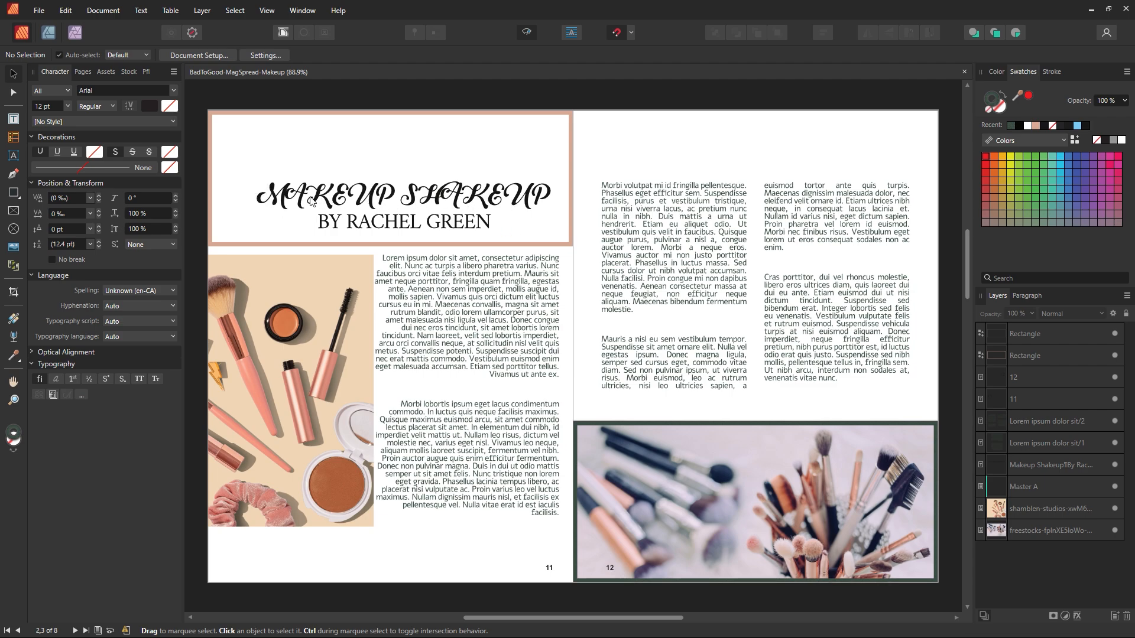
Step: Change the font of the "MAKEUP SHAKEUP" headline to Bebas Neue
double_click(340, 201)
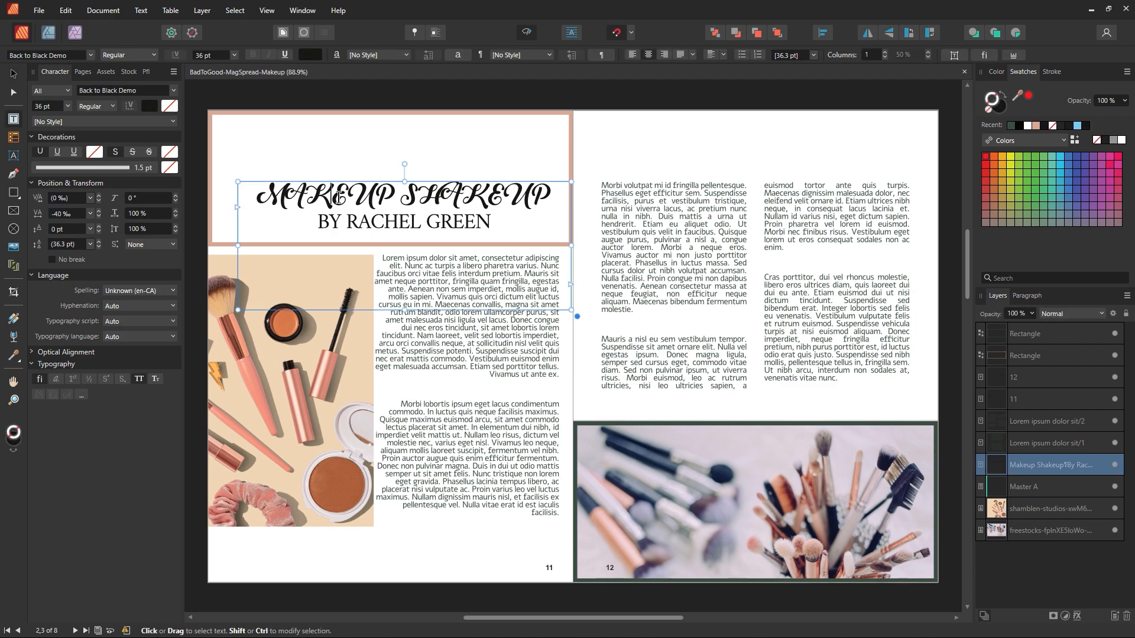
left_click_drag(551, 195, 241, 190)
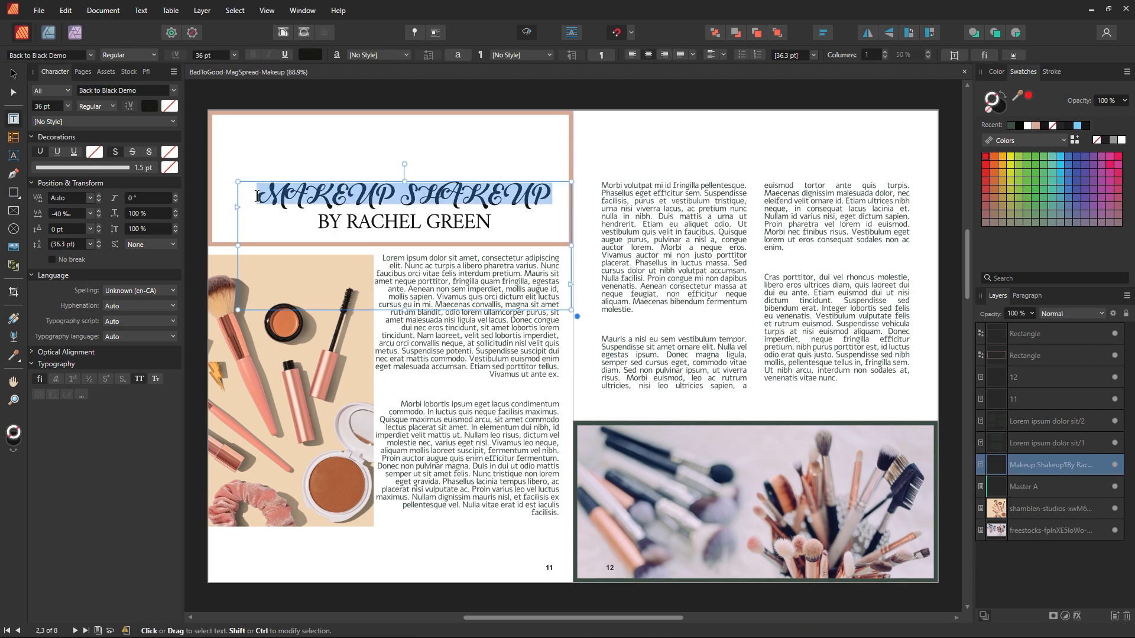
left_click(91, 56)
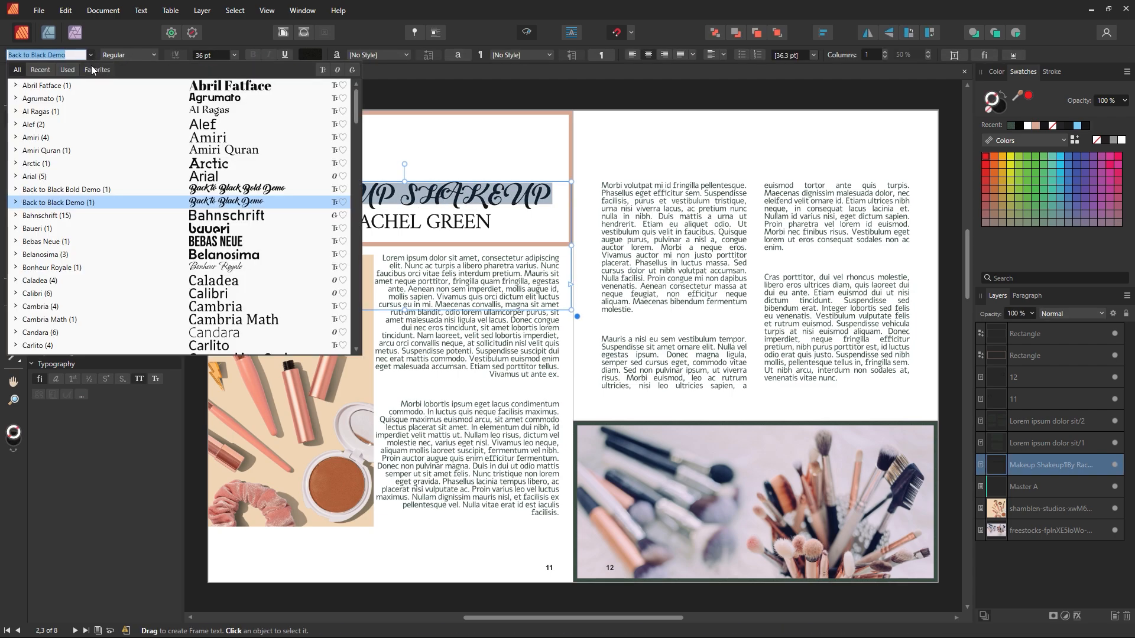
left_click(195, 241)
Step: Set the "MAKEUP SHAKEUP" headline's font size to 96 pt
left_click(475, 192)
triple_click(475, 193)
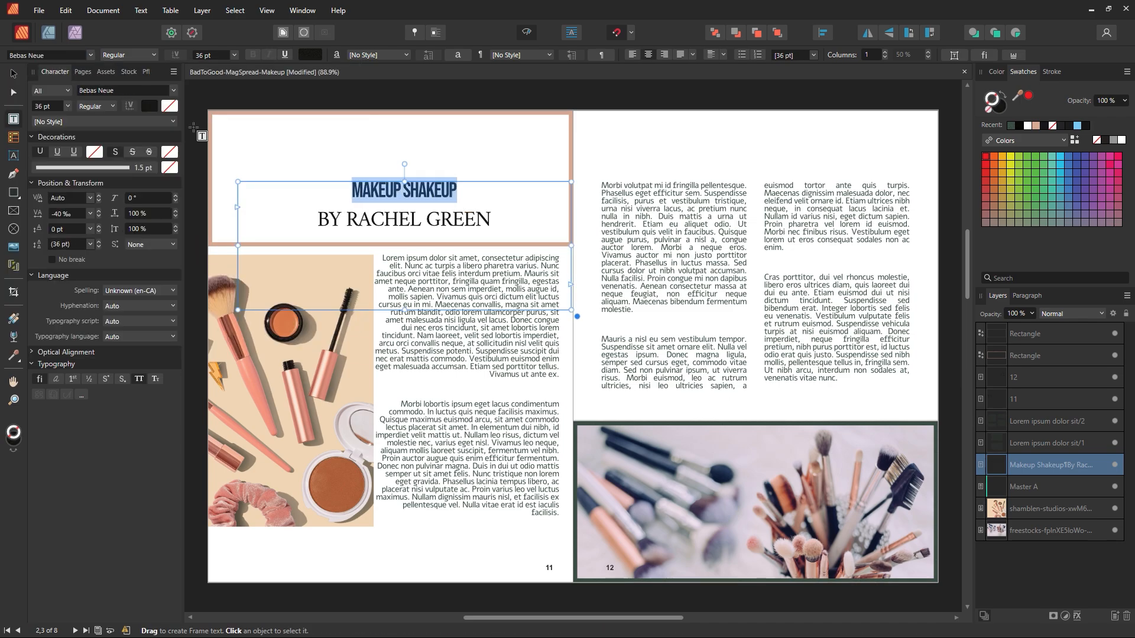
left_click(235, 55)
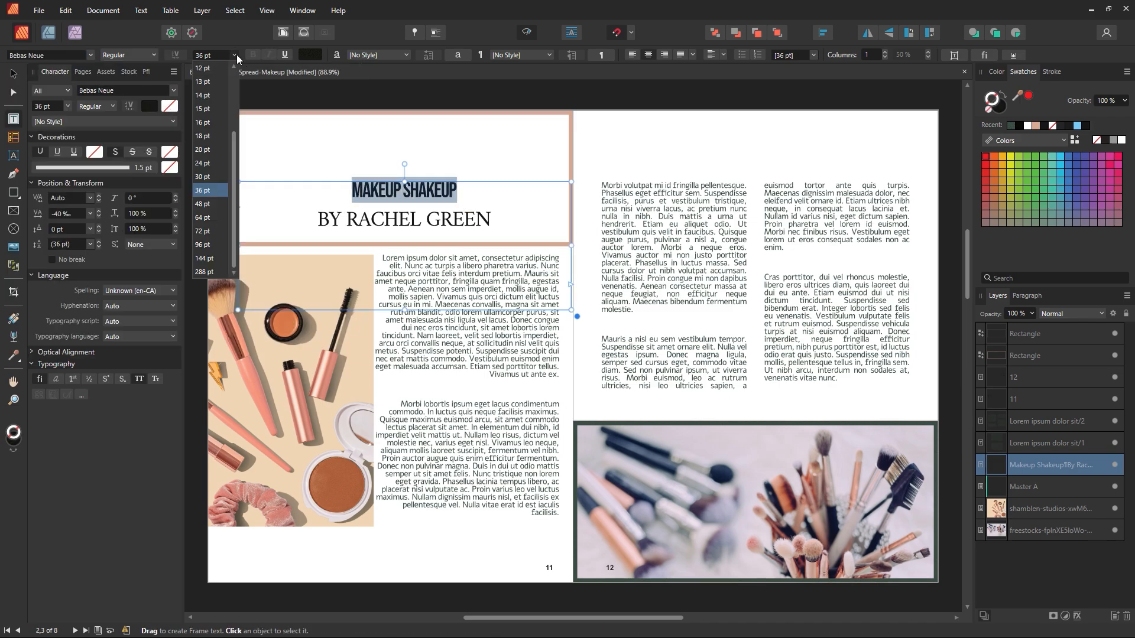
left_click(219, 242)
left_click(395, 204)
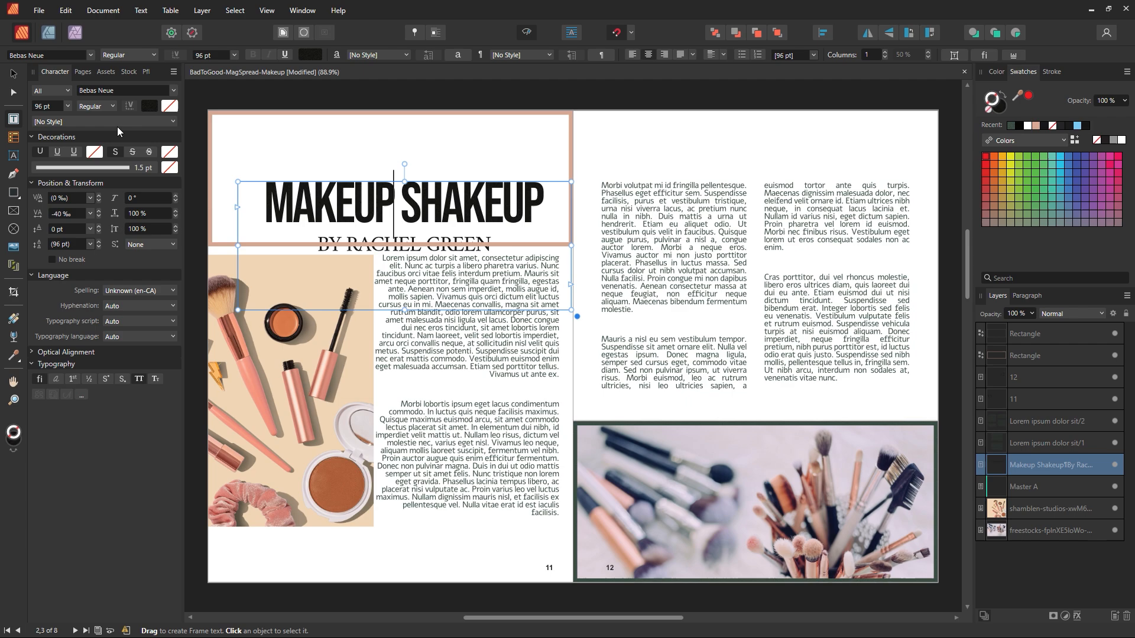
Step: Move the title text frame up so the headline and byline sit inside the pink border
left_click(14, 74)
left_click(266, 87)
left_click(421, 207)
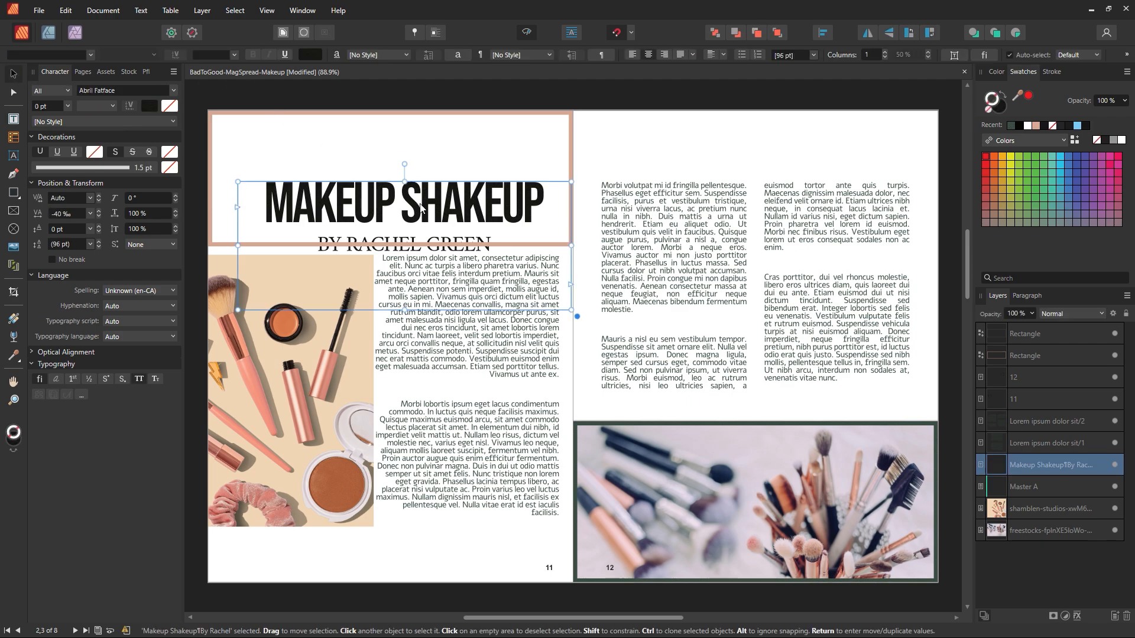
left_click_drag(420, 207, 420, 186)
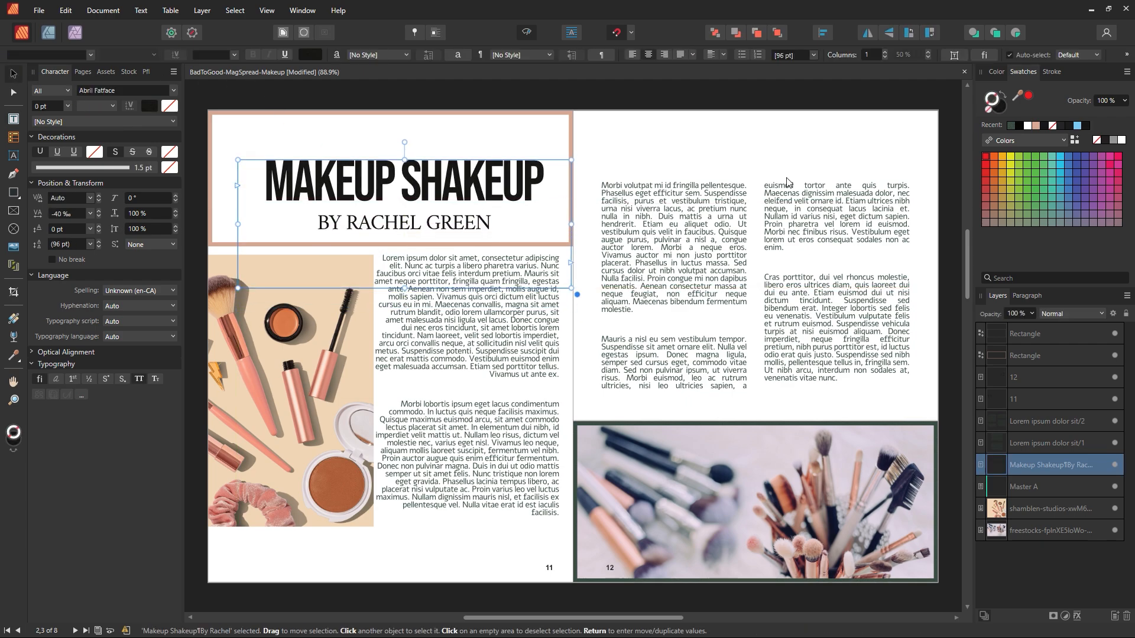
Step: Set the noise of the title text's fill color to 20%
left_click(998, 71)
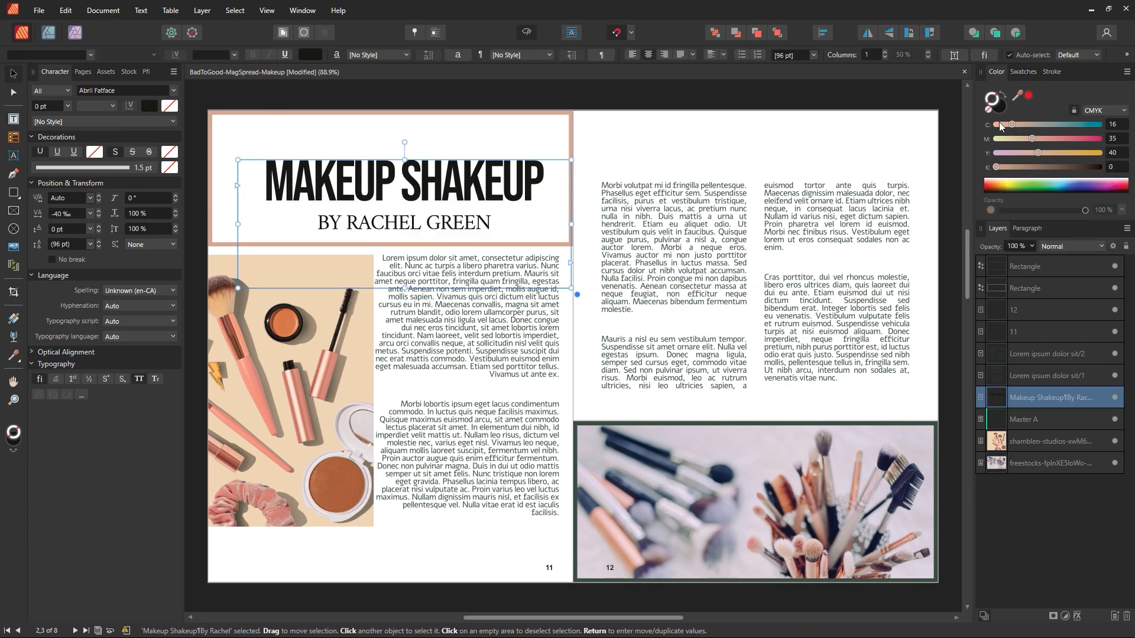
left_click(992, 211)
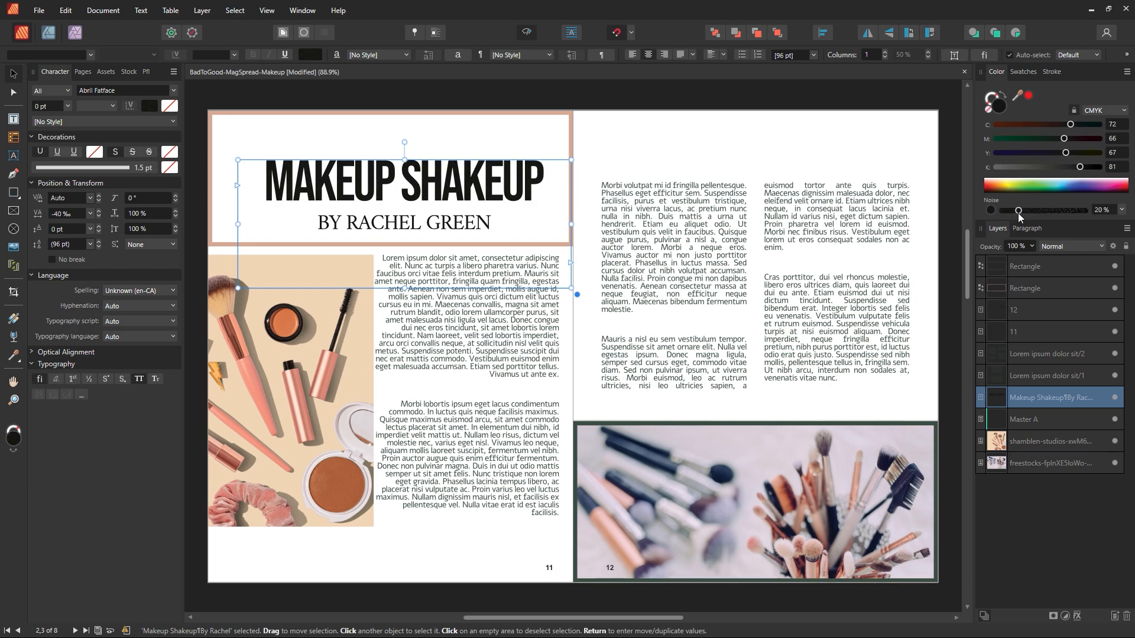
left_click(1021, 74)
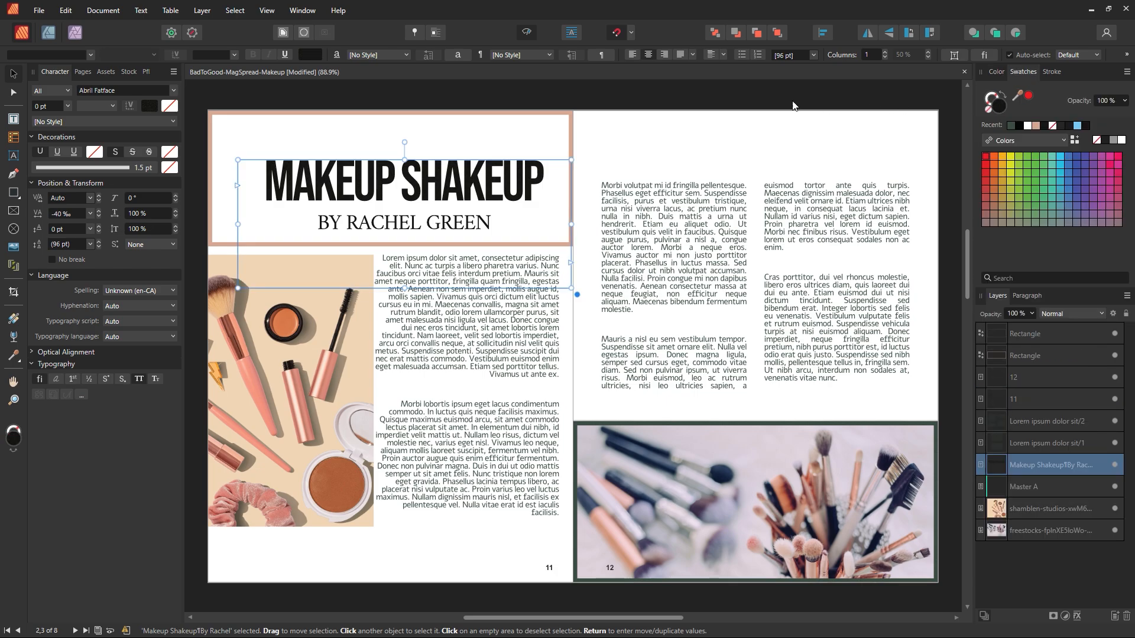
left_click(793, 106)
Step: Resize the title text frame to span the full width of page 11 and end just above the photo
left_click(403, 198)
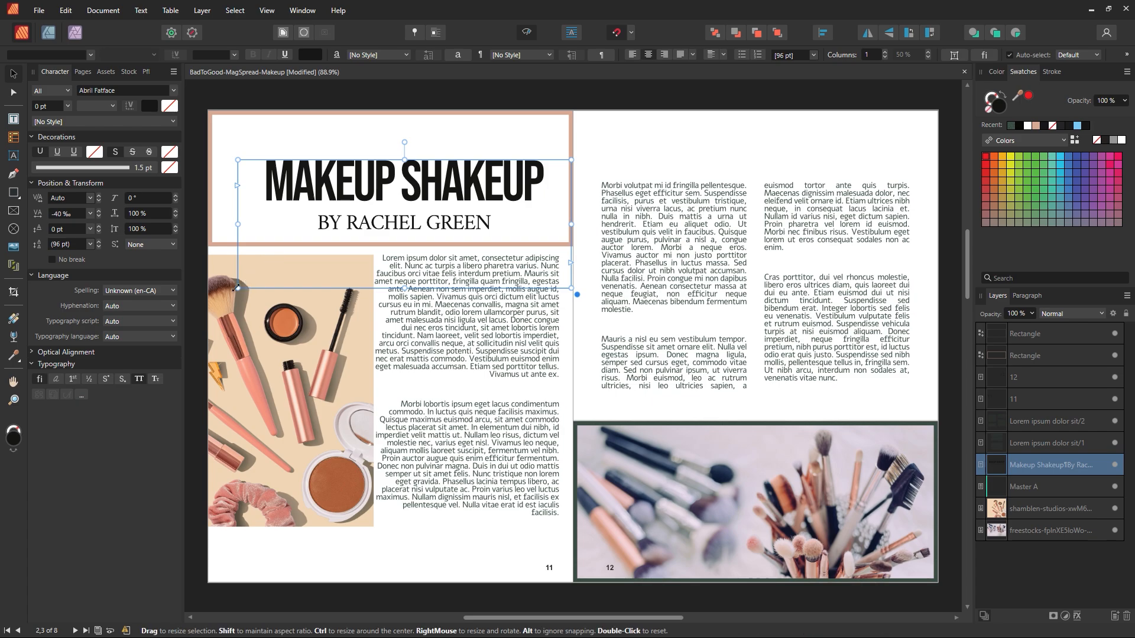
left_click_drag(237, 288, 208, 239)
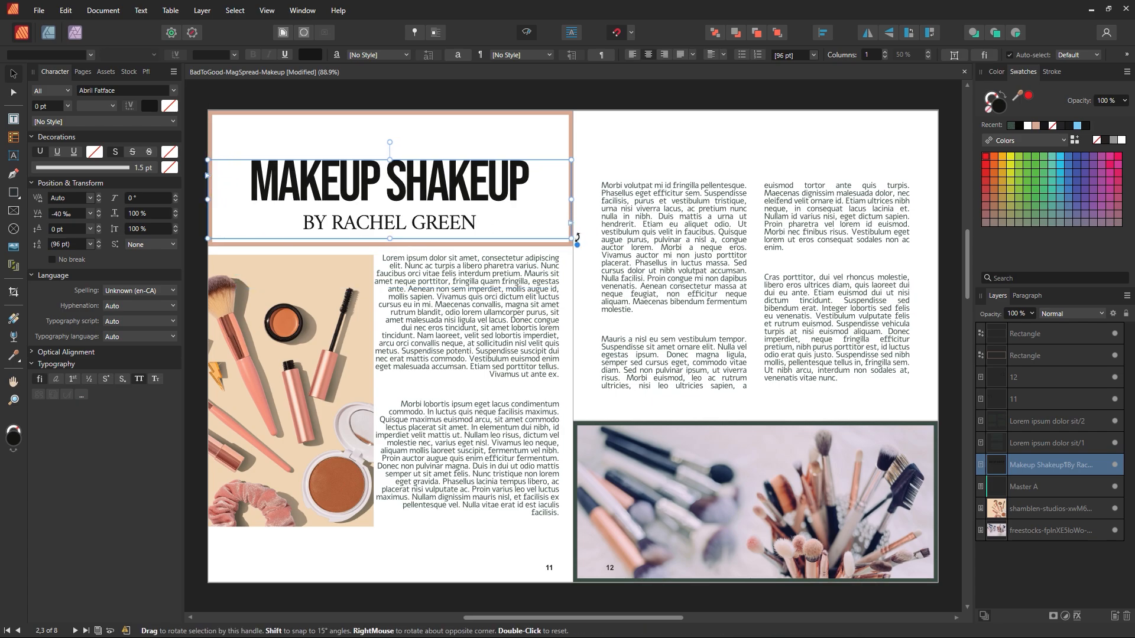
left_click_drag(571, 199, 573, 199)
left_click(610, 148)
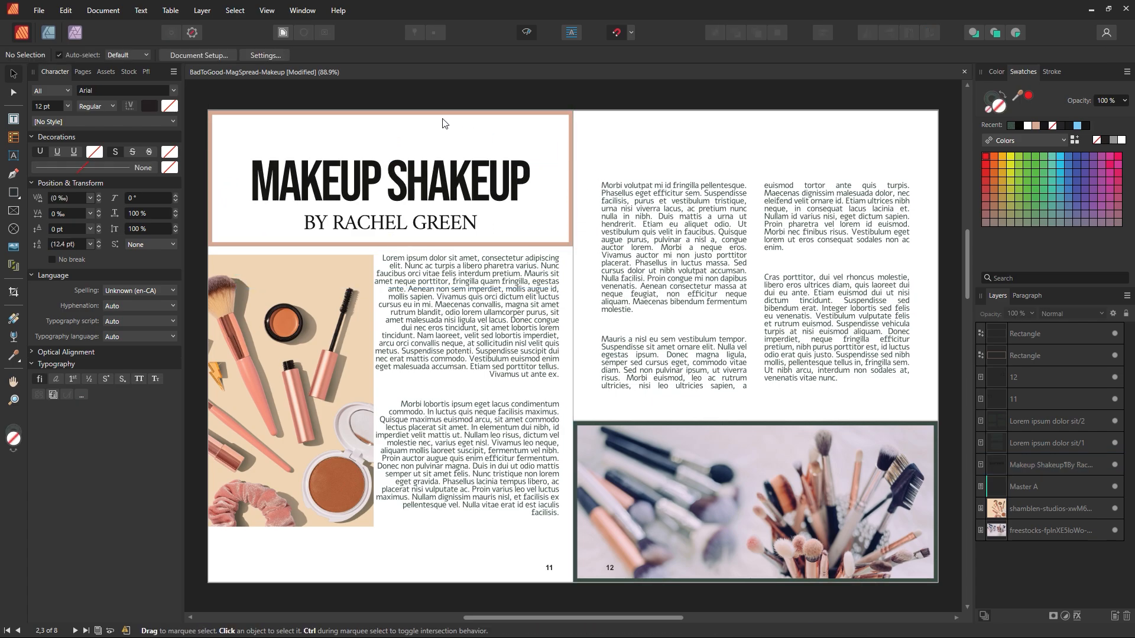
Step: Delete the pink outlined rectangle around the title on page 11
left_click_drag(426, 115, 736, 147)
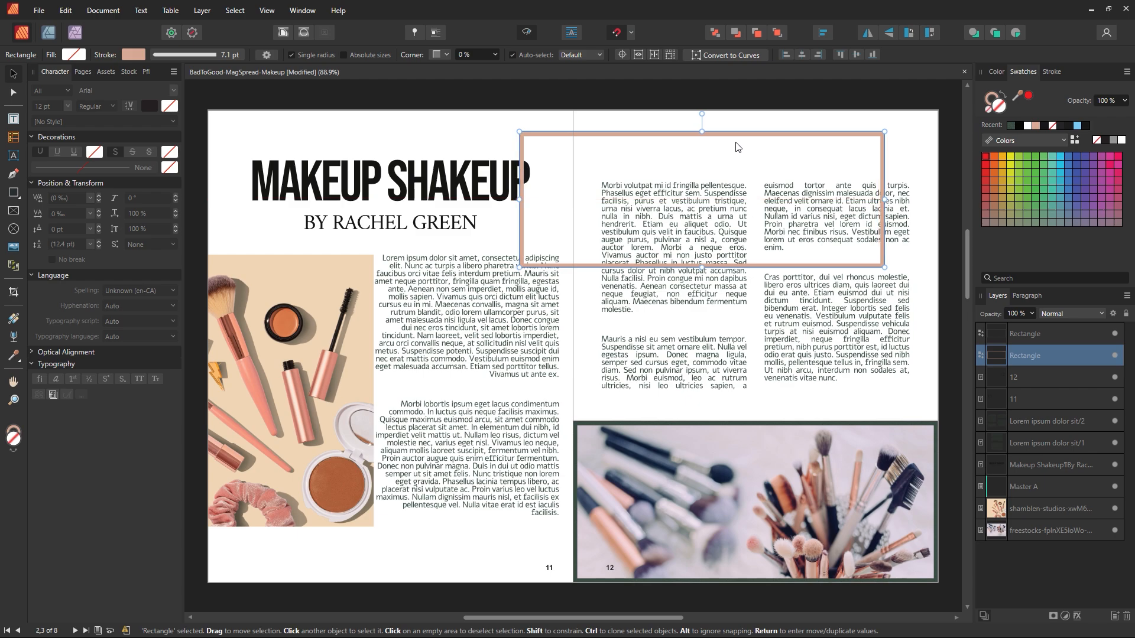
key("Delete")
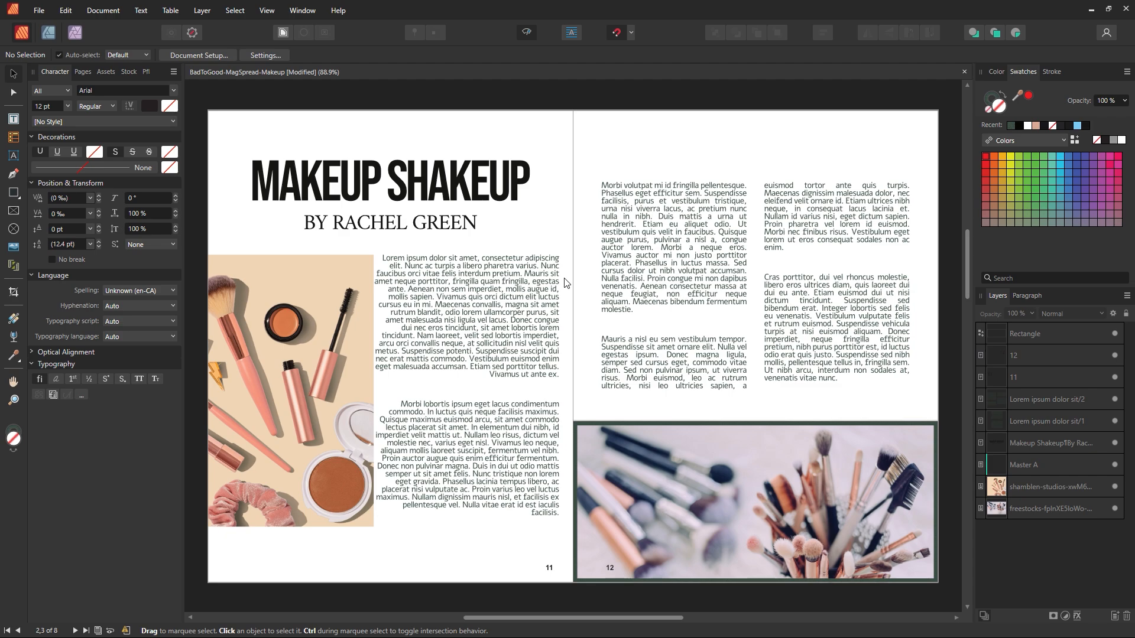
Step: Change the font of the byline under the headline to Bebas Neue
double_click(455, 230)
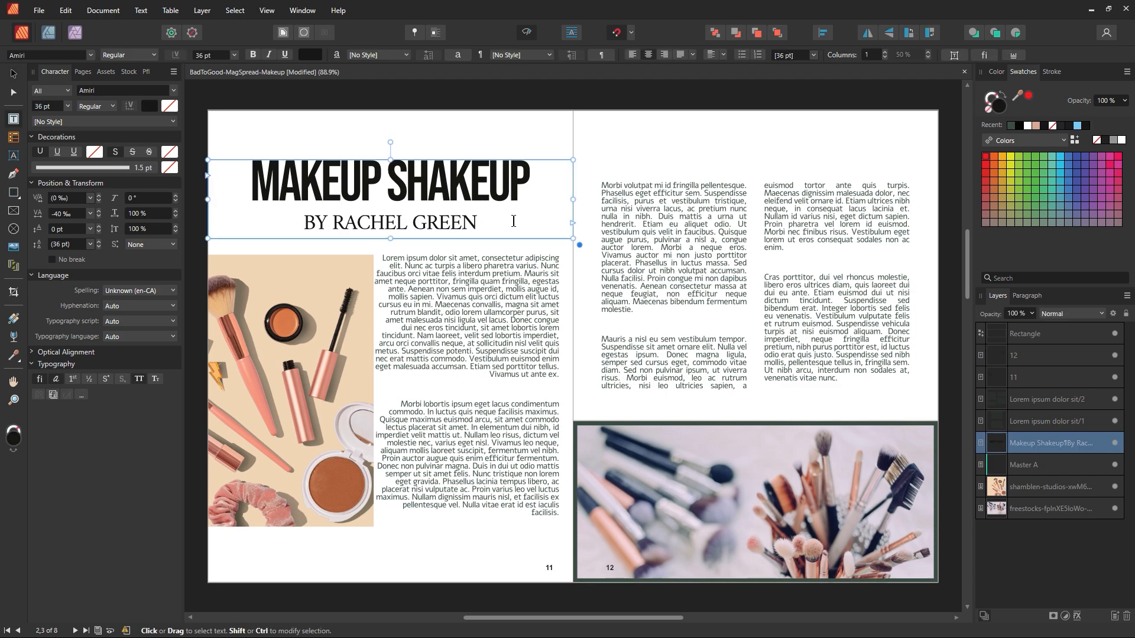
left_click_drag(519, 223, 289, 228)
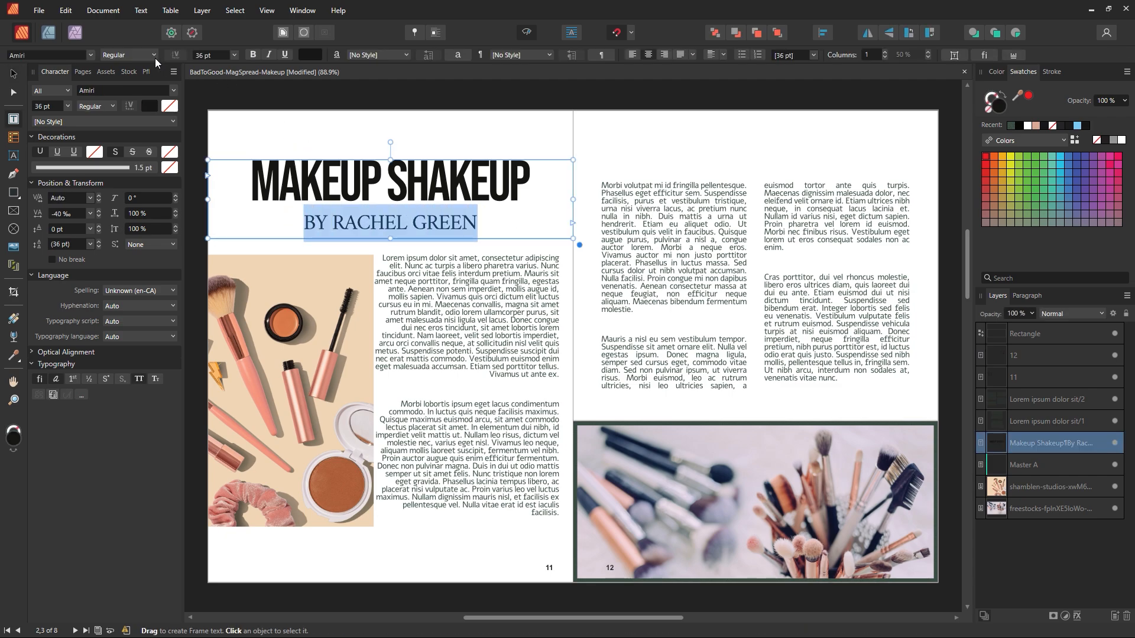
left_click(91, 55)
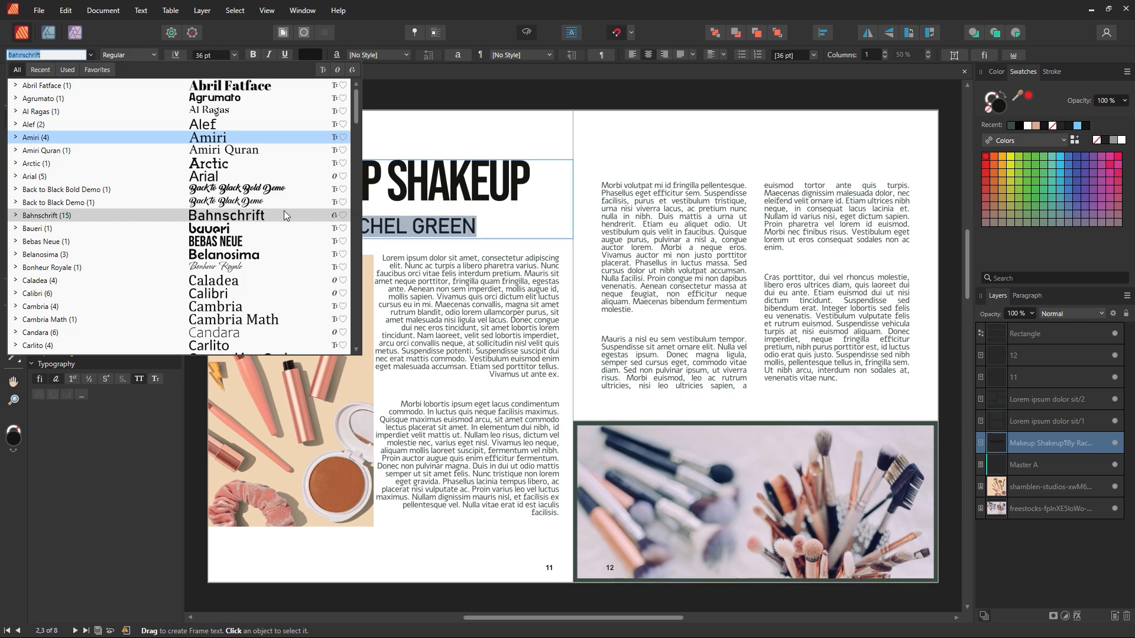
key("Escape")
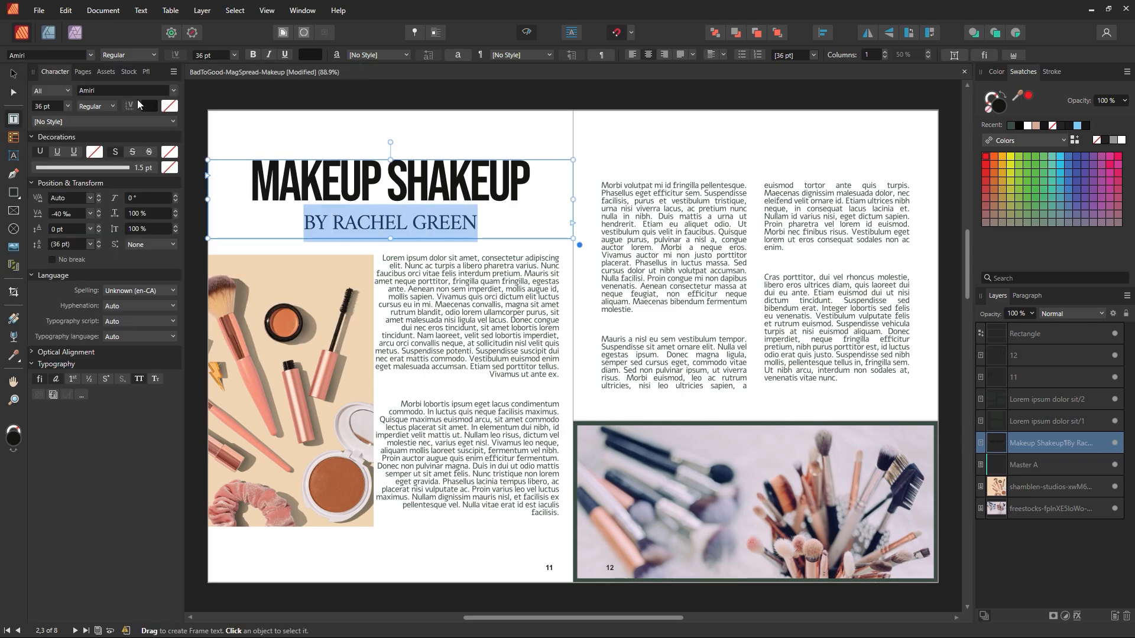
left_click(90, 55)
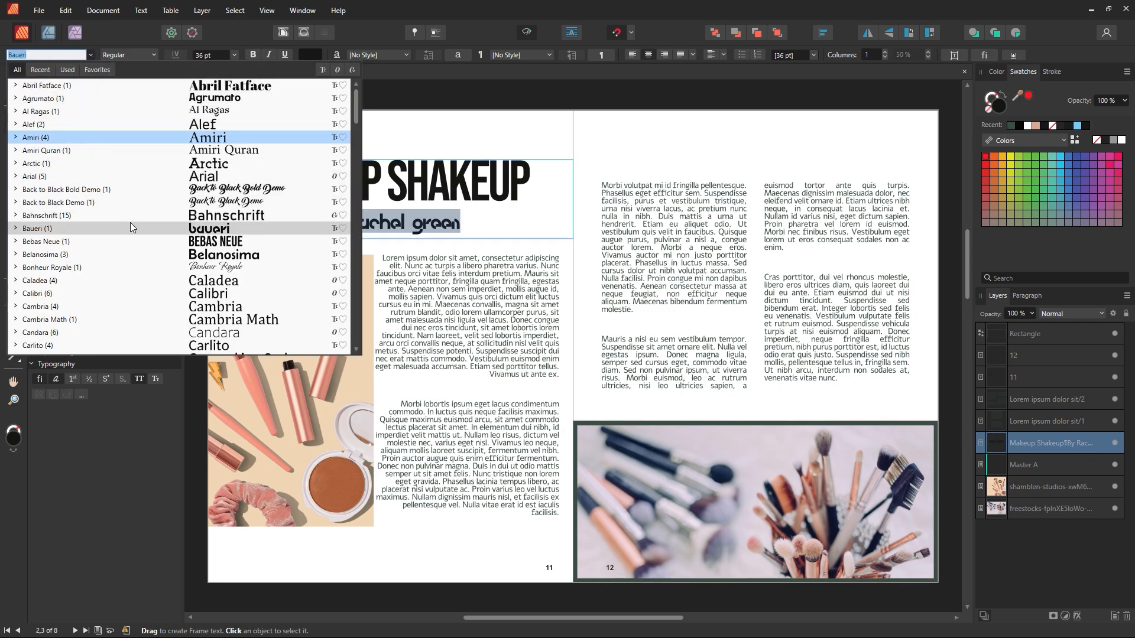
left_click(41, 242)
Step: Set the byline's font size to 18 pt
left_click(233, 55)
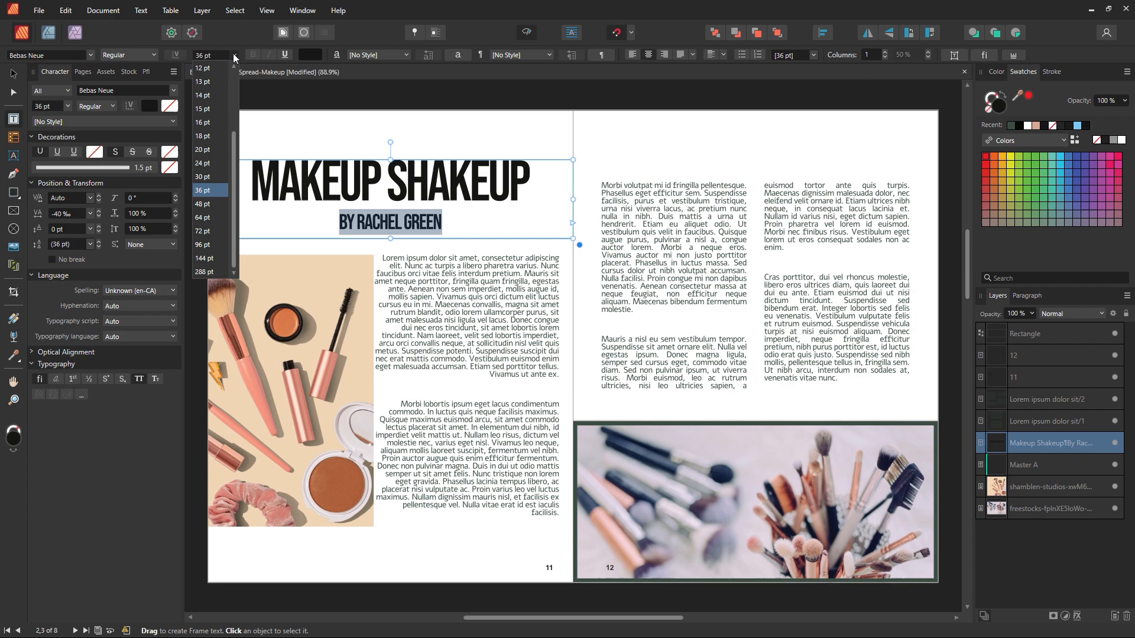
left_click(204, 136)
key("Right")
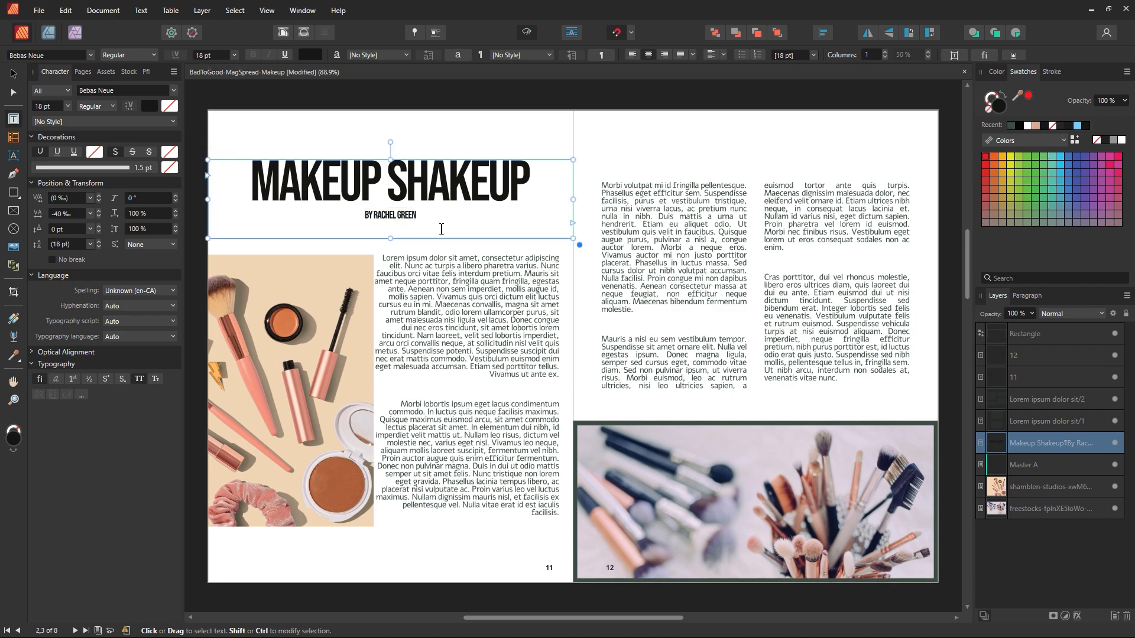
key("ctrl+a")
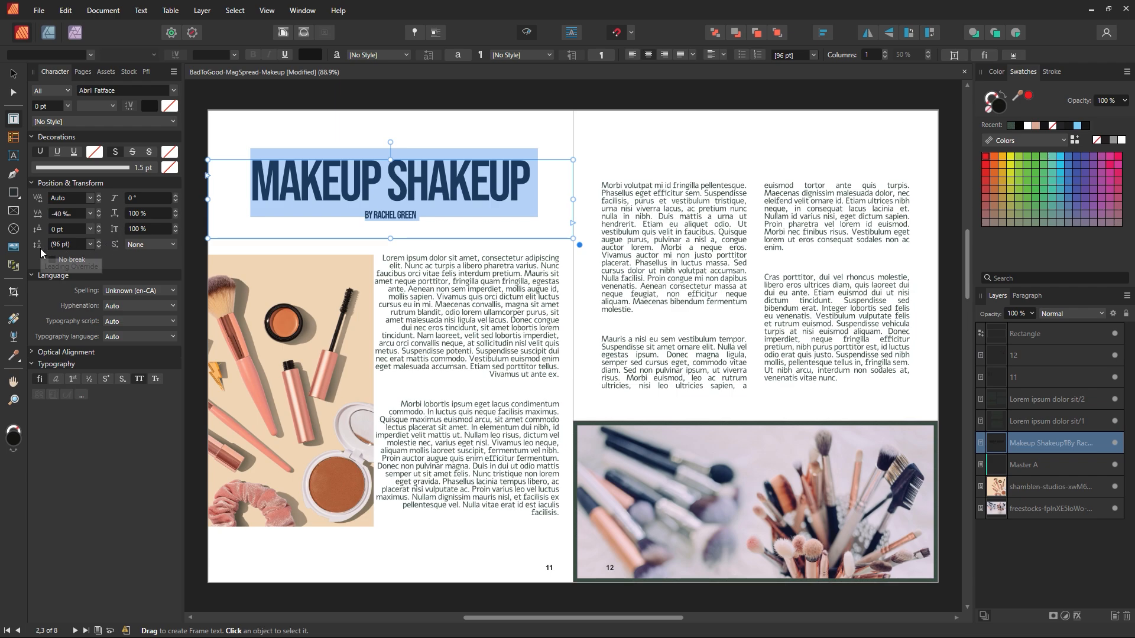
left_click(97, 246)
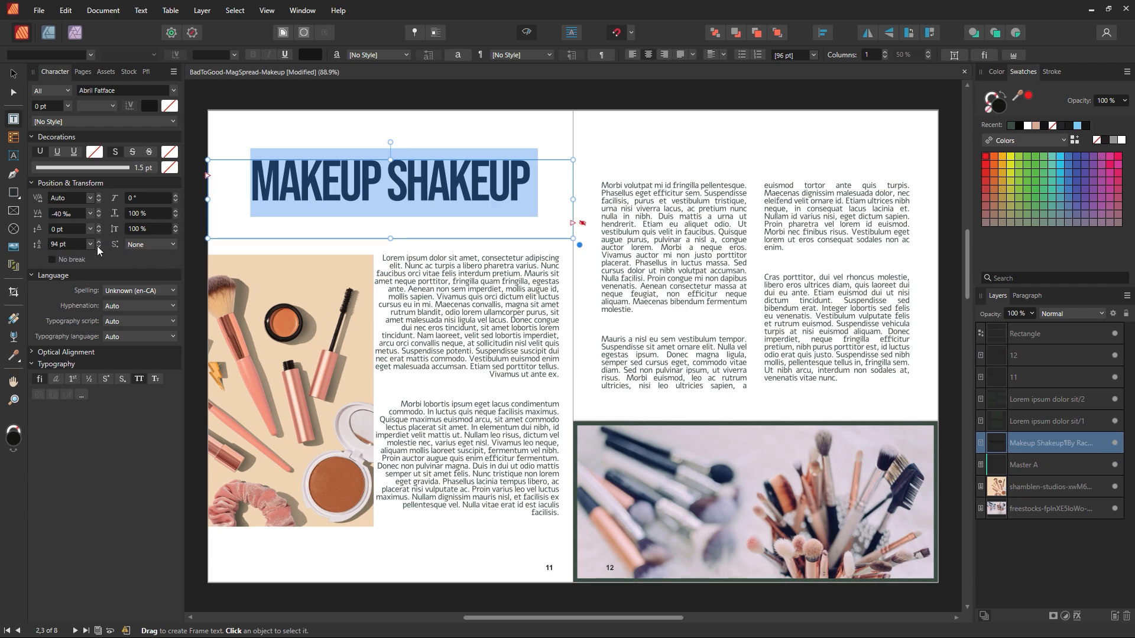
key("ctrl+z")
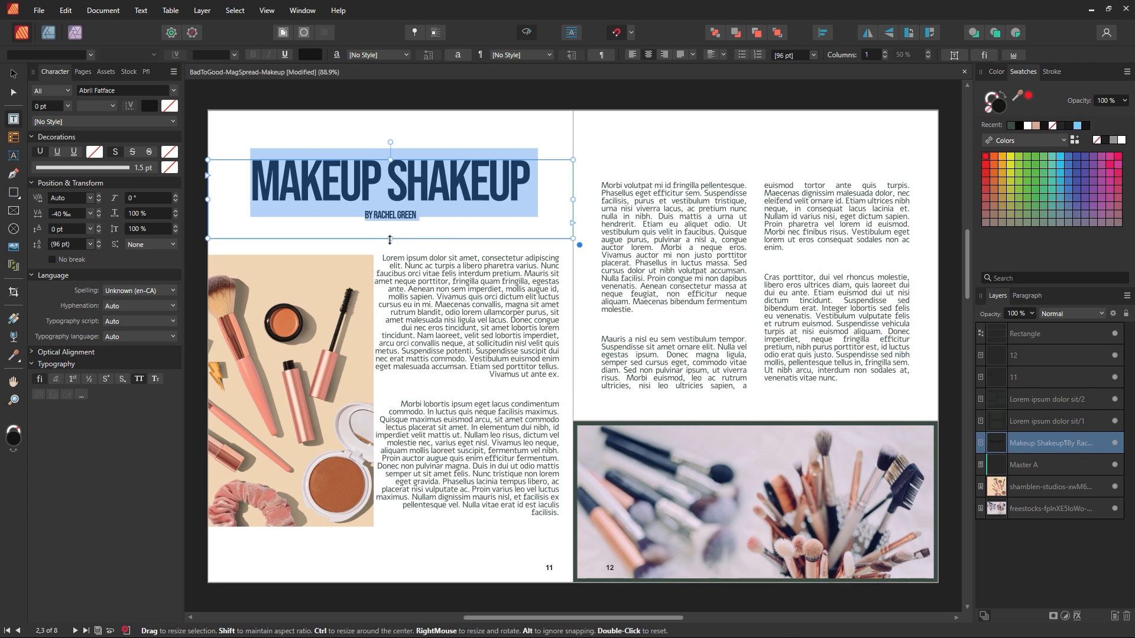
Step: Extend the title text frame downward and reduce the leading so the byline sits closer beneath the headline
left_click_drag(390, 239, 391, 261)
left_click(394, 217)
key("ctrl+a")
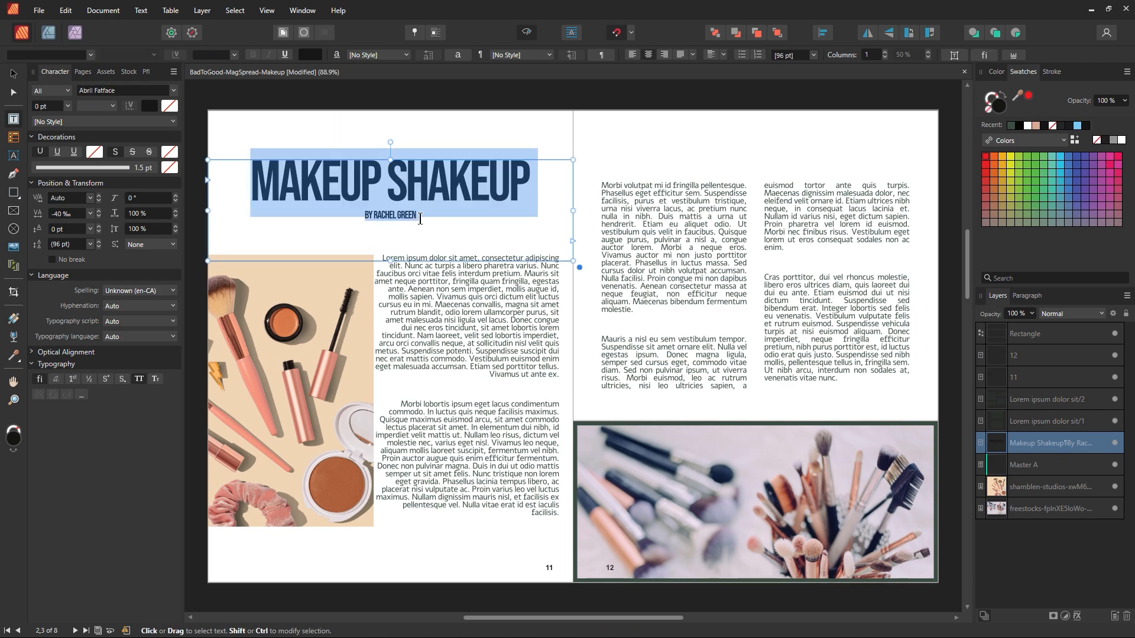
left_click(427, 217)
left_click_drag(429, 217, 358, 216)
left_click(99, 246)
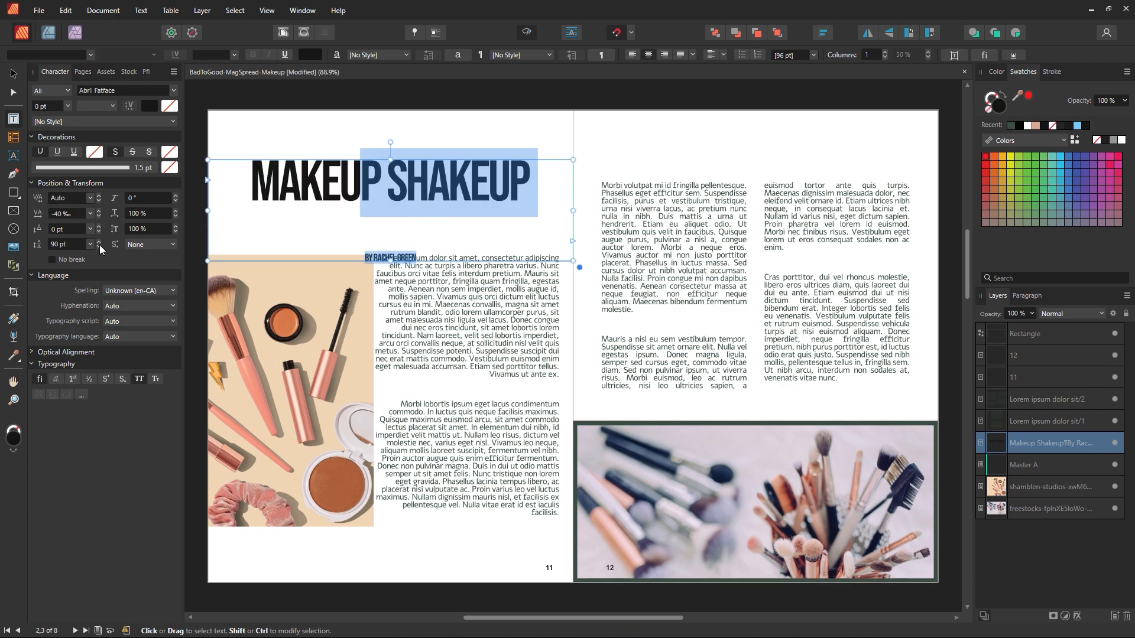
left_click_drag(97, 246, 97, 246)
left_click(14, 73)
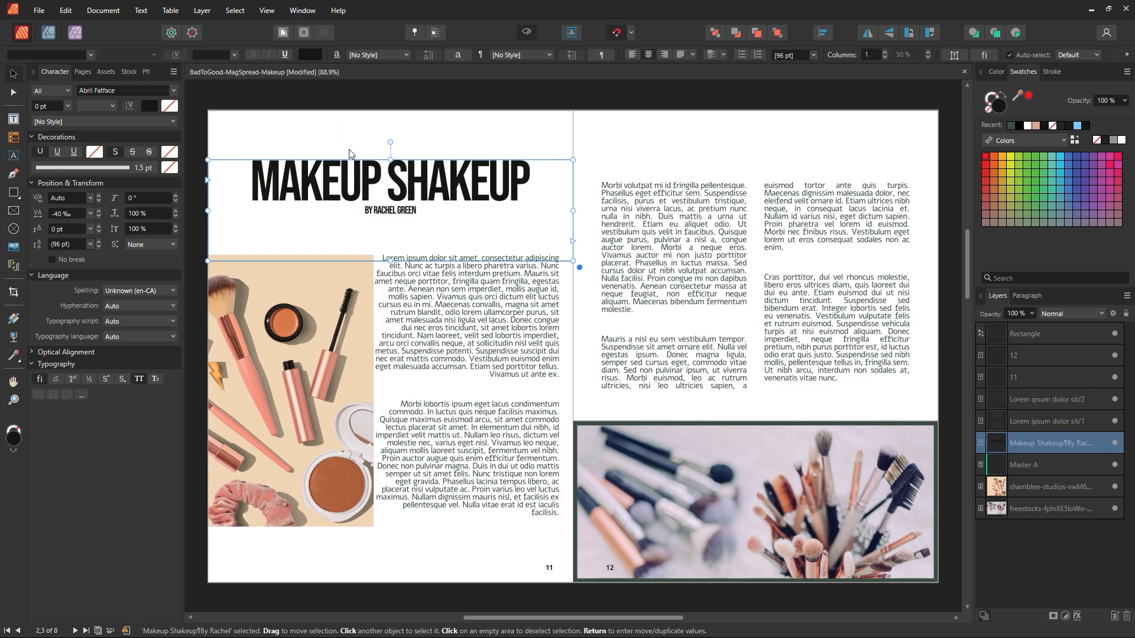
left_click(364, 143)
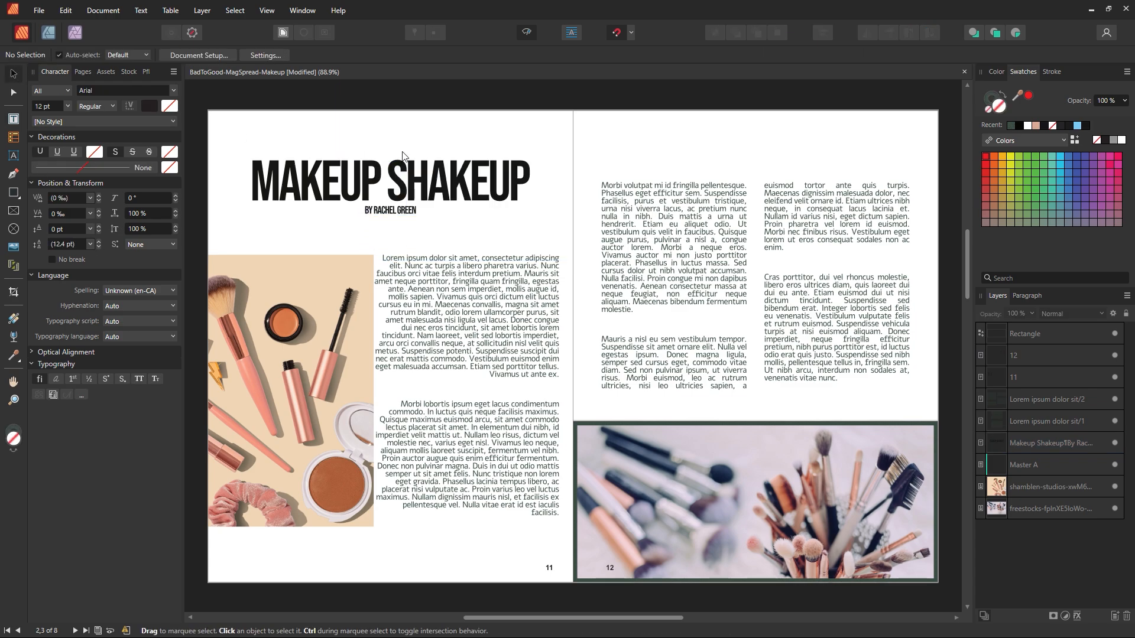
Step: Left-align the headline and byline, and move the text frame's left edge inward from the page edge
left_click(404, 198)
left_click(631, 54)
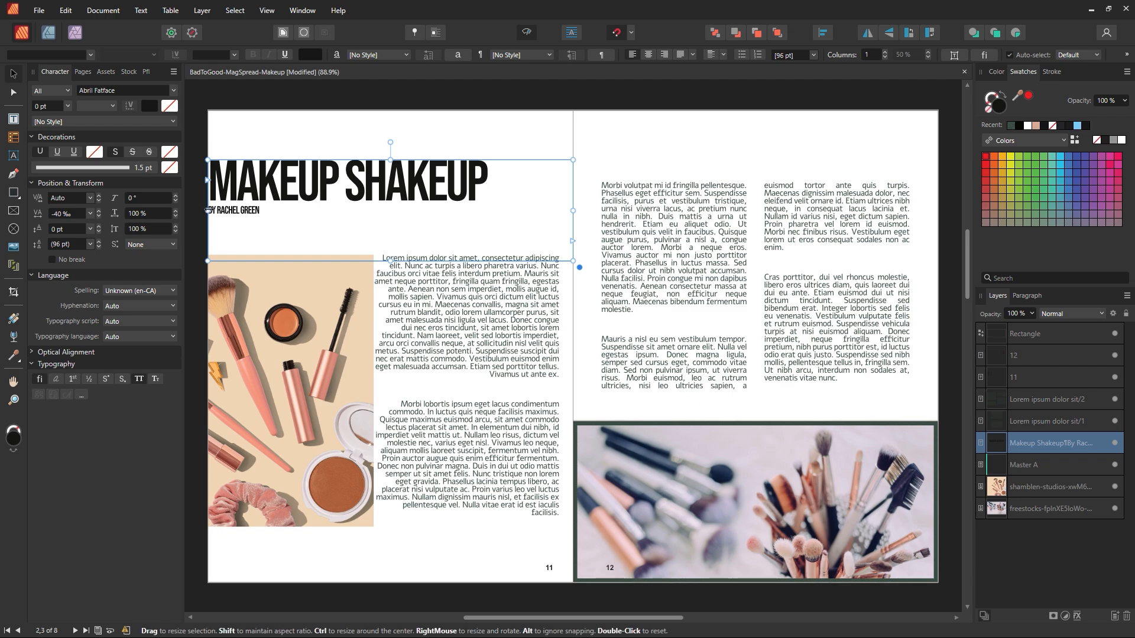
left_click_drag(208, 210, 237, 210)
key("Escape")
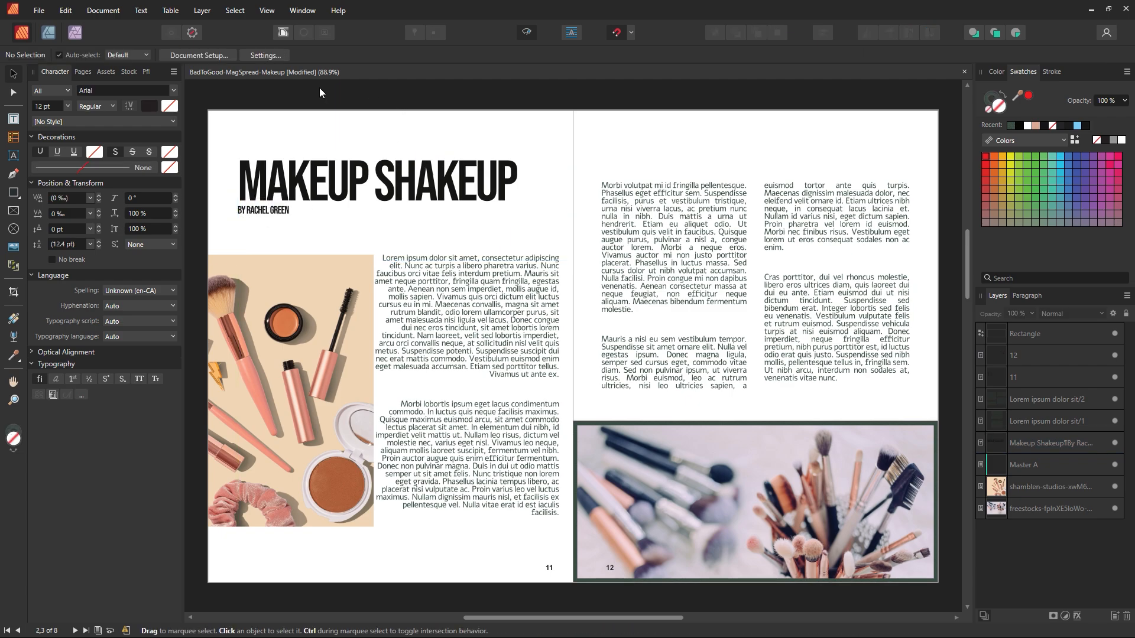
Step: Check the whole document's inner, outer, top and bottom margin settings in Document Setup, with margins included
left_click(202, 55)
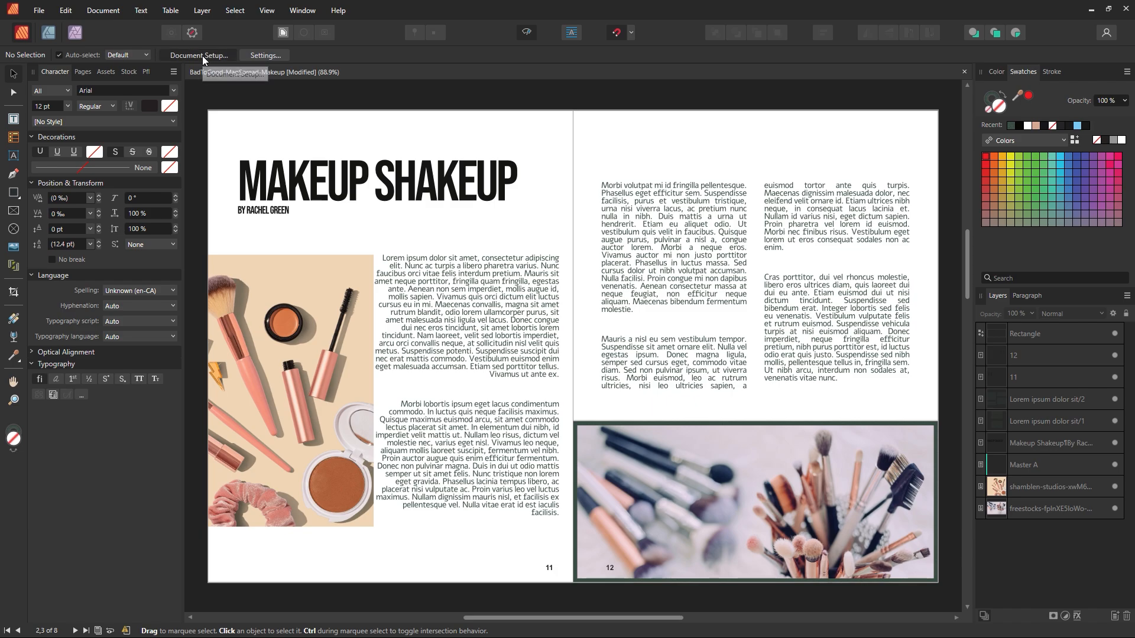
left_click_drag(604, 178, 751, 145)
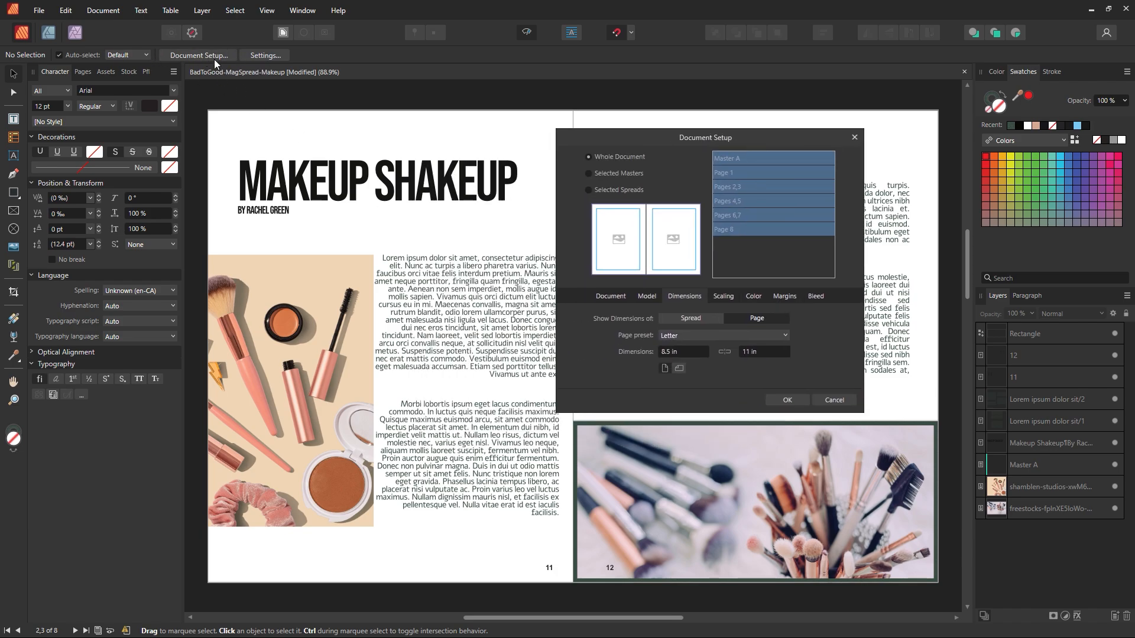
left_click(785, 296)
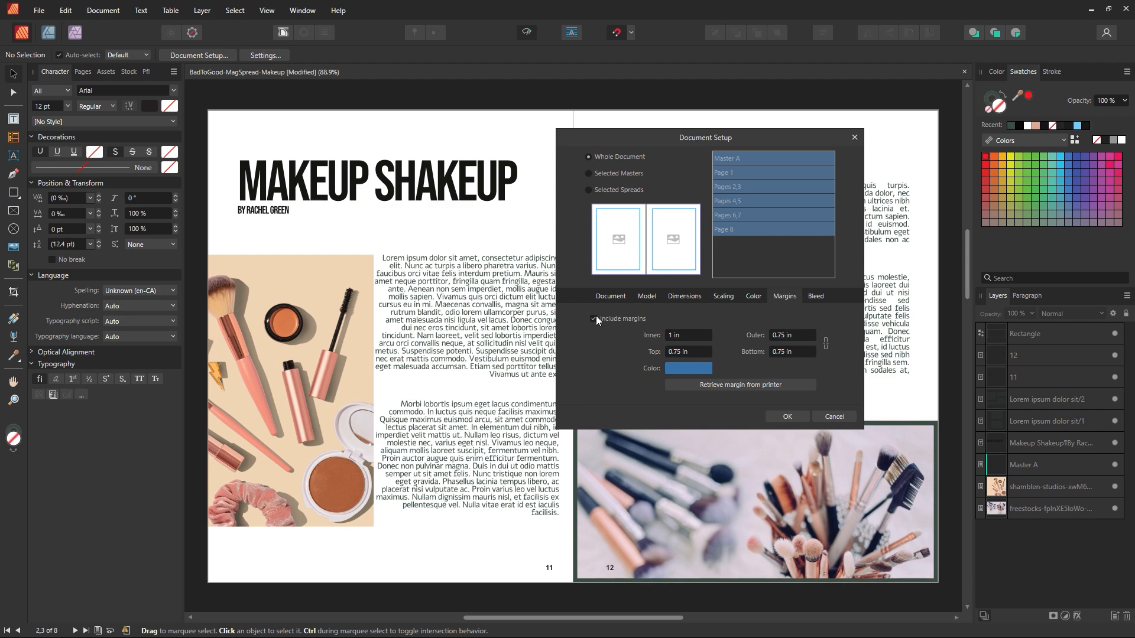
left_click(687, 335)
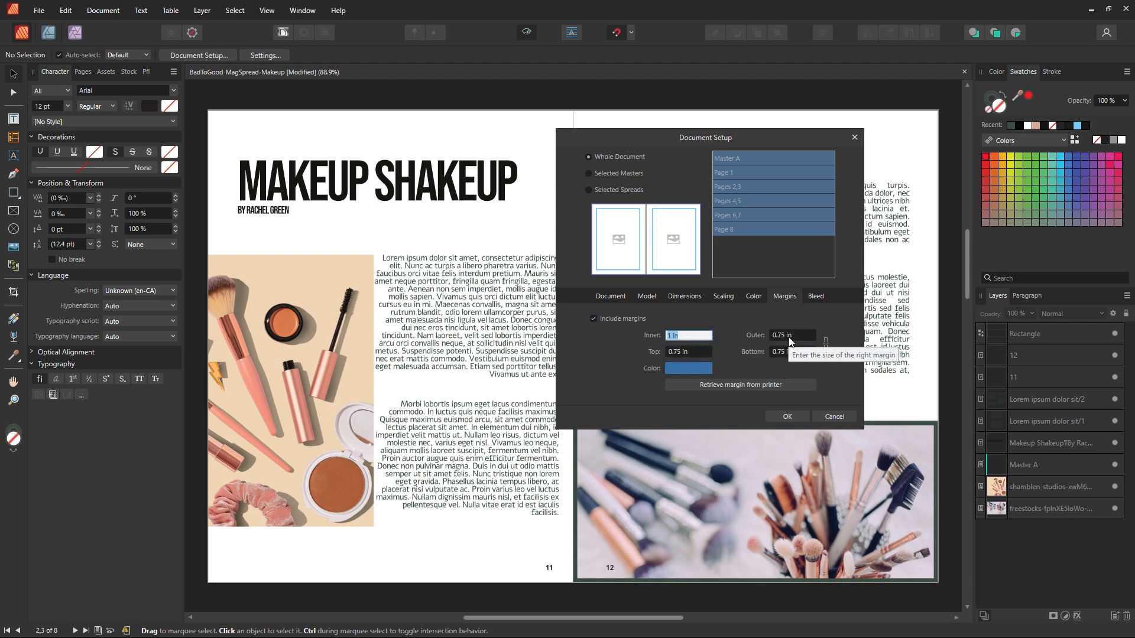
left_click(788, 417)
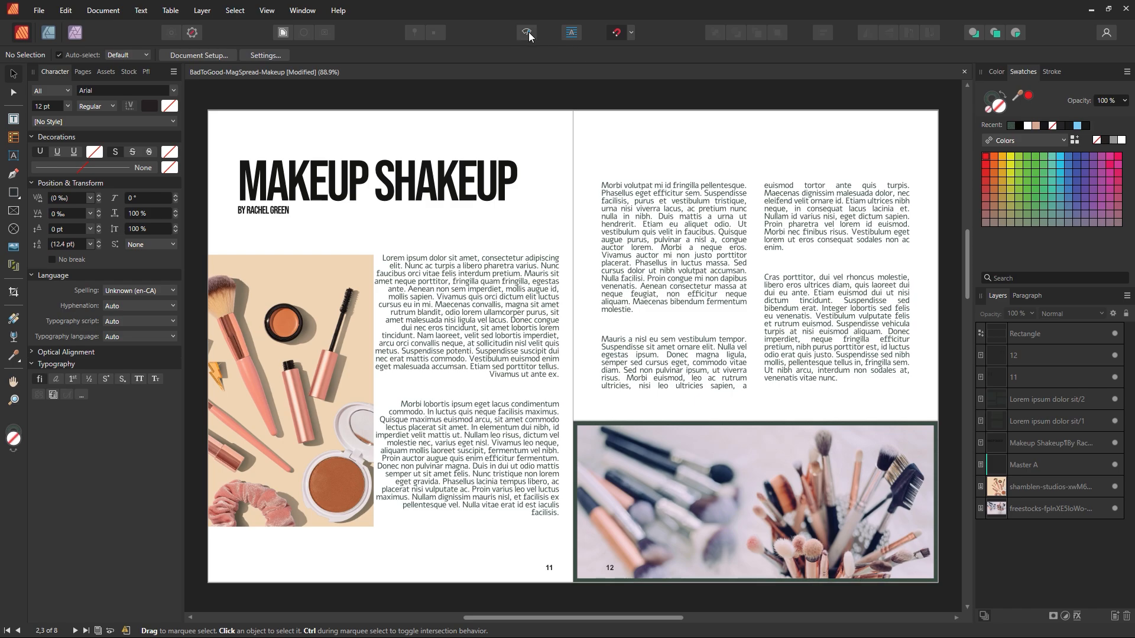
Step: Turn off preview mode and move the title text frame so it snaps to the left page's top and left margin guides
left_click(527, 32)
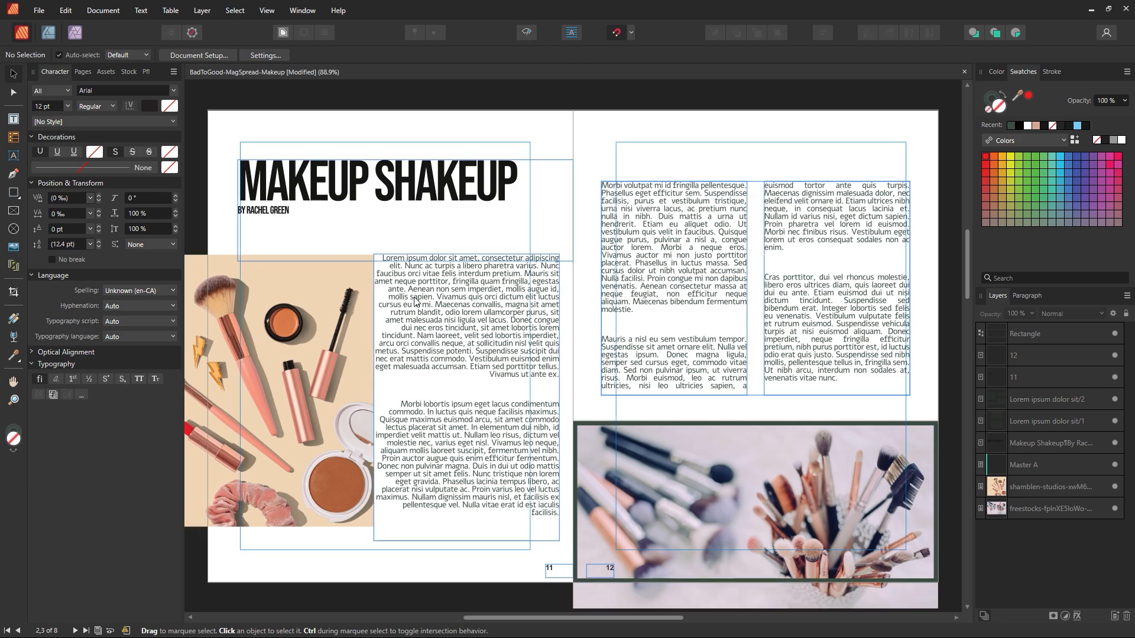
mouse_move(255, 193)
left_mouse_down()
mouse_move(254, 180)
mouse_move(279, 200)
mouse_move(262, 177)
mouse_move(255, 185)
left_mouse_up()
left_click(423, 118)
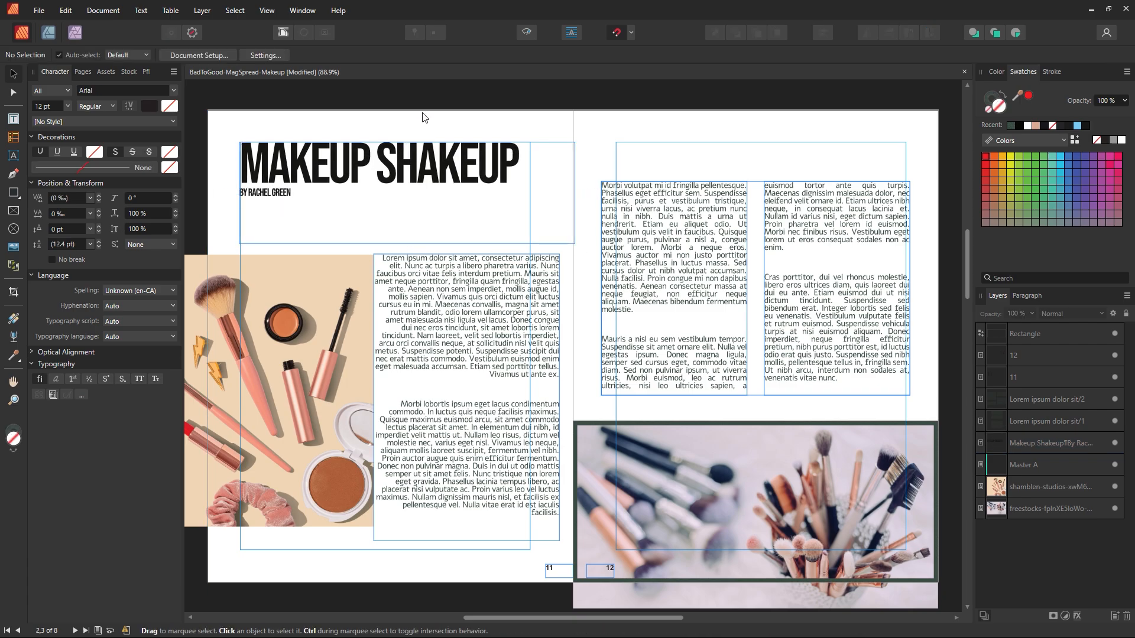
Step: Toggle preview mode repeatedly to compare the spread with and without its guides, leaving the guides hidden
left_click(533, 31)
left_click(532, 31)
left_click(532, 32)
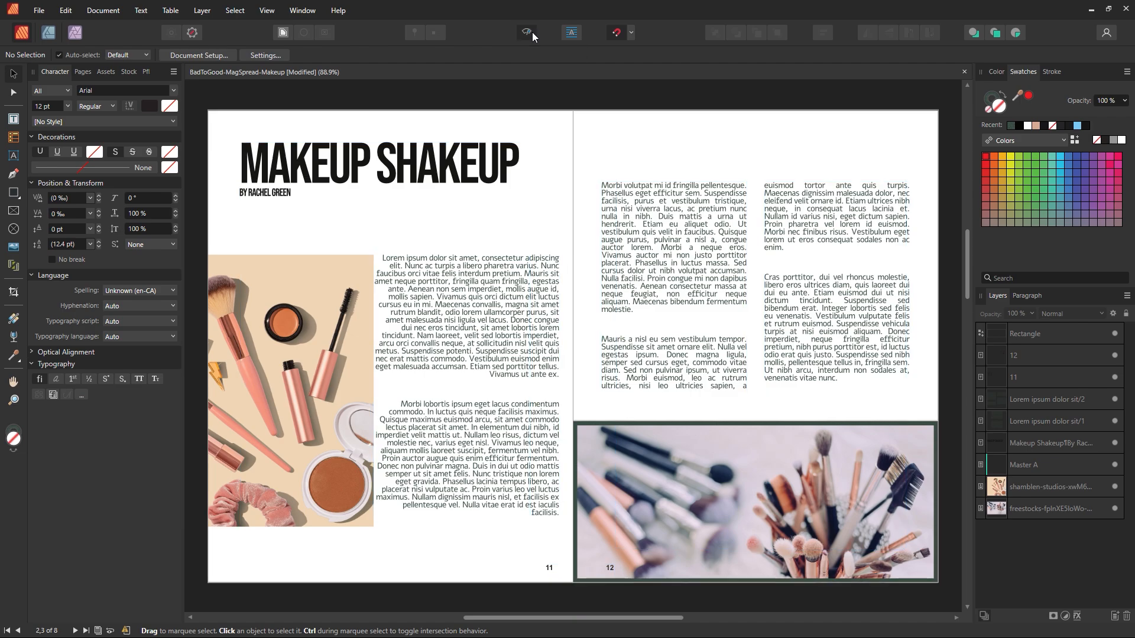
left_click(532, 32)
left_click(532, 32)
left_click(532, 32)
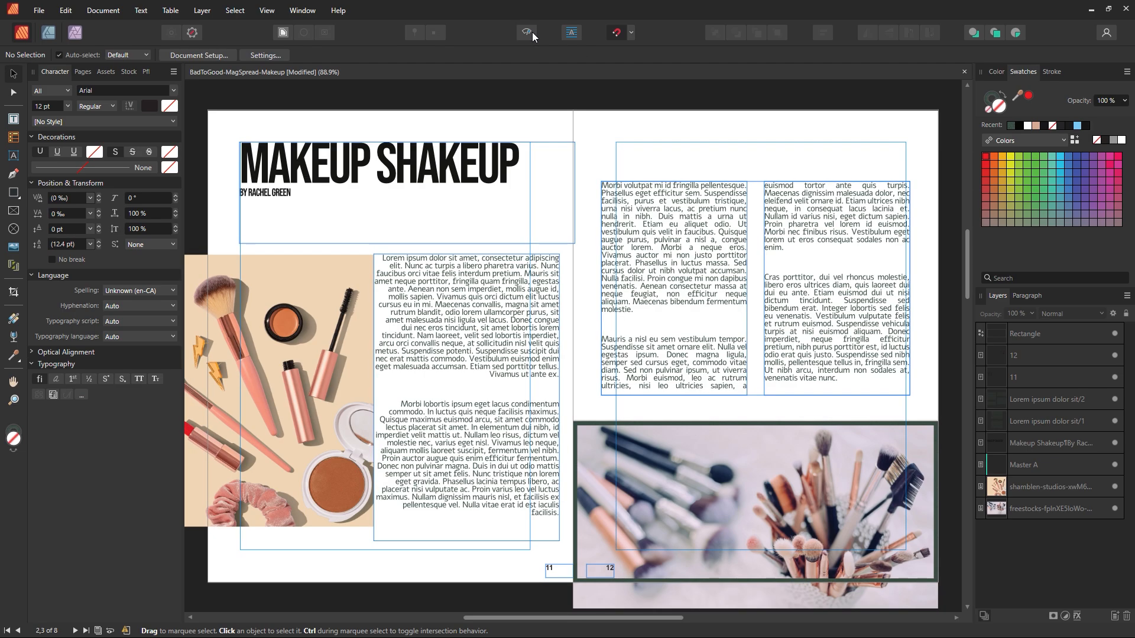
left_click(532, 32)
Step: Shorten the title text frame so its bottom edge sits just beneath the byline
left_click(444, 183)
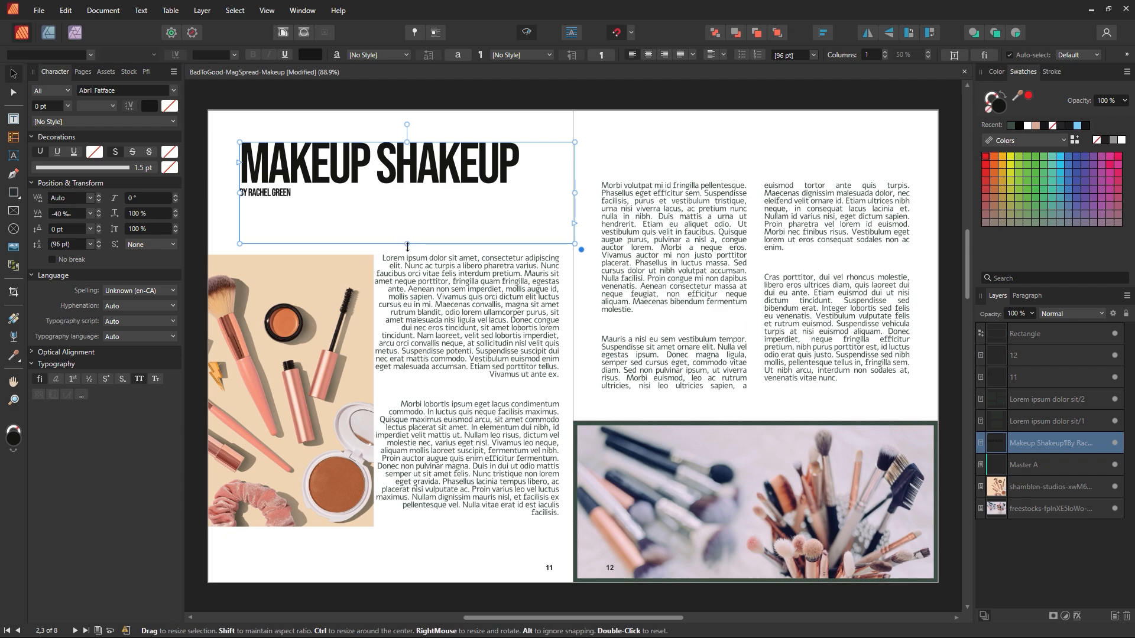
left_click_drag(407, 254, 403, 205)
left_click(402, 207)
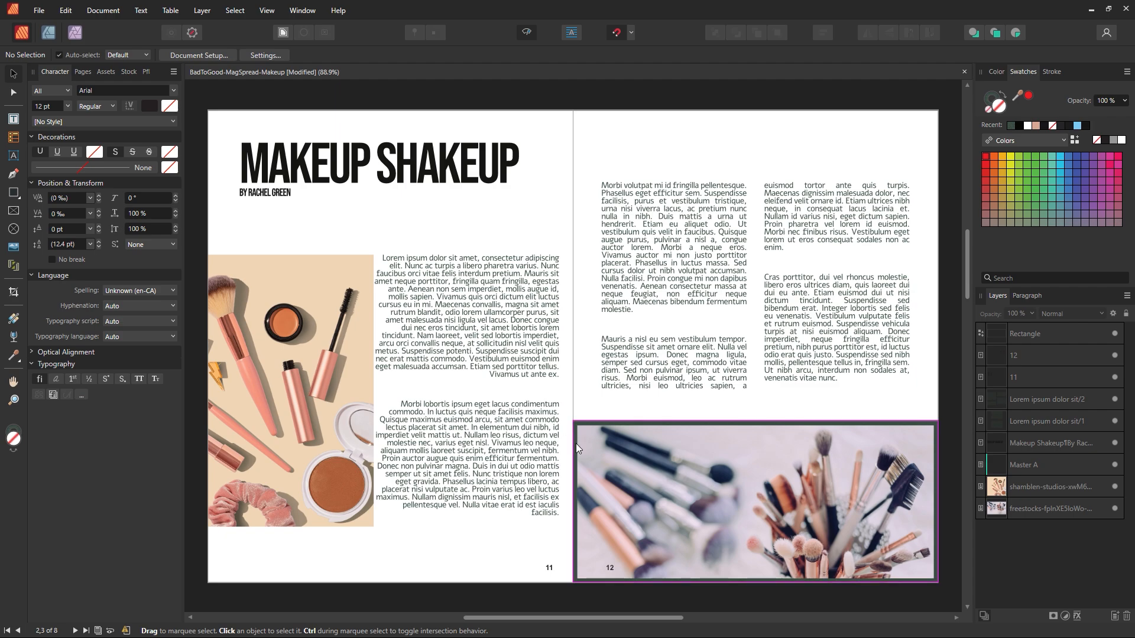
Step: Delete the dark green border rectangle around the brush photo on the right page
left_click_drag(575, 444, 461, 353)
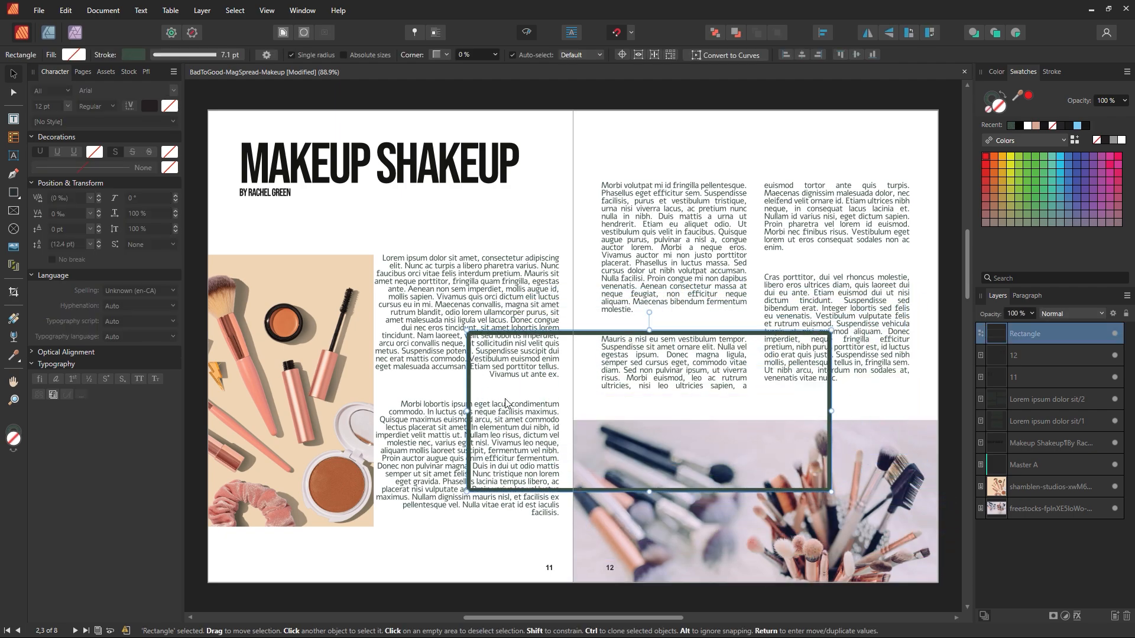
key("Delete")
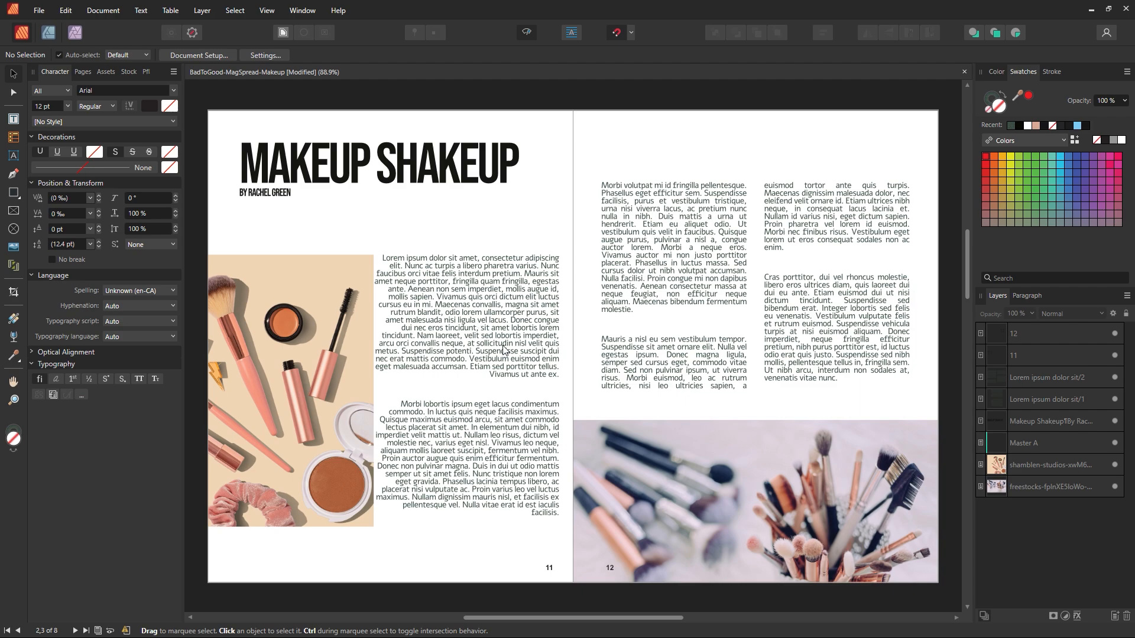
left_click(514, 367)
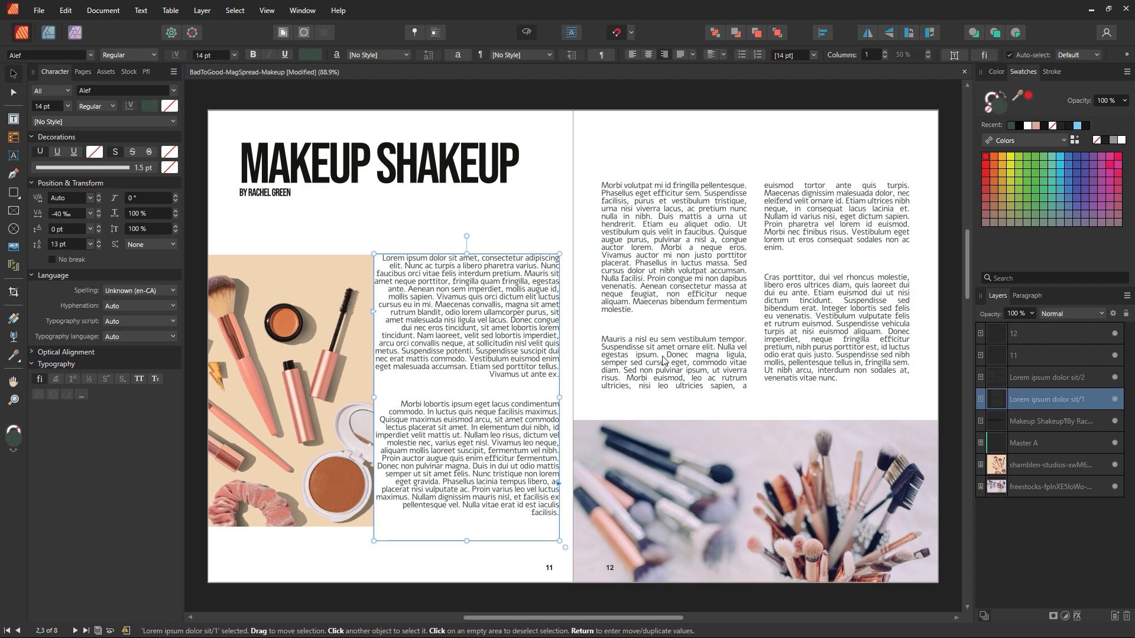
left_click(562, 246)
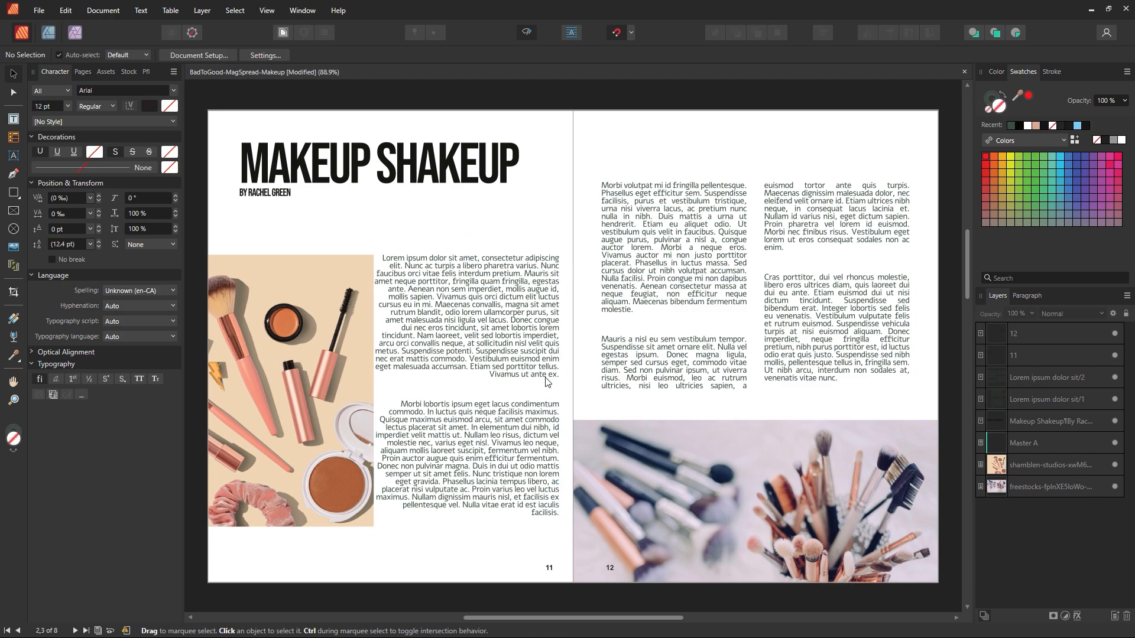
left_click(512, 337)
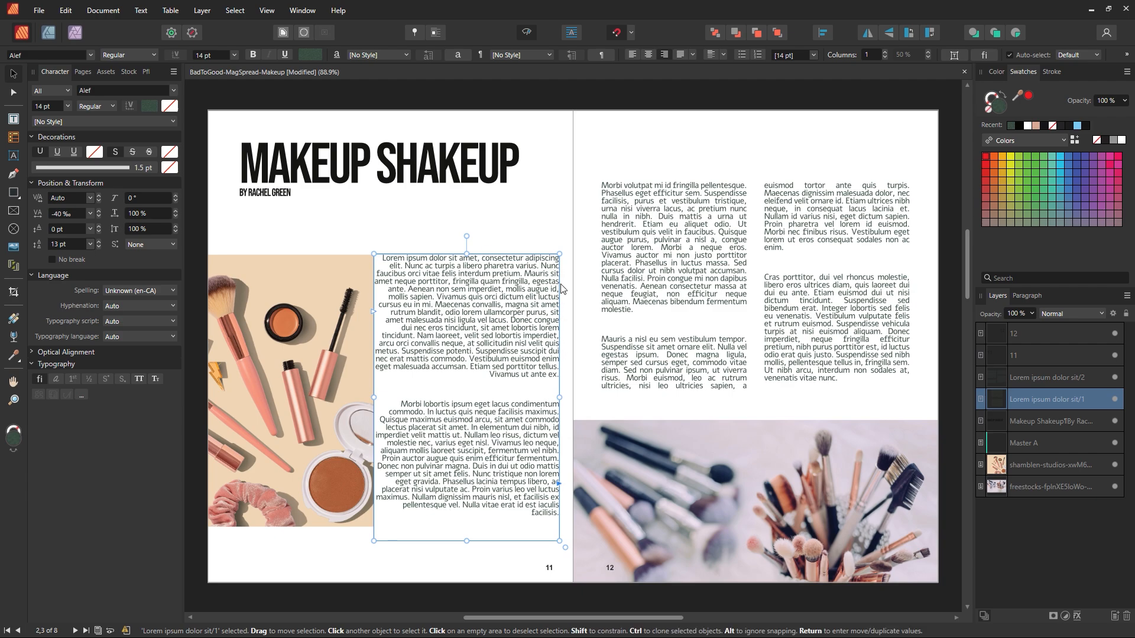
left_click(650, 353)
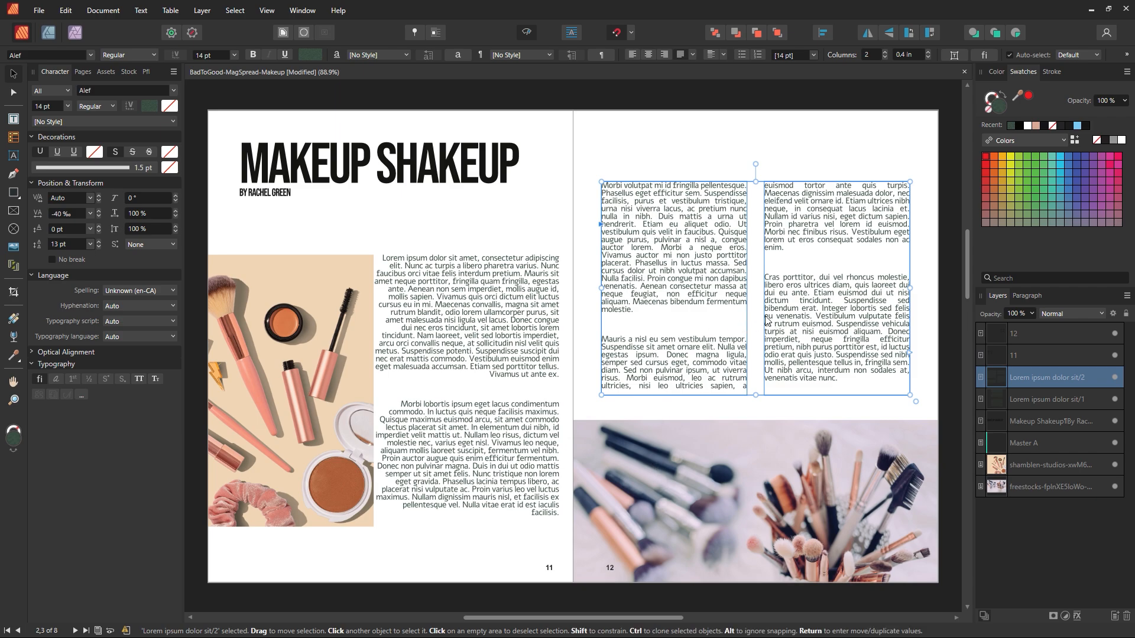
left_click(564, 350)
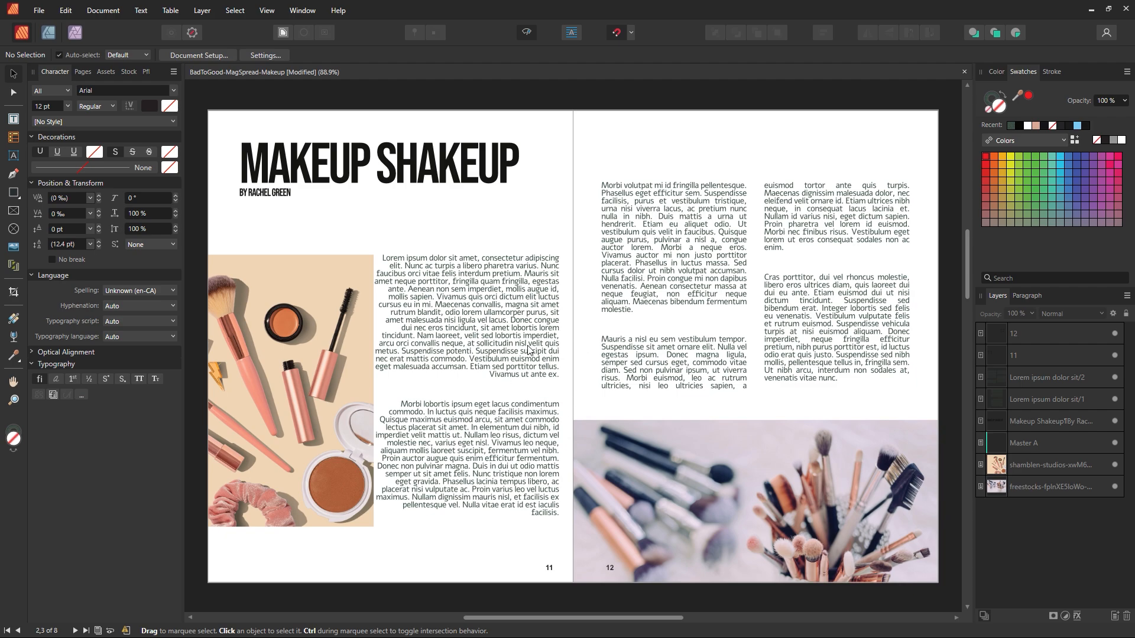
Step: Left-align the body text in the text frames on both the left and right pages
left_click(508, 377)
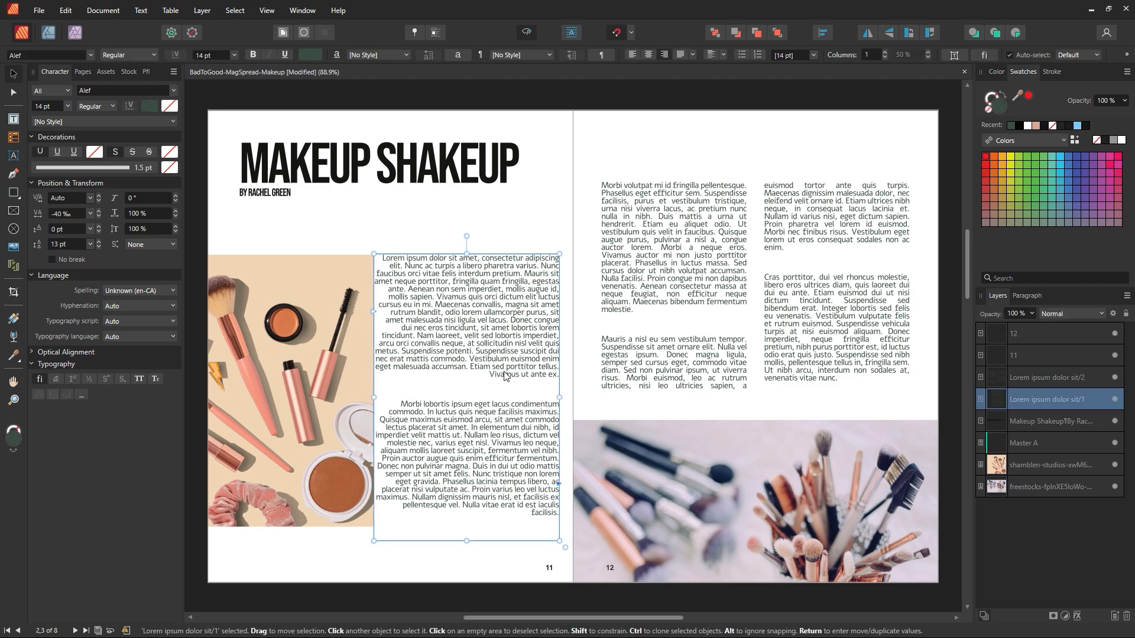
left_click(632, 54)
left_click(618, 223)
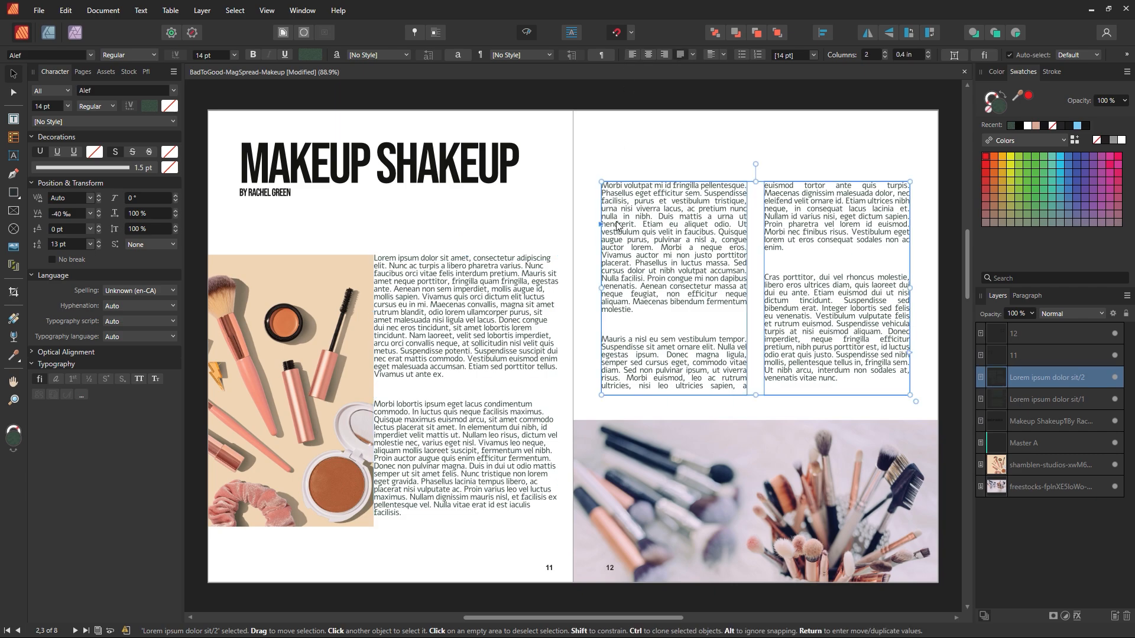
left_click(633, 55)
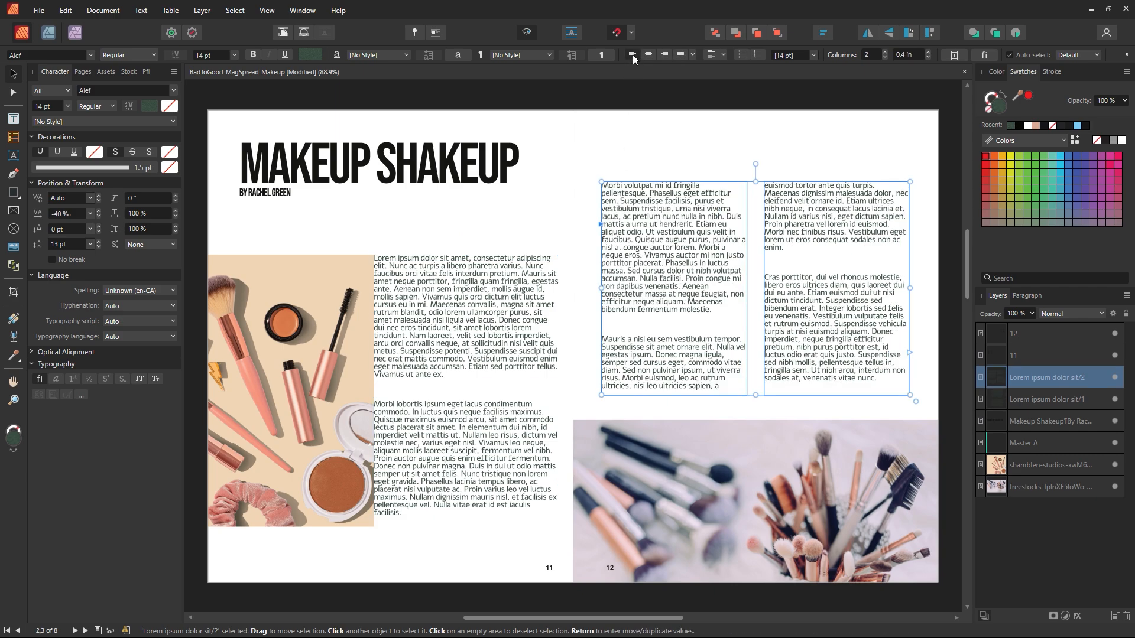
Step: Move the left edge of the left page's body text frame inward to leave a gap beside the makeup photo
left_click(458, 293)
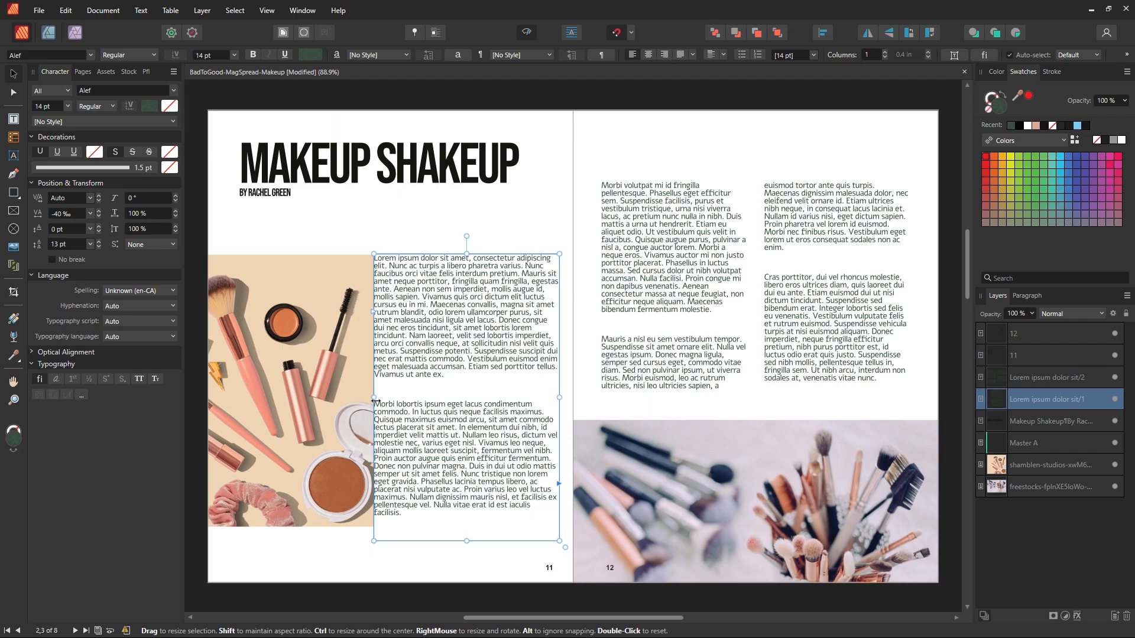
left_click(557, 241)
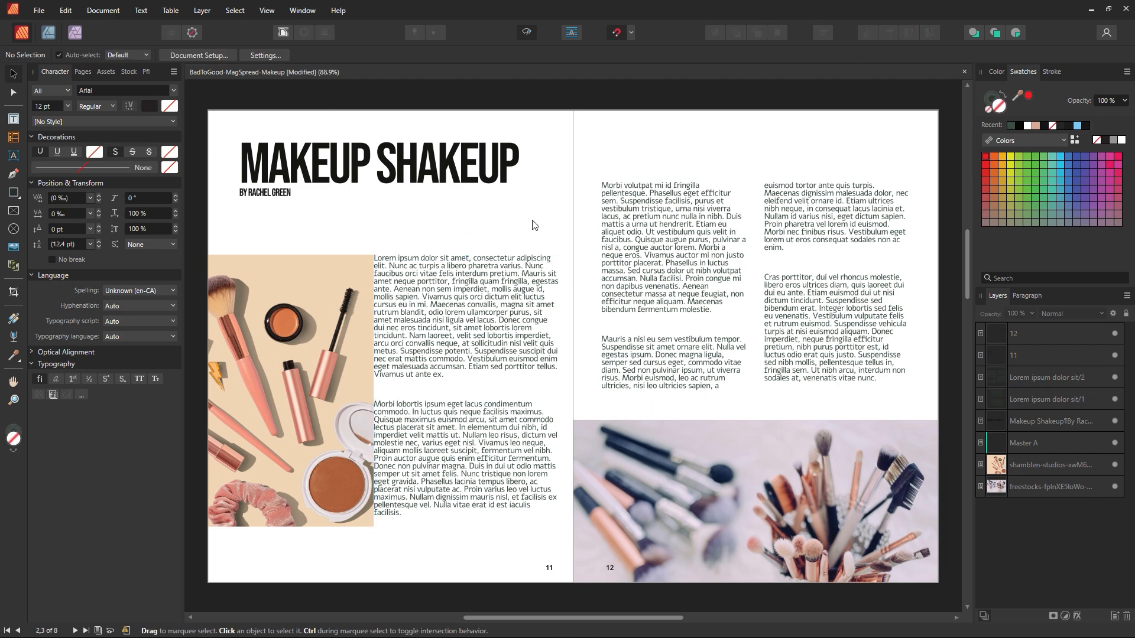
left_click(415, 346)
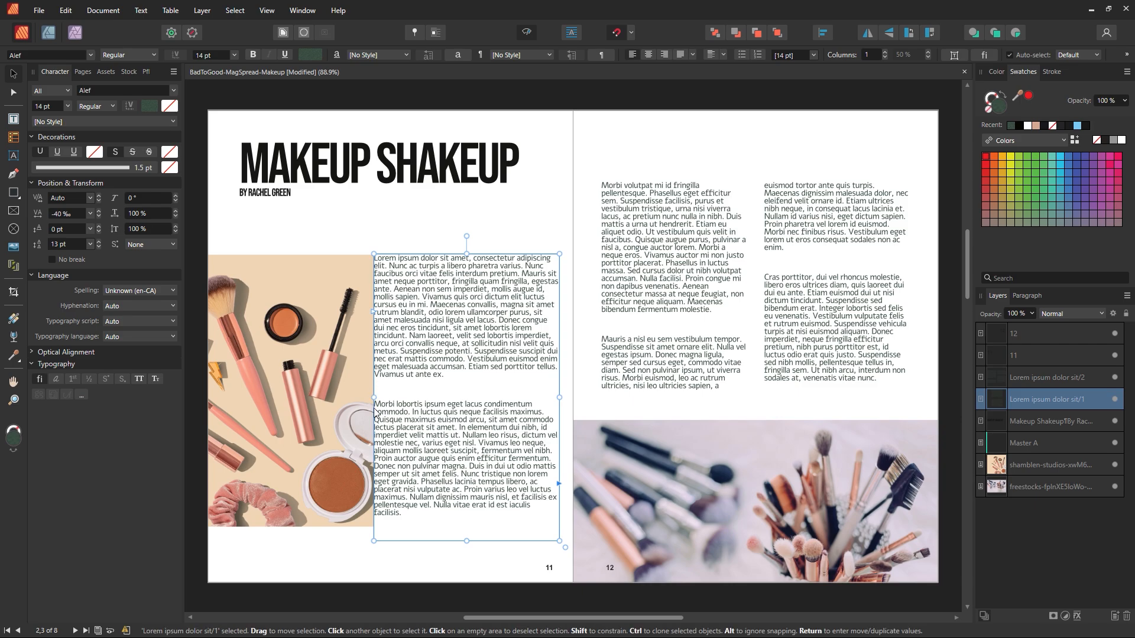
left_click_drag(374, 413, 386, 411)
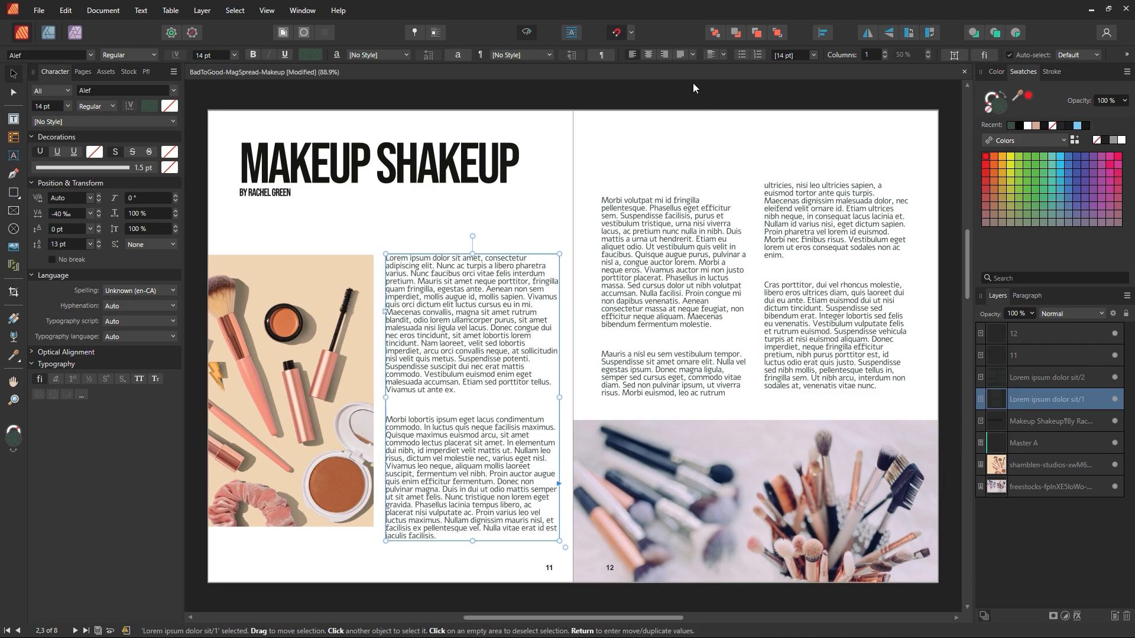
Step: Try justifying the left page's body text, and return it to left alignment
left_click(681, 55)
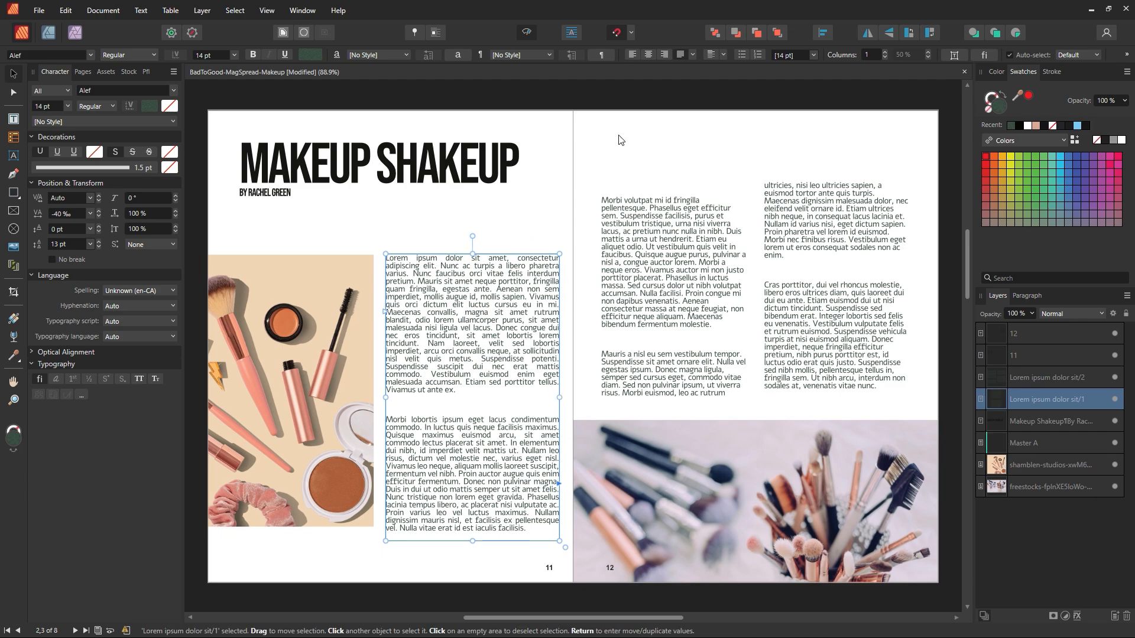
left_click(631, 54)
left_click(571, 200)
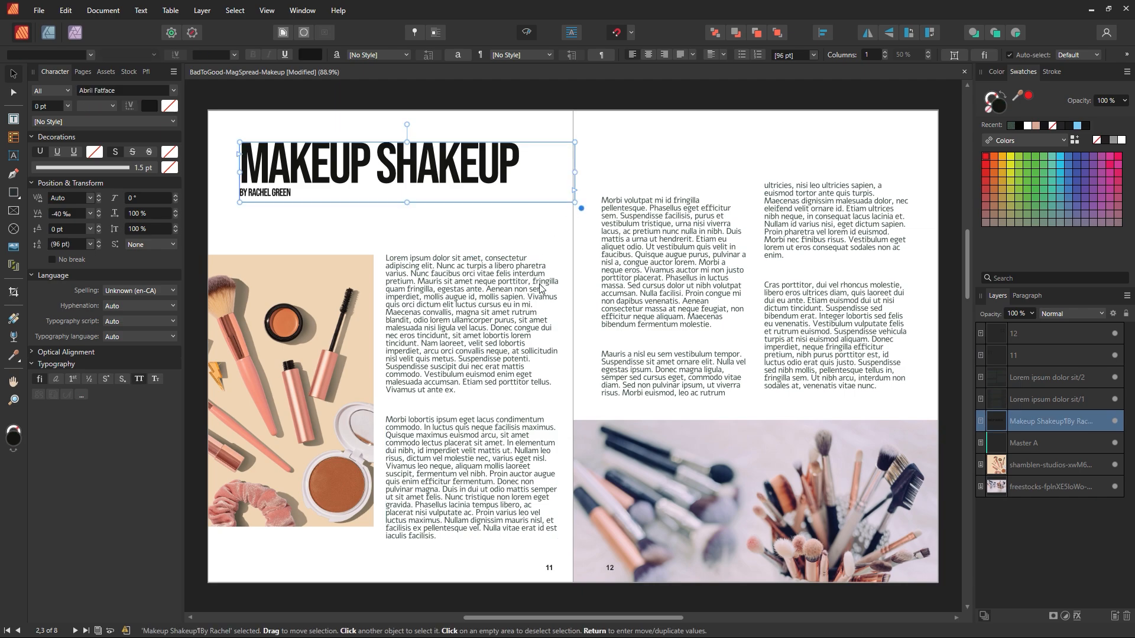
left_click(665, 364)
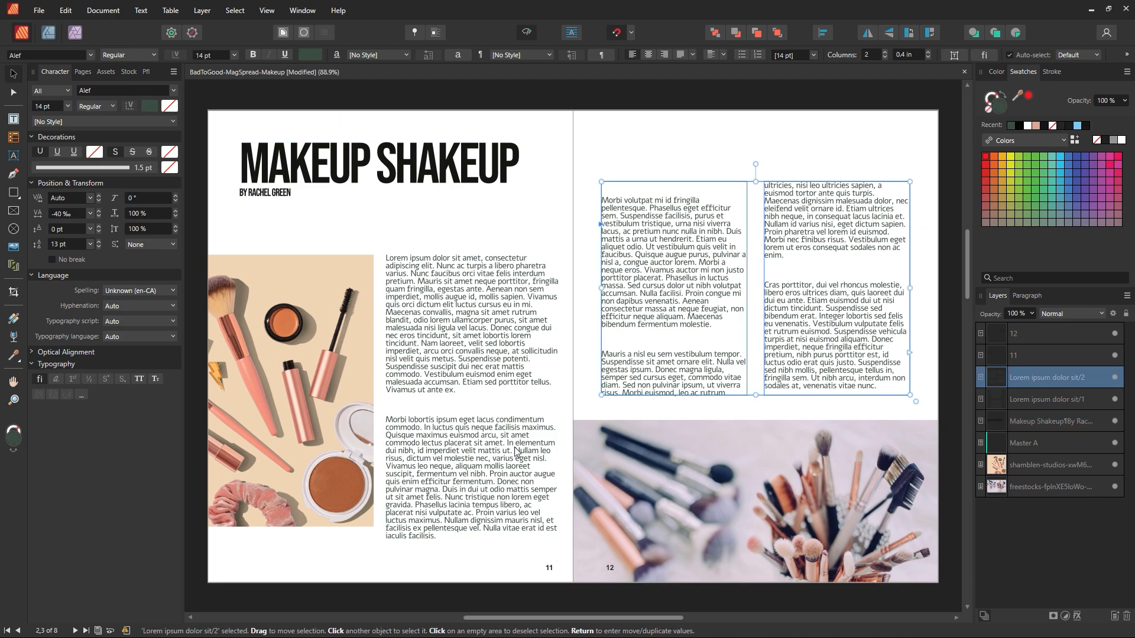
left_click(509, 231)
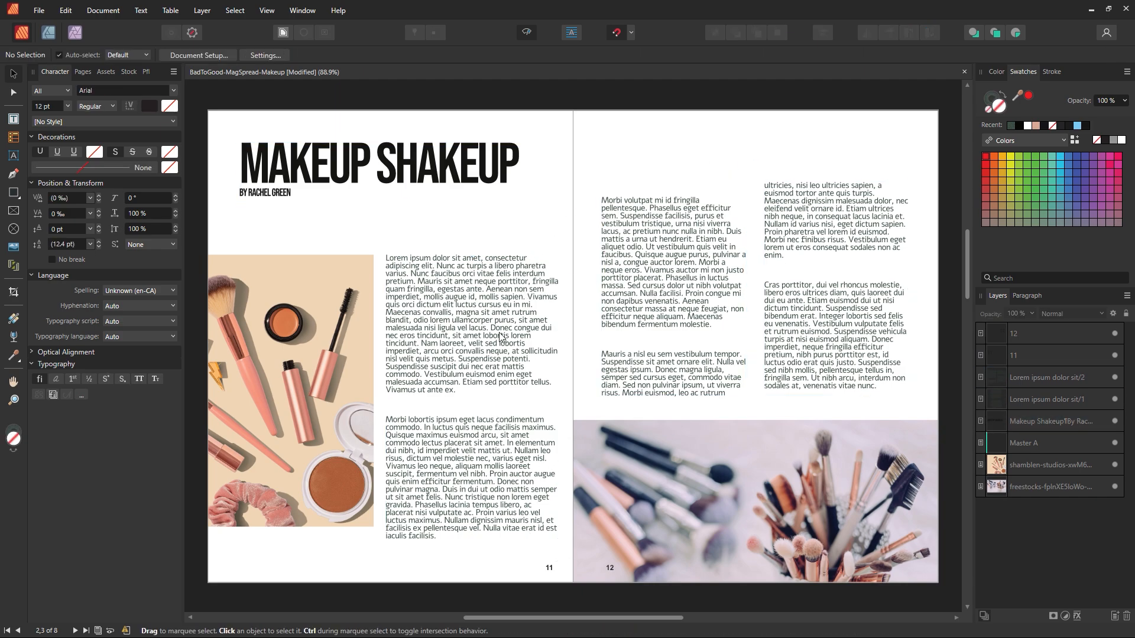
Step: Increase the leading of the left page's body text to 15 pt
left_click(500, 337)
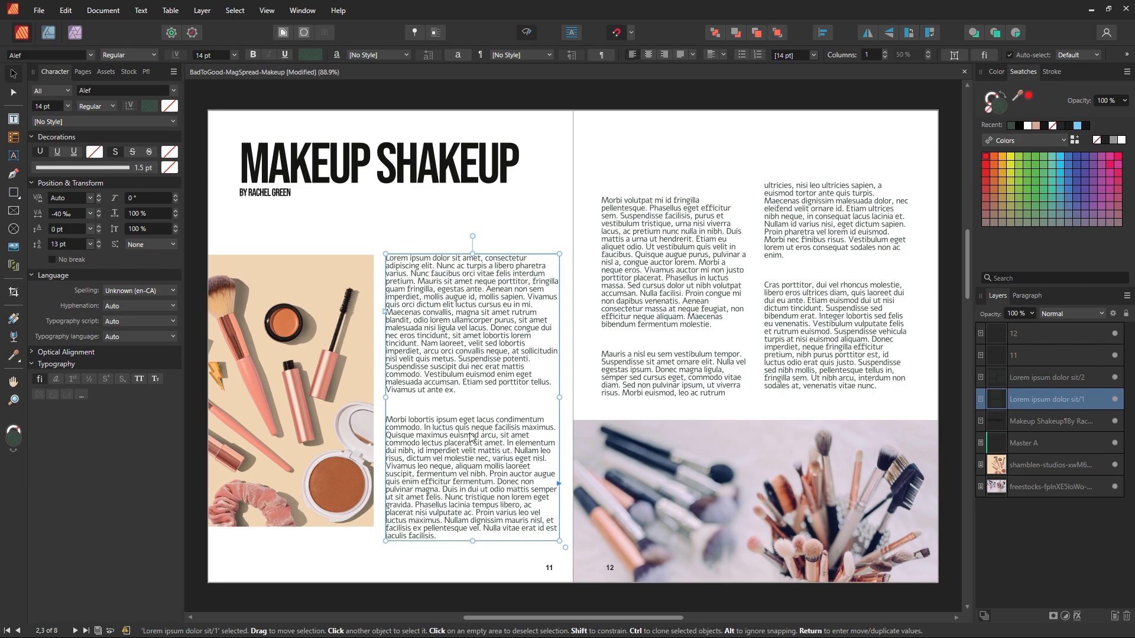
left_click(98, 242)
left_click(97, 242)
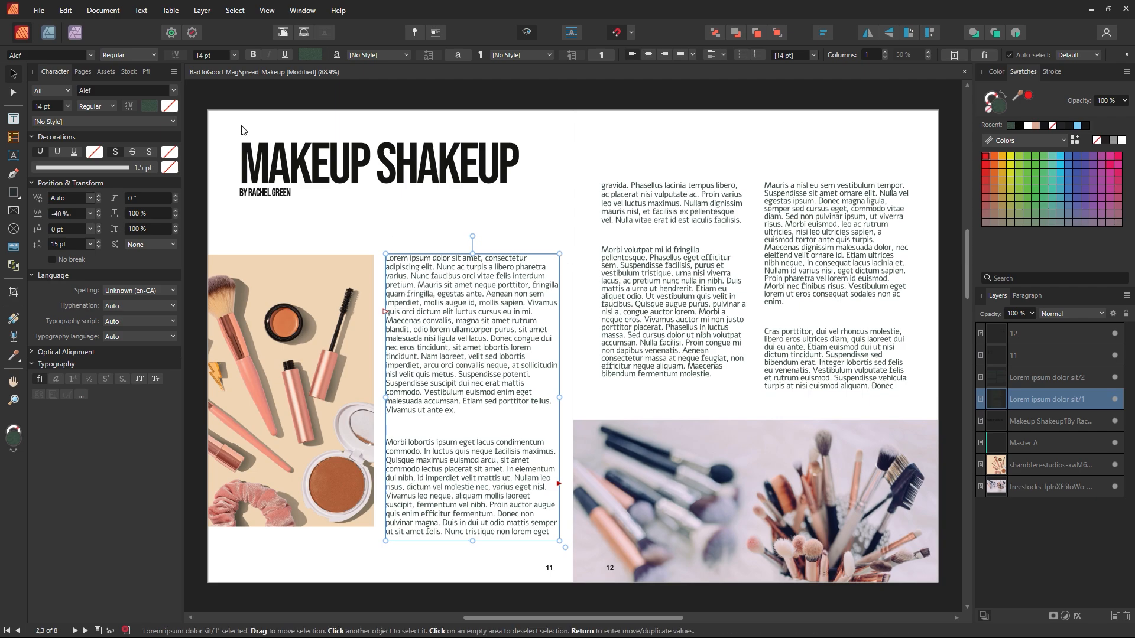
left_click(524, 243)
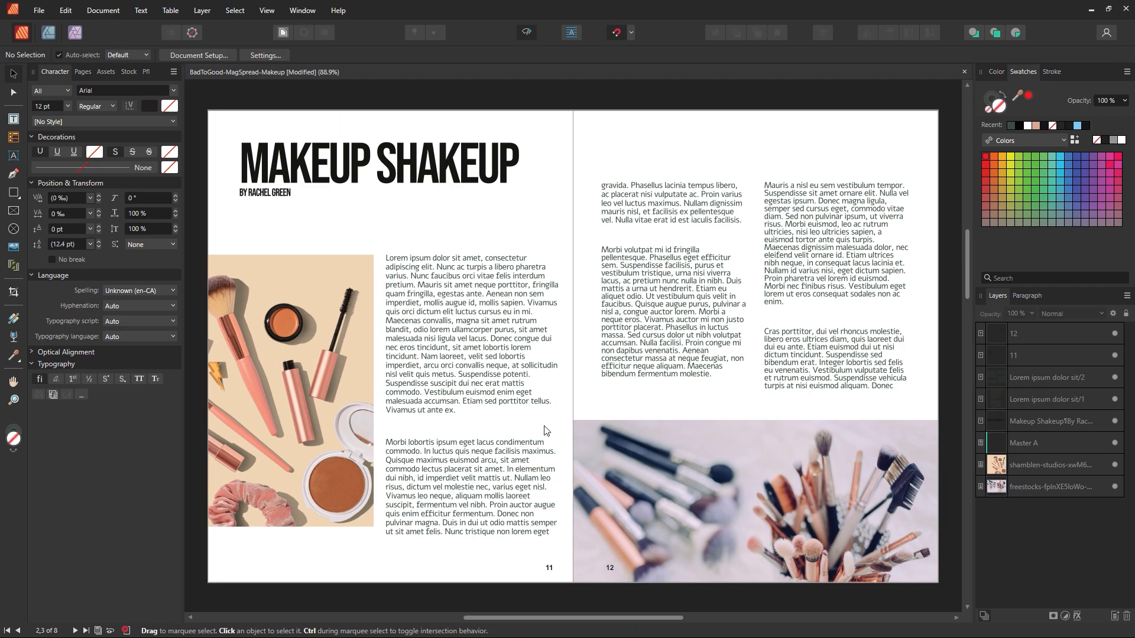
left_click(535, 411)
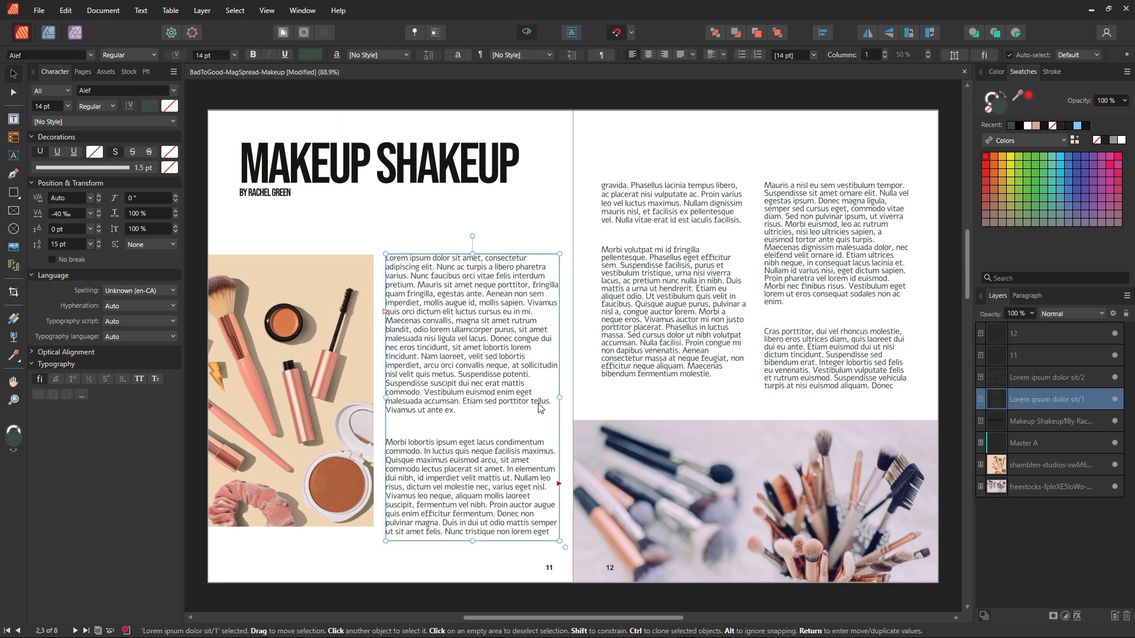
left_click(609, 407)
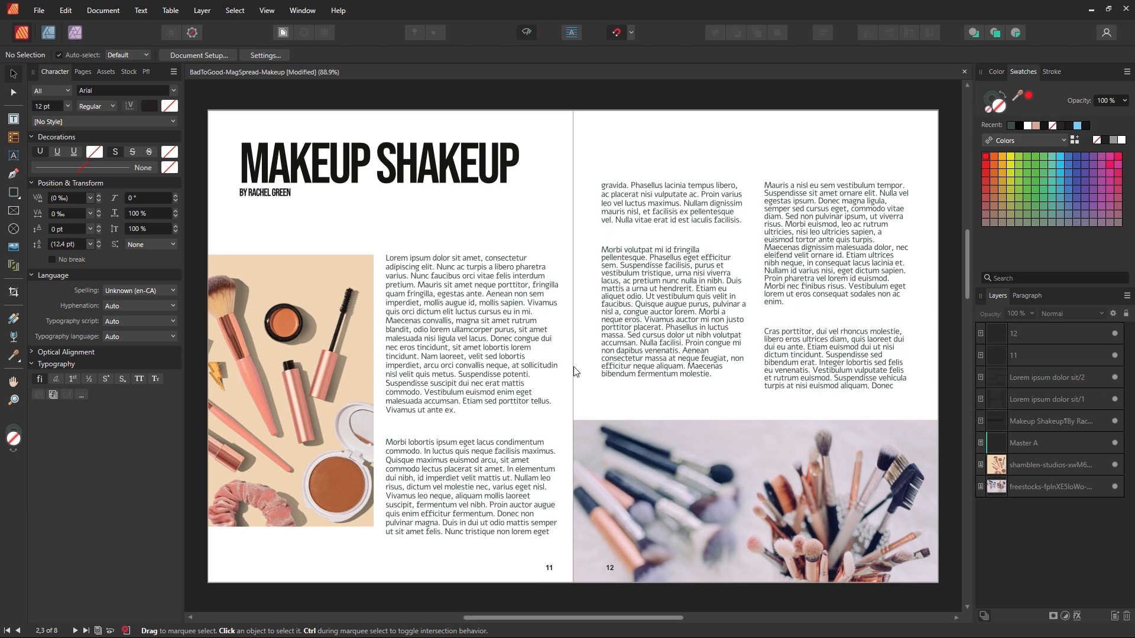
key("z")
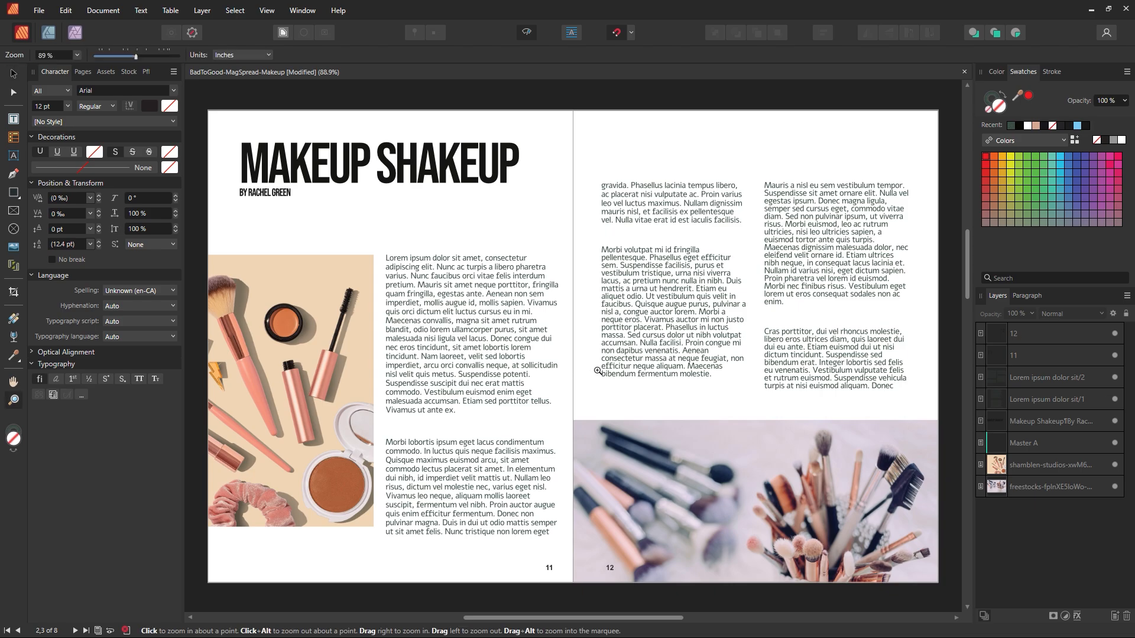
left_click(636, 320, "alt")
left_click(633, 336, "alt")
left_click_drag(614, 330, 708, 410)
left_click_drag(633, 390, 614, 386)
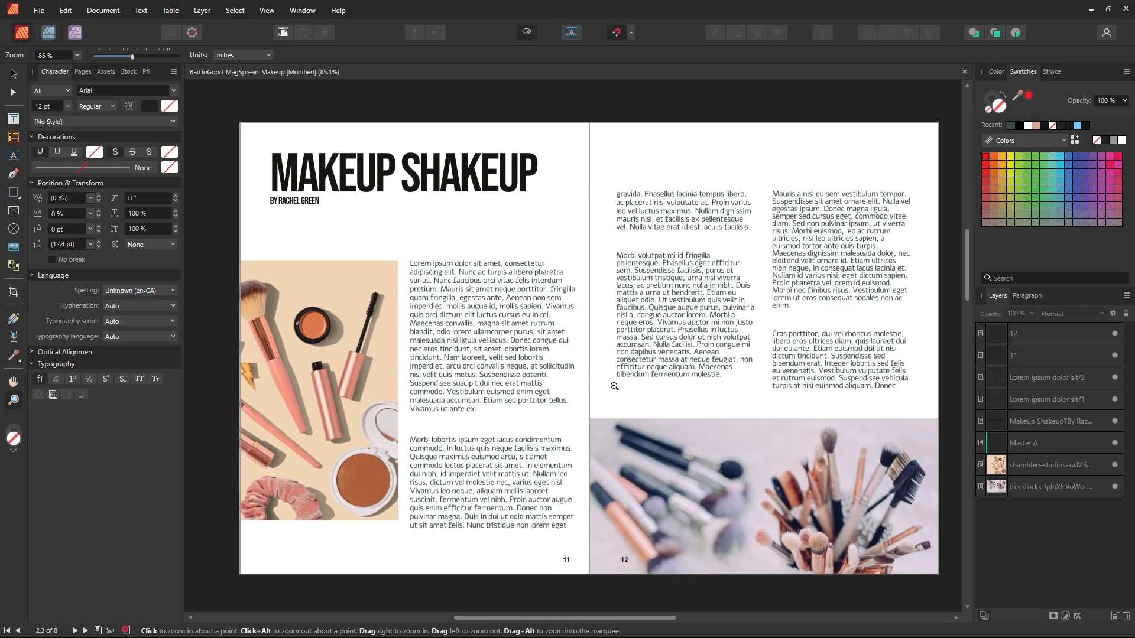
left_click(9, 74)
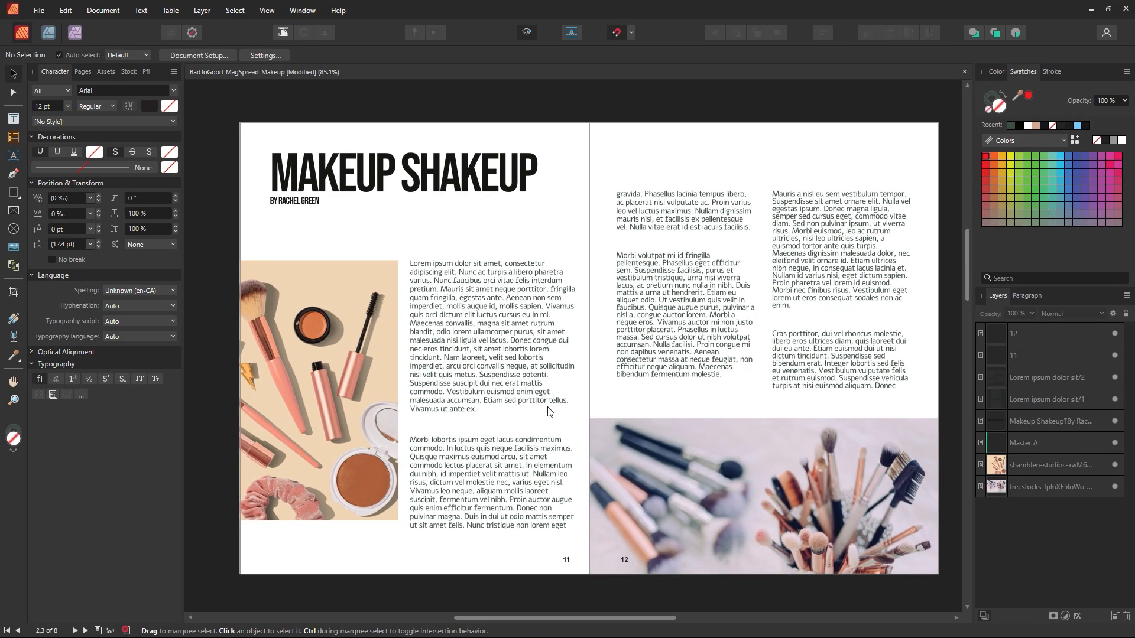
Step: Set the font size of the left page's body text frame to 10 pt
left_click(571, 353)
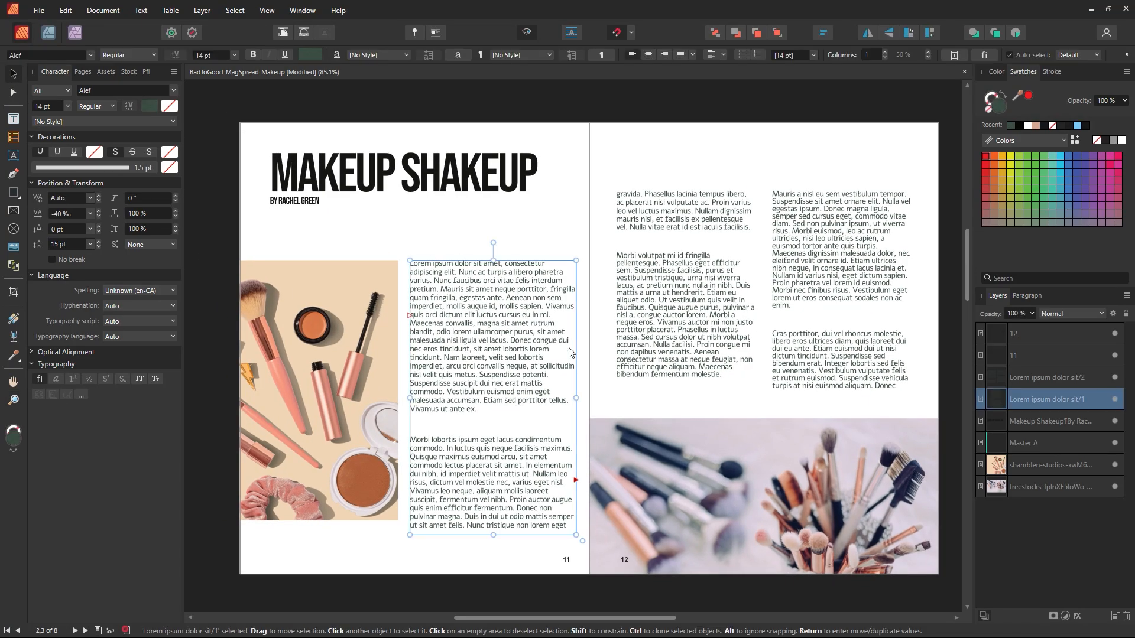
left_click(234, 55)
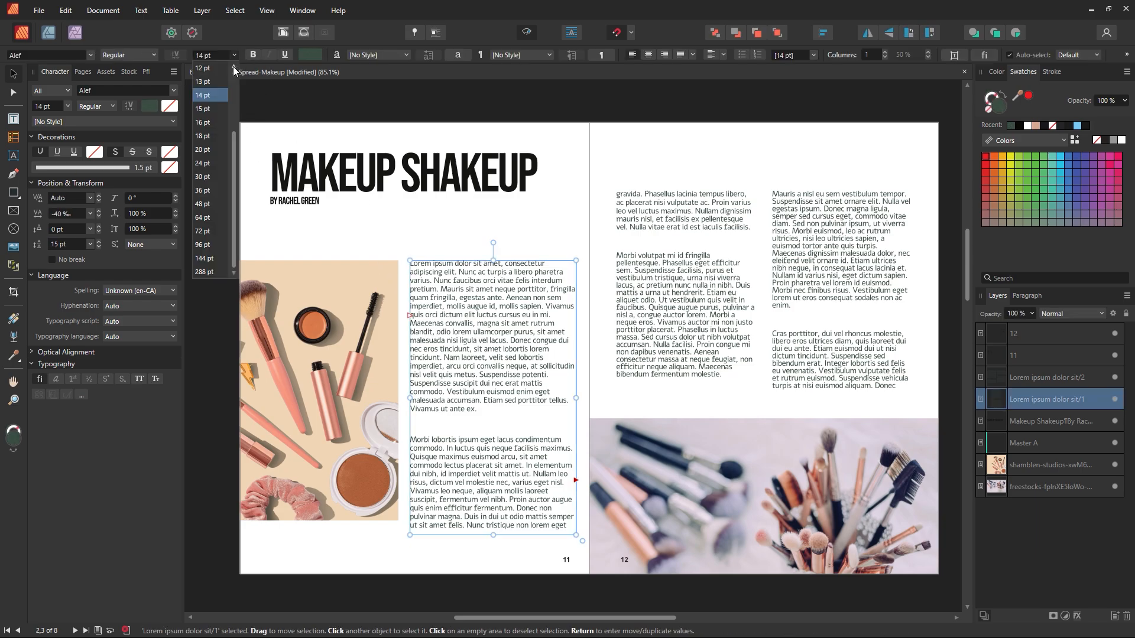
scroll(208, 101, "up", 1)
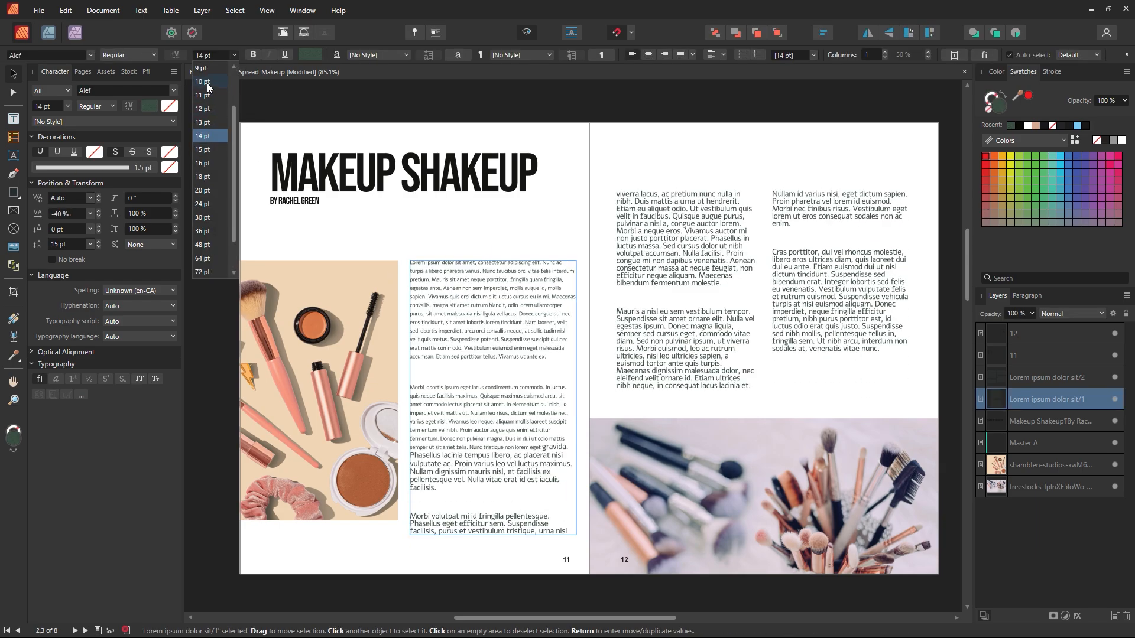
left_click(207, 82)
left_click(560, 218)
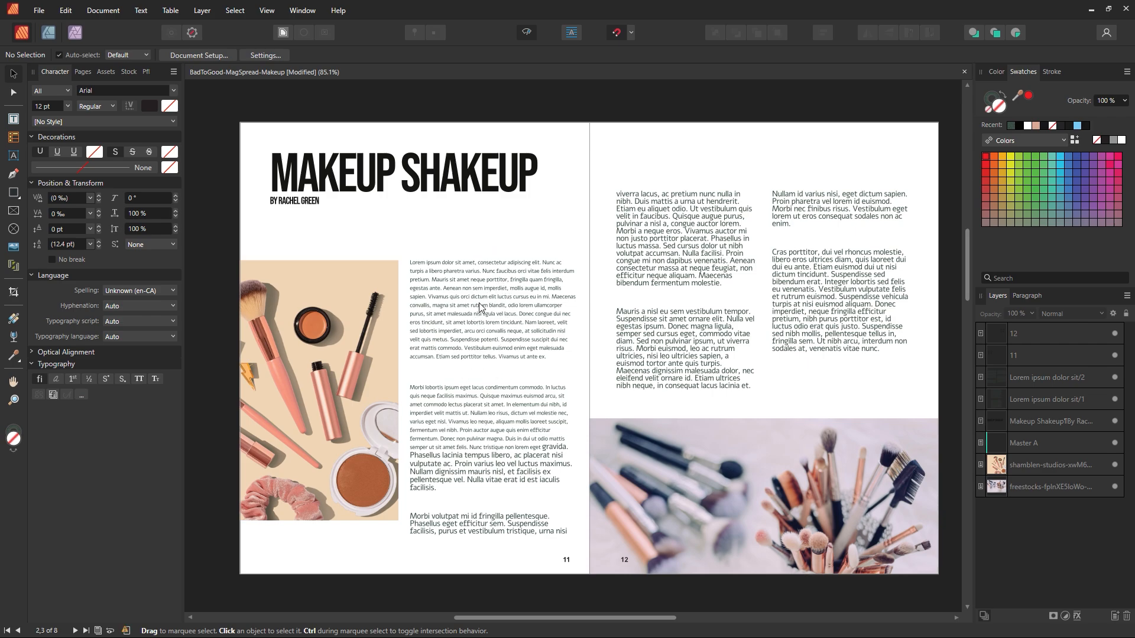
Step: Select the entire body text running through both linked frames and set its font size to 10 pt
left_click(505, 343)
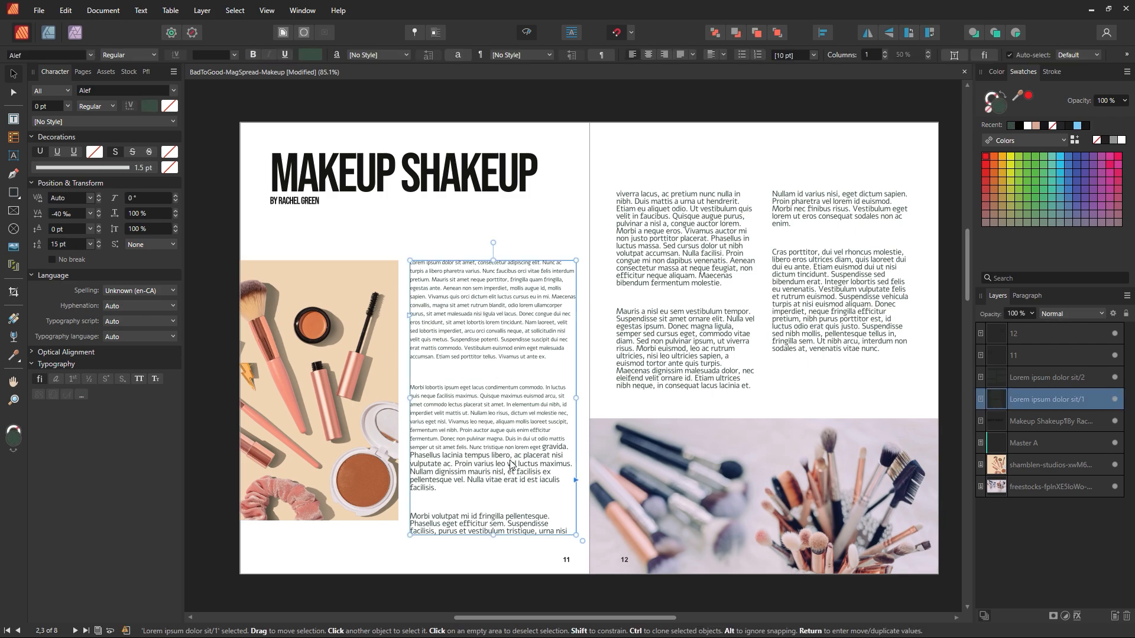
double_click(498, 350)
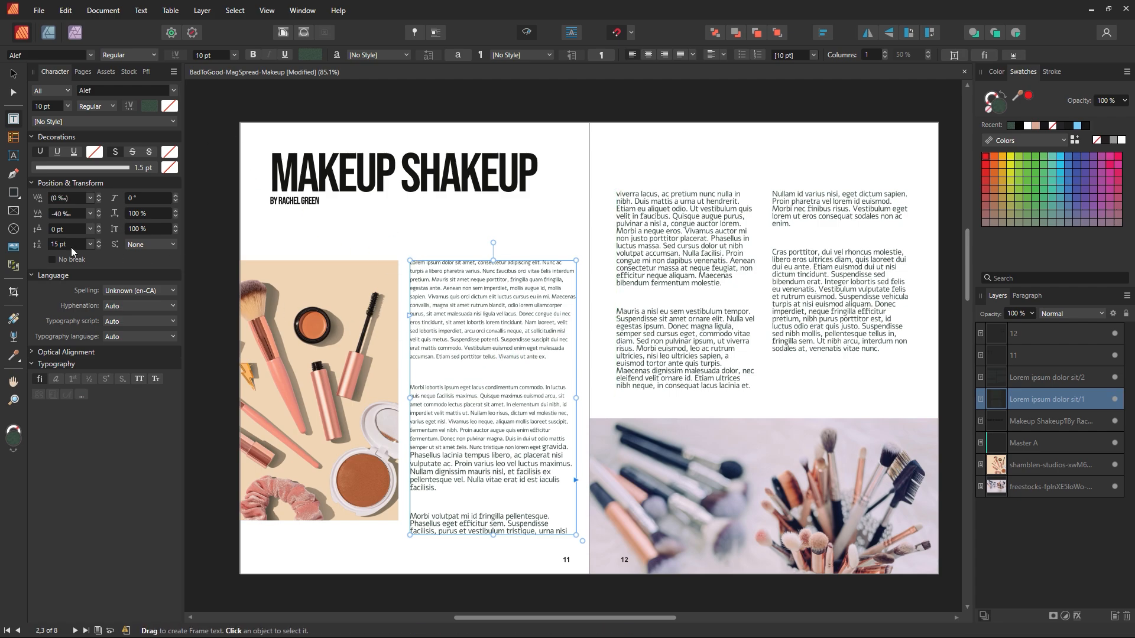
key("ctrl+a")
left_click(234, 54)
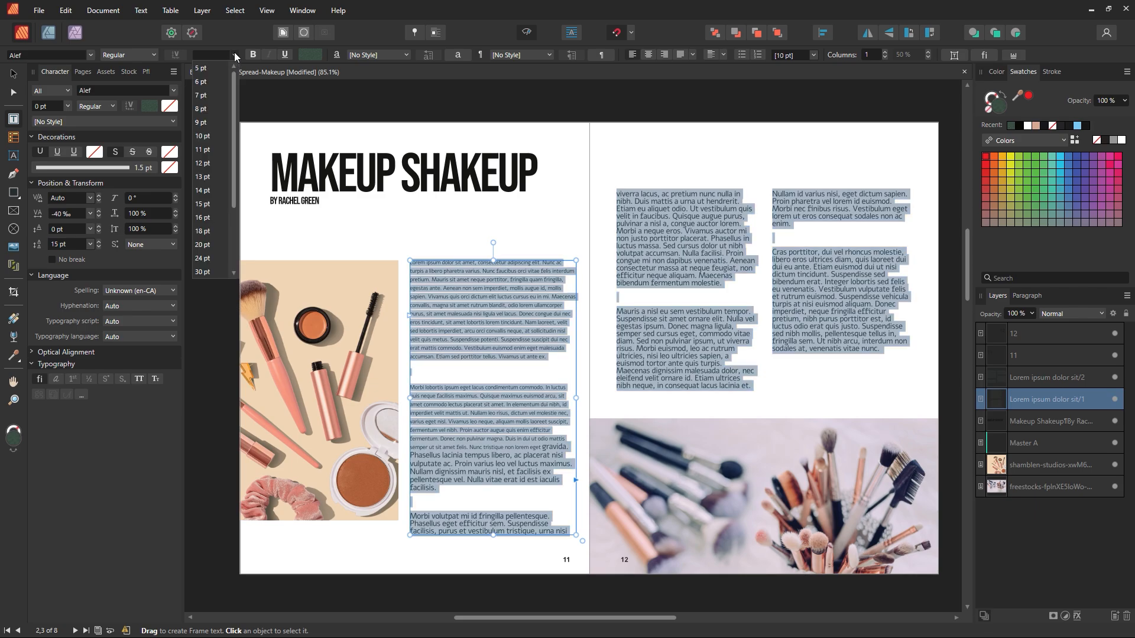
left_click(208, 135)
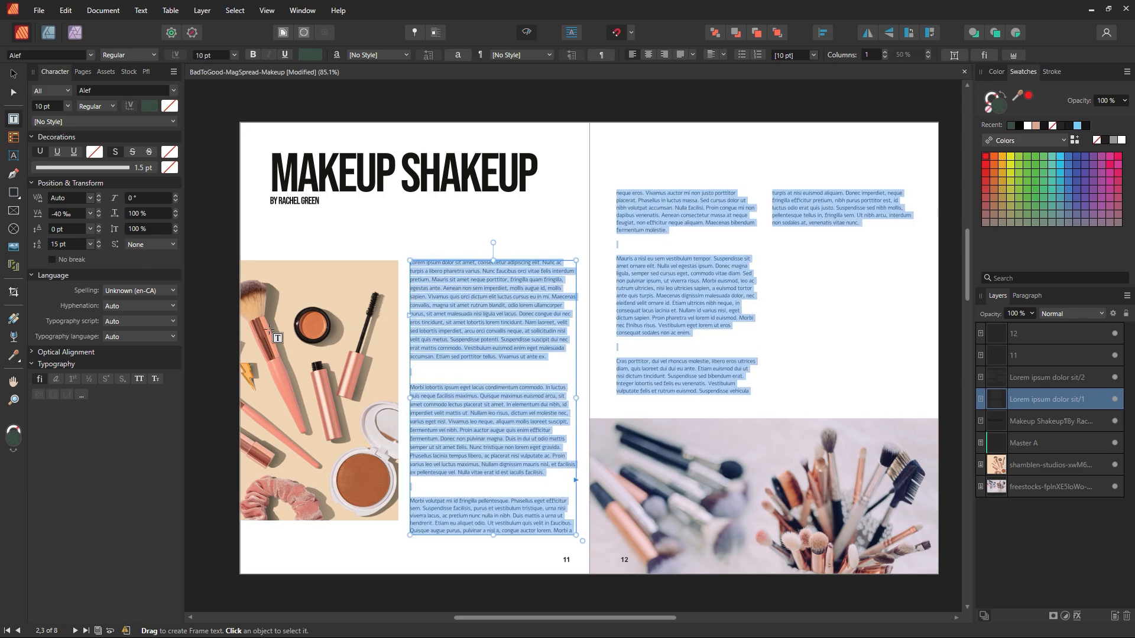
Step: Set the leading of all the body text in both linked frames to 15 pt
left_click(98, 247)
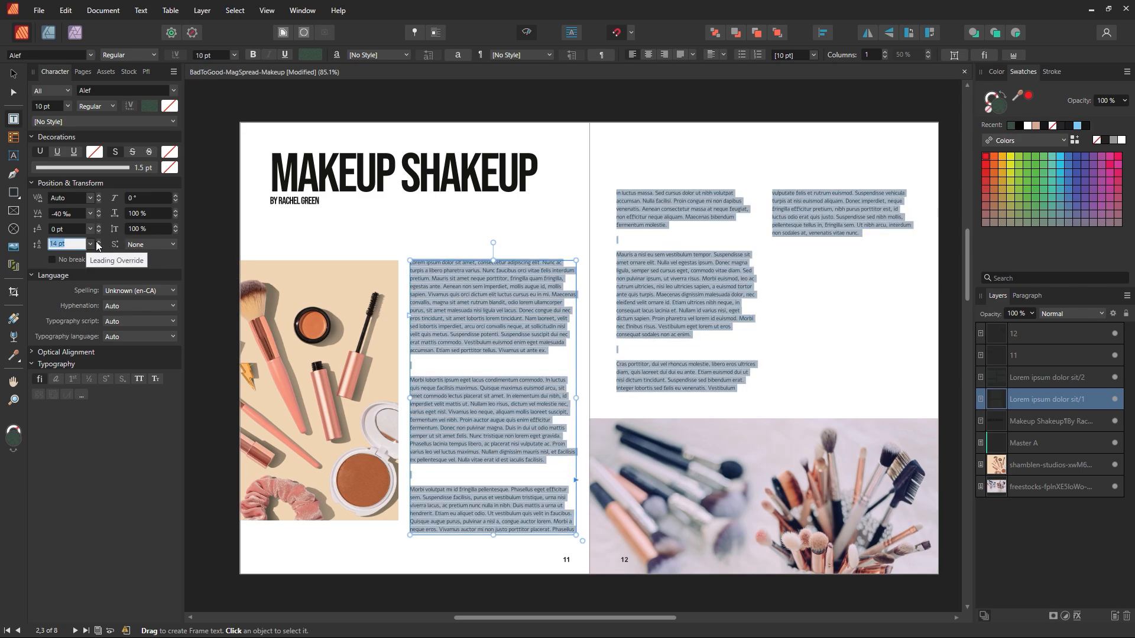
left_click(98, 241)
left_click(453, 455)
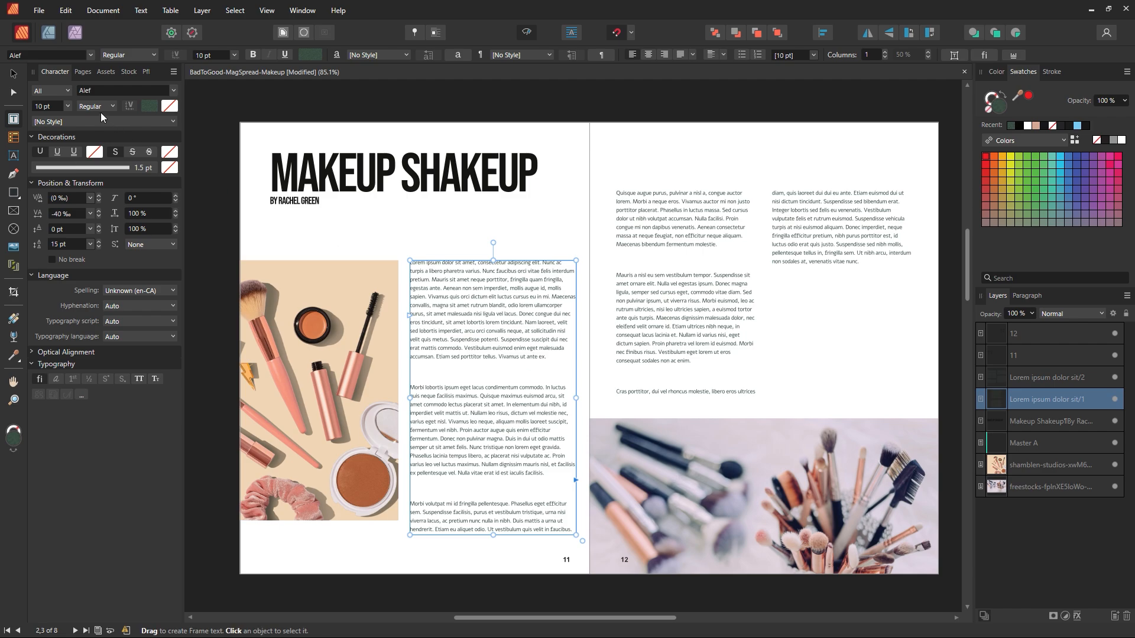
left_click(18, 73)
left_click(573, 149)
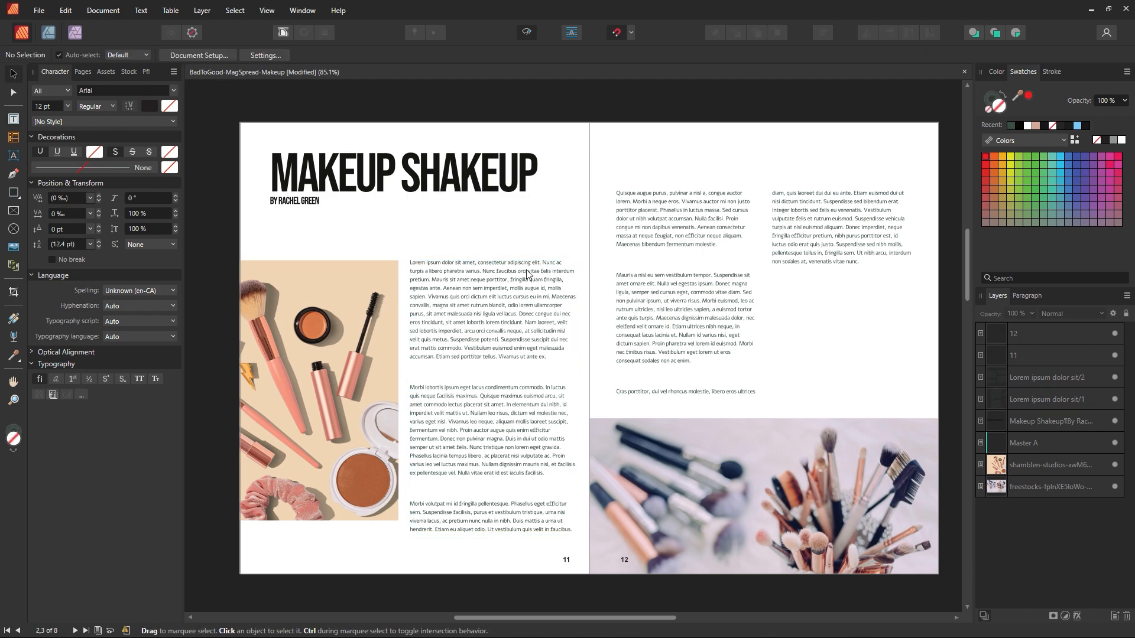
Step: Recolor the left page's body text dark gray #303030 and apply the same color to the right page's body text
left_click(526, 352)
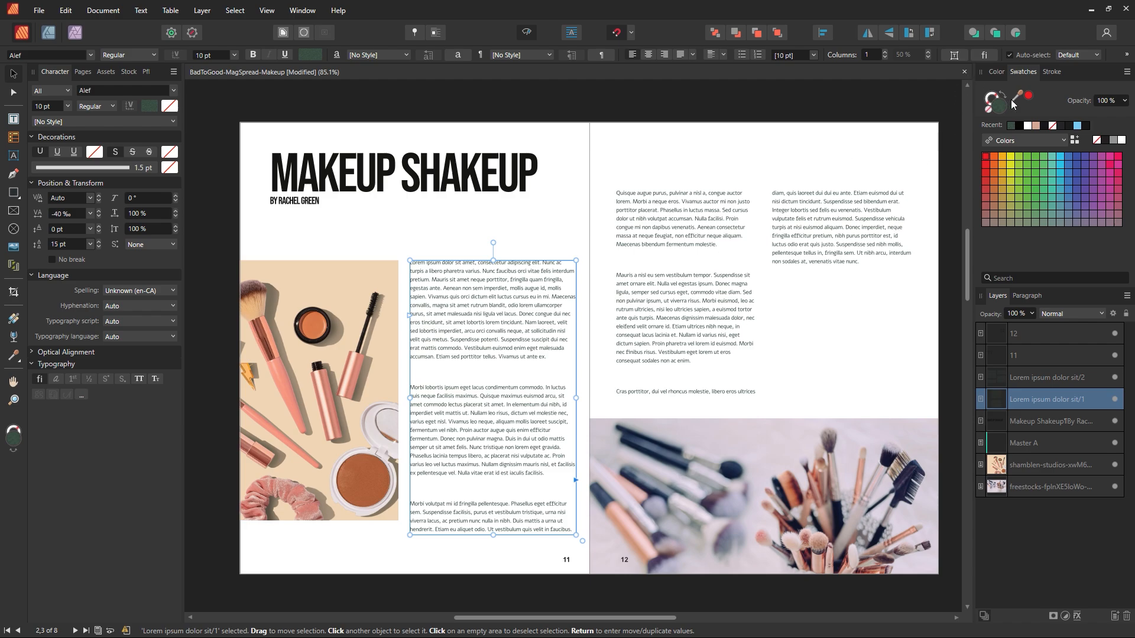
left_click(1020, 126)
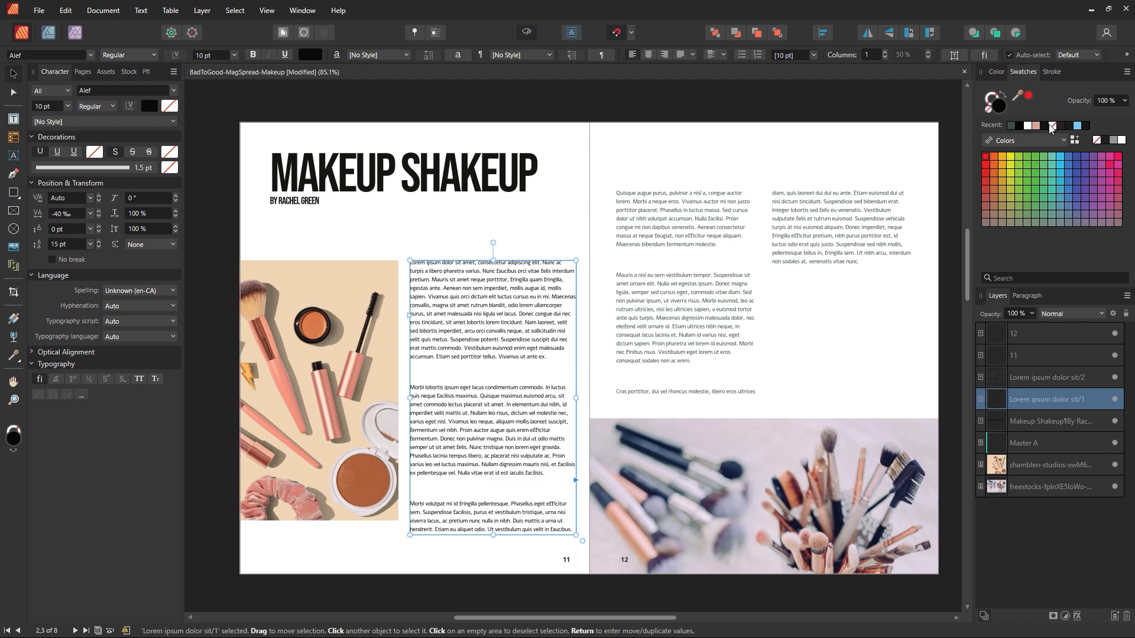
double_click(997, 114)
left_click_drag(672, 423, 613, 386)
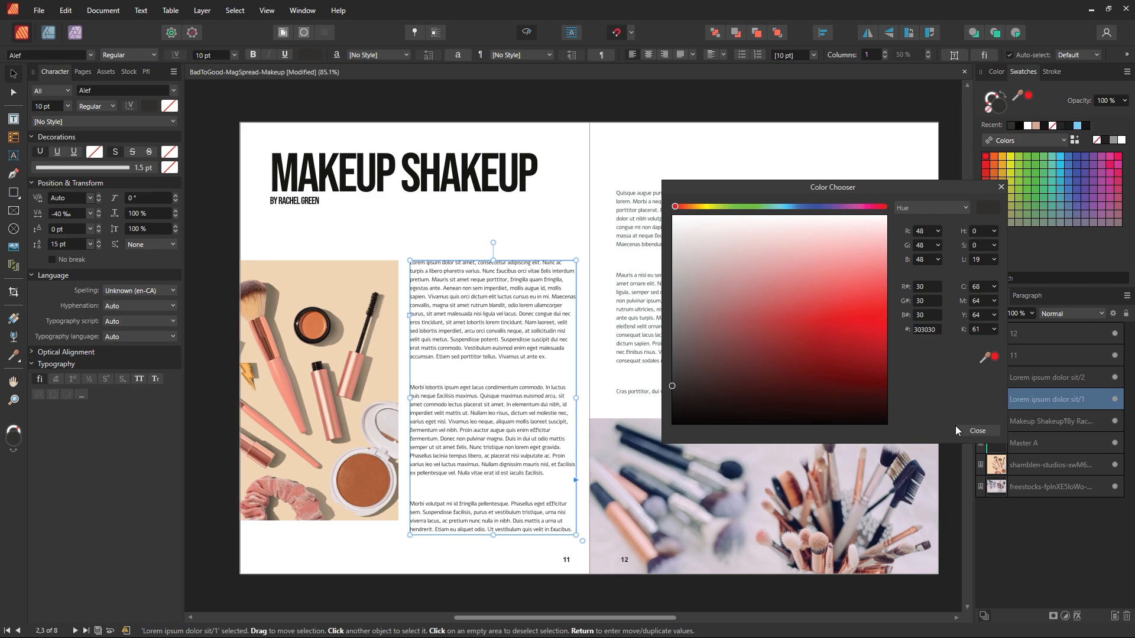
left_click(975, 430)
left_click(713, 353)
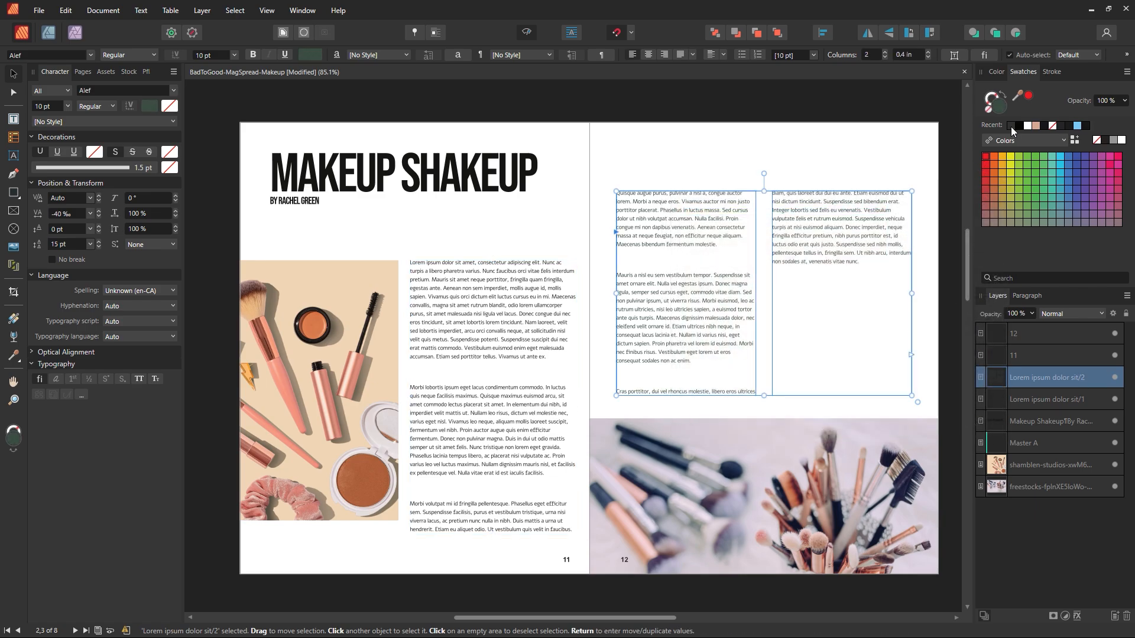
left_click(761, 141)
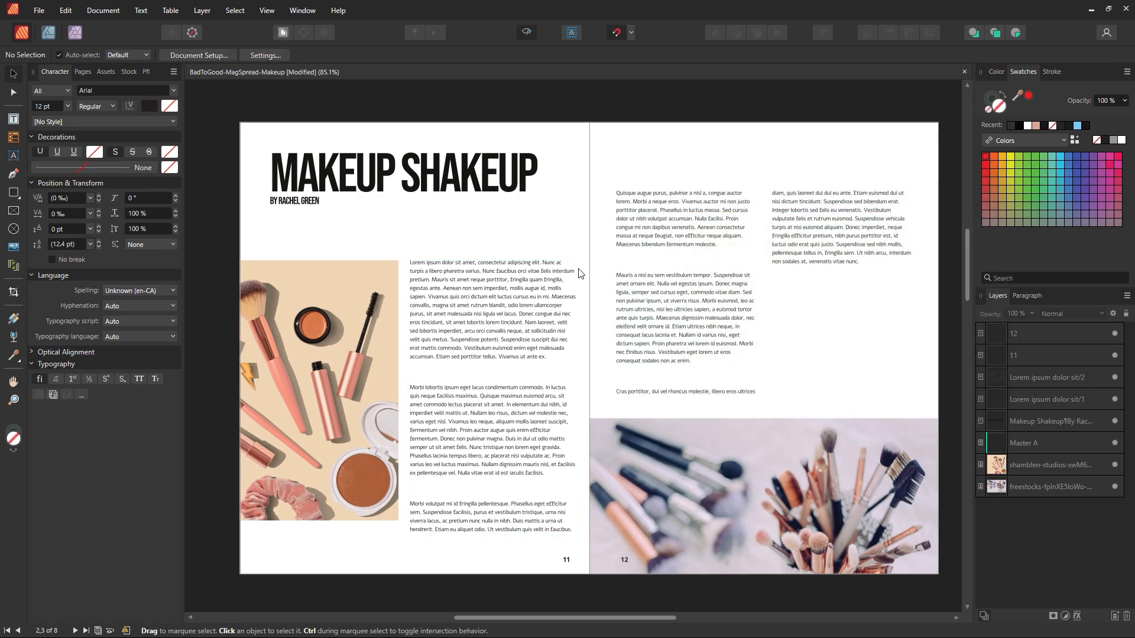
Step: Inspect the left page's body text up close and save the document
key("z")
left_click_drag(507, 295, 575, 292)
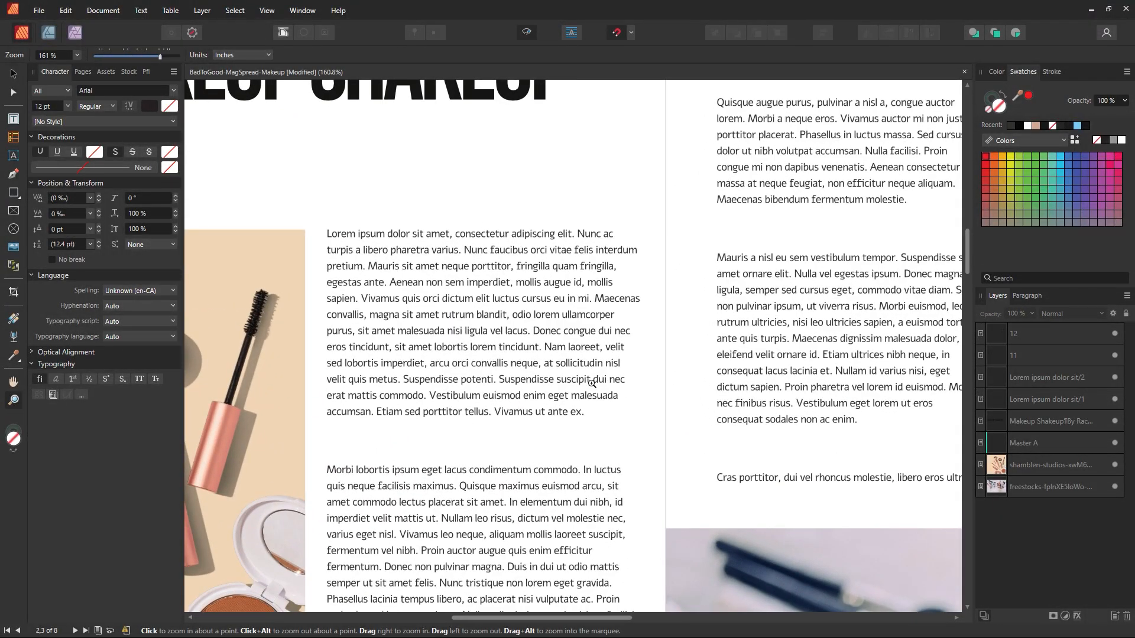
key("ctrl+0")
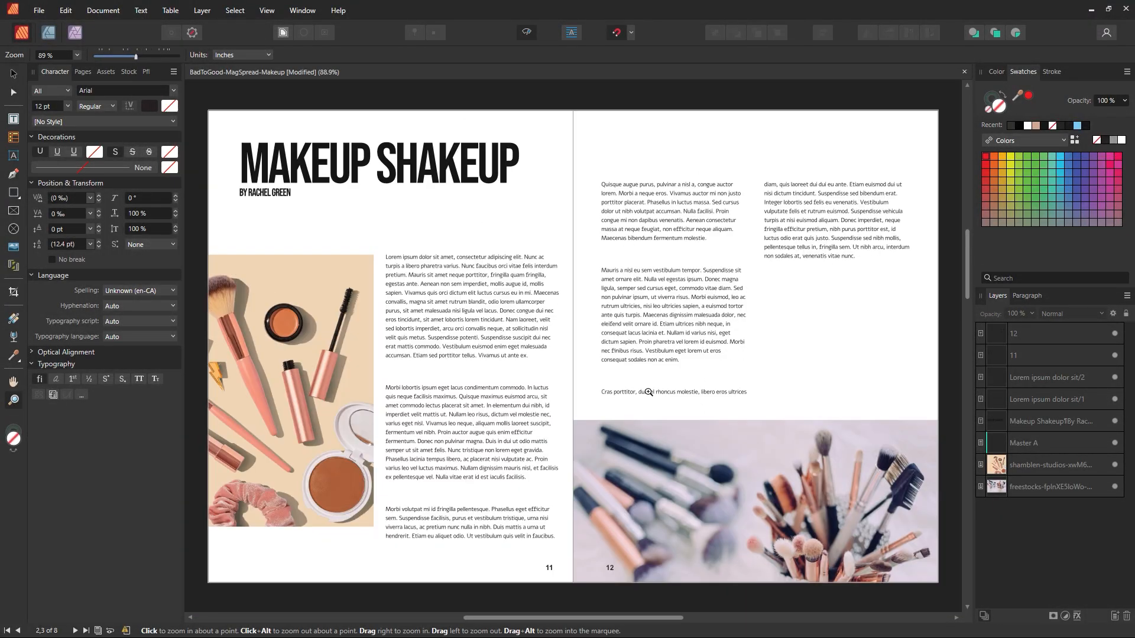
key("ctrl+s")
Step: Move the makeup photo and the left page's body text frame up together, closer to the title block
left_click(12, 81)
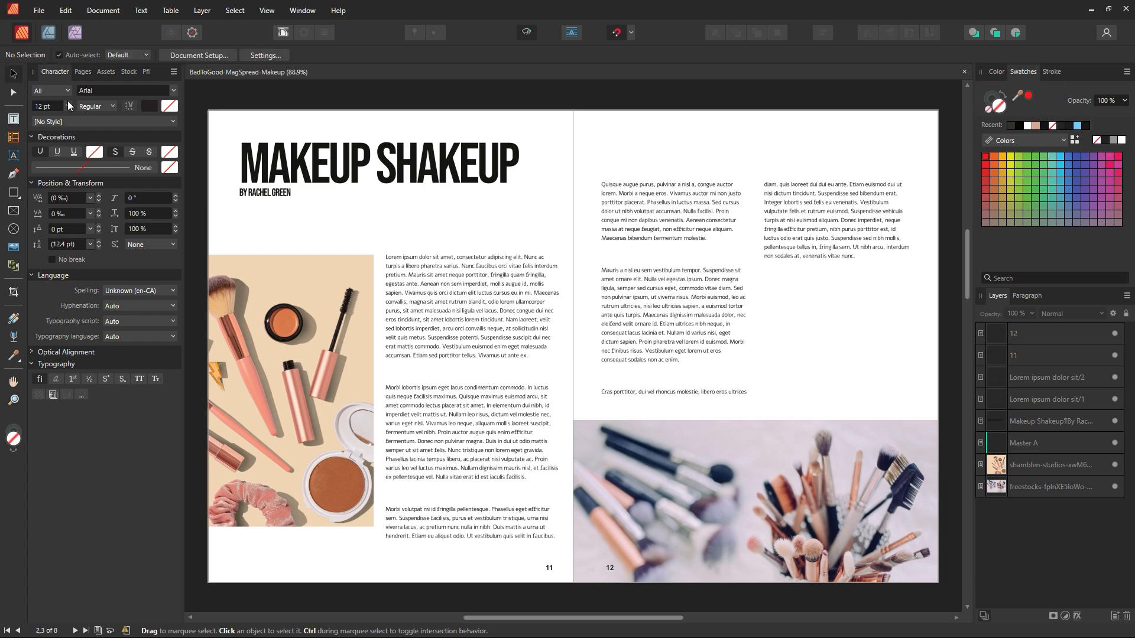
left_click(293, 290)
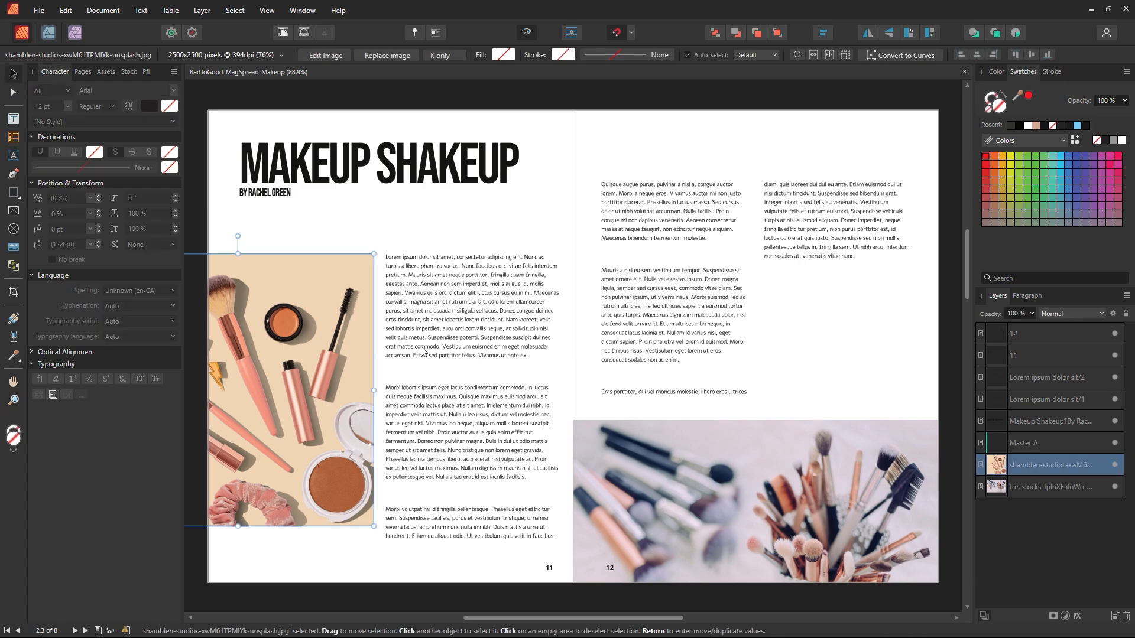
left_click(435, 360, "shift")
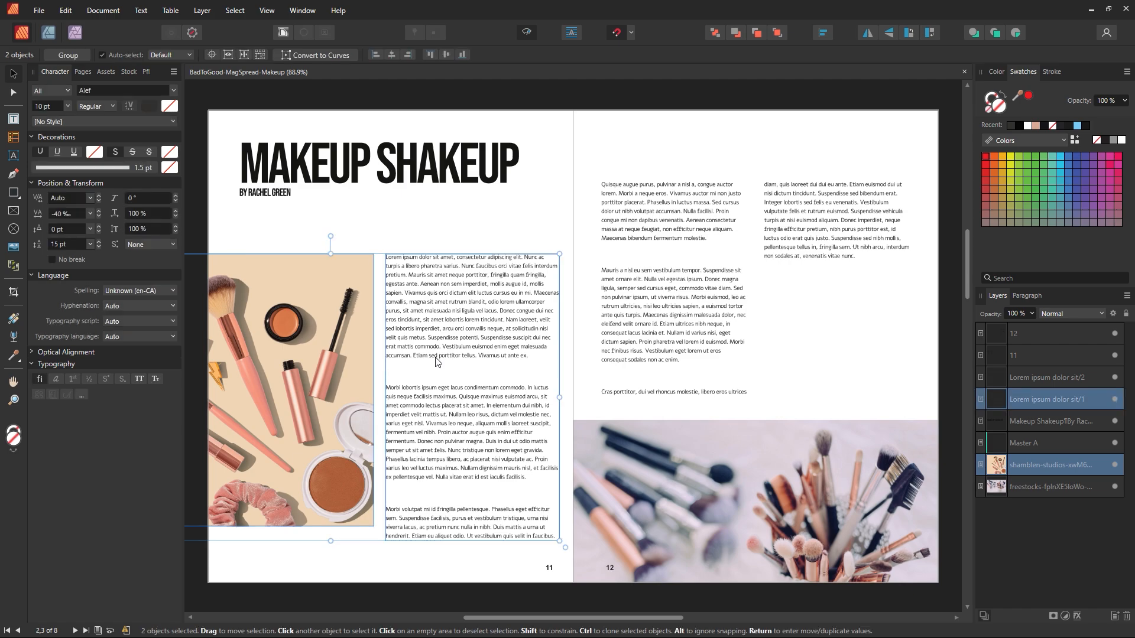
left_click_drag(435, 360, 435, 329)
left_click(553, 158)
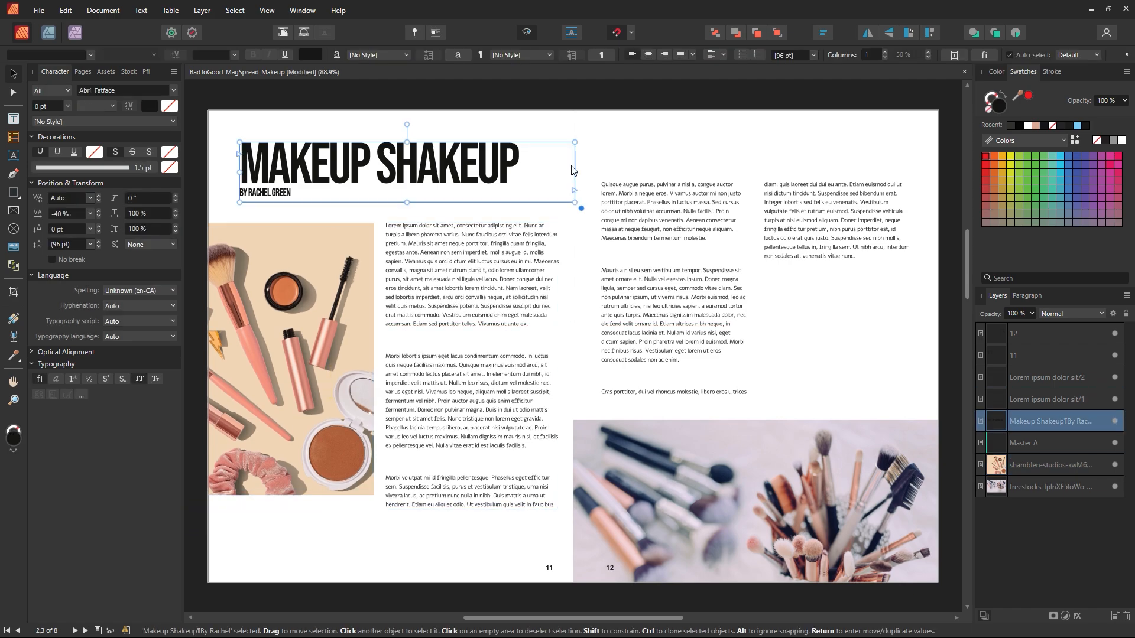
left_click(600, 152)
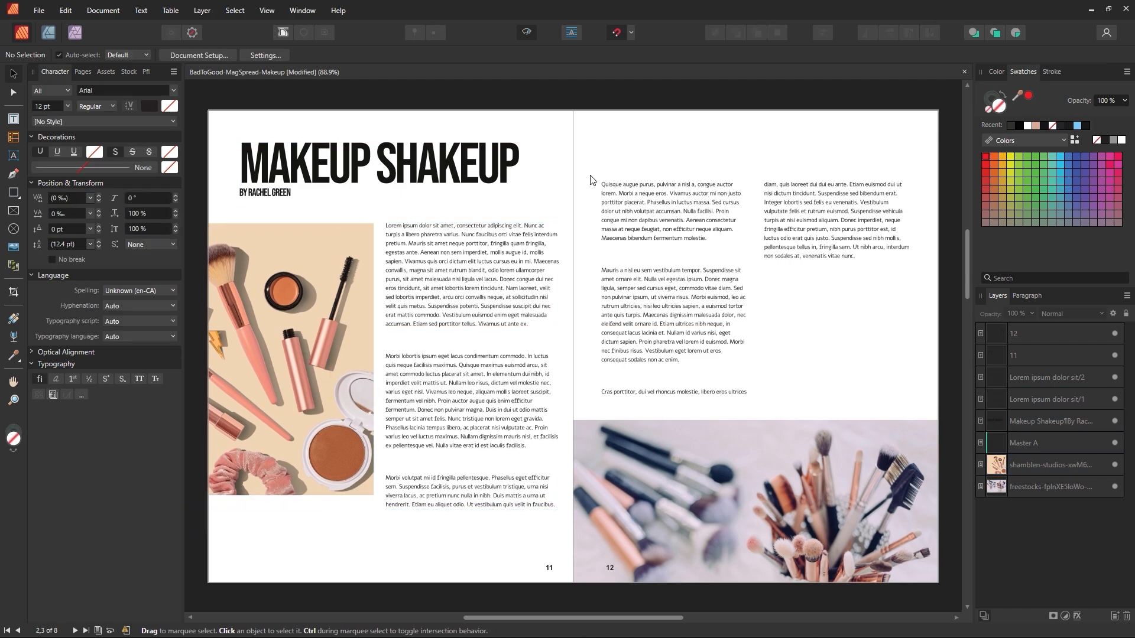
left_click(351, 378)
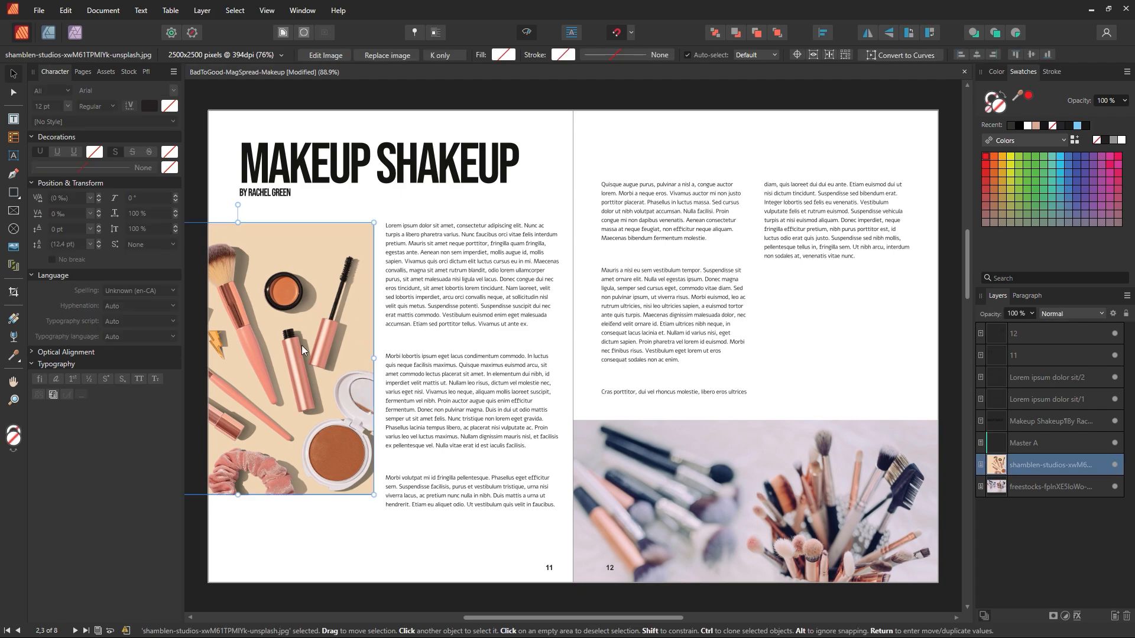
left_click(552, 176)
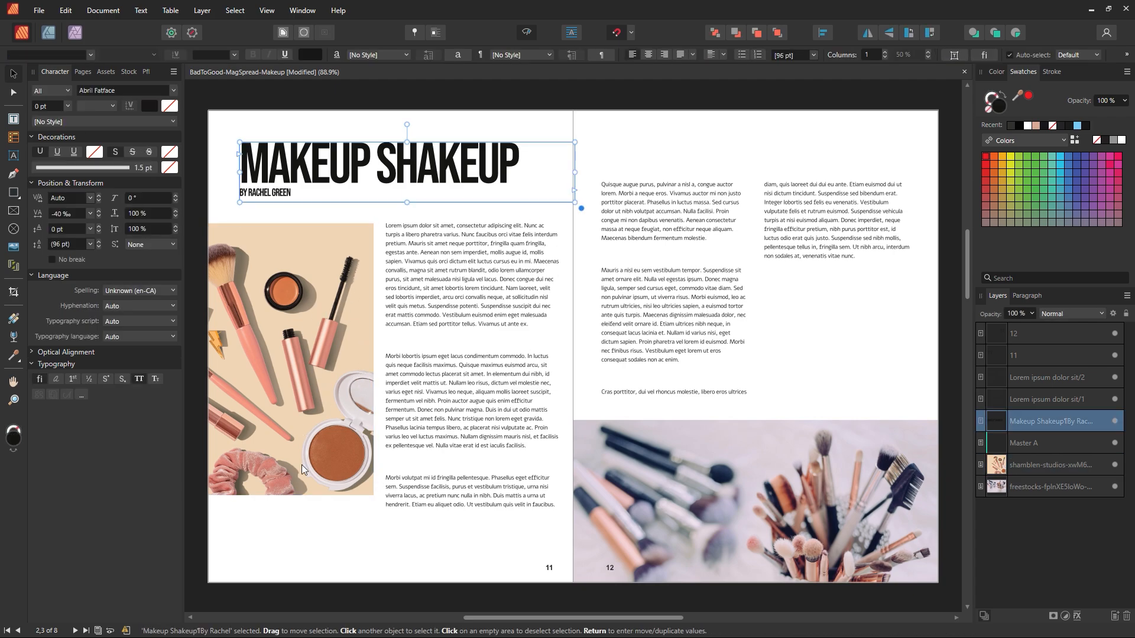
left_click(473, 519)
left_click(455, 512)
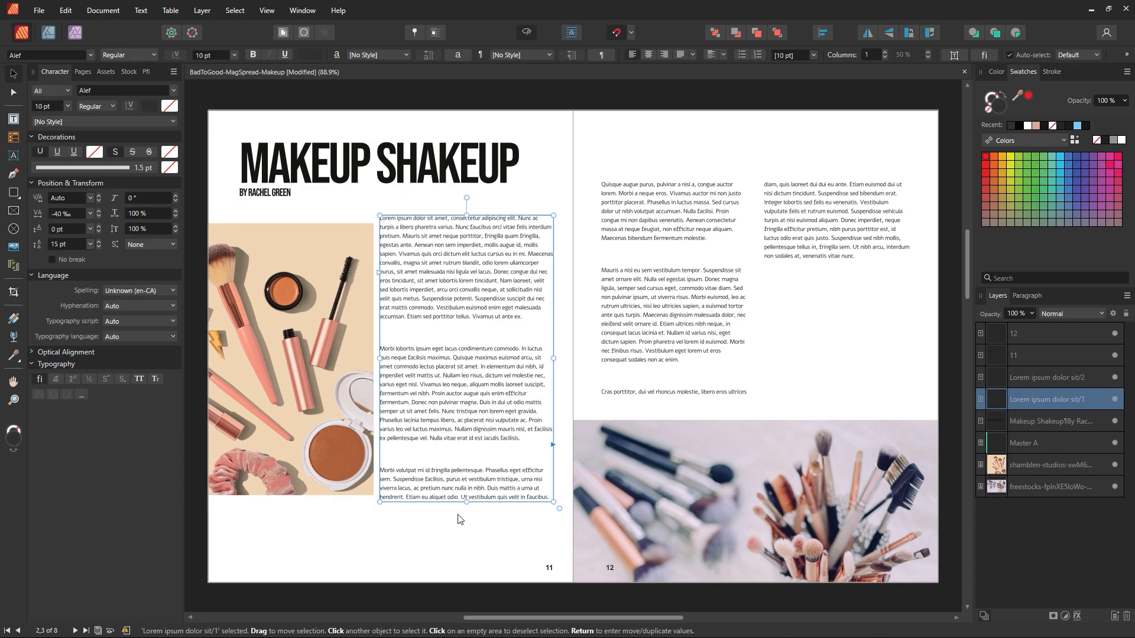
left_click_drag(463, 520, 469, 527)
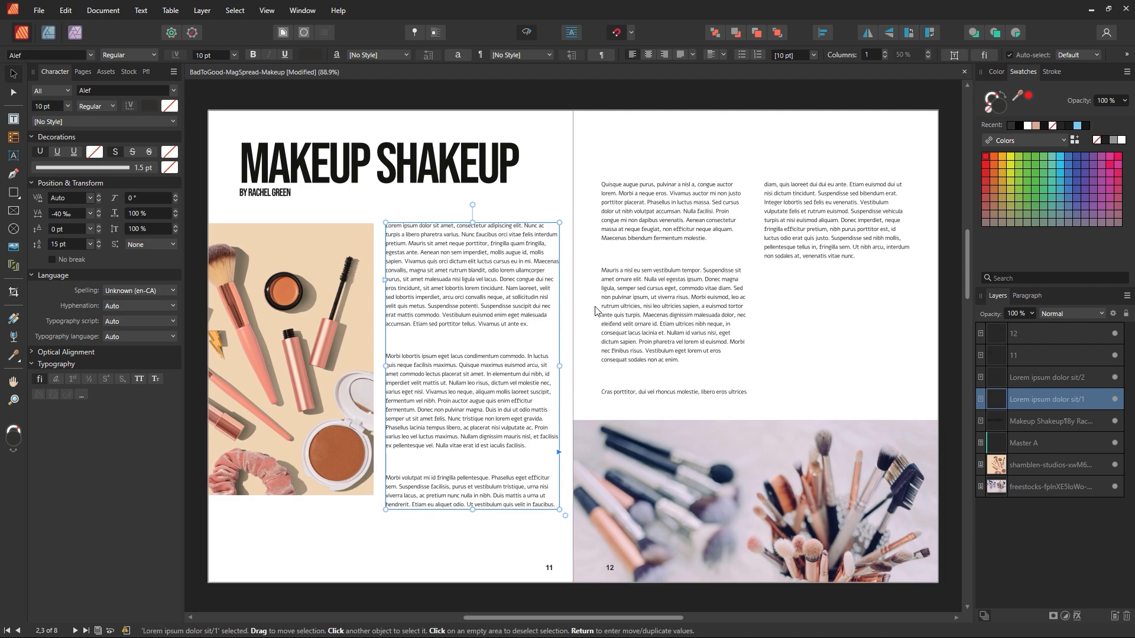
Step: Raise the bottom edge of the right page's body text frame so its last paragraph starts in the second column
left_click(849, 340)
left_click_drag(756, 396, 762, 378)
Step: Remove the extra blank lines between the body text paragraphs on both the left and right pages
key("t")
left_click(447, 335)
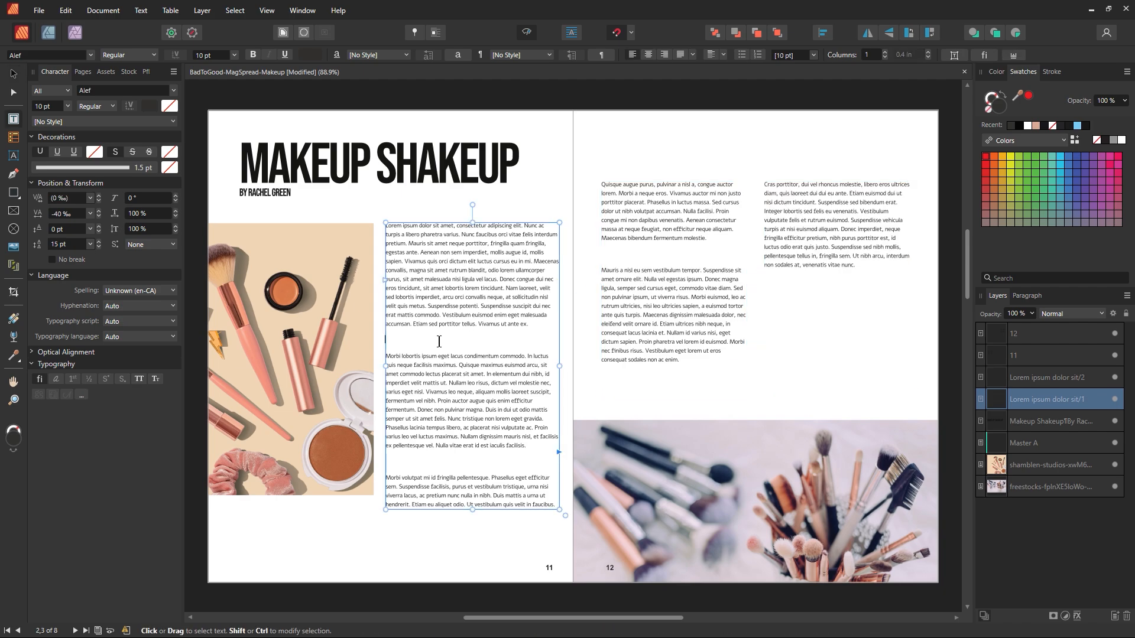
key("BackSpace")
left_click(417, 448)
key("BackSpace")
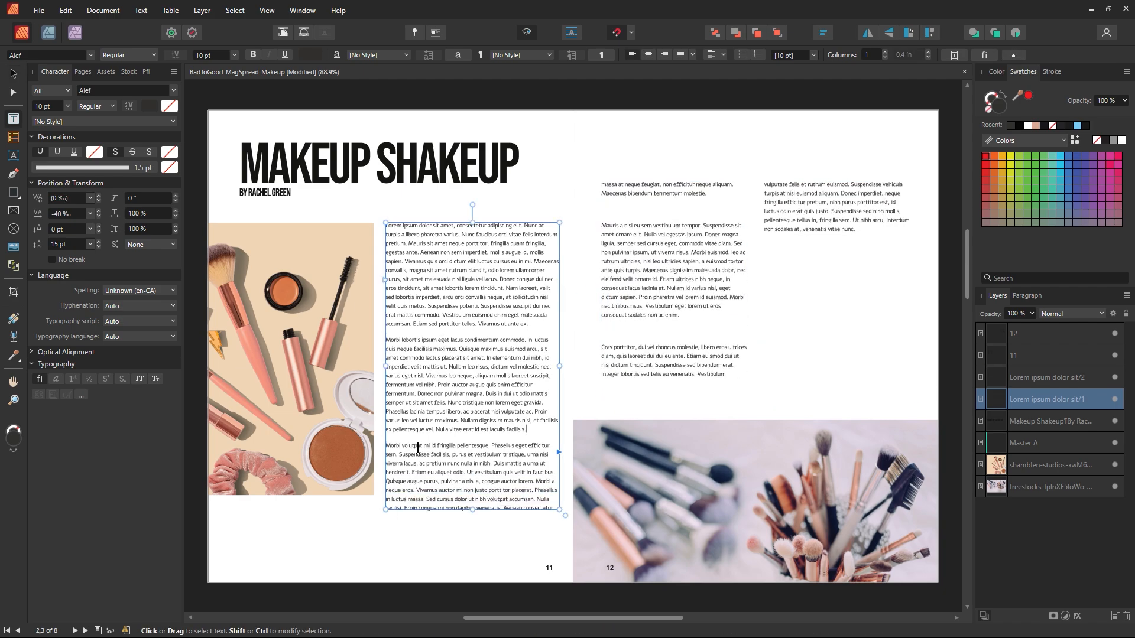
left_click(675, 209)
key("BackSpace")
key("BackSpace")
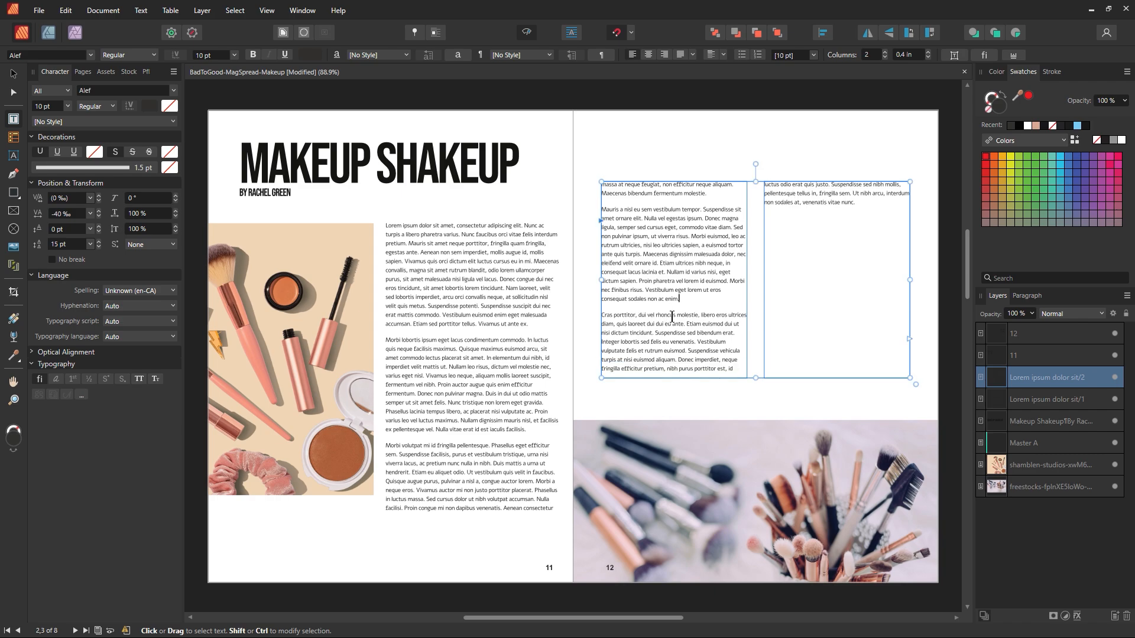
Step: Set the font size of all the linked body text on both pages to 11 pt
left_click(13, 76)
left_click(547, 112)
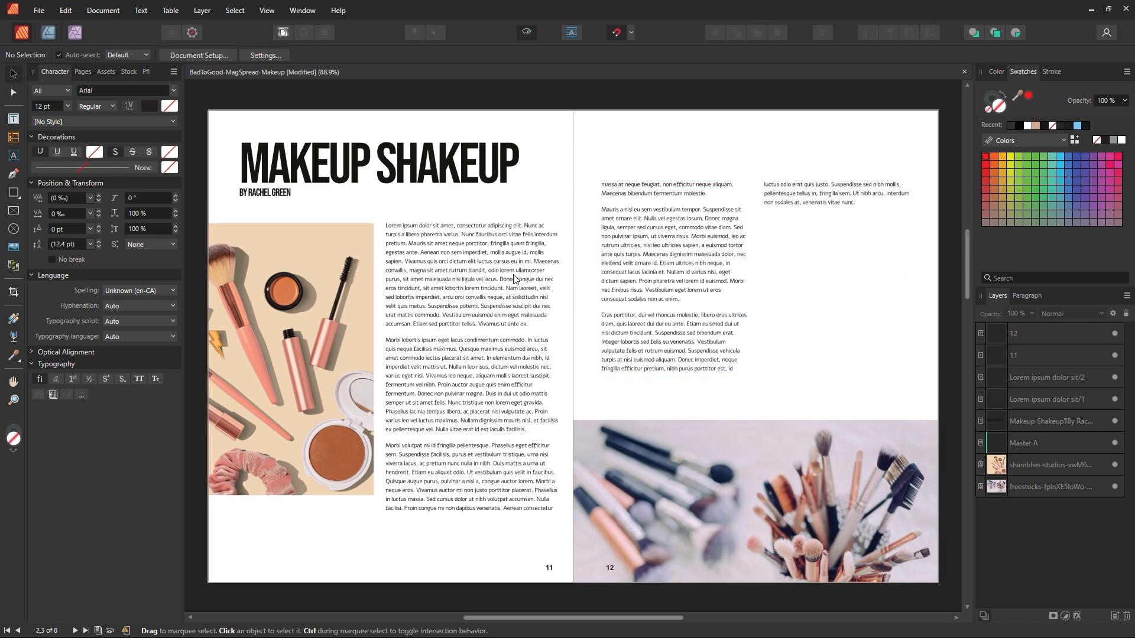
left_click(515, 276)
double_click(470, 270)
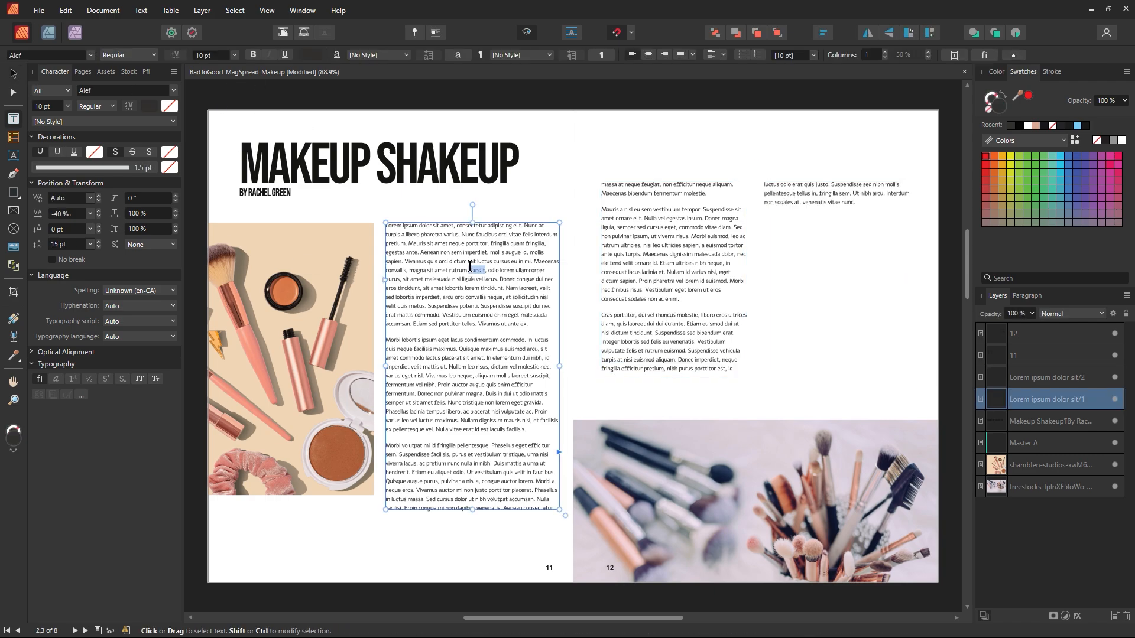
key("ctrl+a")
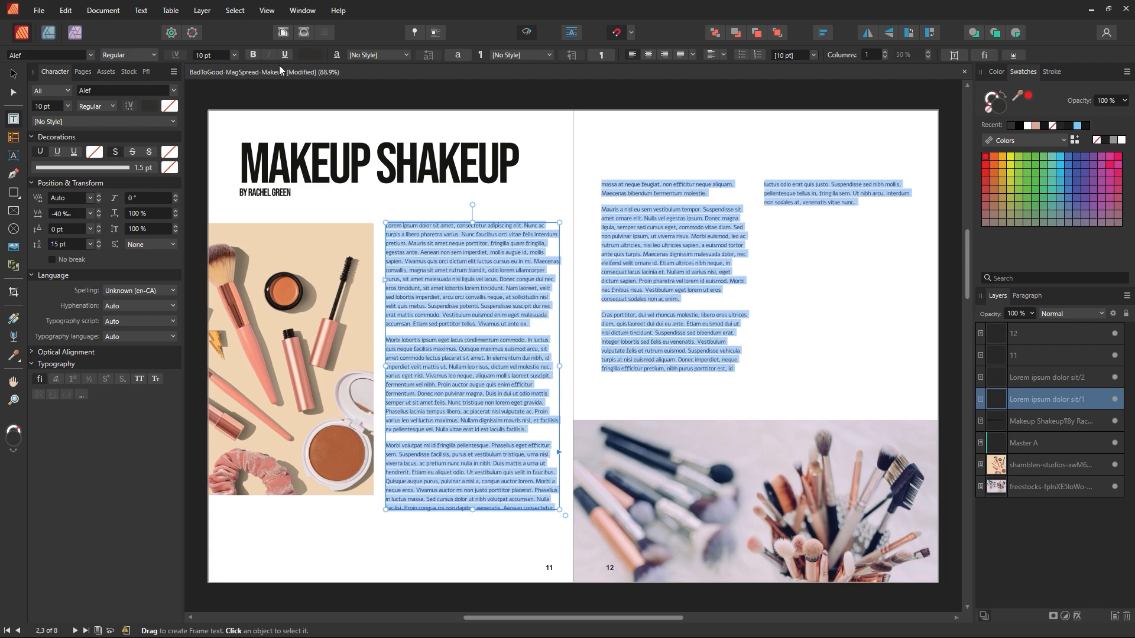
left_click(233, 55)
left_click(217, 84)
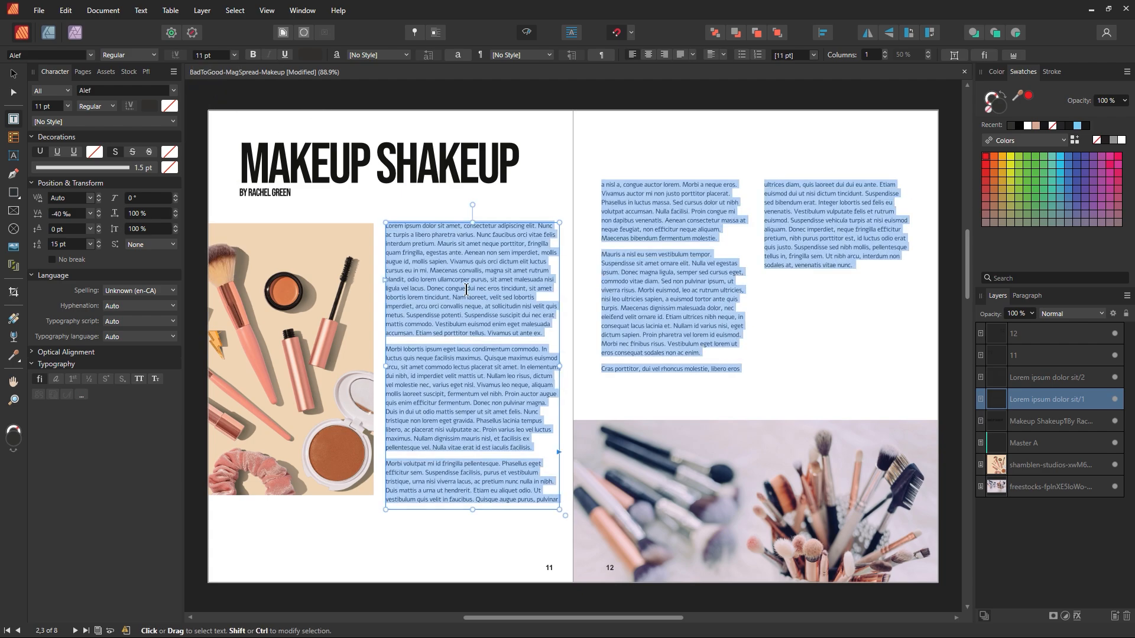
key("Escape")
left_click(12, 76)
left_click(545, 117)
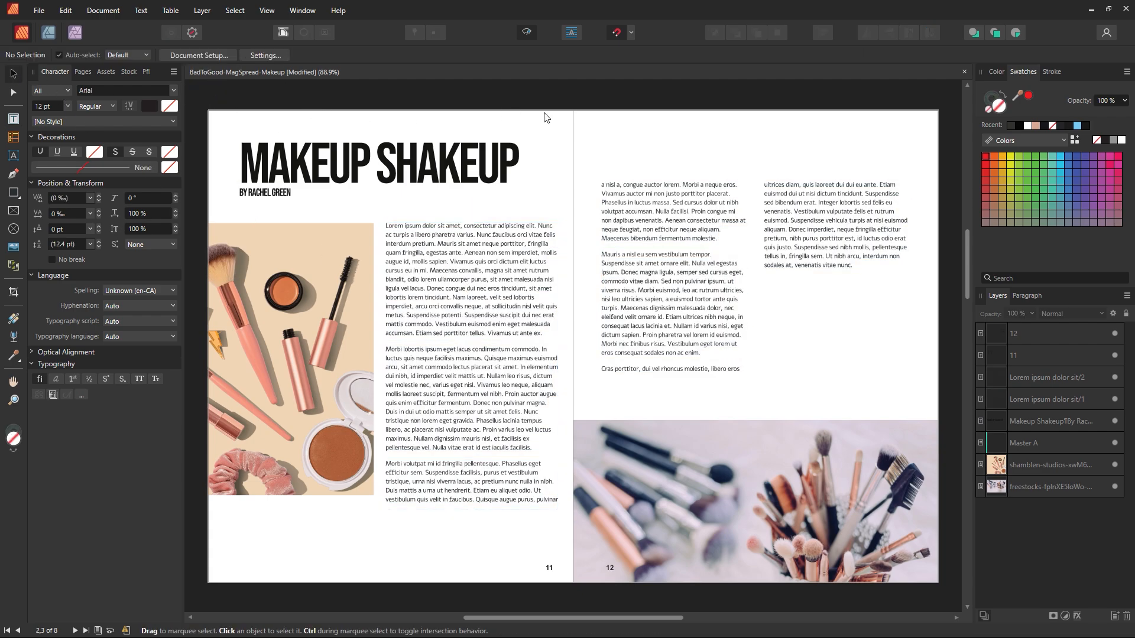
Step: Set the leading of both pages' body text frames to 16 pt
left_click(539, 323)
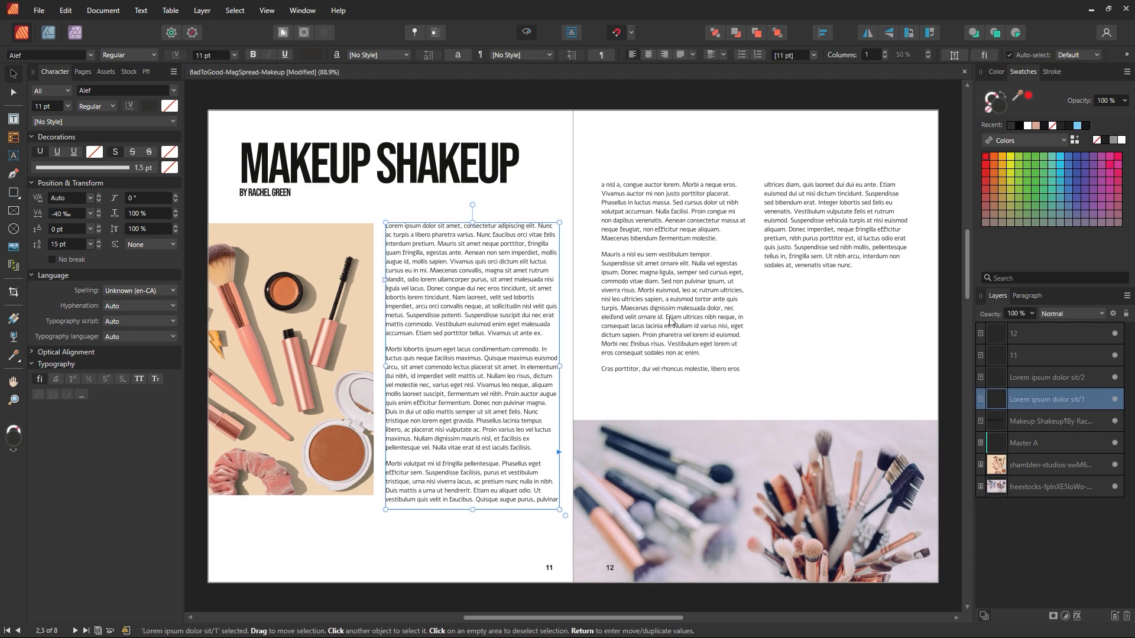
left_click(670, 322, "shift")
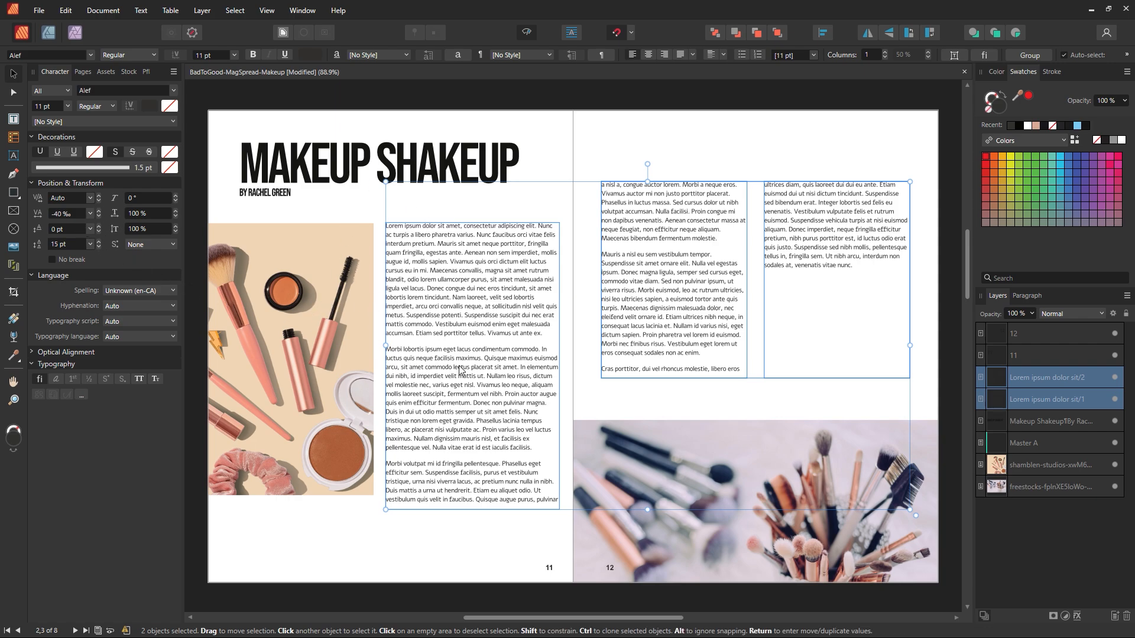
left_click(97, 242)
left_click(641, 140)
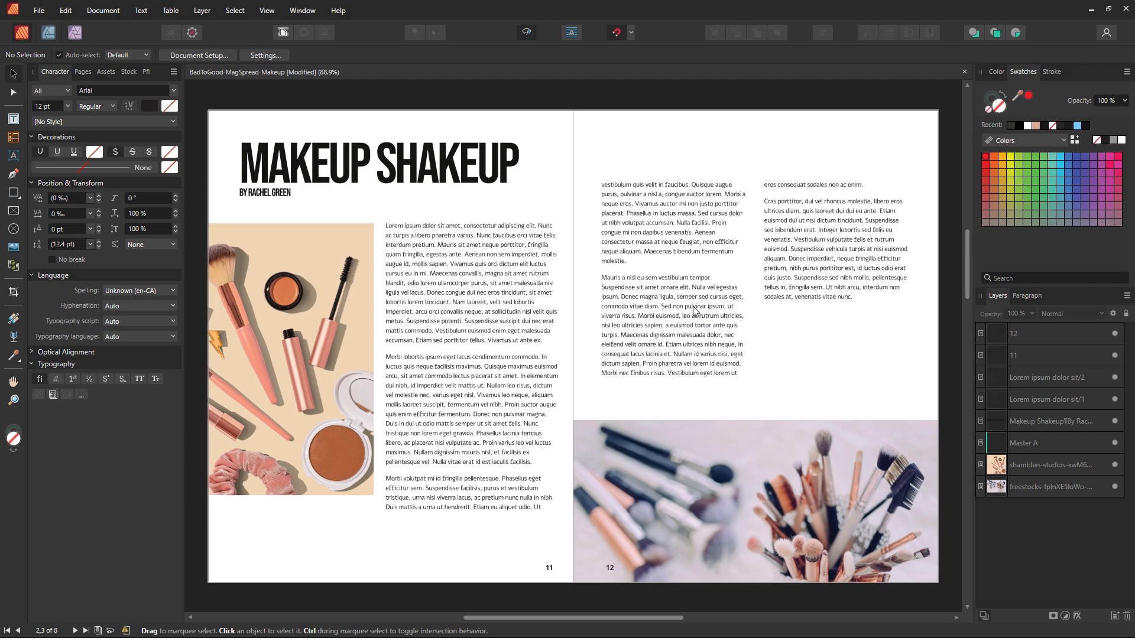
left_click(473, 305)
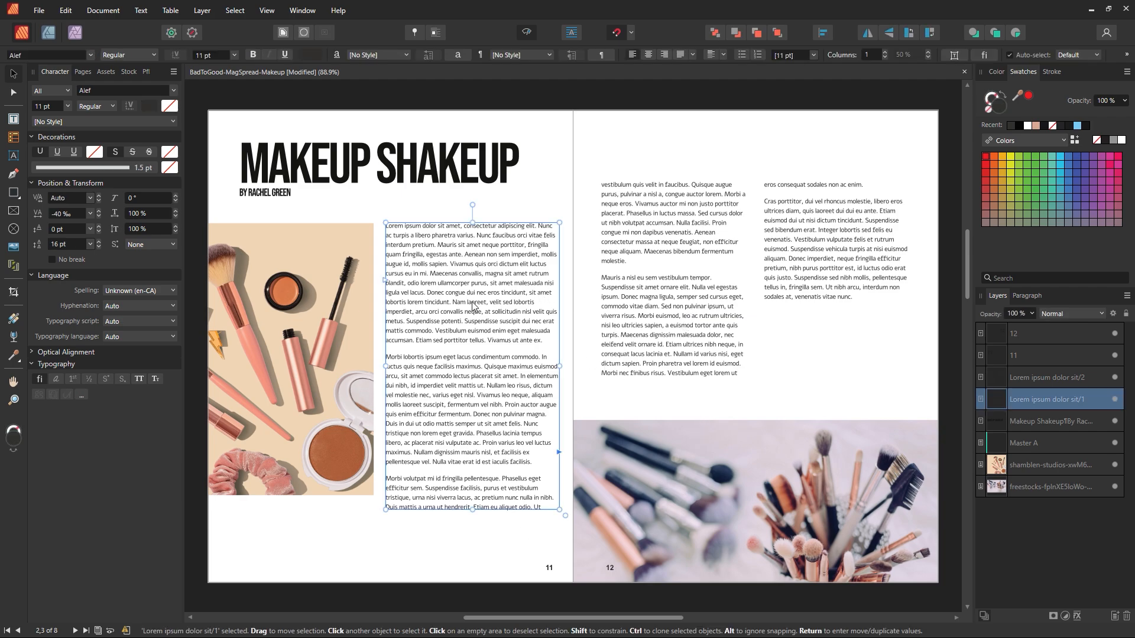
left_click(672, 341, "shift")
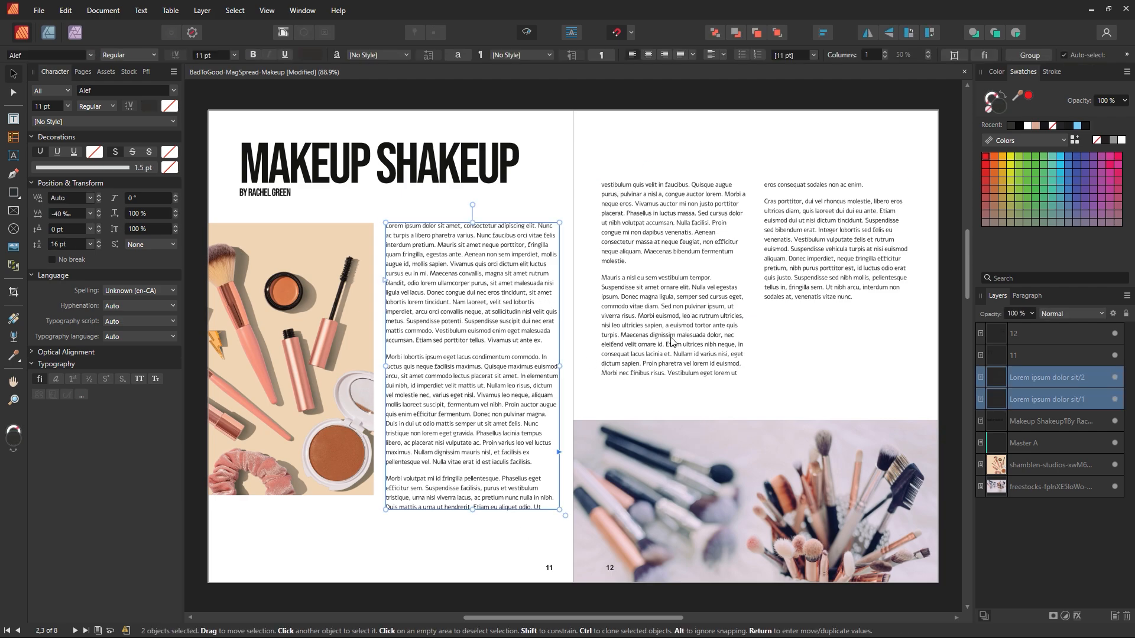
left_click(92, 55)
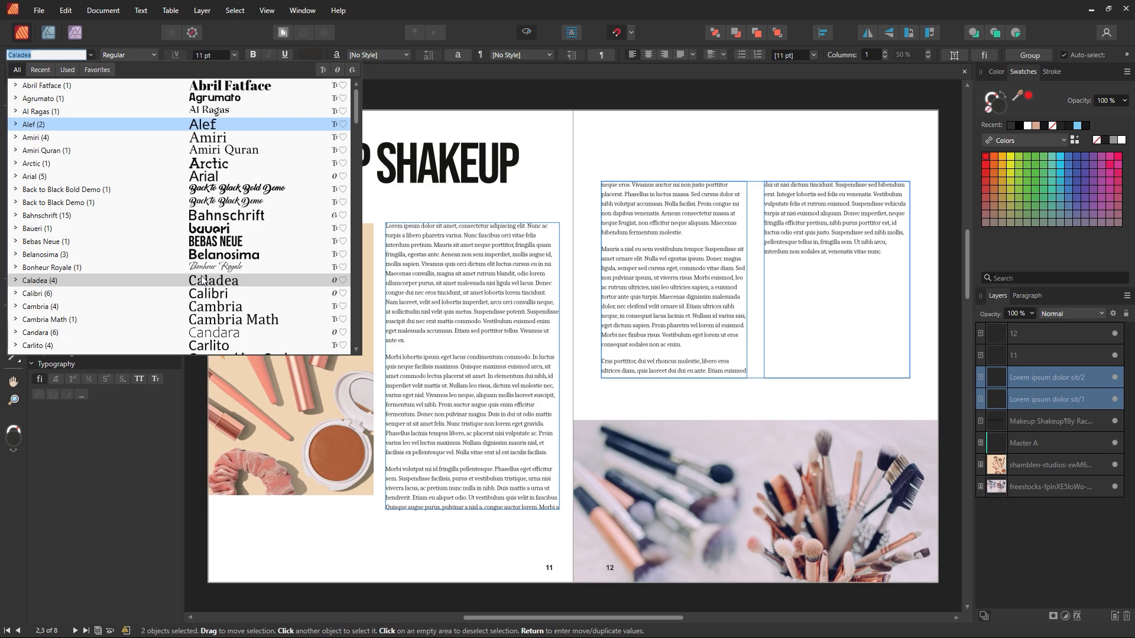
left_click(538, 209)
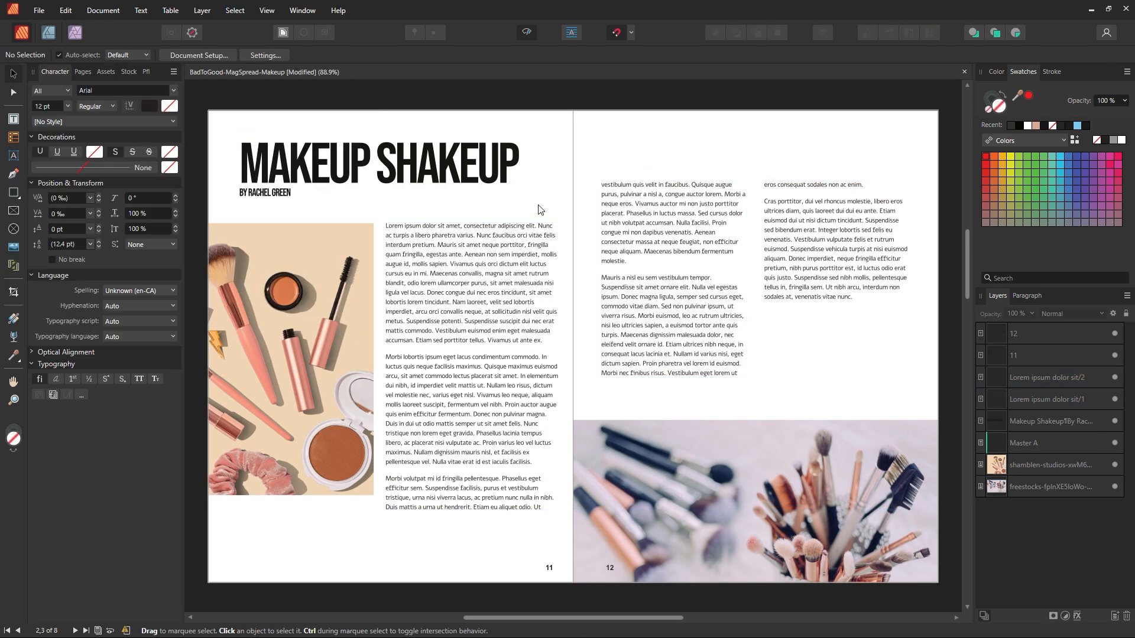
Step: Try Cambria as the font of both body text frames, check it up close and across the spread, and undo it
key("z")
left_click_drag(488, 249, 597, 304)
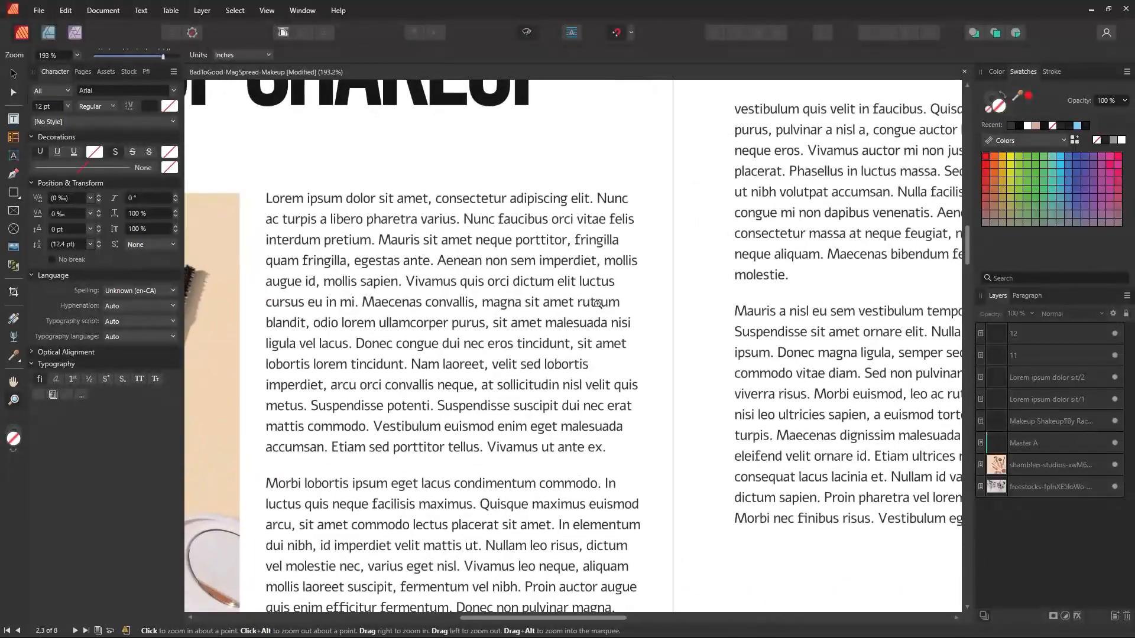
left_click(11, 75)
left_click(449, 254)
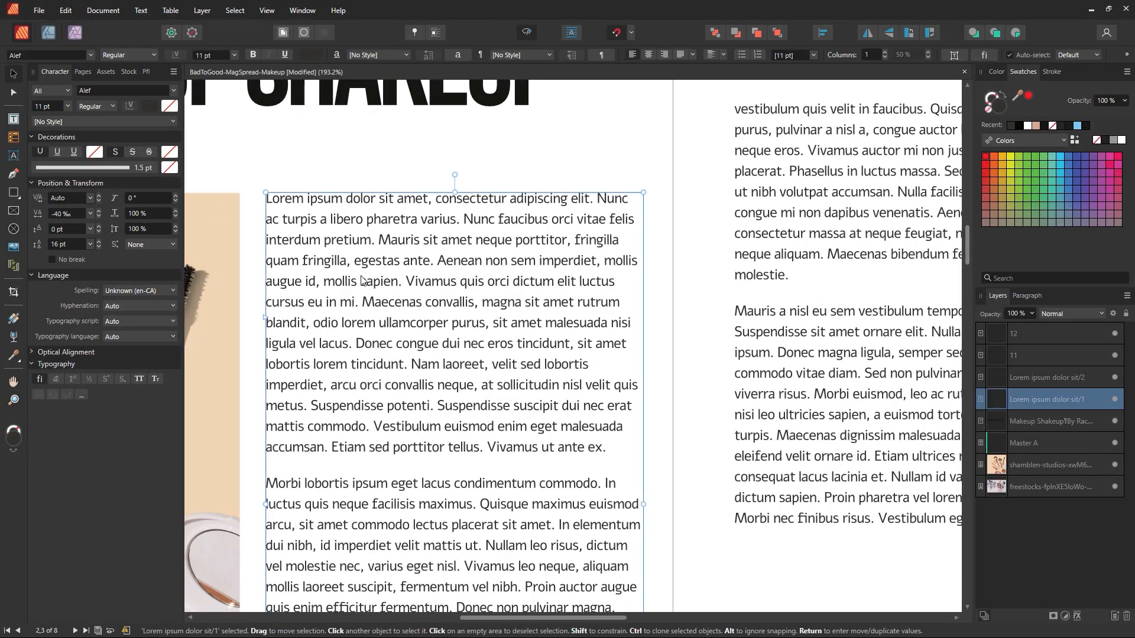
left_click(848, 296, "shift")
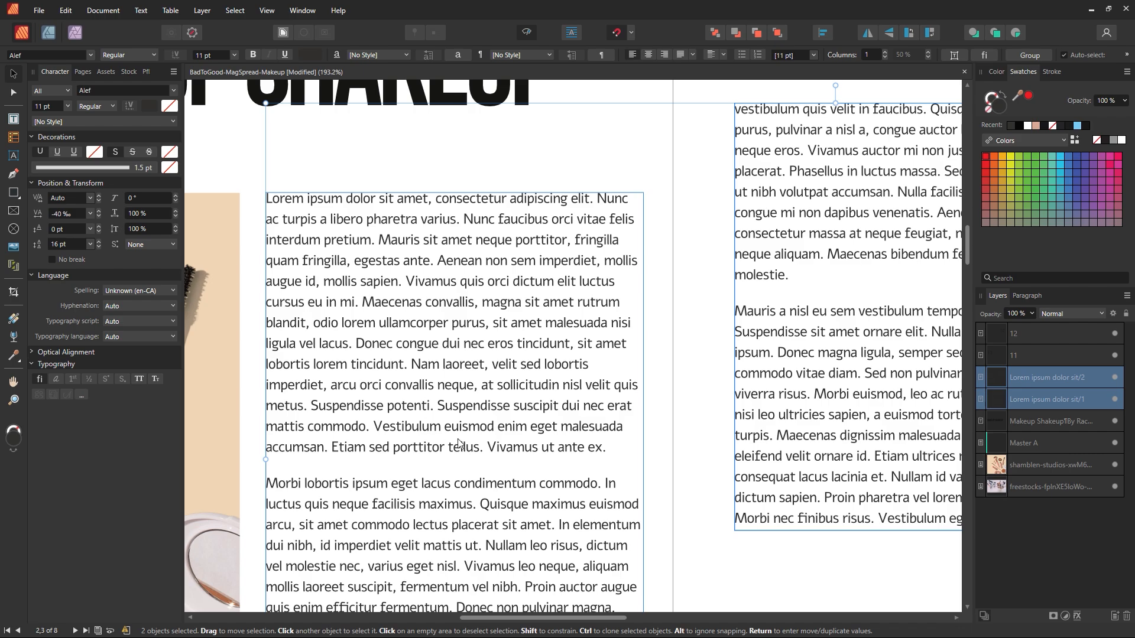
left_click(91, 54)
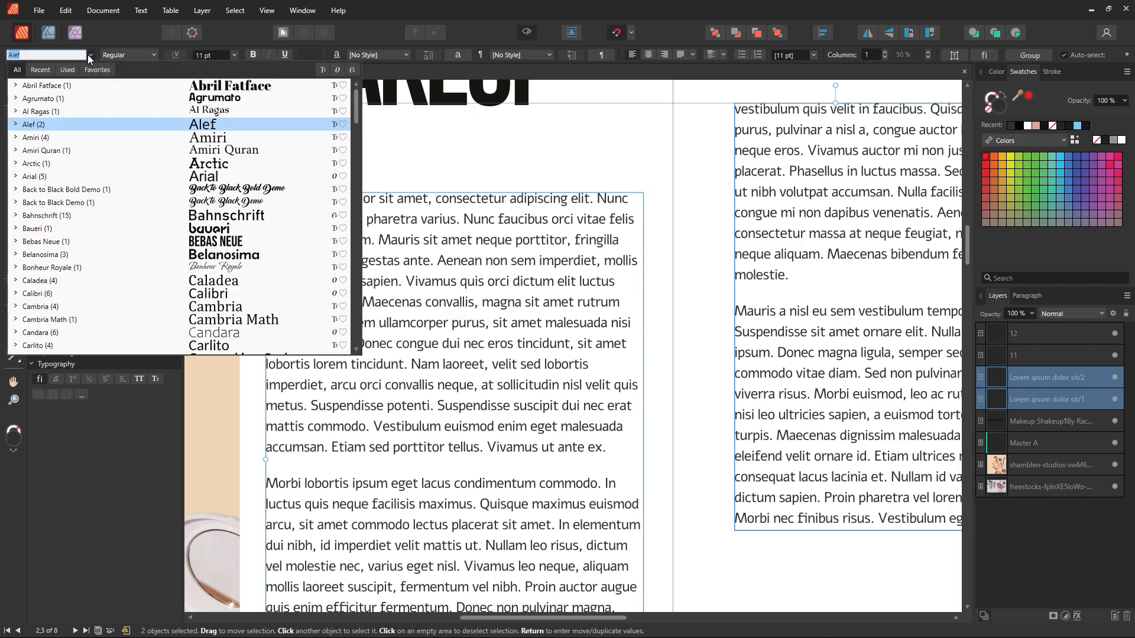
left_click(200, 307)
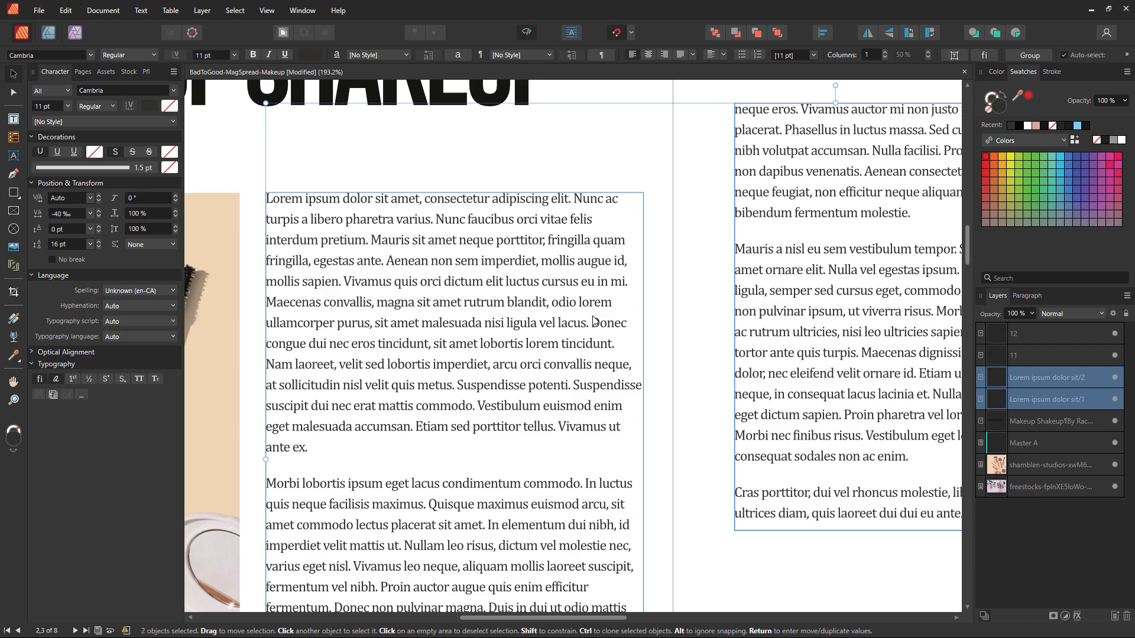
key("ctrl+0")
left_click(594, 344)
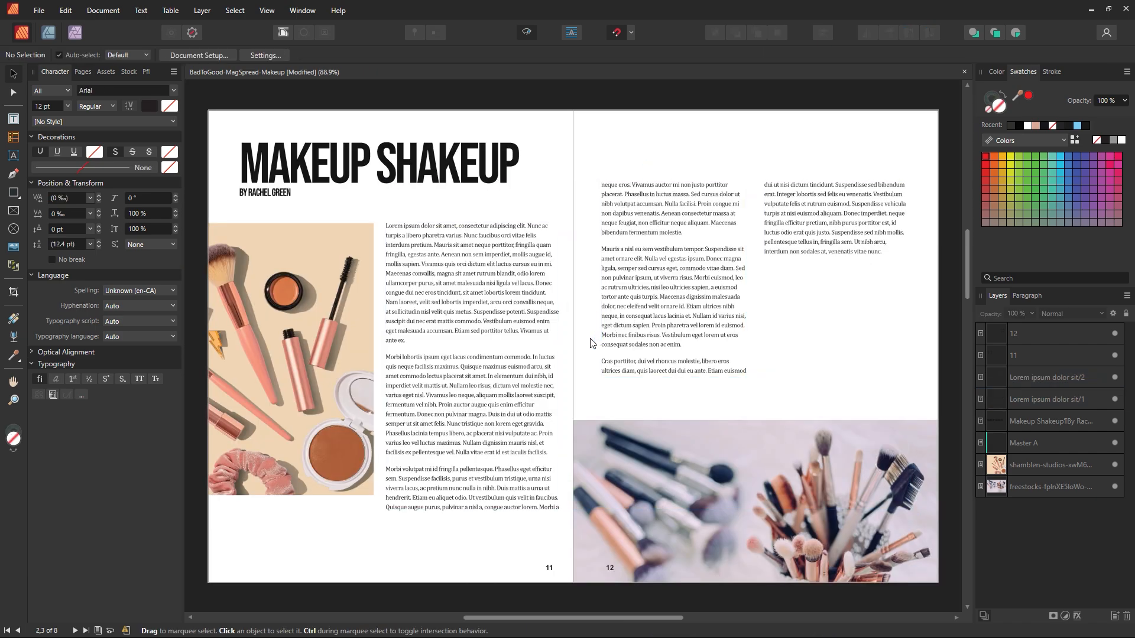
left_click(553, 337)
key("ctrl+z")
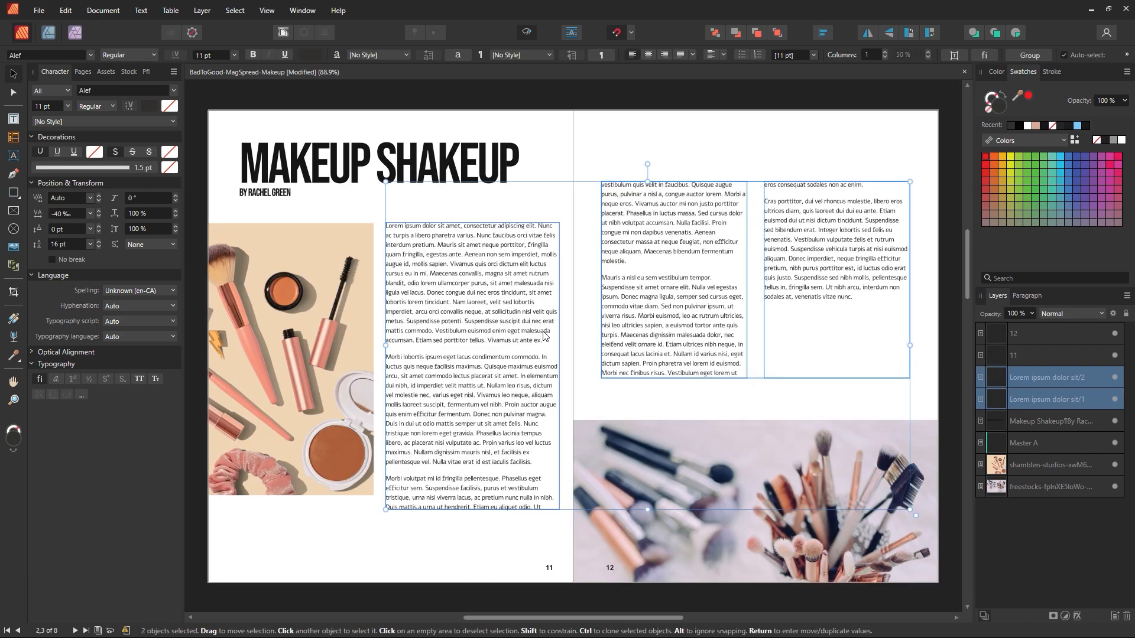
Step: Preview alternative fonts on both body text frames and apply Courier New
left_click(91, 55)
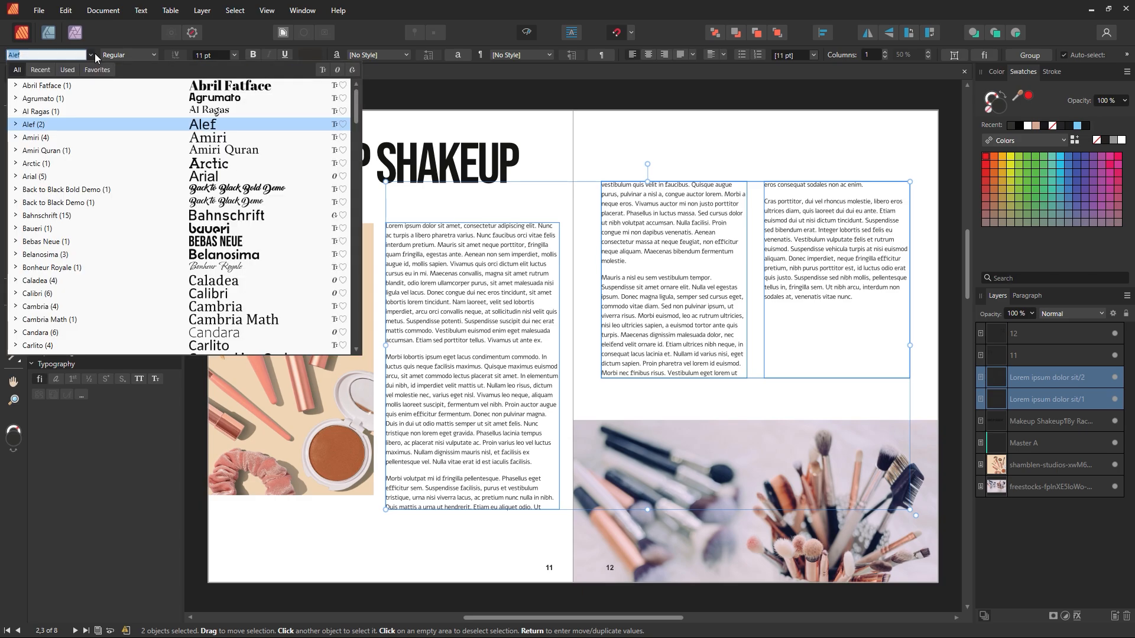
scroll(201, 261, "down", 1)
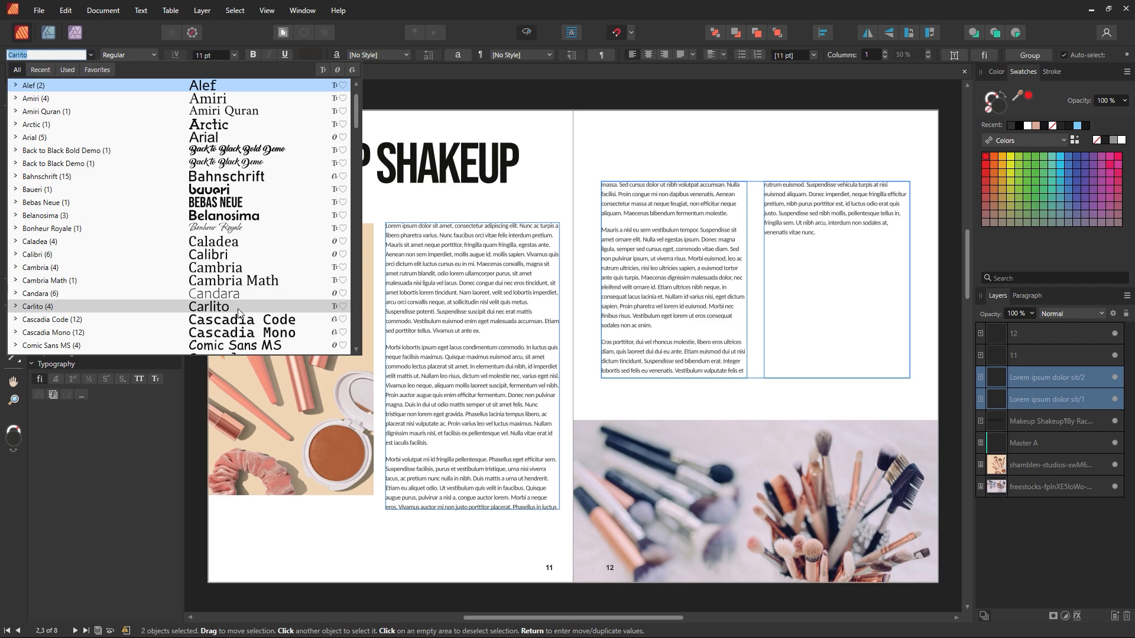
scroll(239, 313, "down", 3)
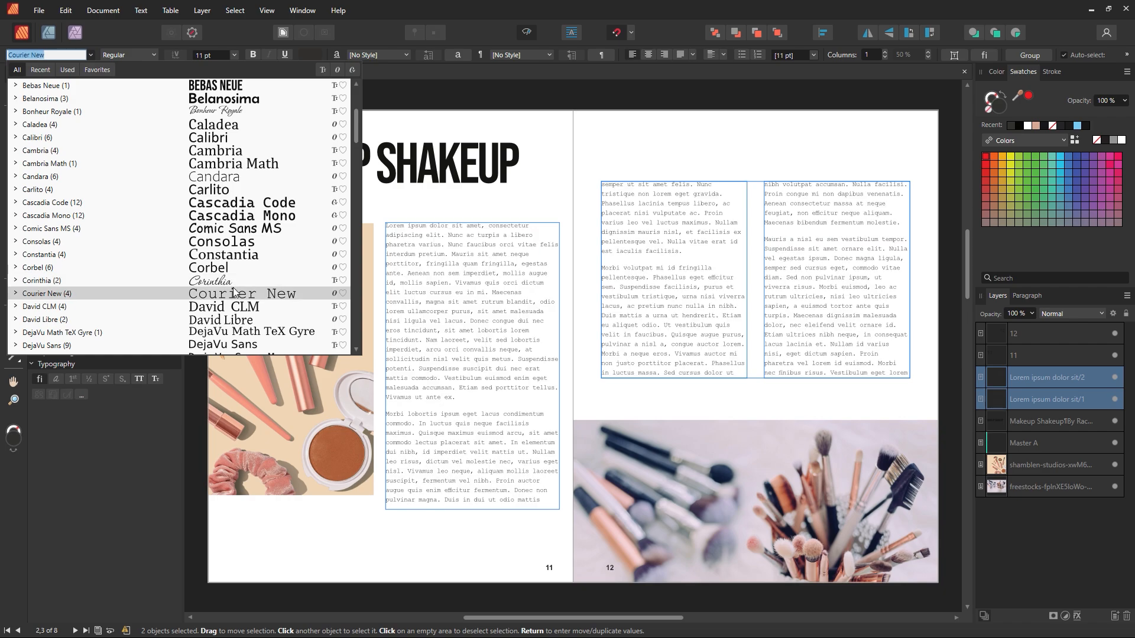
left_click(233, 290)
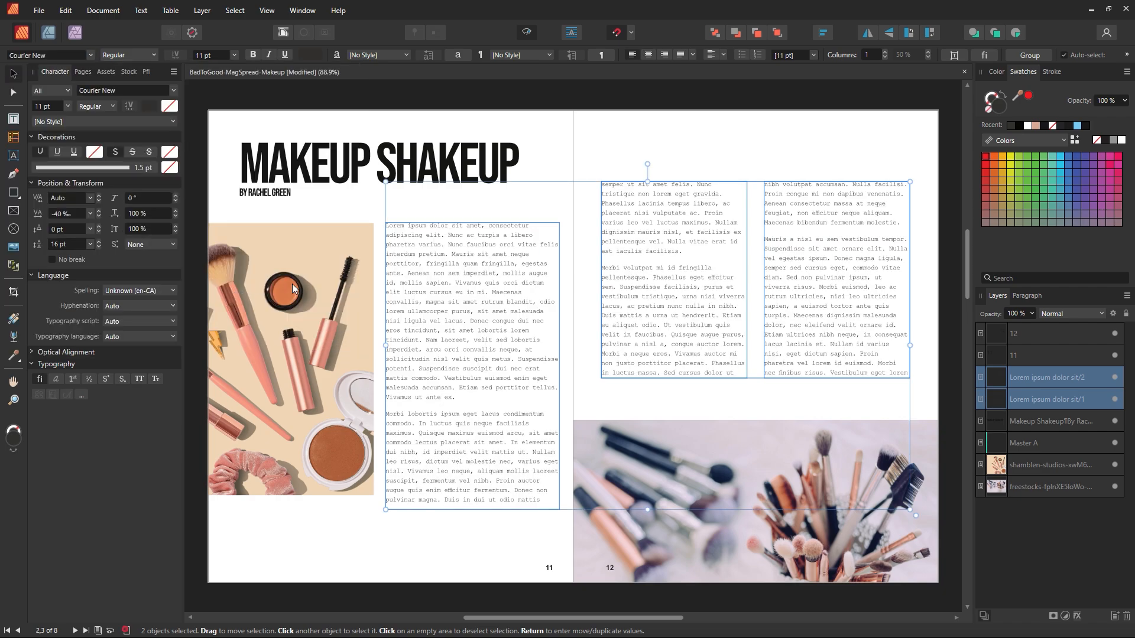
left_click(590, 277)
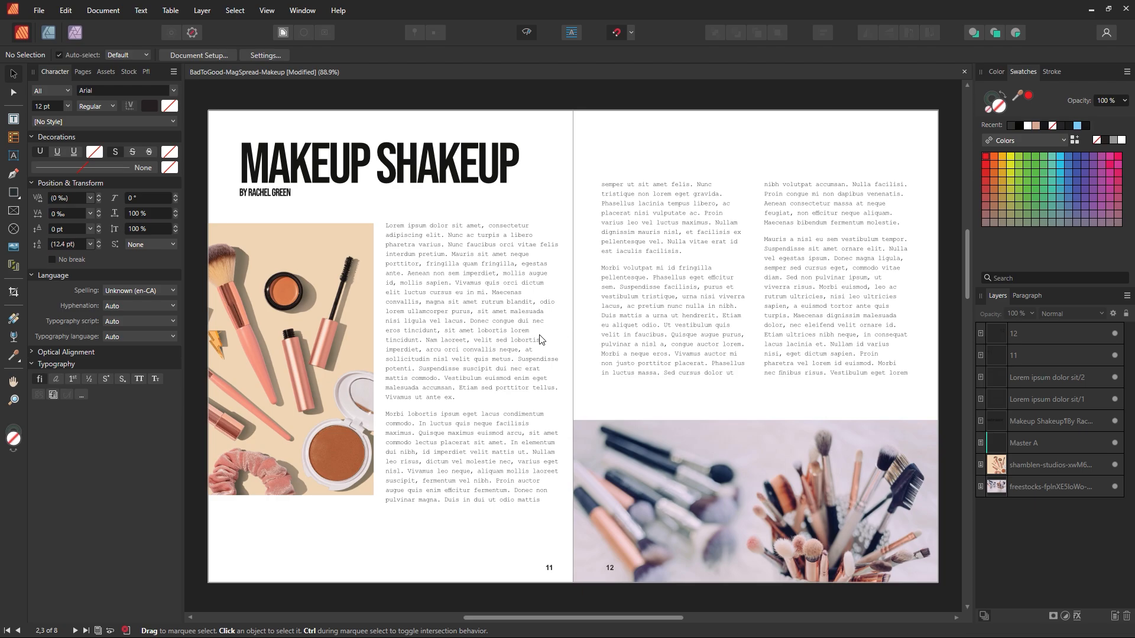
Step: Change the font of both pages' body text frames to Ebrima
left_click(526, 343)
left_click(661, 336, "shift")
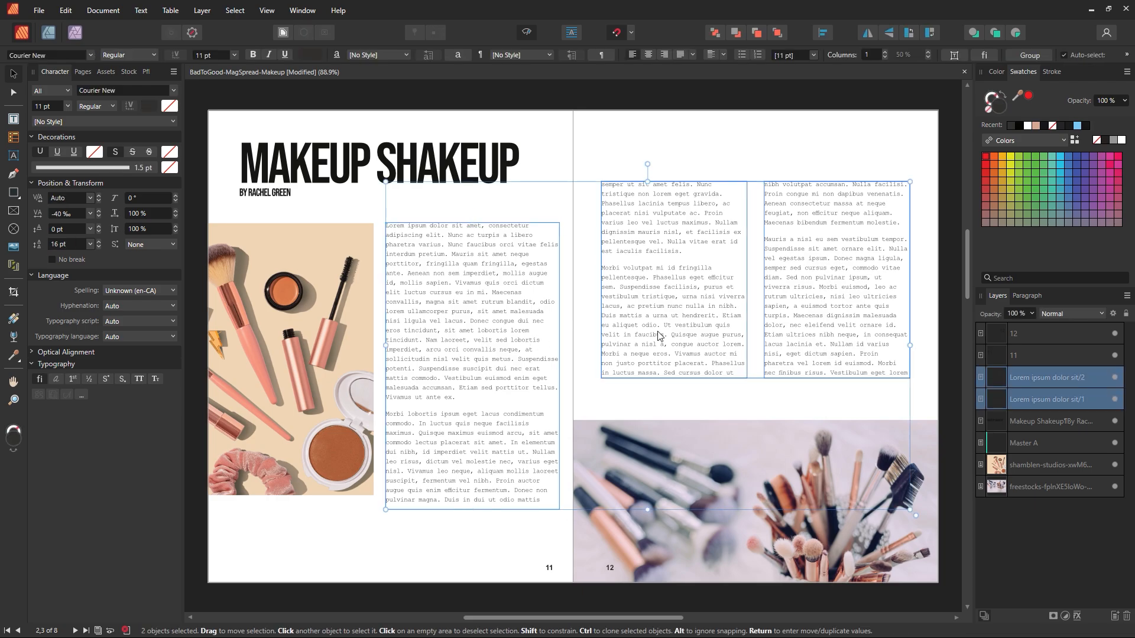
left_click(91, 55)
scroll(190, 236, "down", 2)
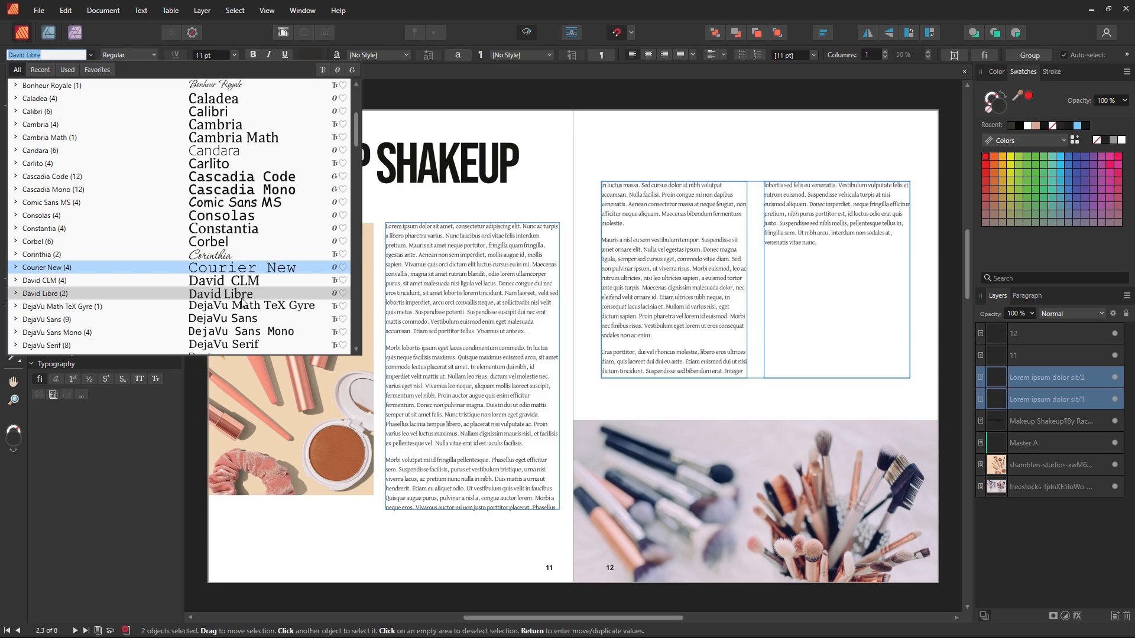
scroll(232, 287, "down", 2)
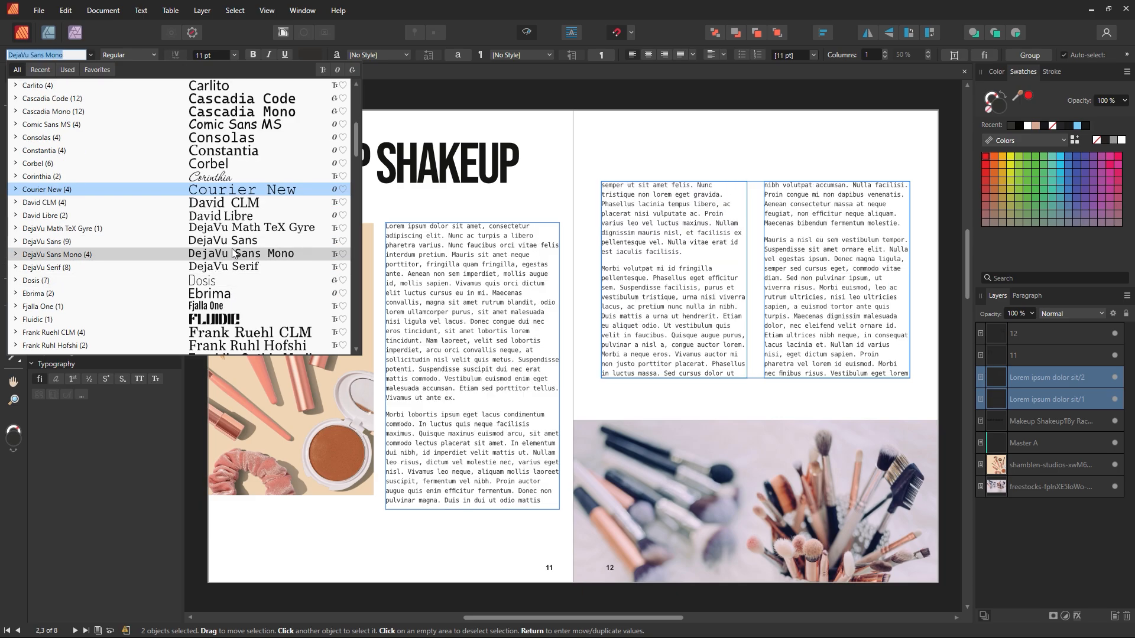
left_click(252, 296)
left_click(577, 303)
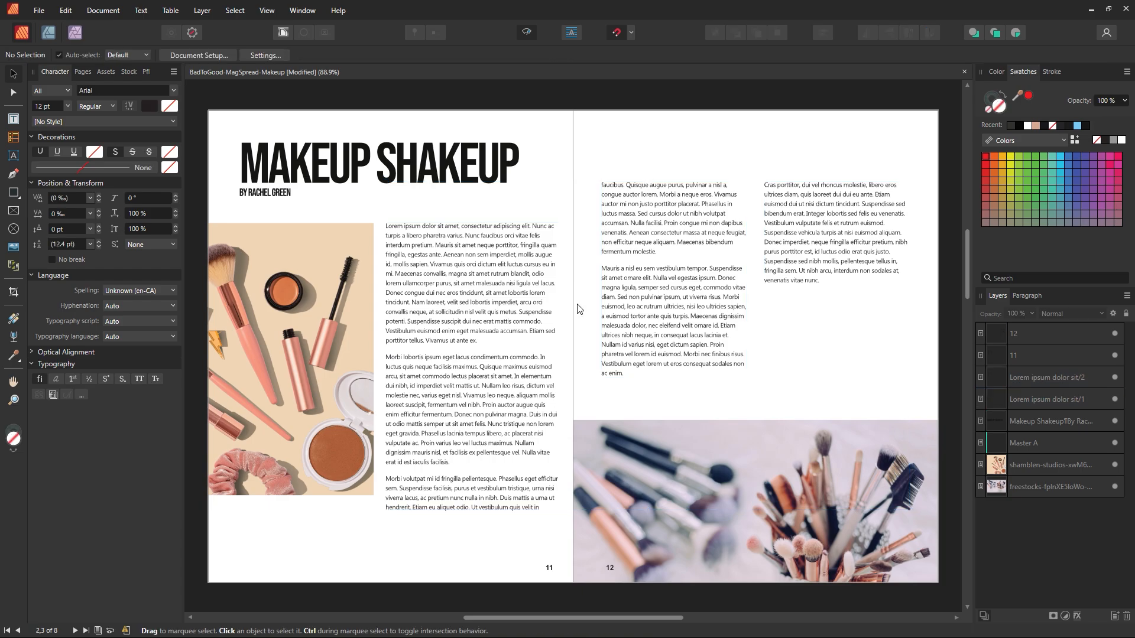
Step: Examine the left page's body text up close and check how it reads across the whole spread
left_click(509, 323)
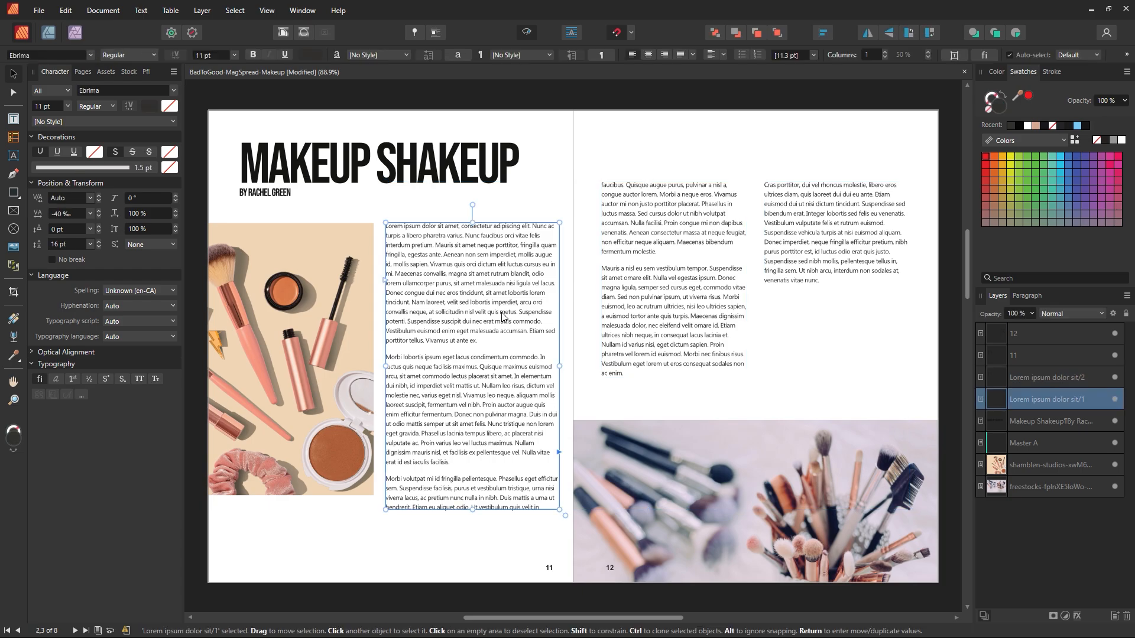
key("z")
left_click_drag(488, 253, 616, 350)
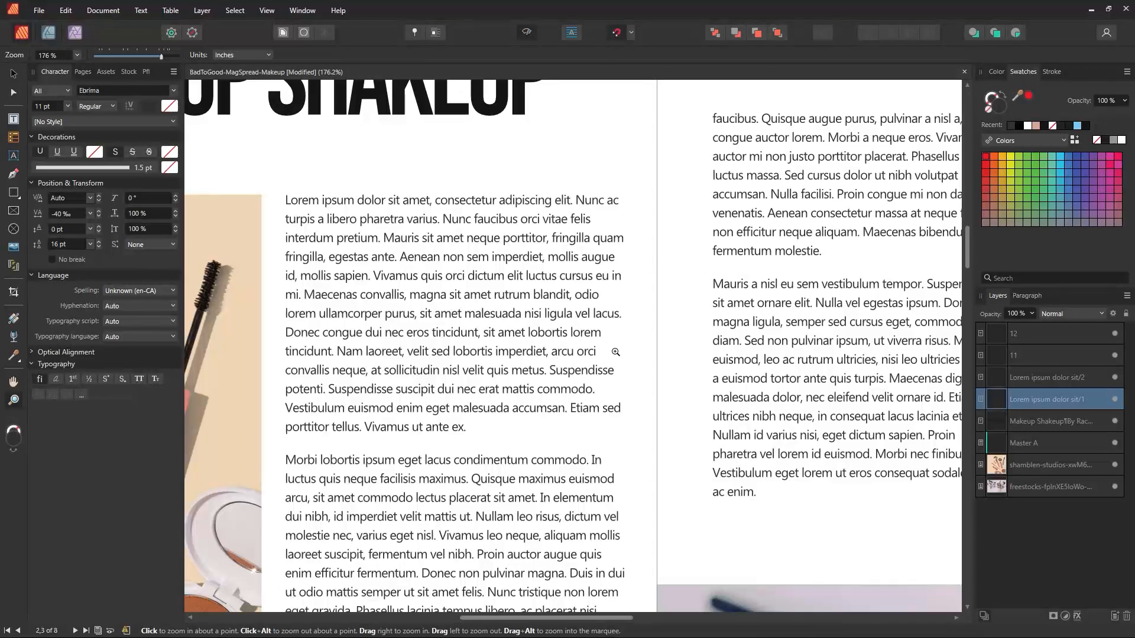
left_click(616, 352, "alt")
left_click(616, 352, "alt")
left_click(615, 353, "alt")
left_click_drag(641, 391, 477, 313)
key("v")
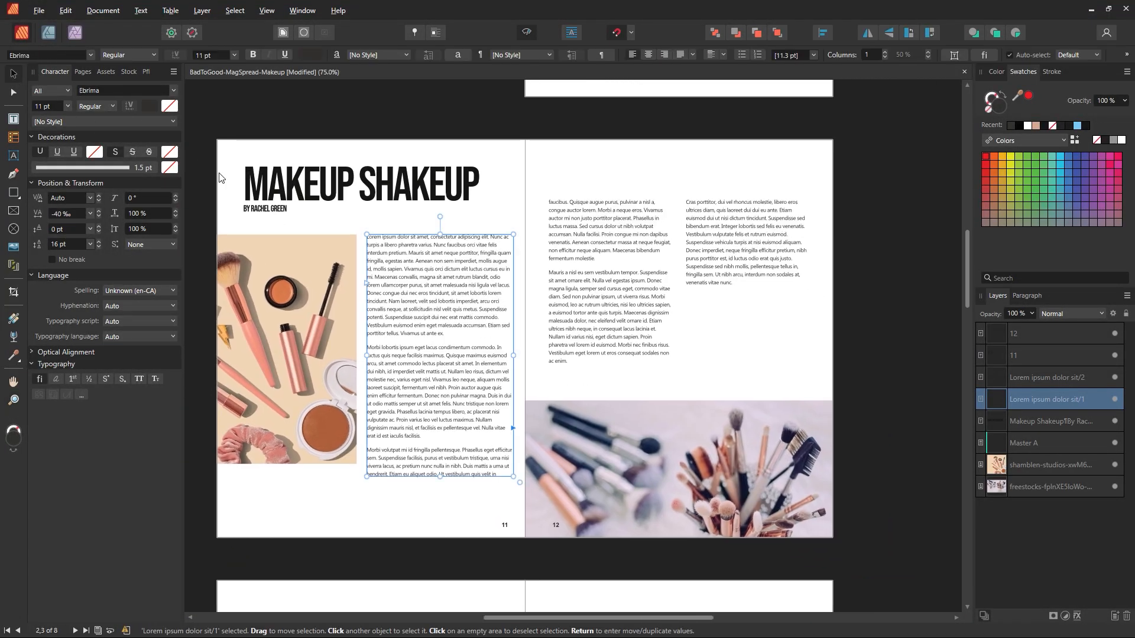
key("ctrl+0")
left_click(551, 137)
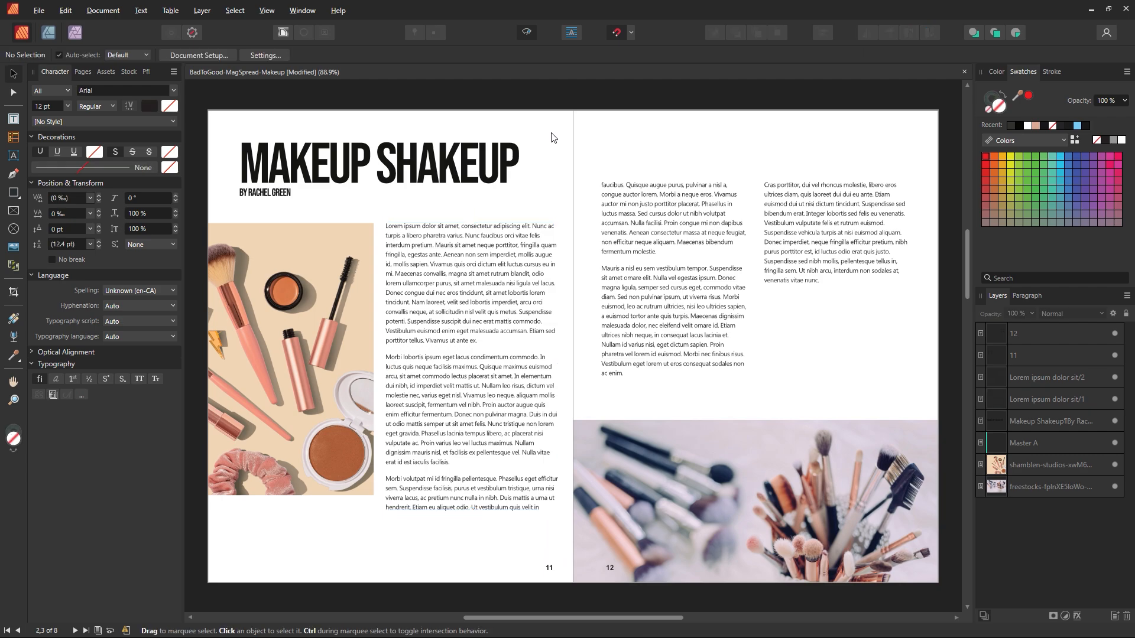
Step: Move the makeup photo and the left page's body text frame down together, closer to the page number
left_click(266, 232)
left_click(440, 275, "shift")
left_click_drag(440, 275, 440, 318)
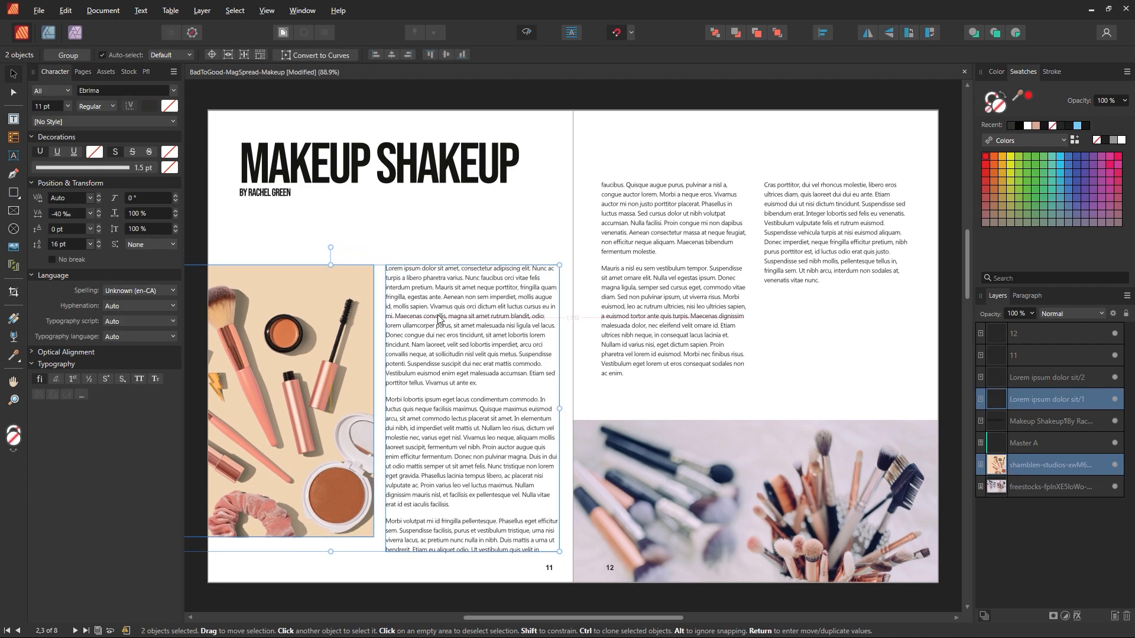
Step: Move the title and byline block down, closer to the makeup photo
left_click(280, 195)
left_click(199, 169)
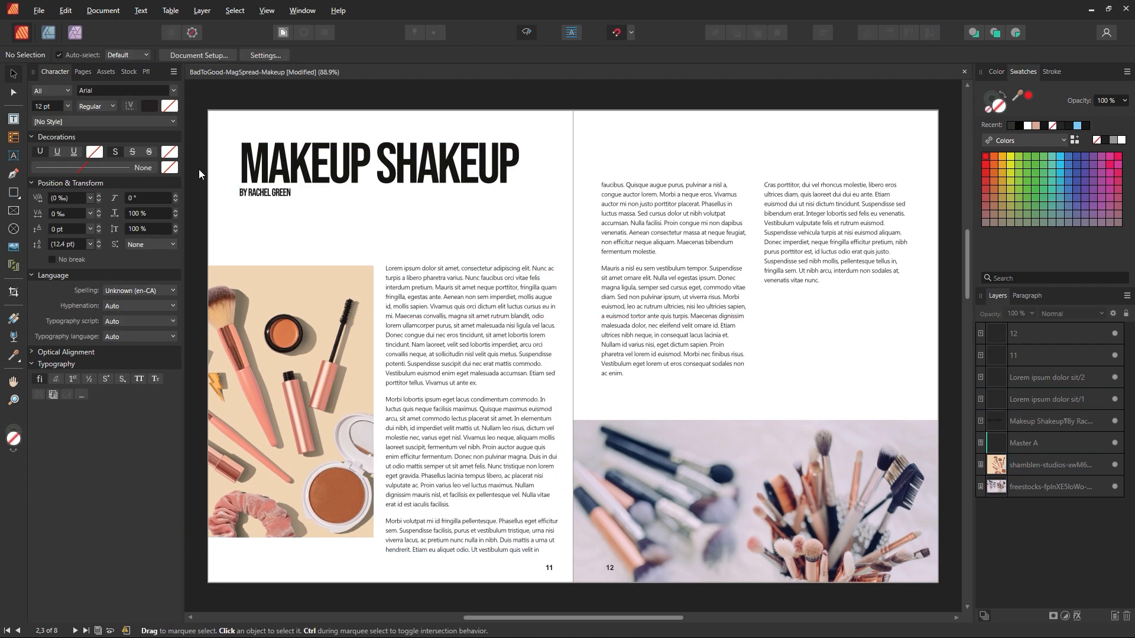
left_click(278, 198)
left_click_drag(277, 198, 276, 233)
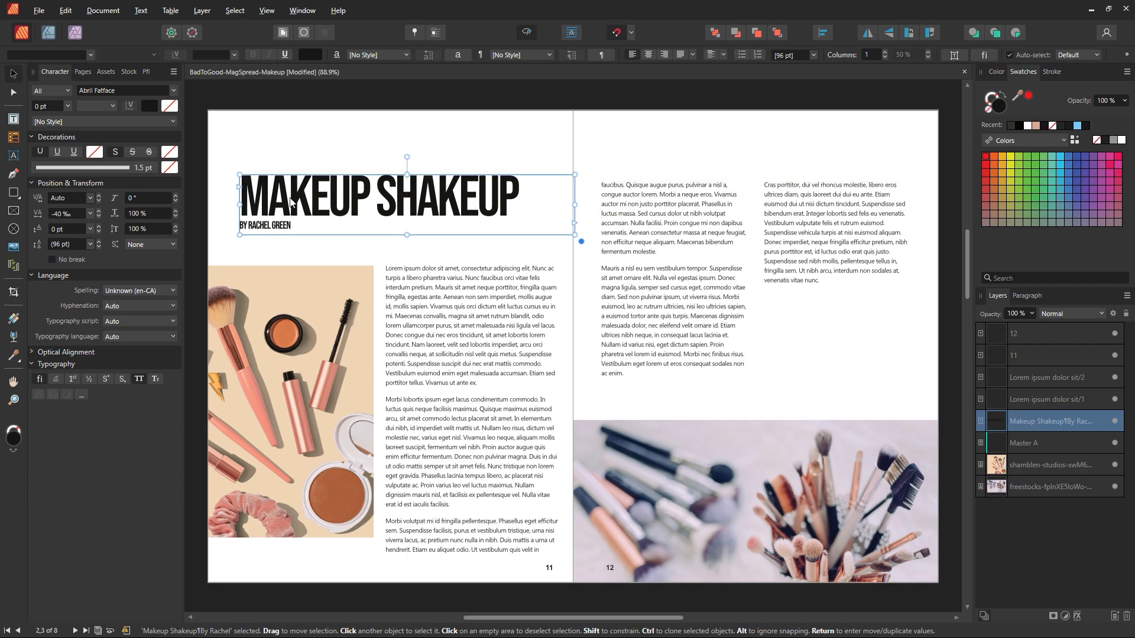
Step: Try shifting page number 11 across the spread's centre fold, and undo the move
left_click(309, 152)
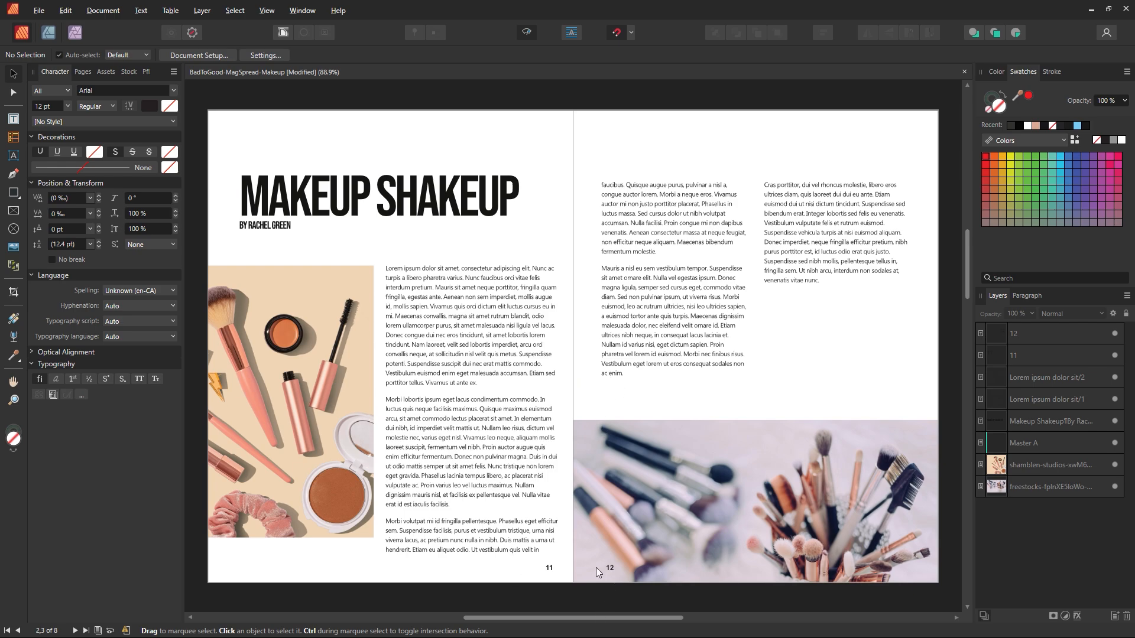
left_click(551, 570)
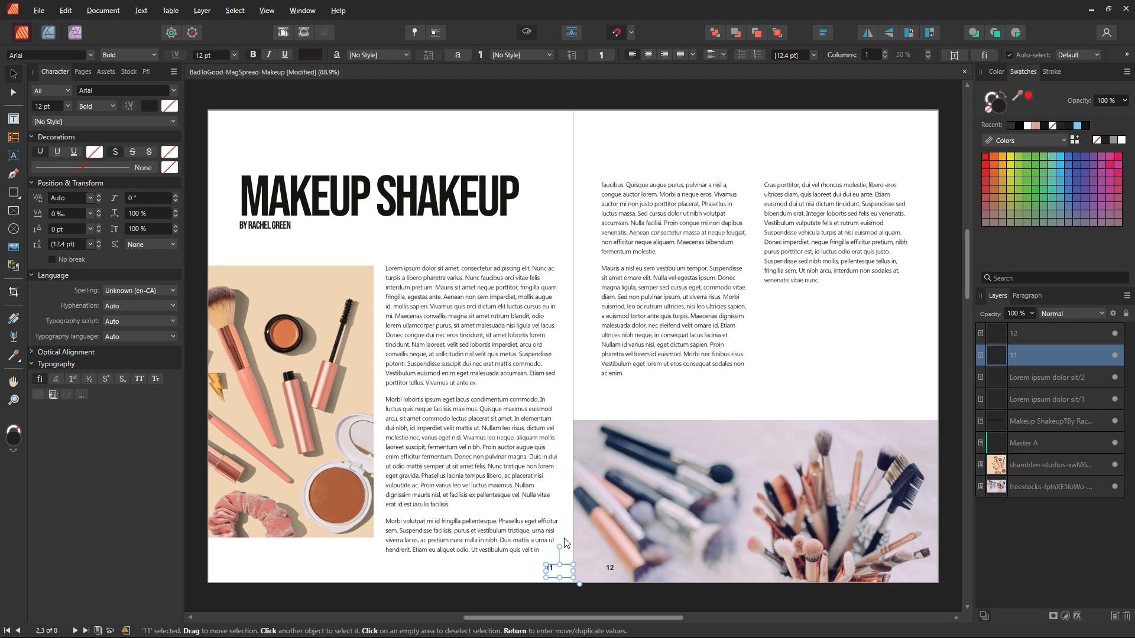
left_click(564, 542)
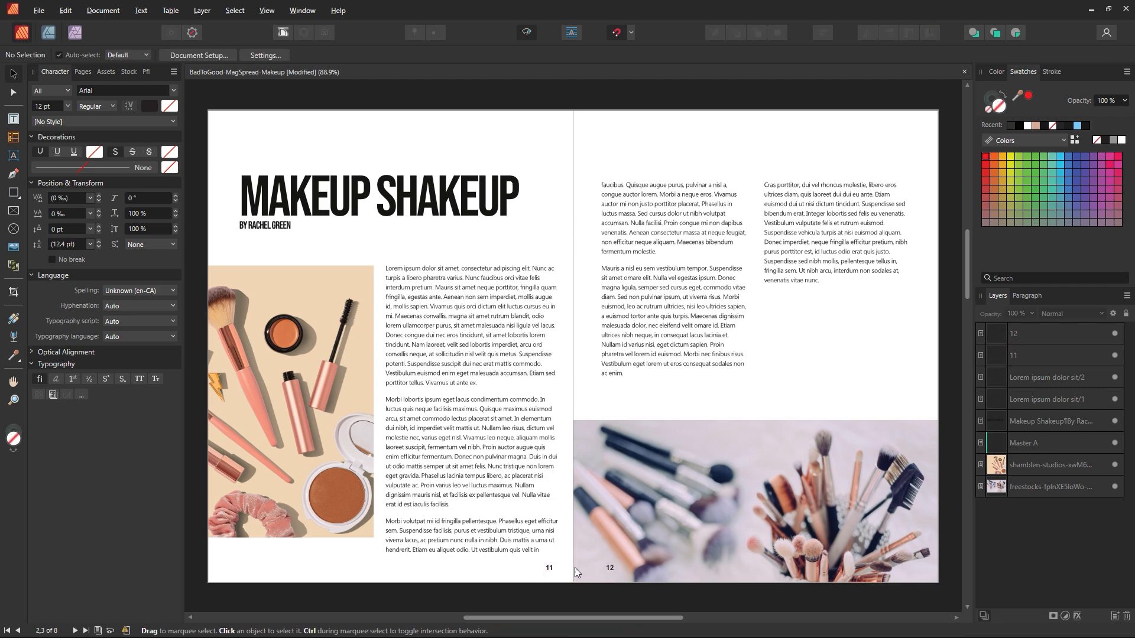
left_click_drag(549, 570, 575, 569)
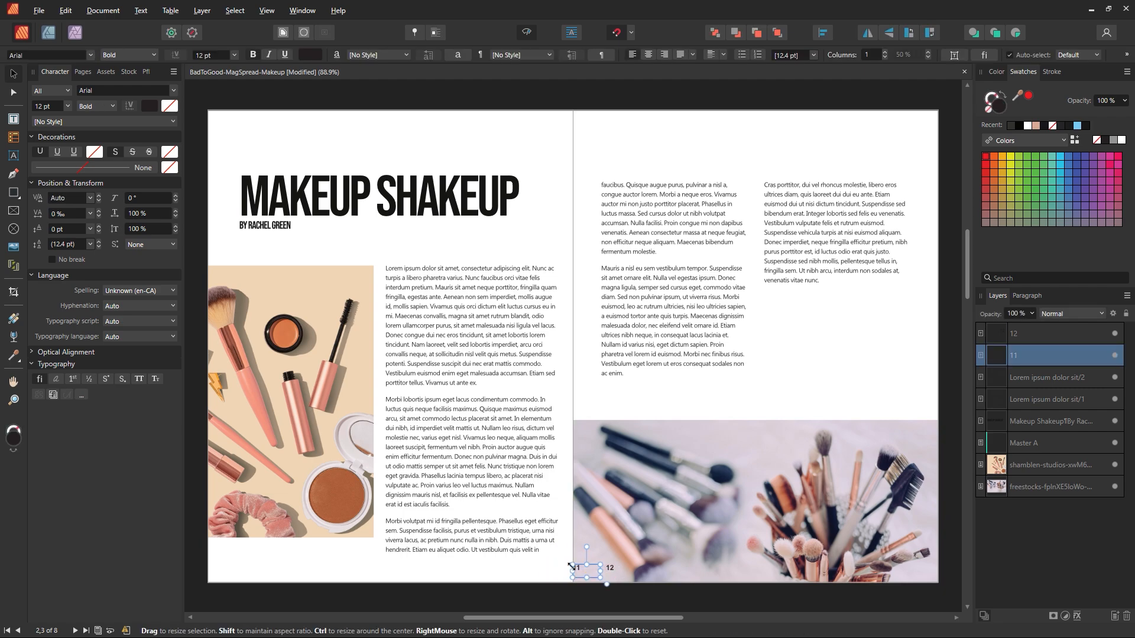
key("ctrl+z")
left_click(594, 126)
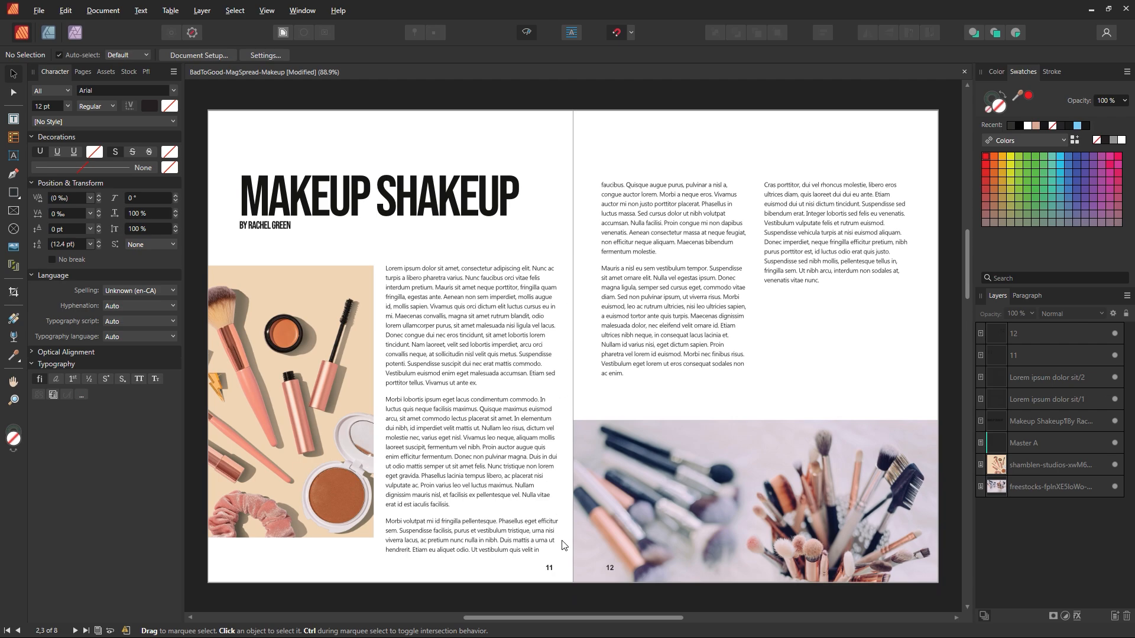
Step: Try narrowing the left page's body text frame from the centre fold side, and undo the change
left_click(533, 449)
left_click_drag(560, 409, 530, 408)
left_click(570, 414)
left_click(612, 345)
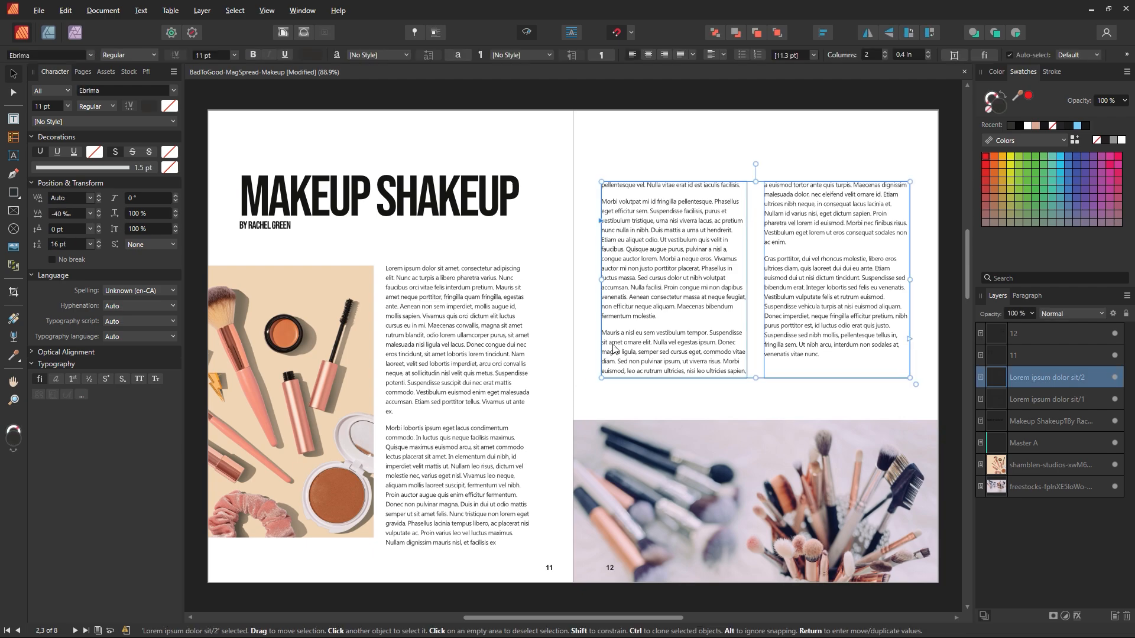
left_click(599, 402)
key("ctrl+z")
key("ctrl+z")
key("ctrl+z")
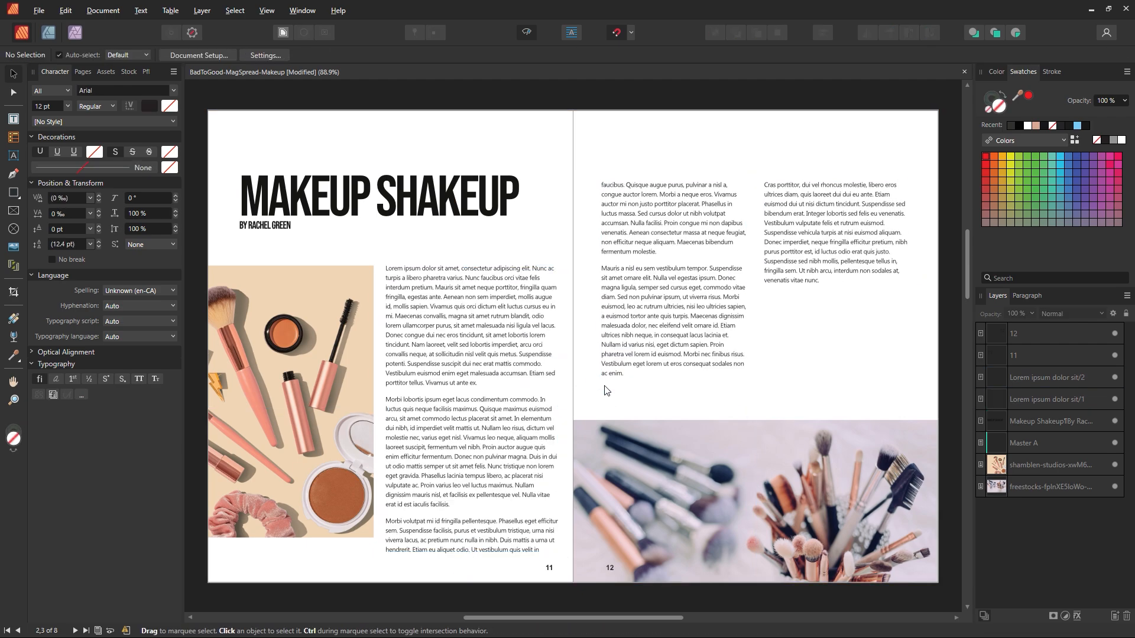
Step: Show the margin guides and move page numbers 11 and 12 to the outer margins at the foot of their pages
left_click(553, 574)
left_click(527, 33)
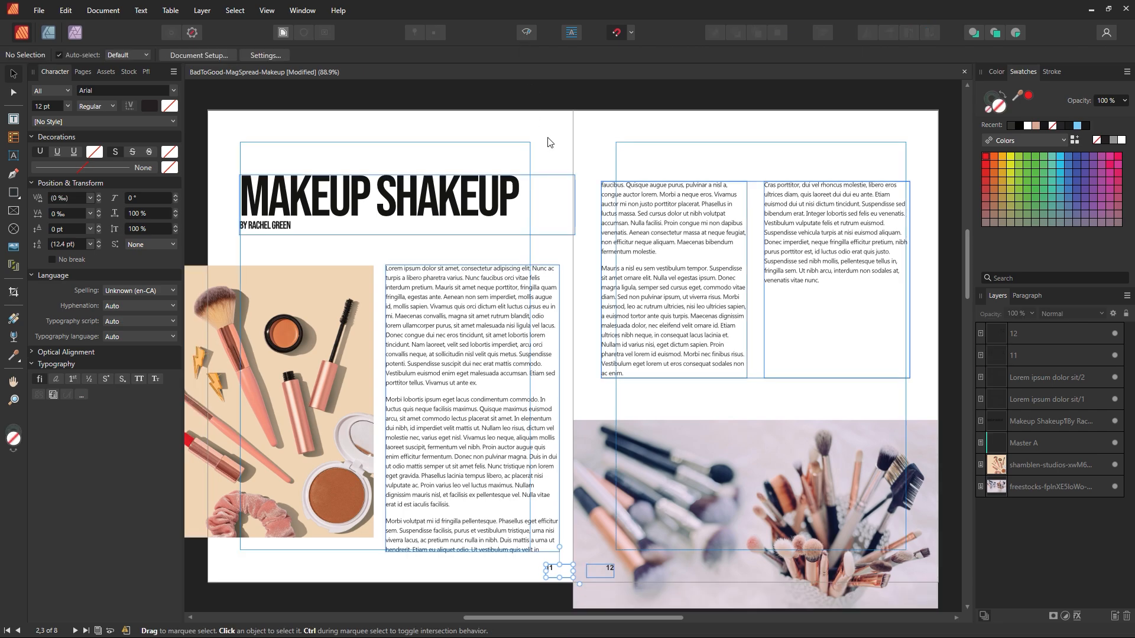
left_click_drag(554, 574, 245, 557)
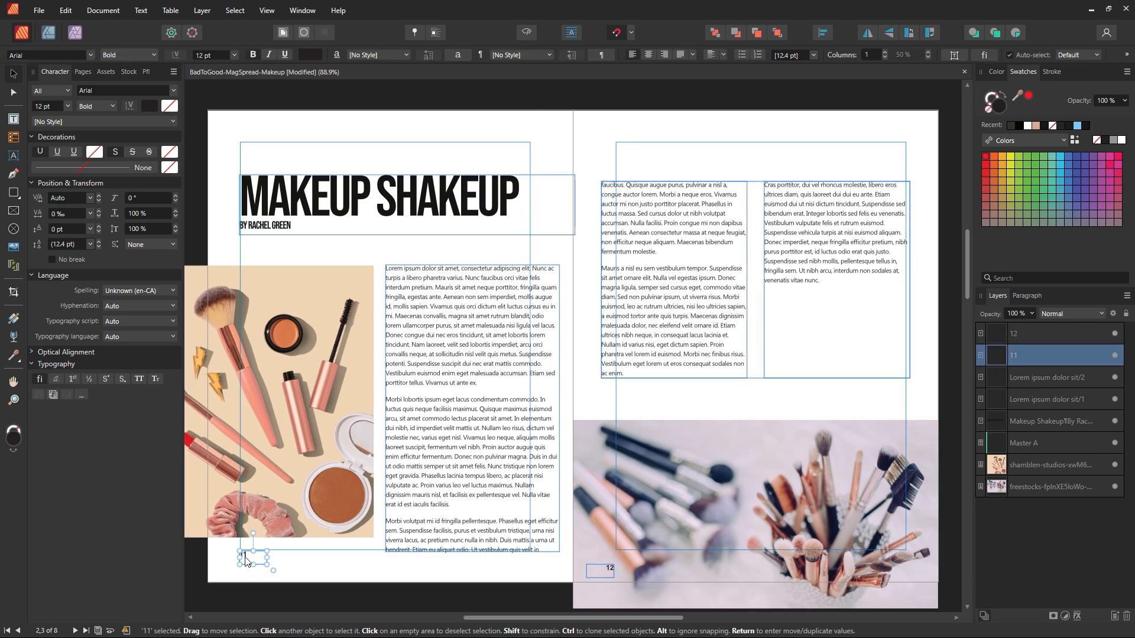
left_click(324, 577)
left_click_drag(609, 574, 903, 557)
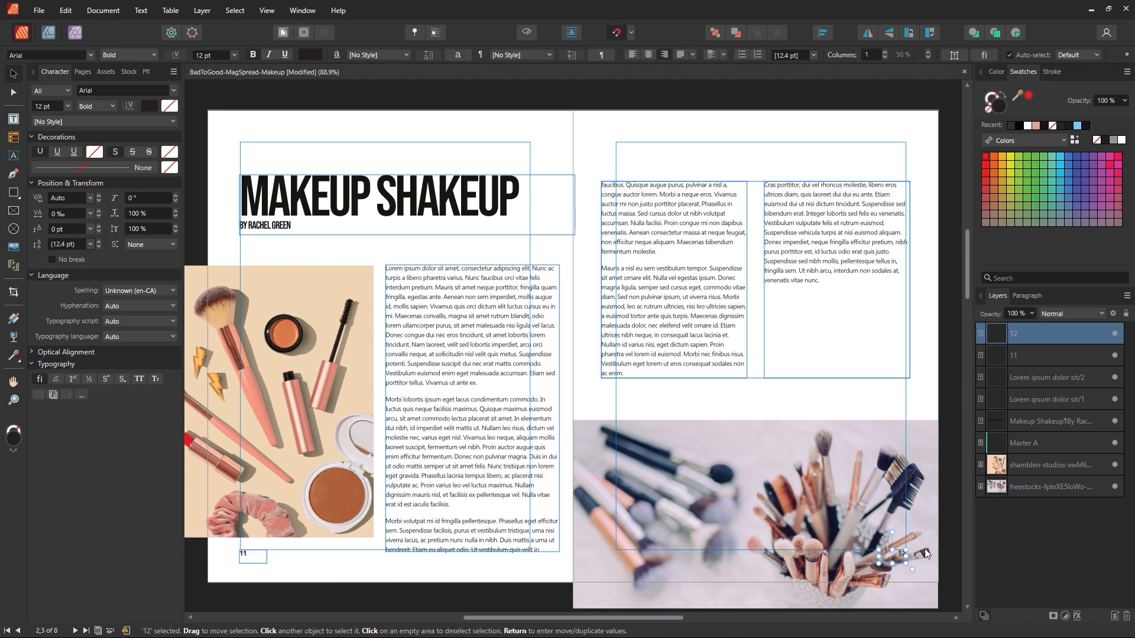
left_click(955, 532)
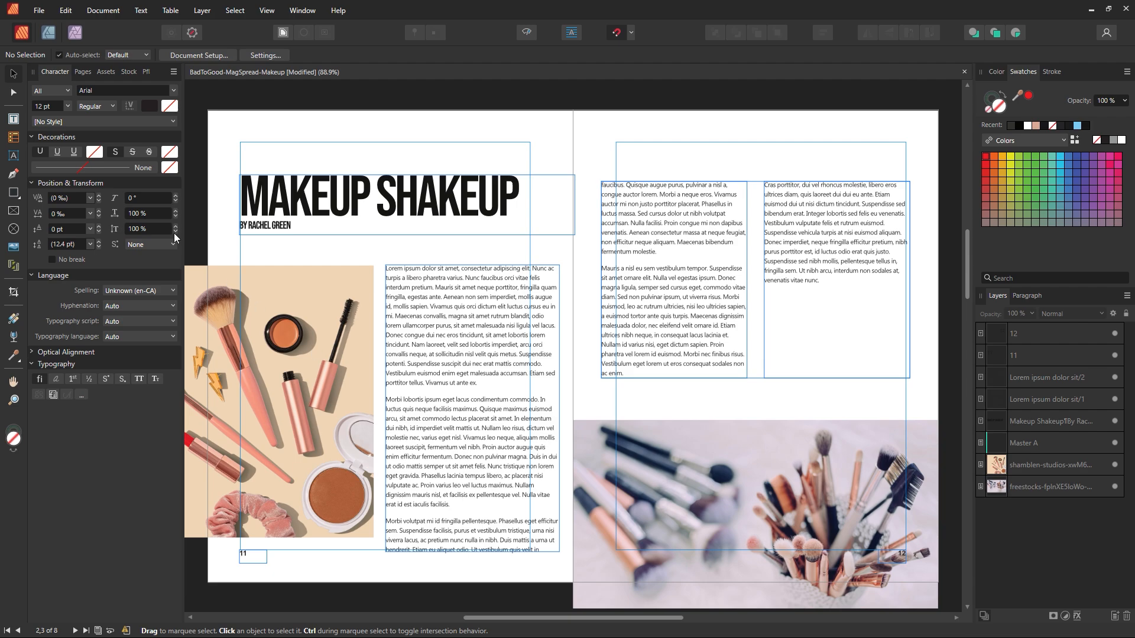
Step: Look over the document's page thumbnails and its Master A page
left_click(82, 71)
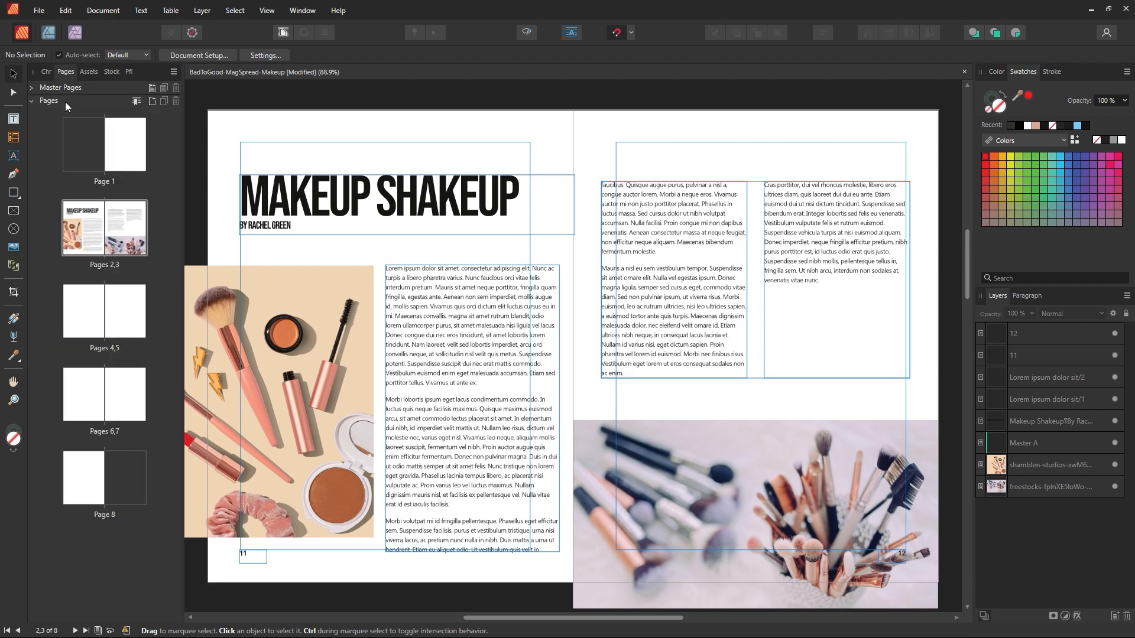
left_click(31, 88)
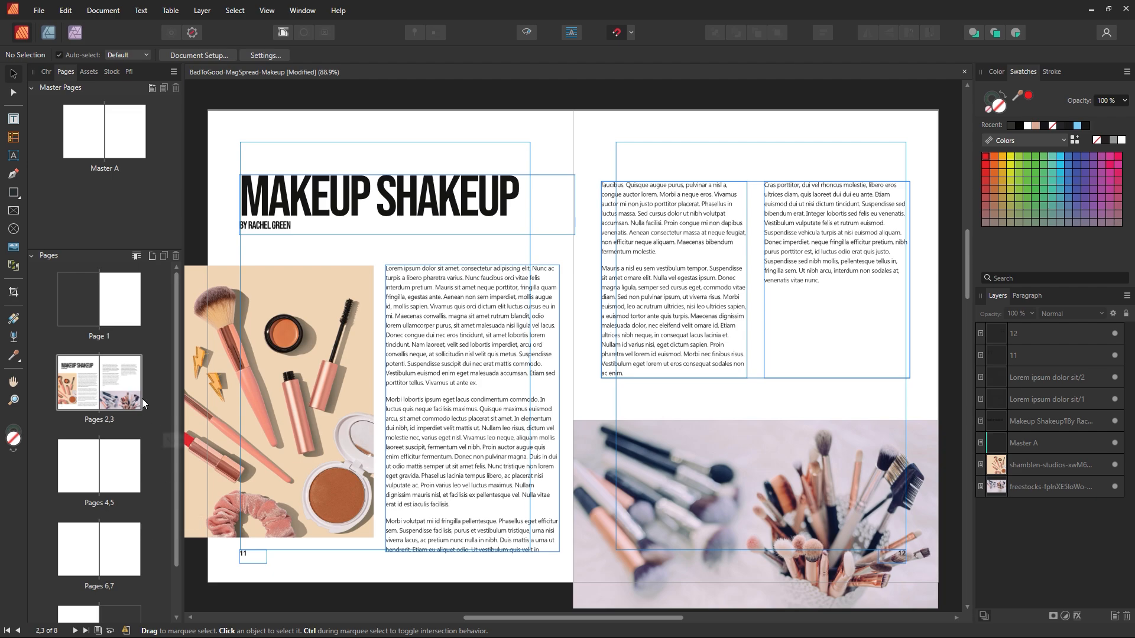
left_click(47, 71)
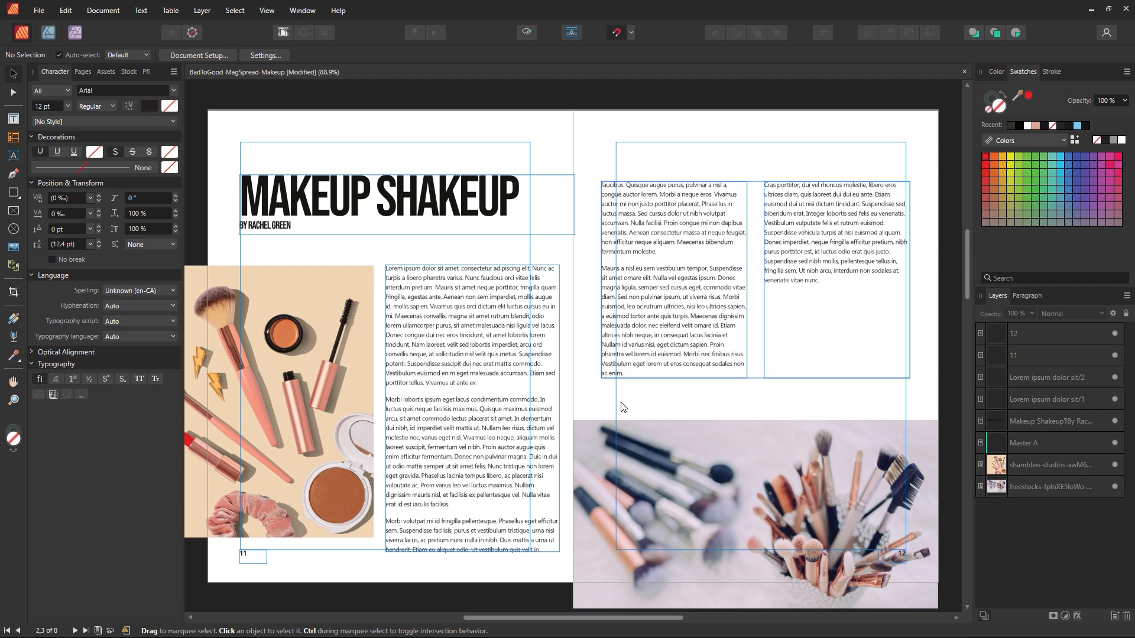
Step: Save the document and copy every object of the redesigned makeup spread on pages 2 and 3
key("ctrl+s")
key("z")
left_click(621, 407, "alt")
left_click(621, 407, "alt")
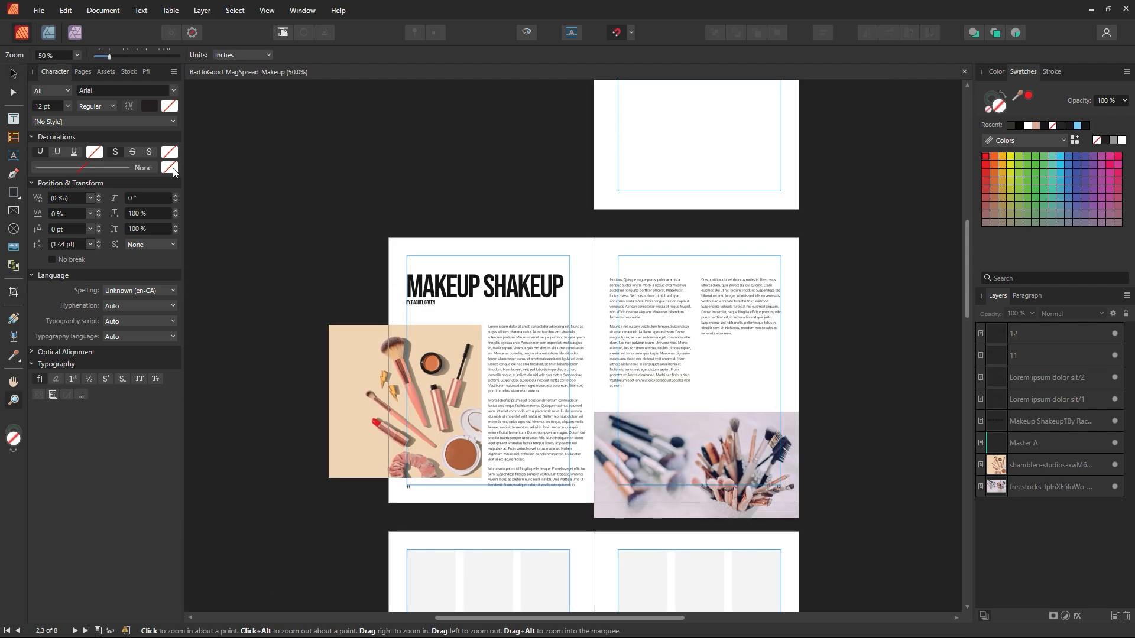
left_click(12, 74)
left_click_drag(277, 224, 338, 301)
left_click(82, 72)
left_click_drag(276, 188, 861, 574)
Step: Undo the edits on pages 2 and 3 back to the early filler-text layout with the makeup photo on the right page
key("ctrl+z")
key("ctrl+z")
key("ctrl+z")
key("ctrl+z")
key("ctrl+z")
key("ctrl+z")
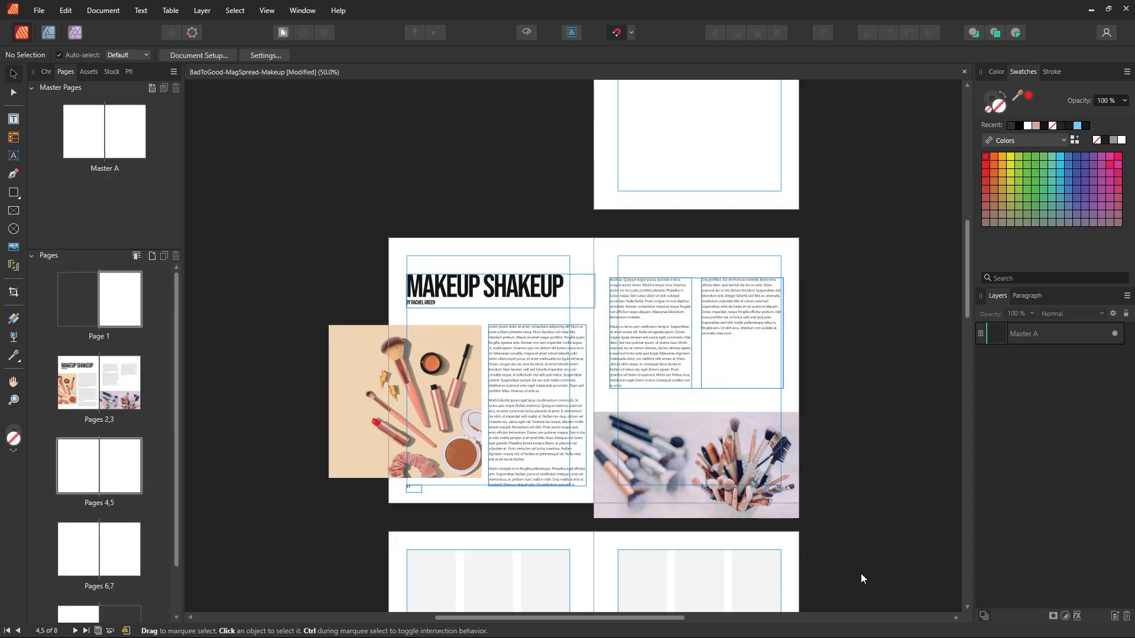
key("ctrl+z")
key("ctrl+z")
key("ctrl+z")
key("ctrl+z")
key("ctrl+z")
key("ctrl+z")
key("ctrl+z")
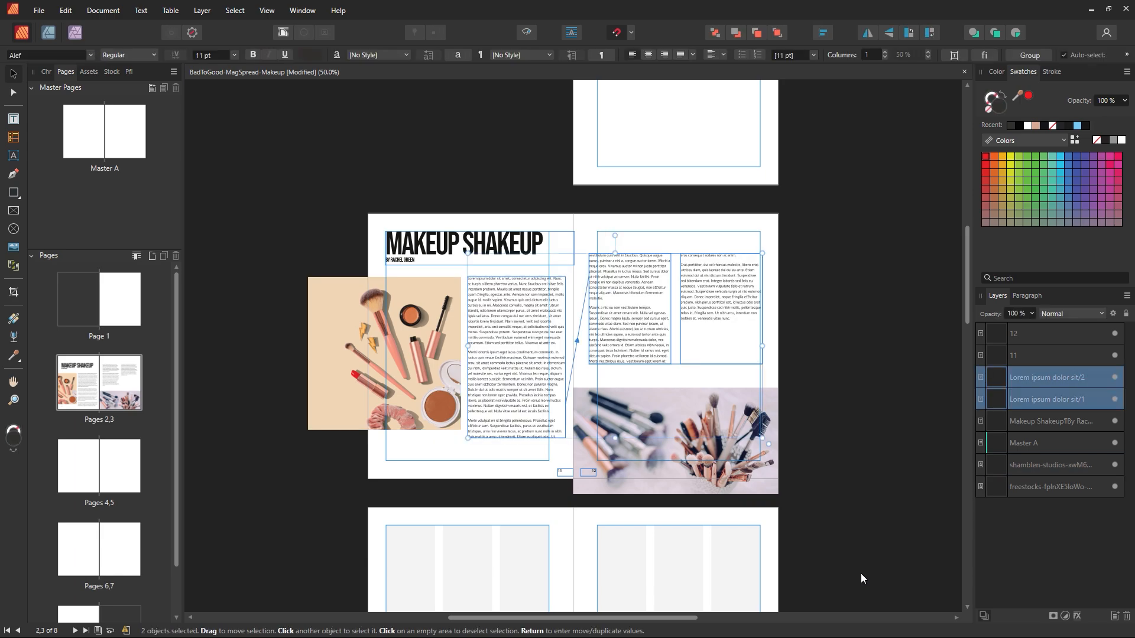
key("ctrl+z")
key("ctrl+z")
key("ctrl+z")
key("ctrl+z")
key("ctrl+z")
key("ctrl+z")
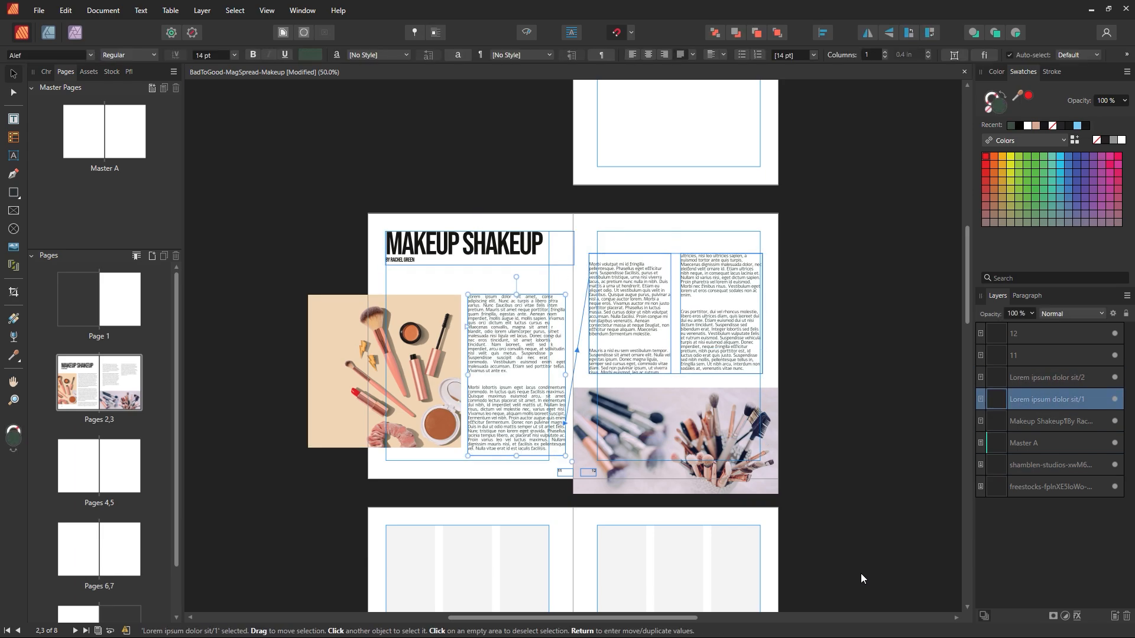
key("ctrl+z")
key("ctrl+z")
key("ctrl+z")
key("ctrl+z")
key("ctrl+z")
key("ctrl+z")
key("ctrl+z")
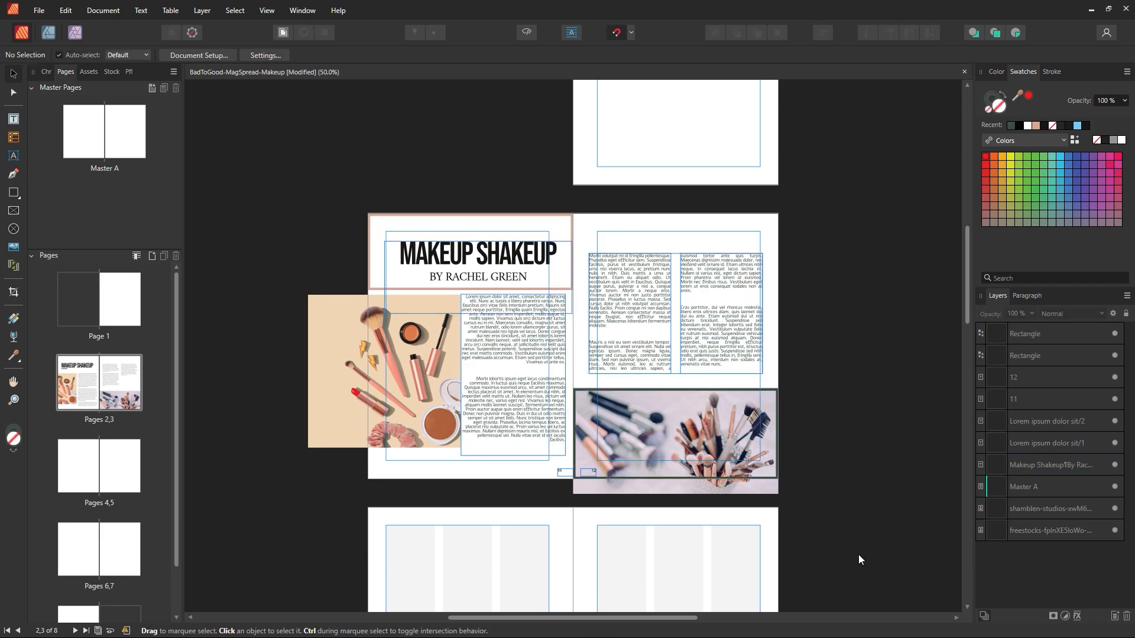
key("ctrl+z")
key("ctrl+z")
key("ctrl+z")
key("ctrl+z")
key("ctrl+z")
key("ctrl+z")
key("ctrl+z")
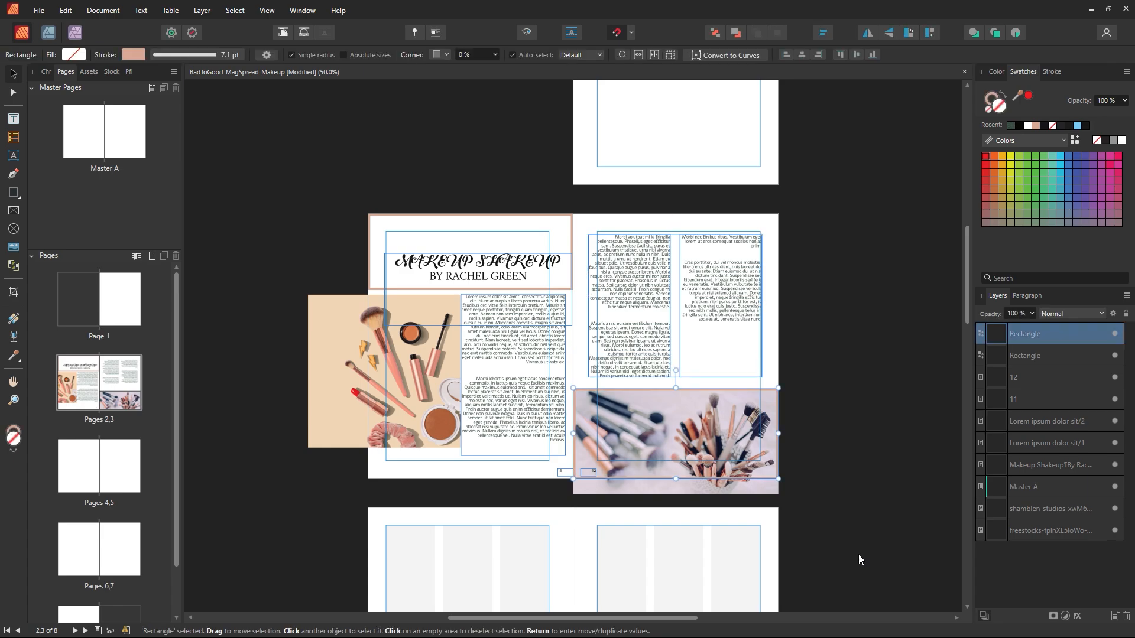
key("ctrl+z")
key("ctrl+z")
key("ctrl+z")
key("ctrl+z")
key("ctrl+z")
key("ctrl+z")
key("ctrl+z")
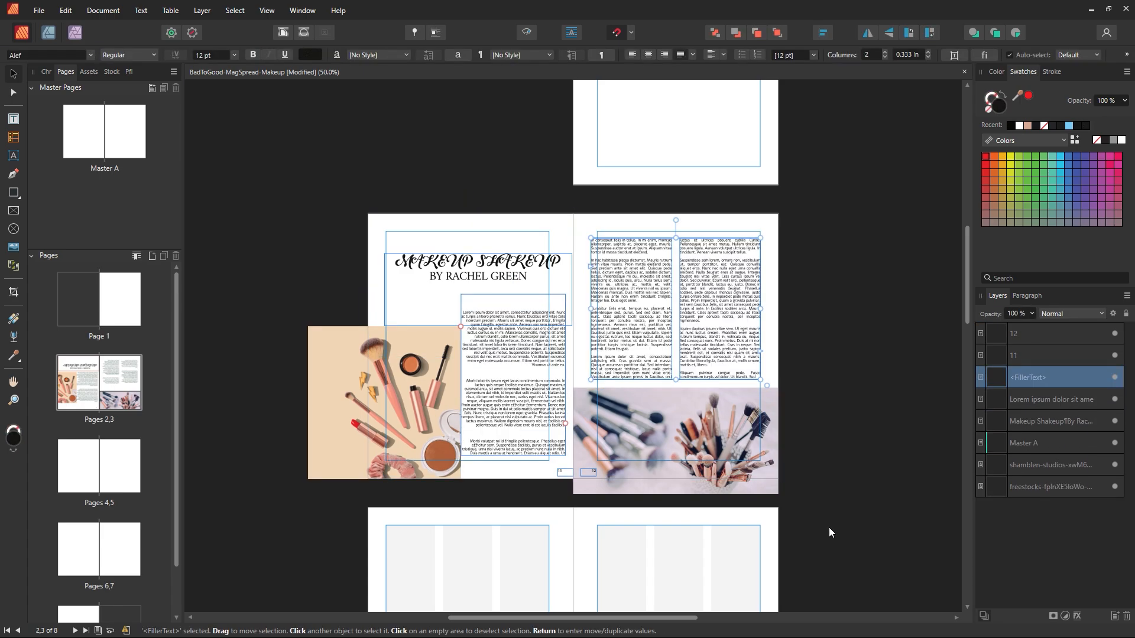
key("ctrl+z")
key("ctrl+z")
key("ctrl+z")
key("ctrl+z")
key("ctrl+z")
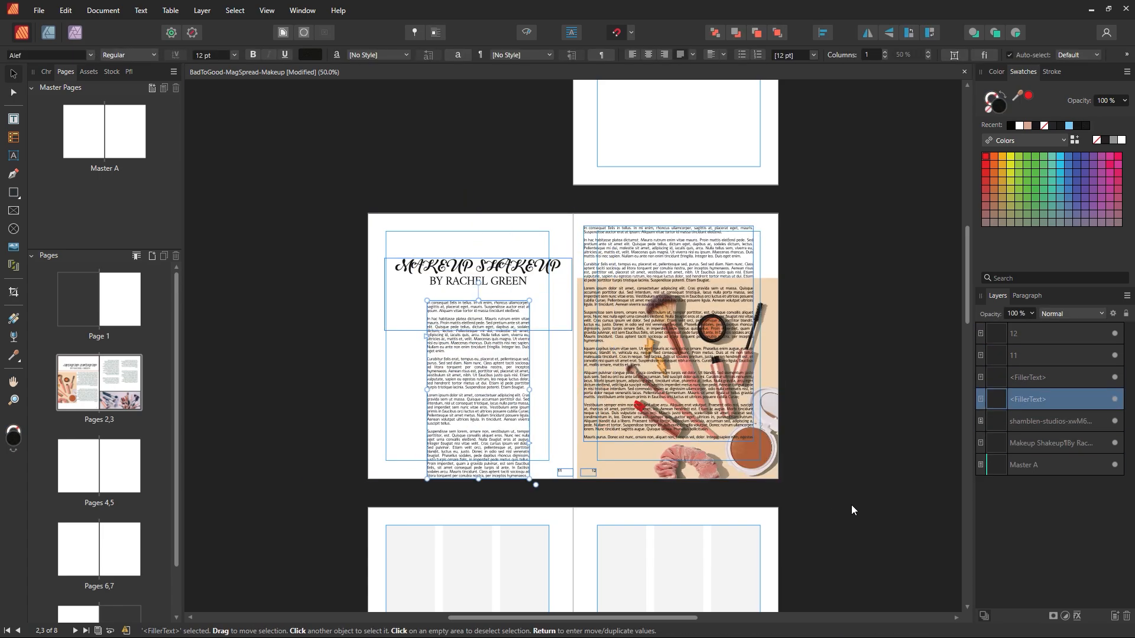
Step: Step through the edit history to the layout with the brush photo and Lorem ipsum text on the left page
key("ctrl+shift+z")
key("ctrl+shift+z")
key("ctrl+shift+z")
key("ctrl+shift+z")
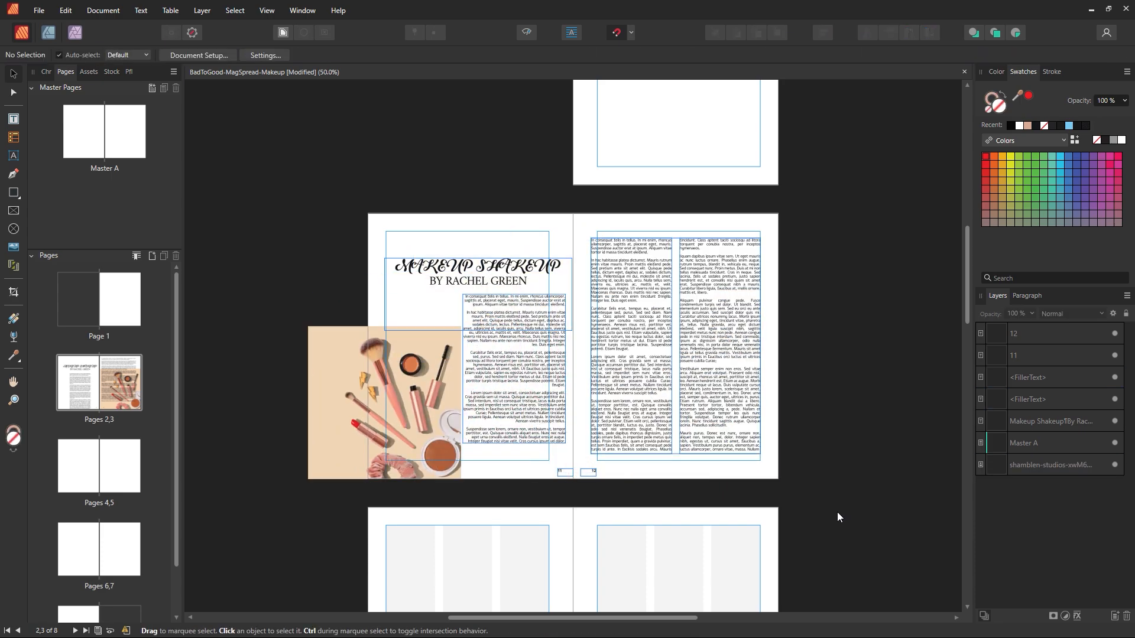
key("ctrl+shift+z")
key("ctrl+shift+z")
key("ctrl+shift+z")
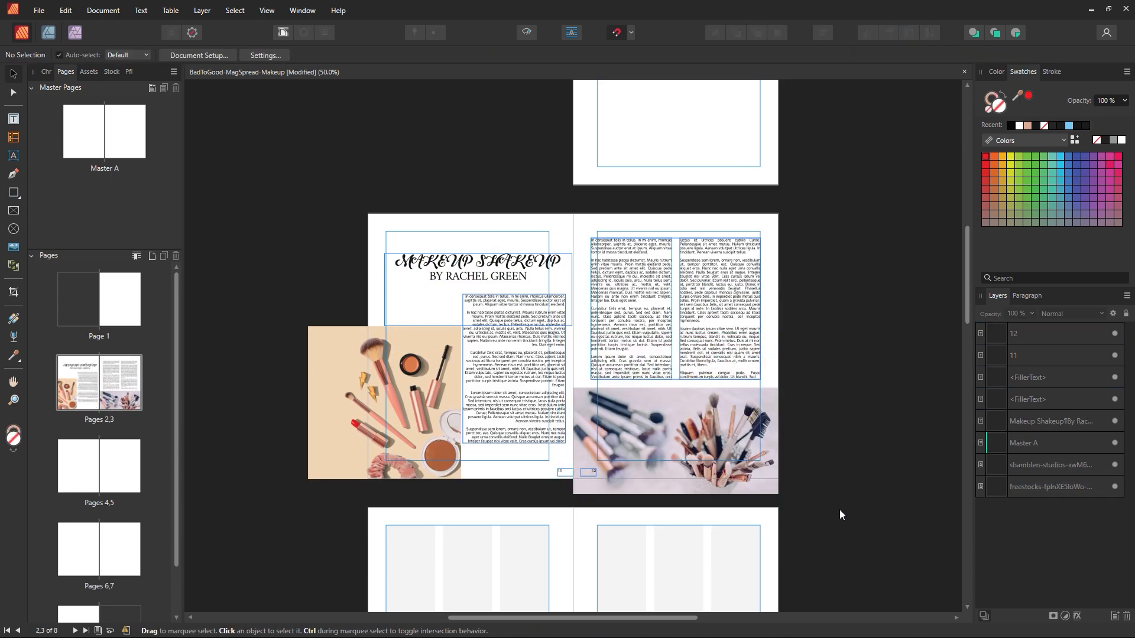
key("ctrl+z")
key("ctrl+z")
key("ctrl+z")
key("ctrl+z")
key("ctrl+z")
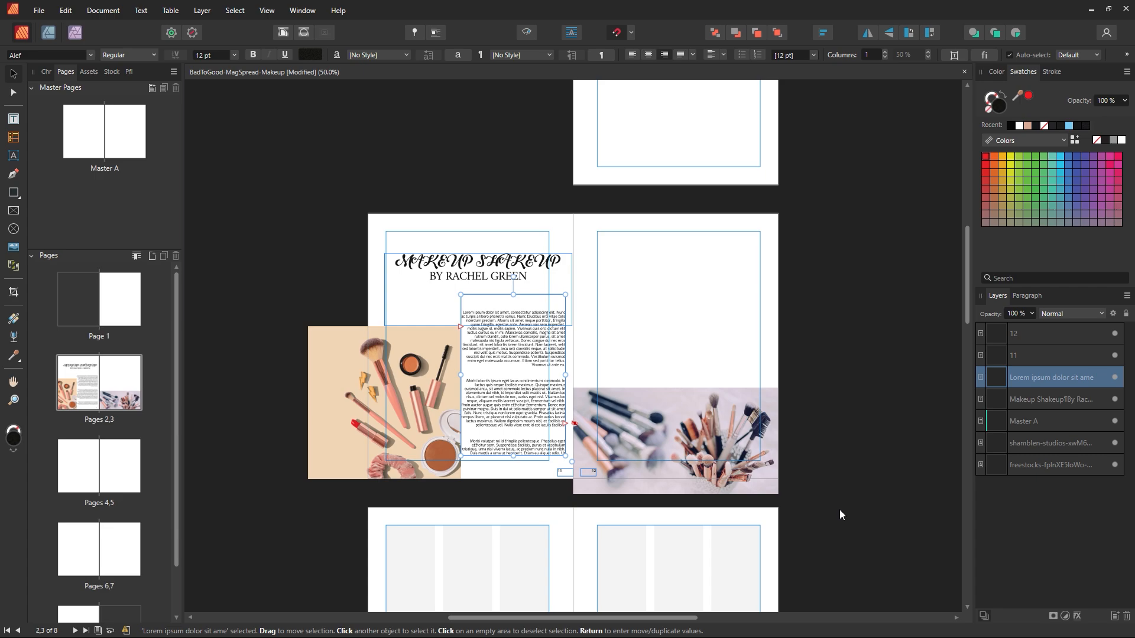
Step: Redo the edits up to the original poor design with script title, right-aligned body text on both pages and raised makeup photo
key("ctrl+shift+z")
key("ctrl+shift+z")
key("ctrl+shift+z")
key("ctrl+shift+z")
key("ctrl+shift+z")
key("ctrl+shift+z")
key("ctrl+shift+z")
key("ctrl+shift+z")
key("ctrl+shift+z")
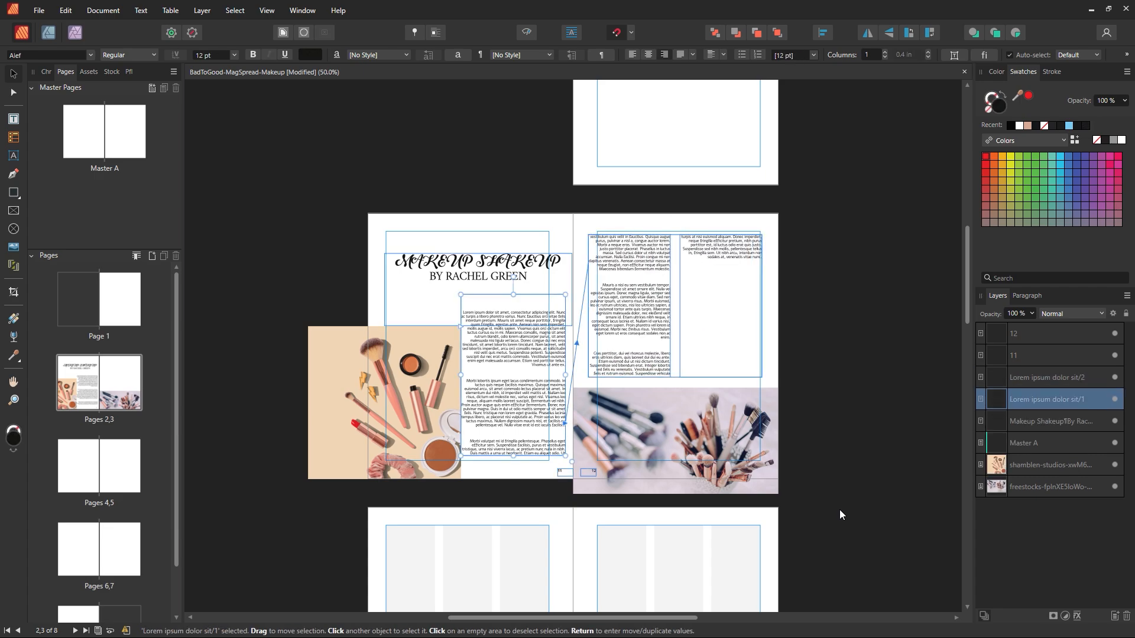
key("ctrl+shift+z")
key("ctrl+shift+z")
key("ctrl+shift+z")
key("ctrl+shift+z")
key("ctrl+shift+z")
key("ctrl+shift+z")
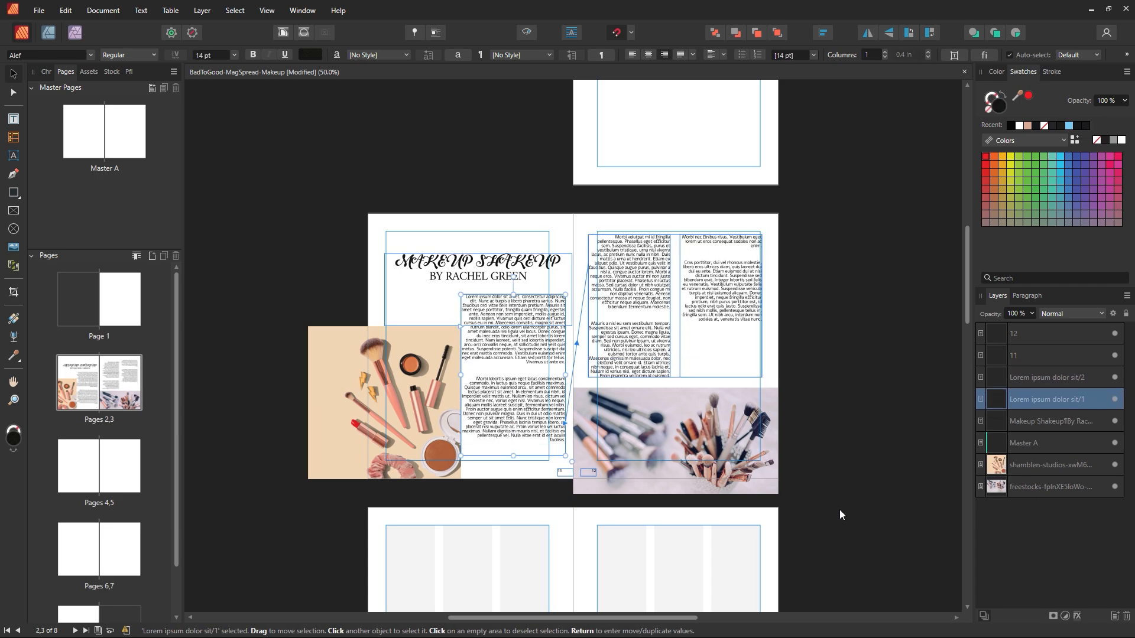
key("ctrl+shift+z")
key("ctrl+shift+z")
key("ctrl+shift+z")
key("ctrl+shift+z")
key("ctrl+shift+z")
key("ctrl+shift+z")
key("ctrl+shift+z")
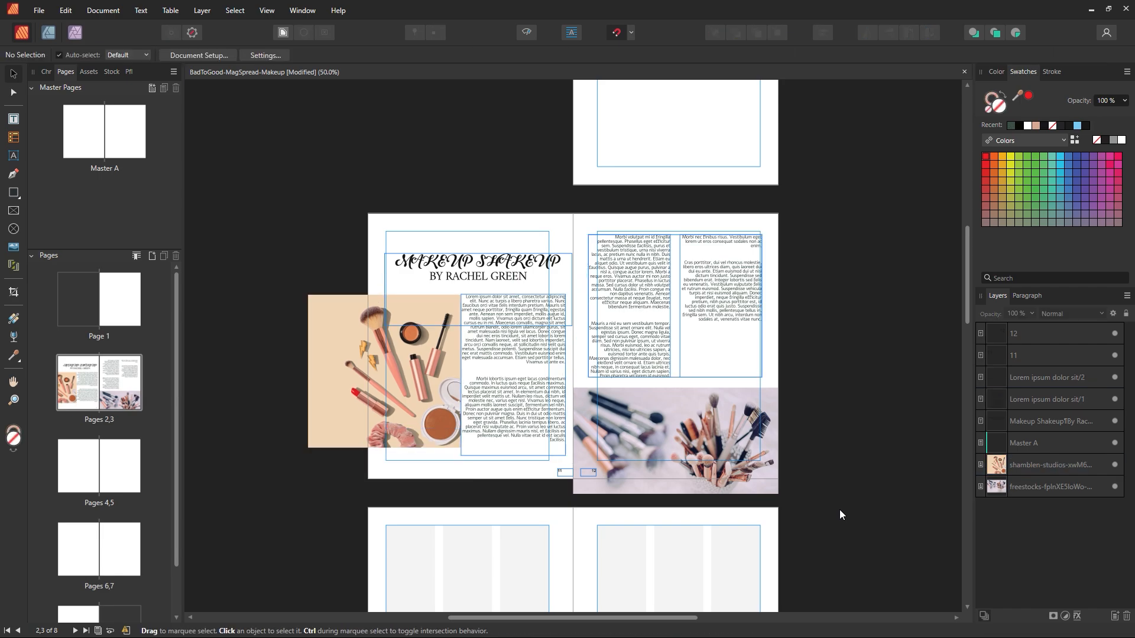
Step: Paste the copied redesigned spread onto pages 4 and 5, below the original version
scroll(829, 526, "down", 11)
left_click(643, 492)
key("ctrl+v")
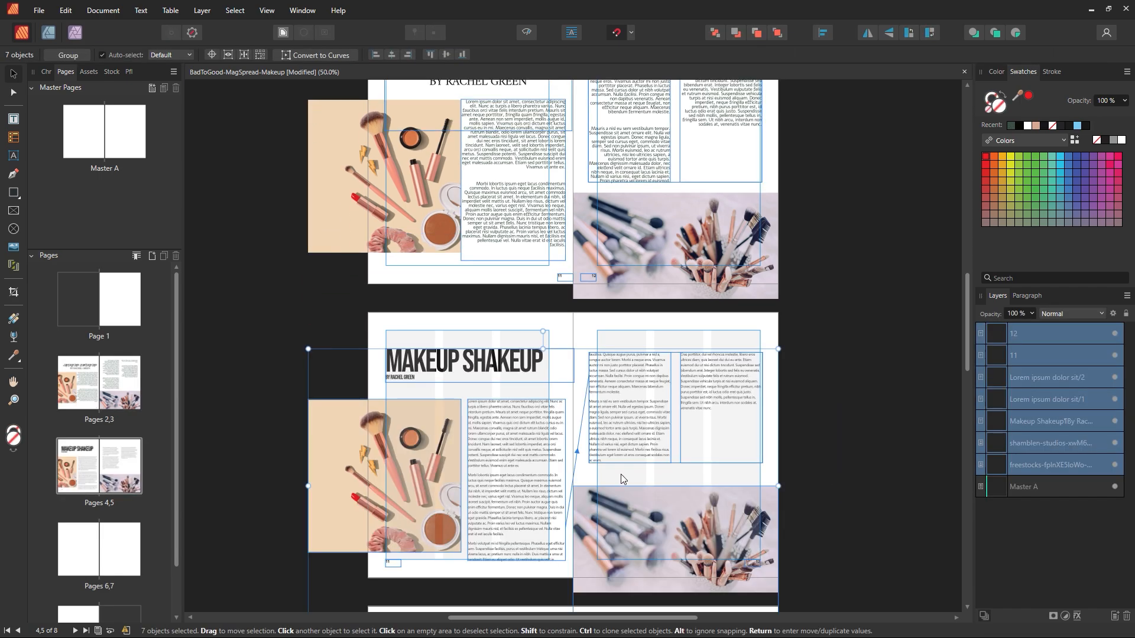
left_click(824, 436)
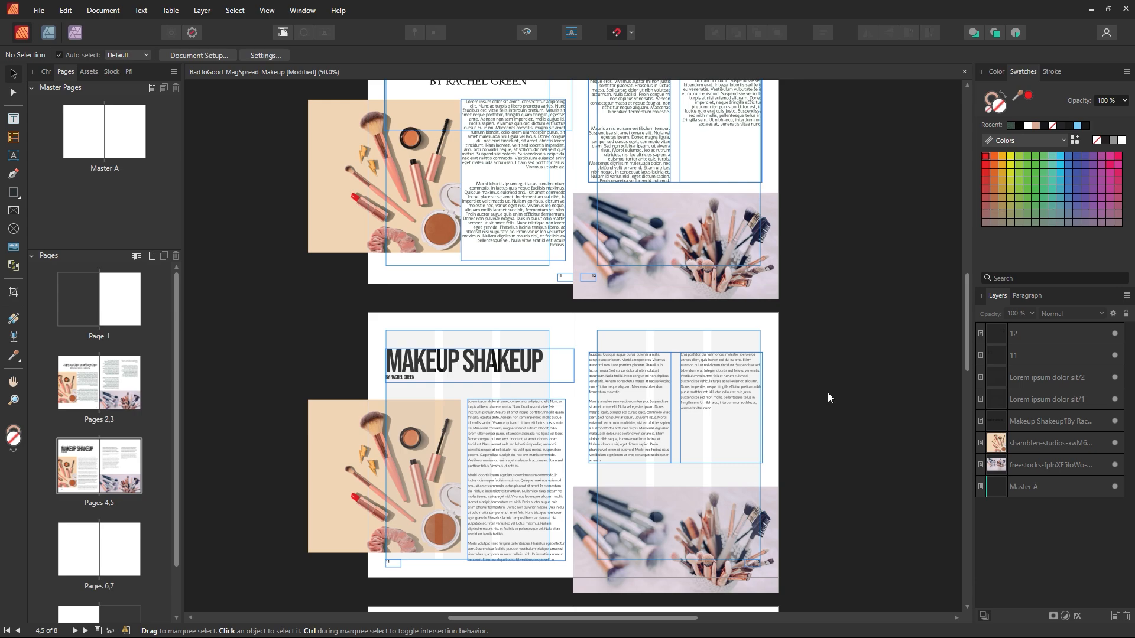
Step: Preview the pages without guides and frames, and compare the original spread on pages 2–3 with the redesign on pages 4–5
left_click(526, 32)
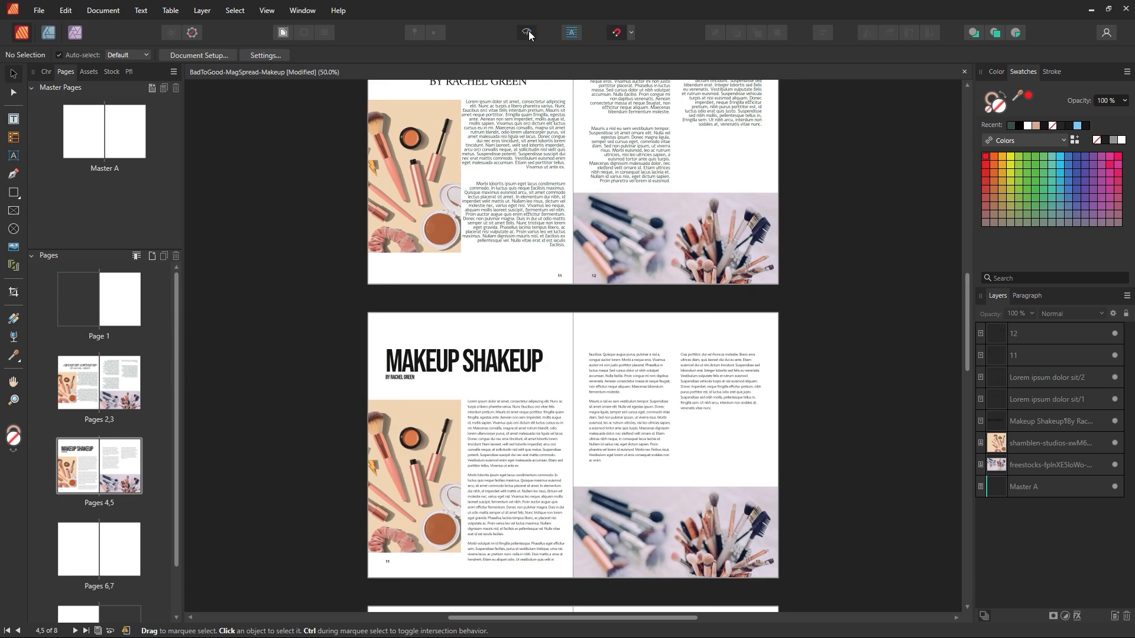
scroll(694, 318, "up", 2)
scroll(573, 336, "down", 3)
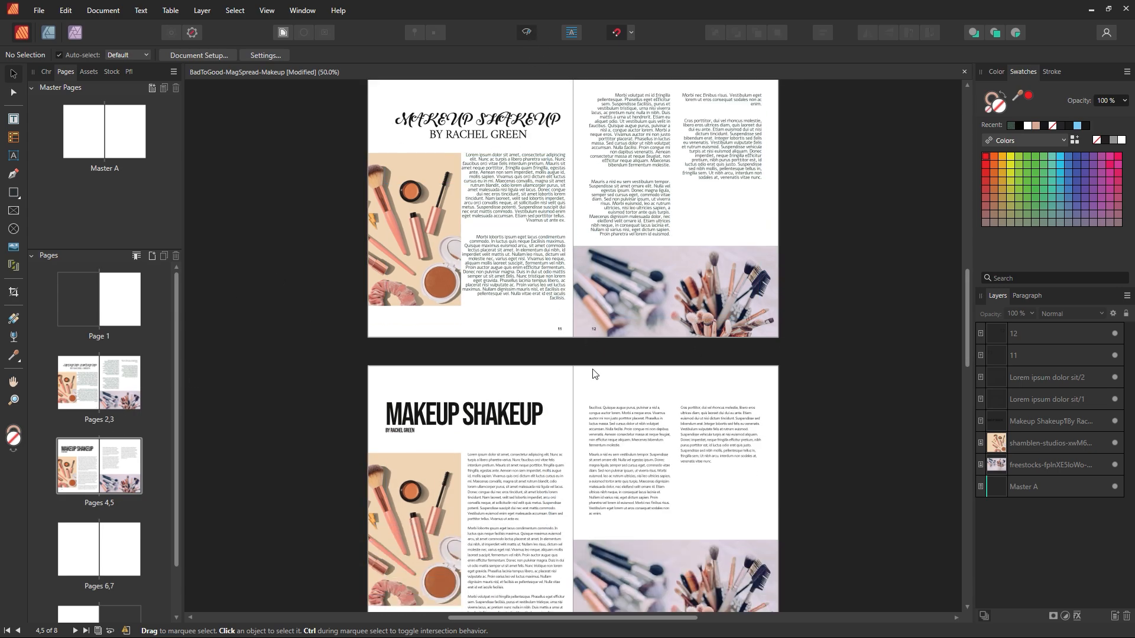
scroll(623, 508, "down", 3)
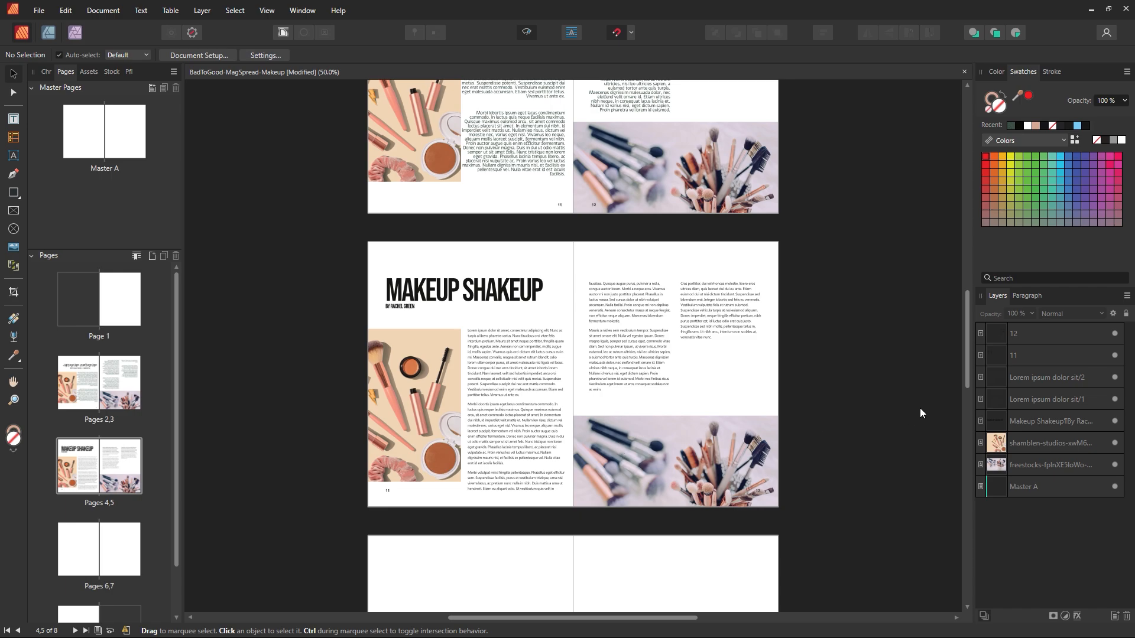
scroll(960, 362, "up", 5)
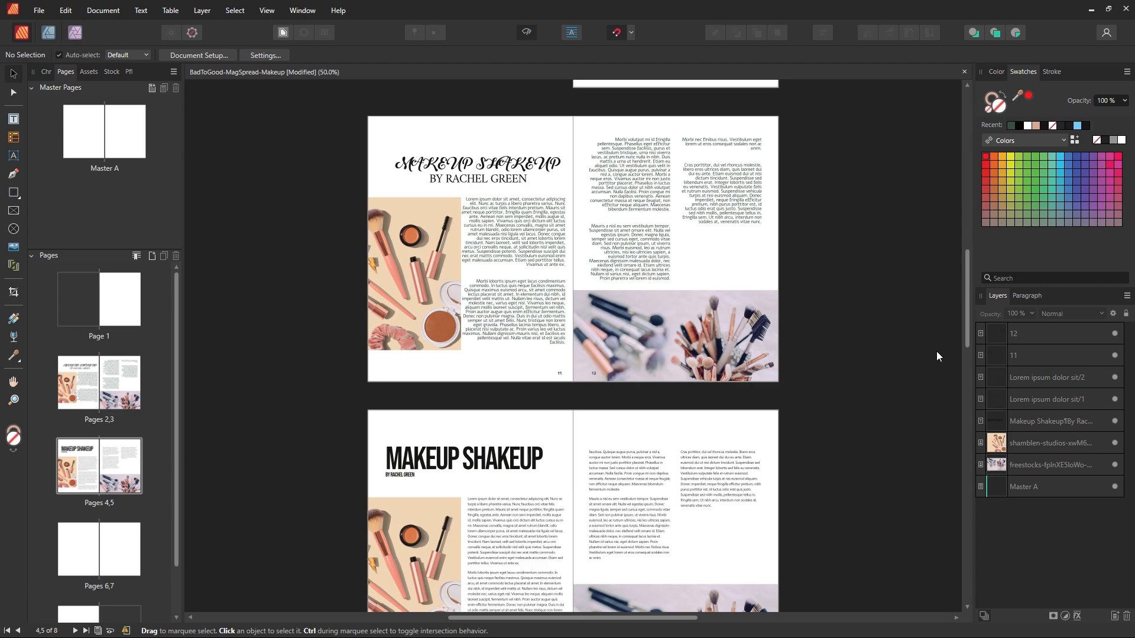
left_click_drag(967, 317, 959, 376)
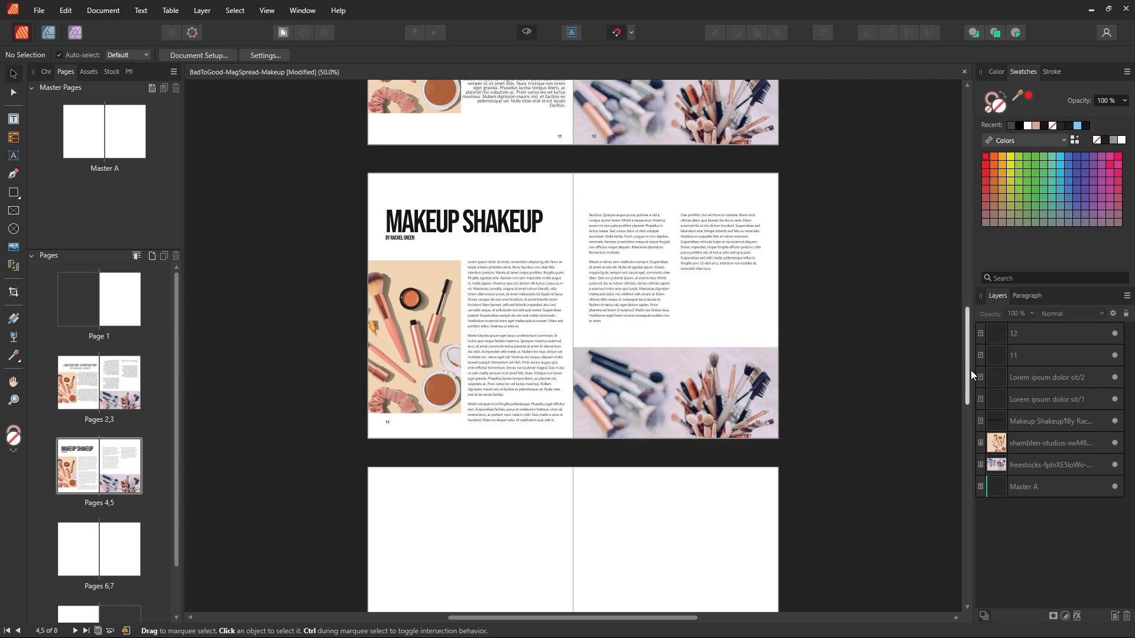
Step: Set both page numbers, 11 and 12, on the redesigned spread to 10 pt
scroll(970, 369, "up", 1)
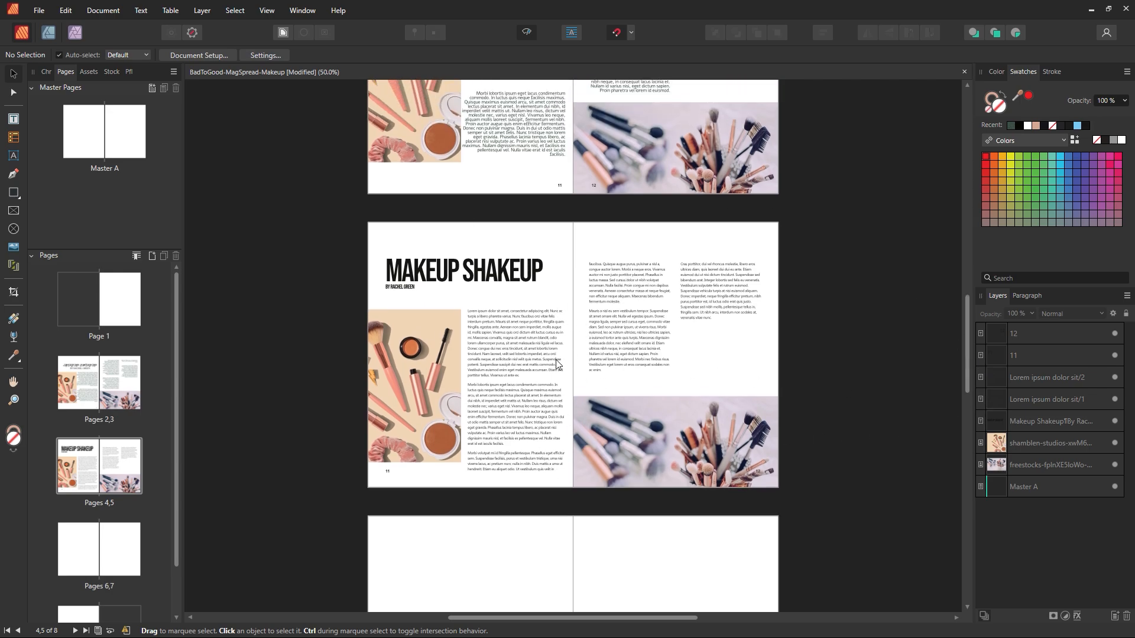
key("z")
left_click_drag(556, 428, 635, 456)
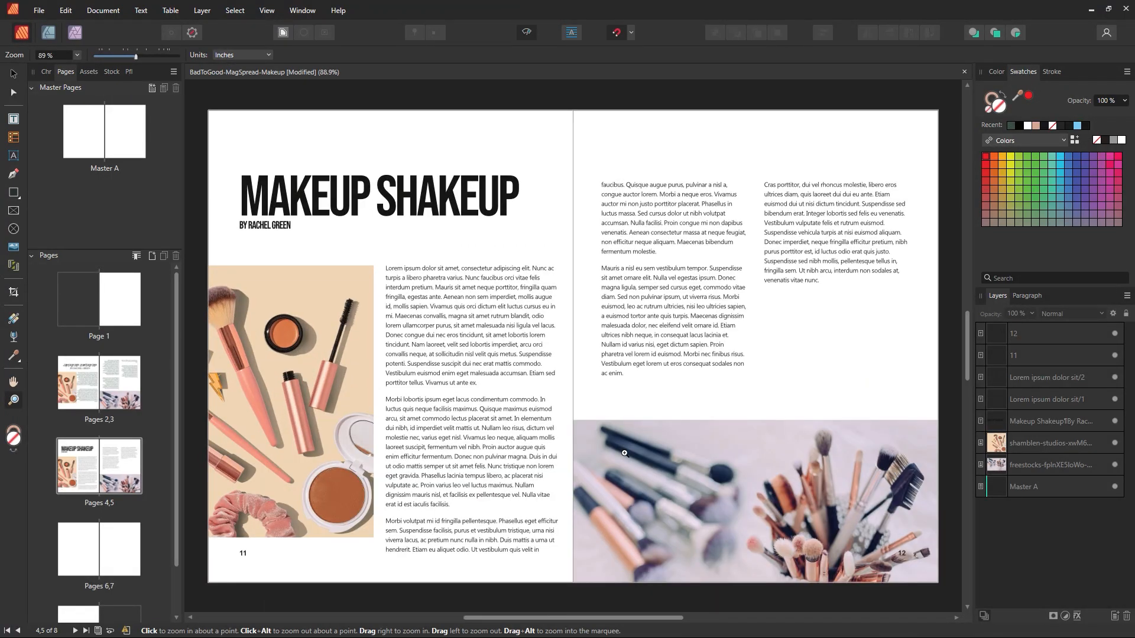
key("v")
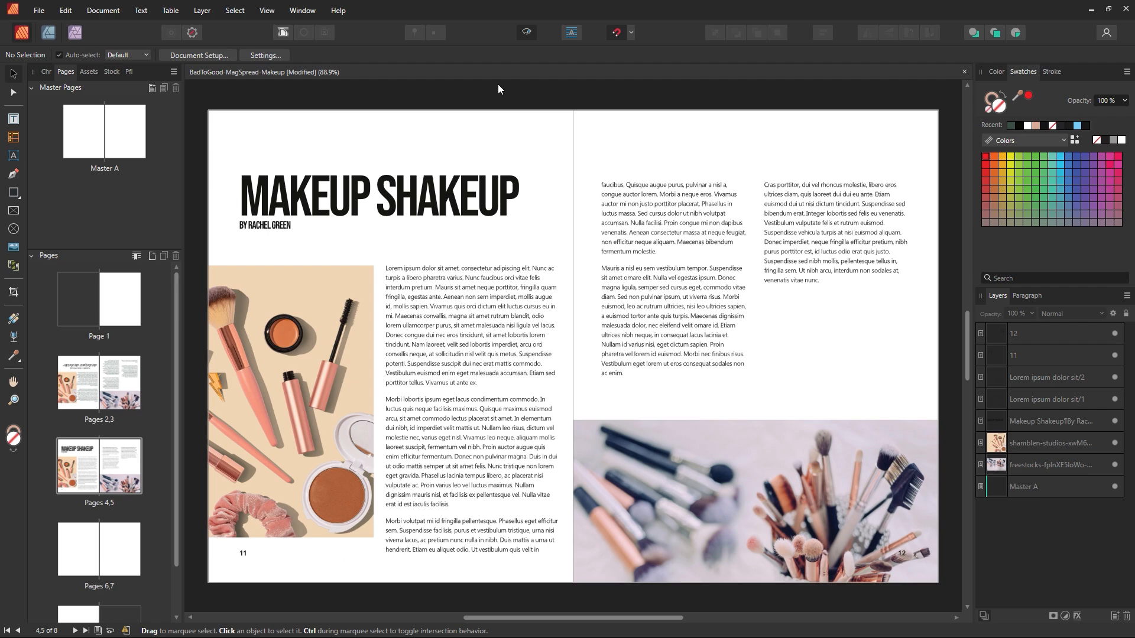
left_click(526, 32)
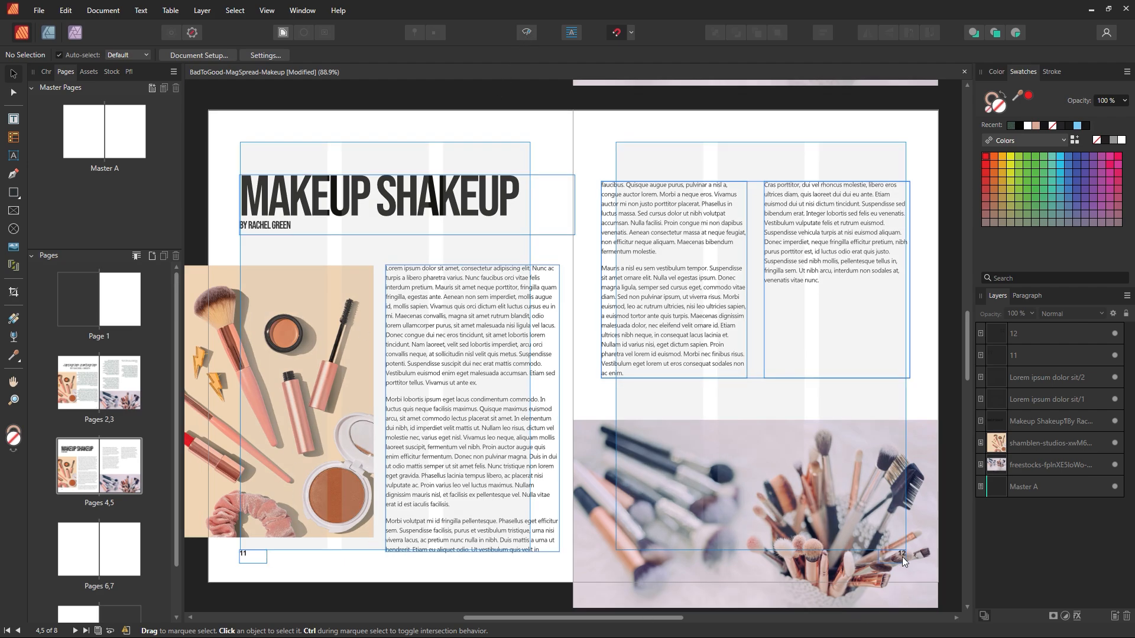
left_click(902, 556)
left_click(246, 558)
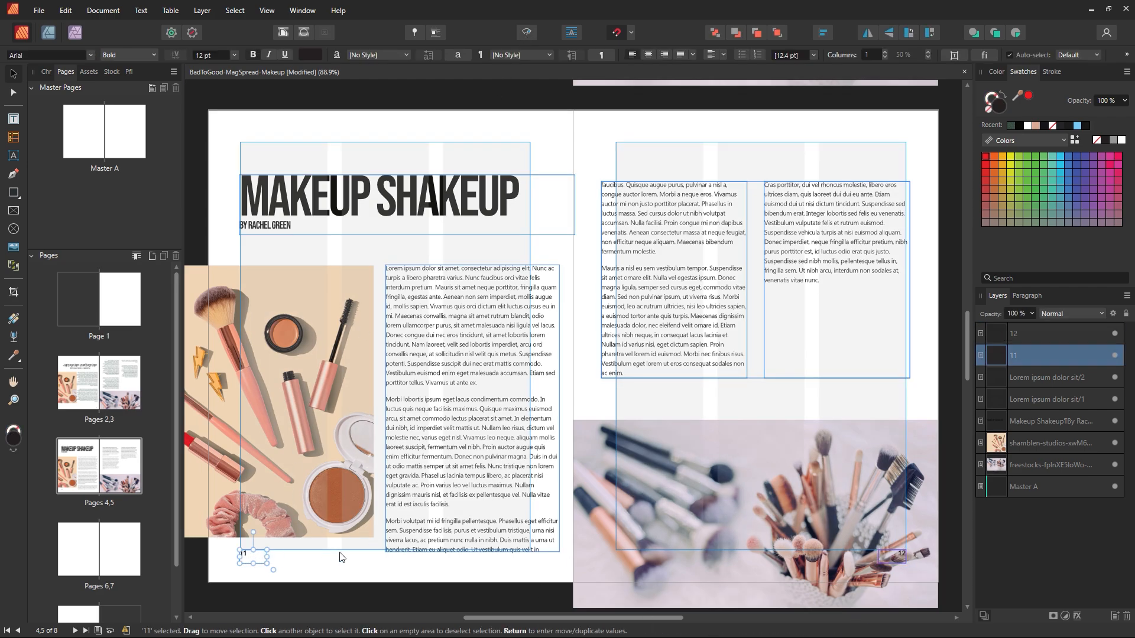
left_click(901, 556, "shift")
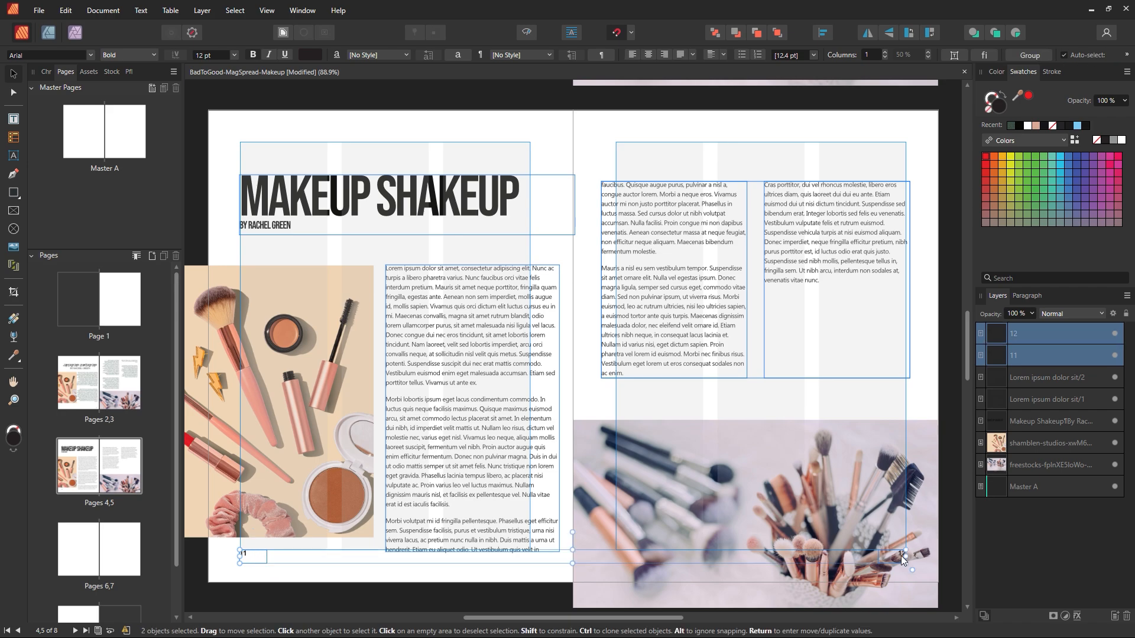
left_click(234, 55)
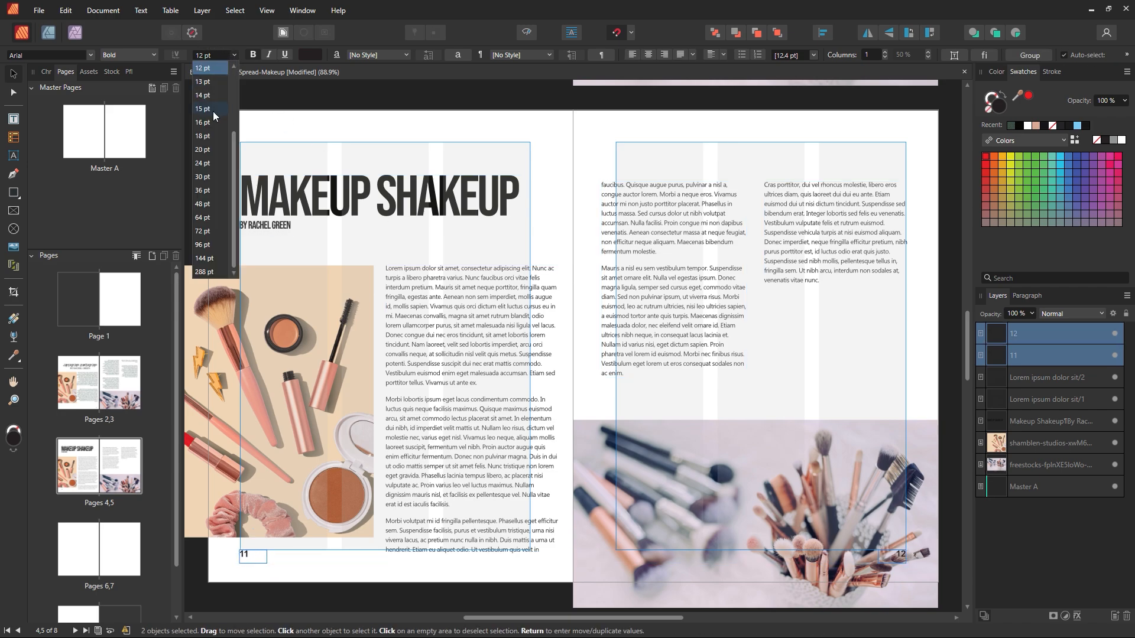
left_click(203, 82)
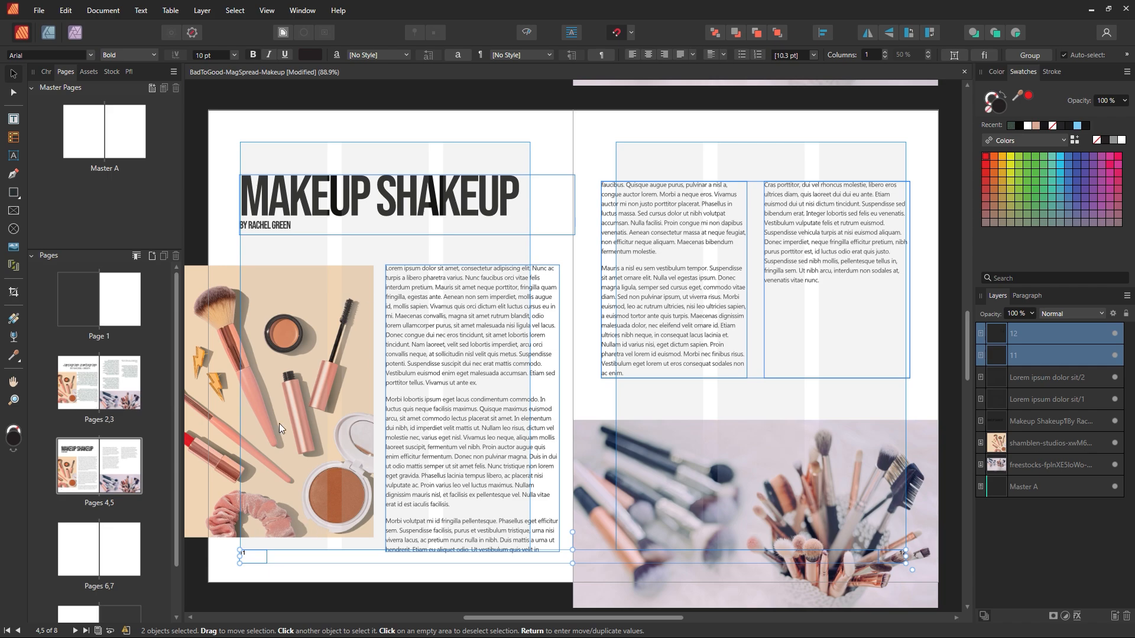
Step: Change the font of both page numbers to Bebas Neue and preview the spread without guides
left_click(90, 55)
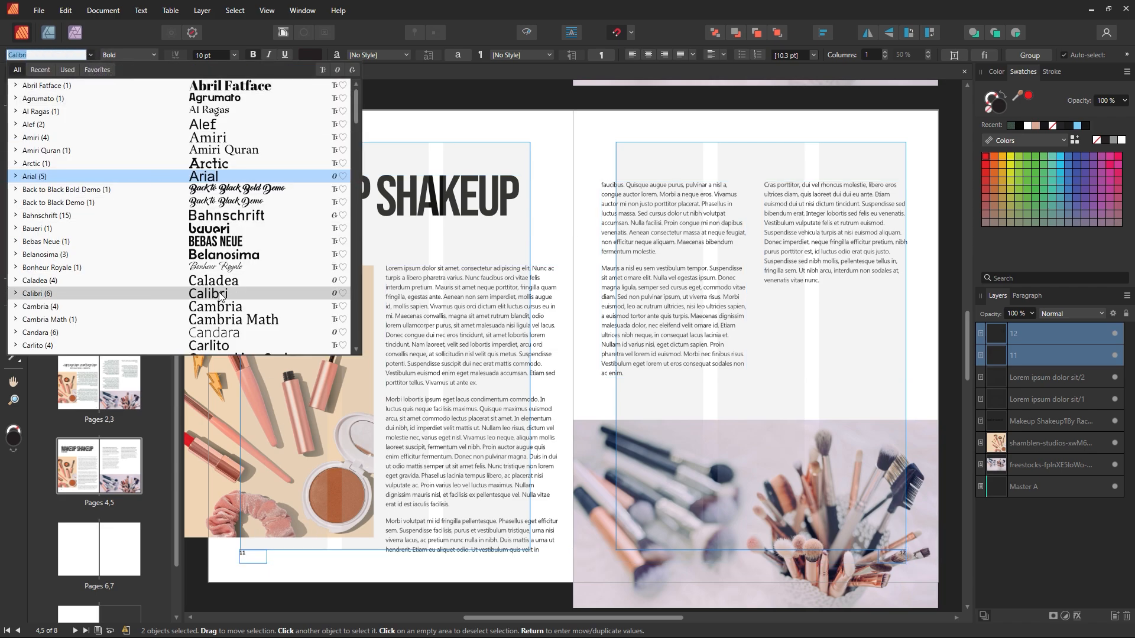
left_click(181, 241)
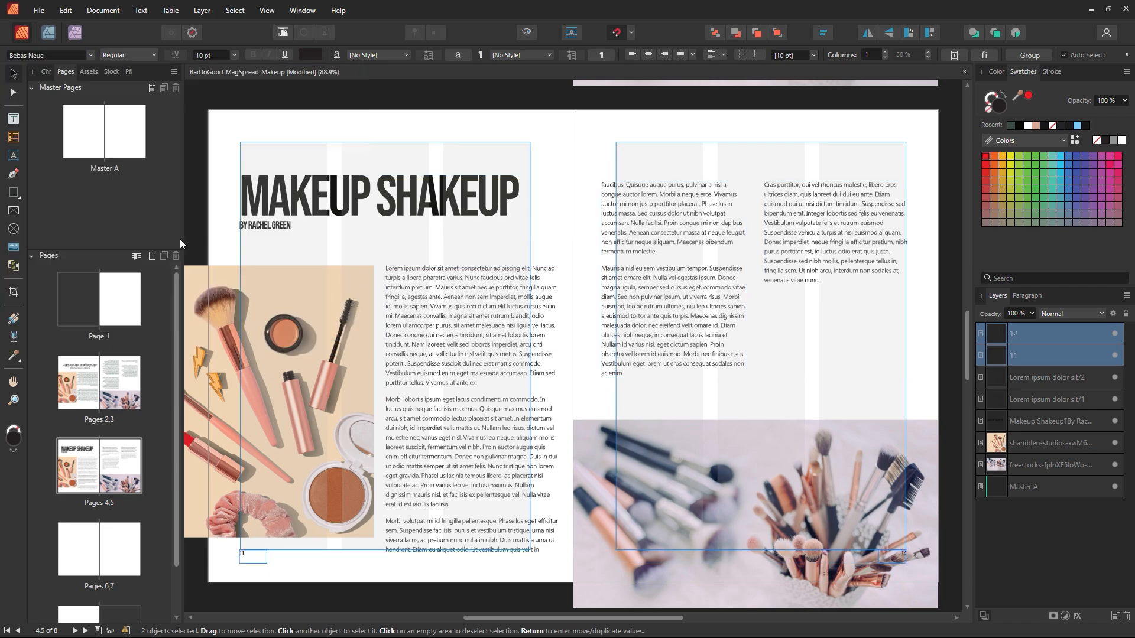
left_click(294, 585)
left_click(254, 557)
left_click(900, 552, "shift")
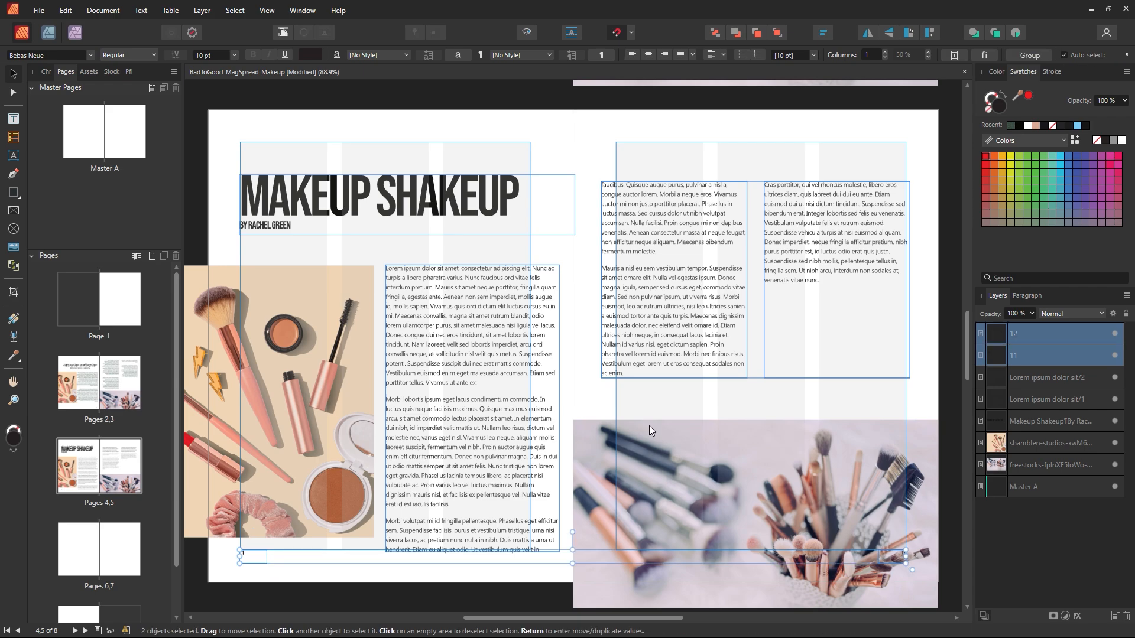
left_click(151, 55)
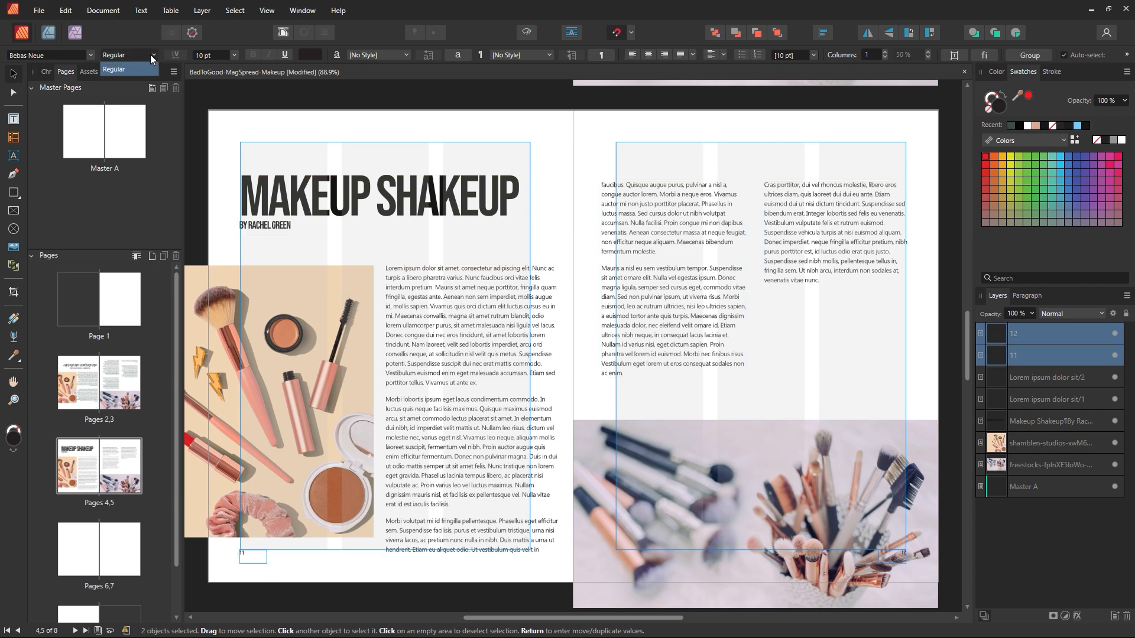
left_click(255, 90)
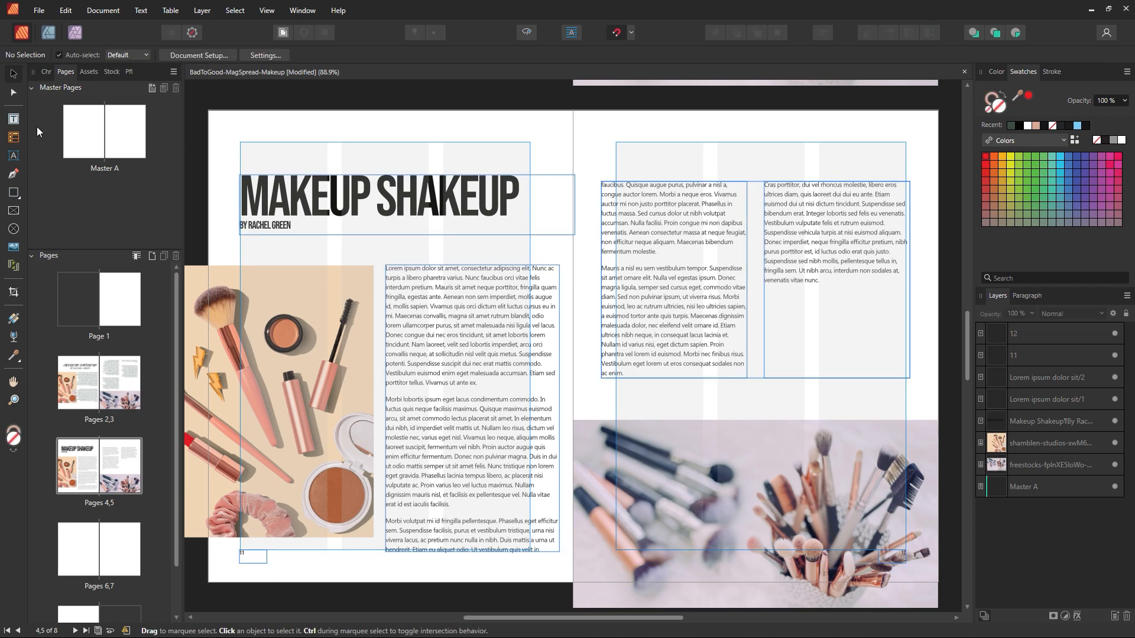
left_click(526, 34)
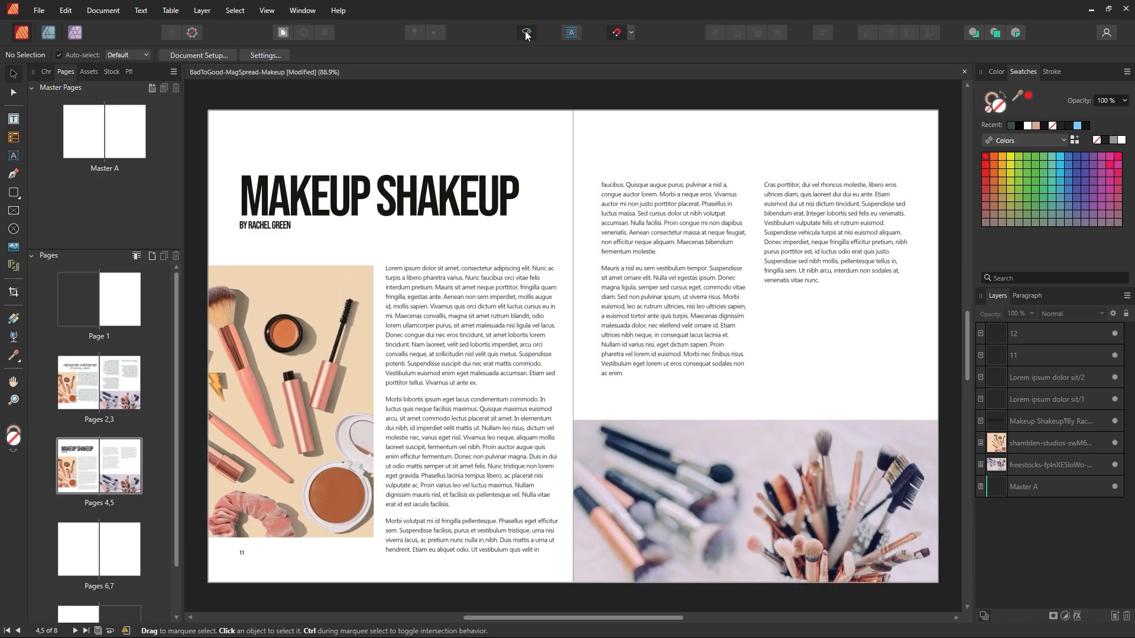
left_click(526, 33)
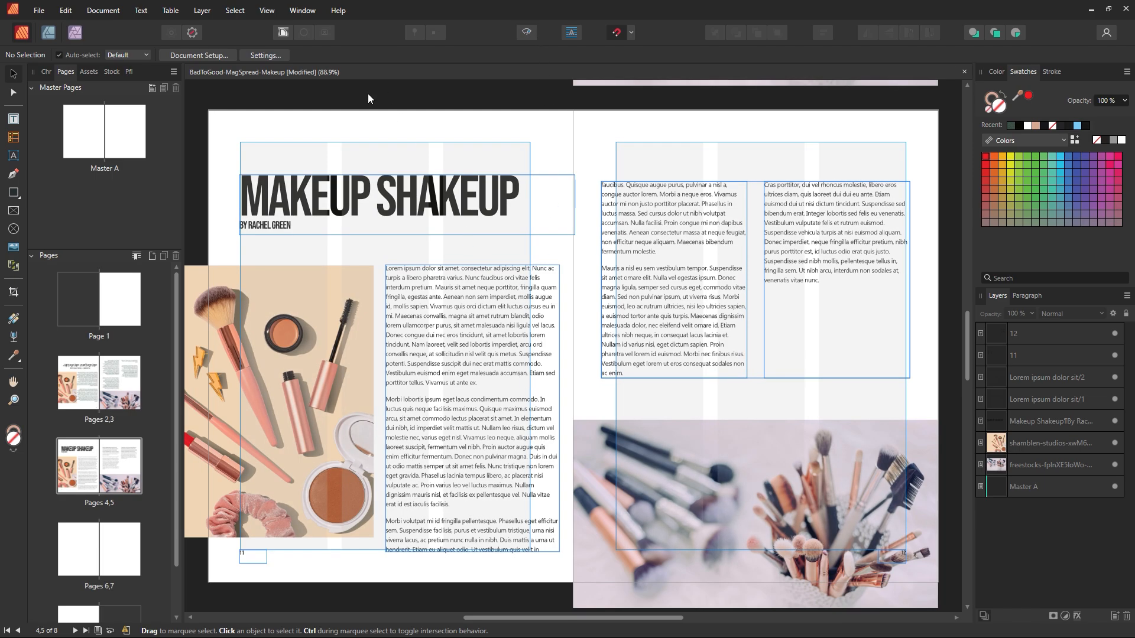
Step: Review the margin settings for the whole document
left_click(215, 58)
left_click(638, 332)
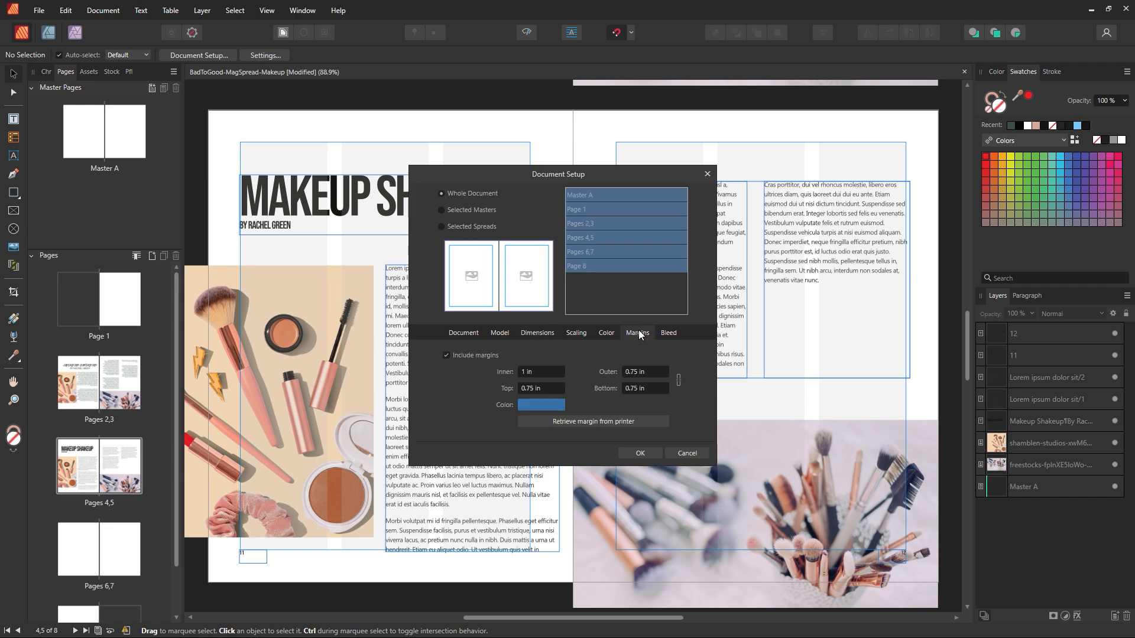
left_click_drag(558, 172, 781, 156)
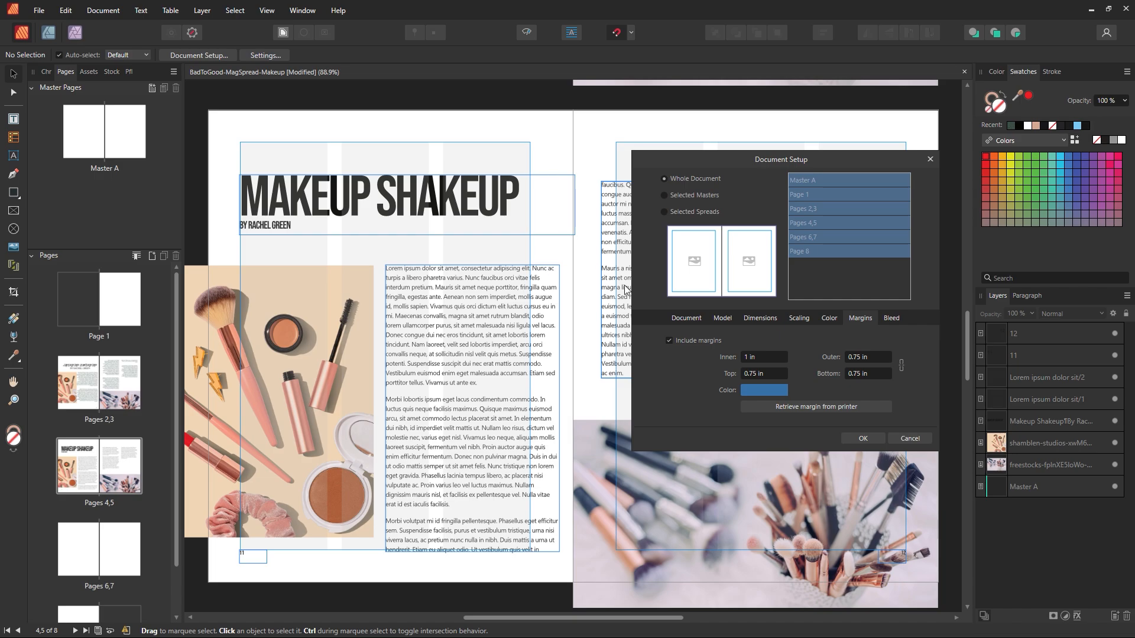
left_click(860, 438)
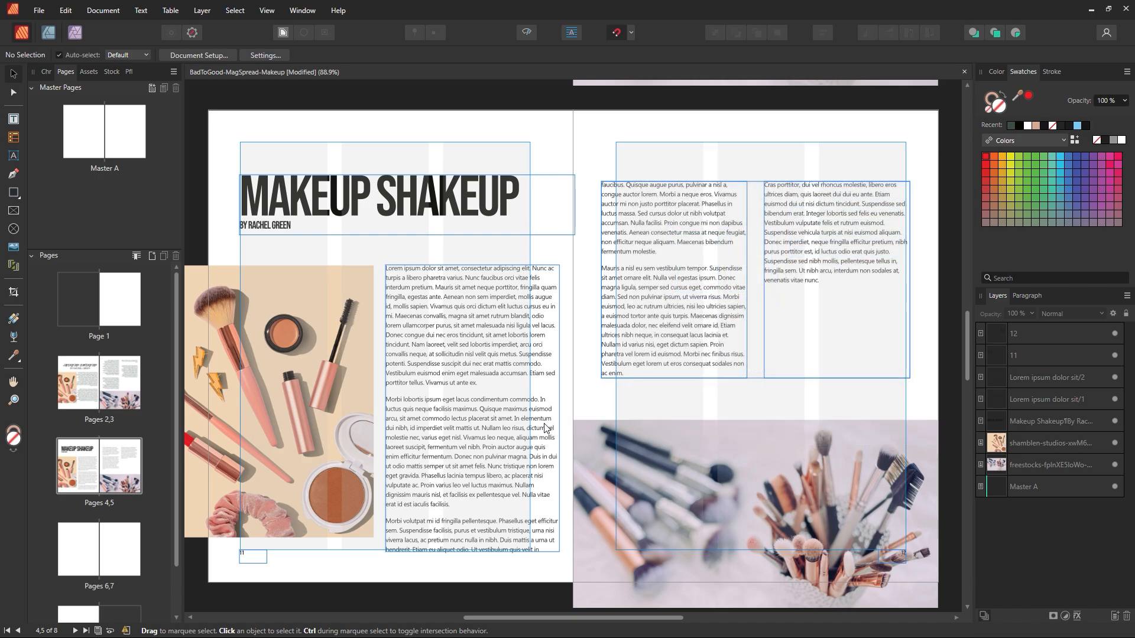
Step: Pull the inner edges of both body text frames back to the inner margins and preview the spread
left_click(554, 409)
left_click_drag(555, 408, 530, 408)
left_click(601, 277)
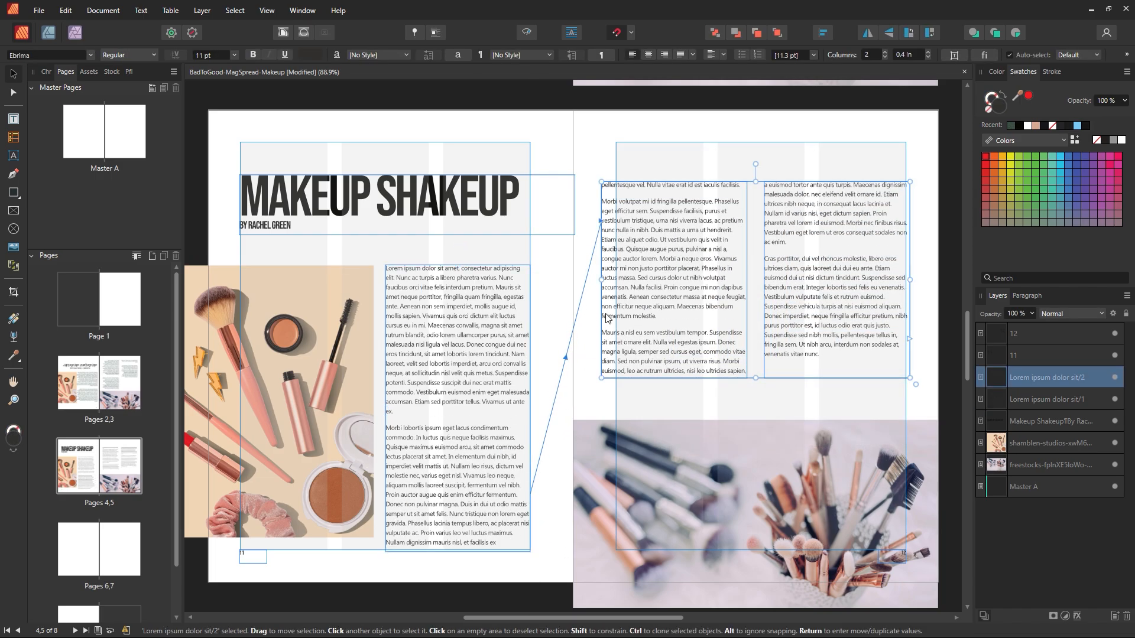
left_click_drag(601, 278, 616, 278)
left_click(572, 259)
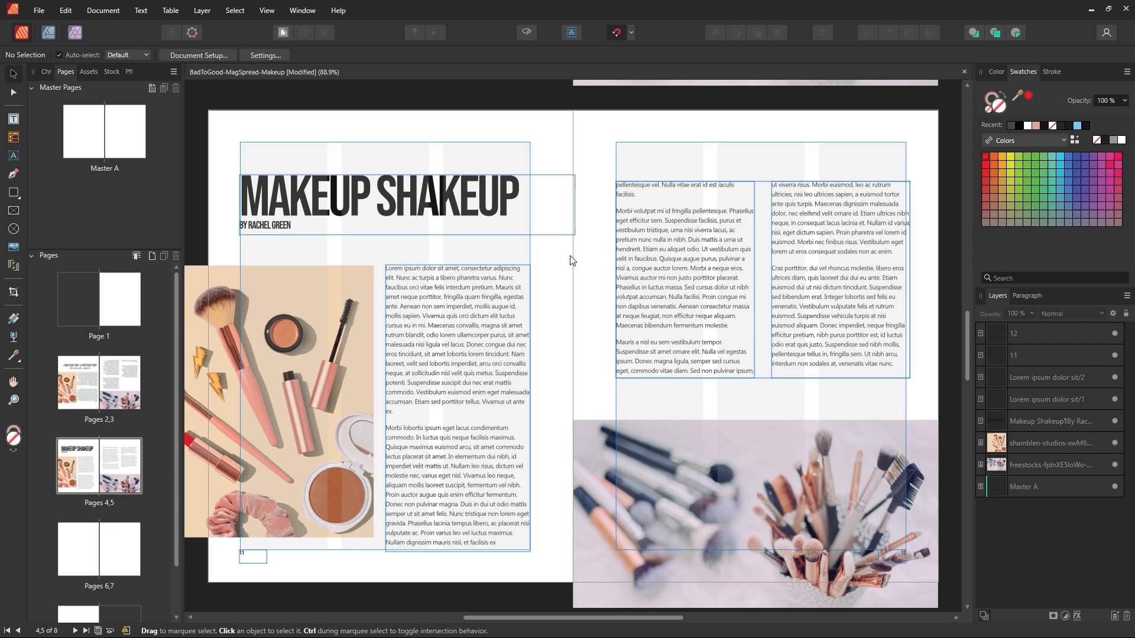
left_click(527, 33)
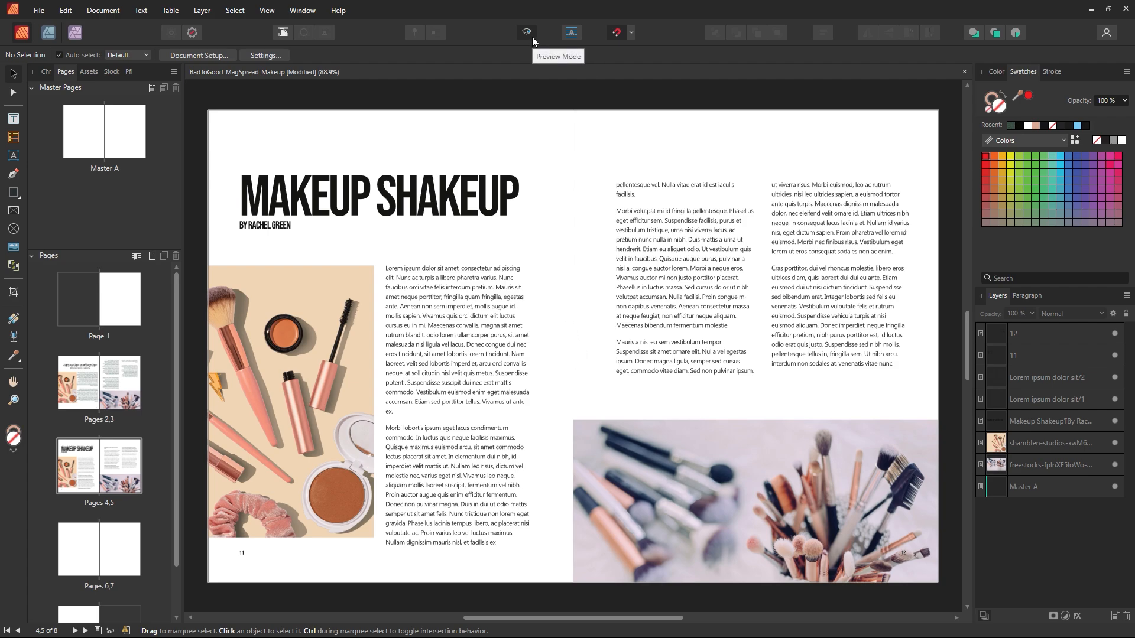
Step: Raise the brush photo's upper edge on page 5, keeping a clear gap beneath the body text
left_click(734, 441)
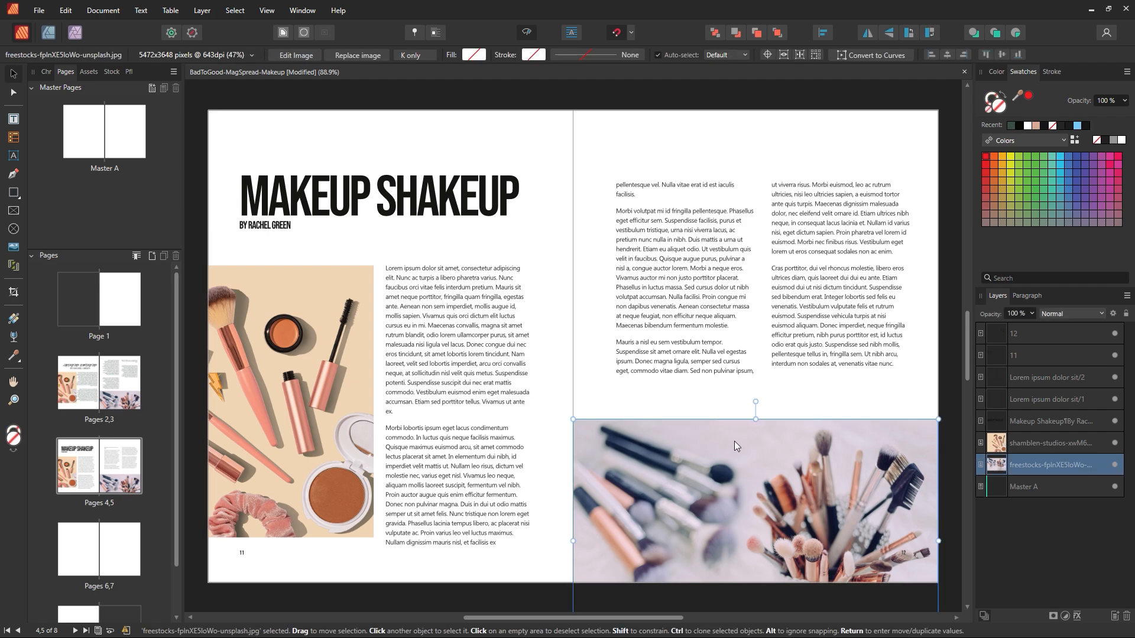
left_click_drag(753, 418, 754, 387)
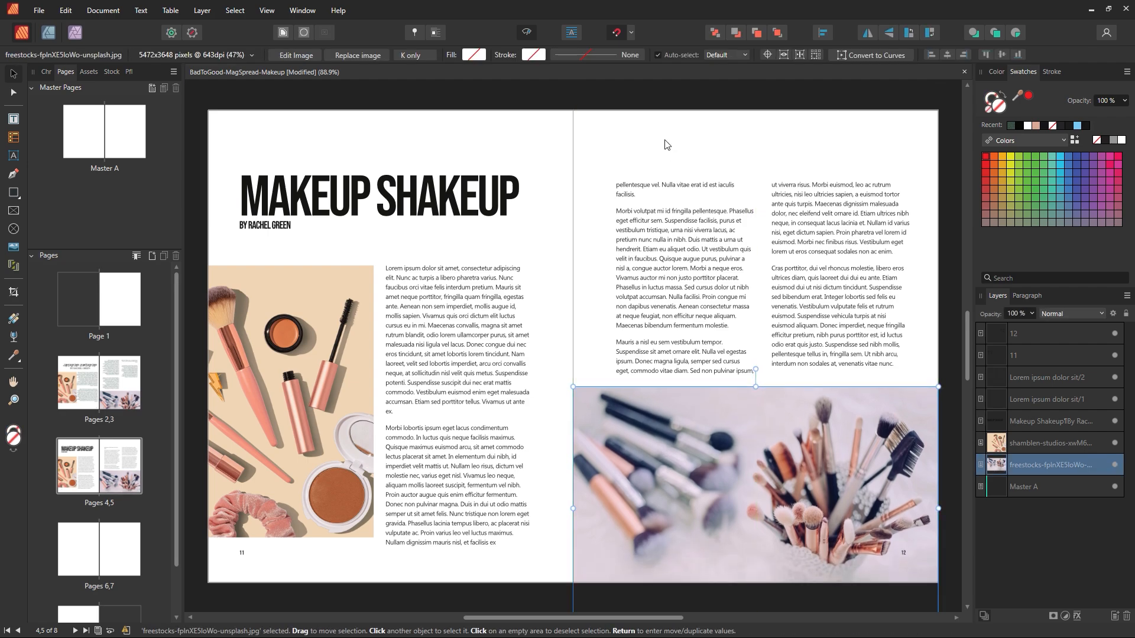
left_click(541, 399)
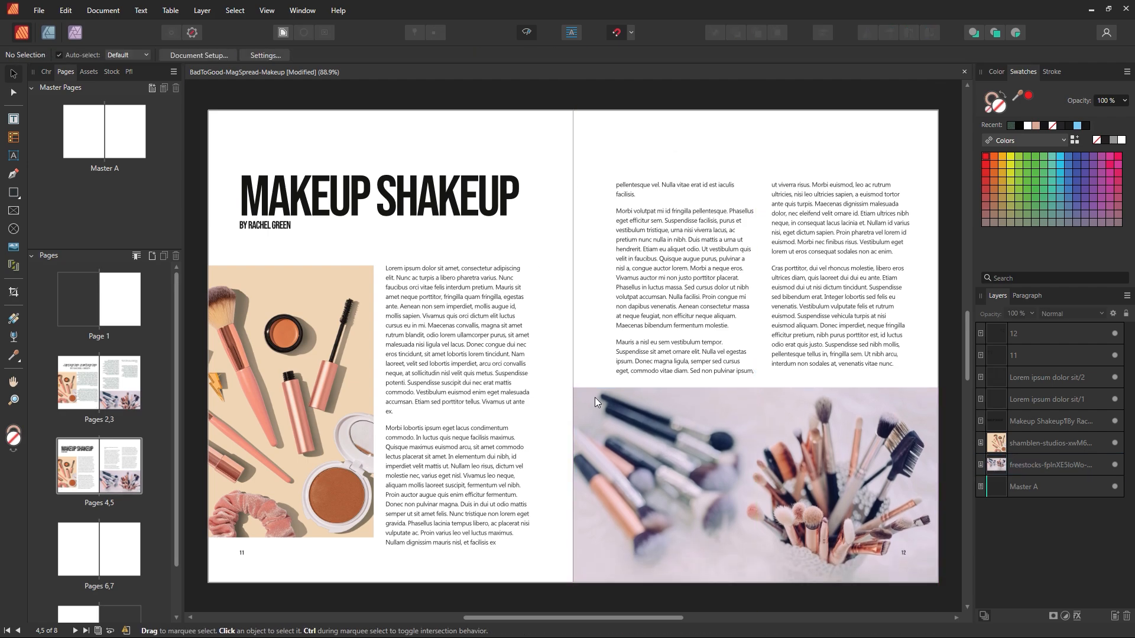
left_click(644, 405)
left_click_drag(756, 388, 756, 403)
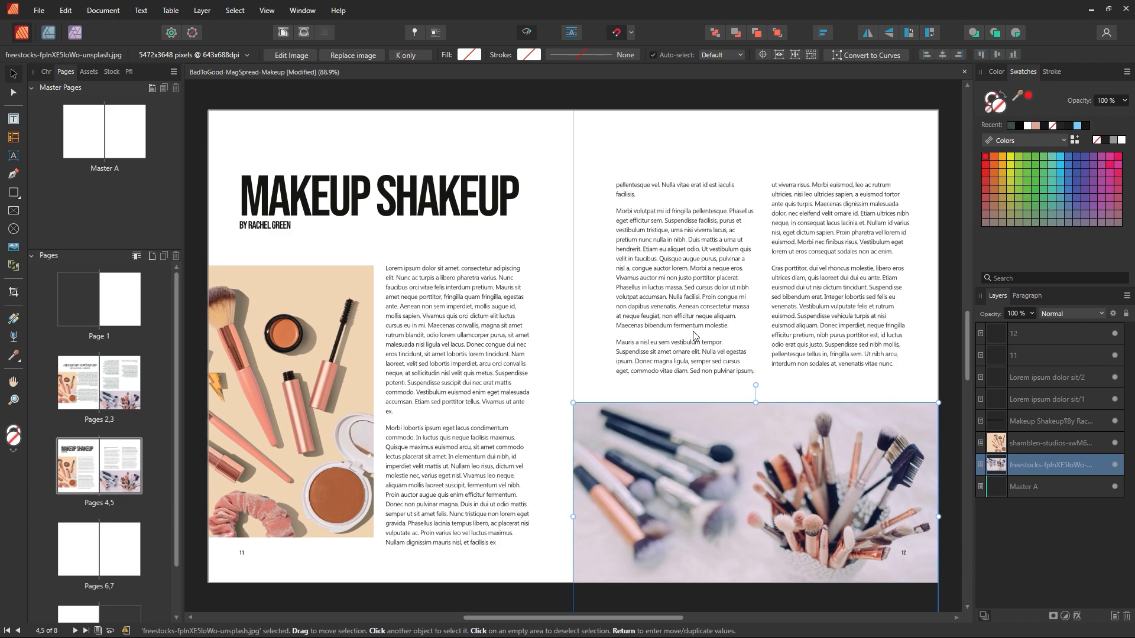
left_click(570, 145)
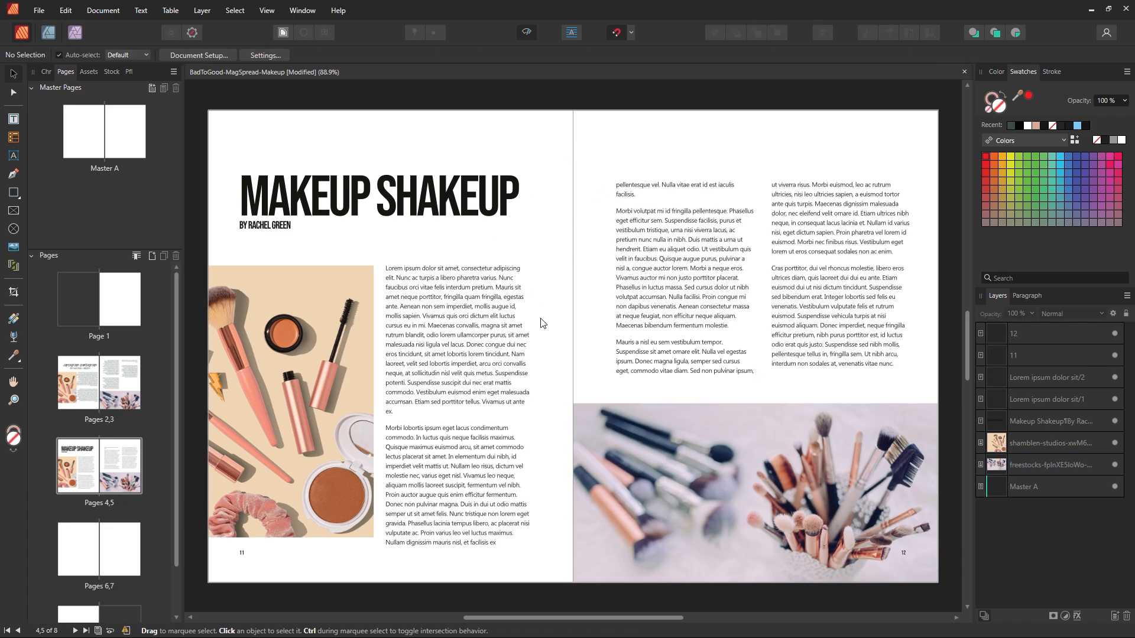
Step: Inspect page 5's body text frame and check the spread with and without guides
left_click(627, 297)
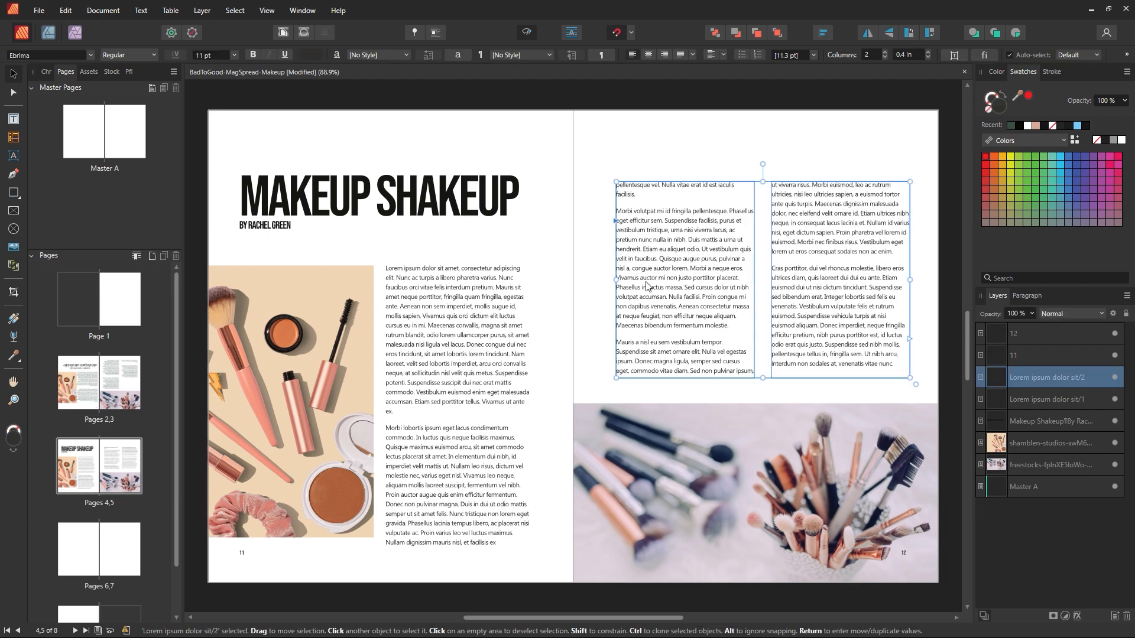
left_click(623, 144)
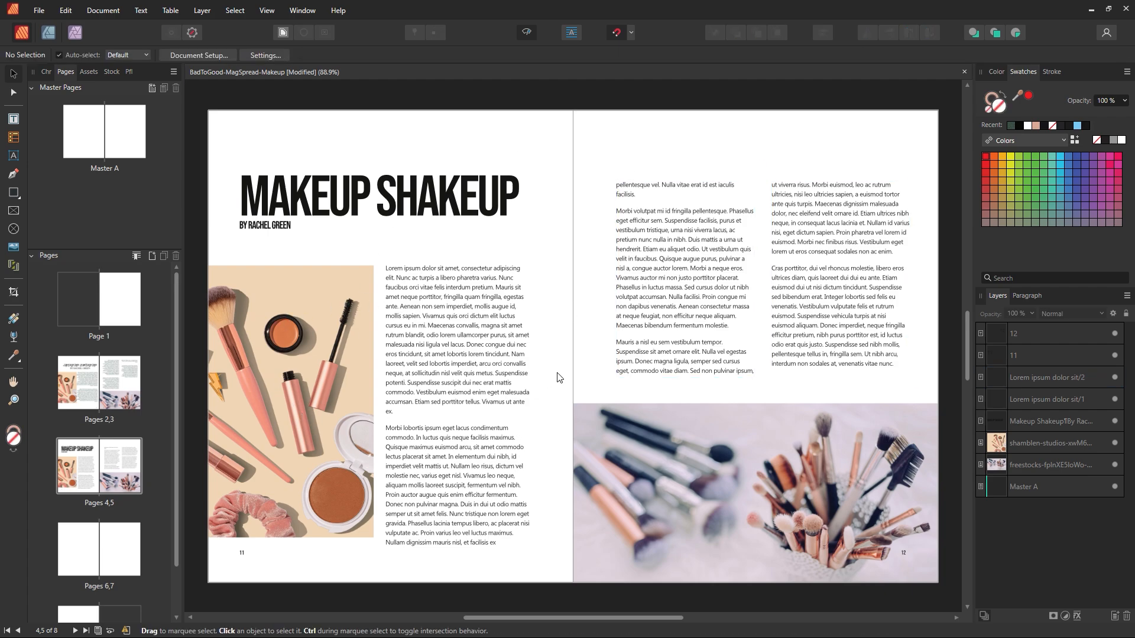
left_click(528, 34)
left_click(529, 35)
Step: Shorten page 4's body text frame from below so its last line ends level with the makeup photo's lower edge
left_click(478, 468)
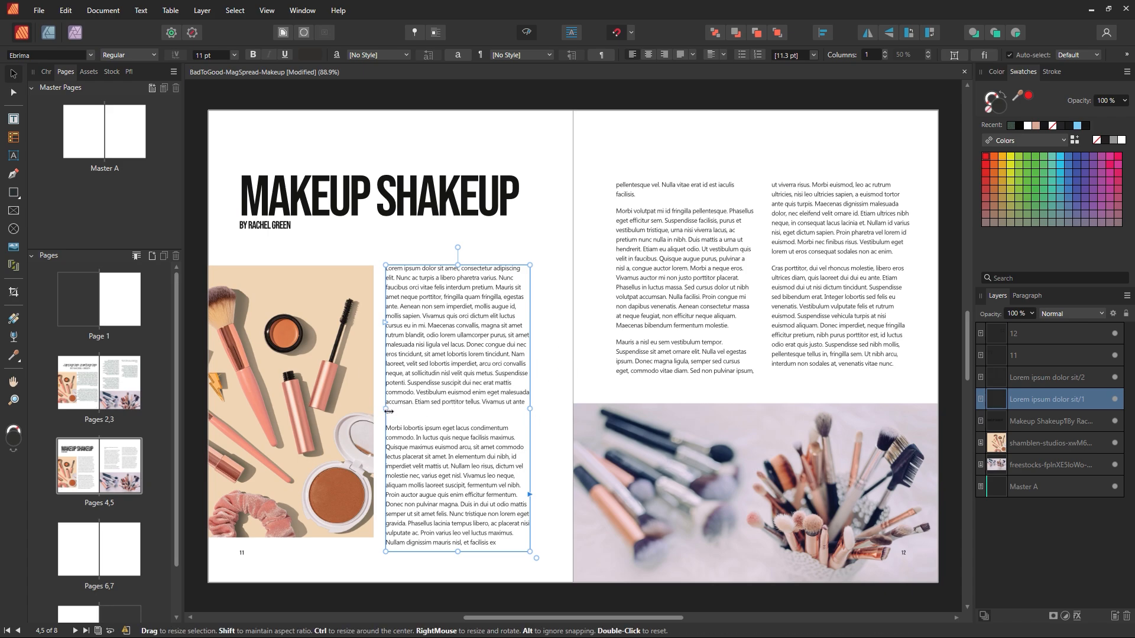
double_click(462, 403)
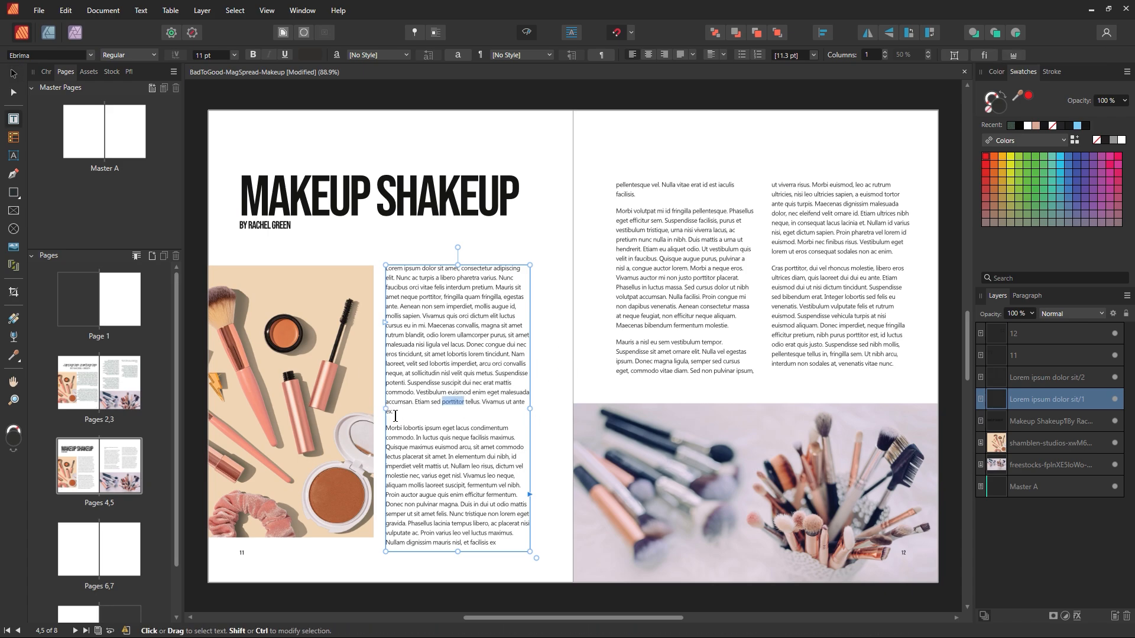
left_click(486, 403)
left_click_drag(457, 551, 457, 541)
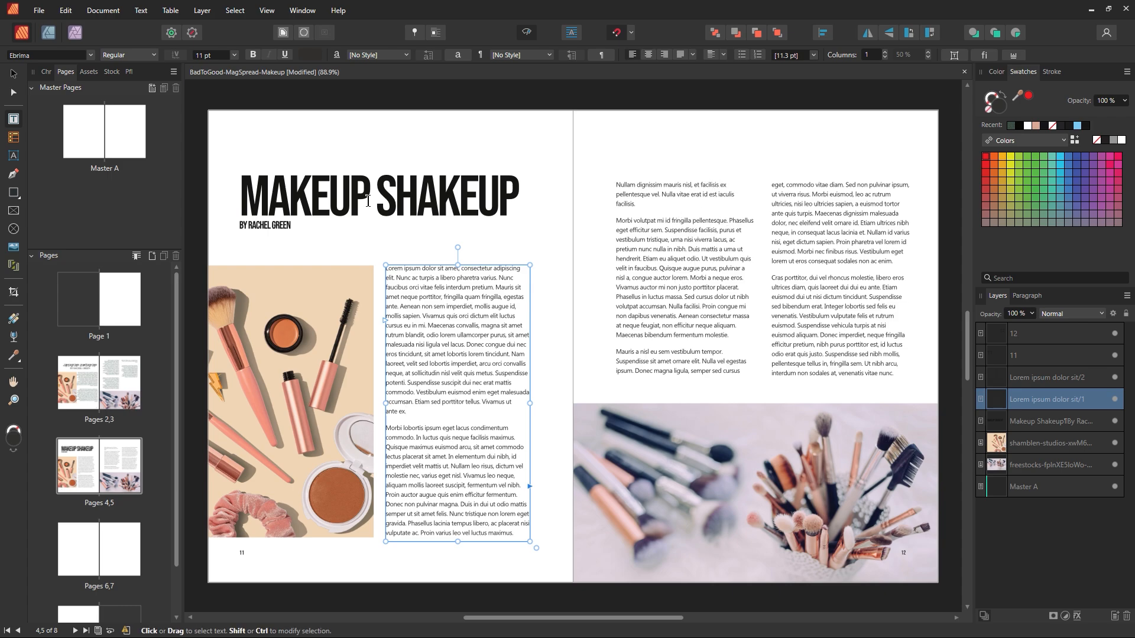
key("Escape")
key("Escape")
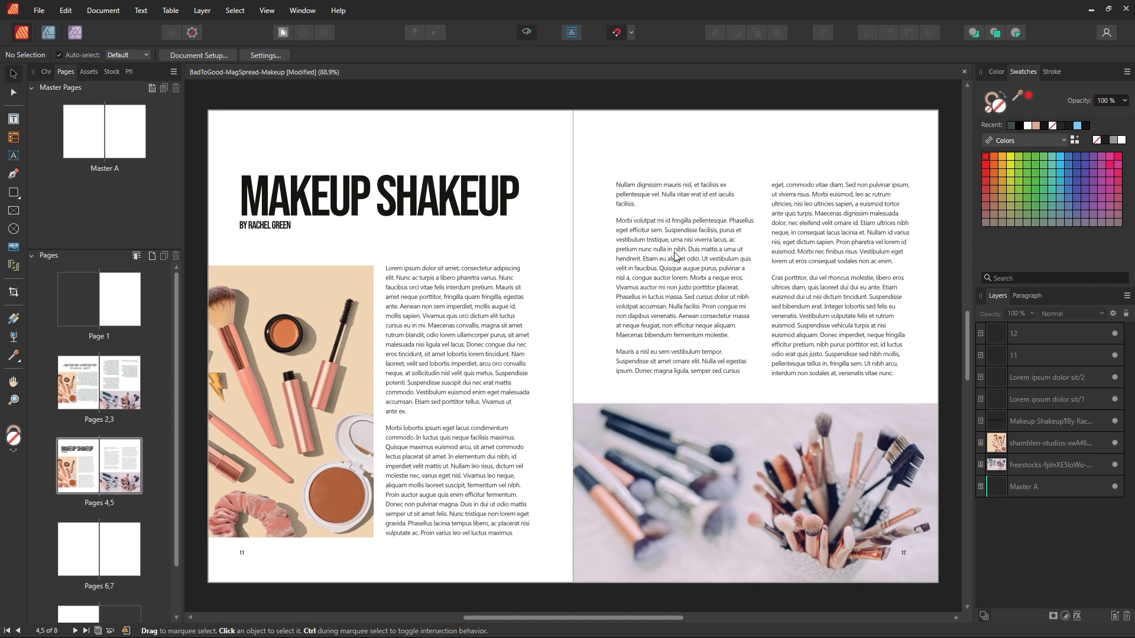
double_click(246, 225)
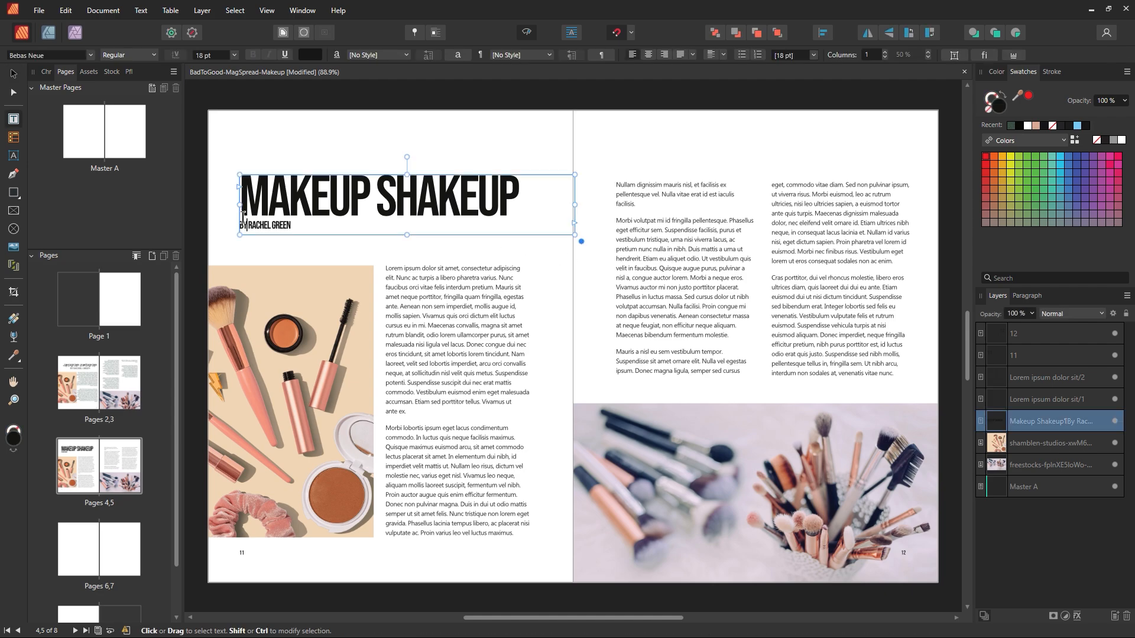
mouse_move(243, 205)
left_mouse_down()
mouse_move(257, 205)
mouse_move(246, 206)
left_mouse_up()
key("Escape")
key("Escape")
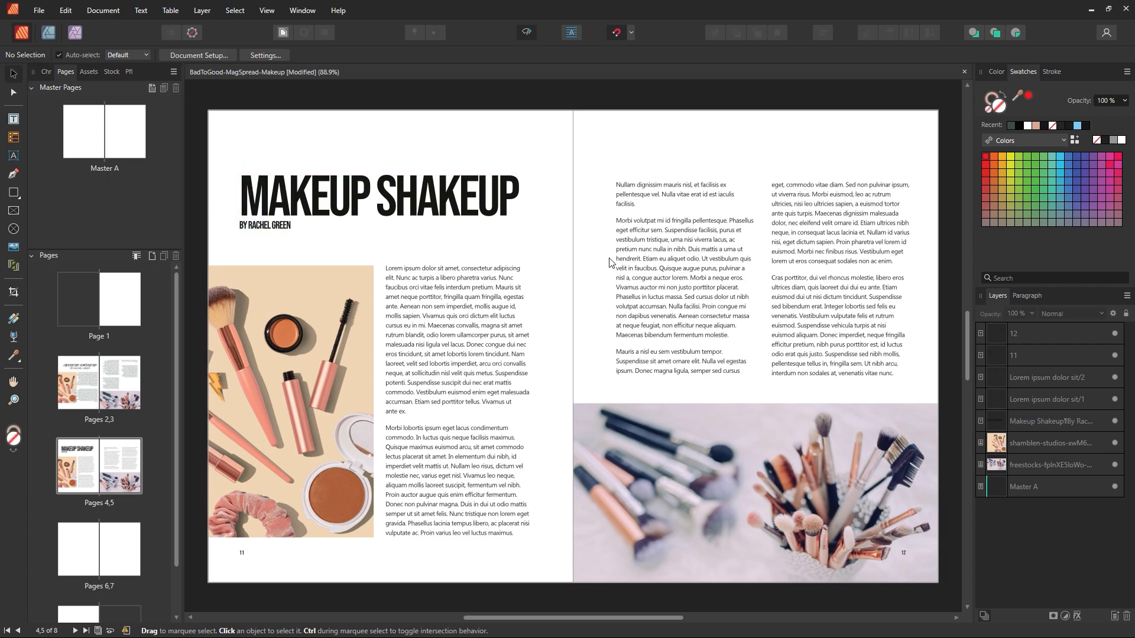
Step: Collapse the master pages list and copy all seven objects on the pages 4–5 spread
key("z")
left_click(655, 454, "alt")
left_click(656, 454, "alt")
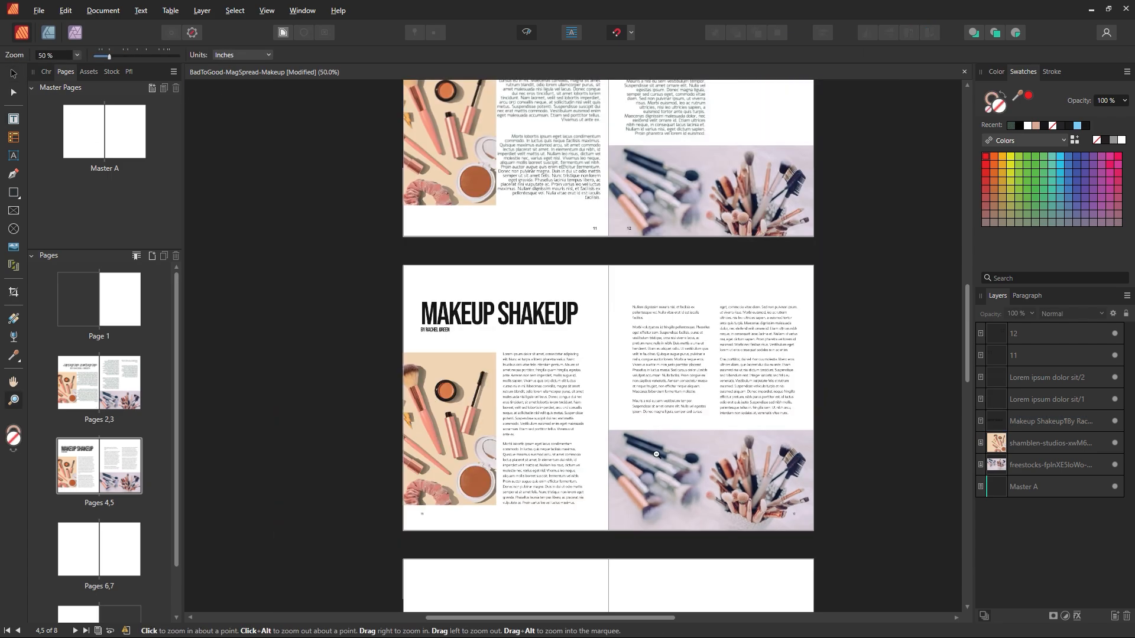
left_click(14, 75)
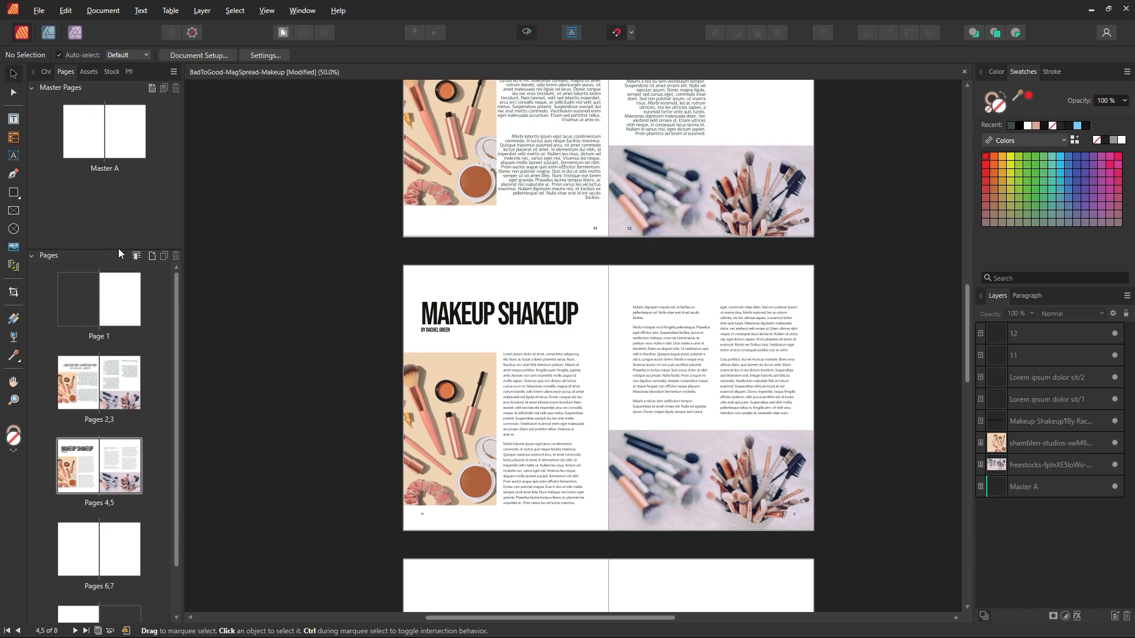
left_click(31, 87)
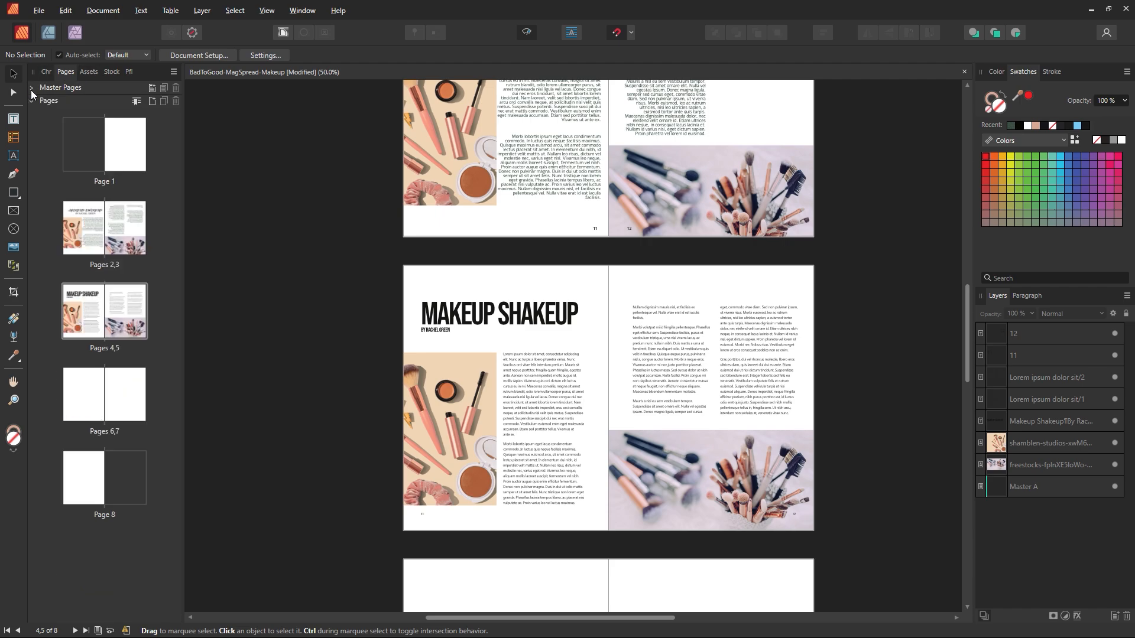
scroll(539, 362, "down", 1)
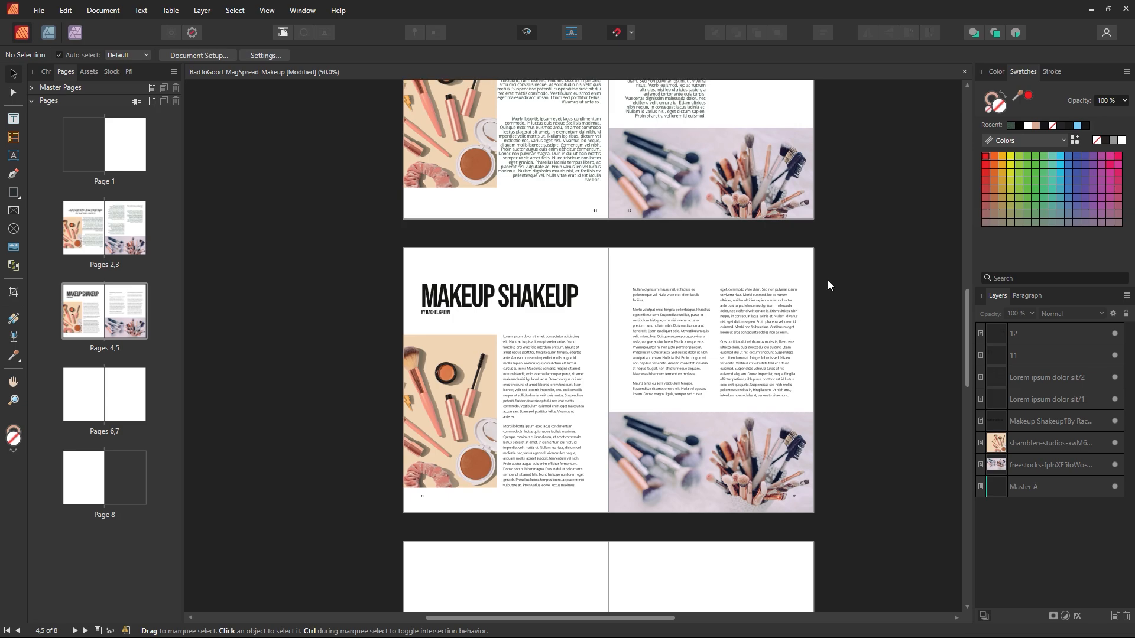
left_click_drag(842, 235, 208, 540)
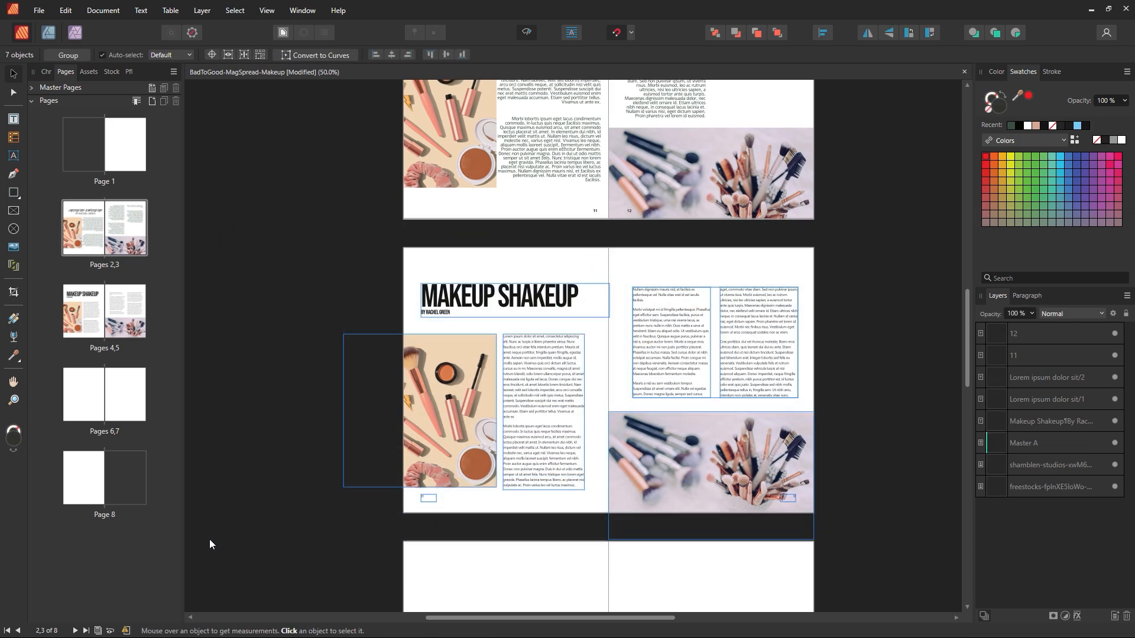
key("ctrl+c")
Step: Paste the copied layout onto the blank pages 6–7 spread and deselect it
left_click(106, 398)
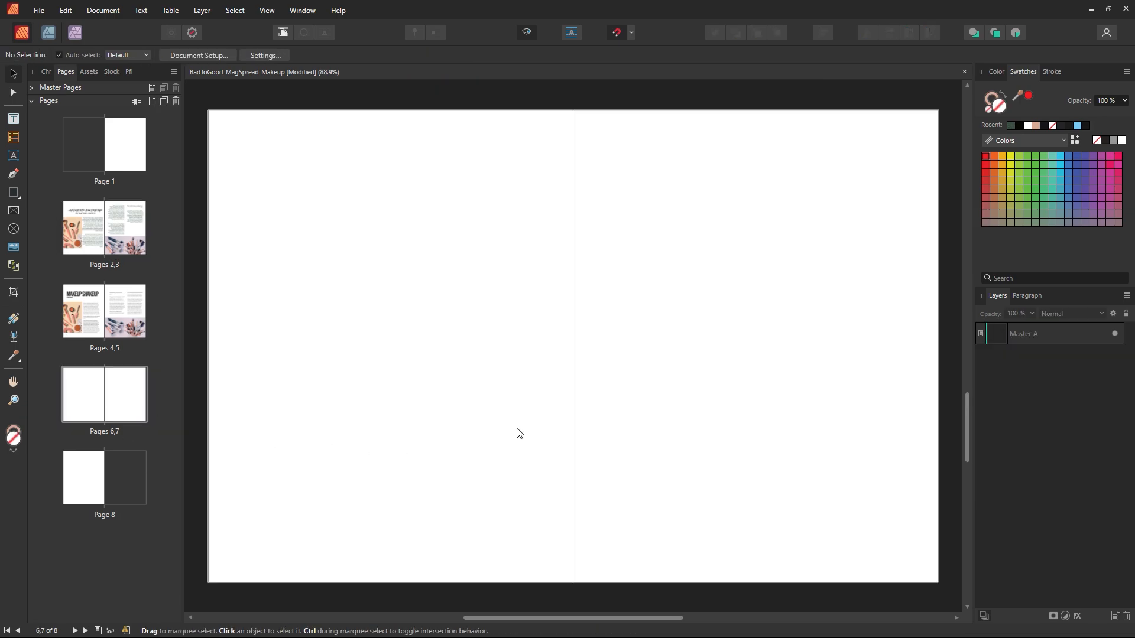
key("ctrl+v")
key("z")
left_click(646, 381, "alt")
left_click(646, 381, "alt")
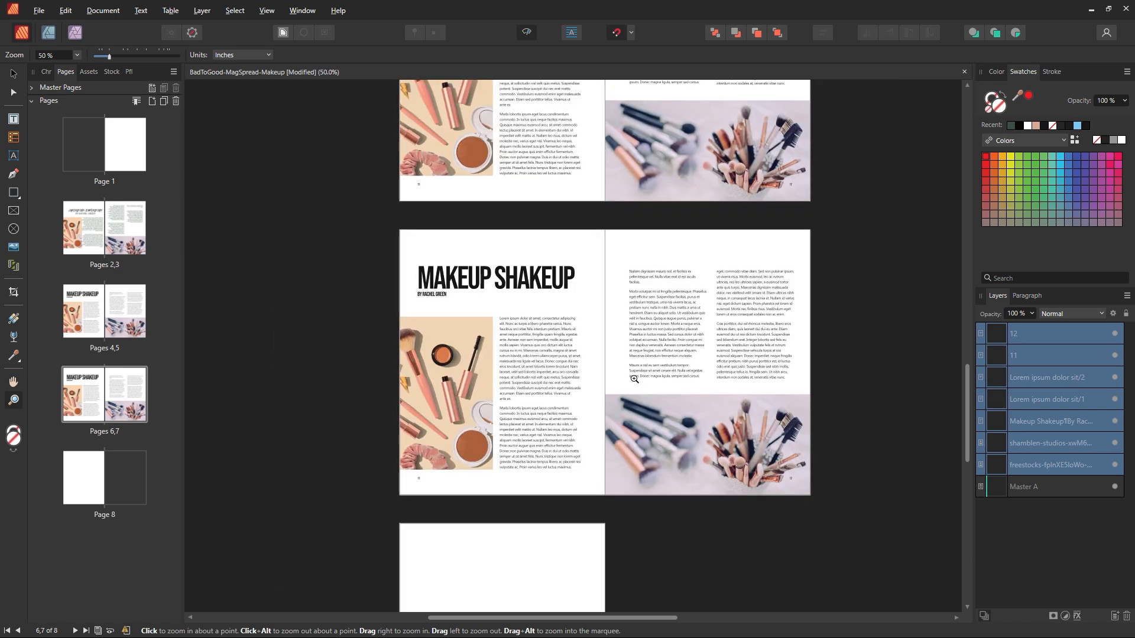
key("v")
left_click(894, 322)
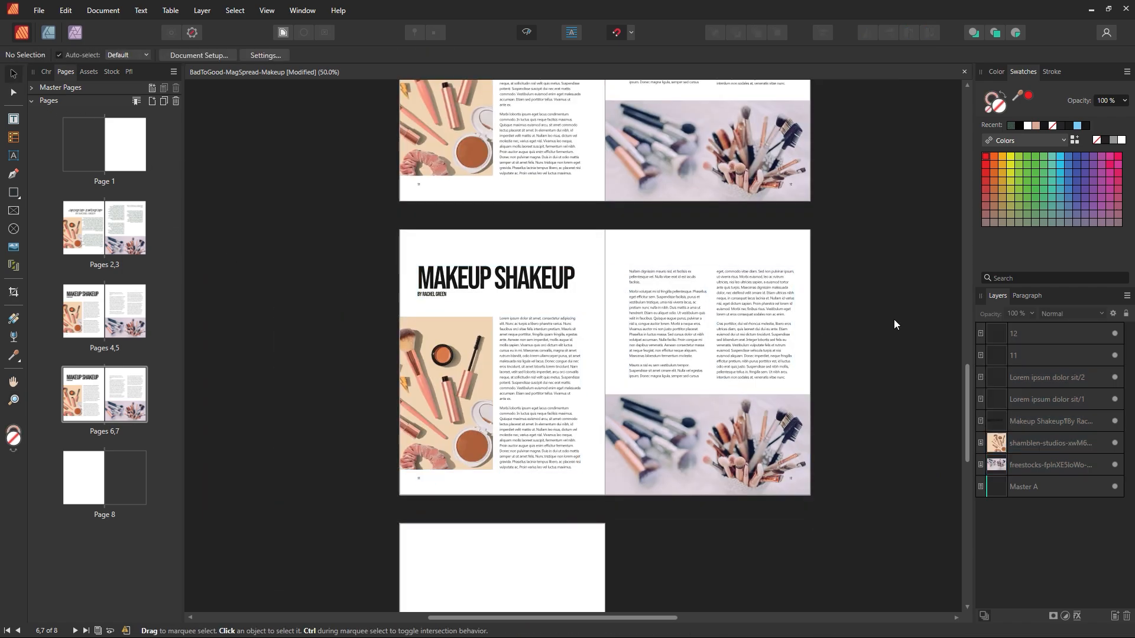
Step: Review the original spread against the redesigned ones, and inspect the headline's text frame on page 6
scroll(770, 240, "up", 10)
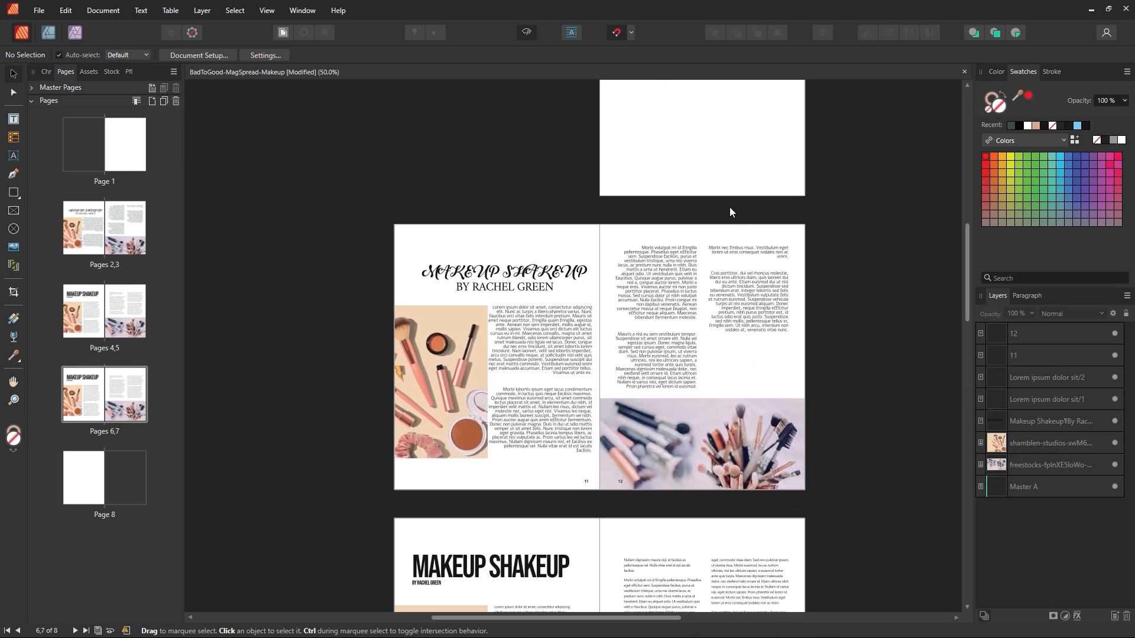
left_click_drag(709, 507, 670, 215)
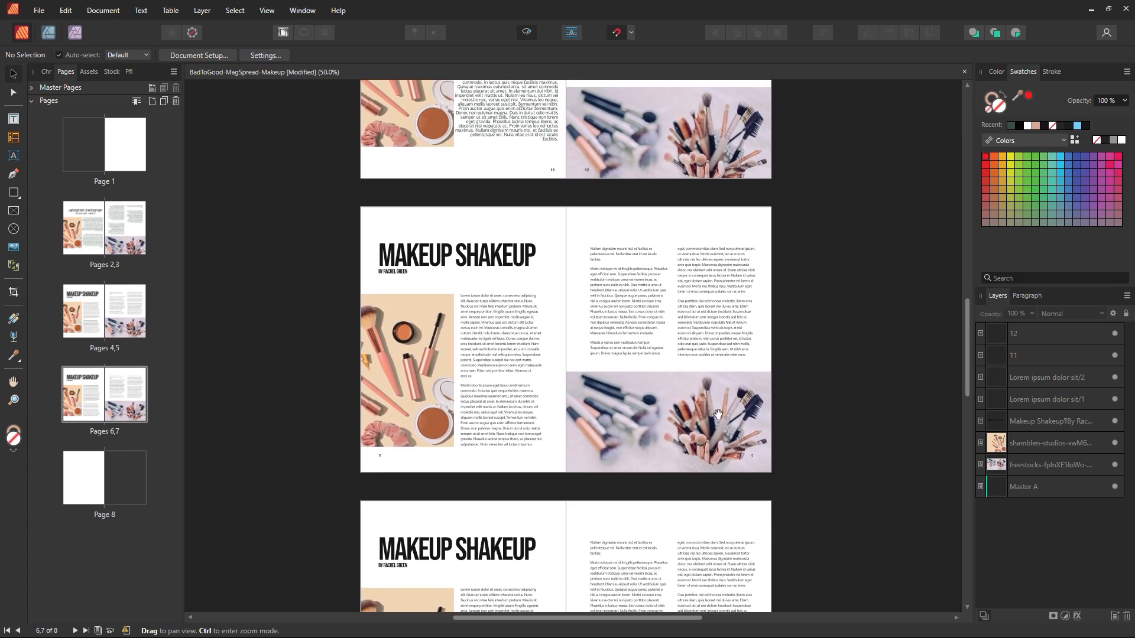
left_click_drag(776, 477, 786, 225)
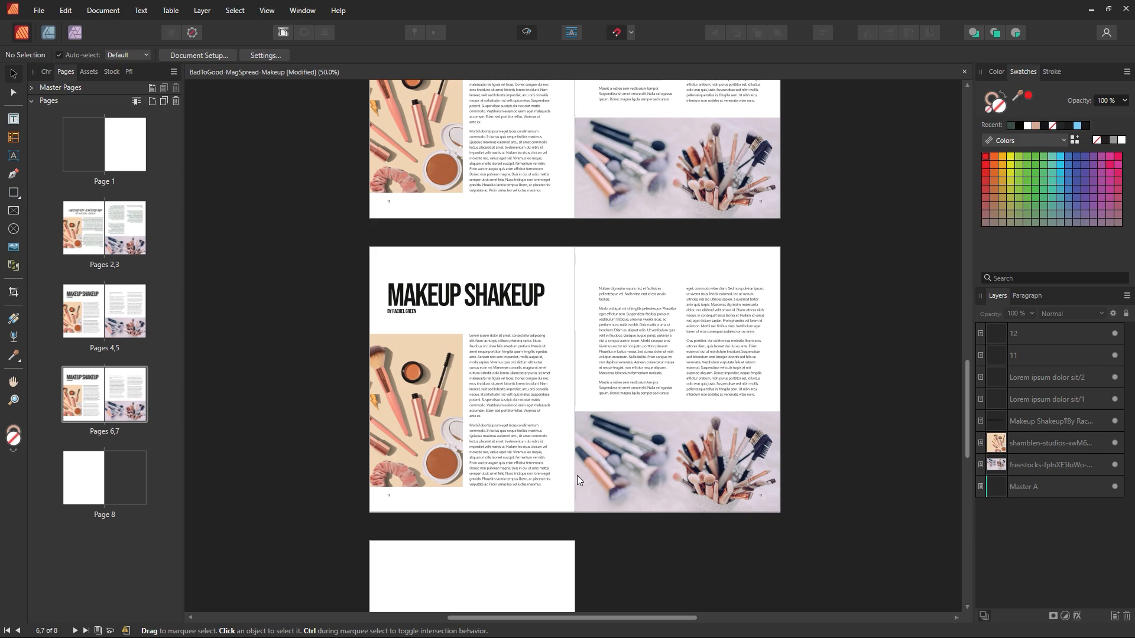
key("z")
left_click(600, 387)
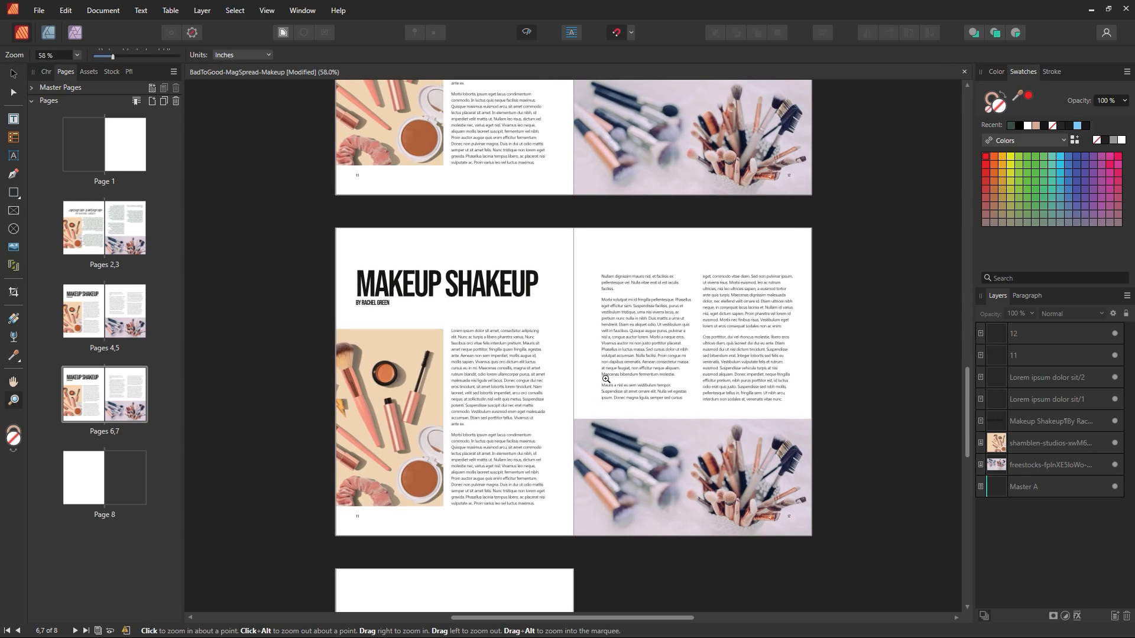
left_click(13, 73)
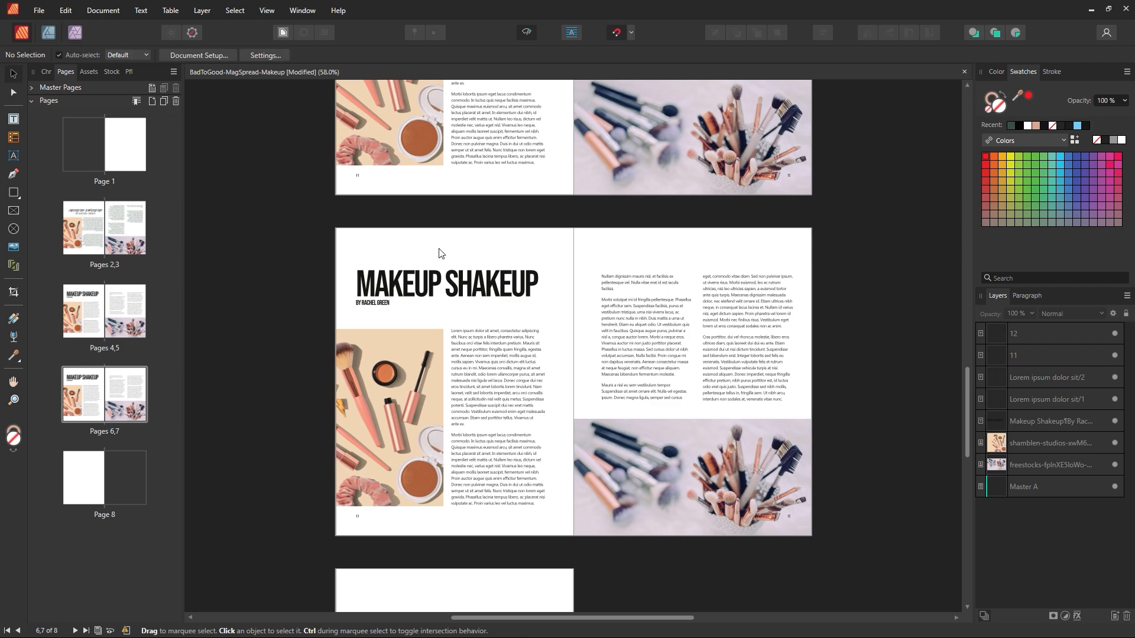
left_click(482, 290)
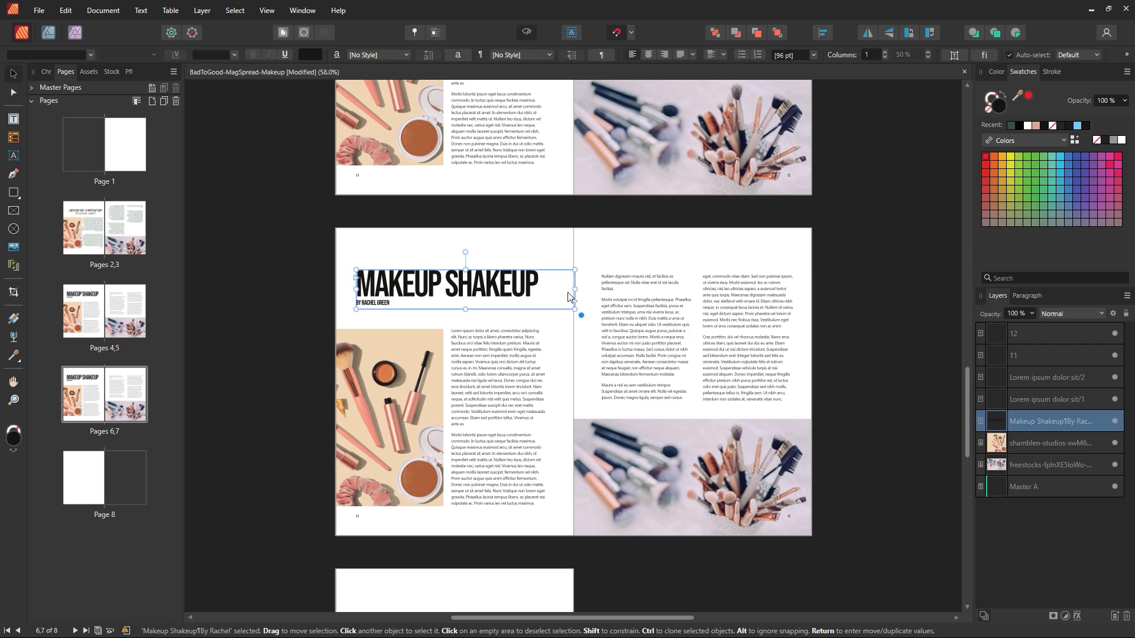
left_click(558, 258)
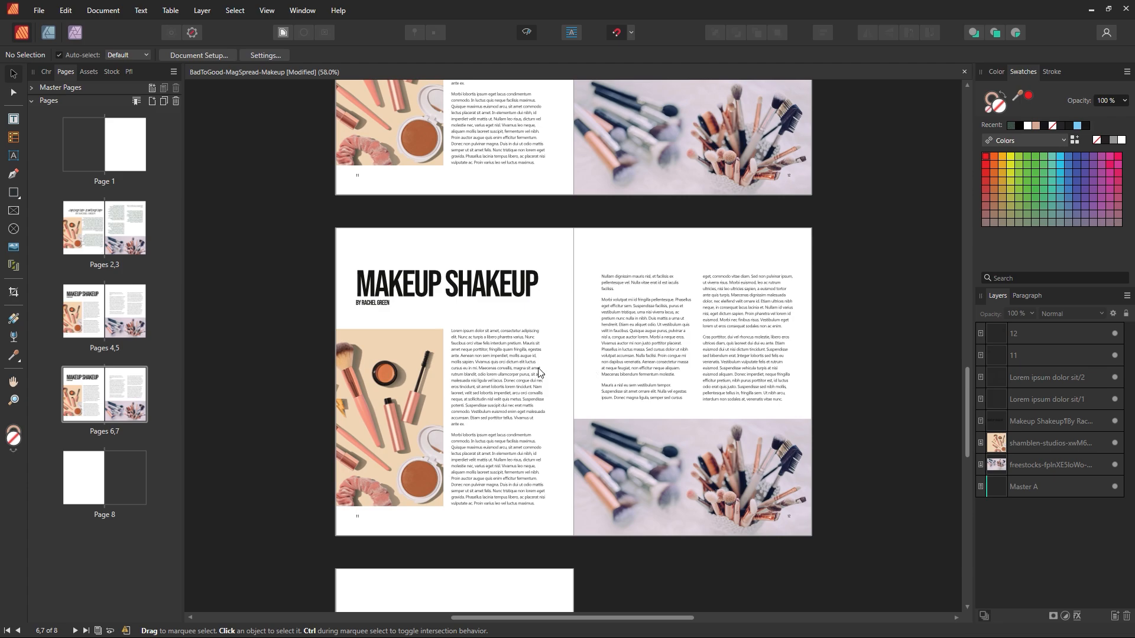
Step: Move page 6's makeup photo into the page's lower inner corner and its body text frame onto page 7
left_click(419, 365)
left_click_drag(369, 427, 452, 445)
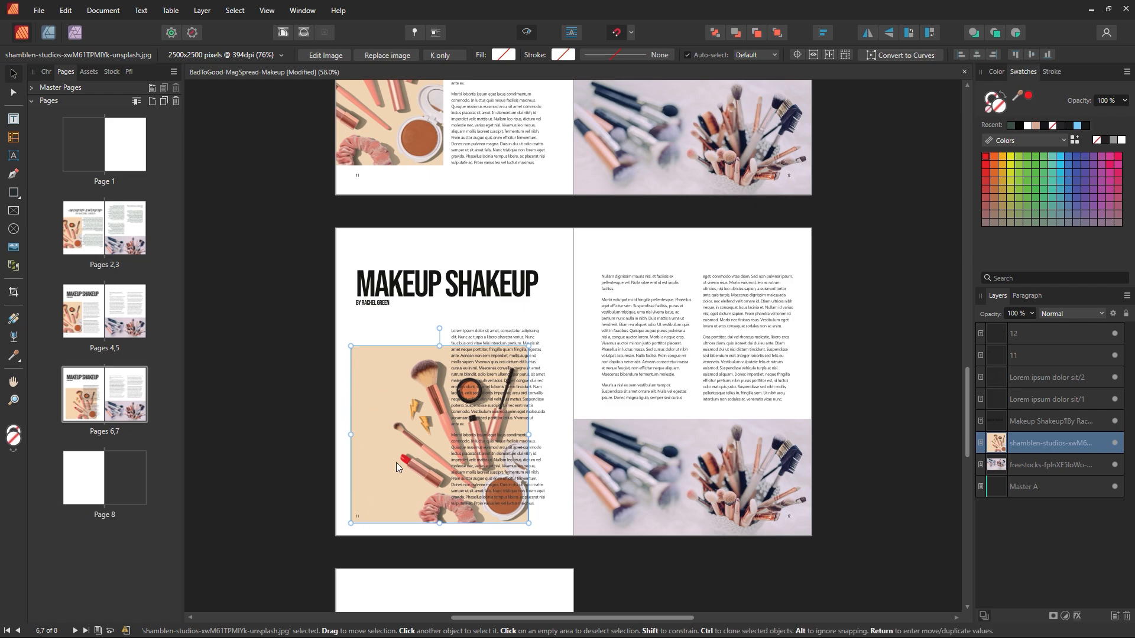
left_click_drag(371, 451, 415, 463)
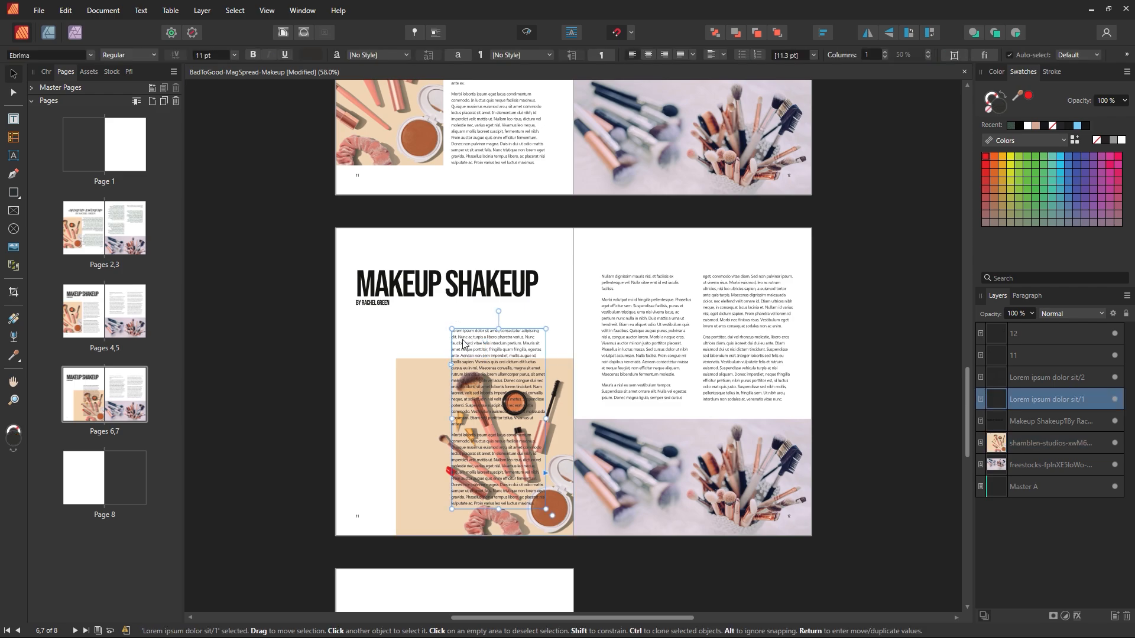
left_click_drag(464, 343, 599, 277)
Step: Enlarge the makeup photo to full page height and shift it to page 6's outer edge so it extends onto page 7
left_click(399, 362)
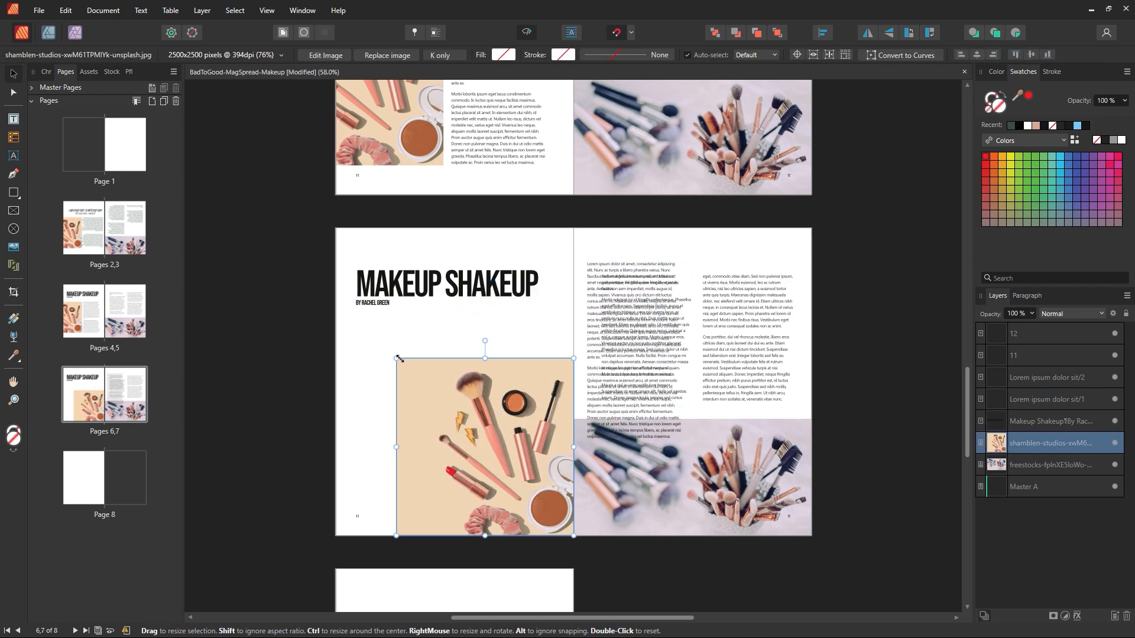
left_click_drag(399, 359, 263, 239)
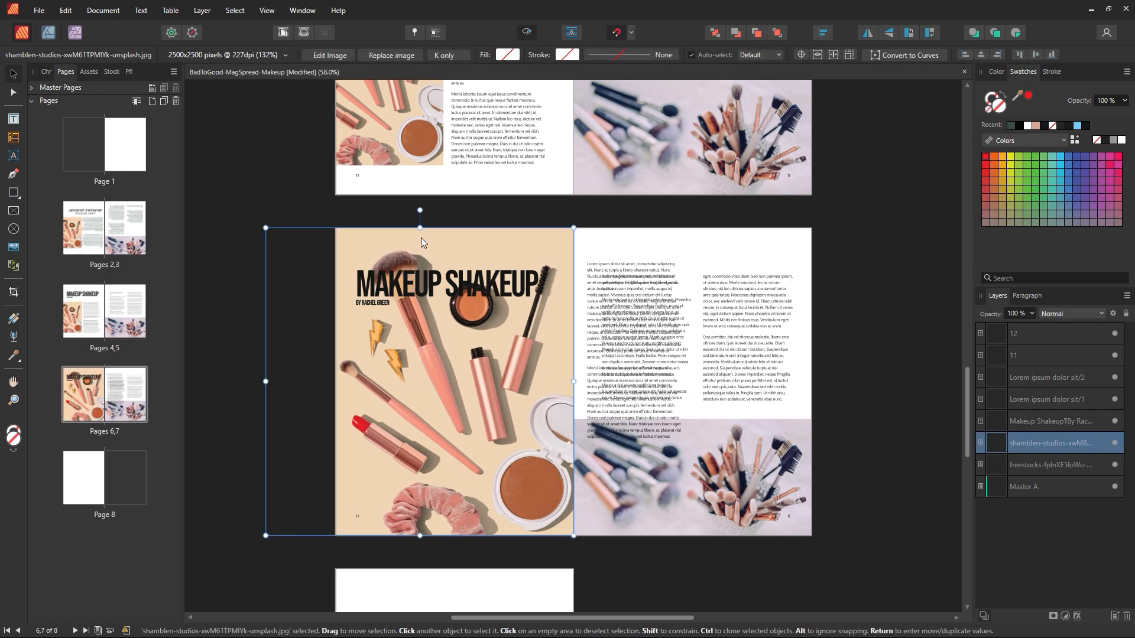
left_click_drag(408, 383, 476, 383)
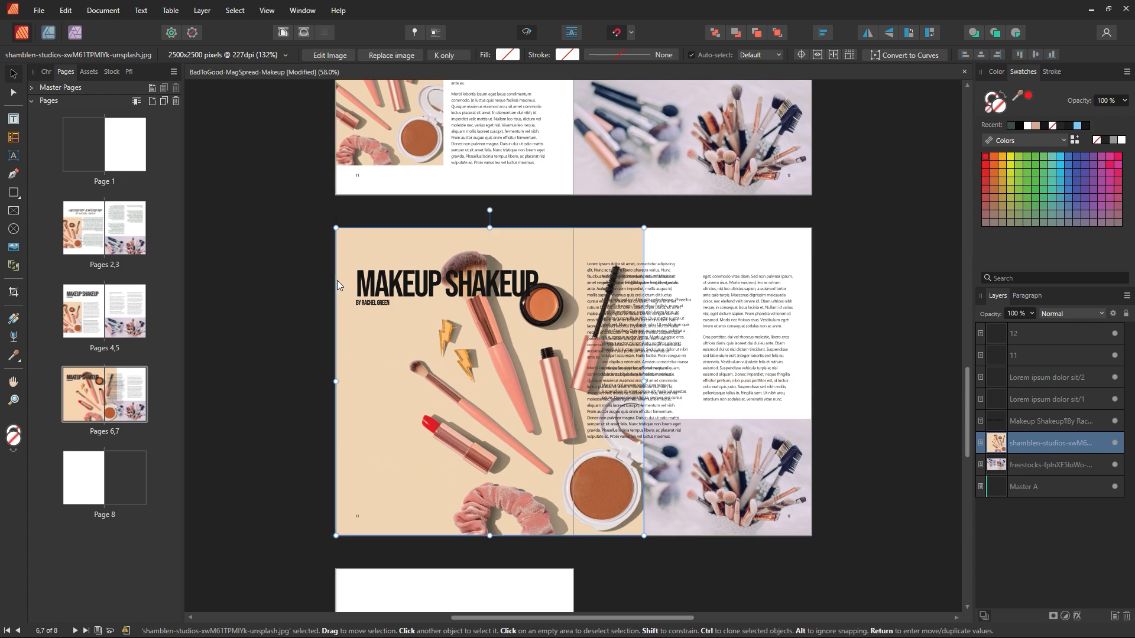
key("z")
left_click_drag(347, 367, 533, 442)
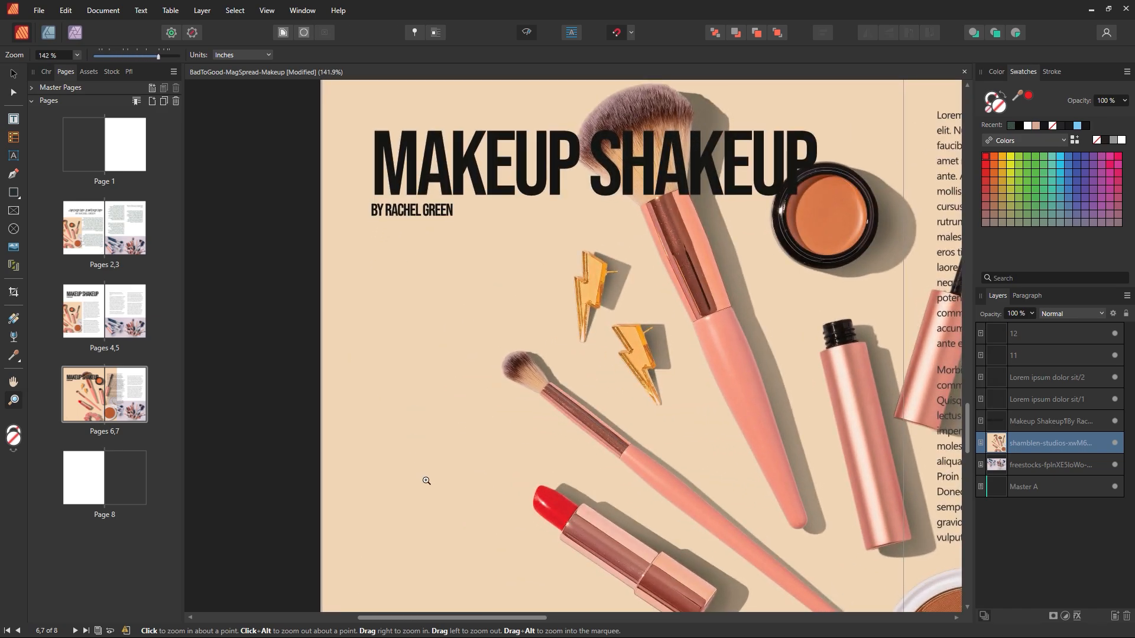
key("ctrl+0")
left_click_drag(503, 386, 215, 266)
left_click(13, 73)
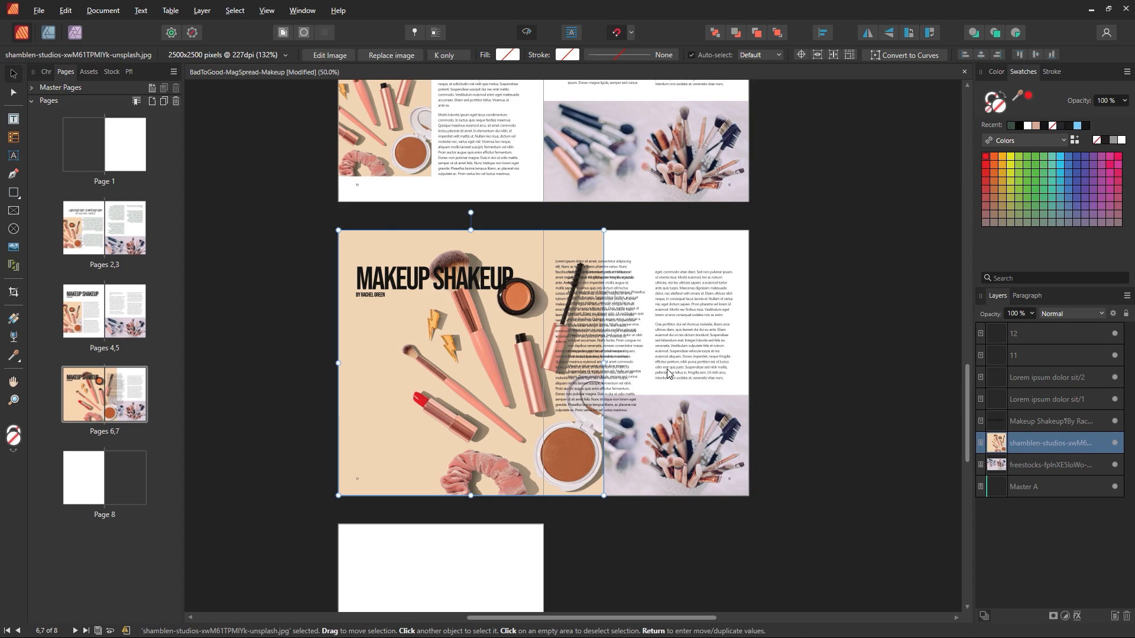
Step: Clear page 7 by moving both body text frames and the brush photo out past the page's outer edge
left_click(626, 352)
left_click_drag(642, 383, 793, 367)
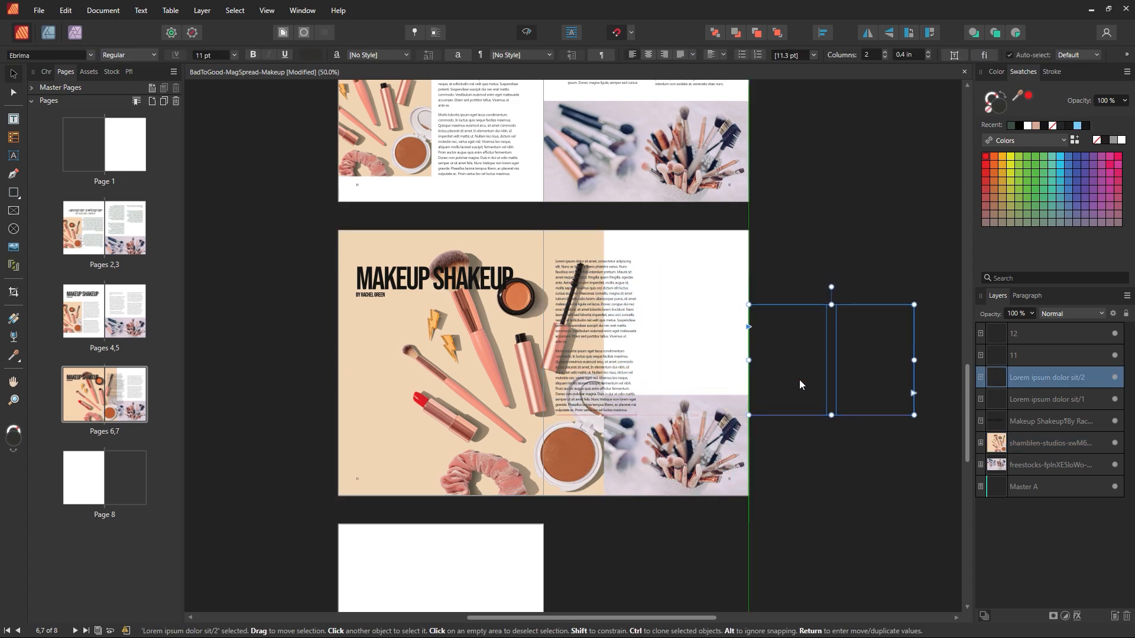
left_click_drag(617, 316, 799, 273)
left_click(651, 445)
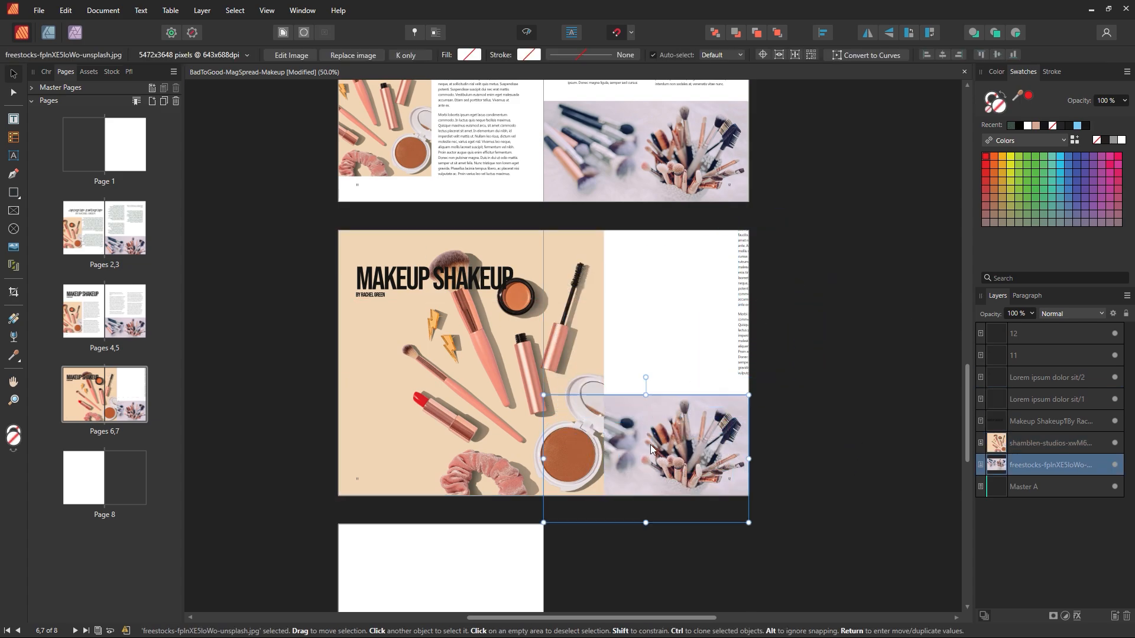
left_click_drag(651, 445, 745, 480)
Step: Shift the makeup photo across to page 7's outer edge, leaving the headline mostly on white
left_click(595, 388)
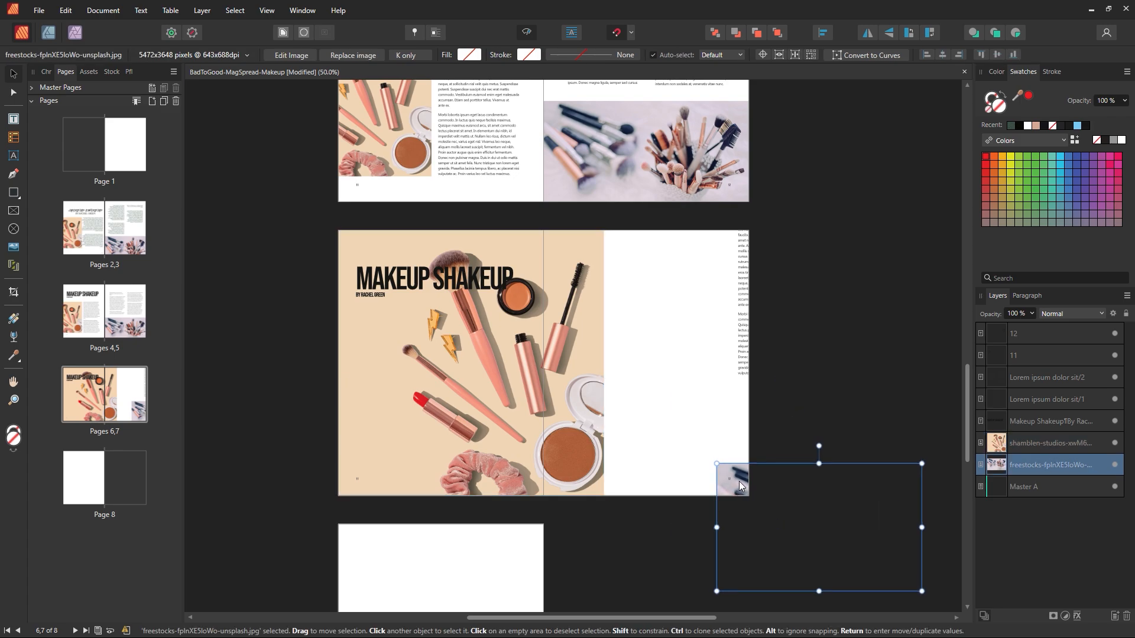
left_click_drag(563, 377, 710, 378)
left_click(451, 378)
key("z")
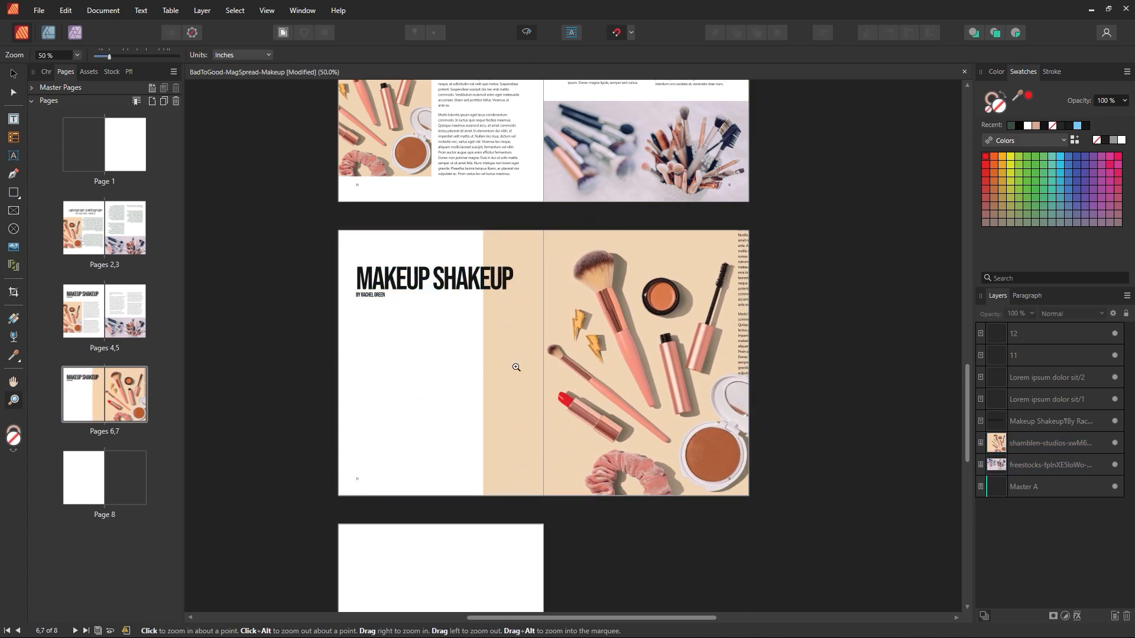
left_click_drag(518, 366, 536, 374)
left_click_drag(476, 312, 511, 334)
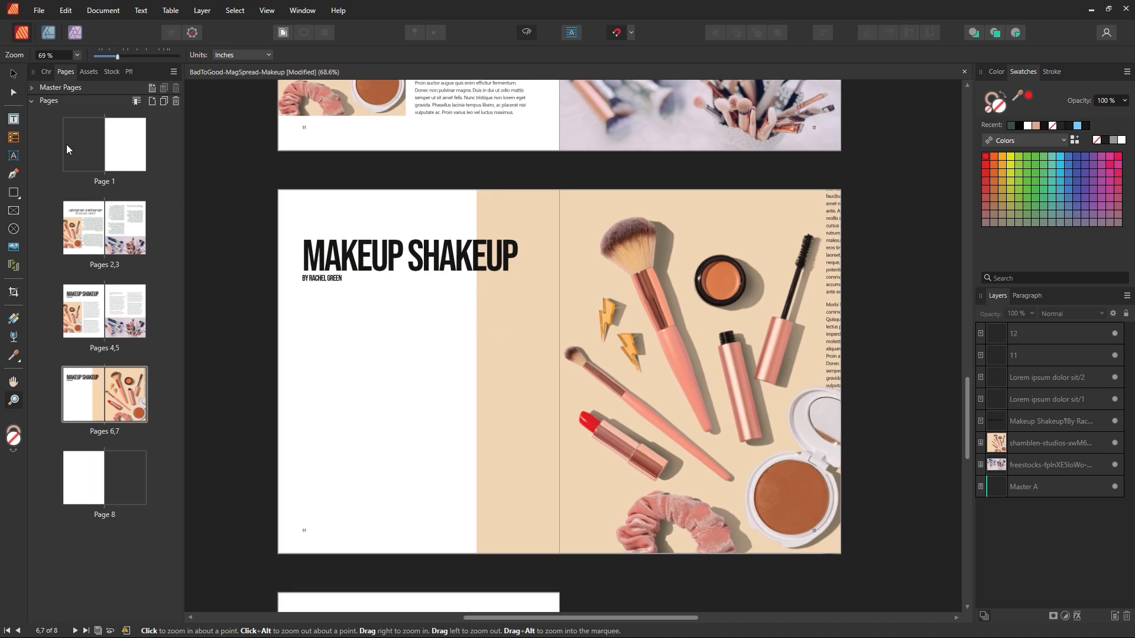
key("v")
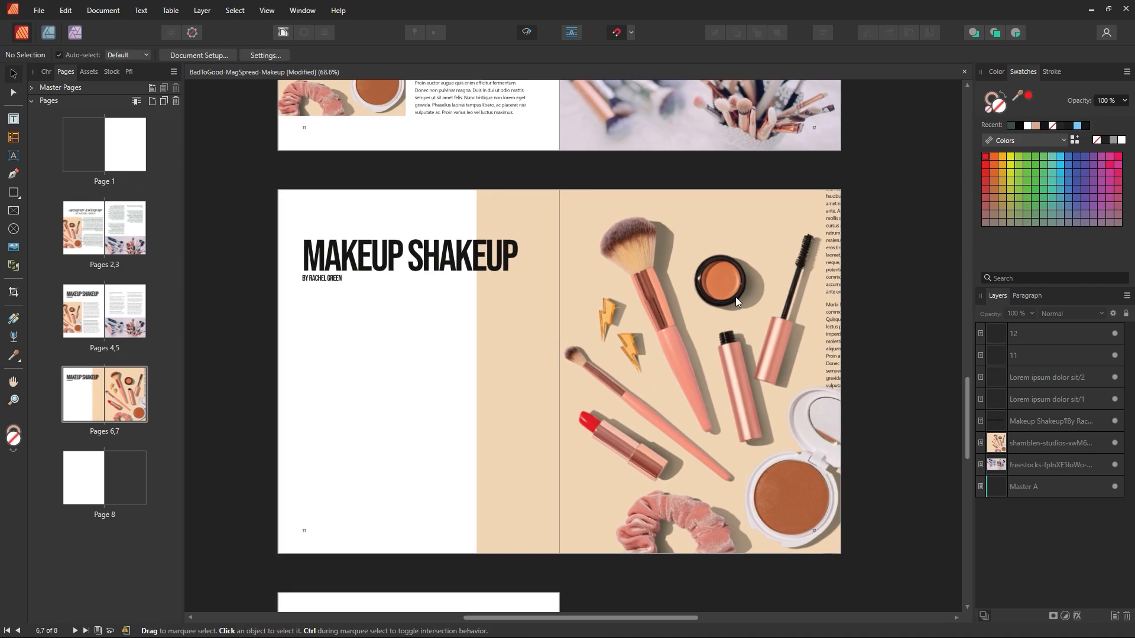
Step: Try the single-column body text frame over page 6's inner edge, and undo the move
left_click_drag(831, 316, 486, 392)
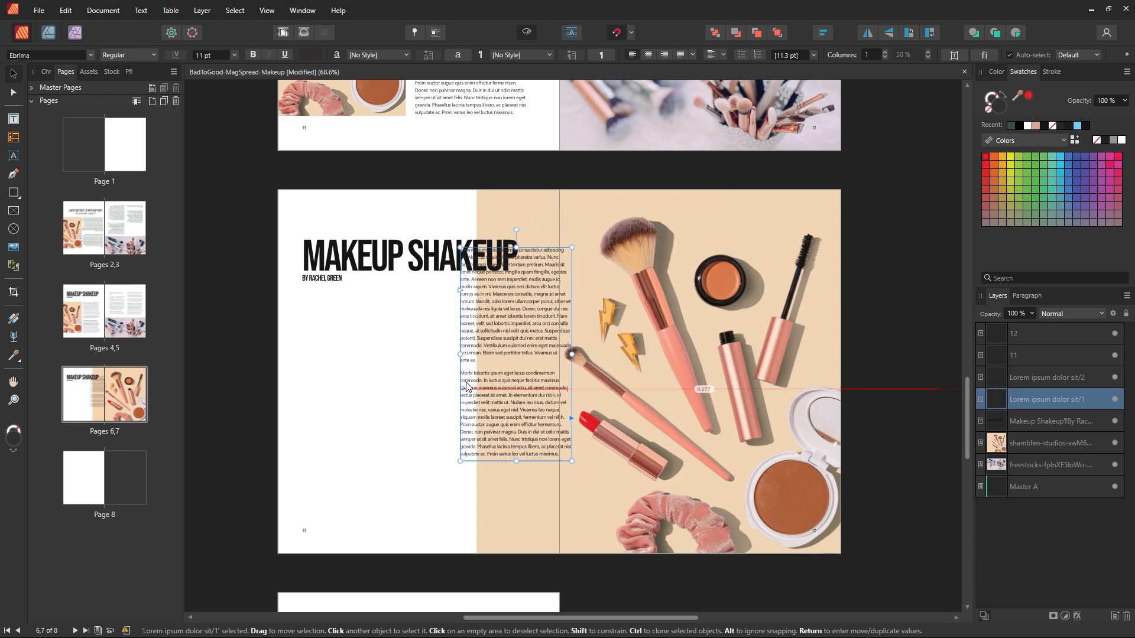
key("ctrl+z")
left_click(410, 396)
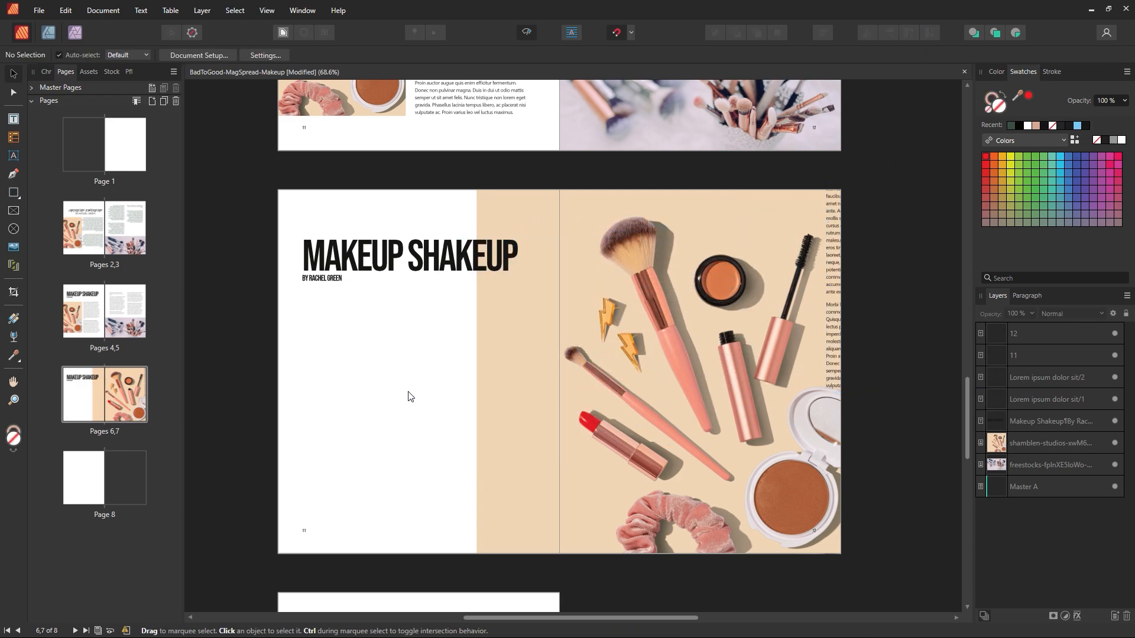
Step: Scale the makeup photo down into page 7's lower outer corner and draw a rectangle from page 6's lower outer corner to its edge
left_click(556, 355)
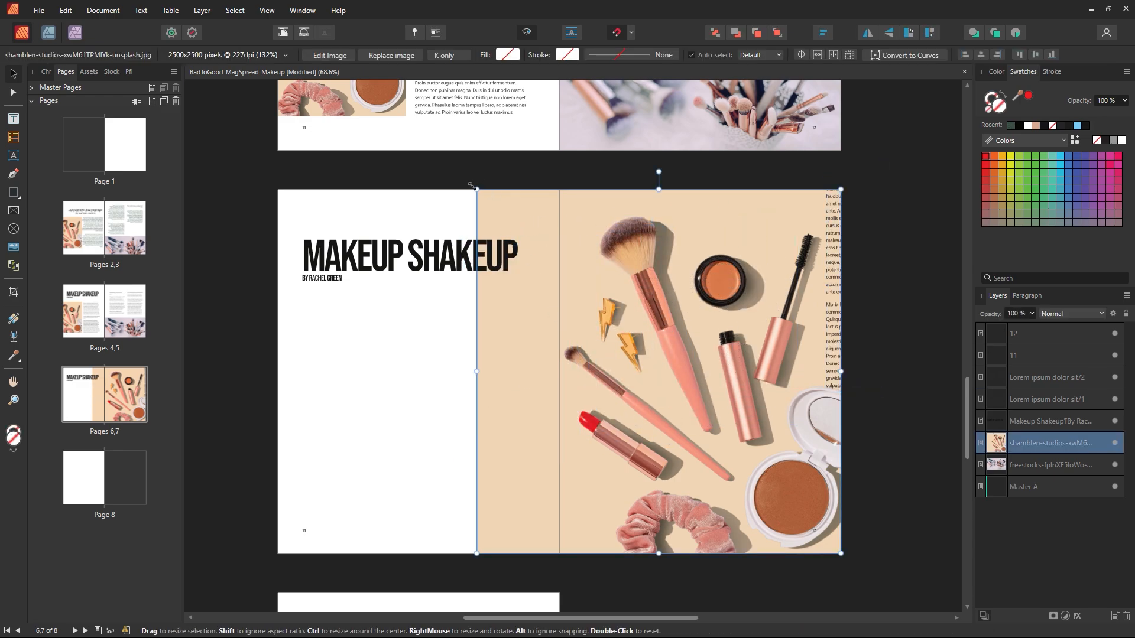
left_click_drag(477, 189, 626, 362)
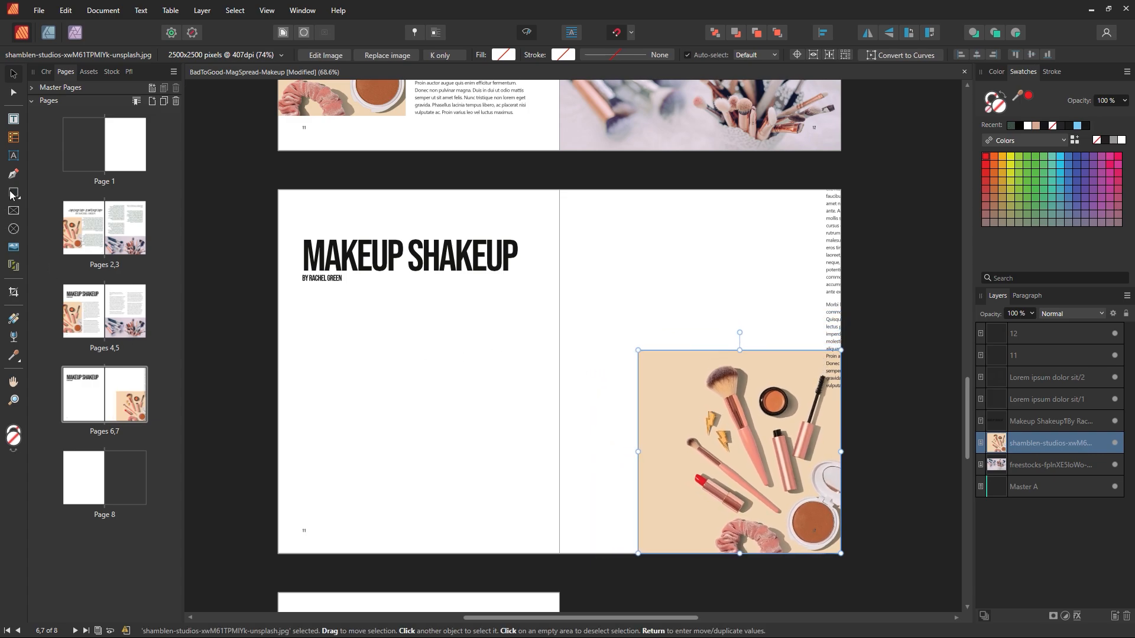
left_click(11, 195)
left_click_drag(278, 552, 644, 350)
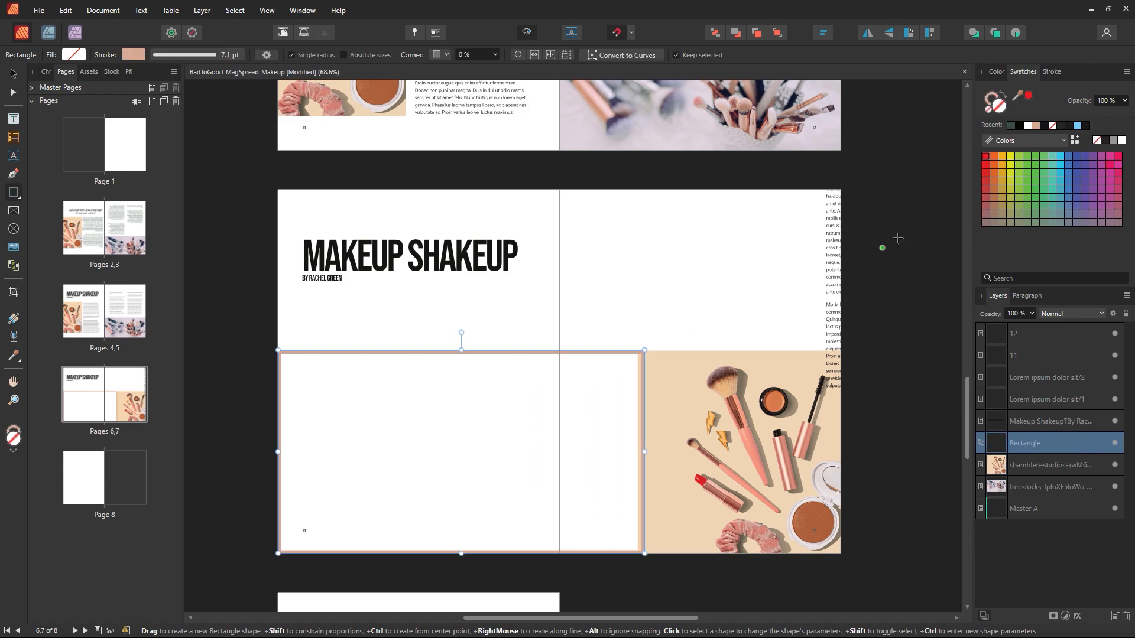
Step: Give the rectangle a fill instead of an outline, using the beige sampled from the makeup photo's background
left_click(1004, 97)
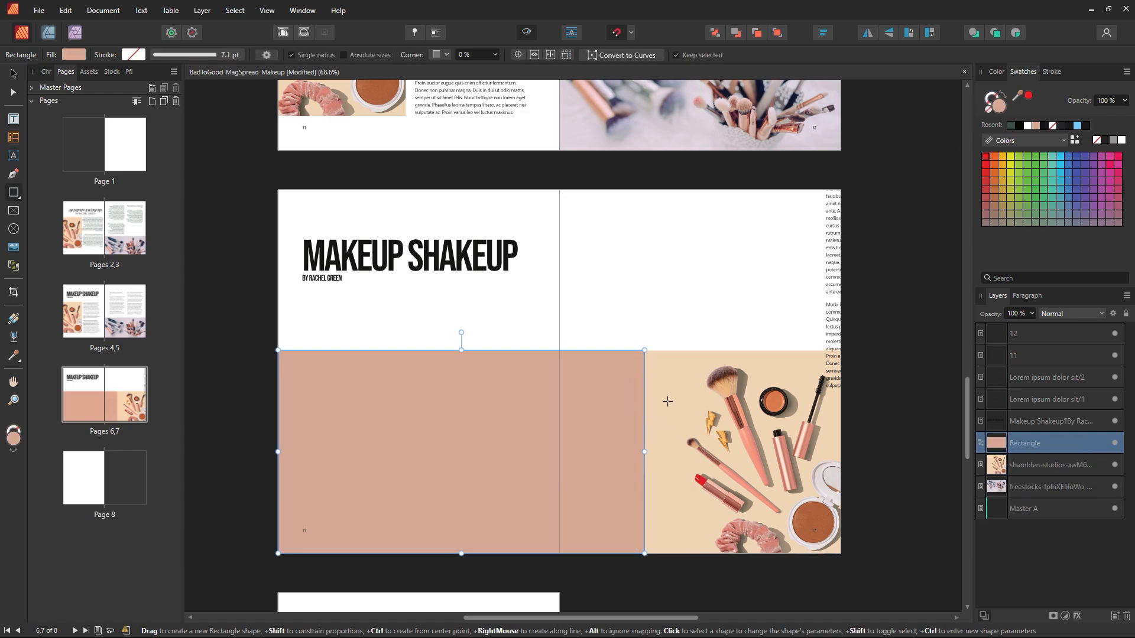
key("i")
left_click(661, 399)
left_click(13, 72)
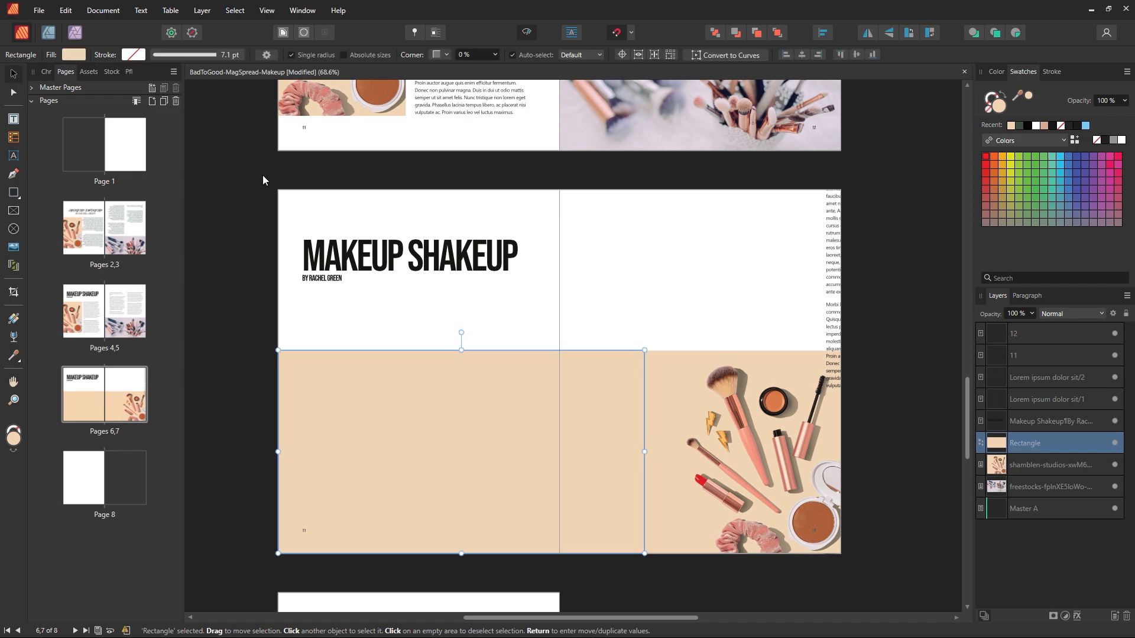
Step: Widen the beige rectangle slightly on page 7 so it overlaps the makeup photo's edge
left_click(262, 176)
key("z")
left_click_drag(646, 360, 752, 451)
left_click_drag(677, 404, 656, 365)
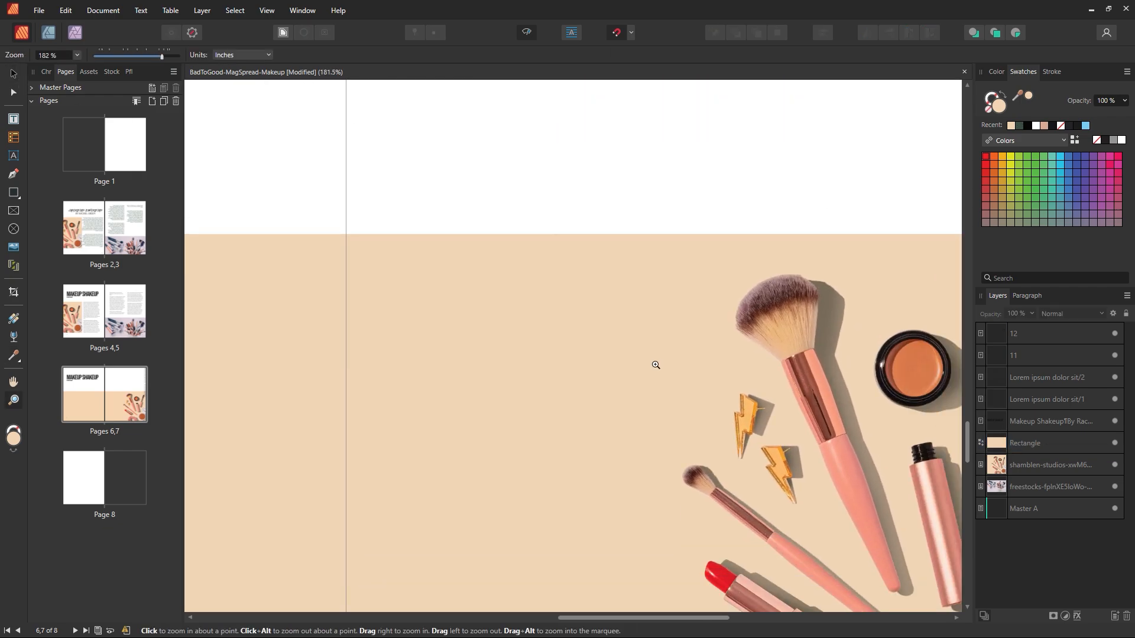
left_click(14, 73)
left_click(560, 273)
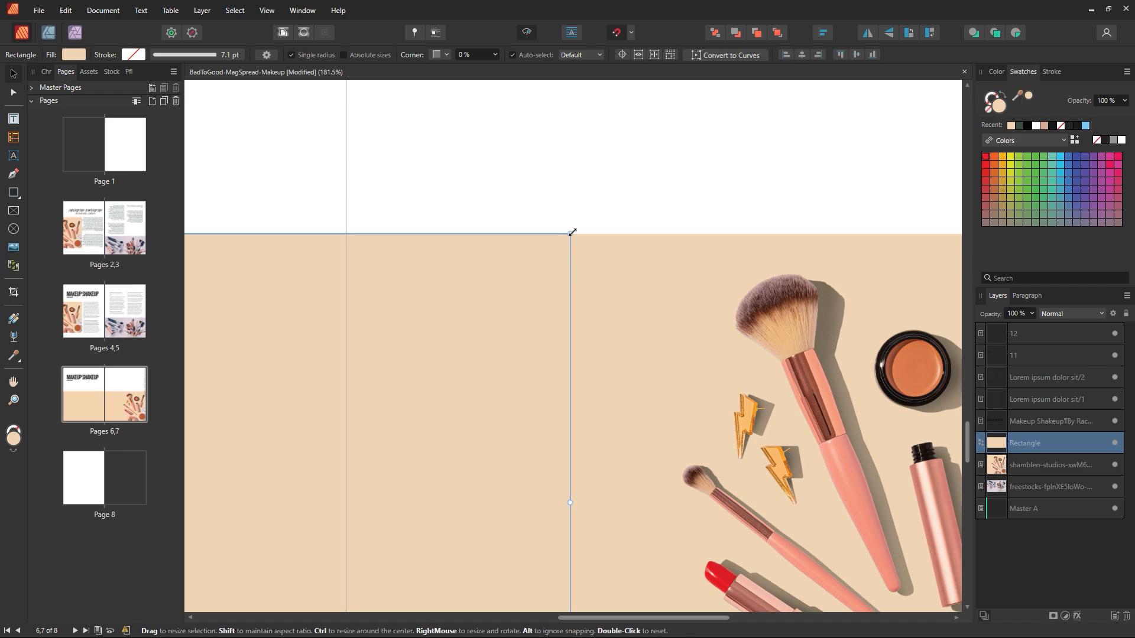
left_click_drag(568, 235, 584, 235)
left_click(609, 203)
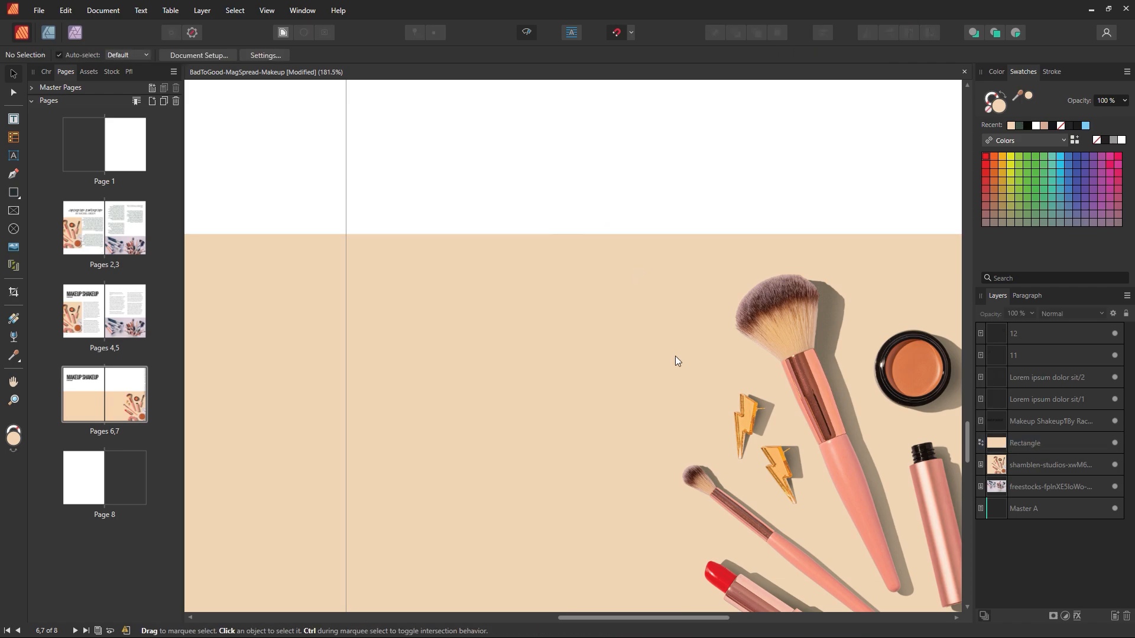
Step: Group the beige rectangle with the makeup photo and move the group up to the upper edge of the page 6–7 spread
key("ctrl+0")
key("z")
left_click(650, 358, "alt")
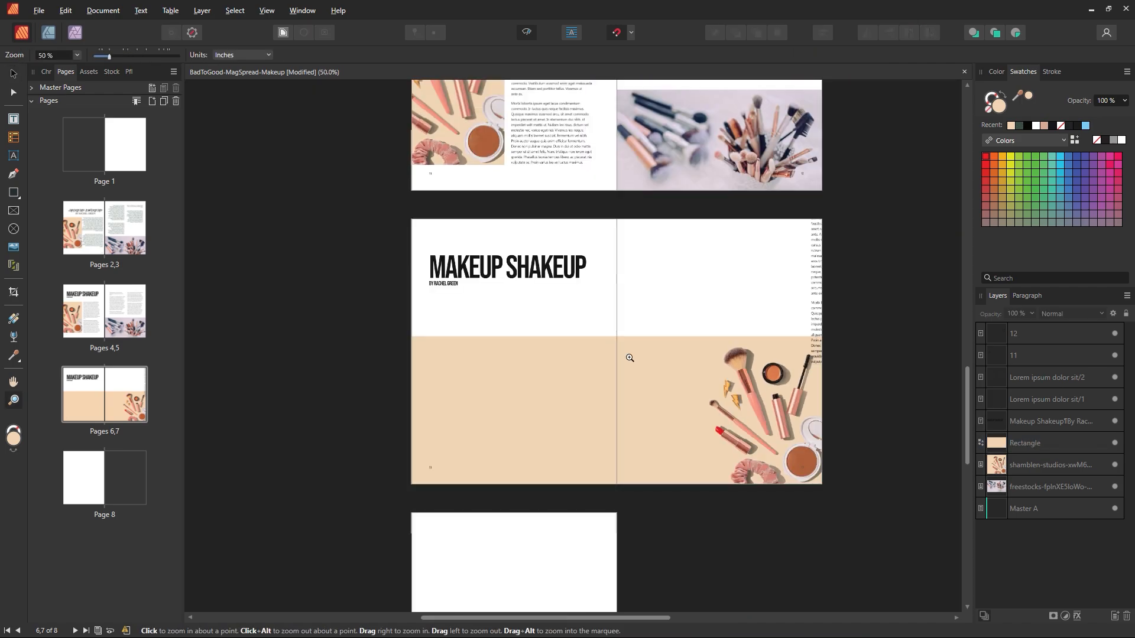
left_click_drag(564, 314, 591, 335)
key("v")
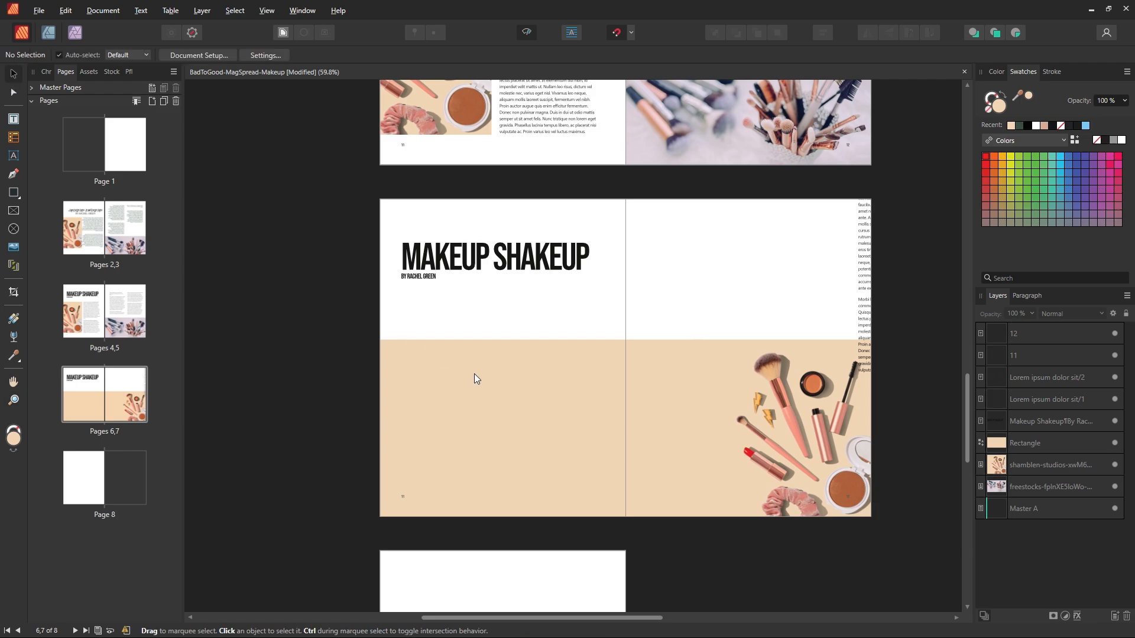
left_click(474, 378)
left_click(771, 415, "shift")
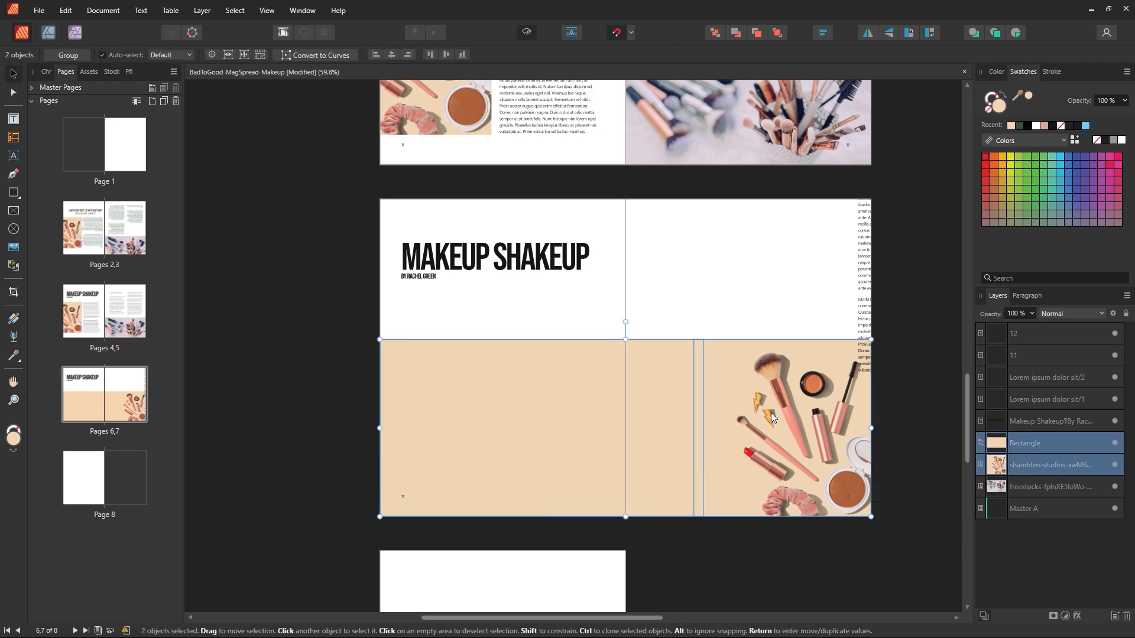
key("ctrl+g")
left_click_drag(739, 429, 715, 294)
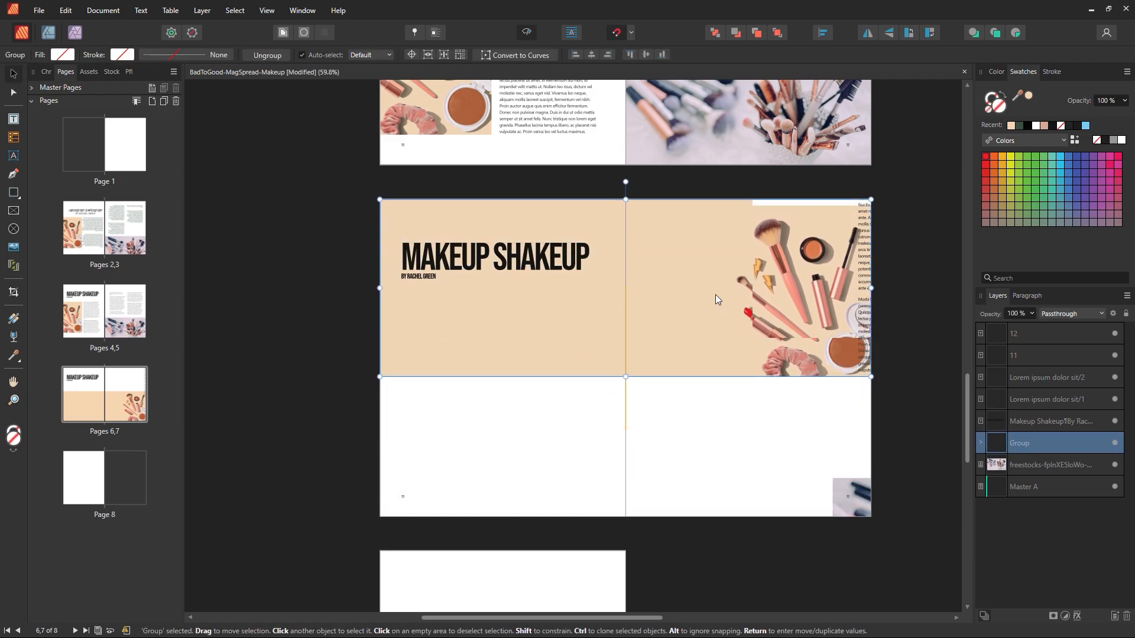
left_click(673, 491)
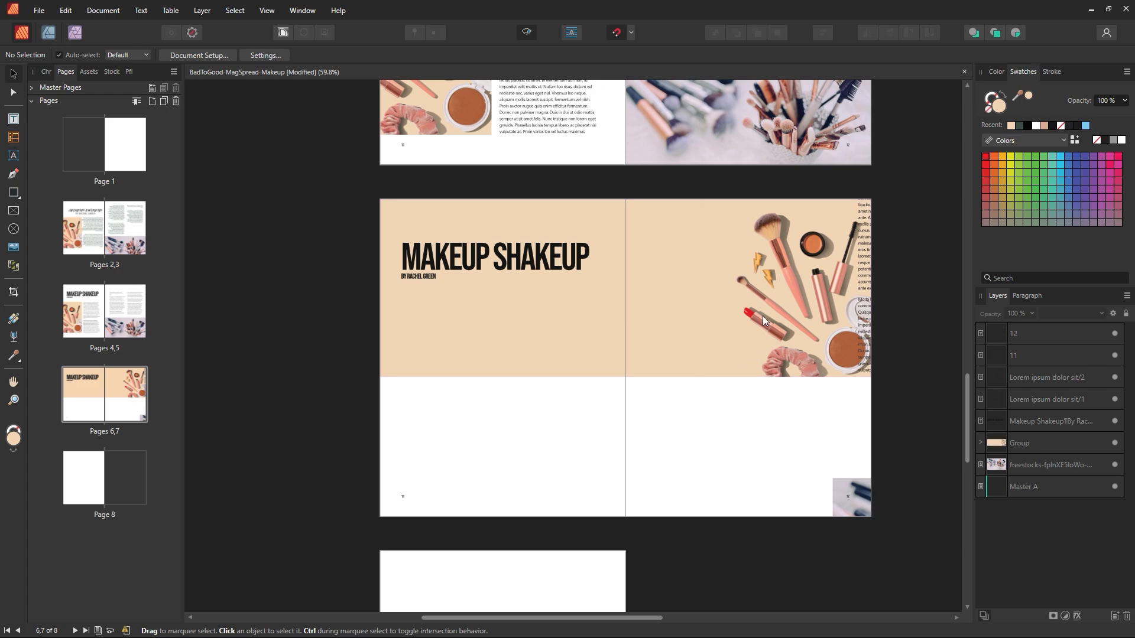
Step: Place the single-column body text under the byline on page 6 and the two-column text in the white area of page 7
left_click(863, 300)
left_click_drag(863, 300, 412, 401)
left_click_drag(907, 331, 705, 421)
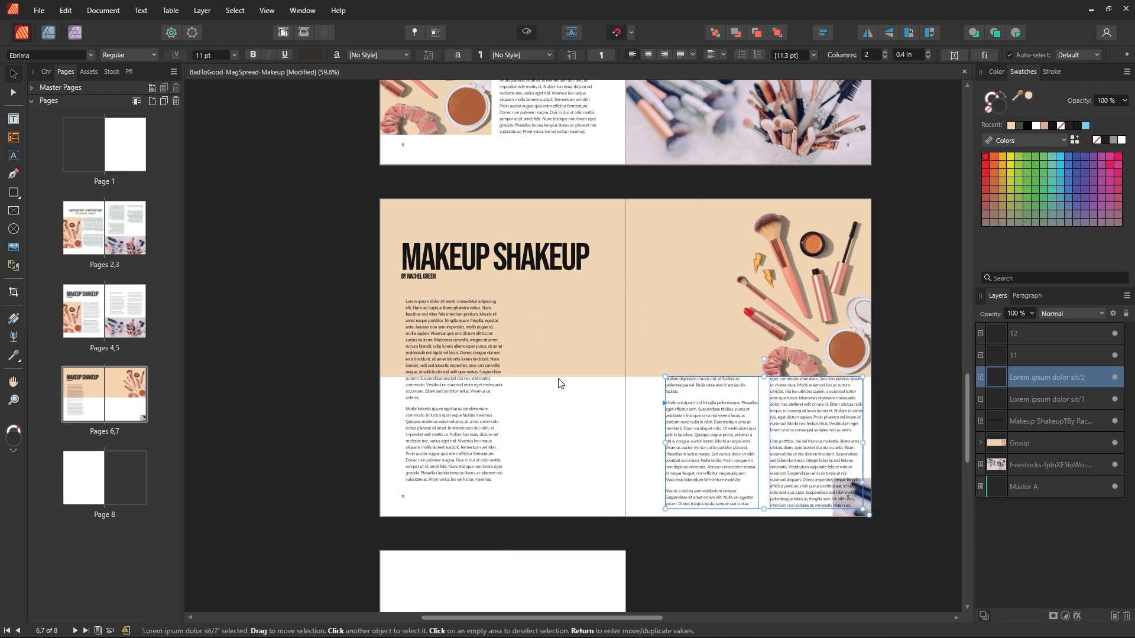
left_click(588, 405)
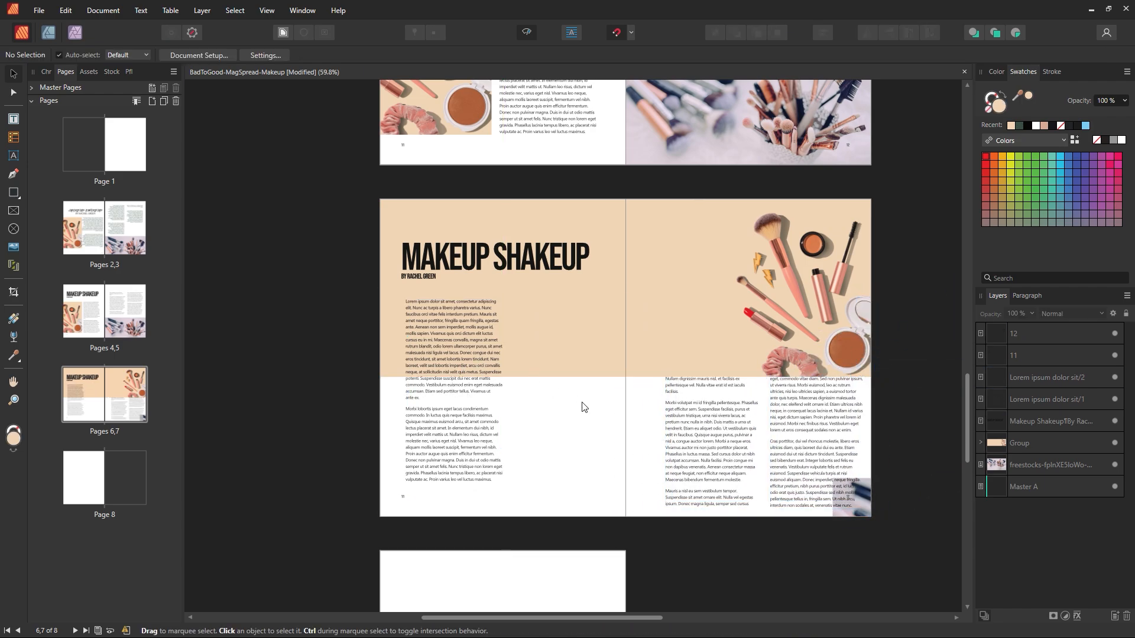
Step: Shorten the single-column text frame from below, turn off the preview, and align the frame with page 6's outer margin
left_click_drag(466, 433, 466, 425)
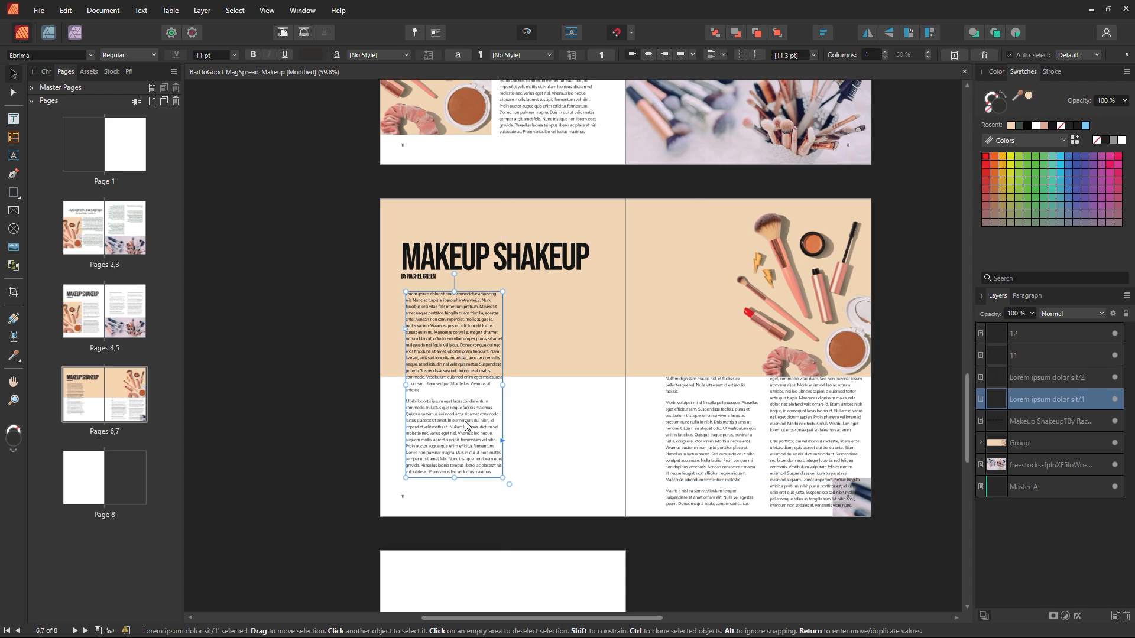
left_click_drag(455, 478, 455, 433)
left_click(559, 451)
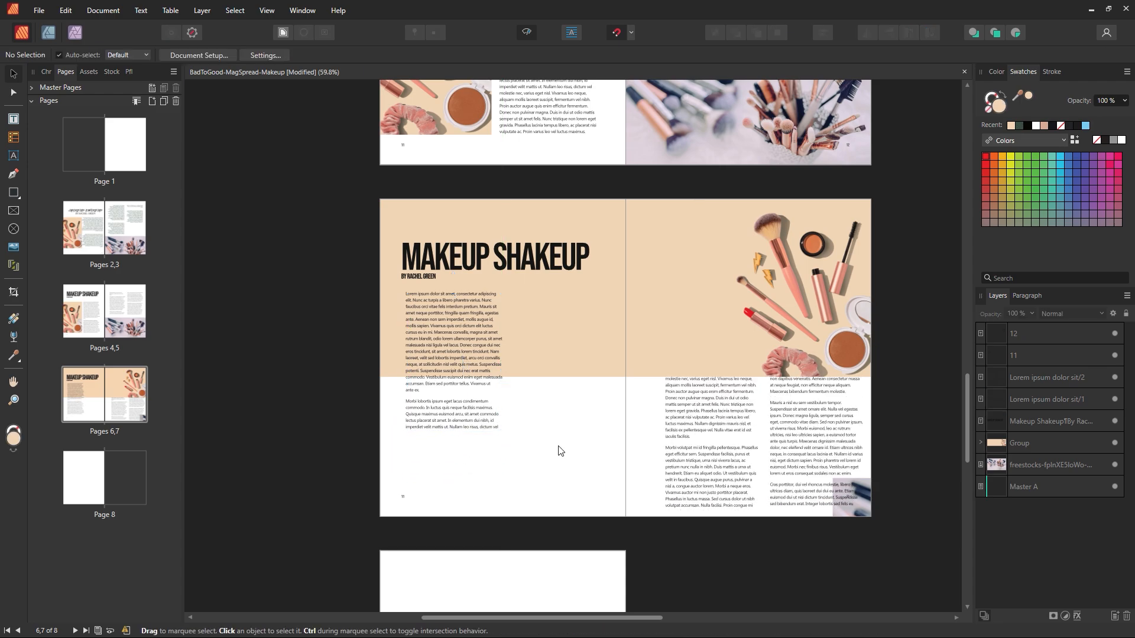
left_click(471, 363)
left_click_drag(471, 363, 462, 414)
left_click(528, 33)
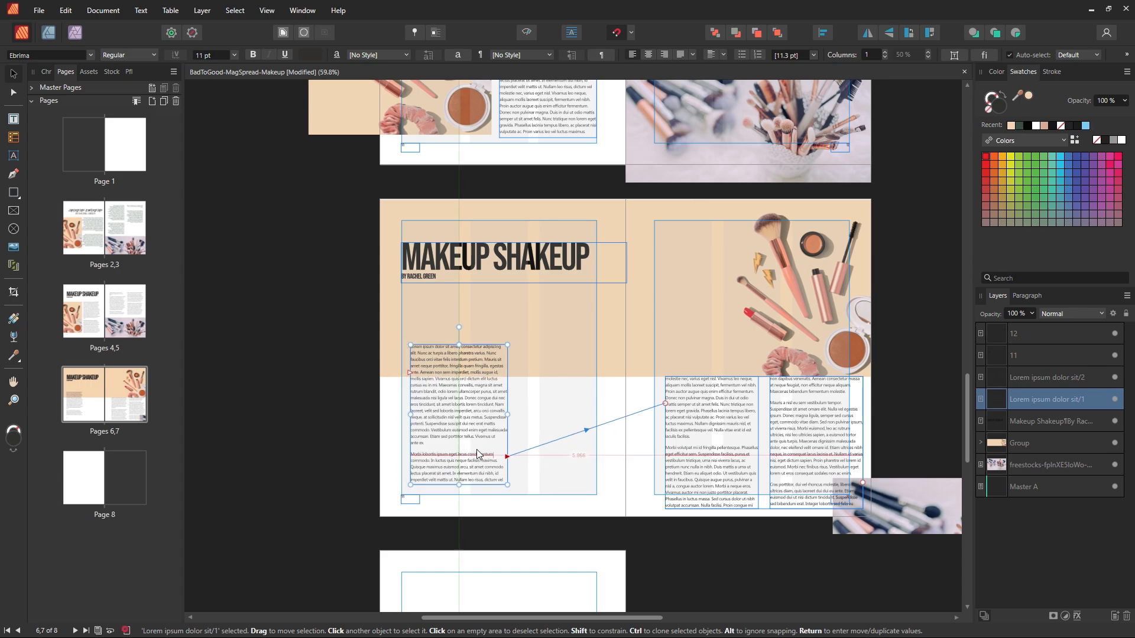
left_click(535, 411)
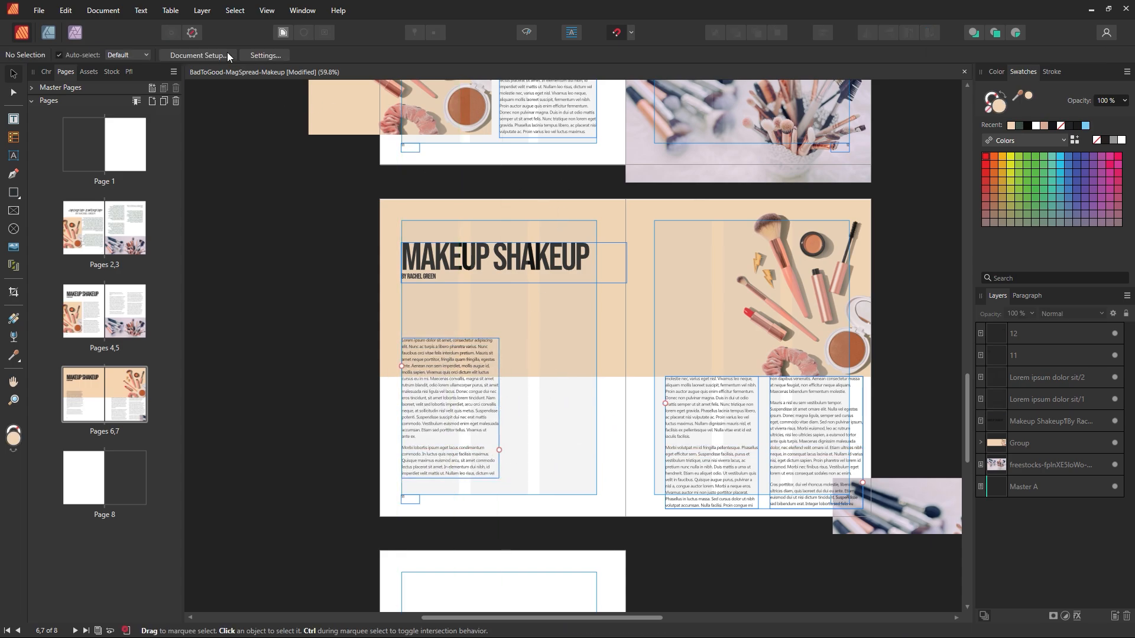
Step: Try different column guide counts for the spread, and settle on 3 columns with a 0.3 in gutter
left_click(307, 12)
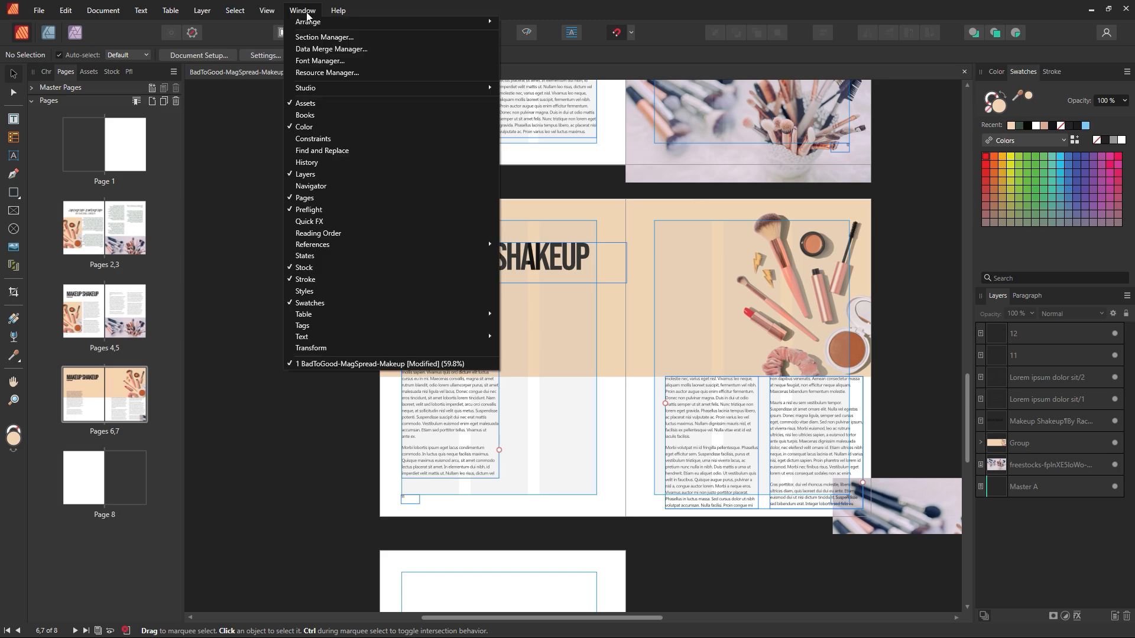
mouse_move(257, 5)
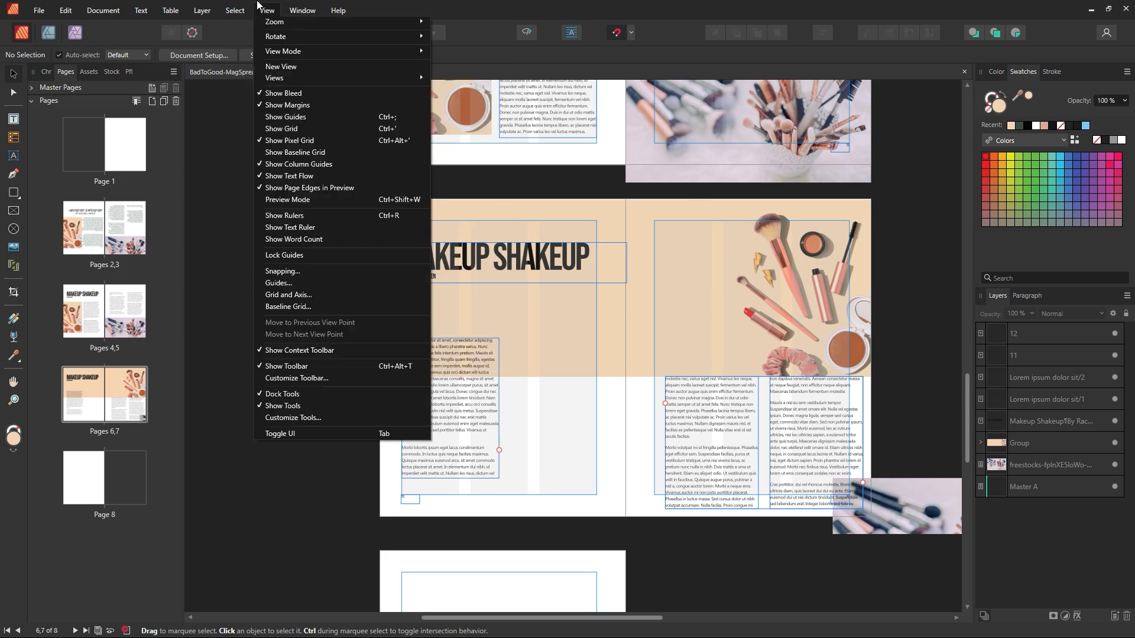
left_click(343, 283)
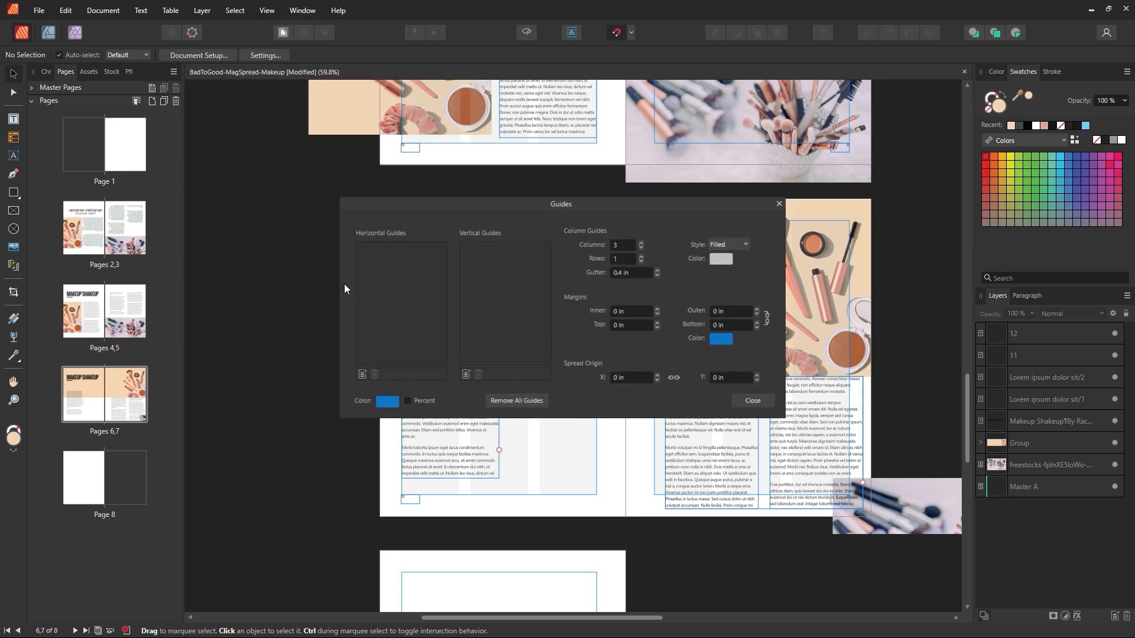
left_click_drag(648, 201, 877, 185)
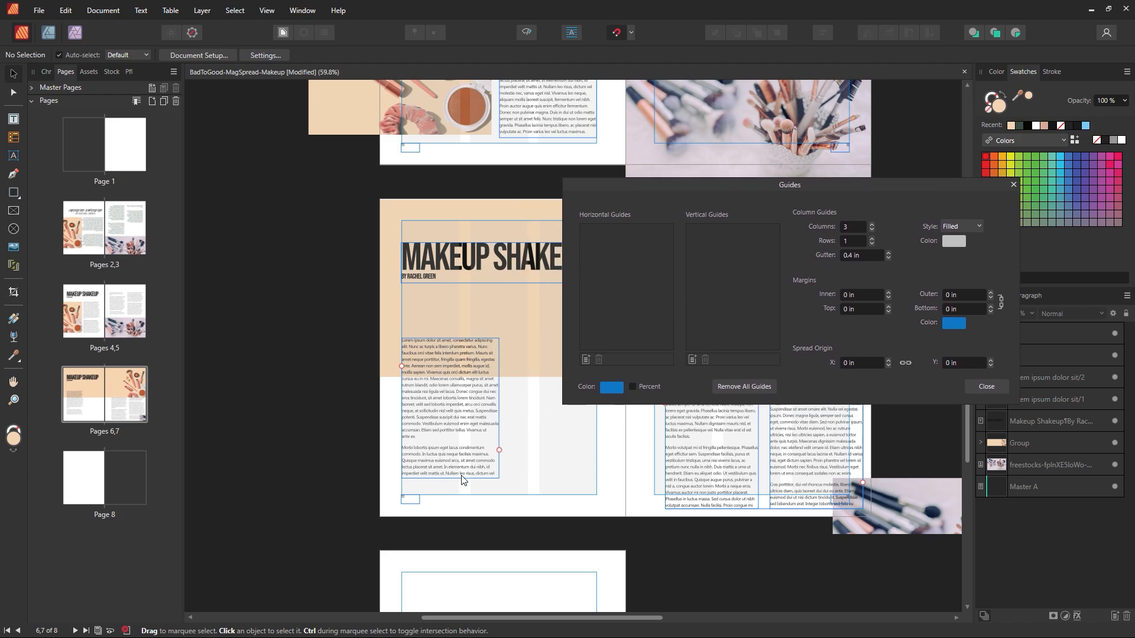
left_click_drag(762, 187, 830, 178)
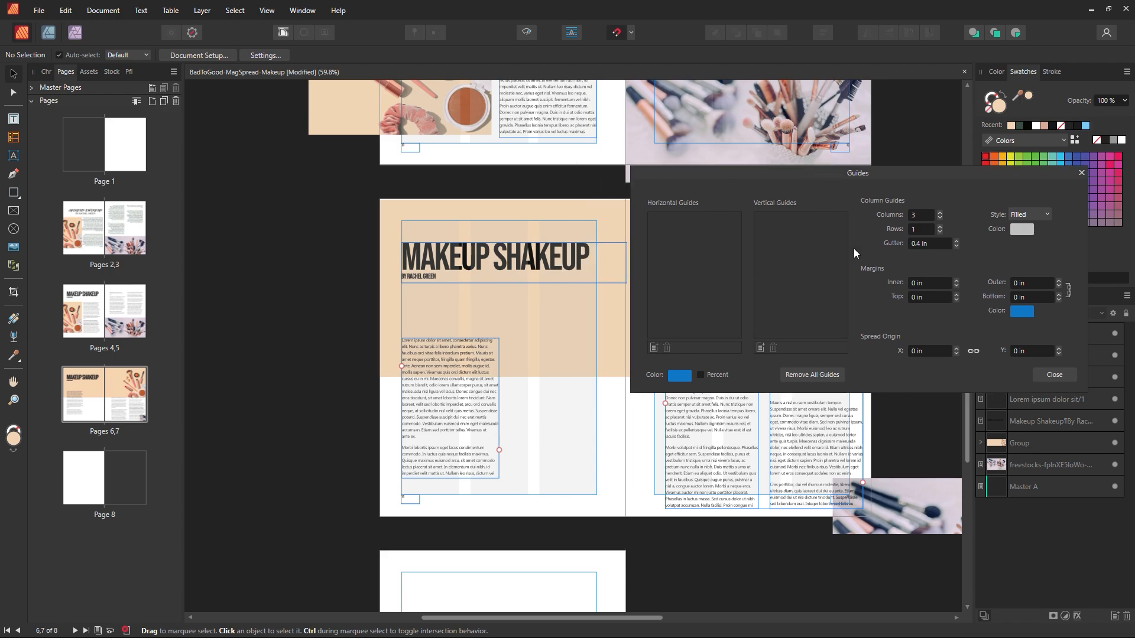
left_click(939, 217)
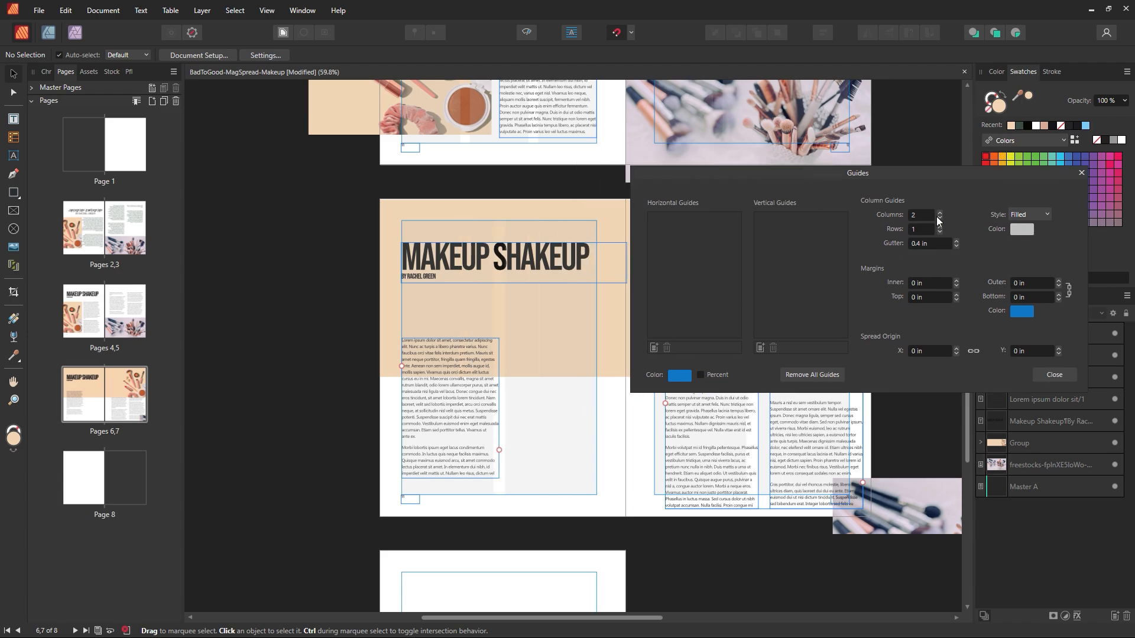
left_click(940, 218)
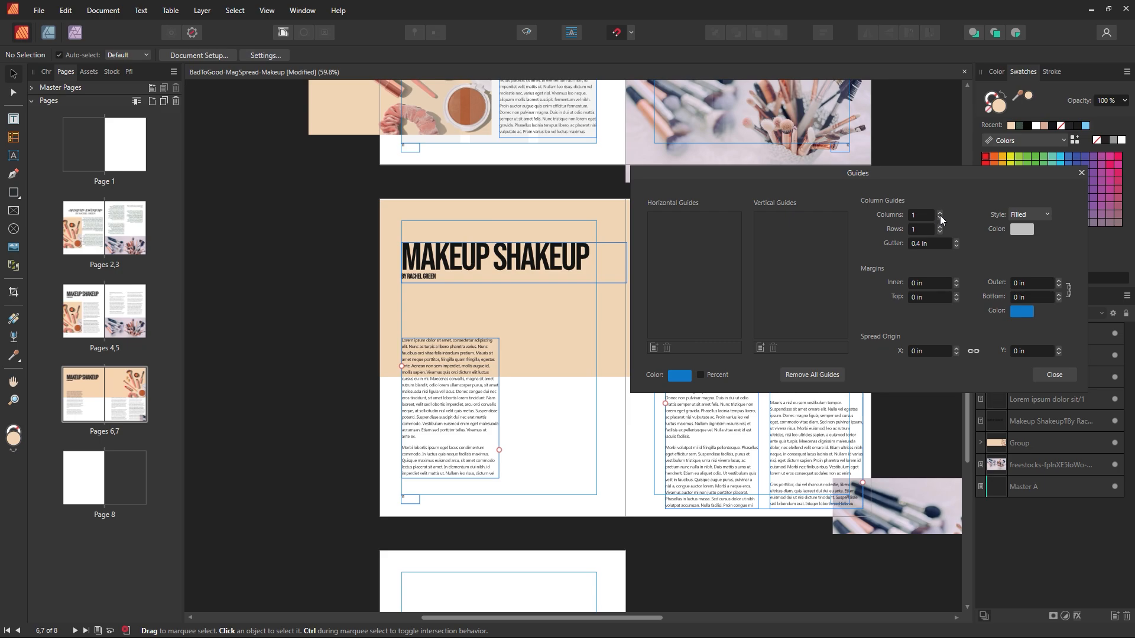
left_click(940, 212)
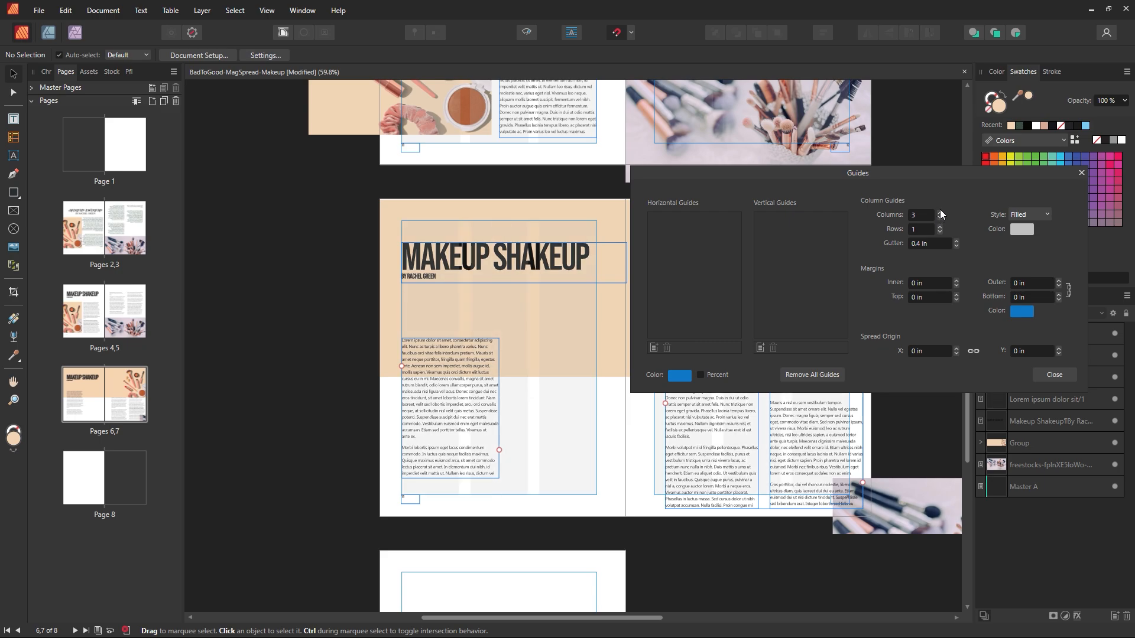
left_click(939, 212)
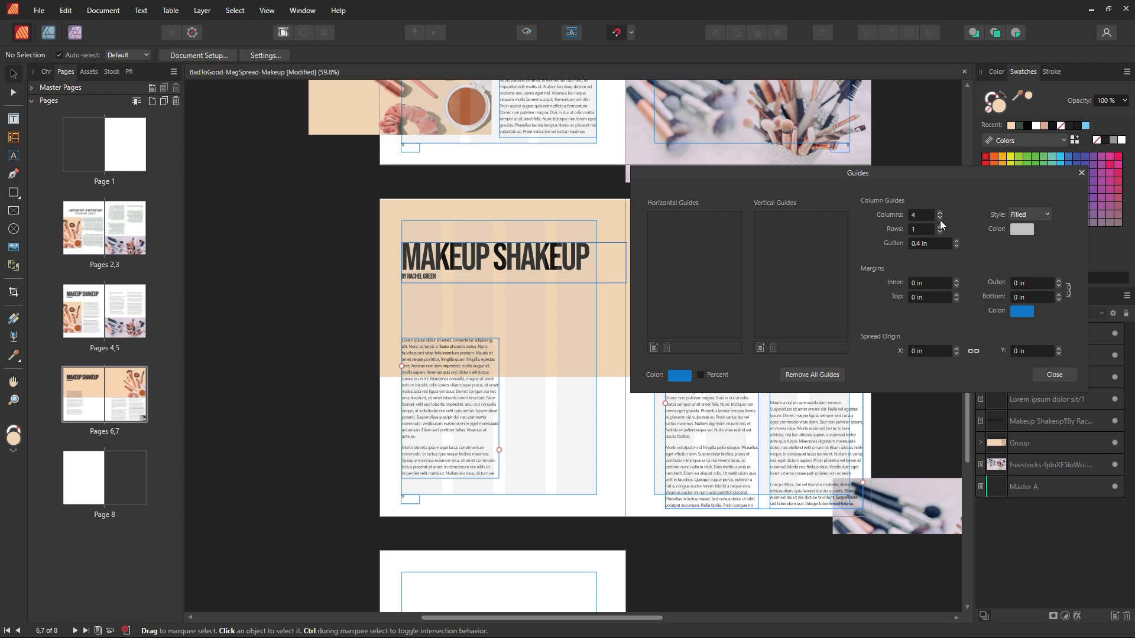
left_click(941, 219)
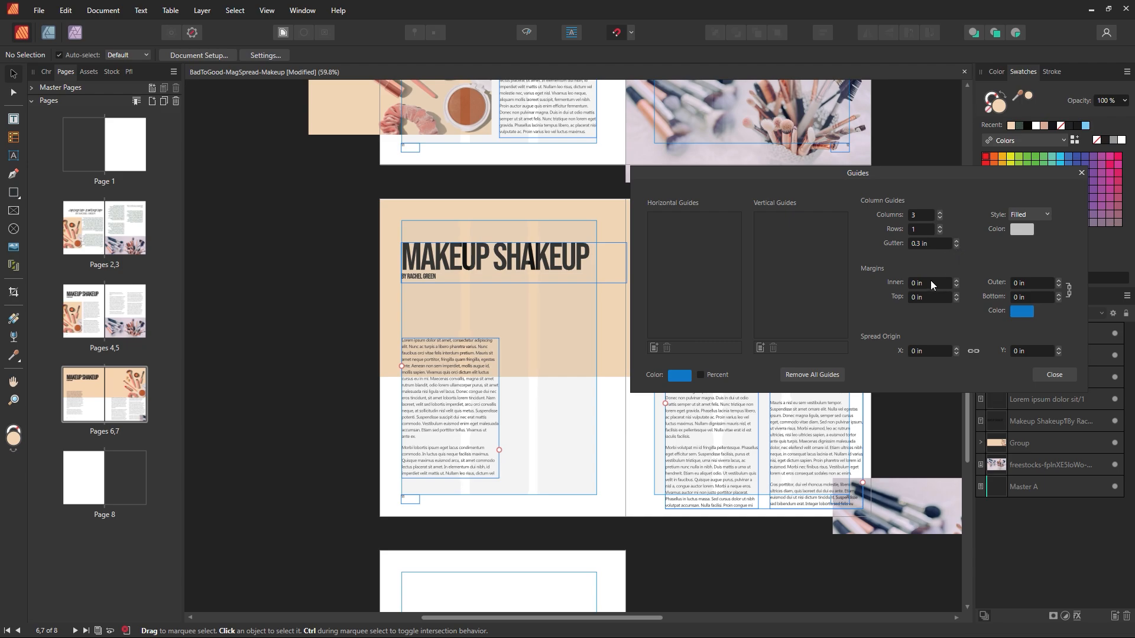
left_click(1051, 376)
Step: Widen page 6's body text frame to the inner margin and split its text into 3 columns
left_click(490, 414)
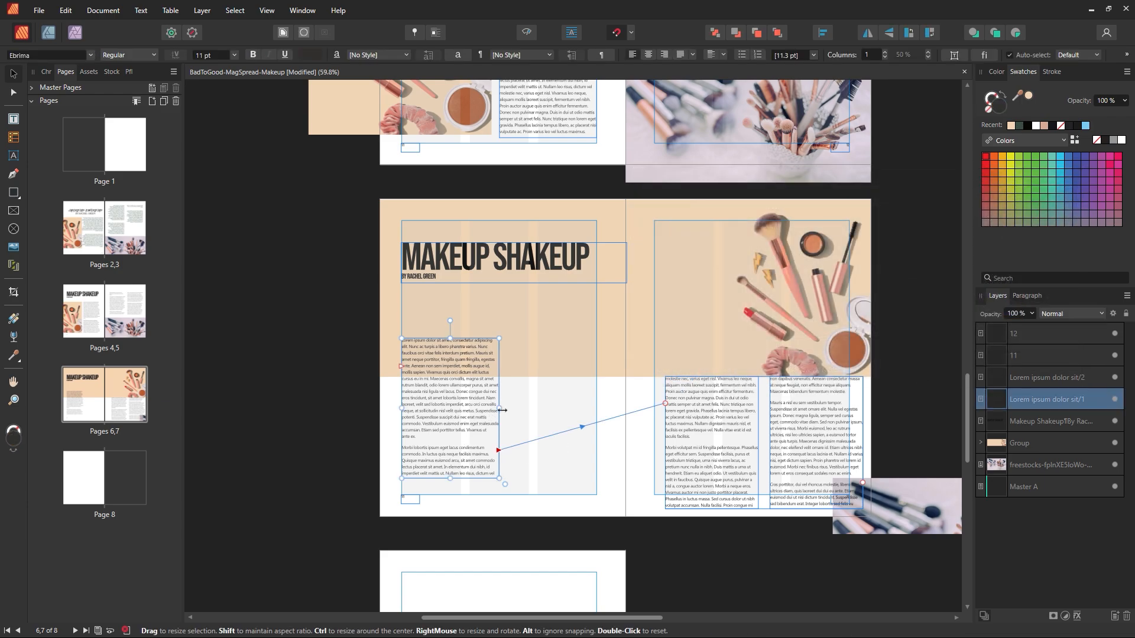
left_click_drag(500, 410, 597, 416)
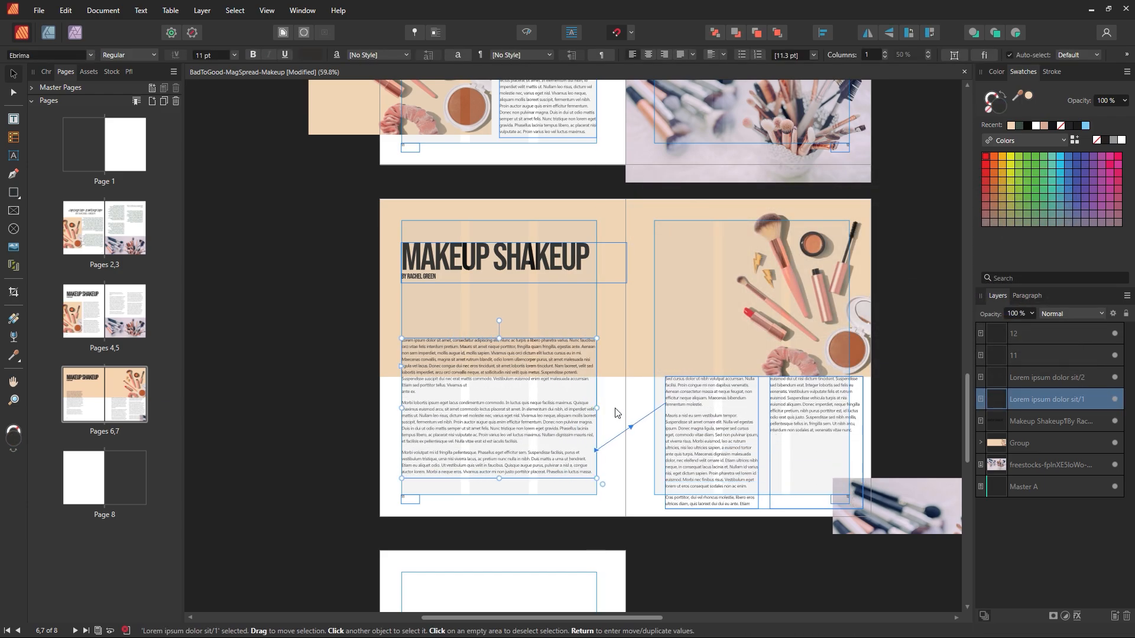
left_click(885, 51)
left_click(885, 50)
left_click(653, 515)
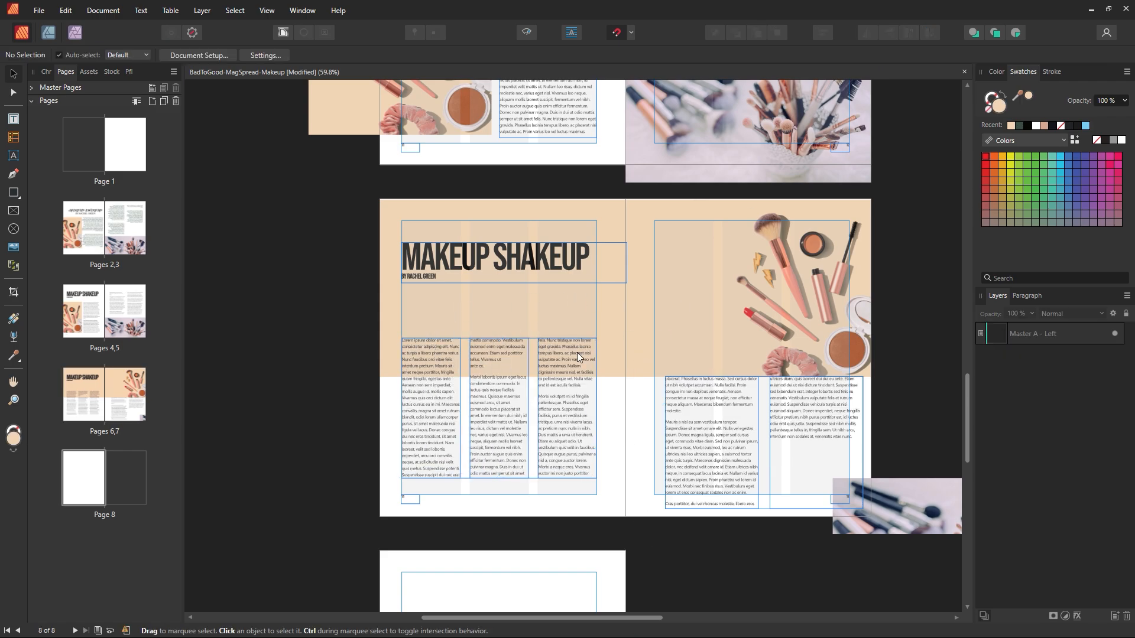
Step: Set the column gutter of page 6's body text frame to 0.3 in
left_click(578, 424)
left_click(928, 56)
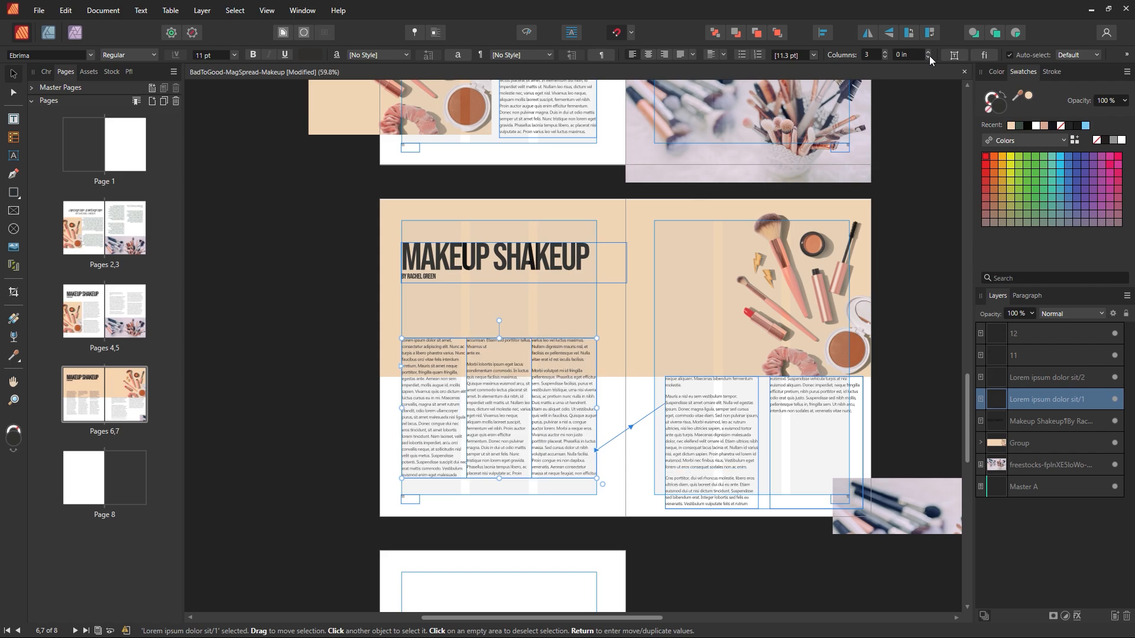
type(".3")
key("Return")
left_click(642, 504)
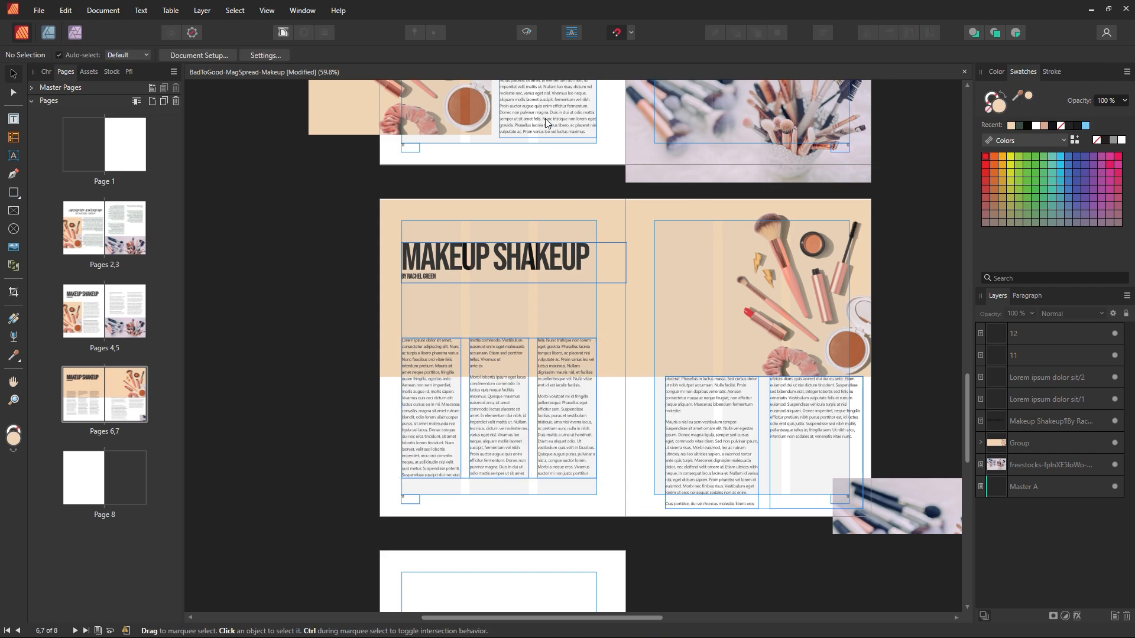
Step: Preview the spread without guides and resize the three-column text frame to fit inside the beige band, just below the byline
left_click(526, 34)
left_click(535, 420)
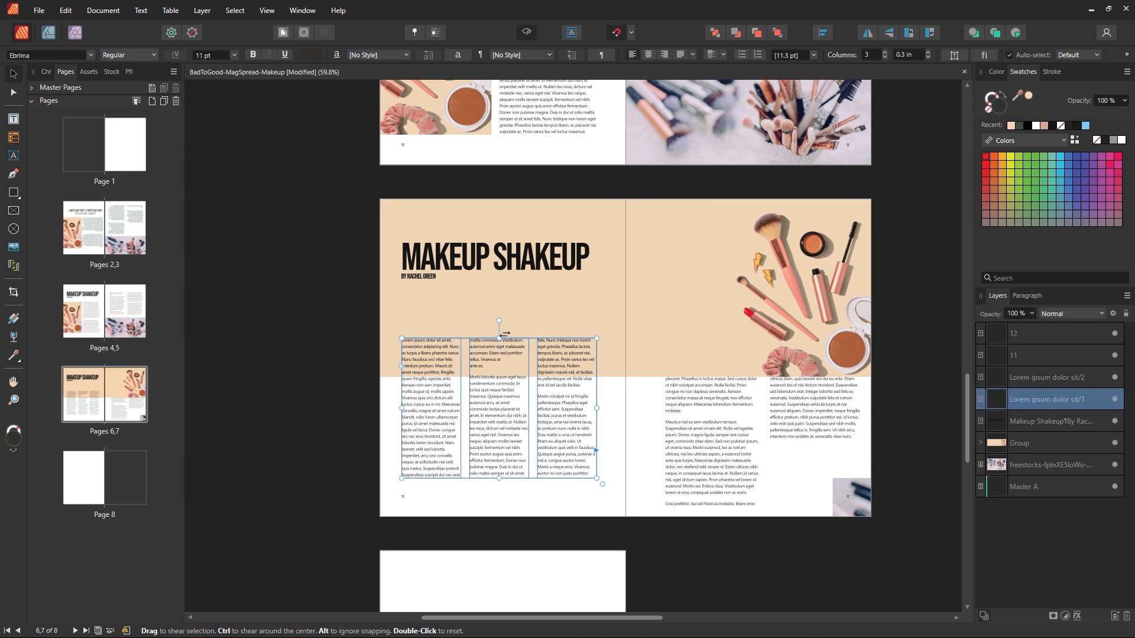
left_click_drag(495, 339, 496, 290)
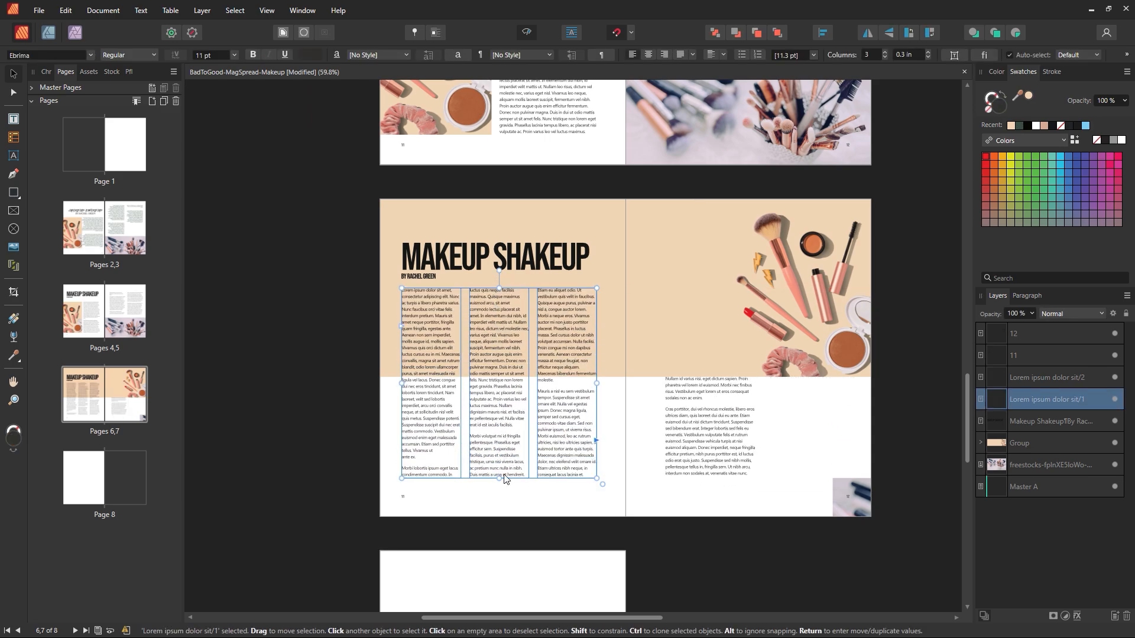
left_click_drag(500, 477, 503, 369)
left_click(535, 438)
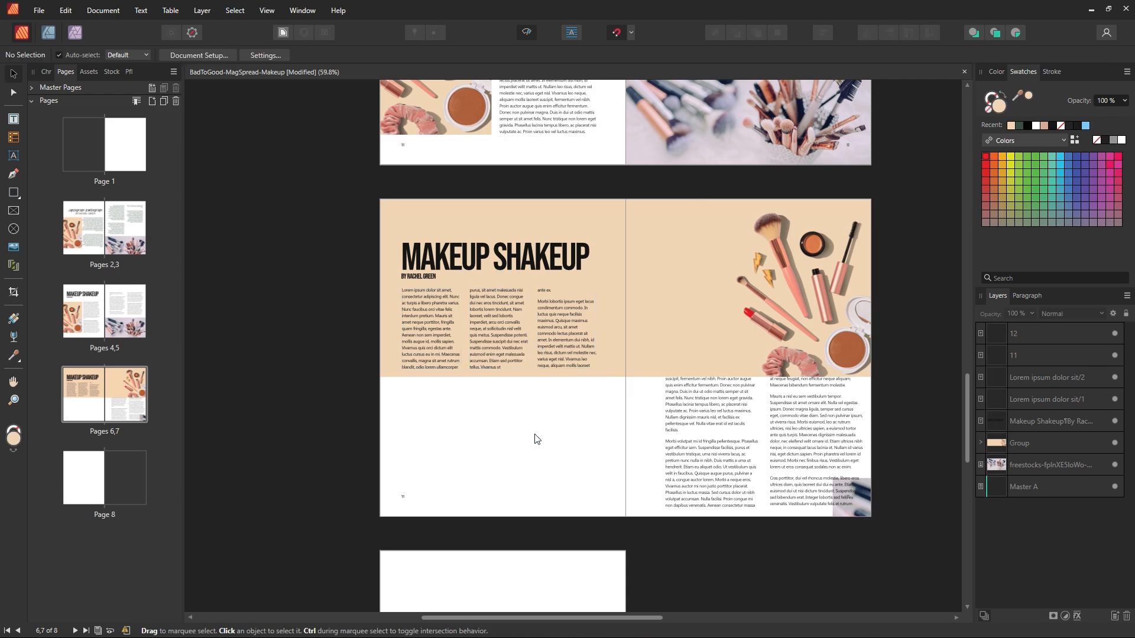
left_click(492, 297)
left_click_drag(499, 285, 499, 292)
left_click(588, 451)
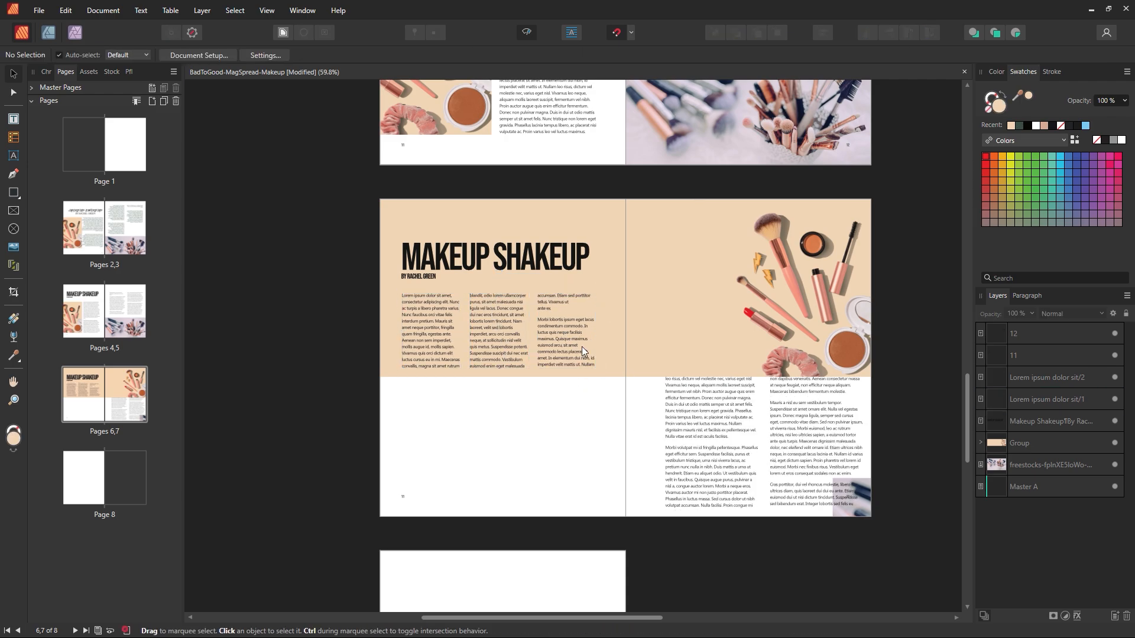
Step: Move page 7's body text frame onto page 6 below the beige band and split it into 3 columns with a 0.3 in gutter
left_click_drag(726, 434, 463, 423)
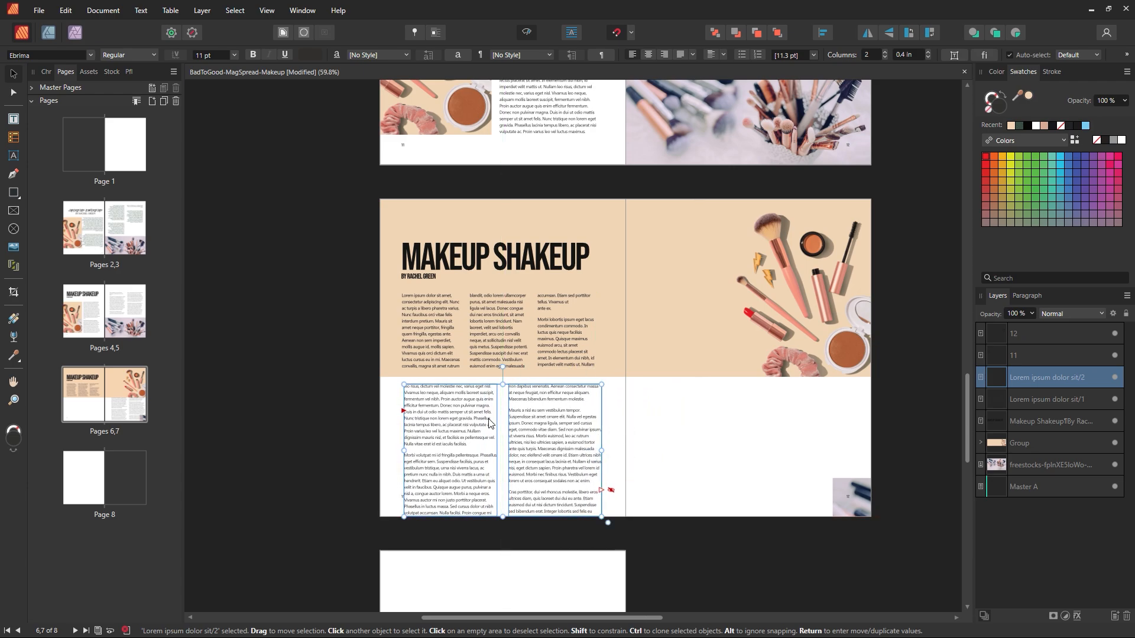
left_click(885, 52)
left_click(911, 54)
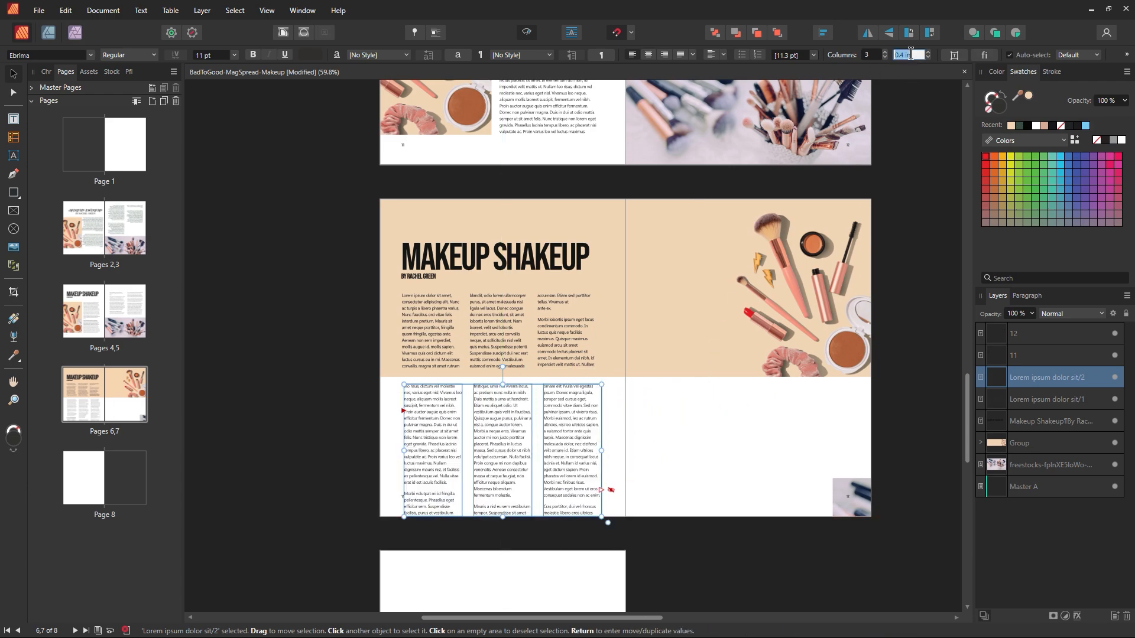
type(".3")
key("Return")
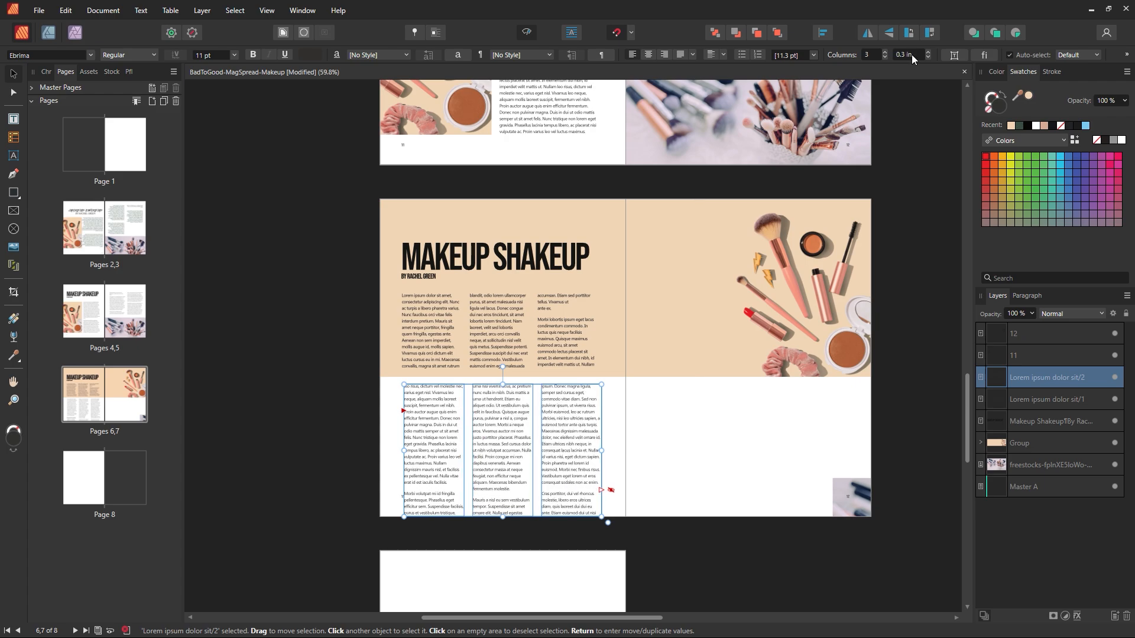
Step: Line up the lower three-column frame with the columns above it, and move it to page 7 just below the makeup photo
left_click(741, 399)
left_click(600, 448)
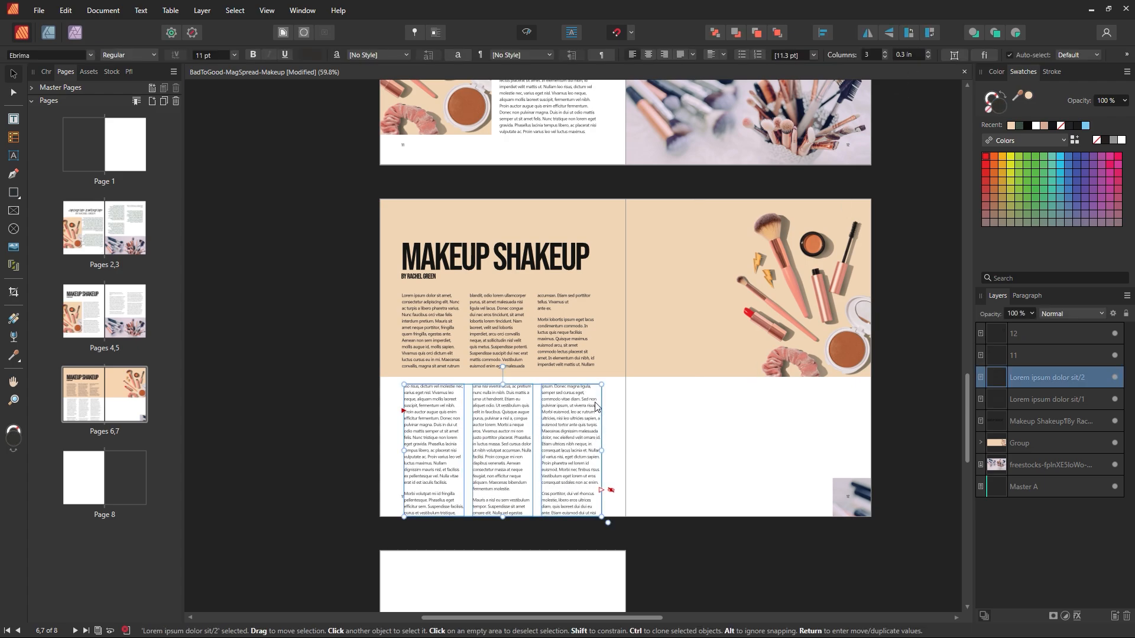
left_click_drag(558, 451, 597, 443)
left_click(613, 431)
left_click(570, 34)
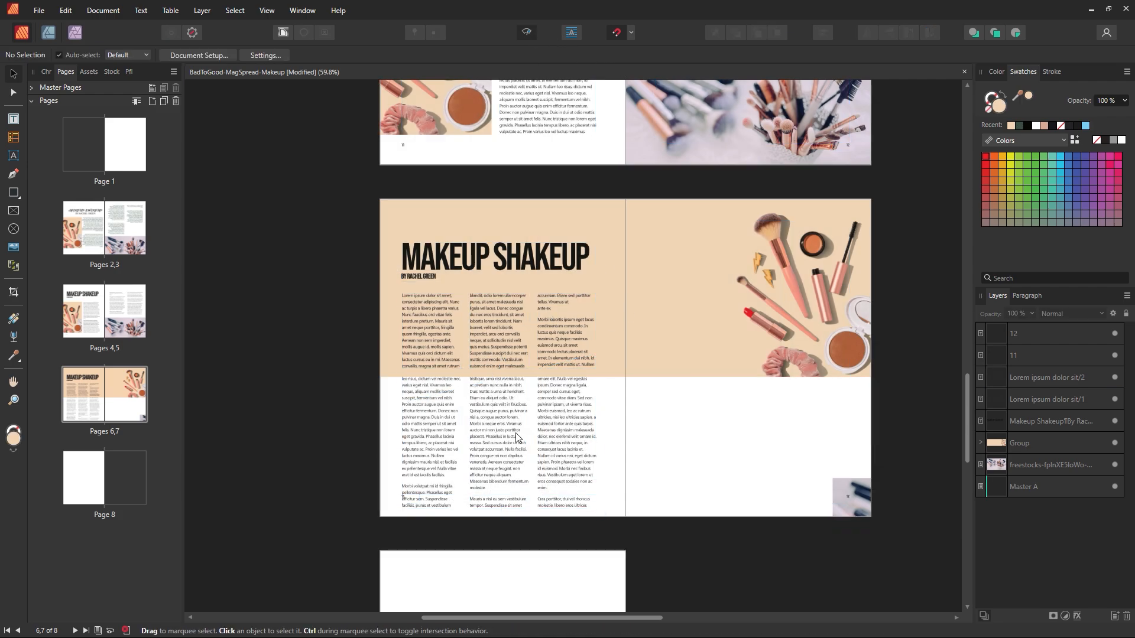
left_click_drag(516, 433, 752, 441)
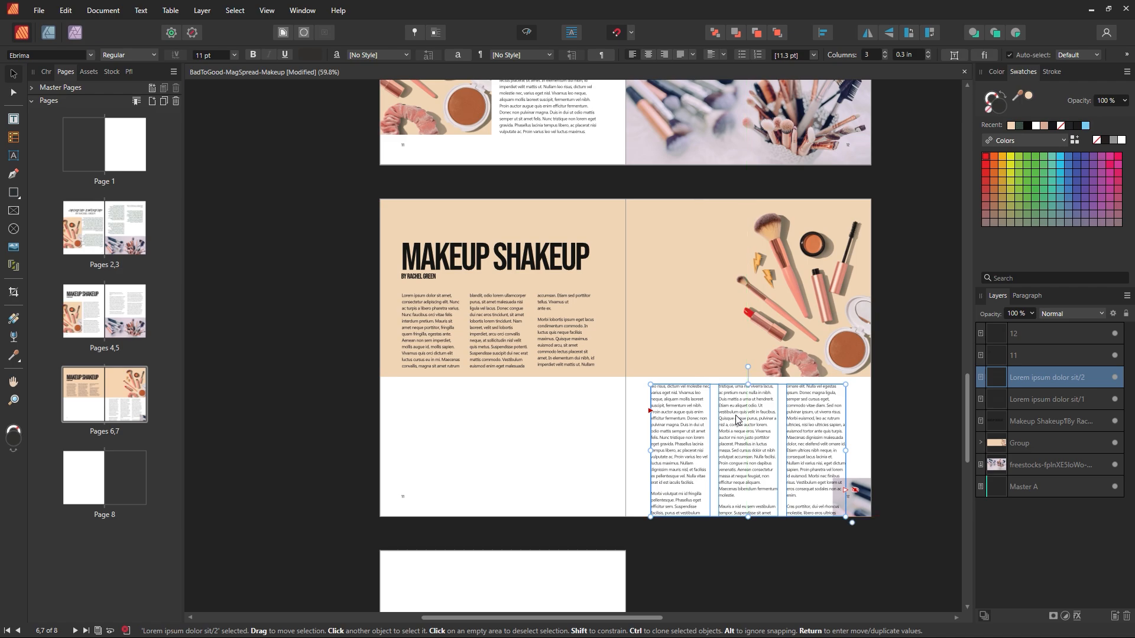
Step: Select the makeup photo inside its group on page 7 and try enlarging it past the beige band
left_click(729, 324)
double_click(760, 309)
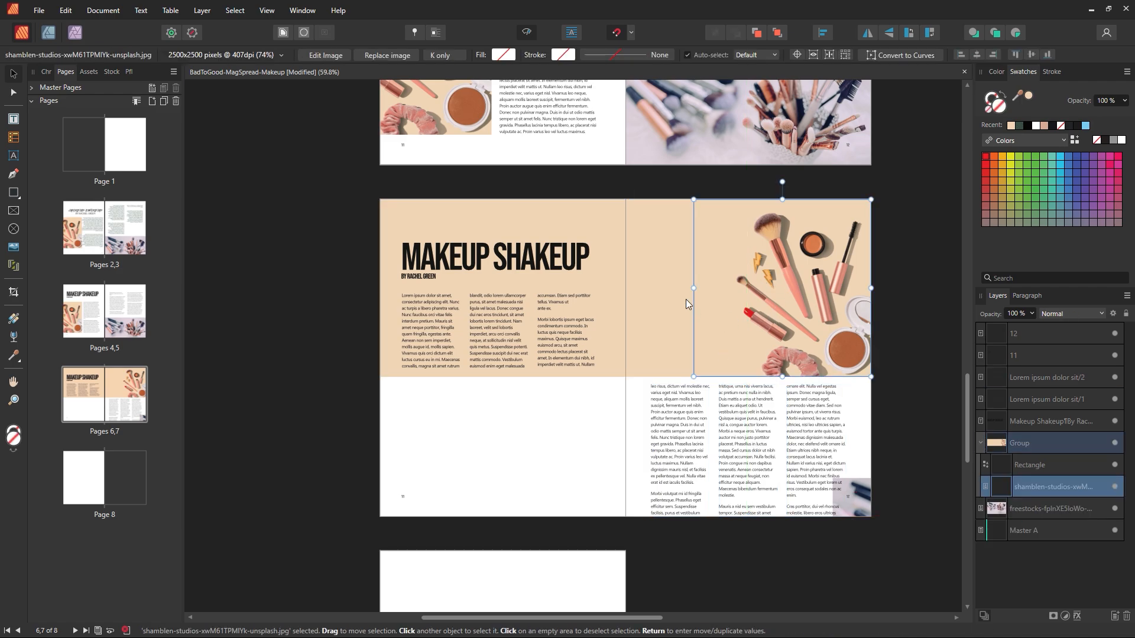
left_click_drag(696, 377, 642, 428)
key("ctrl+z")
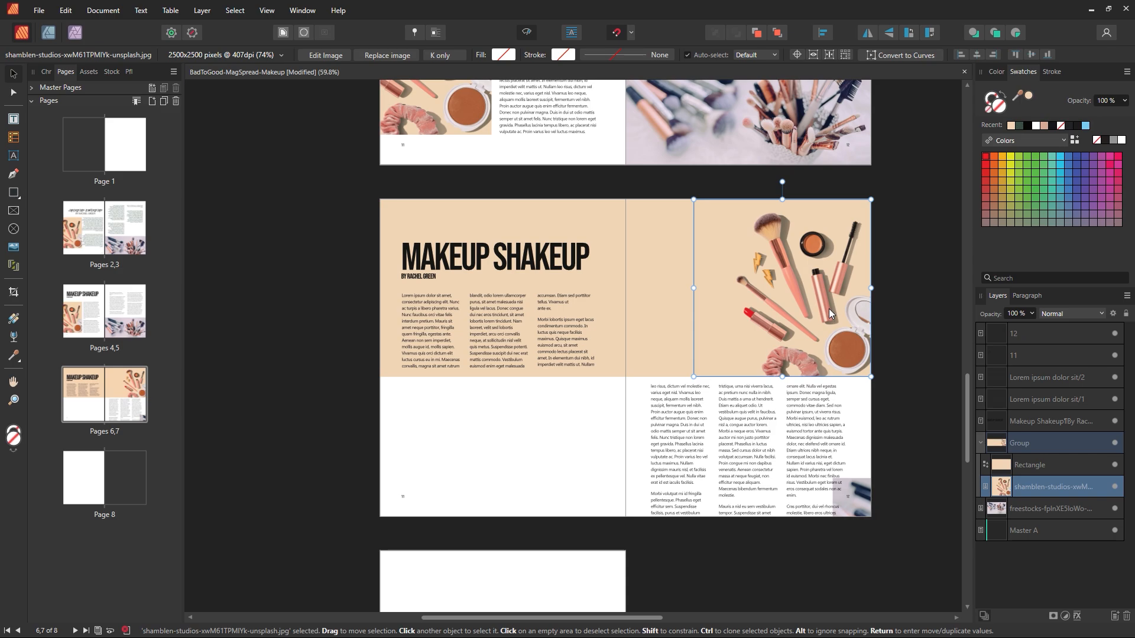
Step: Open the embedded makeup photo for editing and close it again without changes
key("a")
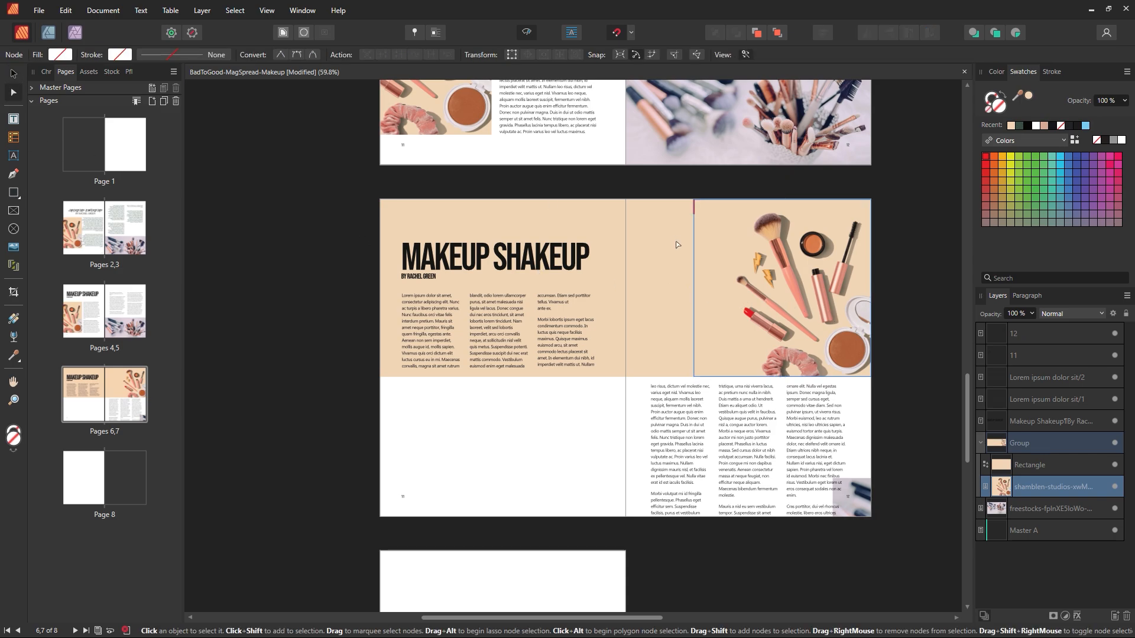
key("v")
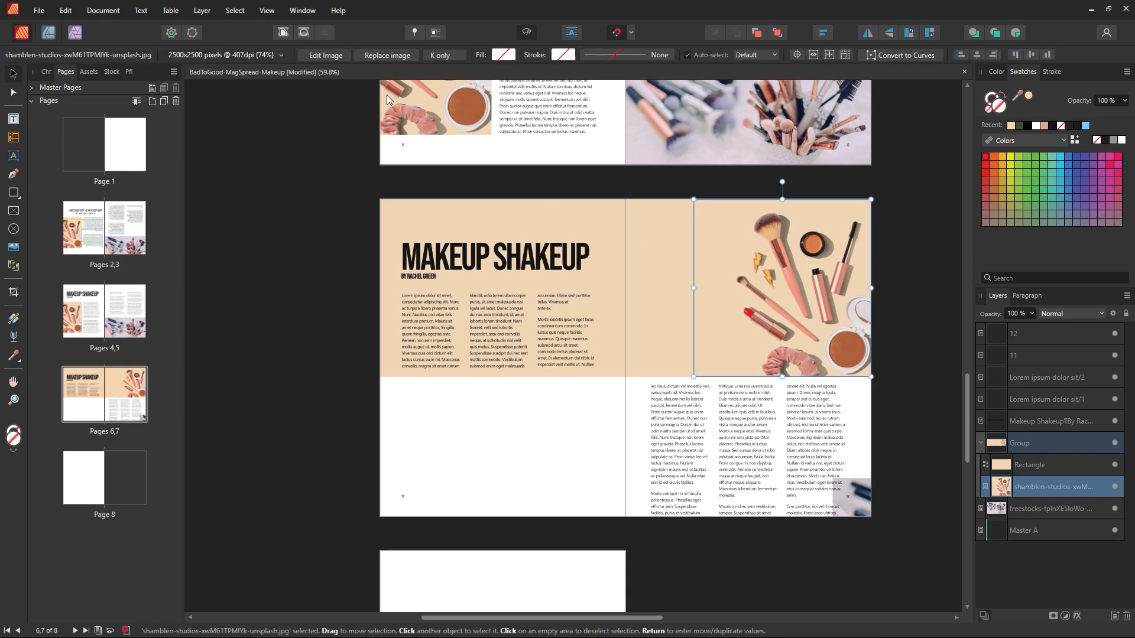
left_click(338, 56)
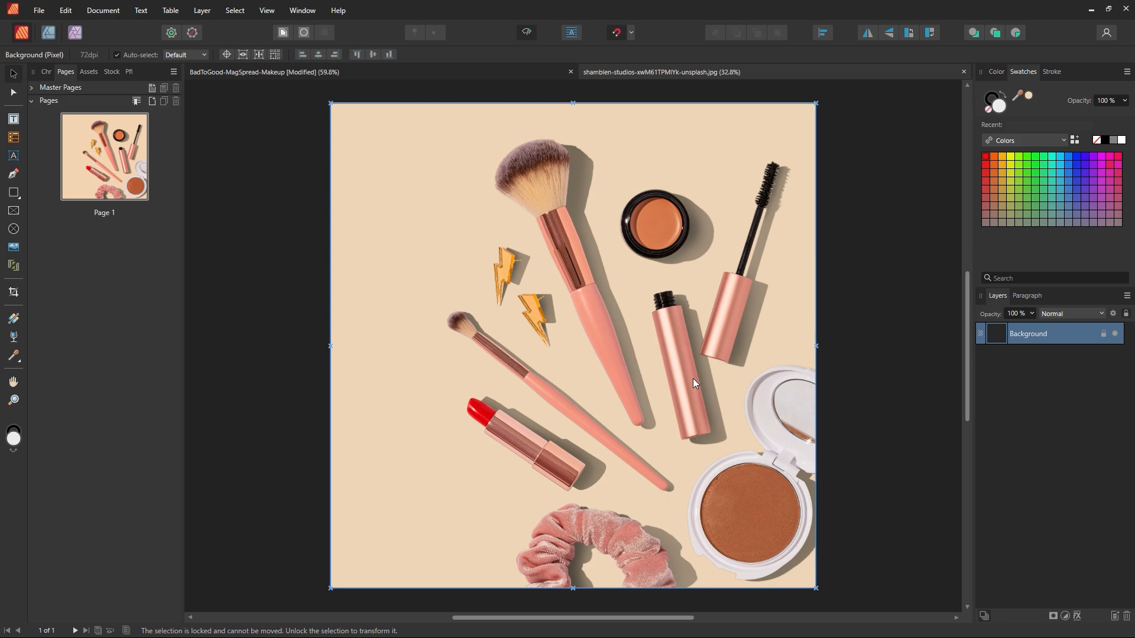
left_click(964, 72)
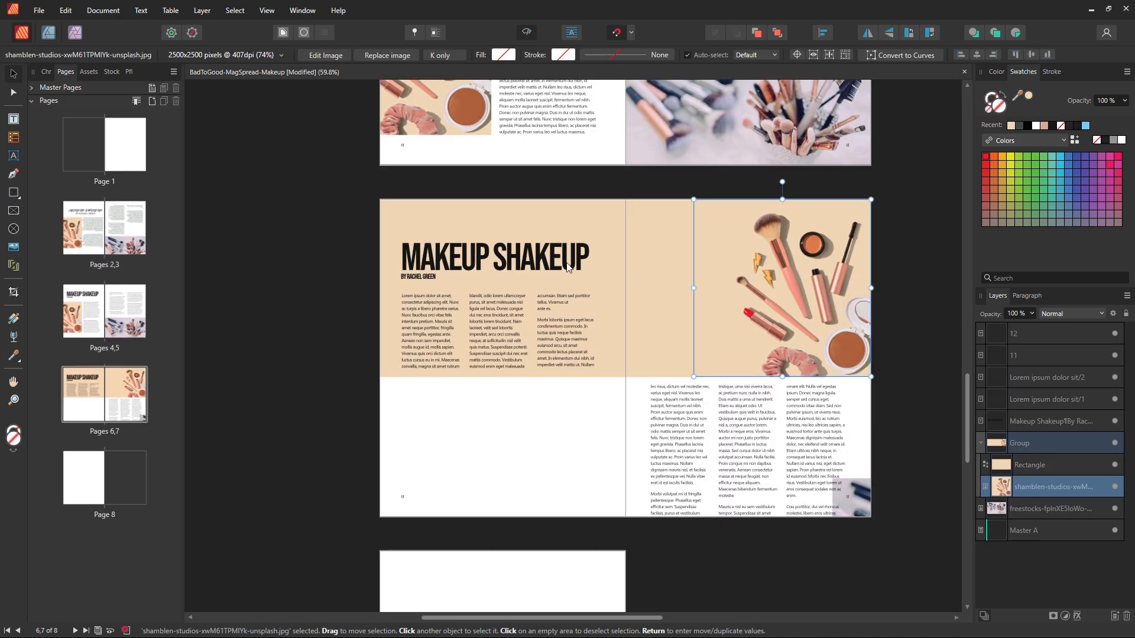
Step: Enlarge the makeup photo proportionally toward the lower inner area of page 7 until it nearly spans the page's width
left_click_drag(671, 400, 694, 377)
left_click(884, 347)
left_click(806, 311)
left_click(1003, 489)
left_click_drag(694, 377, 640, 433)
Step: Try reducing the height of the makeup photo and of its whole group to the beige band's bottom edge, undoing each attempt
left_click_drag(755, 431, 754, 379)
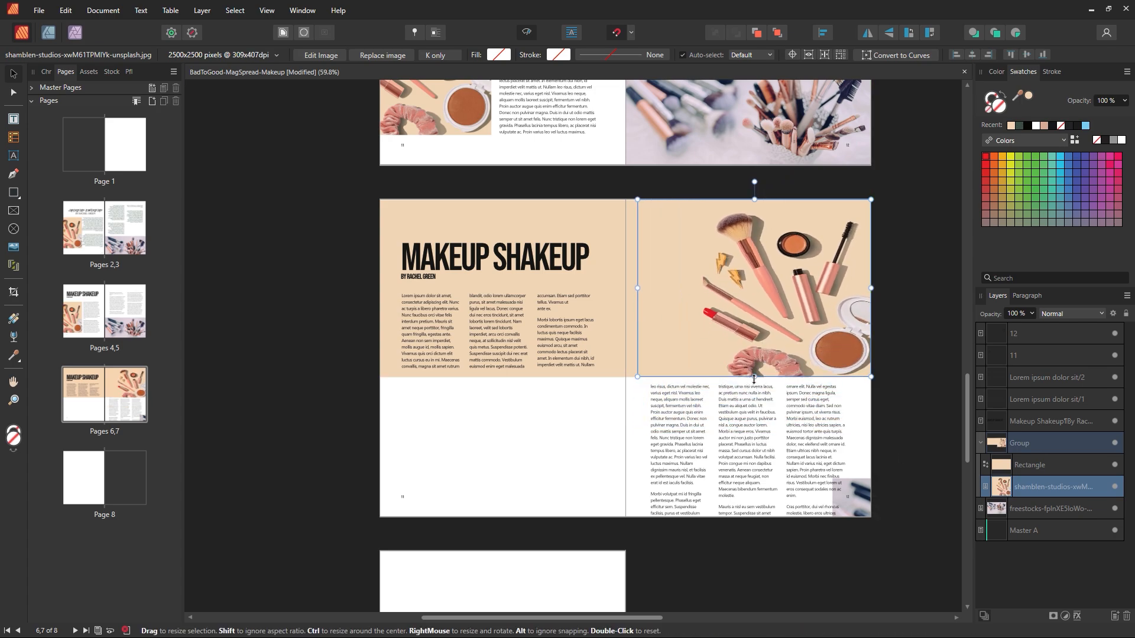
key("ctrl+z")
left_click(905, 441)
left_click(834, 373)
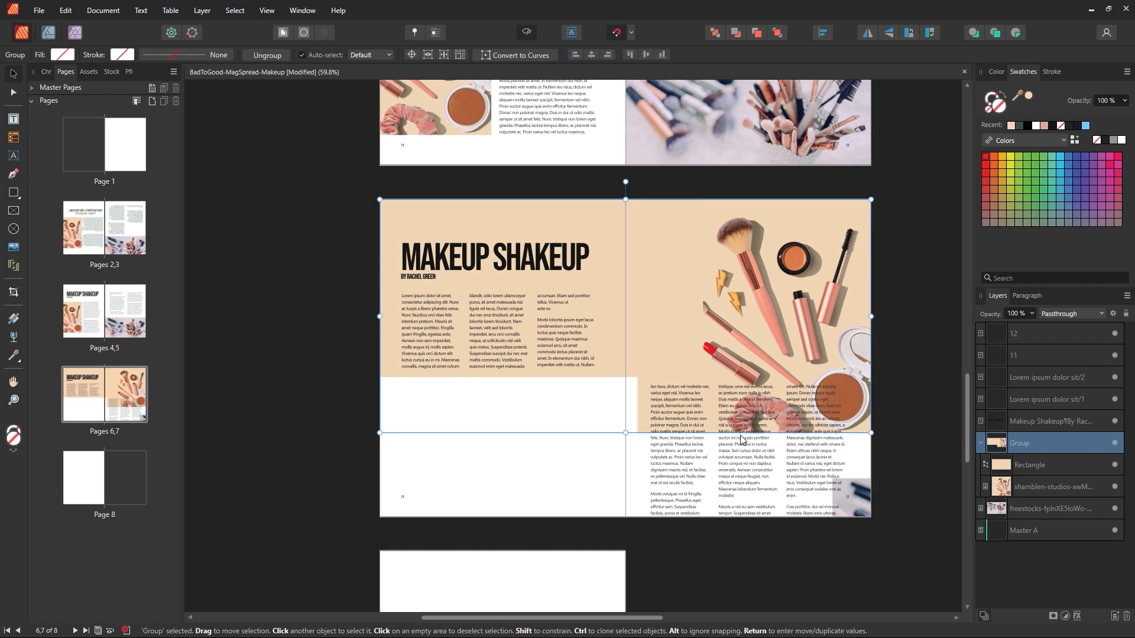
left_click_drag(625, 433, 633, 385)
key("ctrl+z")
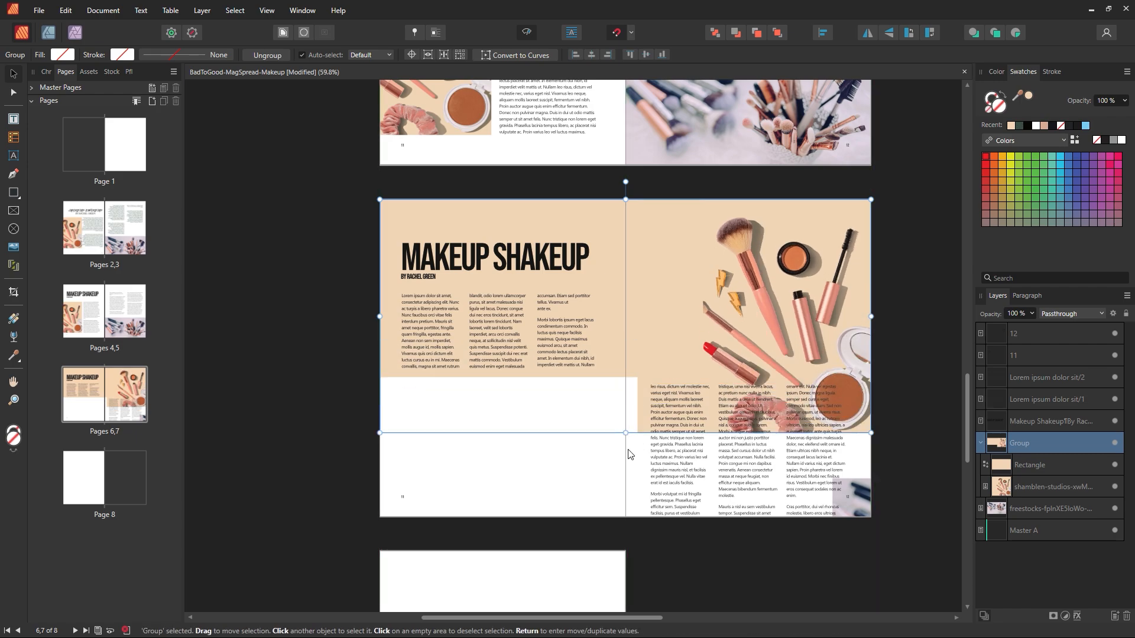
Step: Ungroup the beige rectangle and the makeup photo, and try reducing the photo's height on its own
key("ctrl+shift+g")
left_click(763, 425)
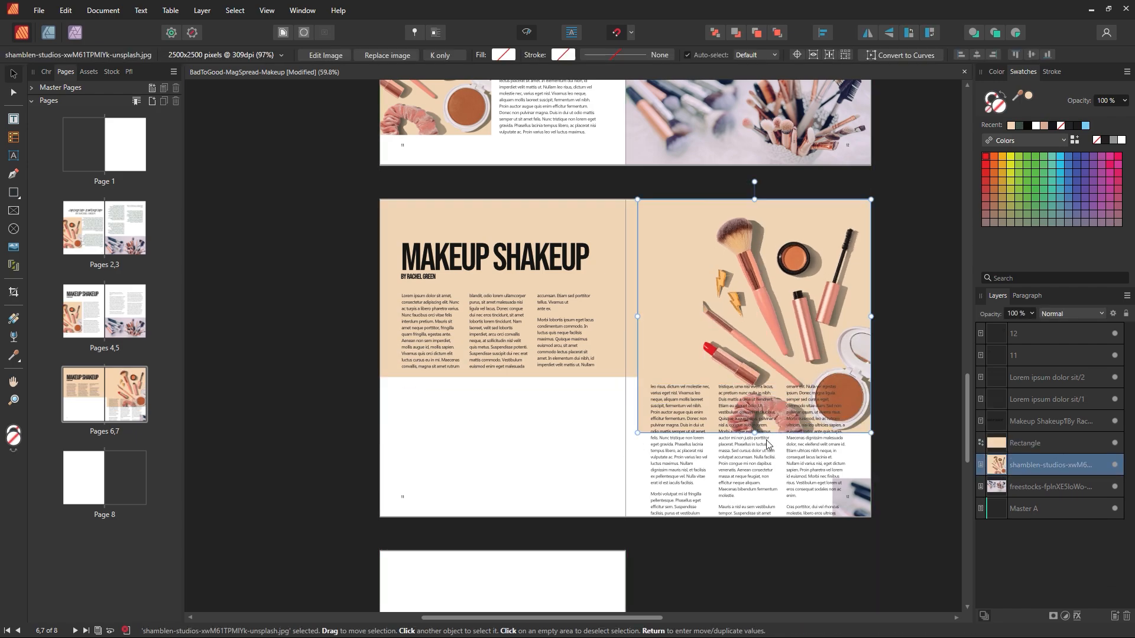
left_click_drag(754, 433, 754, 394)
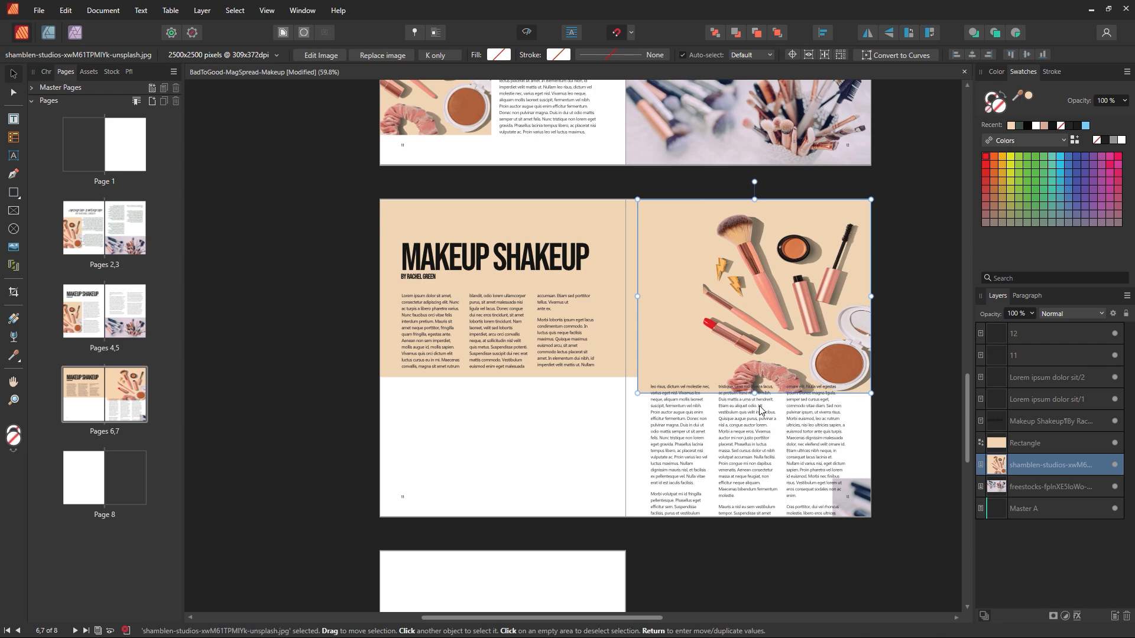
key("ctrl+z")
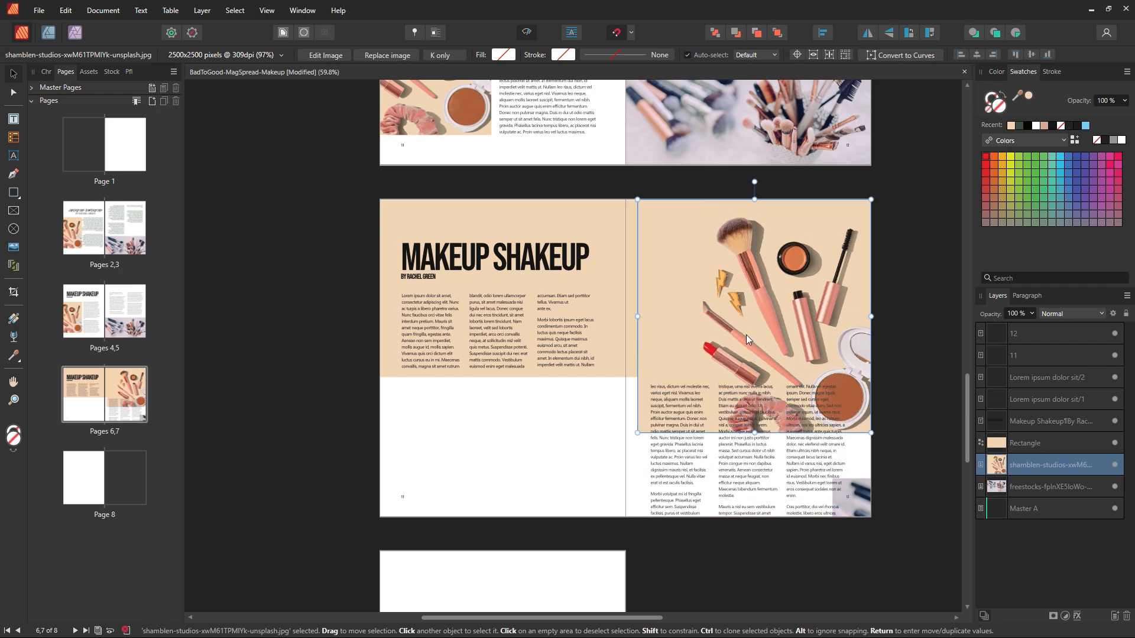
Step: Narrow the beige rectangle so it ends at the spine and covers only page 6
left_click(705, 317)
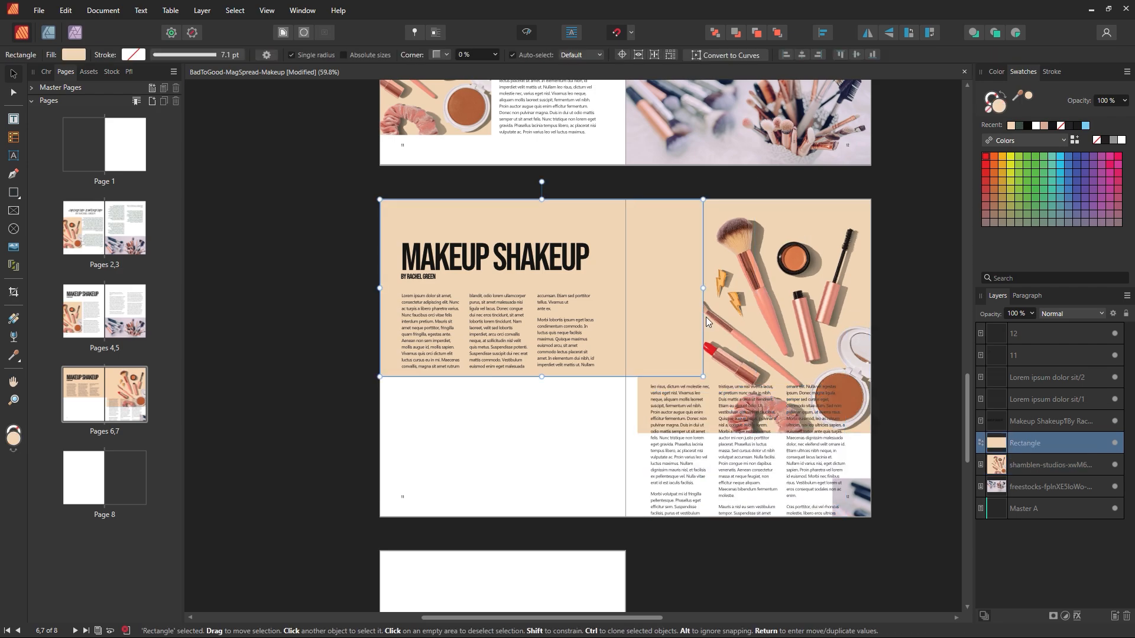
left_click(718, 318)
left_click(695, 296)
left_click_drag(703, 288, 625, 288)
left_click(635, 407)
left_click(629, 430)
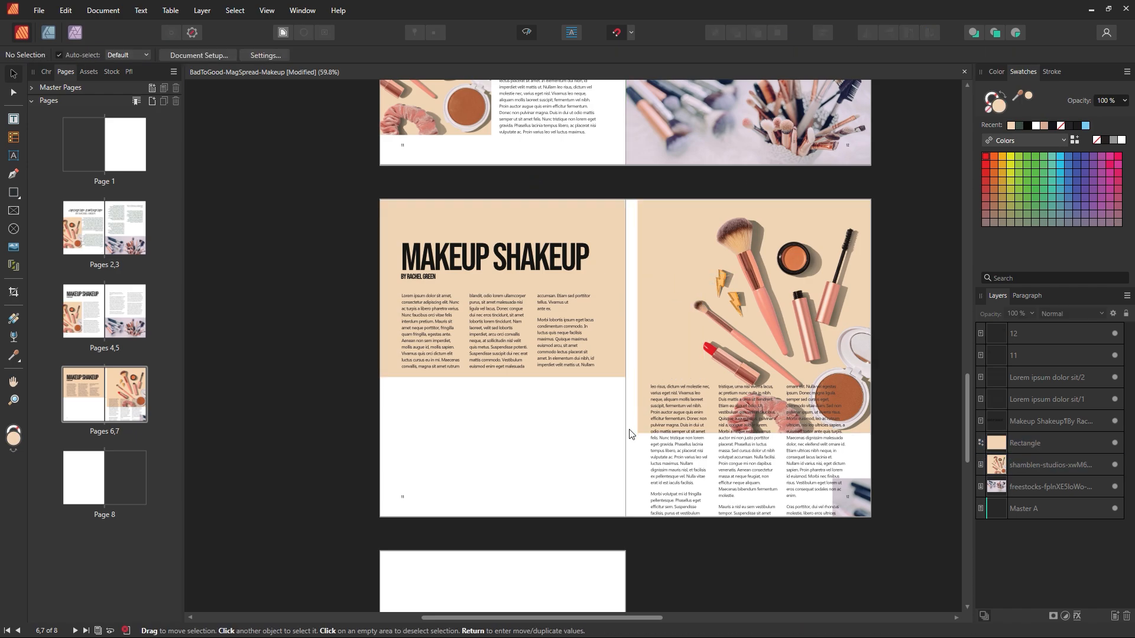
Step: Cut the makeup photo and draw a beige rectangle across page 7's upper area, matching the height of page 6's band
left_click(695, 325)
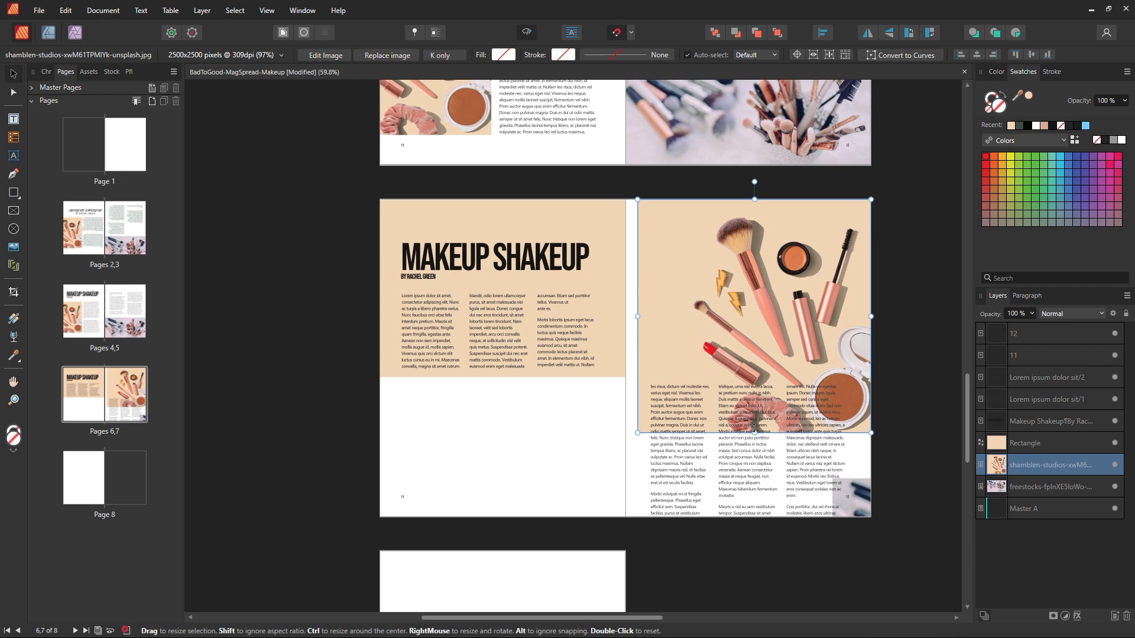
left_click_drag(755, 428, 744, 401)
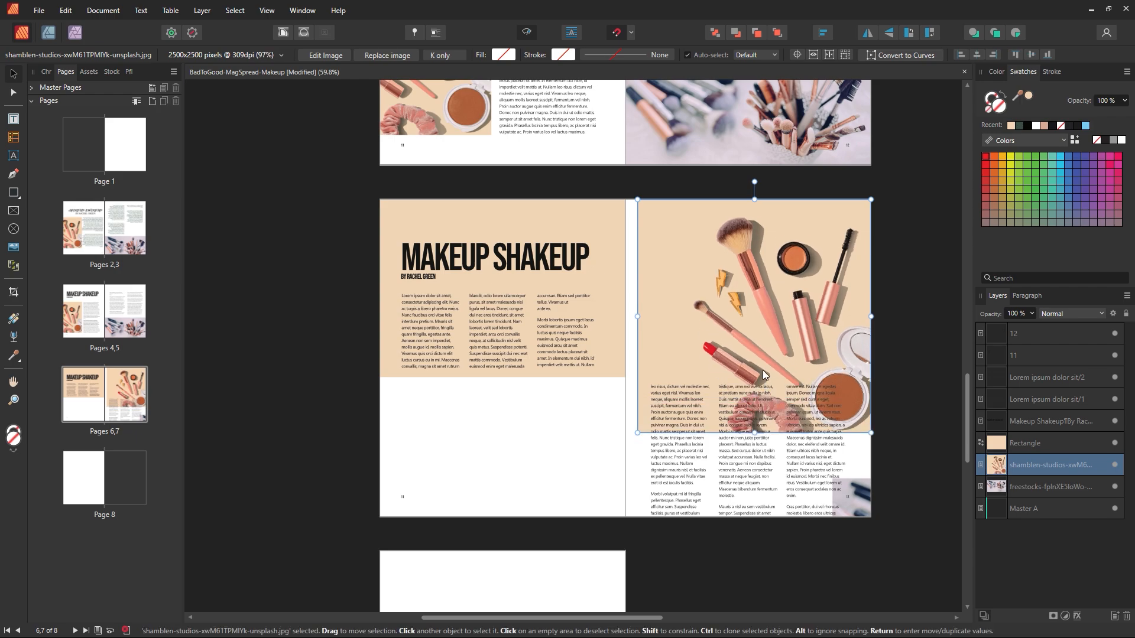
key("Delete")
left_click(11, 199)
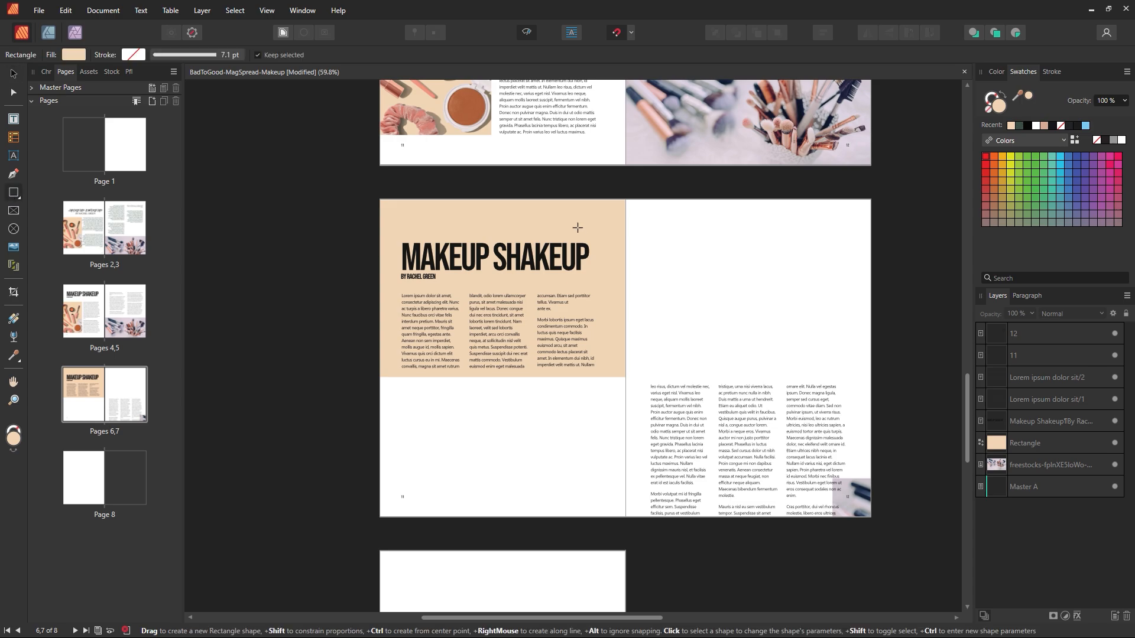
mouse_move(628, 202)
left_mouse_down()
mouse_move(712, 286)
mouse_move(891, 362)
mouse_move(871, 376)
left_mouse_up()
Step: Paste the makeup photo inside the new rectangle on page 7
right_click(824, 324)
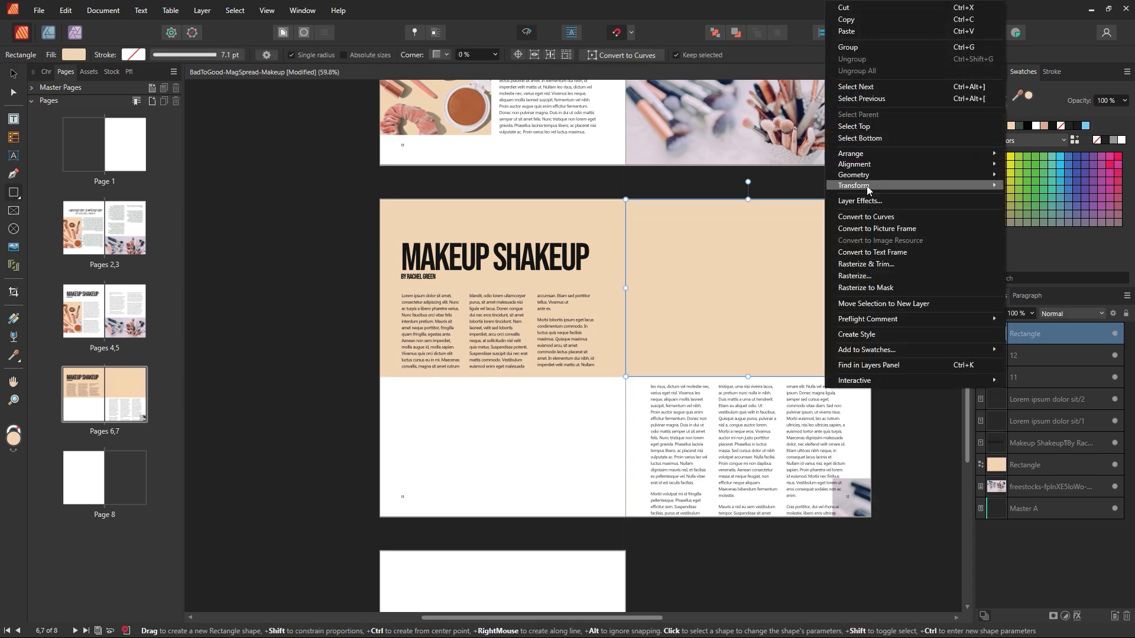
mouse_move(867, 188)
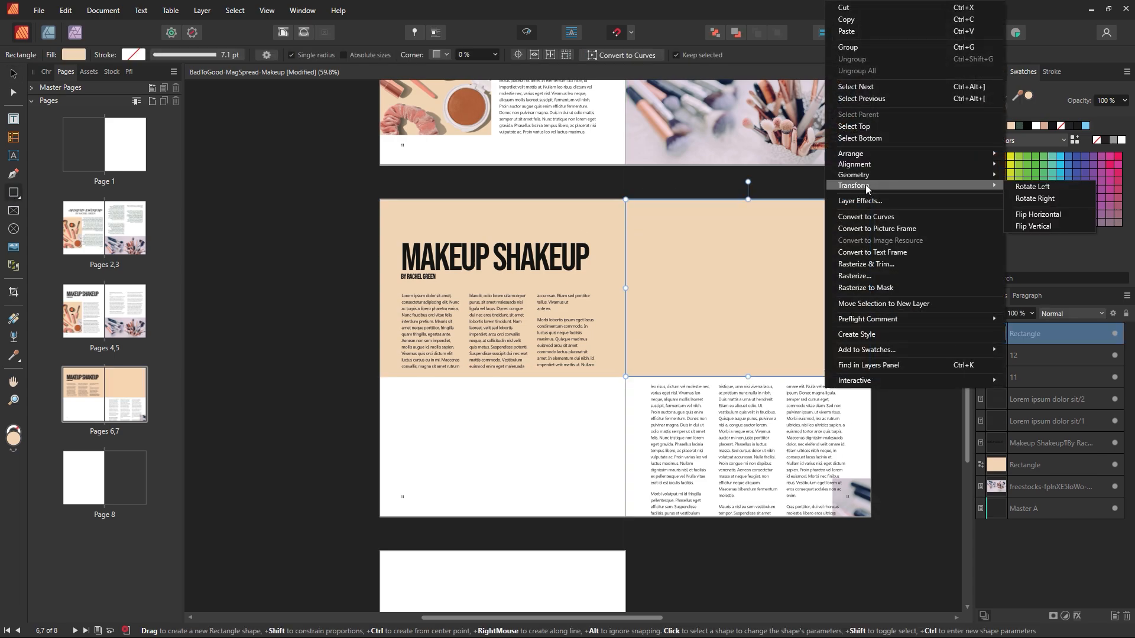
left_click(59, 8)
left_click(112, 126)
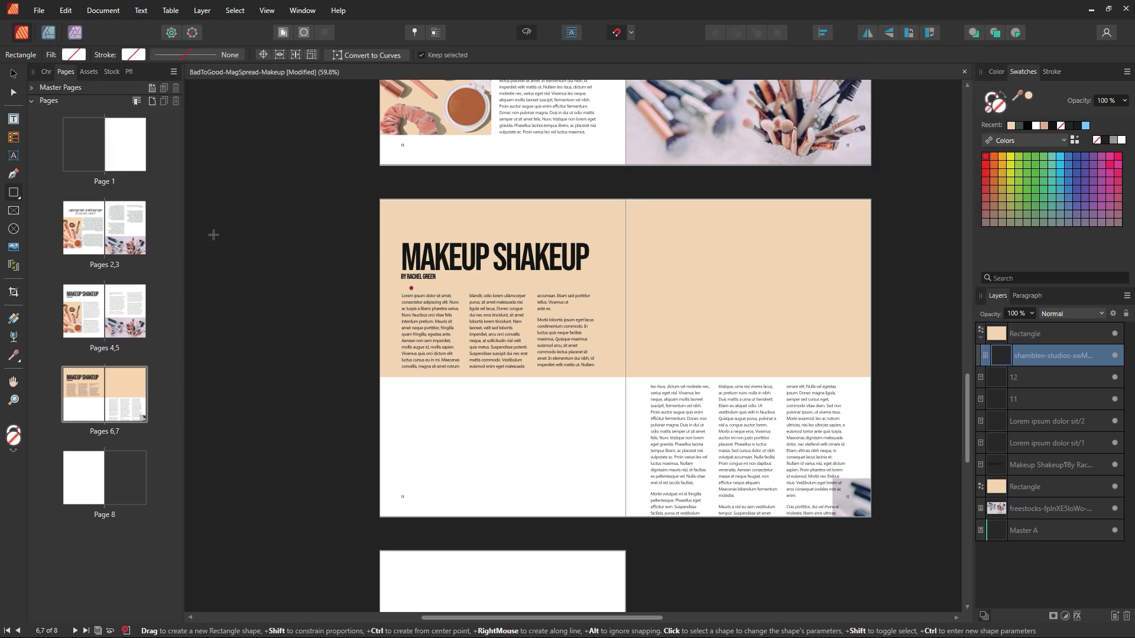
Step: Try removing the fill of page 7's new rectangle, and undo the change
left_click(16, 74)
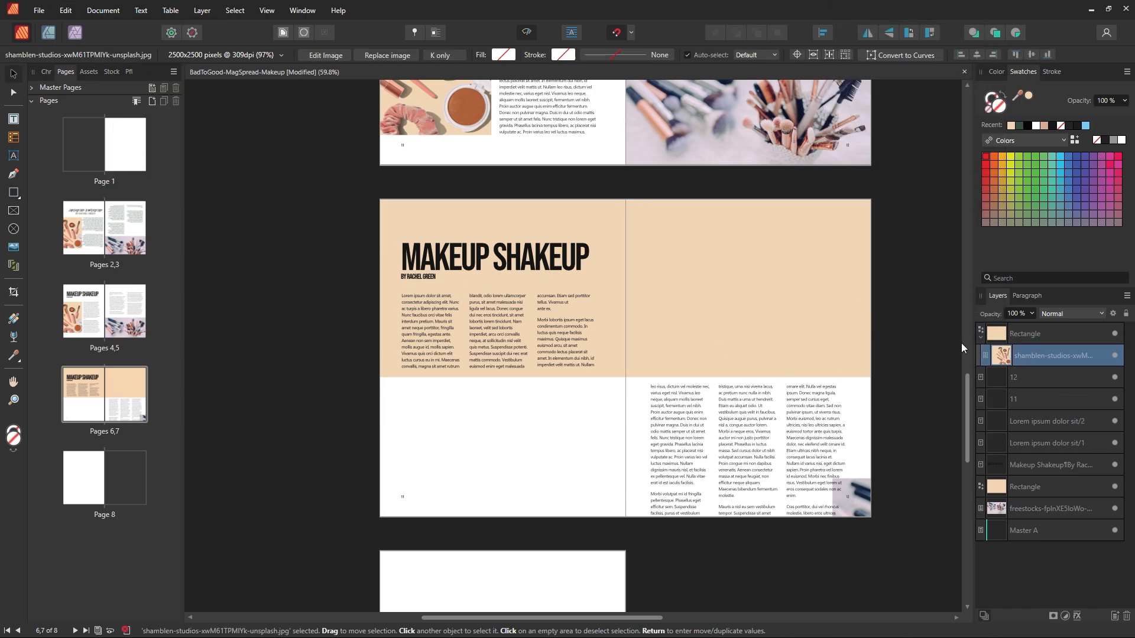
left_click(817, 277)
left_click(986, 112)
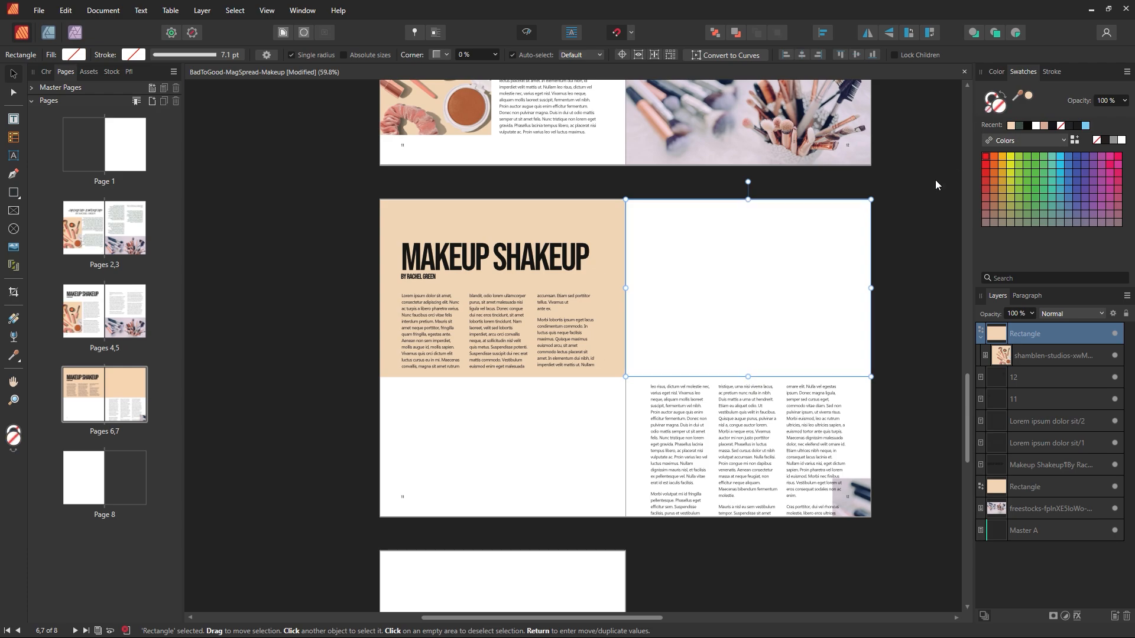
key("ctrl+z")
Step: Try repositioning the photo nested in page 7's rectangle, and zoom to it to find where it sits
left_click(1016, 357)
left_click_drag(804, 346, 790, 457)
left_click(1006, 357)
double_click(1005, 357)
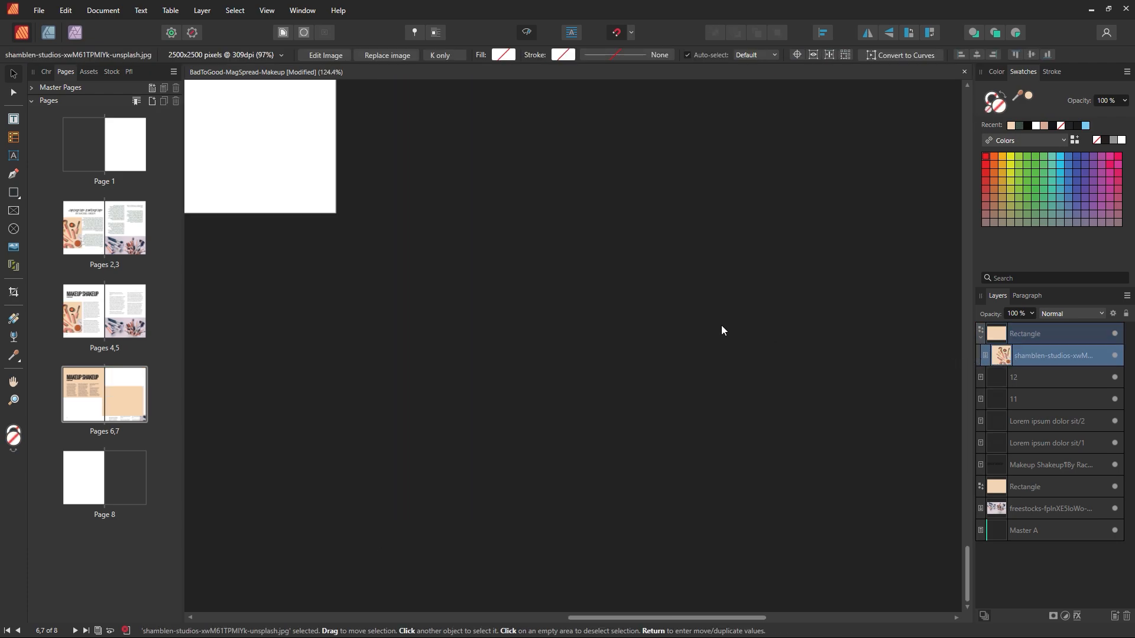
left_click_drag(330, 188, 688, 407)
left_click_drag(730, 463, 547, 329)
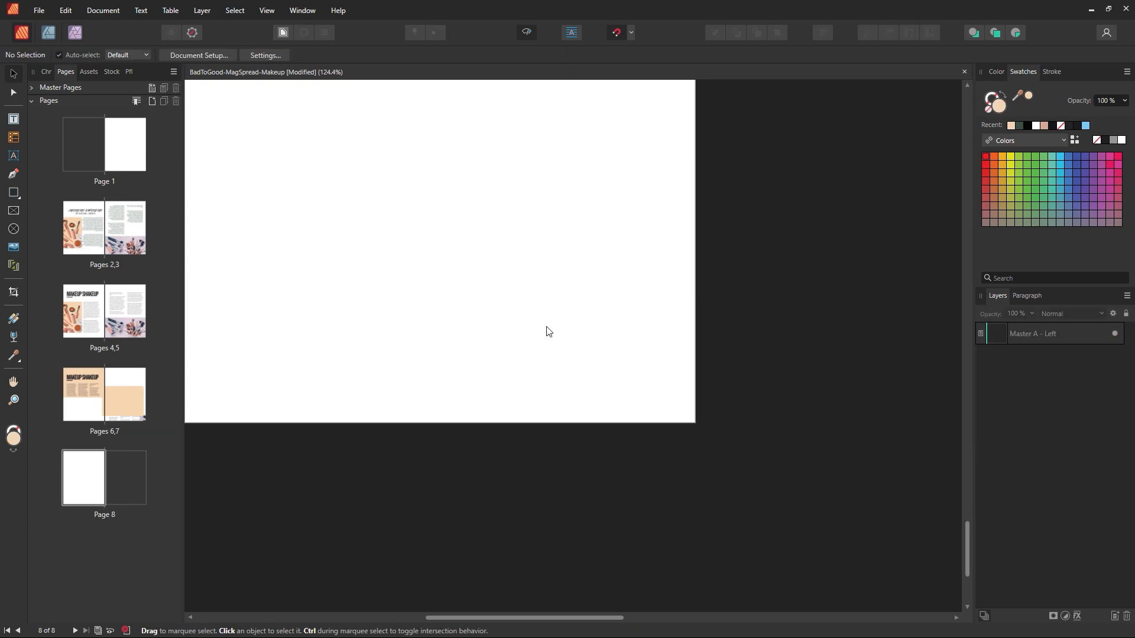
Step: Return to the spread on pages 6 and 7 and undo the rectangle move, the nested paste, the new rectangle and the photo cut
key("z")
left_click(733, 462, "alt")
left_click(733, 462, "alt")
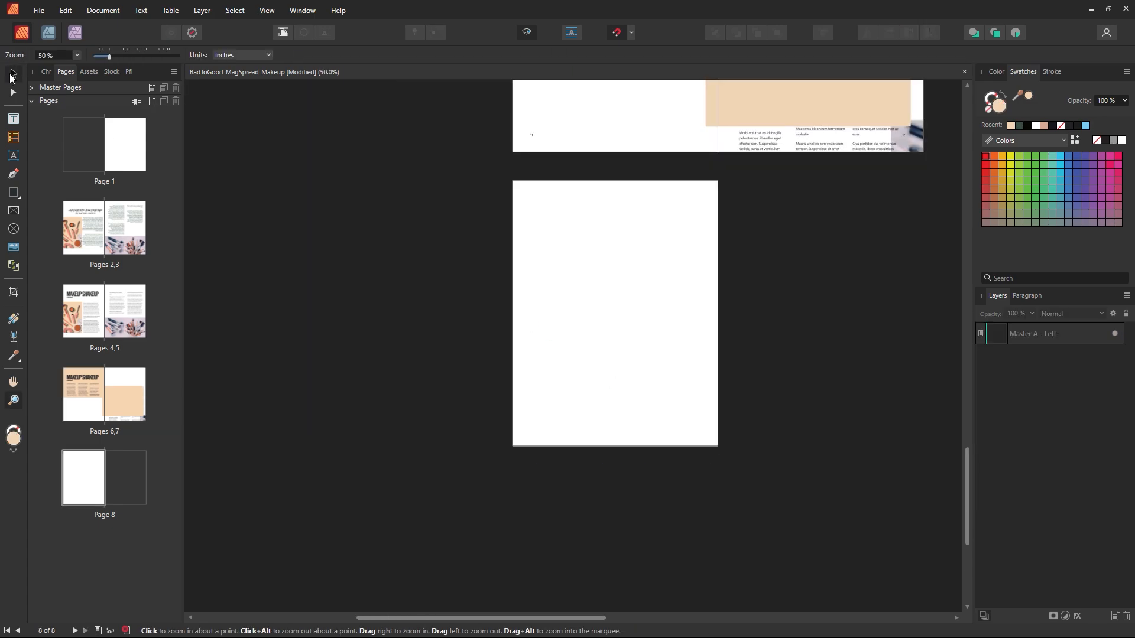
left_click(11, 77)
left_click_drag(730, 236, 583, 373)
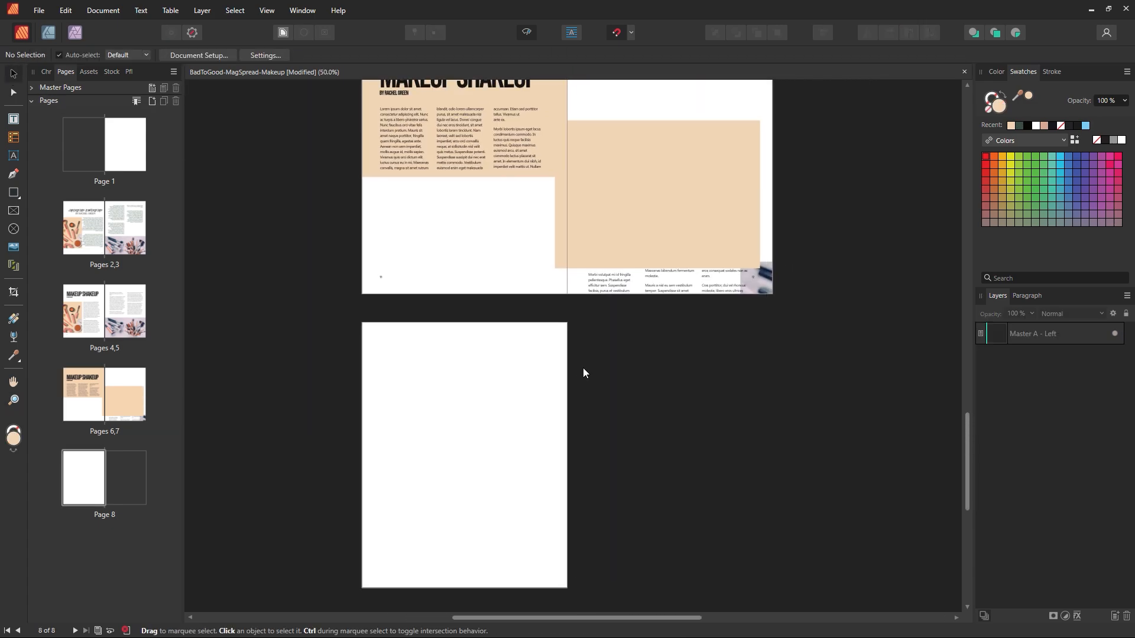
scroll(584, 372, "up", 3)
key("z")
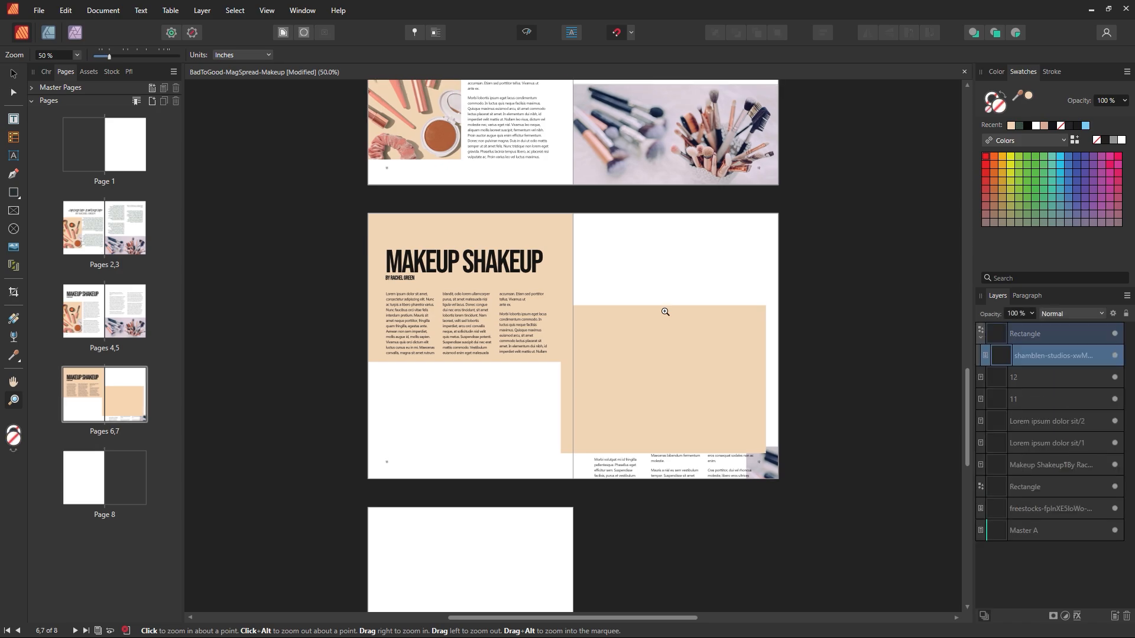
key("ctrl+z")
key("ctrl+z")
key("ctrl+z")
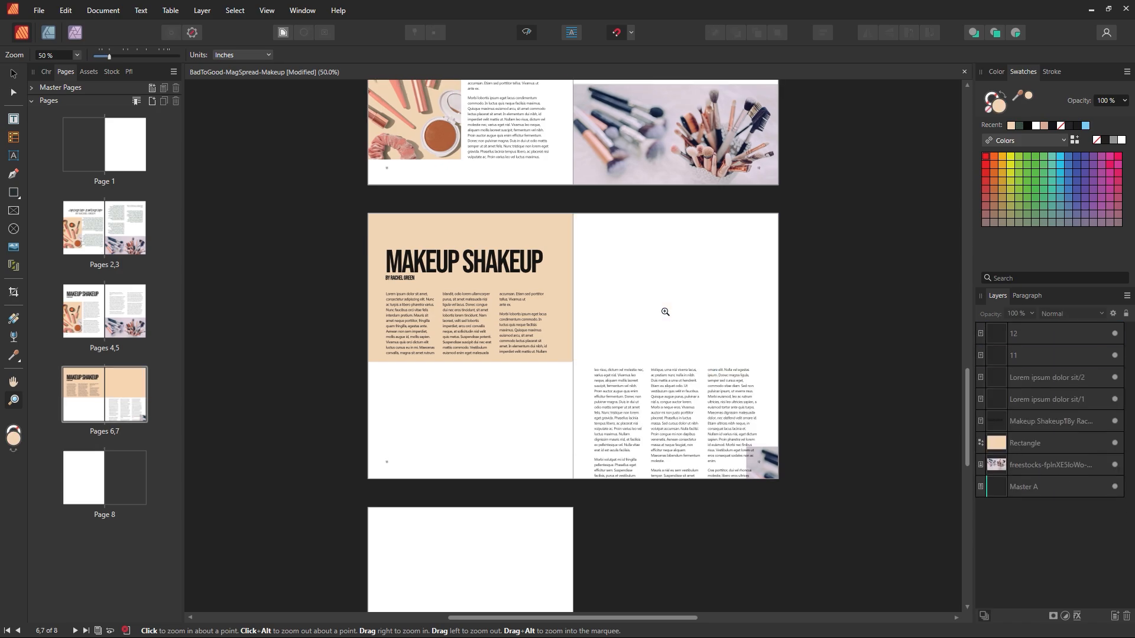
left_click(13, 74)
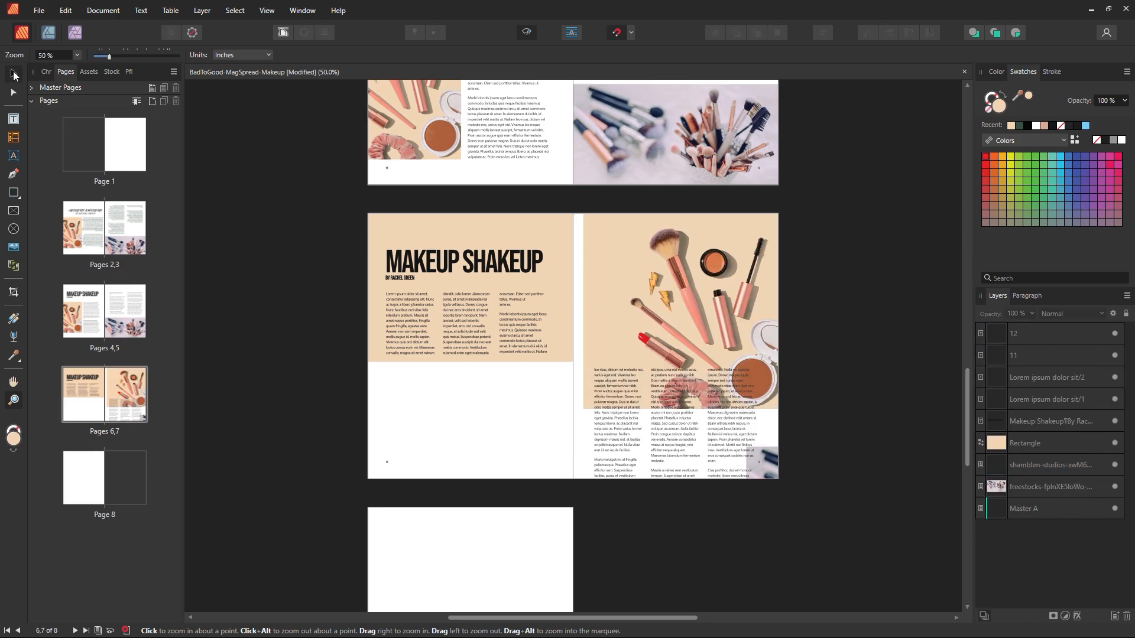
Step: Enlarge the makeup photo proportionally until it spans the full width of page 7
left_click(692, 302)
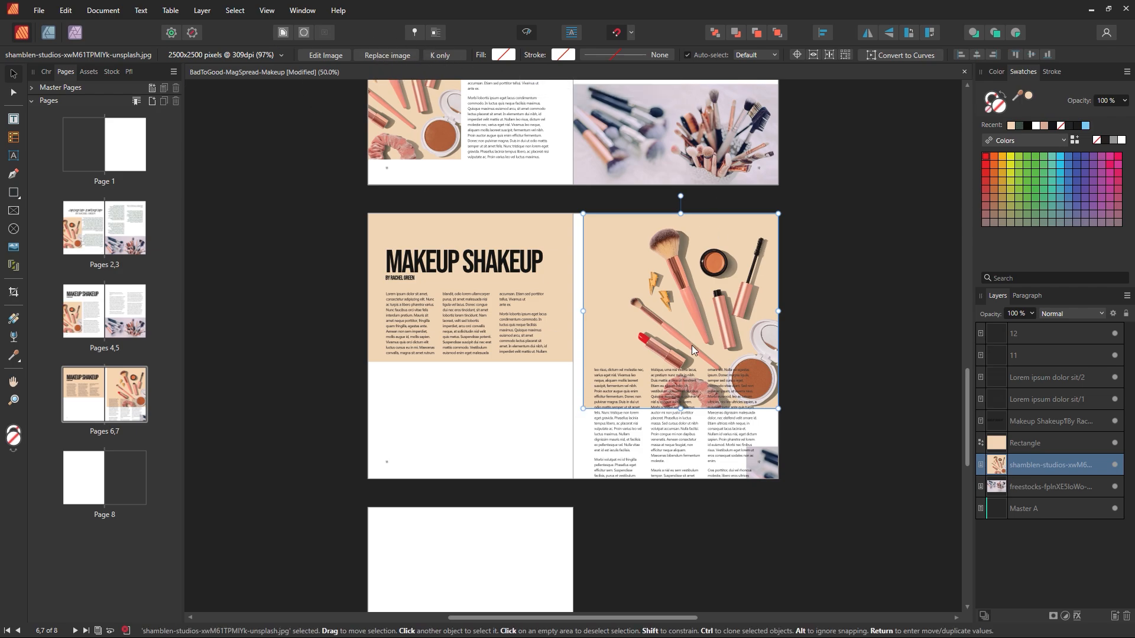
left_click_drag(584, 408, 573, 418)
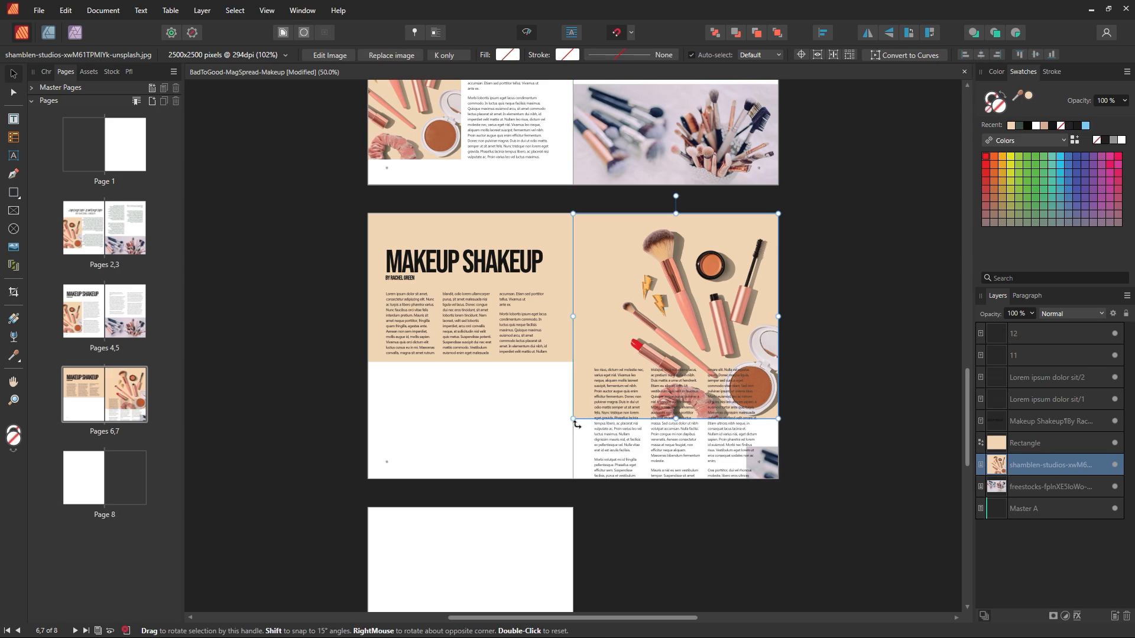
left_click(817, 366)
key("ctrl+0")
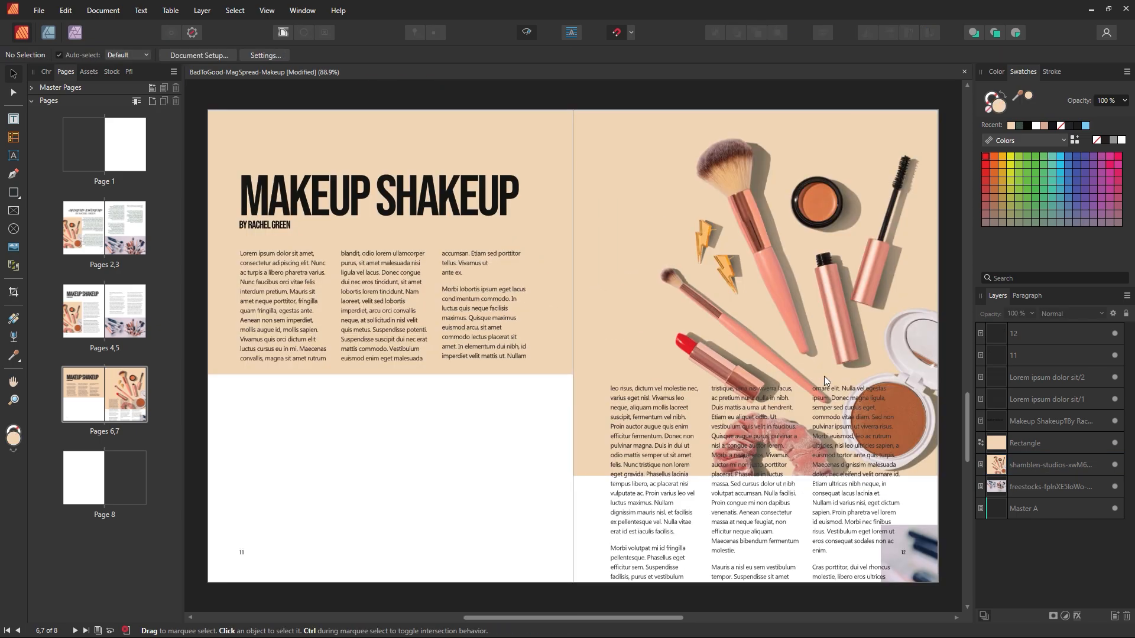
Step: Cut the enlarged makeup photo from page 7
key("z")
left_click(824, 377, "alt")
left_click(825, 377, "alt")
key("space")
left_click_drag(825, 377, 684, 379)
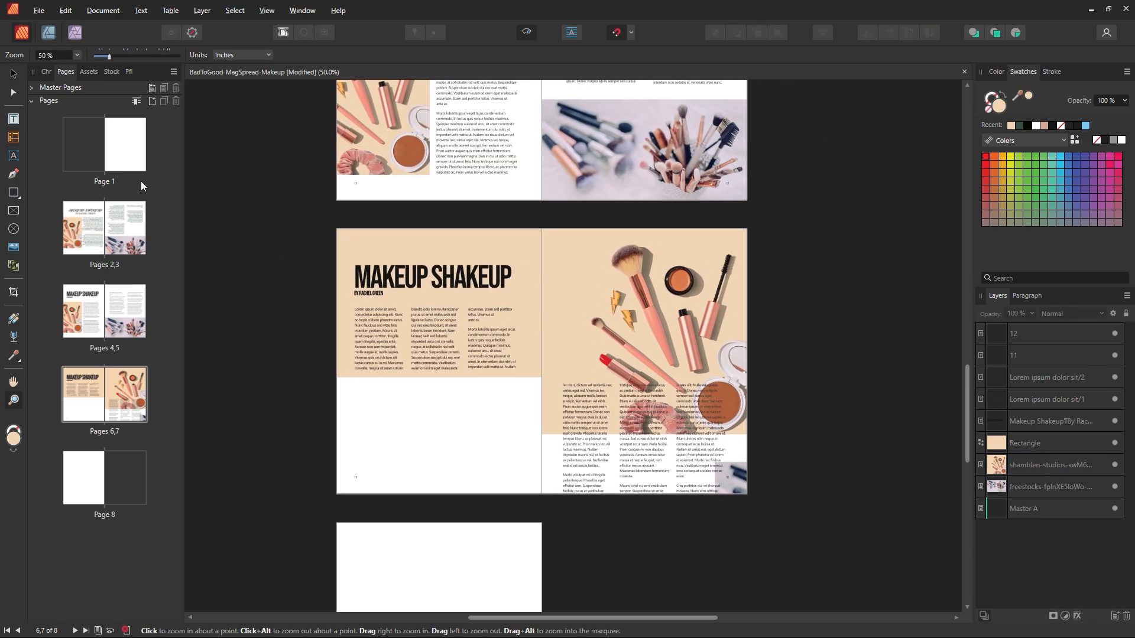
left_click(12, 78)
left_click(627, 331)
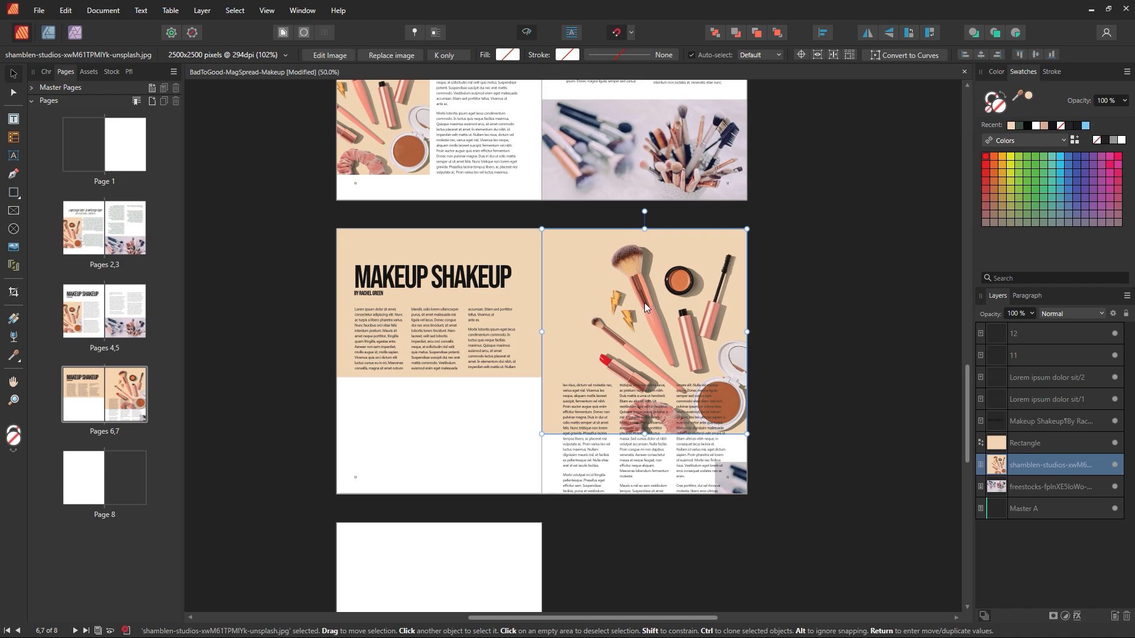
key("Delete")
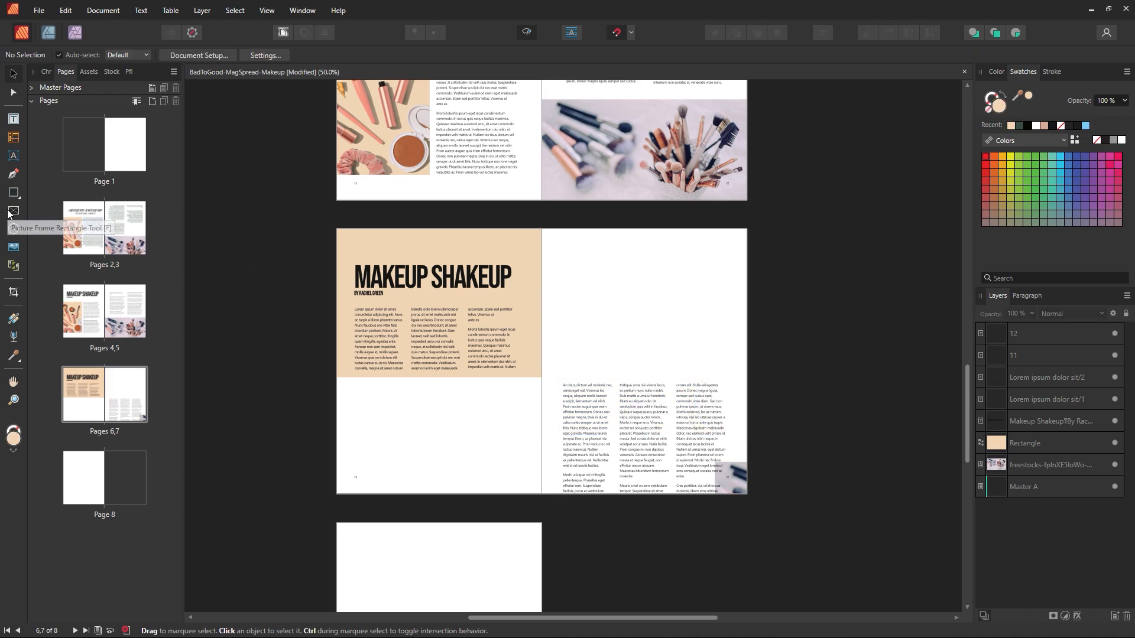
Step: Draw a rectangular picture frame across the top of page 7, level with page 6's beige band, and paste the makeup photo inside it
left_click(8, 212)
left_click_drag(542, 230, 747, 377)
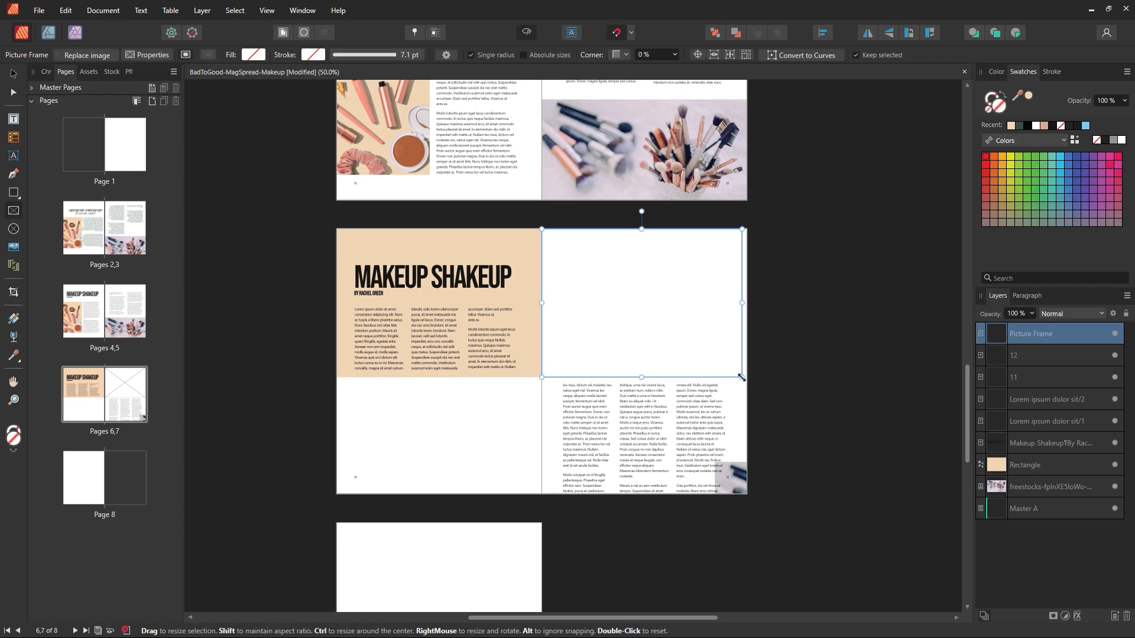
left_click(65, 10)
left_click(83, 120)
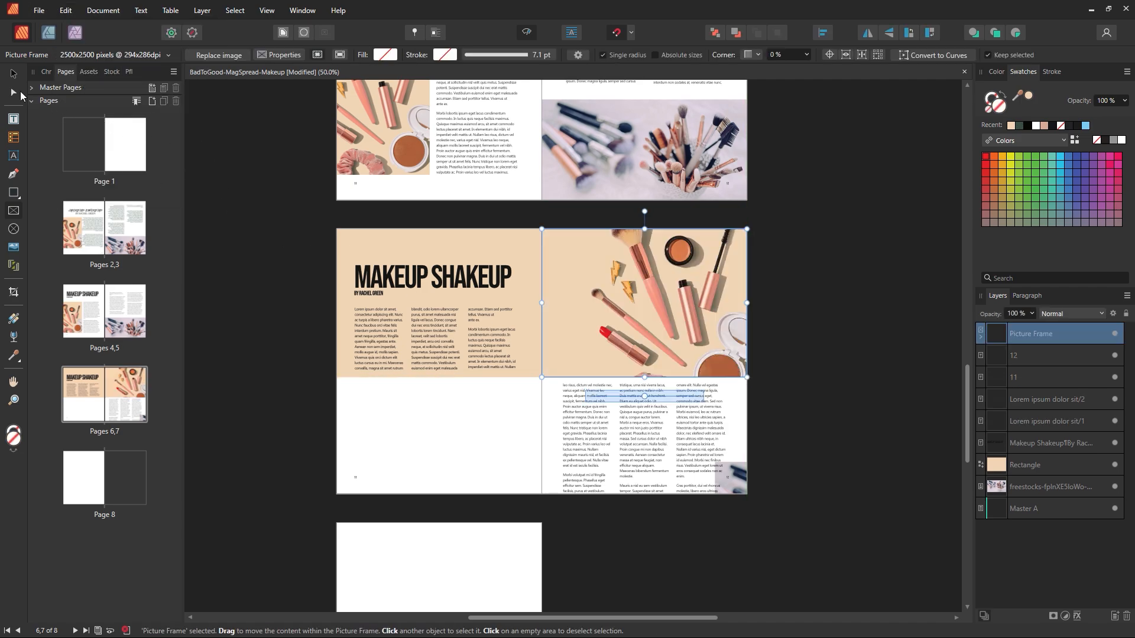
Step: Reposition the makeup photo lower inside its picture frame so the large brush head fits within the frame's upper edge
left_click_drag(644, 303, 645, 323)
left_click(825, 388)
left_click(694, 337)
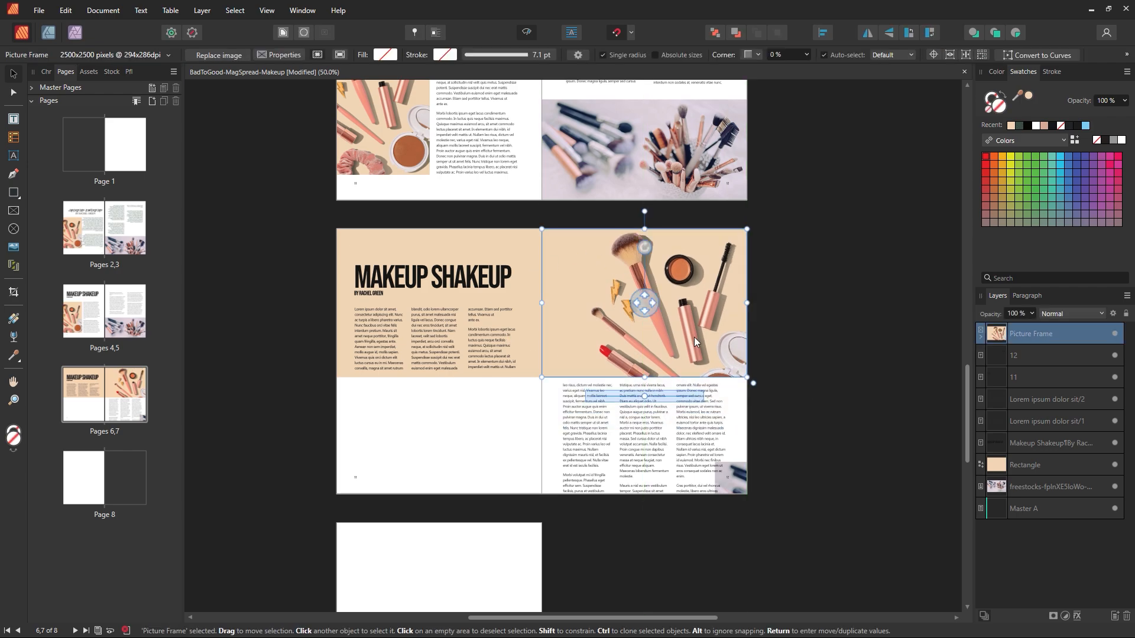
left_click(778, 385)
key("ctrl+0")
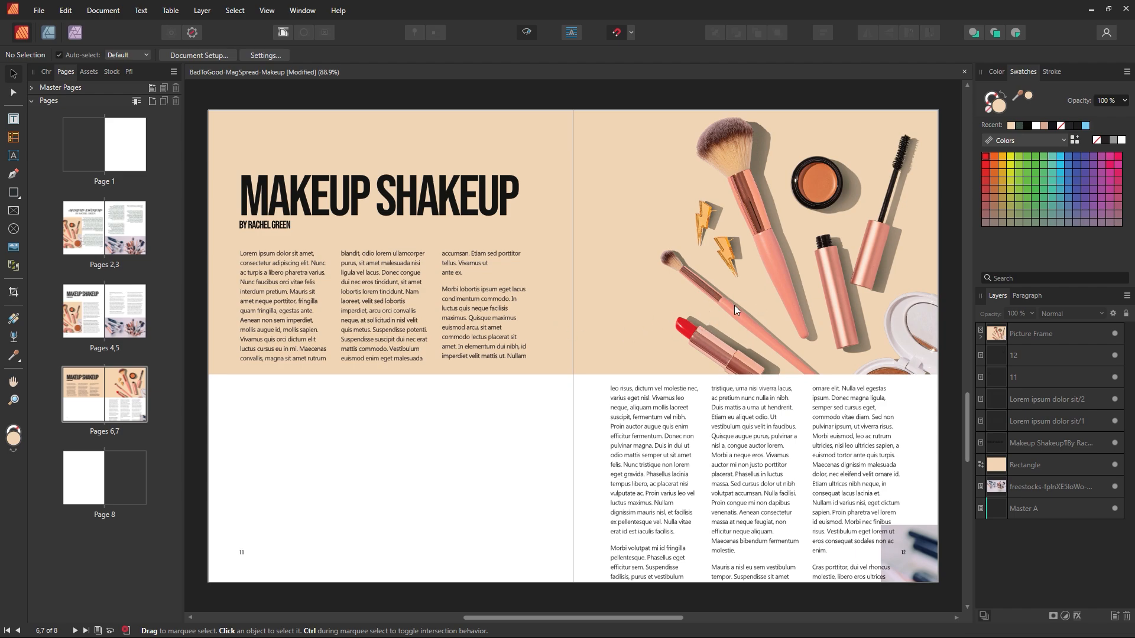
left_click(708, 265)
mouse_move(761, 242)
left_mouse_down()
mouse_move(738, 238)
mouse_move(757, 240)
left_mouse_up()
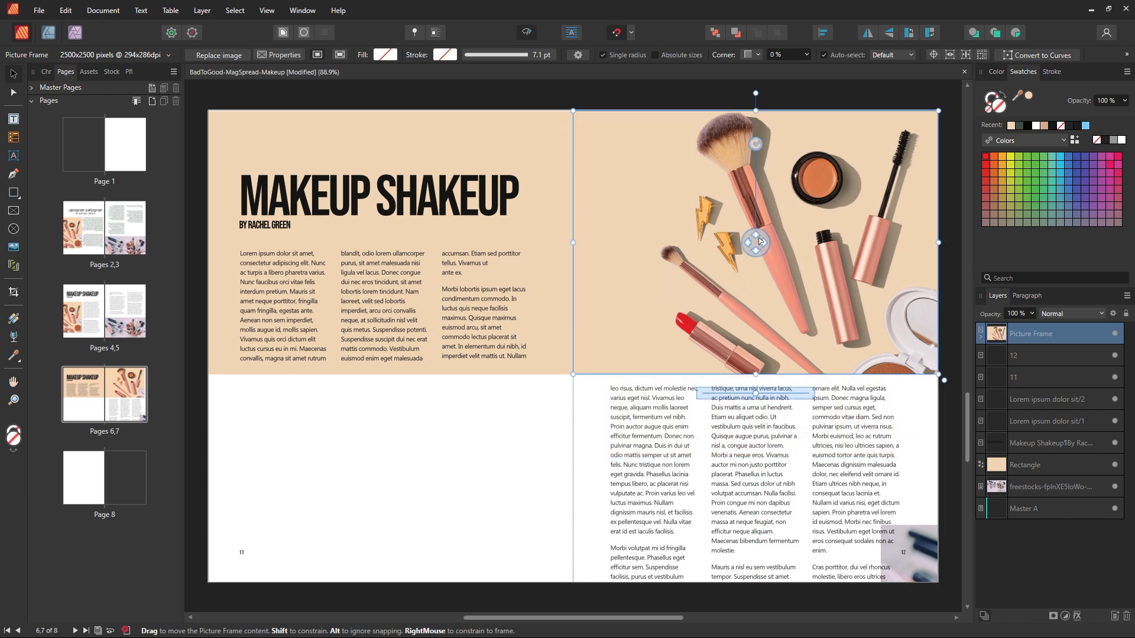
Step: Try lowering the top edge of the beige rectangle on page 6, and undo the change
left_click(493, 214)
left_click(381, 114)
left_click_drag(390, 110, 390, 145)
left_click(434, 89)
left_click(401, 126)
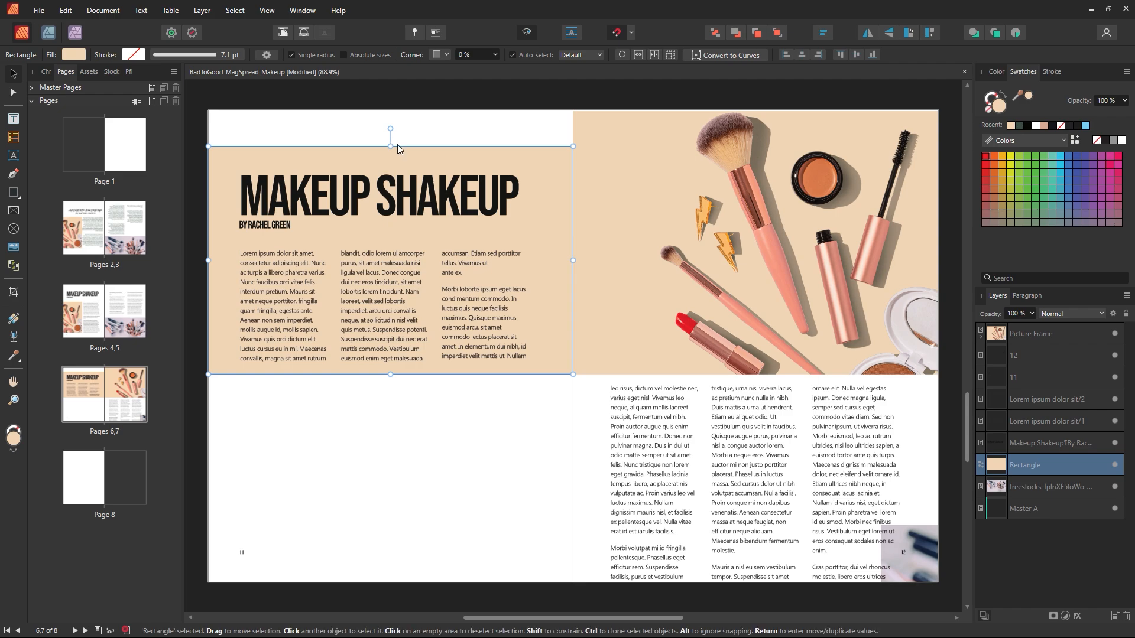
key("ctrl+z")
Step: Extend the top edges of the beige rectangle and the makeup picture frame slightly to cover the upper page edge
left_click(536, 446)
left_click(490, 201)
left_click(565, 137)
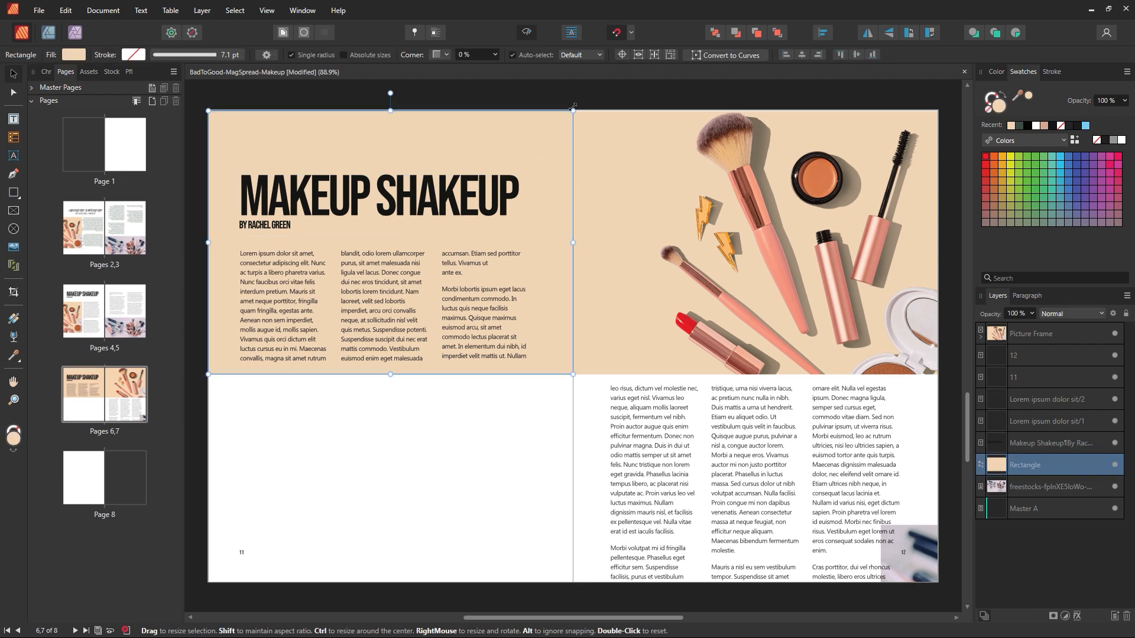
left_click_drag(573, 109, 572, 108)
left_click(590, 107)
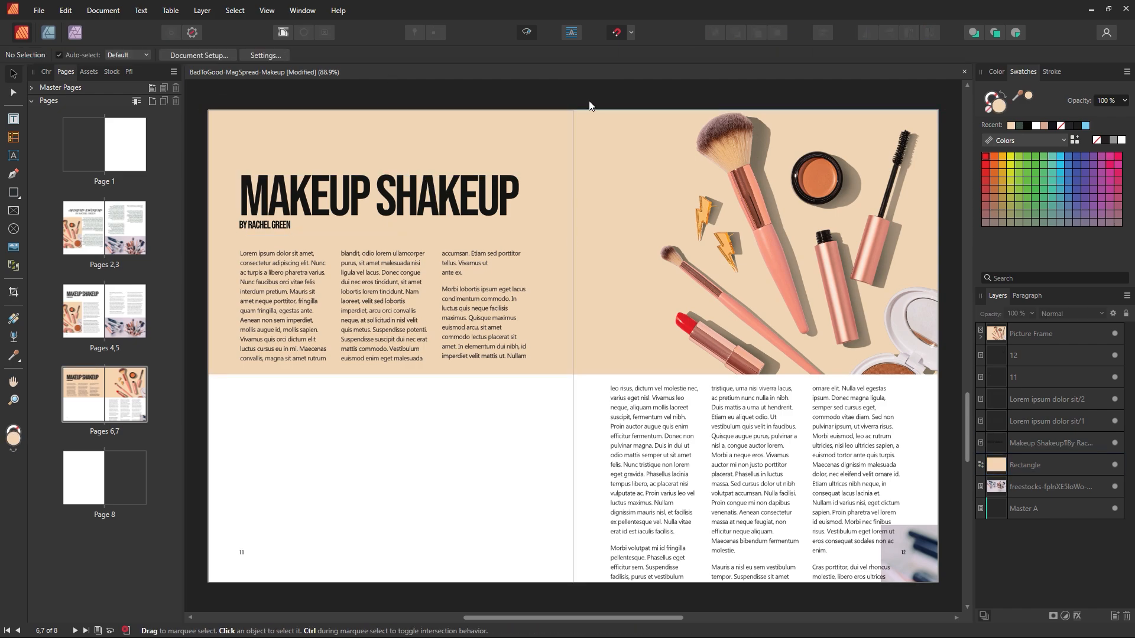
left_click(747, 115)
left_click_drag(755, 109, 764, 108)
key("ctrl+d")
Step: Remove the line break before "ante ex." in the third text column on page 6
key("z")
left_click_drag(565, 100, 553, 234)
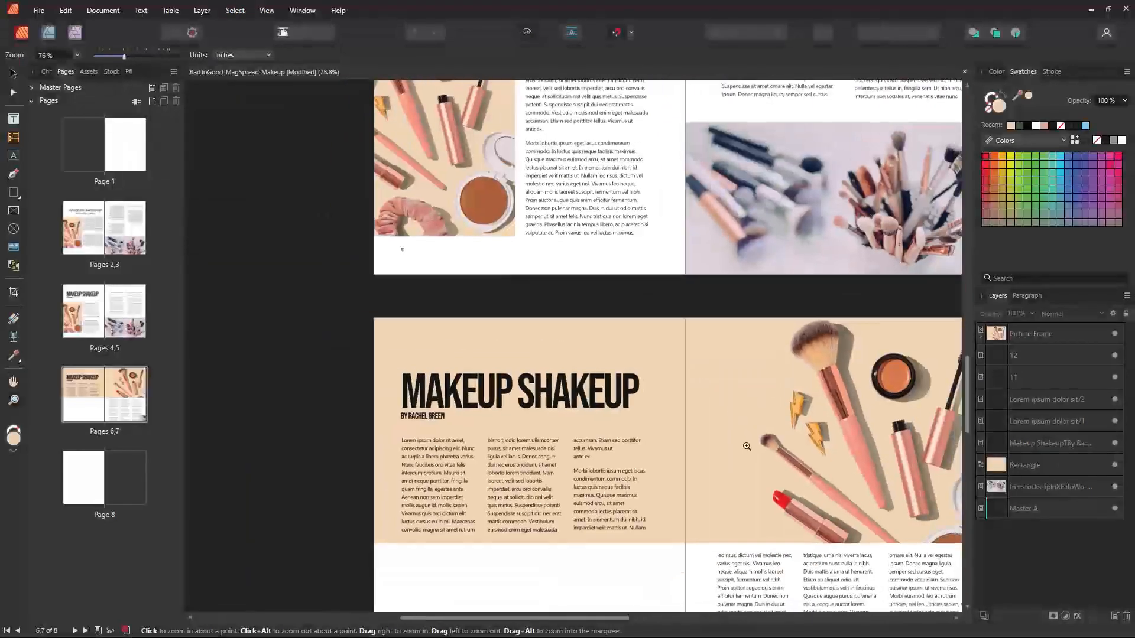
left_click_drag(773, 485, 667, 313)
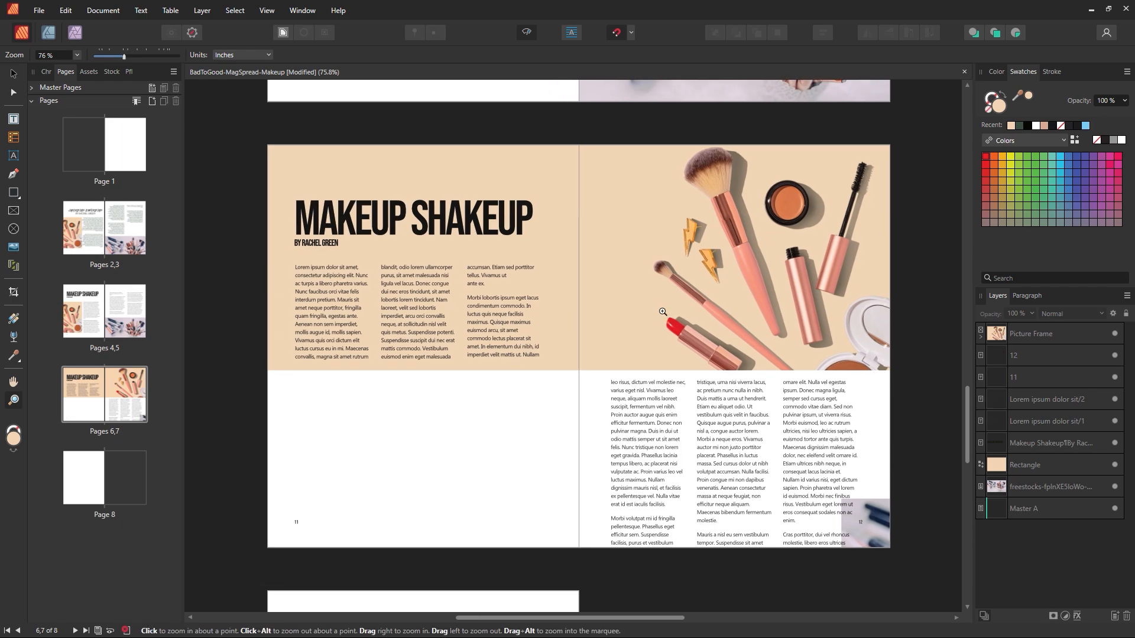
left_click(14, 72)
left_click(438, 279)
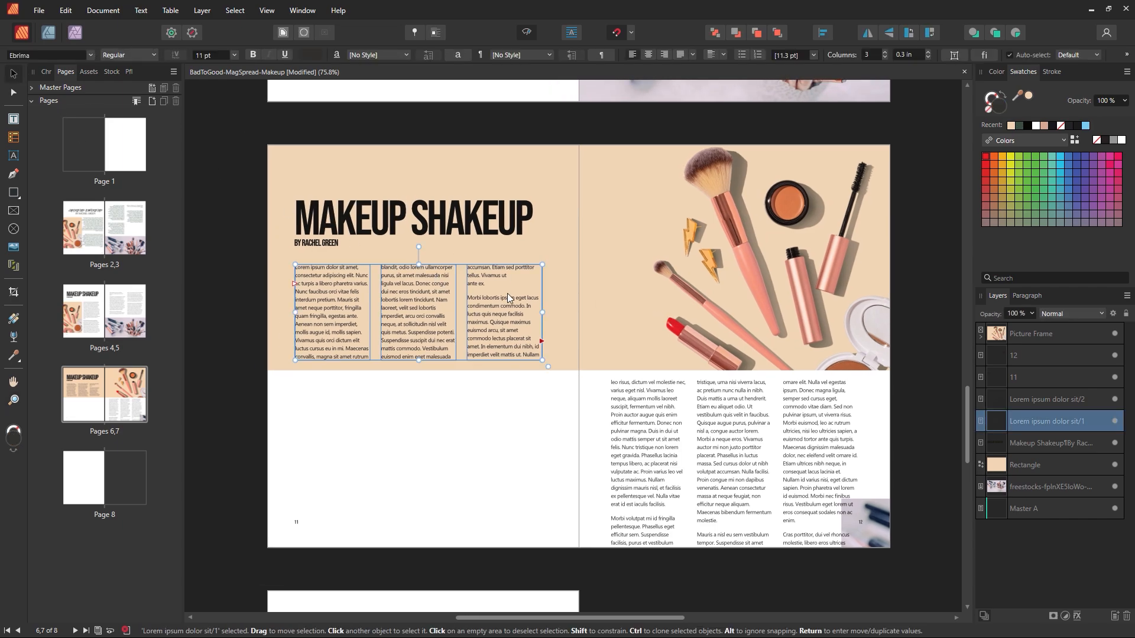
double_click(503, 297)
key("BackSpace")
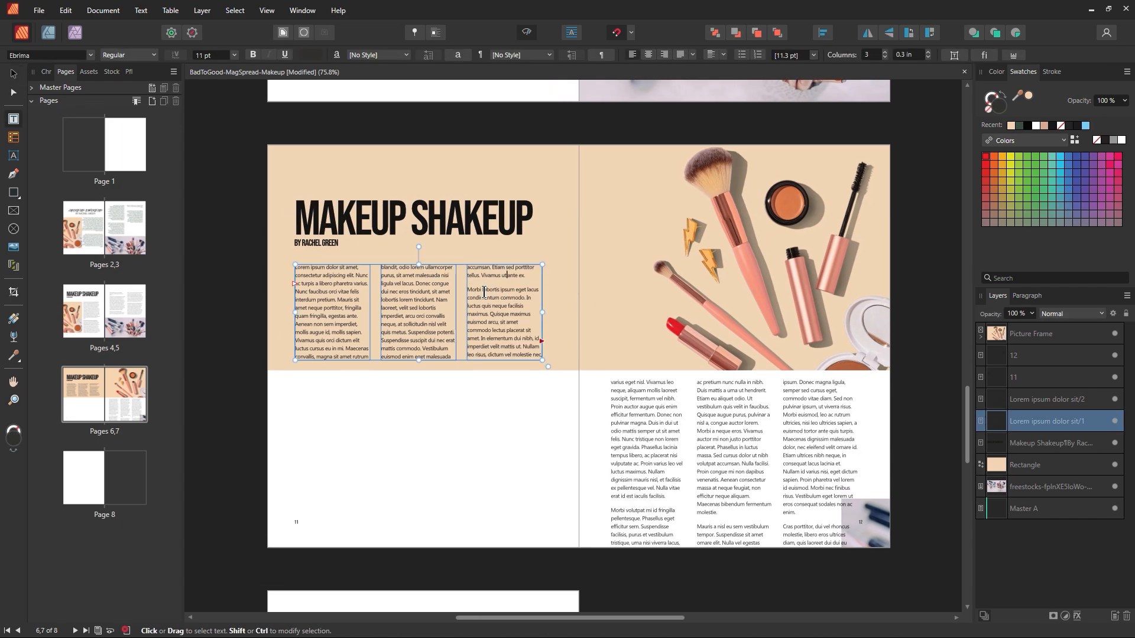
left_click(14, 73)
left_click(370, 398)
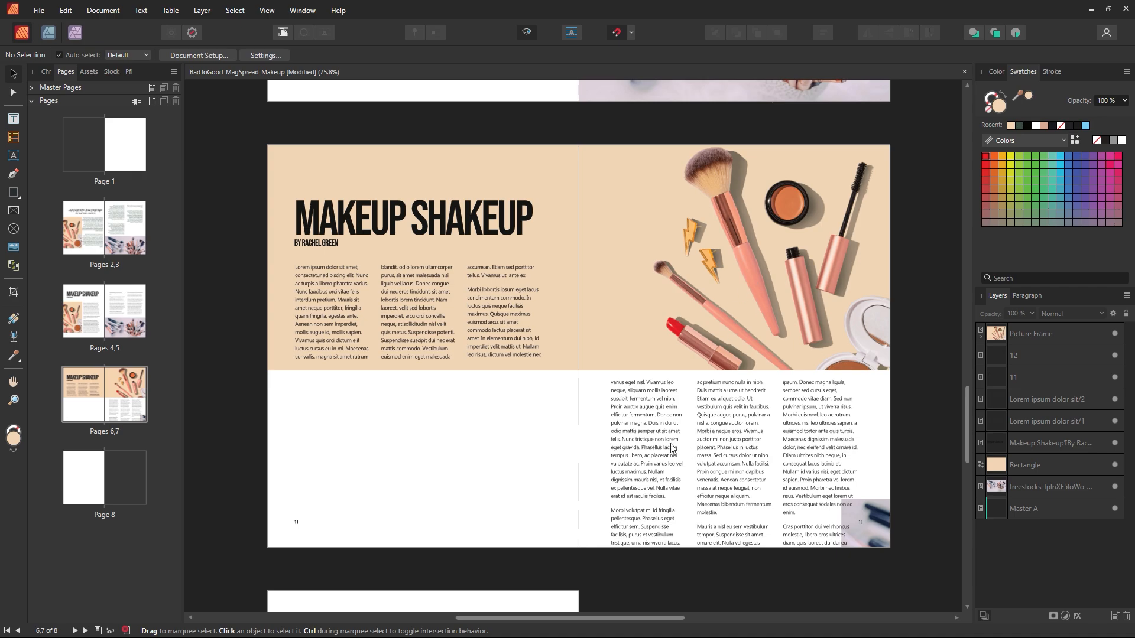
Step: Shorten page 7's three-column text frame to end above the page number, and move the brushes photo to the empty lower half of page 6
left_click(647, 472)
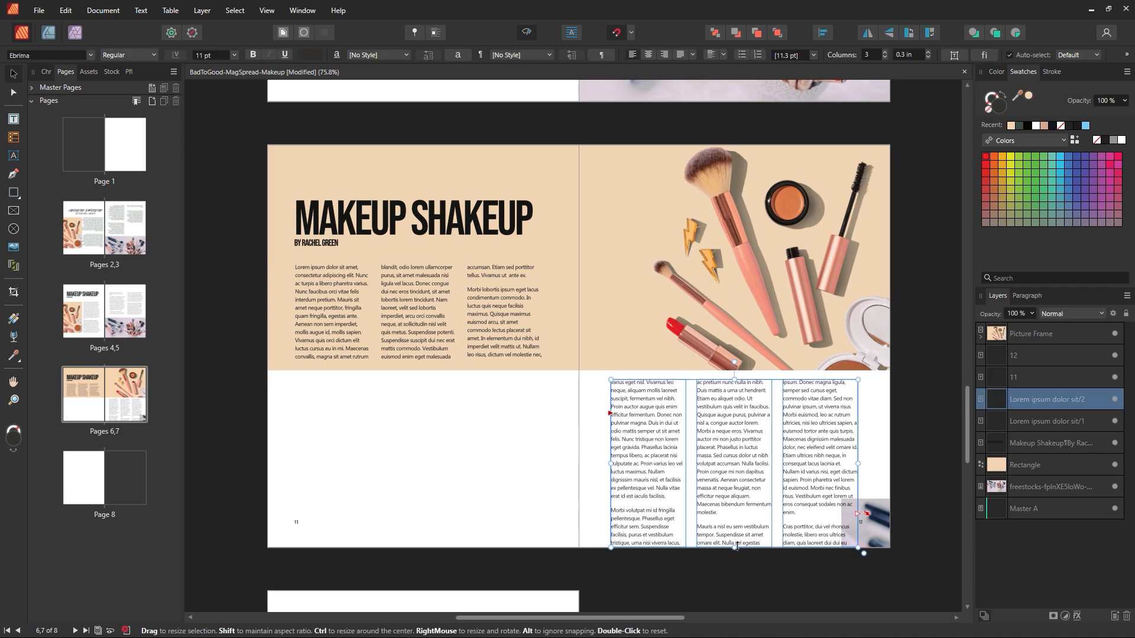
left_click_drag(734, 548, 734, 485)
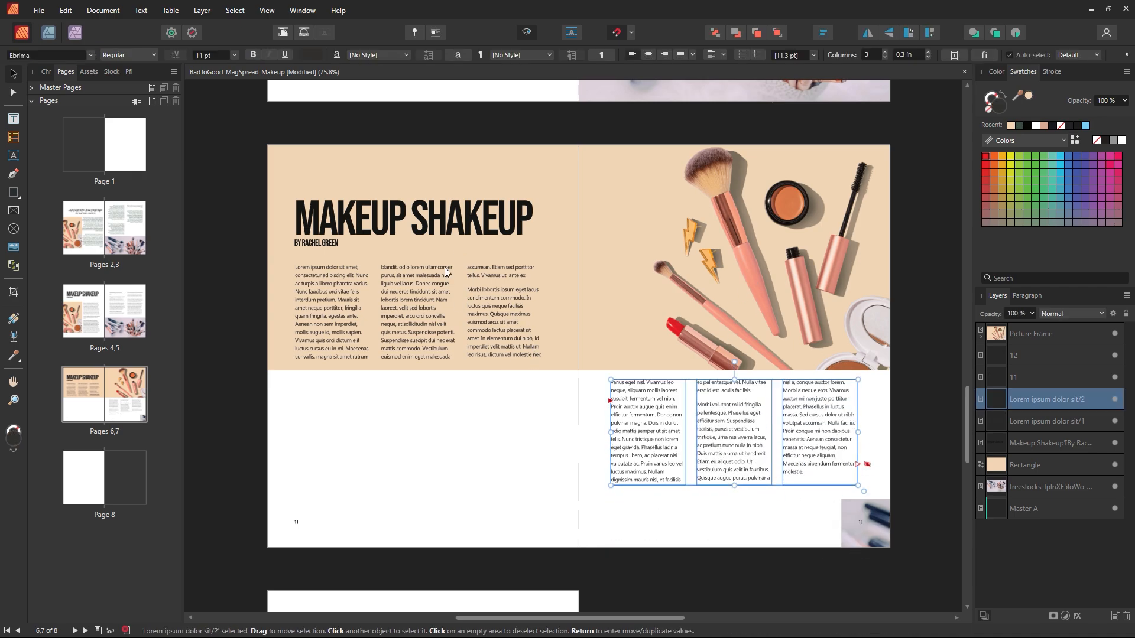
mouse_move(869, 528)
left_mouse_down()
mouse_move(384, 446)
mouse_move(296, 399)
left_mouse_up()
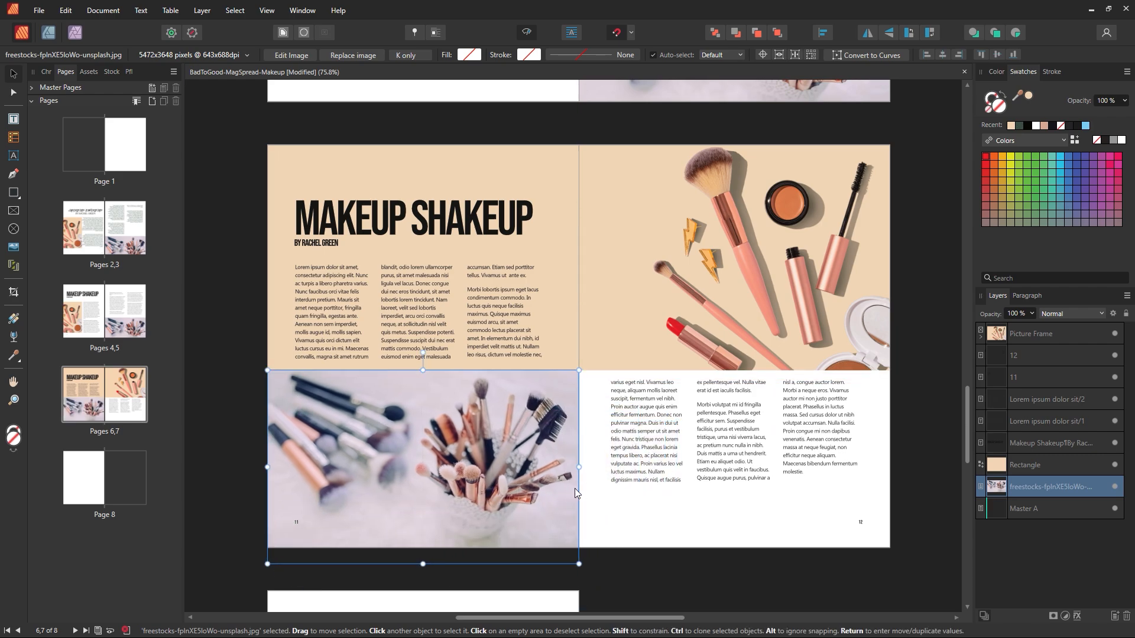
Step: Cut the brushes photo, draw a picture frame over the left page's lower part, and paste the photo inside it
left_click_drag(516, 458, 736, 433)
key("Delete")
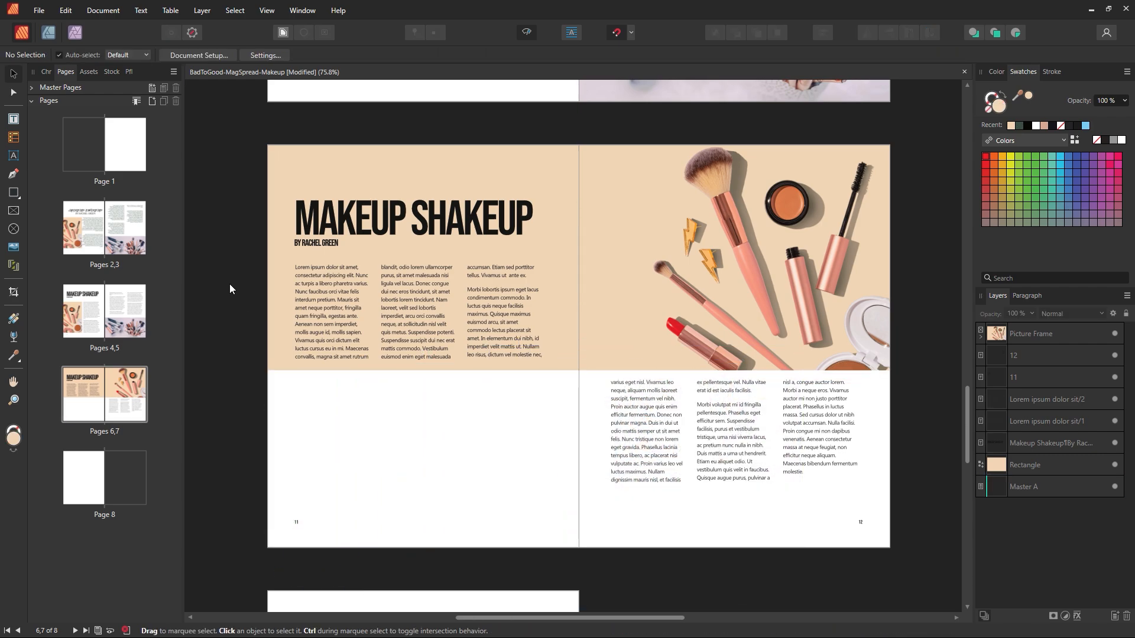
left_click(12, 211)
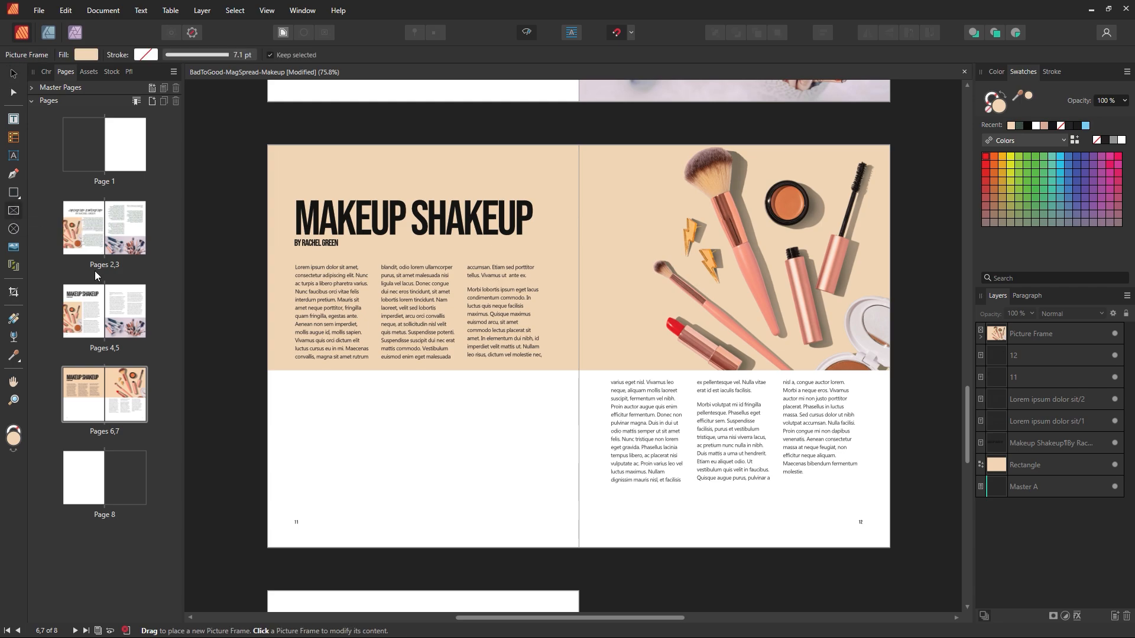
left_click_drag(269, 371, 578, 548)
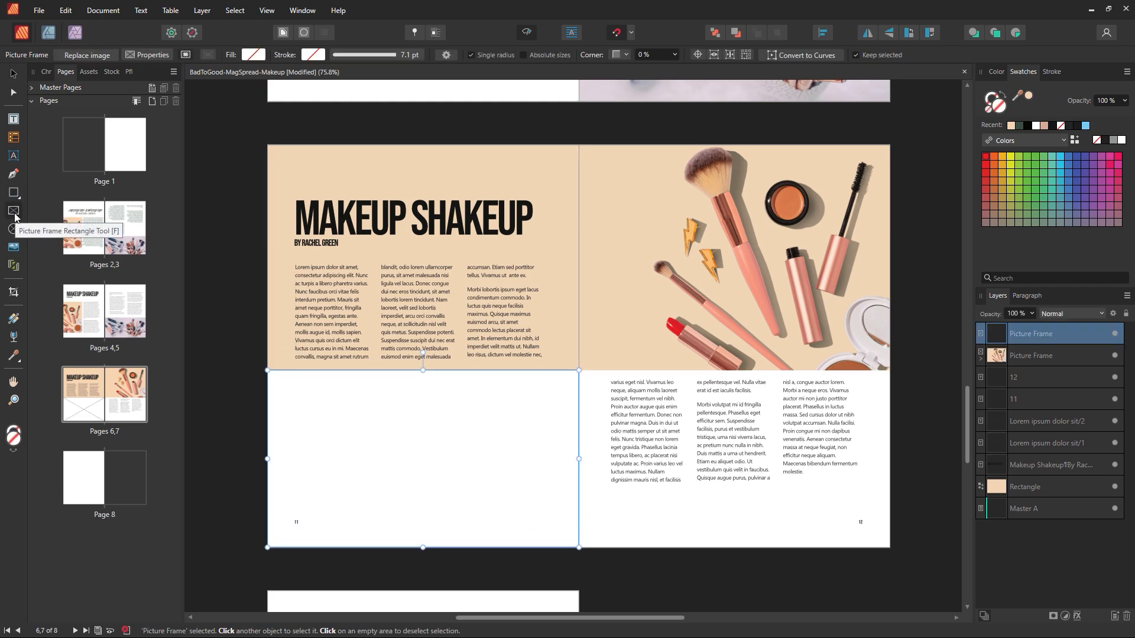
left_click(66, 10)
left_click(84, 121)
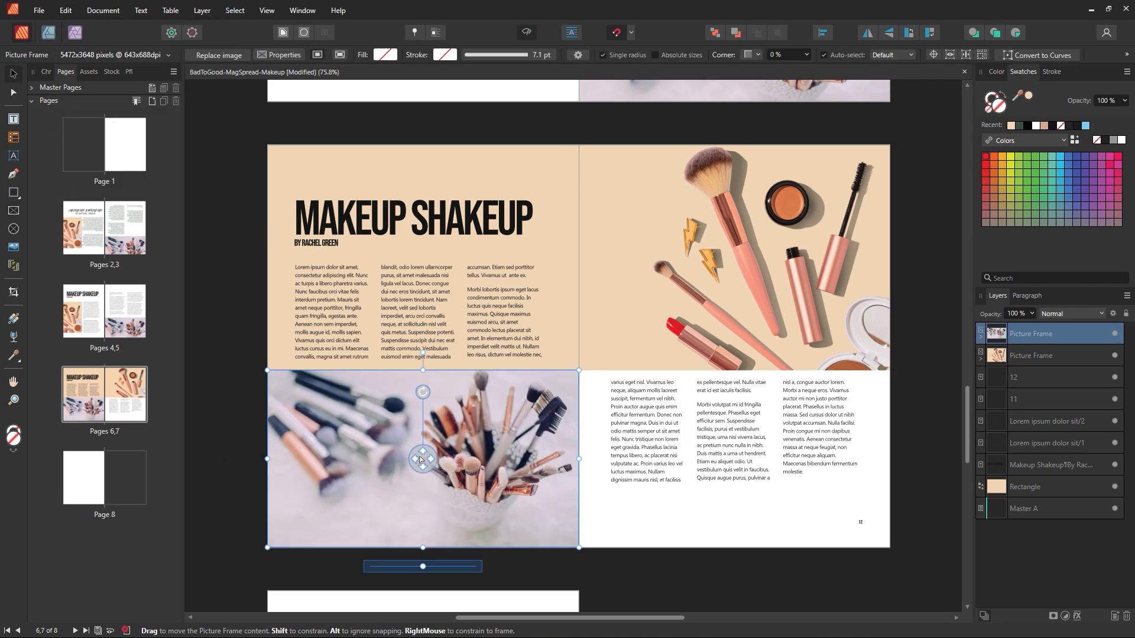
Step: Enlarge the brushes photo inside its picture frame and reposition it so the brush cup fills the frame's right side
mouse_move(417, 464)
left_mouse_down()
mouse_move(427, 490)
mouse_move(392, 436)
mouse_move(409, 467)
left_mouse_up()
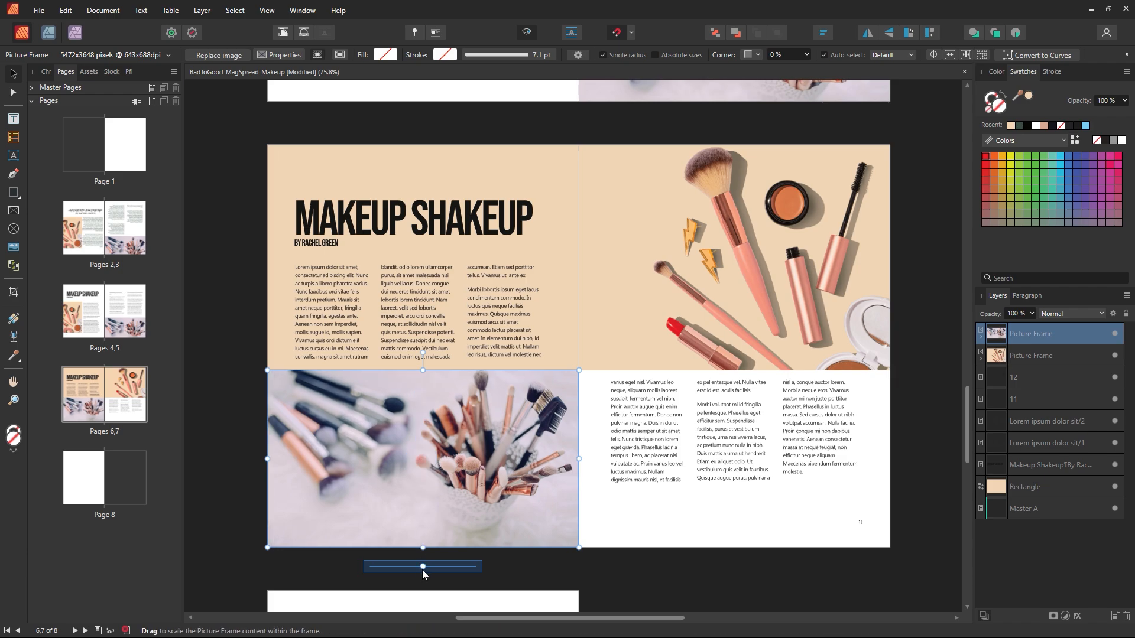
left_click_drag(424, 569, 431, 567)
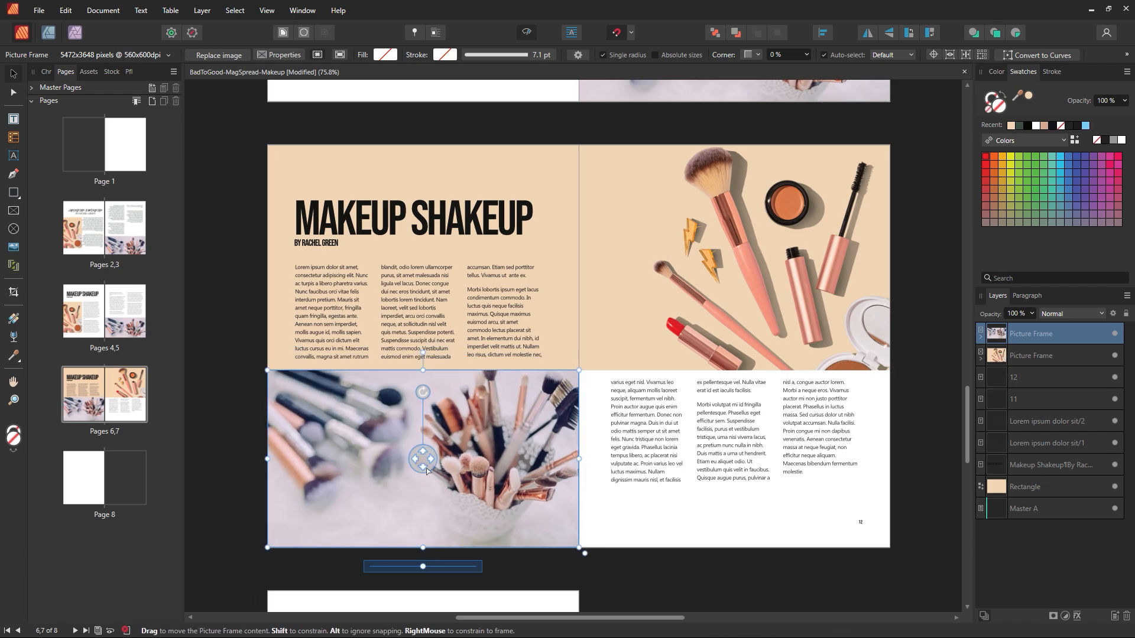
mouse_move(418, 464)
left_mouse_down()
mouse_move(427, 473)
mouse_move(403, 473)
left_mouse_up()
left_click(638, 556)
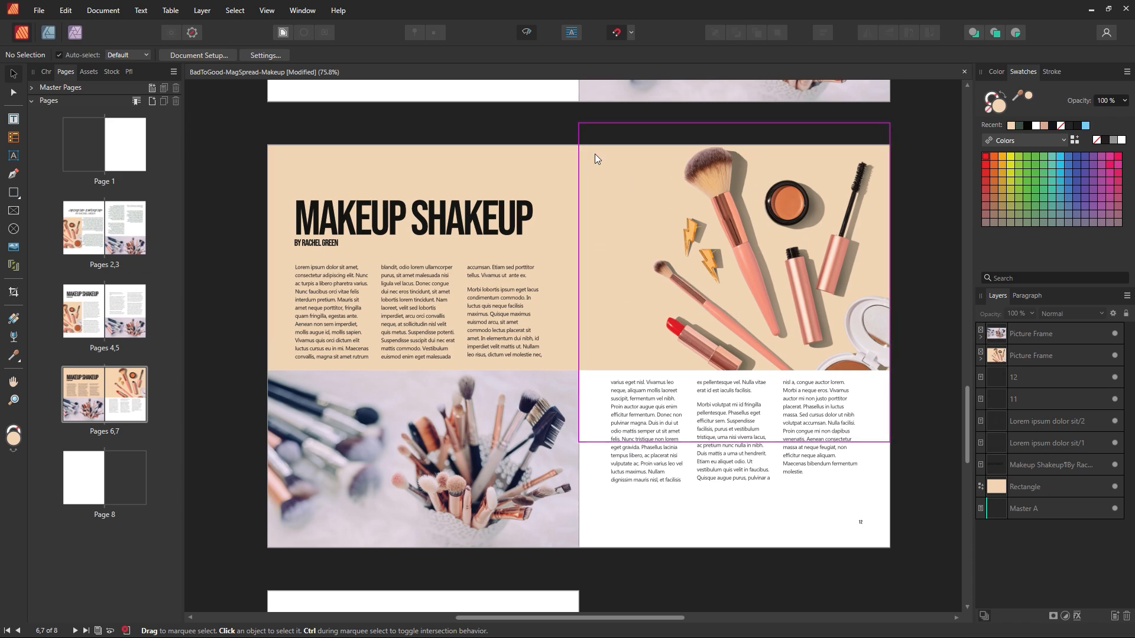
left_click(585, 254)
left_click(523, 131)
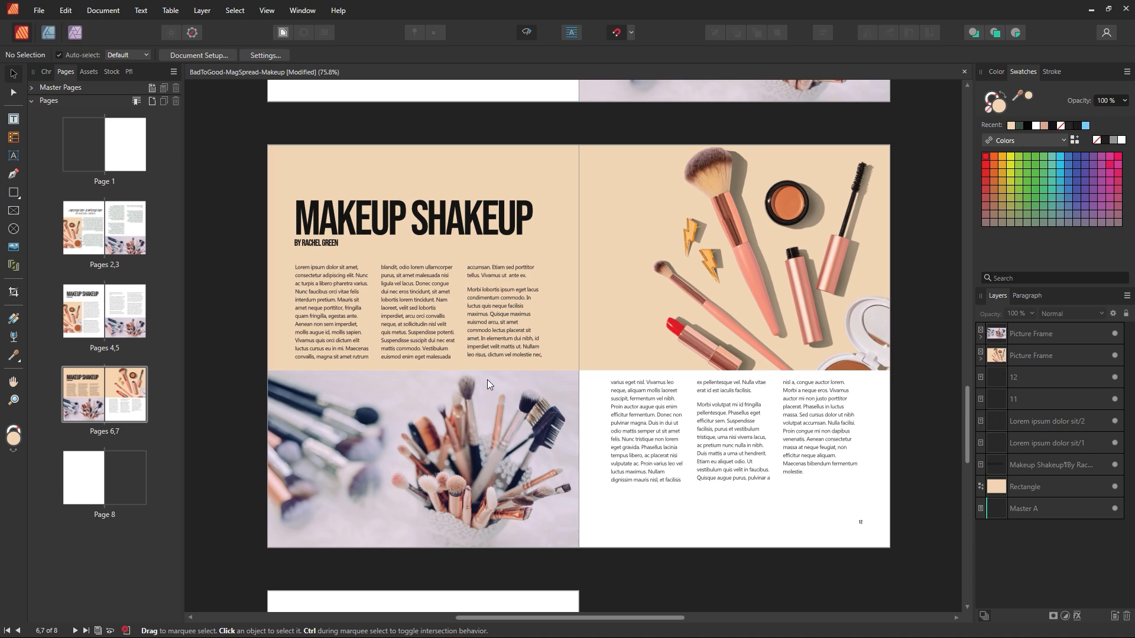
Step: Shorten the left page's body text frame slightly and extend the right page's text frame down toward the page number
left_click(429, 353)
left_click_drag(430, 362, 430, 354)
left_click(701, 561)
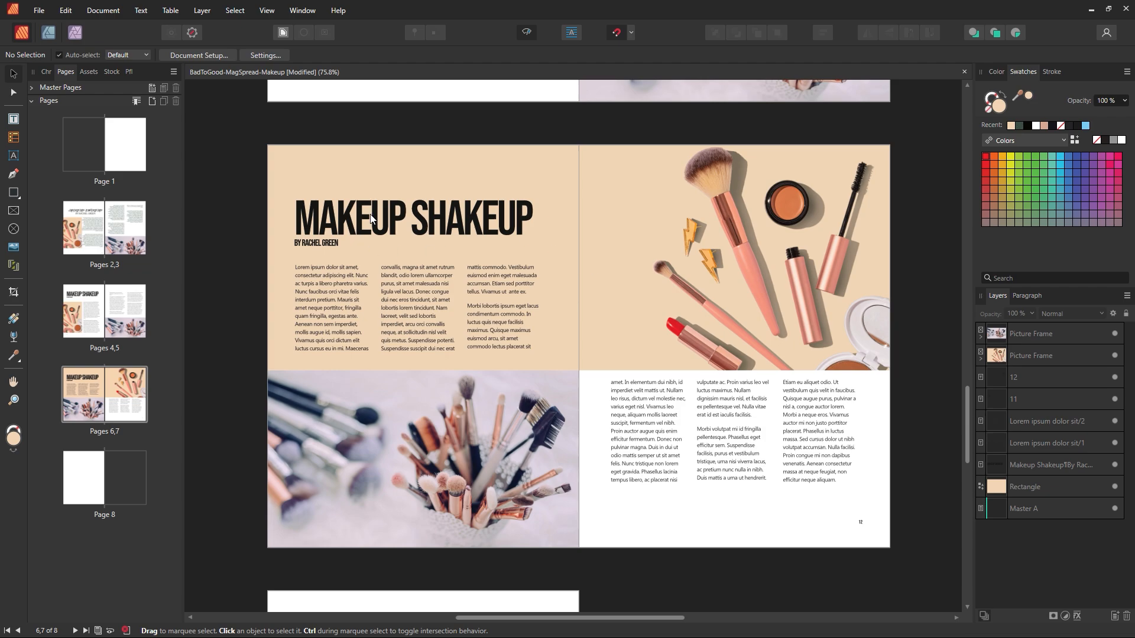
left_click(643, 420)
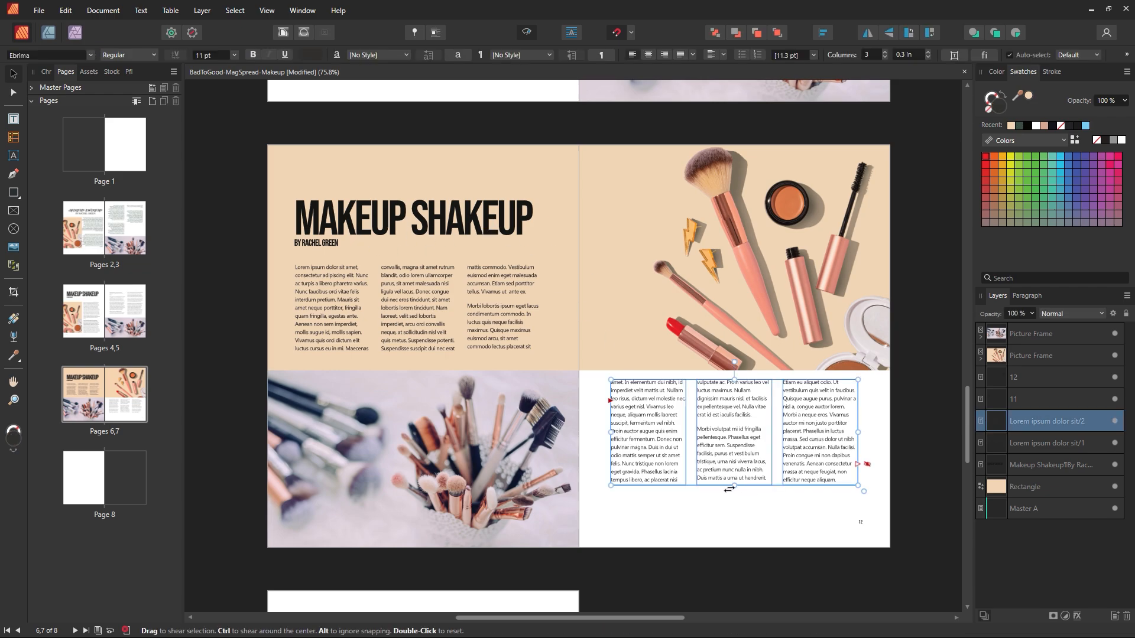
left_click_drag(734, 481, 734, 510)
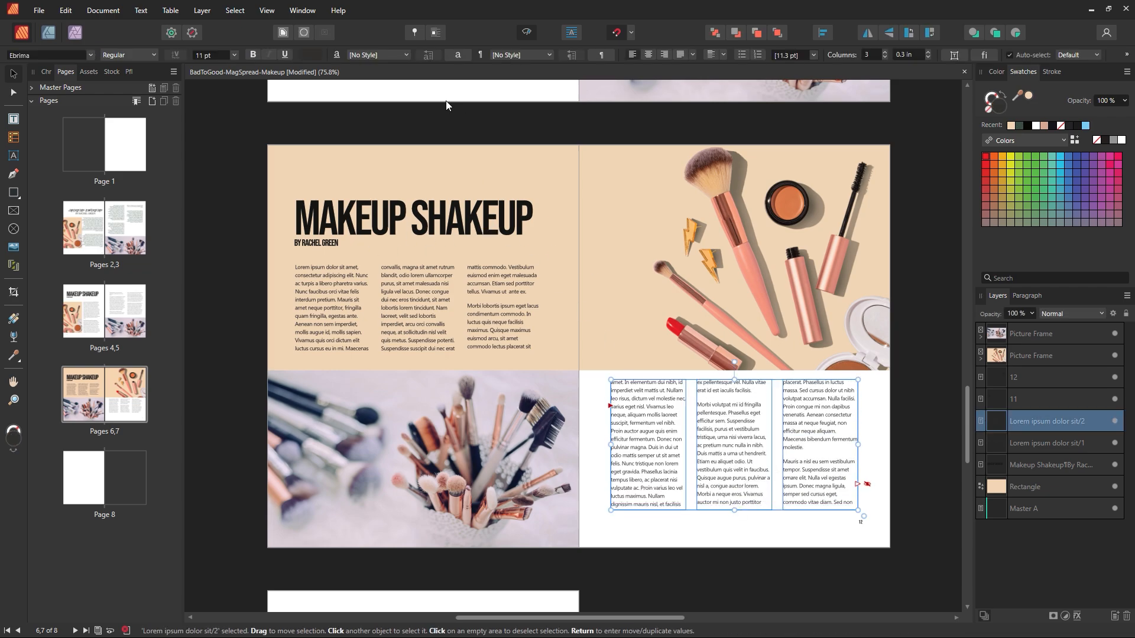
Step: With guides shown, align the right page's text frame to the column margins, raise its upper edge, and return to preview mode
left_click(526, 32)
left_click_drag(738, 485, 730, 485)
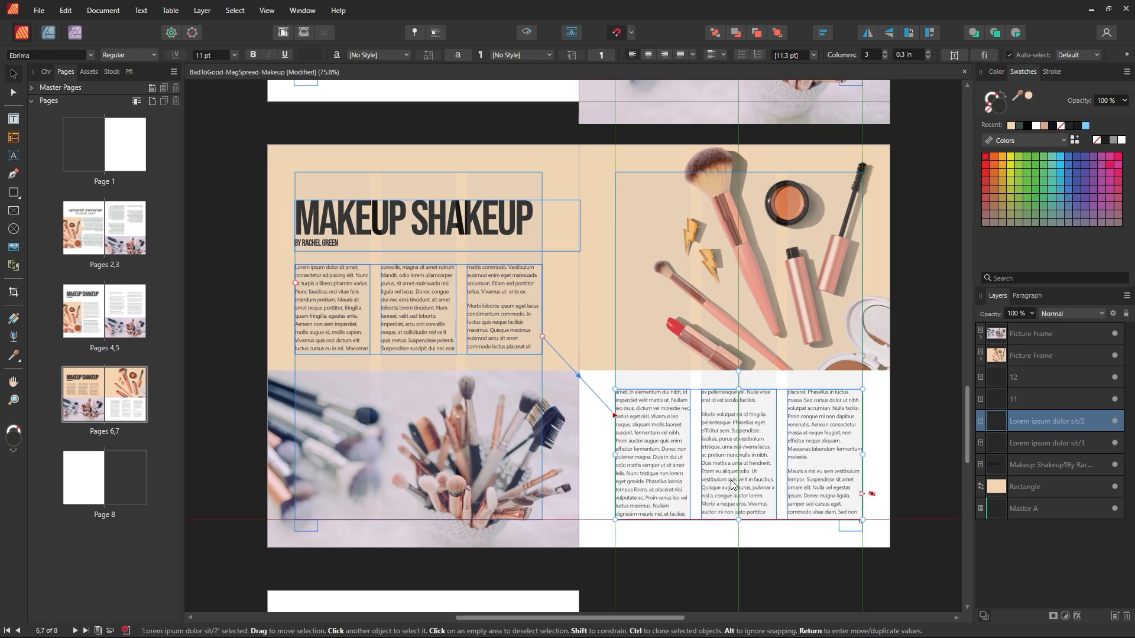
left_click_drag(739, 390, 739, 383)
left_click(906, 451)
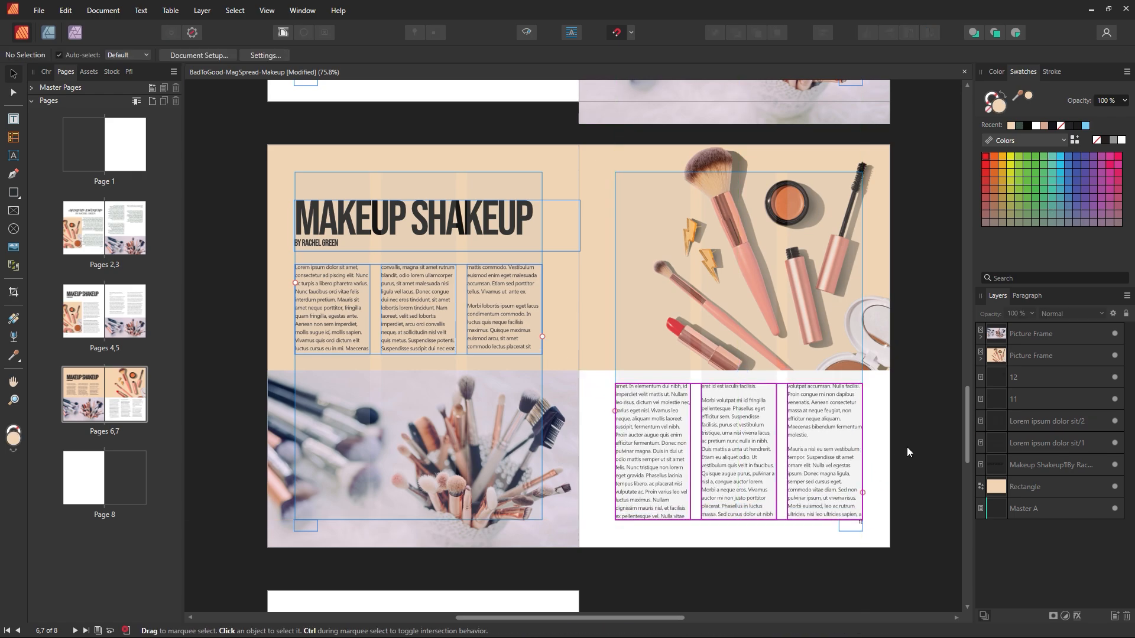
left_click(526, 33)
left_click(552, 103)
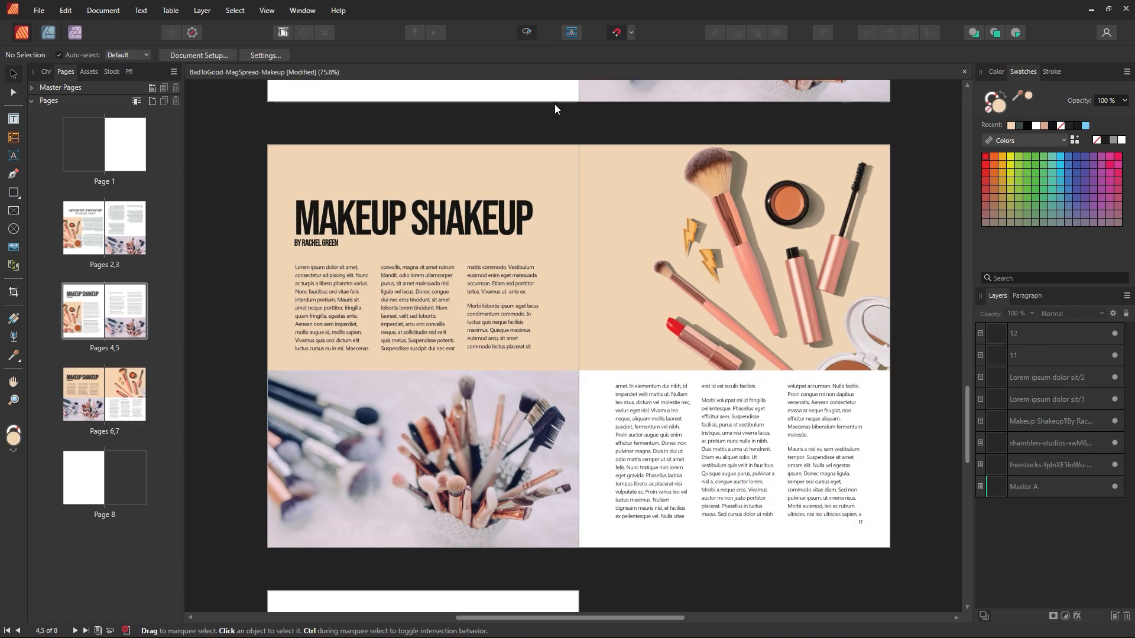
Step: Examine the revised Makeup Shakeup spread as a whole, against the spread above it, and its body text up close
key("z")
left_click(667, 303, "alt")
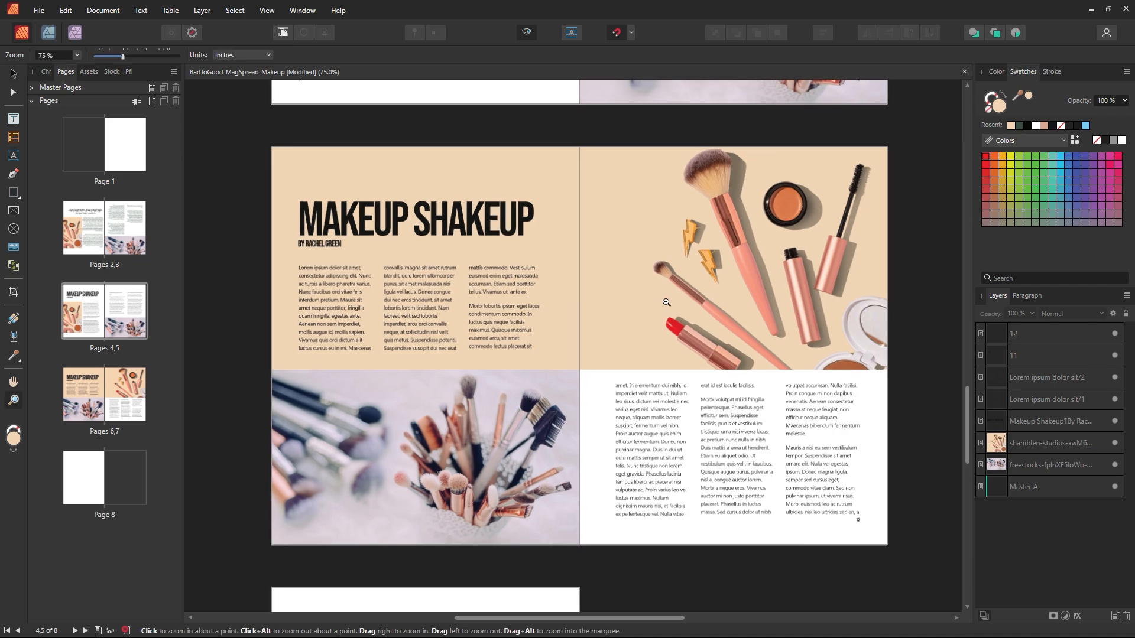
left_click(666, 302, "alt")
left_click_drag(637, 200, 606, 296)
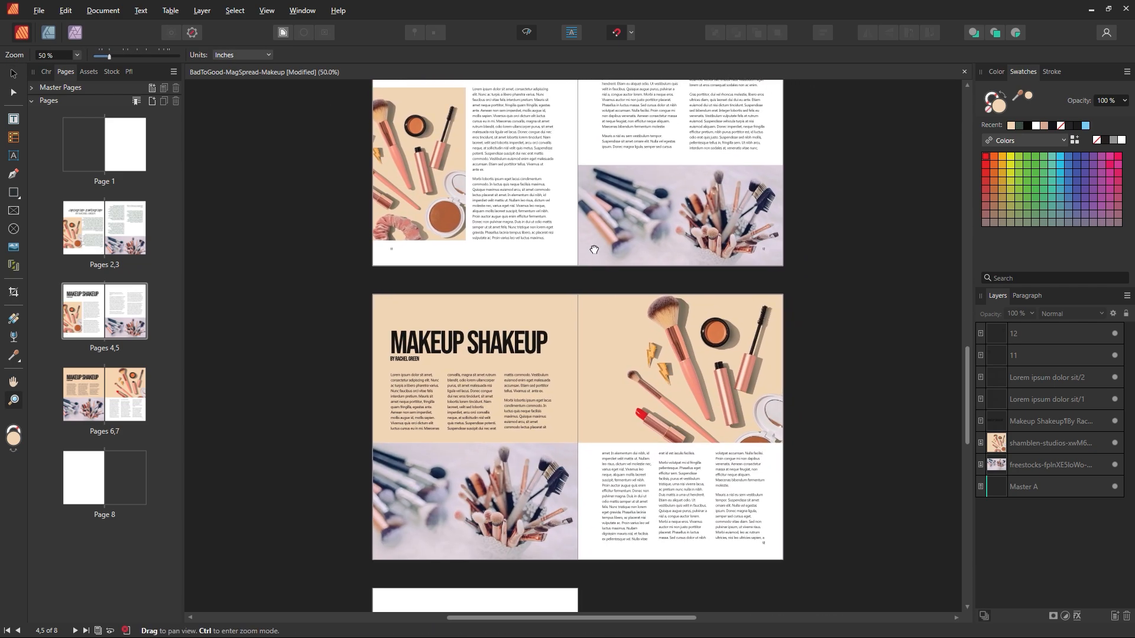
left_click_drag(593, 246, 592, 393)
left_click_drag(607, 441, 603, 279)
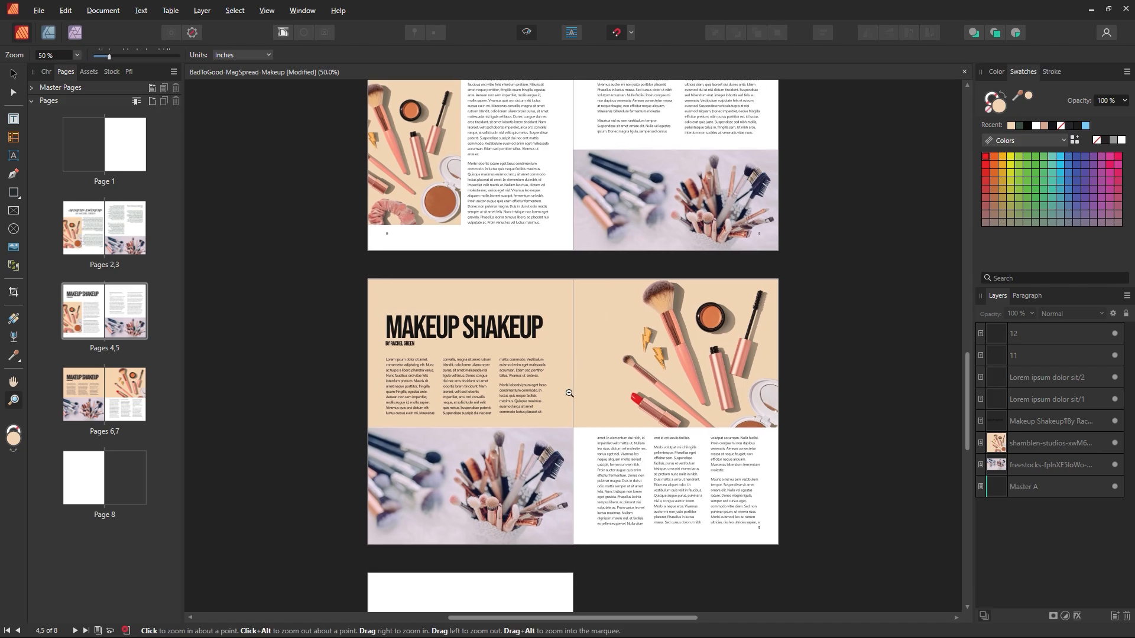
left_click_drag(569, 392, 634, 423)
left_click_drag(578, 434, 591, 365)
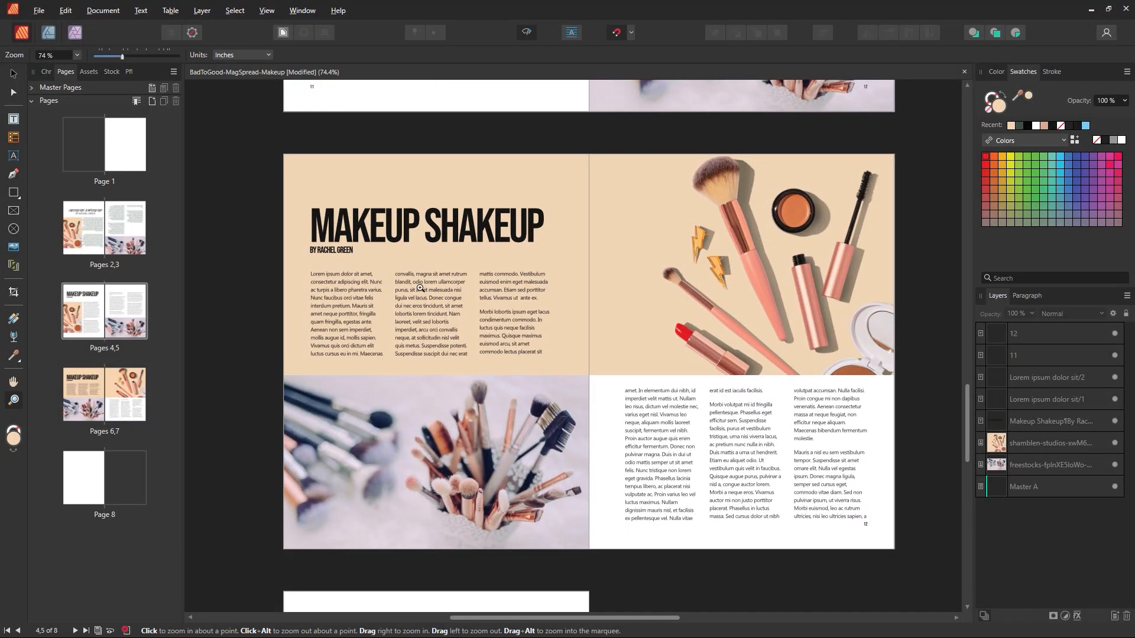
left_click_drag(421, 288, 717, 178)
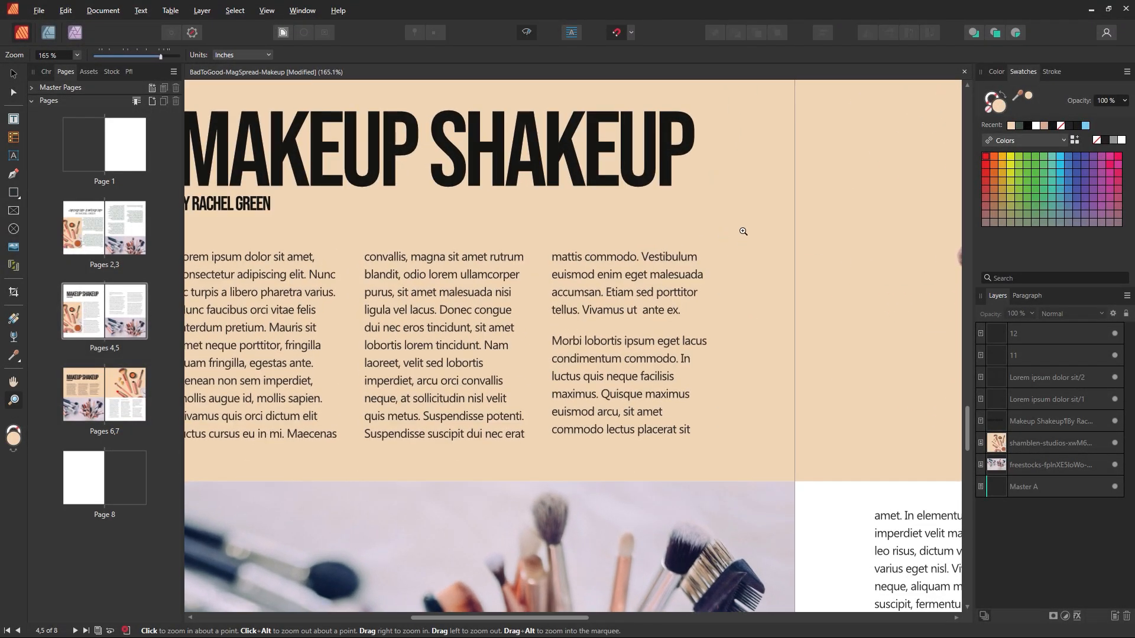
left_click(727, 370, "alt")
left_click(742, 408, "alt")
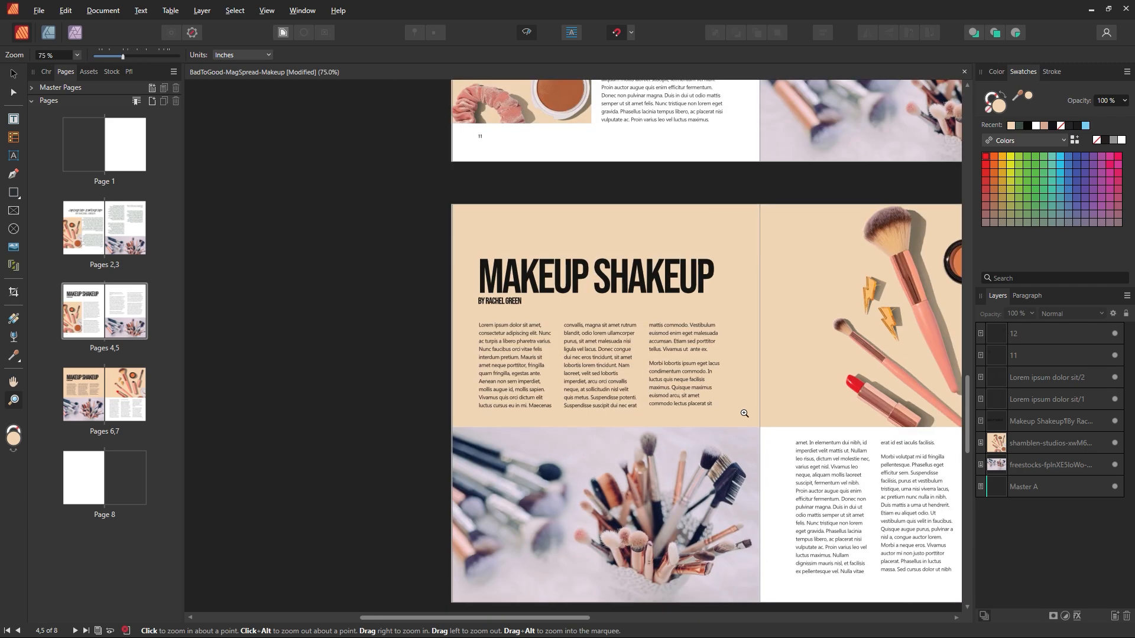
left_click_drag(743, 412, 568, 362)
left_click(12, 76)
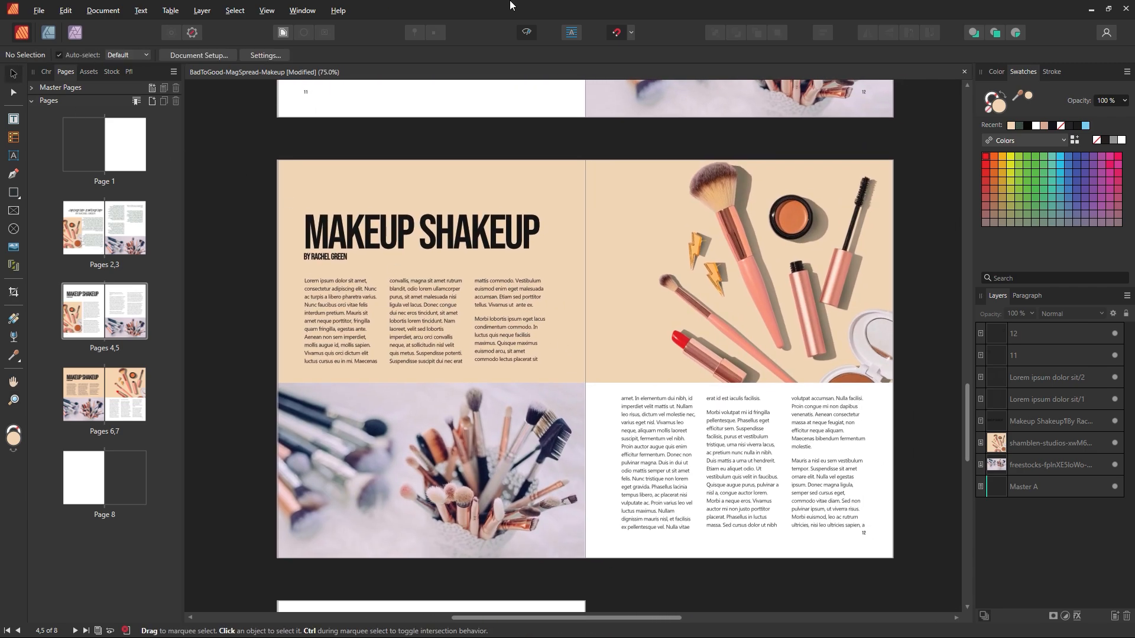
left_click(569, 238)
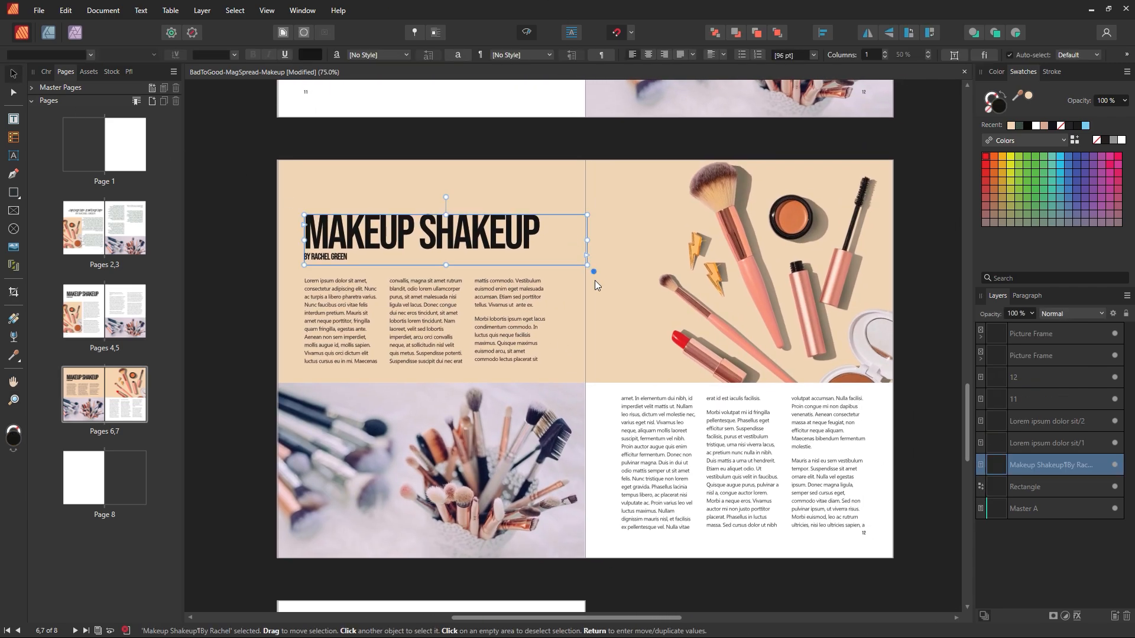
left_click(592, 288)
left_click(420, 149)
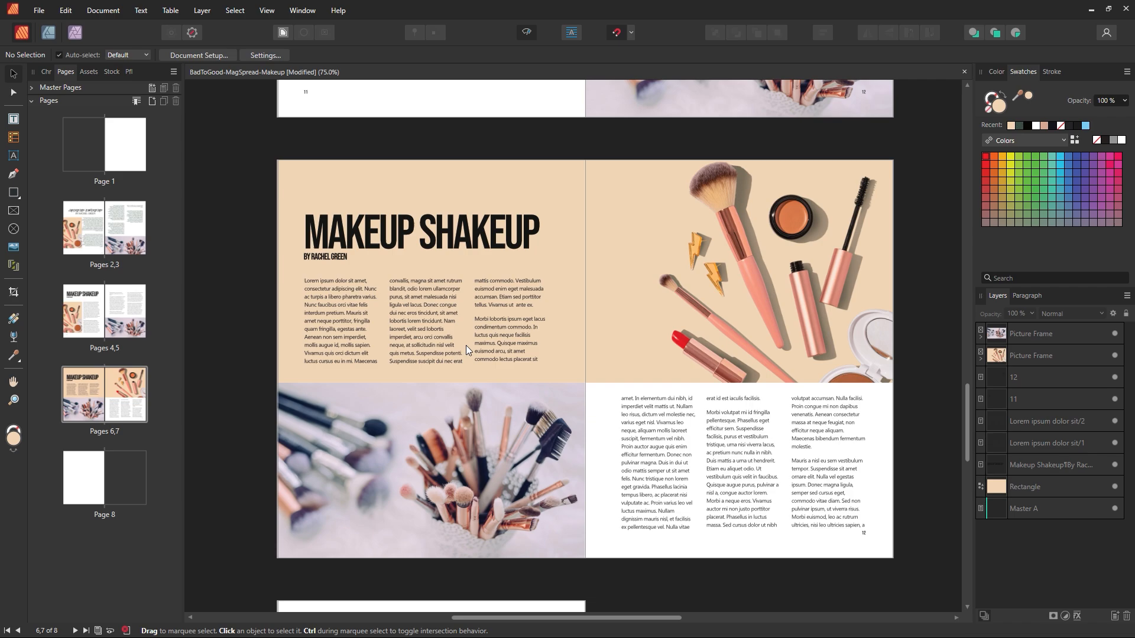
Step: Try narrowing the brushes picture frame from its edge at the spread's centre fold
left_click(571, 513)
mouse_move(581, 471)
left_mouse_down()
mouse_move(595, 470)
mouse_move(585, 468)
left_mouse_up()
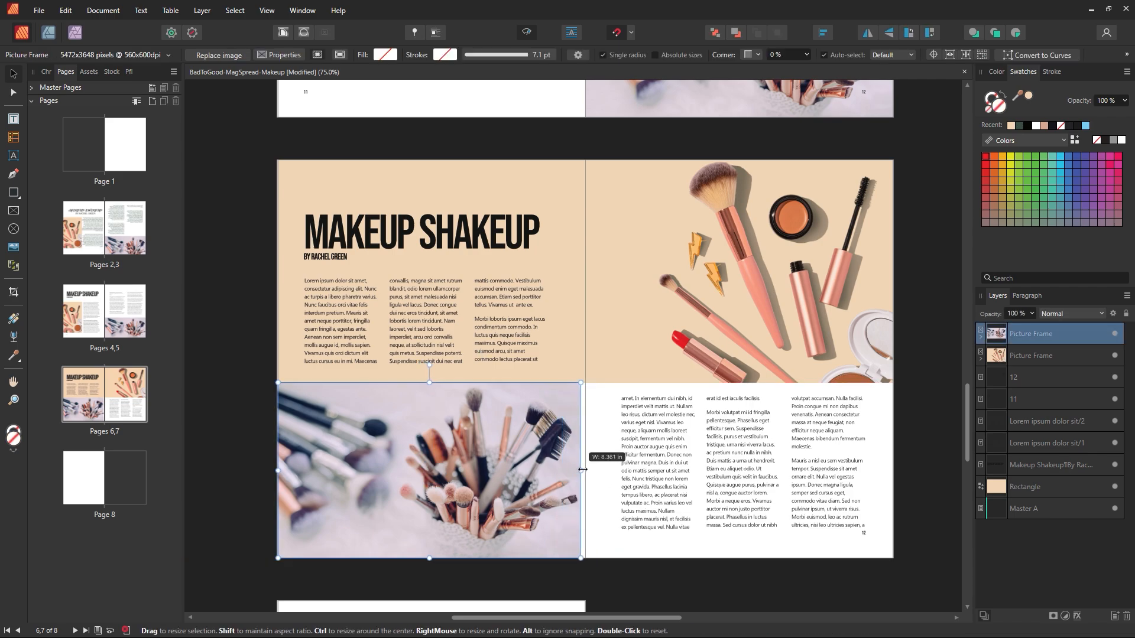
left_click(641, 588)
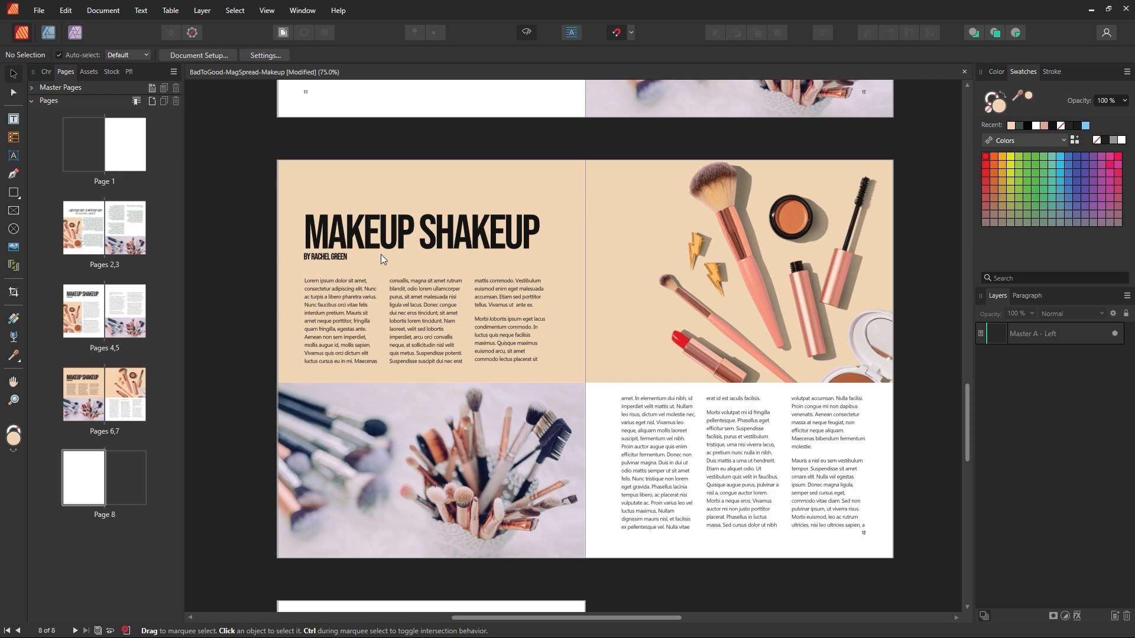
Step: Move the left page's body text frame down toward the brushes photo and extend the title's text frame downward
left_click(421, 302)
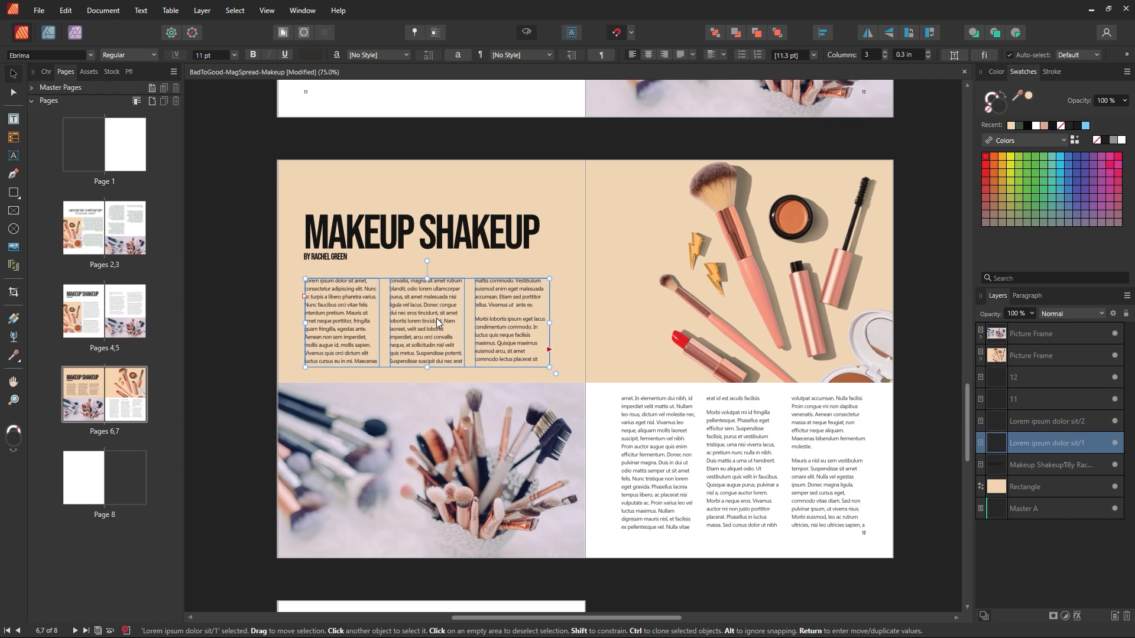
left_click(438, 421)
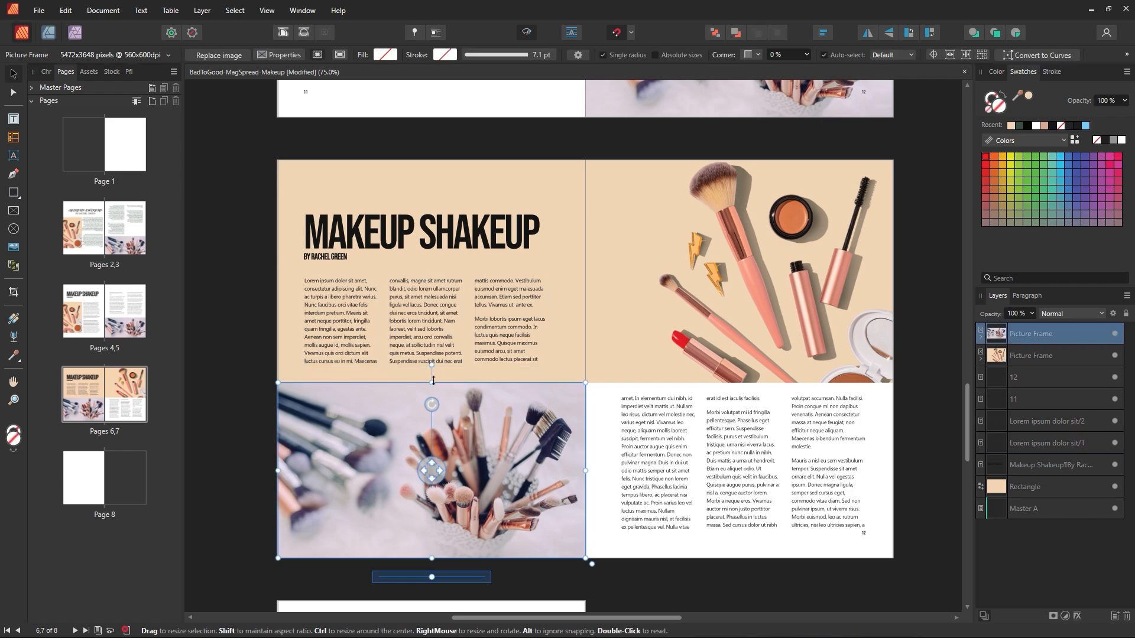
left_click_drag(439, 318, 431, 385)
left_click(440, 264)
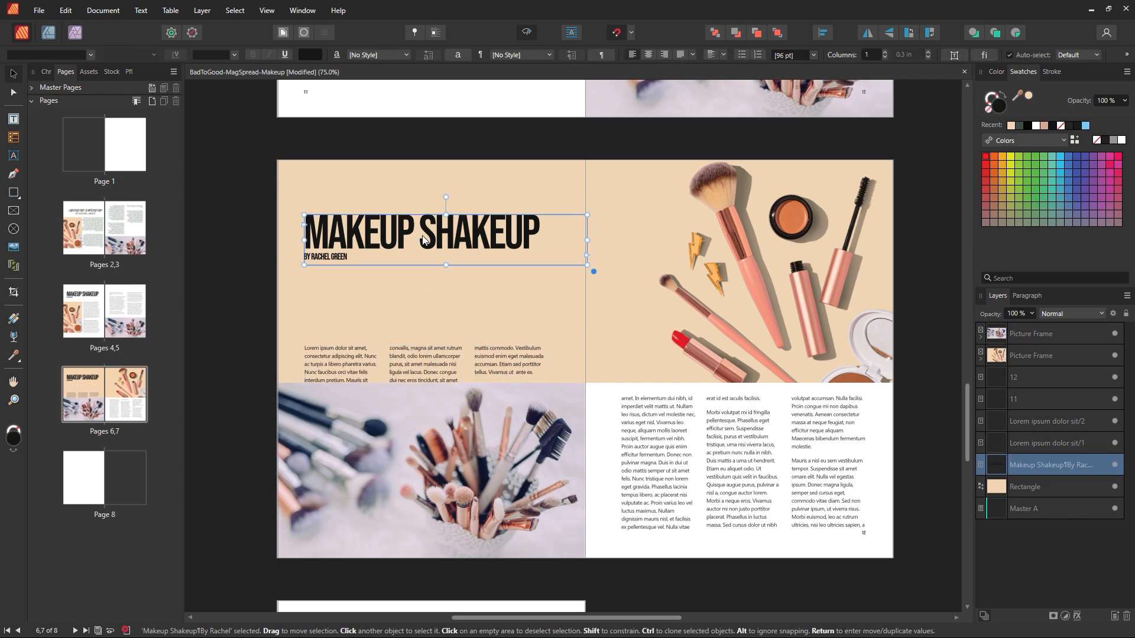
left_click_drag(446, 265, 446, 359)
Step: Insert a line break before "Shakeup" so the title runs over two lines
double_click(420, 231)
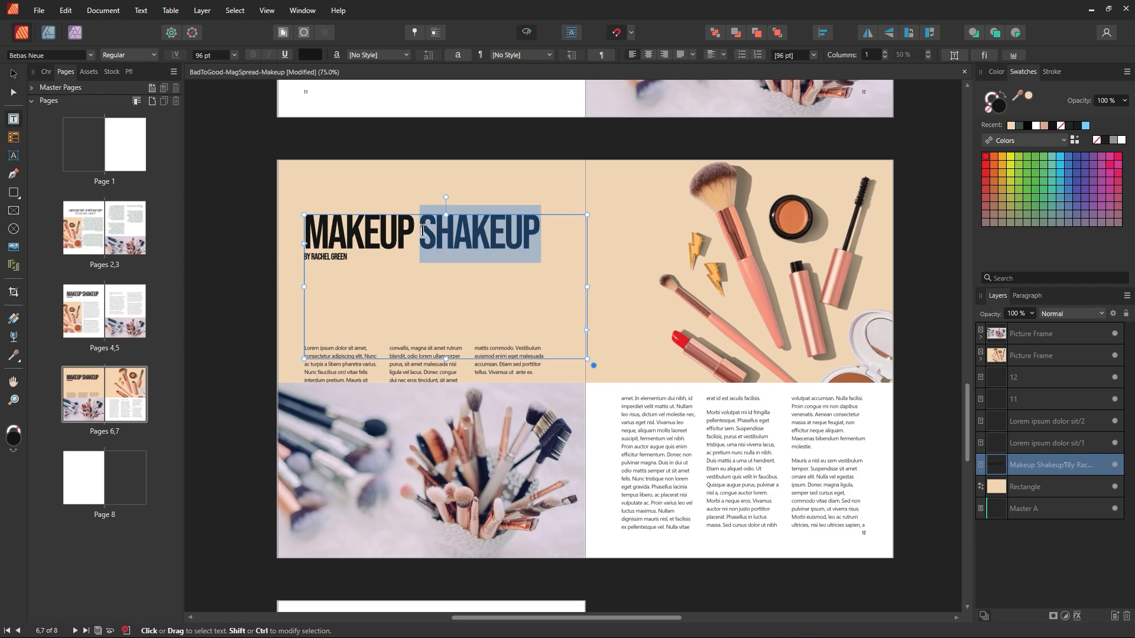
left_click(420, 232)
key("shift+Return")
Step: Set the title word "Makeup" to 101 pt leading and a 144 pt font size
left_click_drag(422, 248, 252, 222)
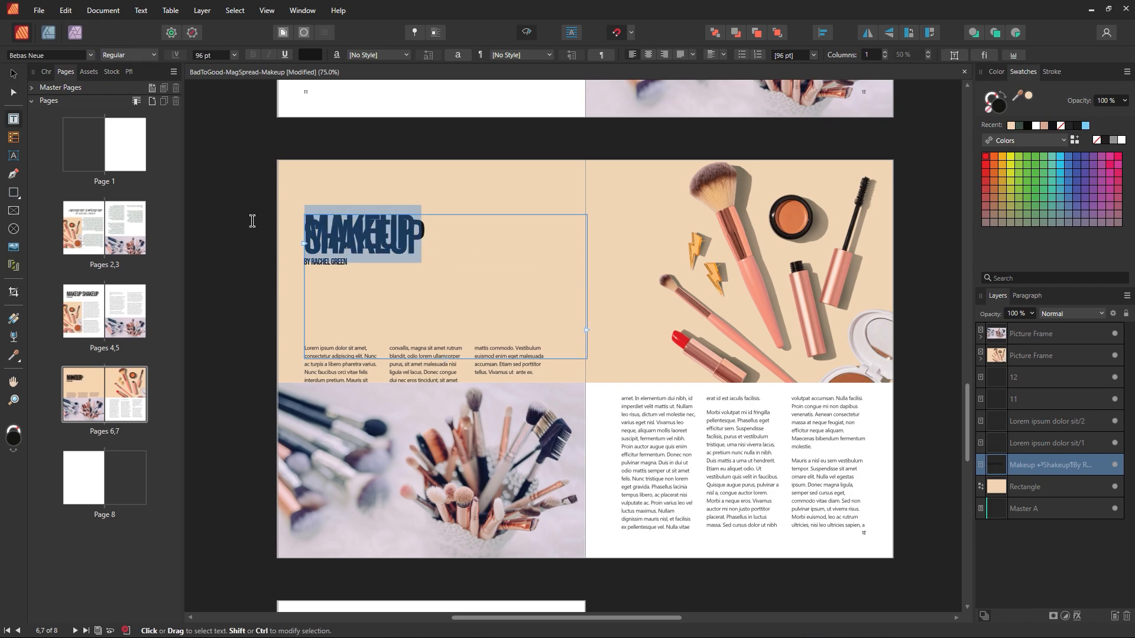
left_click(45, 72)
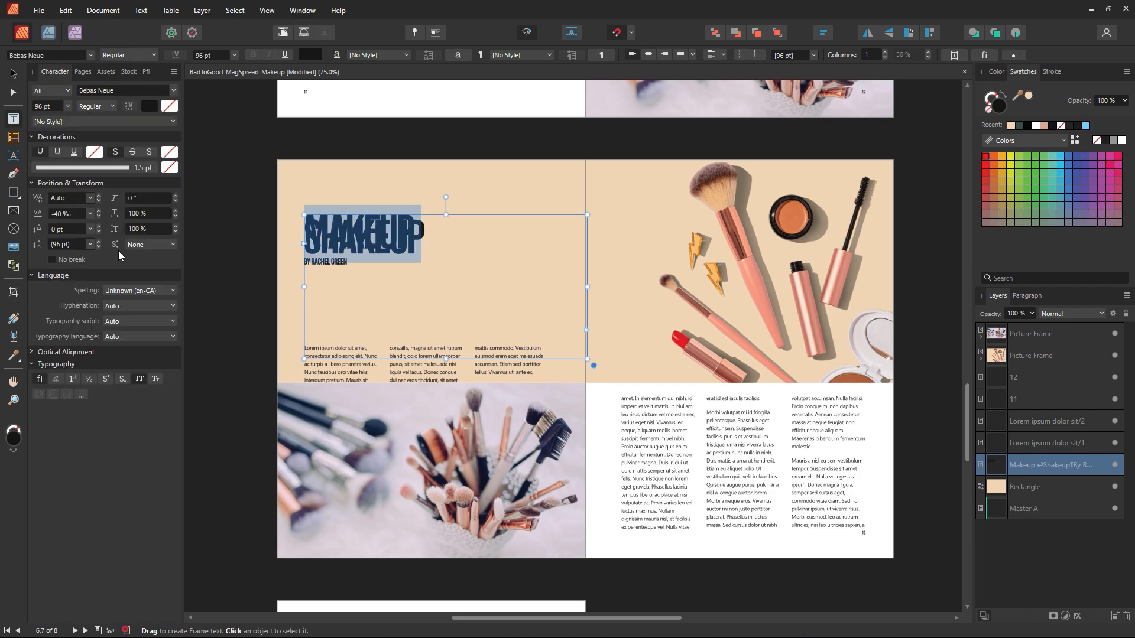
left_click(101, 243)
left_click(97, 242)
left_click(233, 55)
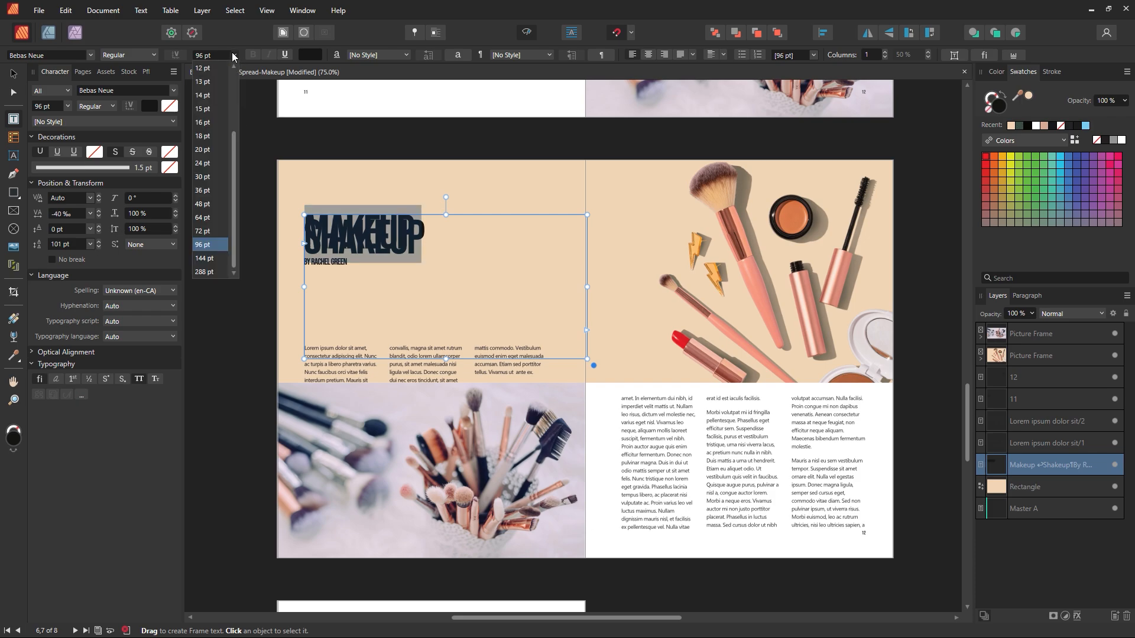
left_click(214, 260)
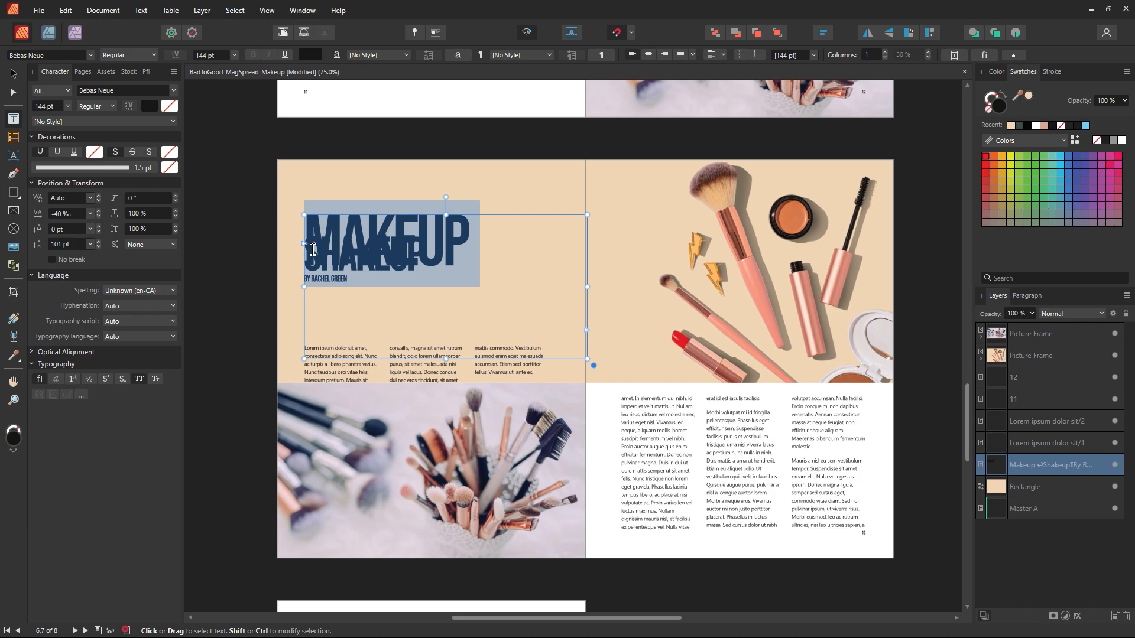
Step: Set the leading of all text in the title frame to Auto
left_click(313, 249)
key("ctrl+a")
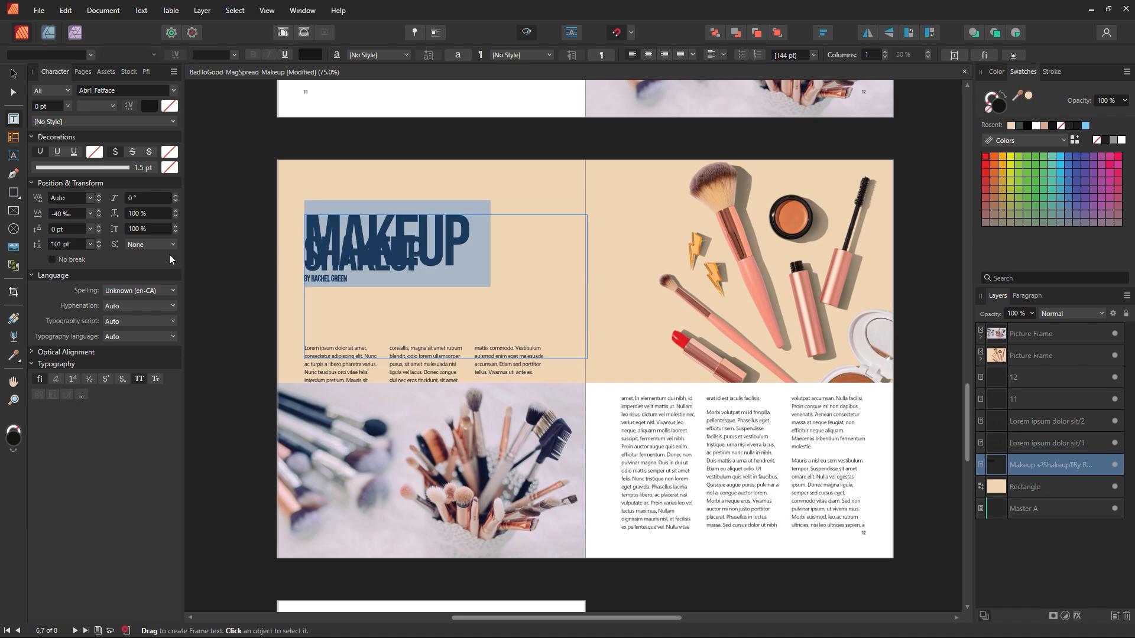
left_click(89, 197)
left_click(69, 214)
left_click(91, 245)
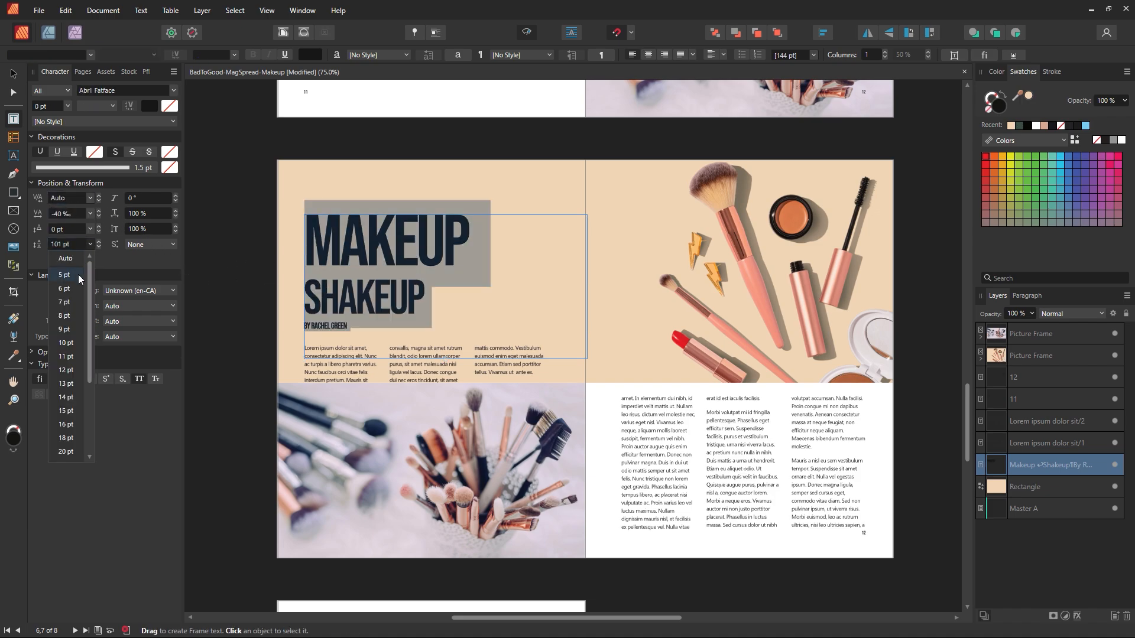
left_click(65, 258)
Step: Set both title lines, "Makeup" and "Shakeup", to a 144 pt font size
left_click(453, 302)
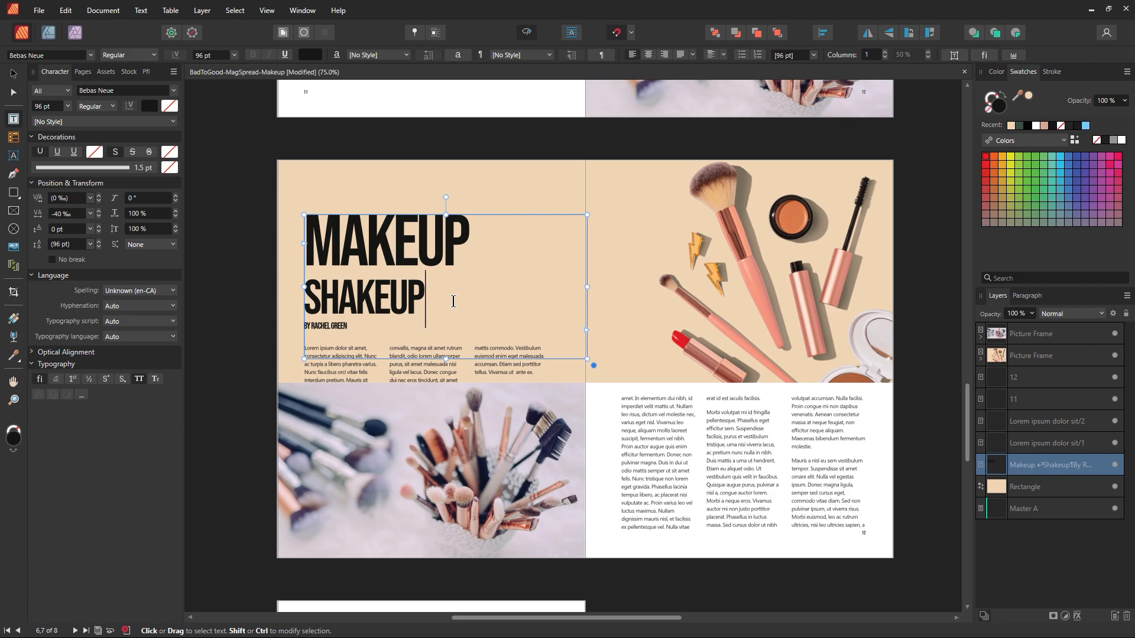
triple_click(454, 301)
left_click(445, 304)
key("ctrl+a")
left_click(228, 54)
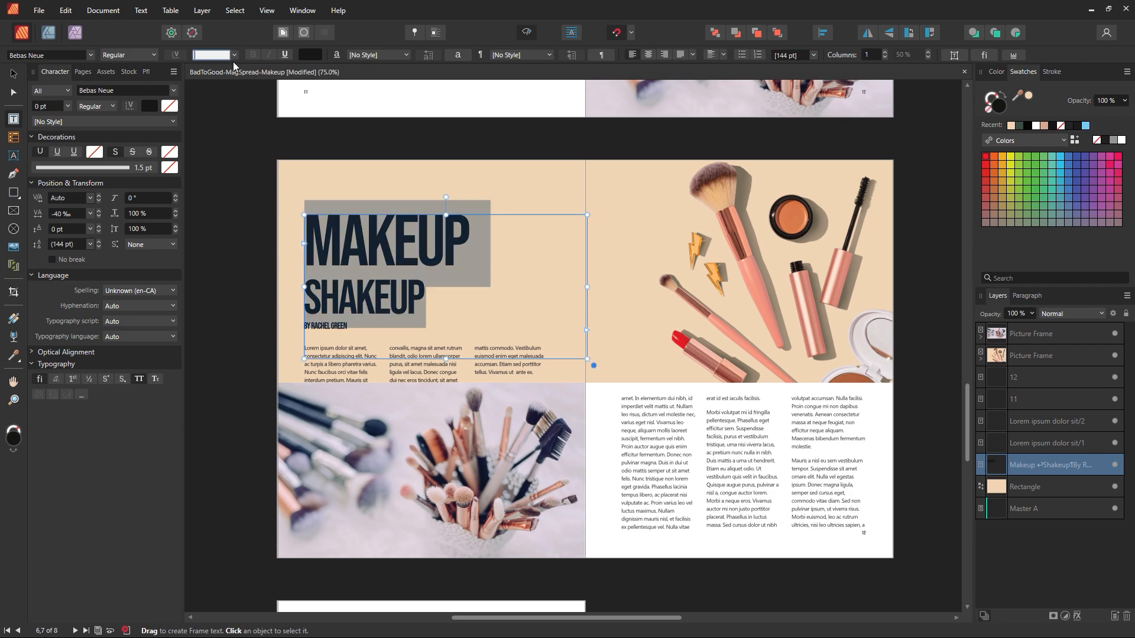
left_click(232, 59)
left_click(214, 261)
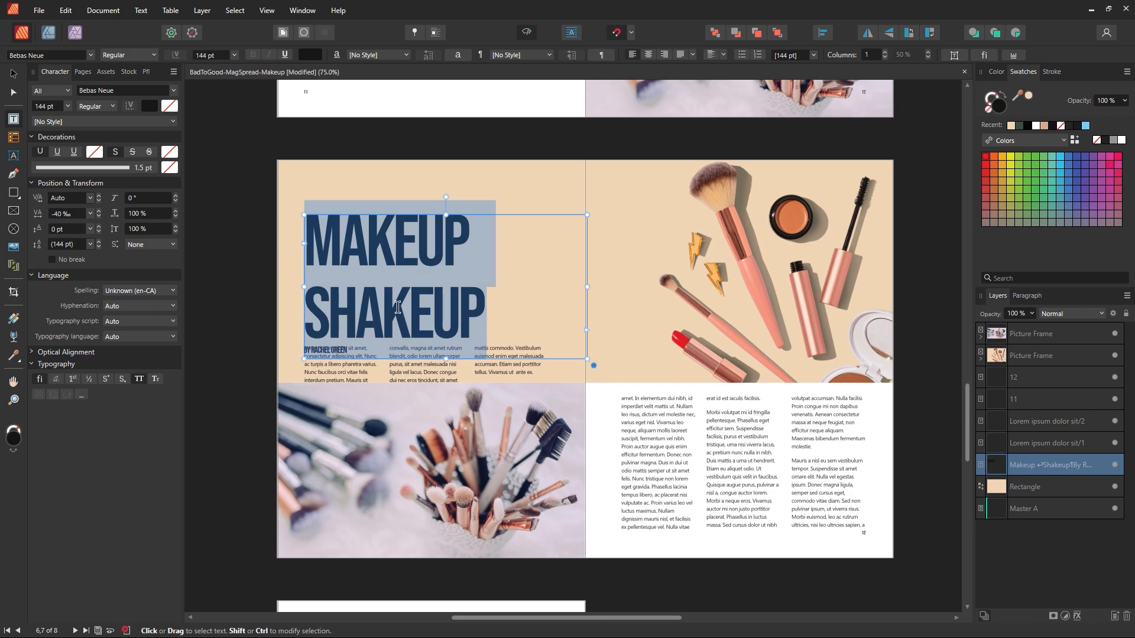
Step: Remove the break and extra space before "Shakeup" and insert a clean line break between the two title words
left_click(397, 307)
left_click(310, 306)
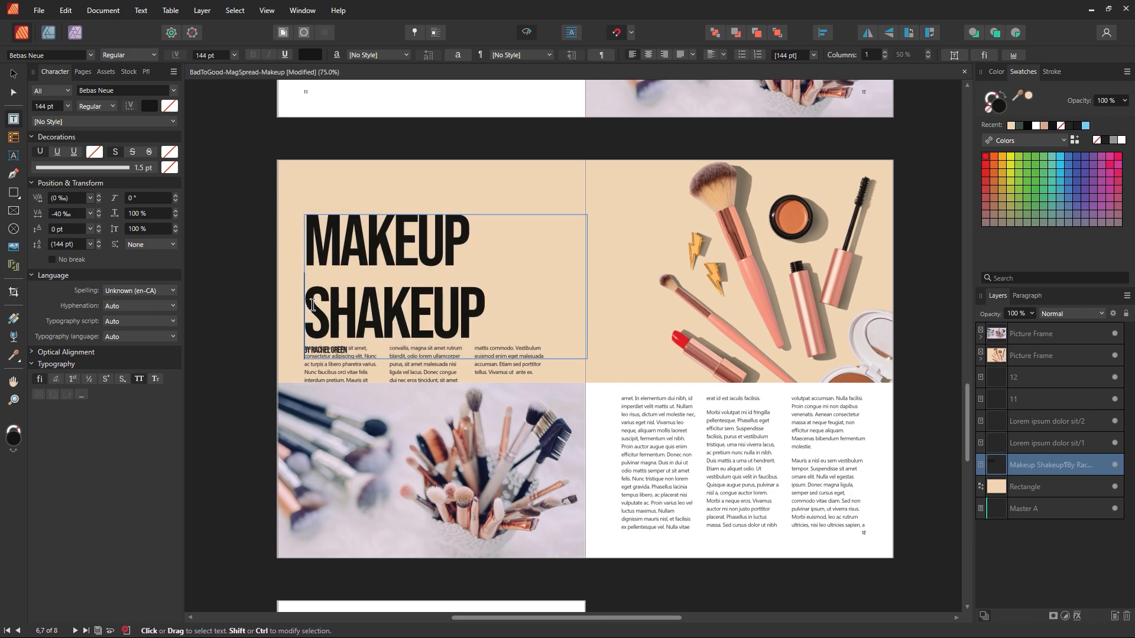
key("BackSpace")
key("shift+Return")
Step: Tighten the leading of the title line "Shakeup" to 110 pt
left_click_drag(490, 309, 246, 296)
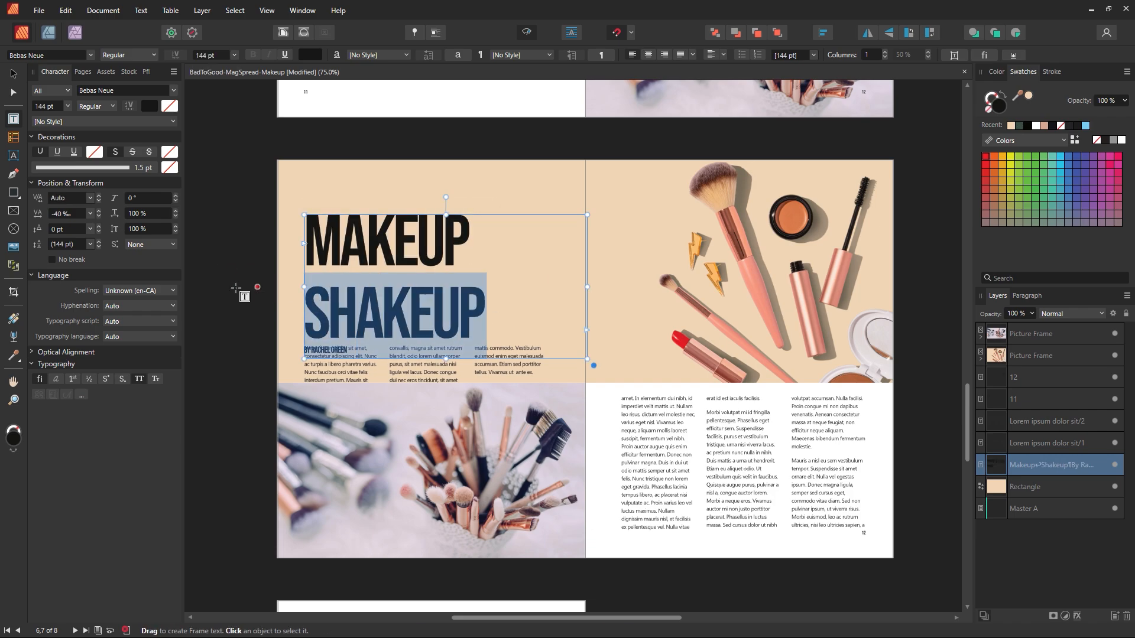
left_click(101, 247)
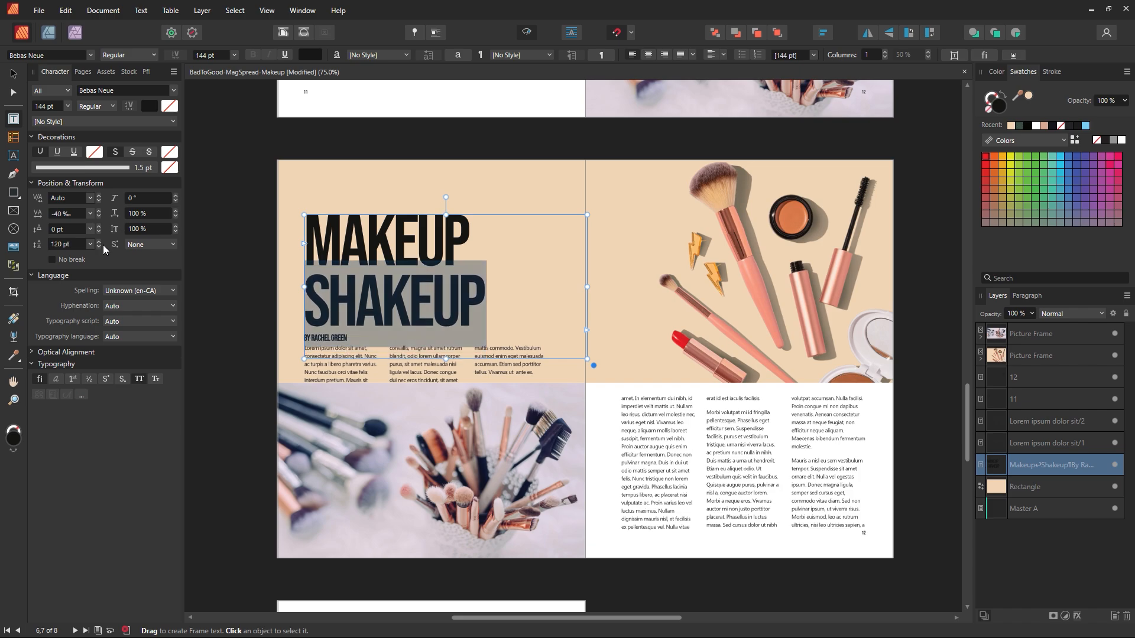
key("Escape")
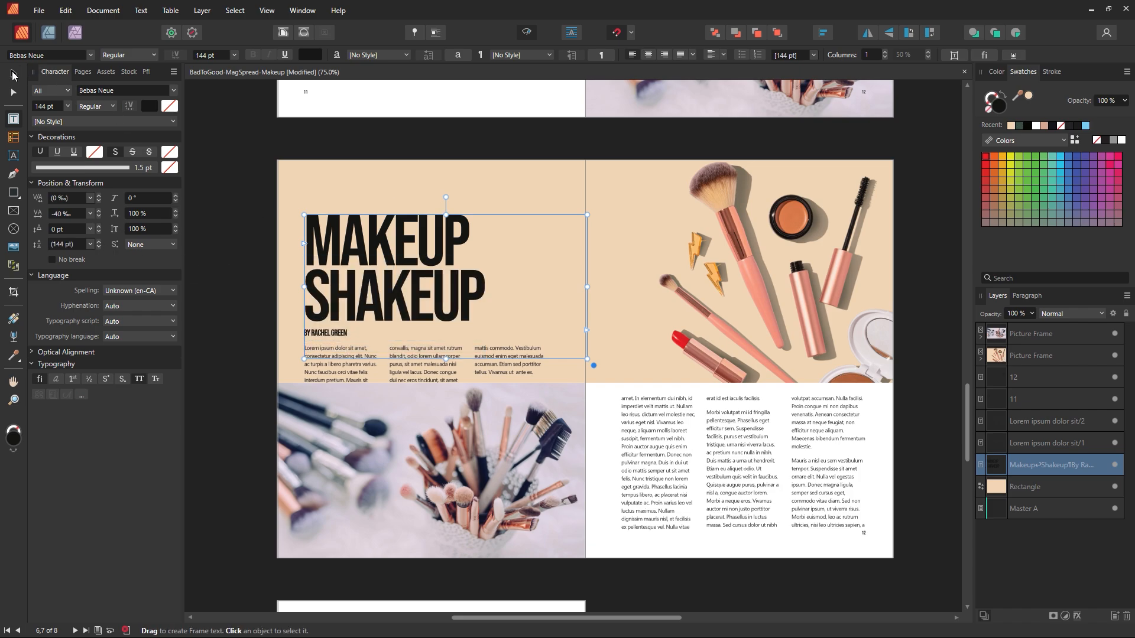
Step: Show the page guides, move the title frame up to the top margin, and return to the preview
left_click(245, 125)
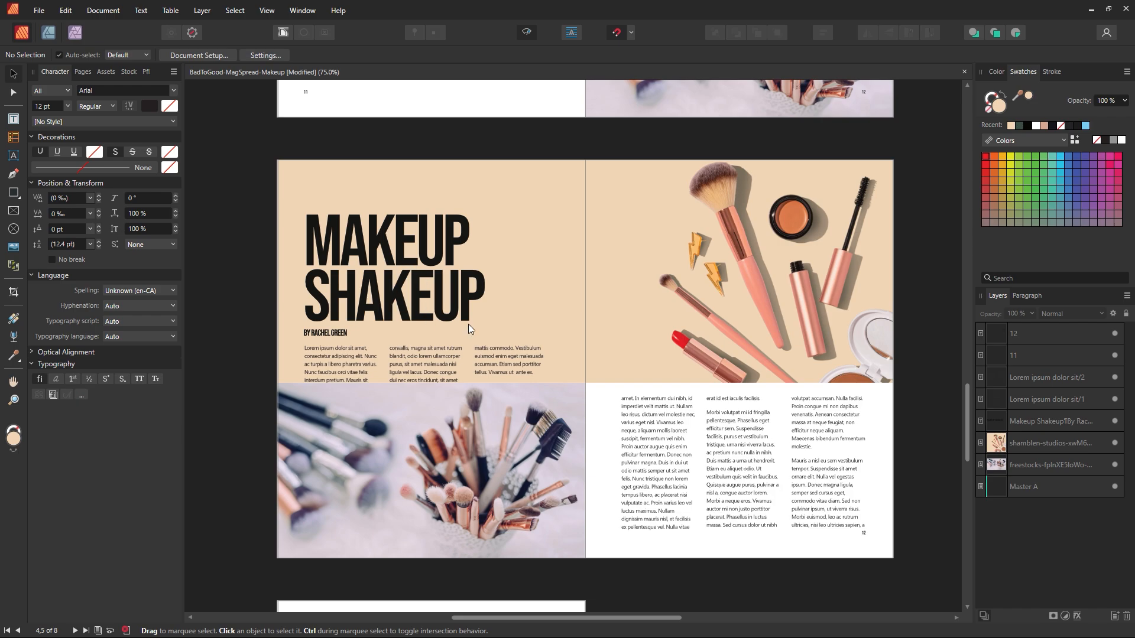
left_click(527, 33)
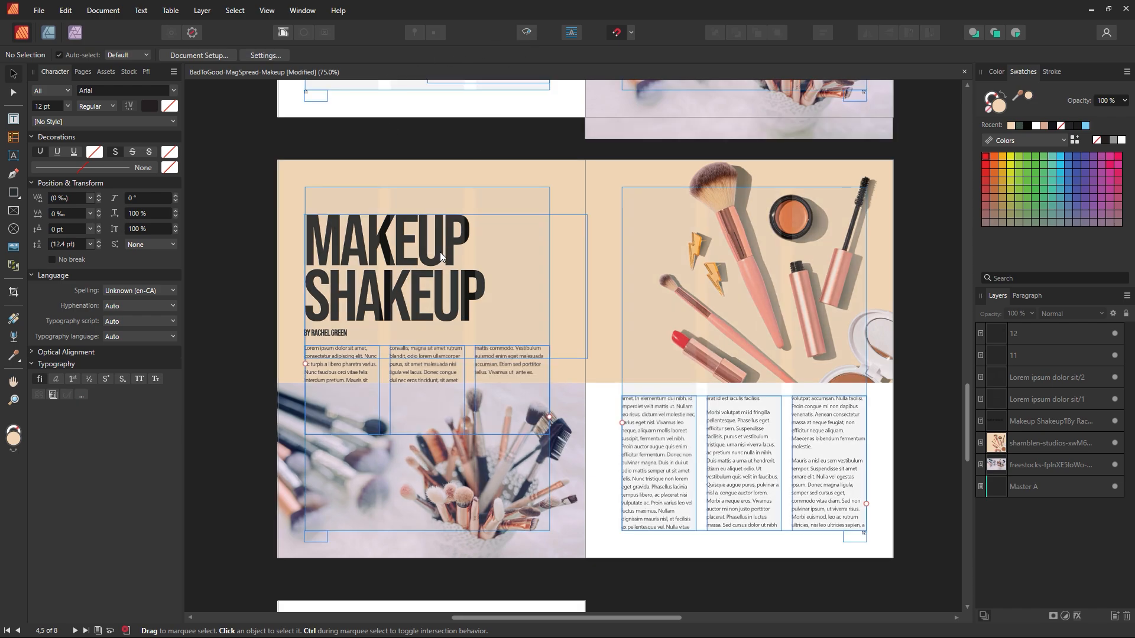
left_click_drag(467, 210, 430, 205)
left_click(528, 32)
key("Escape")
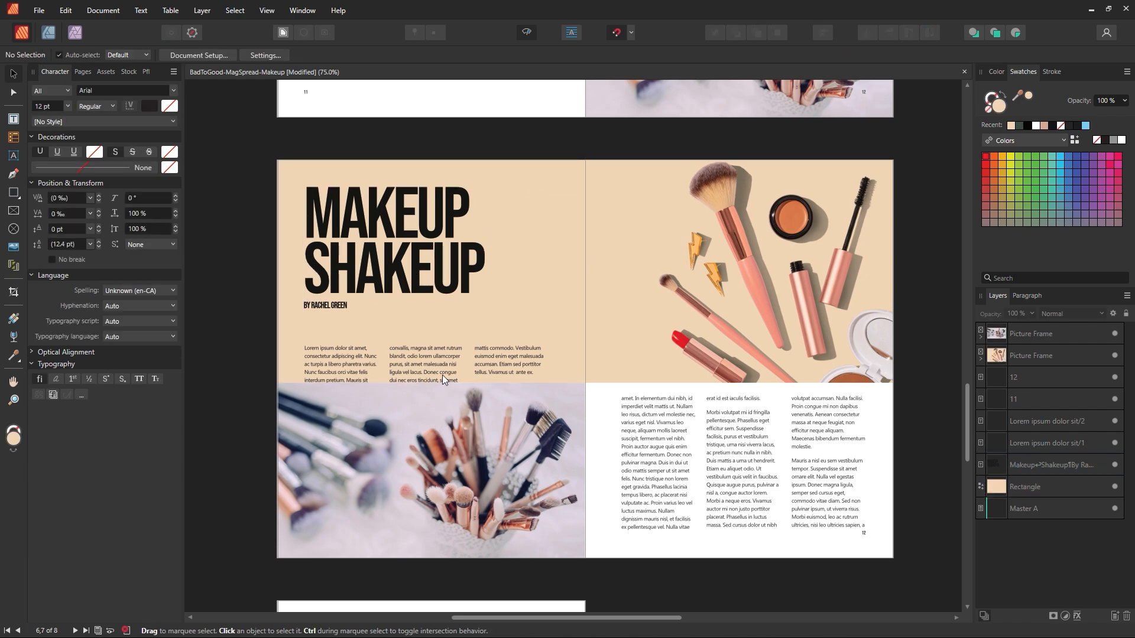
Step: Move the left page's body text up beneath the byline and shorten its frame to end just above the brushes photo
left_click_drag(432, 354, 429, 331)
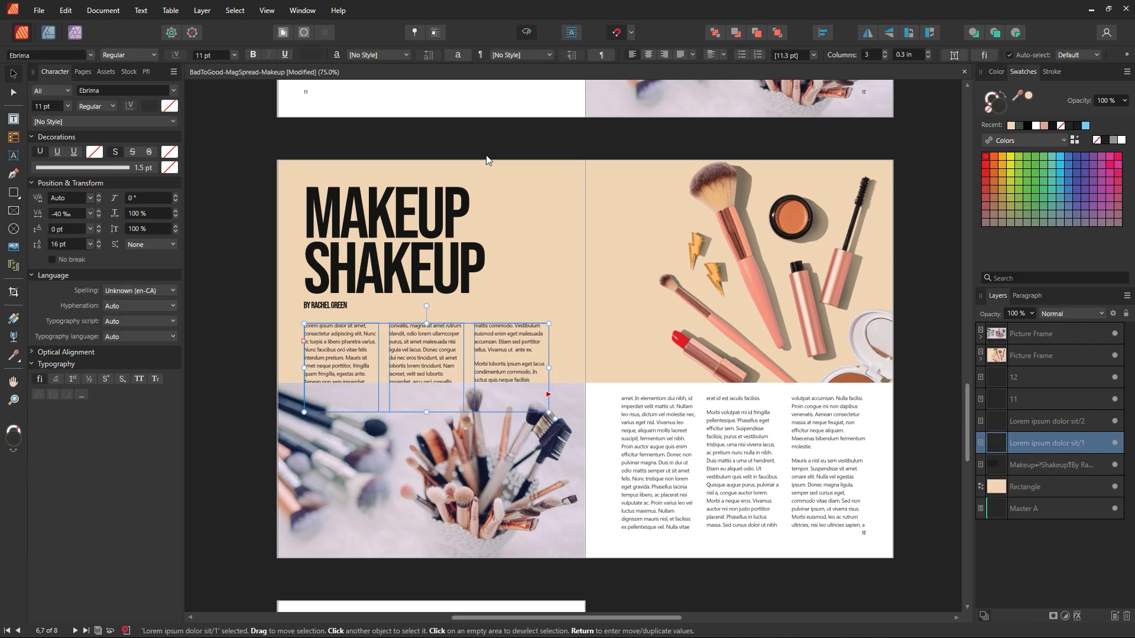
left_click(493, 137)
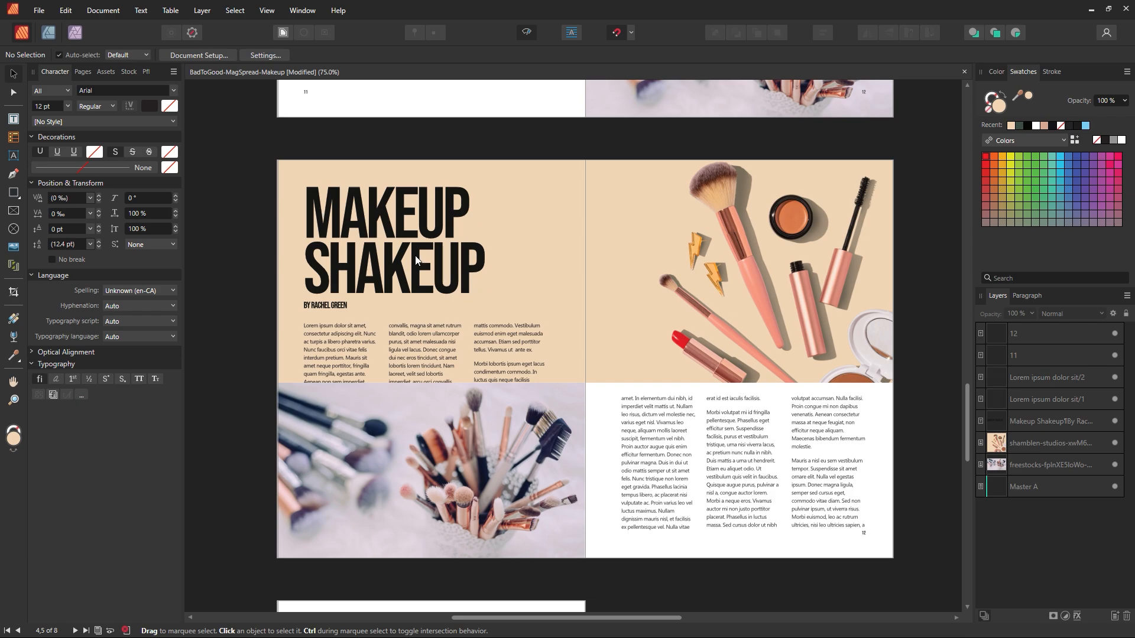
left_click(422, 410)
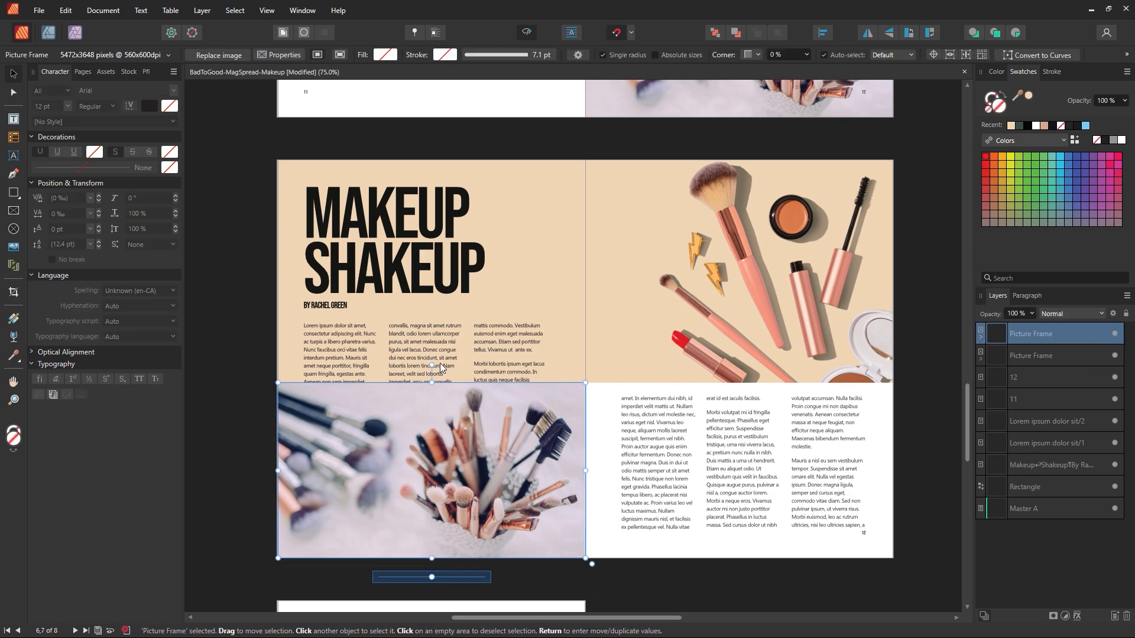
left_click(434, 349)
left_click_drag(426, 406, 426, 381)
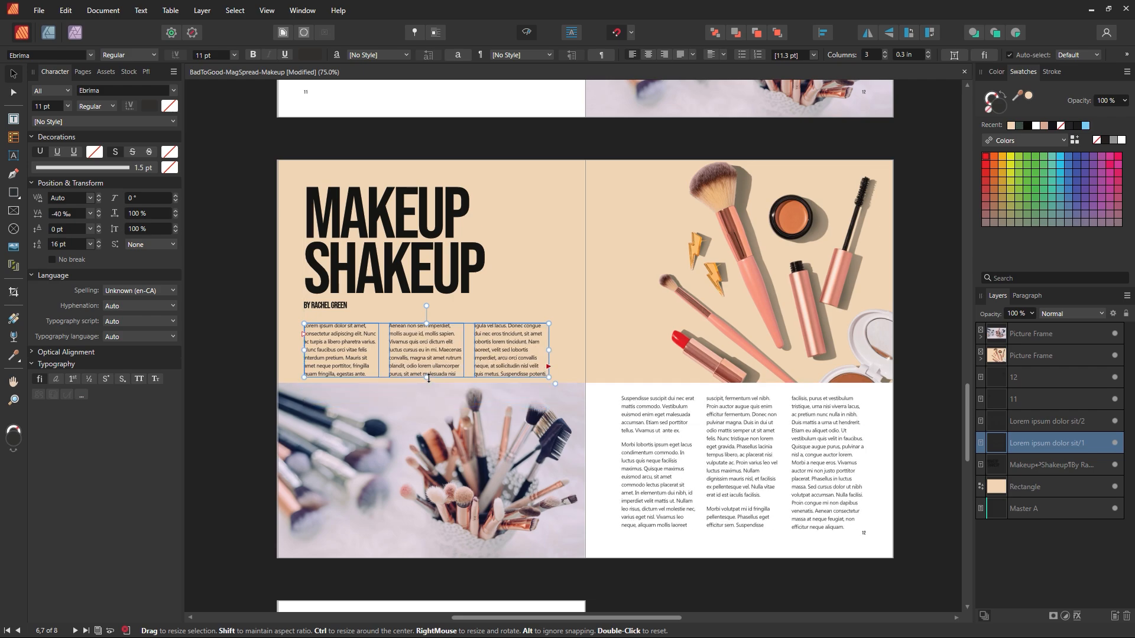
left_click(459, 141)
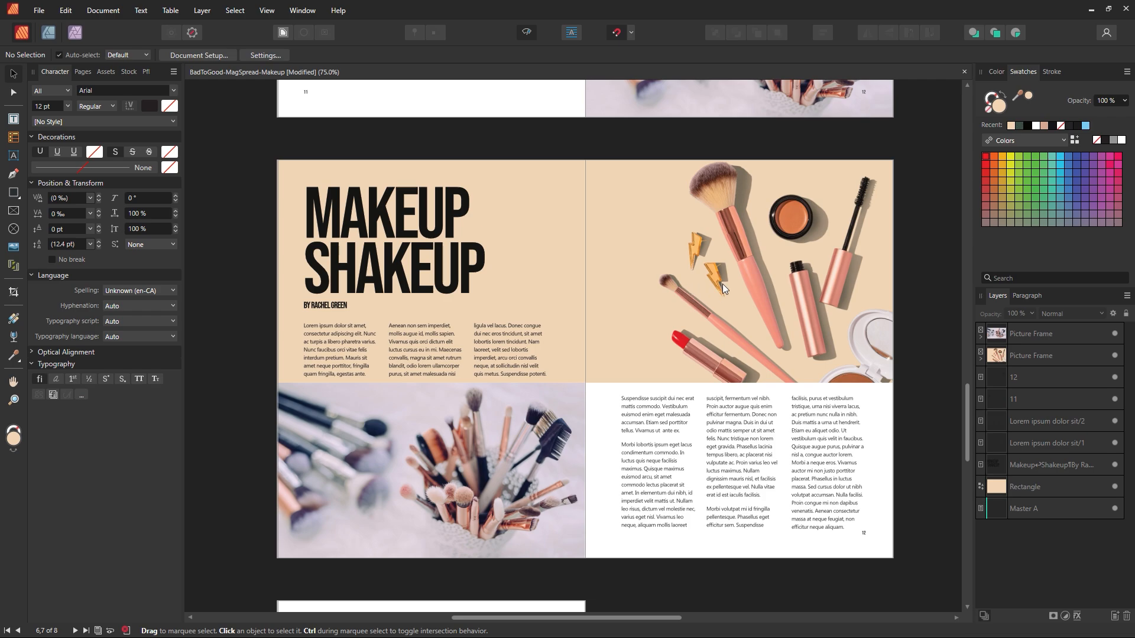
Step: Try narrowing the cosmetics picture frame from its edge at the spread's centre fold
left_click(680, 314)
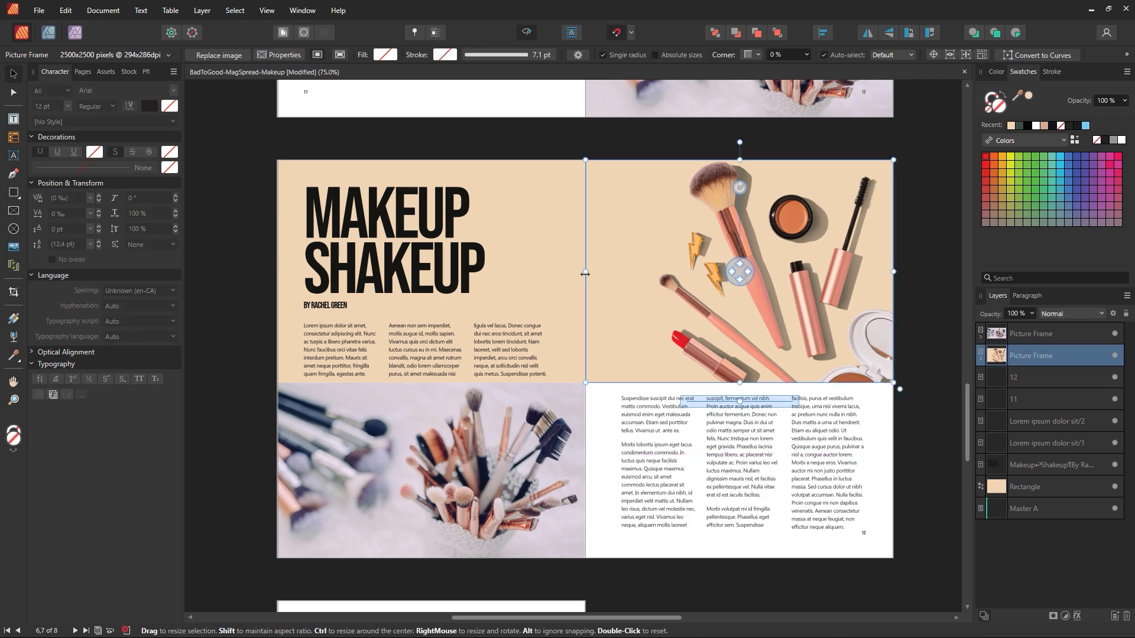
left_click_drag(585, 274, 634, 311)
key("ctrl+z")
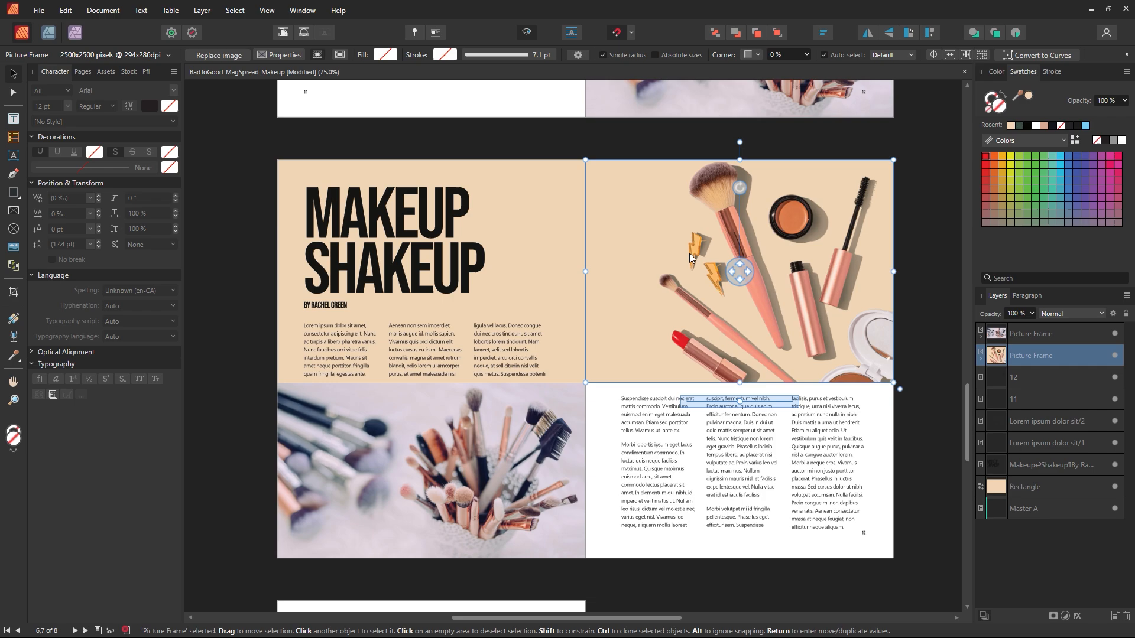
Step: Clear the selection and save the document
left_click(630, 140)
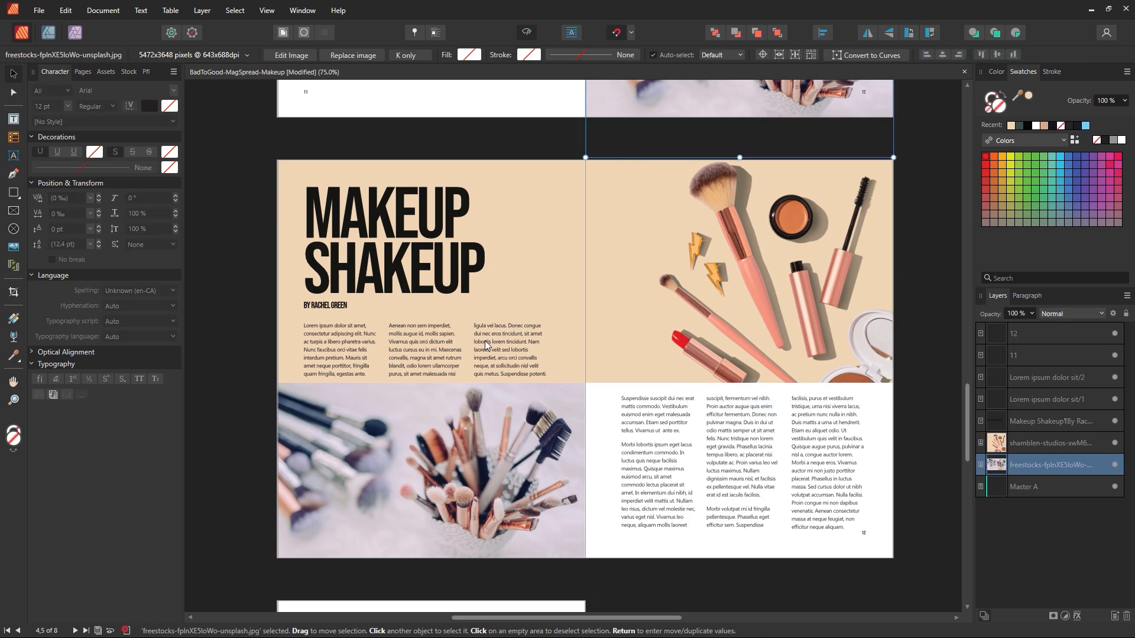
left_click(921, 395)
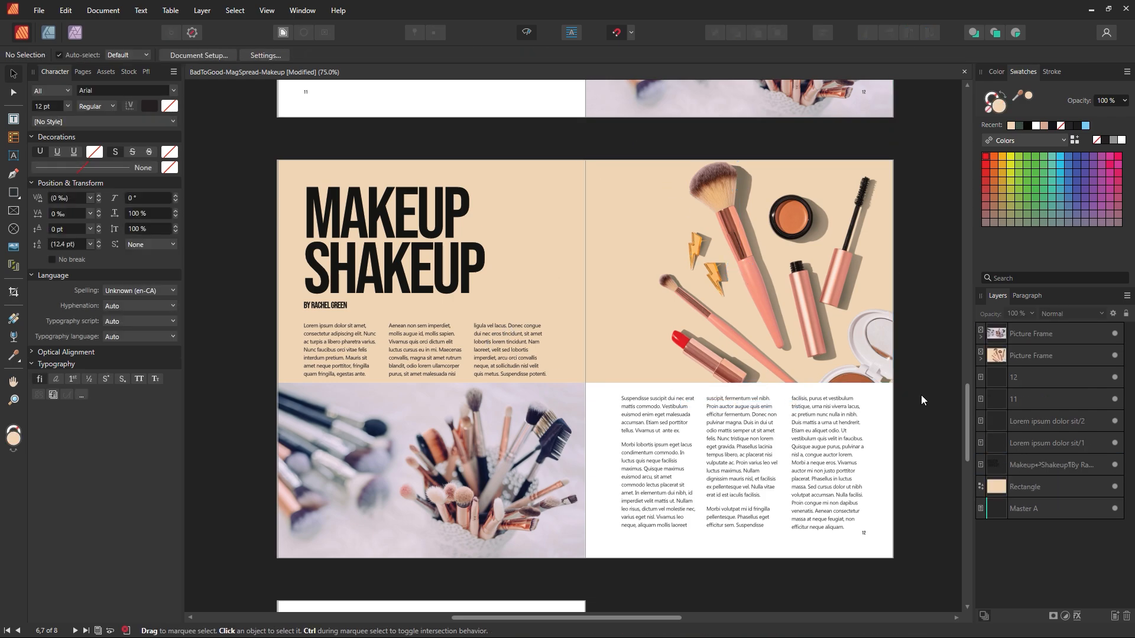
key("ctrl+s")
double_click(423, 293)
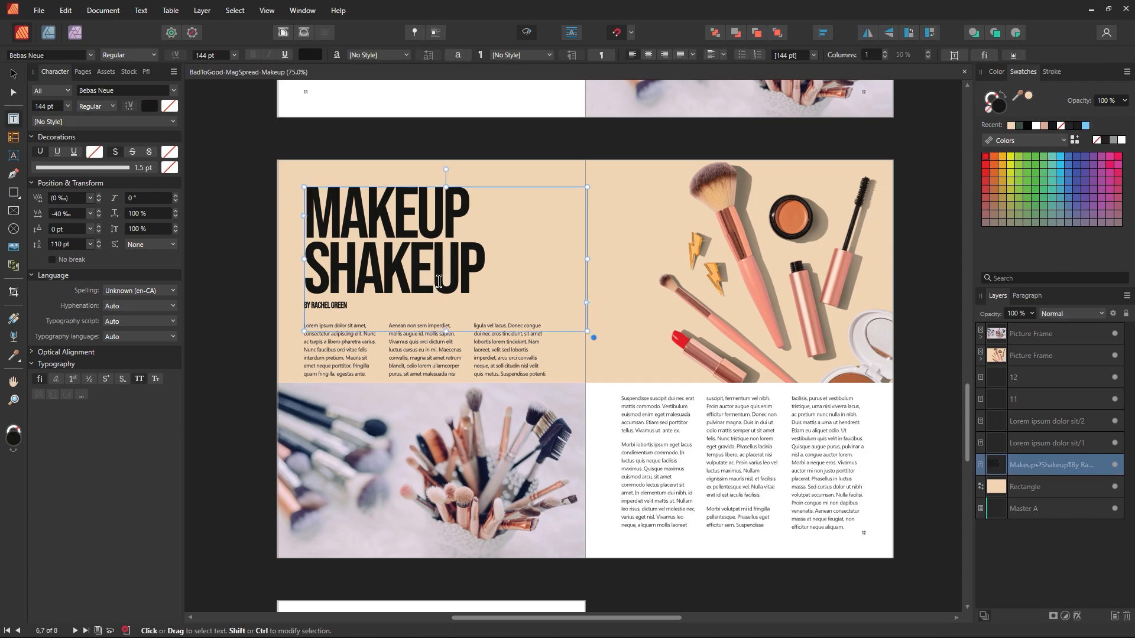
type("-")
key("BackSpace")
key("BackSpace")
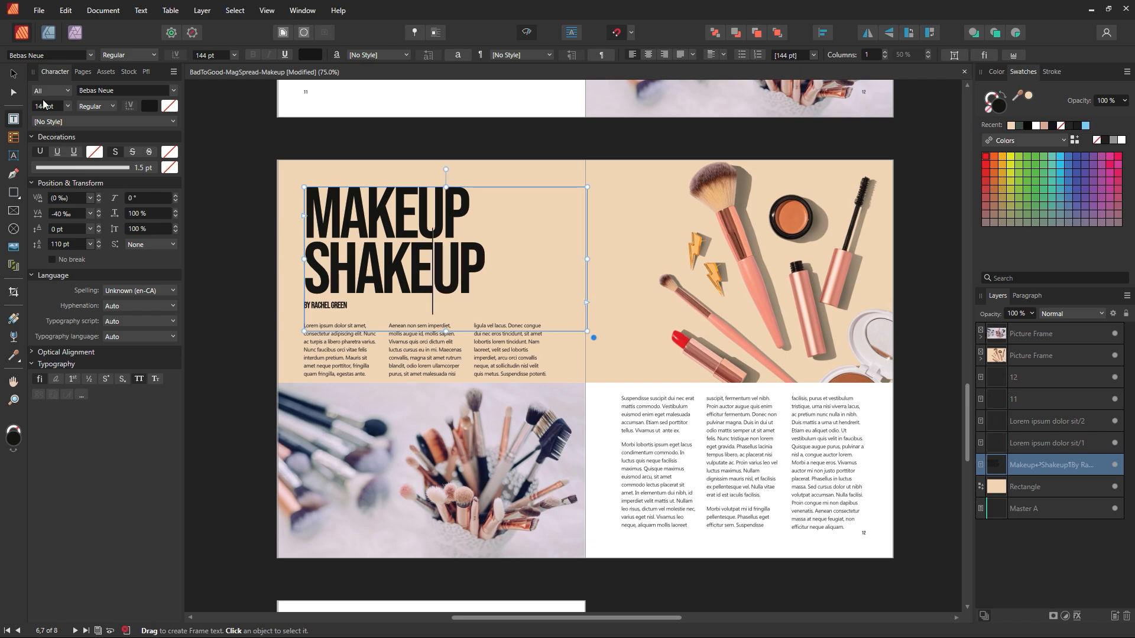
left_click(11, 77)
left_click(190, 132)
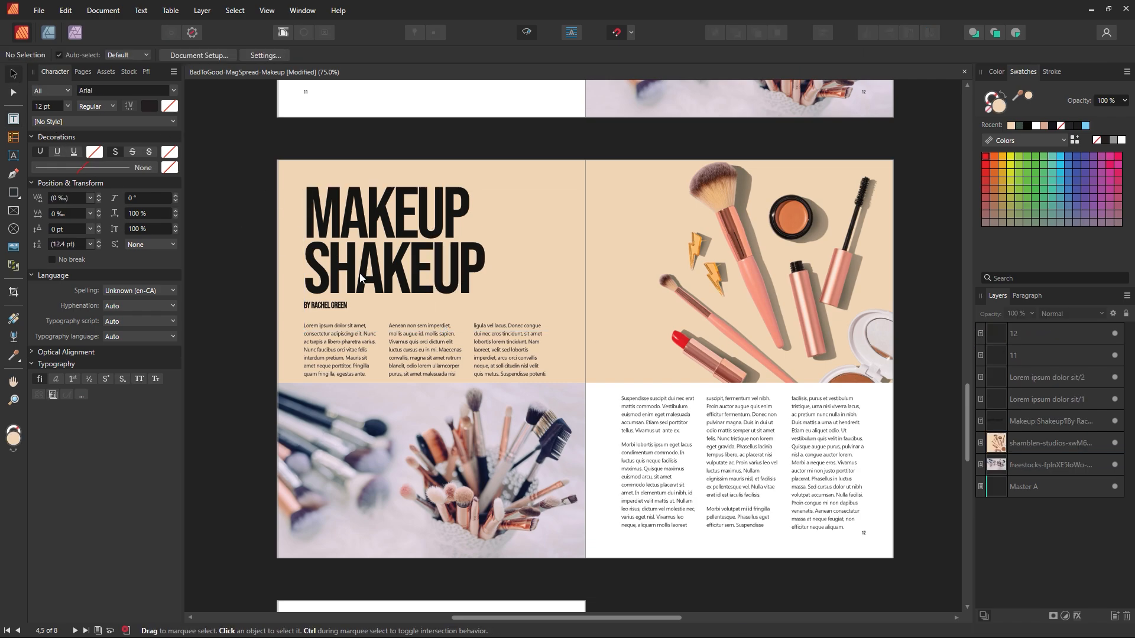
Step: Set the byline beneath the title to a 24 pt font size
double_click(345, 308)
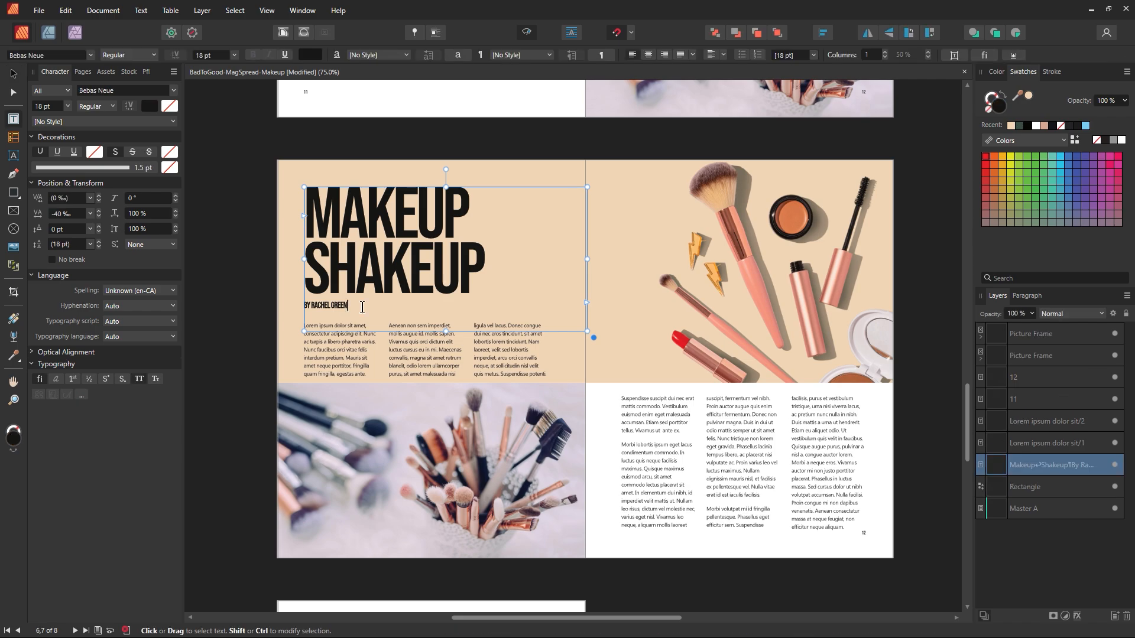
left_click_drag(364, 307, 293, 304)
left_click(407, 283)
left_click_drag(492, 264, 300, 204)
left_click(345, 307)
left_click_drag(364, 309, 318, 302)
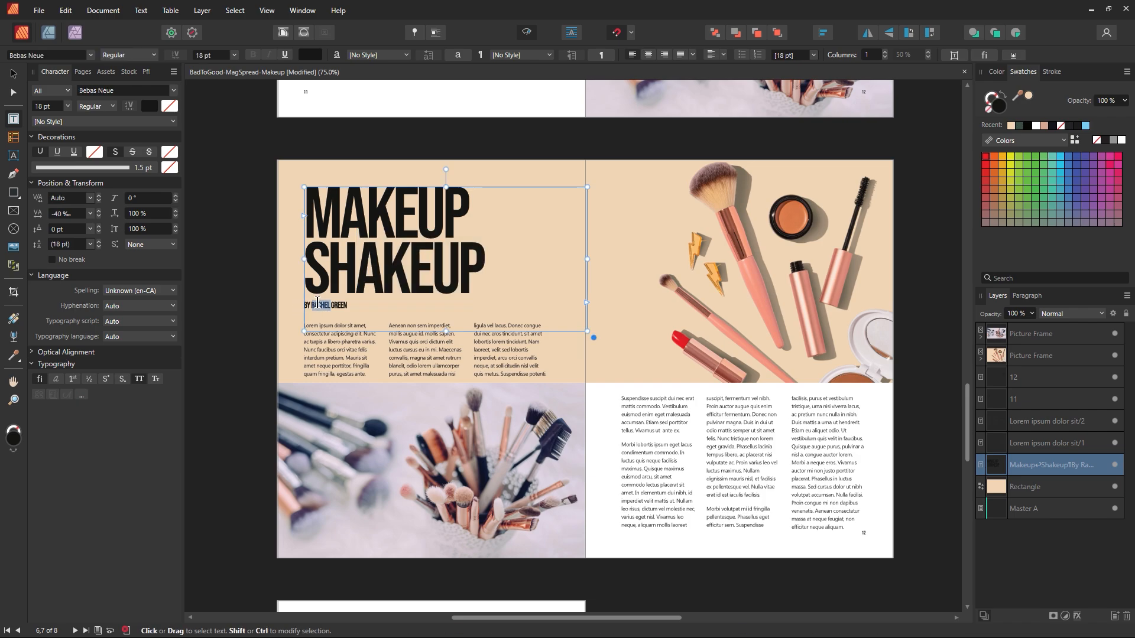
triple_click(317, 305)
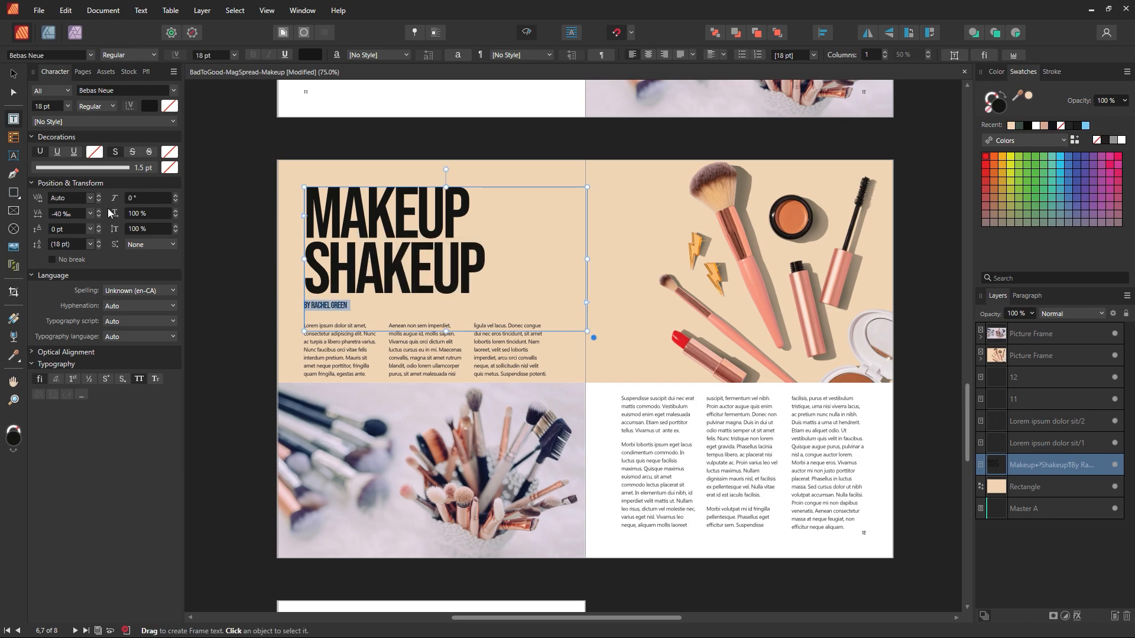
left_click(235, 55)
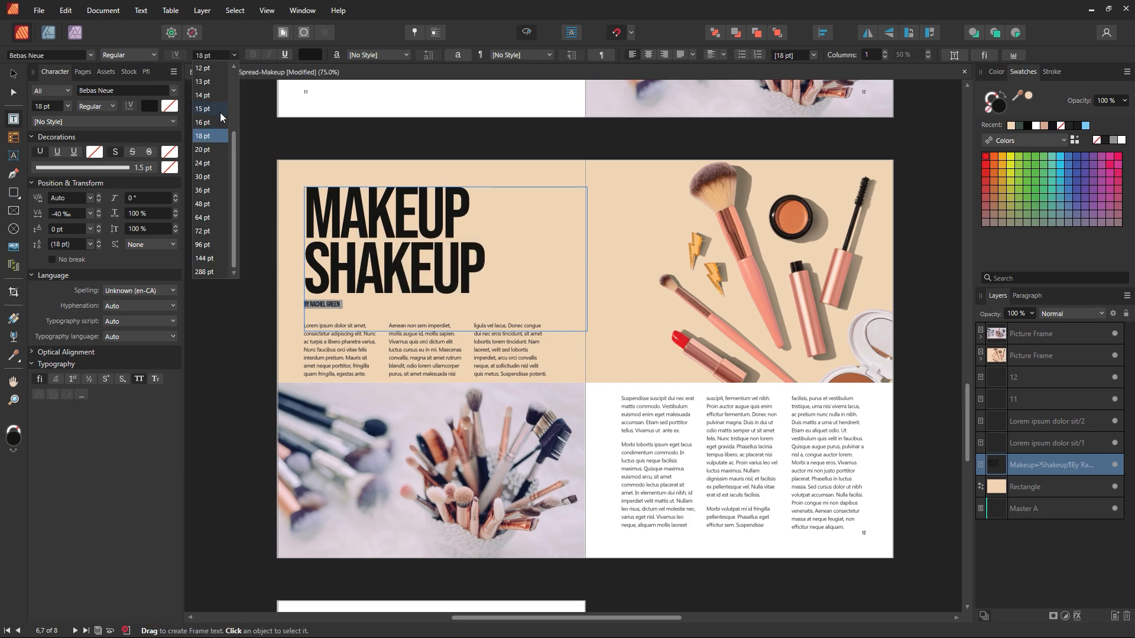
left_click(210, 151)
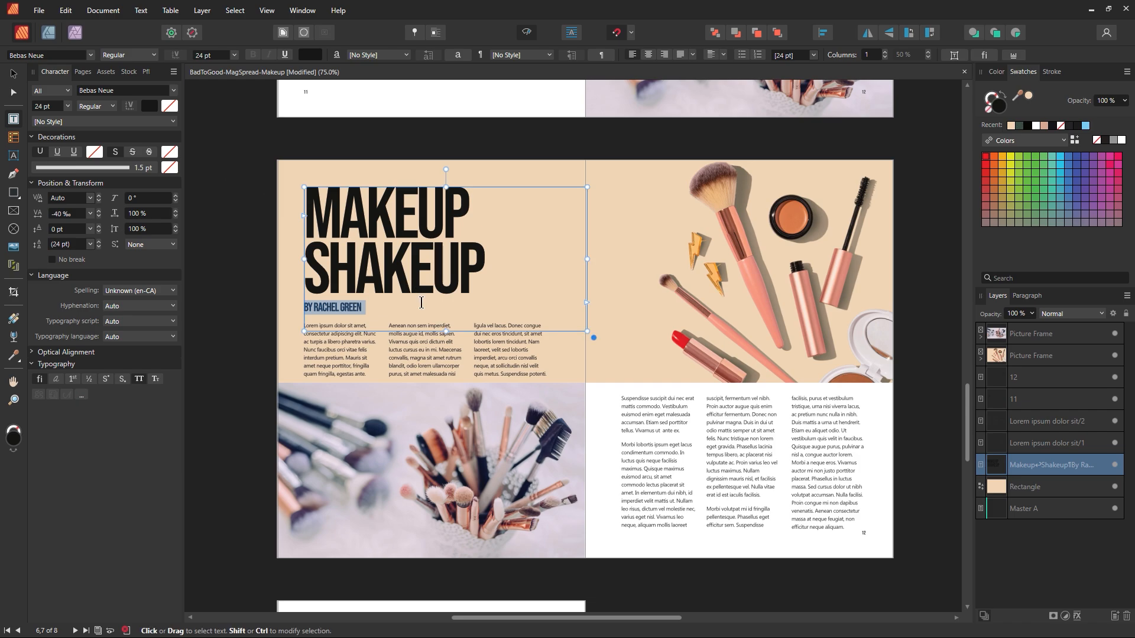
left_click(426, 299)
left_click(13, 74)
left_click(232, 149)
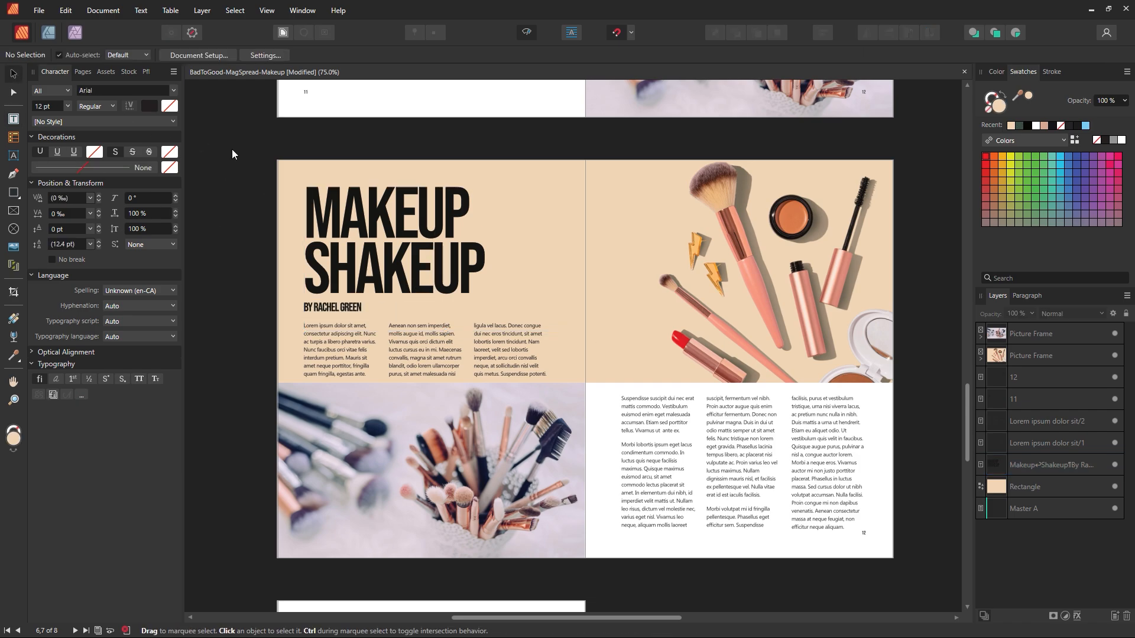
Step: Recolour the title frame's text with the coral pink sampled from the large makeup brush's handle
left_click(381, 253)
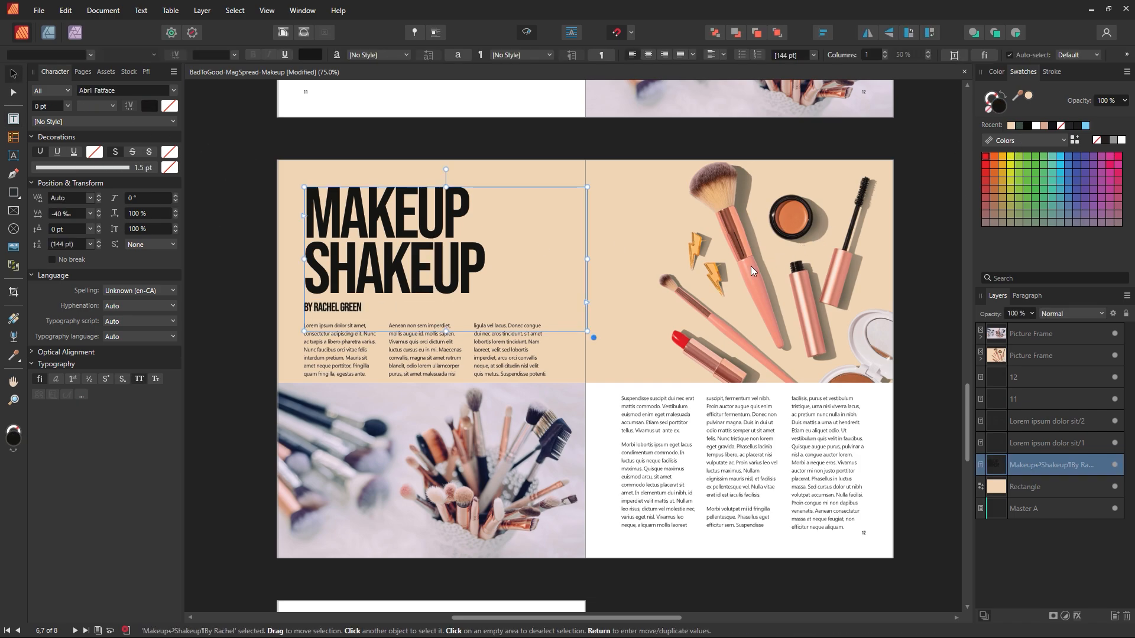
key("i")
left_click(764, 303)
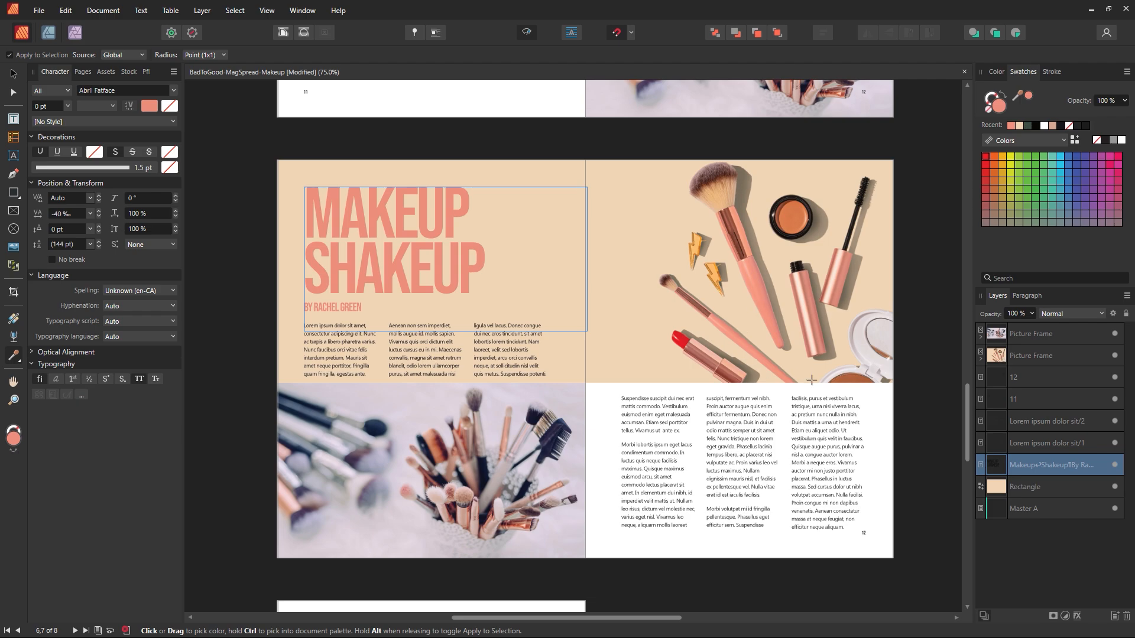
key("v")
left_click(204, 147)
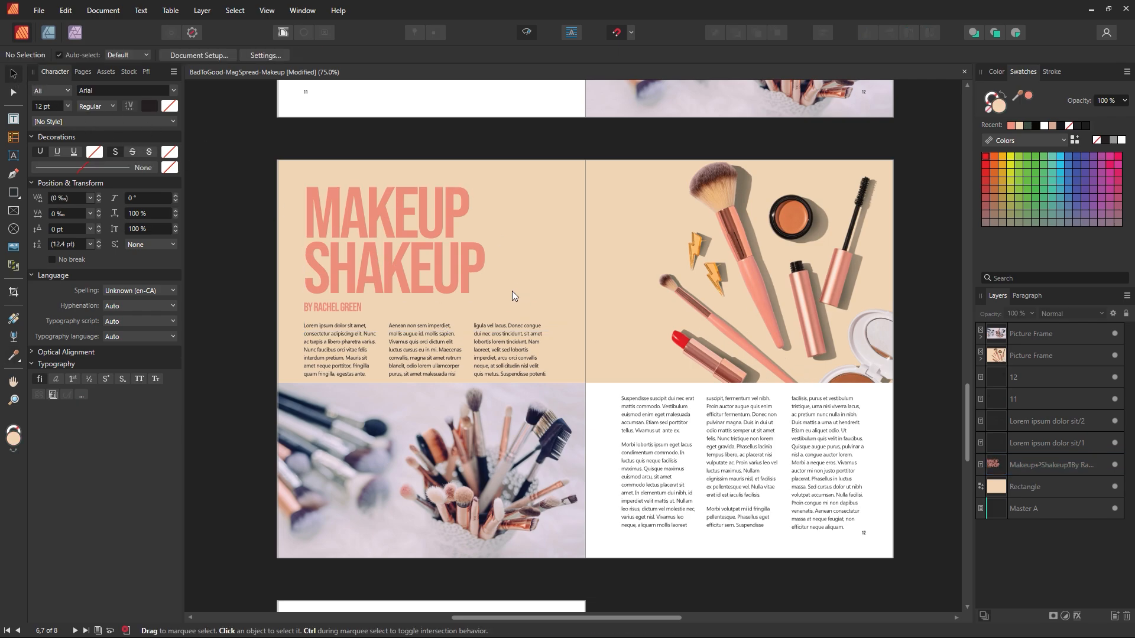
Step: Recolour the byline beneath the title near-black using the recently used colours
double_click(343, 308)
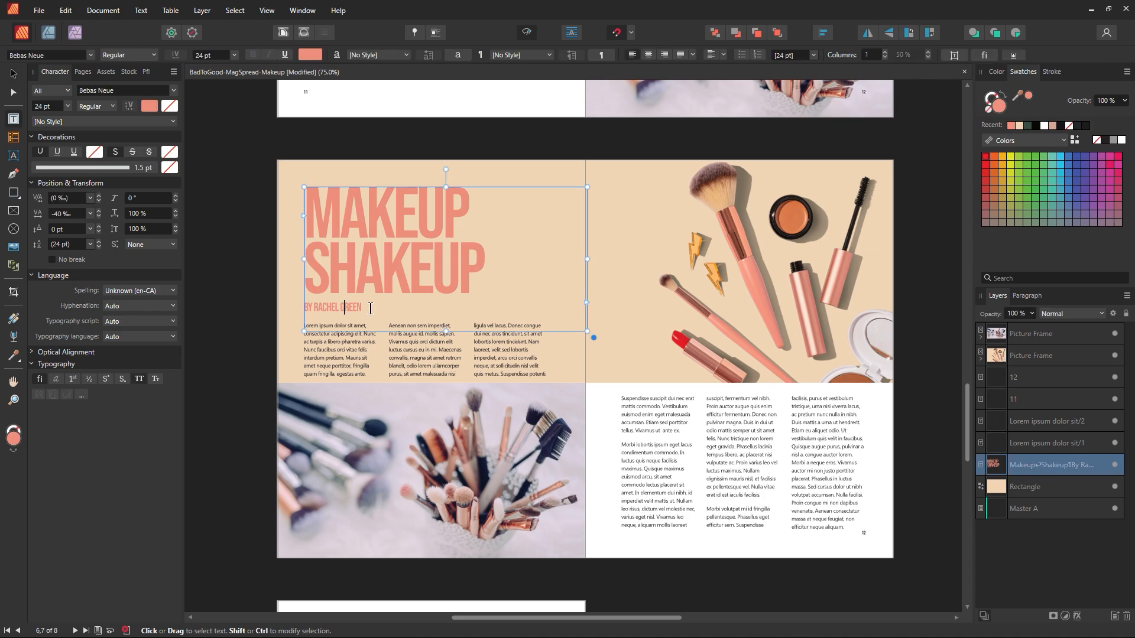
left_click_drag(370, 308, 327, 307)
double_click(334, 308)
triple_click(334, 308)
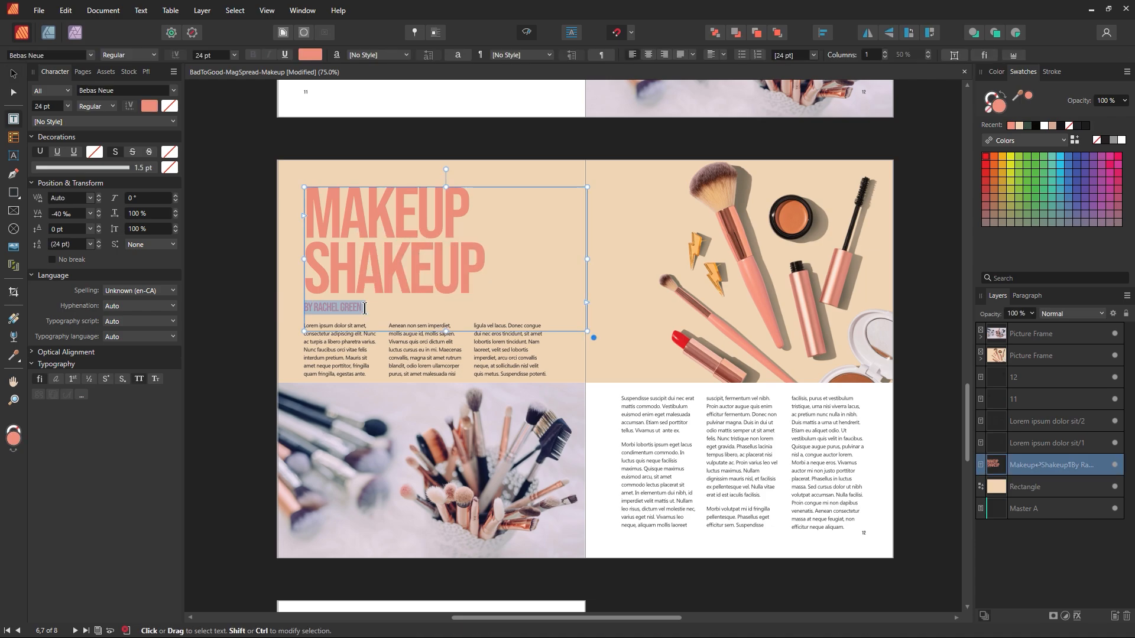
left_click(1036, 126)
left_click(413, 271)
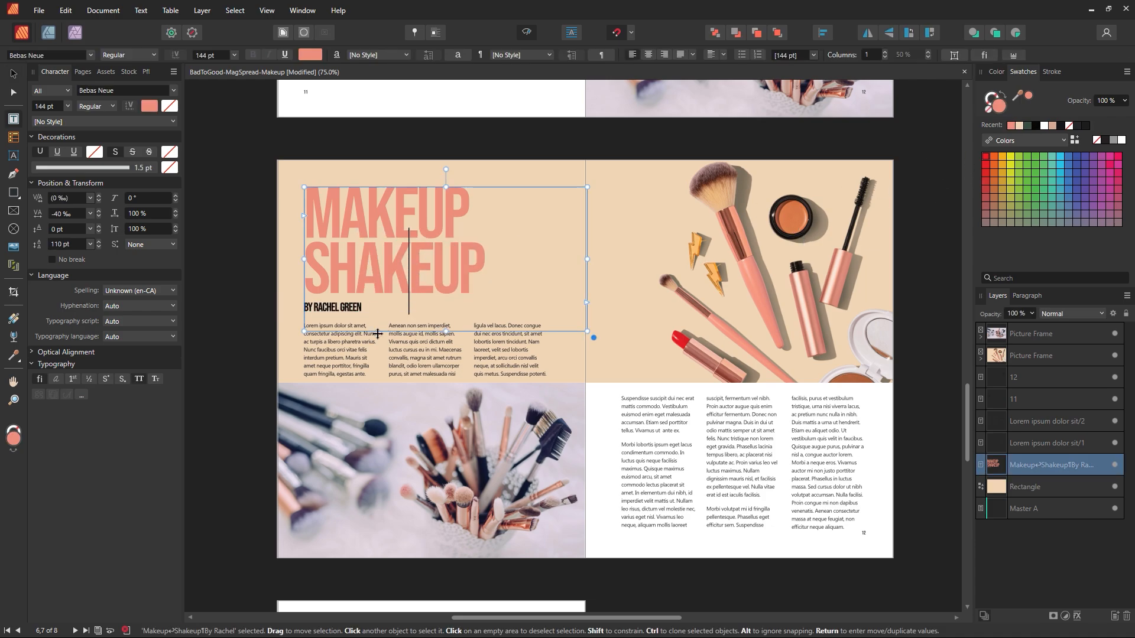
left_click_drag(364, 311, 303, 308)
left_click(326, 310)
triple_click(326, 311)
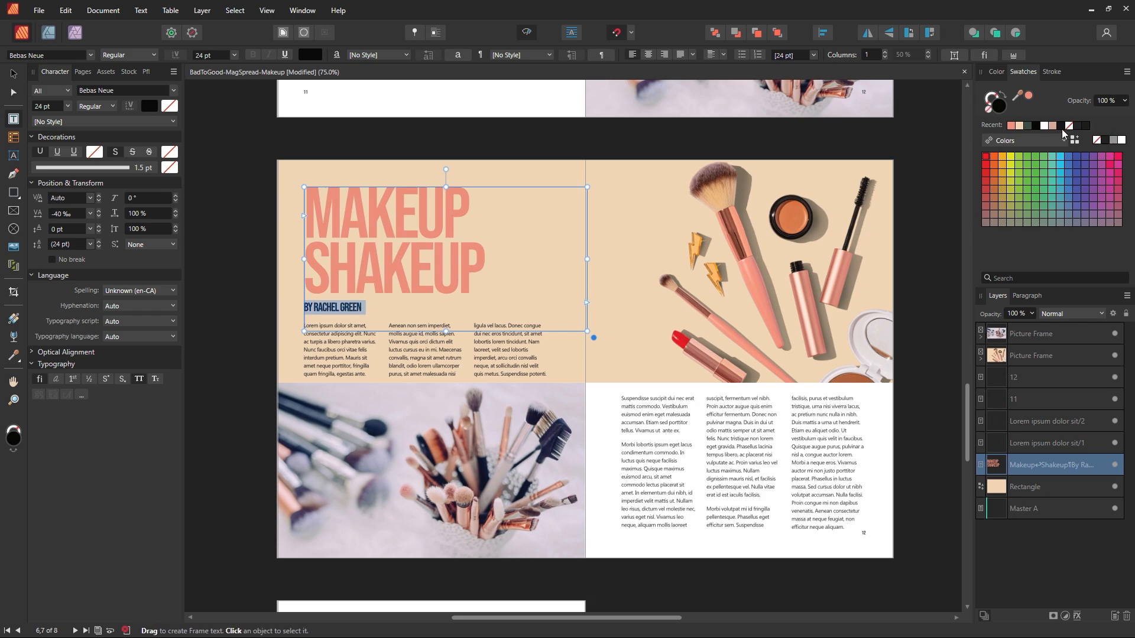
key("Escape")
left_click(14, 73)
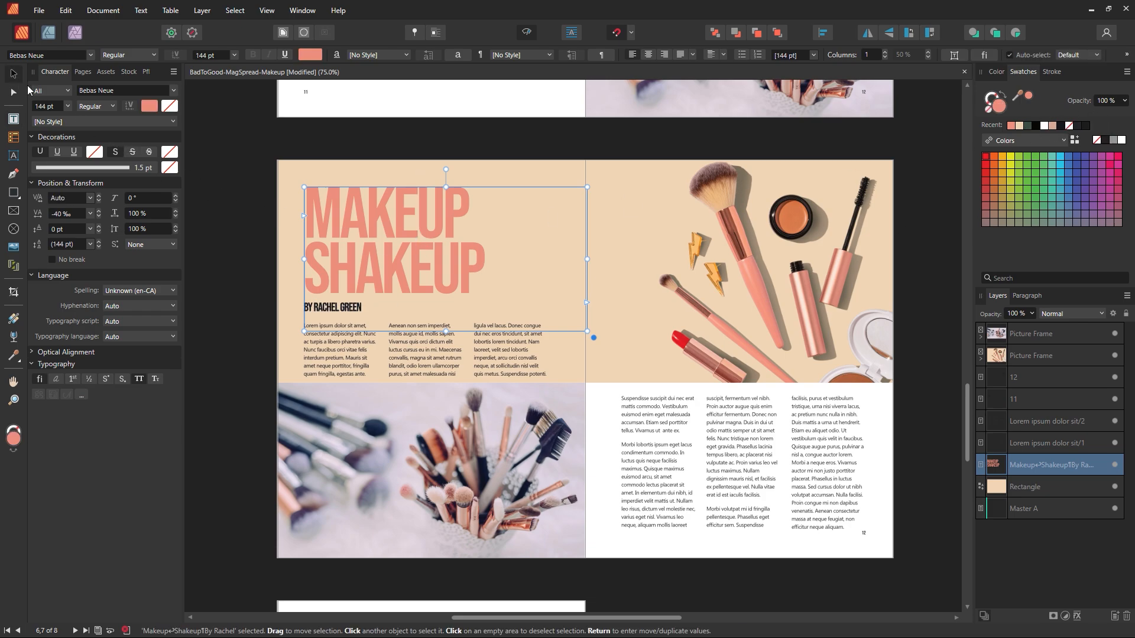
Step: Copy the hex colour 303030 from the left page's body text and apply it to the byline
left_click(335, 370)
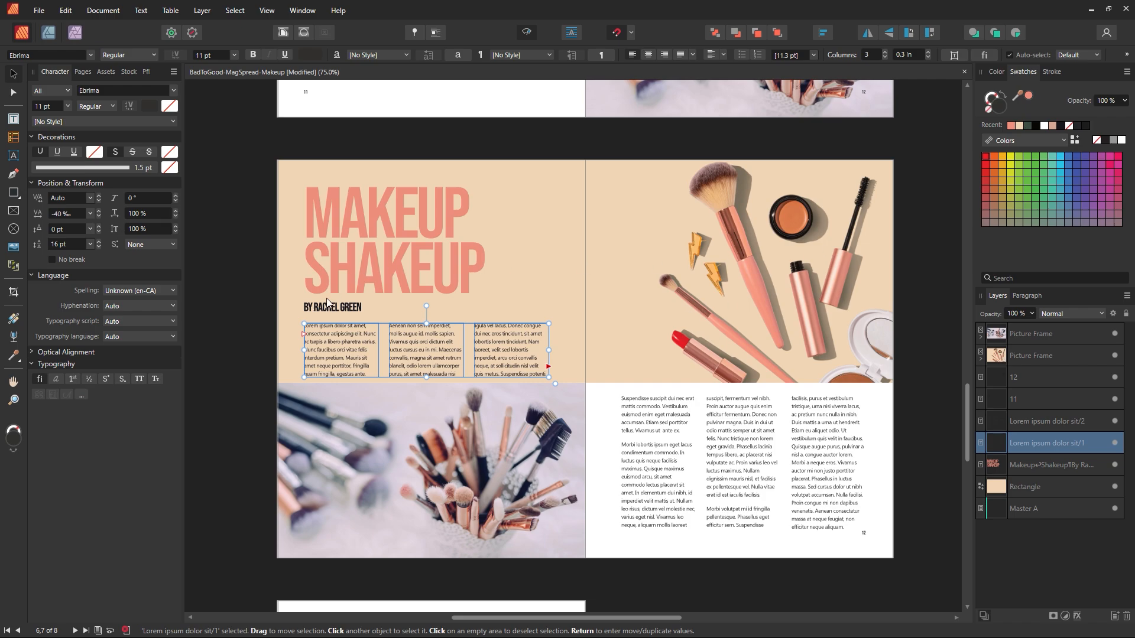
double_click(997, 114)
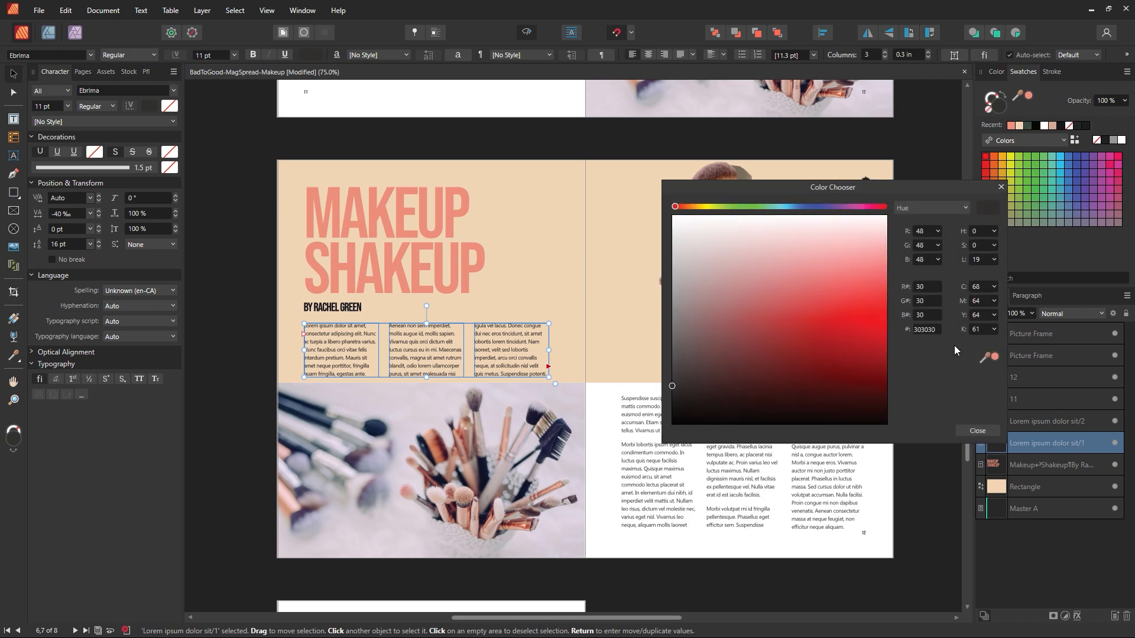
left_click(938, 332)
left_click(984, 431)
double_click(319, 307)
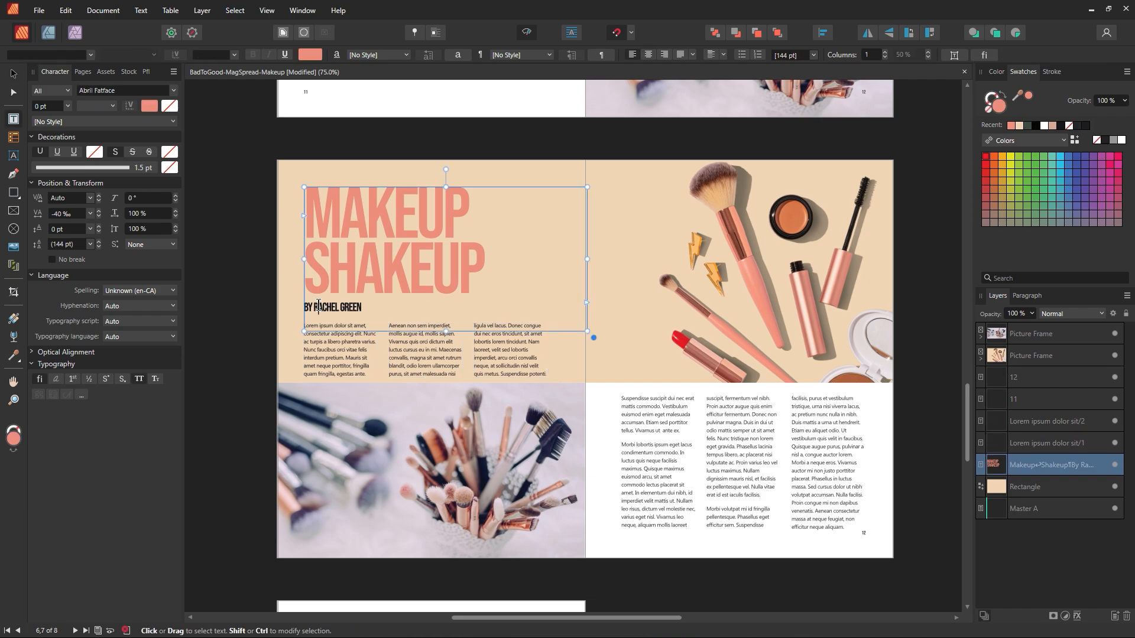
left_click_drag(361, 304, 280, 313)
triple_click(325, 308)
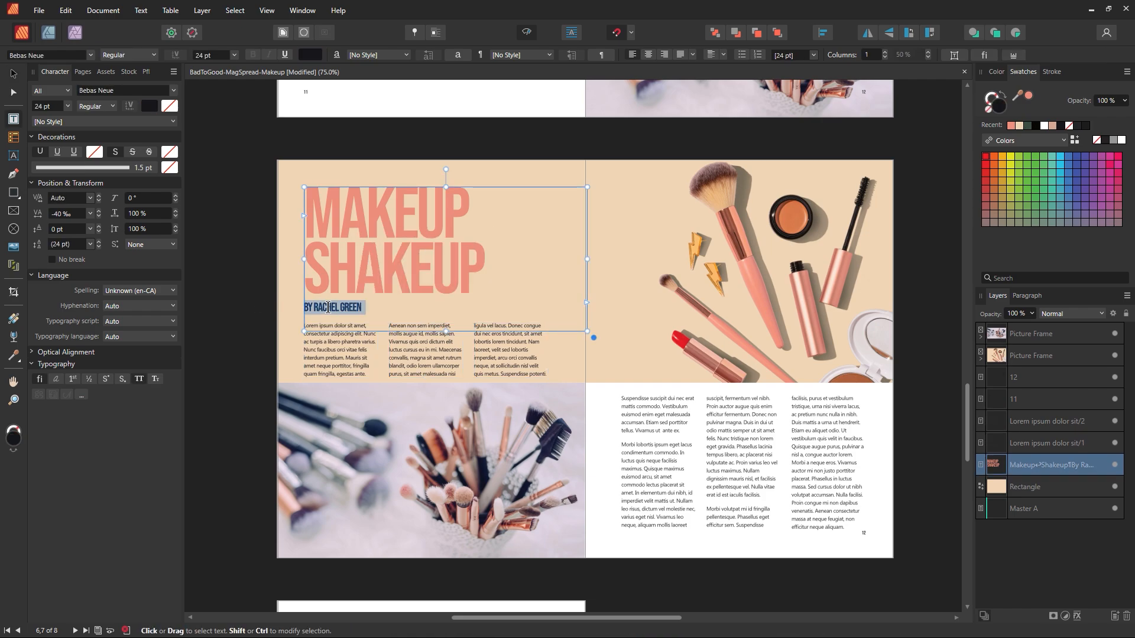
double_click(999, 105)
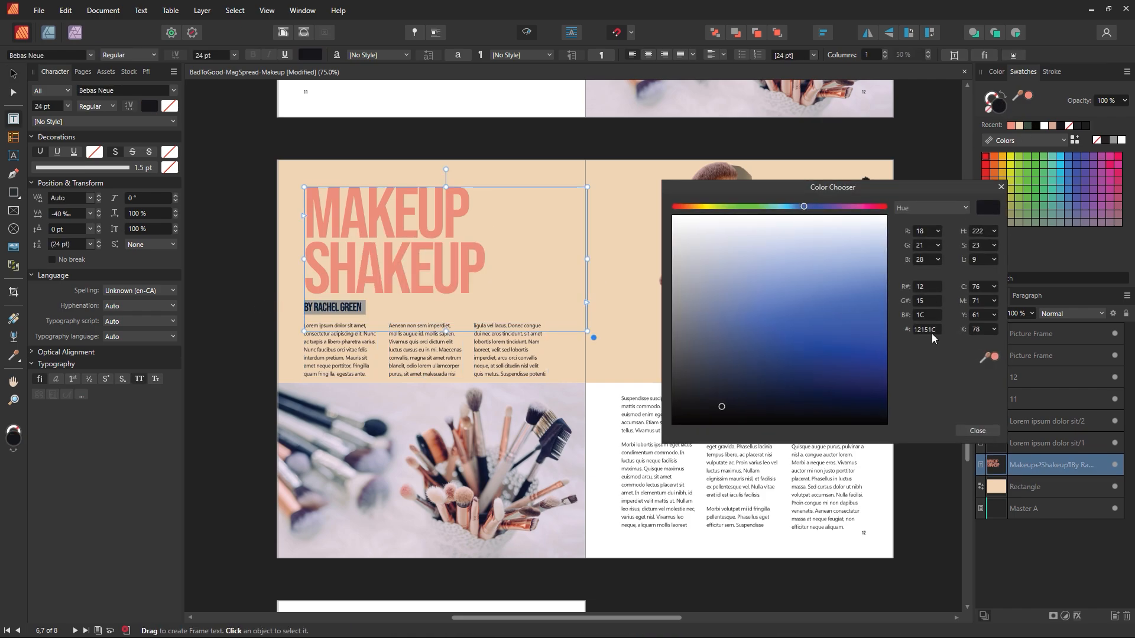
left_click(981, 433)
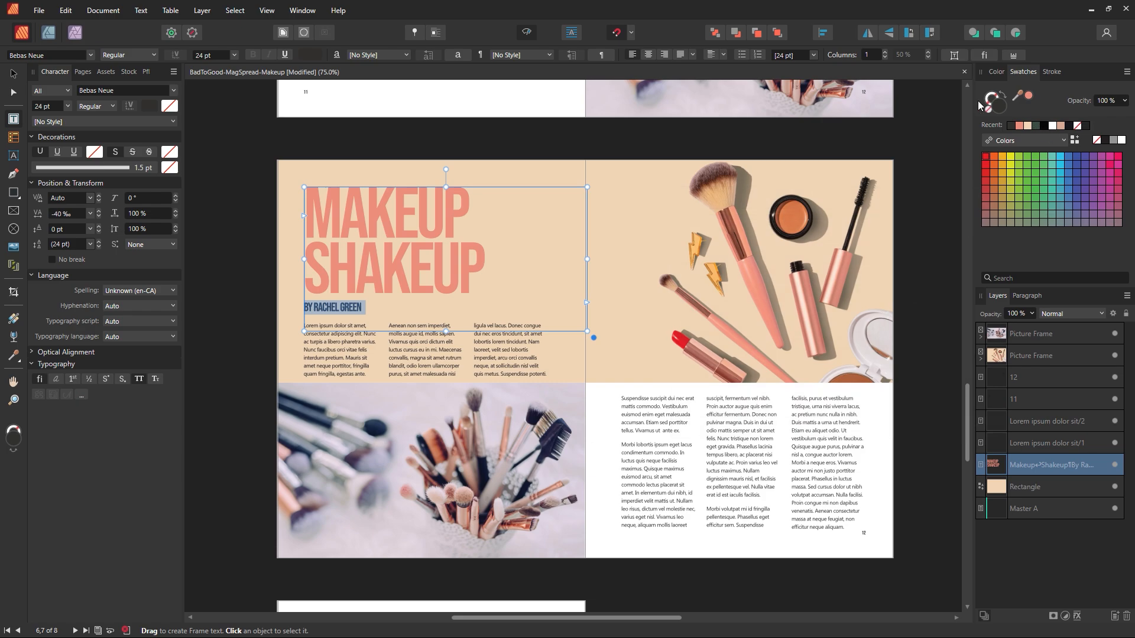
left_click(985, 76)
left_click(1000, 73)
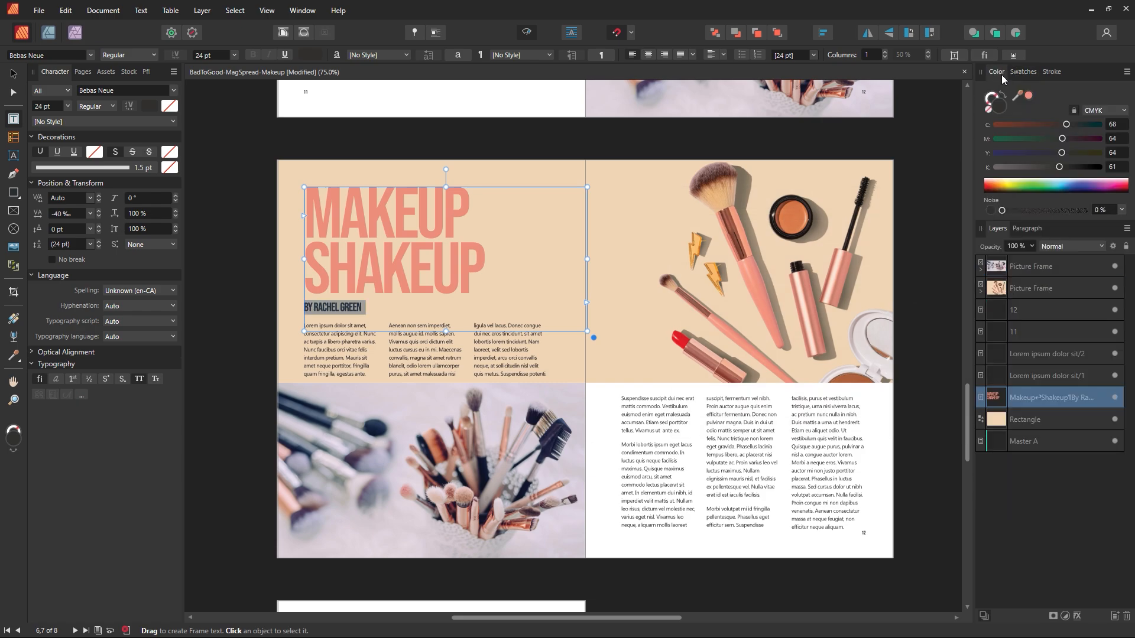
left_click(1020, 71)
left_click(995, 72)
left_click(1023, 72)
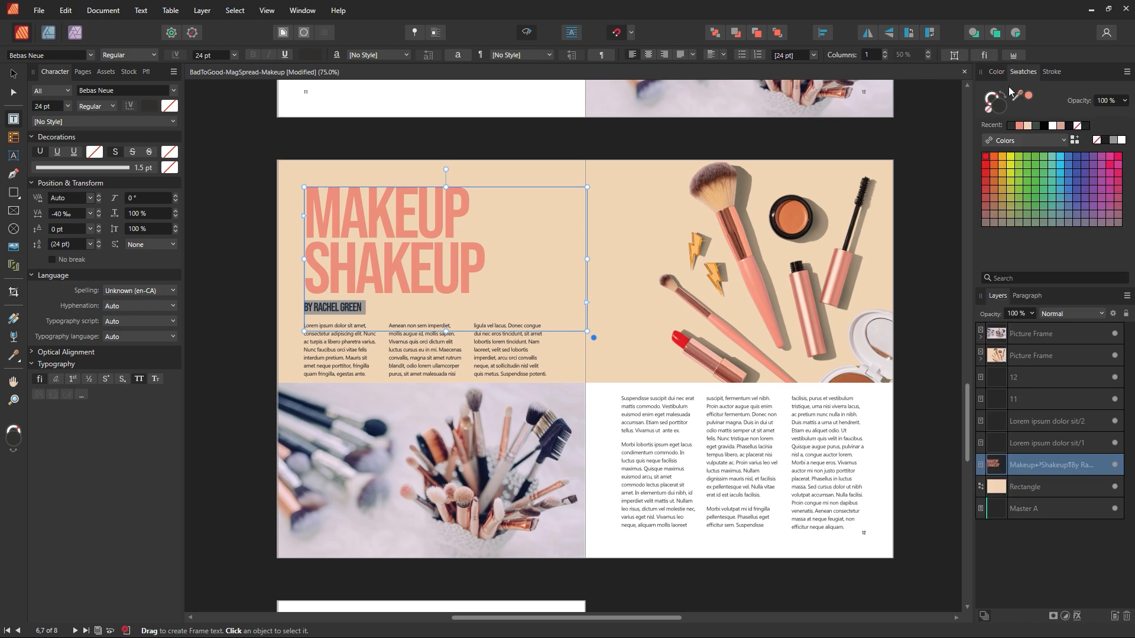
left_click(434, 260)
left_click(15, 75)
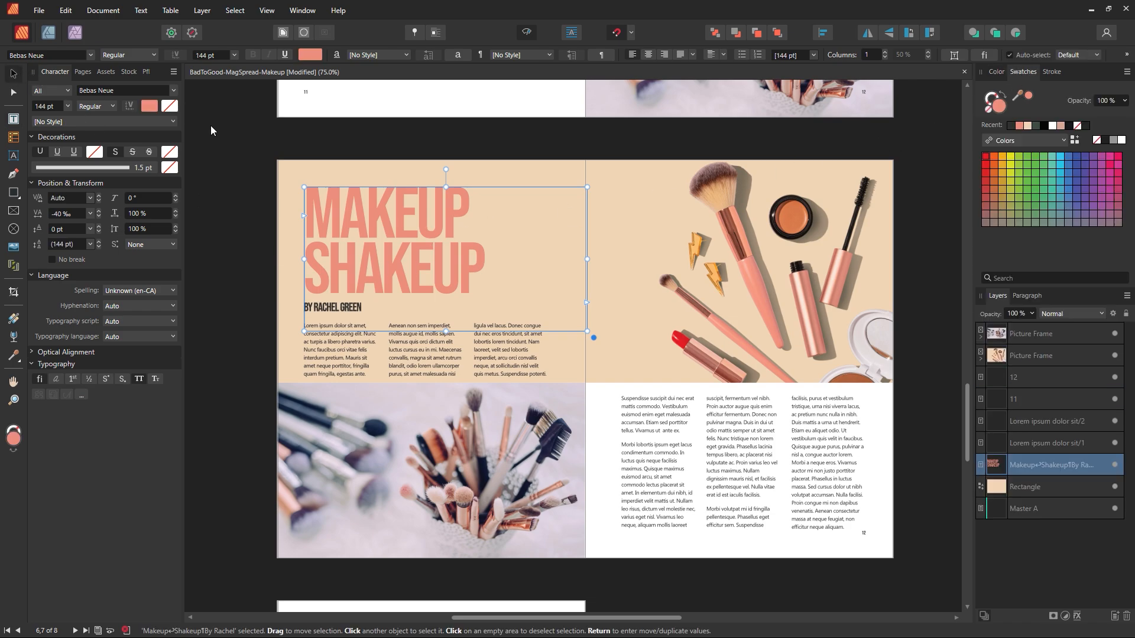
left_click(276, 123)
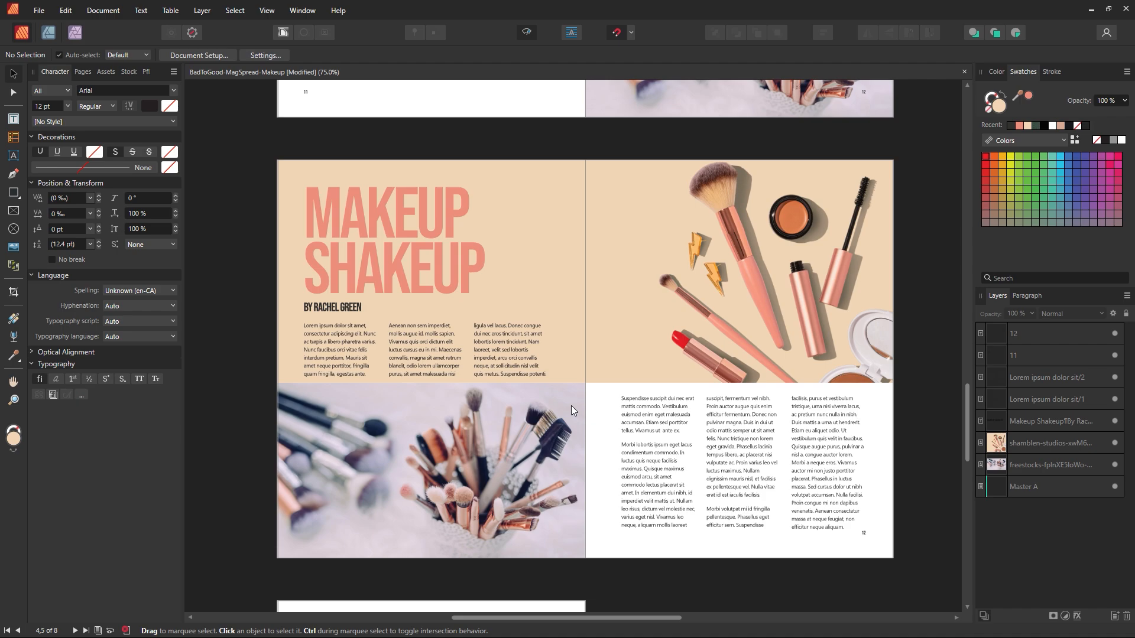
Step: Try moving the makeup brushes picture frame down towards the left page's outer corner, and undo each move
left_click(417, 347)
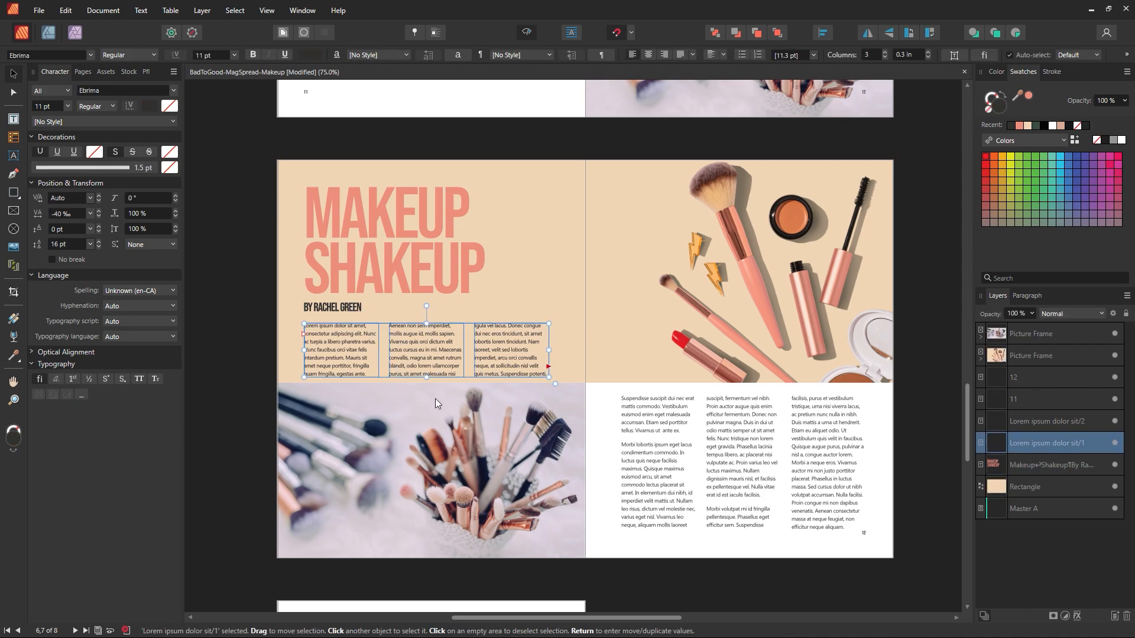
left_click_drag(438, 399, 352, 513)
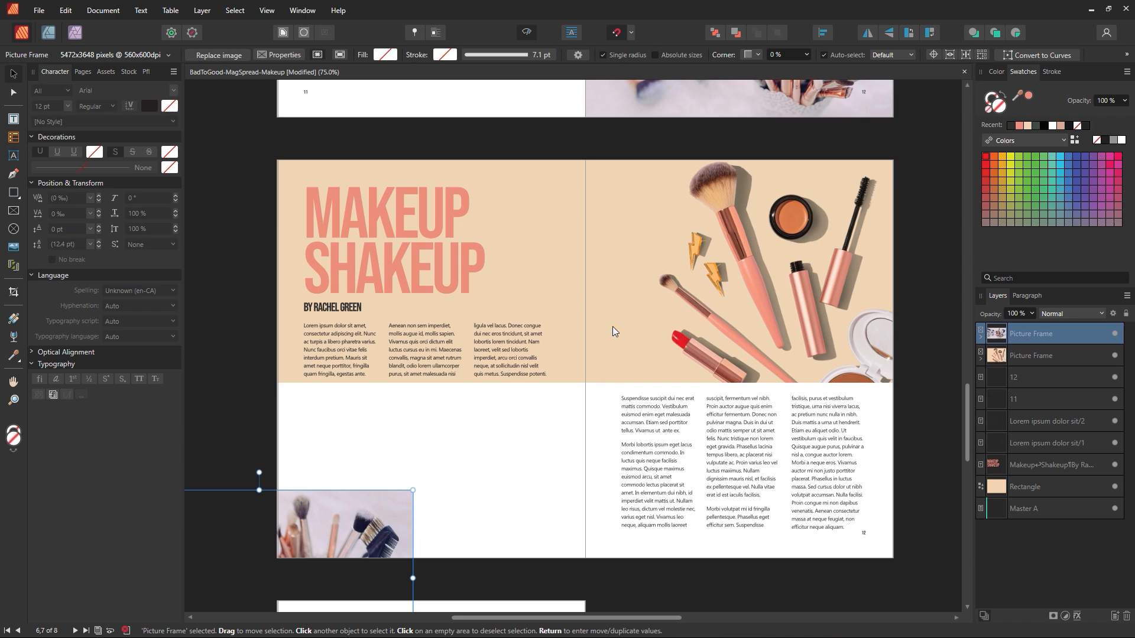
key("ctrl+z")
left_click(592, 407)
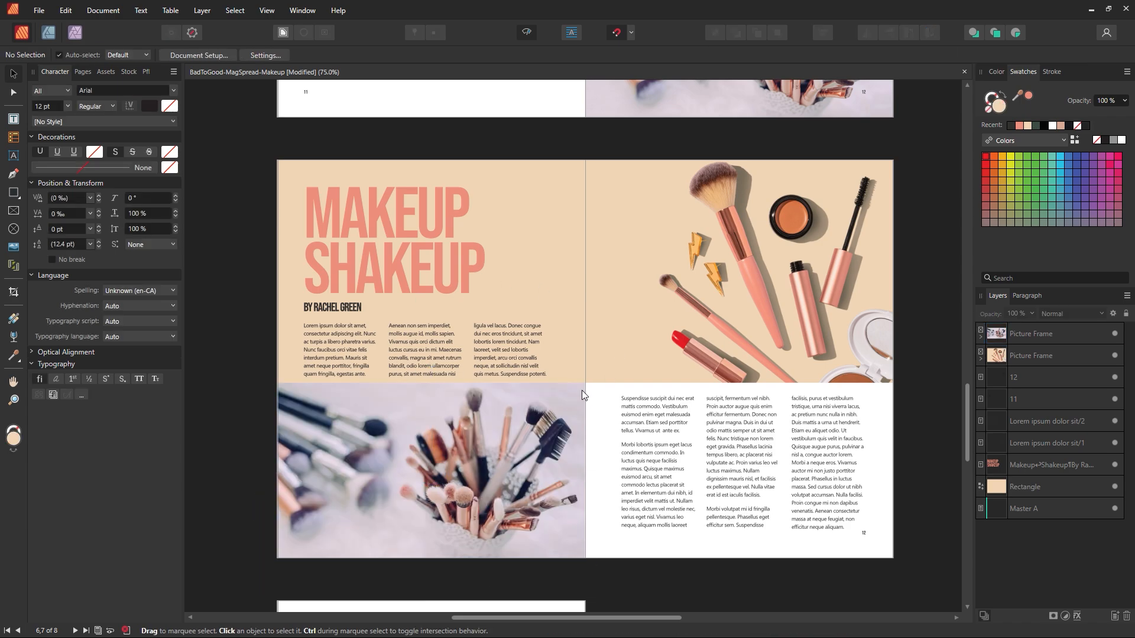
left_click(523, 274)
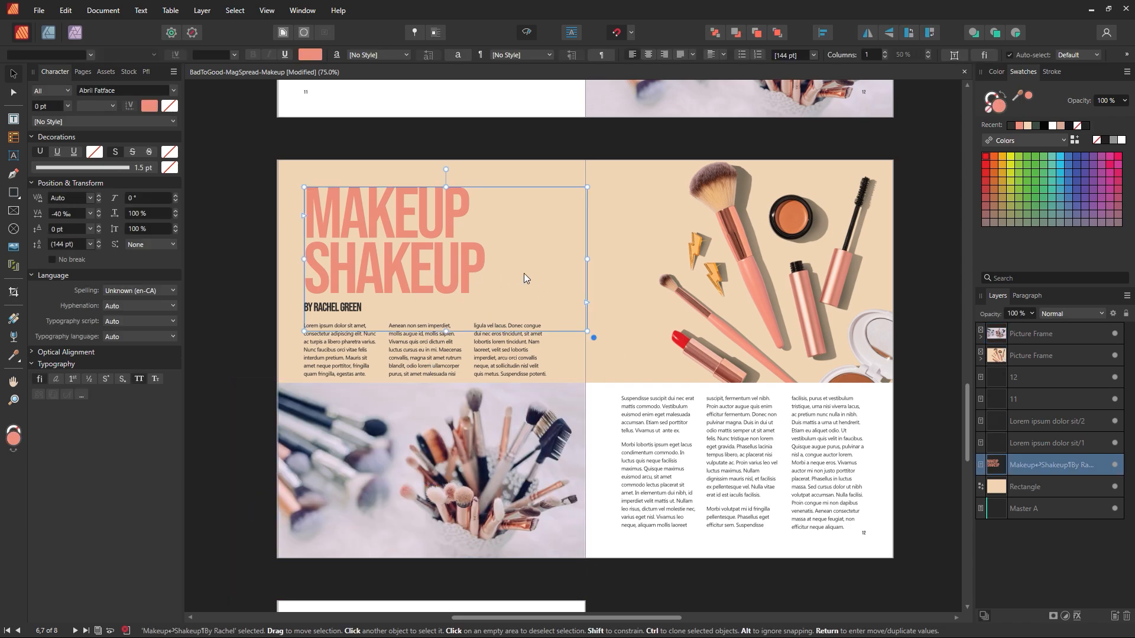
left_click(612, 425)
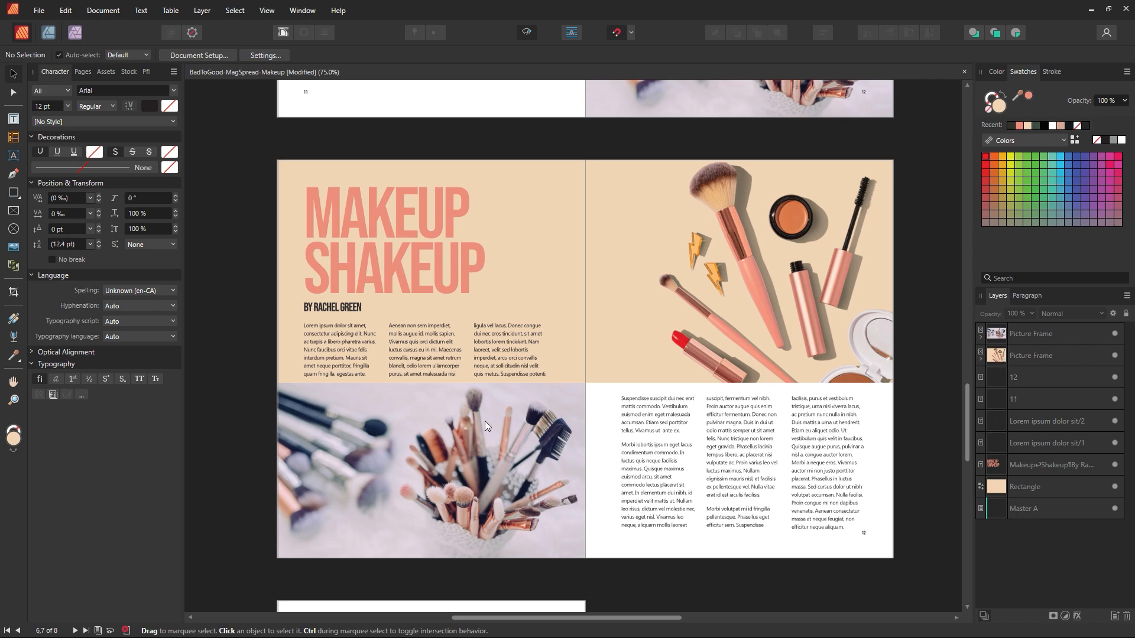
mouse_move(489, 410)
left_mouse_down()
mouse_move(619, 569)
mouse_move(647, 583)
mouse_move(522, 549)
mouse_move(439, 508)
mouse_move(420, 470)
left_mouse_up()
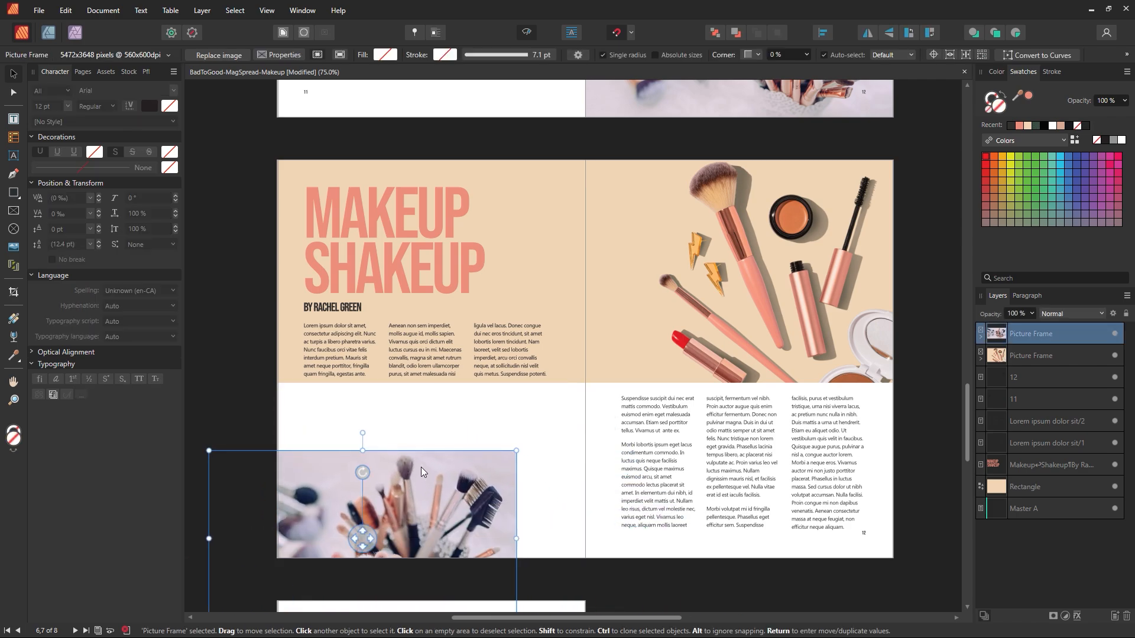
key("ctrl+z")
Step: Sample the golden orange of the lightning bolts in the cosmetics photo with the Color Picker
double_click(351, 307)
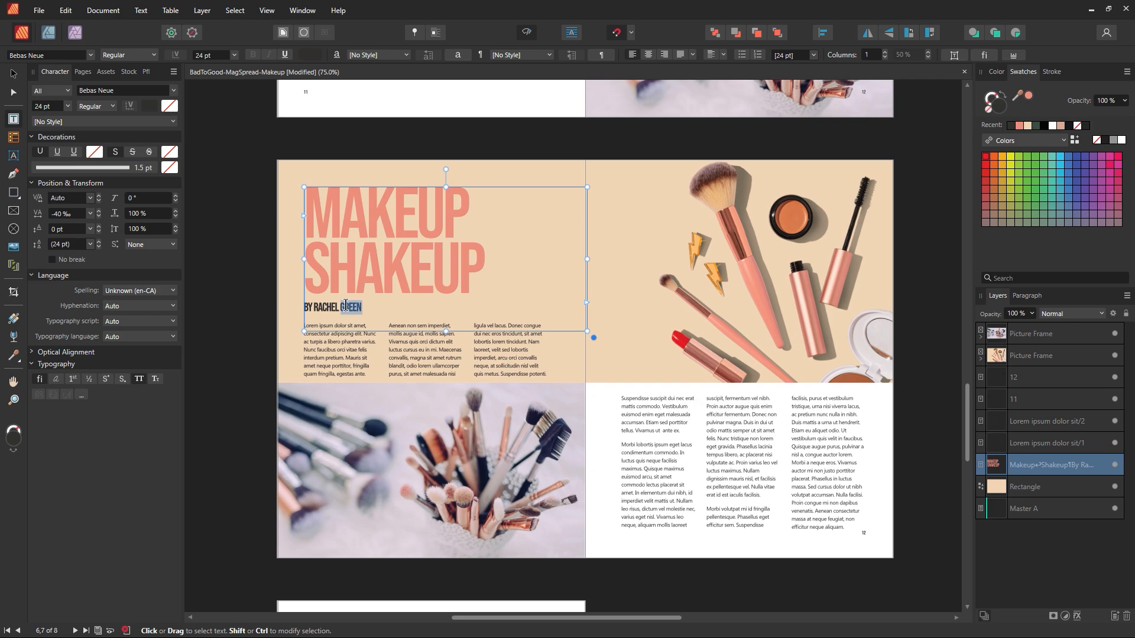
triple_click(325, 311)
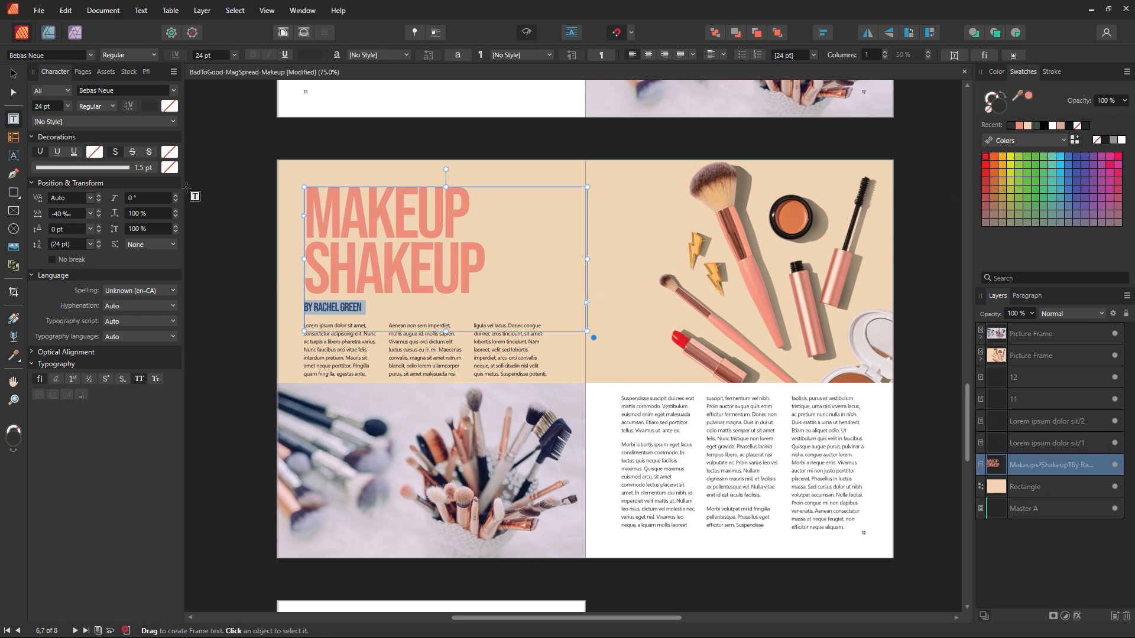
left_click(16, 75)
left_click(302, 135)
key("i")
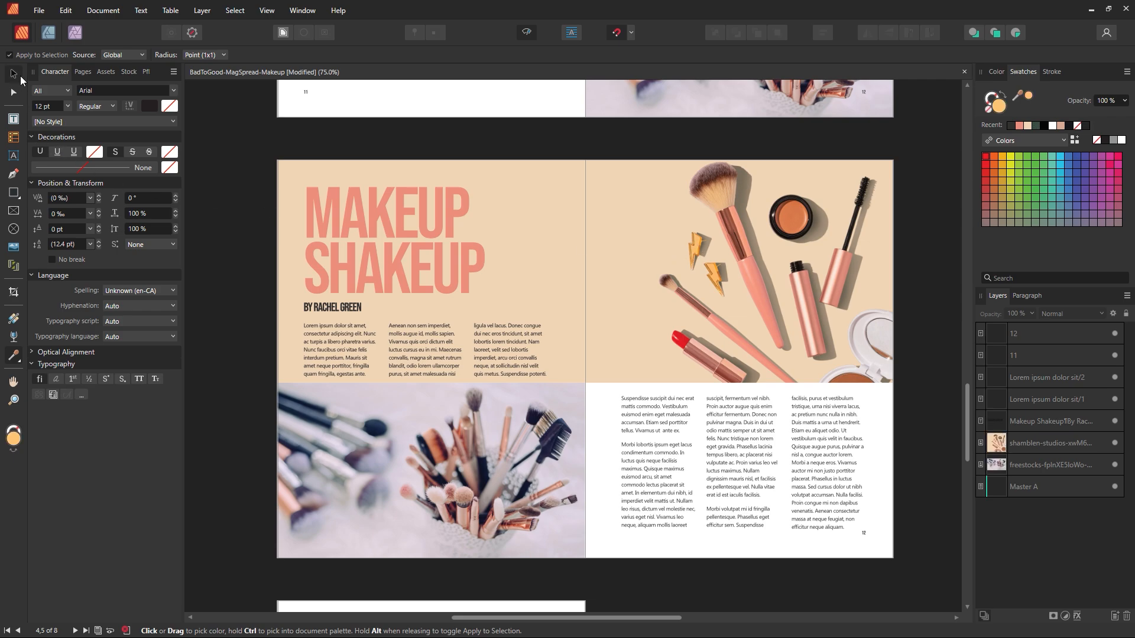
left_click(20, 76)
double_click(342, 310)
left_click_drag(362, 310, 304, 308)
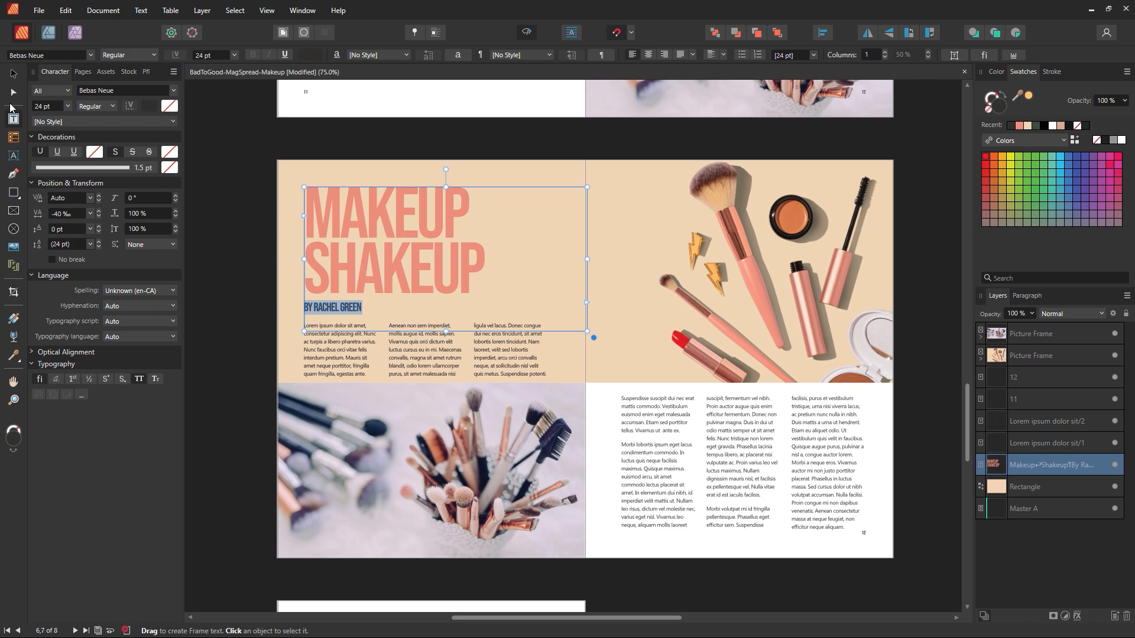
left_click(13, 73)
left_click(208, 127)
Step: Draw a nearly square rectangle filled with the sampled orange across the centre fold, and shift it down clear of the title
left_click(13, 192)
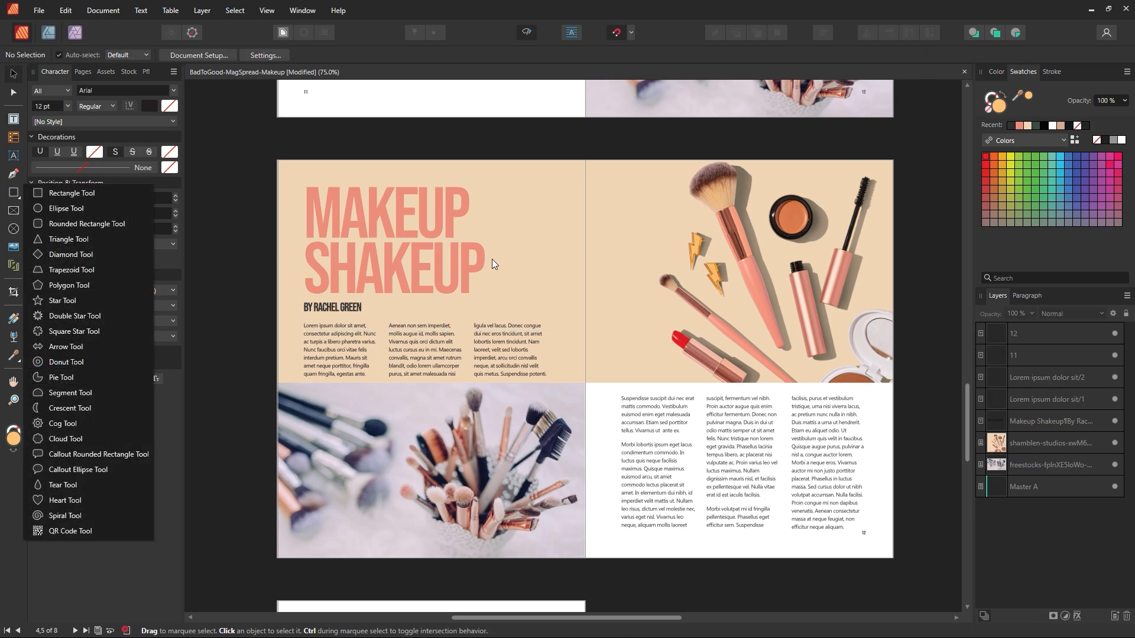
left_click(59, 193)
left_click_drag(579, 291, 639, 350)
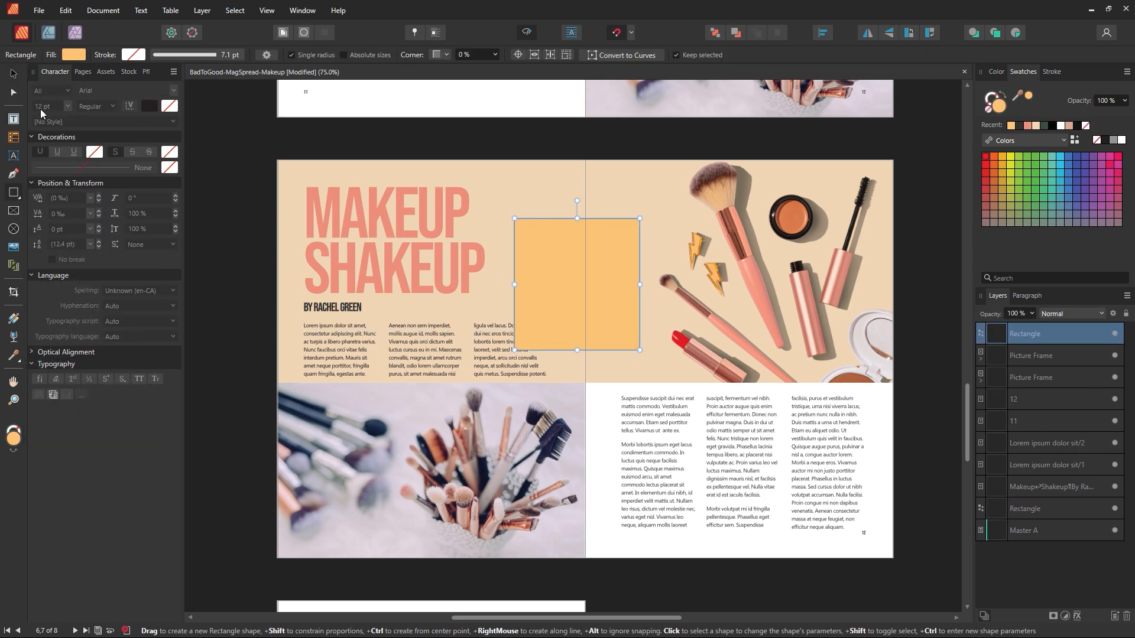
key("v")
left_click(239, 144)
left_click_drag(580, 319, 610, 412)
Step: Recolour the byline beneath the title with the sampled golden orange
left_click(341, 307)
double_click(341, 308)
left_click_drag(367, 307, 287, 304)
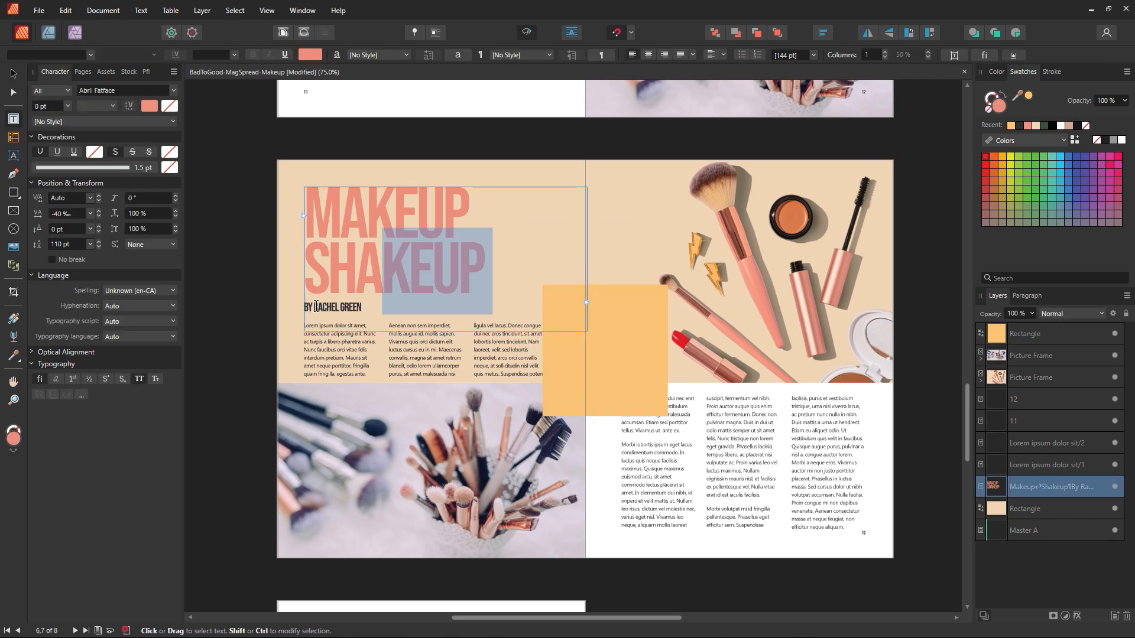
triple_click(328, 308)
left_click(1013, 126)
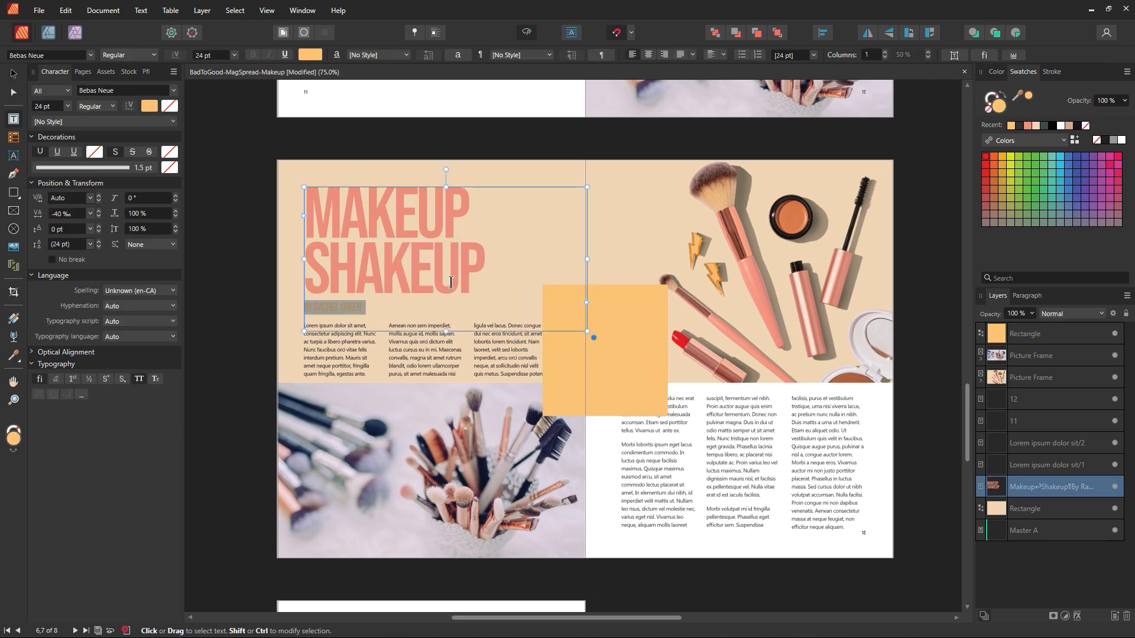
left_click(459, 289)
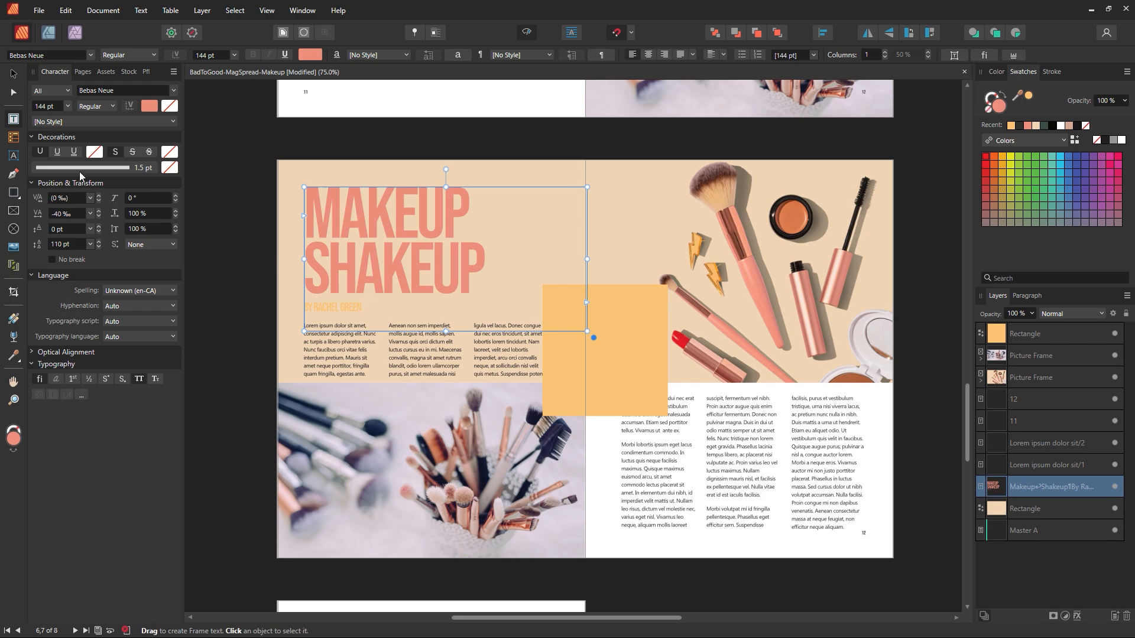
left_click(18, 75)
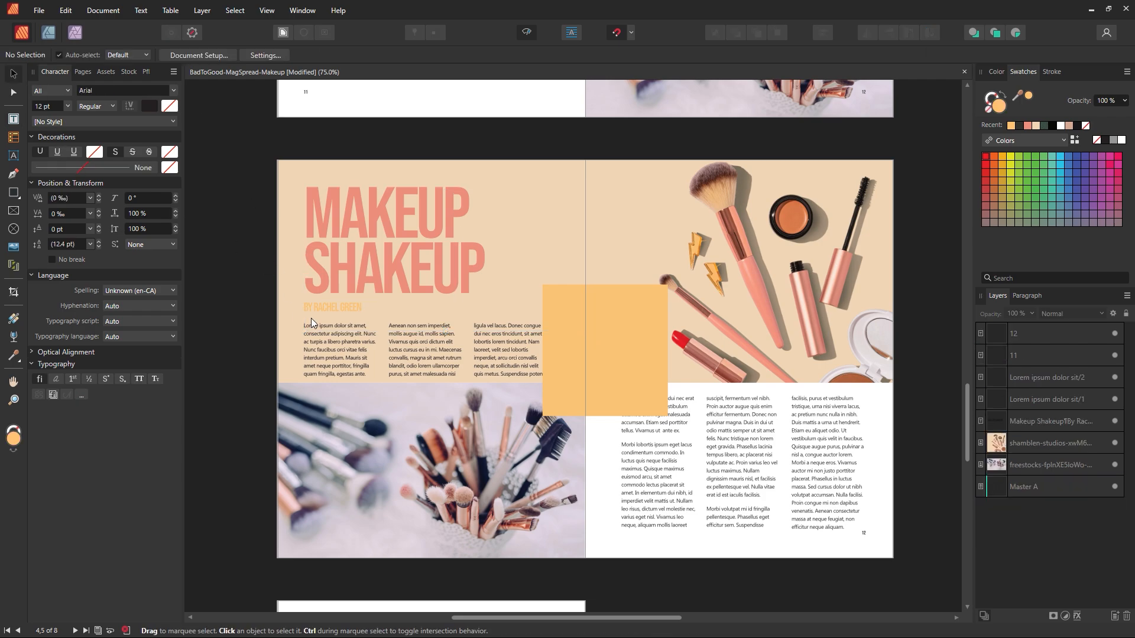
Step: Shorten the orange rectangle slightly and place it against the centre fold on the right page, centred on the peach background's lower edge
left_click_drag(541, 372, 668, 386)
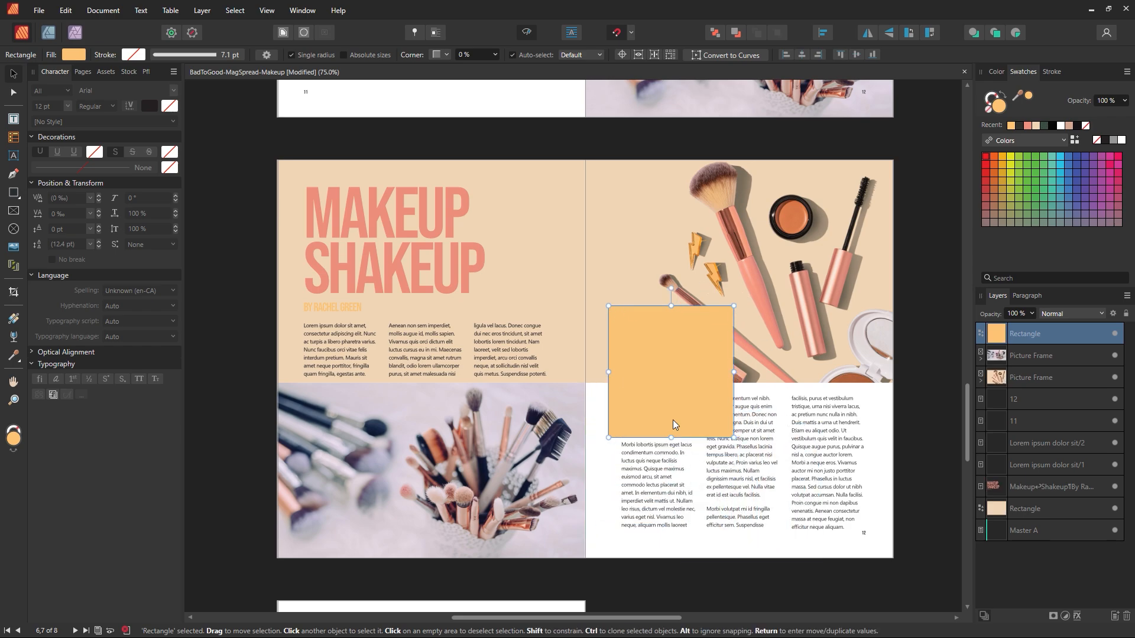
left_click_drag(672, 438, 679, 435)
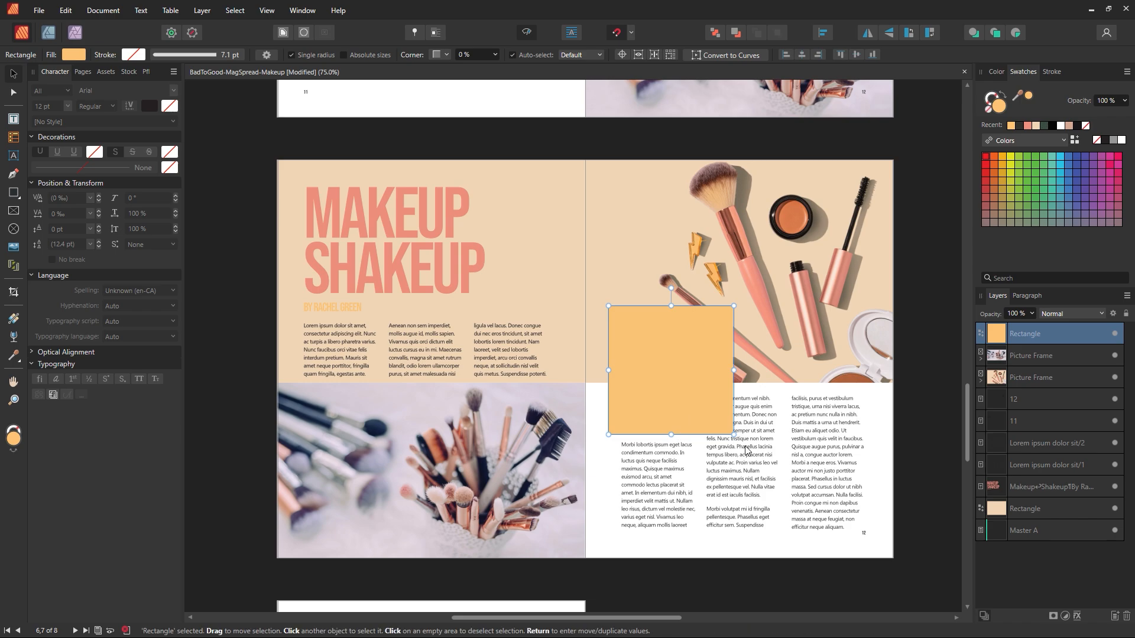
left_click(911, 431)
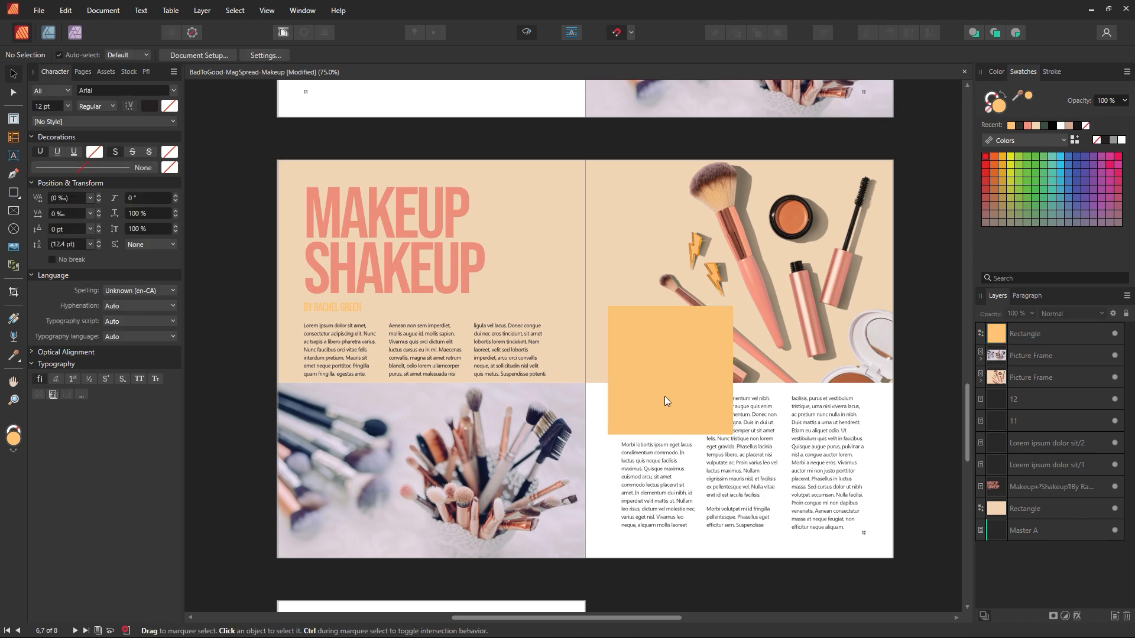
left_click_drag(666, 396, 640, 407)
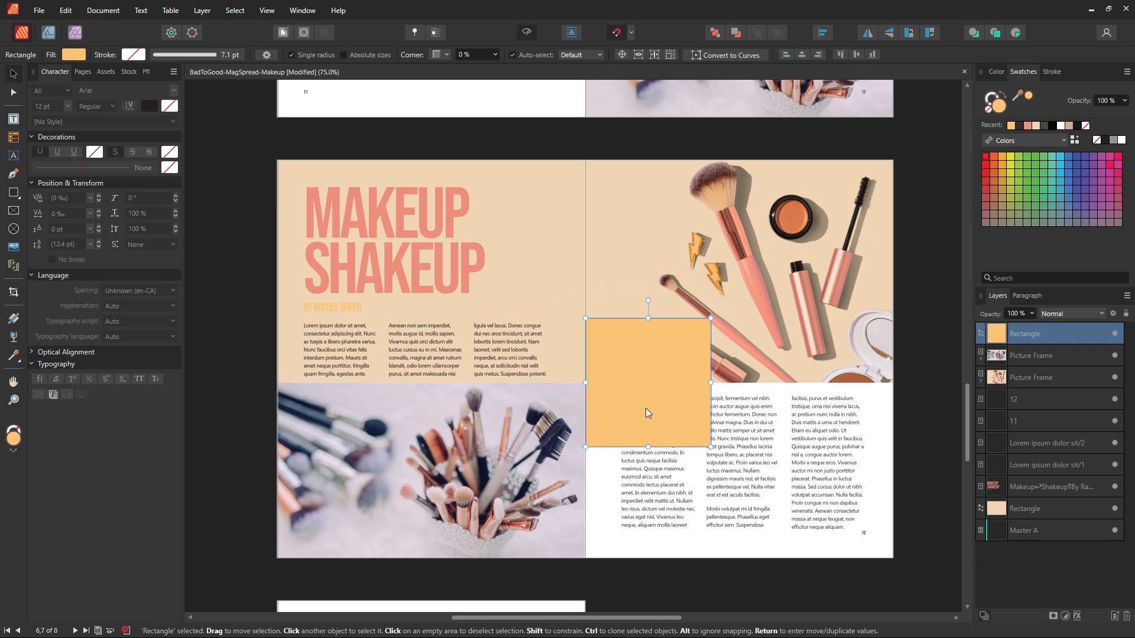
Step: Move the orange rectangle off the spread onto the pasteboard beside the right page
left_click_drag(645, 408, 830, 406)
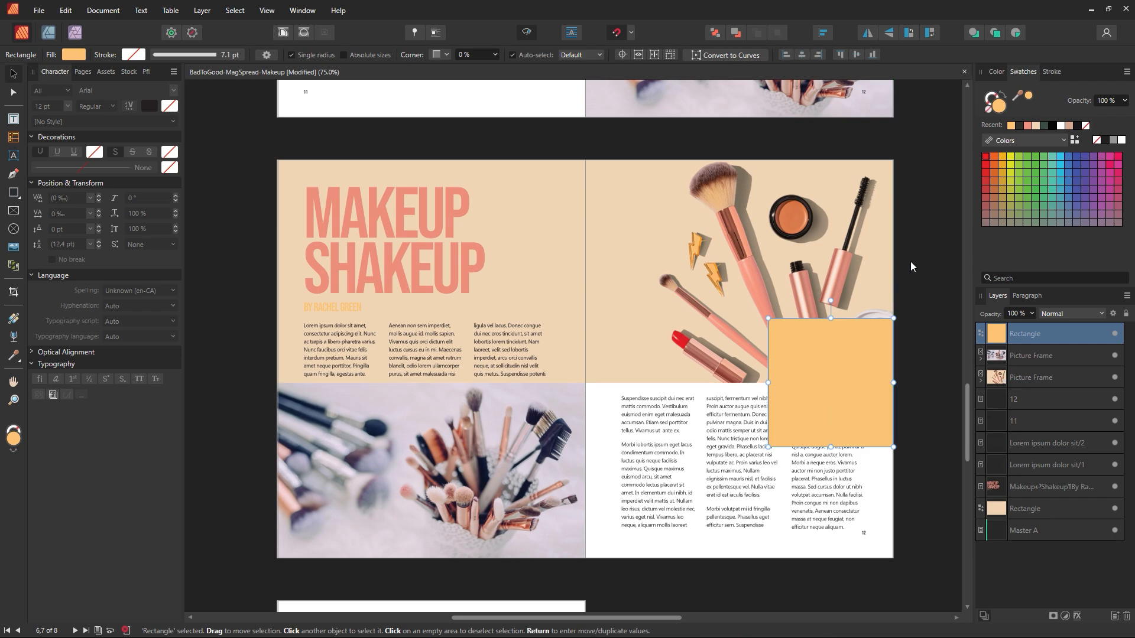
left_click(897, 286)
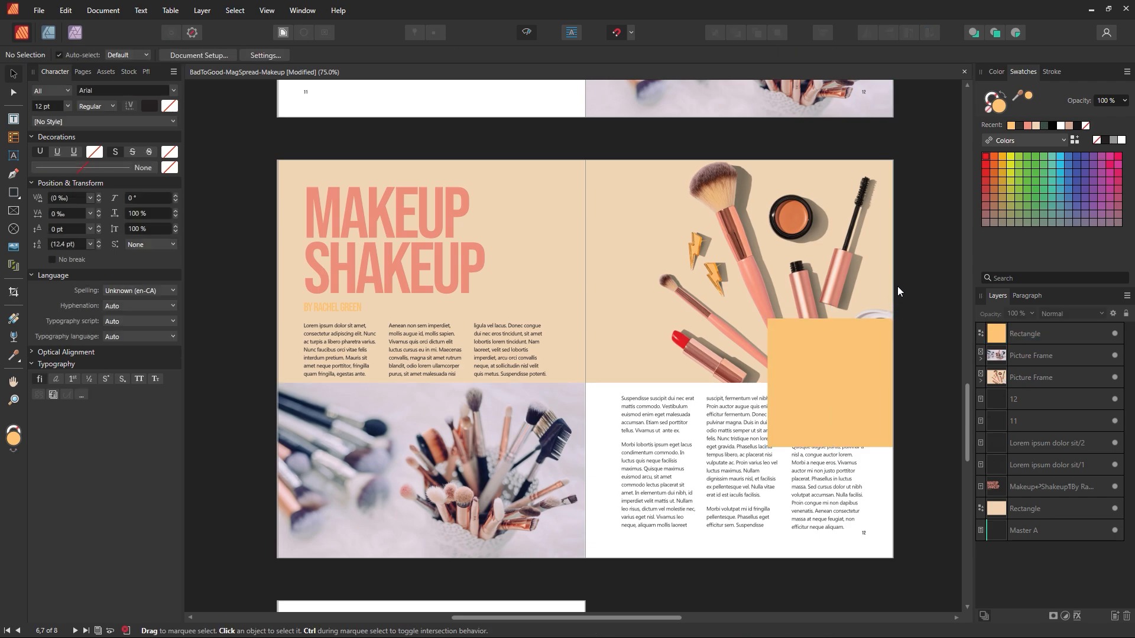
left_click(845, 378)
left_click_drag(803, 408, 930, 234)
left_click(892, 149)
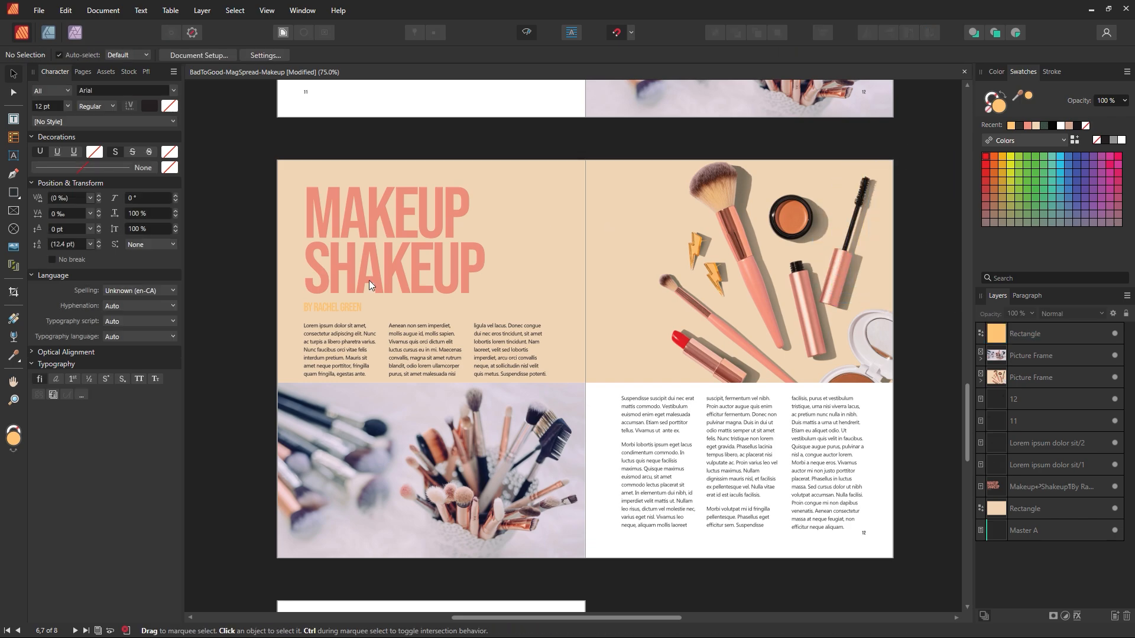
Step: Recolour the byline beneath the Makeup Shakeup title black
double_click(347, 311)
left_click_drag(372, 312, 311, 309)
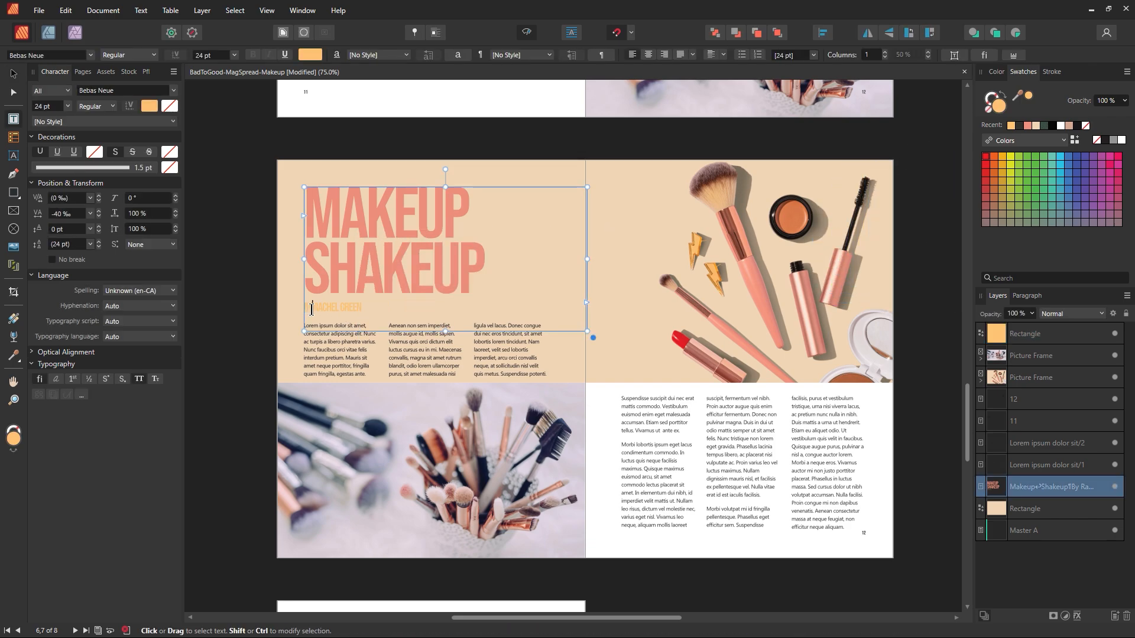
triple_click(312, 310)
left_click(1019, 126)
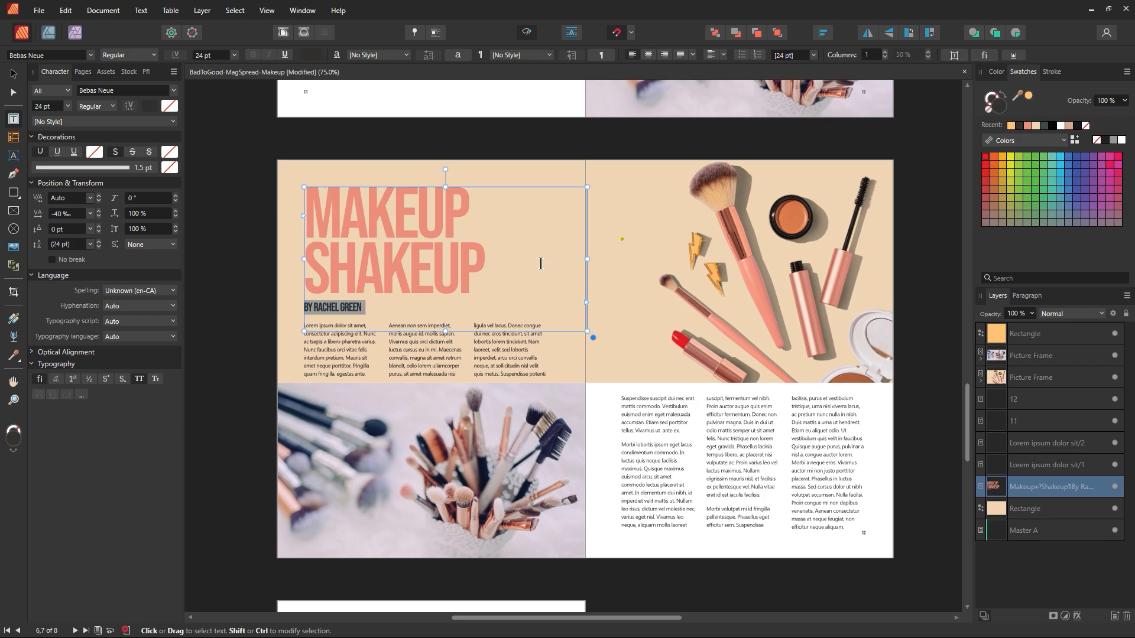
left_click(432, 269)
left_click(350, 311)
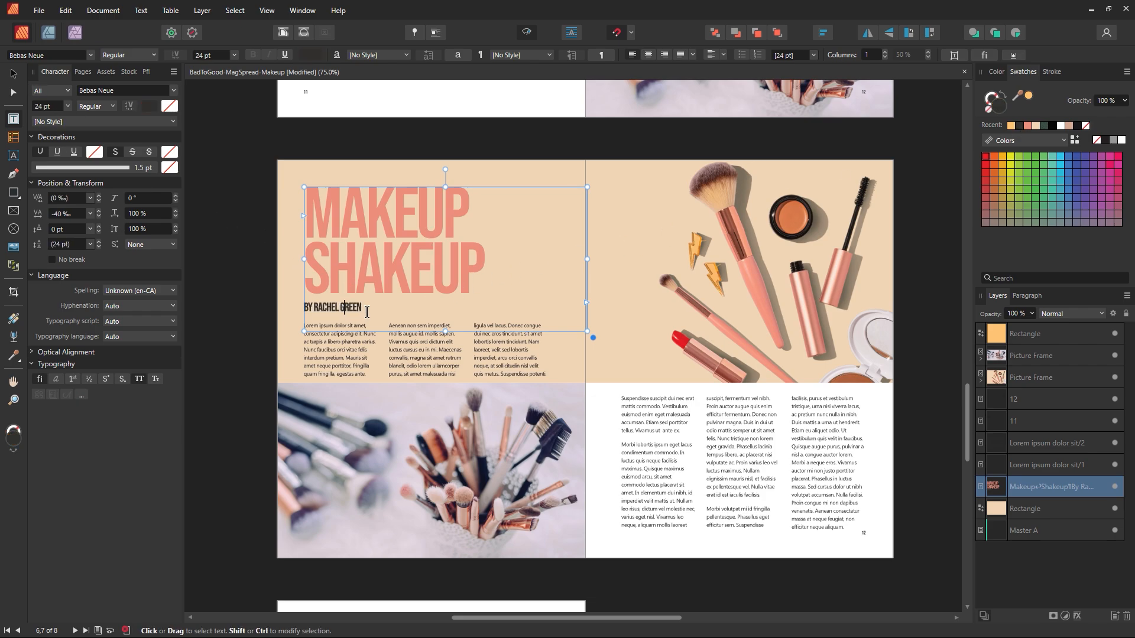
left_click_drag(366, 312, 294, 307)
left_click(13, 77)
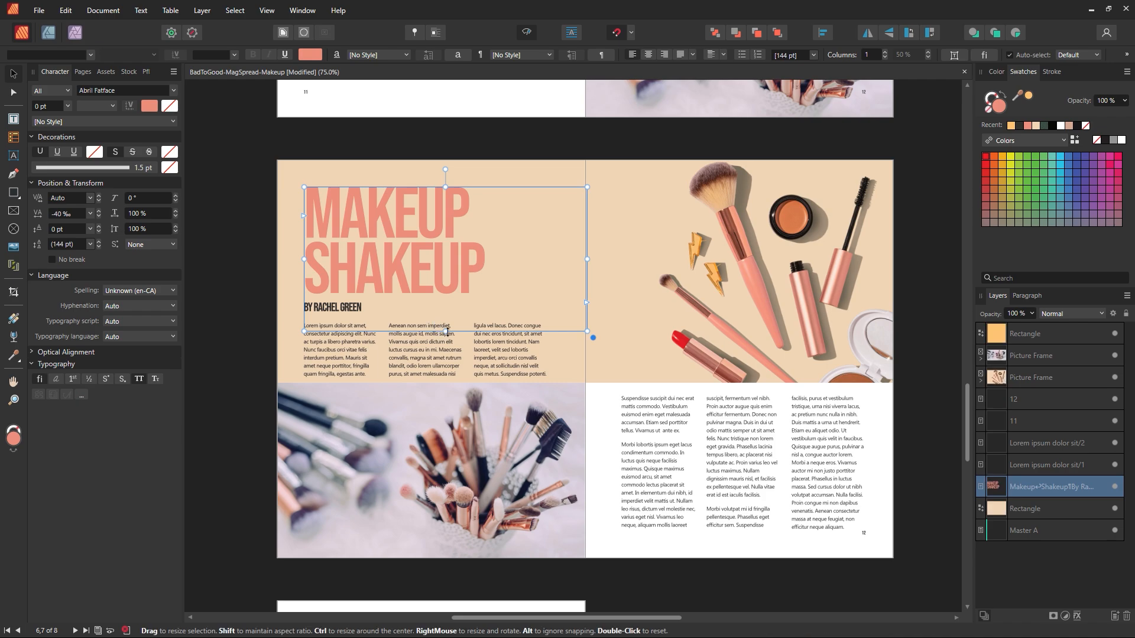
Step: Delete the Makeup Shakeup lines from the title's text frame, keeping only the byline in it
double_click(379, 310)
left_click(383, 310)
left_click_drag(363, 307, 296, 306)
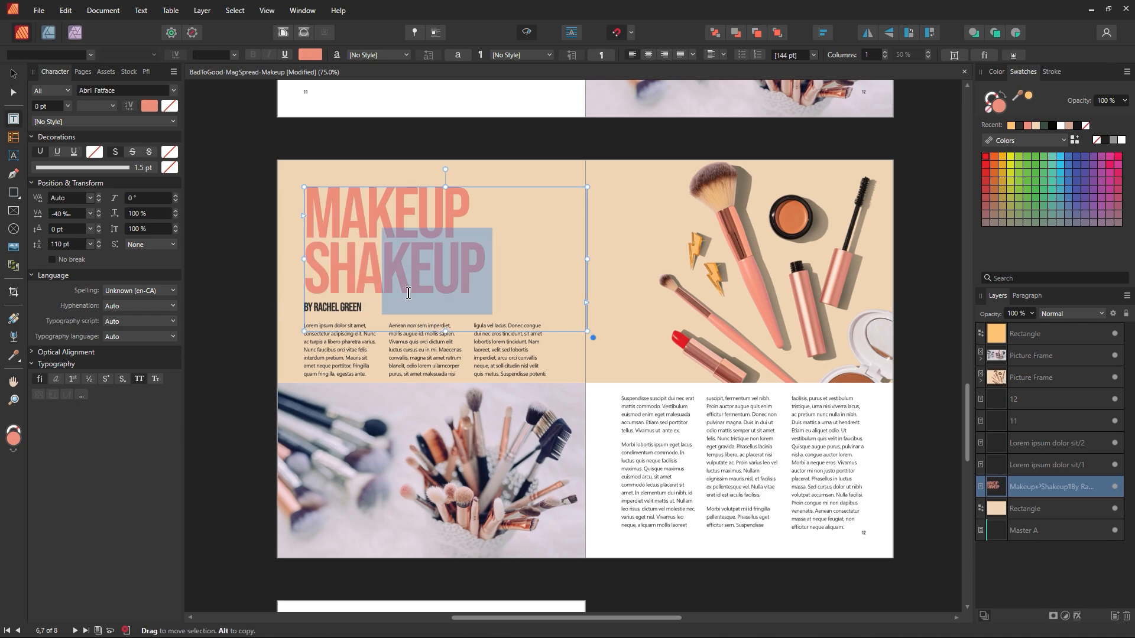
left_click(408, 304)
left_click_drag(458, 296, 253, 213)
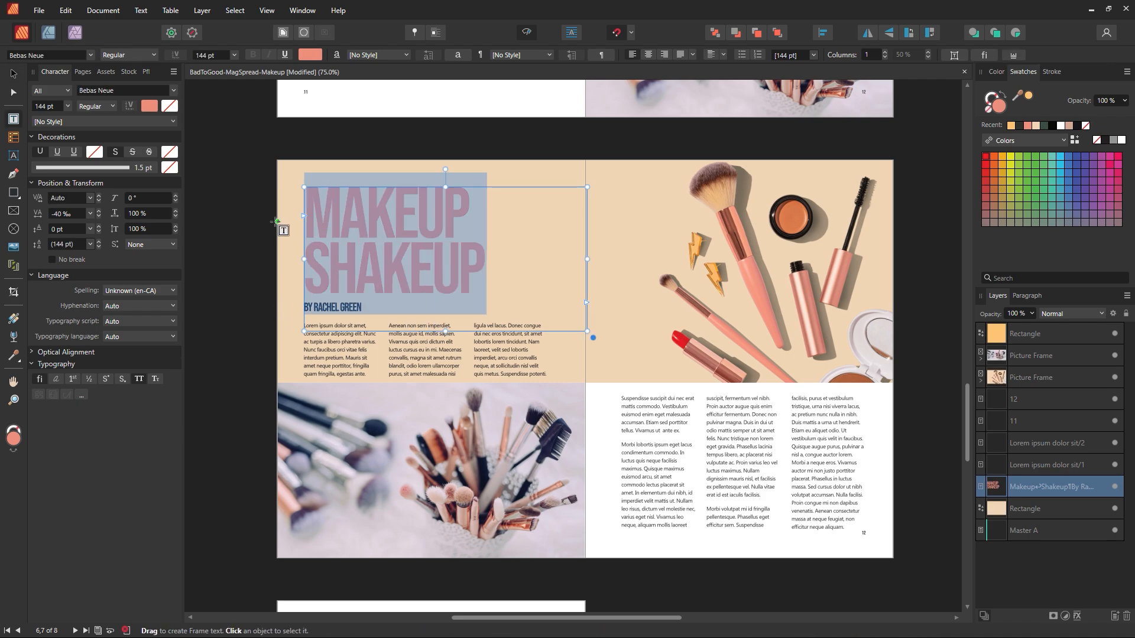
key("BackSpace")
key("BackSpace")
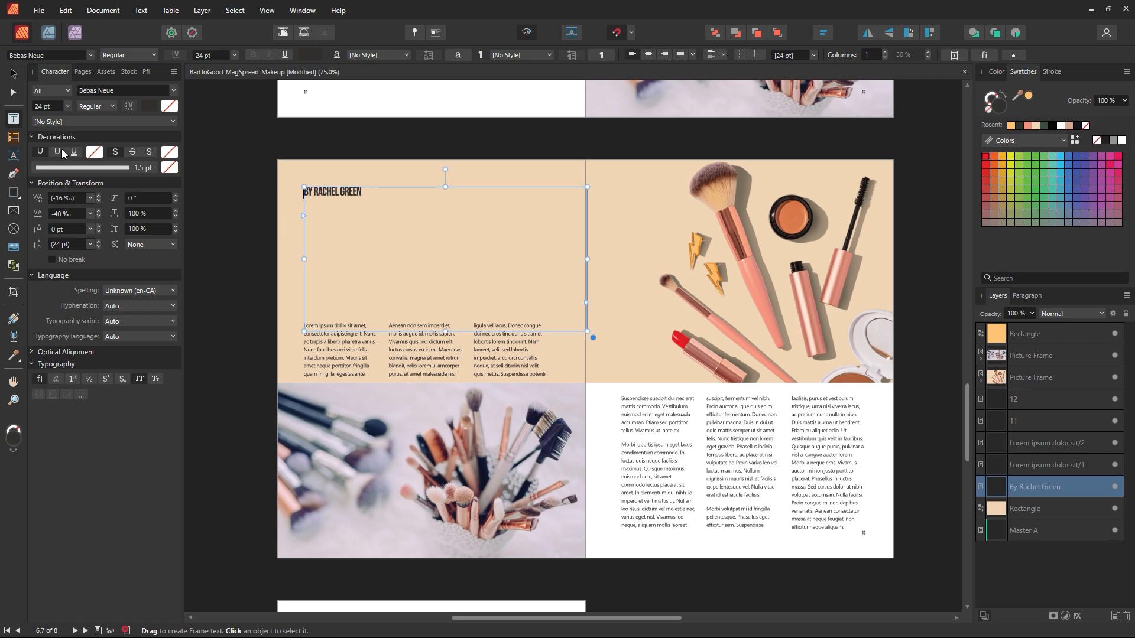
Step: Shorten the byline frame, duplicate it higher on the page, and replace one copy's text with the two-line pink Makeup Shakeup title
left_click(16, 74)
mouse_move(445, 187)
left_mouse_down()
mouse_move(424, 310)
mouse_move(355, 238)
left_mouse_up()
triple_click(355, 238)
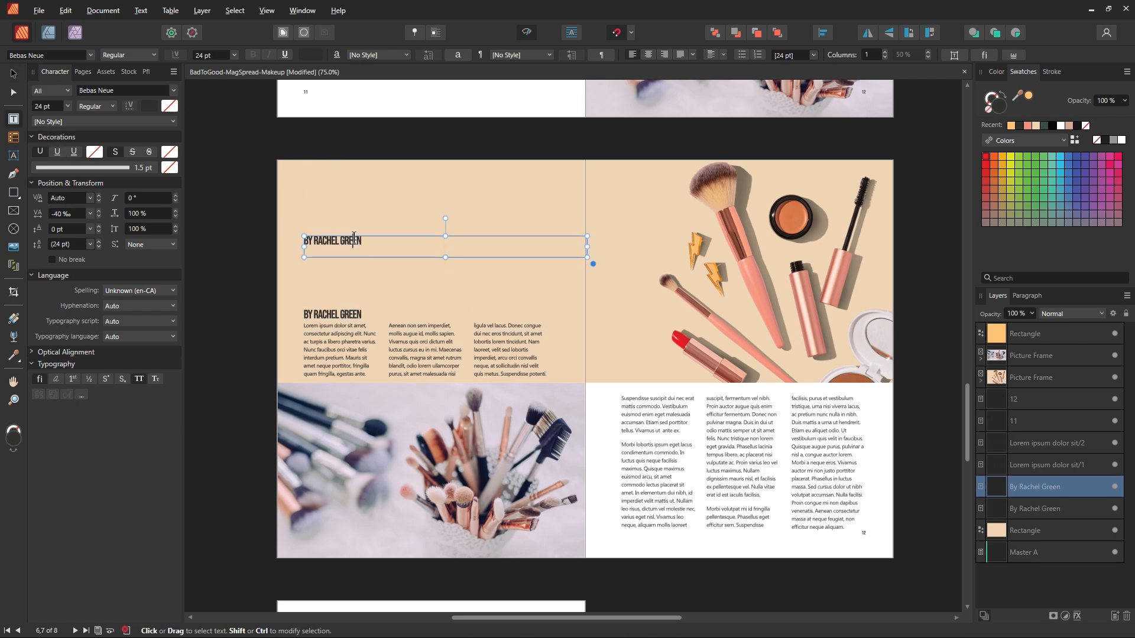
type("Makeup Shakeup")
Step: Heighten the new title frame to fit both lines and move it up to the top margin
left_click(13, 73)
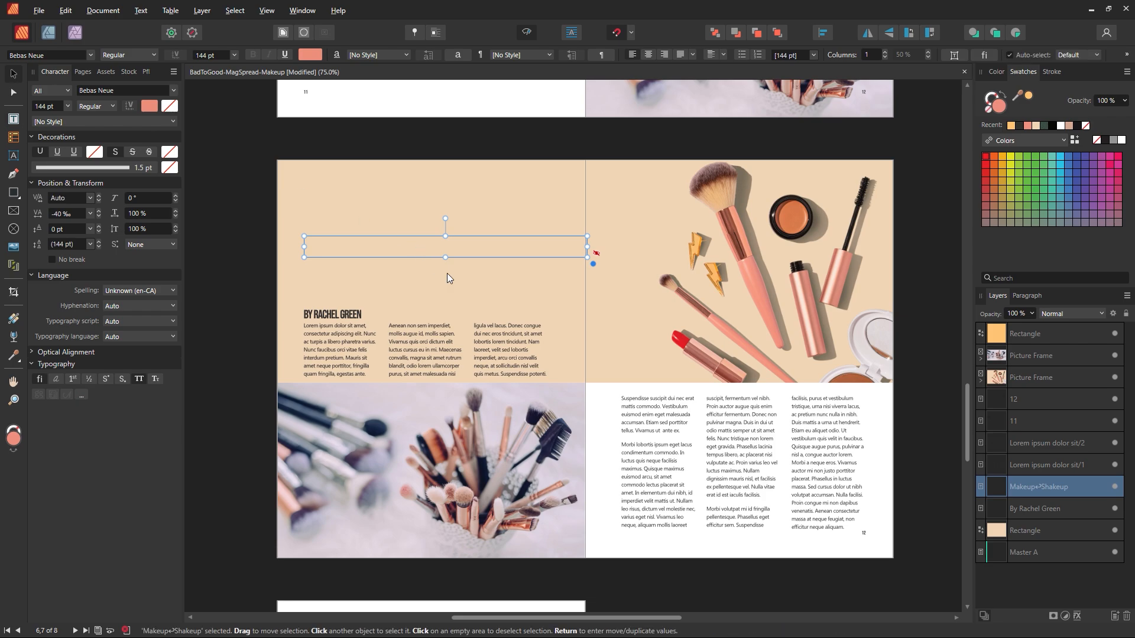
left_click_drag(445, 257, 445, 352)
left_click_drag(421, 279, 405, 231)
Step: Narrow the byline frame so its text wraps onto two lines, place it over the brush photo, and bring it to the front
left_click(333, 318)
left_click_drag(333, 318, 587, 369)
left_click_drag(839, 372, 337, 405)
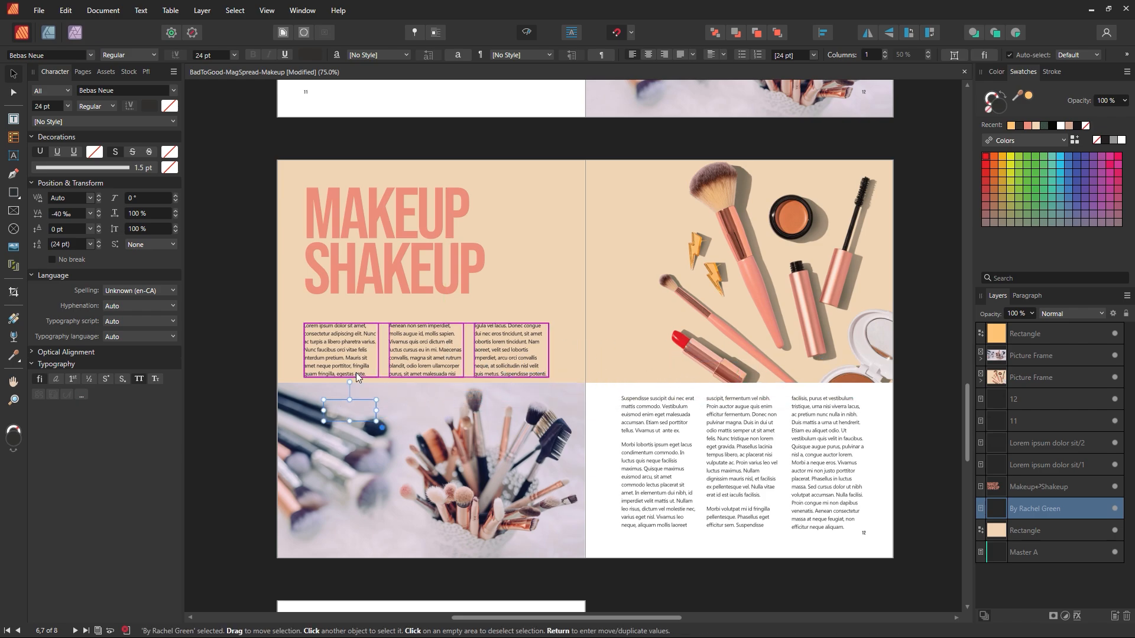
key("ctrl+shift+bracketright")
left_click(237, 339)
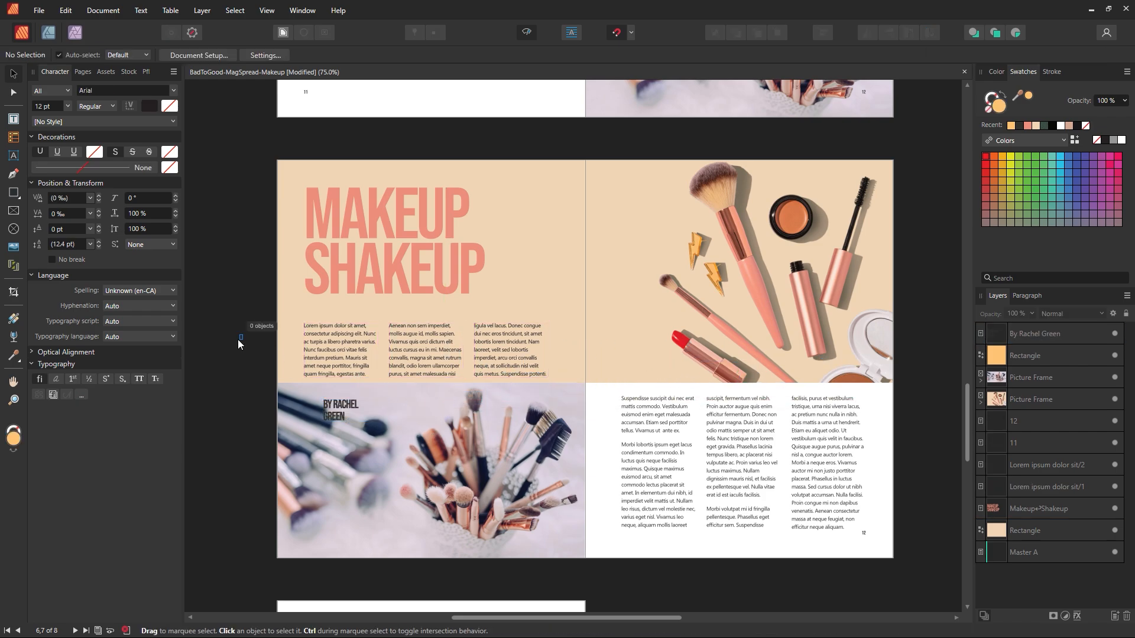
Step: Narrow the title frame to fit its text and scale the Makeup Shakeup title up to 202.1 pt
left_click(432, 335)
left_click(414, 276)
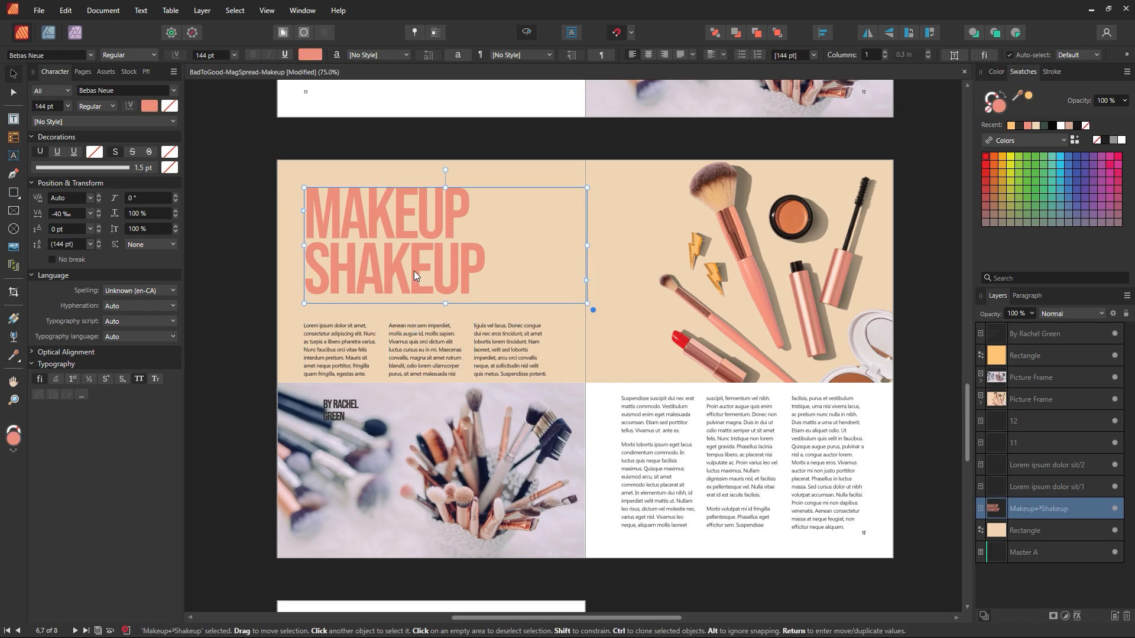
left_click_drag(587, 245, 491, 245)
left_click_drag(496, 310, 552, 391)
left_click(458, 126)
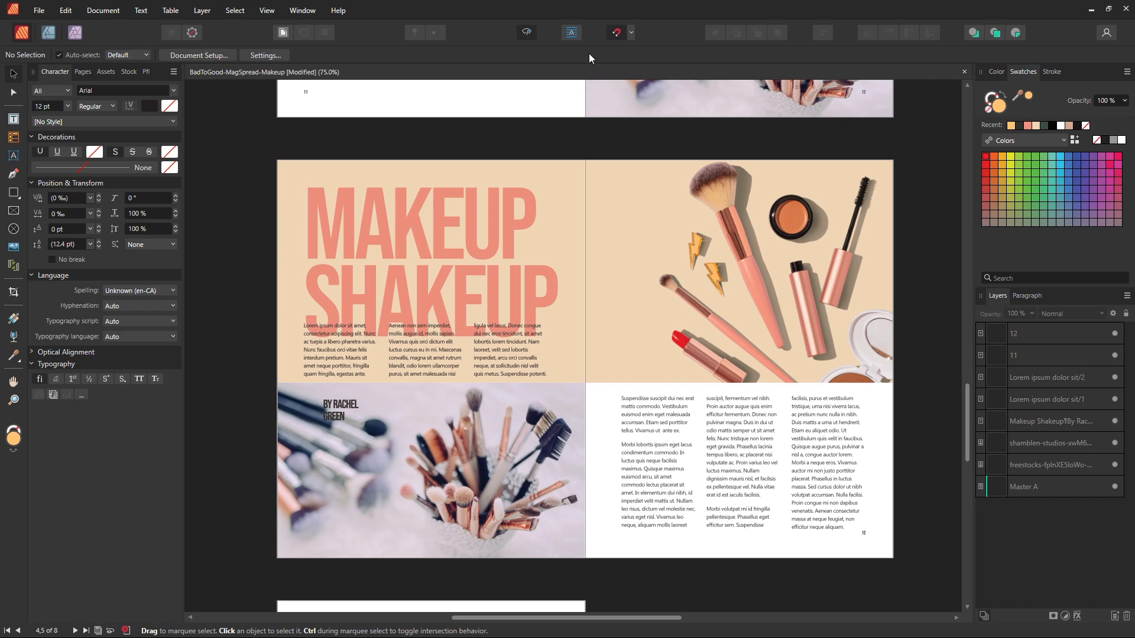
left_click(529, 34)
left_click(509, 234)
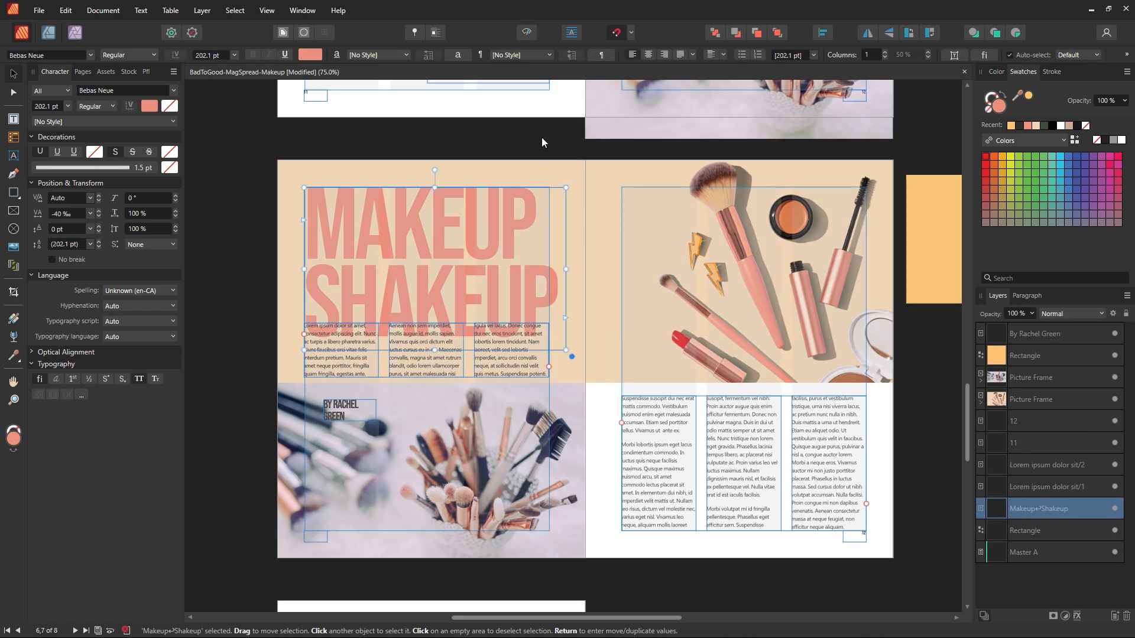
left_click(521, 25)
Step: Shift the three-column intro text below the enlarged title and send the brush photo to the back
left_click_drag(505, 379, 521, 439)
key("ctrl+z")
left_click(511, 426)
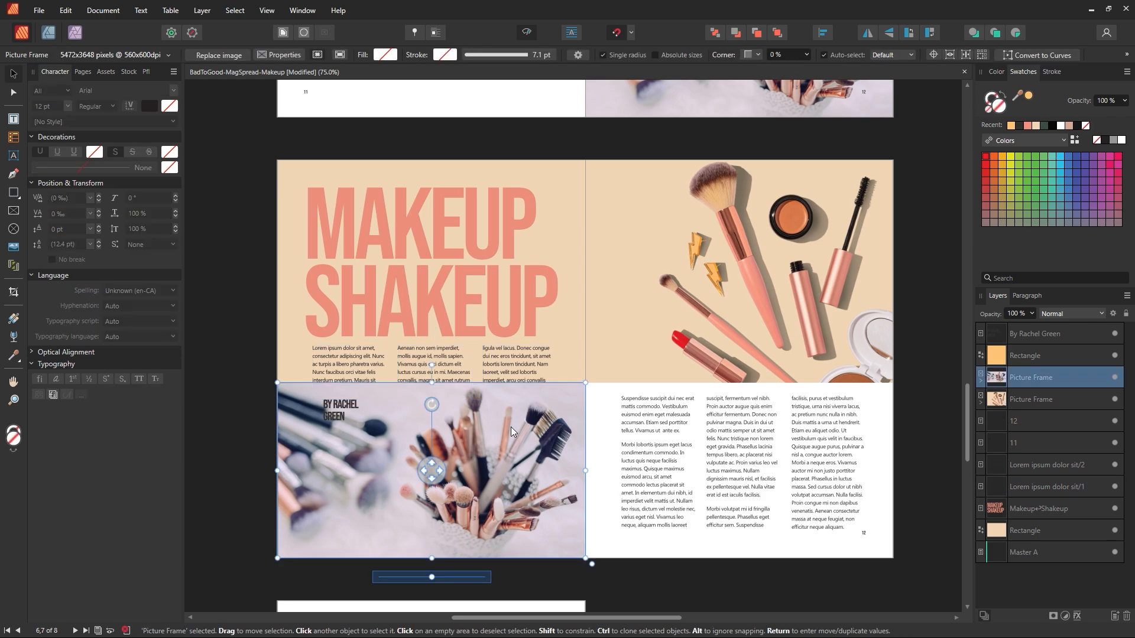
key("ctrl+shift+bracketleft")
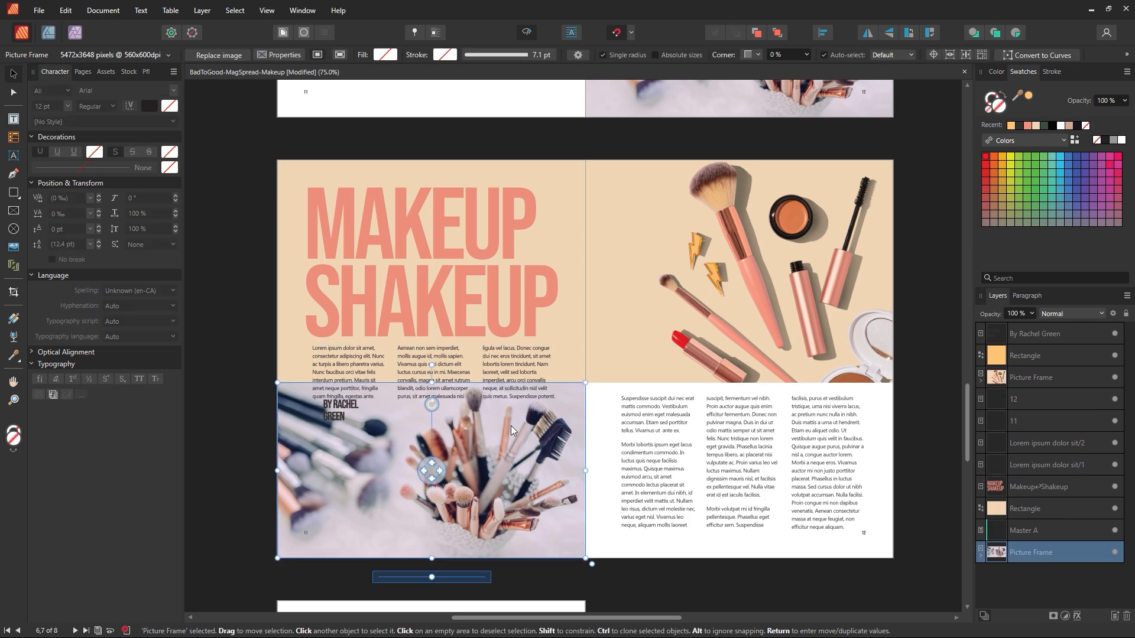
Step: Move the byline lower on the brush photo and place the three-column intro text across the photo's upper part, aligned to the margins
left_click(445, 360)
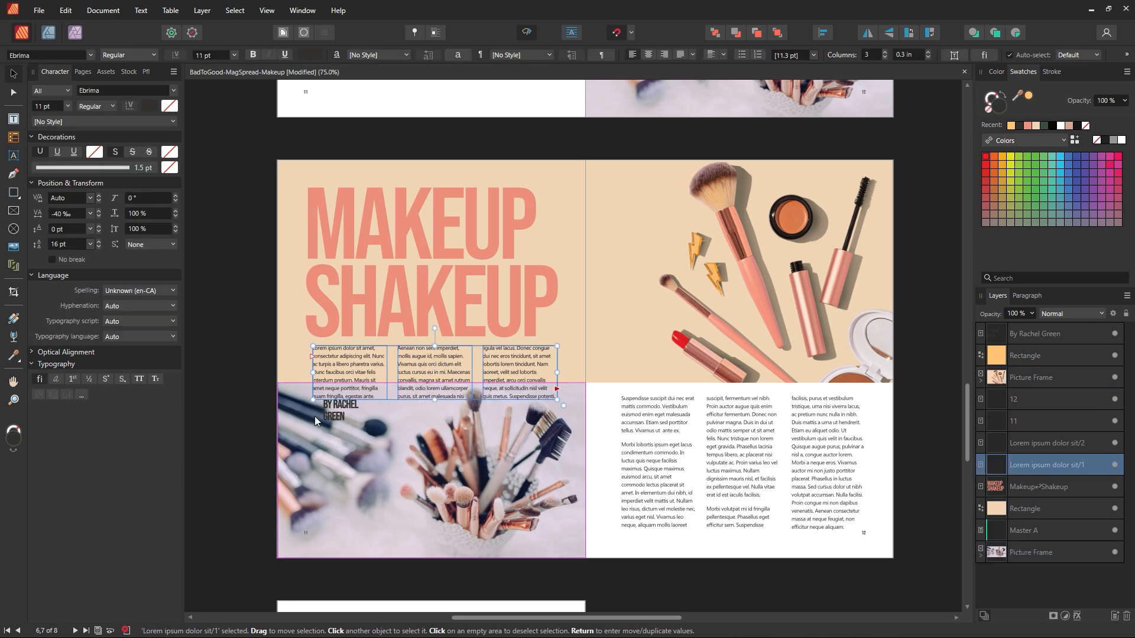
left_click(330, 413)
left_click_drag(360, 499, 361, 499)
left_click_drag(353, 389, 345, 442)
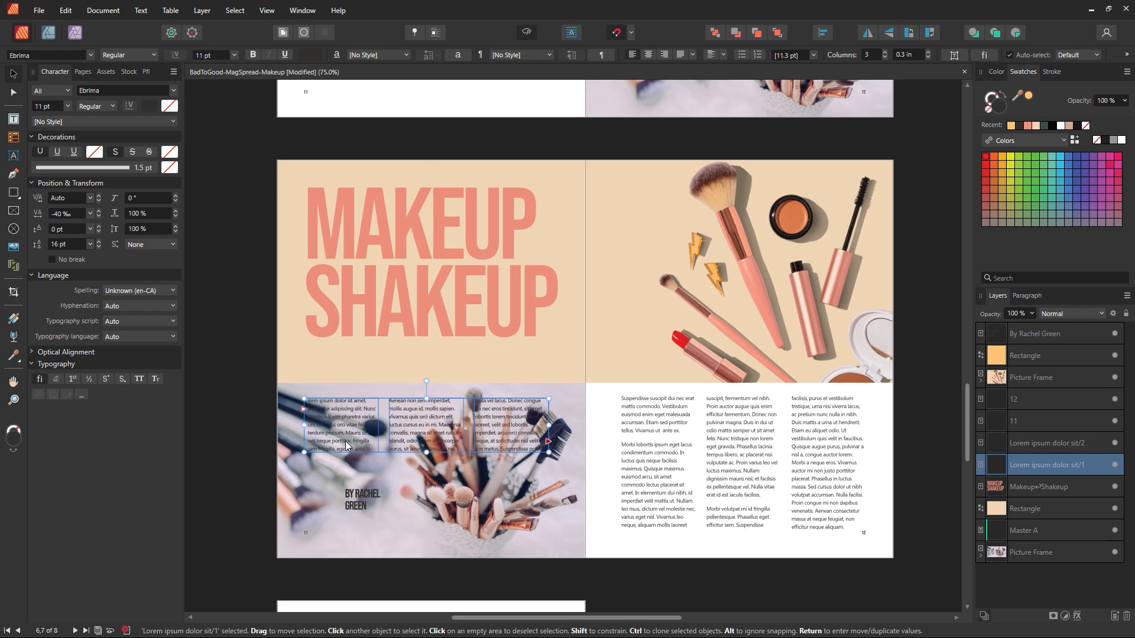
left_click(436, 346)
Step: Scale the title down to 195.5 pt to fit the page margins and nudge it slightly left
left_click(596, 206)
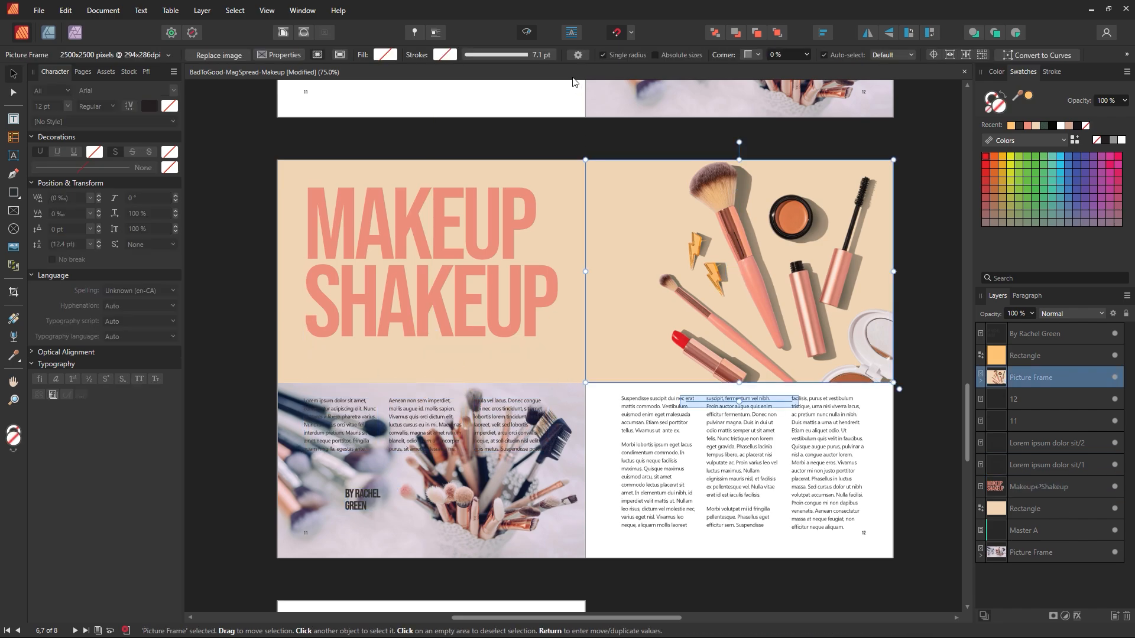
left_click(527, 32)
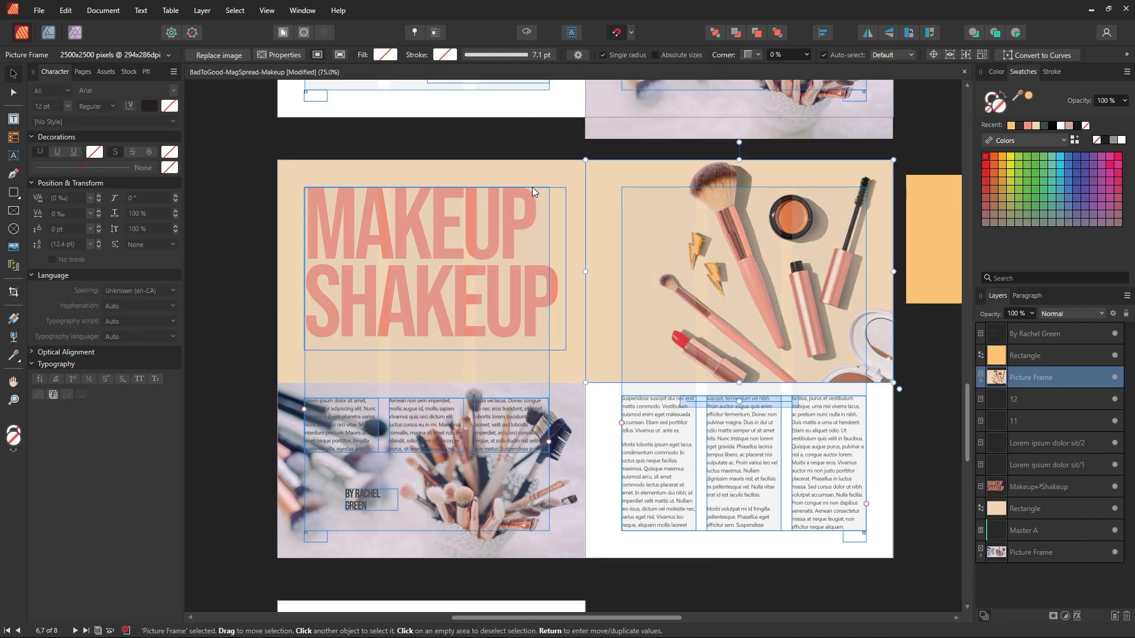
left_click(558, 278)
left_click_drag(571, 359, 560, 360)
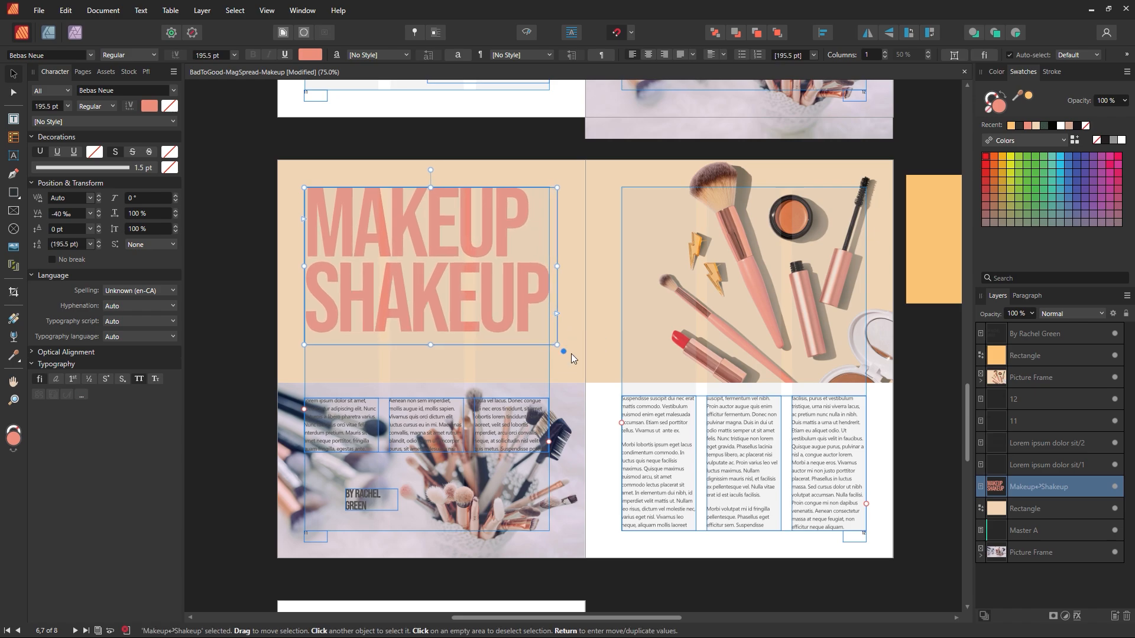
key("Left")
key("Left")
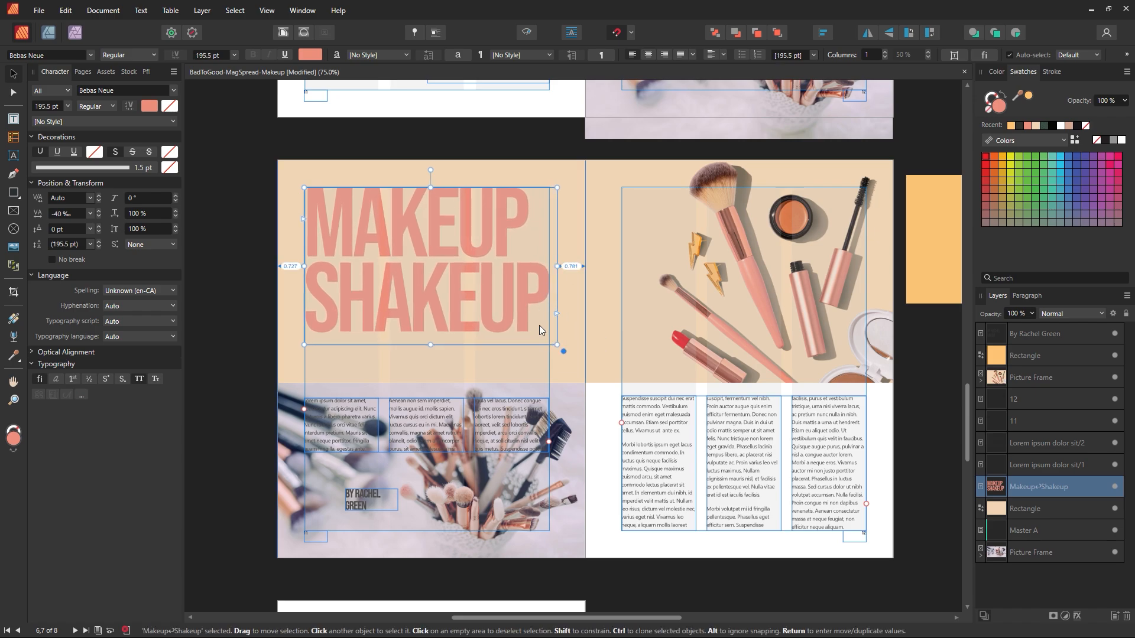
left_click(526, 32)
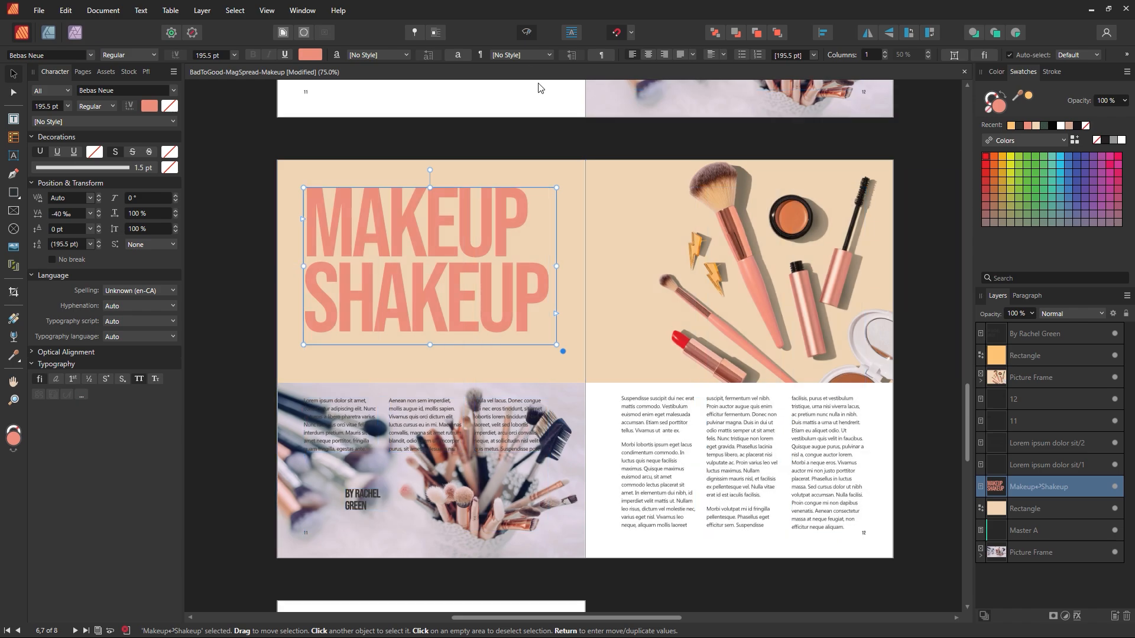
left_click(573, 185)
left_click(573, 136)
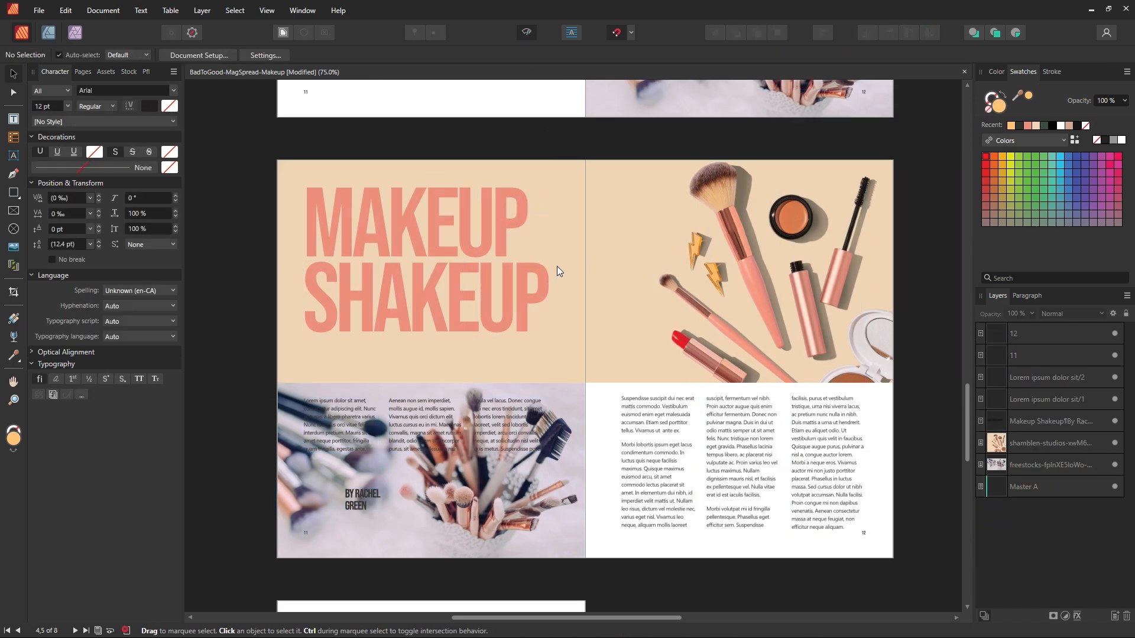
Step: Extend the title frame downward and tighten the leading of both title lines to 193 pt
double_click(552, 243)
key("ctrl+a")
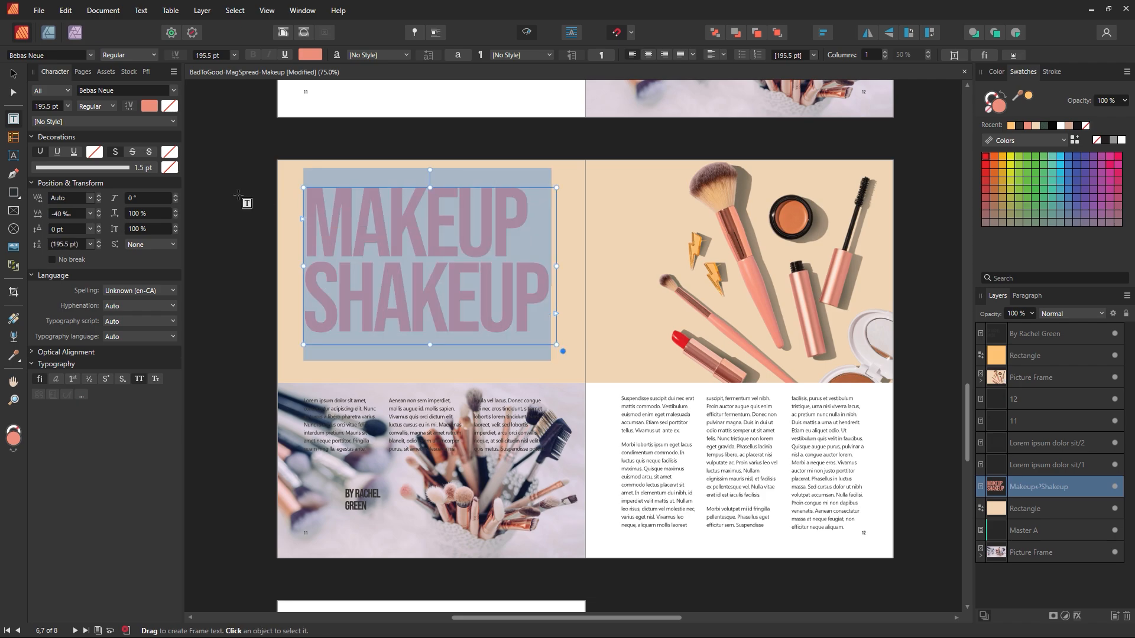
left_click(98, 247)
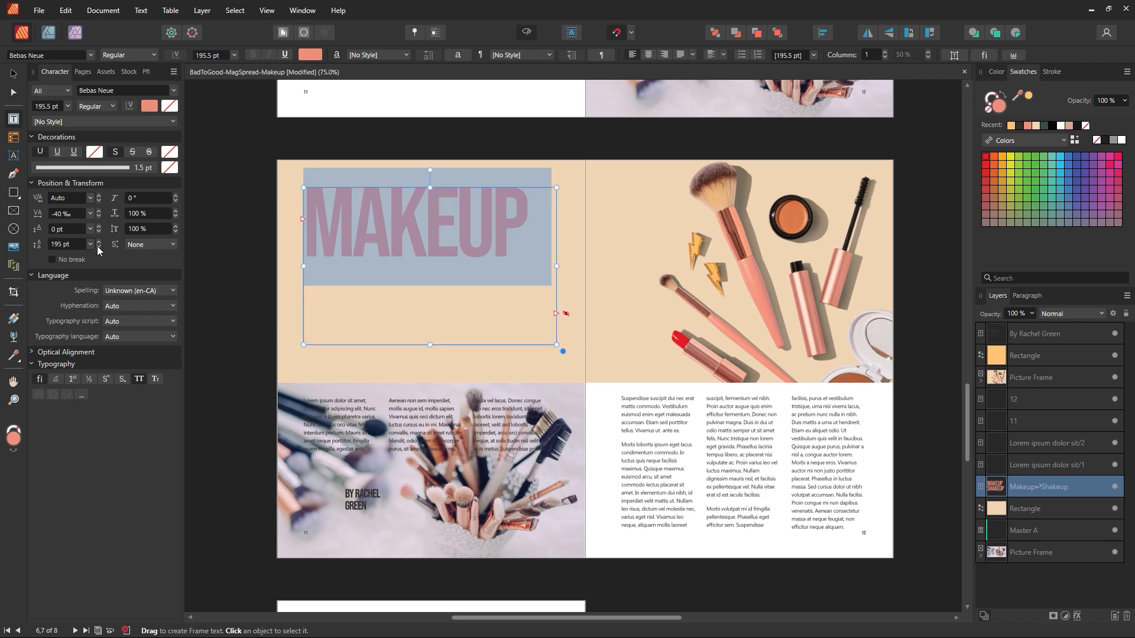
left_click_drag(429, 344, 463, 438)
left_click_drag(551, 319, 250, 312)
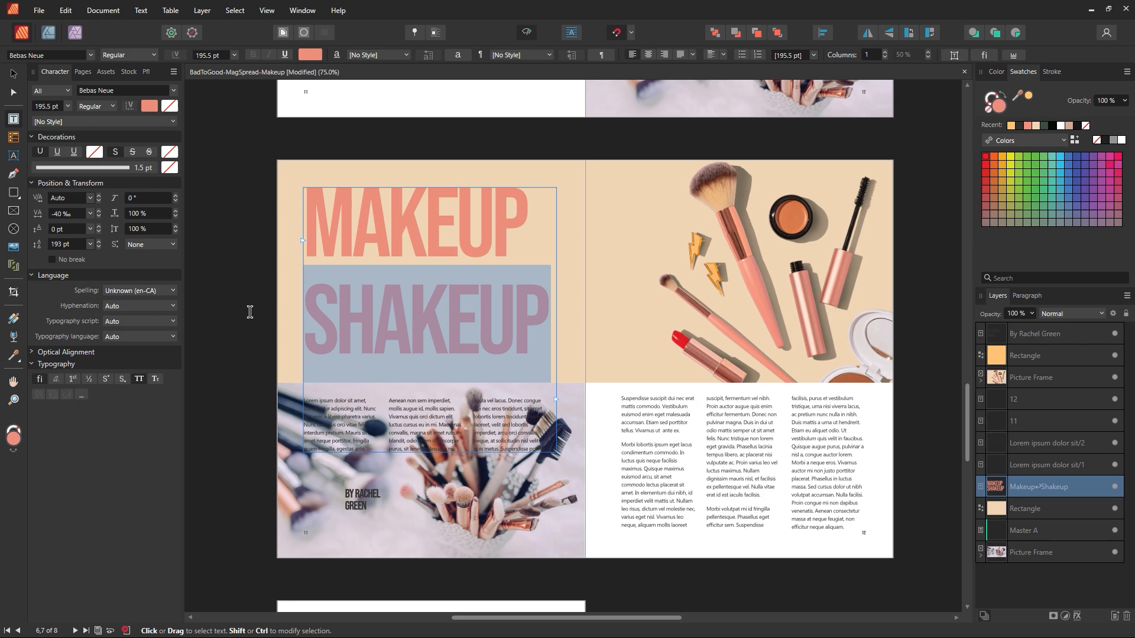
left_click(98, 247)
left_click_drag(99, 247, 99, 247)
key("Escape")
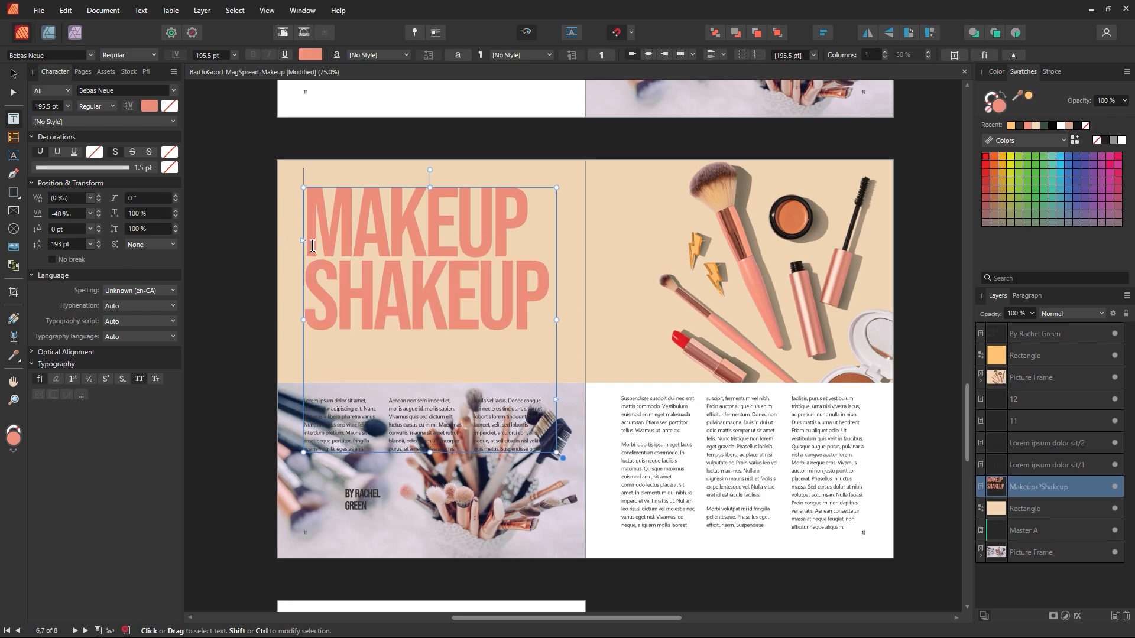
key("Escape")
Step: Shorten the title frame to about 4 in high so it ends just below the second line
left_click(214, 125)
left_click(446, 291)
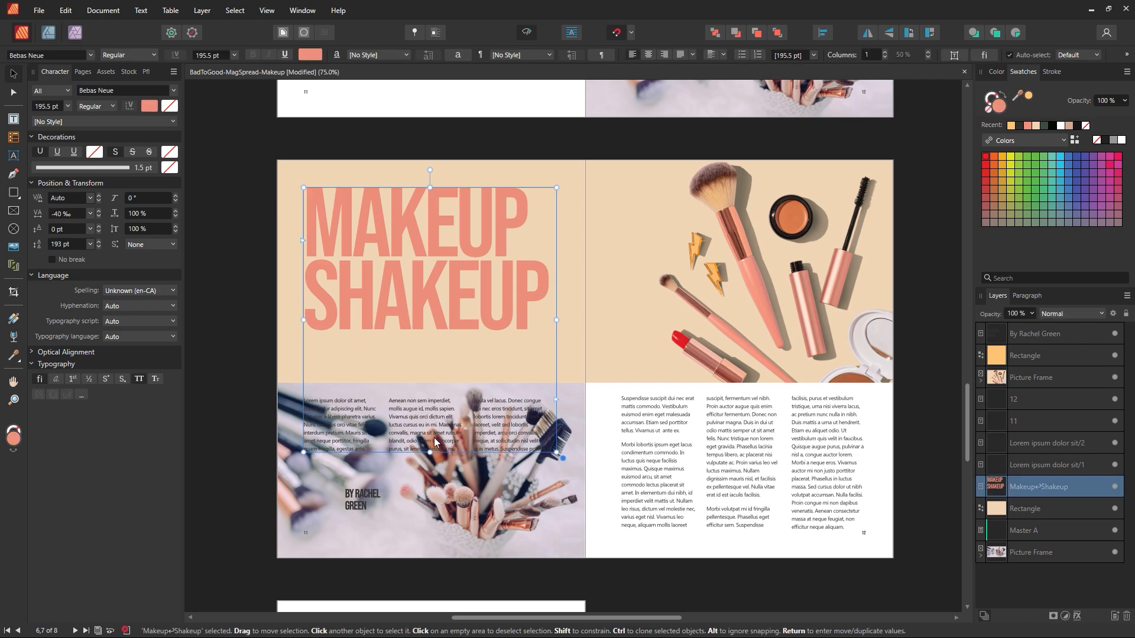
left_click_drag(430, 452, 444, 333)
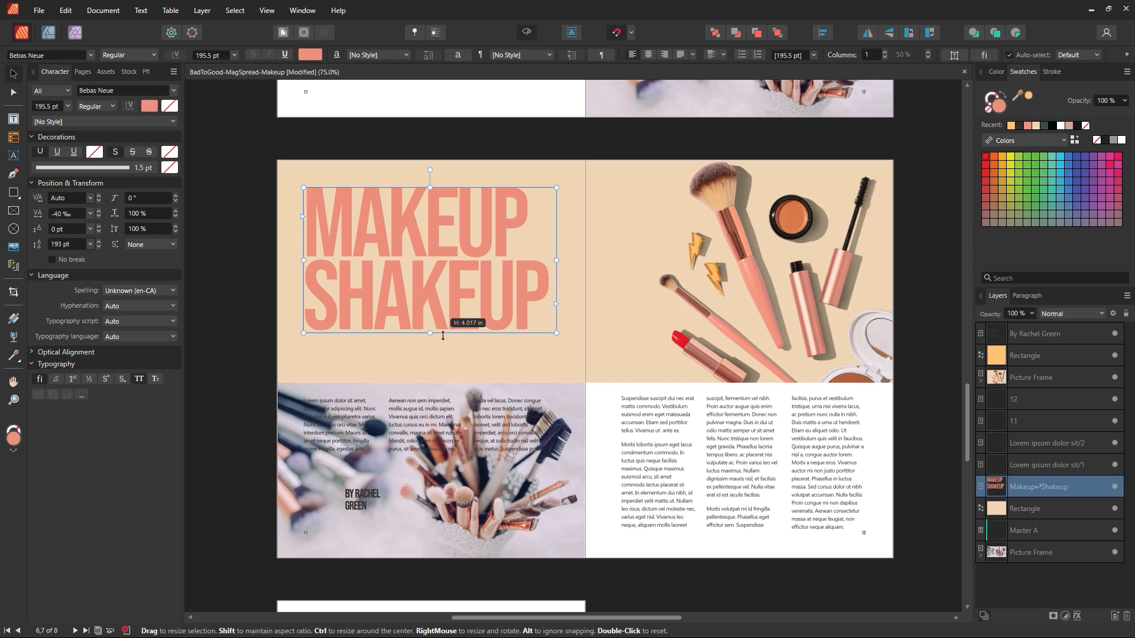
left_click(533, 129)
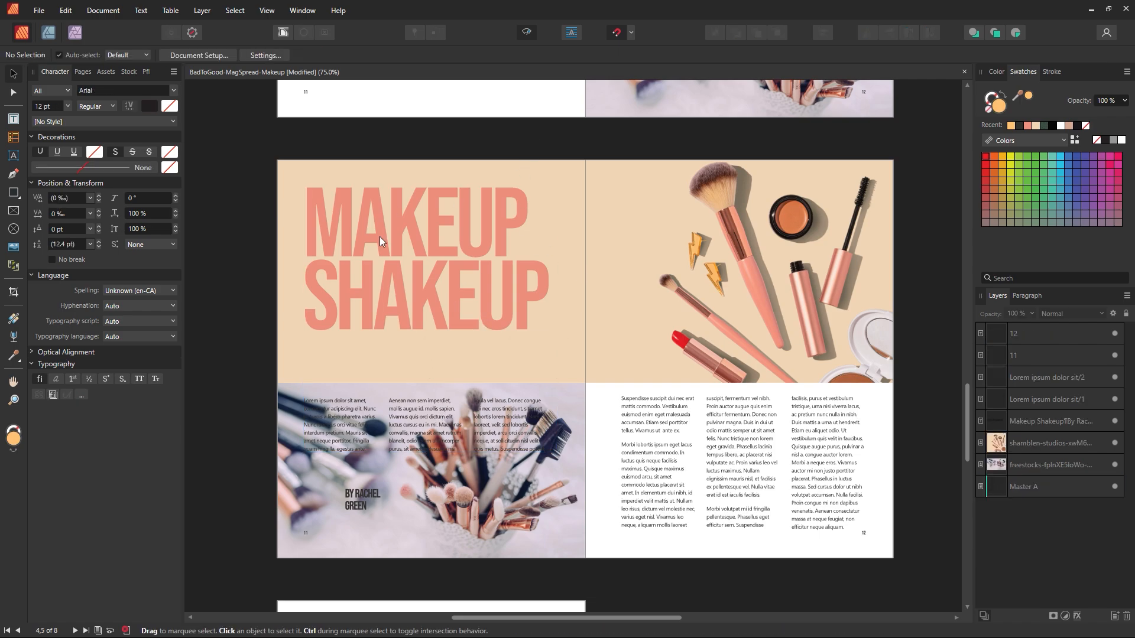
left_click(454, 316)
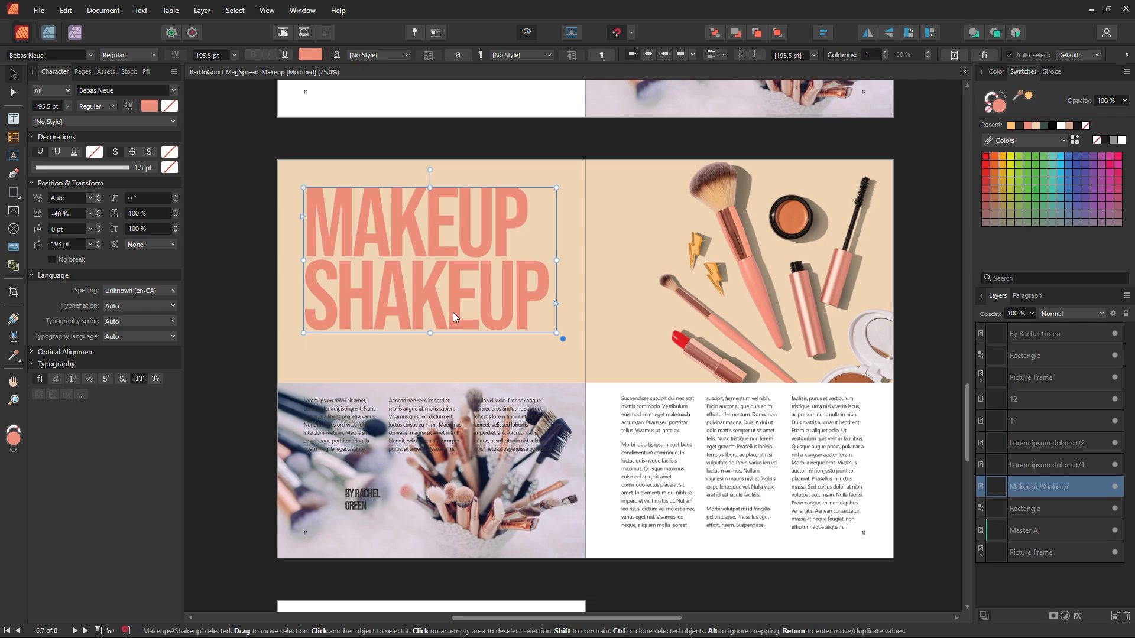
Step: Duplicate the pink title, fill the copy with the recent light orange, and place it over the original, offset slightly down and right
left_click_drag(459, 314, 576, 379)
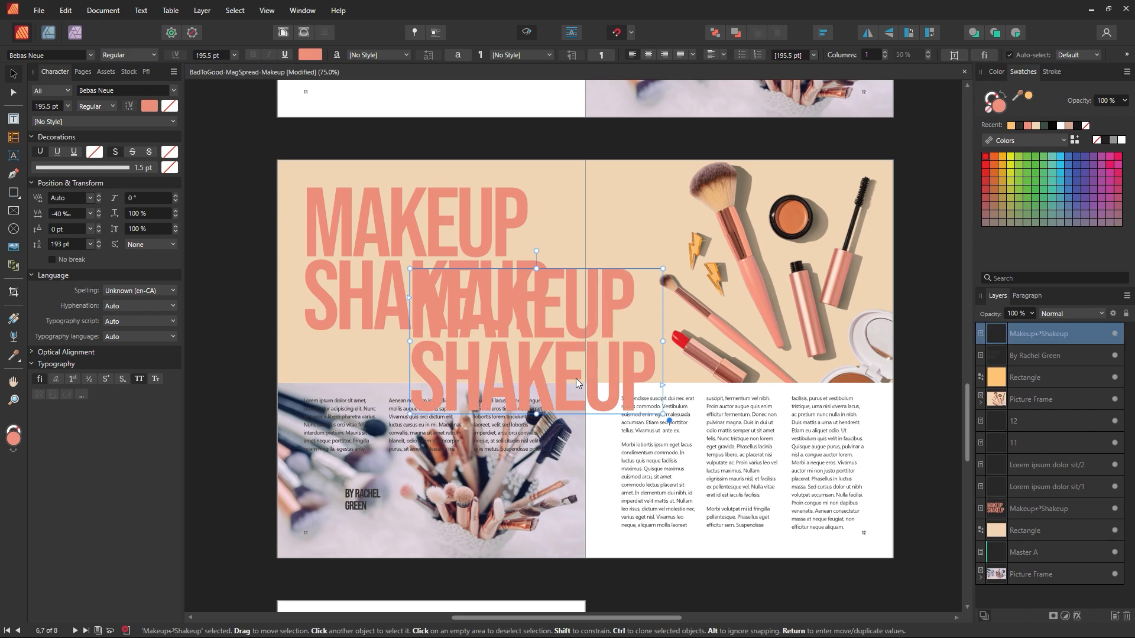
left_click(1011, 125)
left_click_drag(619, 369, 521, 280)
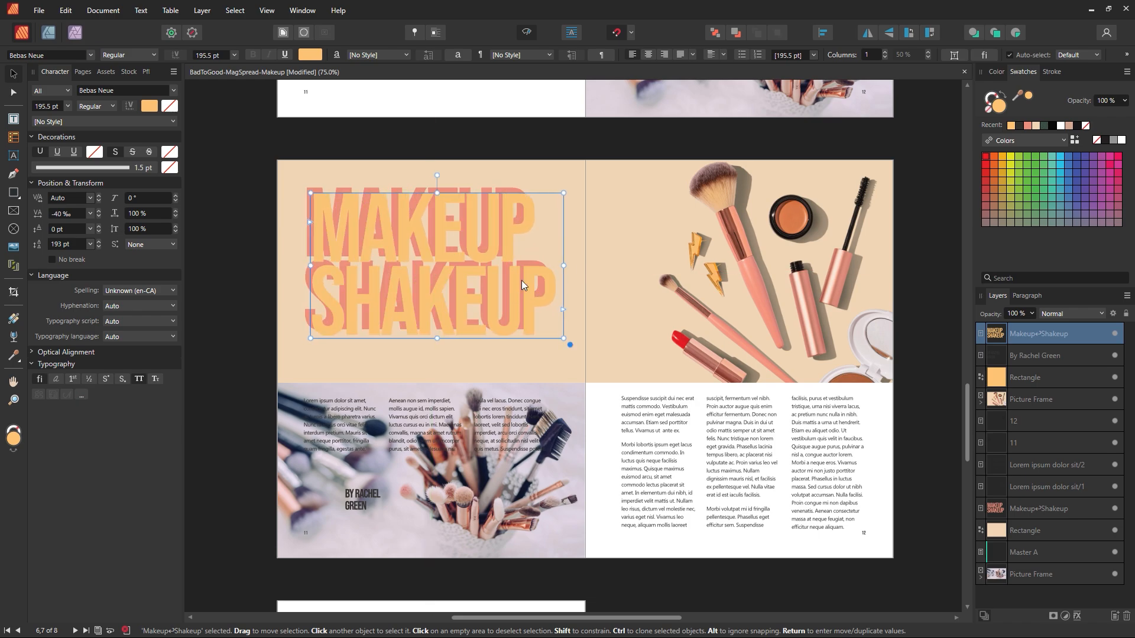
left_click(520, 154)
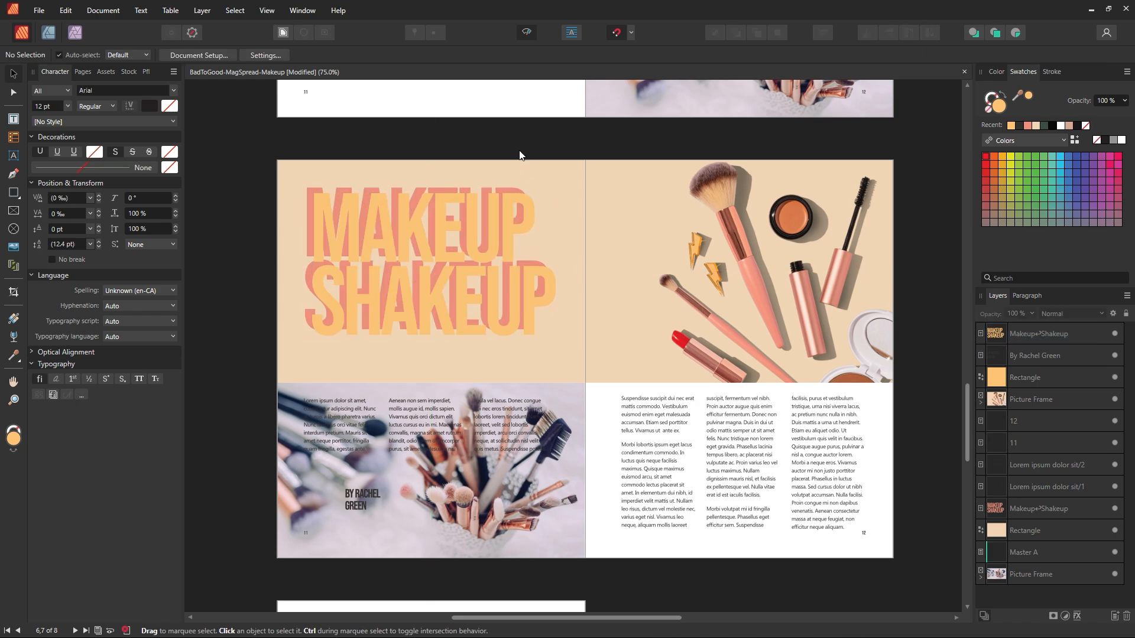
Step: Nudge the orange title closer to the pink one and move the pink title's layer directly beneath it in the stack
left_click(514, 304)
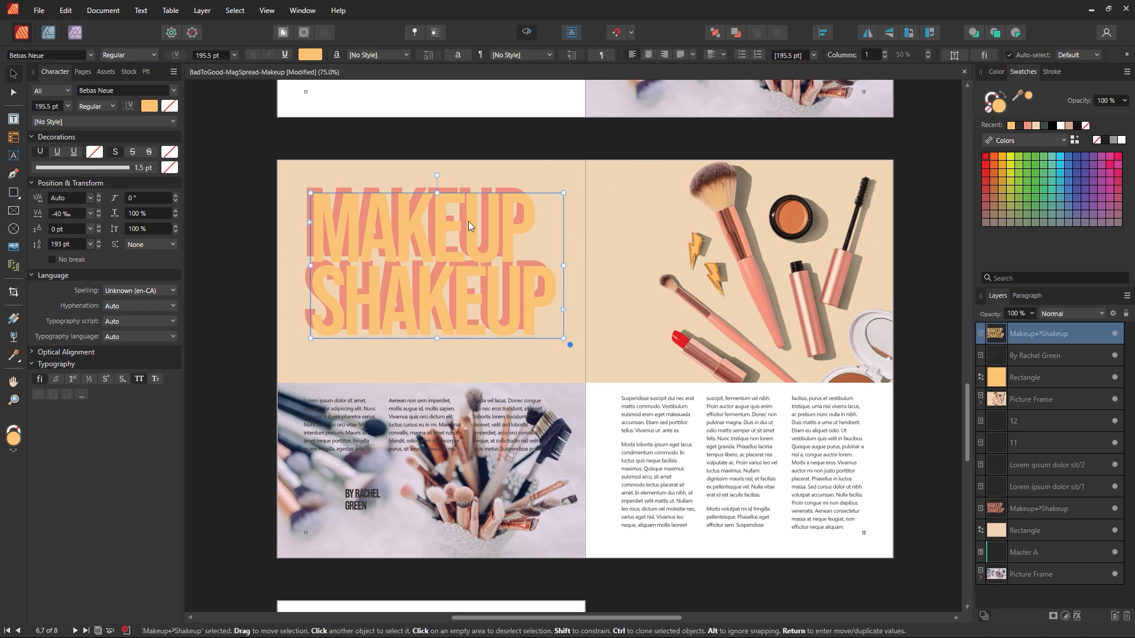
mouse_move(498, 256)
left_mouse_down()
mouse_move(513, 245)
mouse_move(493, 256)
left_mouse_up()
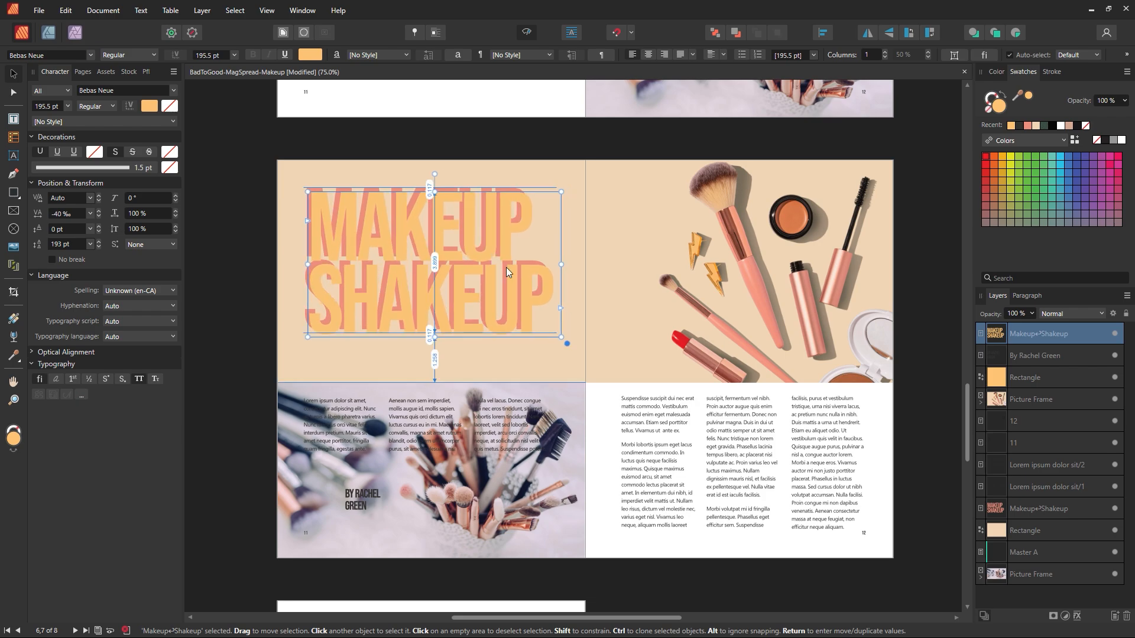
left_click(540, 158)
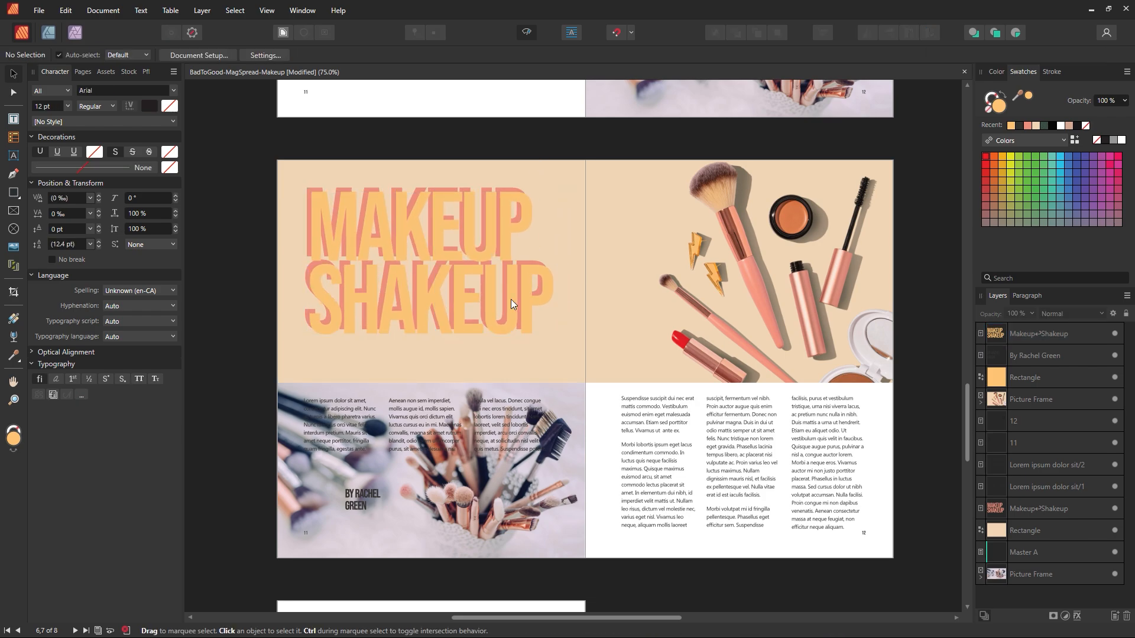
left_click(306, 245)
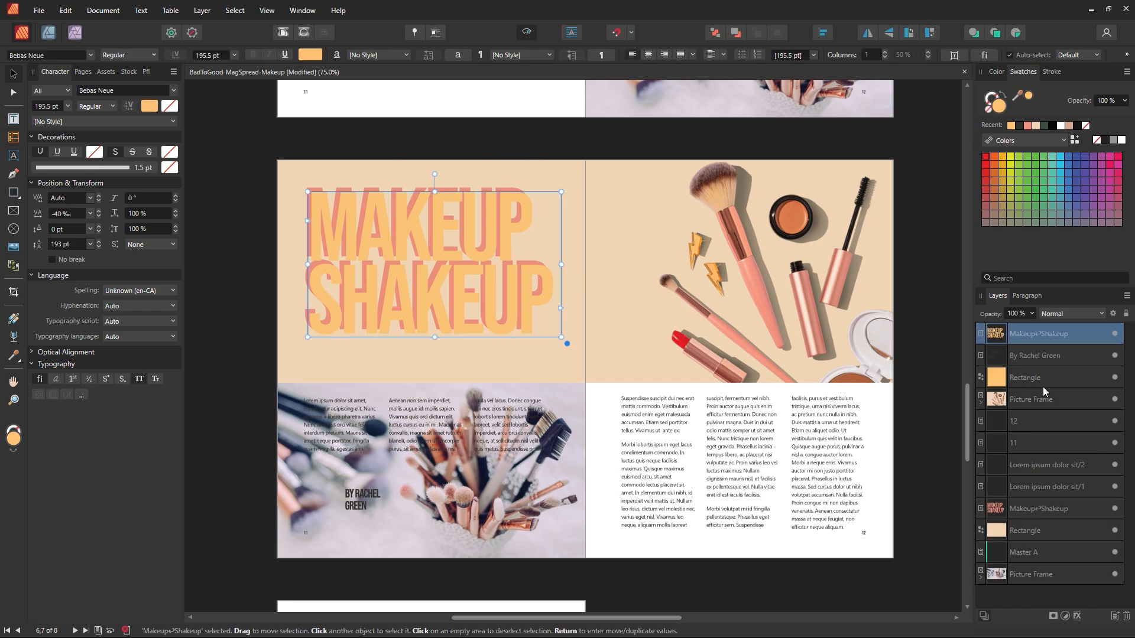
left_click_drag(1024, 508, 1053, 353)
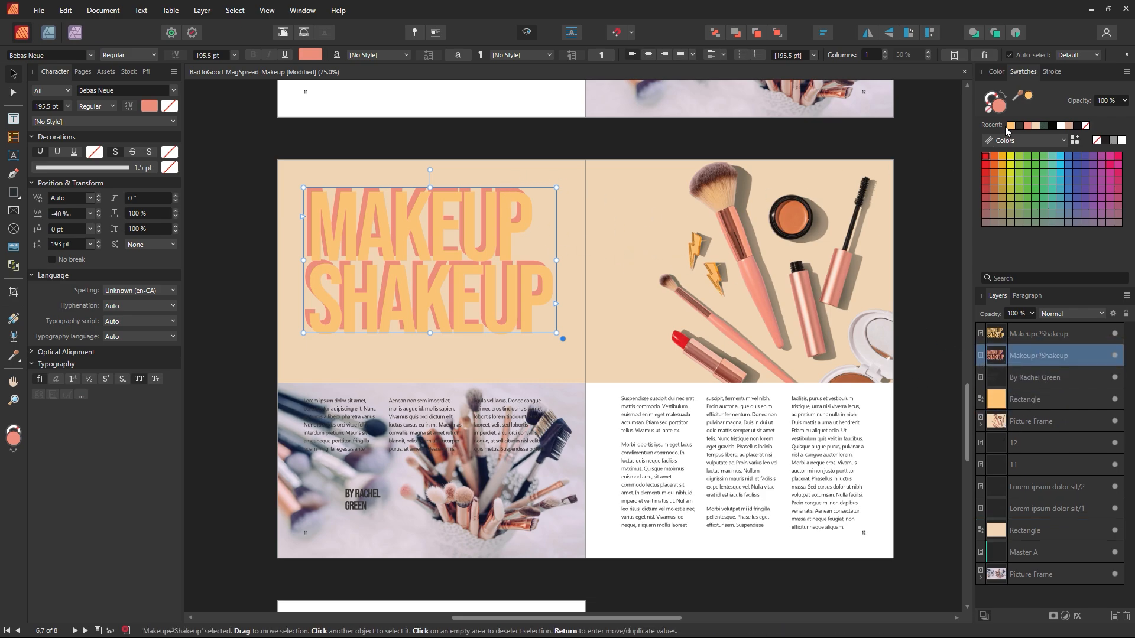
Step: Try a dark red C9381F fill on the pink shadow title and undo it
double_click(996, 104)
left_click(831, 329)
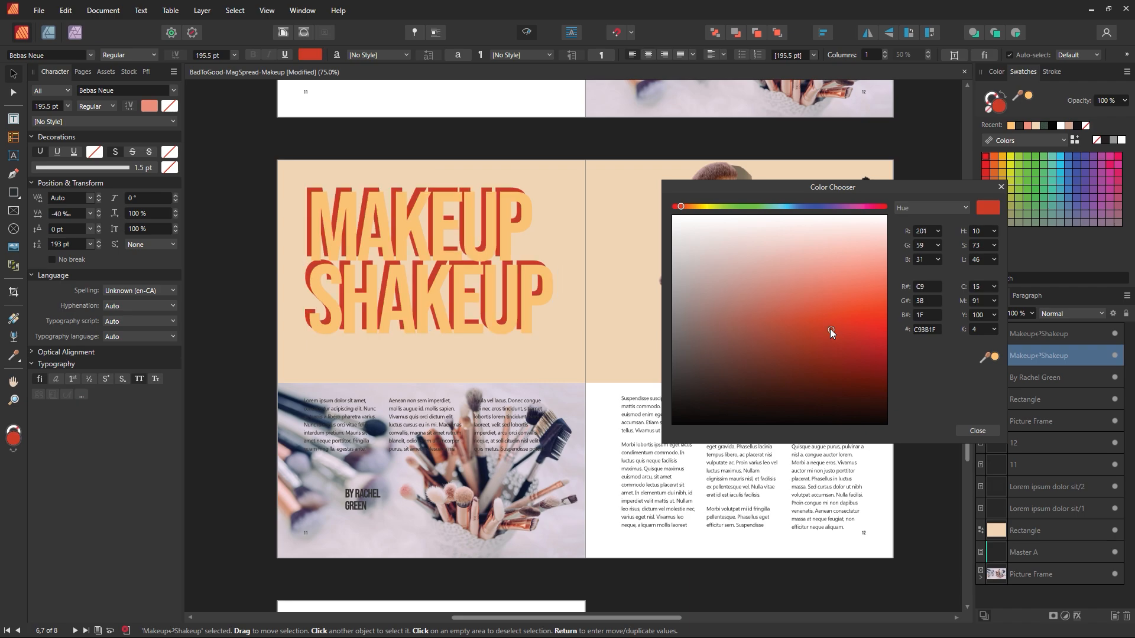
left_click(977, 431)
key("ctrl+z")
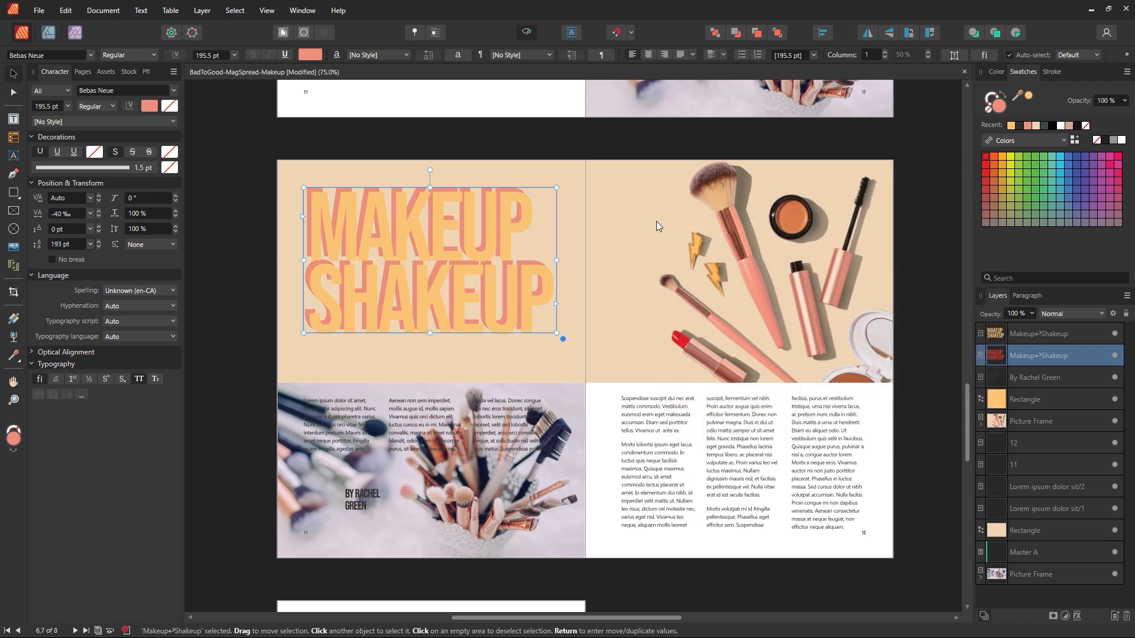
Step: Try muted reddish-brown fills such as 915C50 on the shadow title and restore its pink fill
double_click(999, 106)
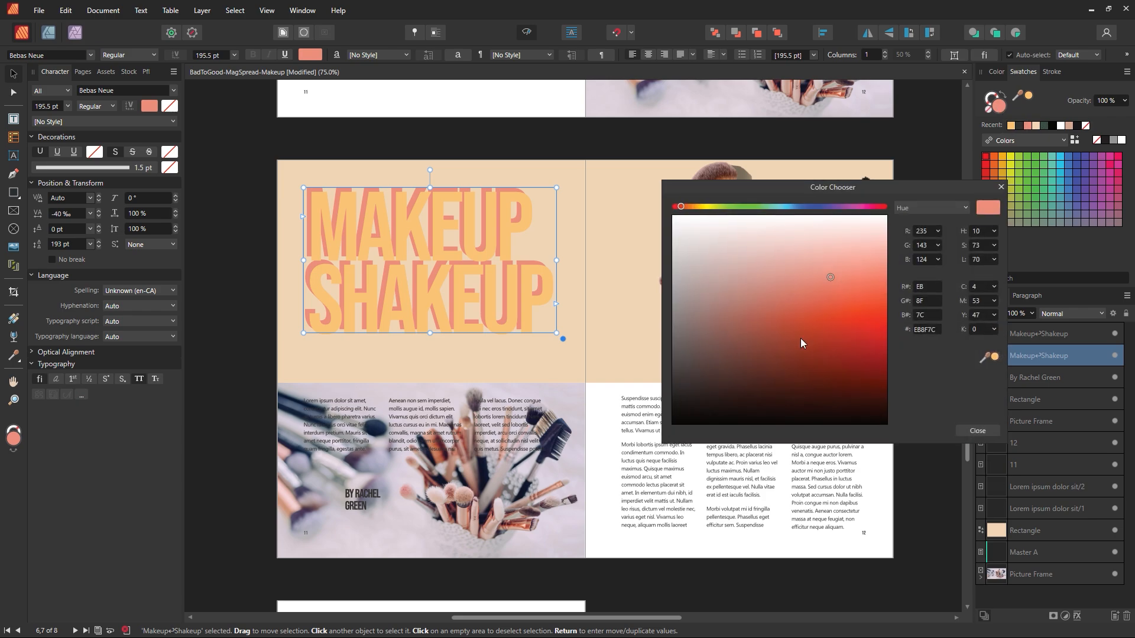
mouse_move(799, 277)
left_mouse_down()
mouse_move(769, 309)
mouse_move(775, 319)
mouse_move(753, 320)
left_mouse_up()
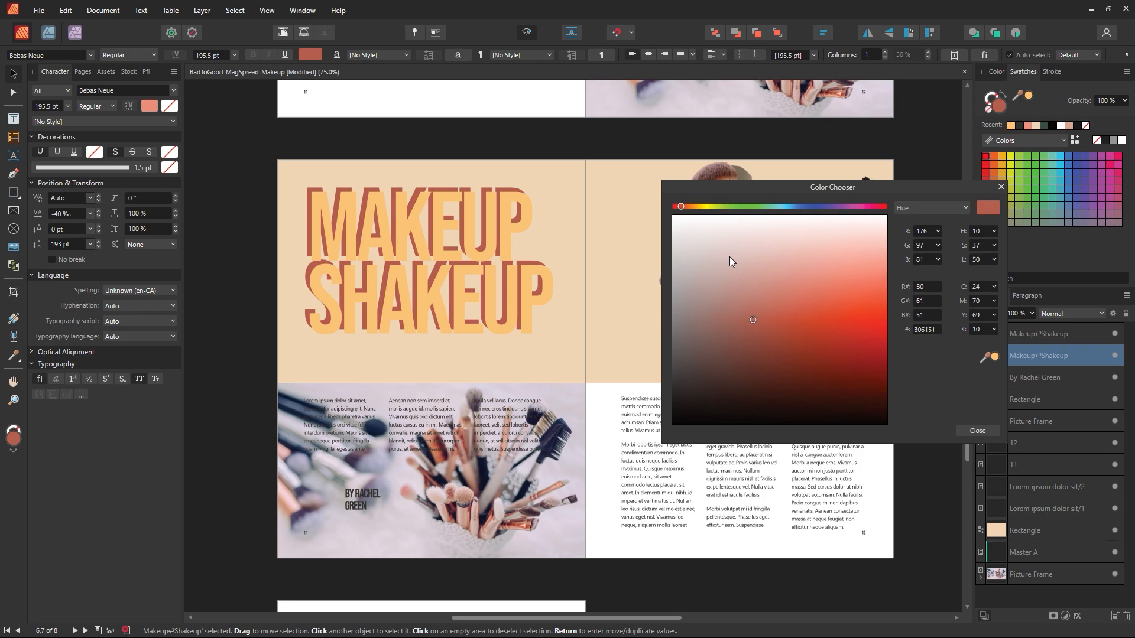
left_click_drag(682, 207, 682, 207)
left_click_drag(753, 321, 735, 332)
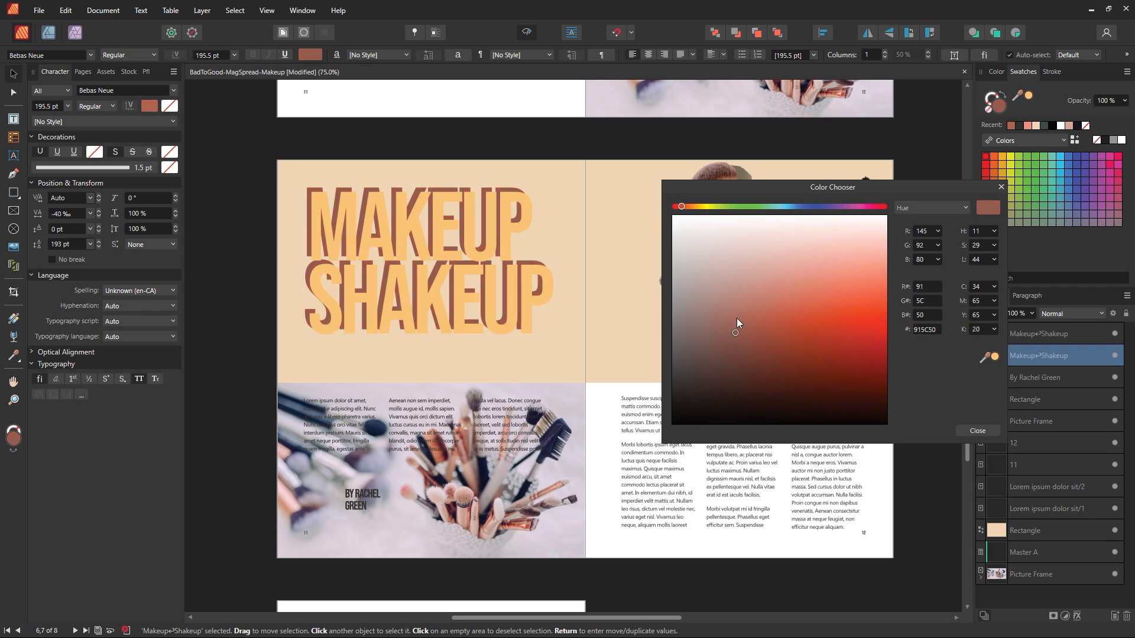
left_click_drag(717, 188, 810, 325)
left_click(967, 437)
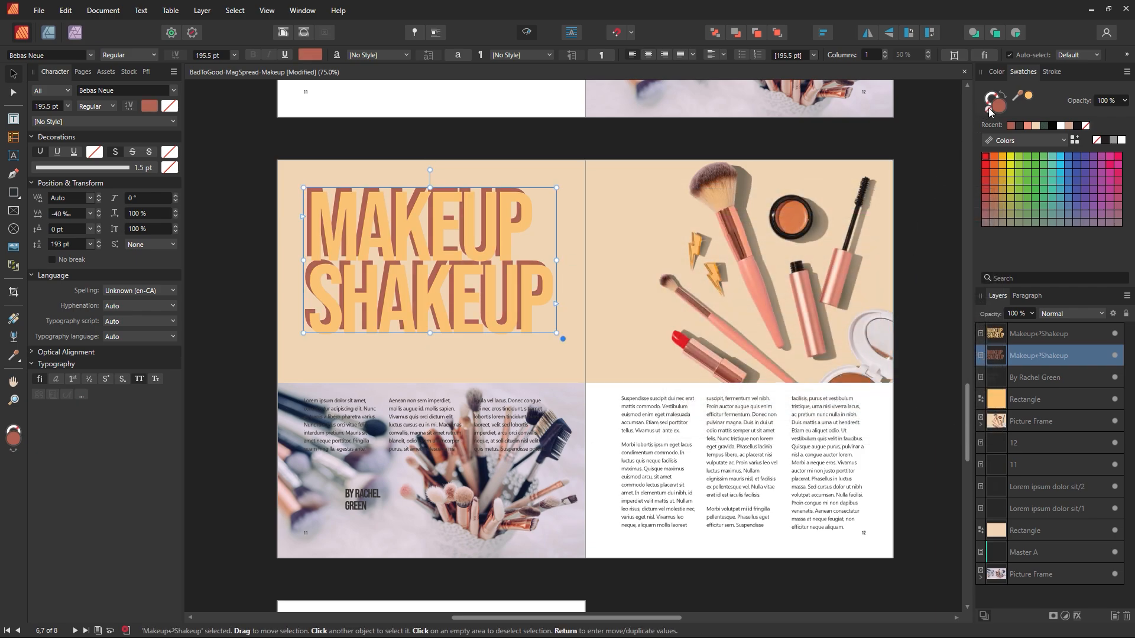
left_click(920, 197)
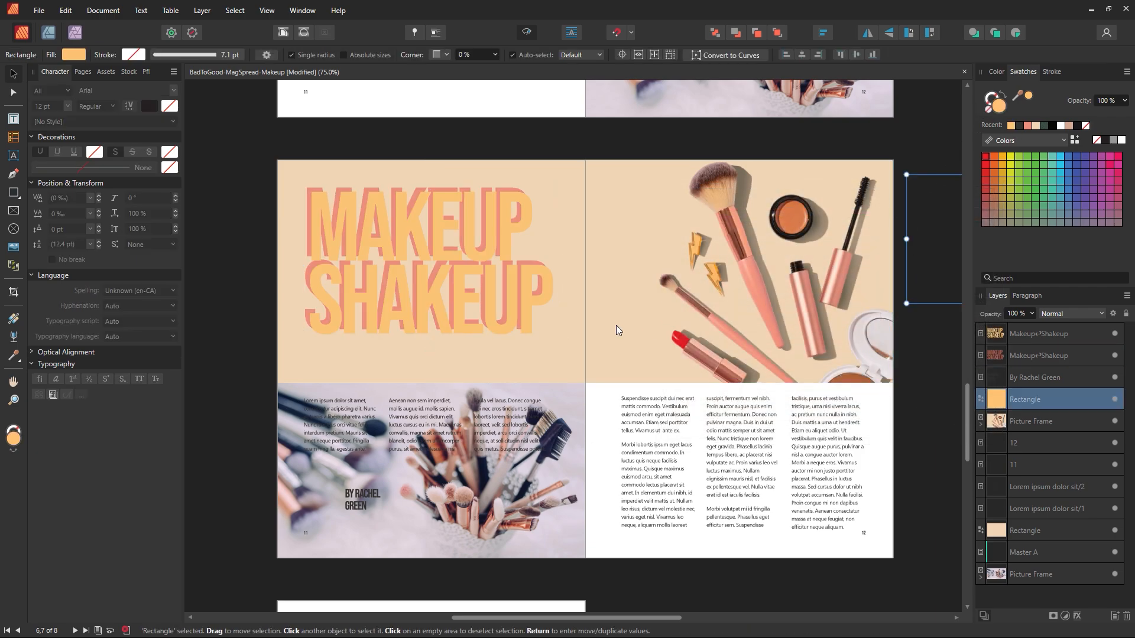
Step: Try a dark outline from the recent colours on the orange title
left_click(540, 302)
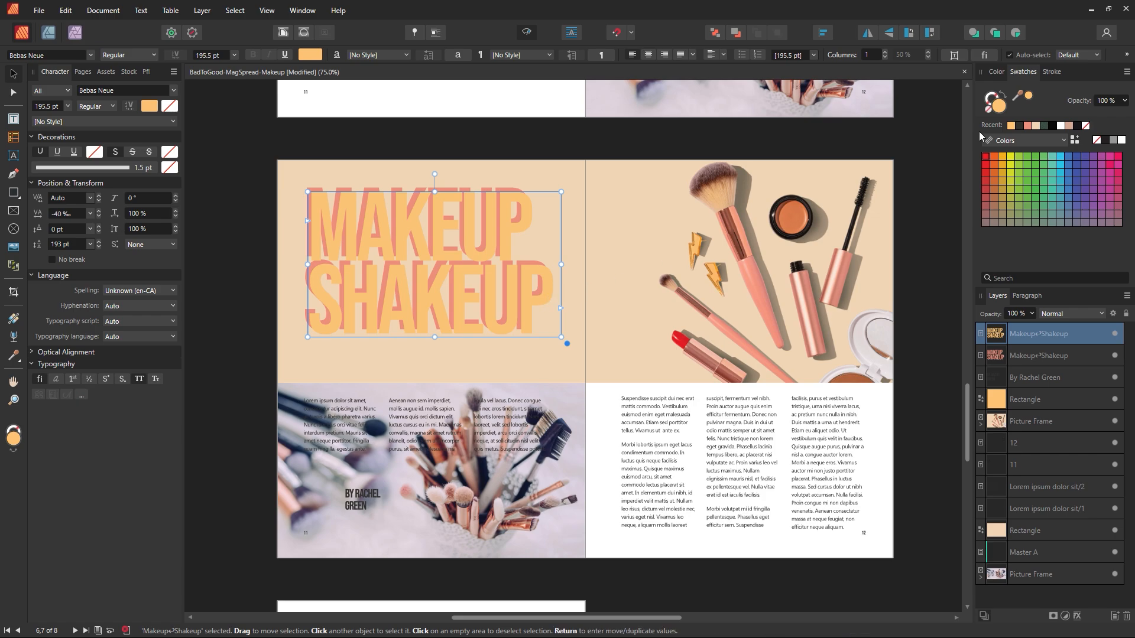
left_click(993, 105)
left_click(1018, 125)
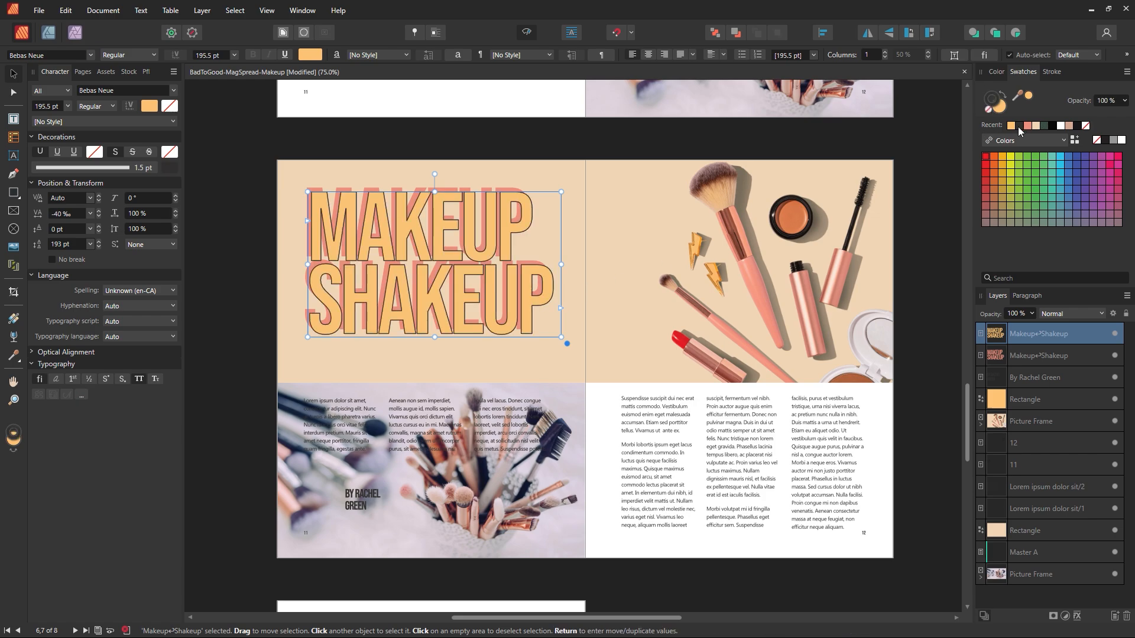
left_click(911, 159)
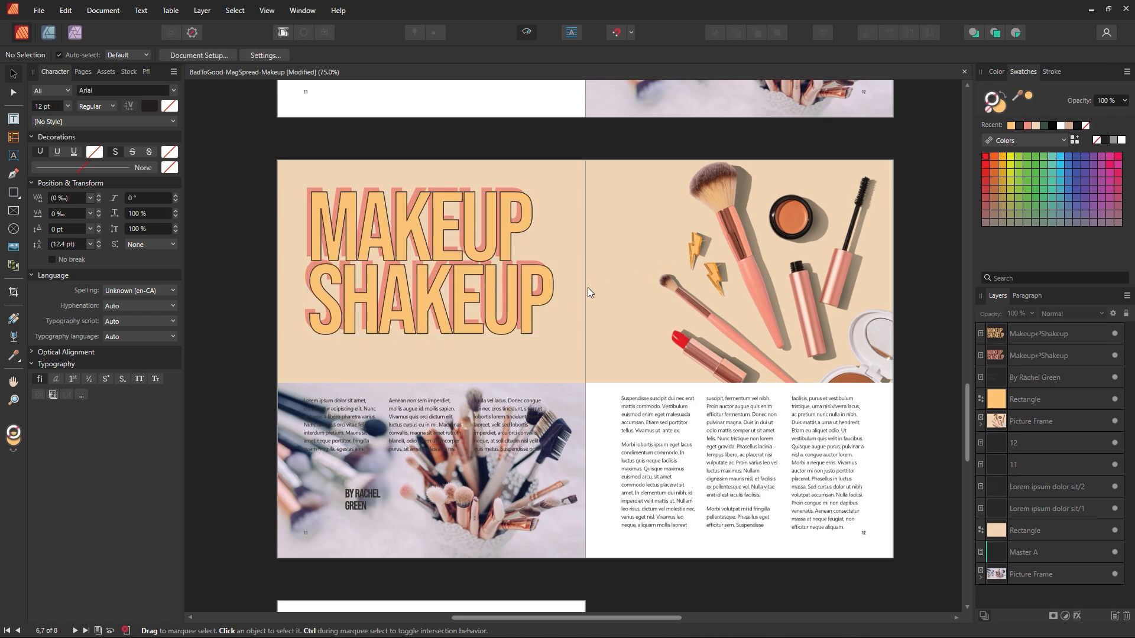
Step: Separate the two titles, try dark and white outlines on the pink one, and return the orange title over it with a white outline
left_click(529, 302)
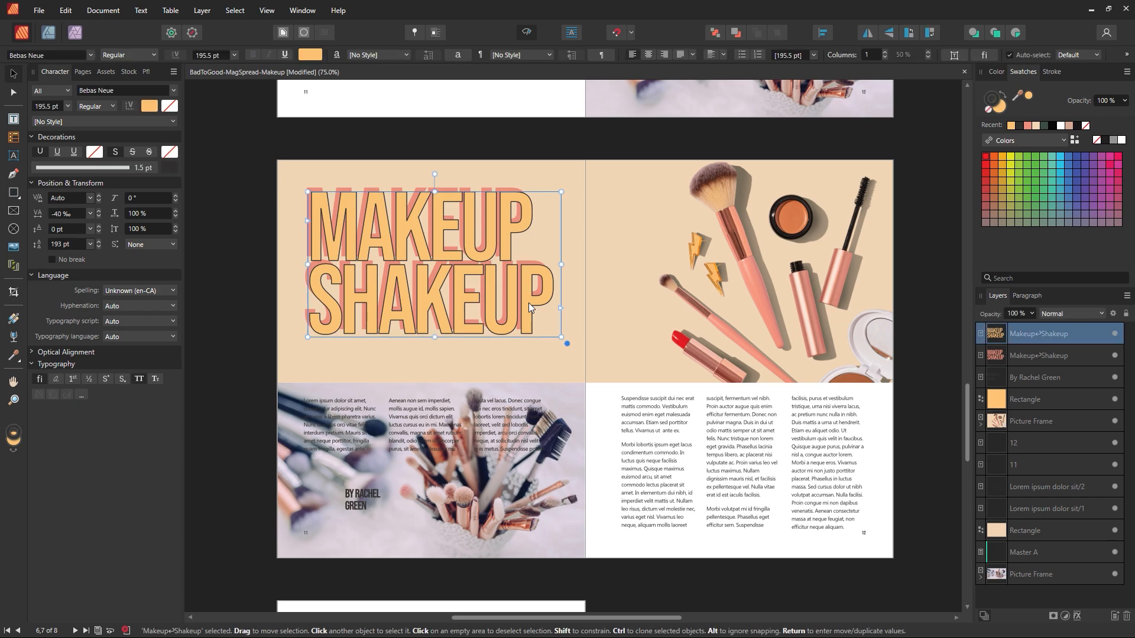
left_click_drag(528, 303, 644, 415)
left_click(473, 254)
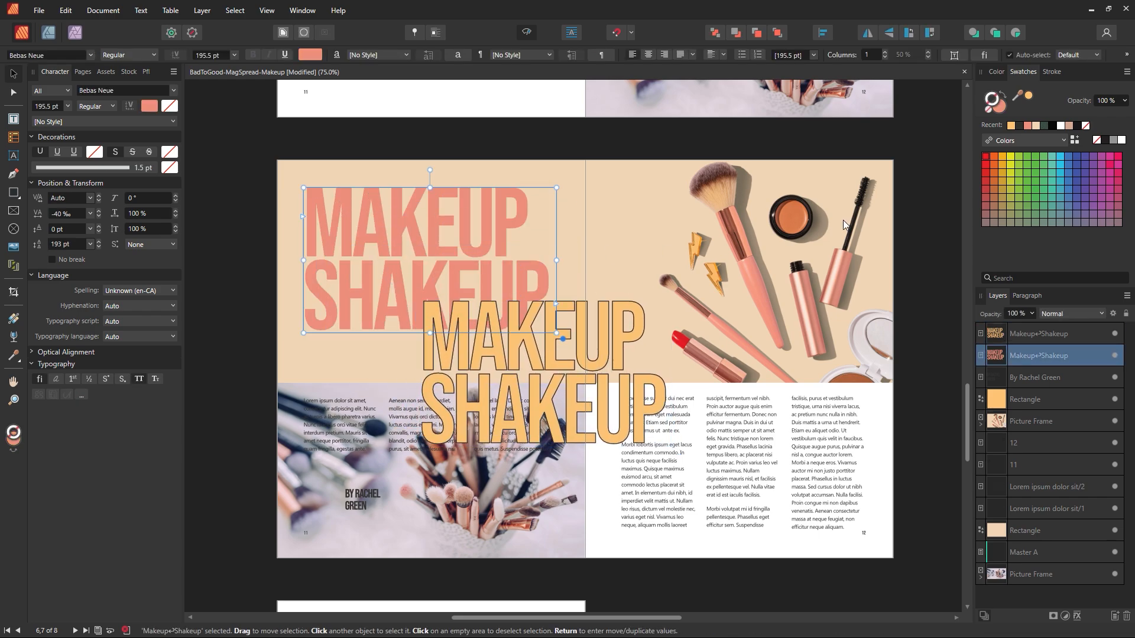
left_click(1017, 125)
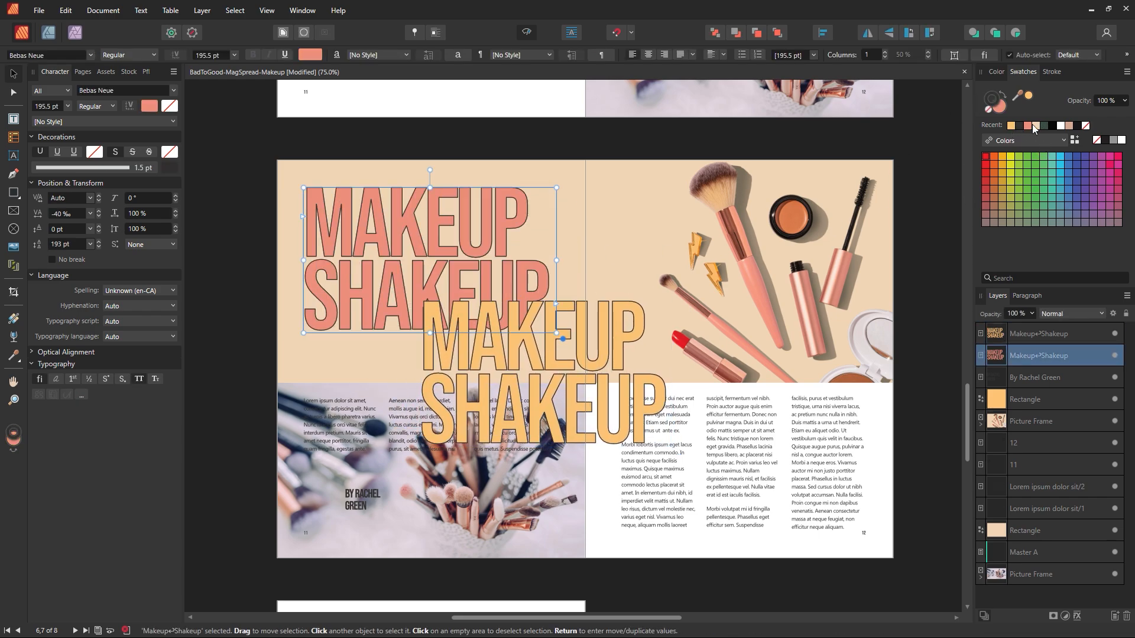
left_click(1060, 127)
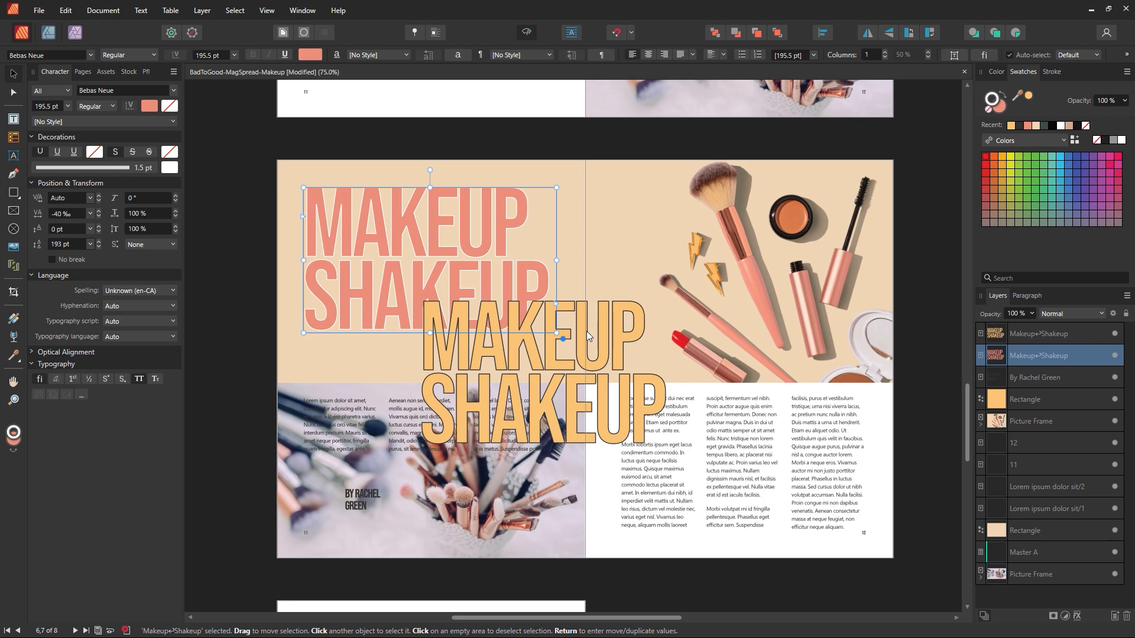
left_click_drag(587, 332, 486, 251)
left_click(1059, 126)
left_click(518, 145)
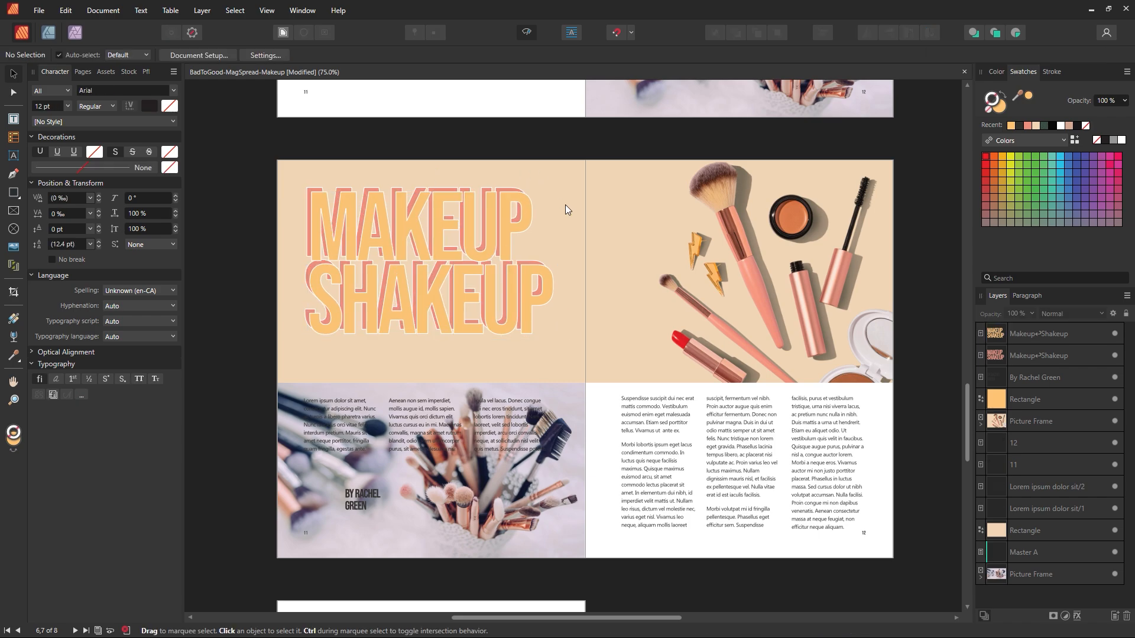
Step: Remove the pink title's white outline and give the orange title a dark outline, realigning it over the pink shadow
left_click_drag(492, 289, 786, 474)
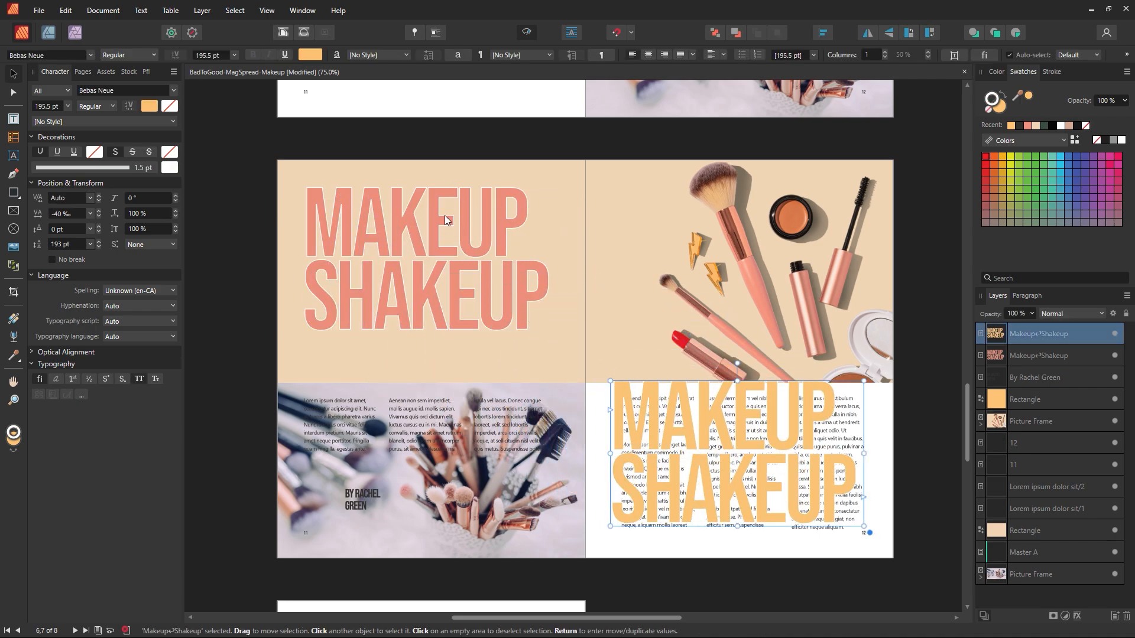
left_click(445, 216)
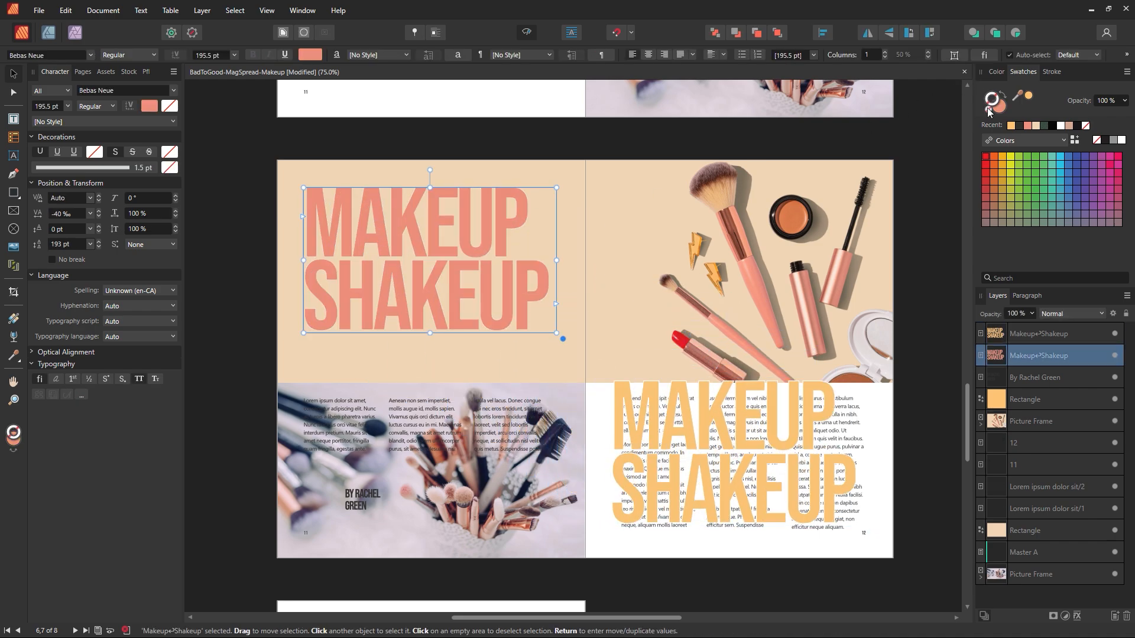
left_click(736, 405)
left_click_drag(778, 413, 482, 227)
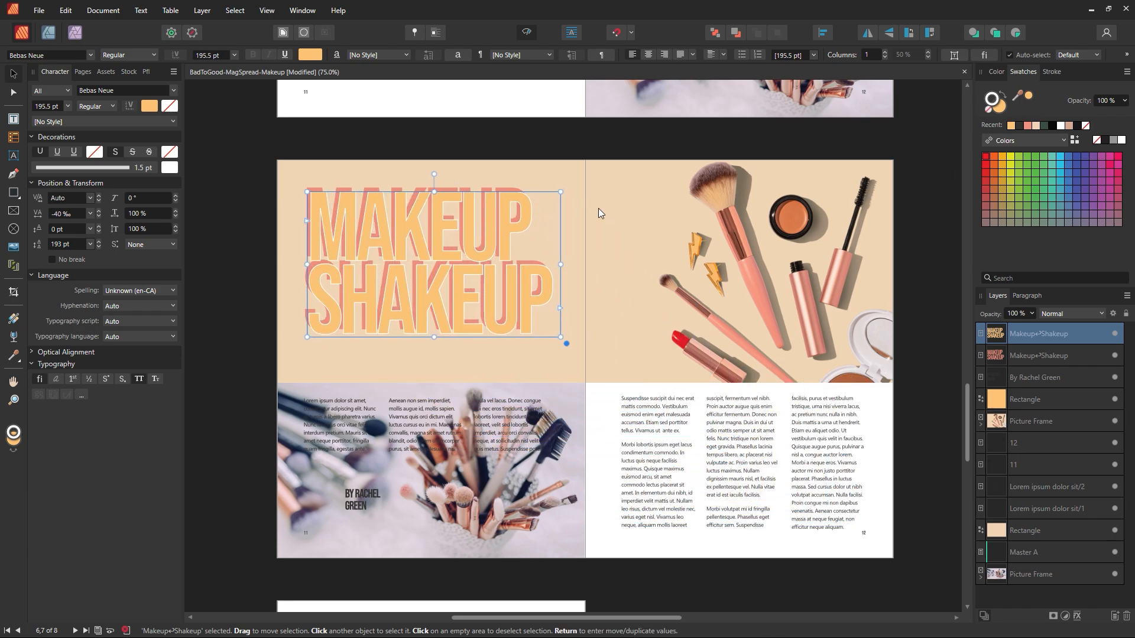
left_click(1022, 126)
left_click(833, 156)
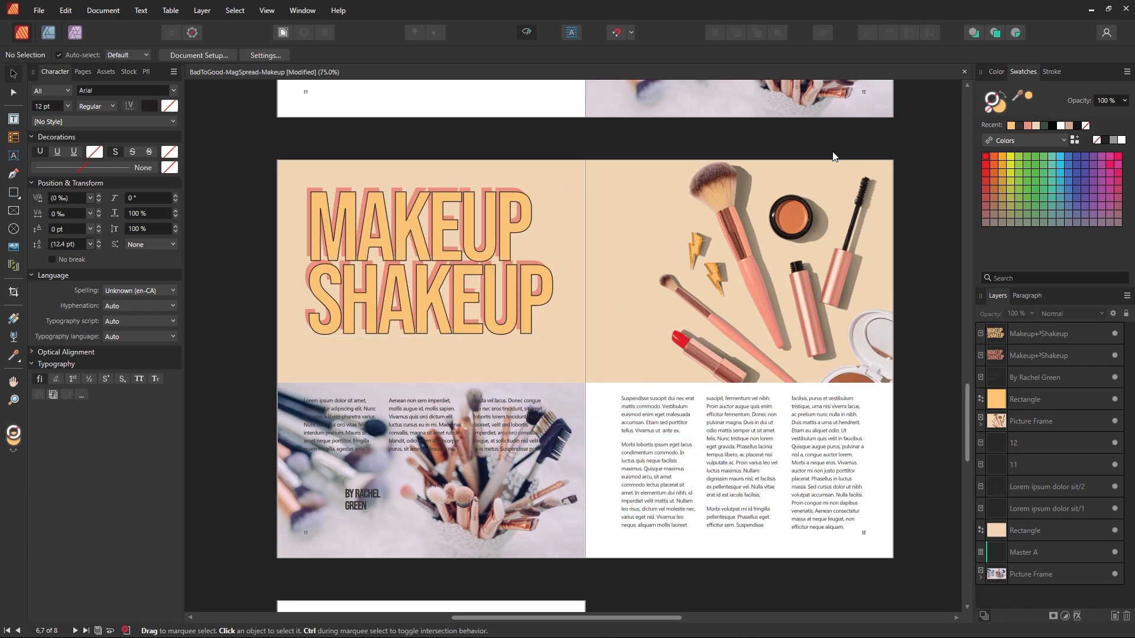
Step: Reduce the orange title's stroke width to 0 pt and clear its outline
left_click(480, 312)
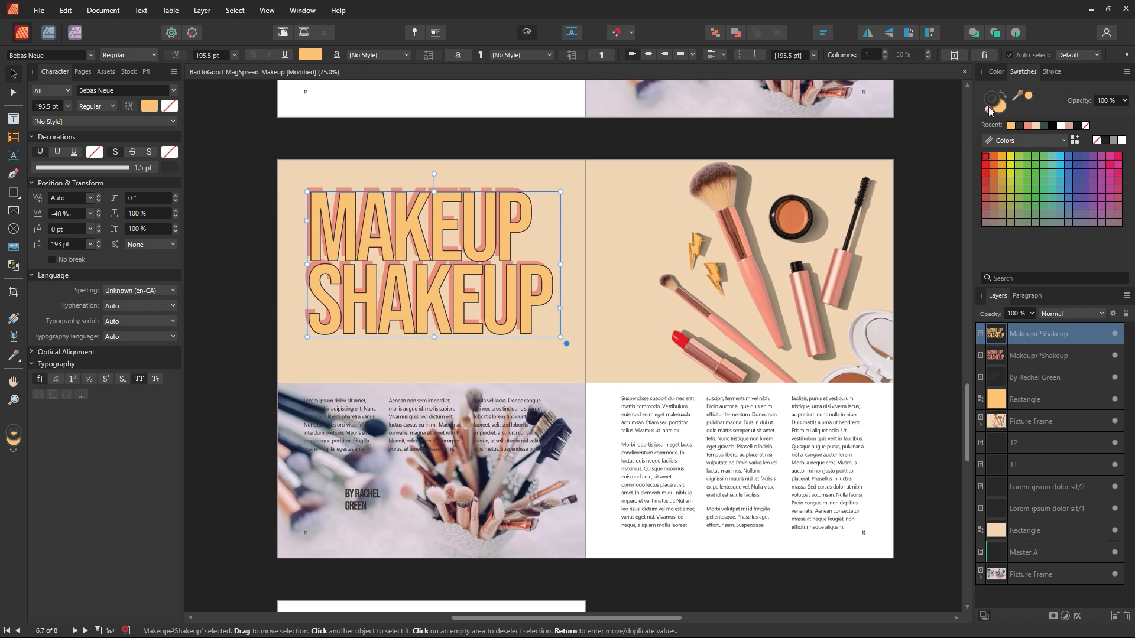
left_click(1050, 72)
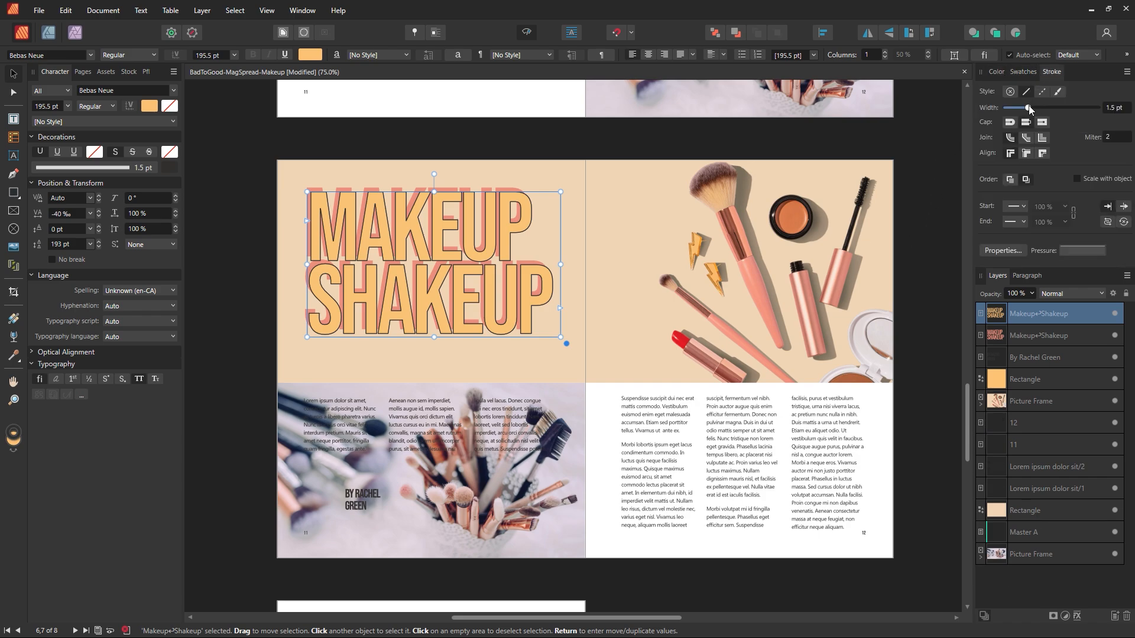
left_click_drag(1029, 106, 994, 101)
left_click(1014, 74)
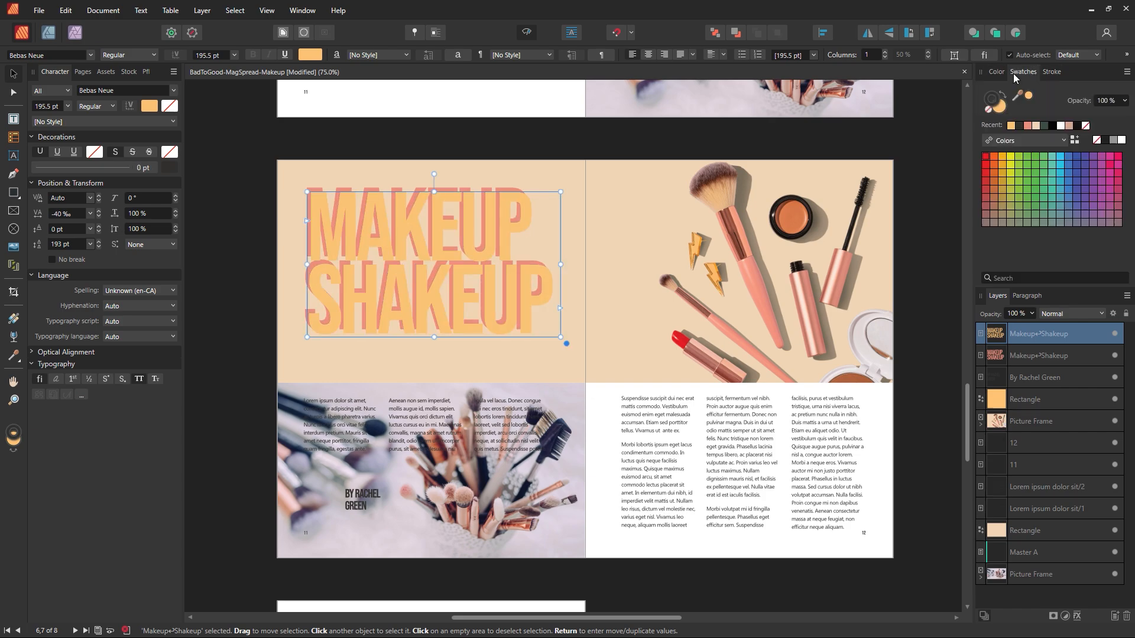
left_click(998, 105)
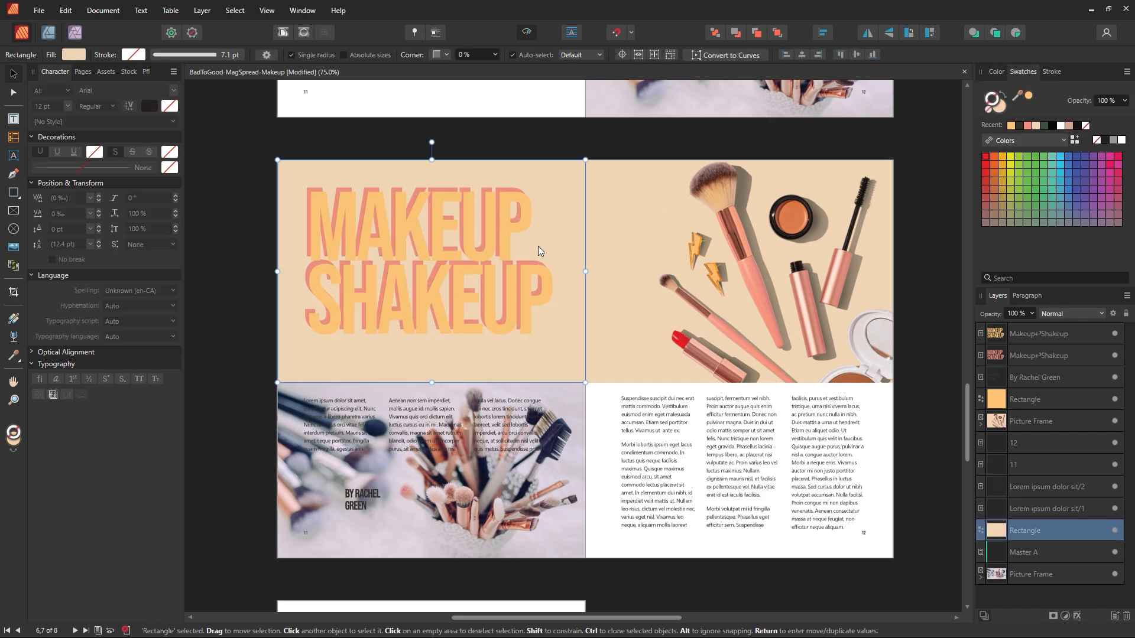
left_click(426, 131)
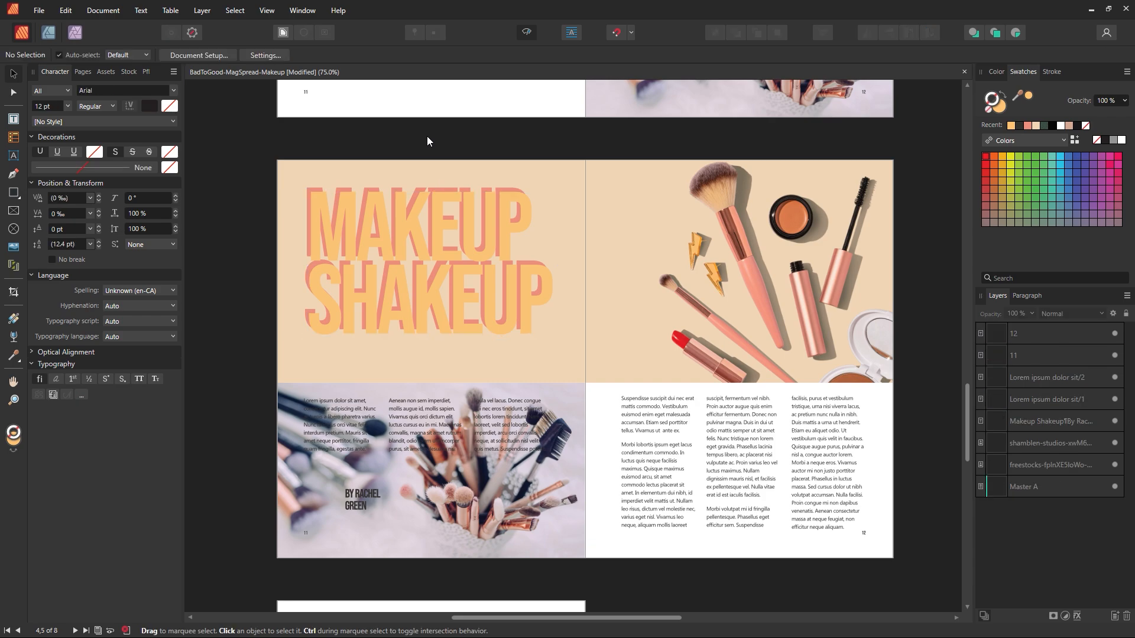
Step: Inspect the layered title up close and nudge the orange copy slightly up and left to tighten the pink shadow offset
key("z")
left_click_drag(414, 245, 547, 286)
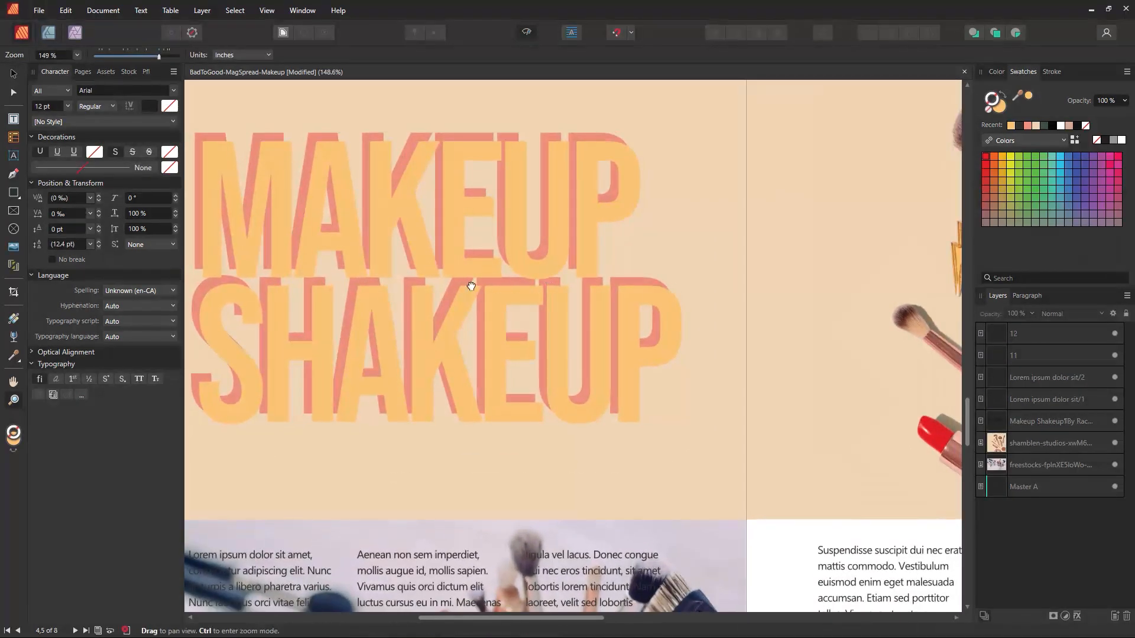
left_click_drag(473, 283, 568, 297)
left_click(568, 300, "alt")
left_click(10, 75)
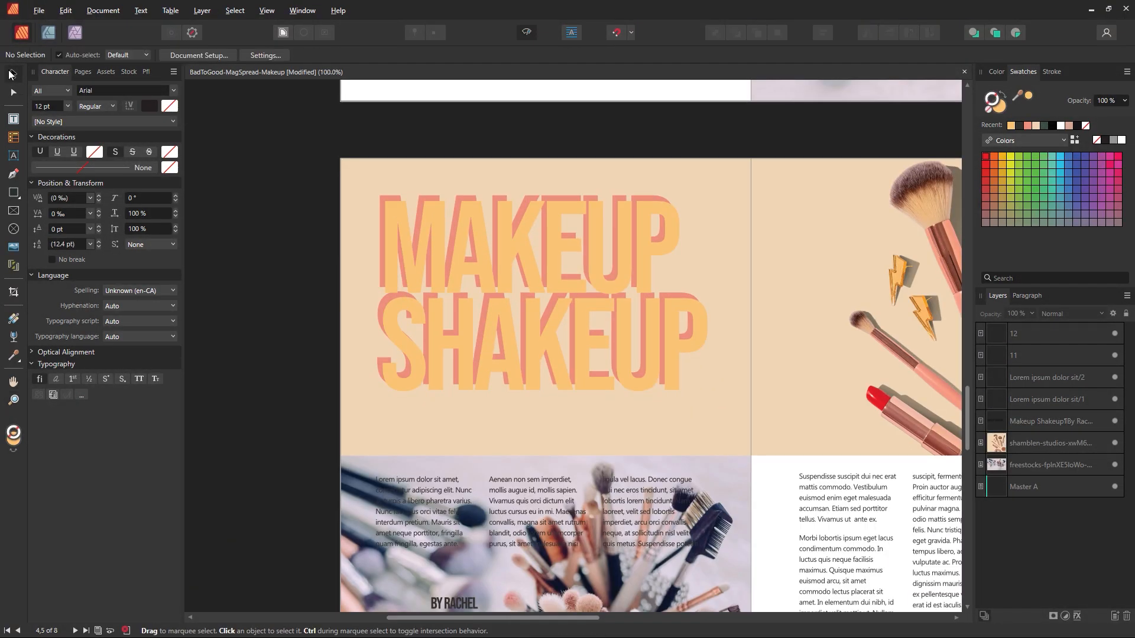
left_click_drag(488, 274, 485, 272)
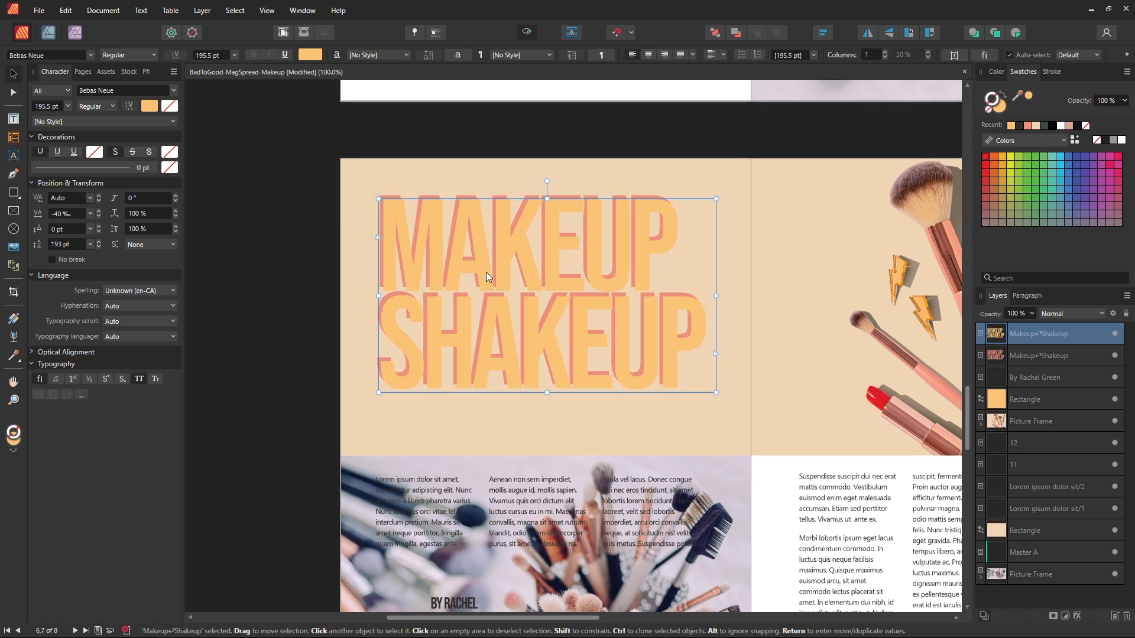
Step: Reverse the stacking of the two Makeup Shakeup titles so the pink copy sits in front of the orange one
key("z")
left_click(785, 283, "alt")
left_click(785, 284, "alt")
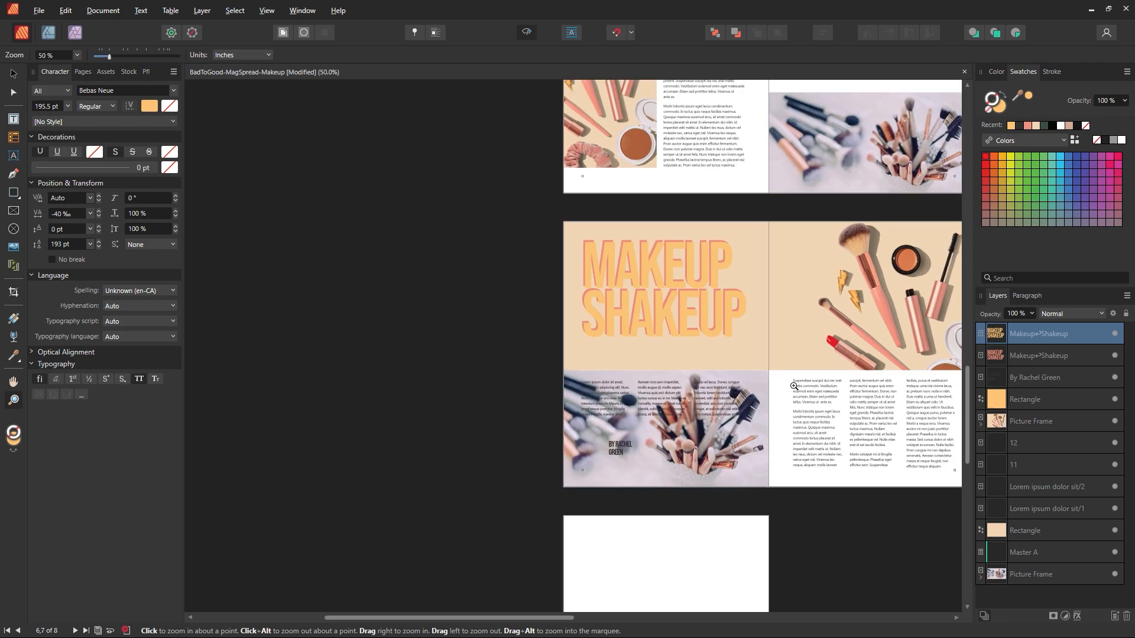
left_click_drag(793, 384, 653, 382)
left_click(567, 367)
left_click(569, 370)
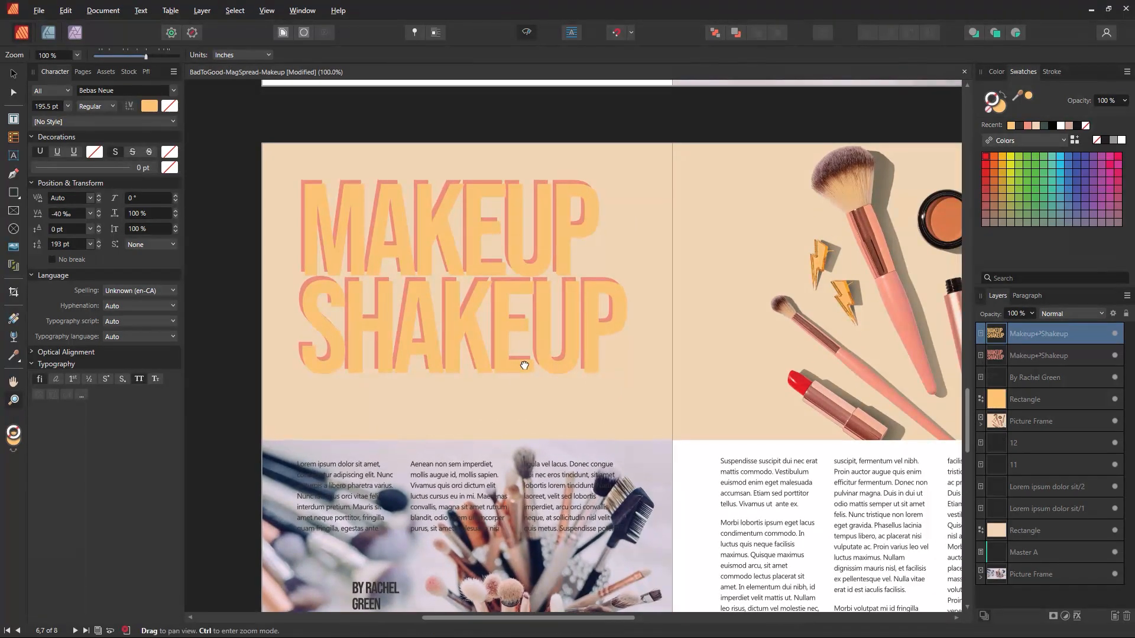
left_click(13, 74)
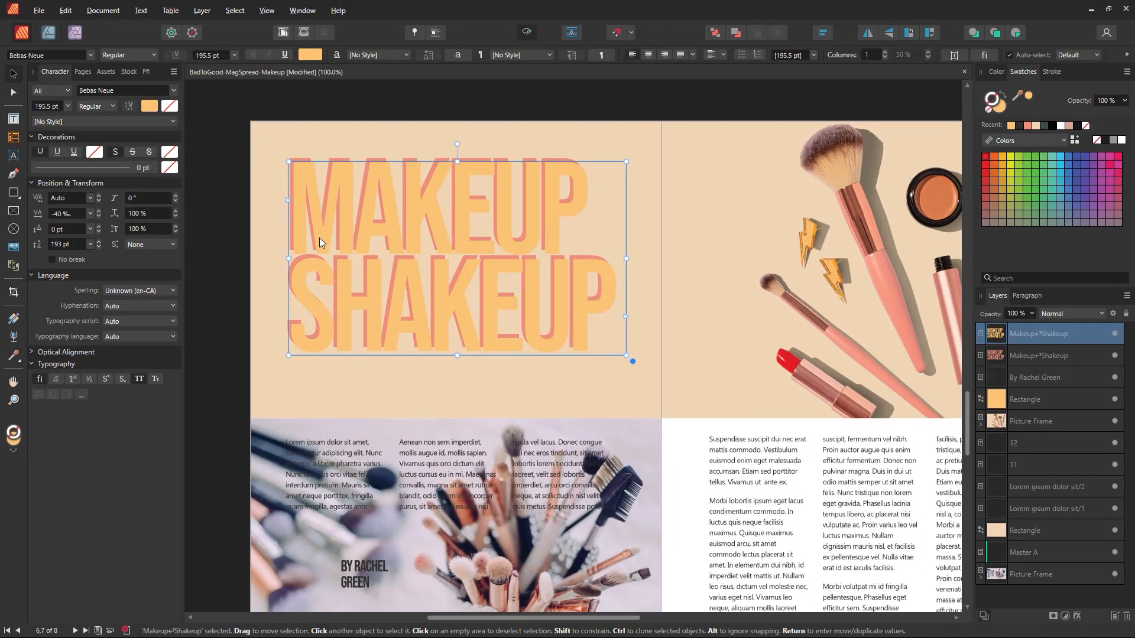
left_click_drag(319, 238, 561, 354)
left_click(367, 244)
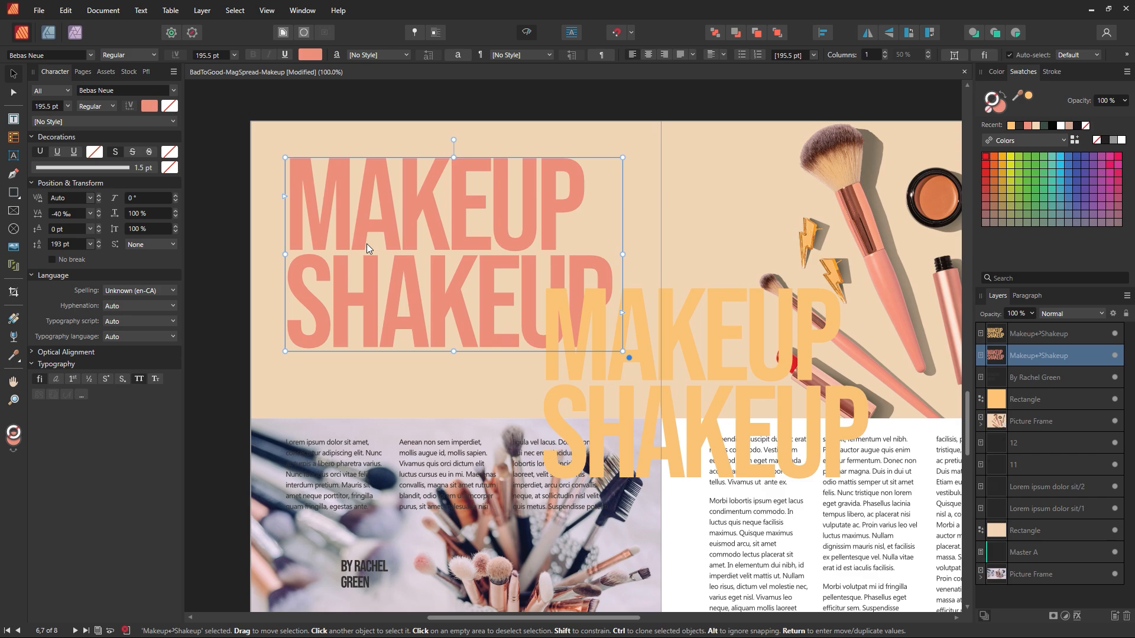
left_click(667, 407)
left_click_drag(667, 407, 395, 303)
Step: Align the orange title with the page's upper-left margins and overlay the pink title, offset slightly down and to the right
left_click(532, 34)
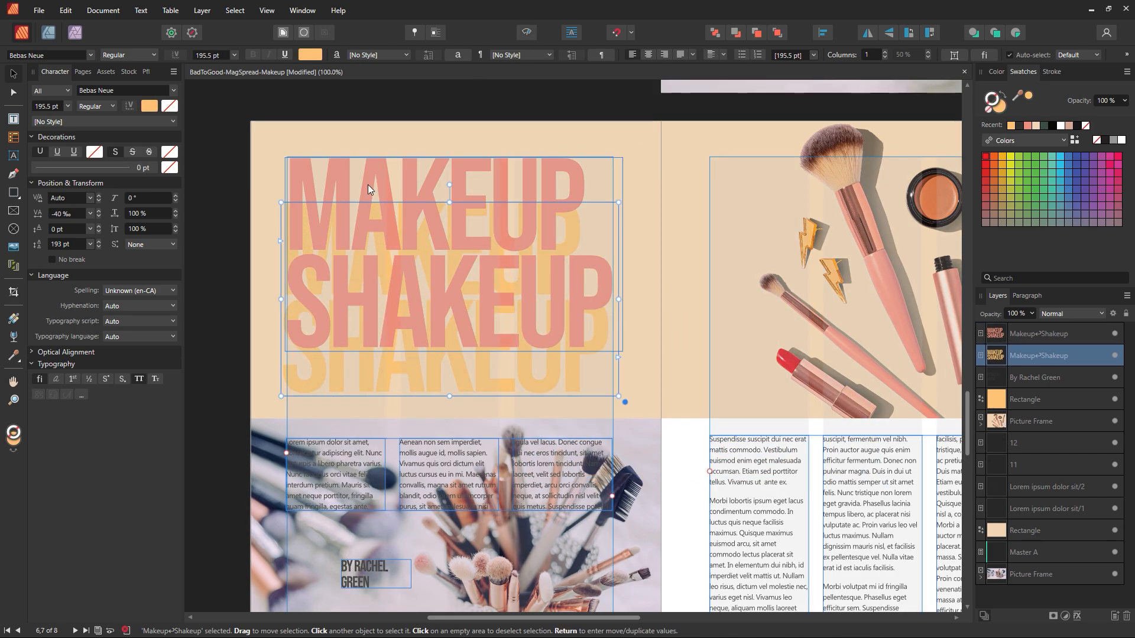
left_click_drag(368, 185, 661, 289)
left_click_drag(397, 274, 408, 232)
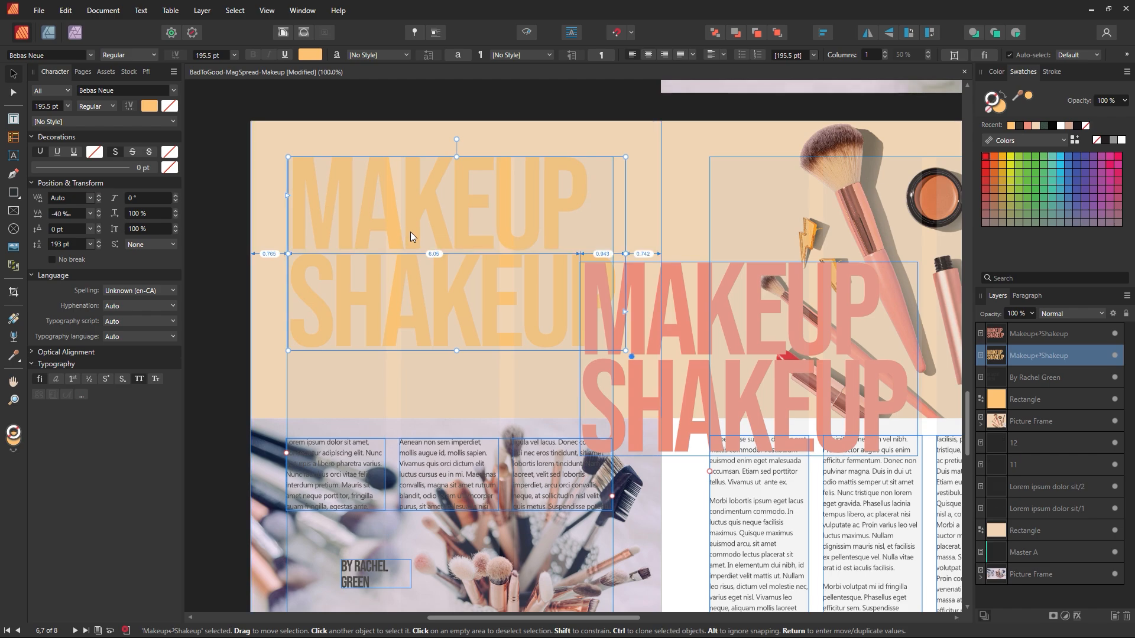
left_click(620, 371)
left_click(528, 33)
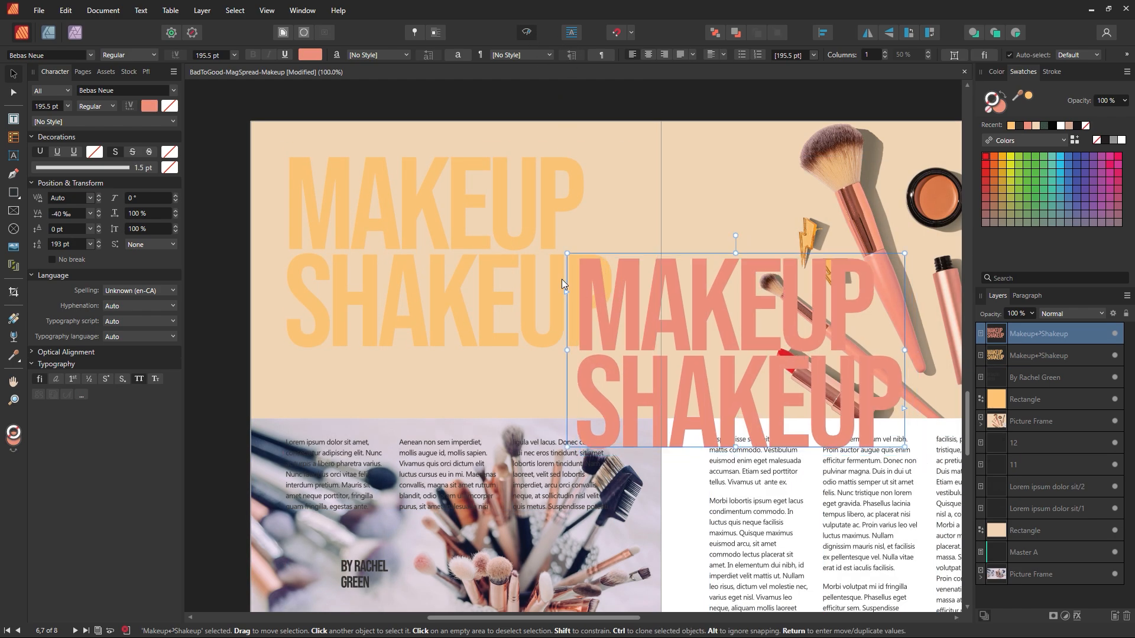
left_click_drag(634, 316, 341, 217)
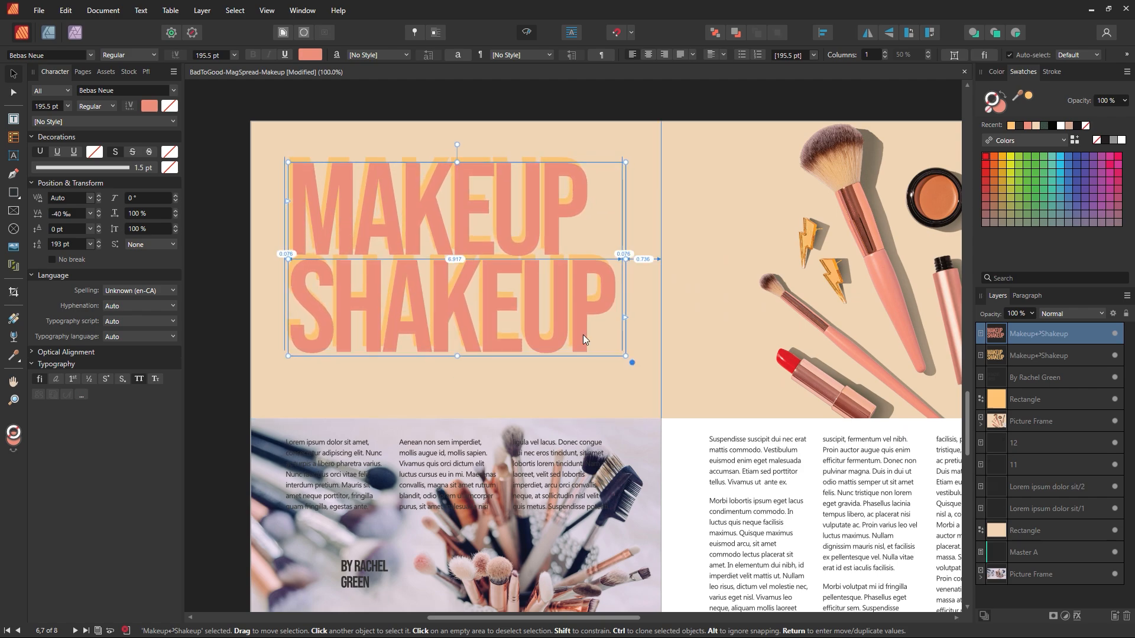
Step: Examine the offset between the pink title and its orange shadow up close and across the whole spread
left_click(331, 131)
key("z")
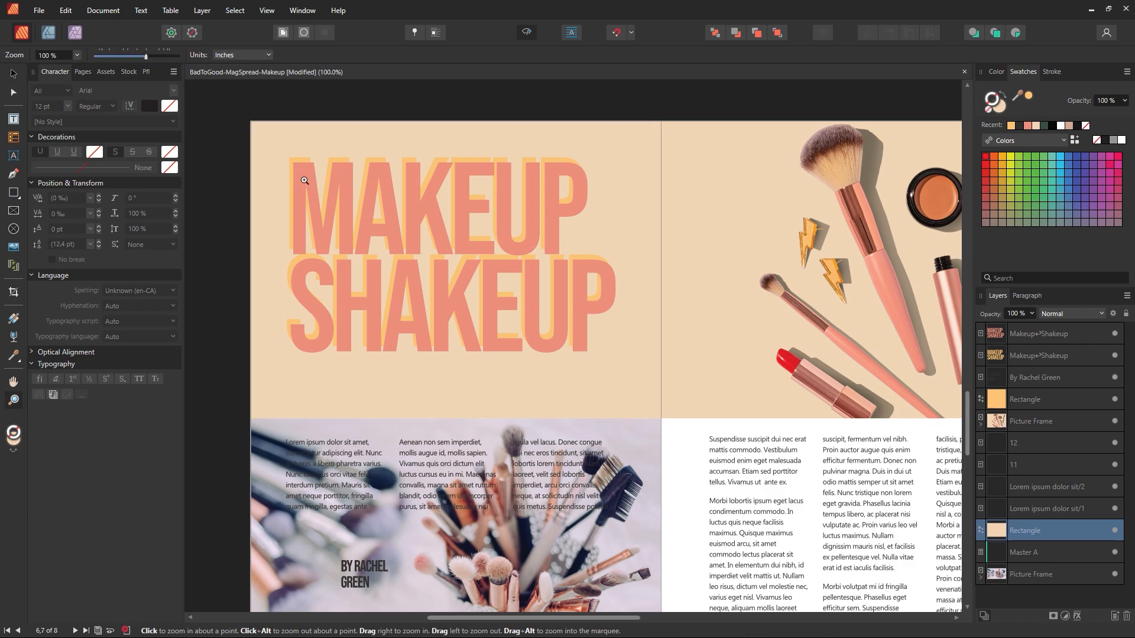
left_click_drag(297, 165, 688, 319)
left_click_drag(426, 232, 506, 317)
left_click(13, 72)
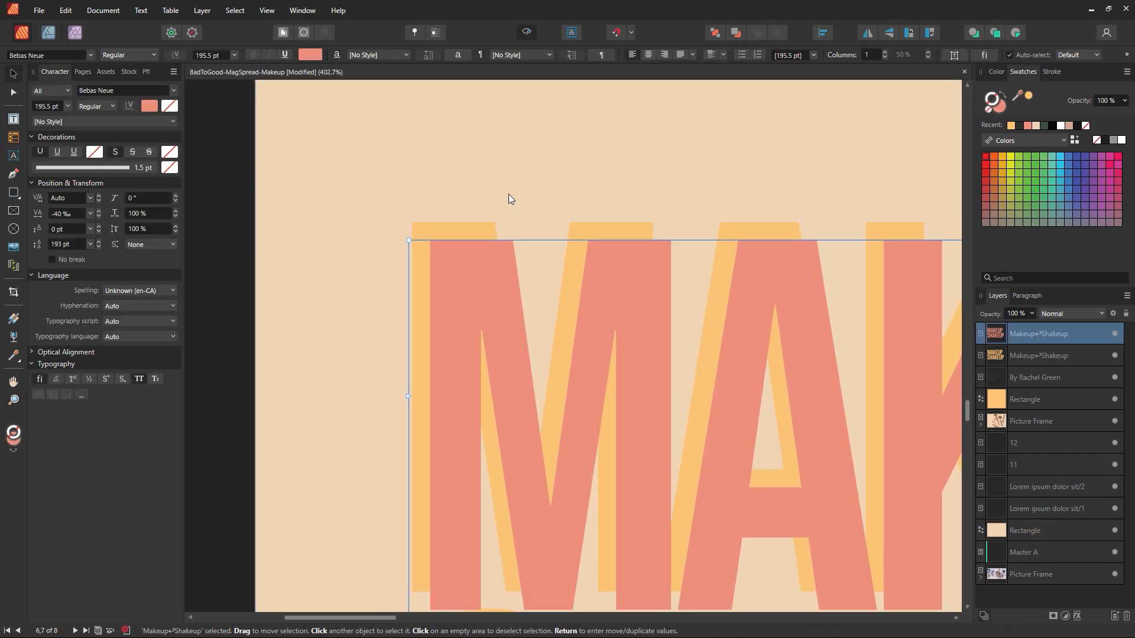
key("ctrl+0")
left_click(528, 96)
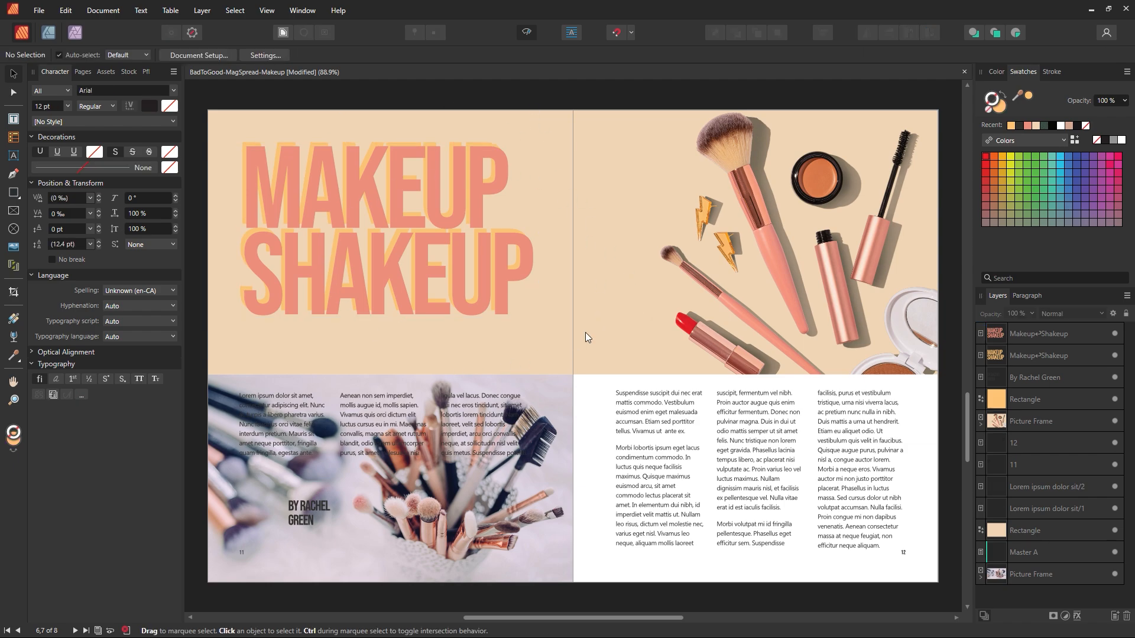
key("z")
left_click_drag(586, 324, 623, 345)
left_click(16, 79)
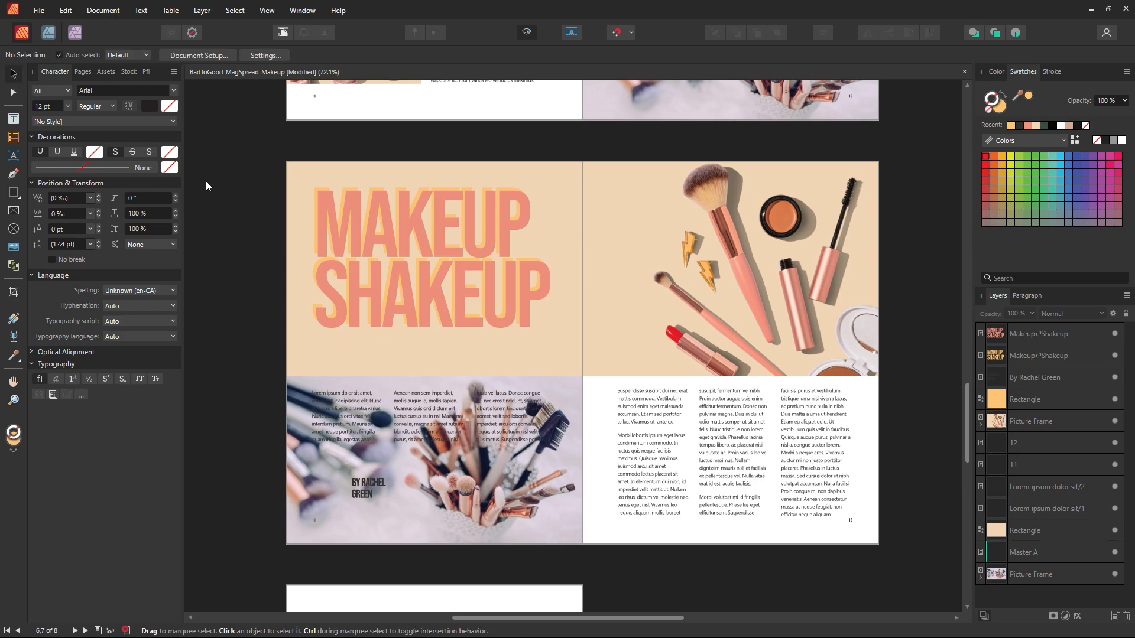
Step: Try a lighter peach fill, F9E3C8, on the background rectangle behind the title
left_click_drag(477, 355, 801, 474)
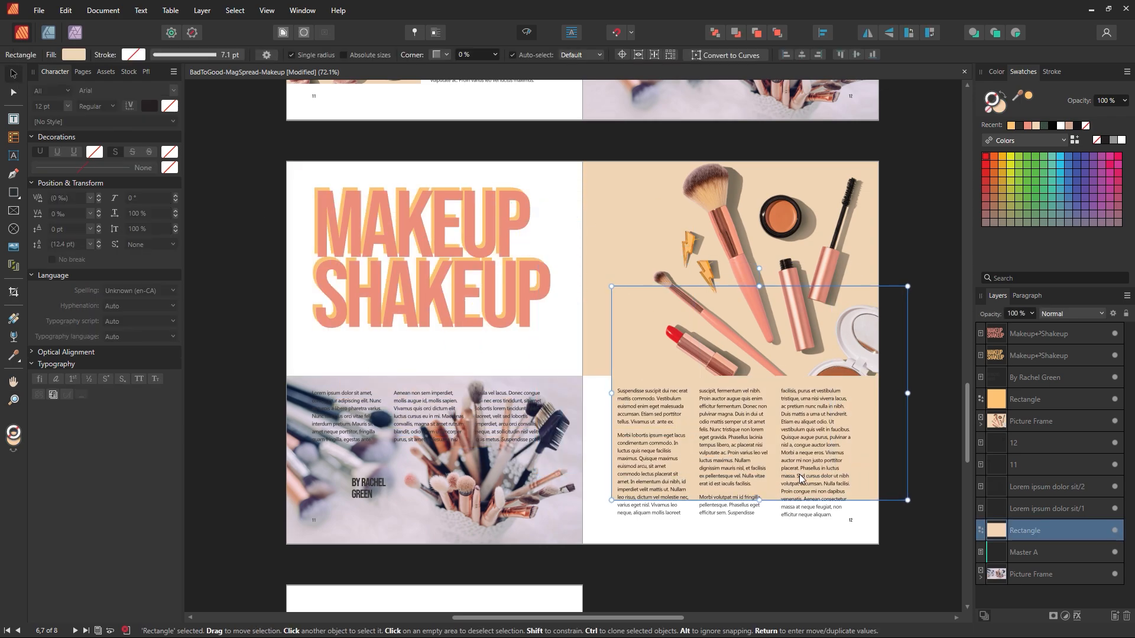
key("ctrl+z")
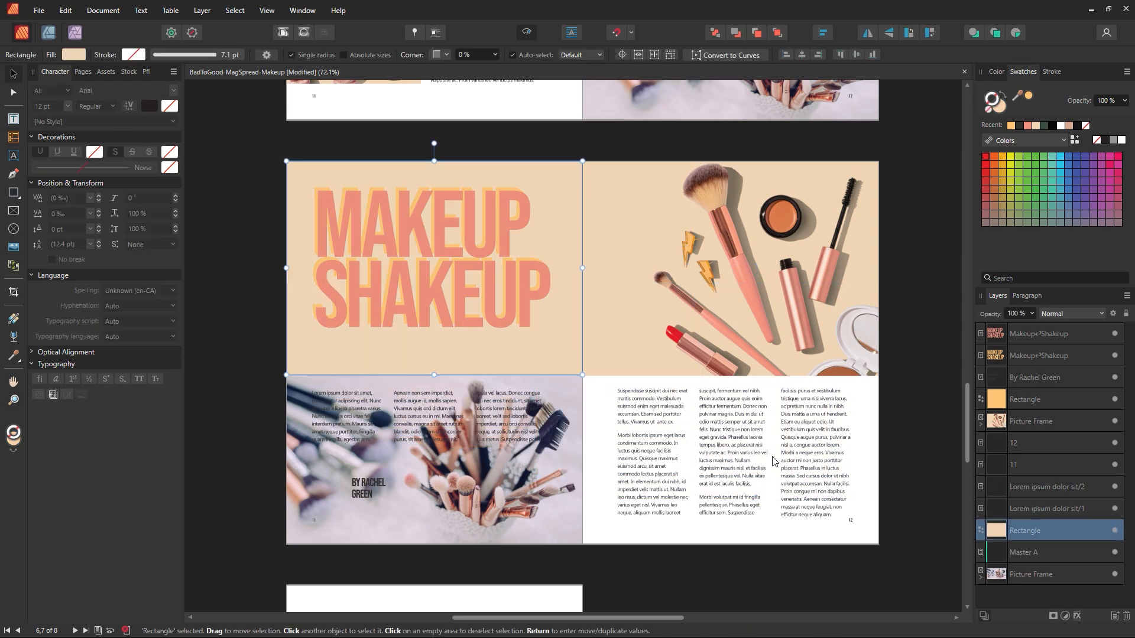
double_click(998, 111)
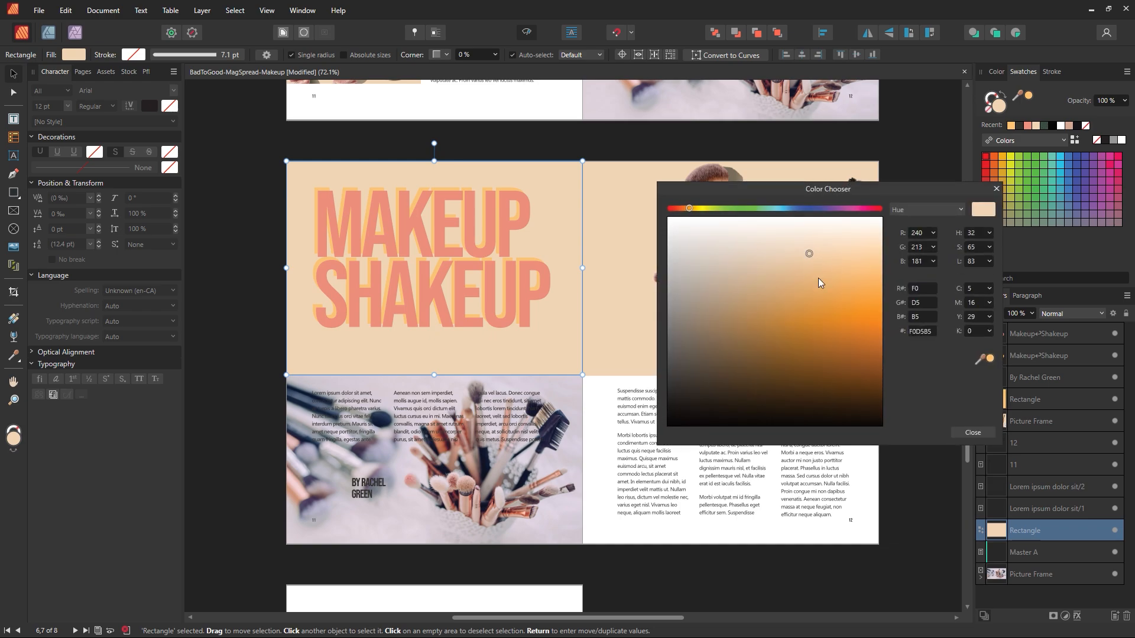
left_click_drag(810, 254, 839, 244)
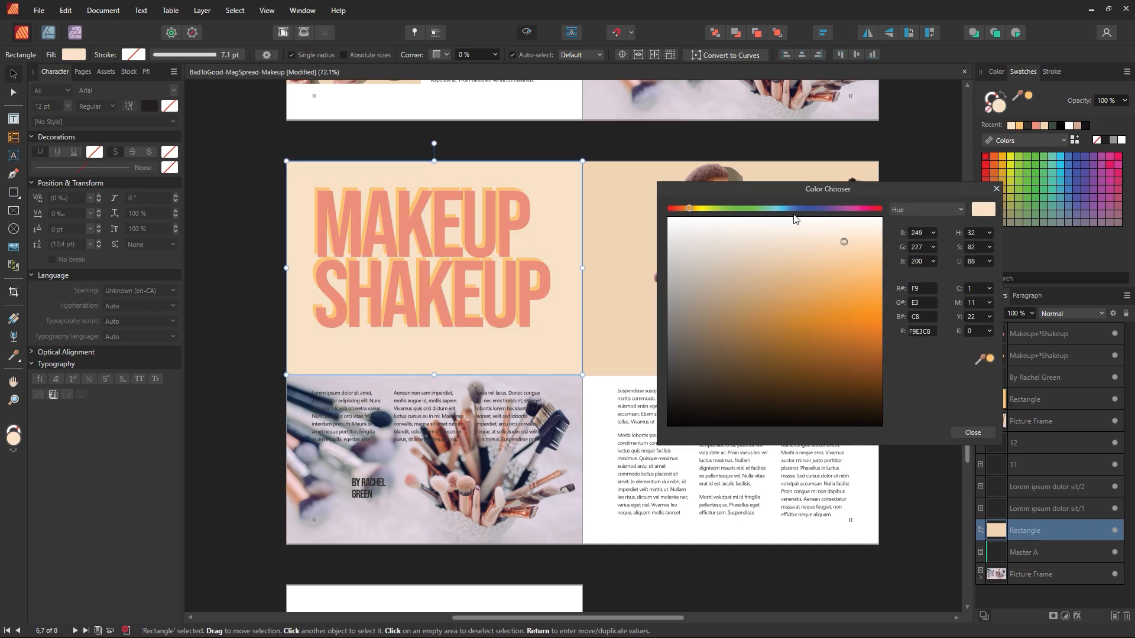
mouse_move(721, 185)
left_mouse_down()
mouse_move(900, 222)
mouse_move(709, 178)
left_mouse_up()
left_click(986, 427)
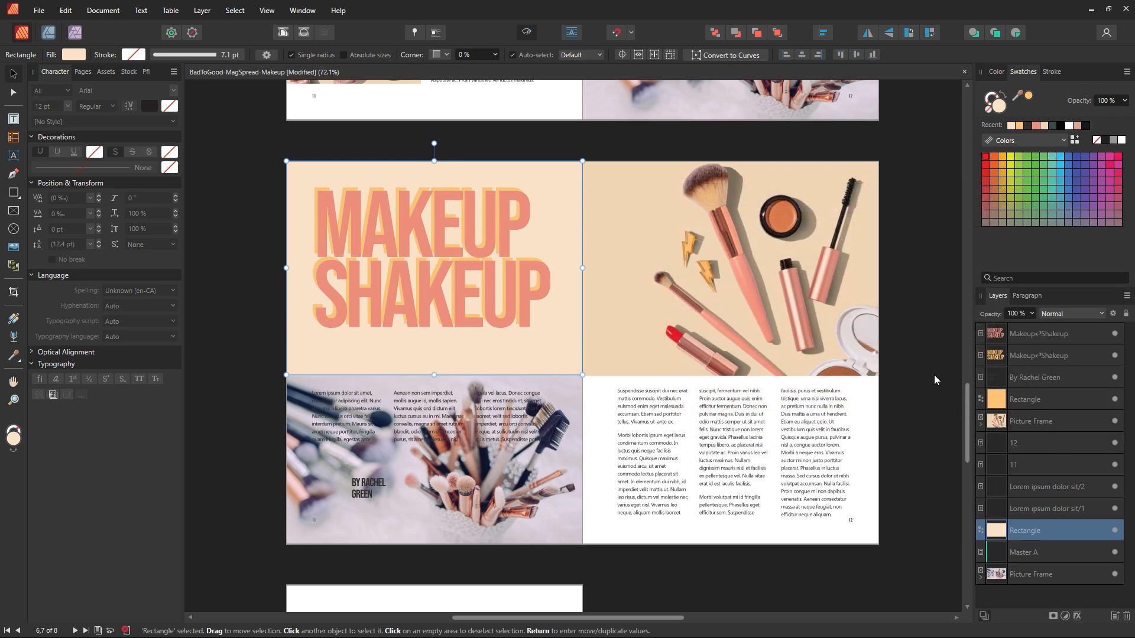
left_click(916, 364)
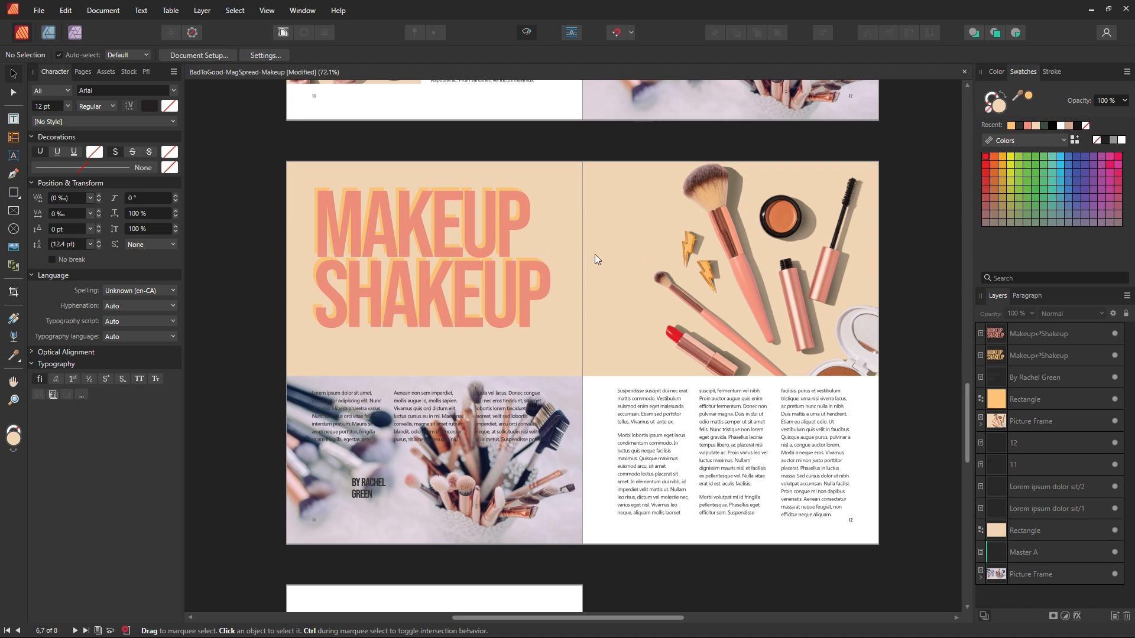
Step: Enlarge the makeup products photo inside its frame and shift it left and down to recompose the crop
left_click(666, 265)
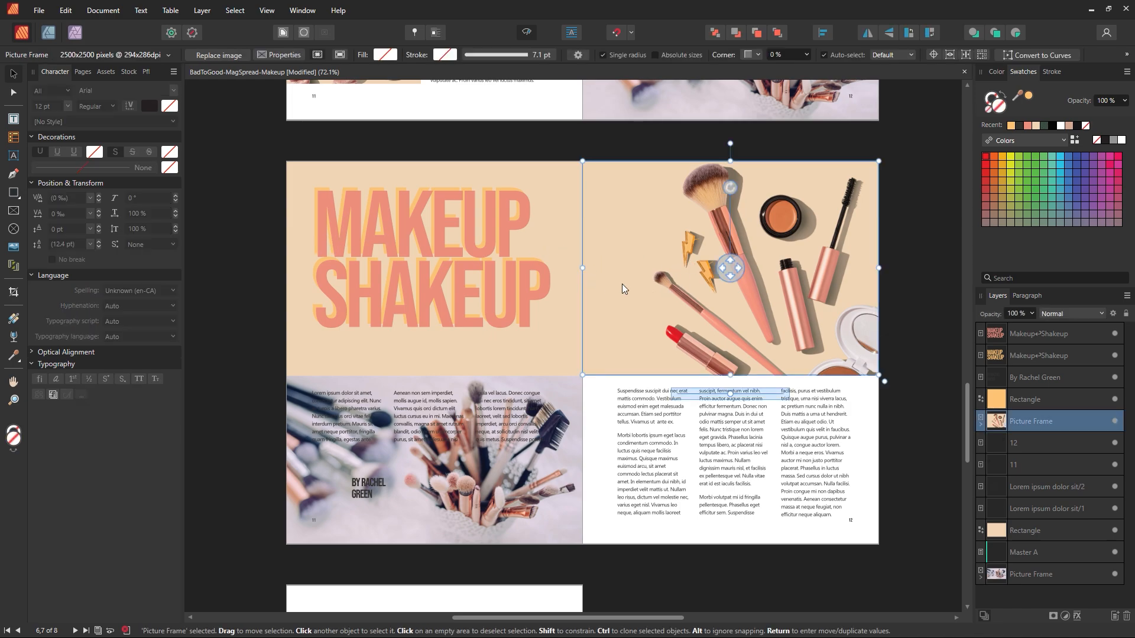
left_click(920, 291)
left_click(712, 298)
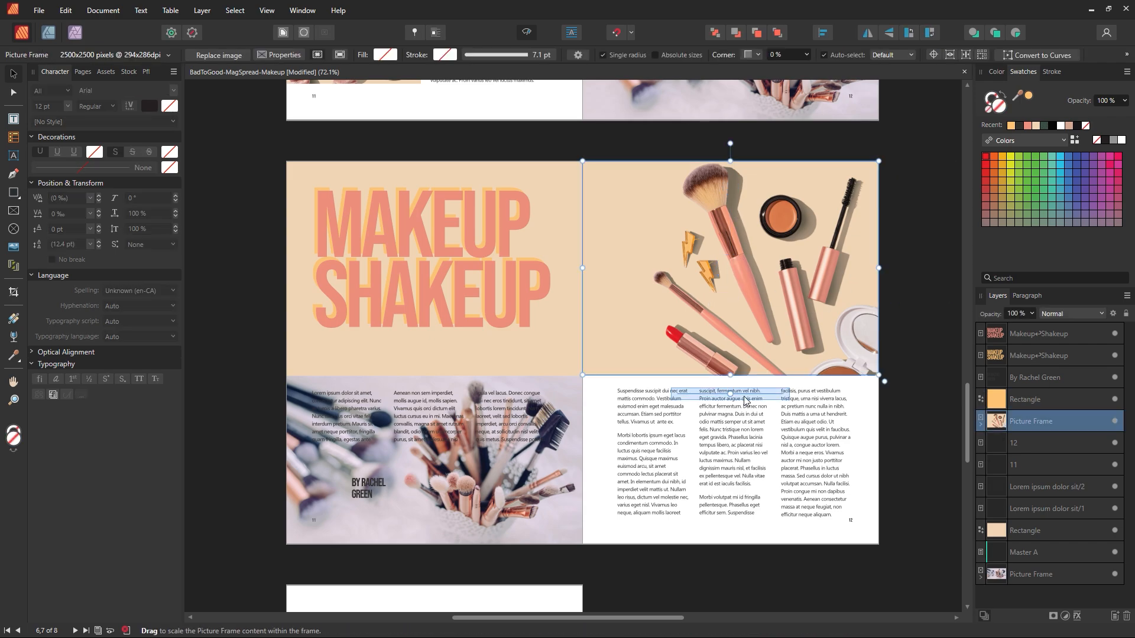
left_click_drag(731, 393, 744, 390)
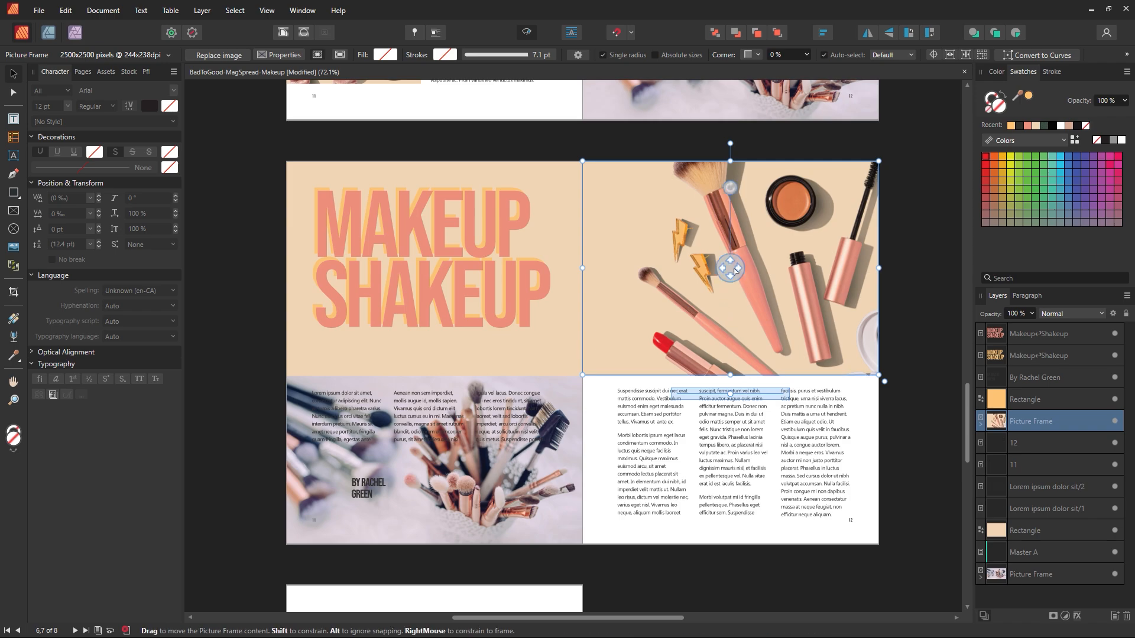
left_click_drag(733, 269, 706, 288)
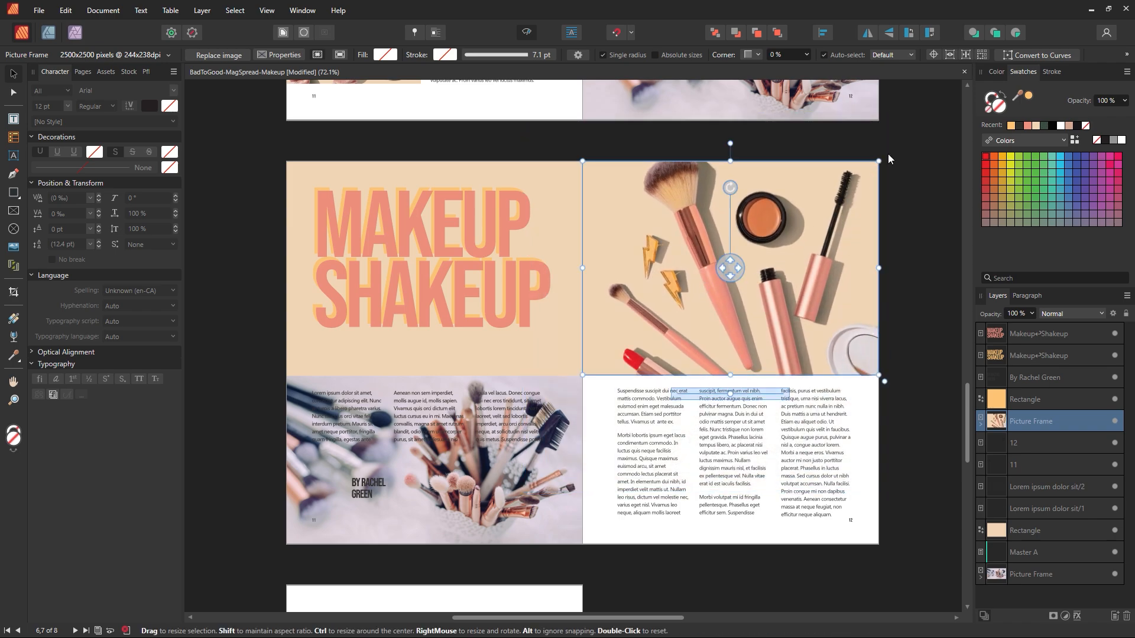
left_click(906, 370)
Step: Try placing the three-column intro text directly beneath the title on the left page
left_click(524, 27)
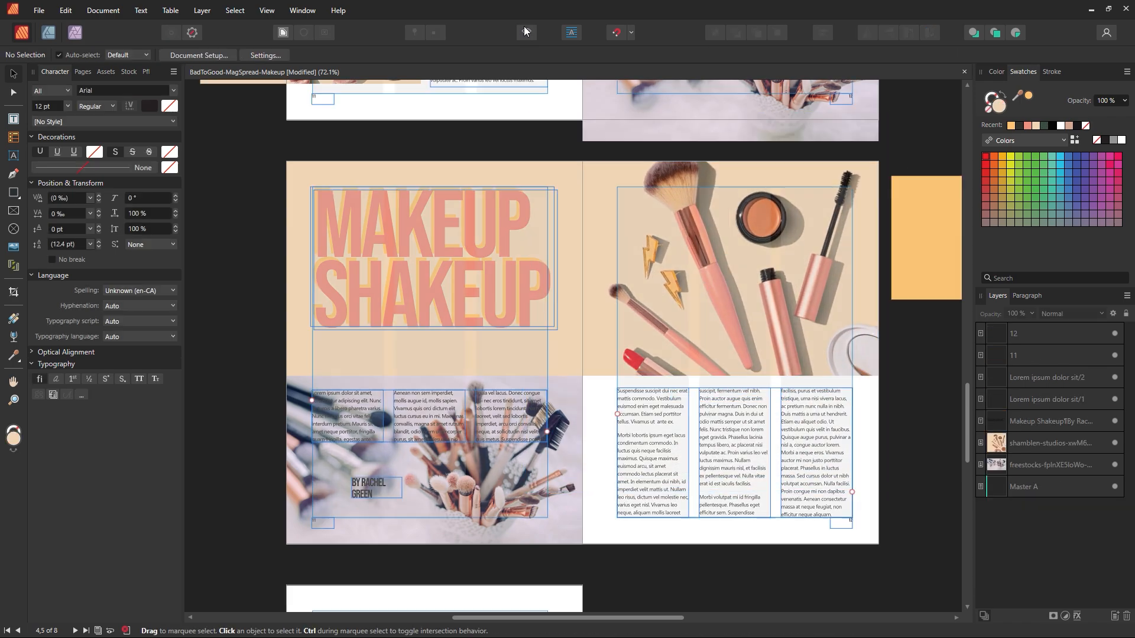
left_click(523, 27)
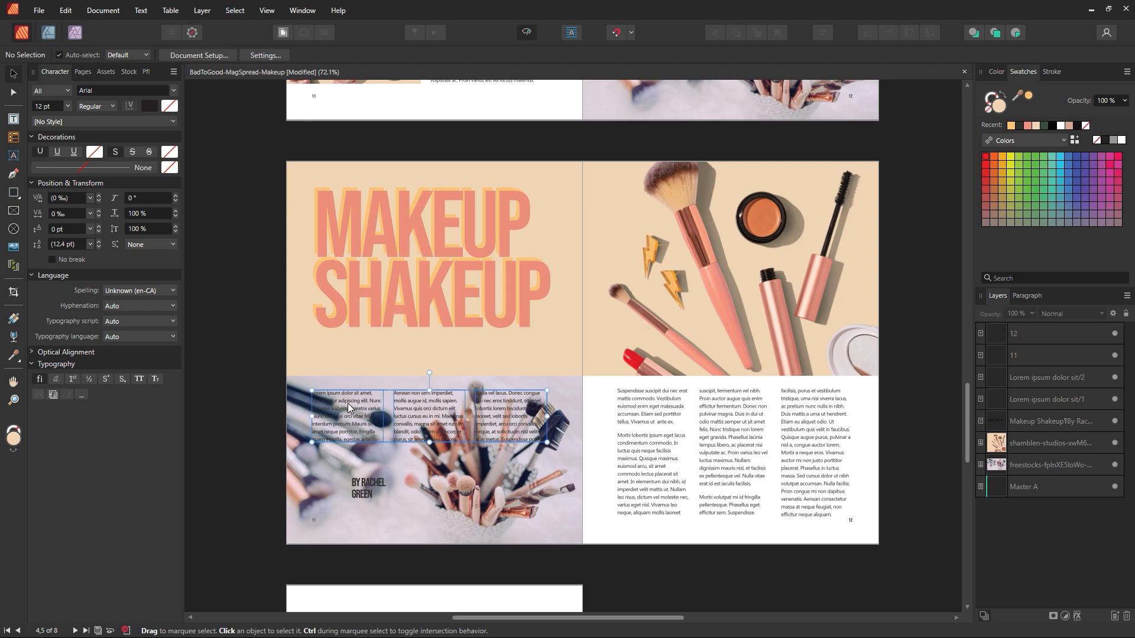
left_click_drag(347, 403, 349, 345)
left_click(523, 27)
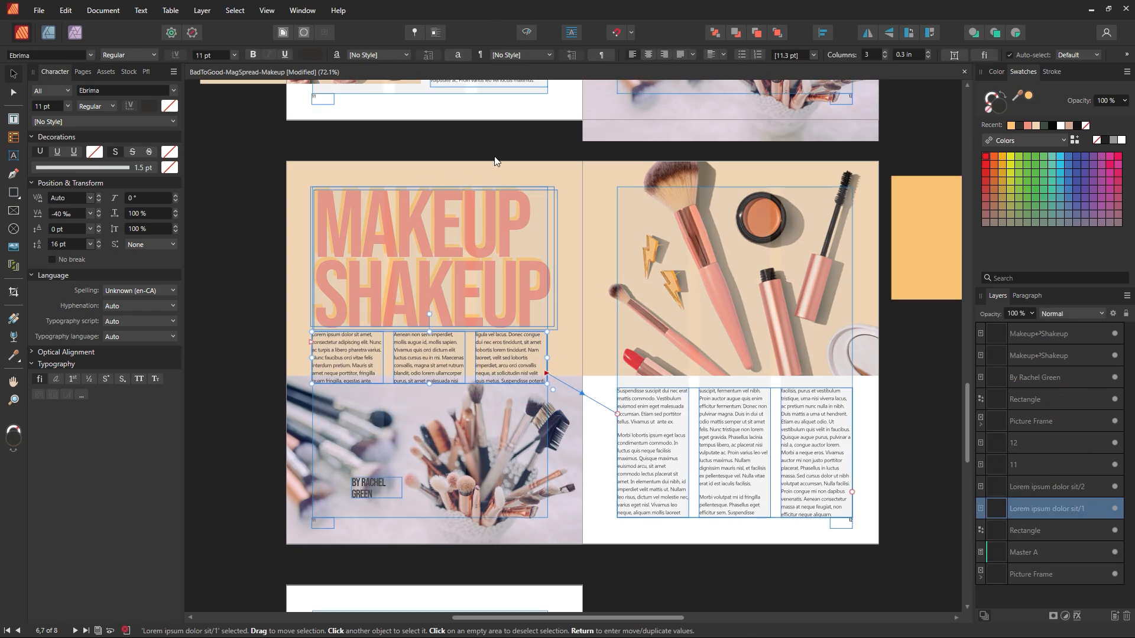
left_click(525, 33)
left_click(487, 163)
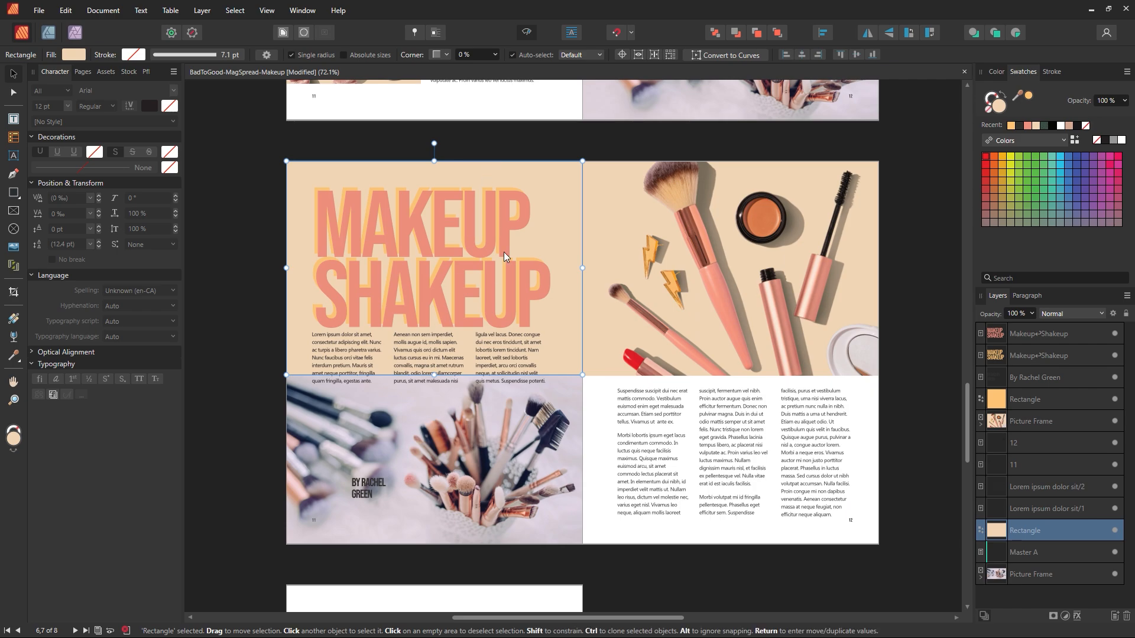
left_click(542, 127)
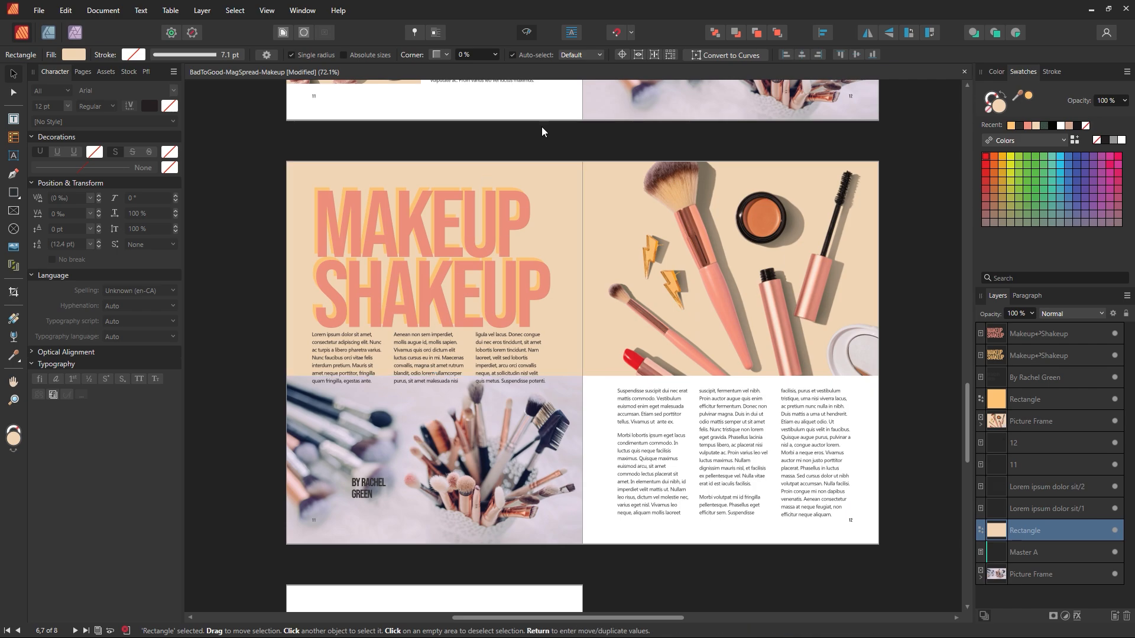
Step: Move the intro text down over the lower part of the brush photo and place the byline on one line beneath the title
left_click(367, 480)
left_click_drag(366, 480, 362, 421)
left_click(361, 359)
left_click_drag(361, 358, 362, 477)
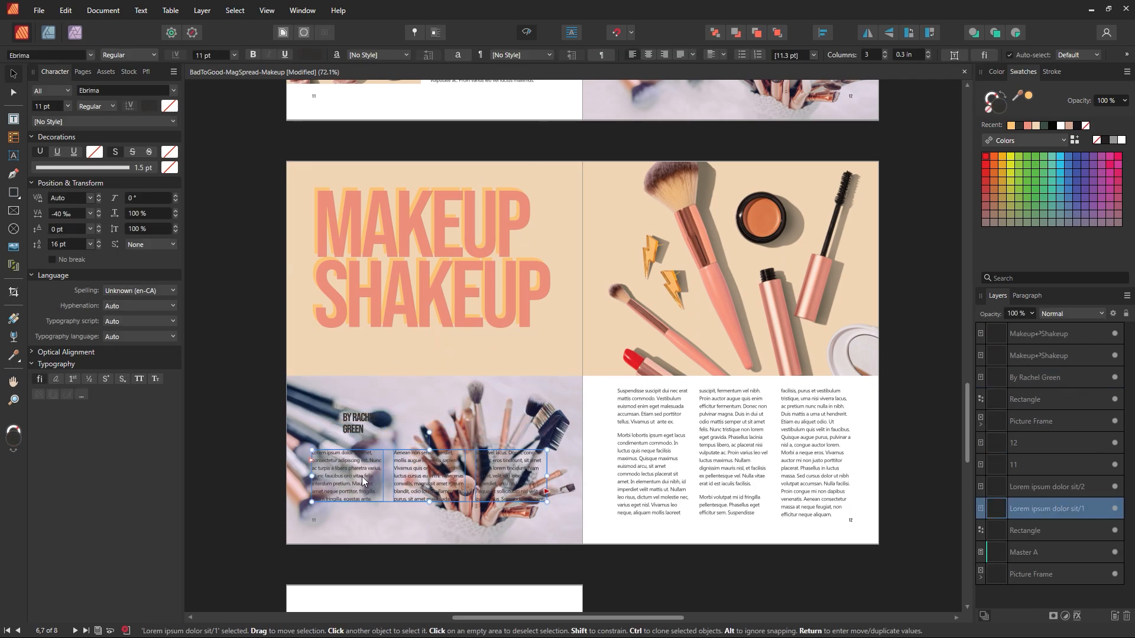
left_click_drag(357, 424, 408, 349)
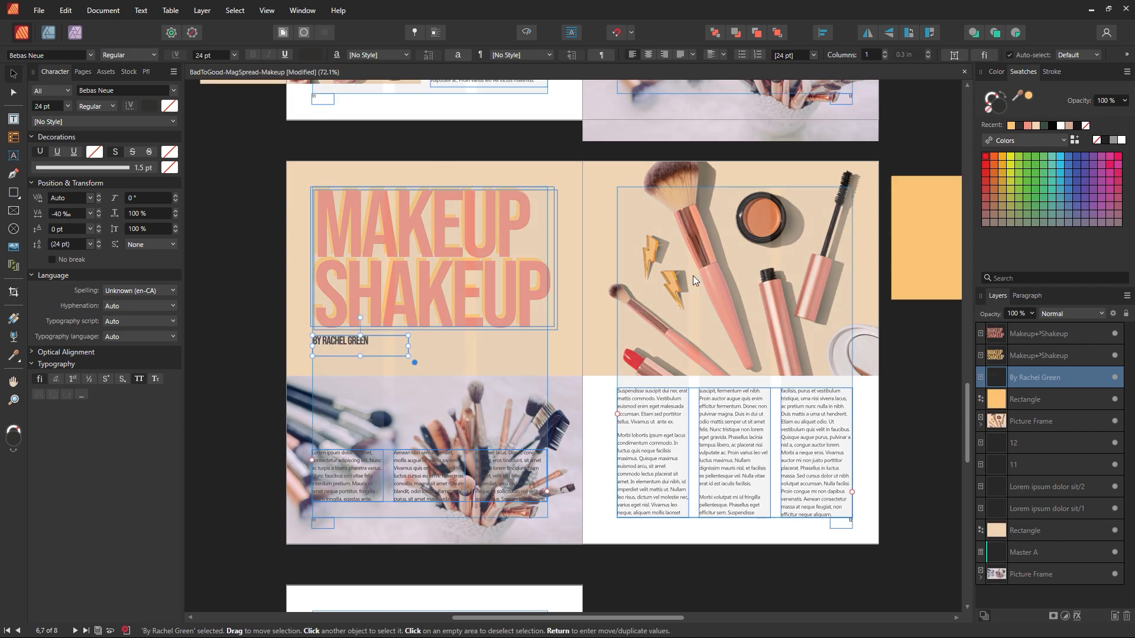
Step: Color the byline in the title's salmon pink and tuck it slightly closer beneath the title
left_click(1028, 125)
left_click(526, 32)
left_click(503, 144)
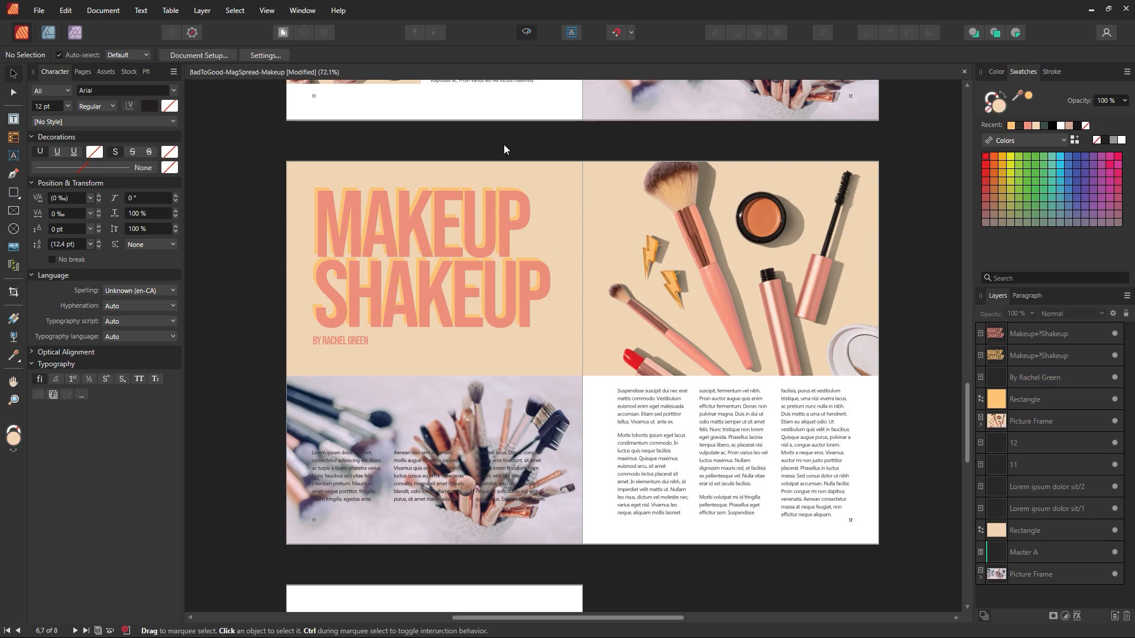
left_click(351, 343)
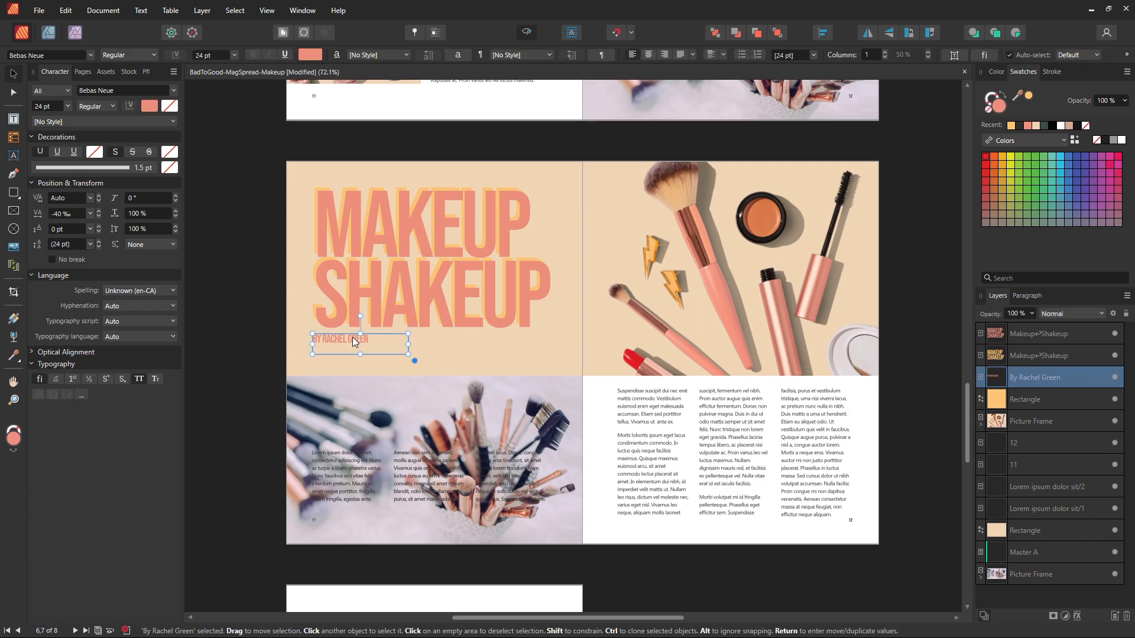
left_click(501, 138)
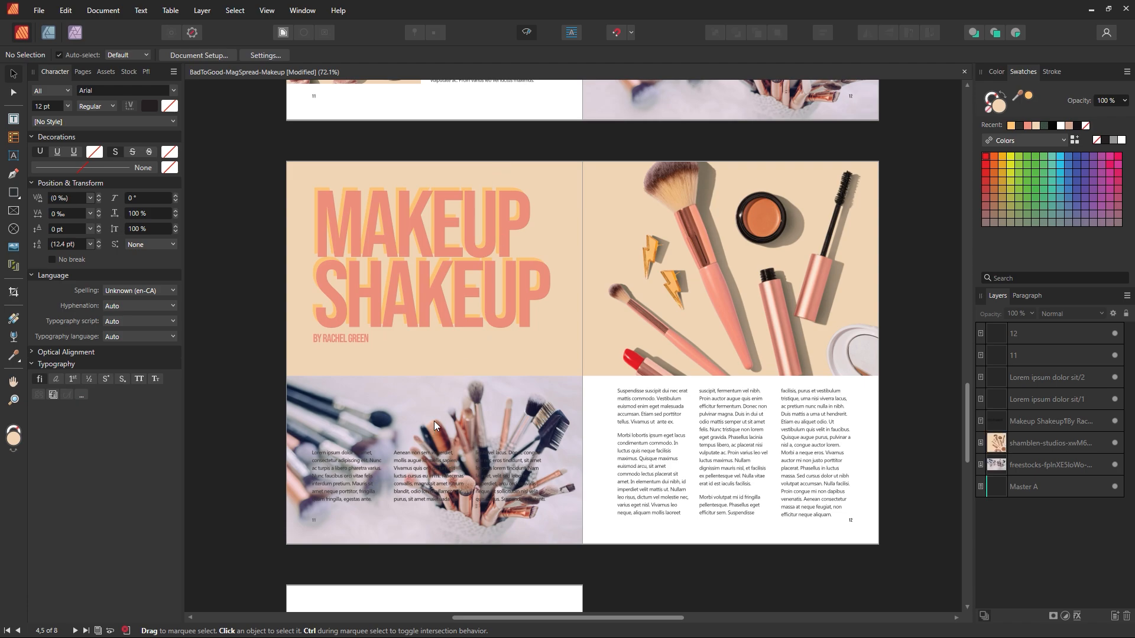
Step: Try the byline in white, then undo the color change
left_click(366, 339)
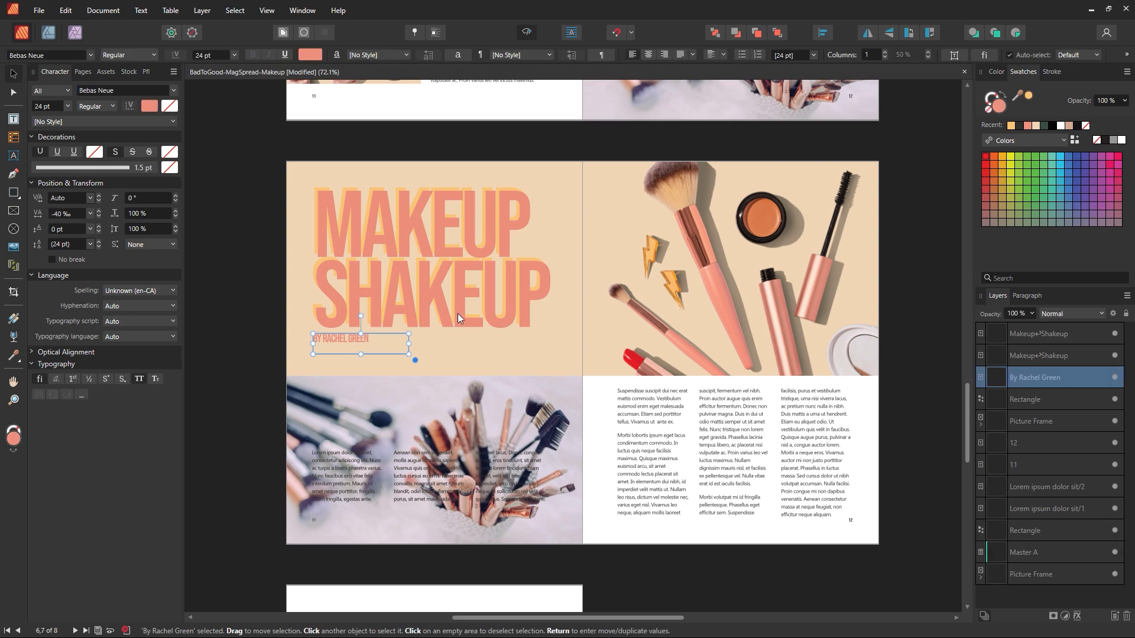
left_click(935, 134)
left_click(369, 342)
left_click(1122, 140)
left_click(909, 167)
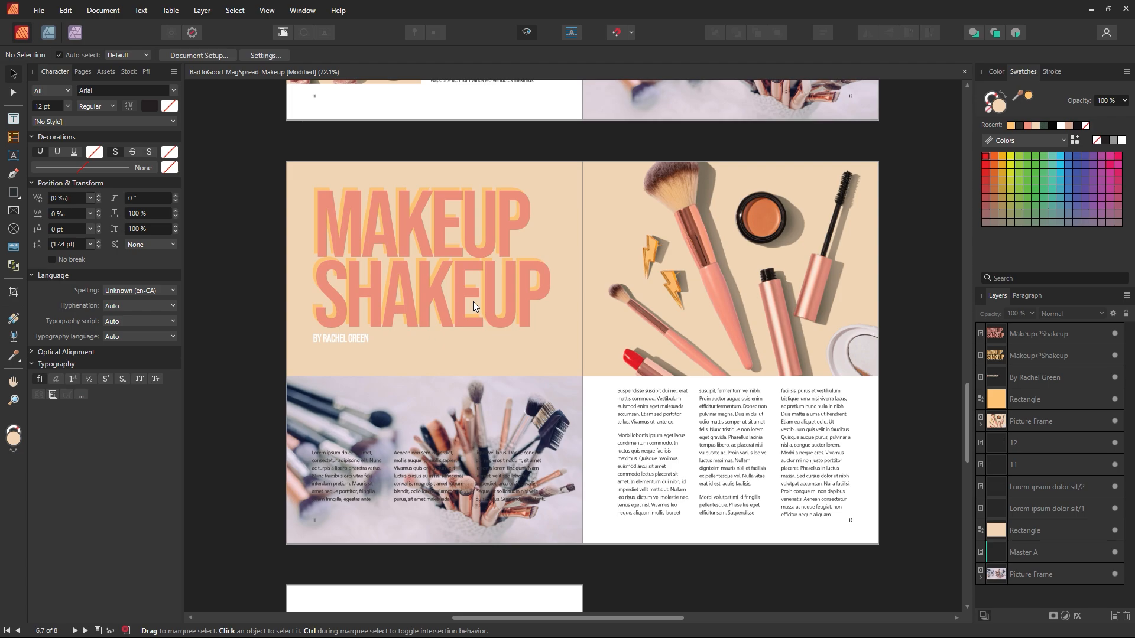
key("ctrl+z")
left_click(916, 151)
left_click(352, 336)
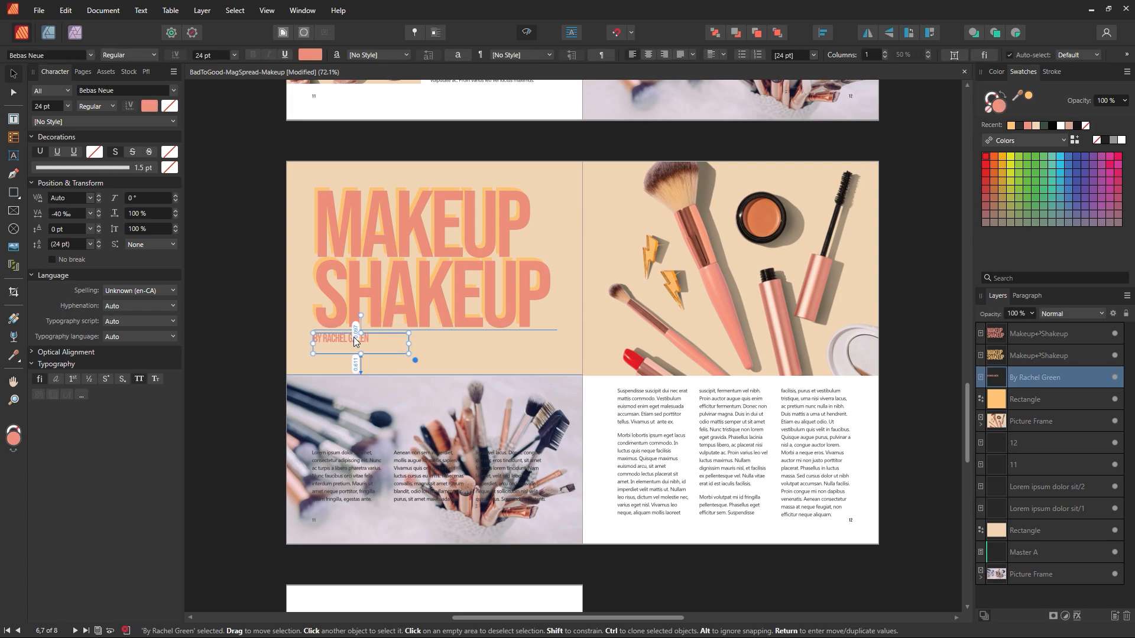
Step: Move the three-column intro text back up directly beneath the byline on the left page
left_click(270, 149)
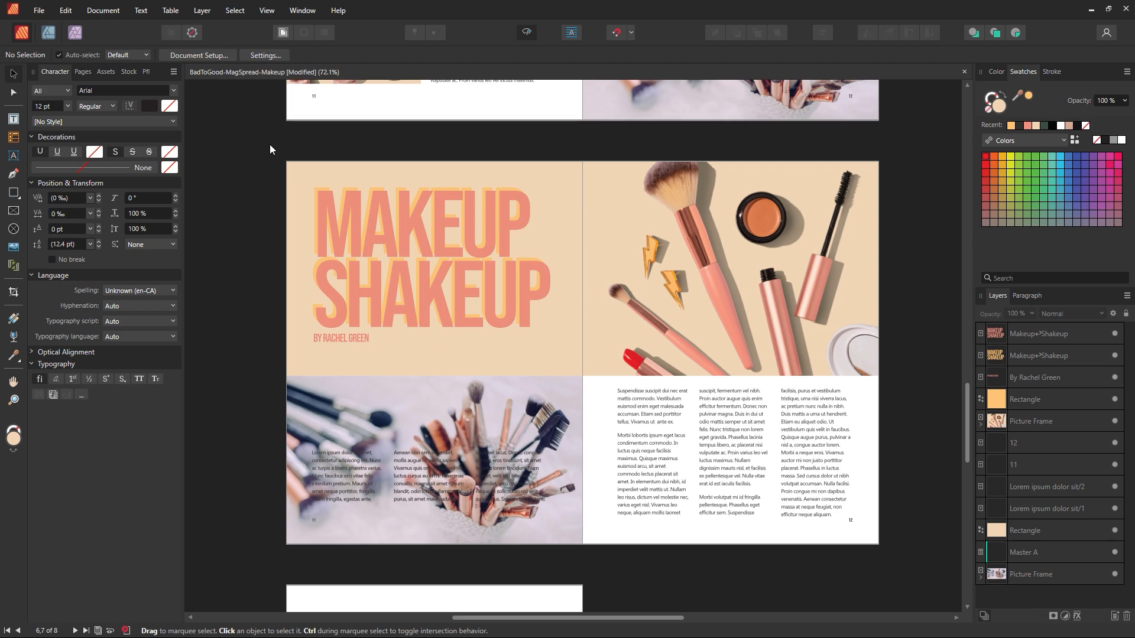
left_click(356, 339)
left_click(271, 154)
left_click_drag(423, 499, 426, 396)
left_click(441, 467)
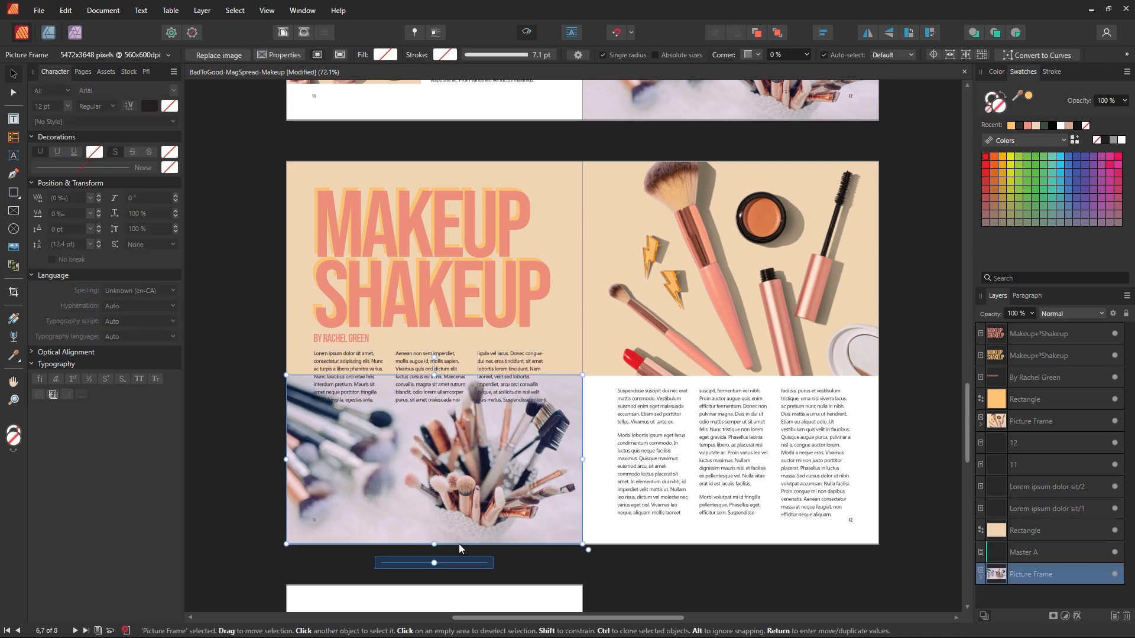
left_click(587, 574)
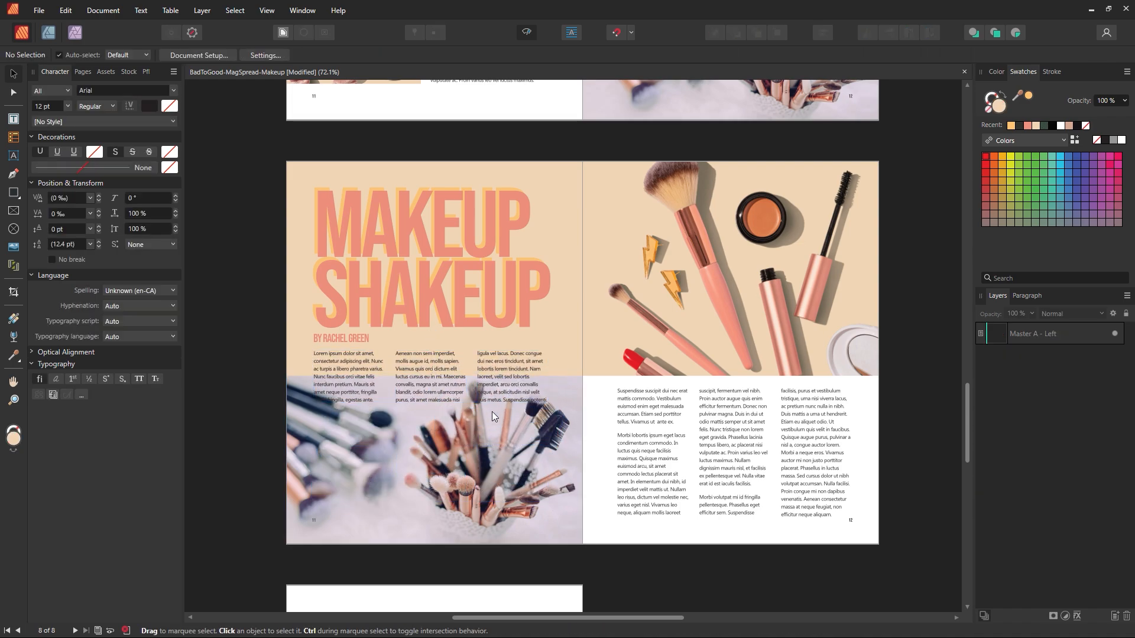
Step: Extend the beige background rectangle downward so it sits behind the whole intro text
left_click(551, 419)
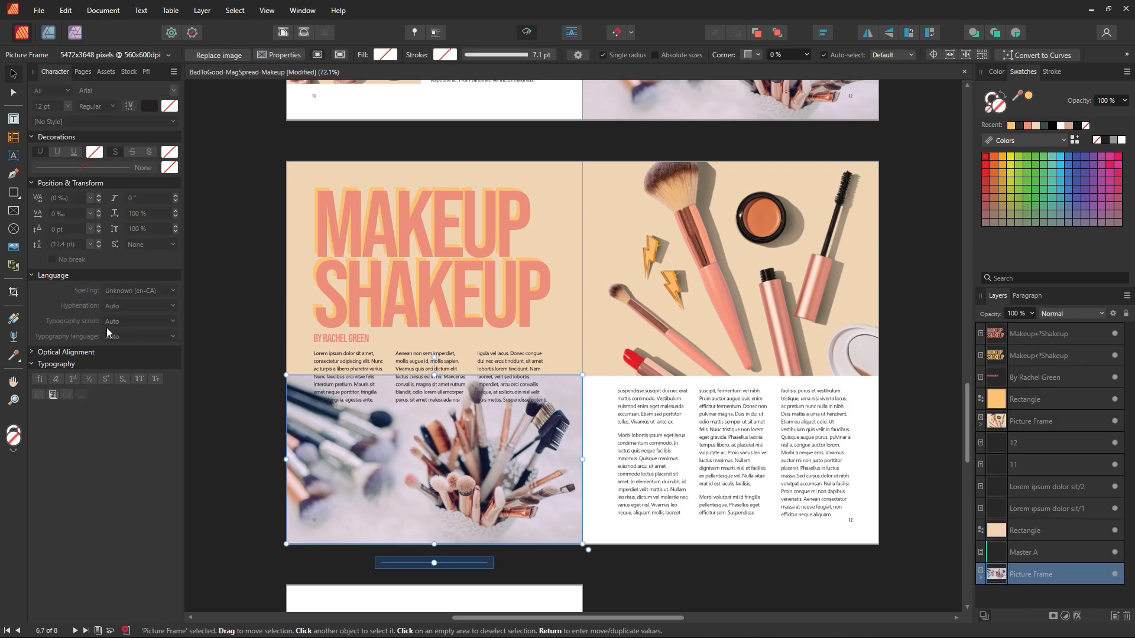
left_click(533, 343)
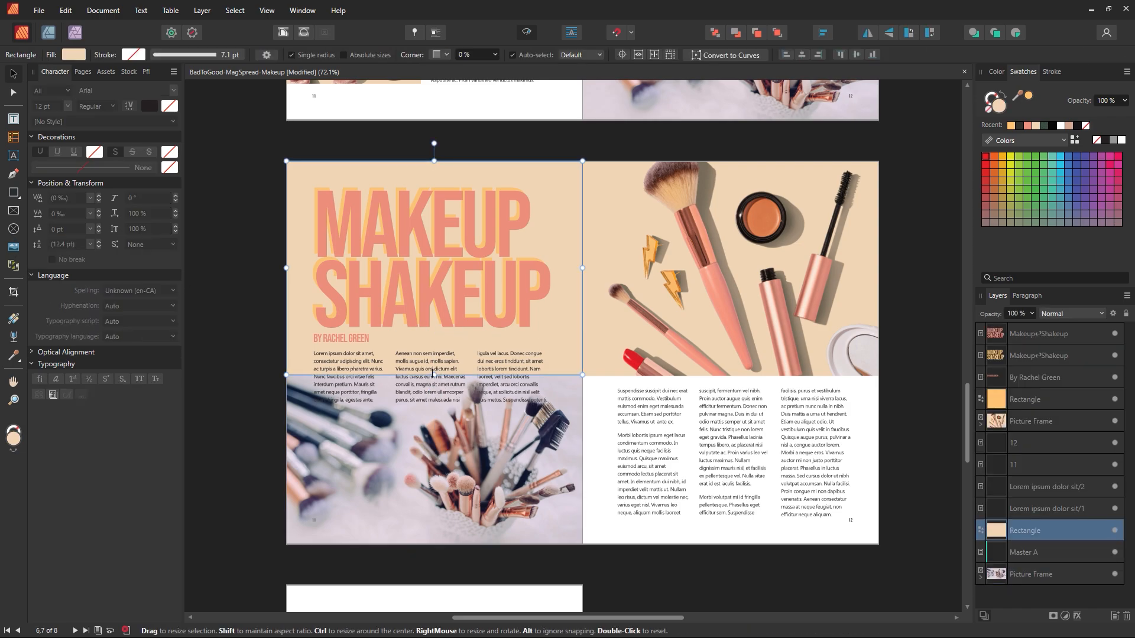
left_click_drag(440, 376, 439, 456)
Step: Try fading the brush photo's upper part with a vertical transparency gradient and bring the photo to the front
left_click(438, 456)
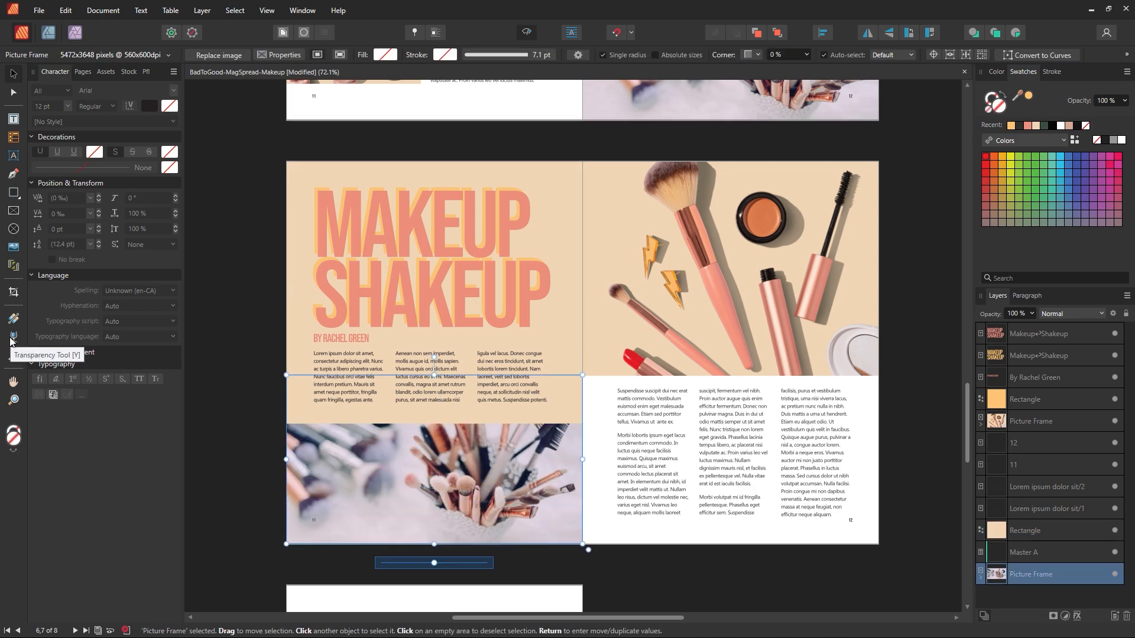
left_click(13, 338)
left_click_drag(440, 361, 440, 474)
left_click(14, 77)
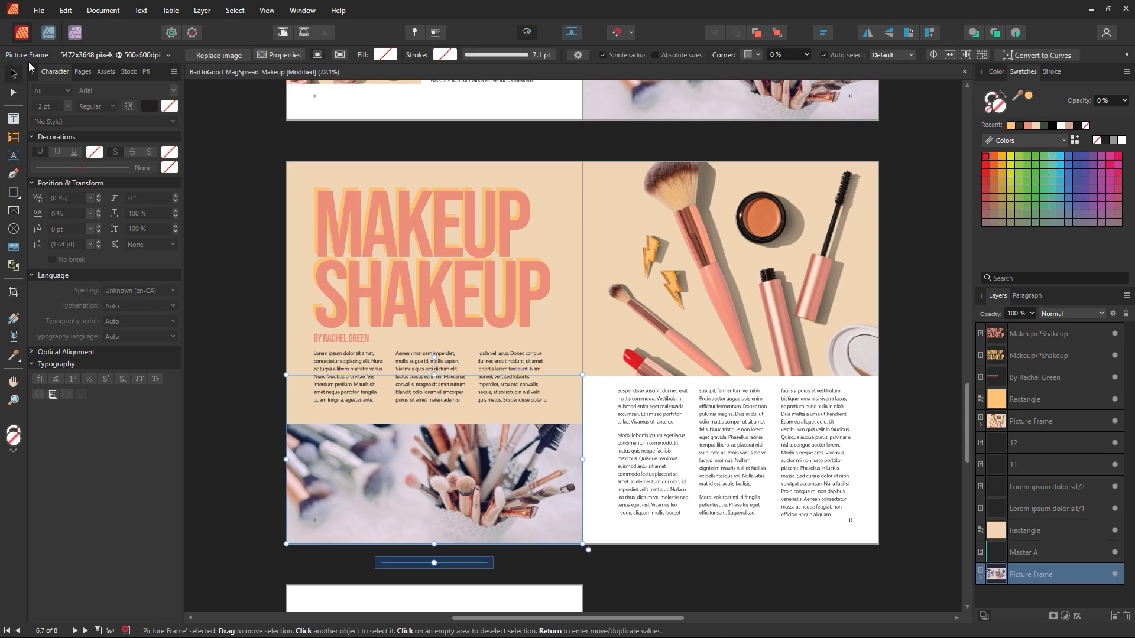
key("ctrl+shift+bracketright")
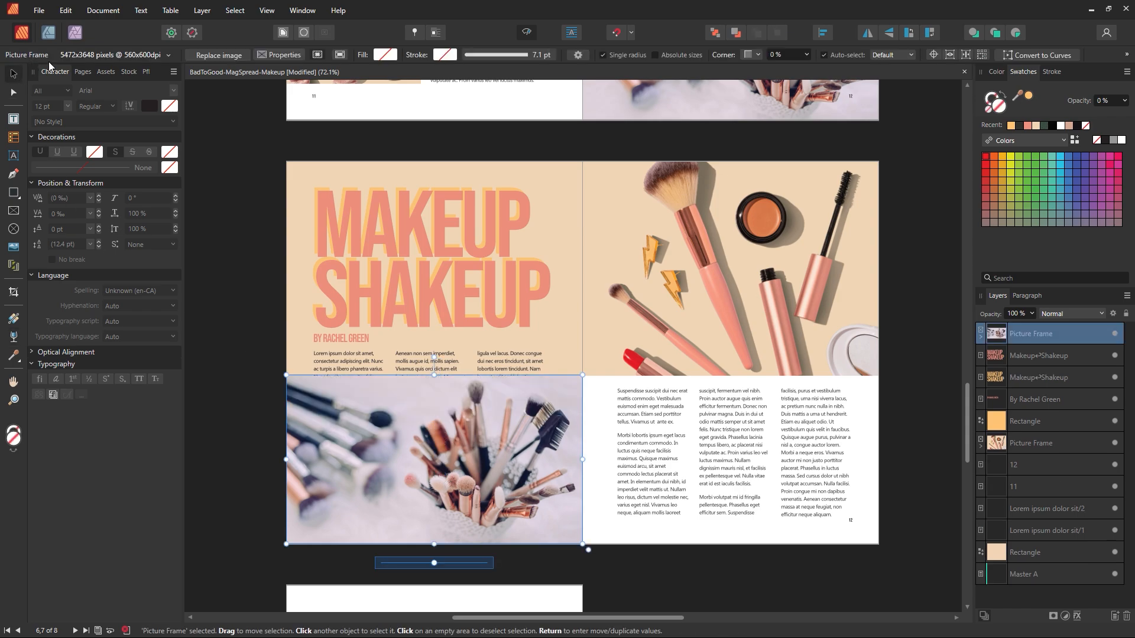
Step: Try repositioning the brush photo's transparency gradient so it runs down over the photo
left_click(14, 337)
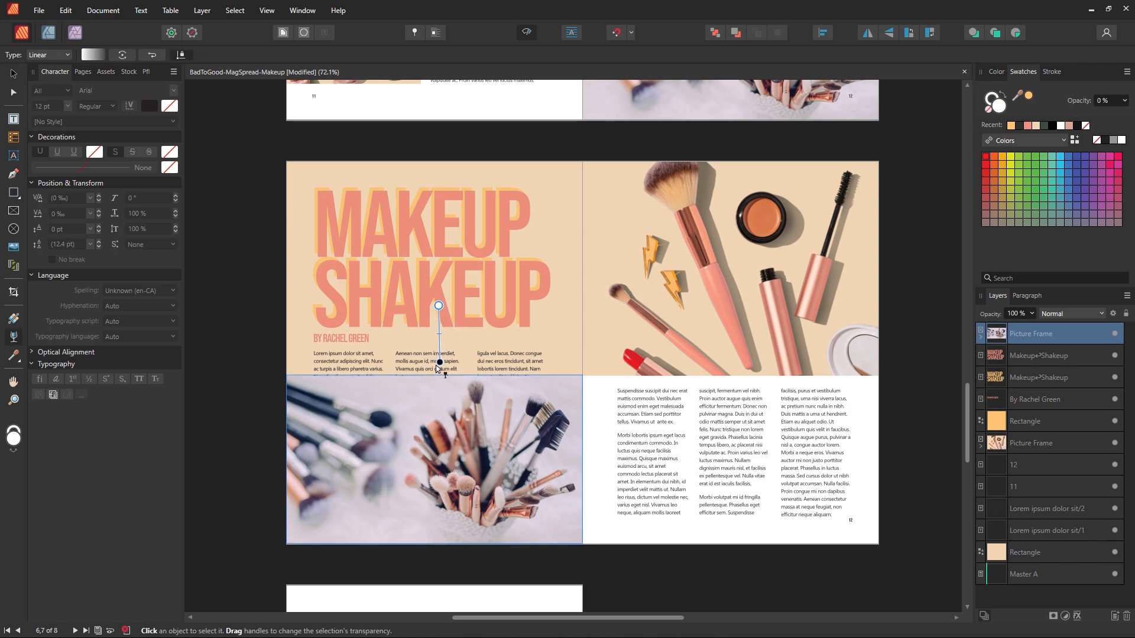
left_click_drag(439, 305, 440, 477)
left_click_drag(439, 306, 480, 477)
left_click_drag(461, 363, 450, 494)
left_click(13, 73)
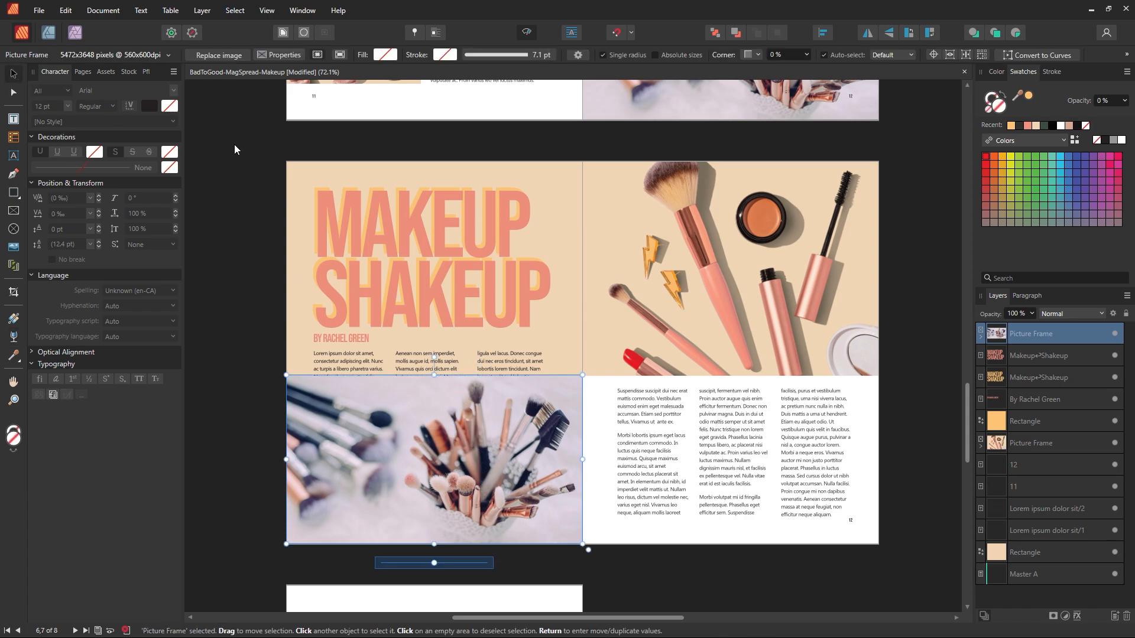
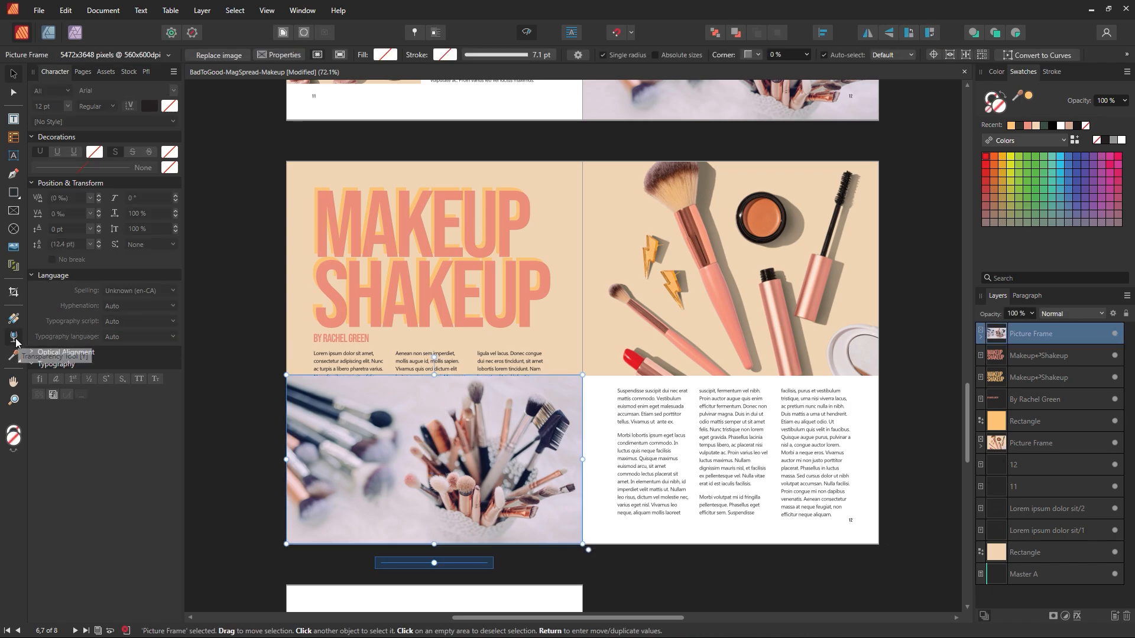
left_click(13, 336)
left_click_drag(397, 482, 441, 517)
left_click(13, 73)
left_click(230, 157)
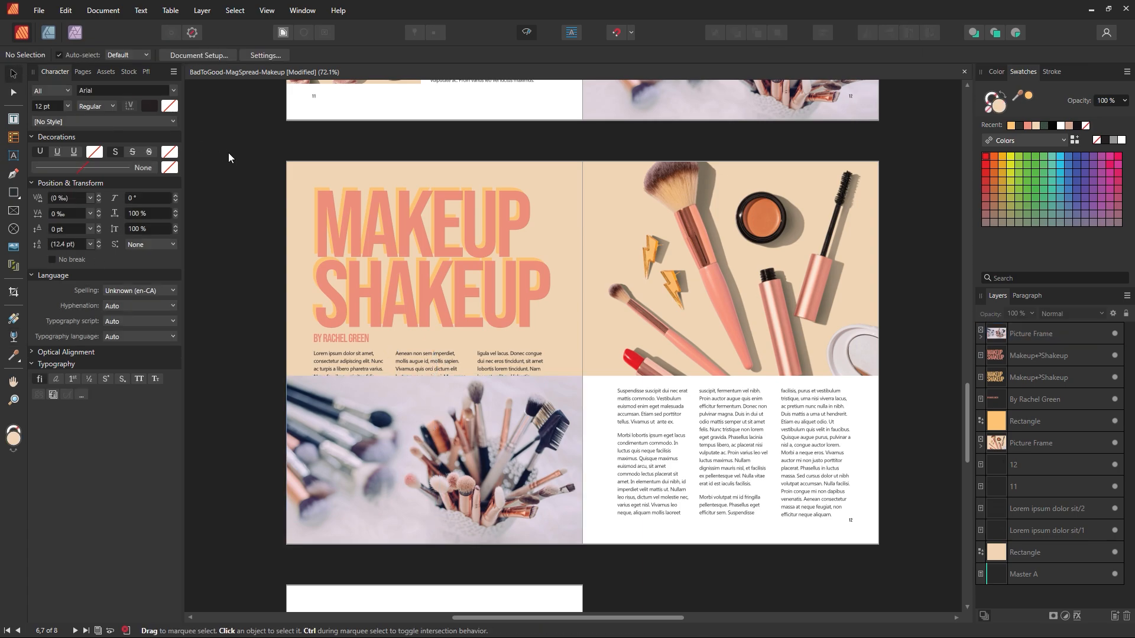
Step: Clear the brush photo's transparency gradient and apply a fresh Linear one
left_click(405, 419)
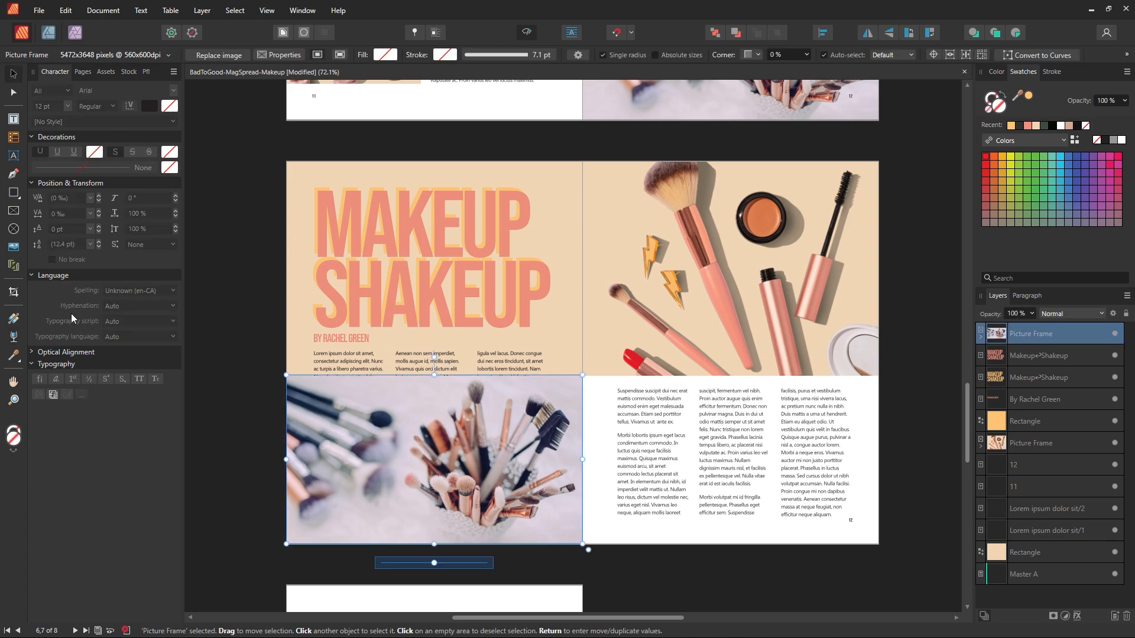
left_click(22, 336)
left_click(67, 54)
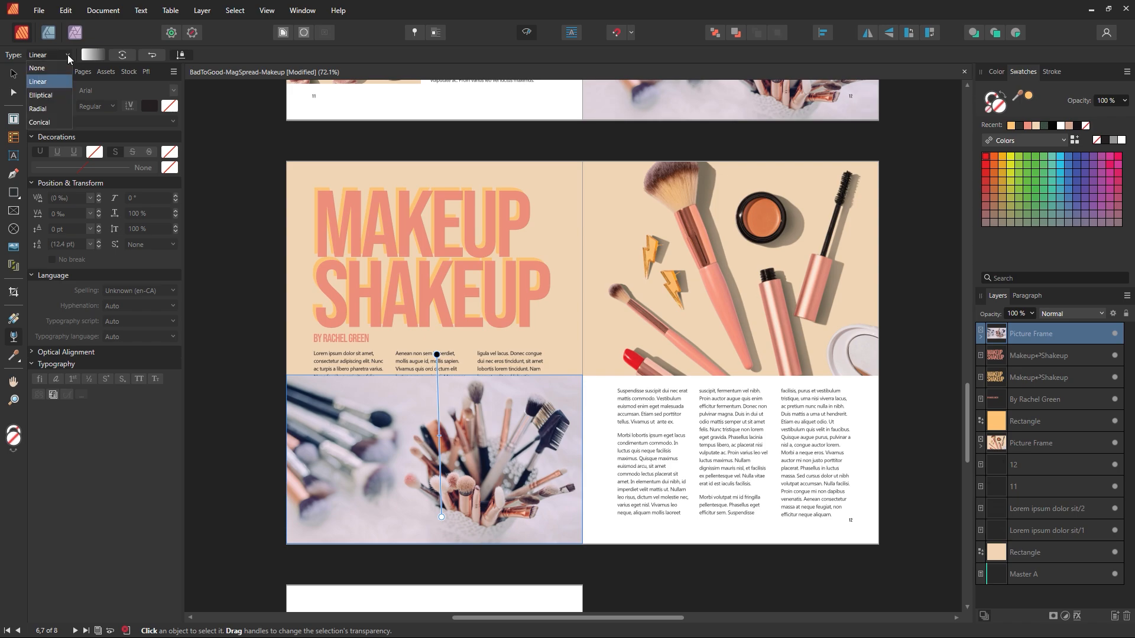
left_click(56, 67)
left_click(69, 54)
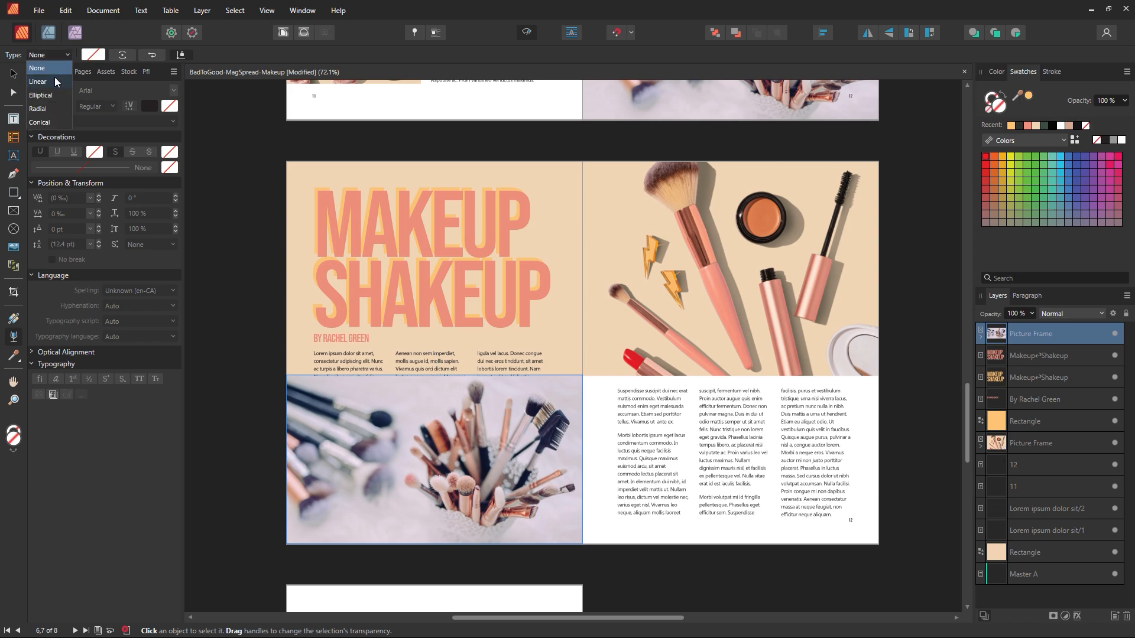
left_click(55, 81)
Step: Run the linear transparency vertically from just inside the brush photo's upper edge to its lower part
left_click(88, 55)
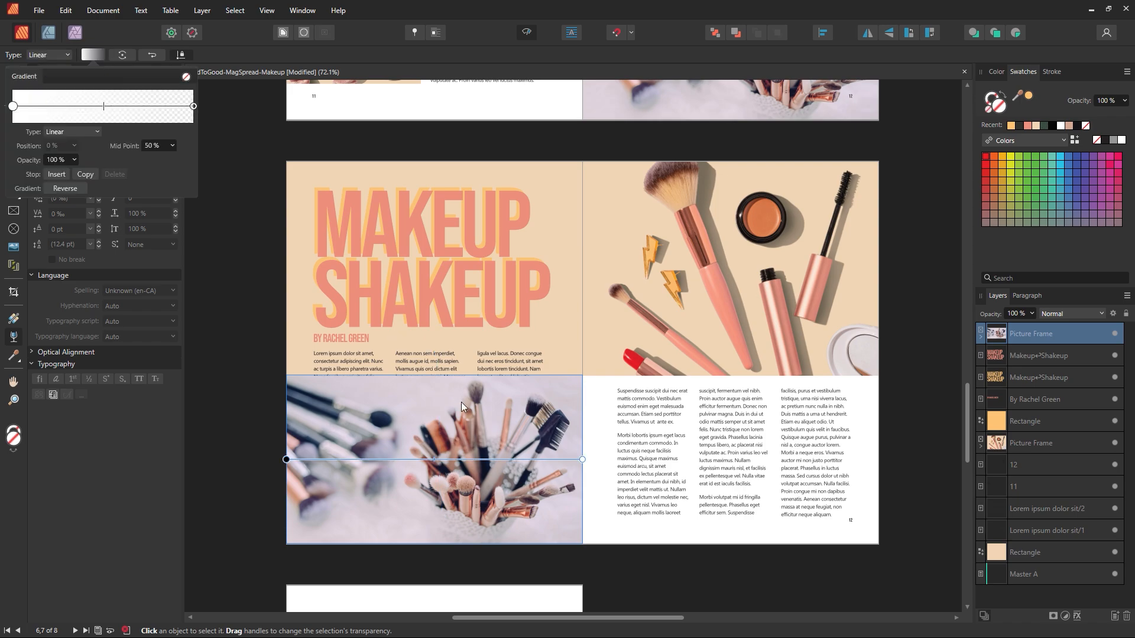
left_click_drag(450, 355, 452, 508)
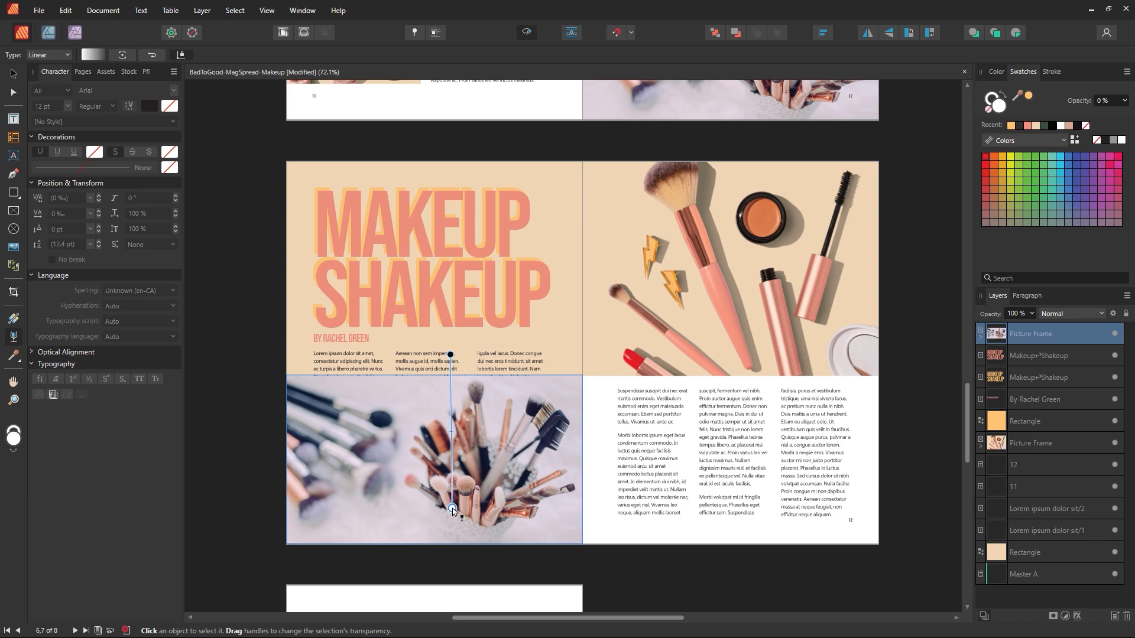
left_click_drag(450, 355, 450, 387)
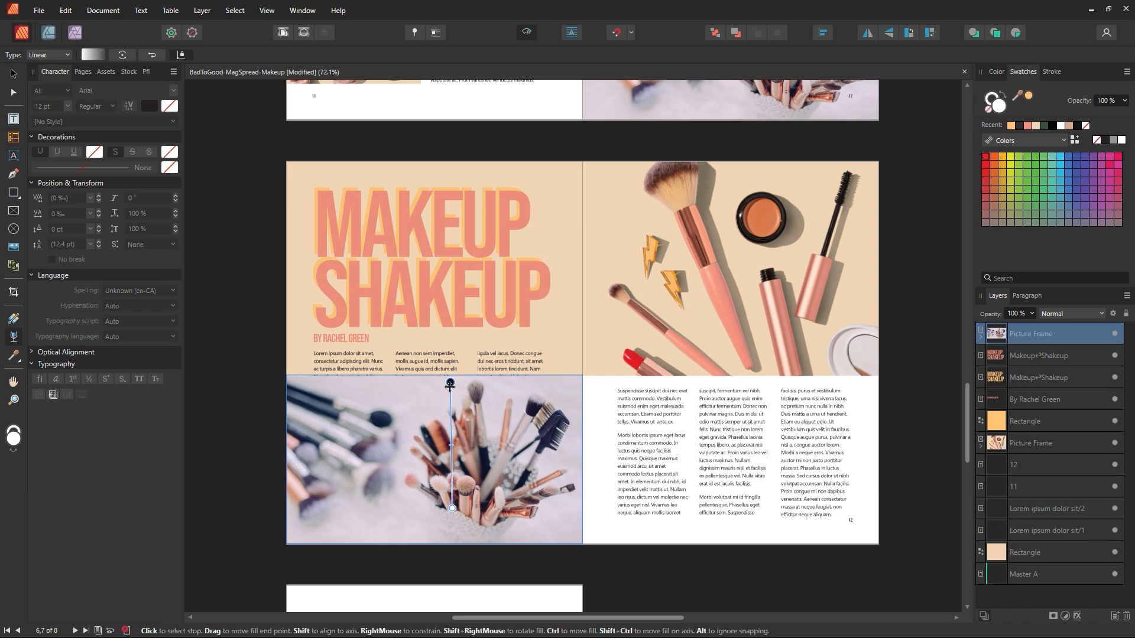
left_click(98, 55)
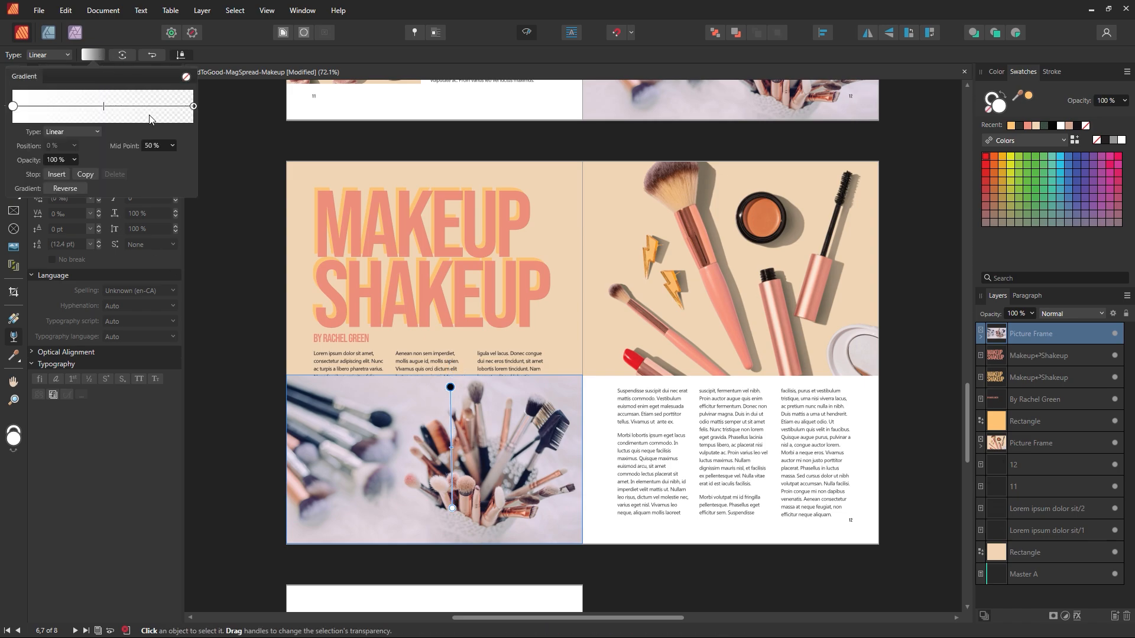
left_click(409, 8)
left_click(13, 74)
left_click(257, 139)
Step: Move the brush photo off the left page of the redesigned spread
left_click(450, 459)
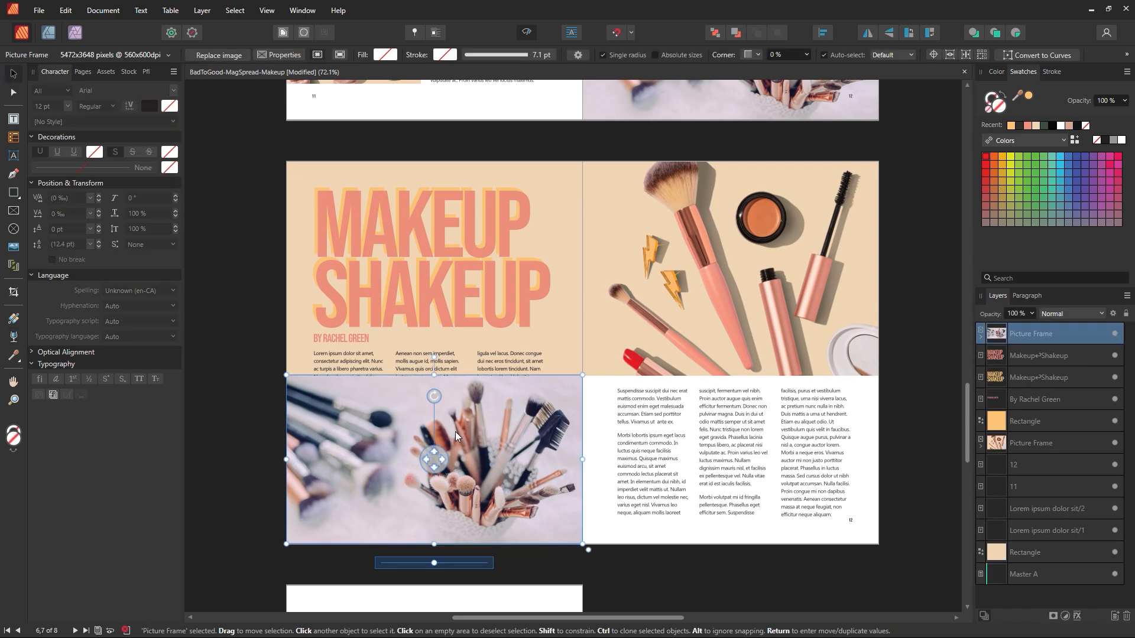
key("ctrl+d")
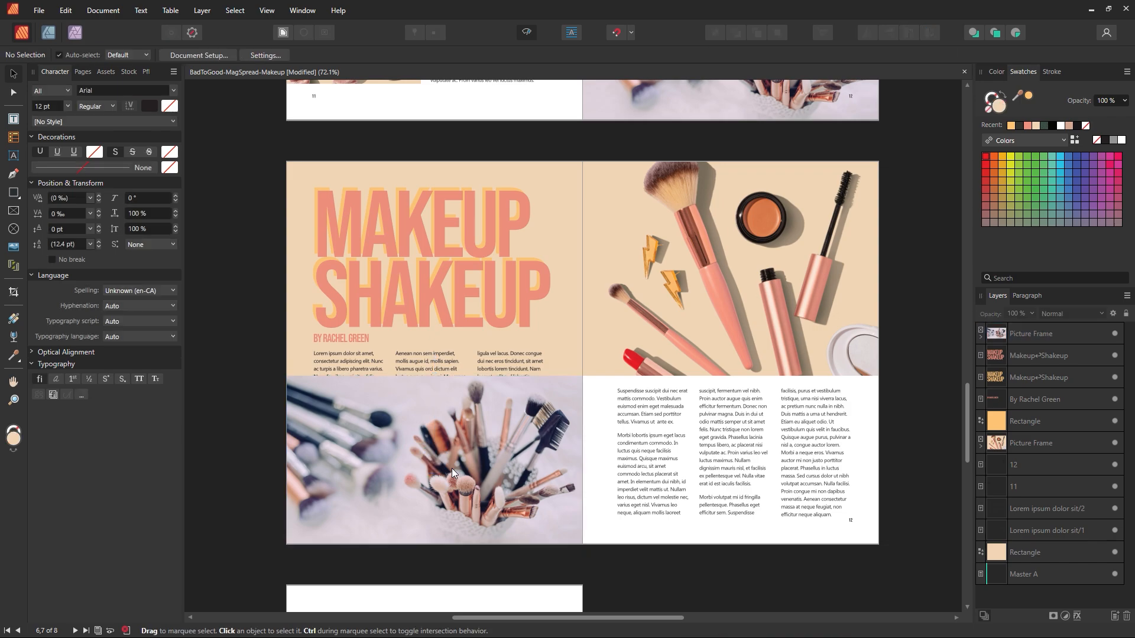
key("Page_Up")
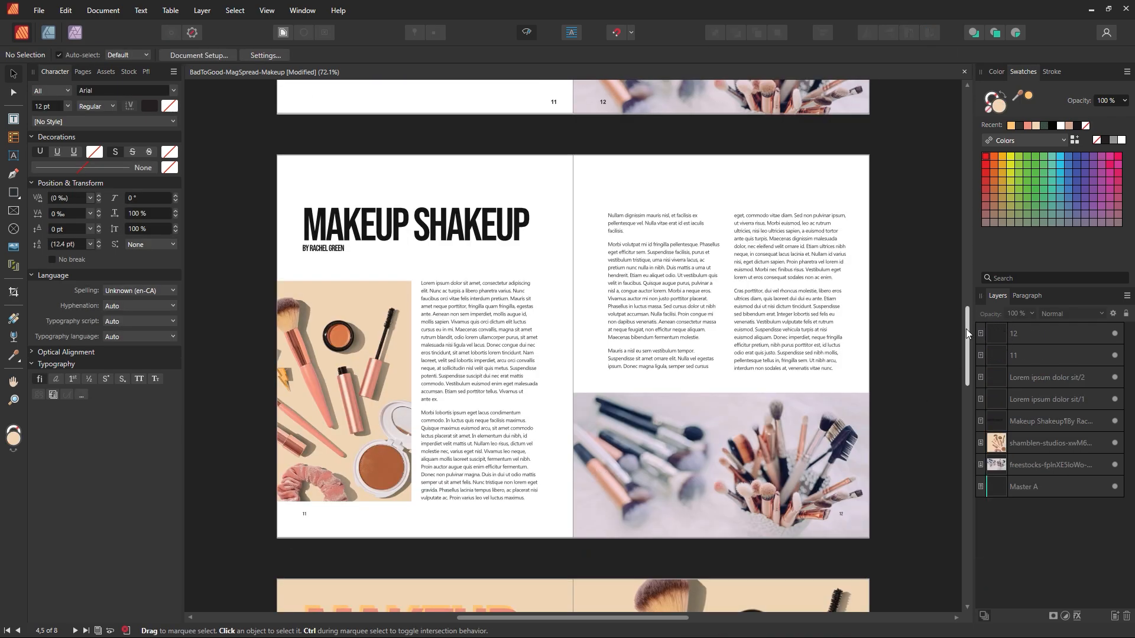
left_click_drag(966, 328, 954, 405)
left_click(460, 440)
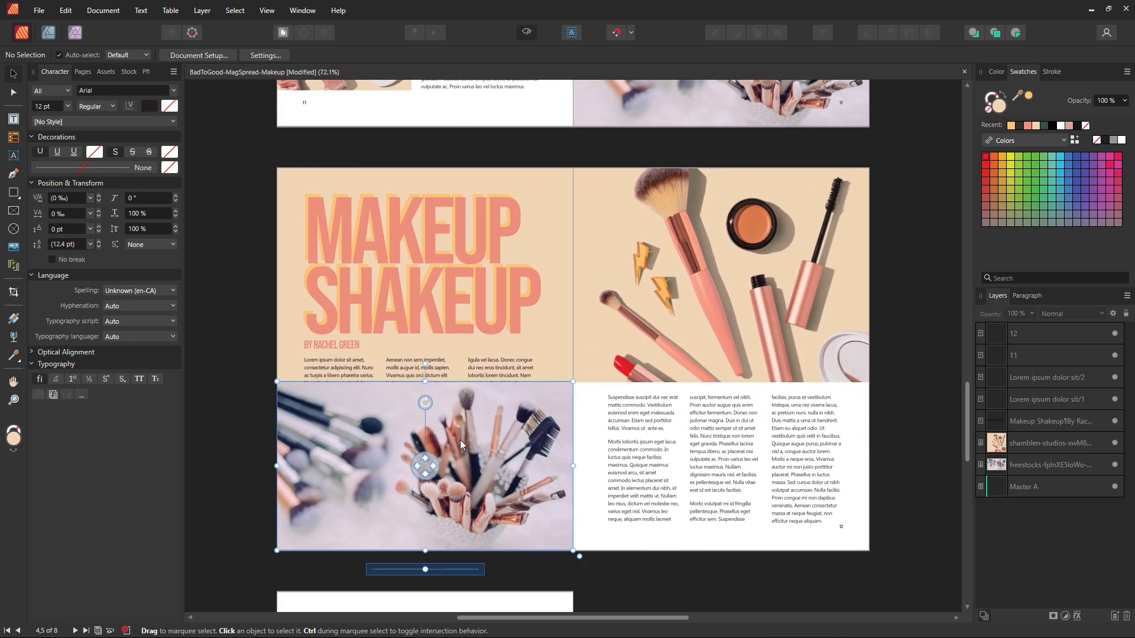
mouse_move(459, 479)
left_mouse_down()
mouse_move(756, 469)
mouse_move(845, 491)
mouse_move(888, 521)
left_mouse_up()
left_click(562, 467)
Step: Stretch the beige background rectangle down to the page's lower edge so it fills the left page
left_click(557, 375)
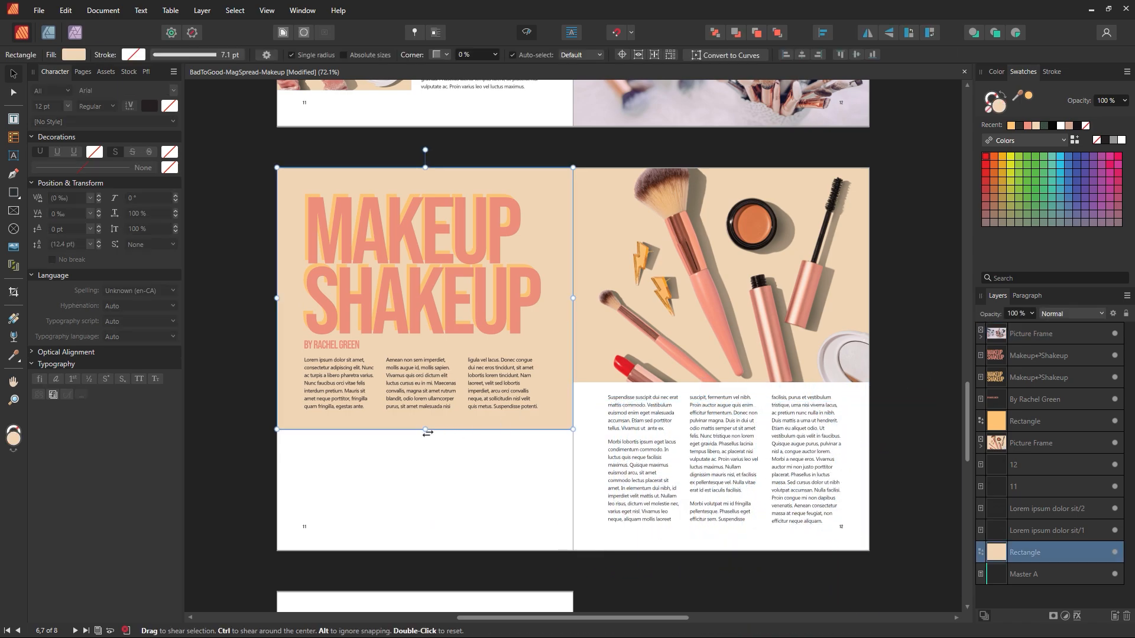
left_click_drag(427, 433, 448, 552)
left_click(458, 570)
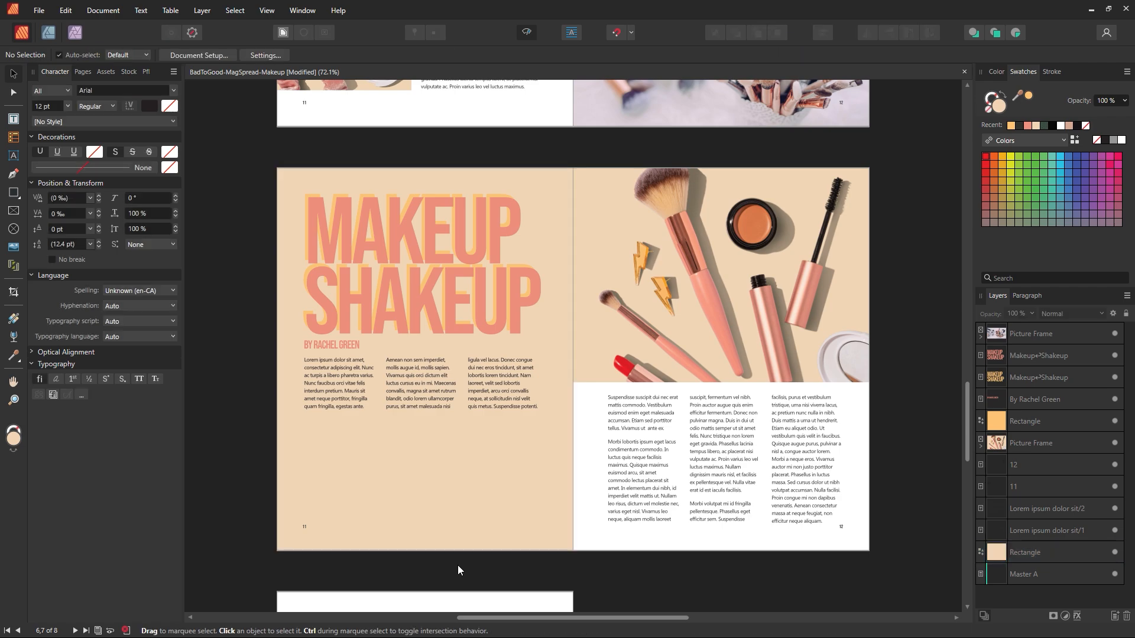
Step: Shift the three-column intro text slightly down to leave a gap below the byline
left_click(319, 369)
left_click_drag(406, 382, 403, 398)
left_click(232, 368)
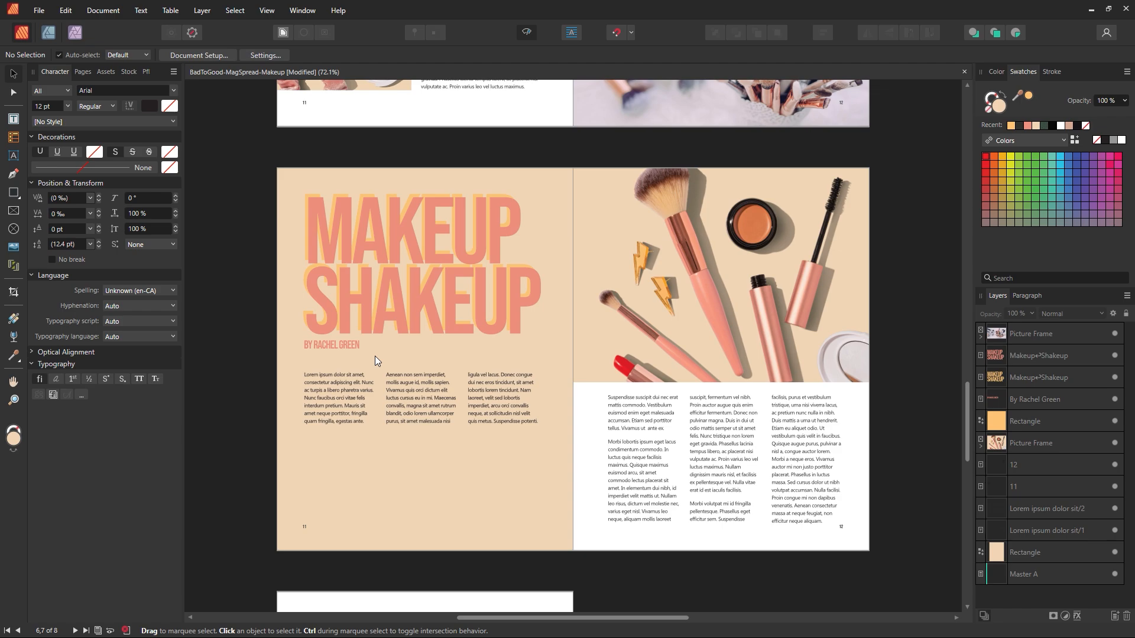
Step: Duplicate the pink title slightly down and to the right in light orange, and move the byline down clear of it
left_click(372, 325)
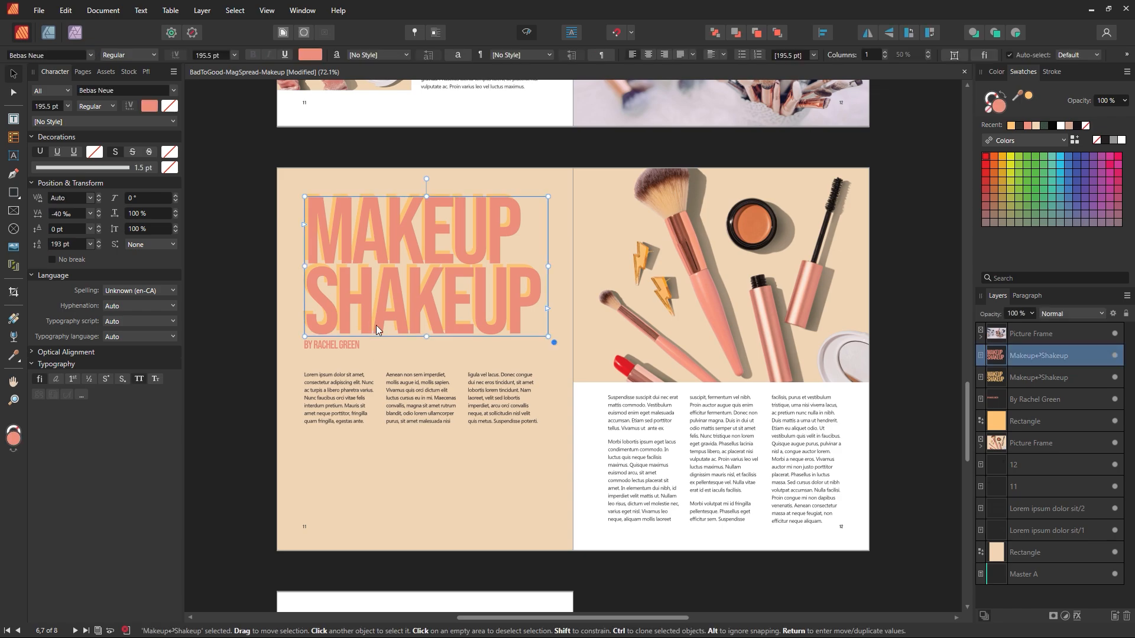
left_click_drag(376, 325, 383, 335)
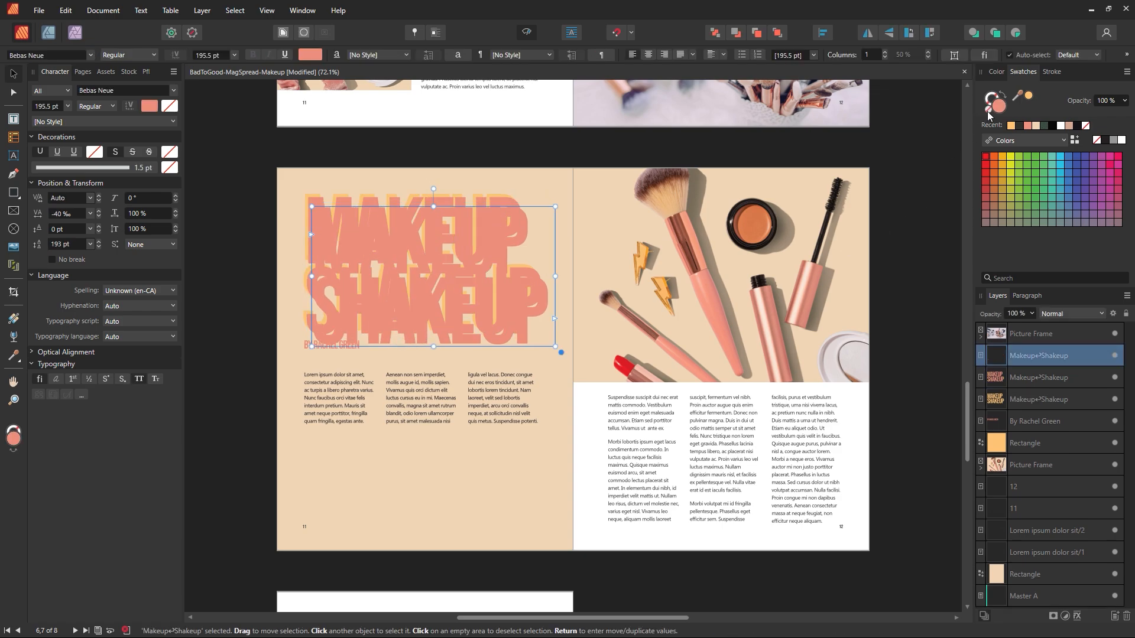
left_click(1012, 125)
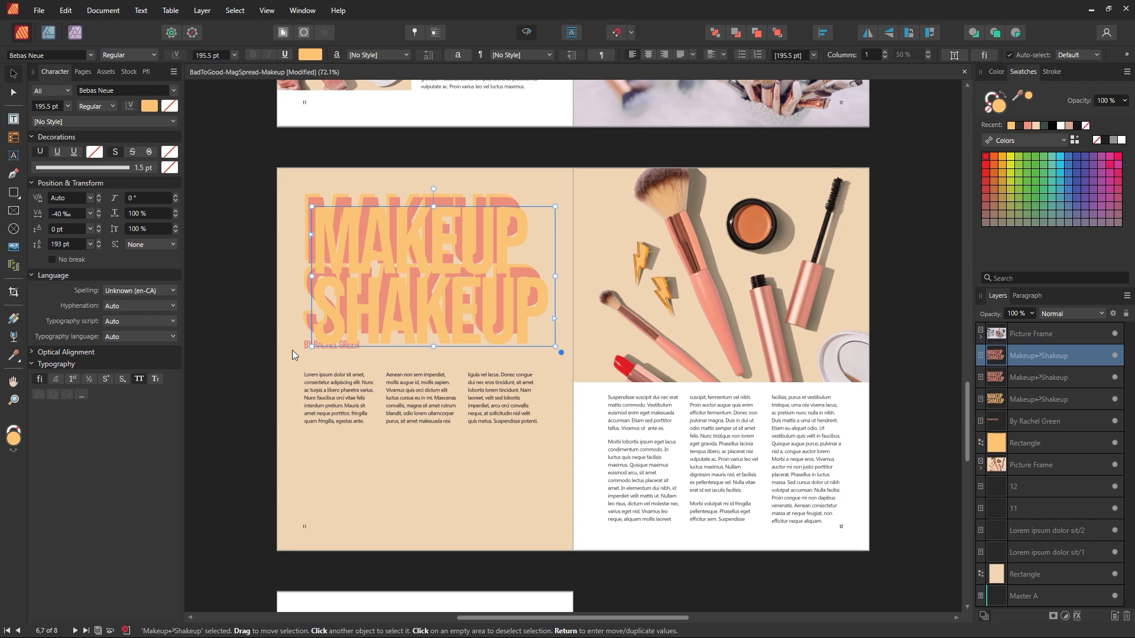
left_click(252, 228)
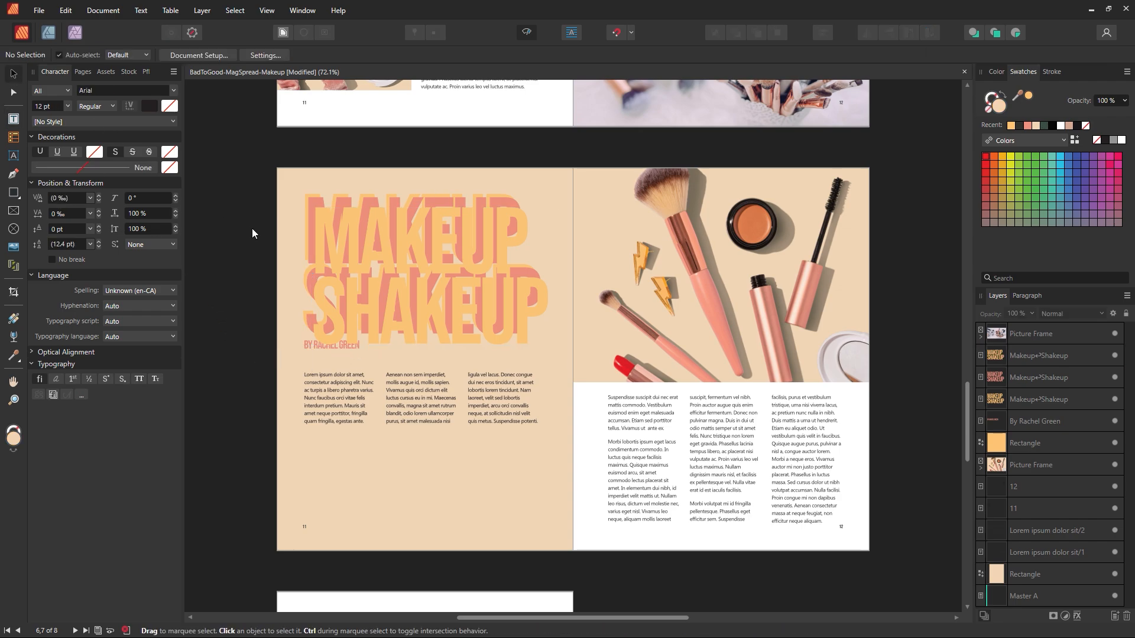
left_click_drag(304, 353, 298, 380)
Step: Color the topmost title copy white and shift it slightly up and to the left over the pink and orange layers
left_click(425, 321)
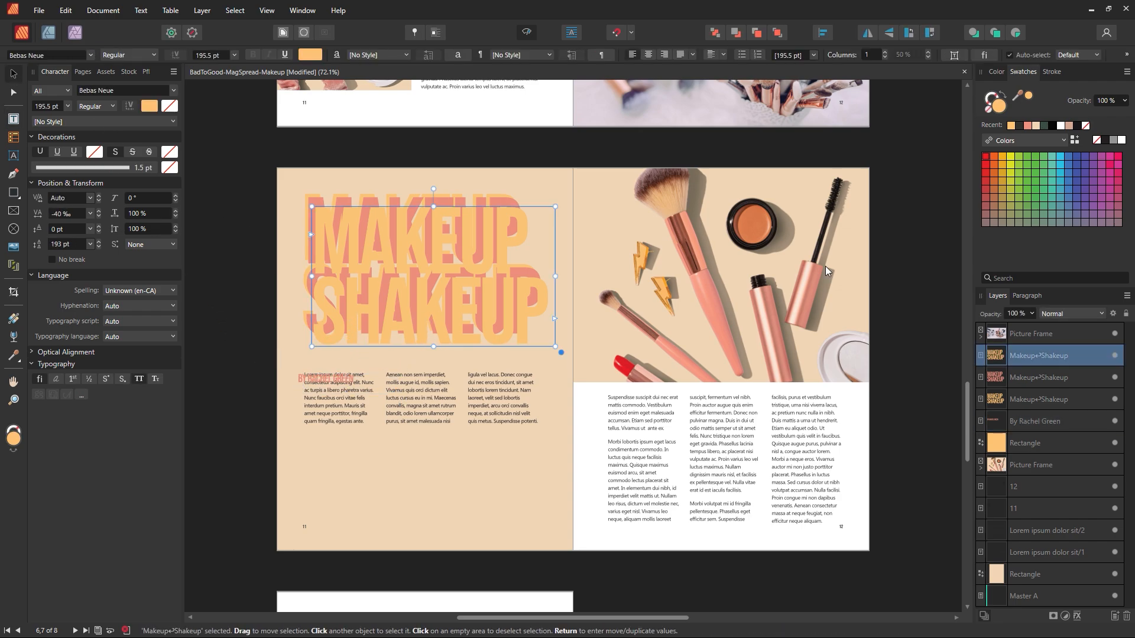
left_click(1116, 140)
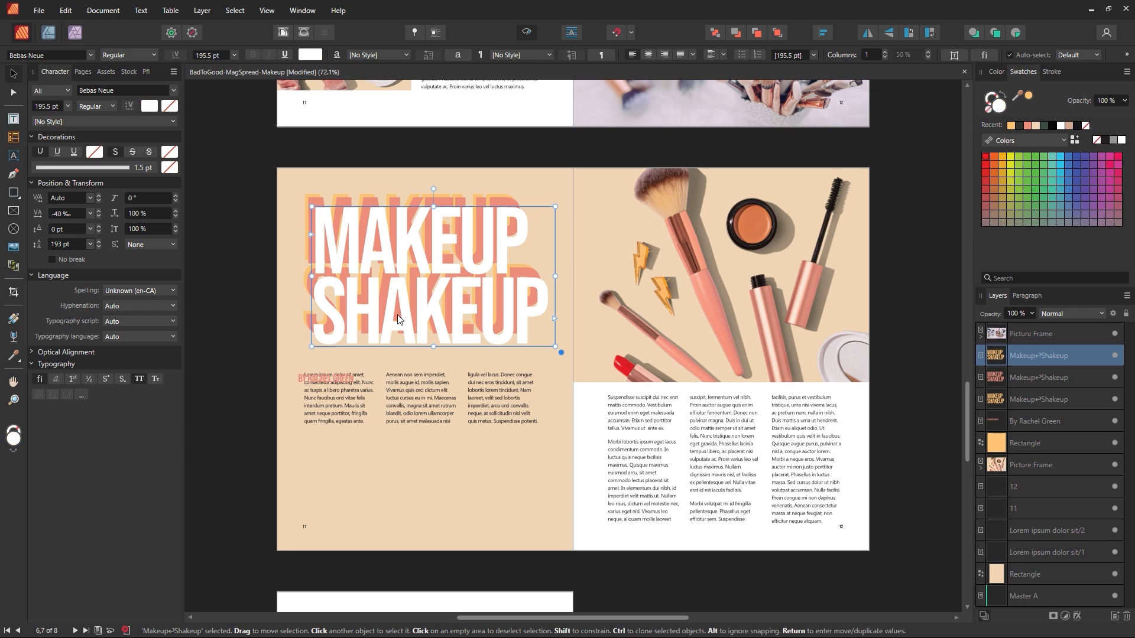
left_click_drag(397, 314, 394, 303)
left_click(268, 322)
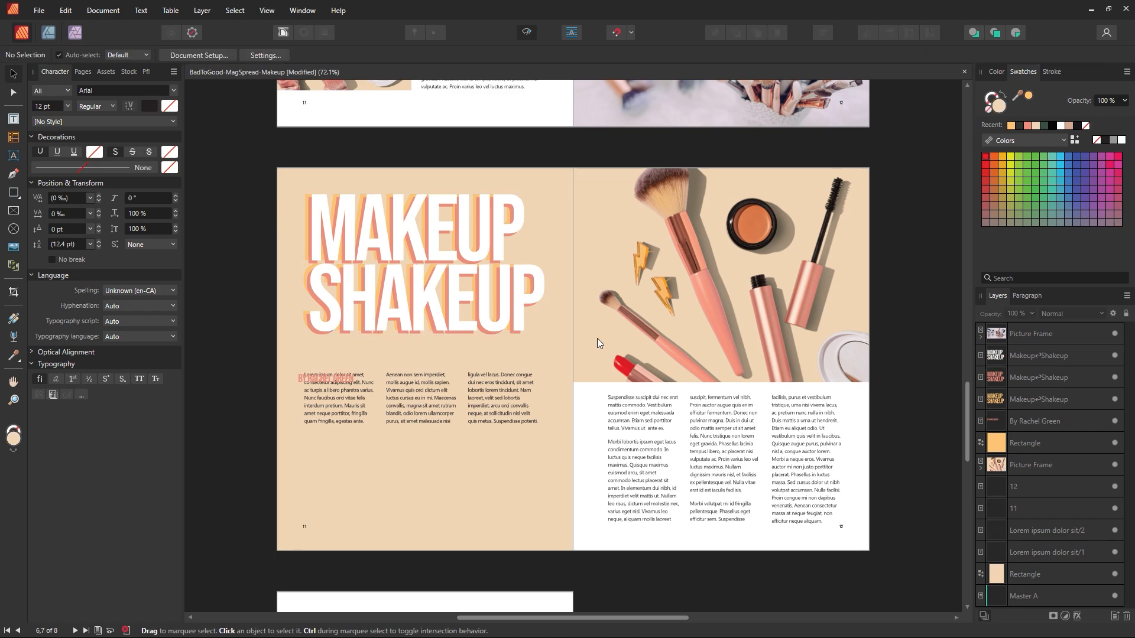
Step: Try the recent dark grey color on the topmost title copy and save the document
left_click(464, 284)
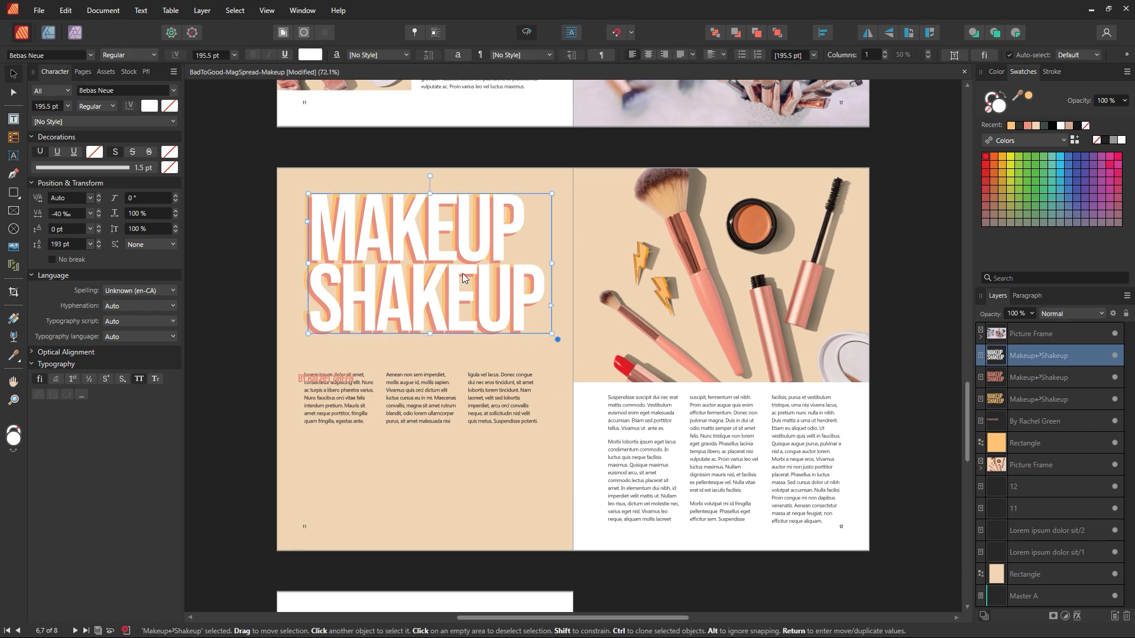
double_click(998, 110)
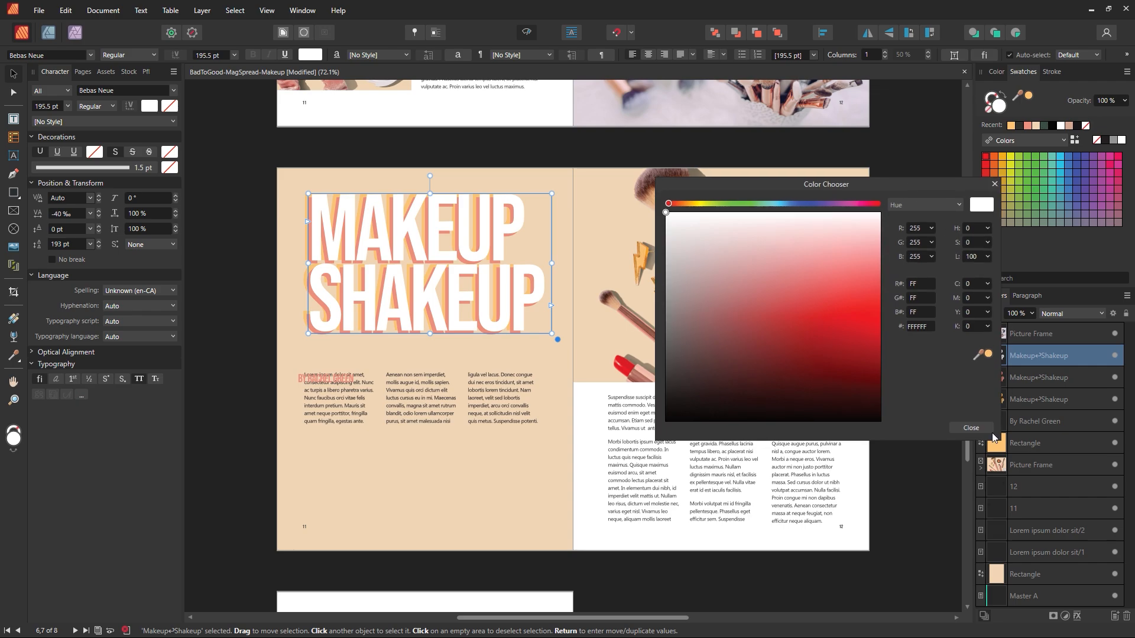
left_click(963, 426)
left_click(1021, 125)
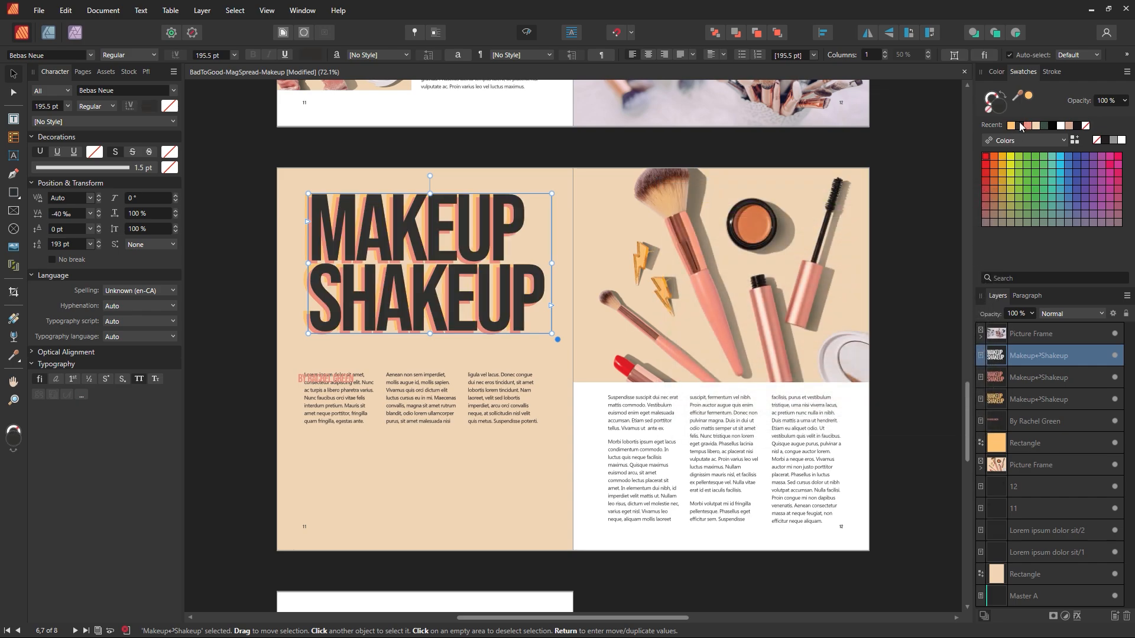
left_click(927, 133)
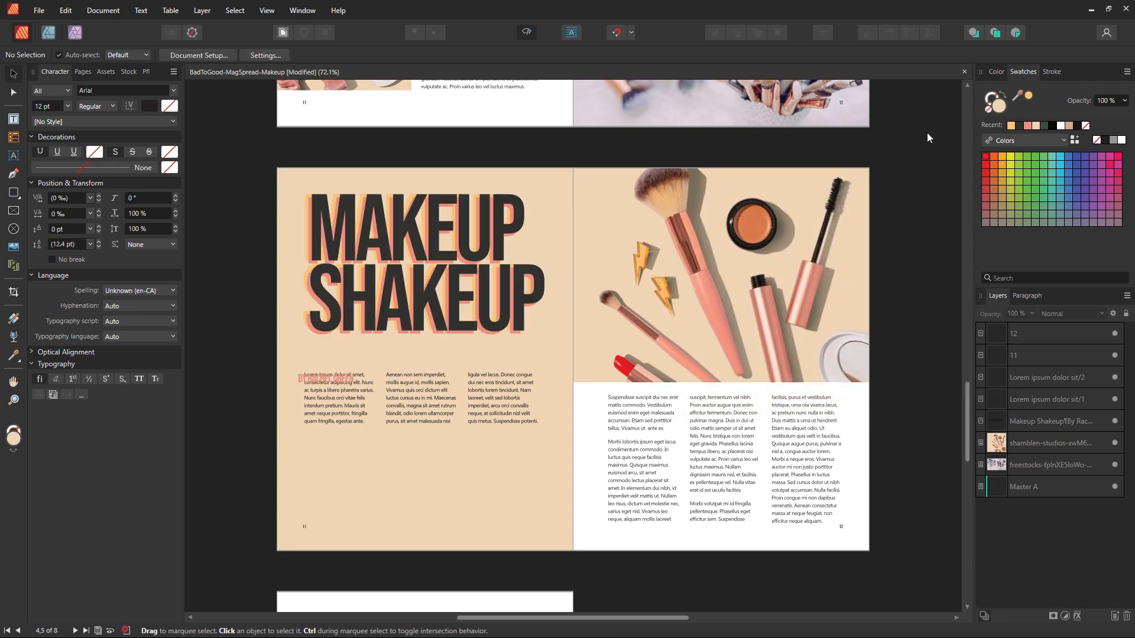
key("ctrl+s")
Step: Return the topmost title copy to white and shift it slightly down over the pink and orange layers
double_click(486, 320)
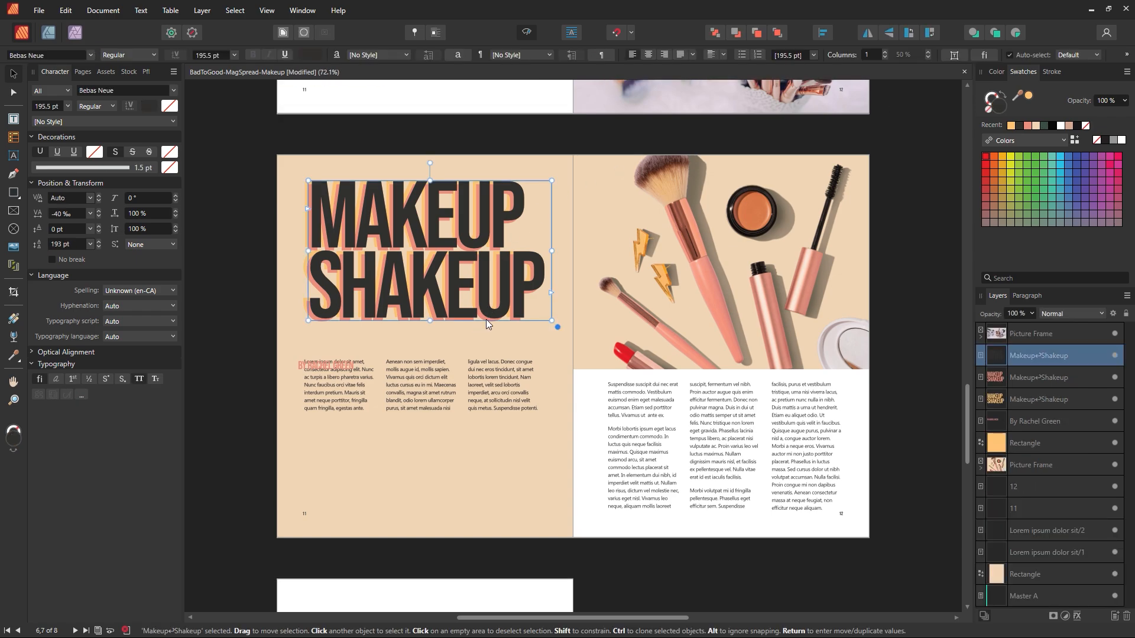
left_click(13, 74)
left_click(219, 125)
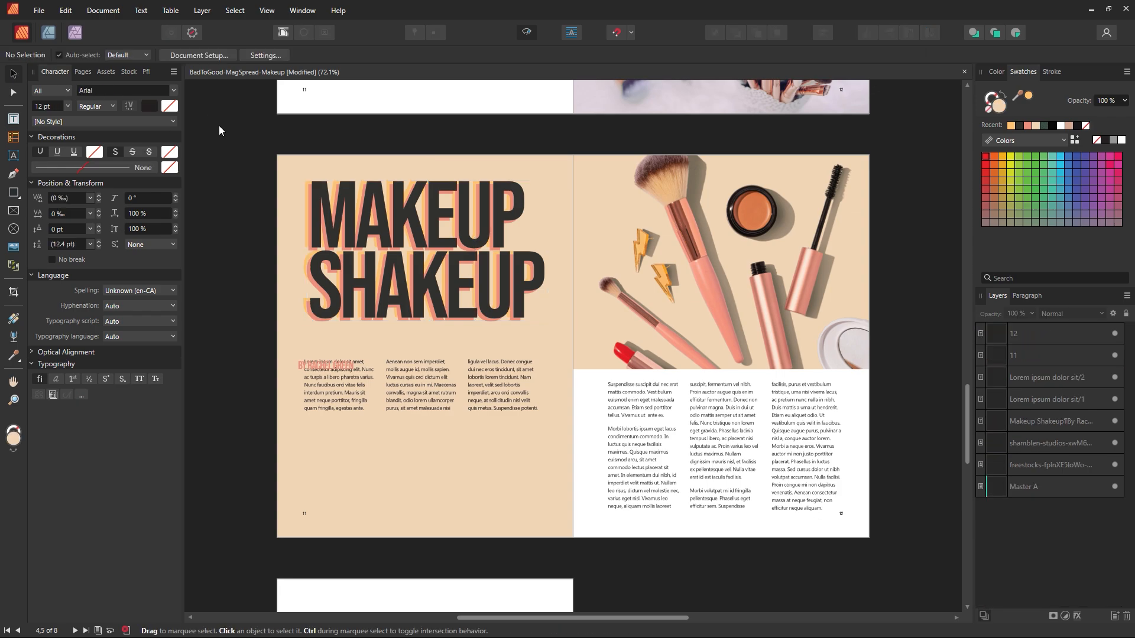
scroll(392, 276, "up", 1)
left_click(381, 243)
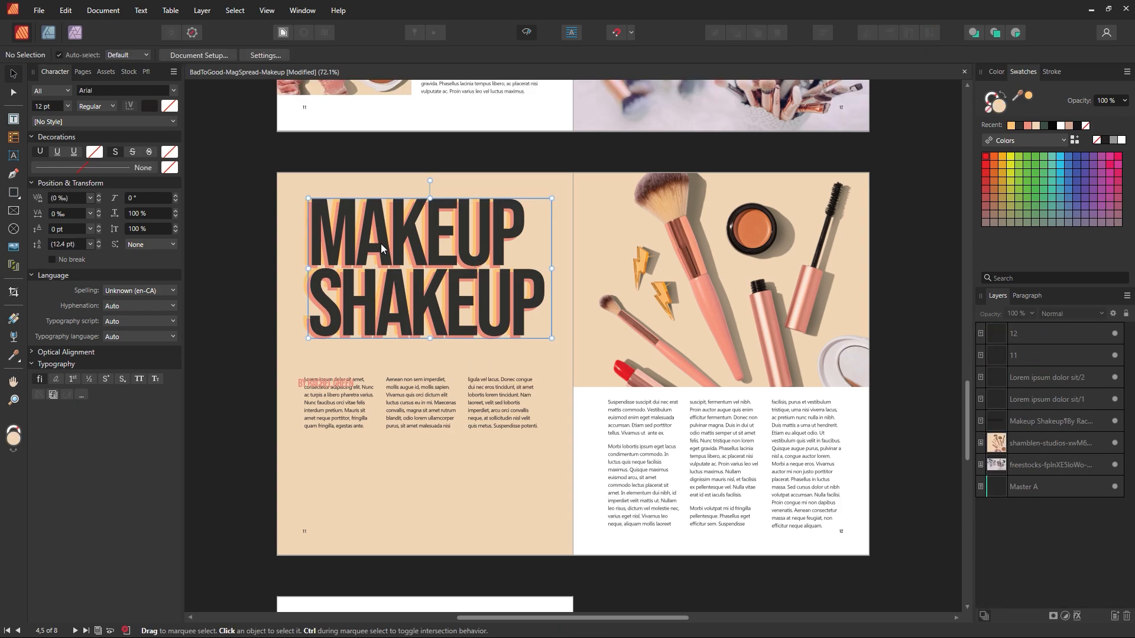
left_click(1122, 140)
left_click(438, 160)
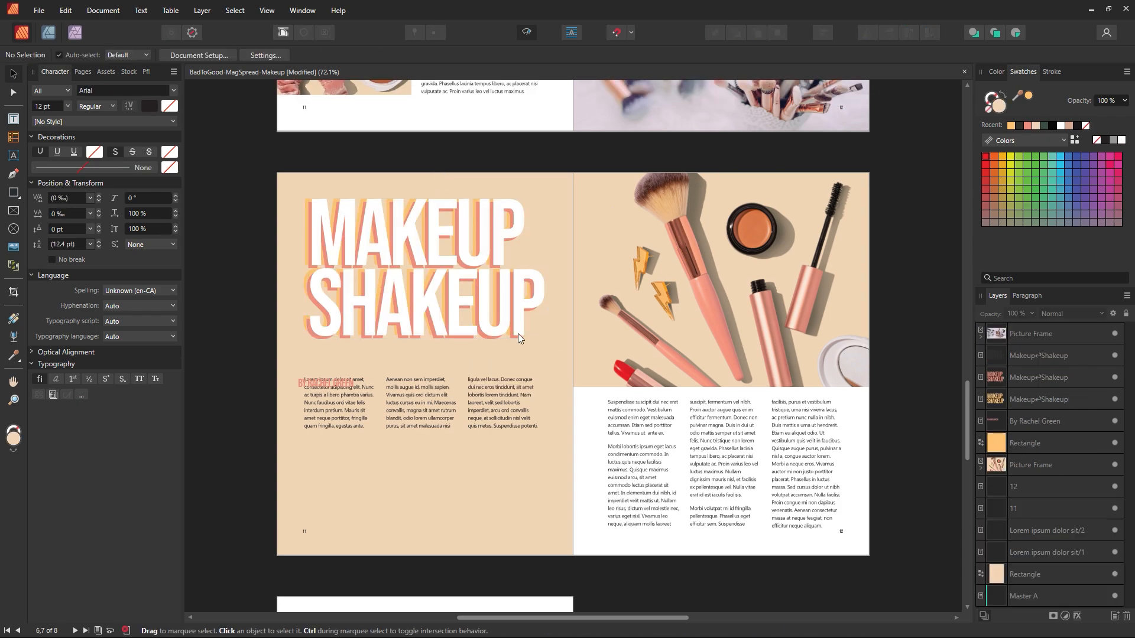
mouse_move(518, 333)
left_mouse_down()
mouse_move(534, 325)
mouse_move(521, 331)
mouse_move(564, 444)
mouse_move(504, 324)
mouse_move(519, 338)
left_mouse_up()
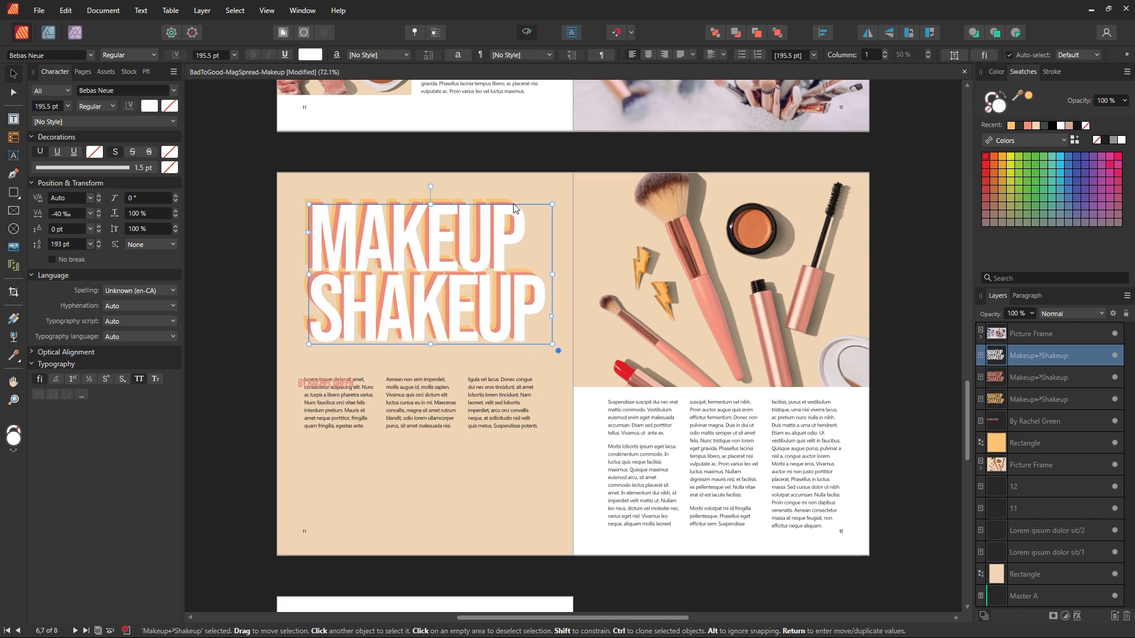
left_click(501, 148)
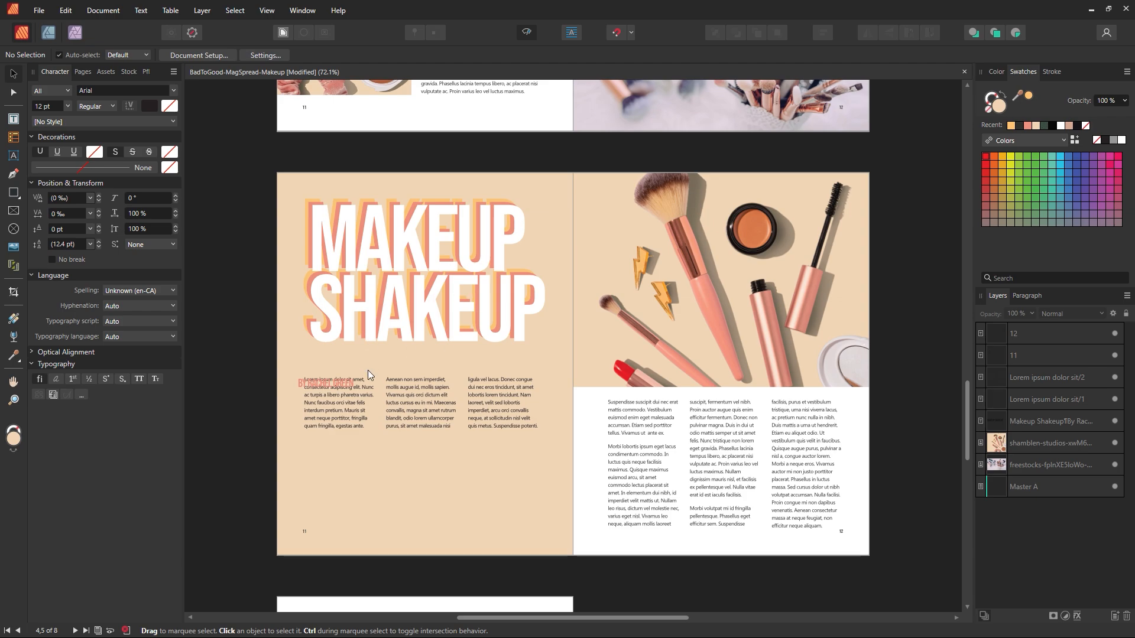
Step: Move the byline up below the title and shift the three-column intro text down the left page
left_click_drag(355, 383, 361, 358)
left_click(360, 419)
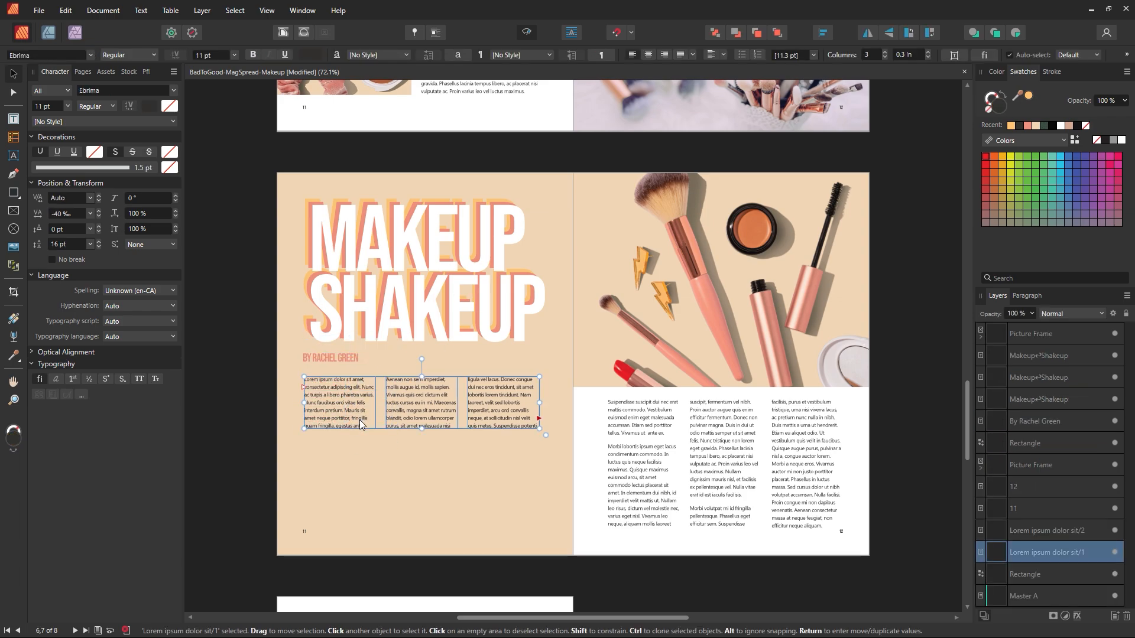
left_click_drag(360, 420, 357, 474)
Step: Try the byline on two lines beside the end of MAKEUP, compare it with preview mode off and on, and undo the placement
left_click_drag(338, 364, 529, 259)
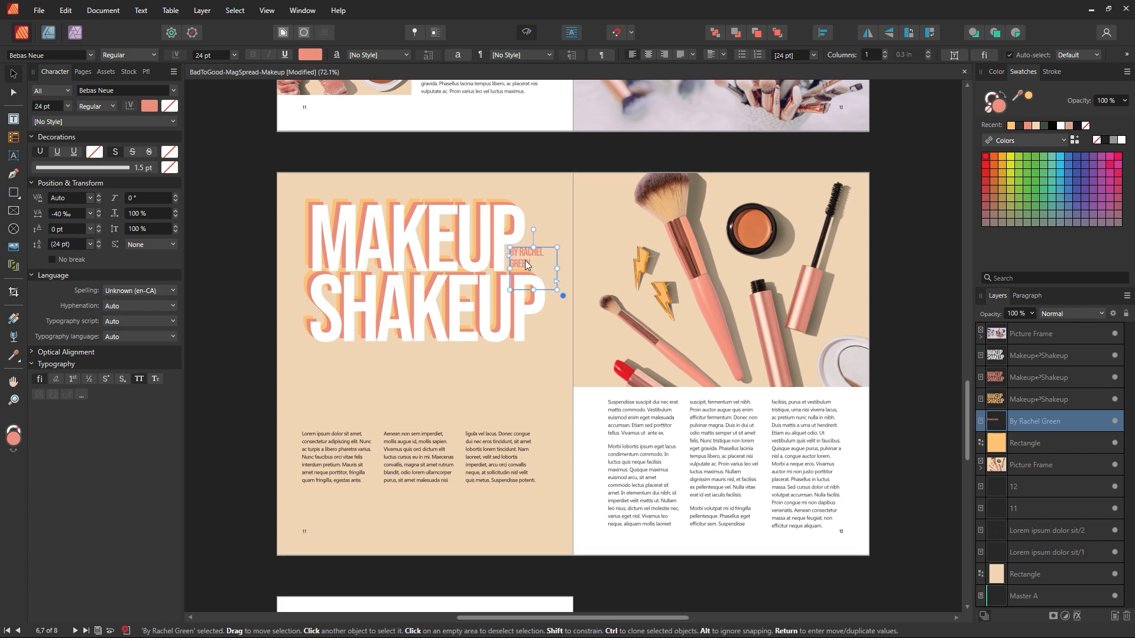
left_click(510, 156)
left_click(526, 32)
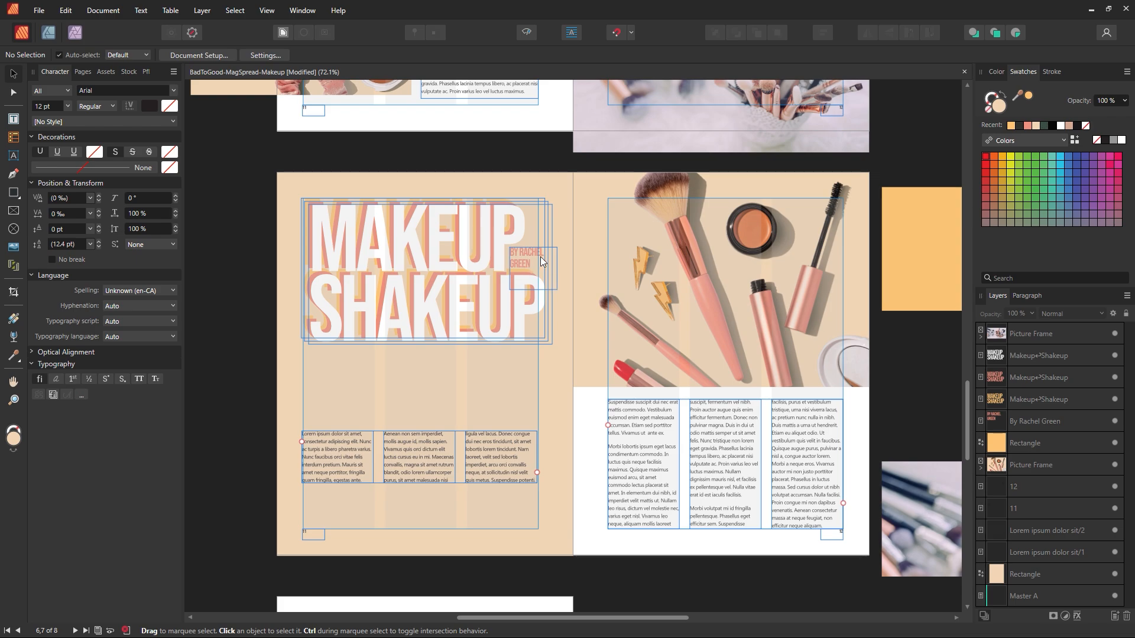
left_click(529, 33)
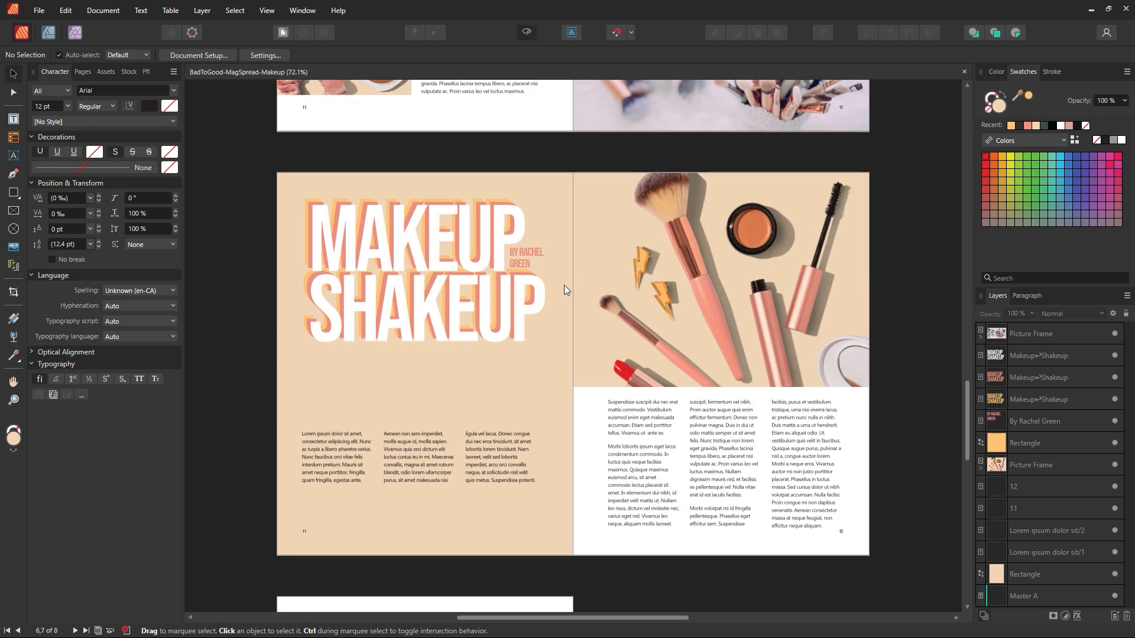
left_click(554, 263)
key("ctrl+z")
Step: Move the byline up close beneath the title and nudge it slightly right, checking against the margin guides
left_click(481, 392)
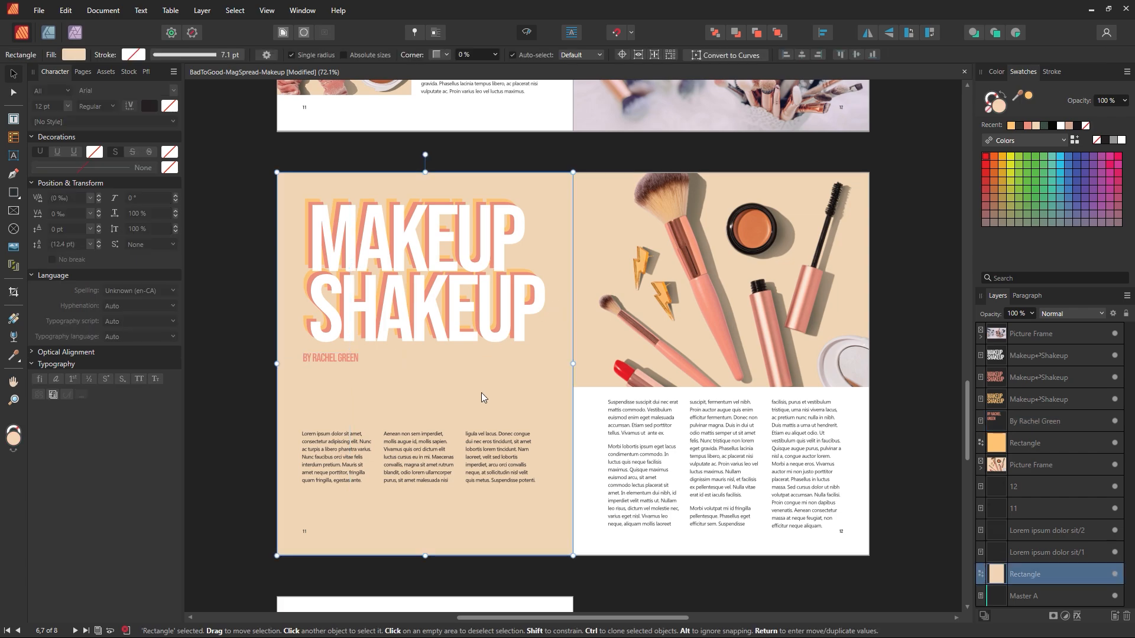
left_click_drag(320, 362, 330, 355)
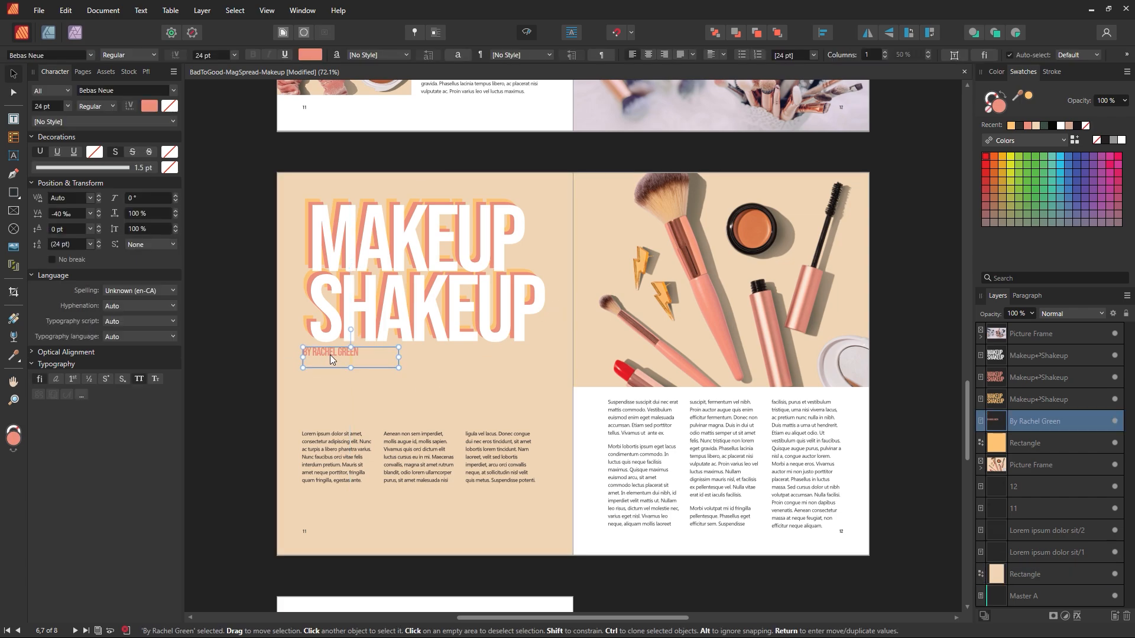
left_click(238, 350)
left_click(529, 33)
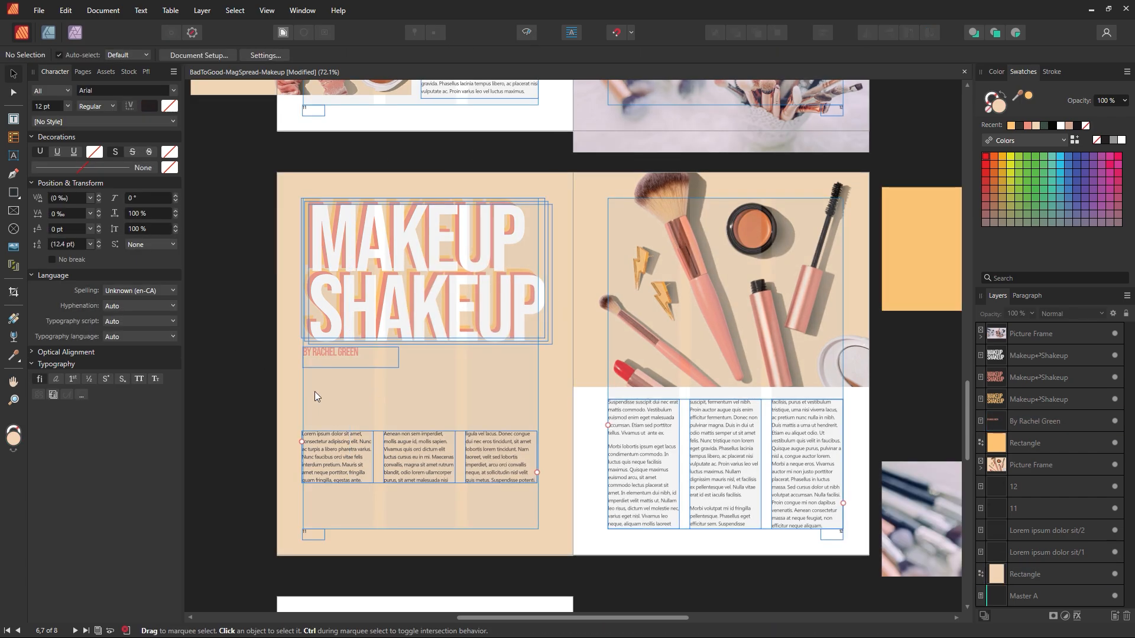
left_click(325, 354)
left_click(525, 33)
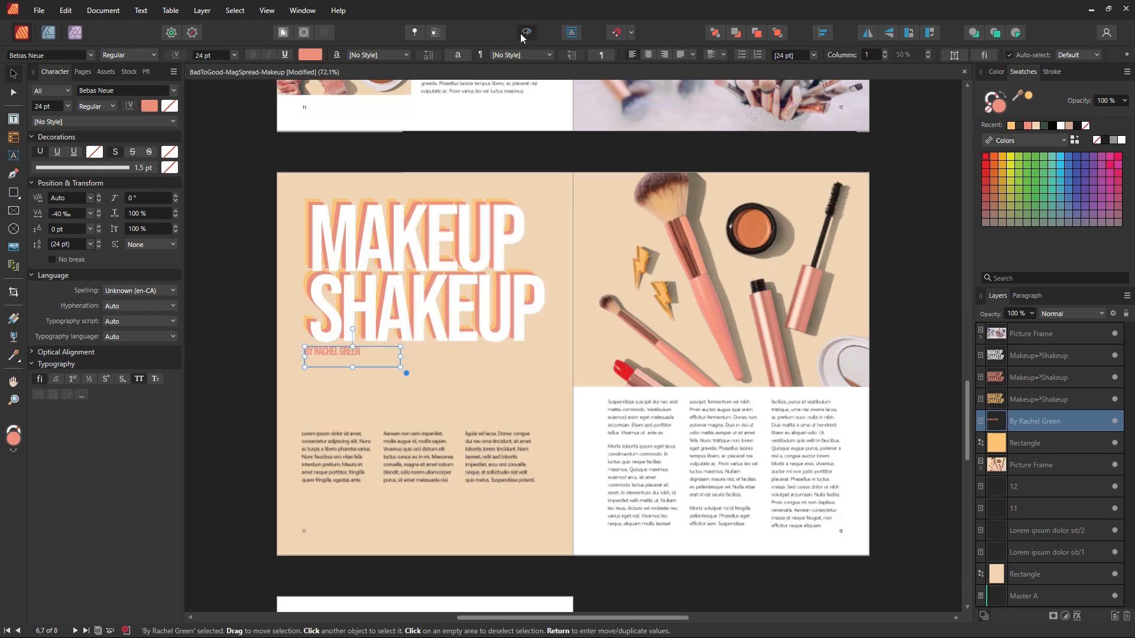
Step: Group the three title copies with the byline and position the group slightly higher on the left page
left_click(218, 190)
left_click_drag(256, 175, 570, 403)
key("ctrl+g")
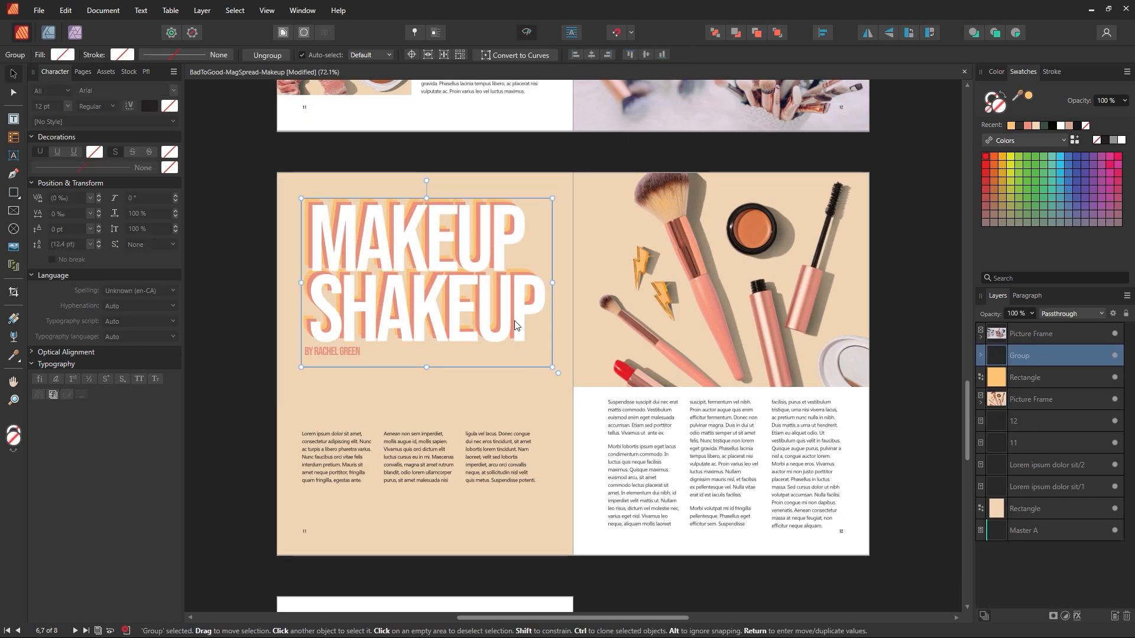
left_click_drag(514, 320, 512, 348)
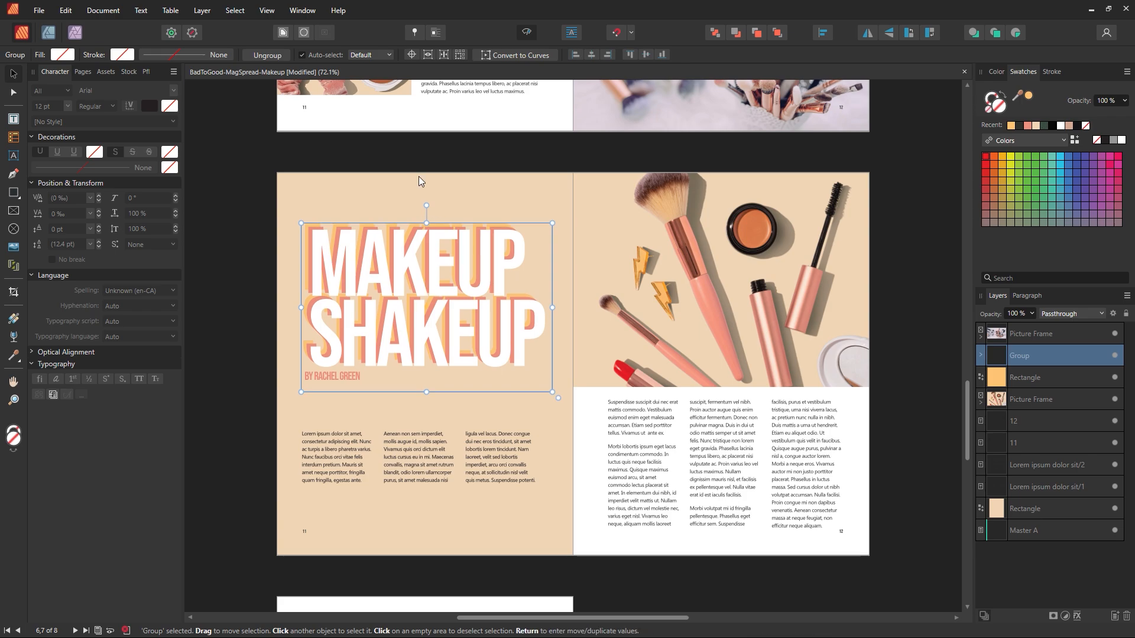
left_click(402, 133)
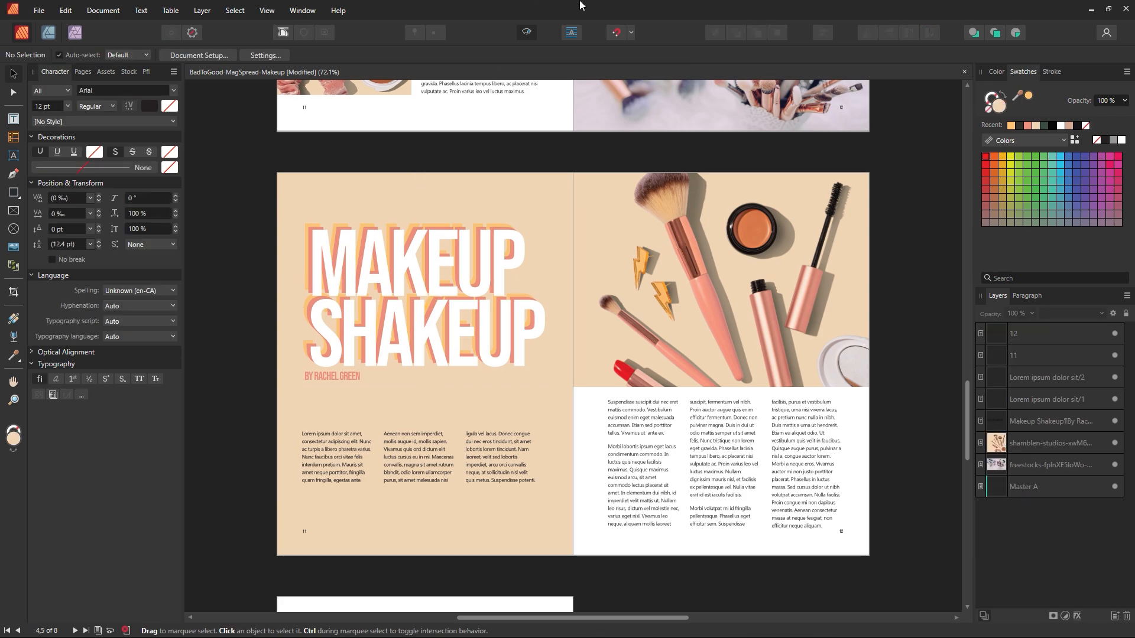
left_click_drag(440, 340, 440, 310)
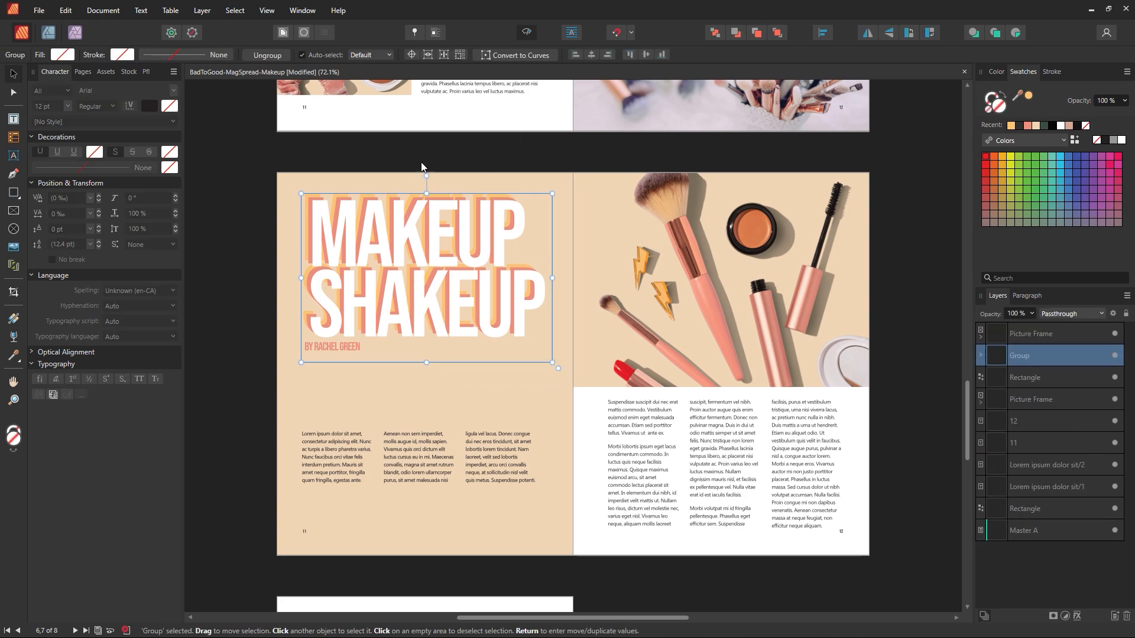
left_click(416, 149)
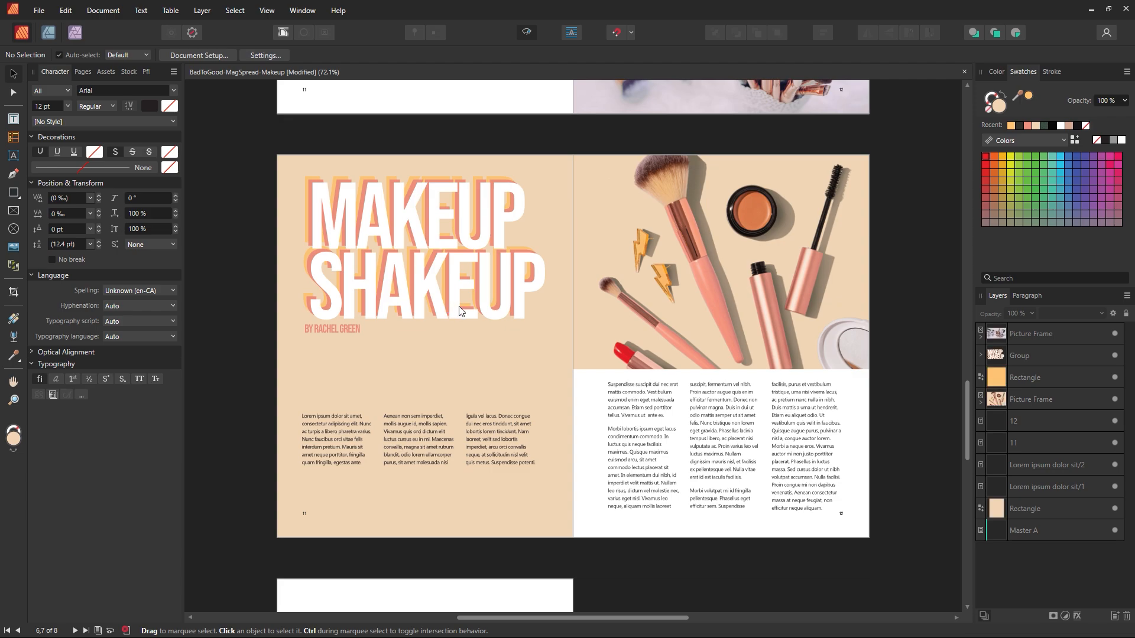
Step: Move the title group down toward the intro text and line it up with the left margin guide
mouse_move(459, 306)
left_mouse_down()
mouse_move(460, 347)
mouse_move(453, 318)
mouse_move(432, 310)
left_mouse_up()
left_click(454, 161)
left_click(528, 33)
key("z")
left_click_drag(282, 284, 239, 166)
left_click(12, 75)
left_click_drag(463, 304, 463, 314)
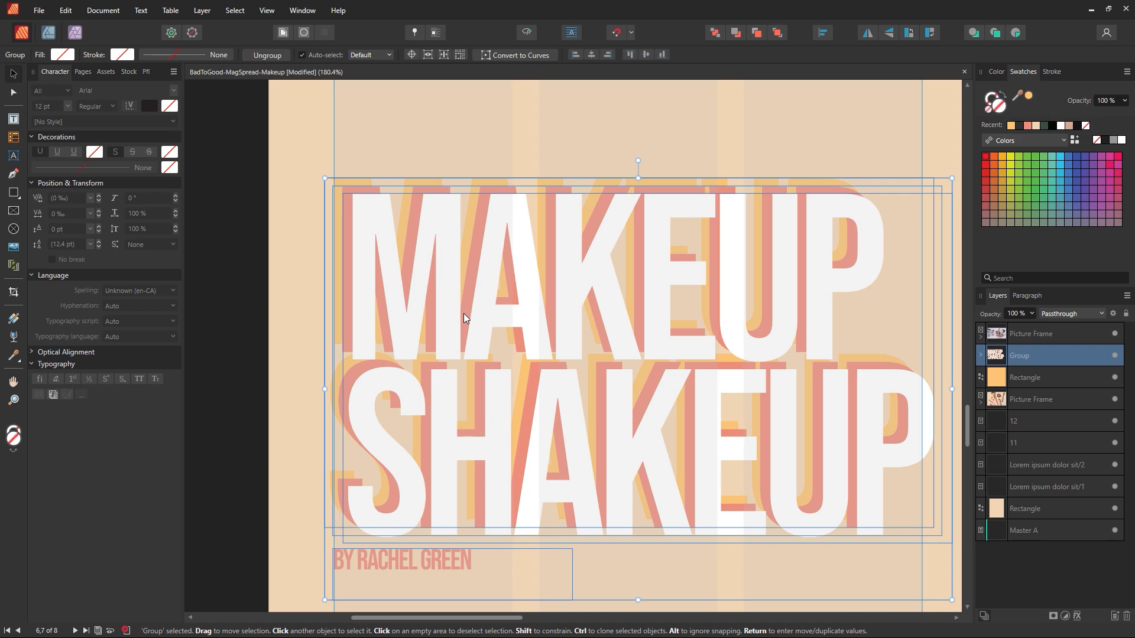
Step: Examine the title group's placement on the whole spread with the guides shown and in preview mode
left_click(648, 268, "alt")
left_click(651, 272, "alt")
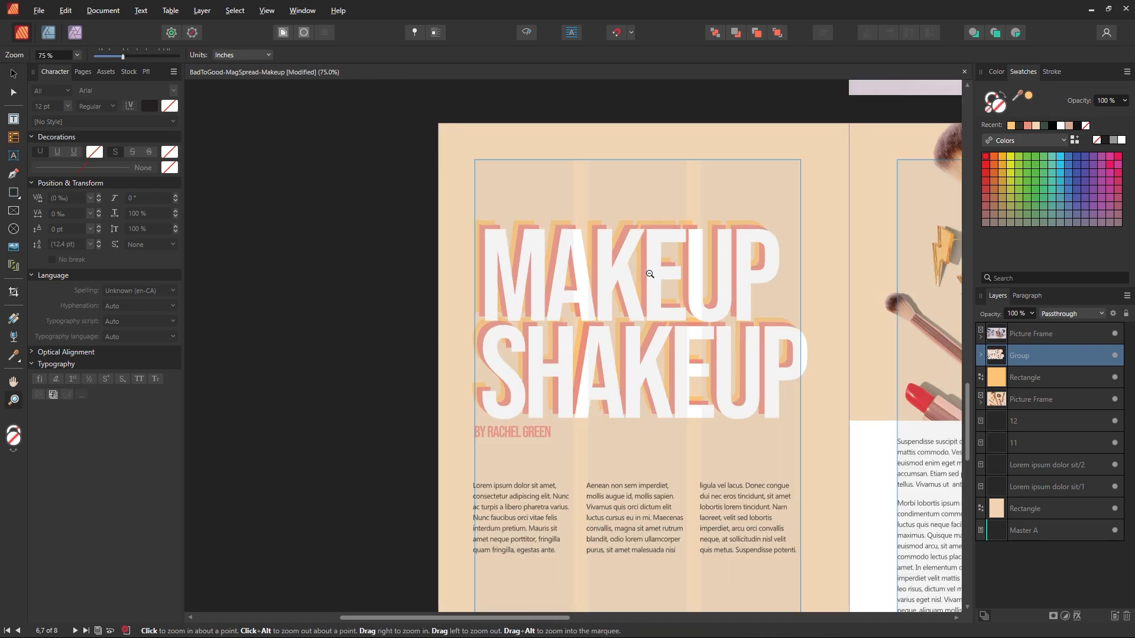
left_click(650, 272, "alt")
left_click_drag(666, 291, 460, 288)
left_click(18, 74)
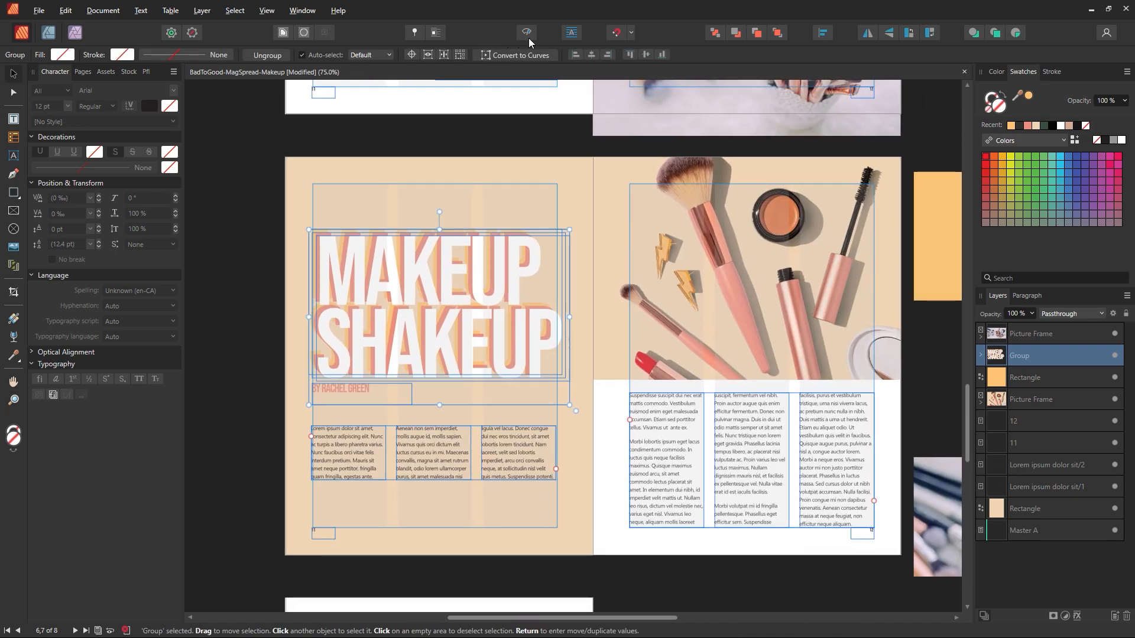
left_click(527, 34)
left_click(281, 185)
left_click_drag(500, 411, 467, 408)
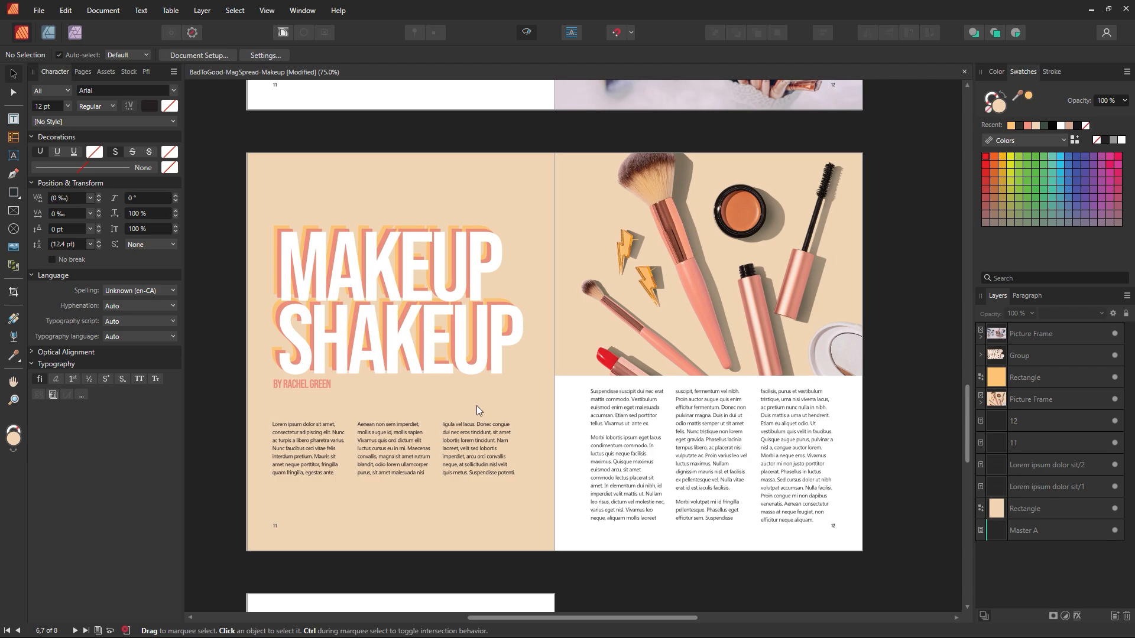
Step: Reduce the byline's font size to 20 pt inside the title group
left_click(317, 383)
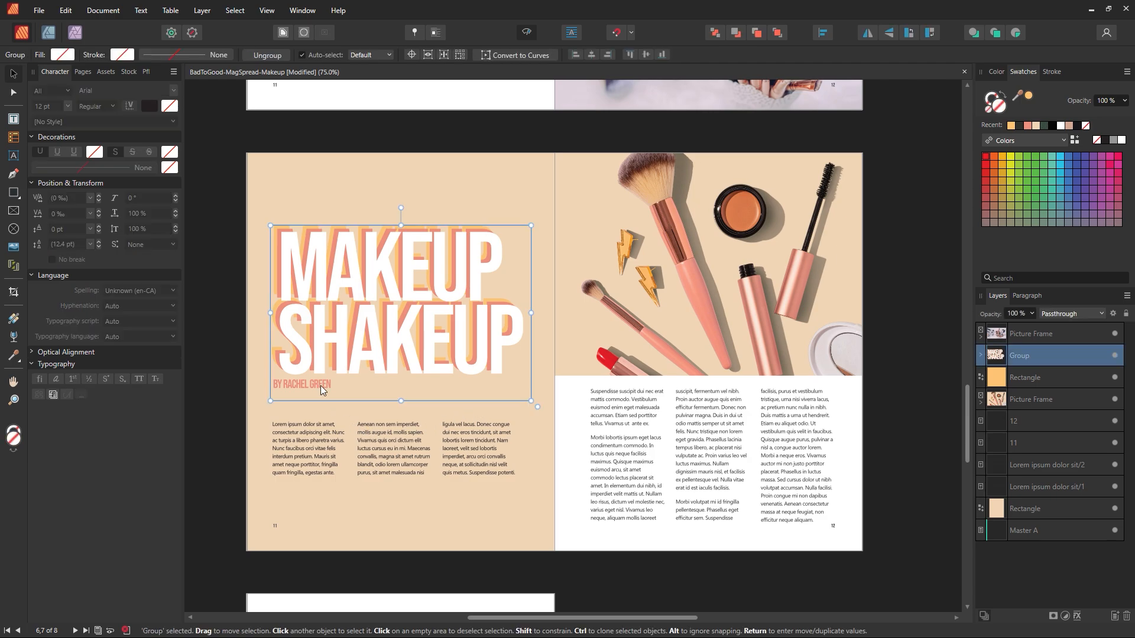
double_click(320, 385)
left_click(234, 54)
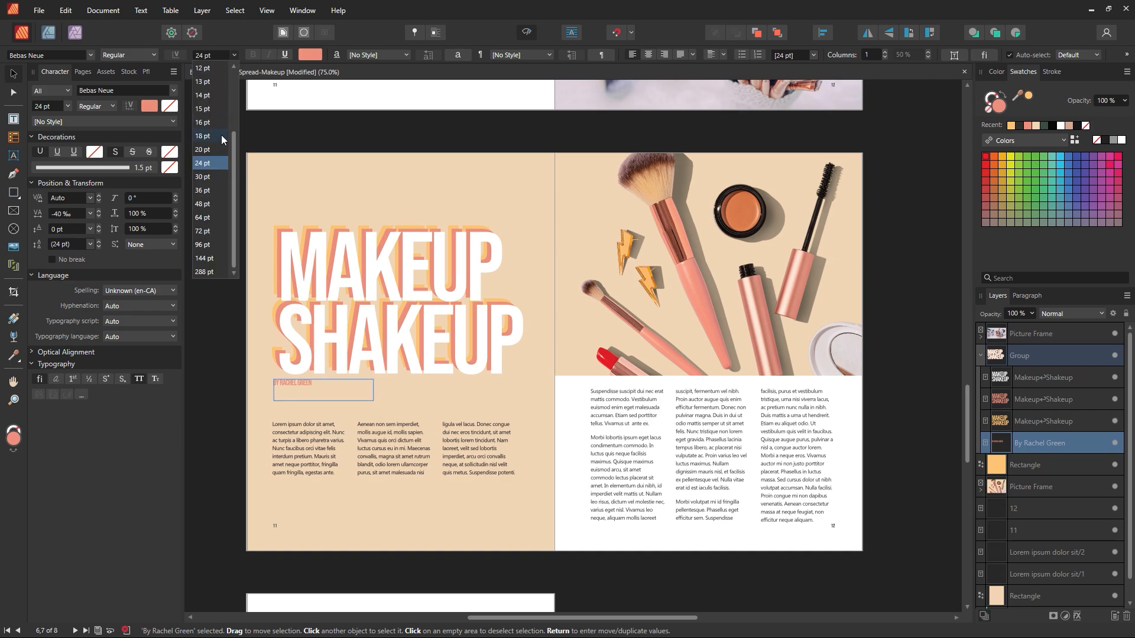
left_click(216, 148)
left_click(260, 464)
left_click(211, 439)
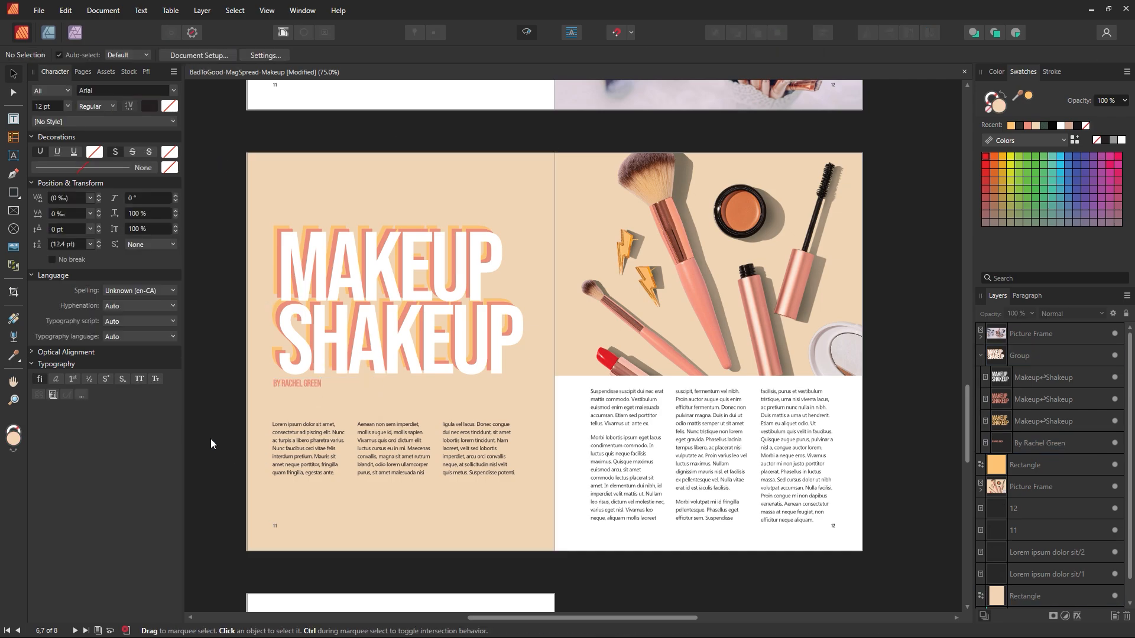
Step: Color the byline beneath the title white
left_click(312, 381)
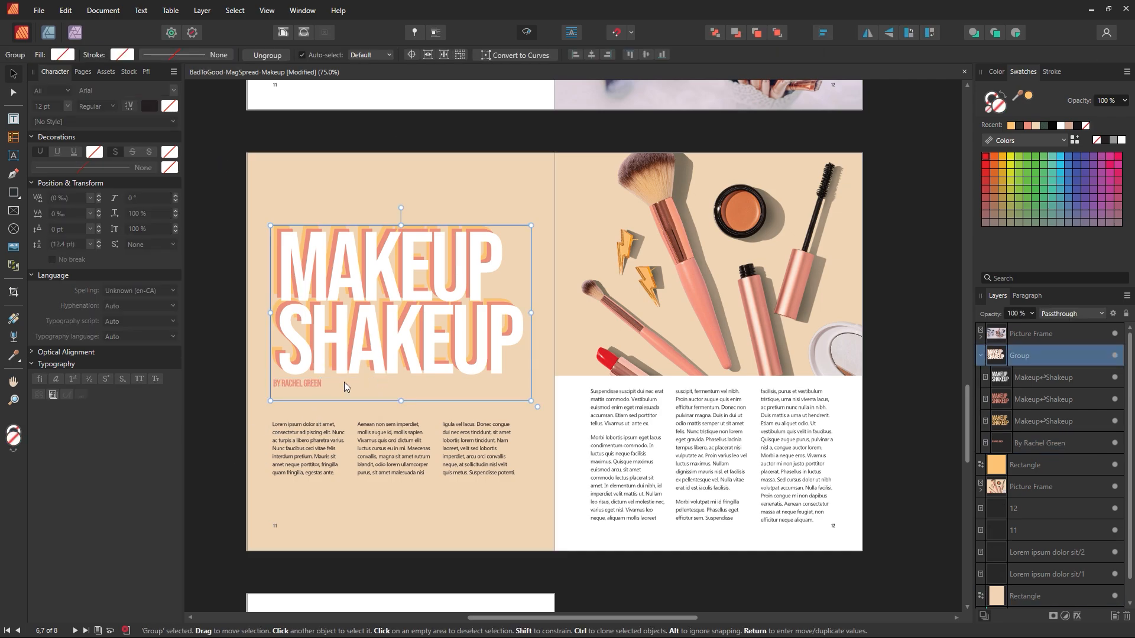
left_click(291, 384)
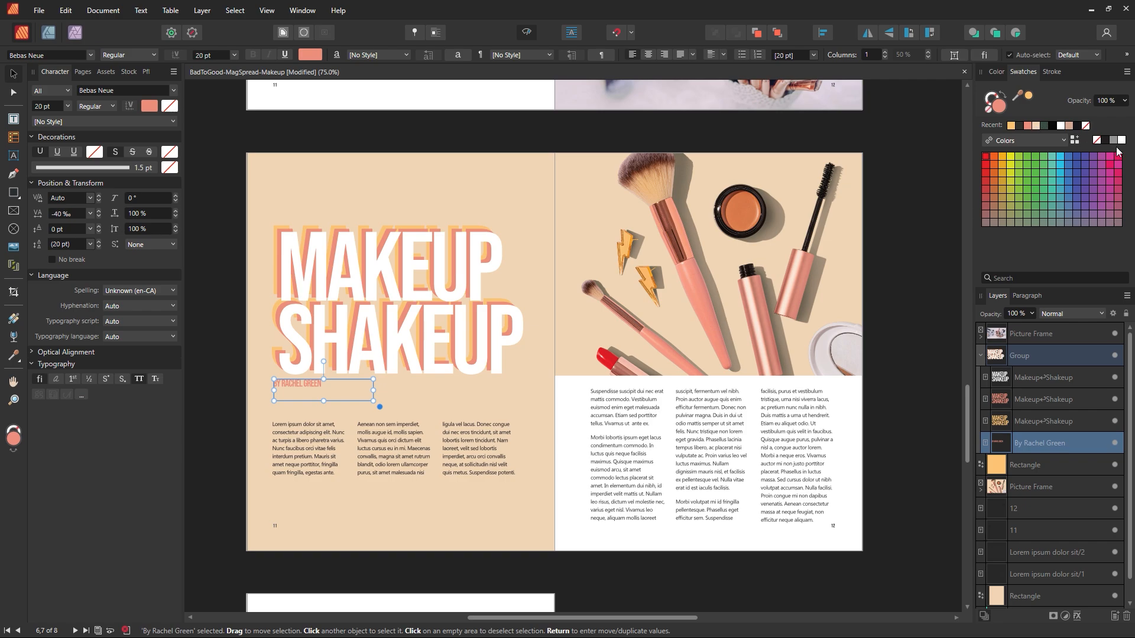
left_click(892, 180)
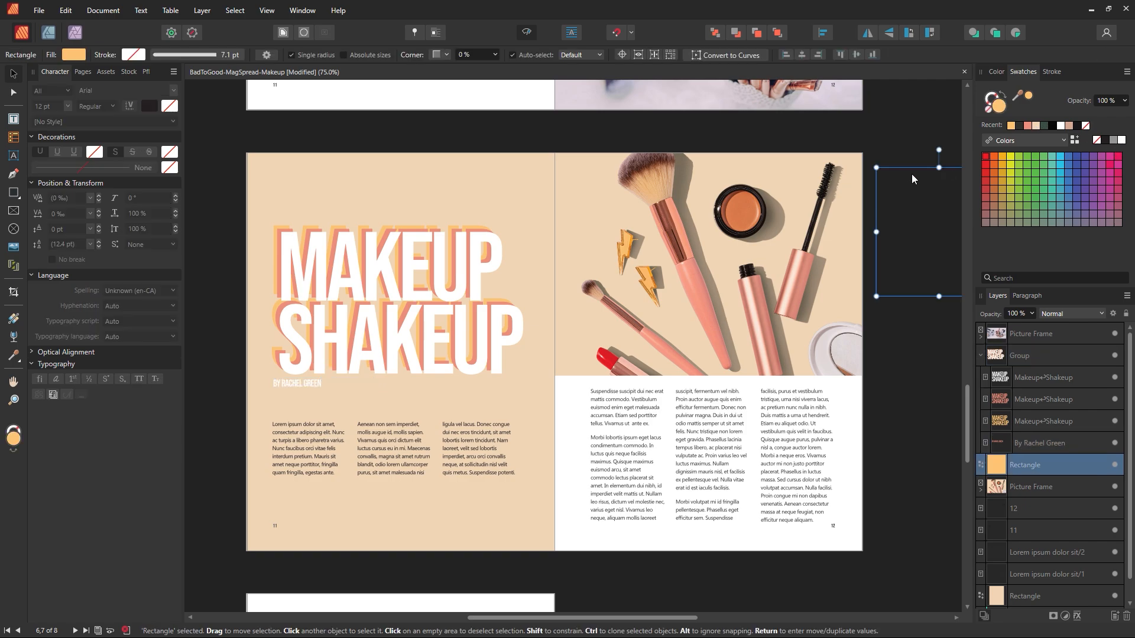
left_click(885, 139)
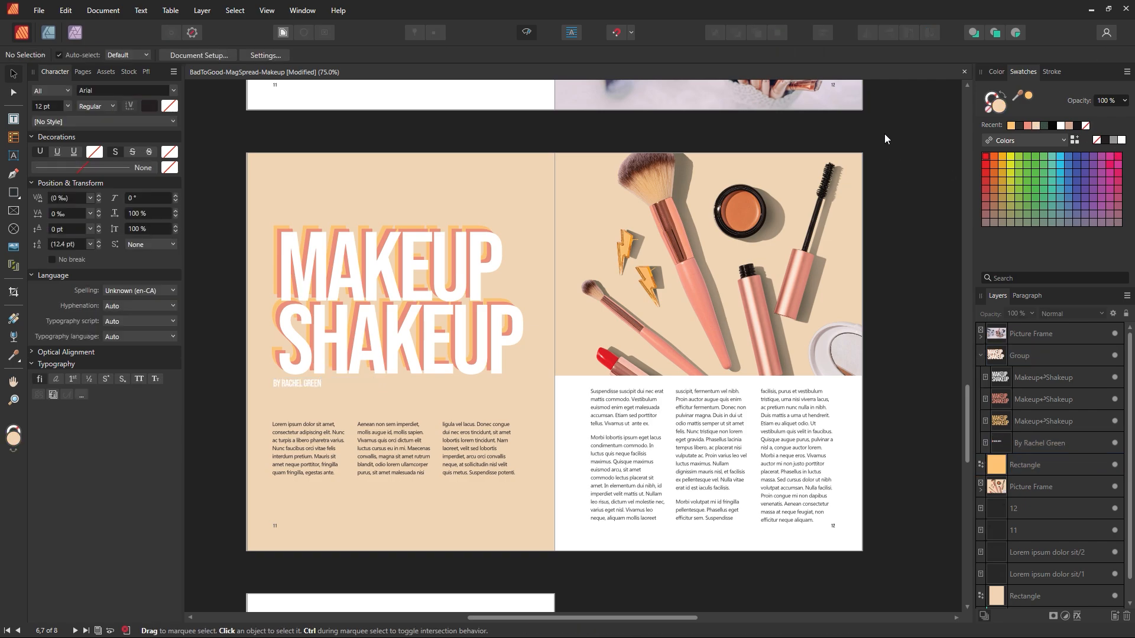
left_click(300, 390)
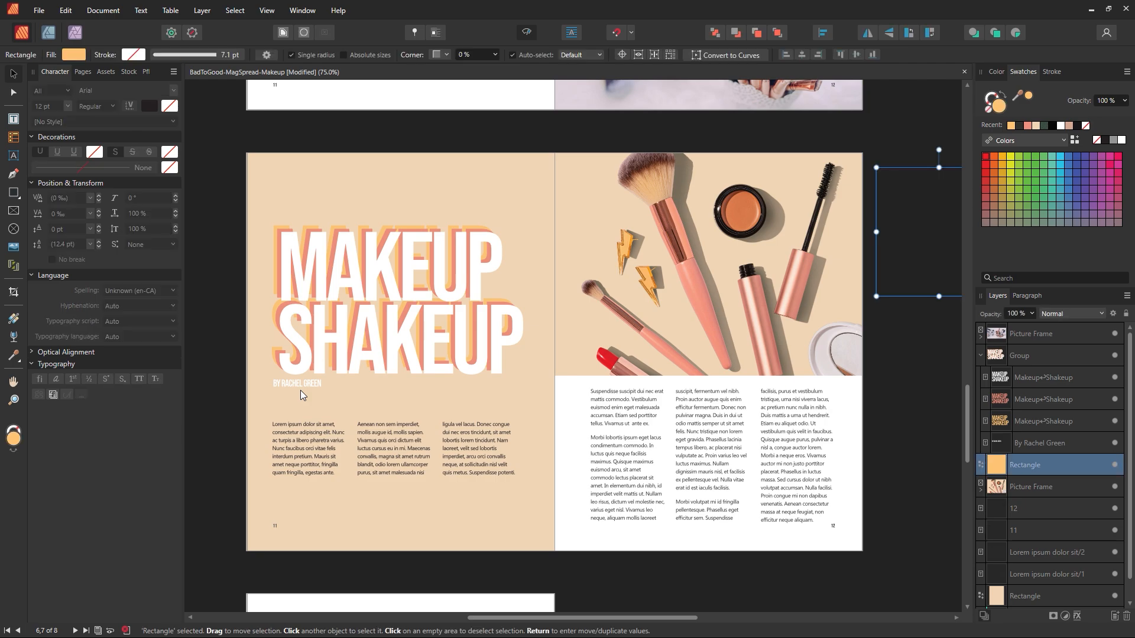
Step: Recolor the byline beneath the title coral to match the title's shadow layer
left_click(300, 390)
left_click(219, 407)
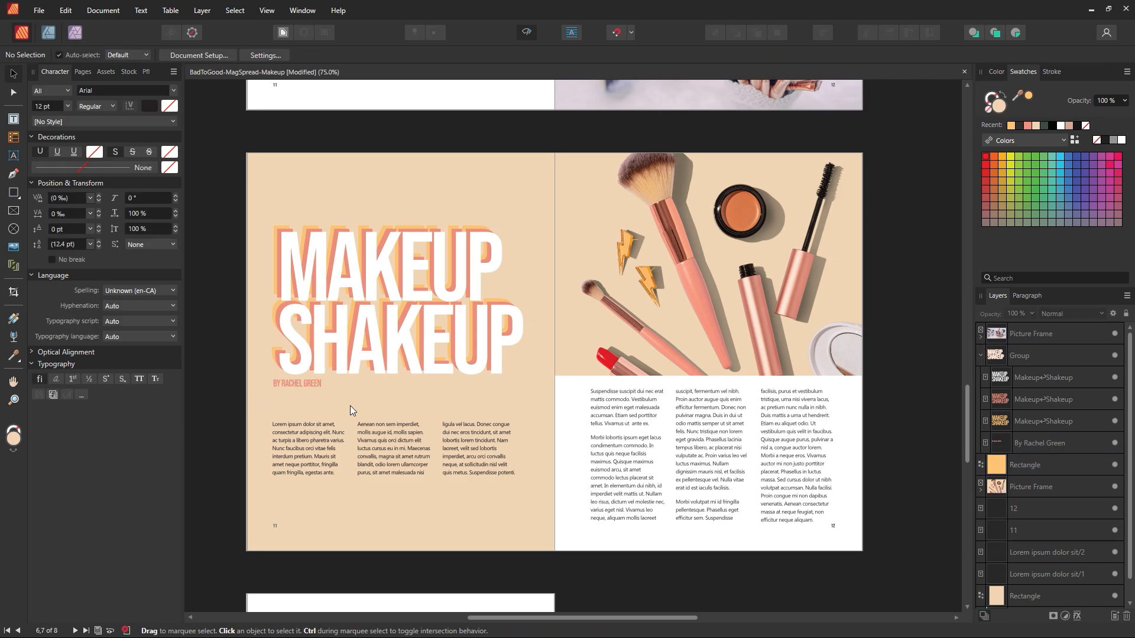
Step: Move the intro text frame up closer to the byline and stretch its bottom edge down to just above the page number
left_click(401, 421)
left_click(531, 36)
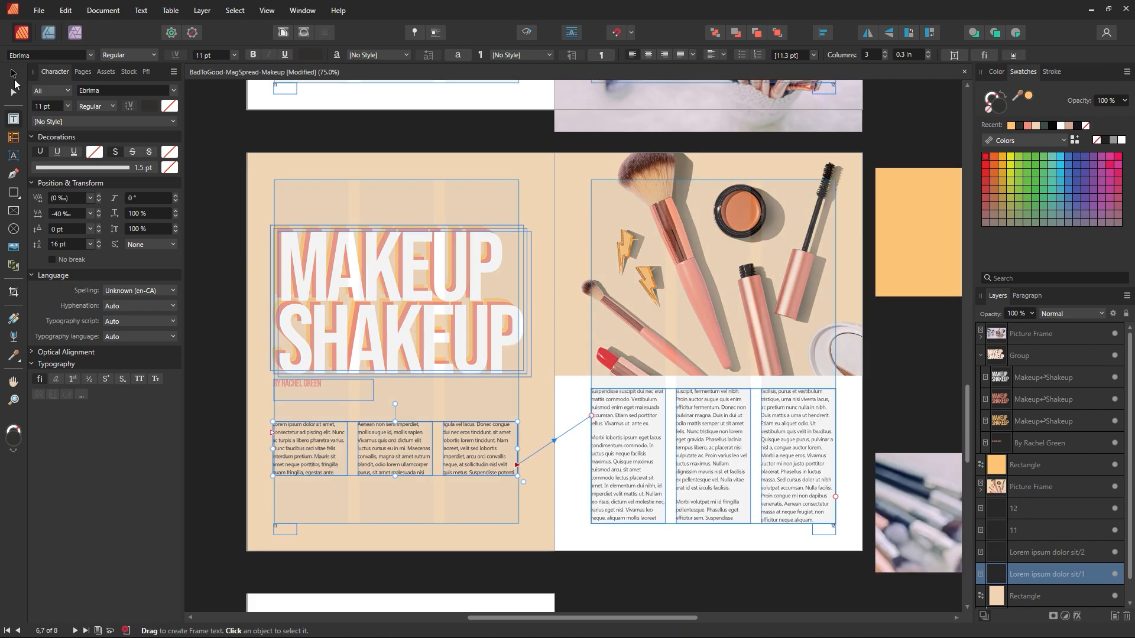
mouse_move(313, 453)
left_mouse_down()
mouse_move(322, 443)
mouse_move(311, 440)
left_mouse_up()
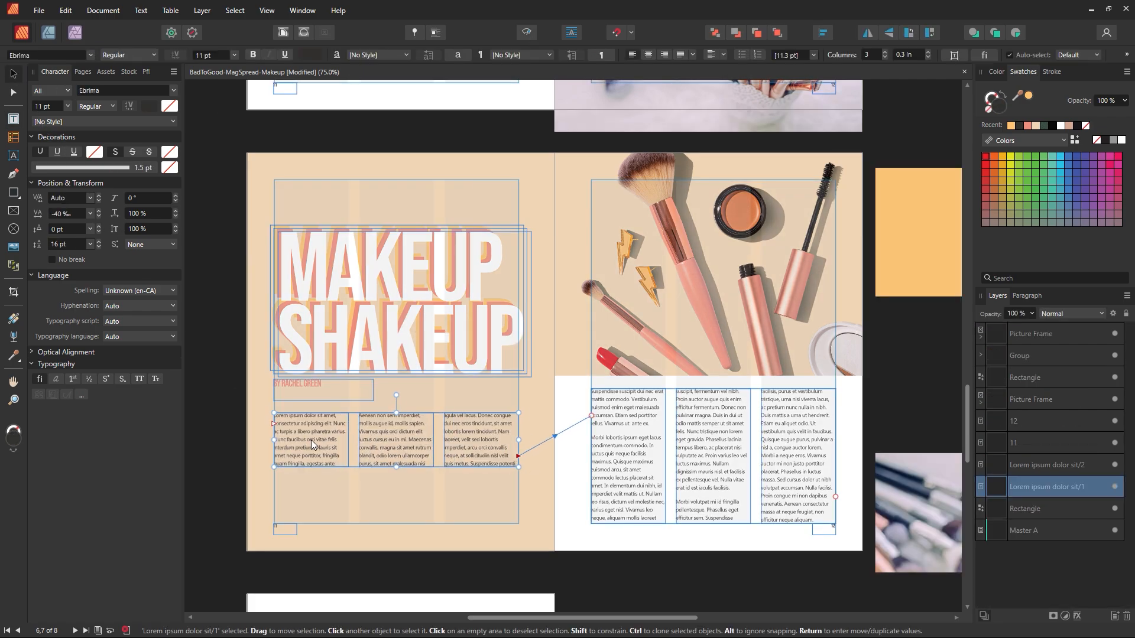
left_click_drag(396, 468, 410, 507)
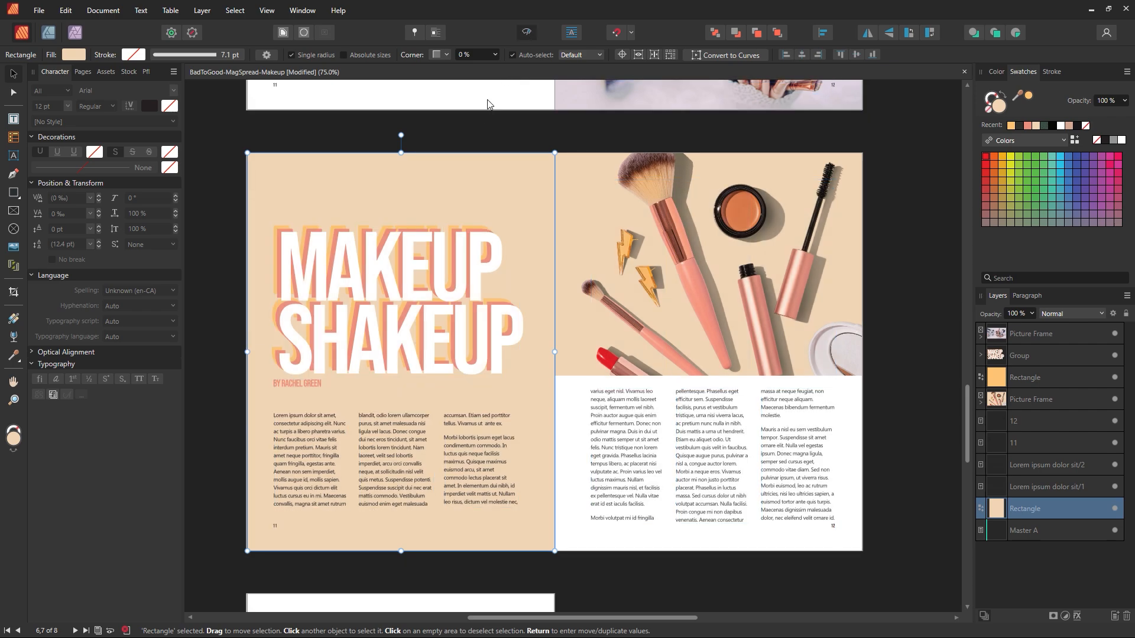
Step: Trim the right page's text frame at top and bottom so its columns line up with the intro text
left_click(616, 451)
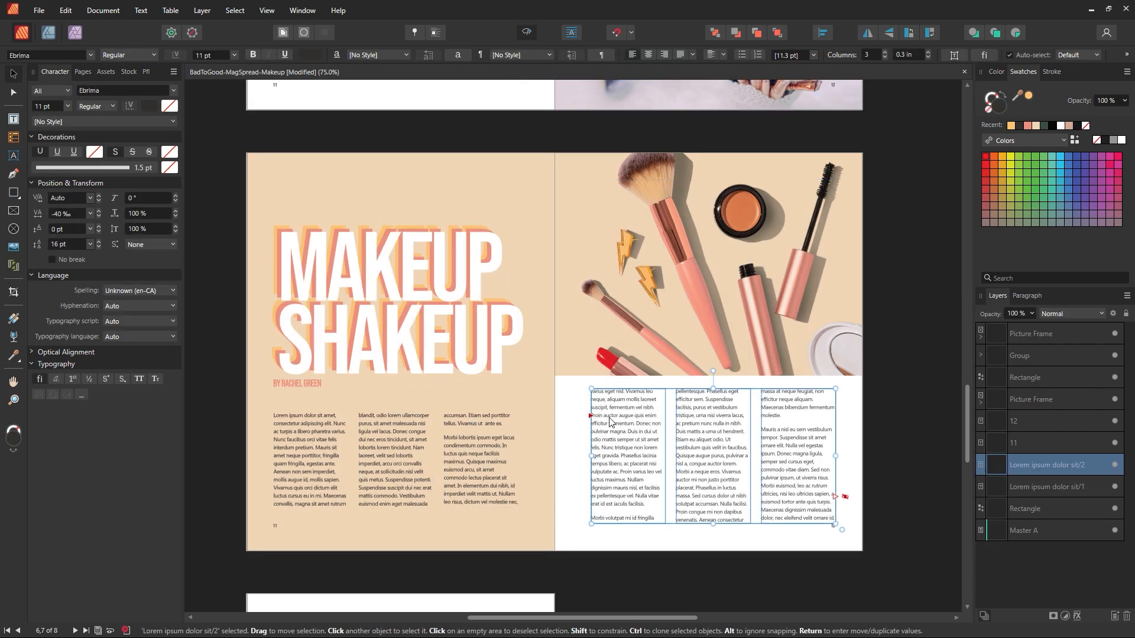
left_click_drag(714, 390, 714, 413)
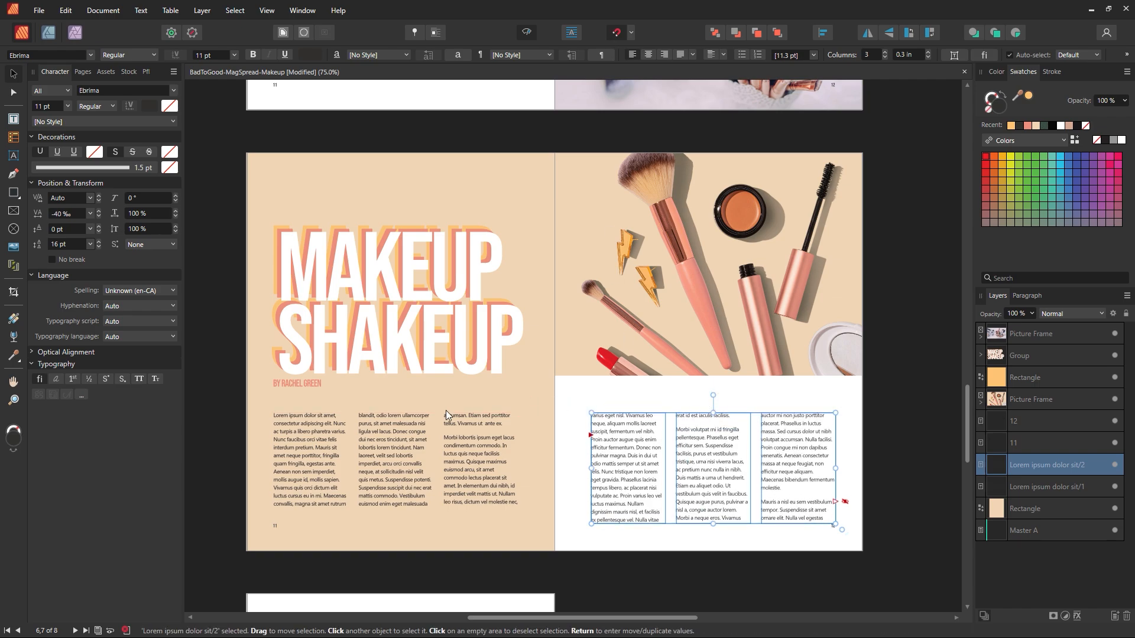
left_click_drag(714, 522, 714, 507)
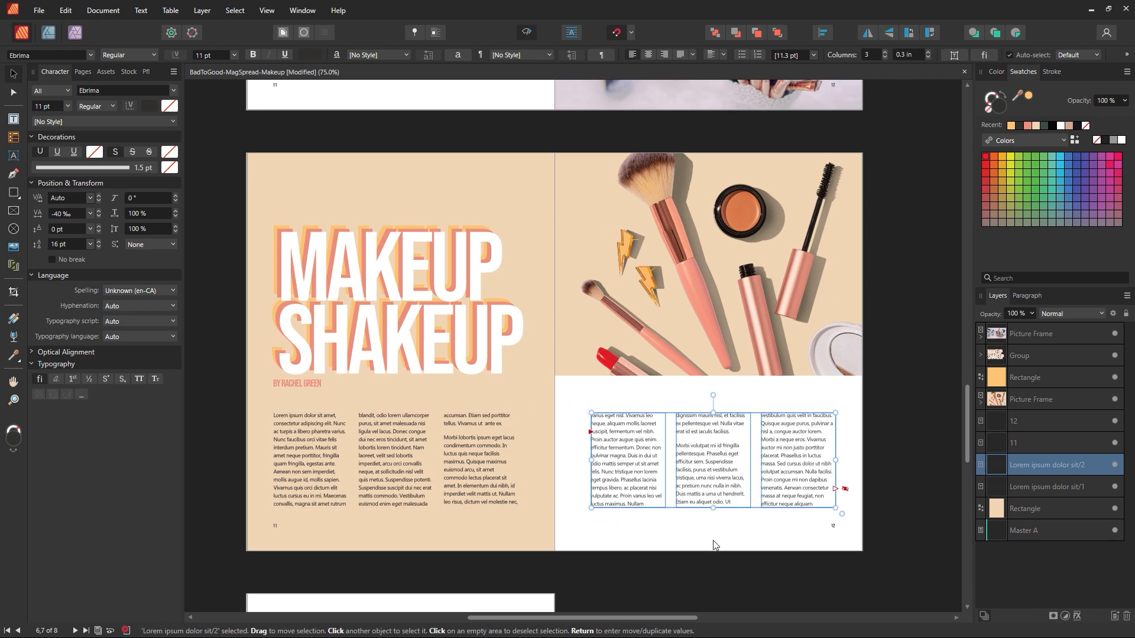
left_click(717, 540)
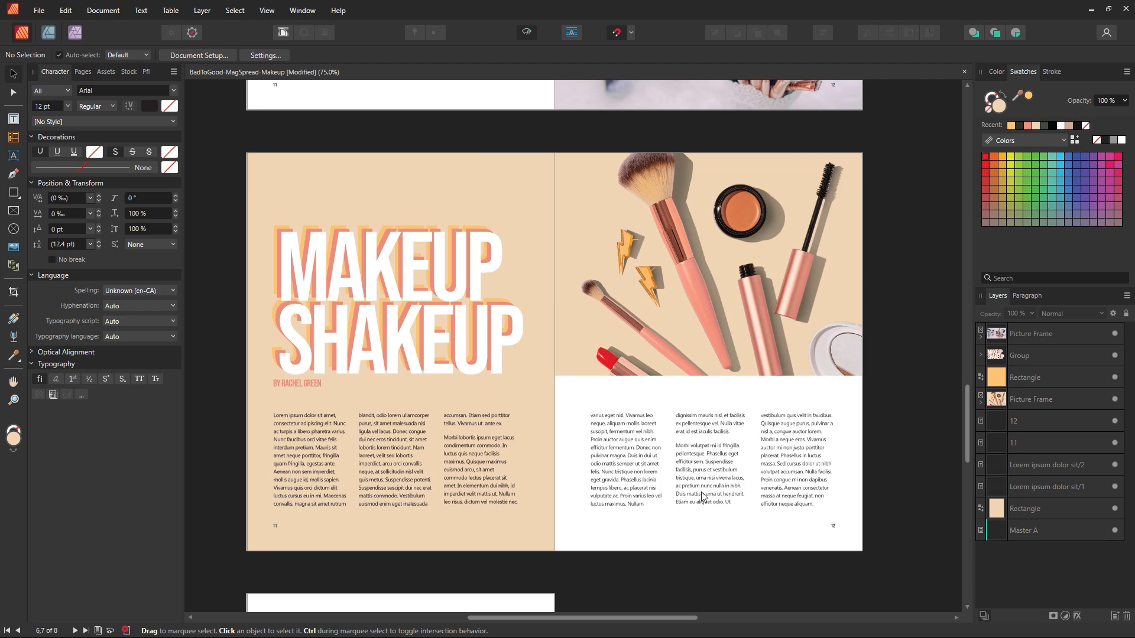
Step: Make the right page's text frame taller and reposition it so the columns start just below the makeup photo
left_click(723, 482)
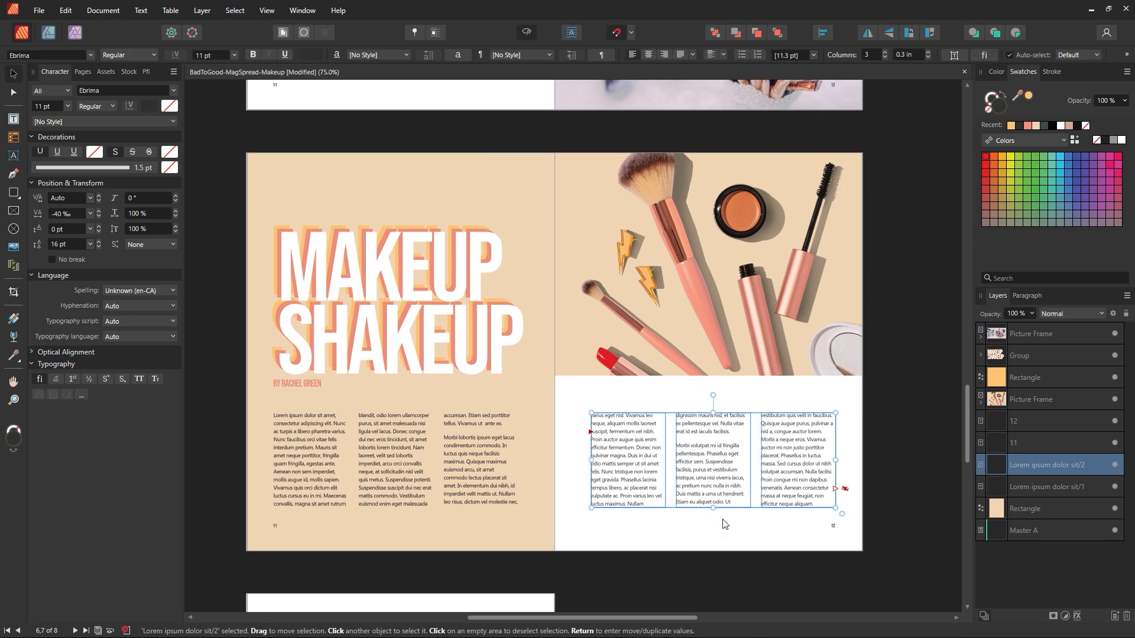
scroll(722, 524, "down", 3)
left_click_drag(716, 410, 743, 568)
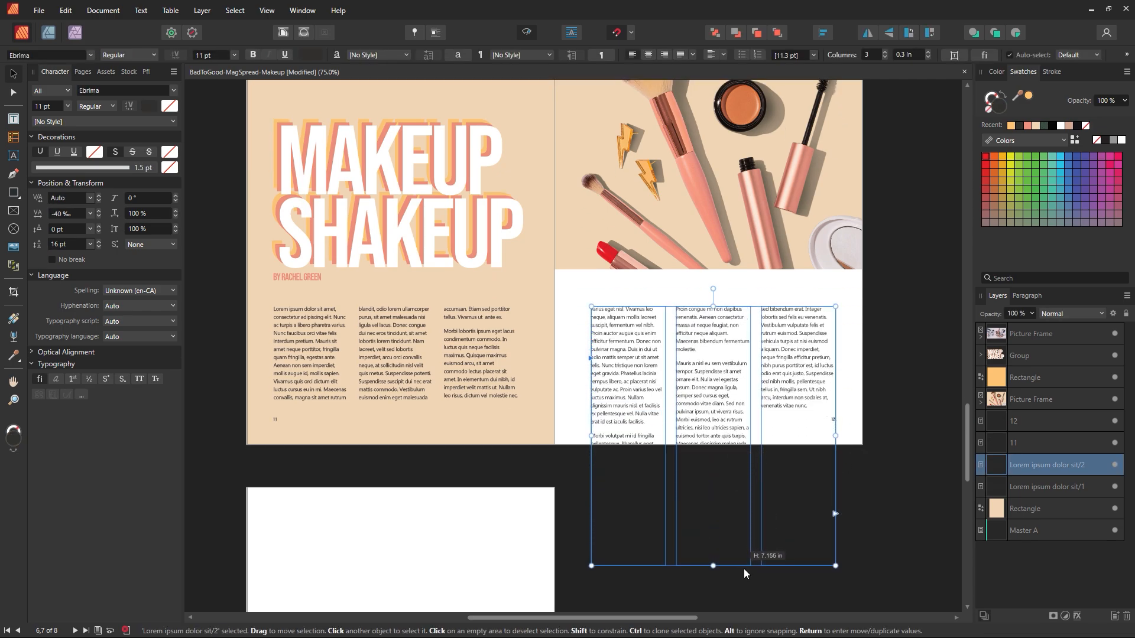
left_click_drag(723, 442, 716, 299)
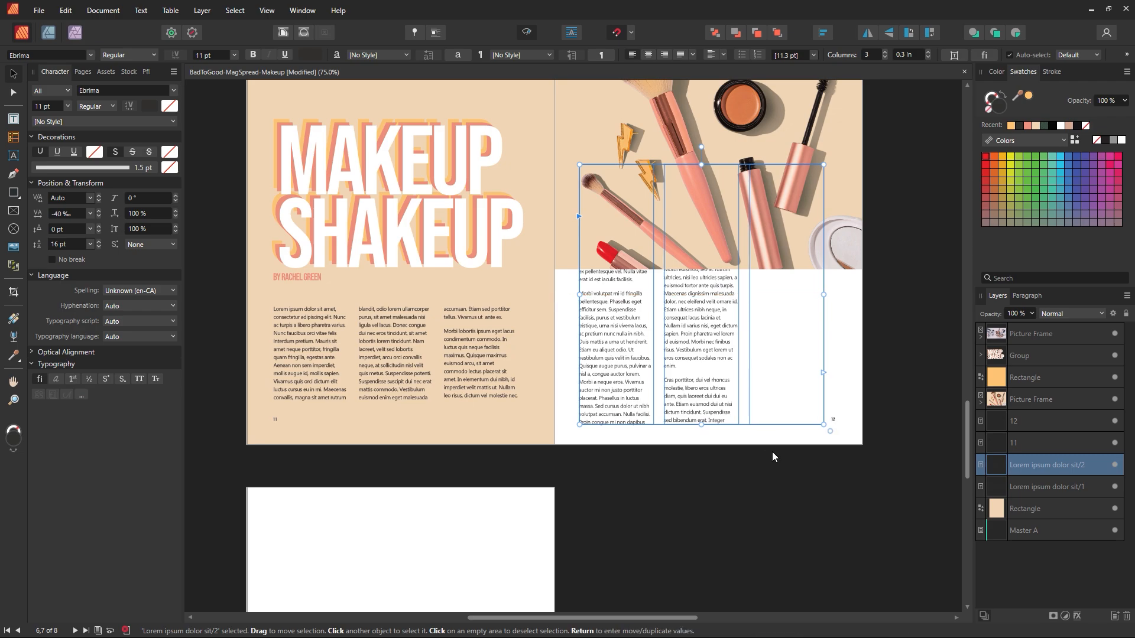
scroll(772, 452, "up", 2)
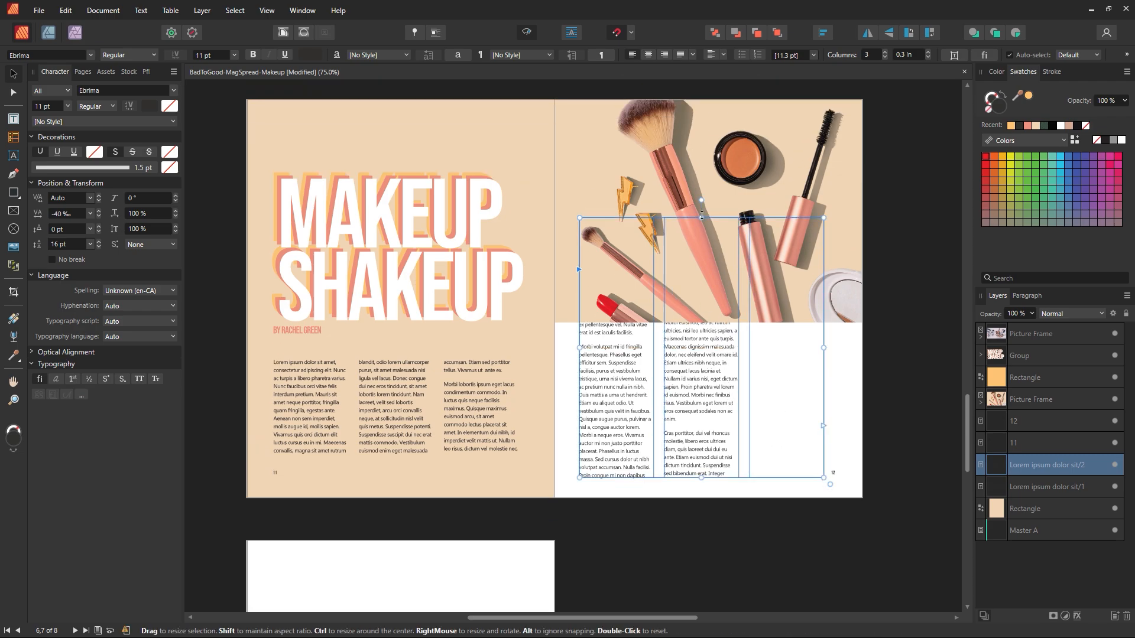
left_click_drag(702, 215, 728, 326)
left_click(870, 363)
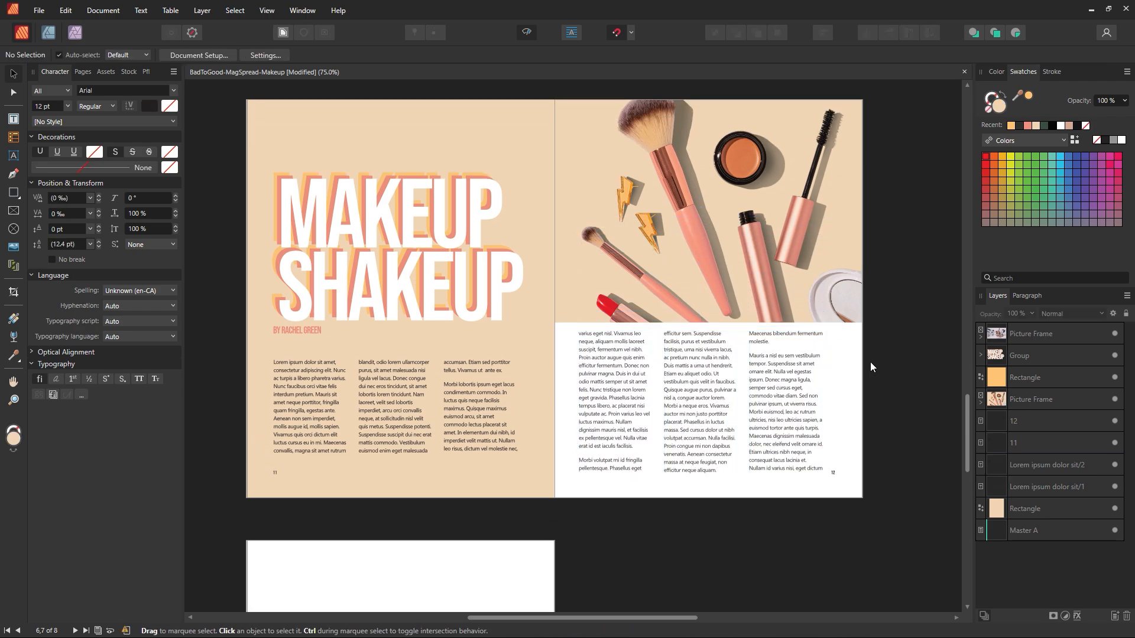
Step: Move the makeup photo frame across the center fold and stretch it vertically to about 11.27 in high
scroll(870, 361, "up", 1)
left_click_drag(643, 617, 630, 619)
scroll(684, 536, "up", 1)
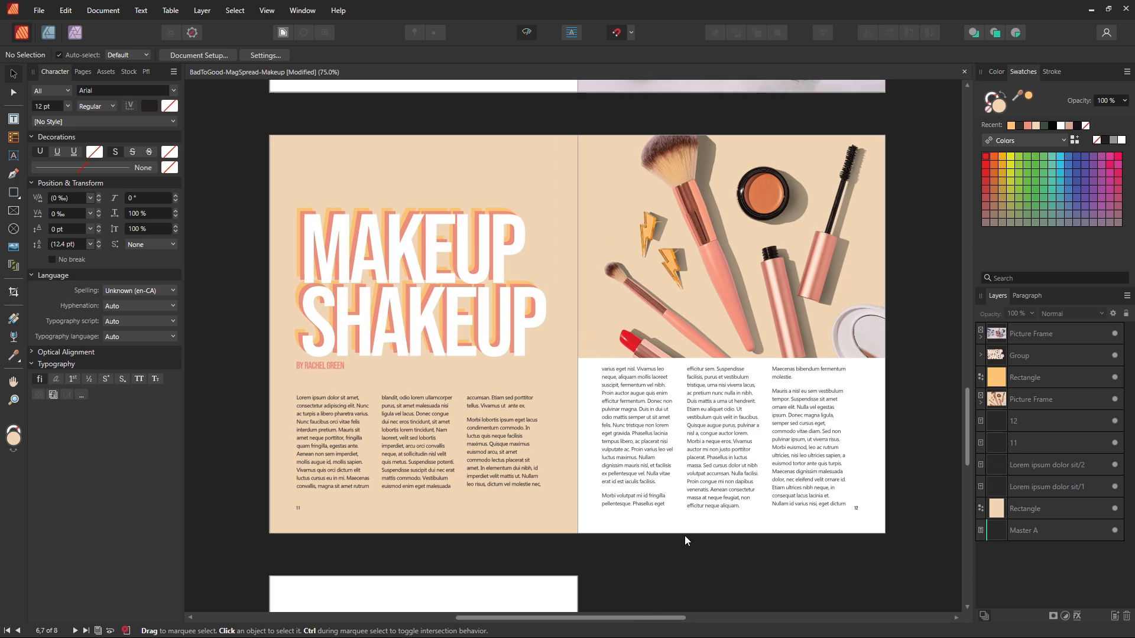
scroll(685, 536, "up", 1)
left_click(688, 356)
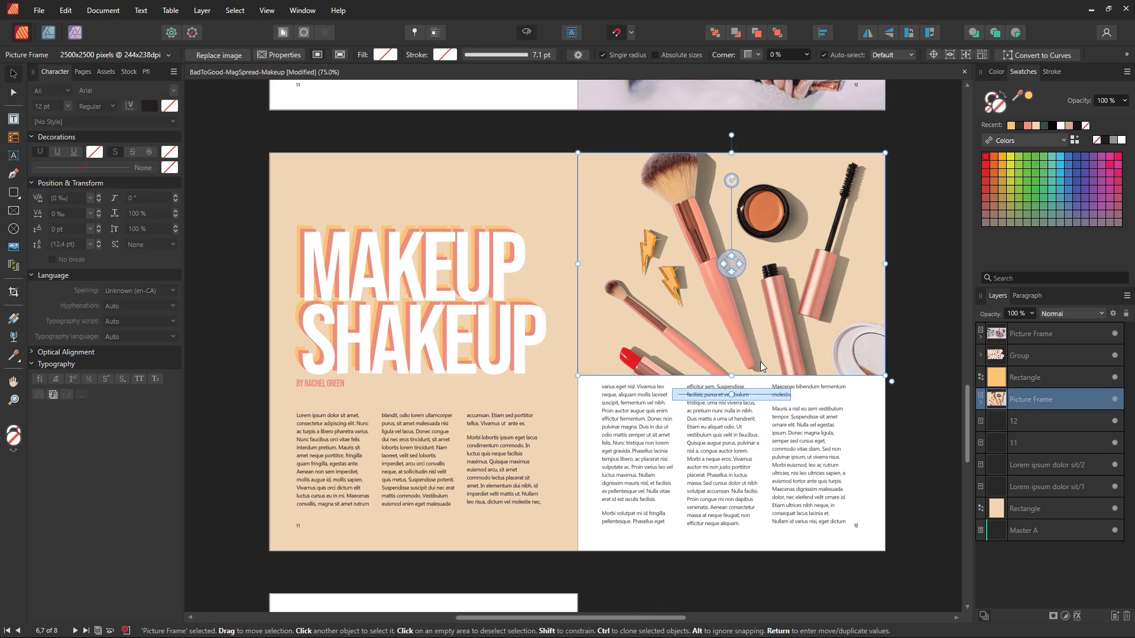
left_click_drag(773, 343, 610, 350)
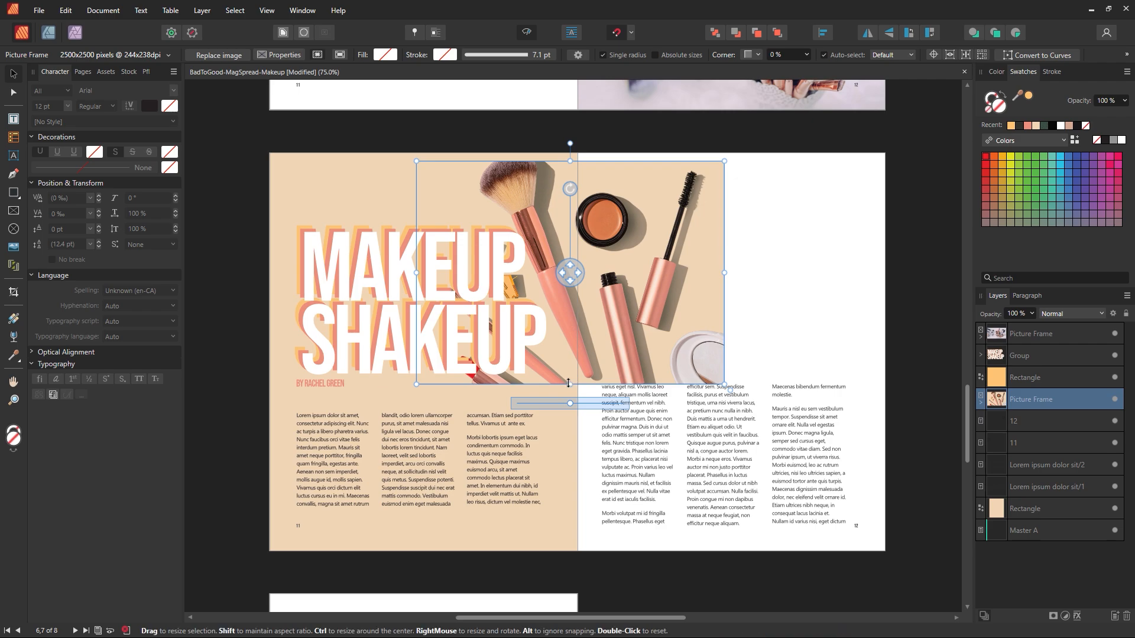
left_click_drag(570, 384, 570, 538)
left_click_drag(570, 162, 569, 129)
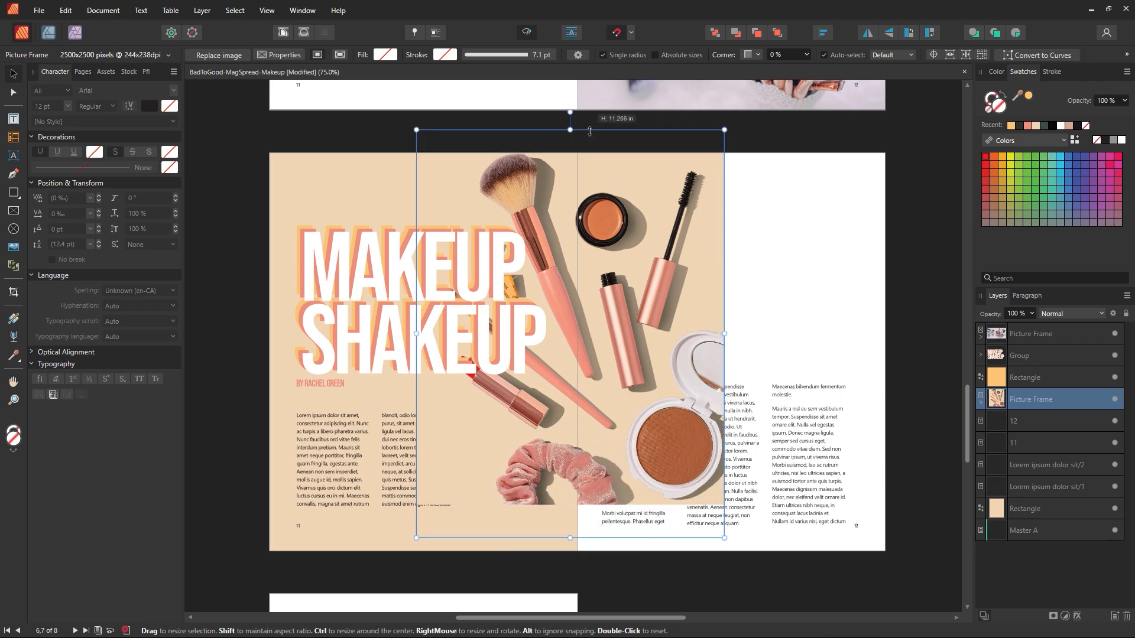
Step: Enlarge the makeup image slightly inside its frame and move the frame lower across the fold
mouse_move(594, 261)
left_mouse_down()
mouse_move(557, 295)
mouse_move(596, 323)
mouse_move(630, 377)
mouse_move(597, 327)
mouse_move(552, 342)
mouse_move(598, 280)
mouse_move(591, 267)
mouse_move(596, 279)
left_mouse_up()
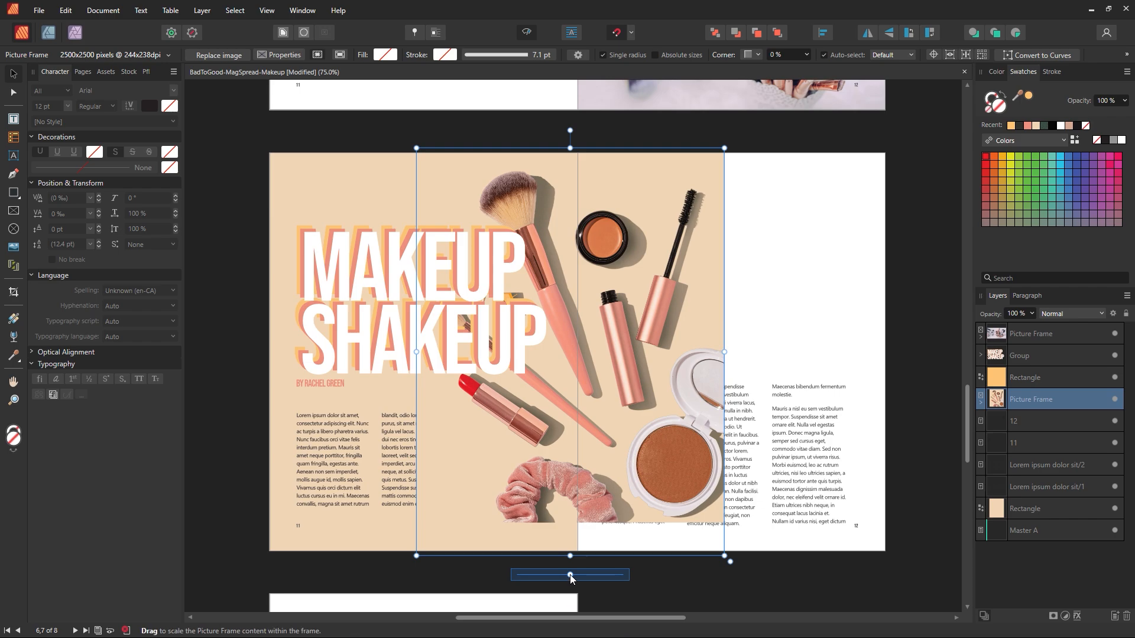
left_click_drag(569, 575, 577, 575)
left_click_drag(604, 388, 591, 420)
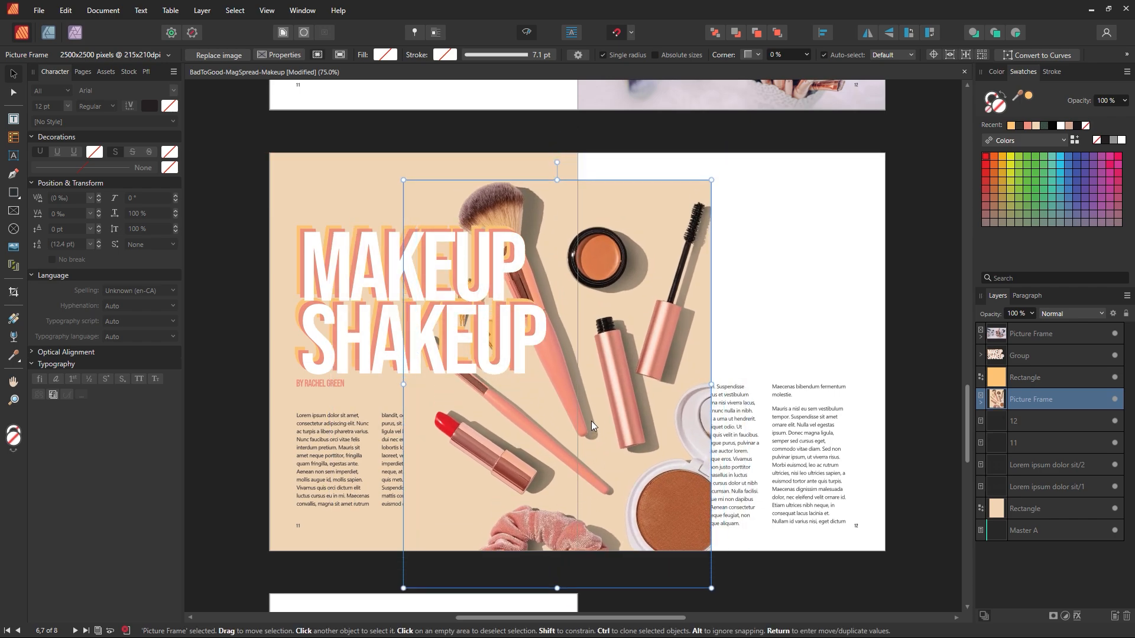
Step: Send the makeup photo frame behind both body text frames, directly above the beige rectangle in the layer order
left_click(829, 258)
left_click(553, 373)
left_click(628, 344)
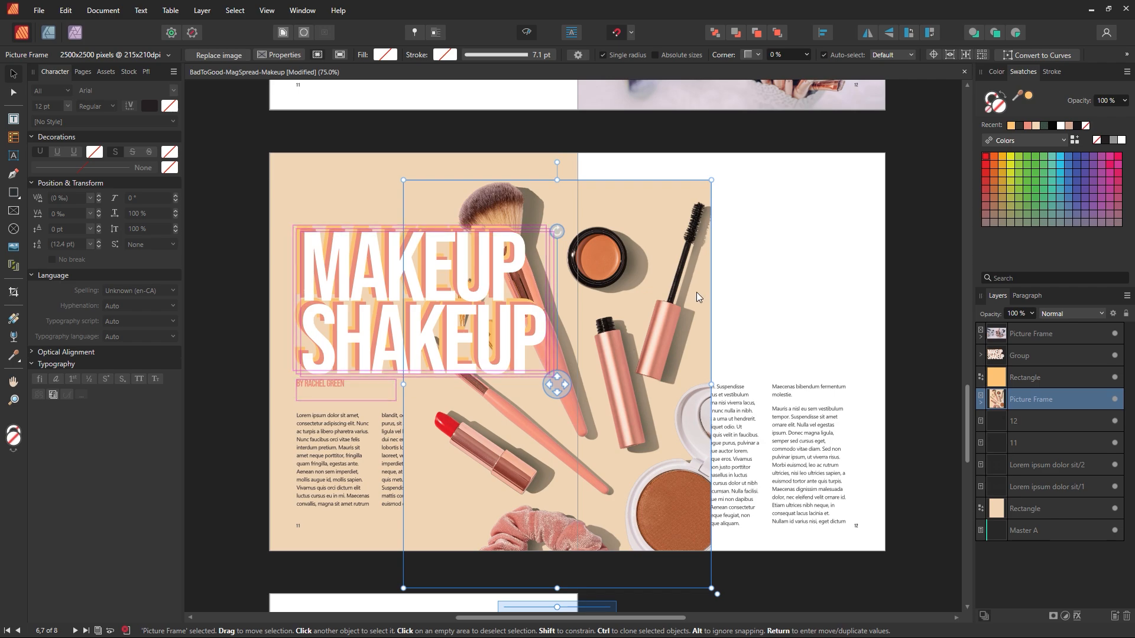
key("ctrl+shift+[")
key("ctrl+]")
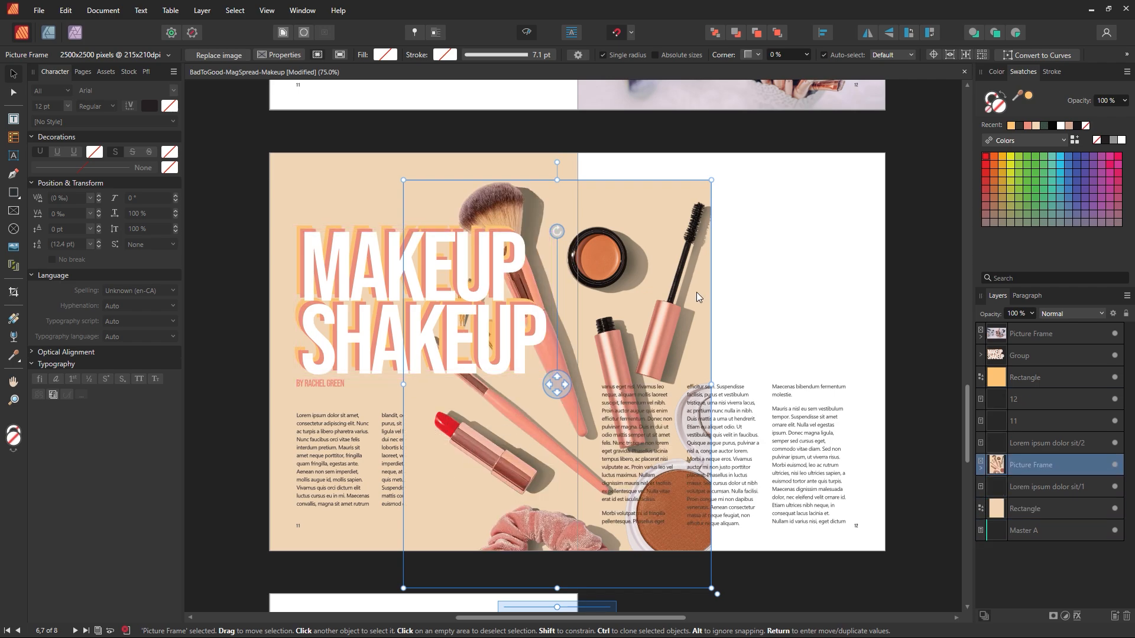
left_click(754, 290)
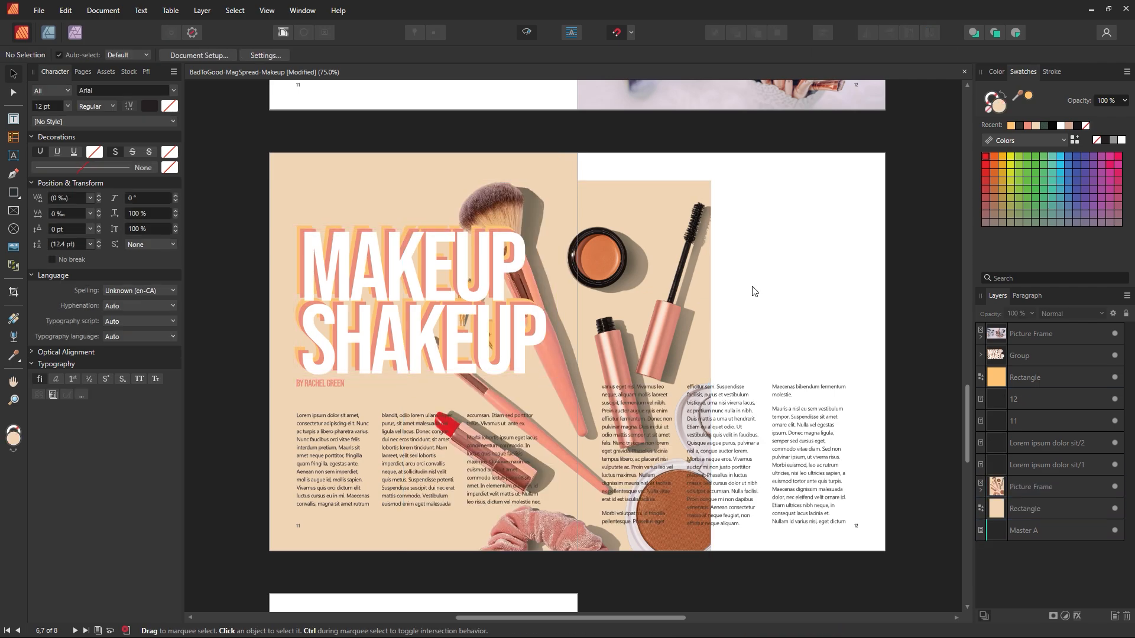
Step: Shift the makeup image up and to the right inside its frame and extend the frame to the page's top edge
left_click(589, 327)
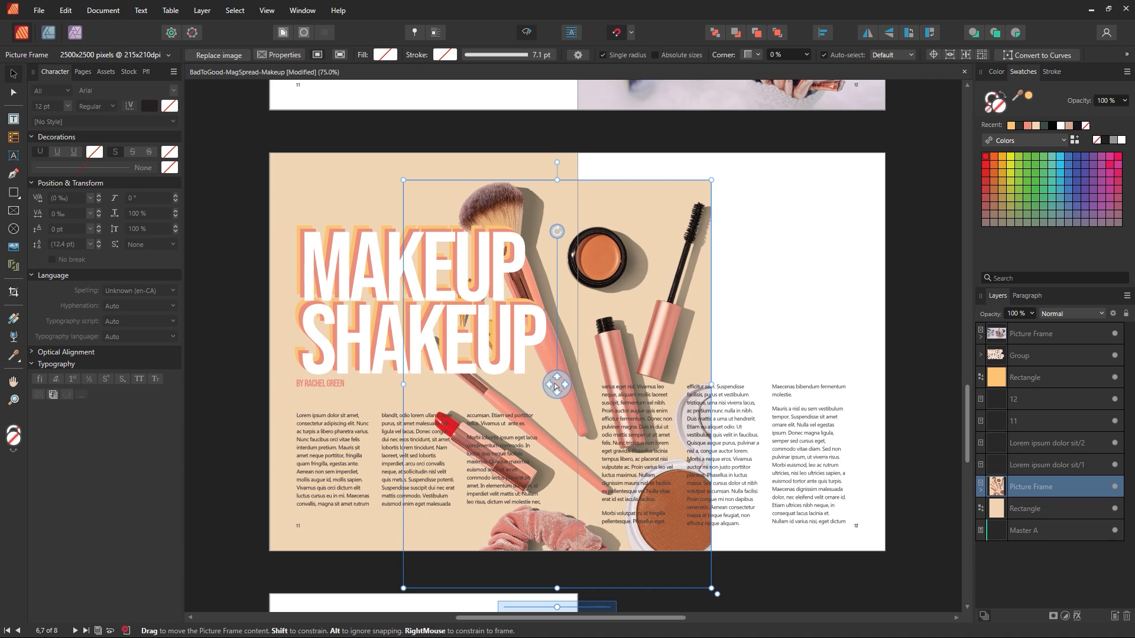
left_click_drag(554, 390, 576, 362)
left_click(775, 329)
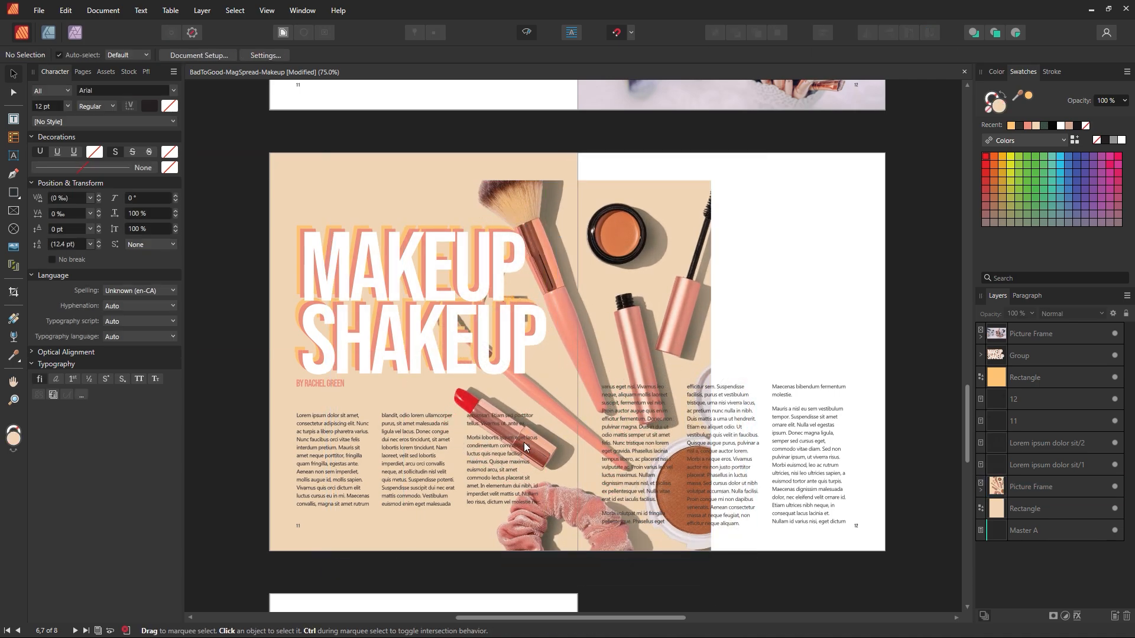
left_click(646, 347)
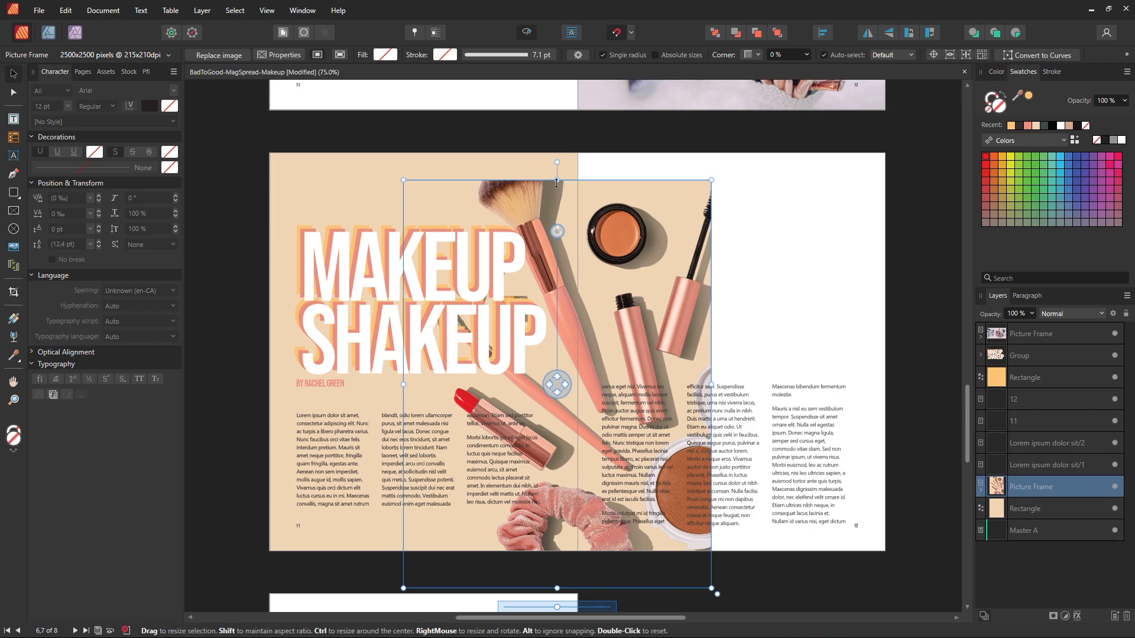
left_click_drag(555, 179, 557, 153)
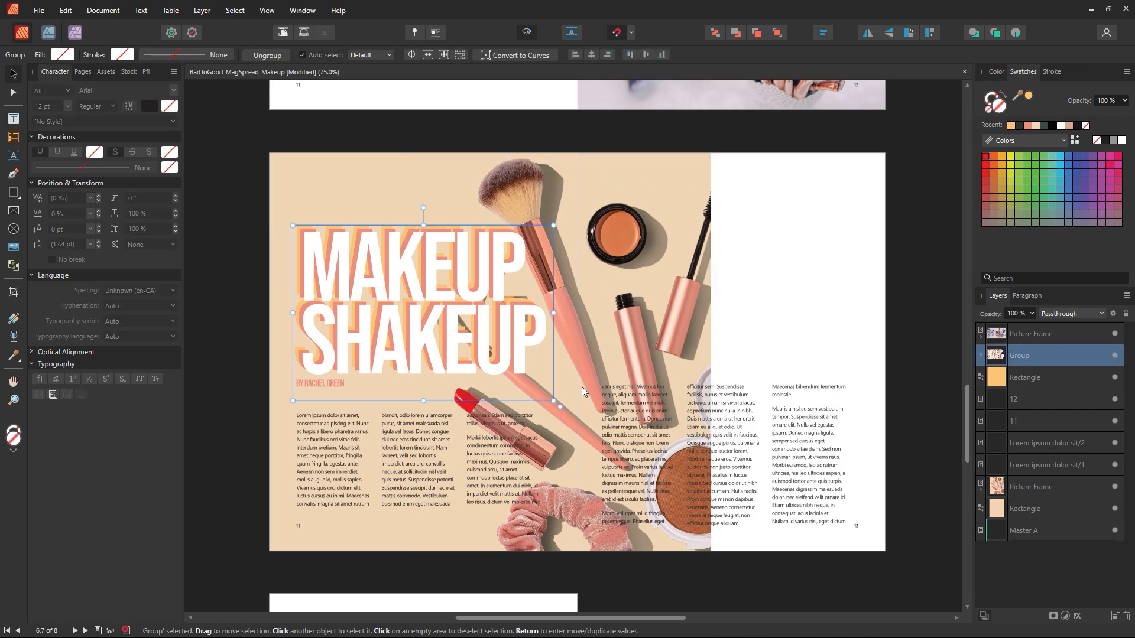
Step: Shift the makeup image left inside its frame and extend the frame's left edge farther over the beige page
left_click_drag(570, 404, 542, 386)
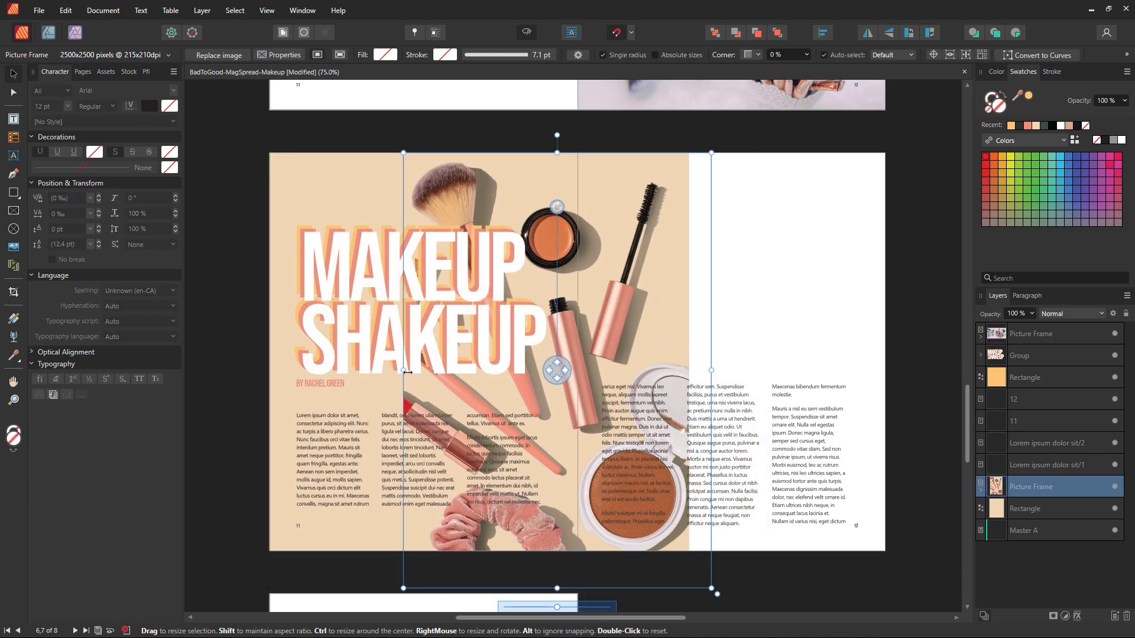
left_click_drag(403, 370, 323, 379)
left_click(766, 323)
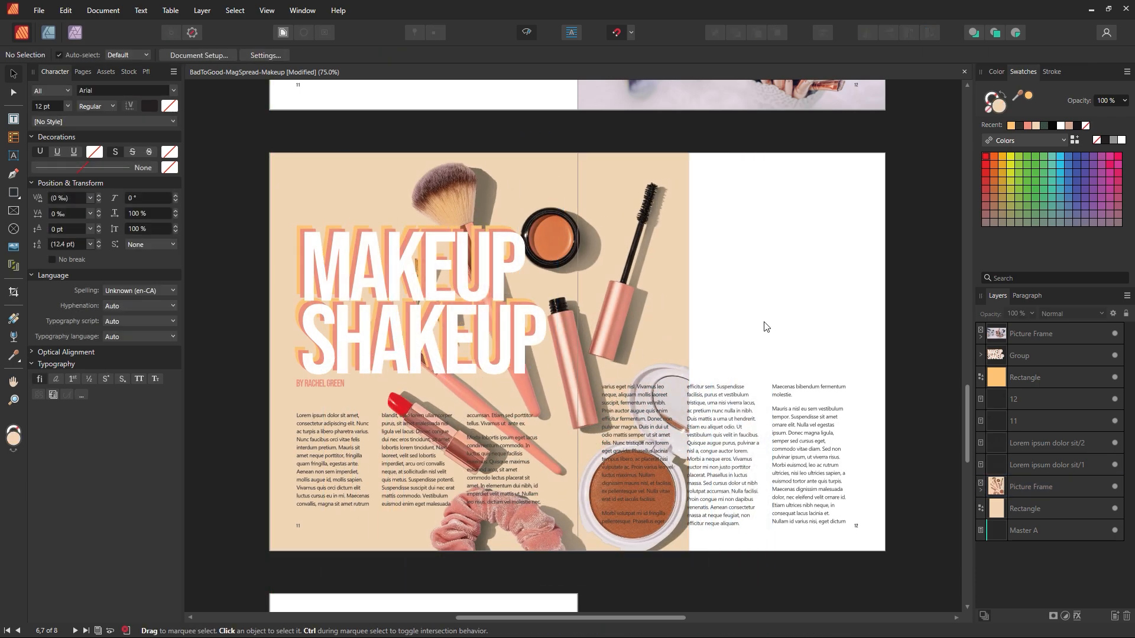
Step: Reposition the makeup image down and to the right inside its frame to clear more of the title
left_click(592, 358)
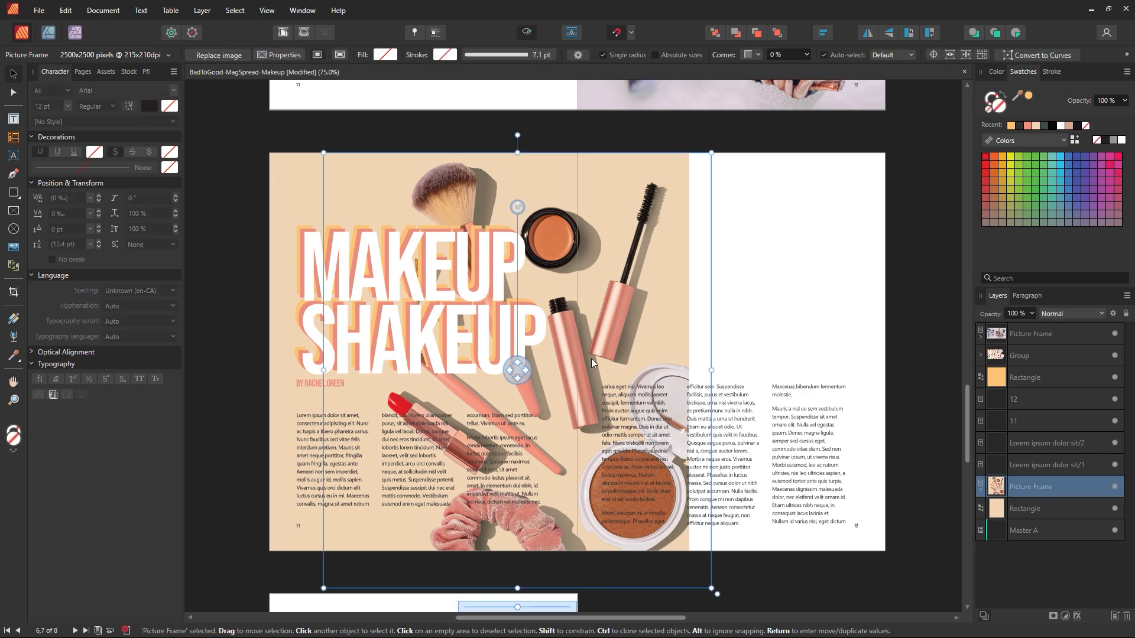
left_click_drag(523, 373, 593, 431)
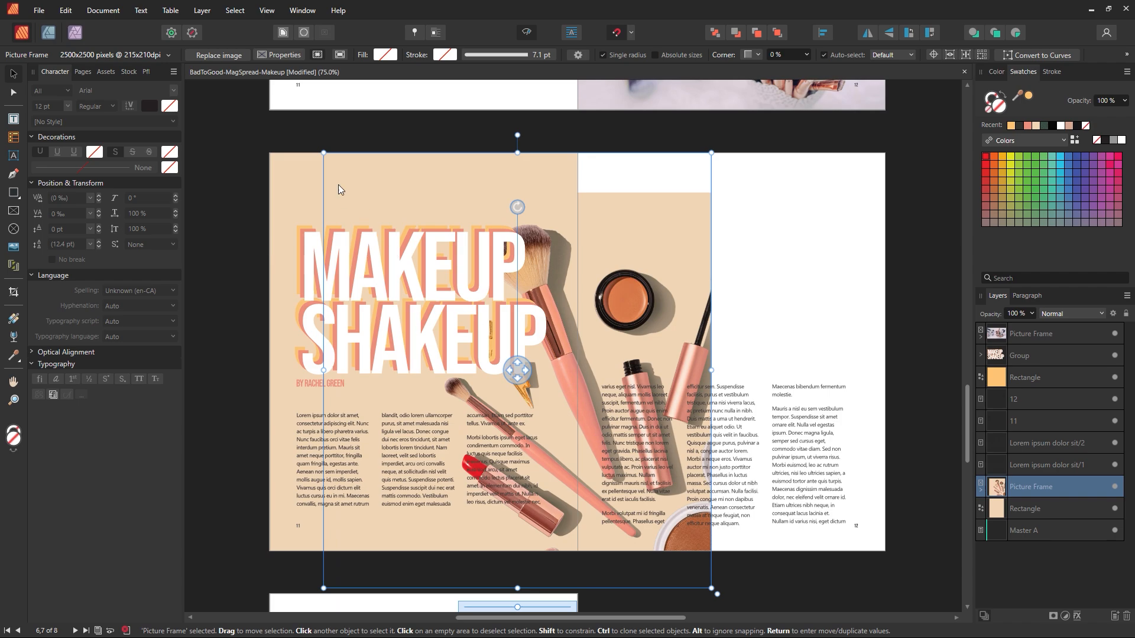
left_click(283, 156)
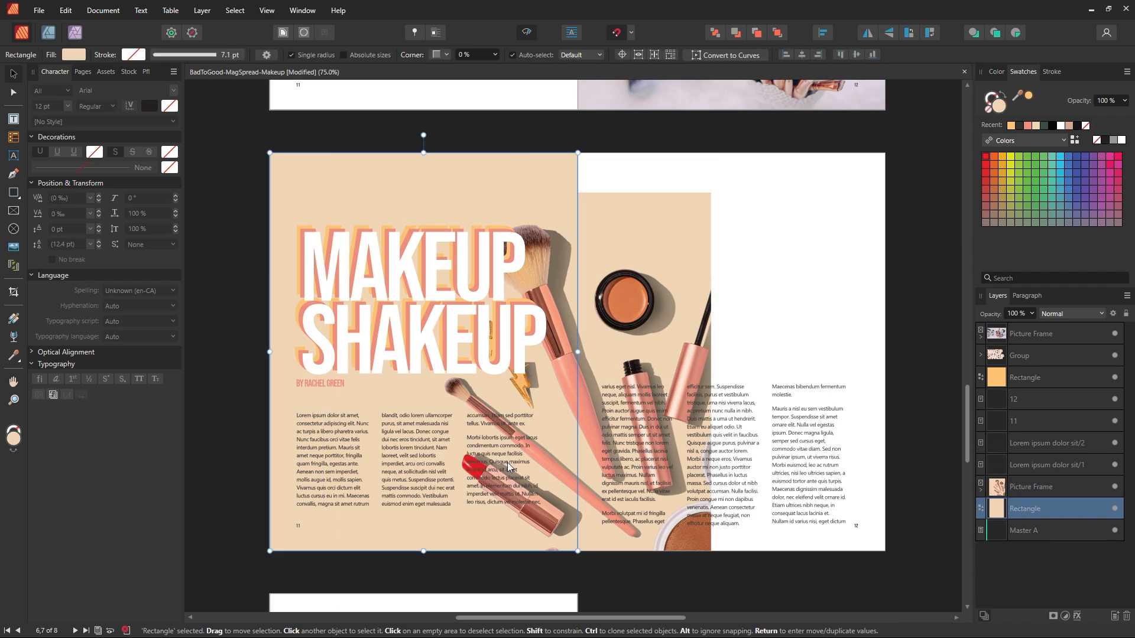
left_click(252, 401)
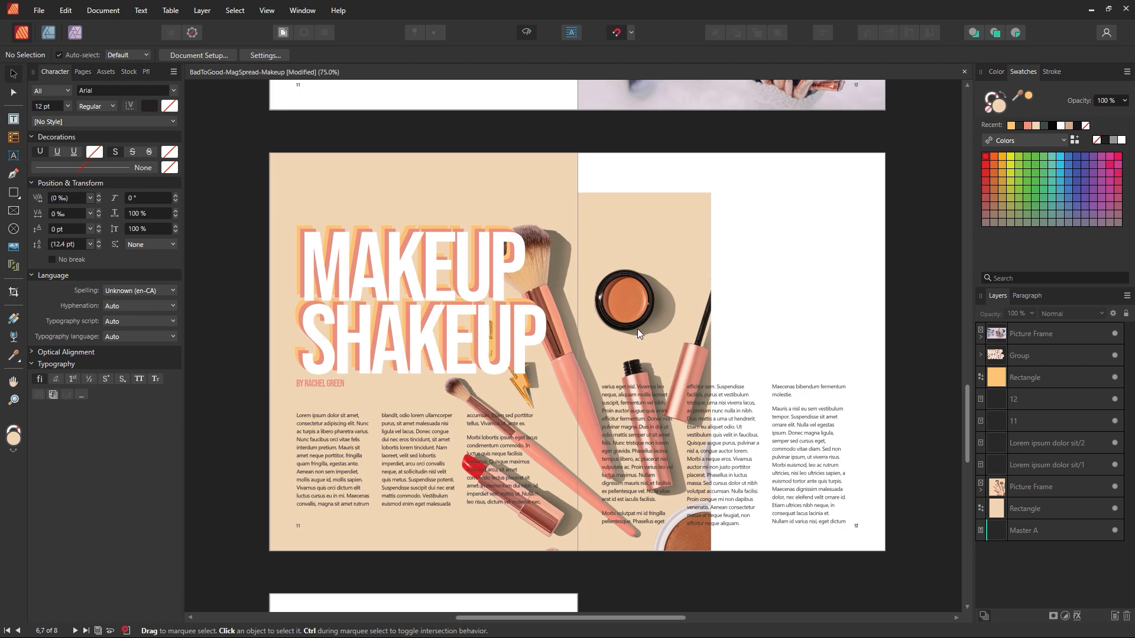
Step: Extend the makeup photo frame's right edge farther across the white page to uncover the whole mascara wand
left_click(702, 321)
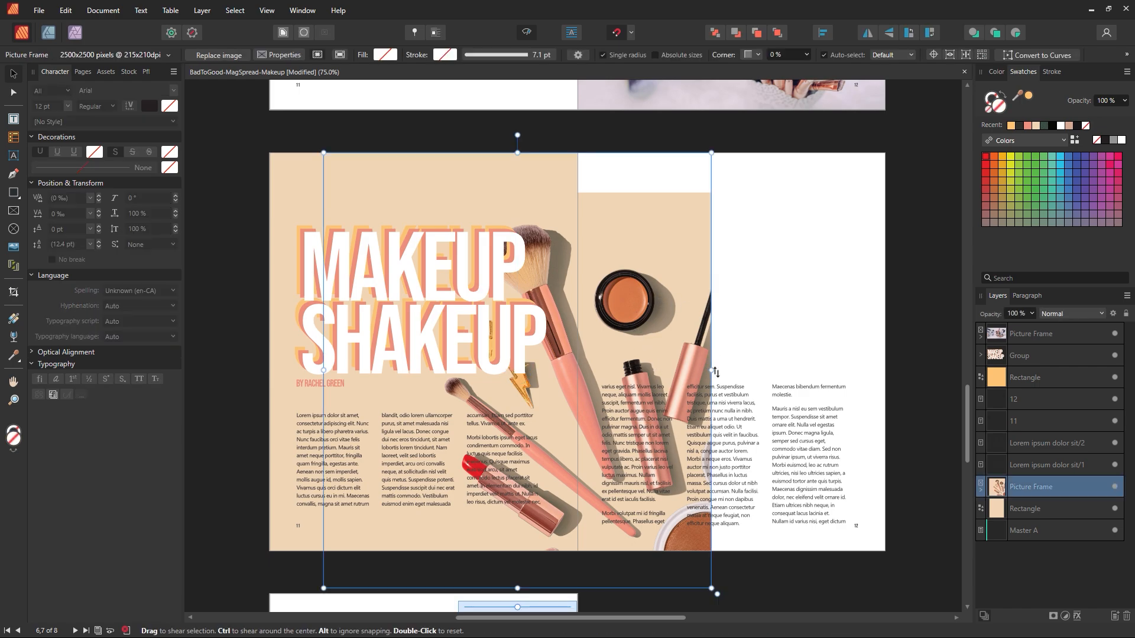
left_click_drag(711, 370, 764, 379)
left_click(774, 332)
left_click(702, 321)
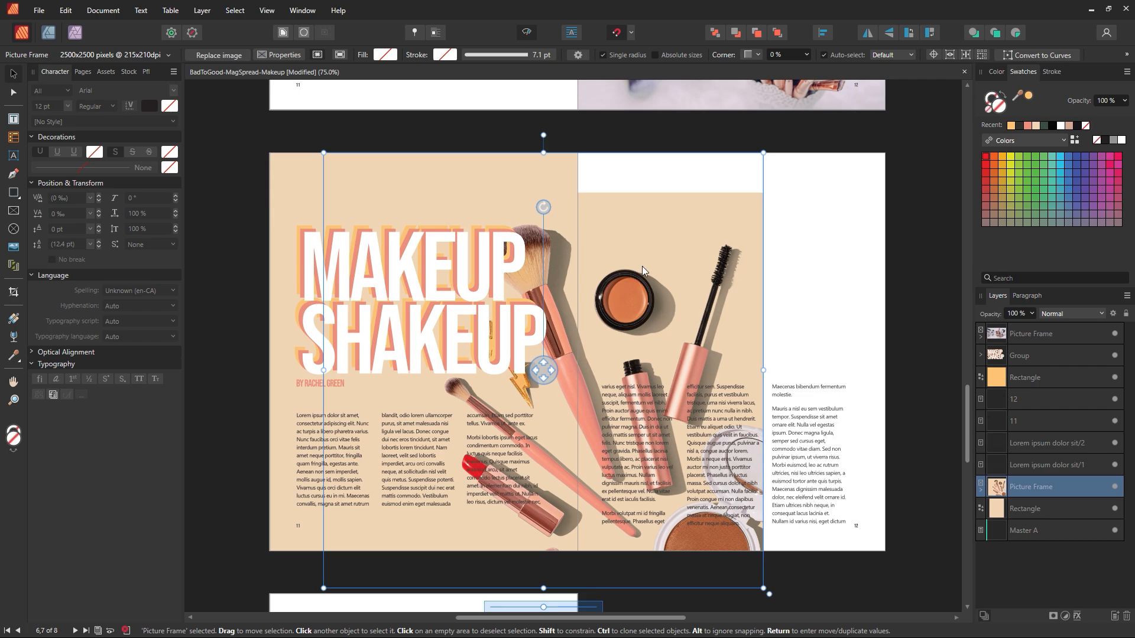
left_click(784, 290)
left_click(645, 352)
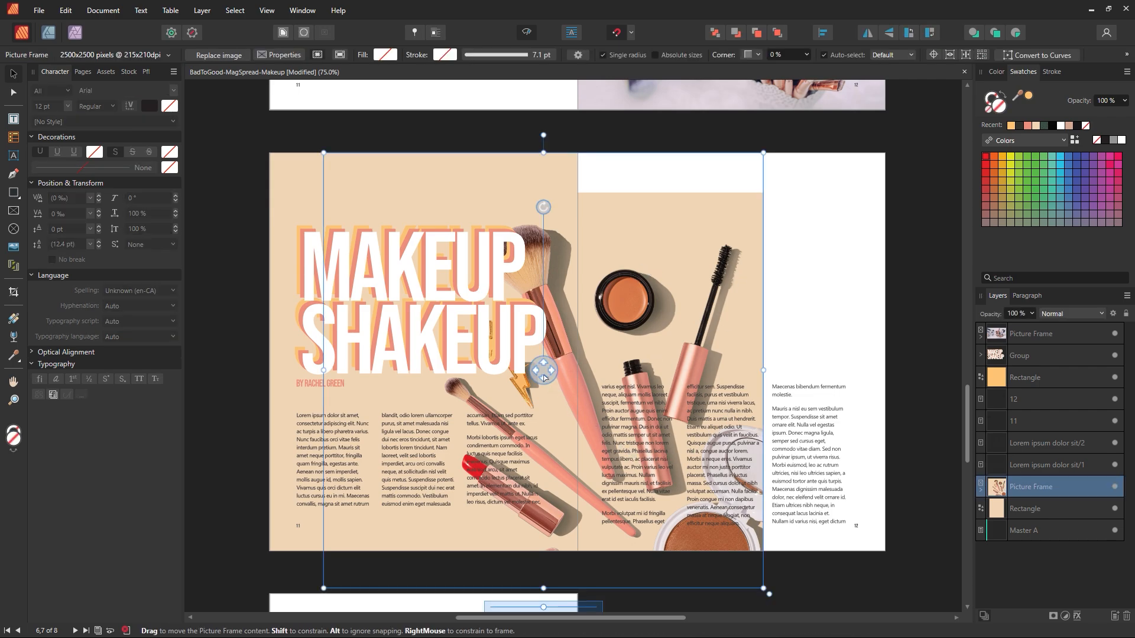
Step: Shift the makeup image up inside its frame so the brush head rises above the title and the mascara wand stays whole
left_click_drag(544, 370, 522, 319)
left_click(766, 289)
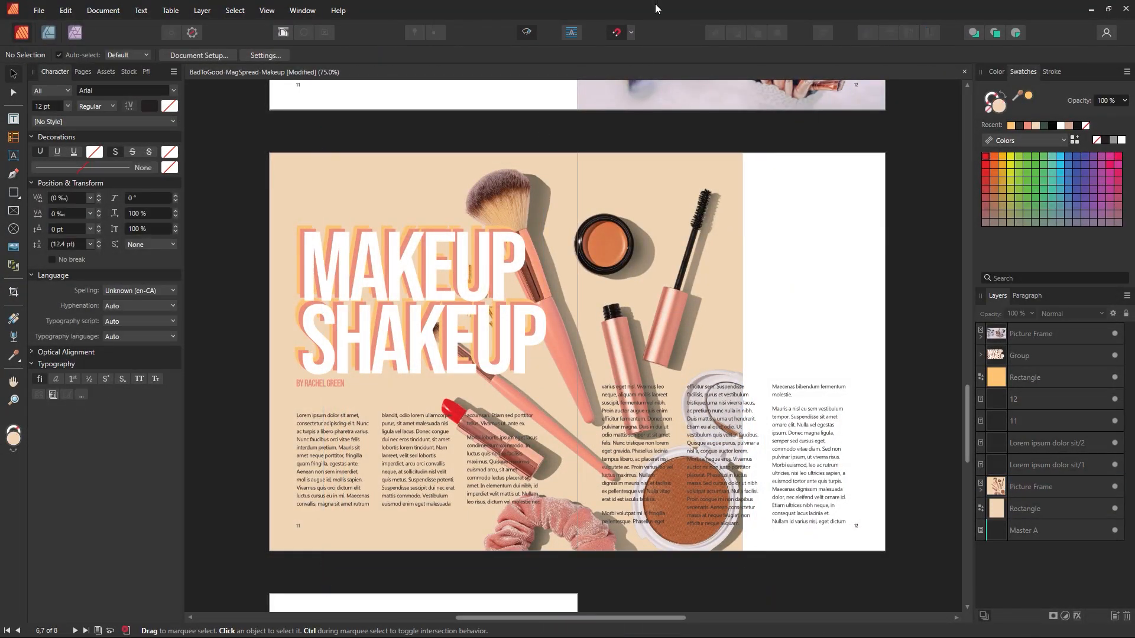
left_click(556, 354)
left_click(587, 333)
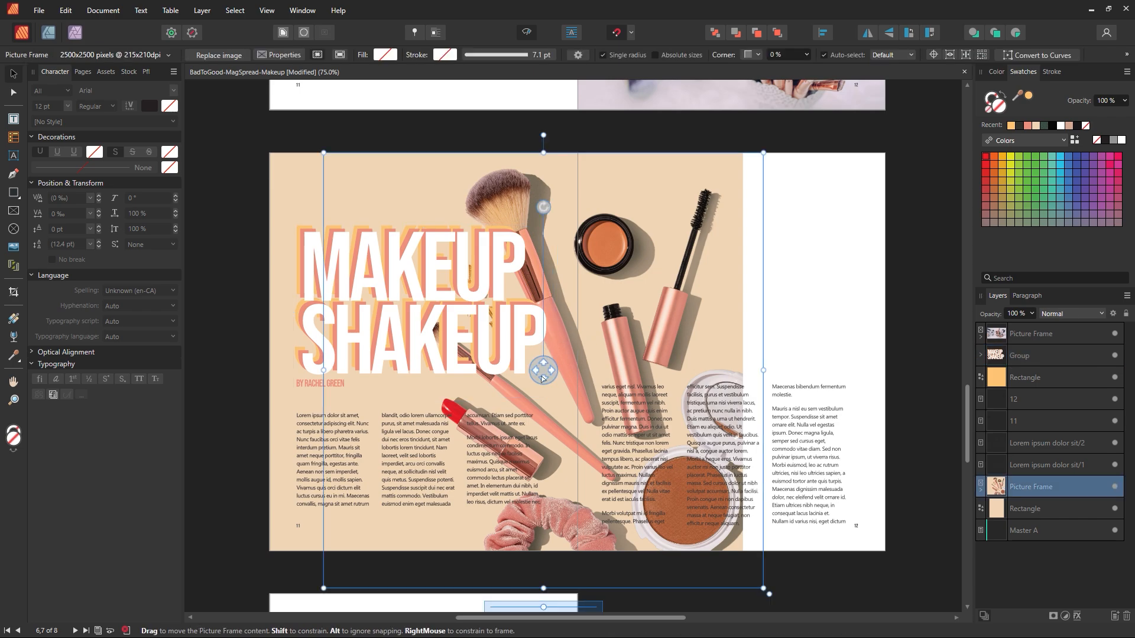
left_click_drag(542, 373, 549, 371)
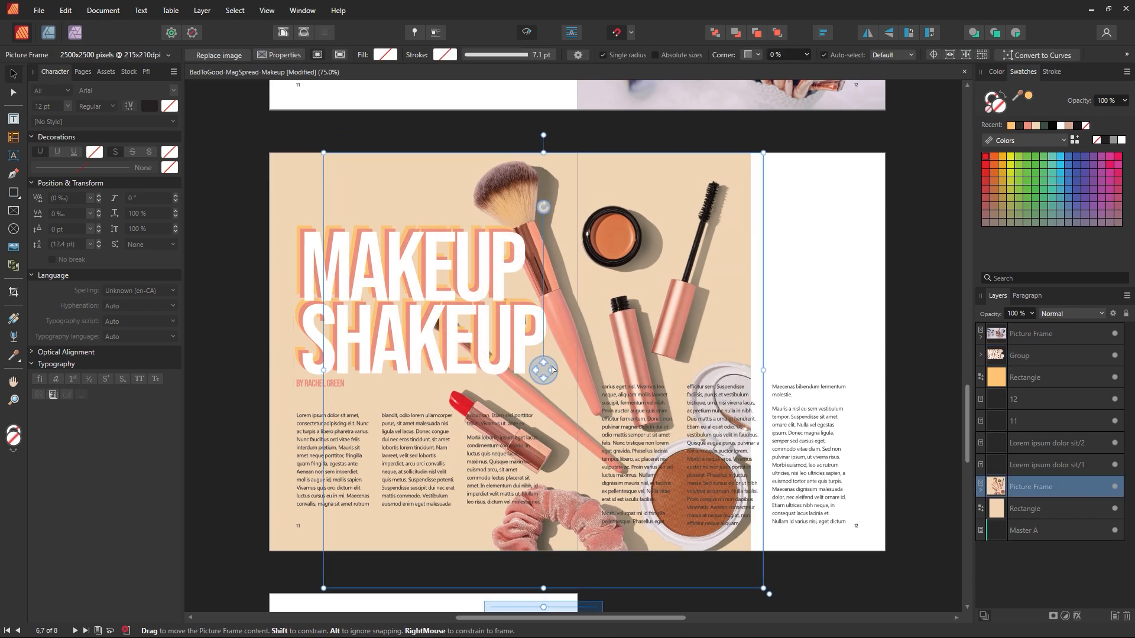
left_click(814, 283)
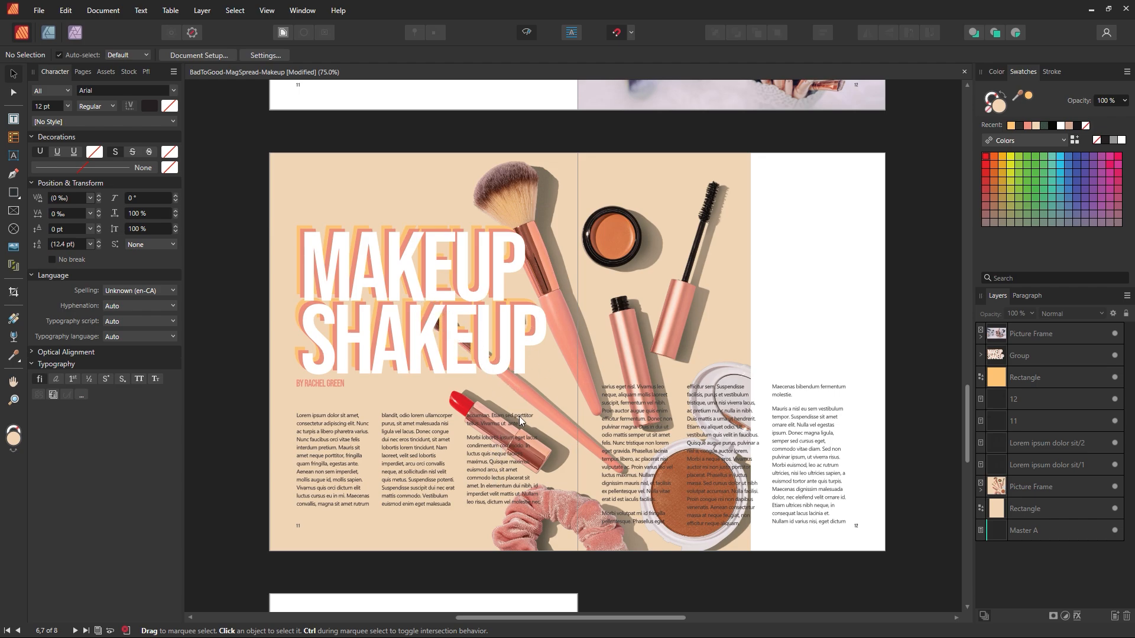
Step: Pull the makeup photo frame's right edge back to the spine so the photo covers only the beige page
left_click(588, 351)
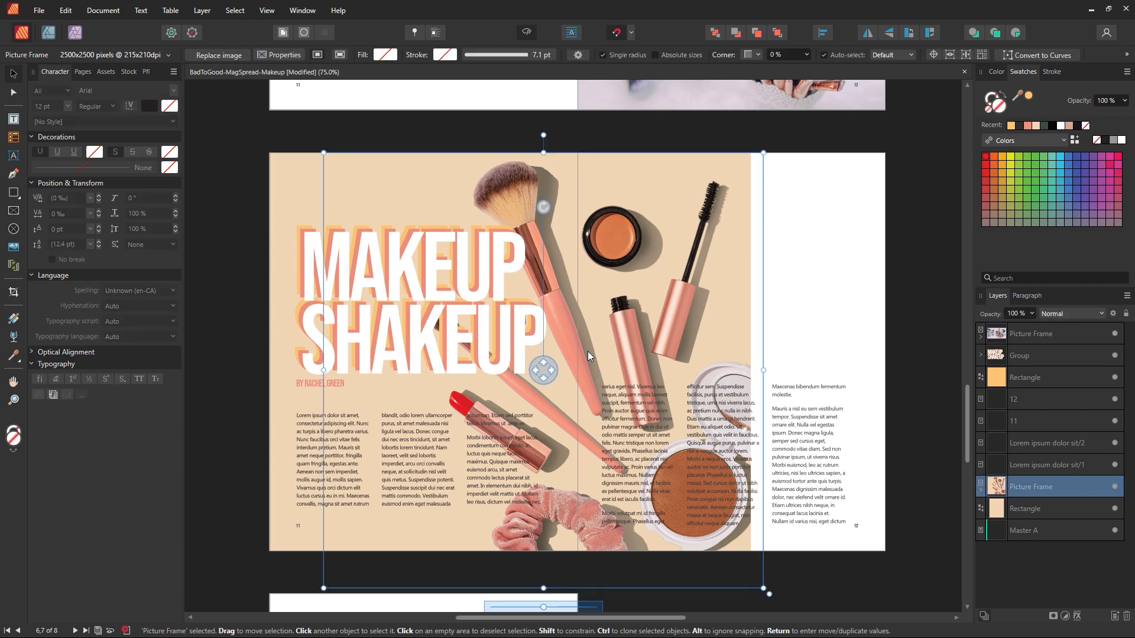
left_click_drag(774, 370, 572, 368)
left_click(745, 311)
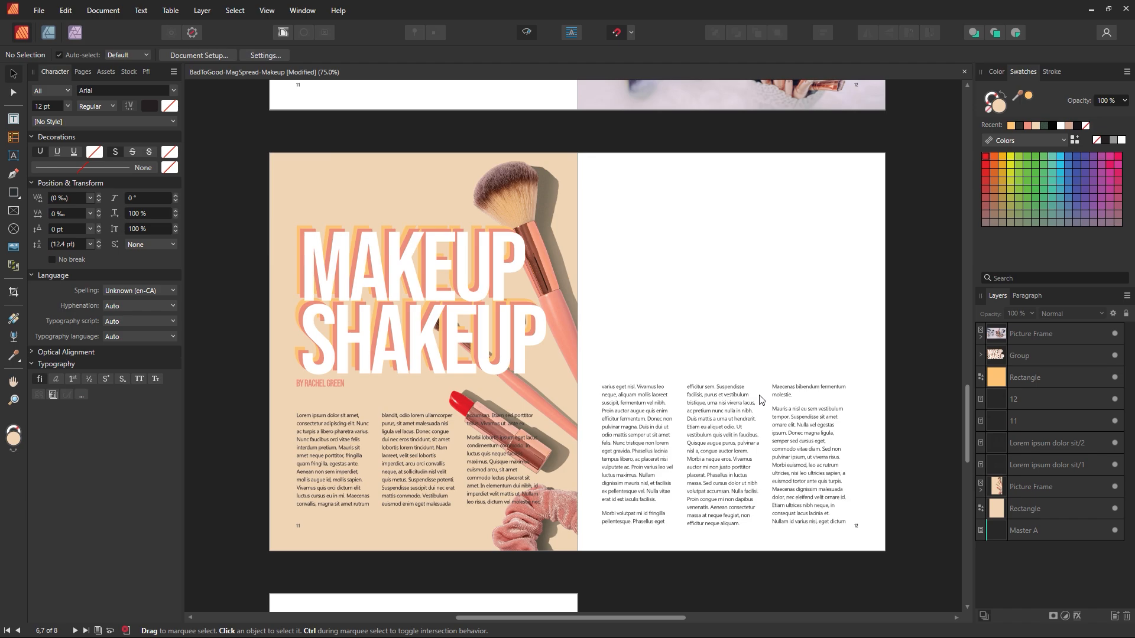
Step: Reduce the beige page's text frame to 1 column and narrow it to end before the lipstick, checking it with preview mode toggled
left_click(505, 457)
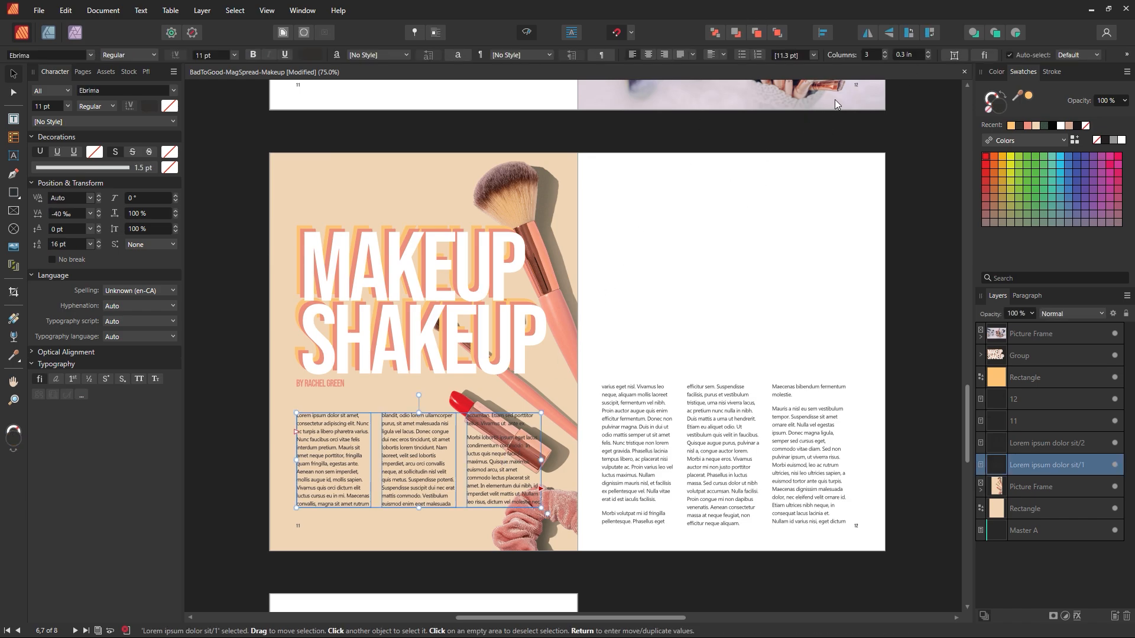
left_click(885, 58)
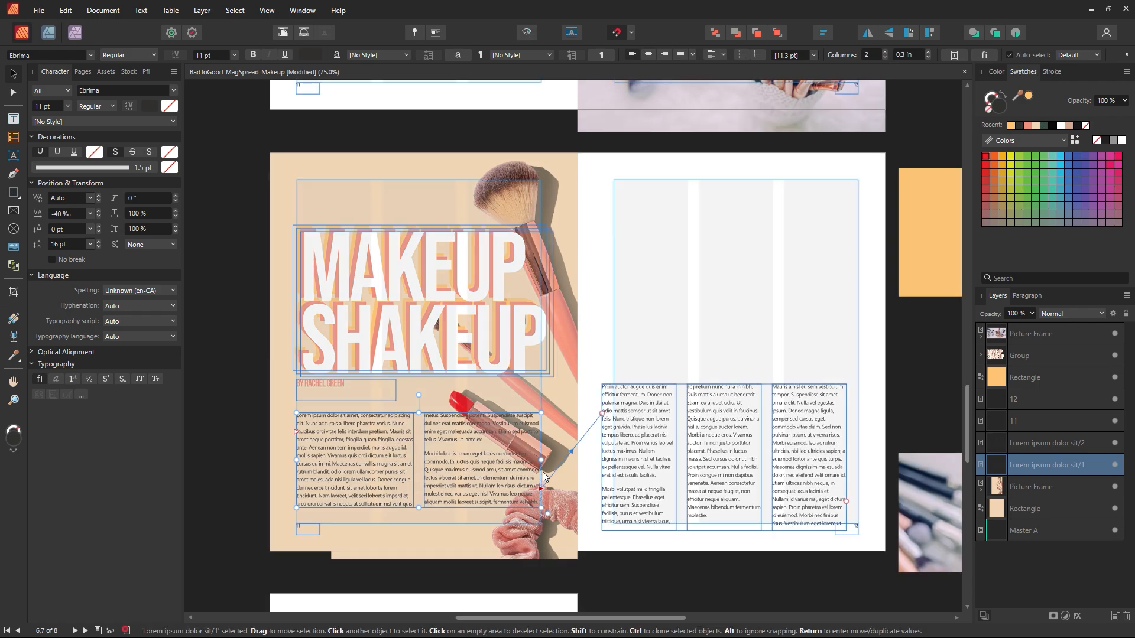
left_click_drag(541, 460, 450, 458)
left_click(885, 58)
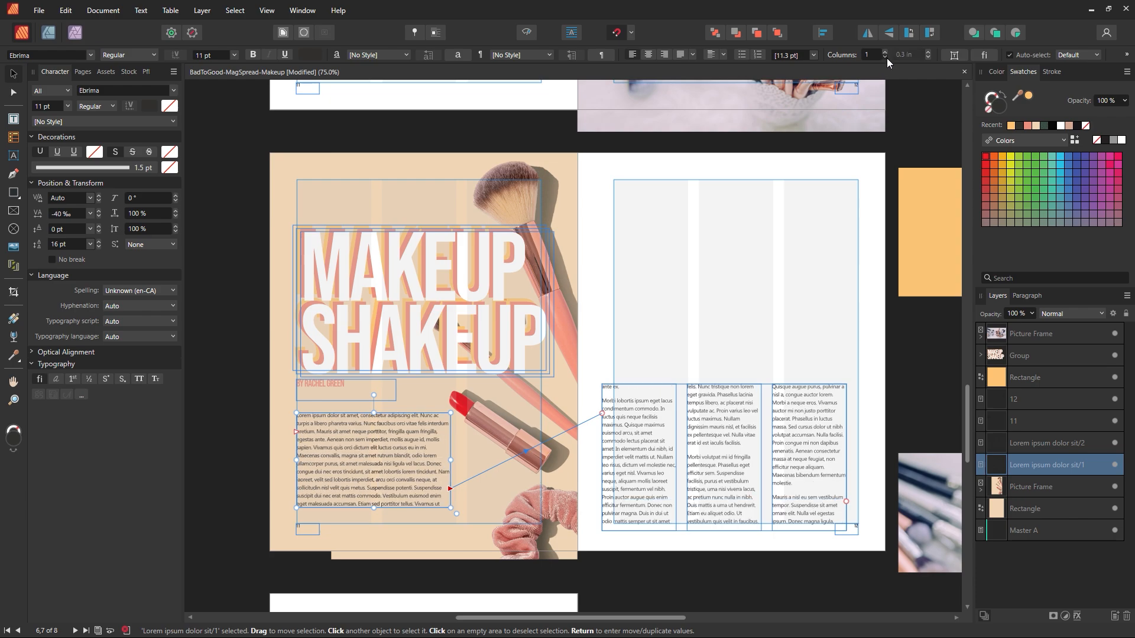
left_click(529, 33)
left_click(534, 126)
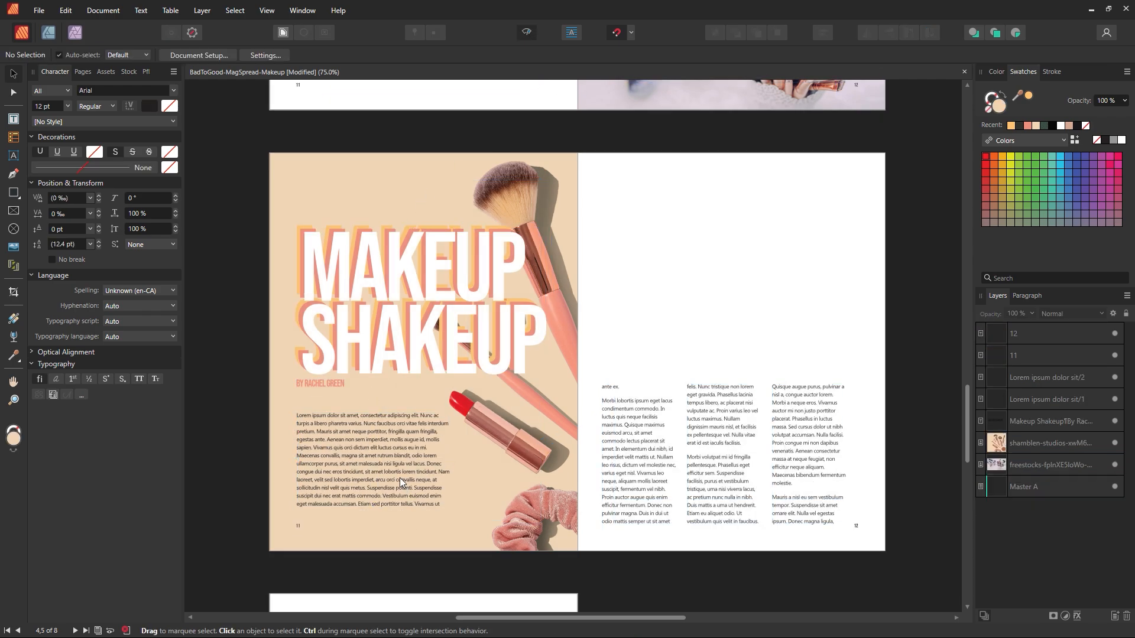
Step: Extend the white page's three-column text frame upward to fit more of the linked article text
left_click(558, 413)
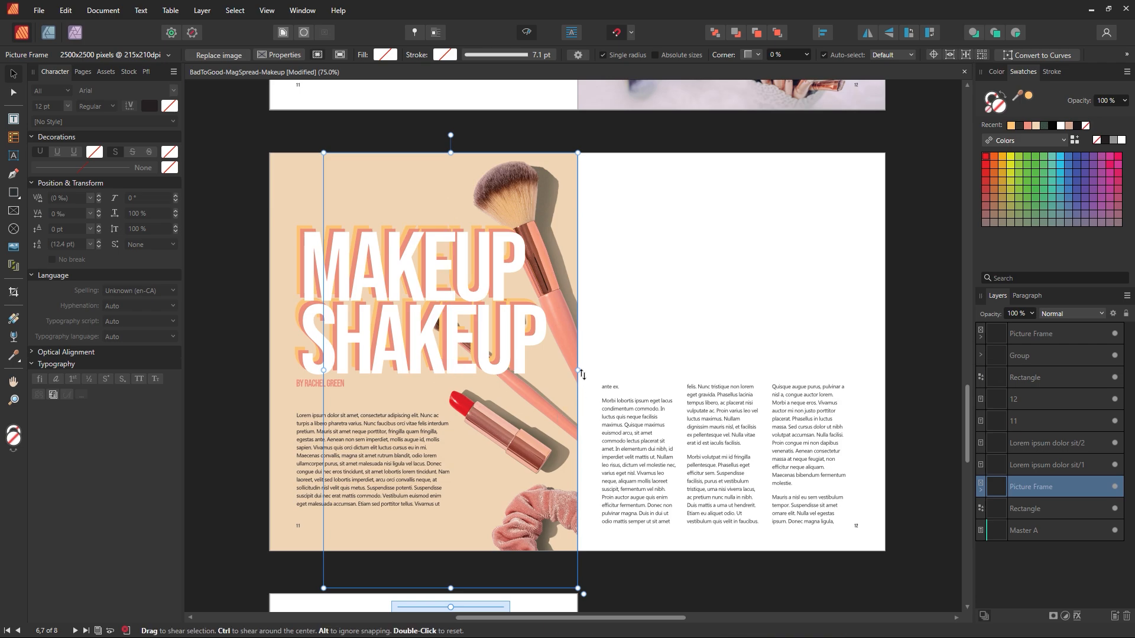
left_click(799, 220)
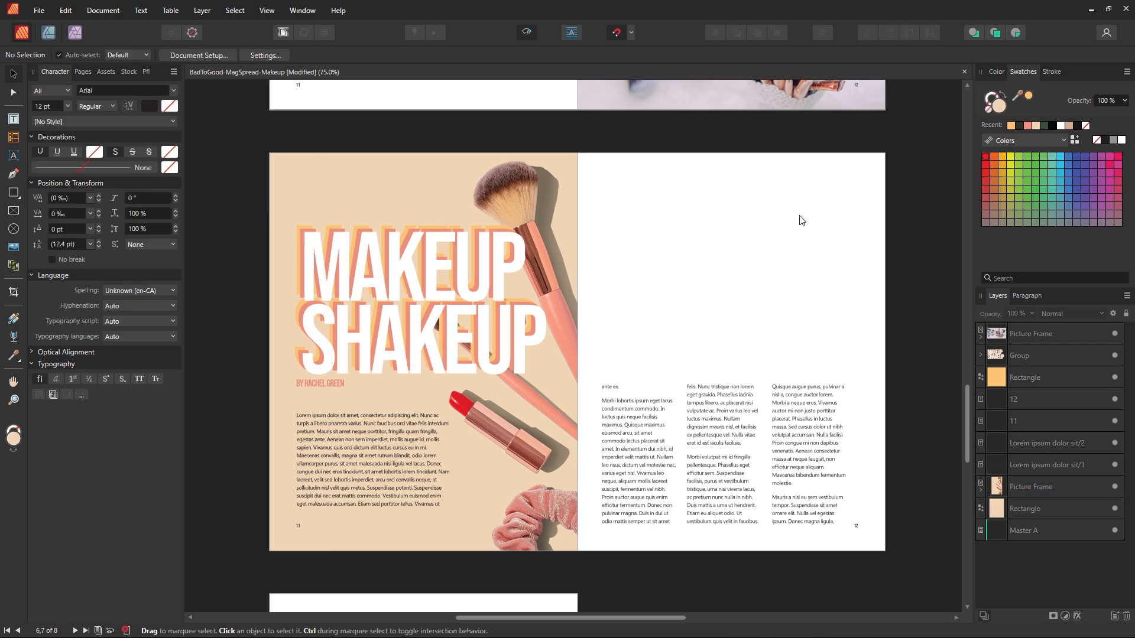
left_click(625, 424)
left_click_drag(724, 381, 723, 330)
left_click(408, 479)
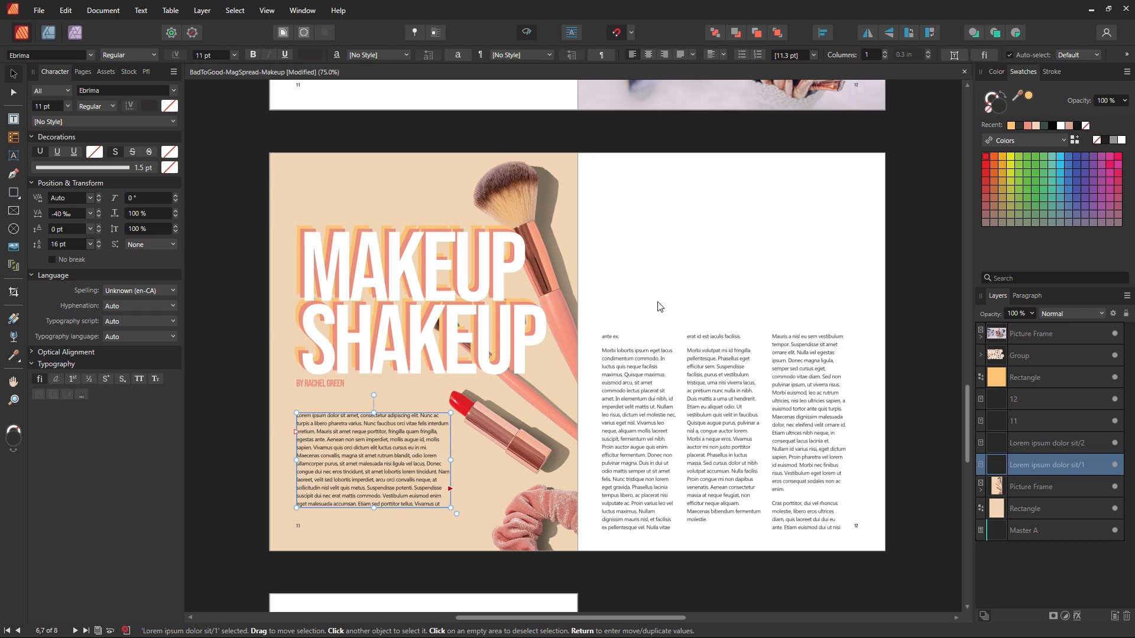
left_click(743, 223)
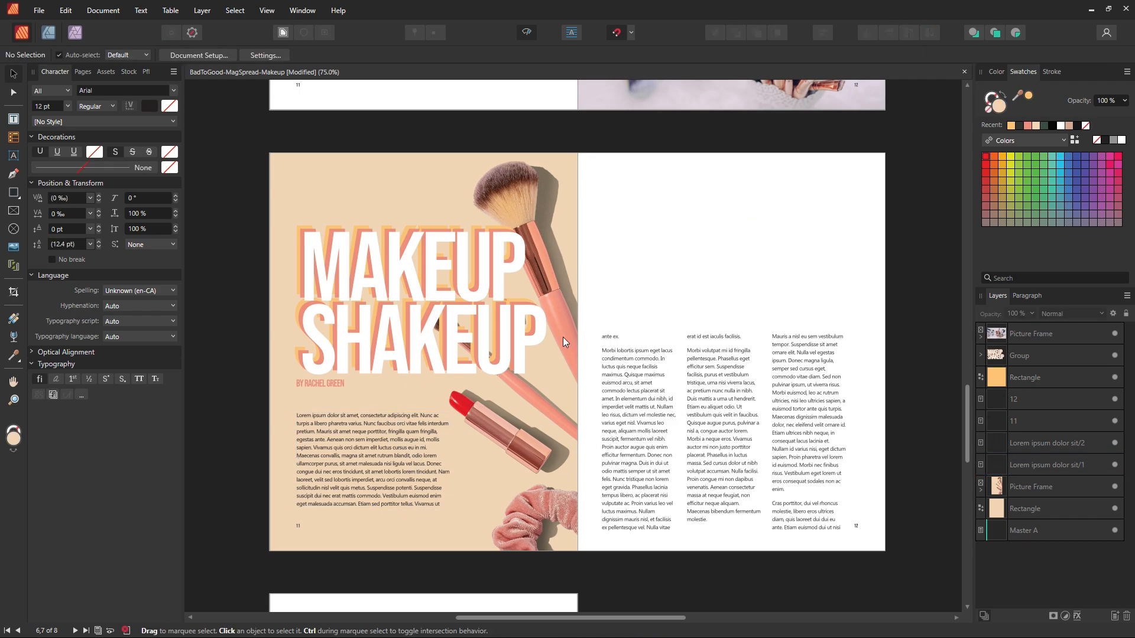
Step: Shift the makeup image down inside its frame so the lipstick sits beside the single text column
left_click(541, 192)
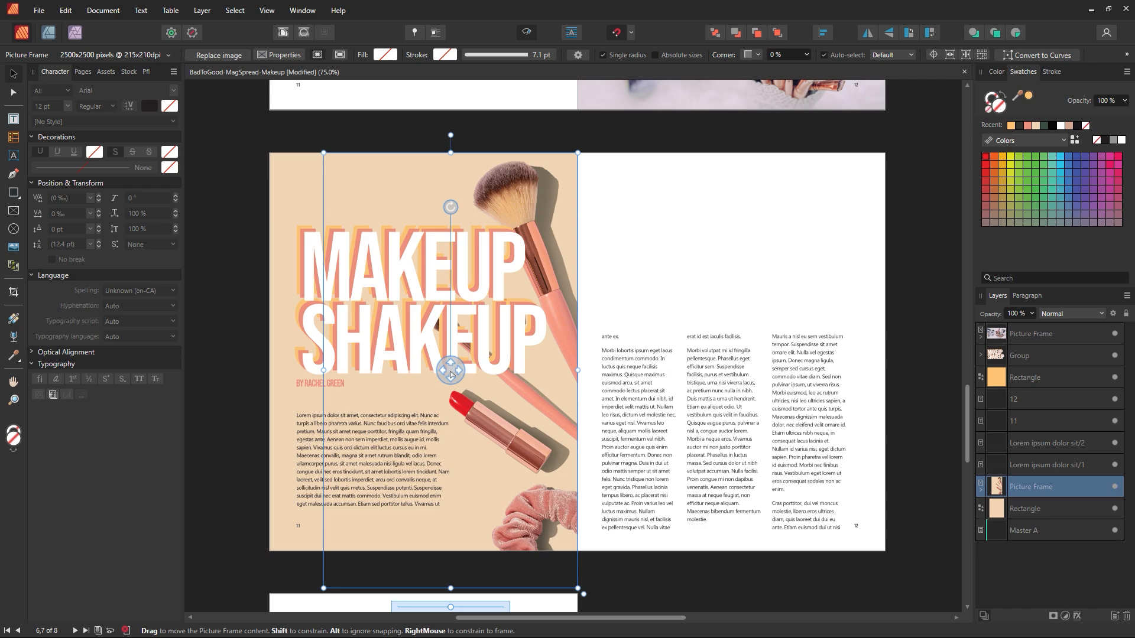
left_click_drag(450, 374, 428, 398)
left_click_drag(422, 398, 455, 401)
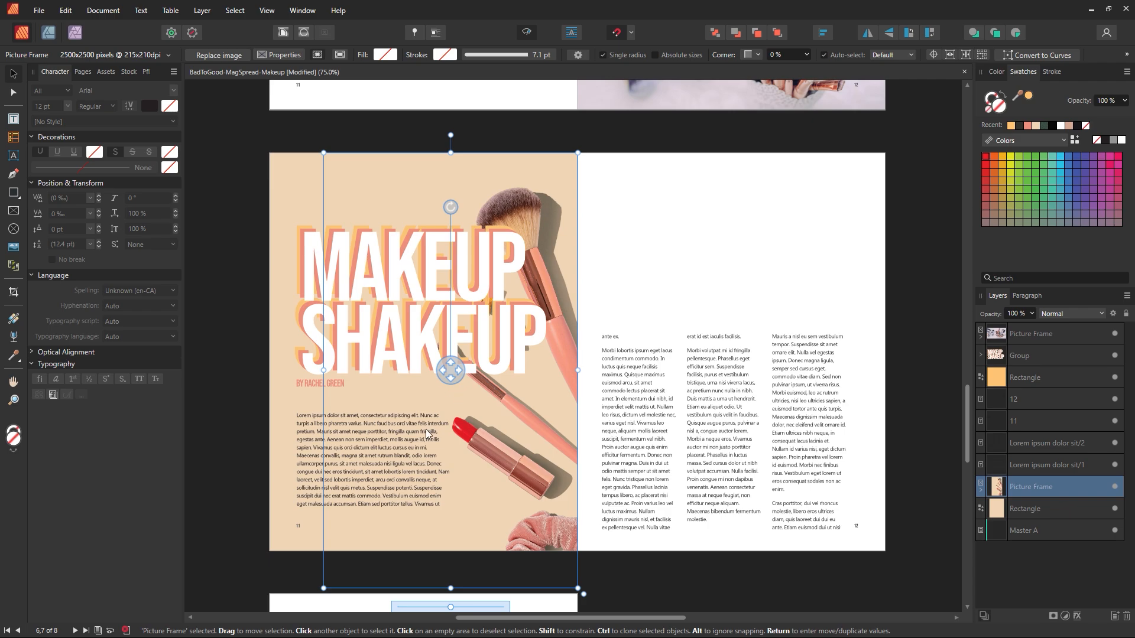
left_click(718, 271)
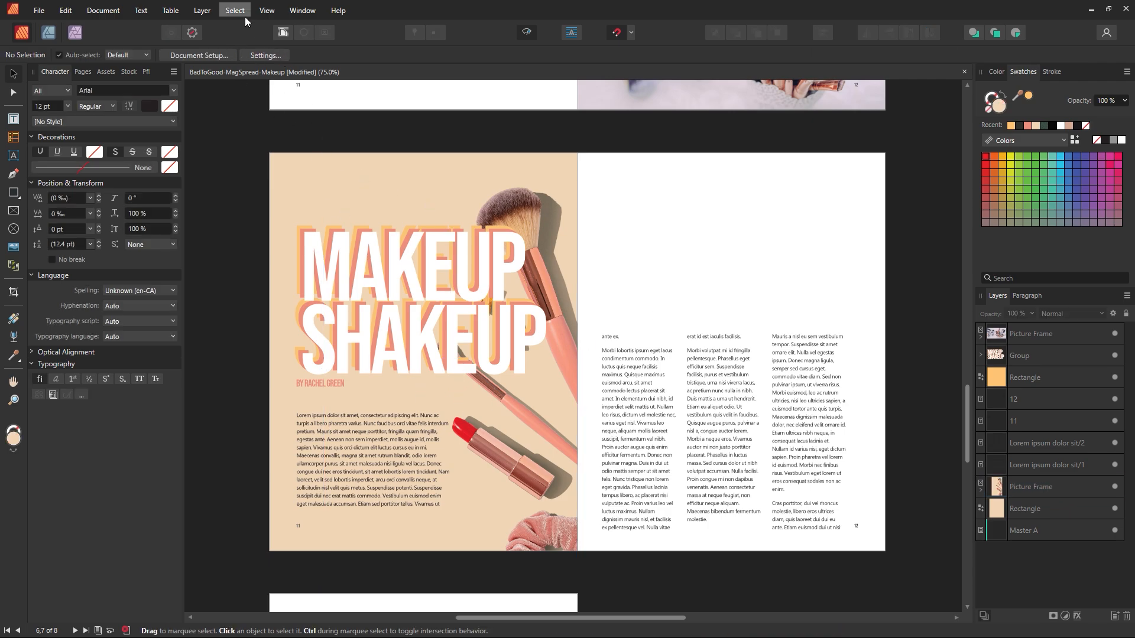
Step: Open the guide settings for the Makeup Shakeup spread's column guides
left_click(277, 11)
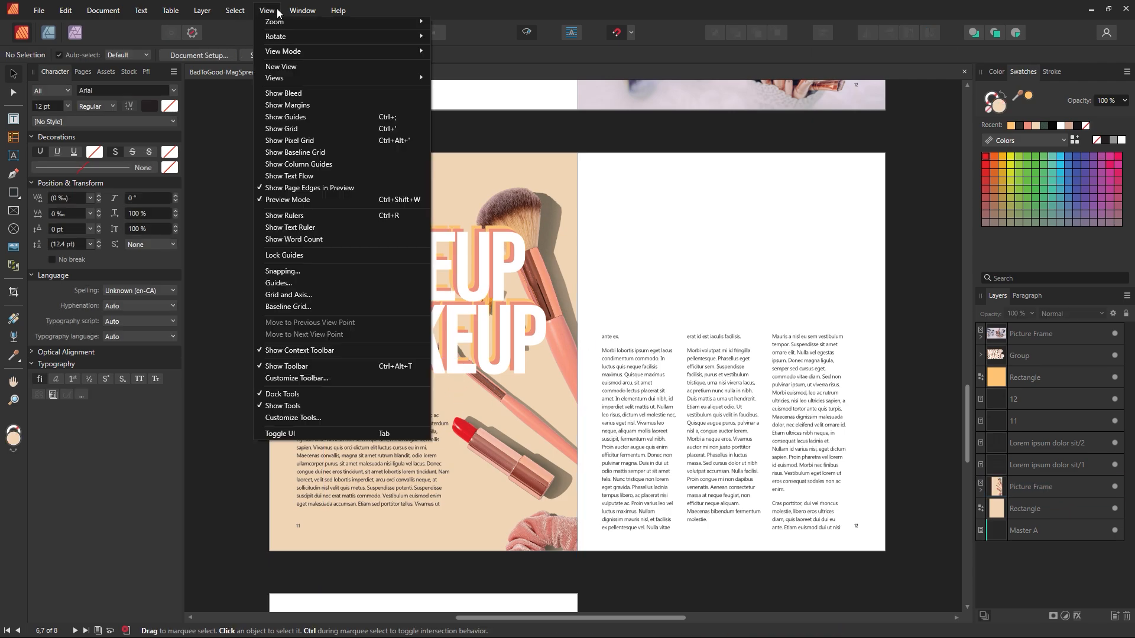
left_click(344, 284)
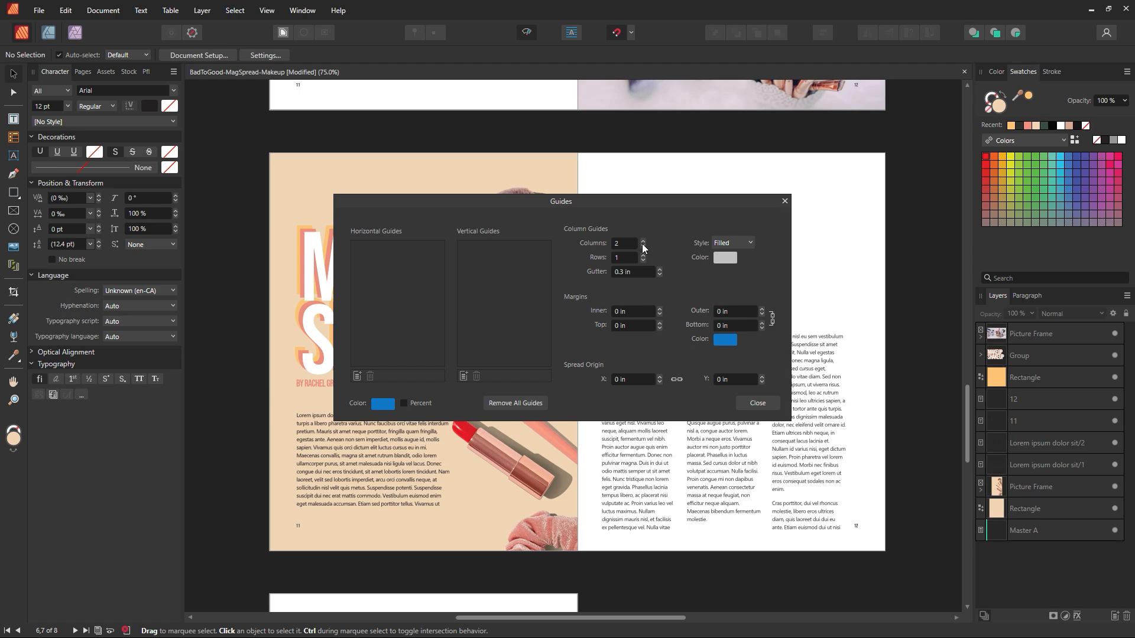
Step: Close the guide settings, leave preview mode and narrow the left page's body text frame to the width of the first guide column
left_click(740, 404)
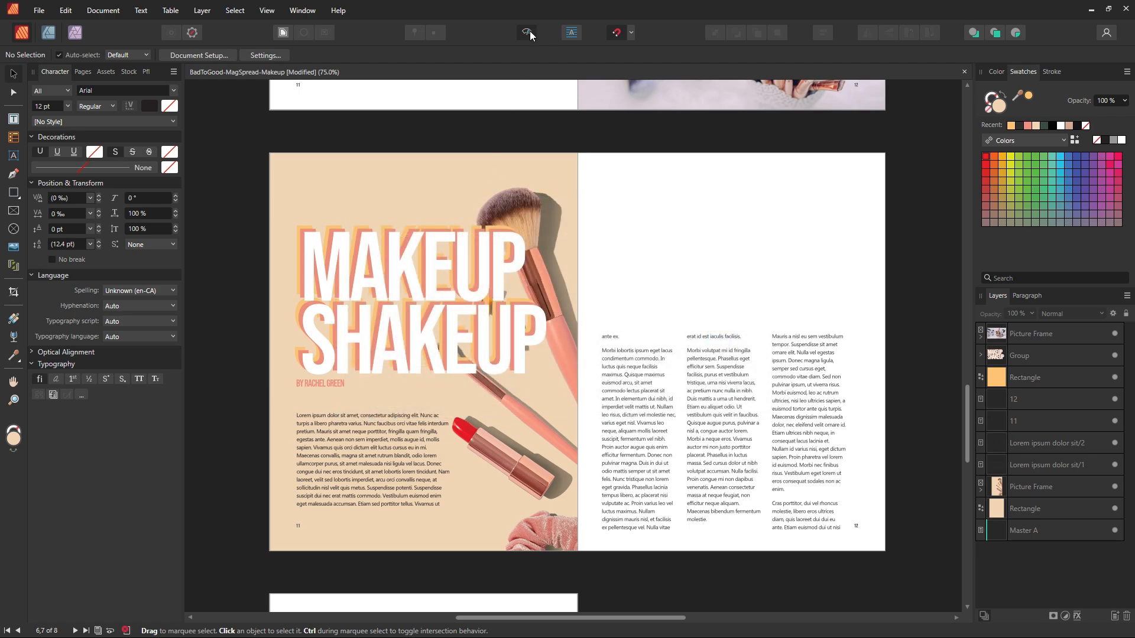
left_click(530, 33)
left_click(383, 436)
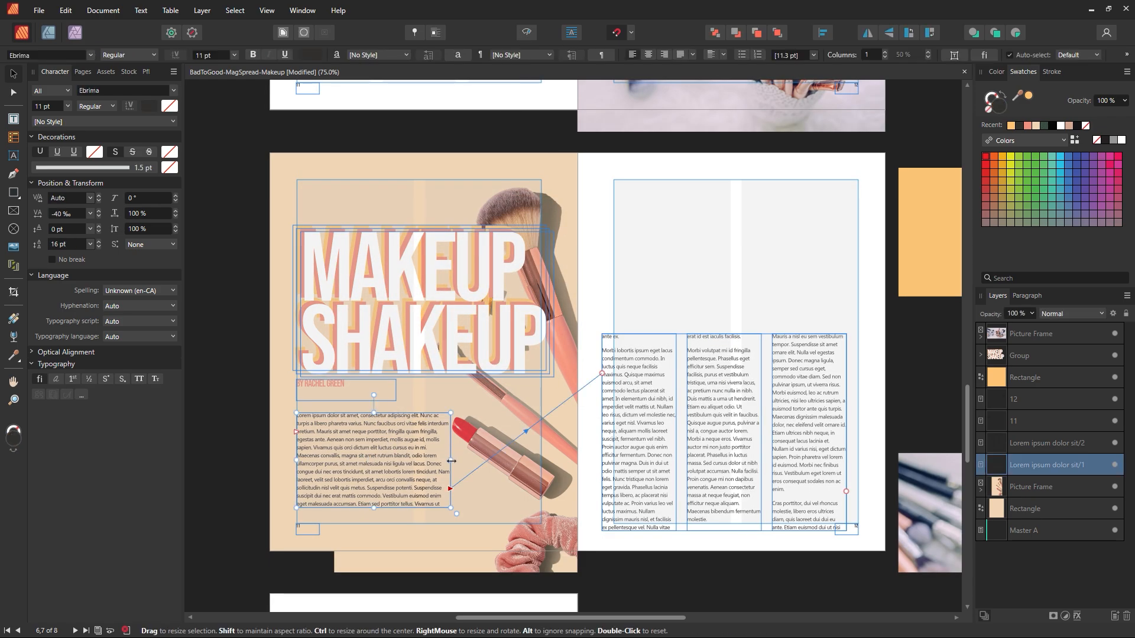
left_click_drag(451, 461, 414, 460)
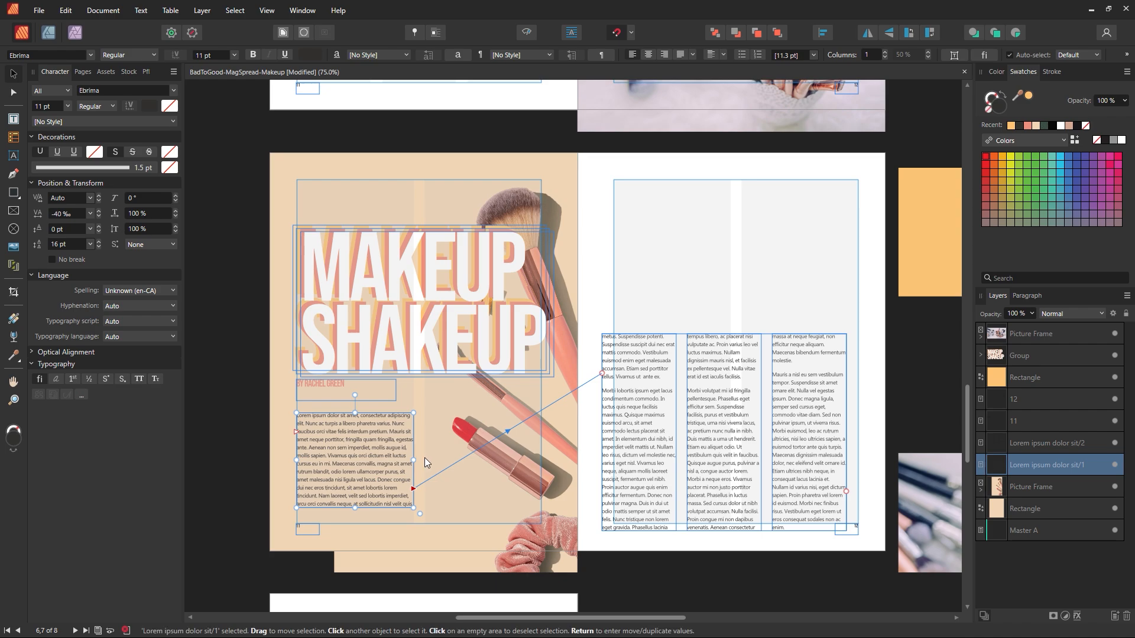
left_click(616, 267)
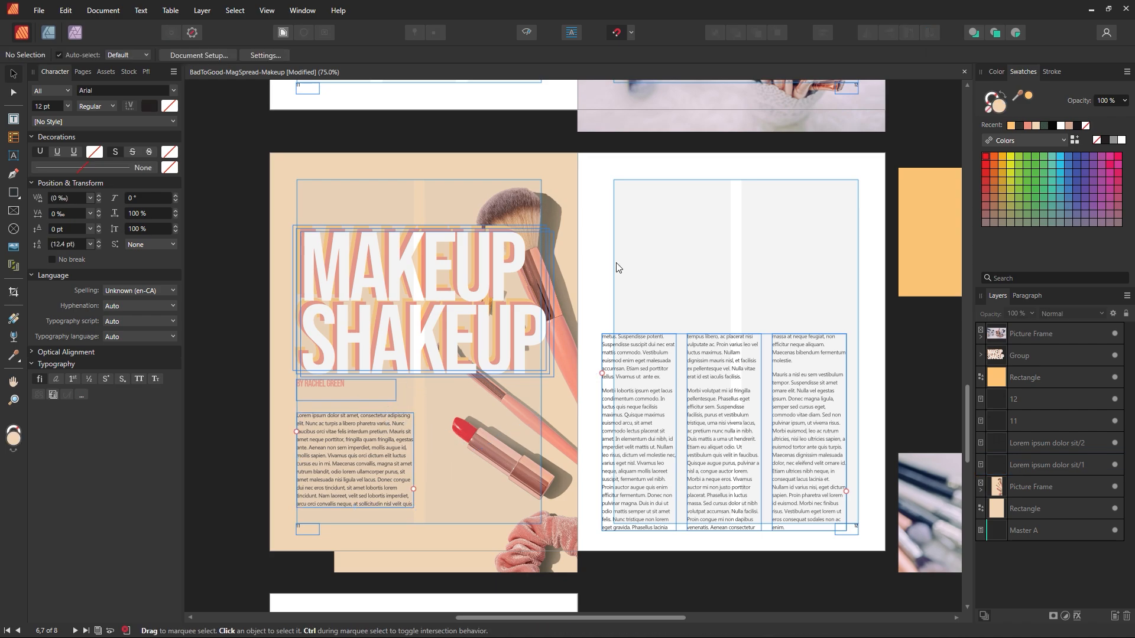
Step: Preview the spread, then enlarge the makeup photo inside its picture frame and shift it around beside the body text
left_click(453, 408)
left_click(524, 31)
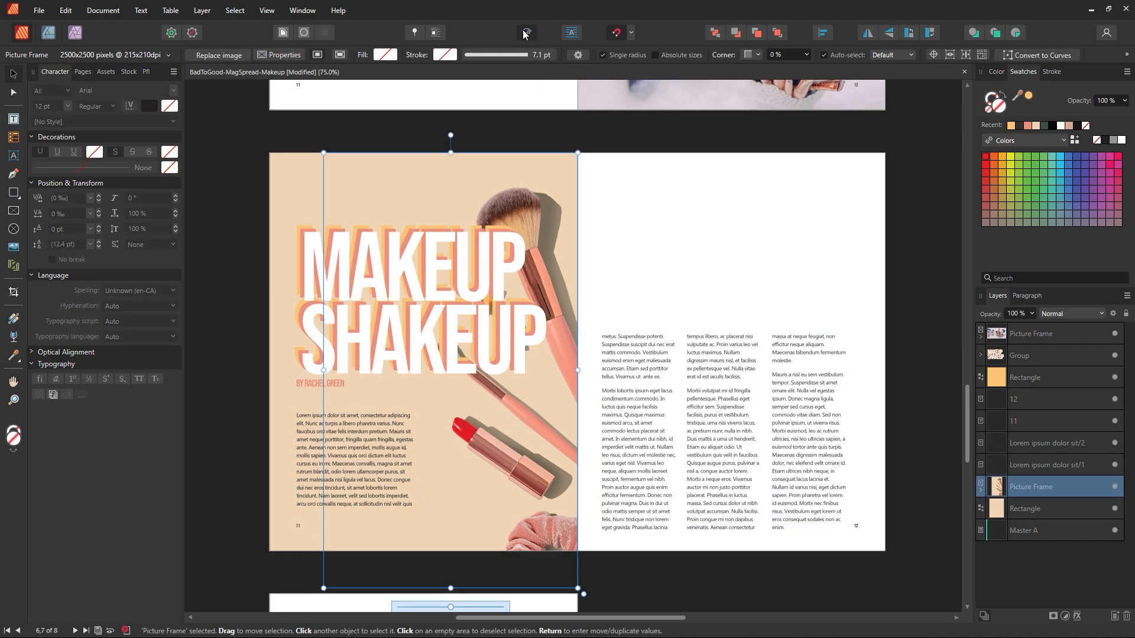
left_click_drag(452, 373, 417, 371)
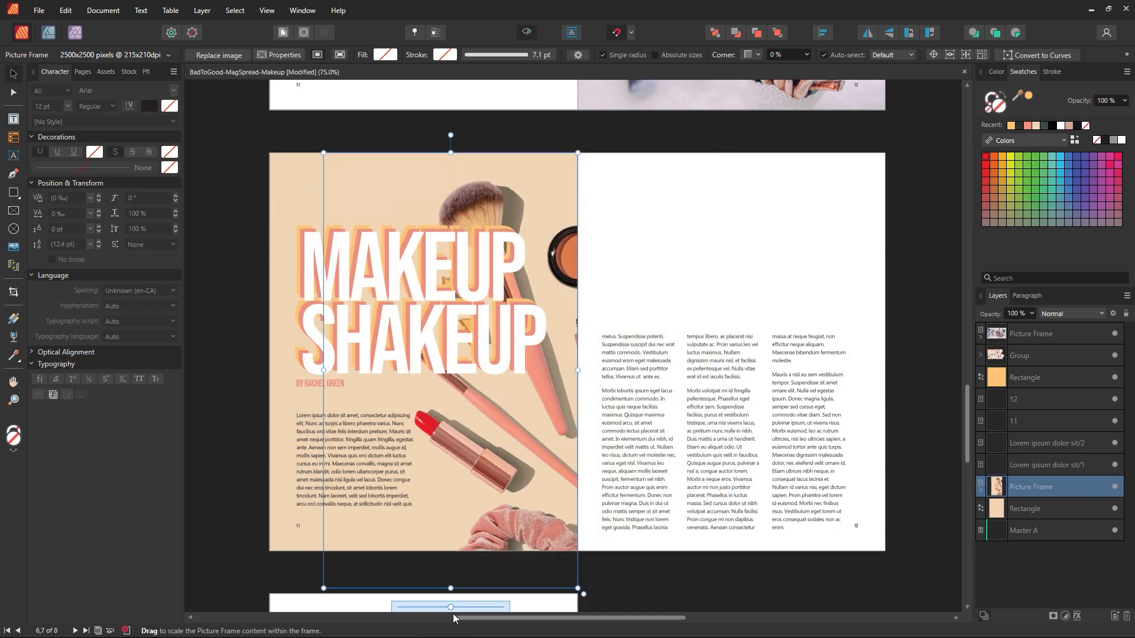
left_click_drag(450, 608, 464, 605)
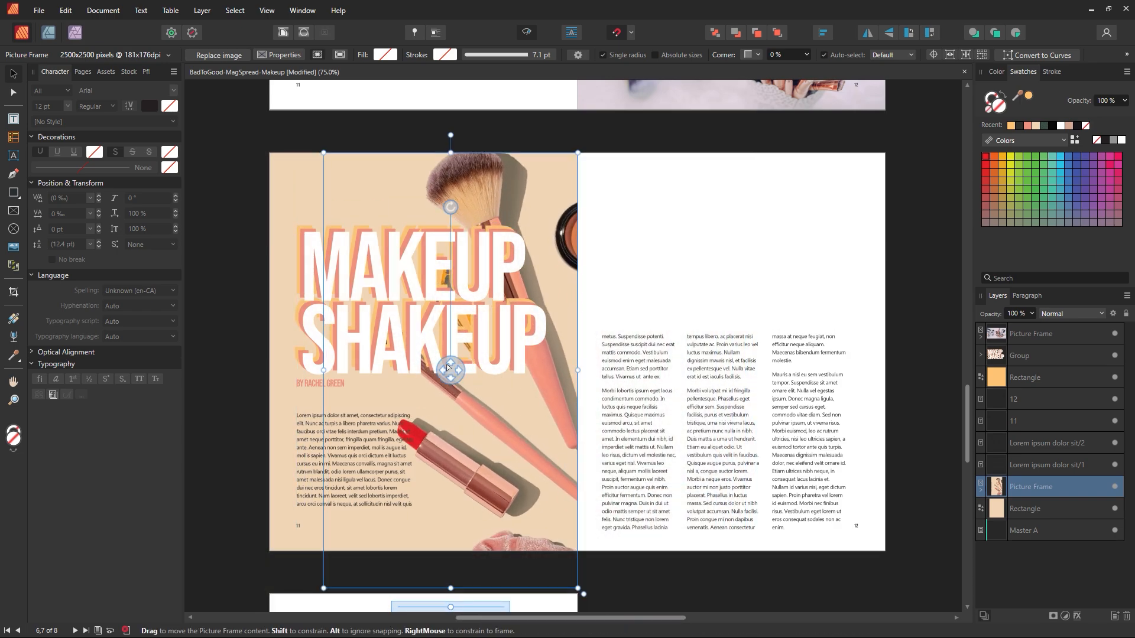
left_click_drag(464, 376, 466, 408)
left_click(622, 164)
left_click(424, 397)
left_click(556, 118)
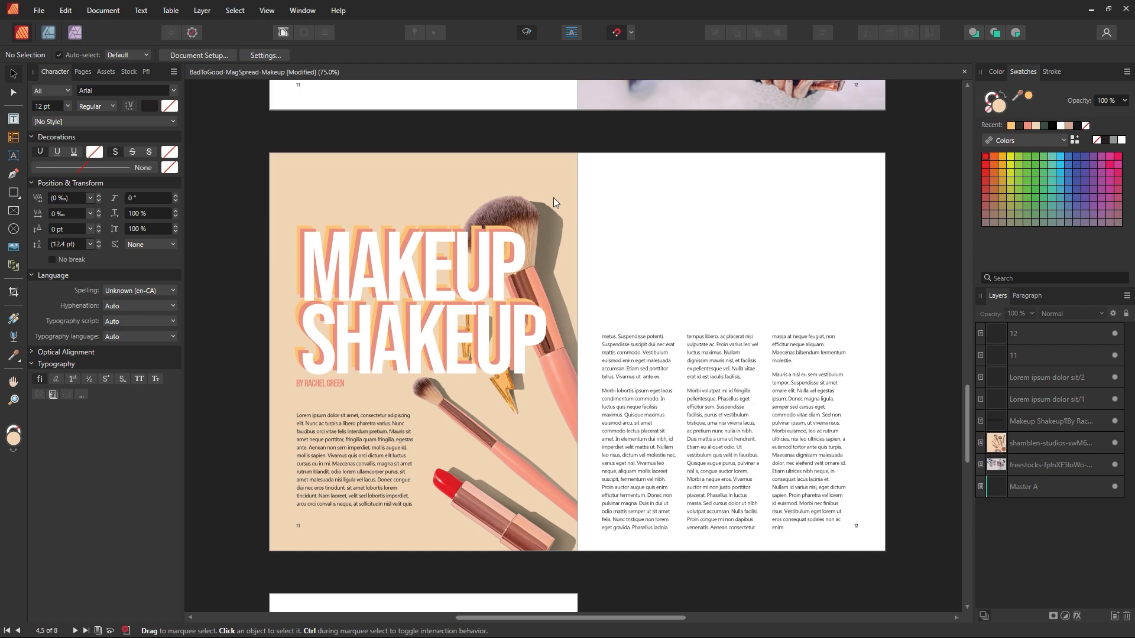
Step: Move the makeup photo slightly up and left inside its picture frame
left_click(444, 451)
left_click_drag(454, 359, 447, 345)
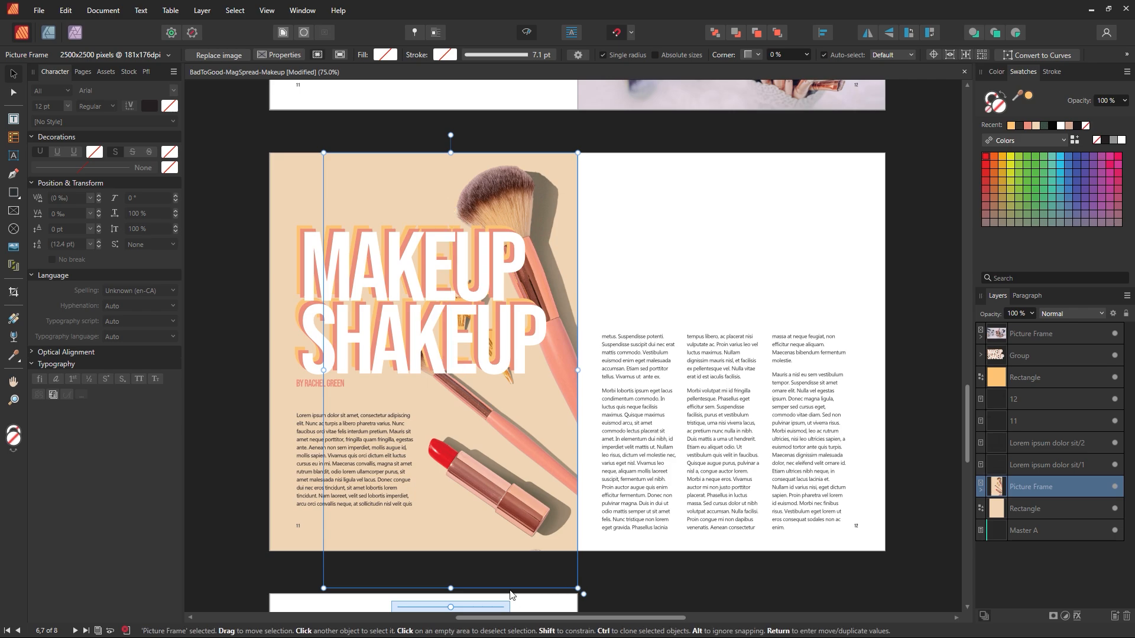
left_click(701, 125)
left_click(427, 194)
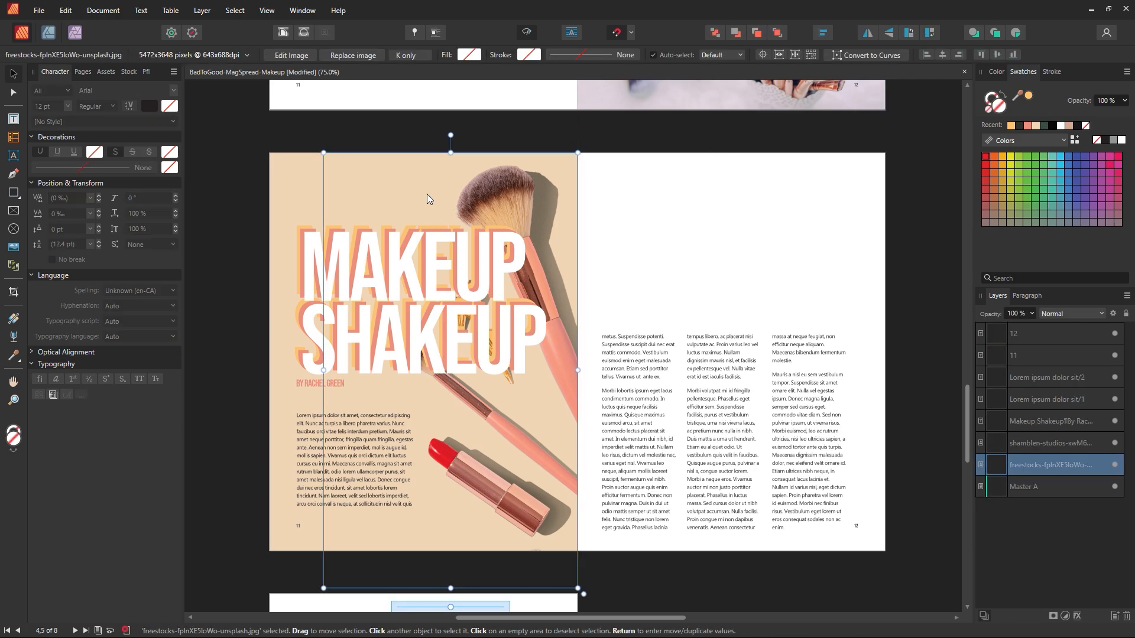
Step: Scale the makeup photo down inside its frame and reposition it so the brushes, lipstick and scrunchie fit beside the text
left_click_drag(448, 606, 439, 603)
left_click_drag(448, 370, 415, 335)
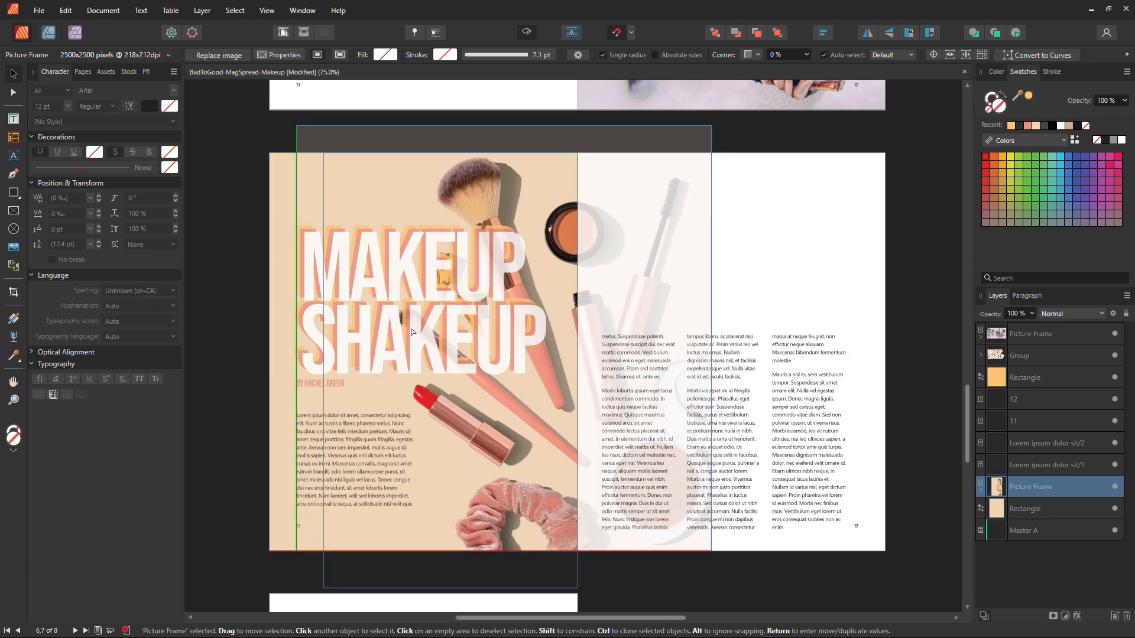
left_click_drag(447, 377, 446, 384)
left_click(512, 130)
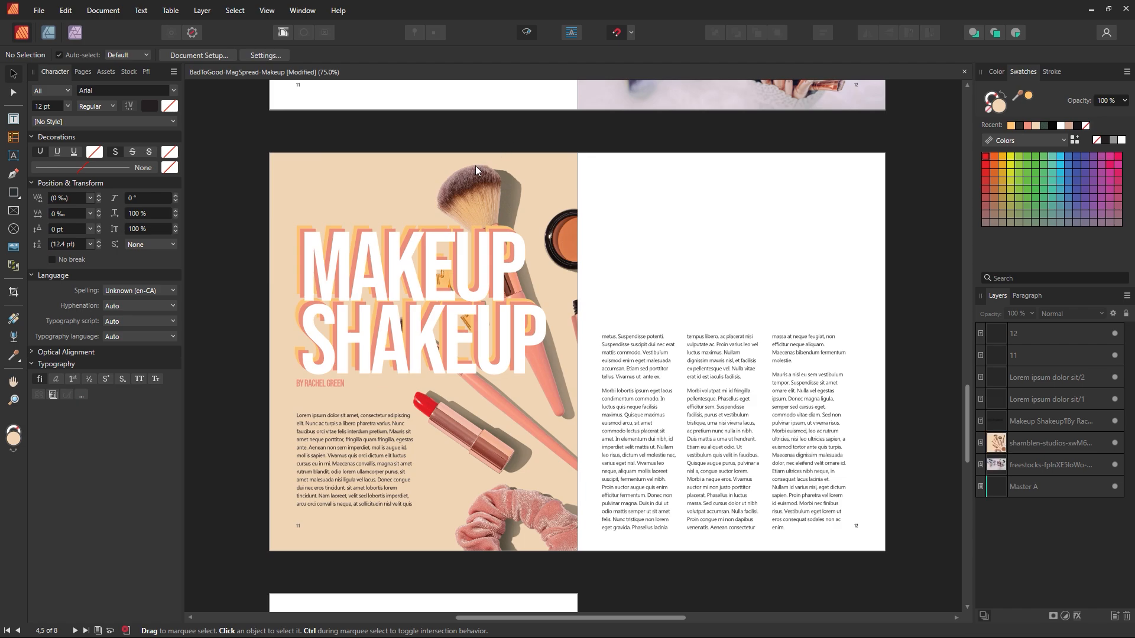
left_click(463, 185)
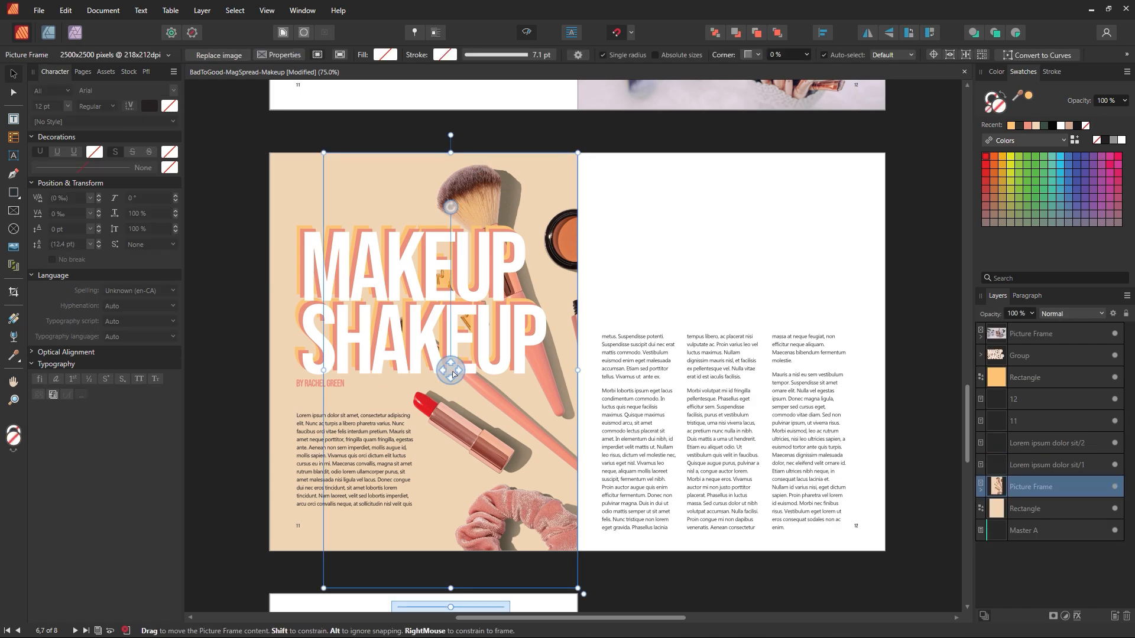
left_click_drag(448, 376, 454, 376)
left_click(743, 215)
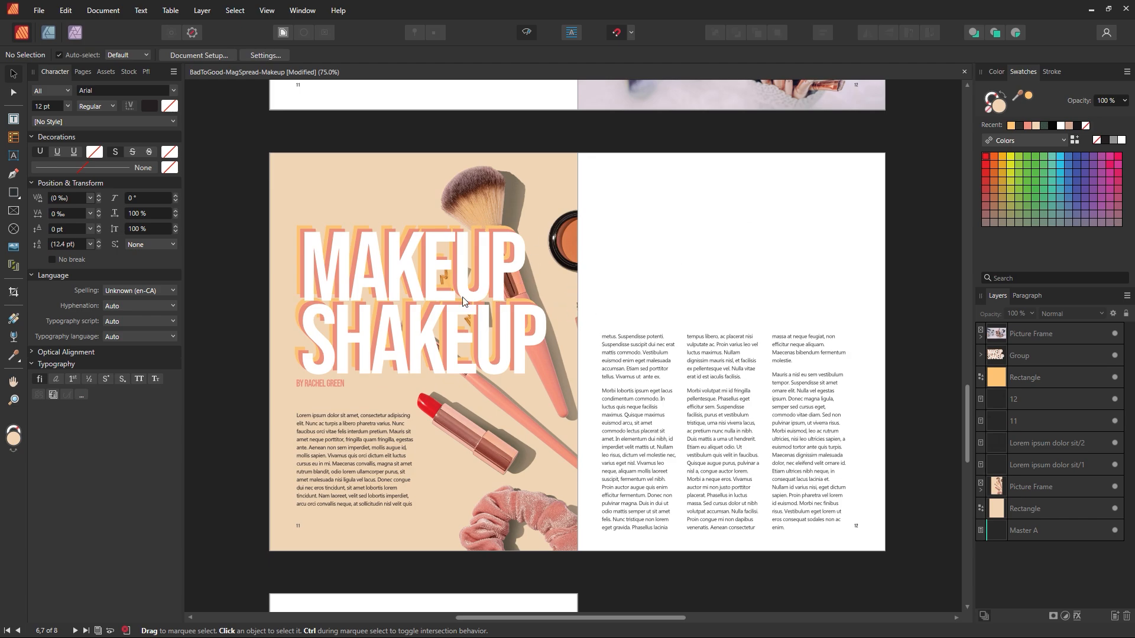
Step: Try moving the MAKEUP SHAKEUP title group to the right page and then shrinking it on the left page, undoing both changes
left_click_drag(452, 280, 739, 287)
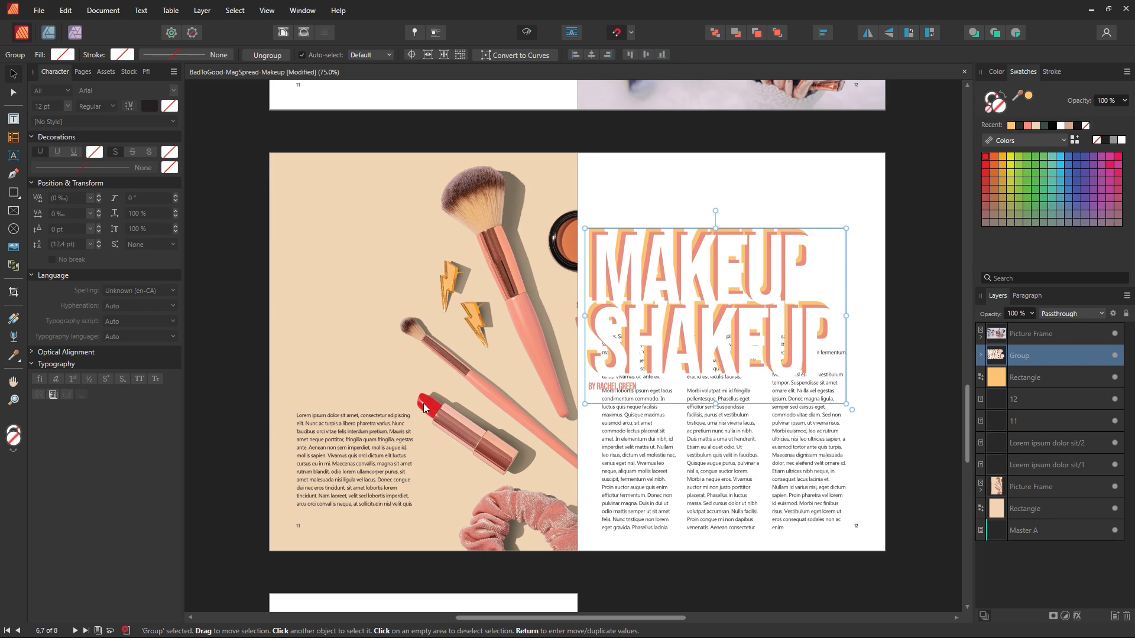
key("ctrl+z")
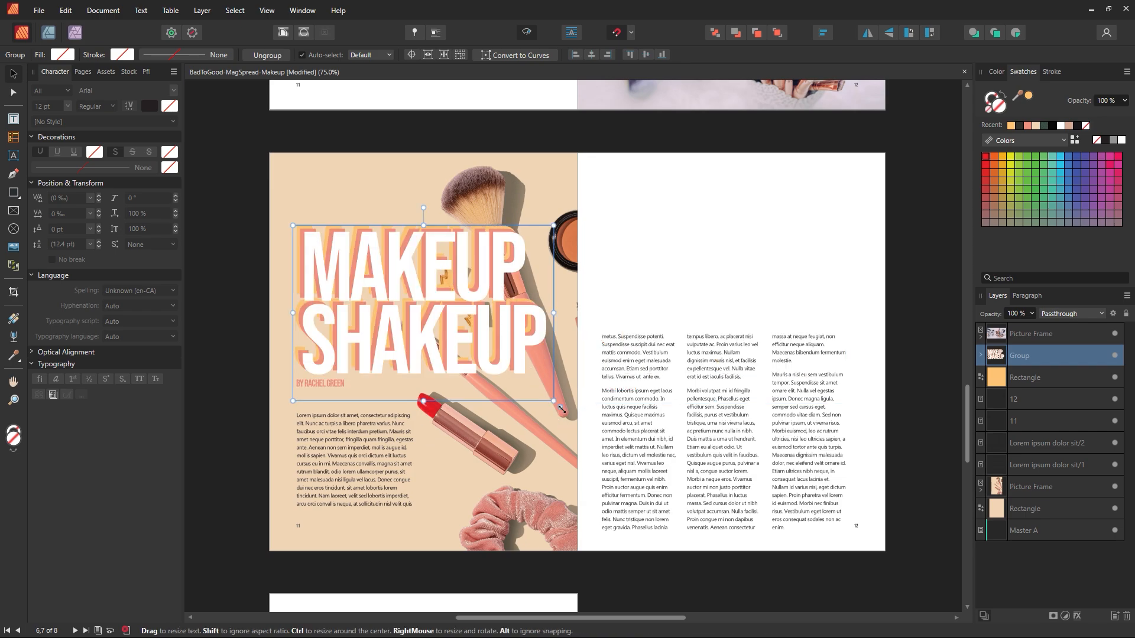
left_click_drag(555, 406, 431, 321)
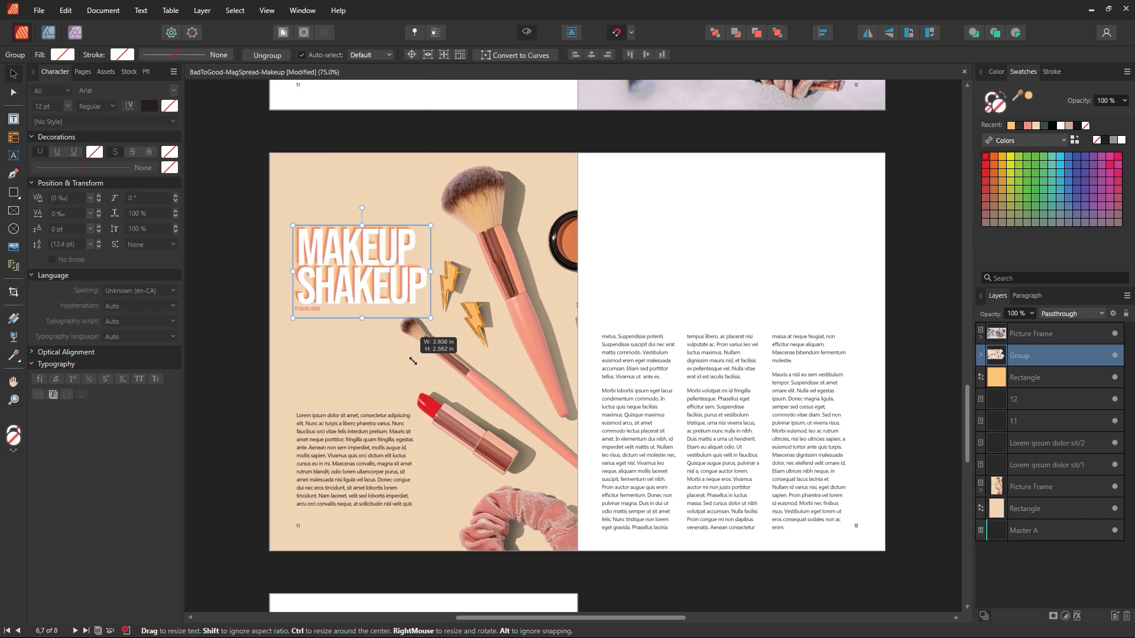
left_click(615, 213)
key("ctrl+z")
key("ctrl+z")
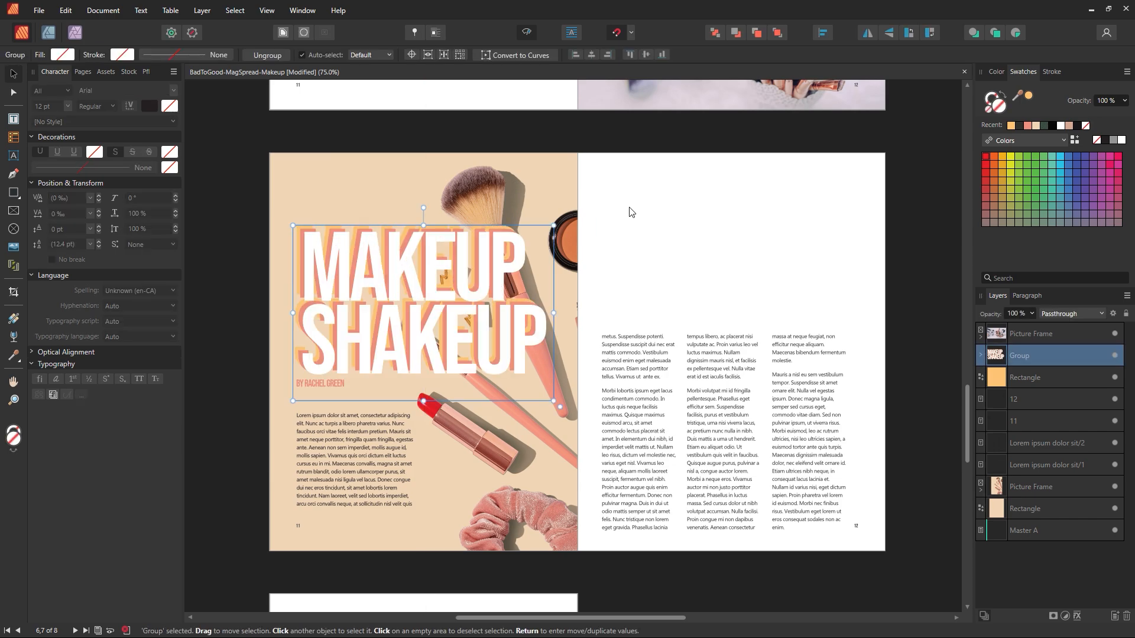
left_click(632, 212)
Step: Try shifting the photo far to the left inside its picture frame, then undo the move
left_click(499, 310)
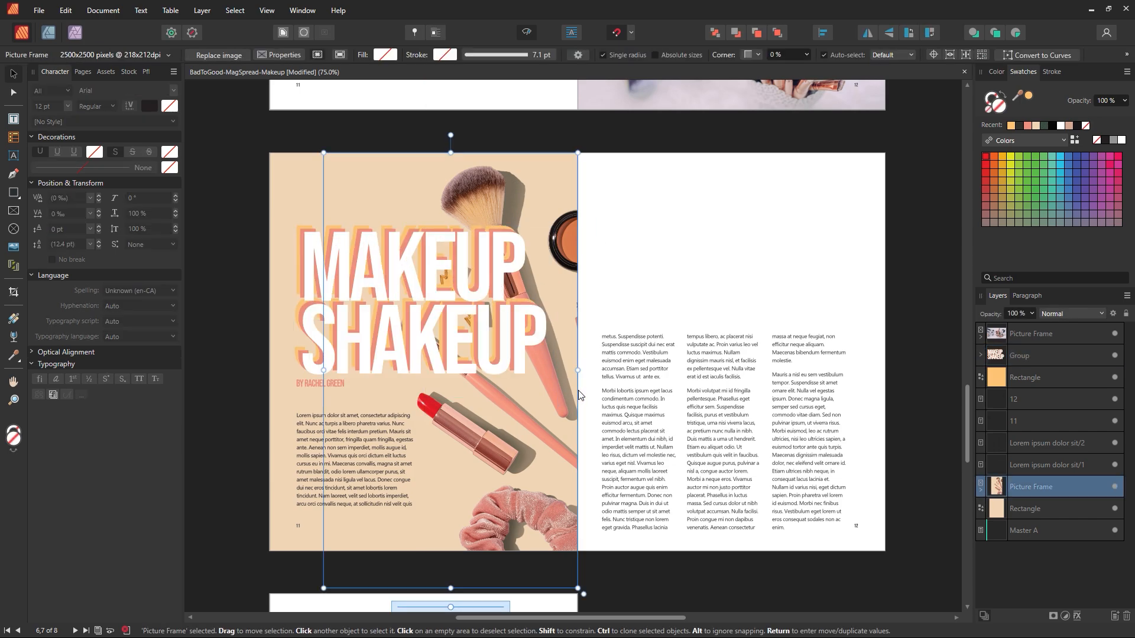
left_click(463, 397)
left_click_drag(464, 402, 307, 380)
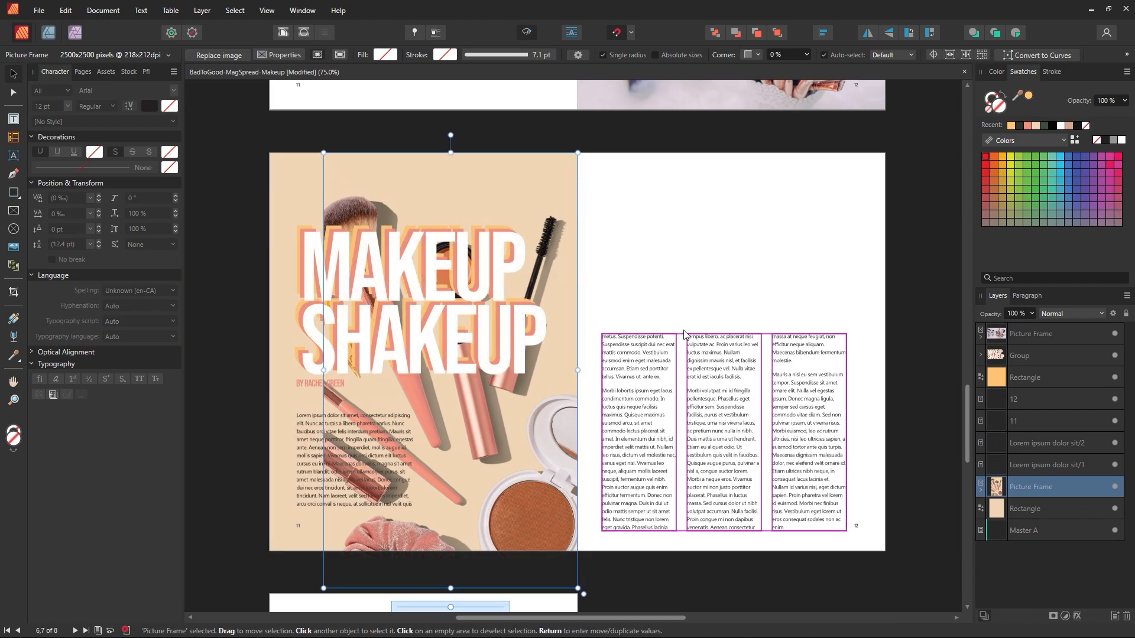
key("ctrl+z")
left_click(705, 236)
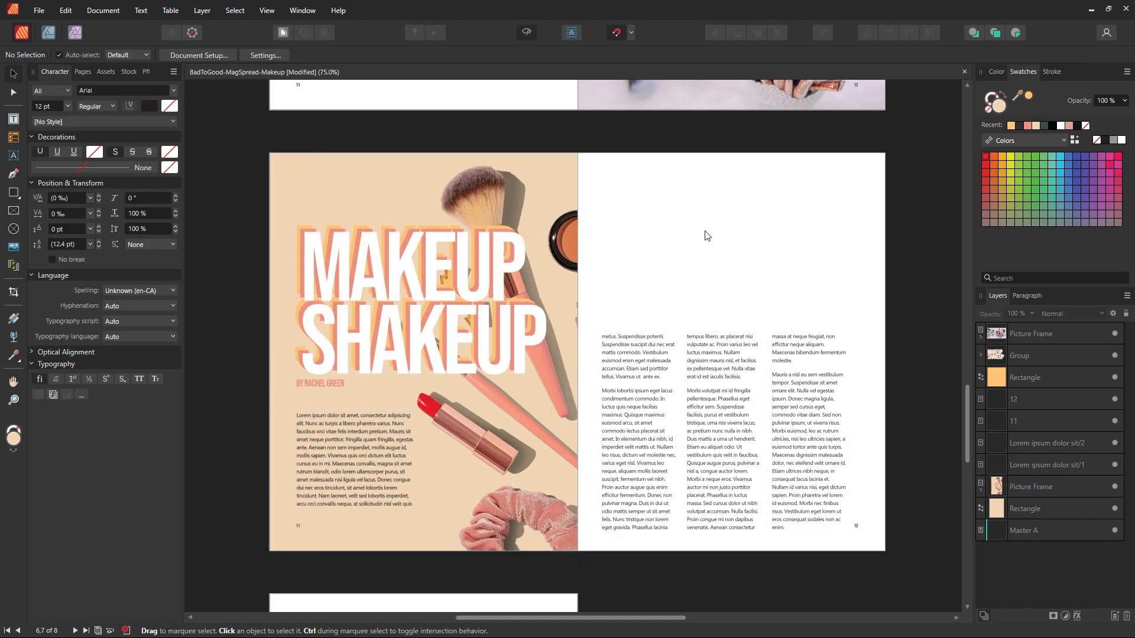
Step: Ungroup the MAKEUP SHAKEUP title and delete its white and coral copies, keeping the yellow one
left_click(507, 344)
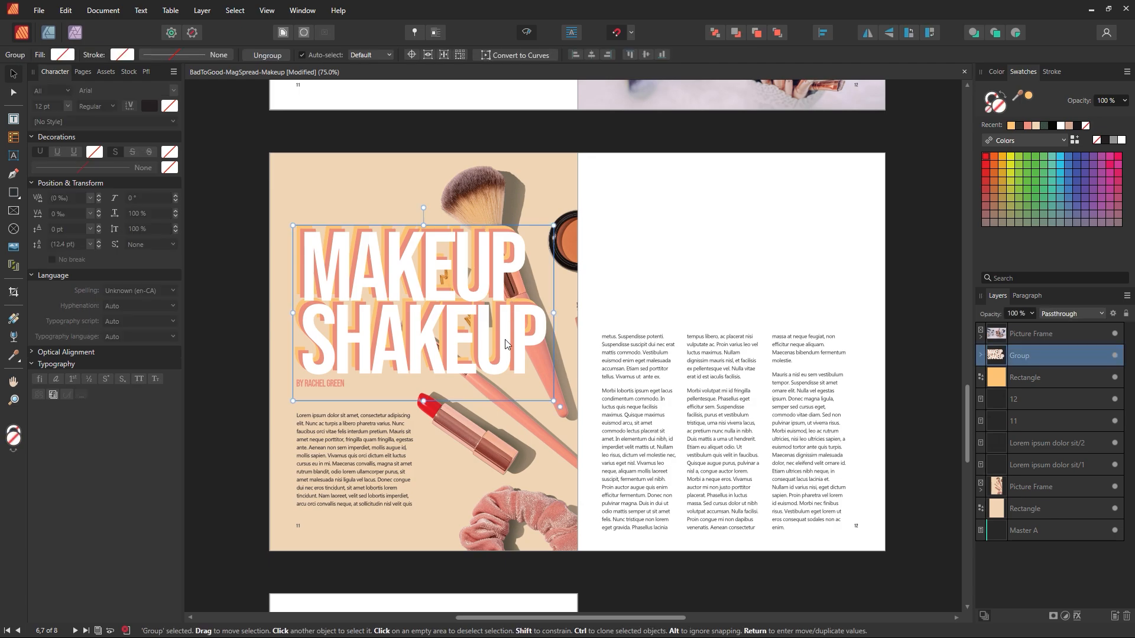
key("ctrl+shift+g")
left_click(648, 250)
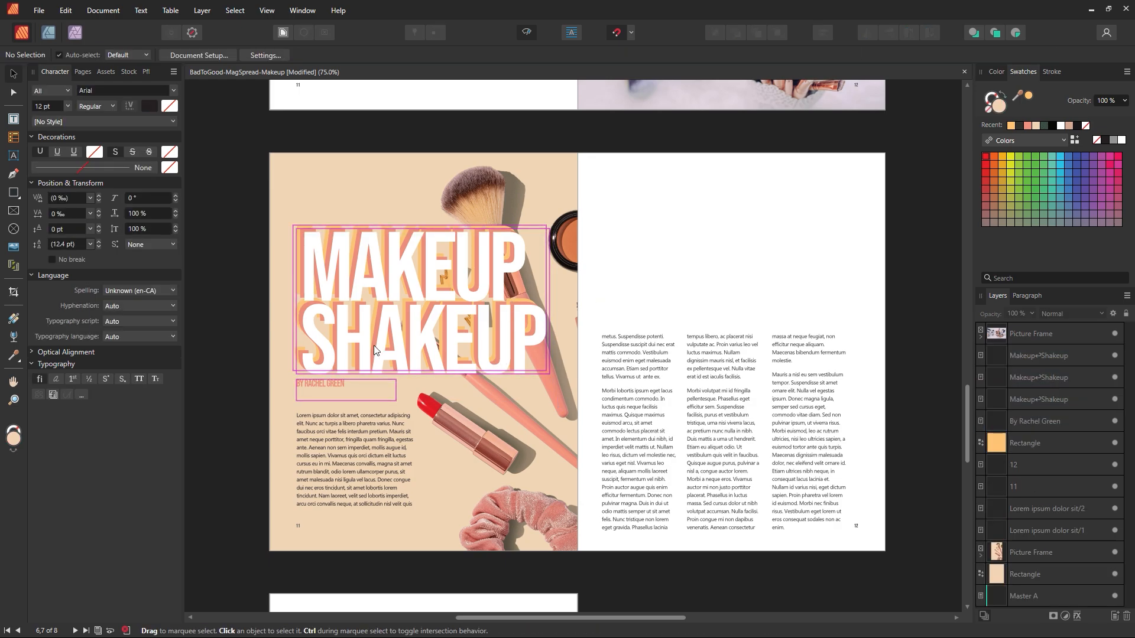
left_click_drag(403, 344, 765, 295)
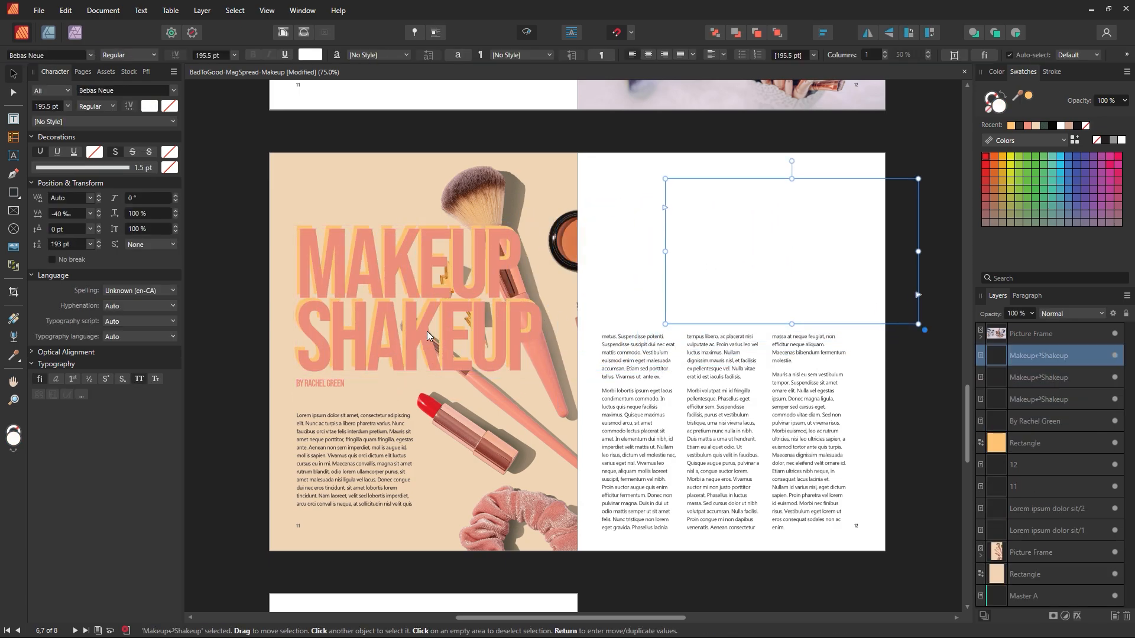
key("Delete")
left_click_drag(396, 320, 729, 385)
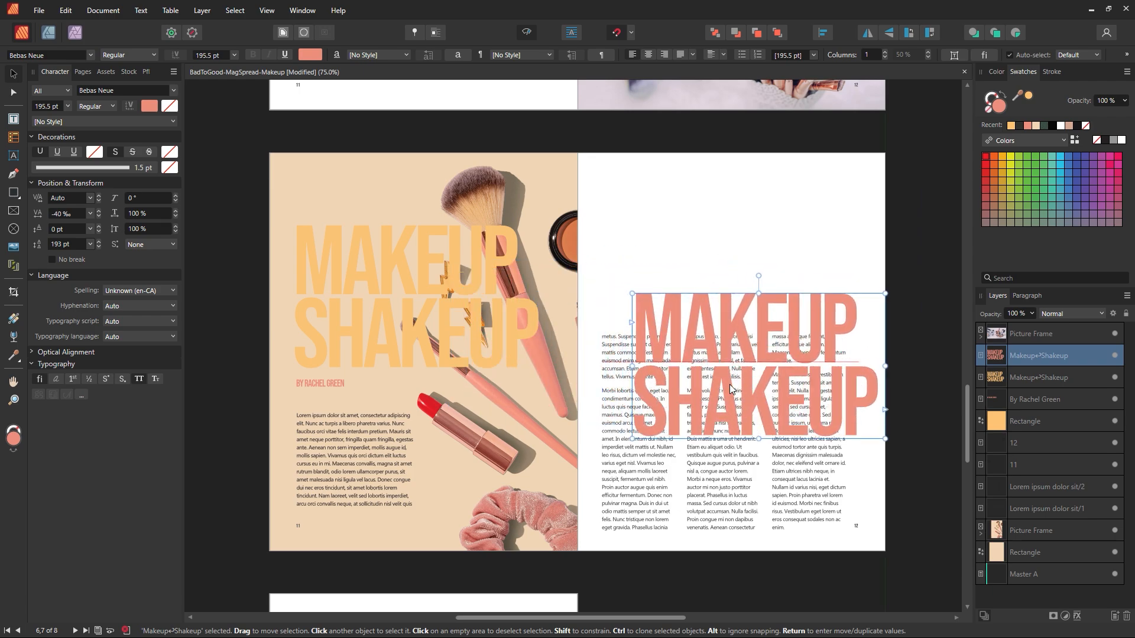
key("Delete")
Step: Recolour the remaining MAKEUP SHAKEUP title with the recent coral swatch and scale the title down on the left page
left_click(1039, 355)
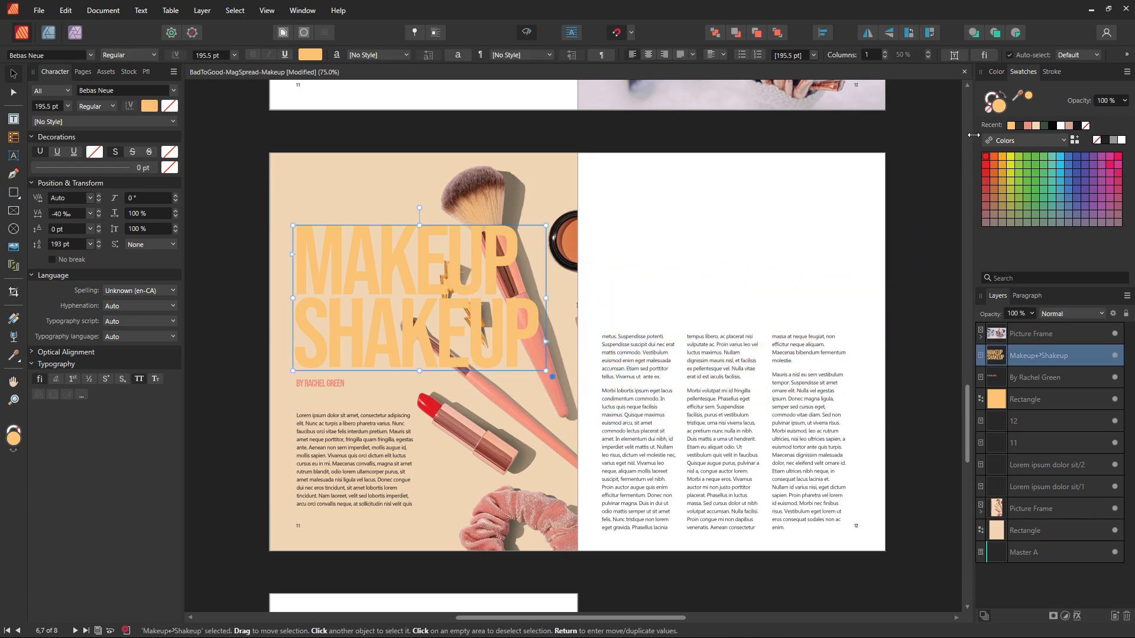
left_click(1027, 126)
left_click(680, 273)
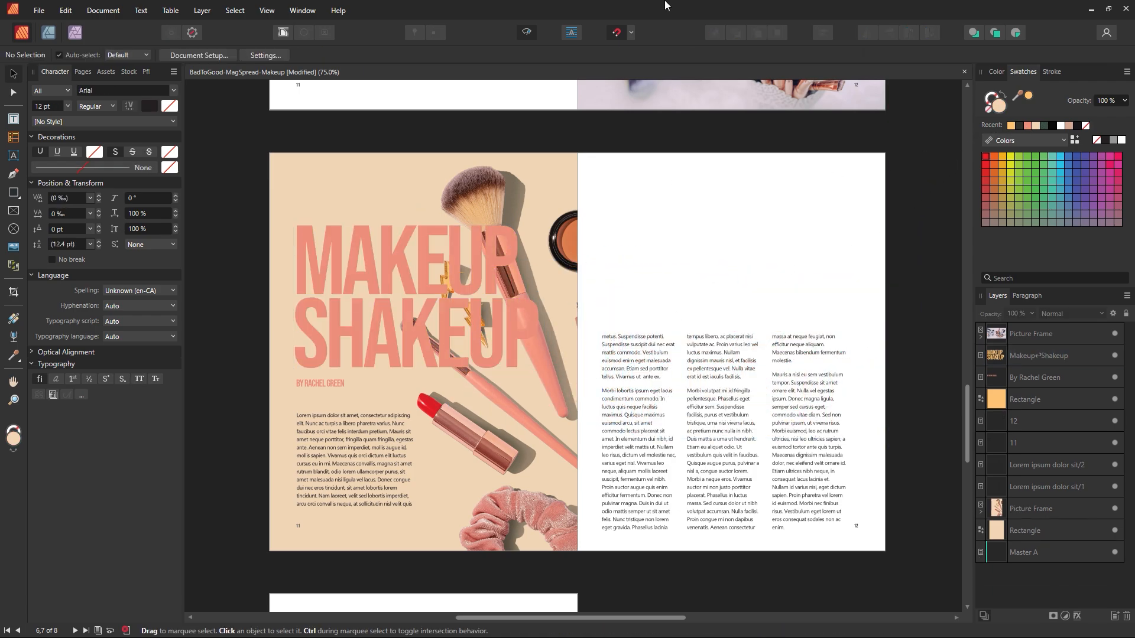
left_click(514, 356)
mouse_move(528, 376)
left_mouse_down()
mouse_move(482, 375)
mouse_move(462, 329)
mouse_move(521, 367)
left_mouse_up()
left_click(673, 293)
Step: Rotate the makeup photo clockwise inside its frame, enlarge it and move it up so the small brush, lipstick and scrunchie are framed
left_click(498, 357)
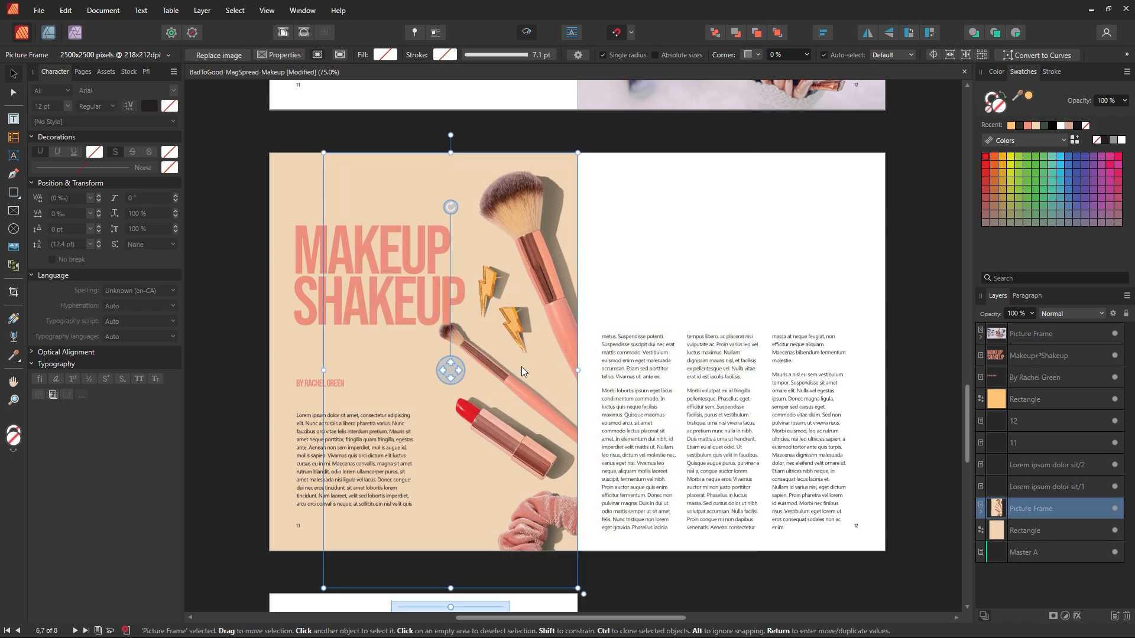
left_click_drag(450, 207, 496, 260)
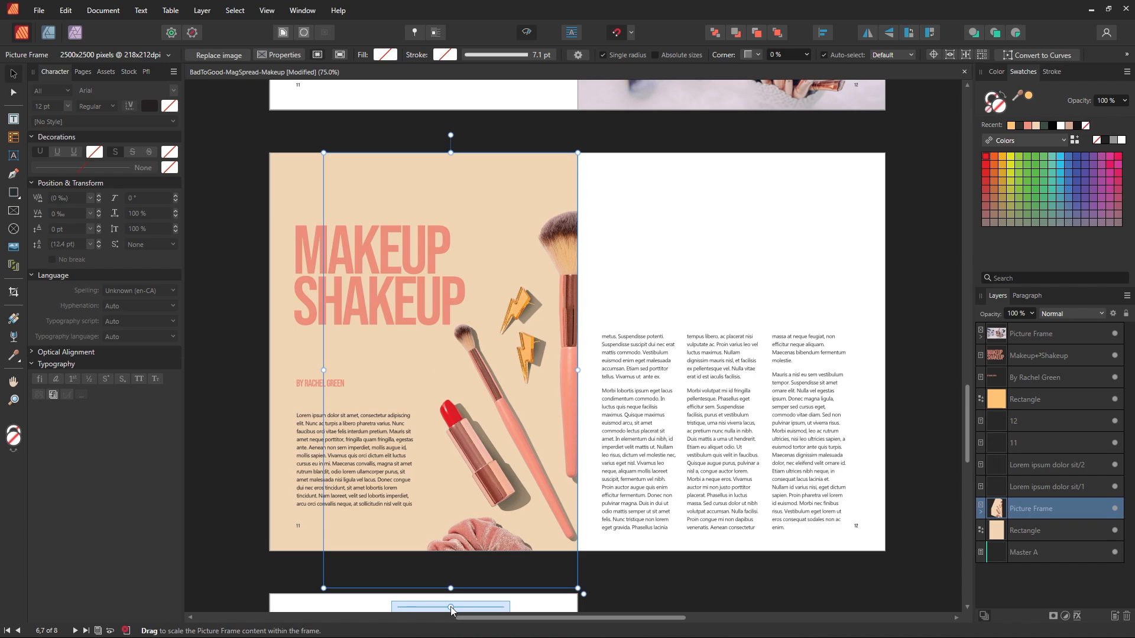
left_click_drag(451, 606, 473, 606)
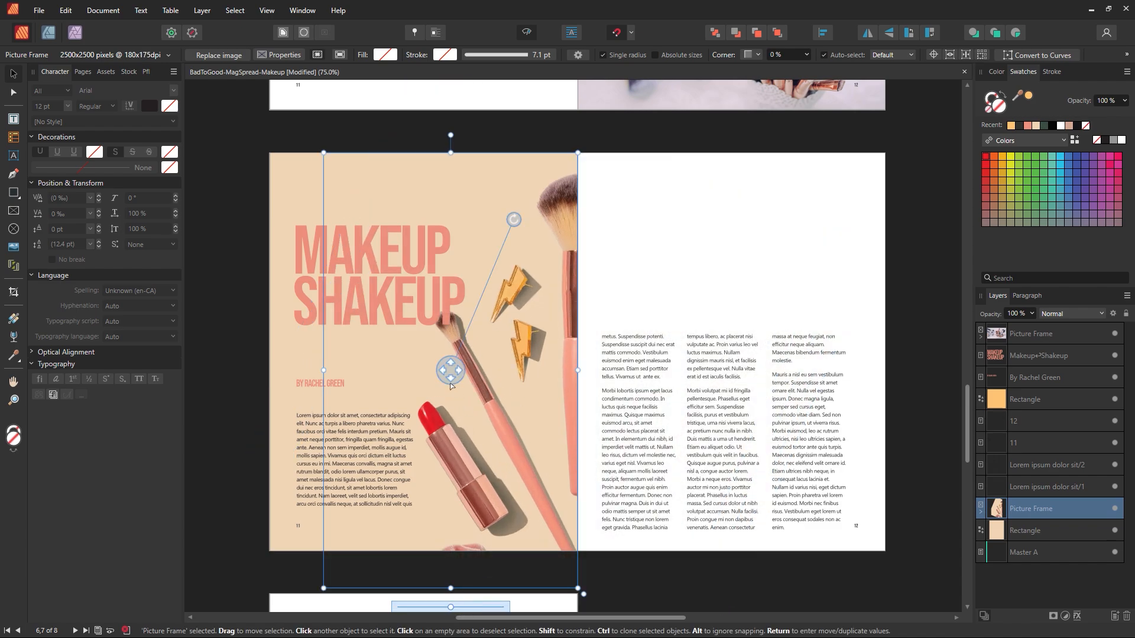
left_click_drag(450, 383, 463, 317)
left_click(714, 218)
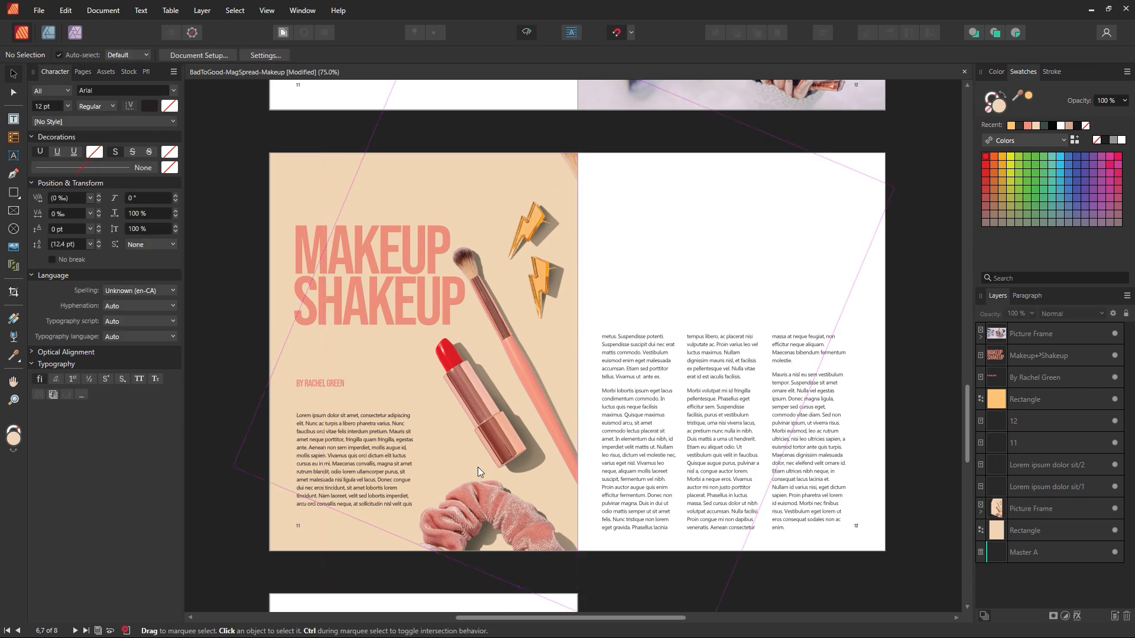
left_click(453, 512)
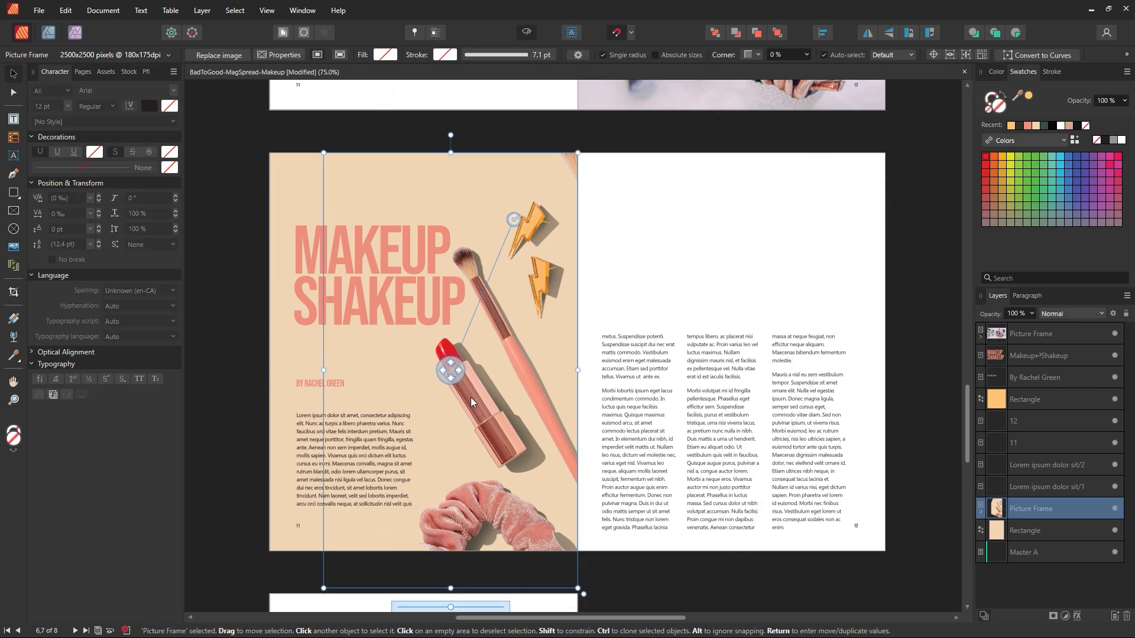
left_click_drag(471, 402, 447, 365)
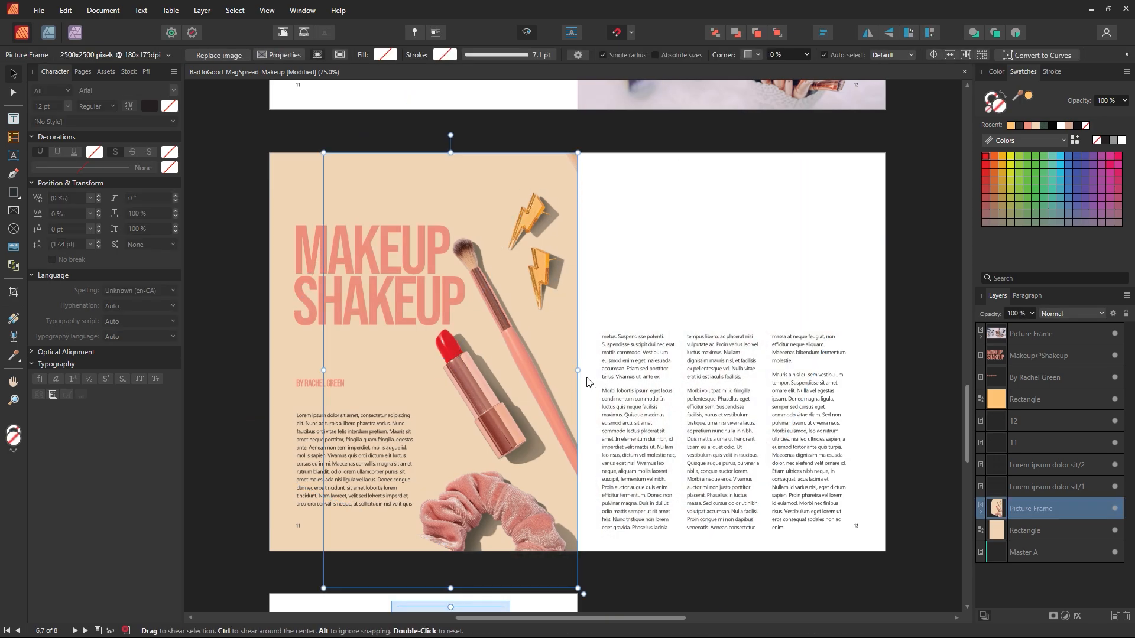
Step: Extend the makeup photo's frame across the fold onto the right page, ending it about midway so a white strip remains
left_click_drag(578, 370, 744, 383)
left_click(812, 198)
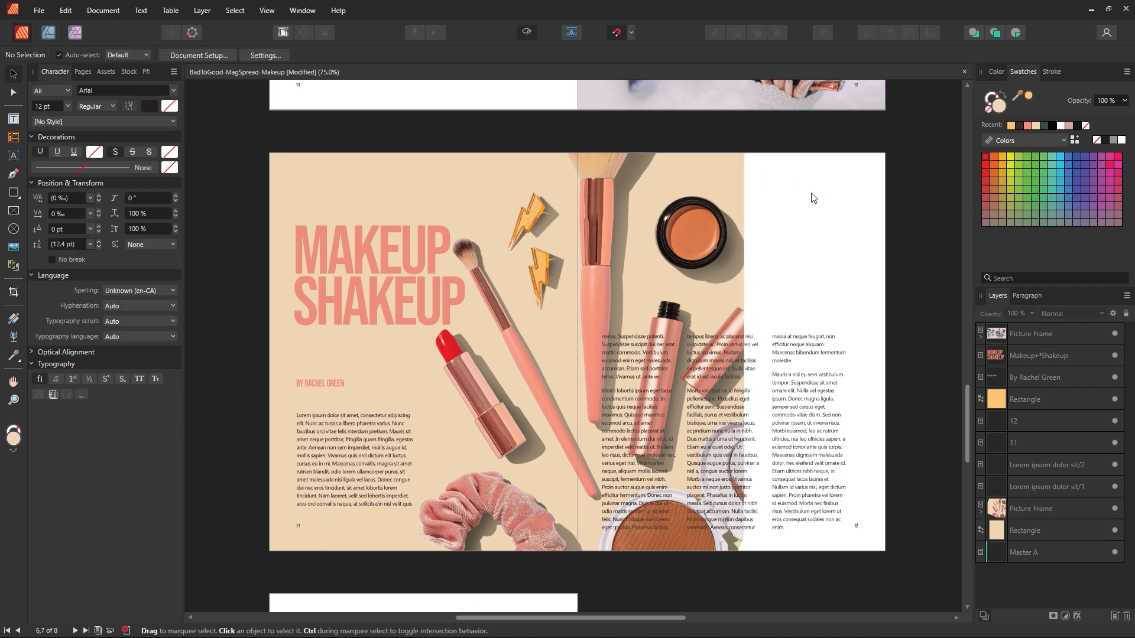
left_click(525, 33)
left_click(724, 265)
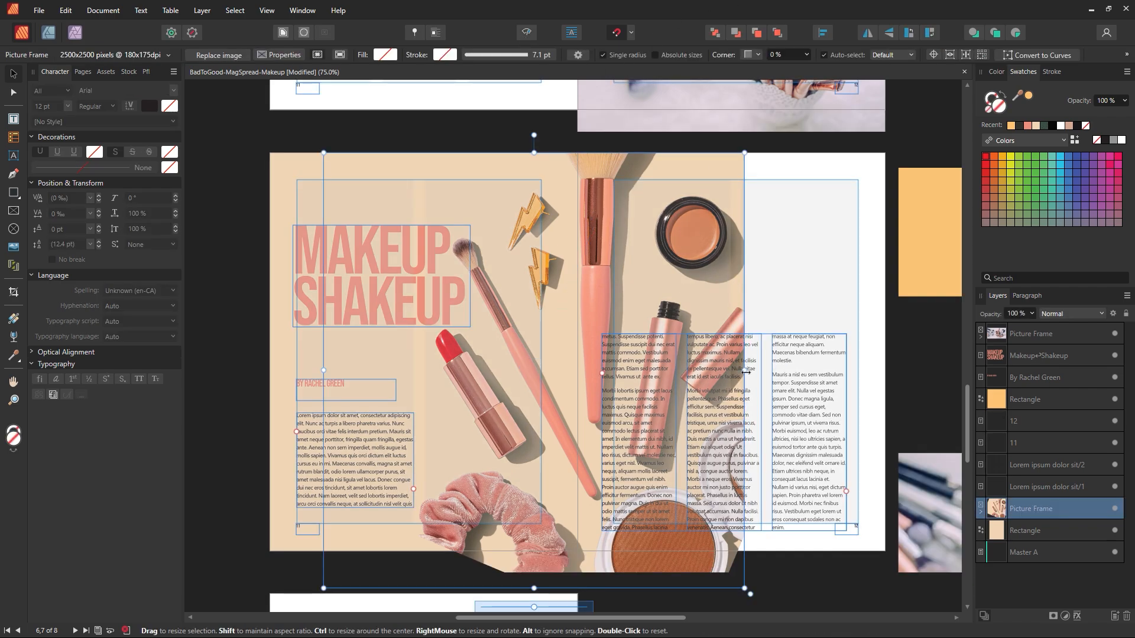
mouse_move(747, 372)
left_mouse_down()
mouse_move(597, 331)
mouse_move(708, 386)
mouse_move(737, 387)
left_mouse_up()
left_click(770, 295)
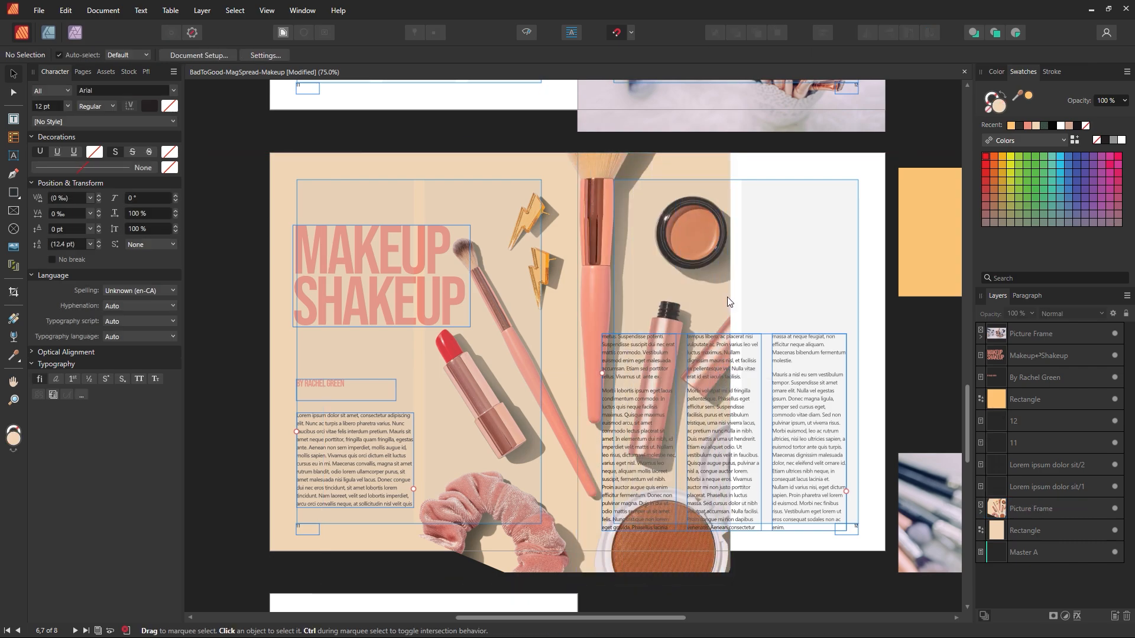
left_click(524, 31)
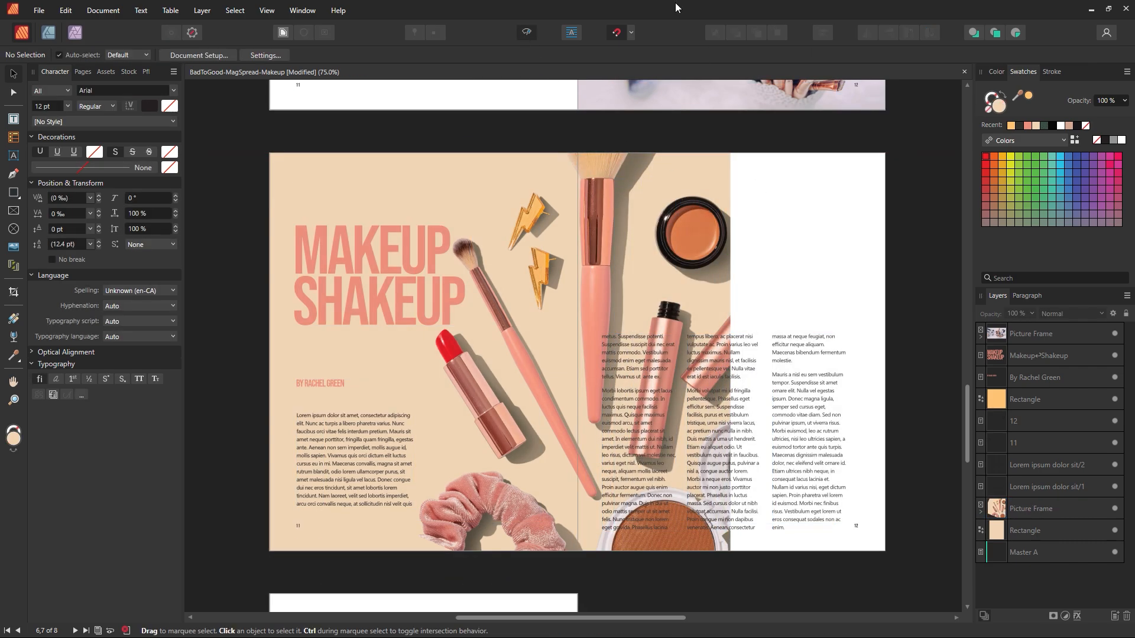
Step: Fit the right page's body text into a tall narrow frame on the white strip and reduce it to 1 column
left_click(700, 363)
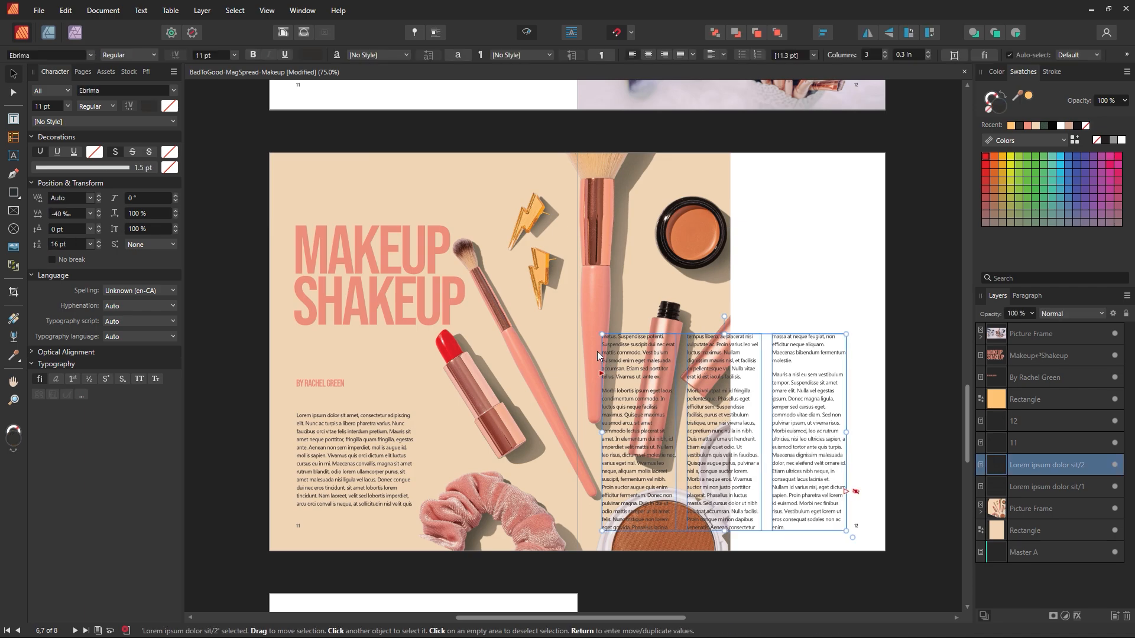
left_click_drag(599, 332, 740, 188)
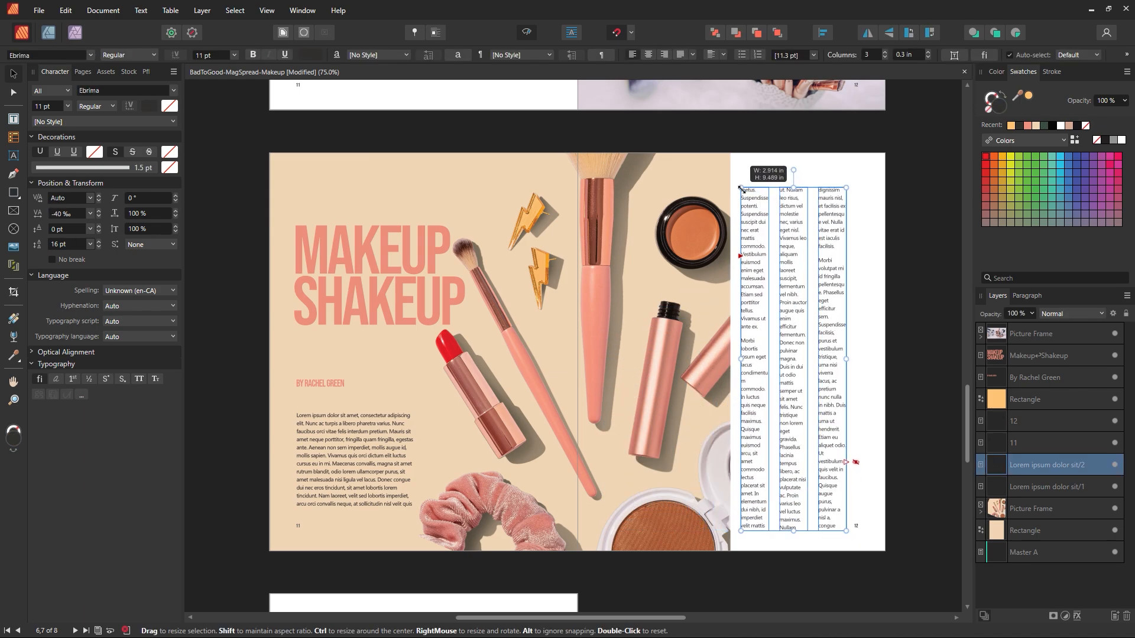
left_click(885, 57)
left_click(885, 57)
left_click(891, 168)
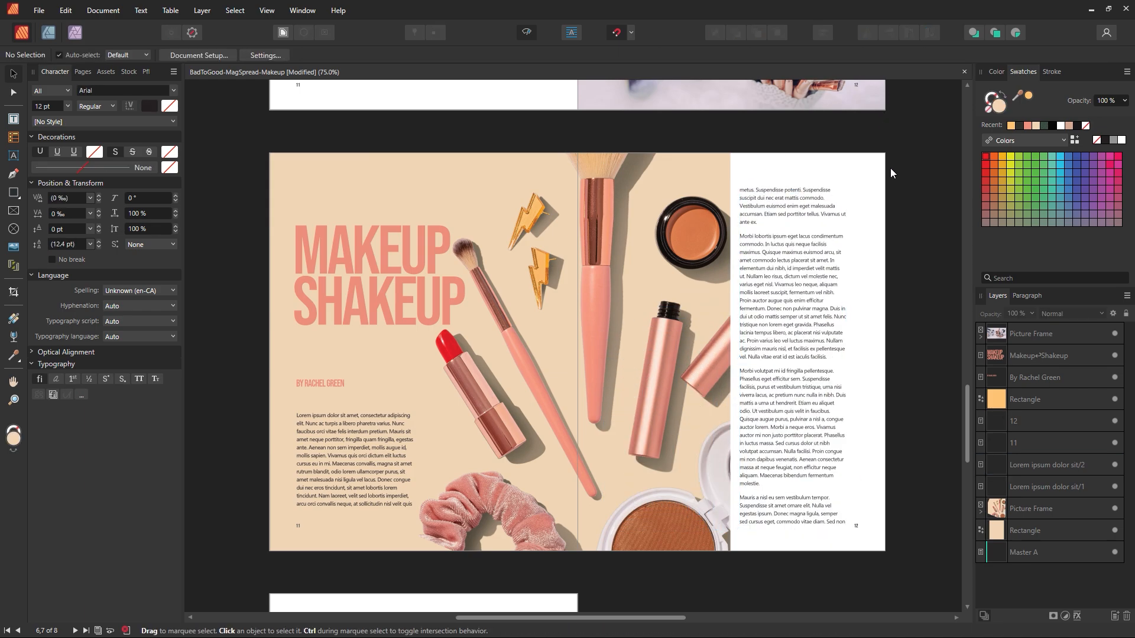
Step: Try lengthening the right-page text frame past the page edge and shifting it upward to inspect the overflow, then undo these changes
left_click(840, 326)
left_click_drag(793, 535, 822, 600)
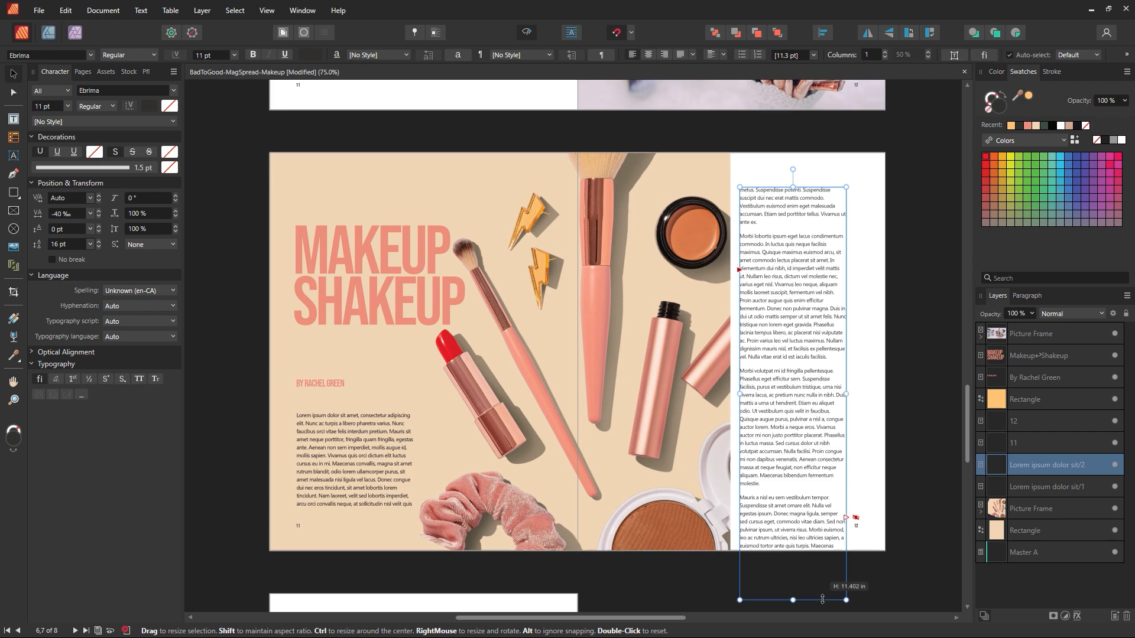
left_click_drag(797, 509, 796, 332)
left_click_drag(791, 422, 791, 594)
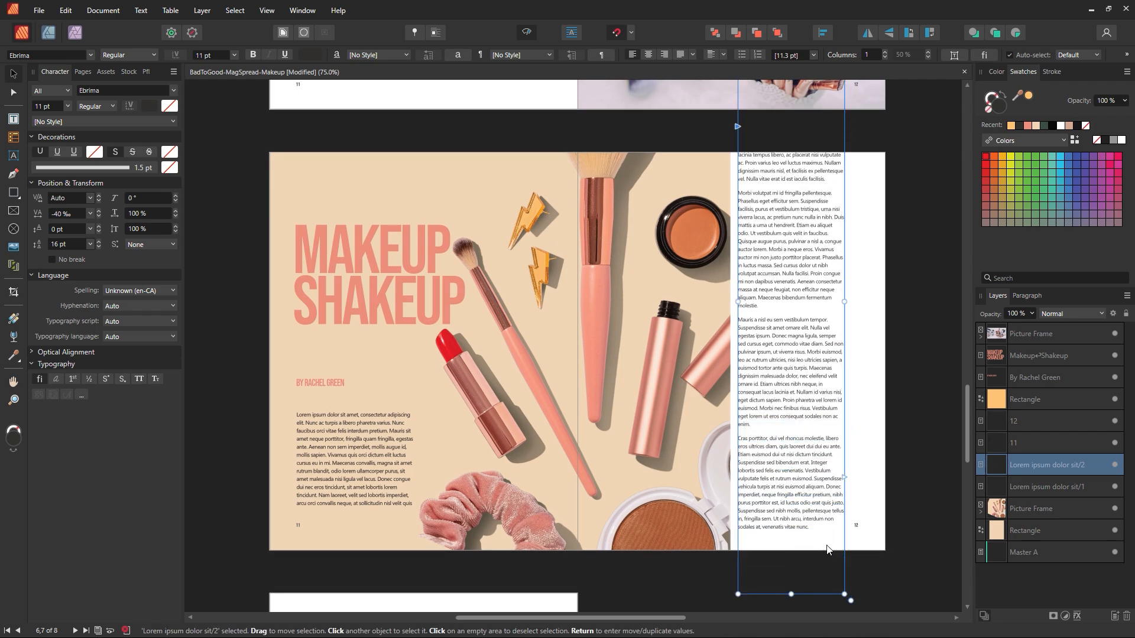
key("ctrl+z")
key("ctrl+z")
key("ctrl+z")
left_click(897, 470)
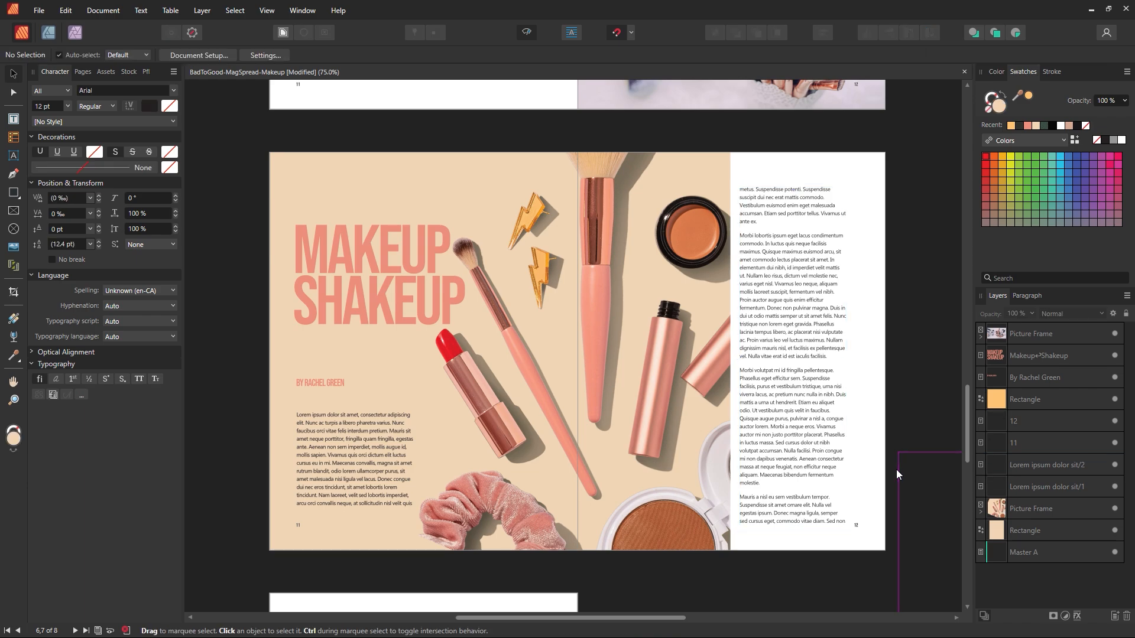
Step: Nudge the makeup photo slightly to the right inside its frame
left_click(567, 416)
left_click_drag(525, 373, 530, 371)
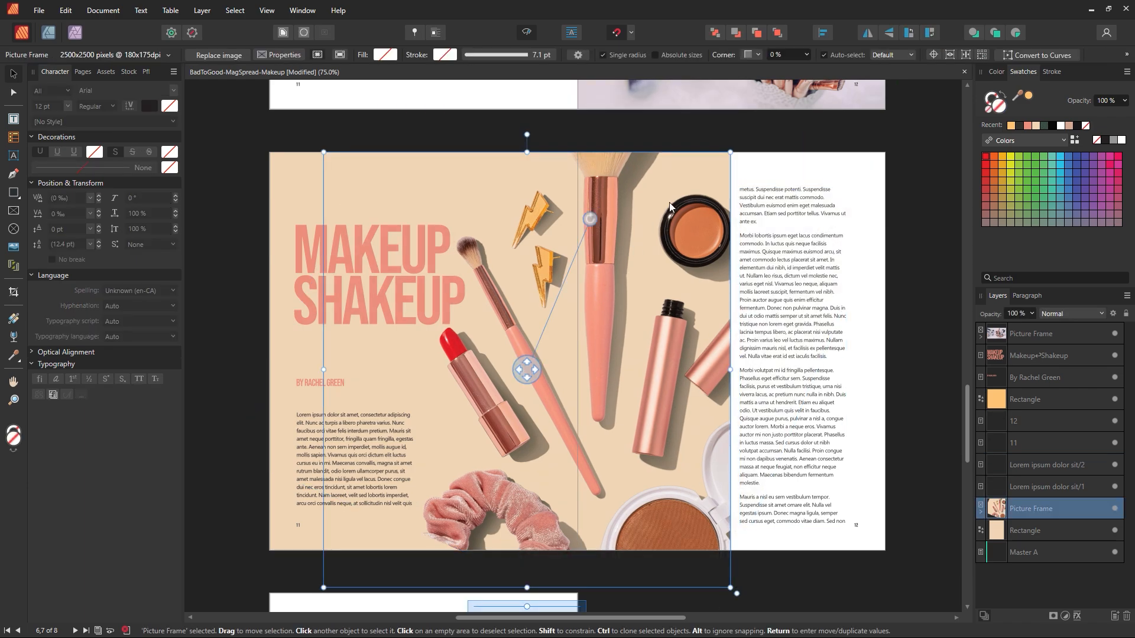
left_click(781, 135)
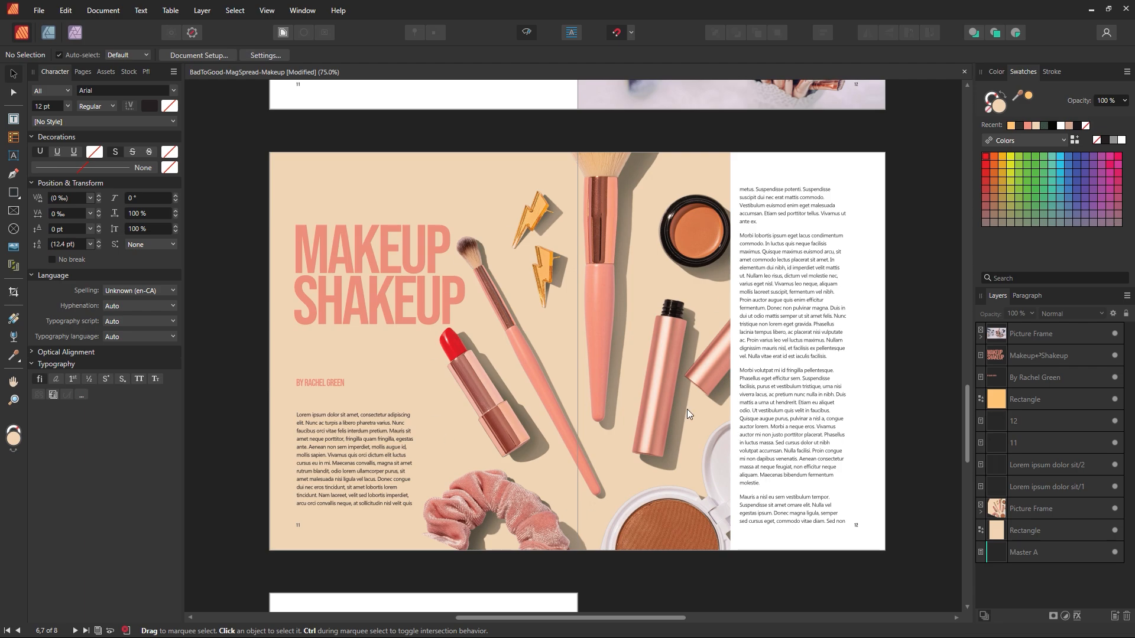
left_click(540, 384)
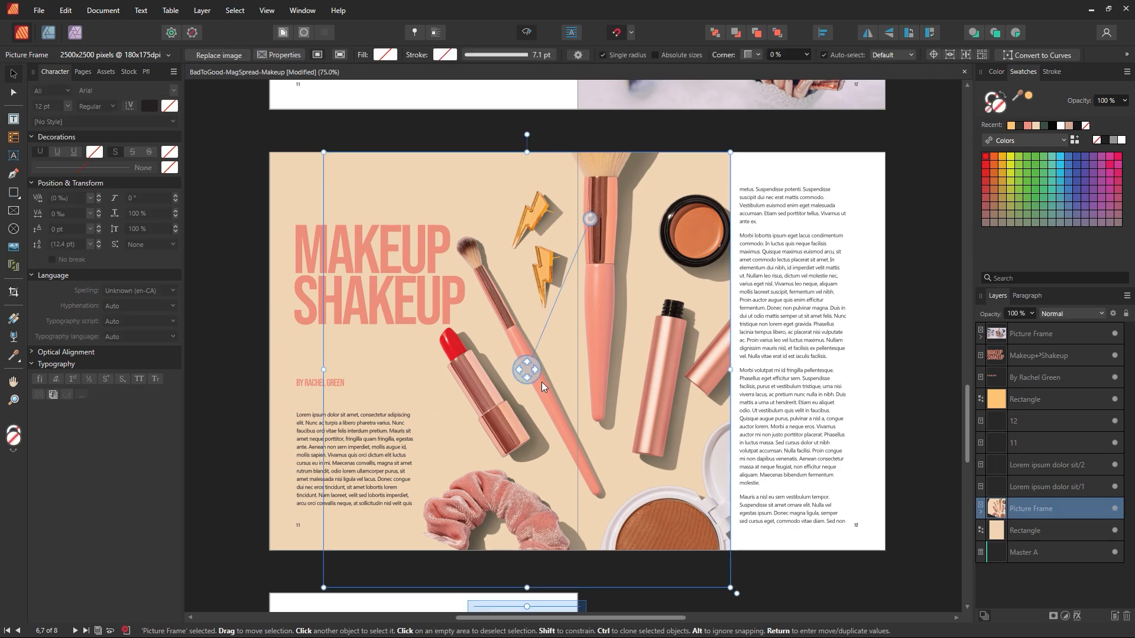
left_click(243, 375)
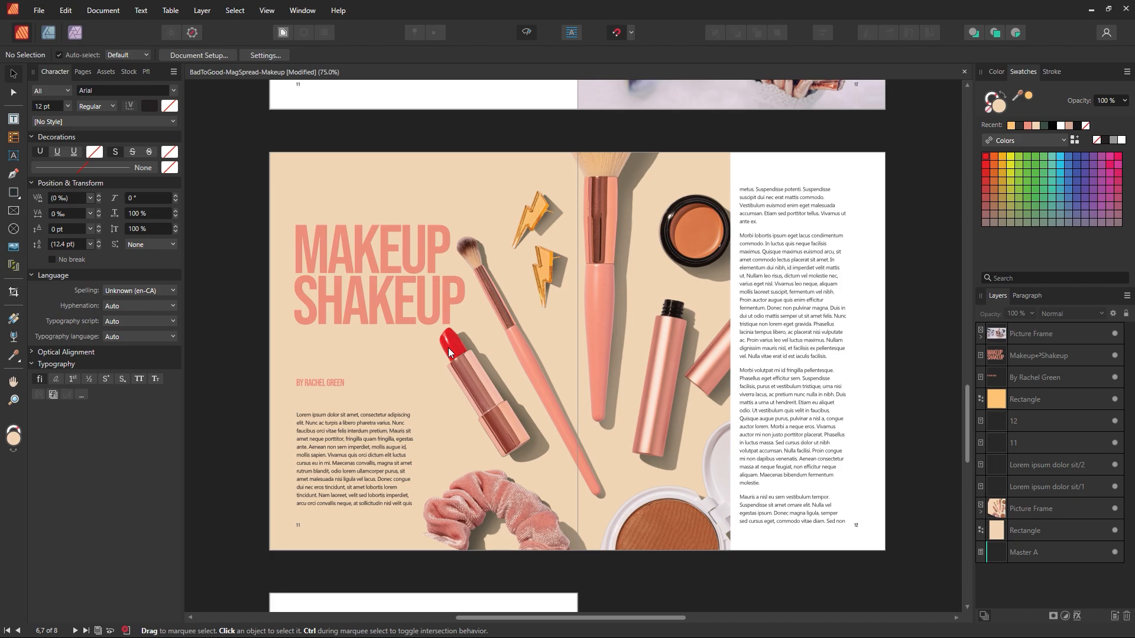
Step: Shift the makeup photo a little farther right inside its frame, moving the brush and lipstick away from the title
key("z")
left_click_drag(448, 348, 397, 344)
key("space")
left_click_drag(543, 376, 553, 380)
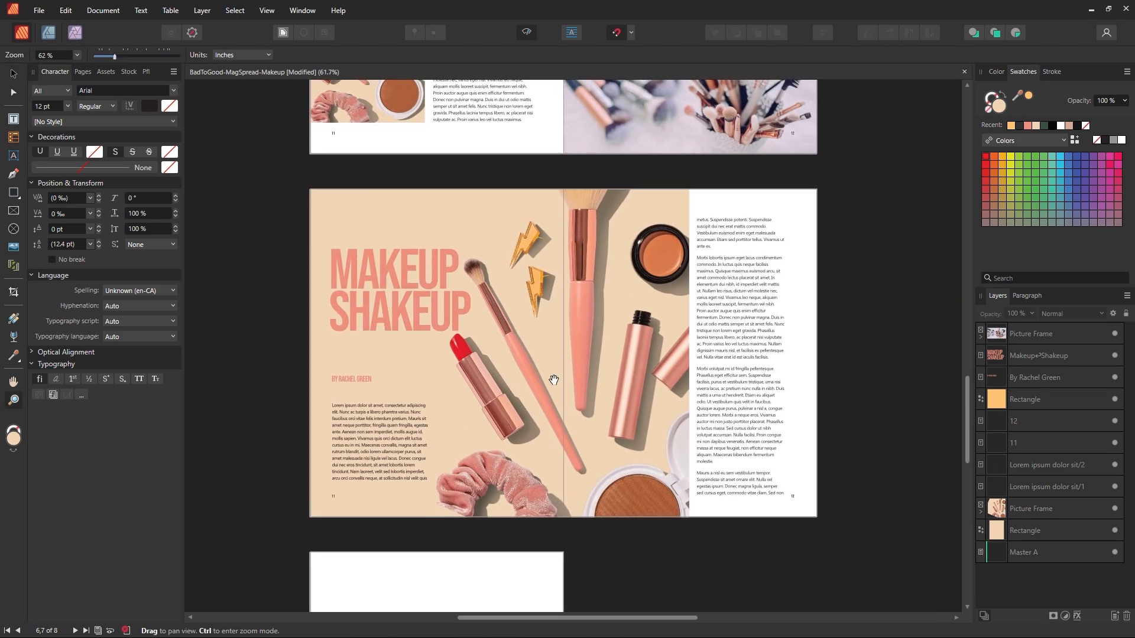
scroll(554, 380, "up", 1)
left_click(13, 75)
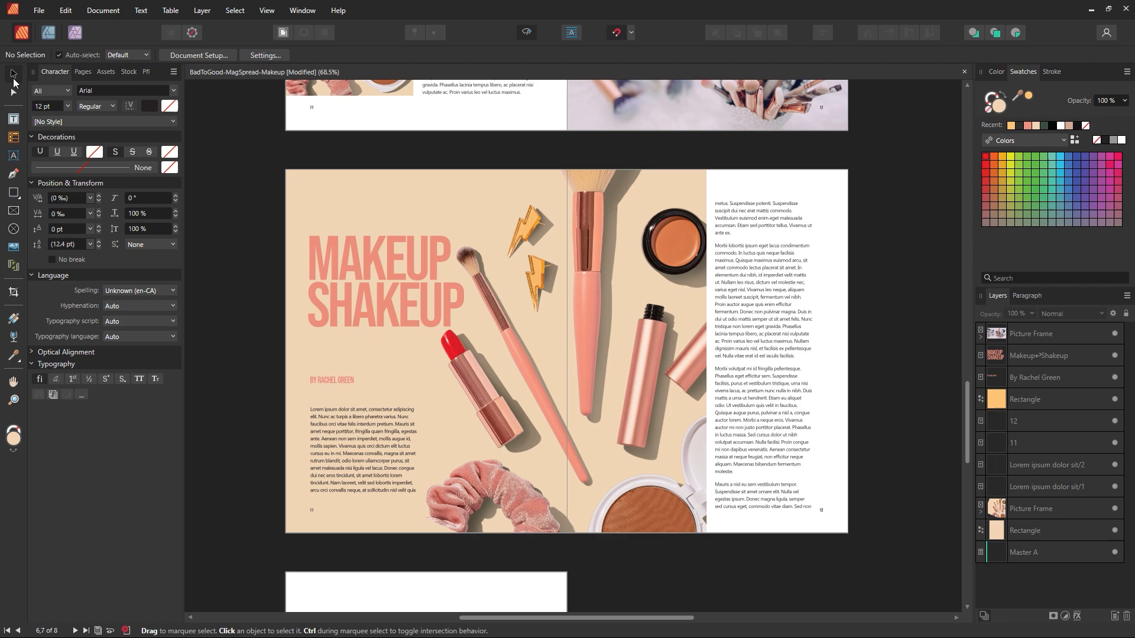
left_click(473, 376)
left_click_drag(526, 369, 534, 369)
left_click(614, 144)
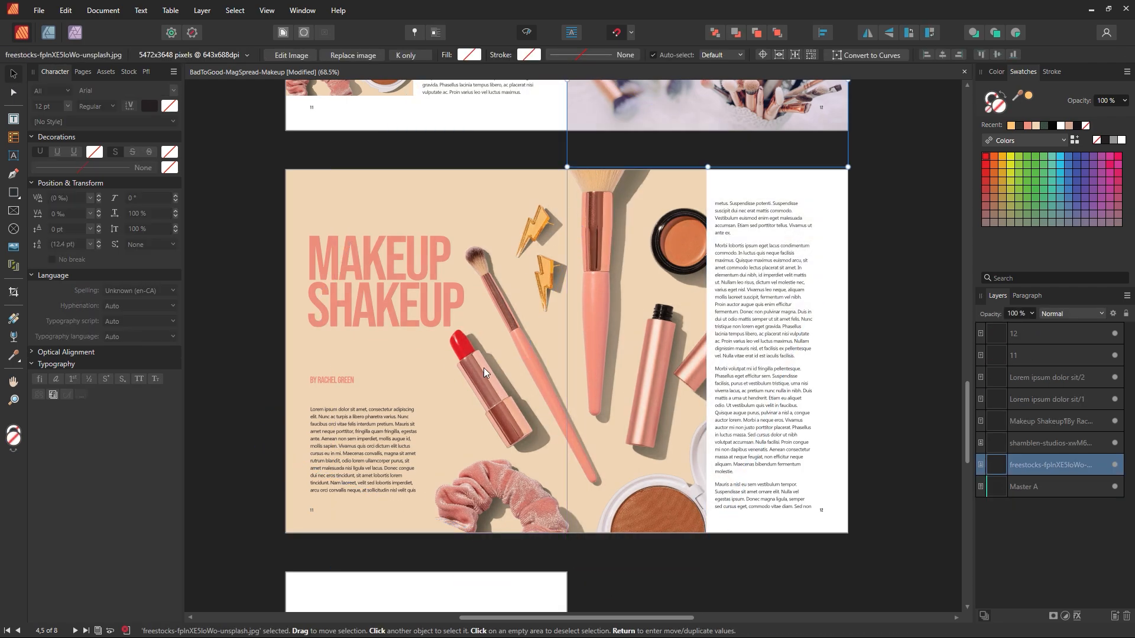
Step: Start a Pen tool outline around the red lipstick tip, tracing its left edge from the metal collar up to the shoulder
key("z")
left_click_drag(463, 350, 662, 400)
left_click_drag(502, 394, 559, 385)
left_click(15, 175)
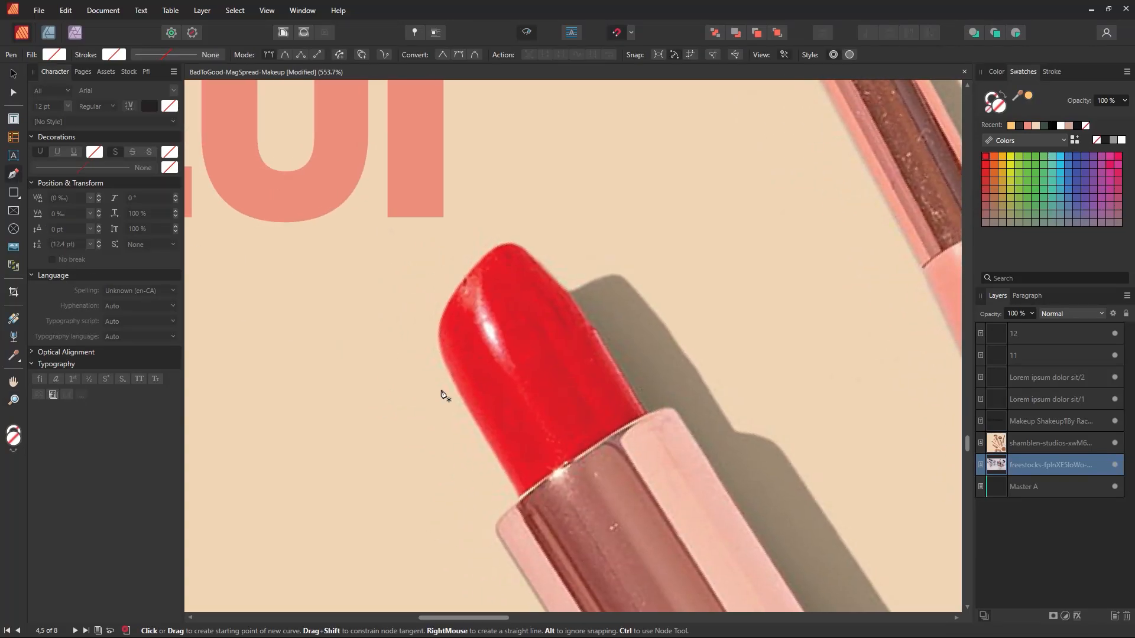
left_click(519, 497)
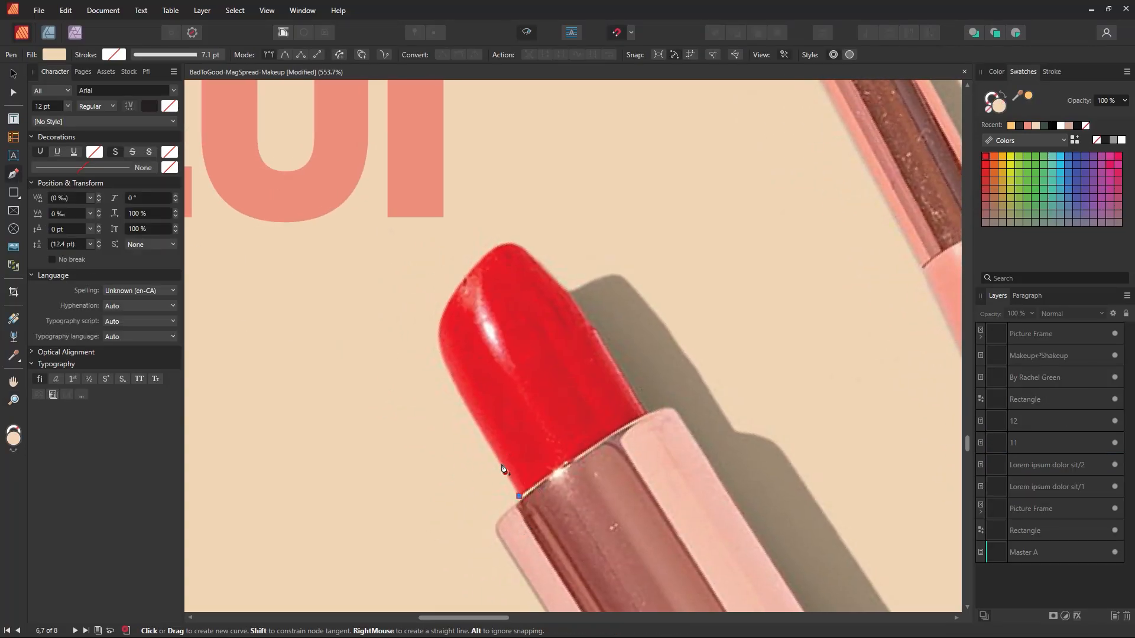
left_click(485, 439)
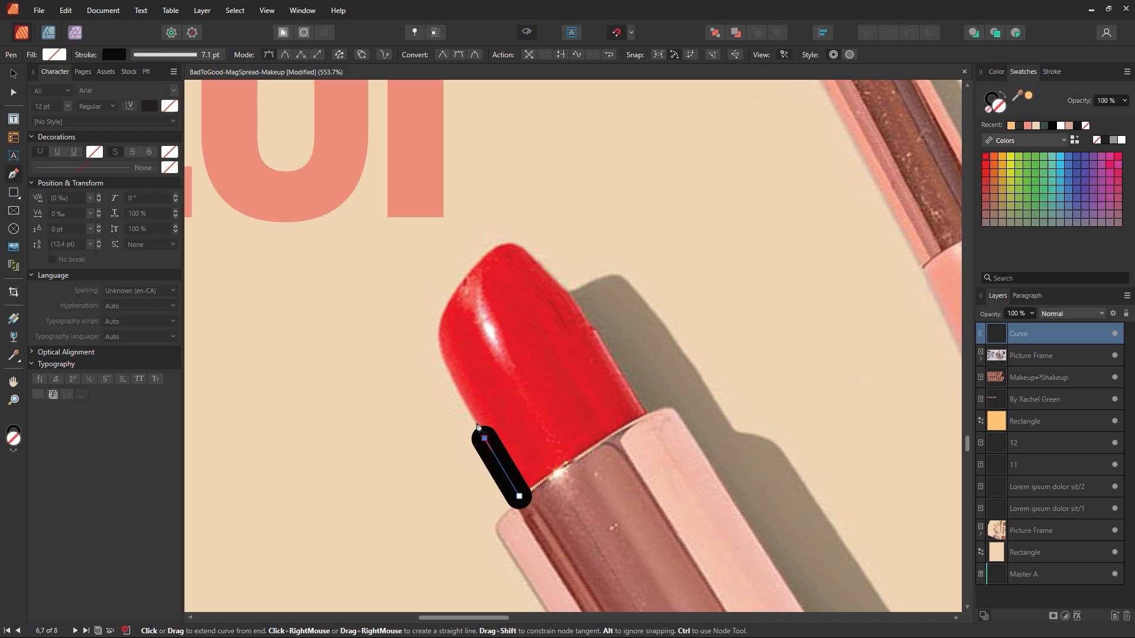
left_click(463, 396)
left_click(448, 367)
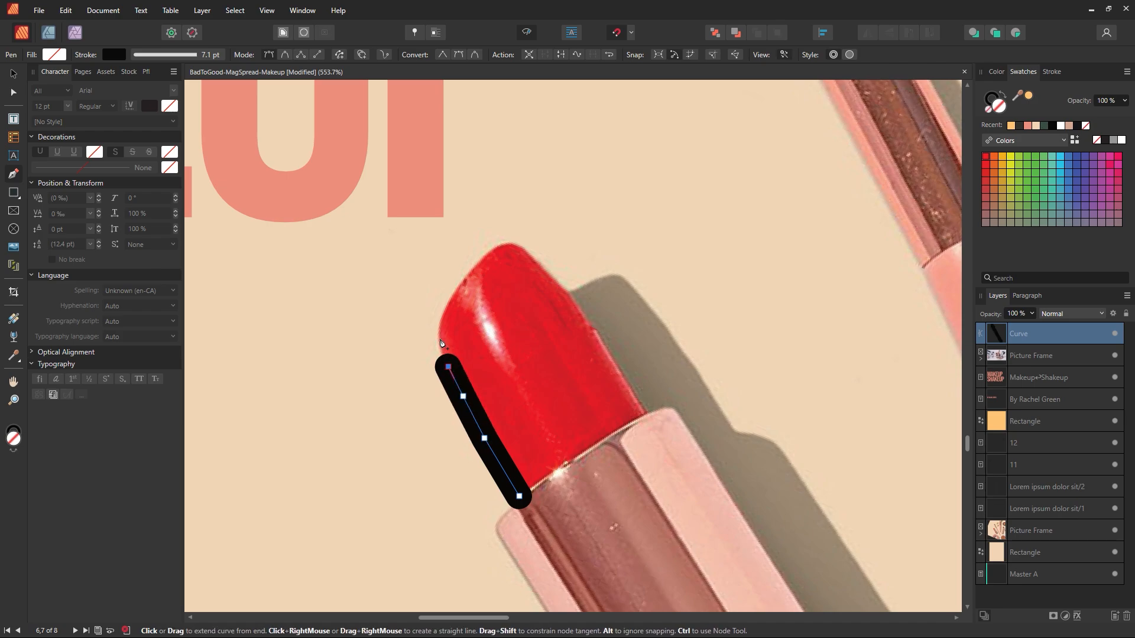
left_click(440, 347)
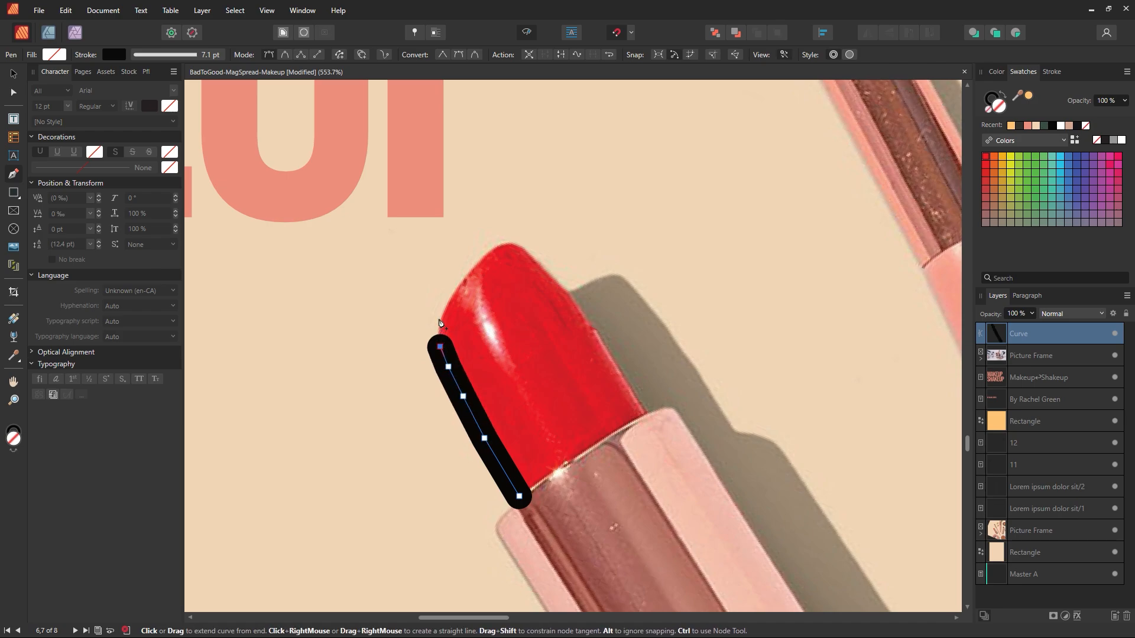
left_click_drag(442, 319, 447, 315)
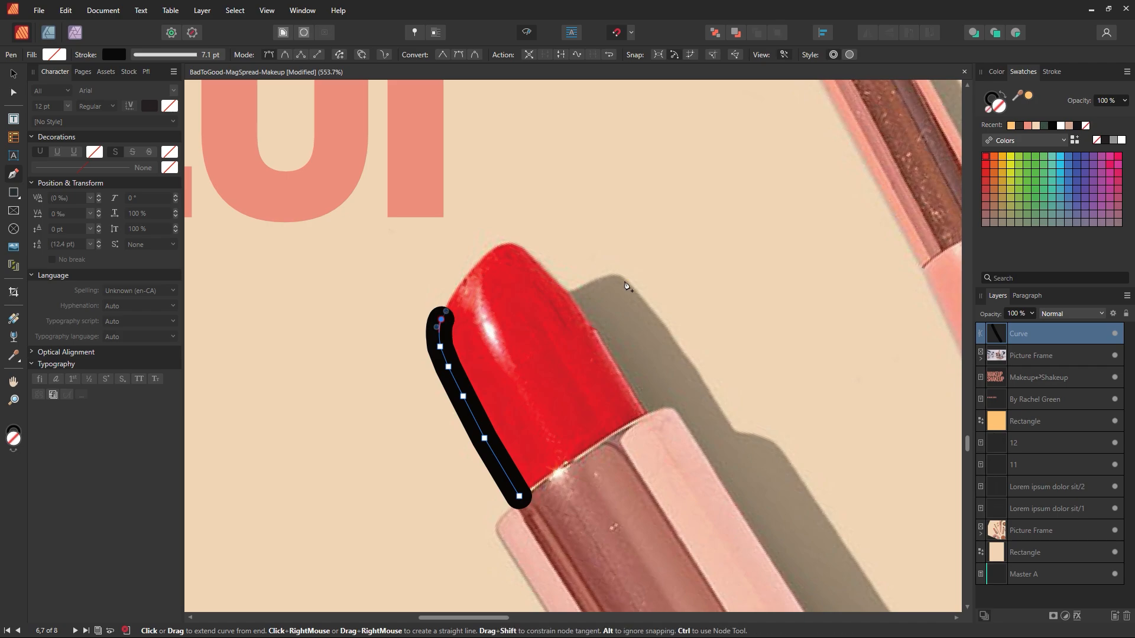
Step: Thin the curve's stroke to 0.1 pt and finish tracing the lipstick tip as a closed shape
left_click(1052, 71)
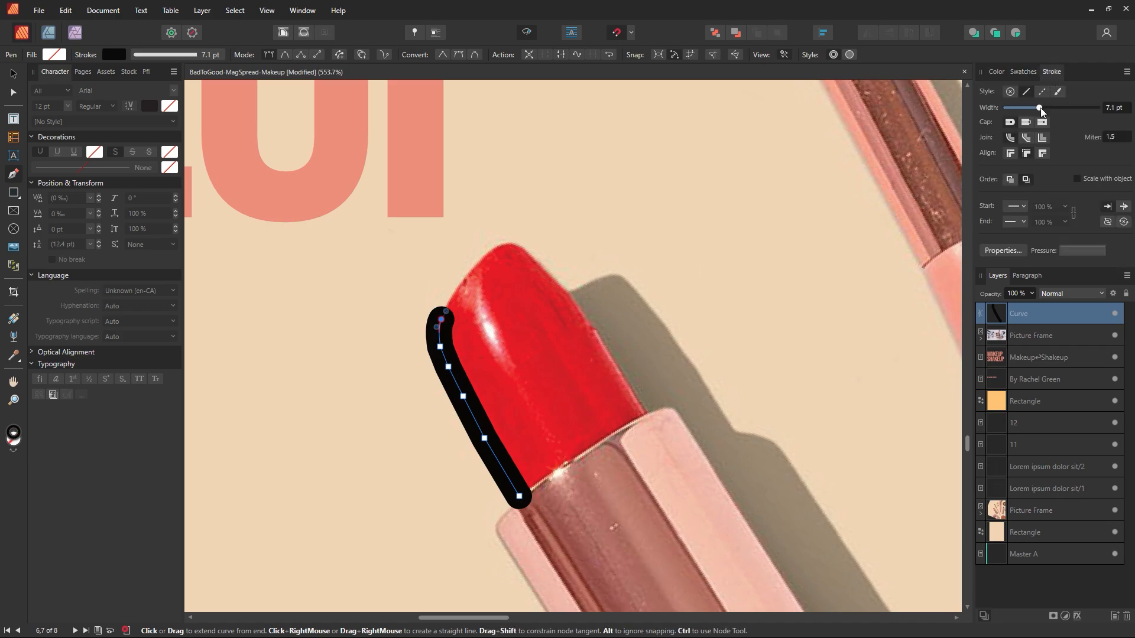
left_click_drag(1040, 107, 1013, 108)
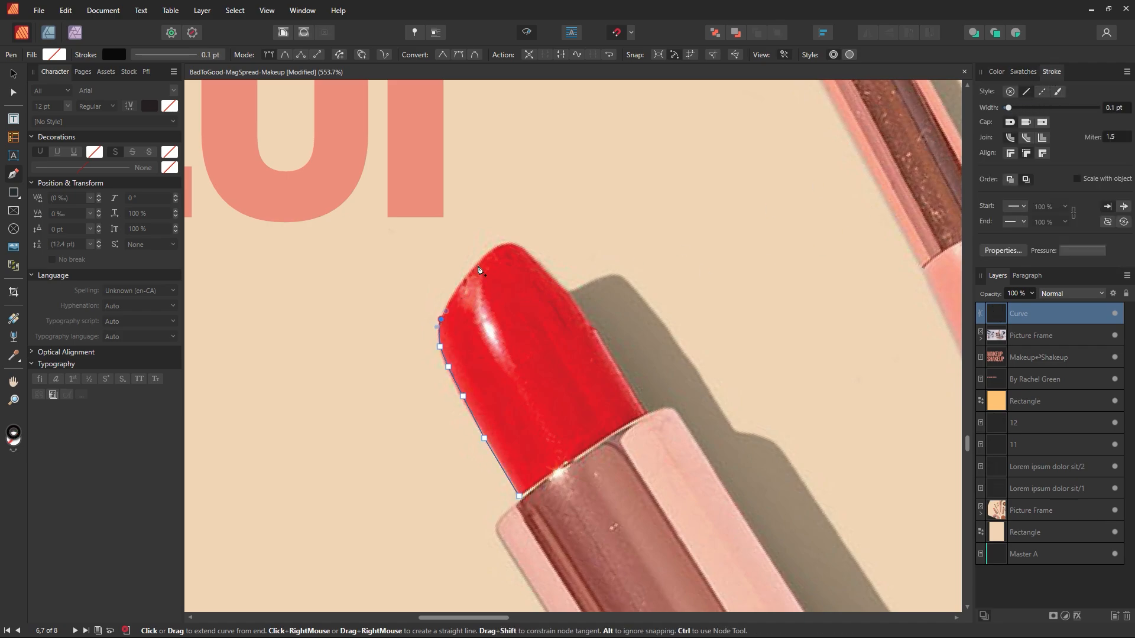
left_click(500, 245)
left_click(556, 279)
left_click_drag(588, 325, 594, 328)
left_click(648, 417)
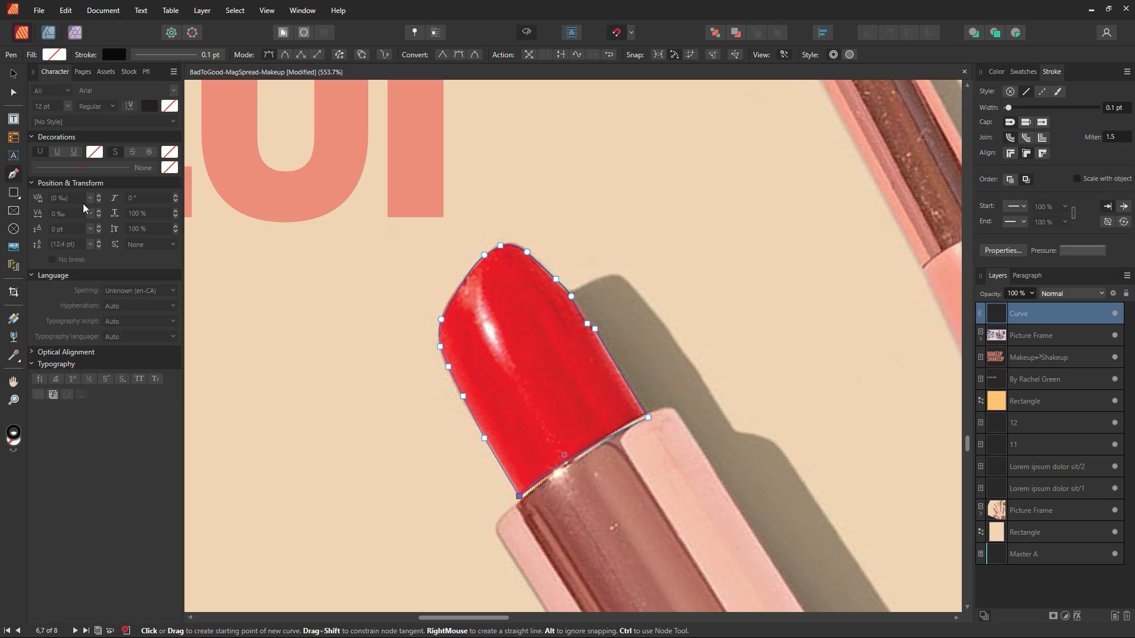
Step: Nudge the outline's lower-left node and reshape the base curve to follow the lipstick's metal collar
left_click(13, 92)
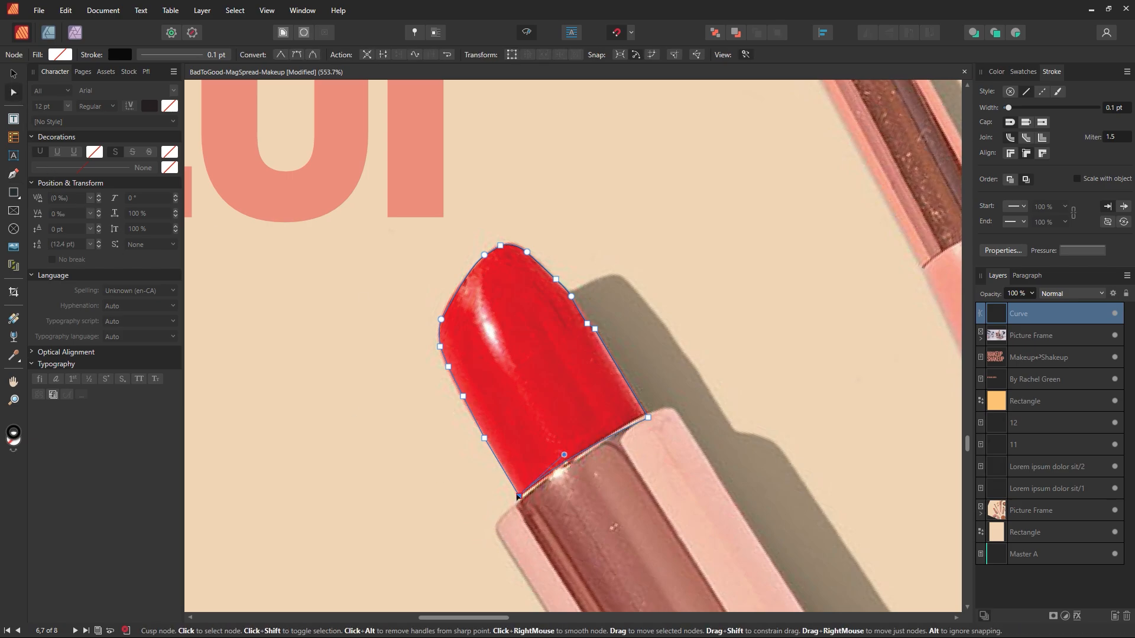
key("Right")
key("Down")
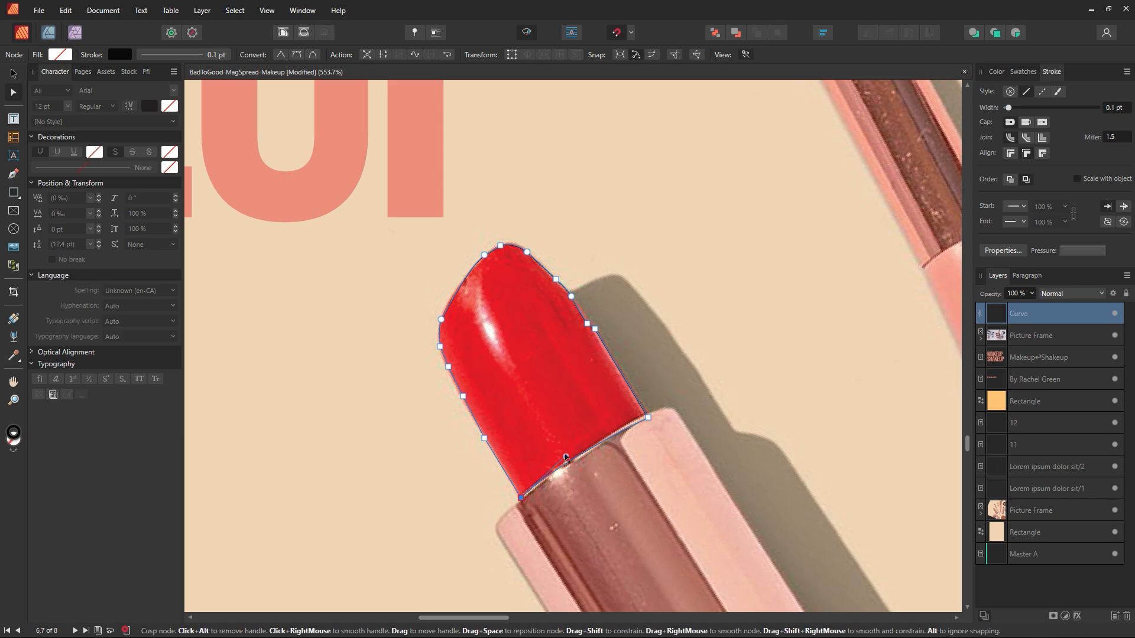
left_click_drag(565, 456, 632, 412)
Step: Swap the lipstick shape's stroke and fill, then fill it with the recent coral swatch
left_click(13, 73)
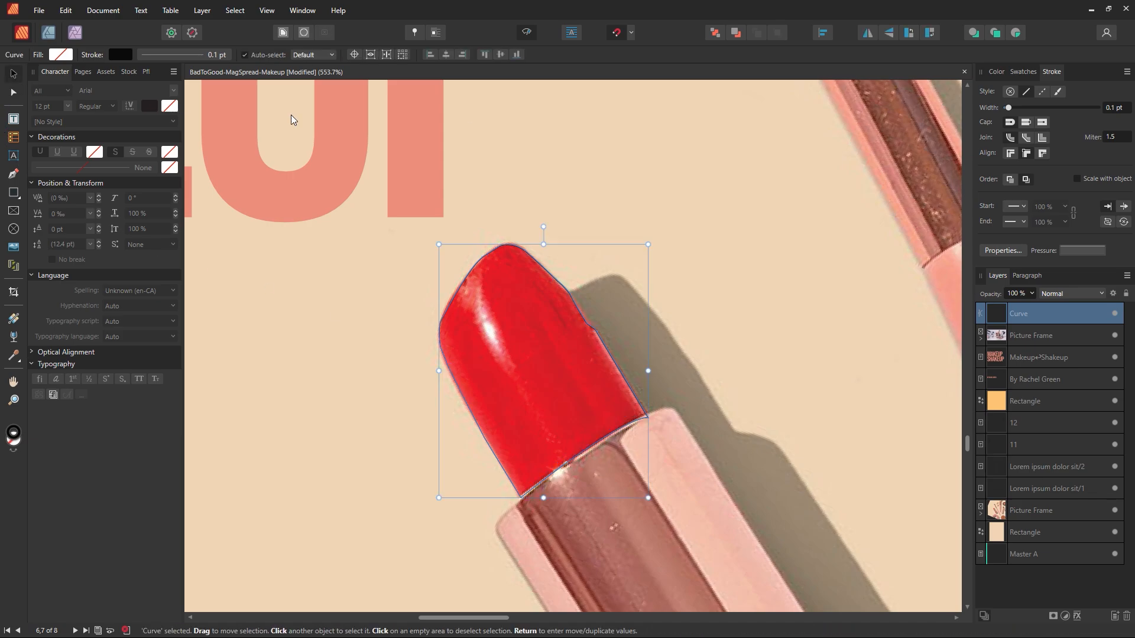
left_click(1023, 72)
left_click(1004, 96)
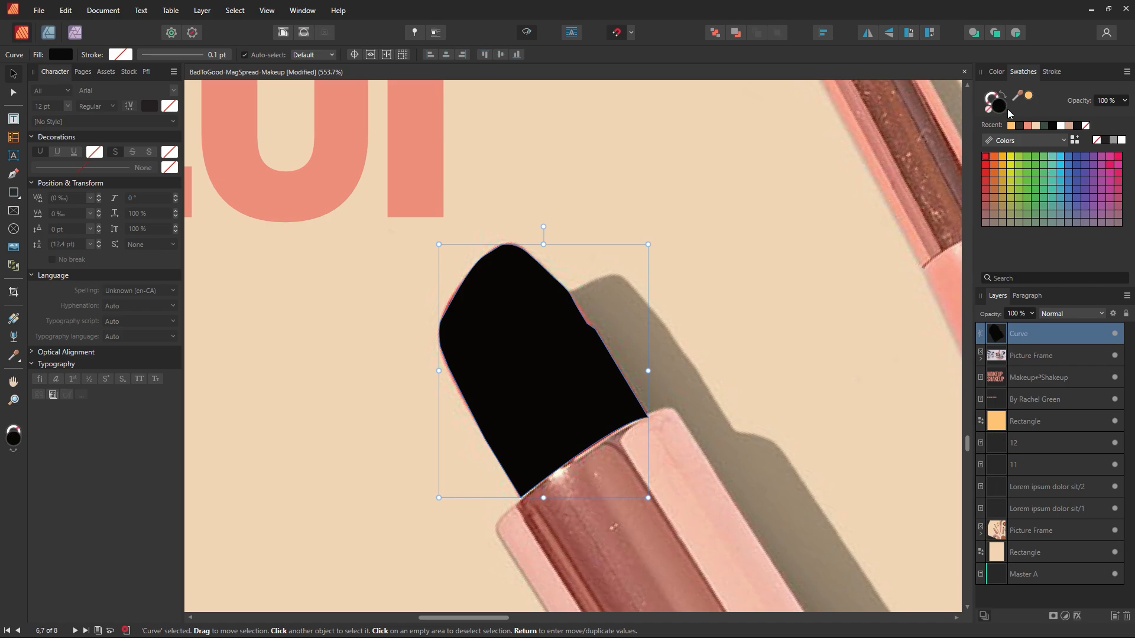
left_click(1028, 126)
Step: Adjust nodes on both sides of the coral shape so it covers the red lipstick edges smoothly
key("z")
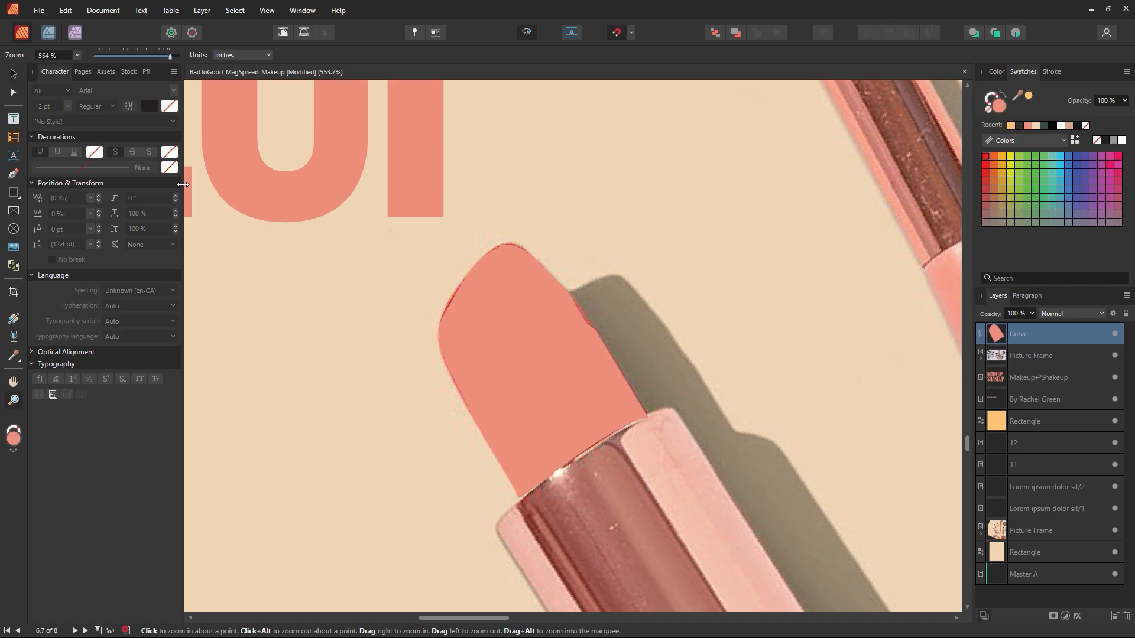
left_click(561, 311)
left_click(14, 93)
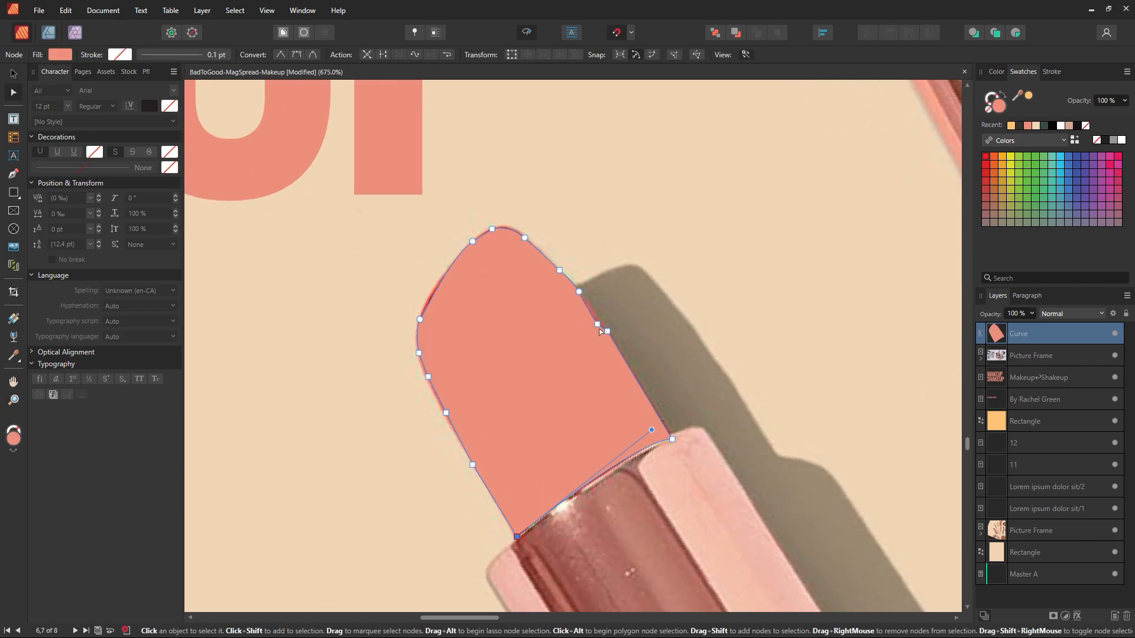
left_click_drag(598, 328, 596, 316)
left_click_drag(420, 320, 421, 310)
Step: Examine how the recoloured lipstick tip looks beside the coral title at spread scale
key("z")
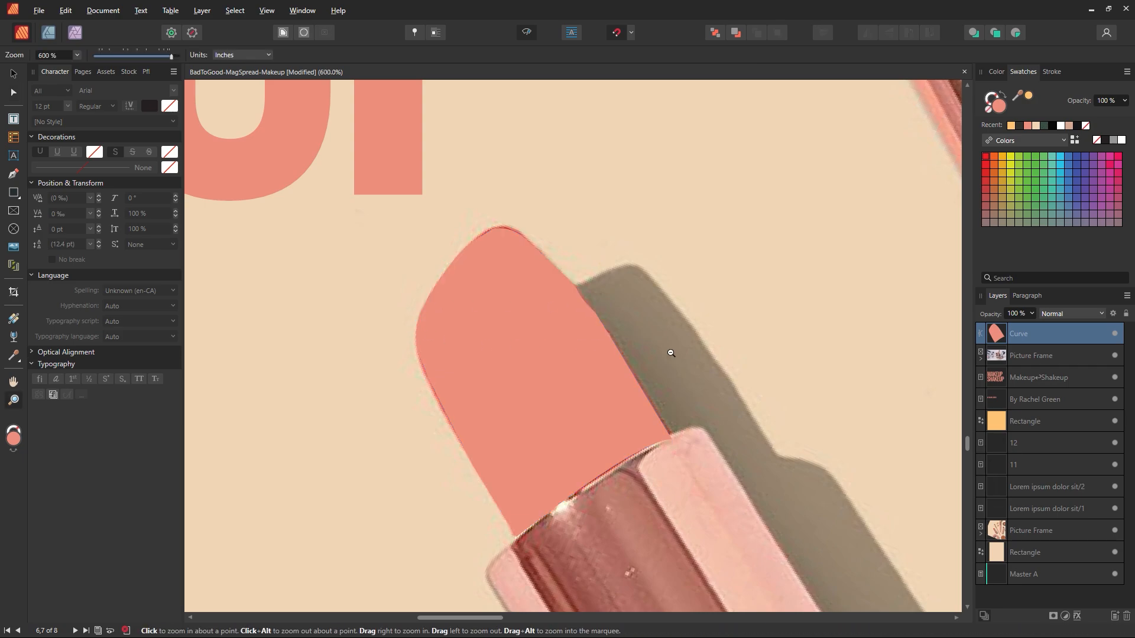
left_click(671, 353, "alt")
left_click(671, 354, "alt")
left_click(671, 354, "alt")
left_click(671, 353, "alt")
left_click(670, 354, "alt")
left_click(671, 354, "alt")
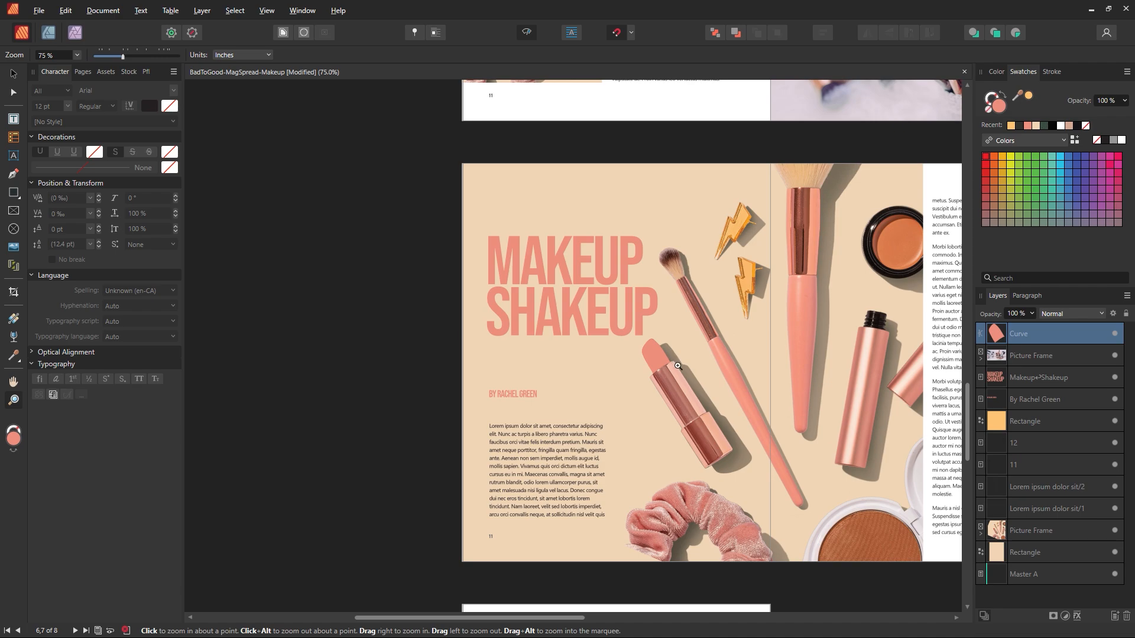
left_click(678, 366)
left_click(15, 74)
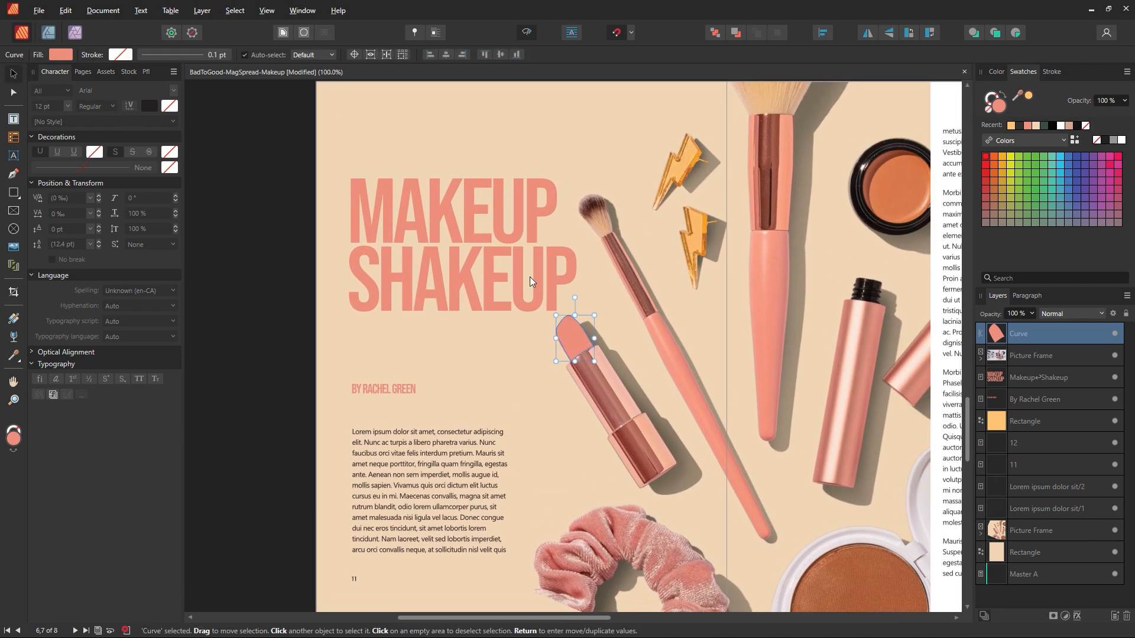
Step: Set the coral lipstick shape's blend mode to Average and reduce its opacity to 72%
left_click(1056, 316)
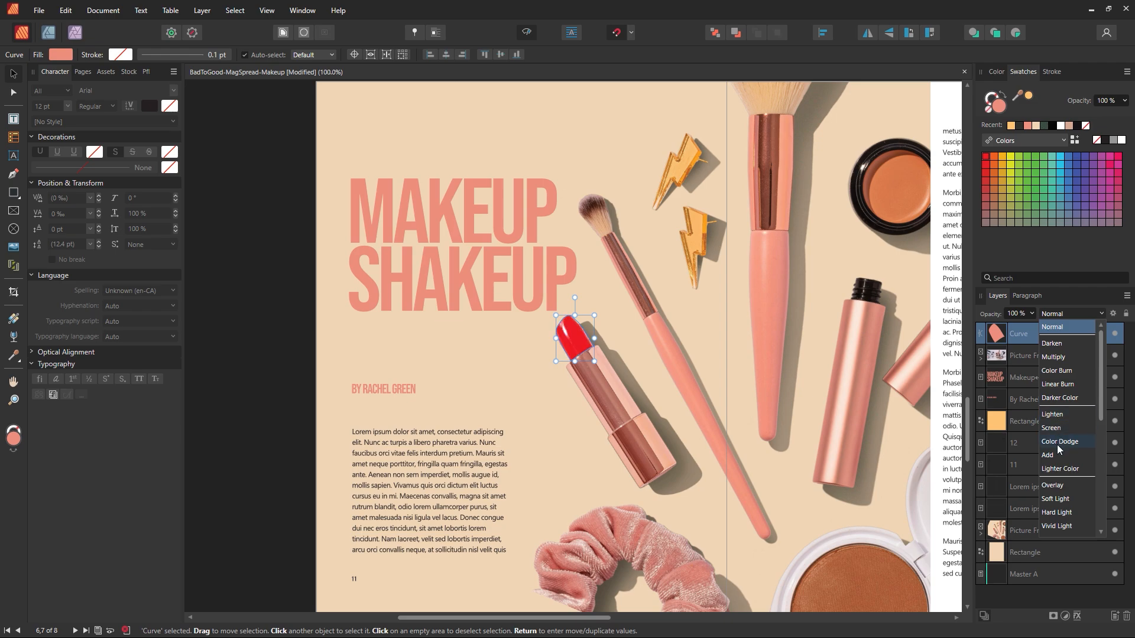
scroll(1048, 516, "down", 4)
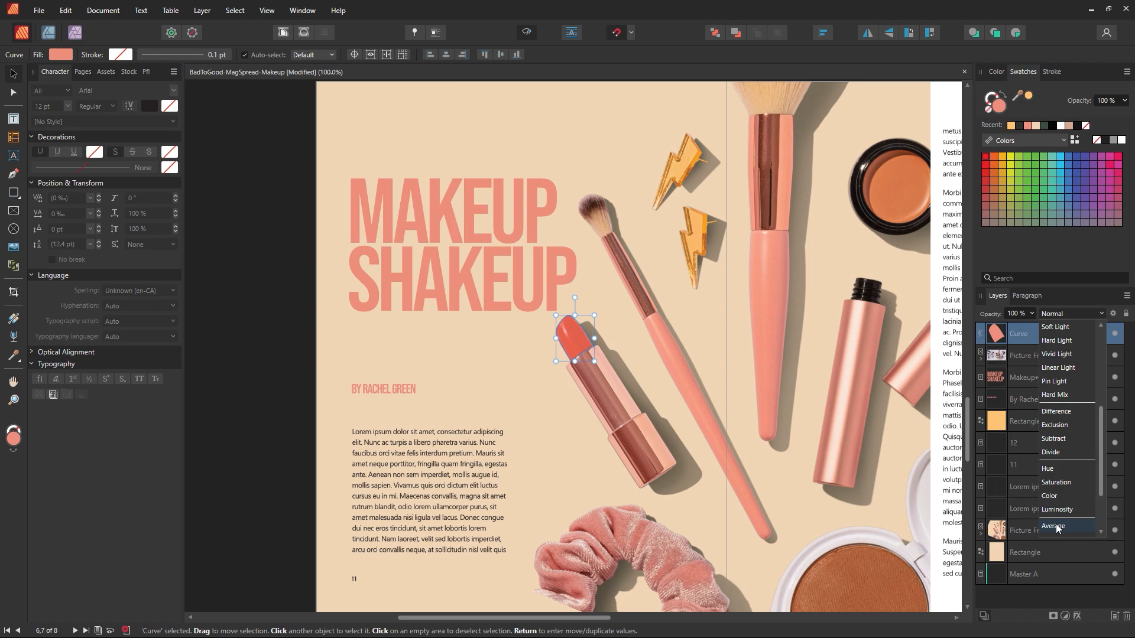
left_click(1056, 528)
left_click(1031, 313)
left_click_drag(1032, 328, 1000, 338)
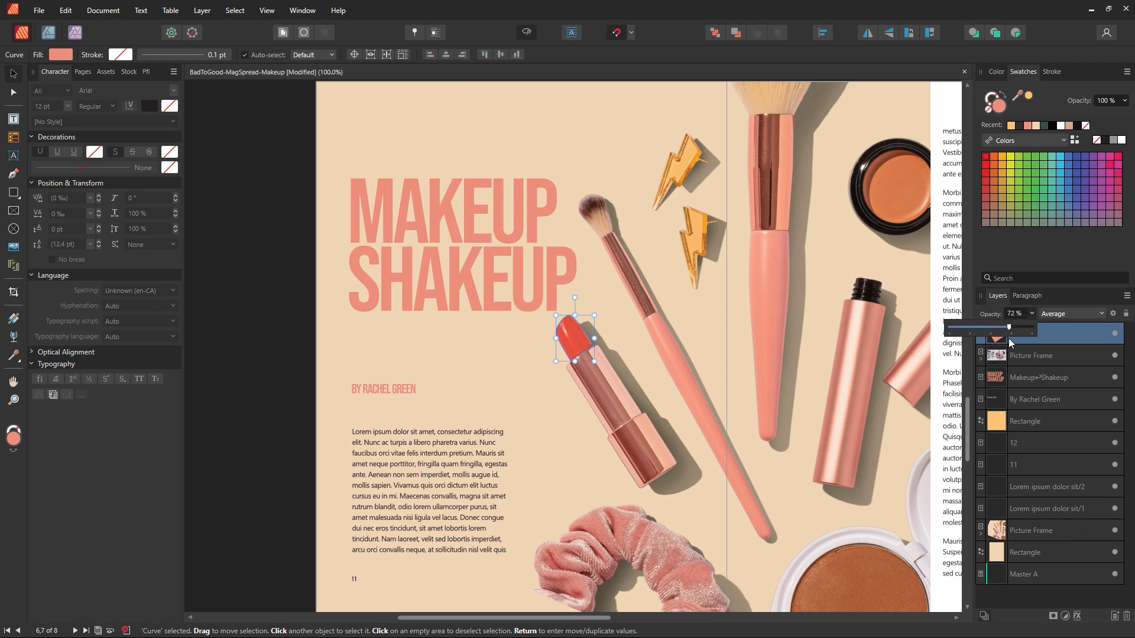
left_click(237, 263)
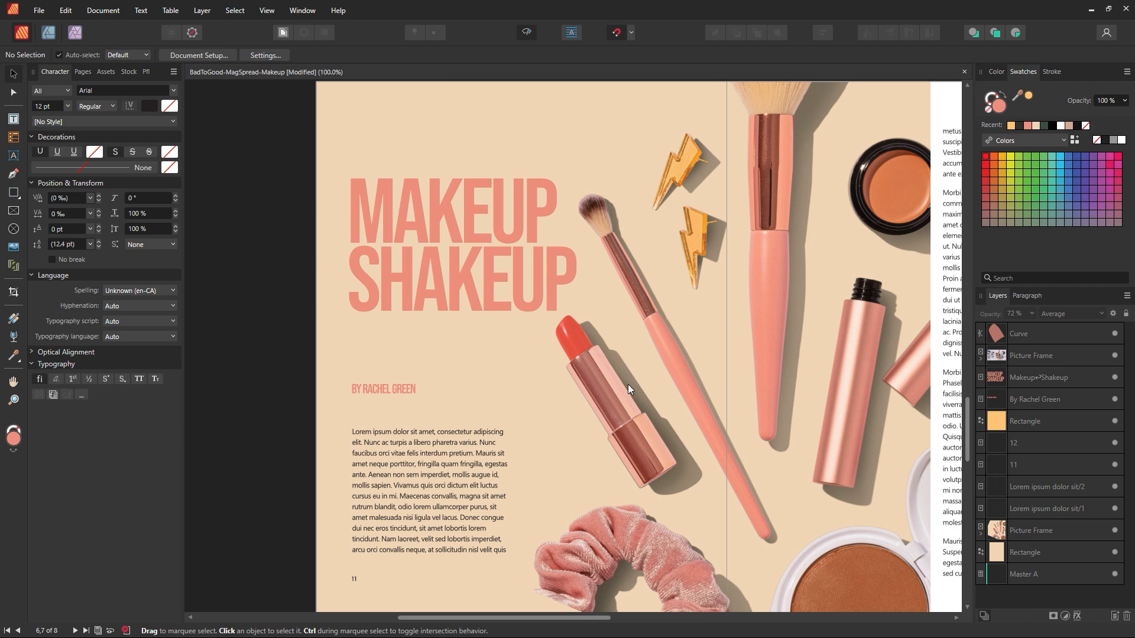
Step: Examine the blended lipstick colour up close and at full-spread scale against the title and photo
key("z")
left_click_drag(575, 332, 503, 331)
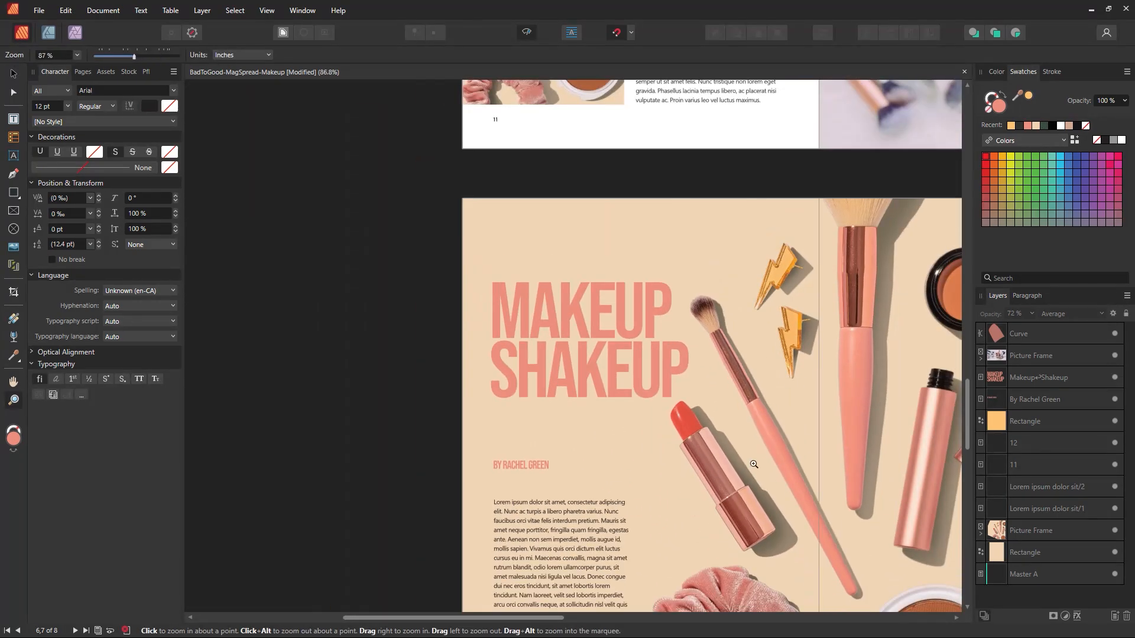
left_click_drag(754, 464, 565, 387)
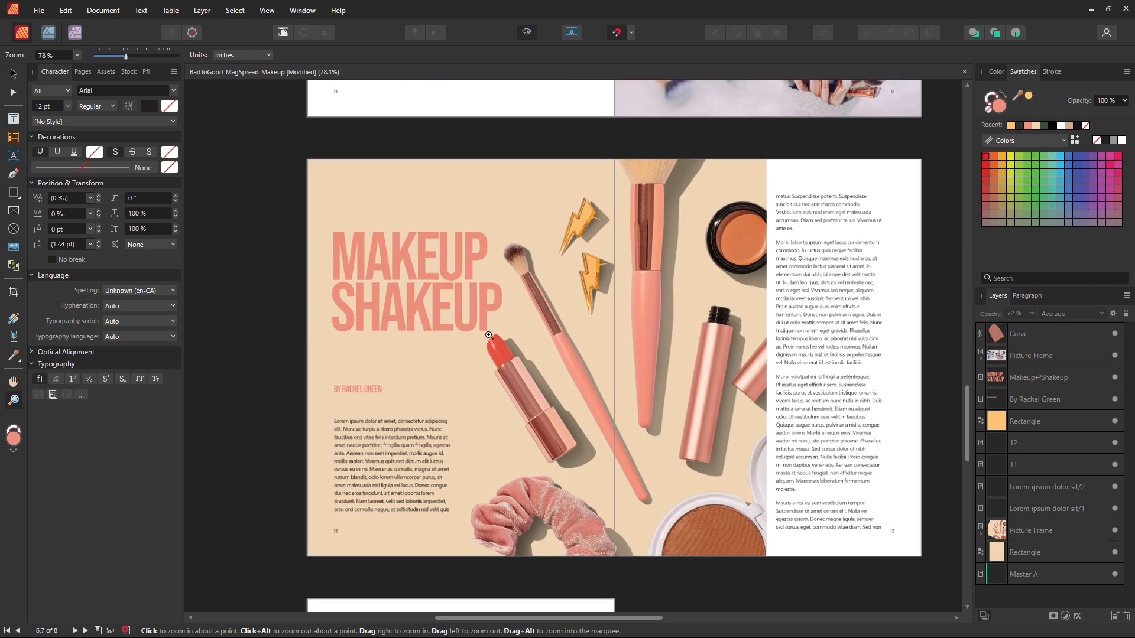
left_click_drag(488, 335, 668, 479)
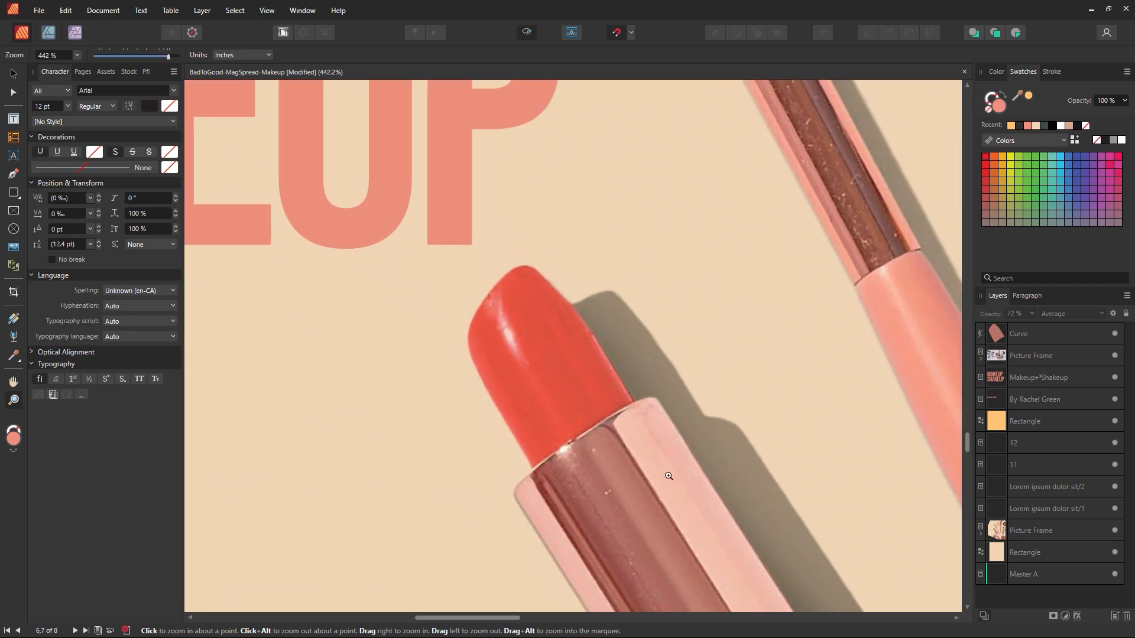
key("ctrl+1")
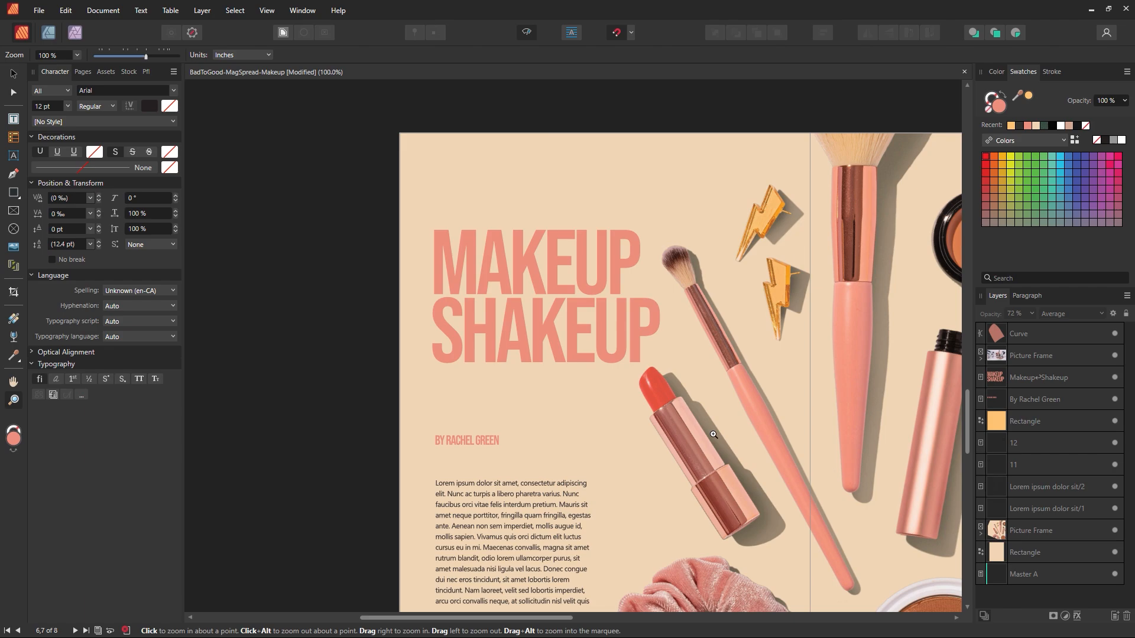
key("ctrl+0")
left_click(13, 73)
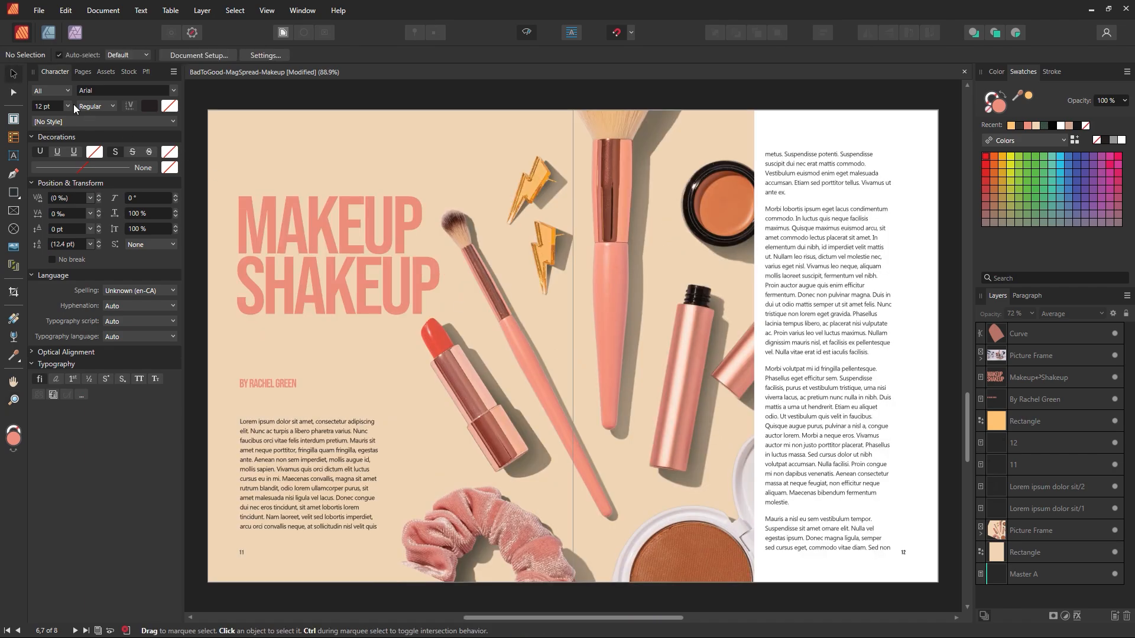
left_click(432, 342)
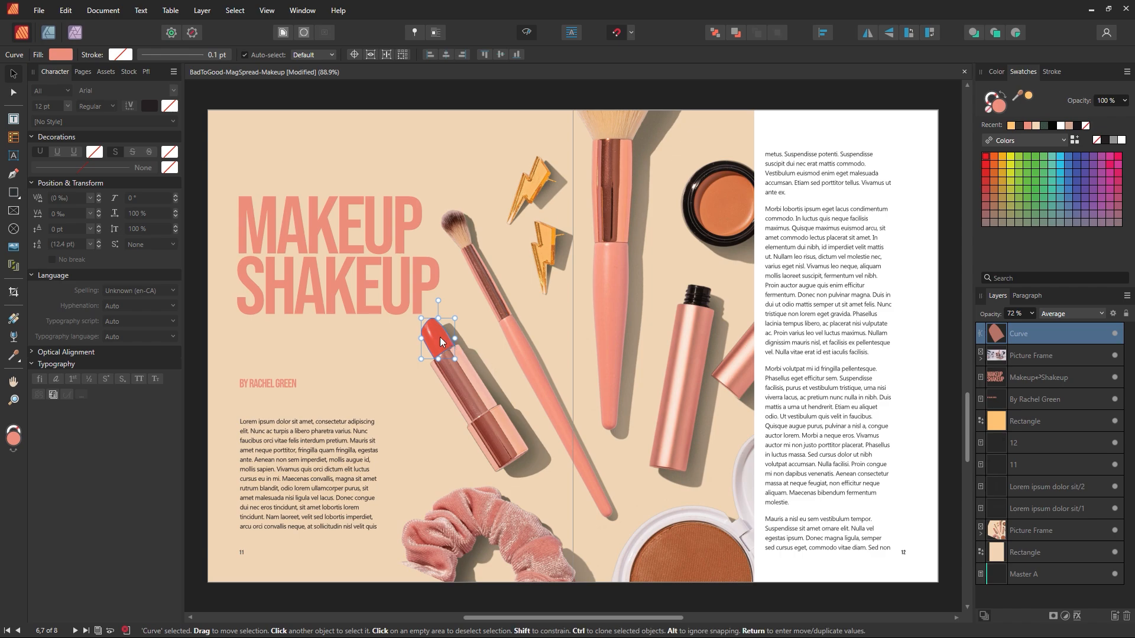
left_click(520, 99)
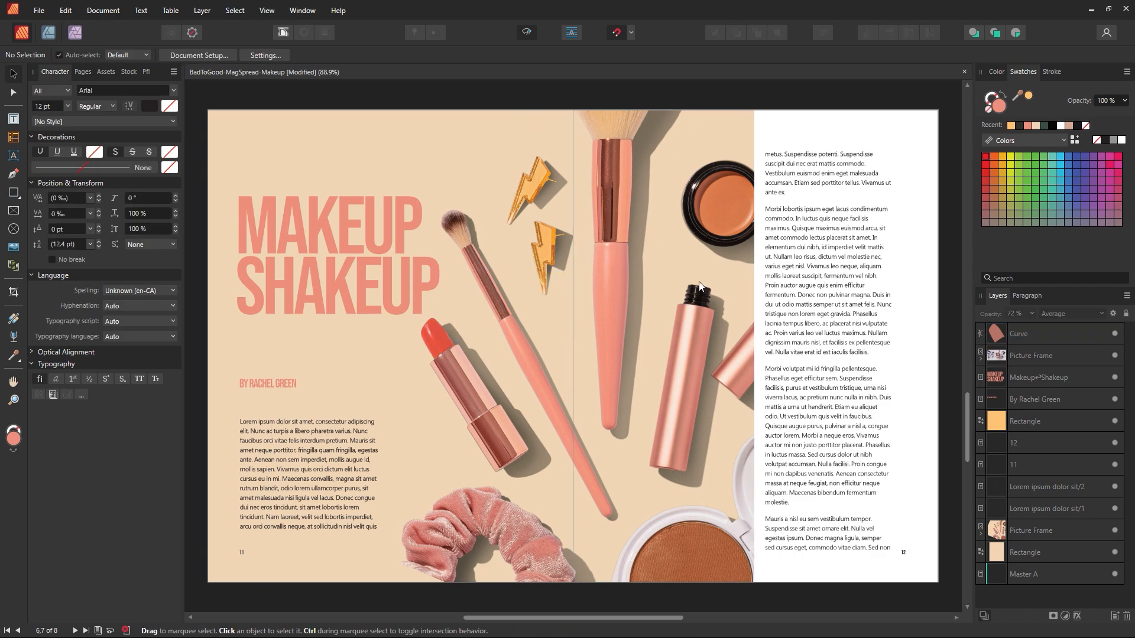
Step: Group the lipstick colour shape with the makeup photo frame and save the document
key("z")
key("ctrl+1")
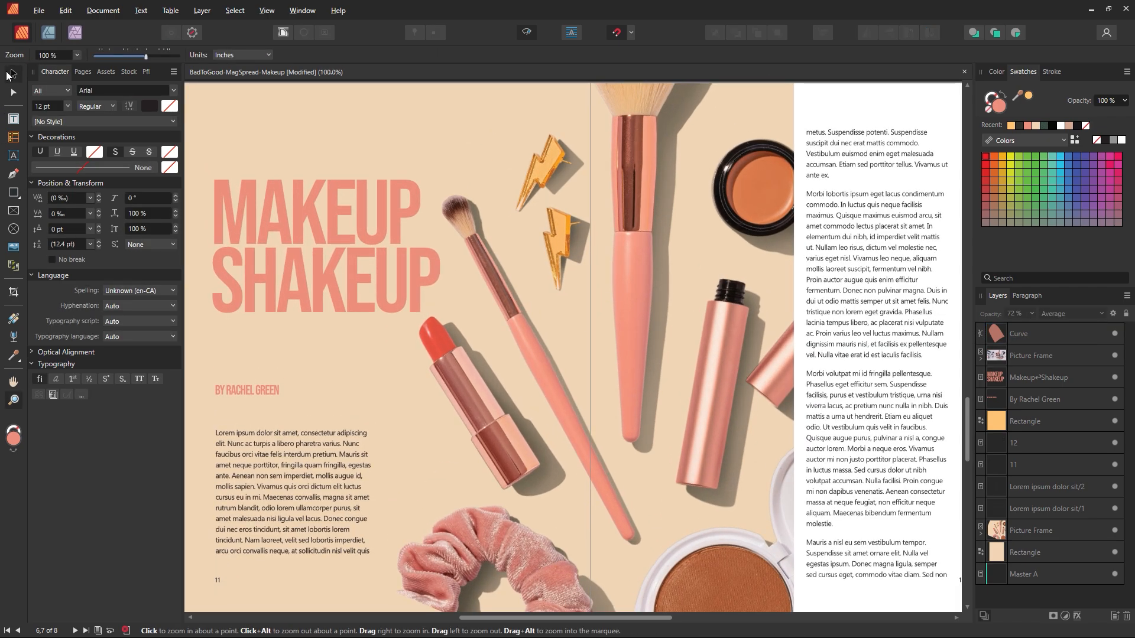
left_click(12, 73)
left_click(438, 333)
left_click(385, 363, "shift")
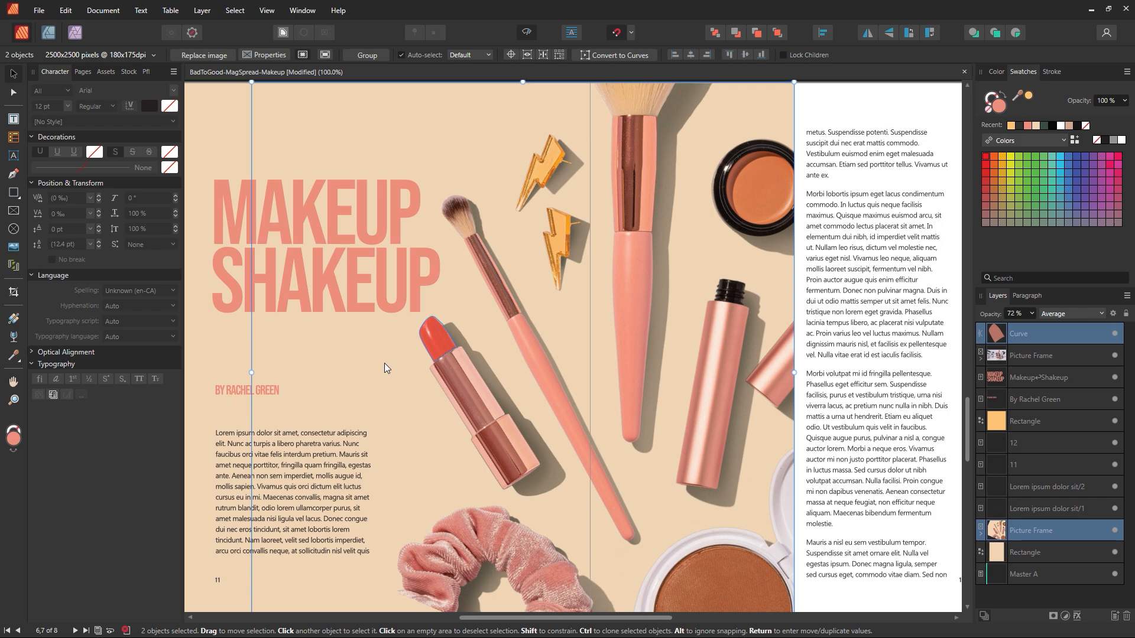
key("ctrl+g")
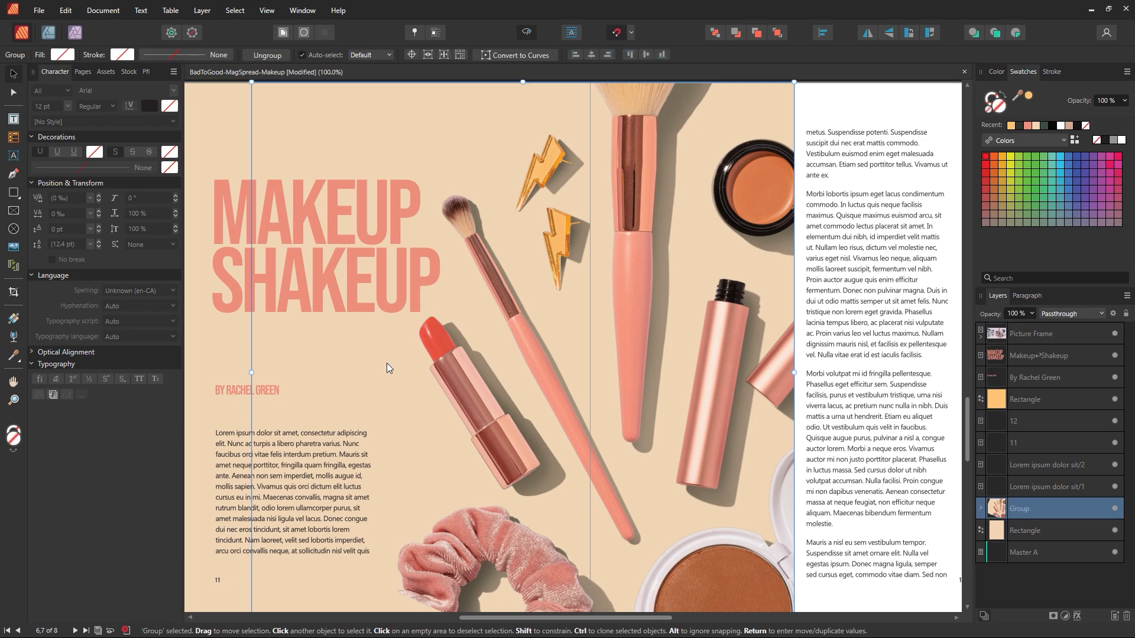
key("ctrl+s")
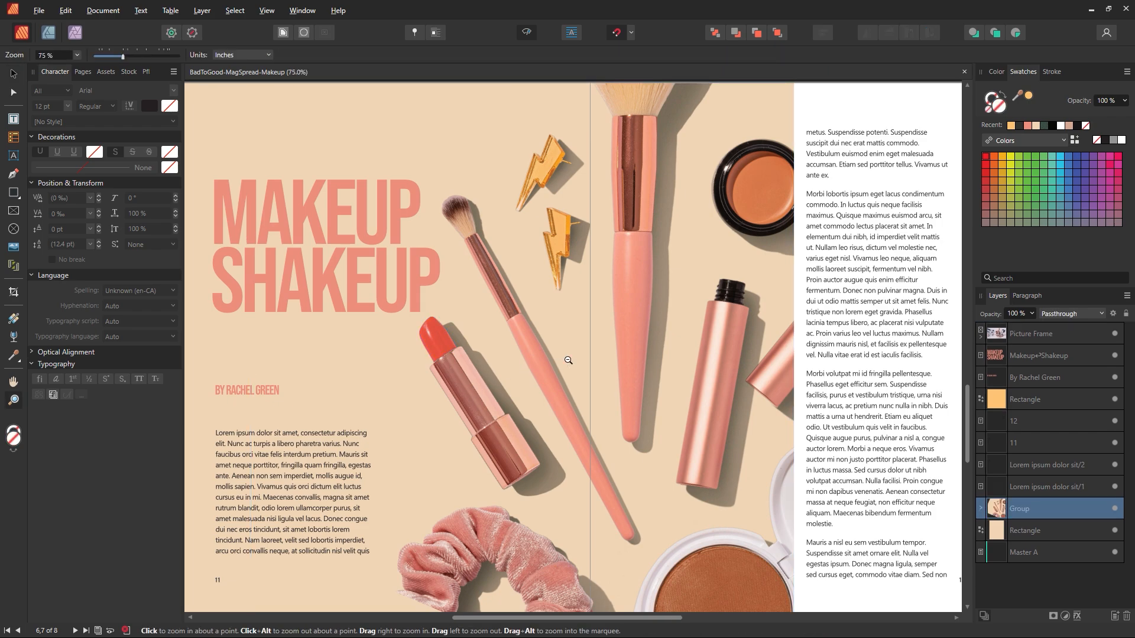
Step: Move the byline up directly beneath the title and extend the left-page text frame upward to just below it
key("ctrl+minus")
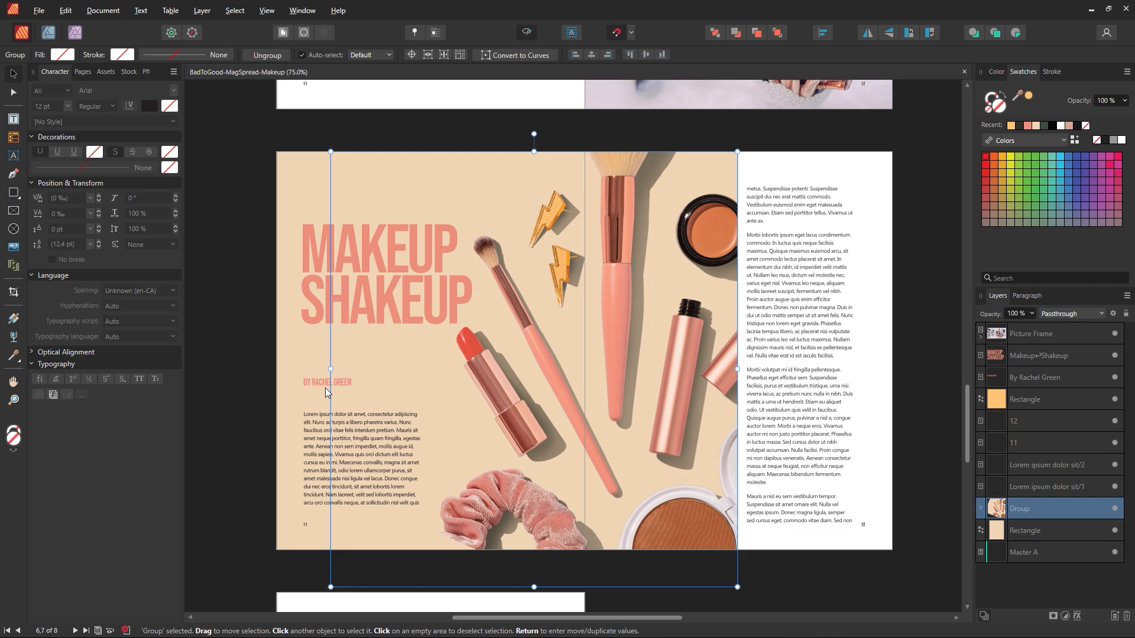
left_click_drag(325, 387, 327, 340)
left_click(386, 435)
left_click_drag(362, 411, 362, 361)
left_click(245, 371)
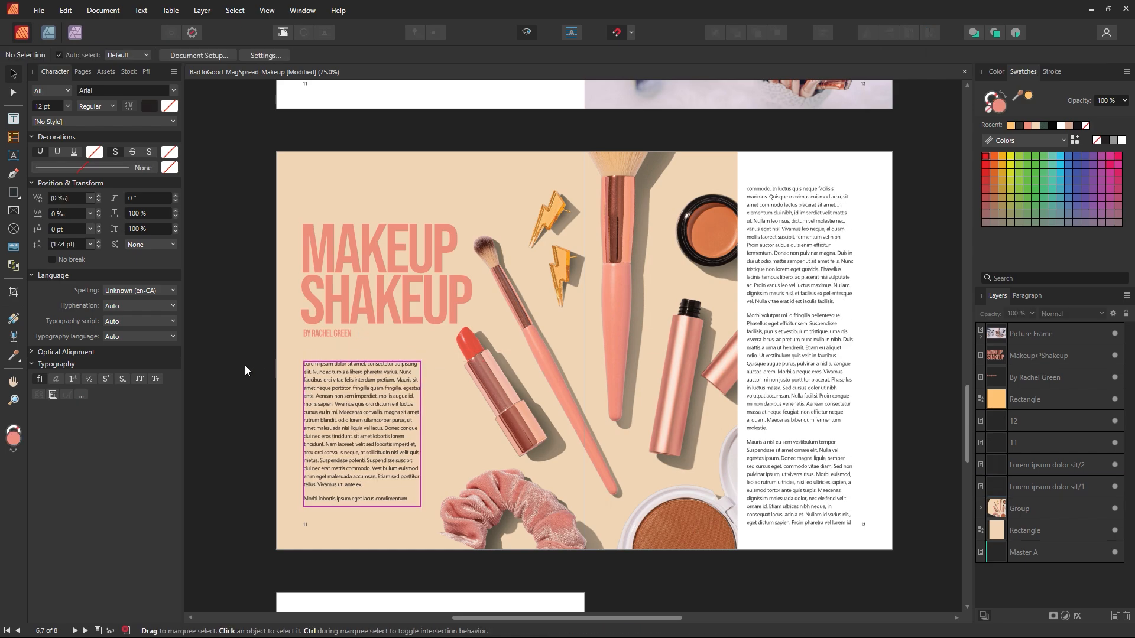
left_click(386, 444)
left_click_drag(362, 360, 362, 349)
key("Escape")
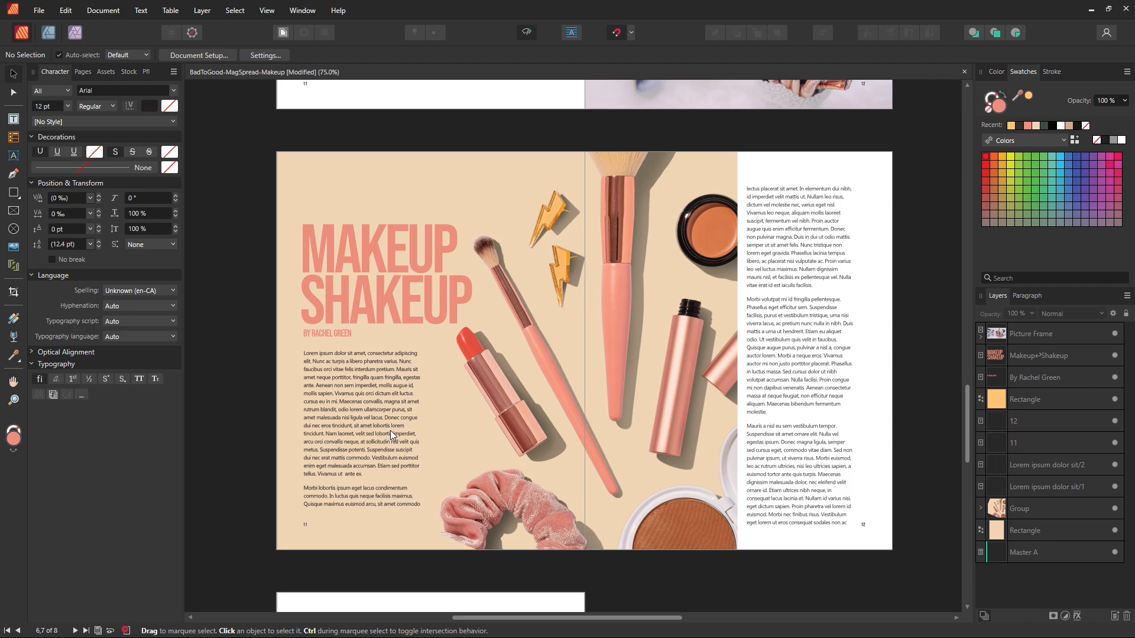
Step: Try to widen the right-page text frame outward past the page's outer edge
scroll(496, 441, "right", 2)
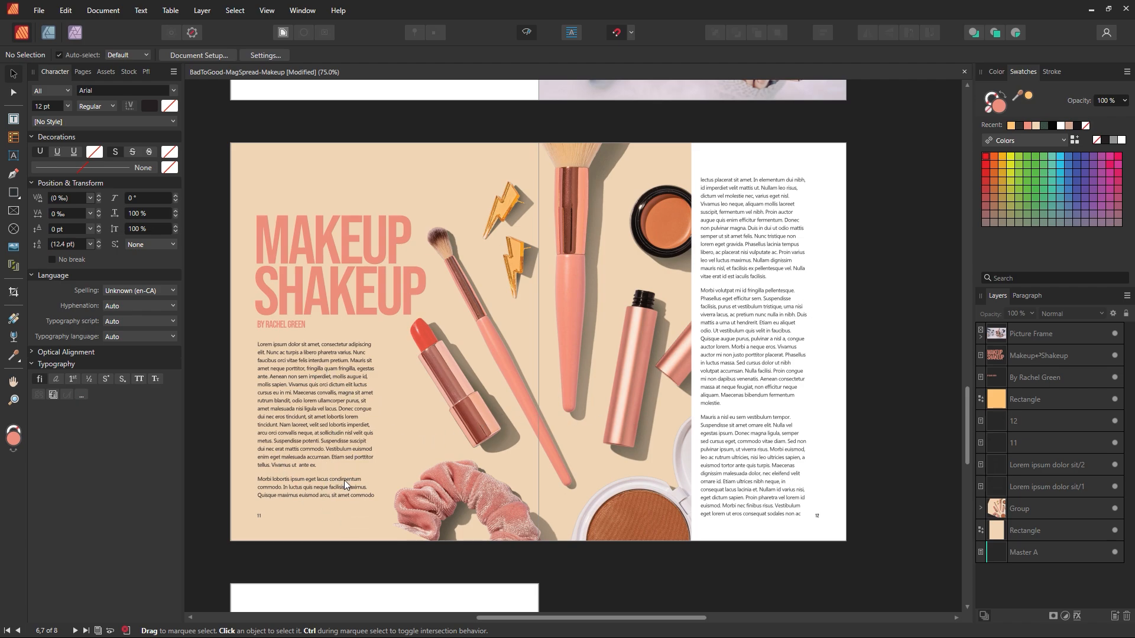
left_click(757, 423)
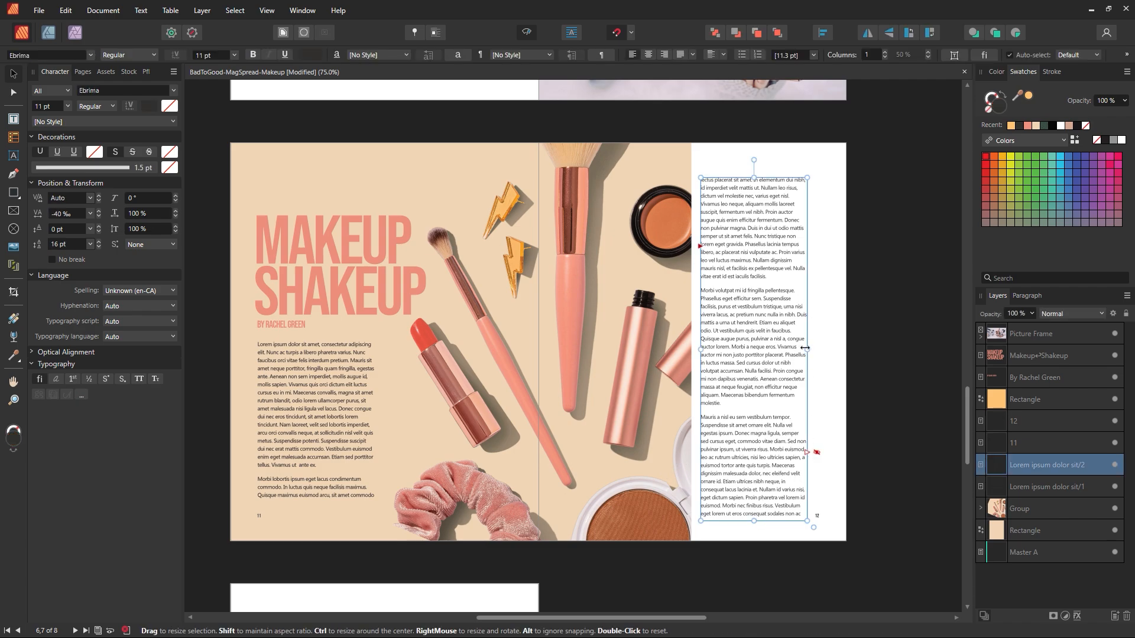
left_click_drag(808, 349, 895, 350)
key("ctrl+z")
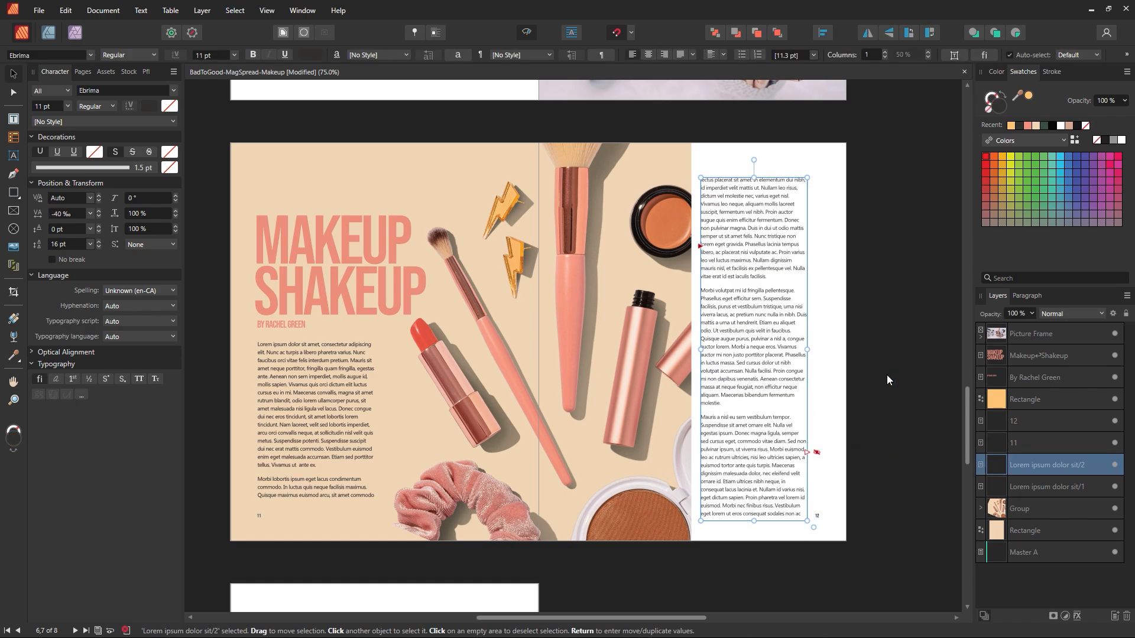
left_click(888, 373)
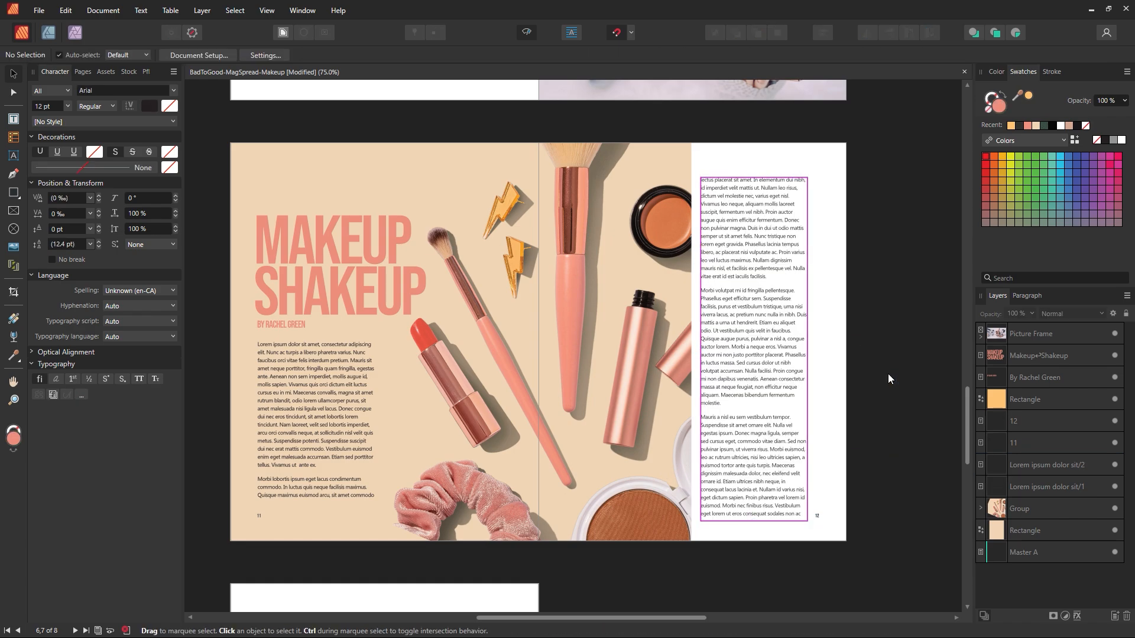
Step: Switch off preview mode and set the spread's column guides to 3 columns
left_click(532, 35)
left_click(651, 284)
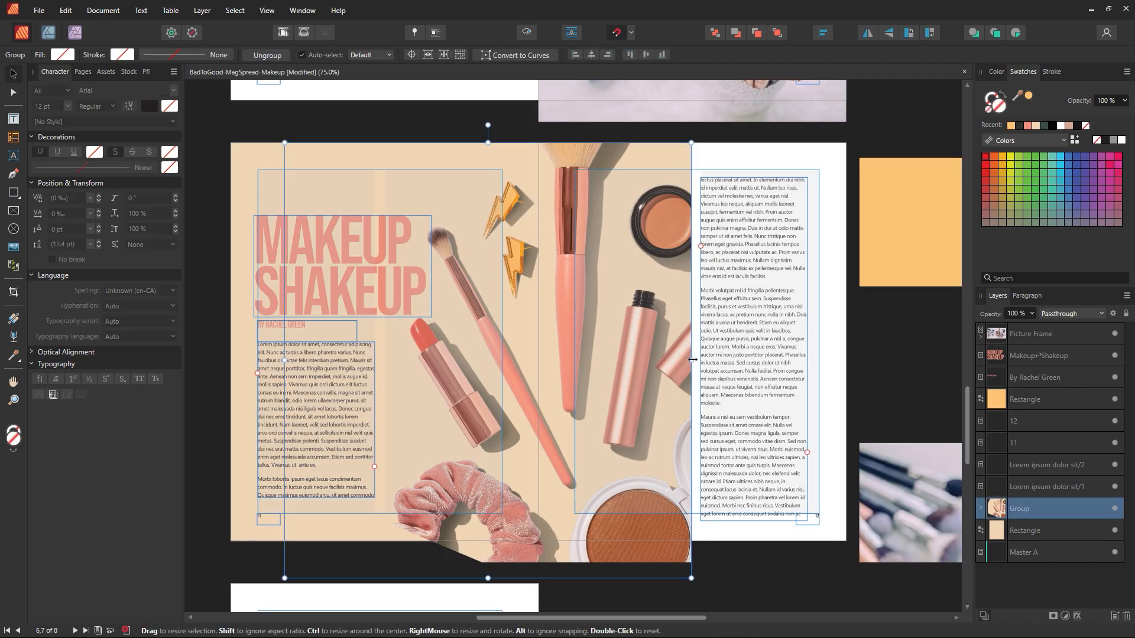
left_click(717, 152)
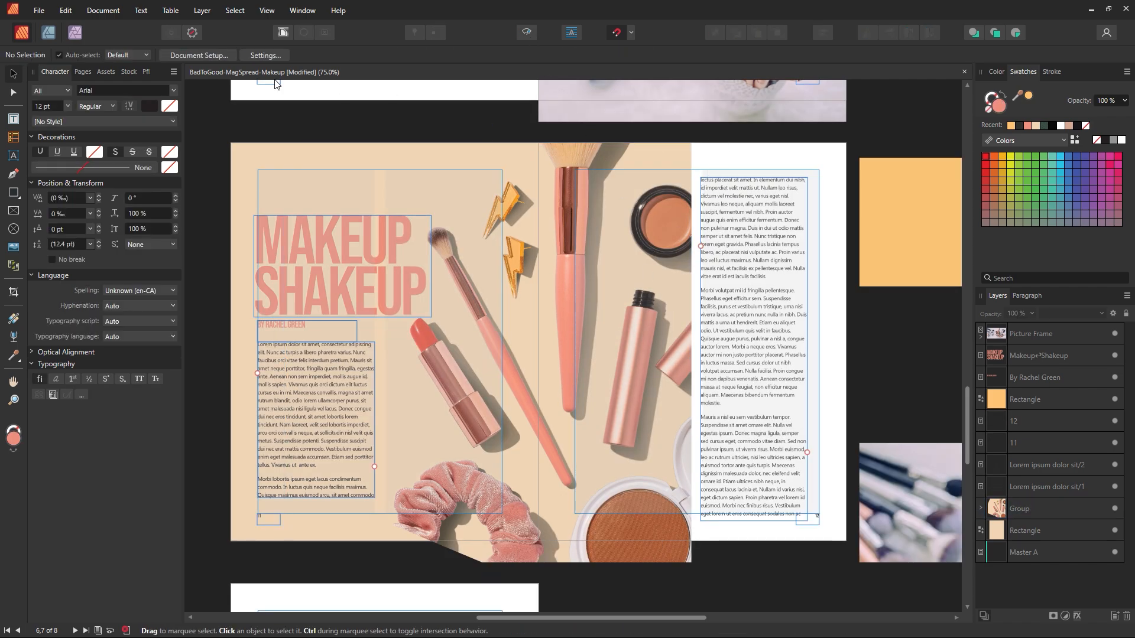
left_click(204, 10)
left_click(266, 10)
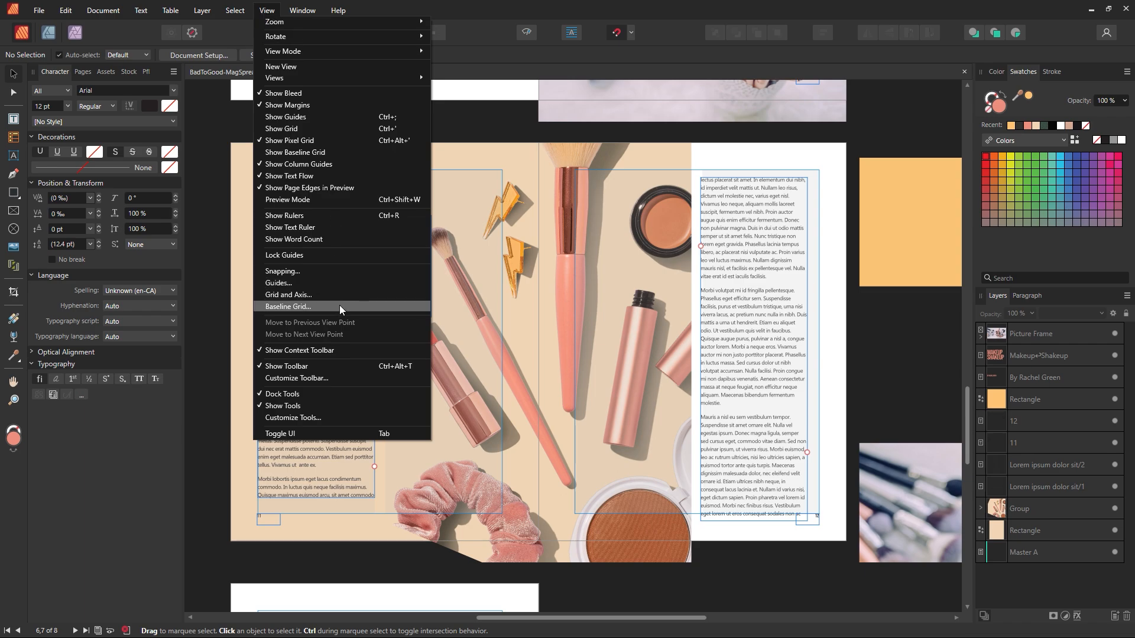
left_click(341, 281)
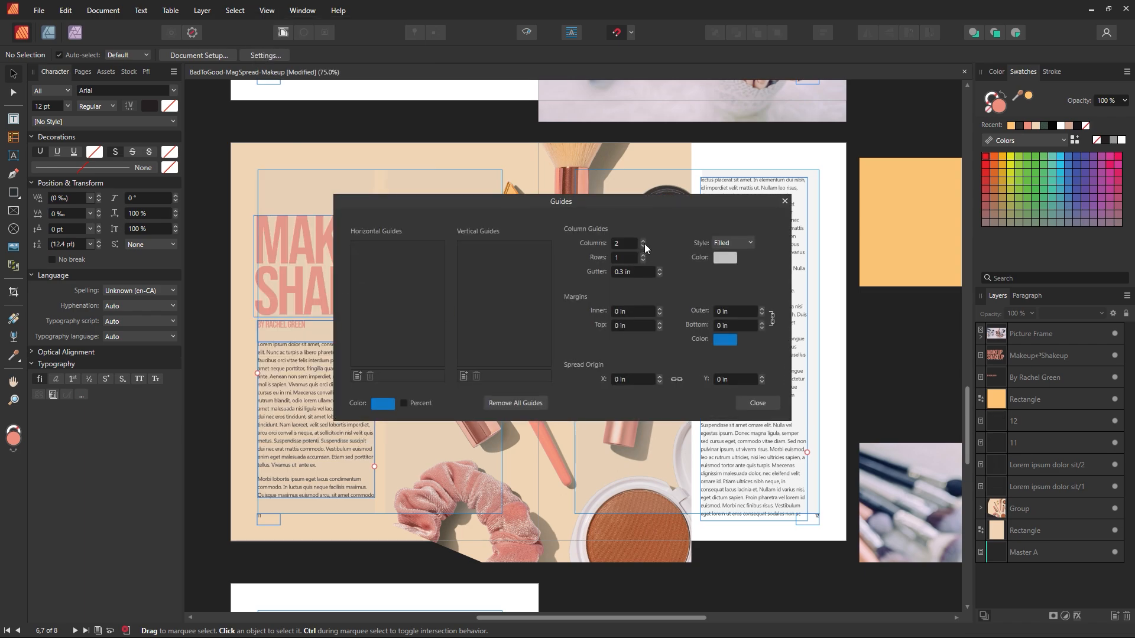
left_click(757, 403)
Step: Try to bring in the right edge of the makeup photo by moving the whole group inward
left_click(635, 371)
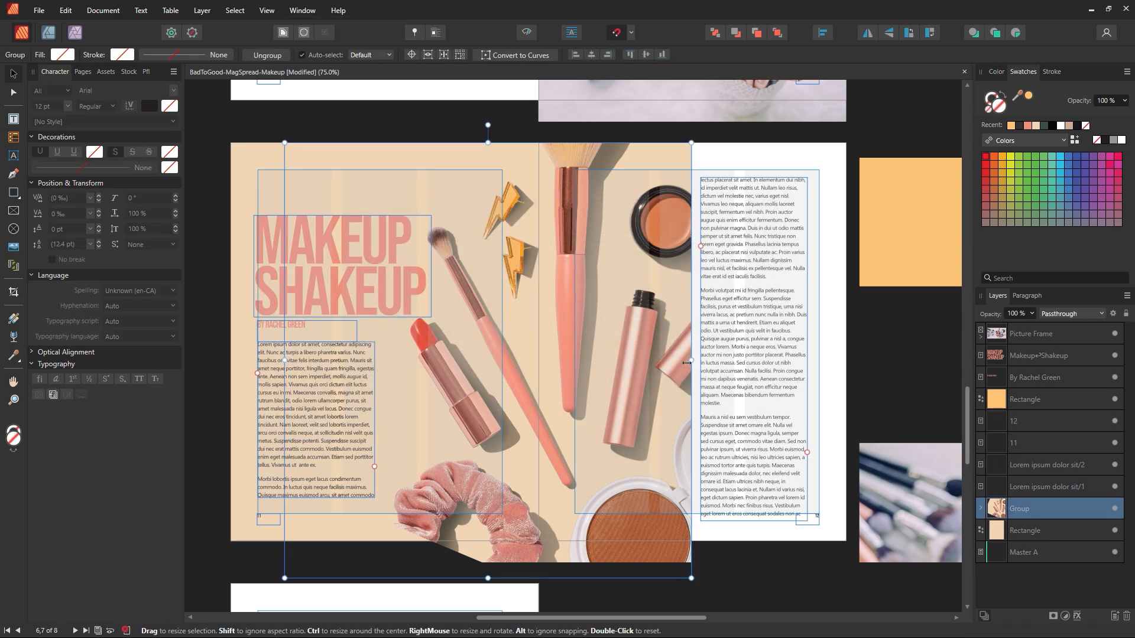
left_click_drag(686, 362, 660, 362)
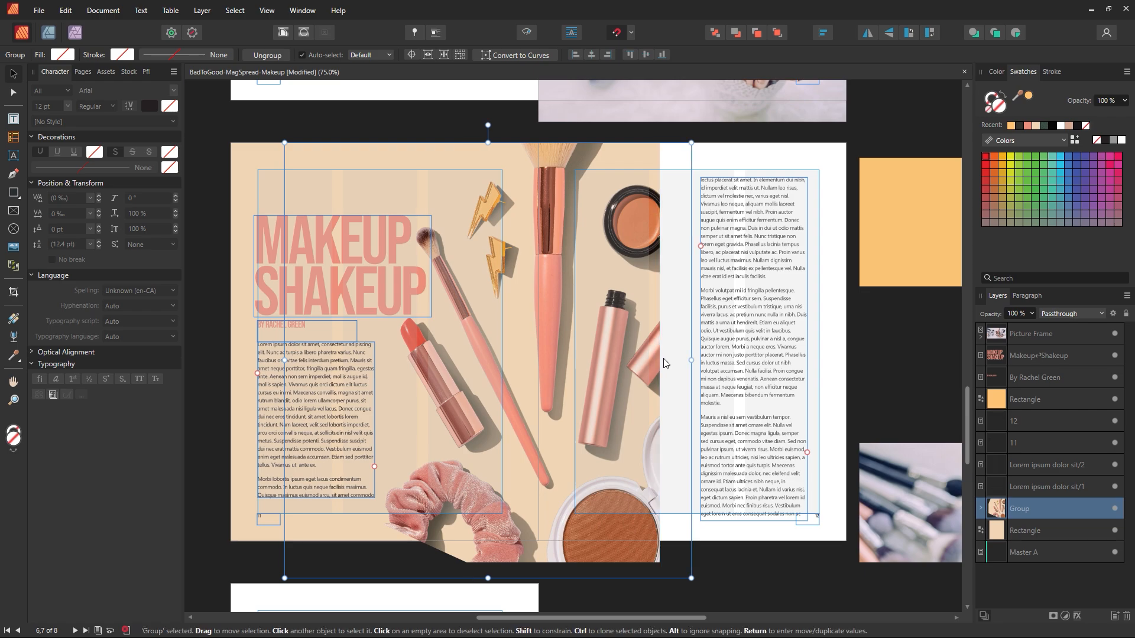
key("ctrl+z")
Step: Narrow the makeup picture frame inside the group so its right edge ends at the right page's first guide column
double_click(623, 357)
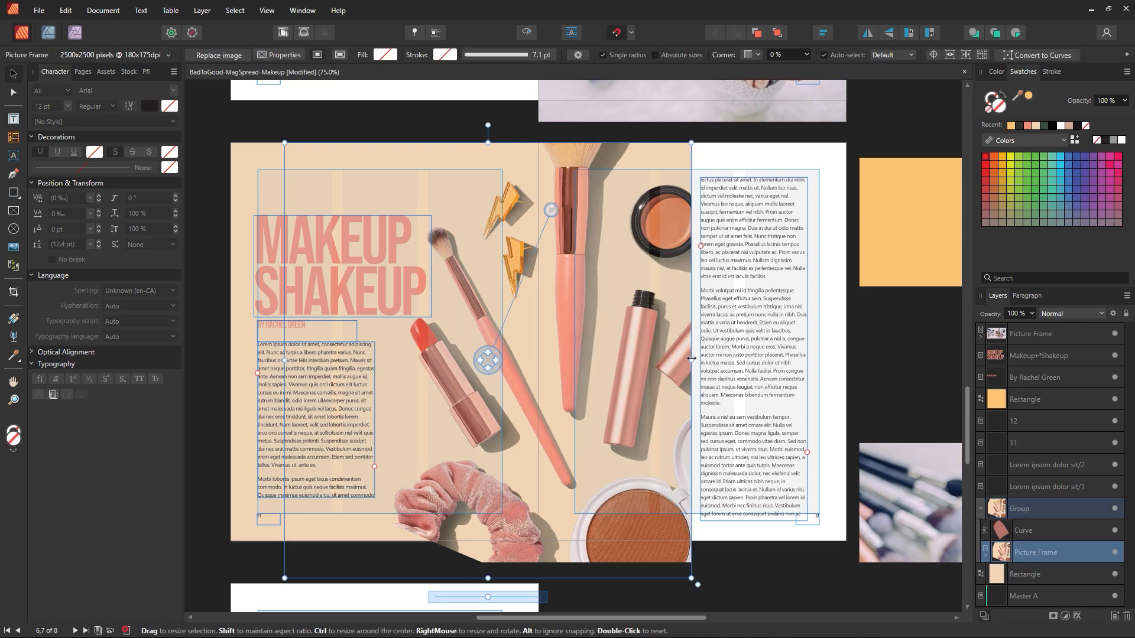
left_click_drag(692, 358, 649, 359)
left_click(889, 382)
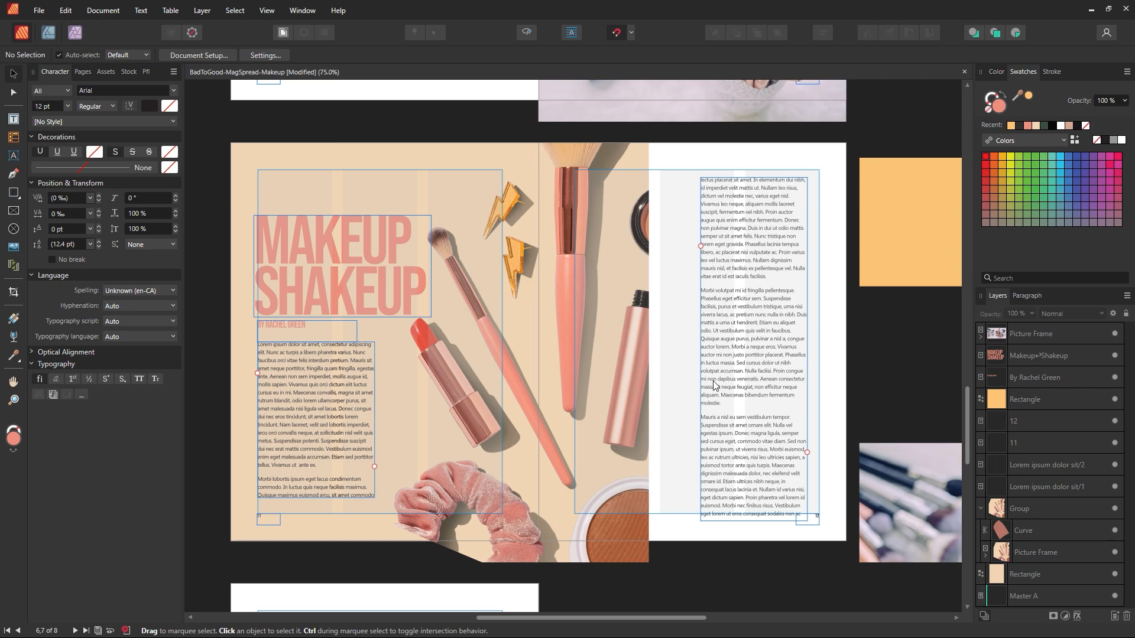
Step: Set the right-page text frame to 2 columns with a 0.3 in gutter and fit it to the page's outer two guide columns
left_click(765, 210)
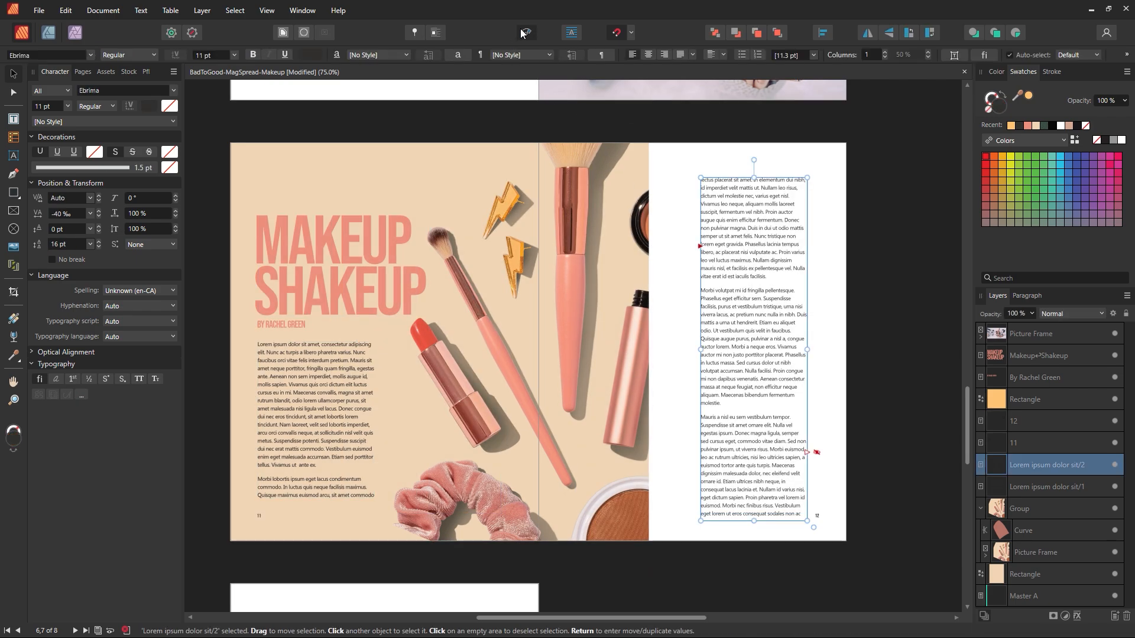
left_click(883, 52)
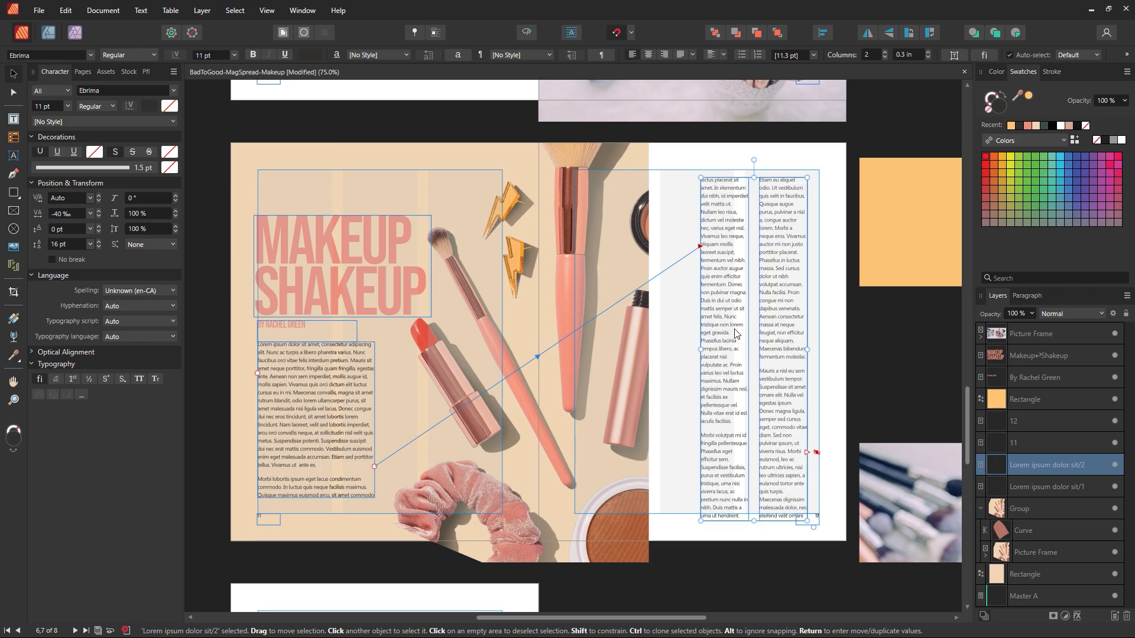
left_click_drag(725, 331, 684, 324)
left_click_drag(768, 349, 818, 351)
left_click(880, 394)
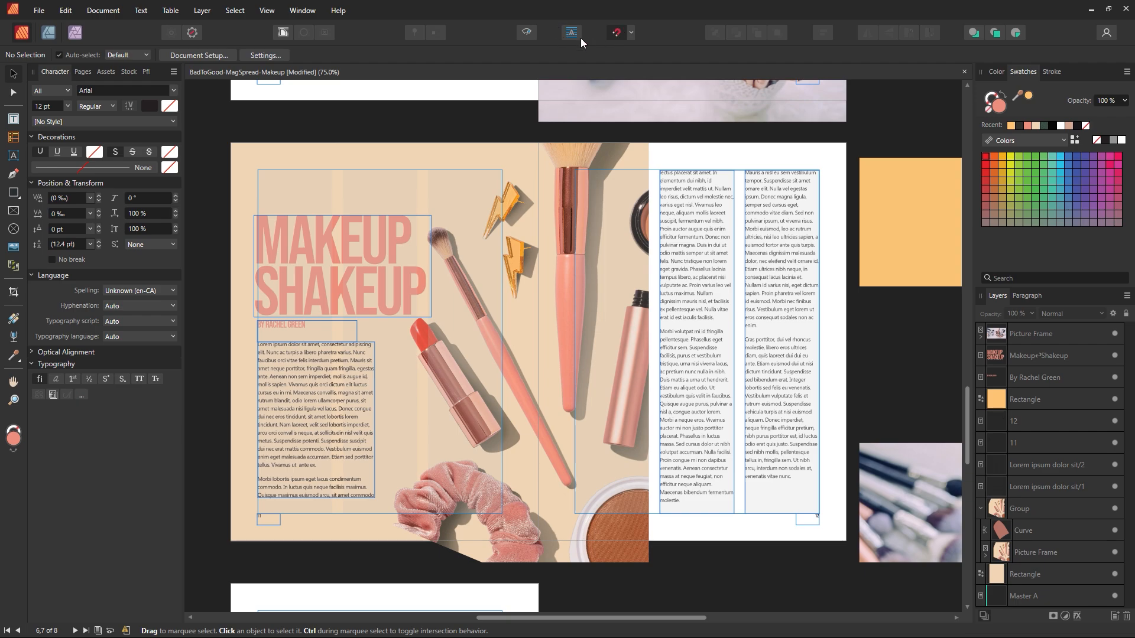
left_click(531, 32)
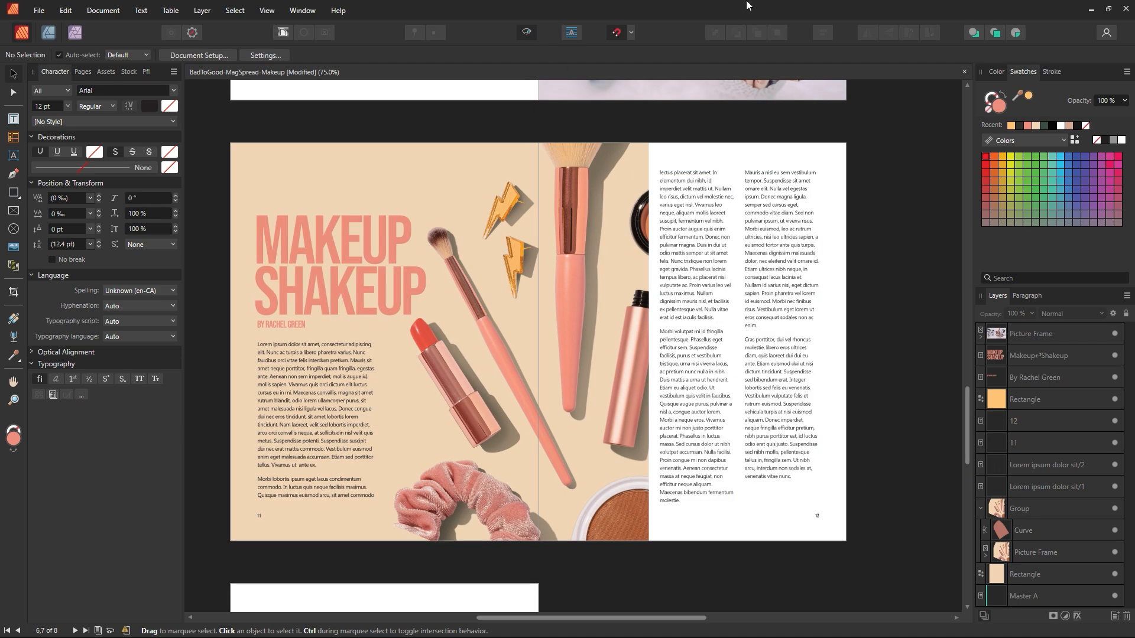
left_click(525, 33)
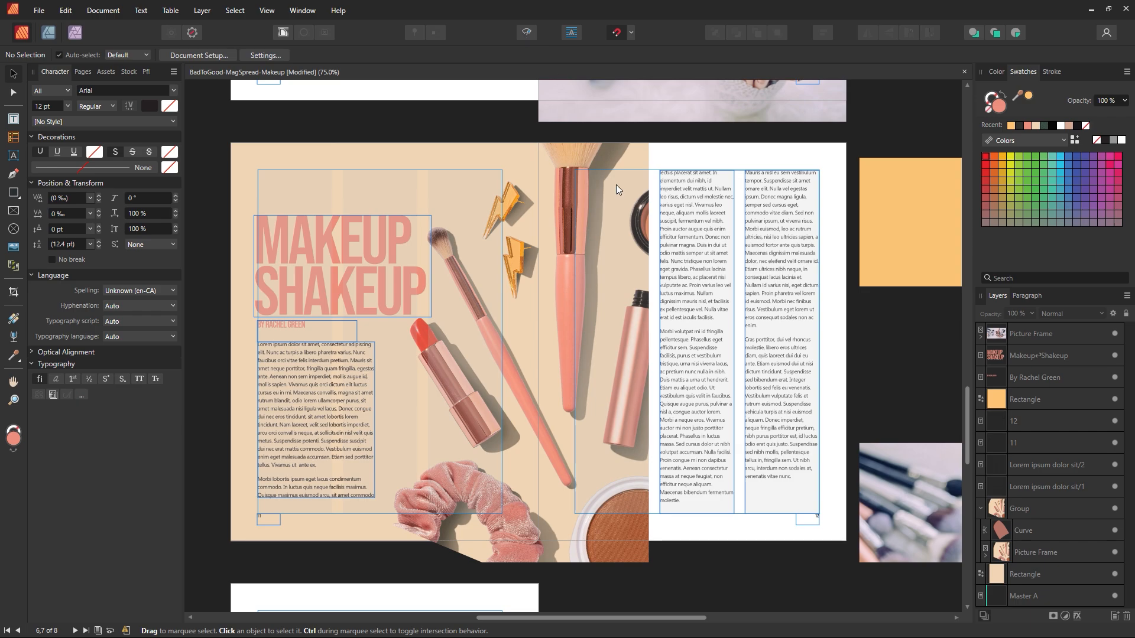
Step: Try a lower top edge for the right-page text frame, restore it to the margin, and check the spread in preview mode
left_click(727, 354)
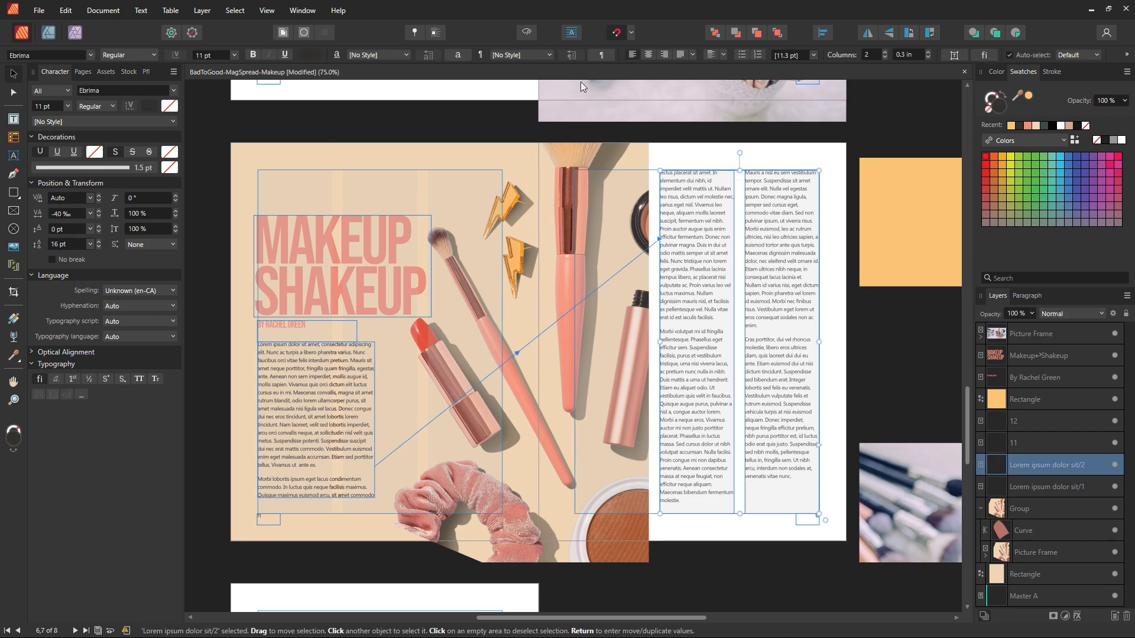
left_click_drag(739, 173, 735, 189)
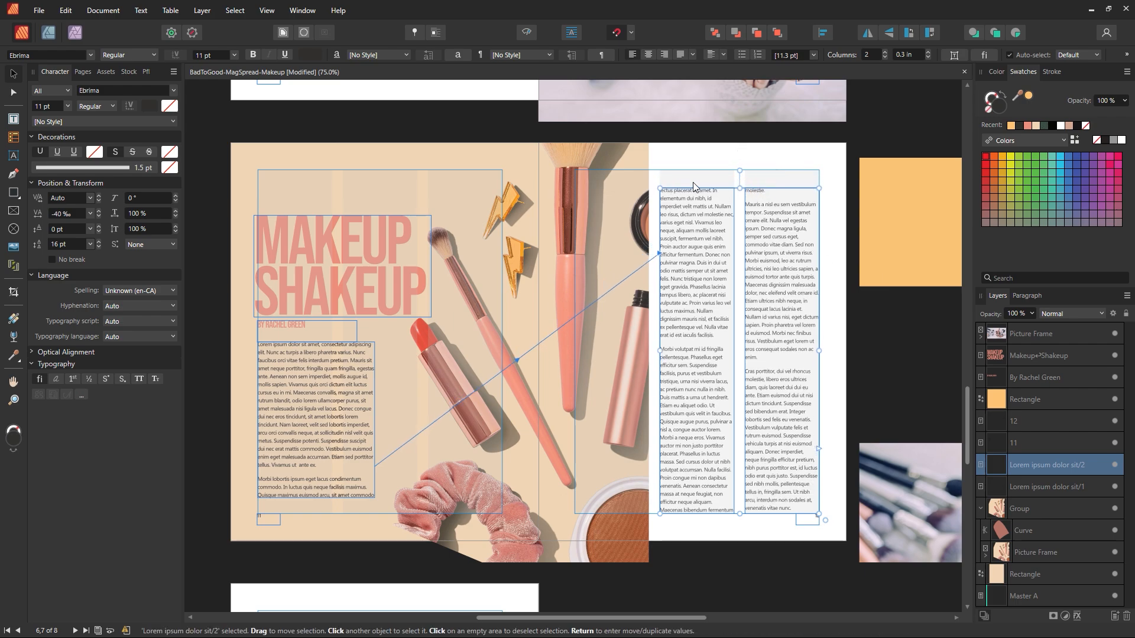
left_click_drag(739, 188, 740, 170)
left_click(821, 161)
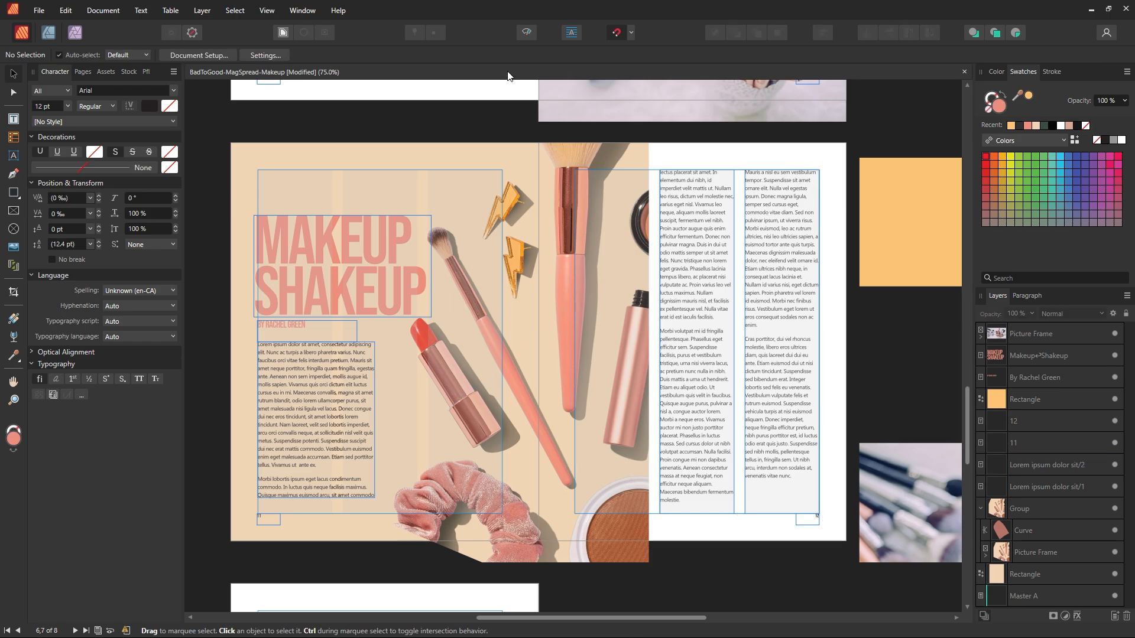
left_click(523, 33)
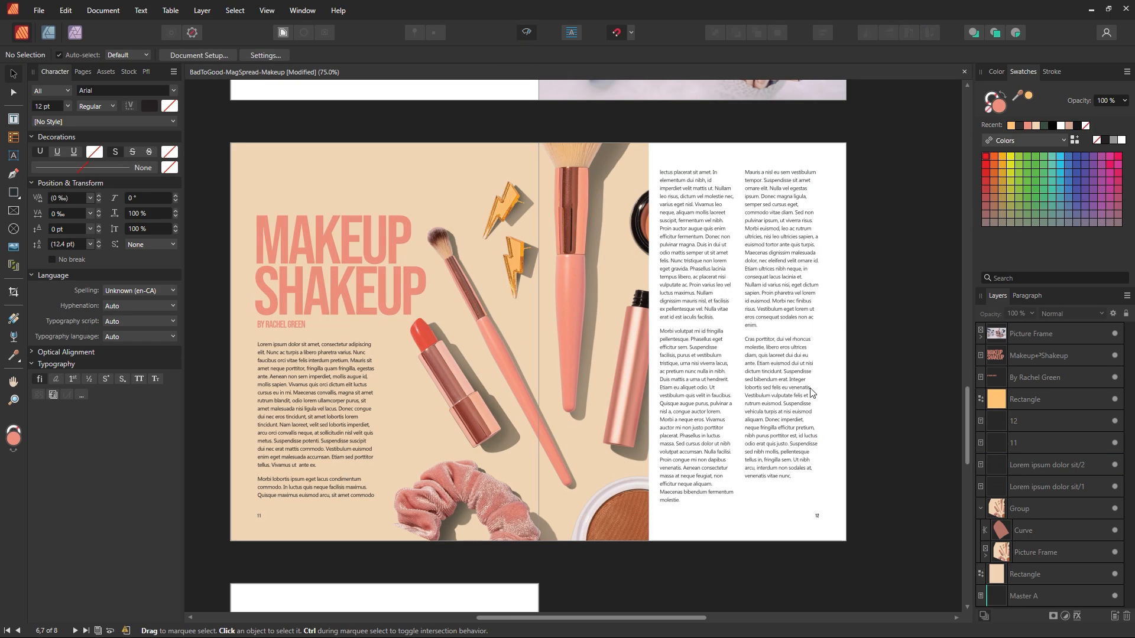
left_click(532, 31)
Step: Try the makeup brushes photo across the lower half of the right page, and delete it from the layout
mouse_move(895, 488)
left_mouse_down()
mouse_move(470, 403)
mouse_move(442, 385)
mouse_move(580, 397)
left_mouse_up()
mouse_move(544, 456)
left_mouse_down()
mouse_move(628, 463)
mouse_move(718, 446)
mouse_move(573, 446)
mouse_move(575, 465)
left_mouse_up()
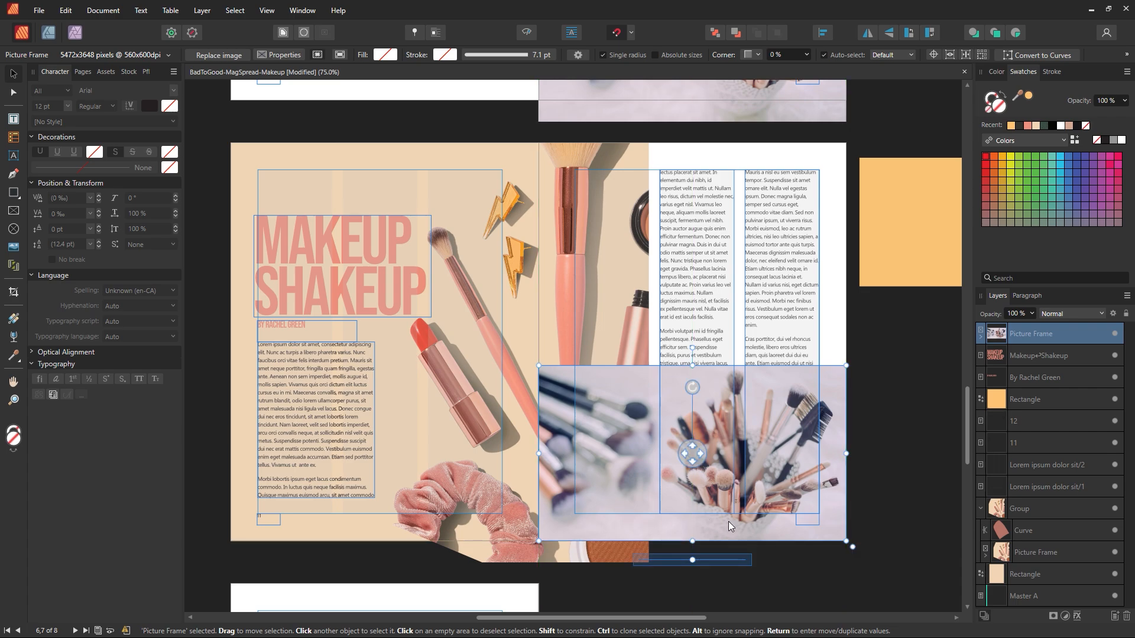
mouse_move(627, 493)
left_mouse_down()
mouse_move(657, 383)
mouse_move(622, 387)
left_mouse_up()
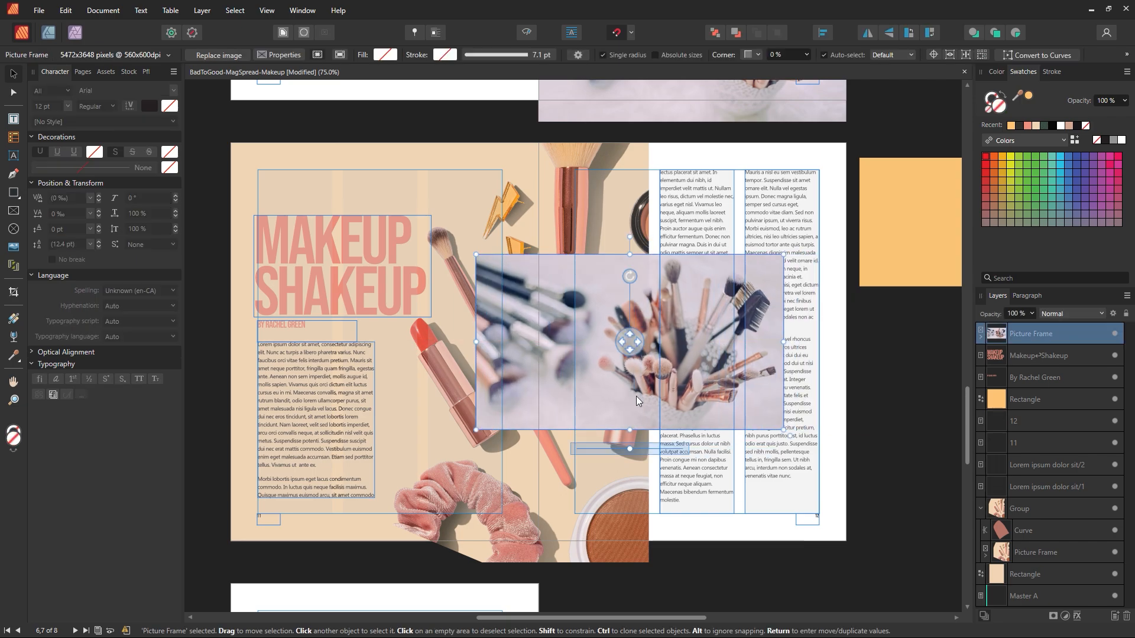
key("Delete")
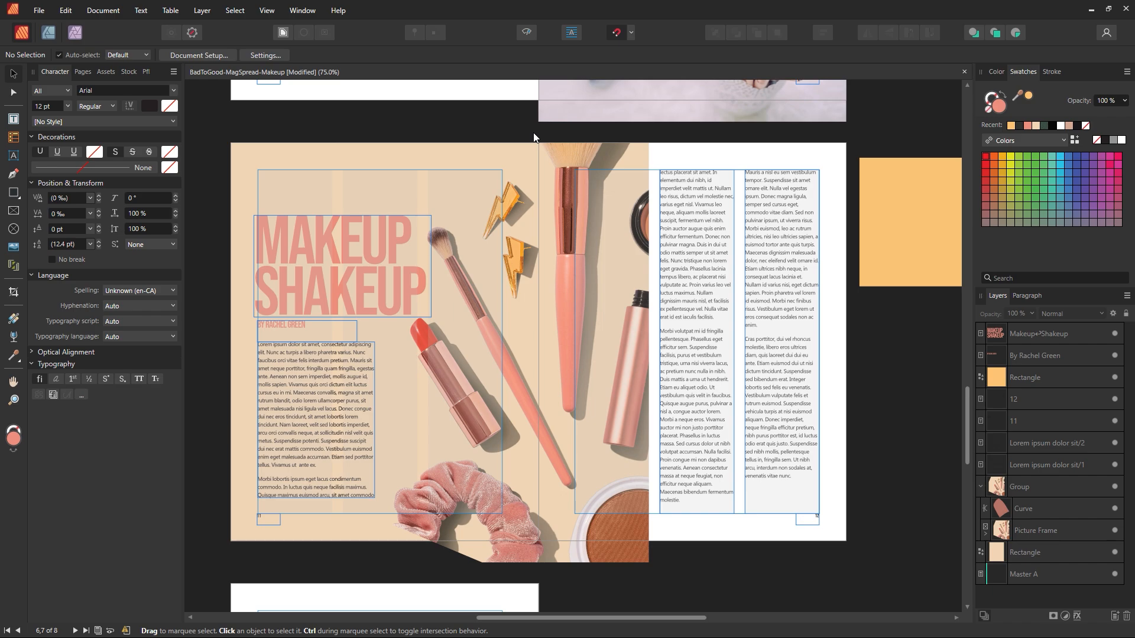
Step: Try to shift the makeup photo group toward the right-page text, and undo the move
left_click(482, 456)
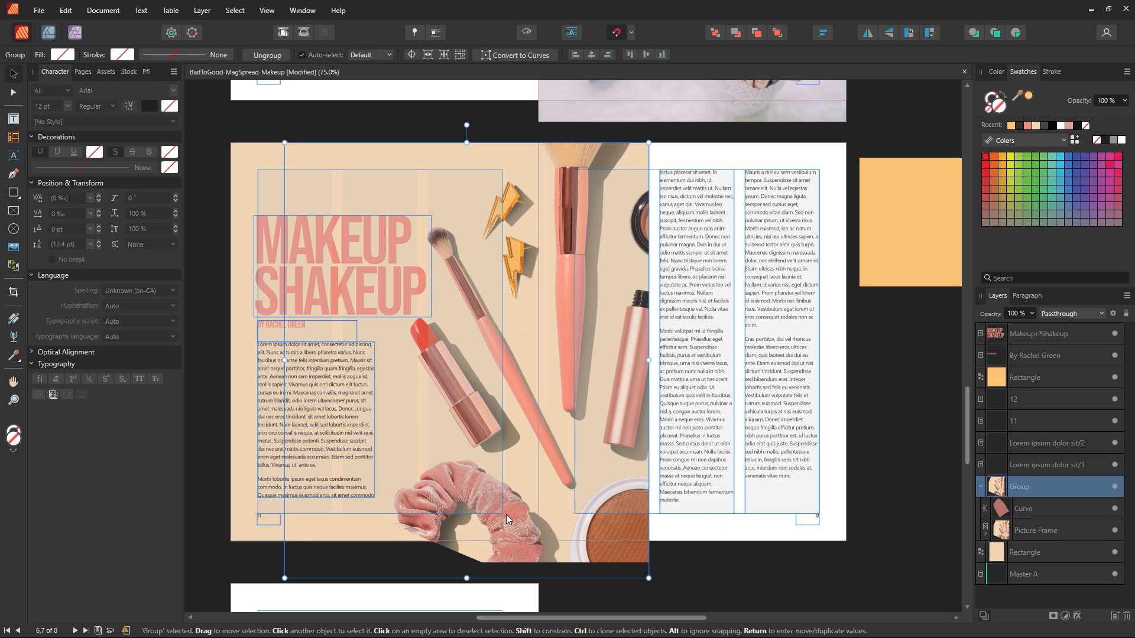
scroll(506, 518, "down", 1)
scroll(604, 362, "up", 1)
left_click_drag(625, 405, 719, 461)
key("ctrl+z")
key("ctrl+z")
left_click(635, 434)
Step: Turn on preview mode and slightly enlarge and reposition the makeup photo inside its picture frame
left_click(527, 32)
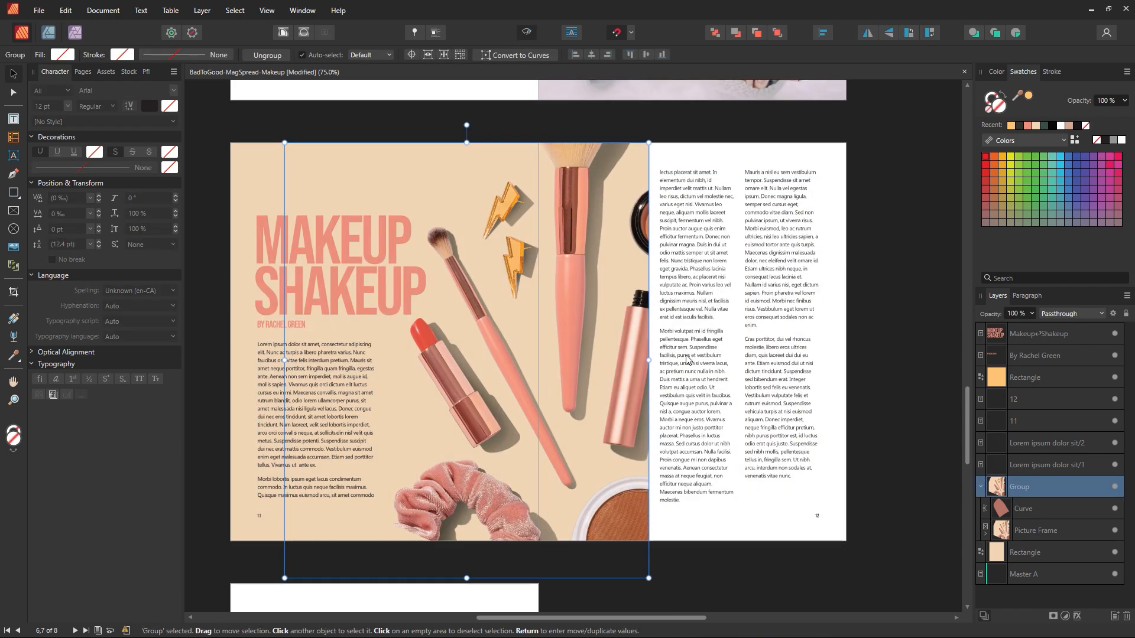
double_click(493, 468)
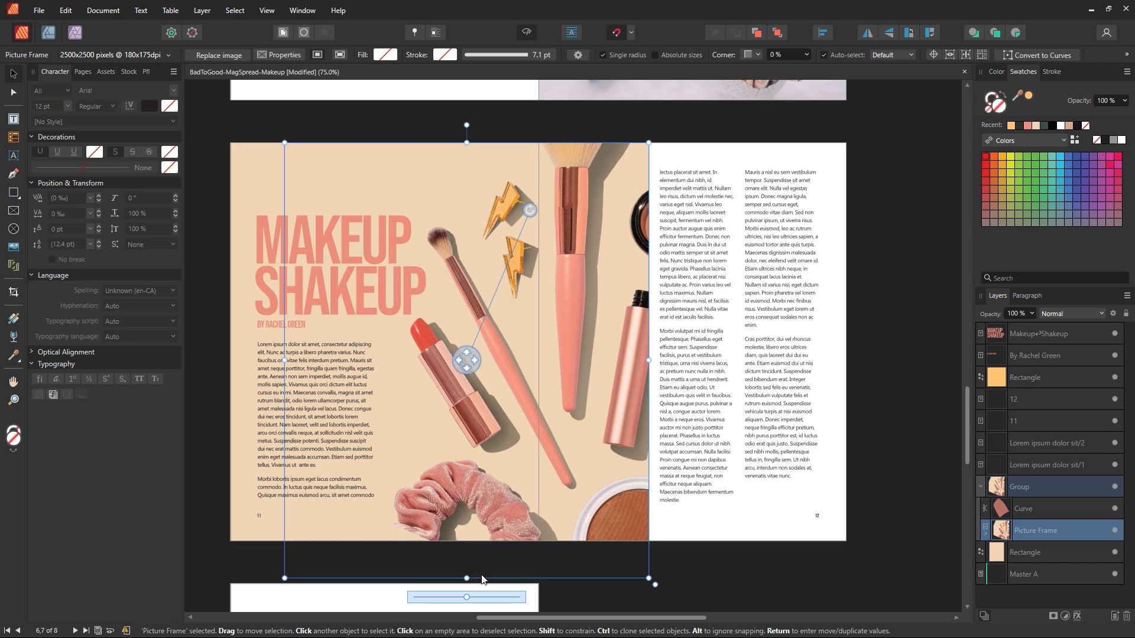
scroll(488, 558, "down", 2)
left_click_drag(467, 561, 476, 565)
scroll(482, 452, "up", 2)
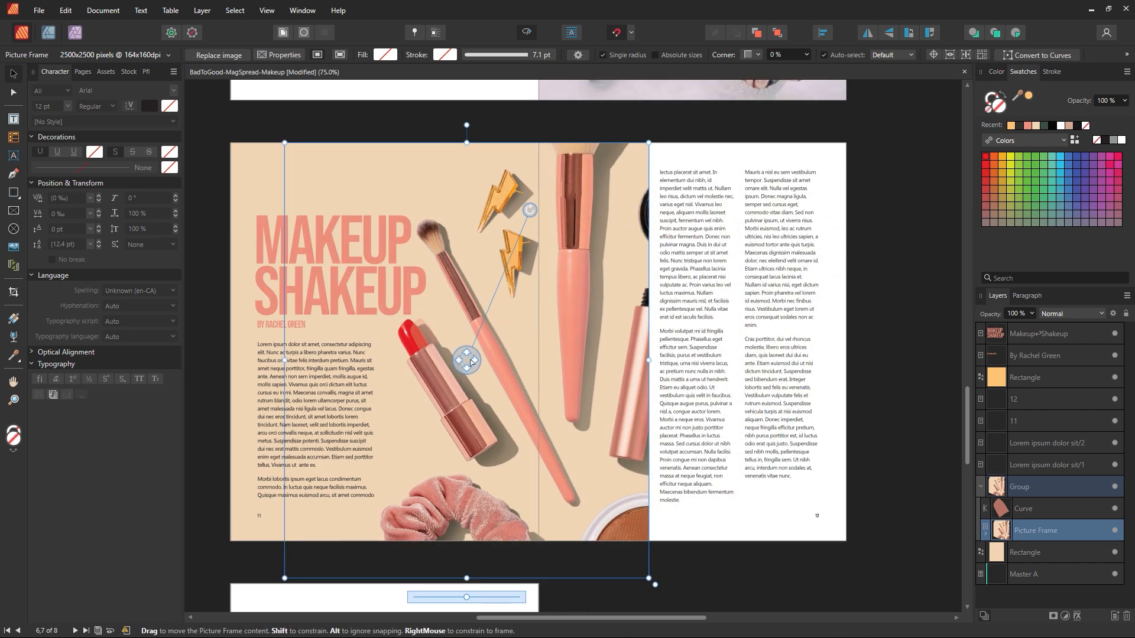
left_click_drag(471, 362, 473, 362)
left_click(893, 324)
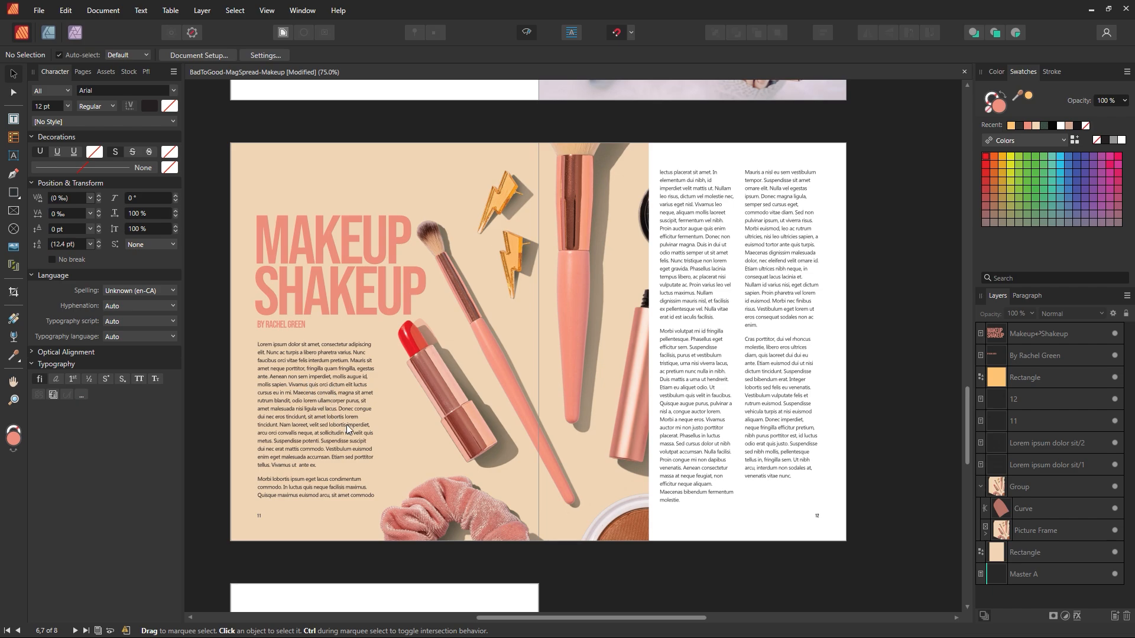
Step: Split the left page's first paragraph in two so that "Donec congue" starts a new paragraph
left_click(309, 419)
double_click(309, 417)
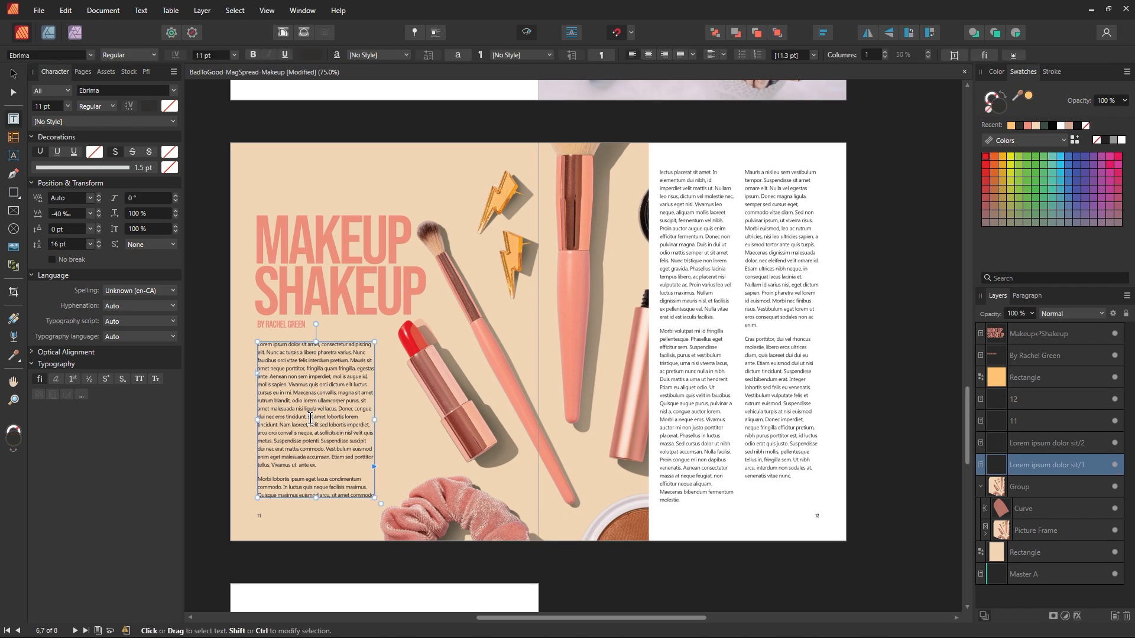
left_click(340, 409)
key("Return")
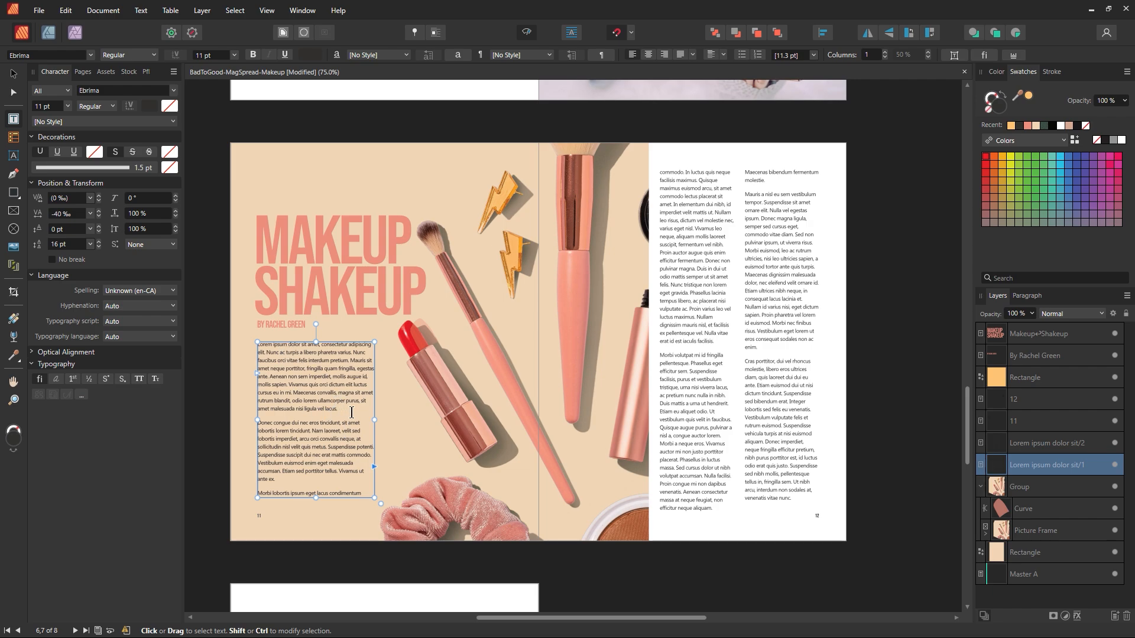
left_click_drag(340, 408, 353, 421)
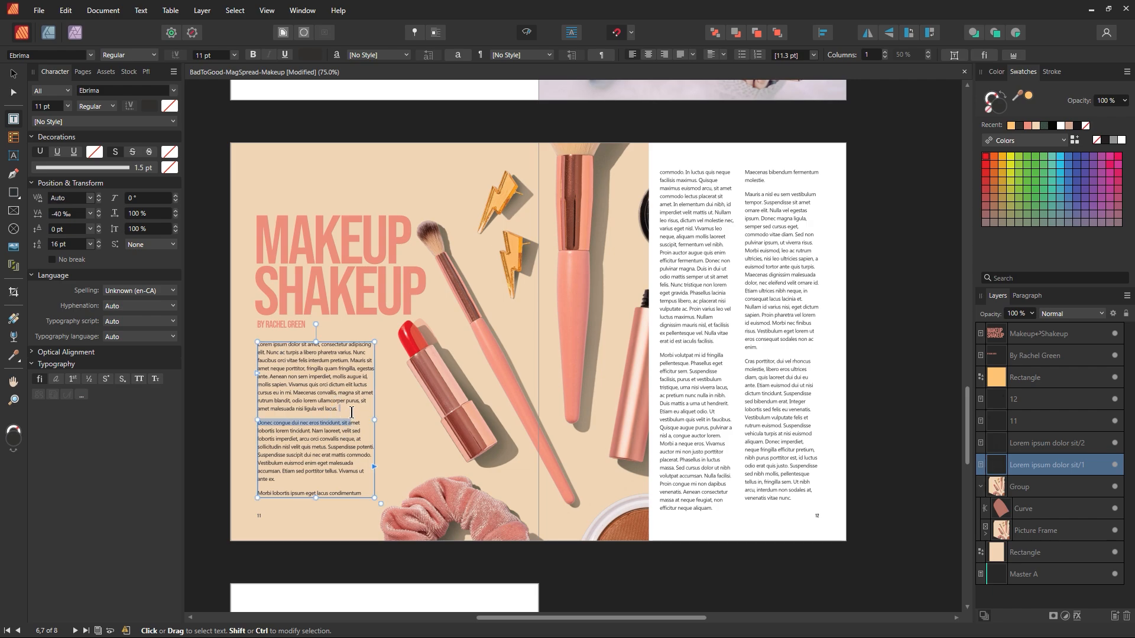
left_click(348, 412)
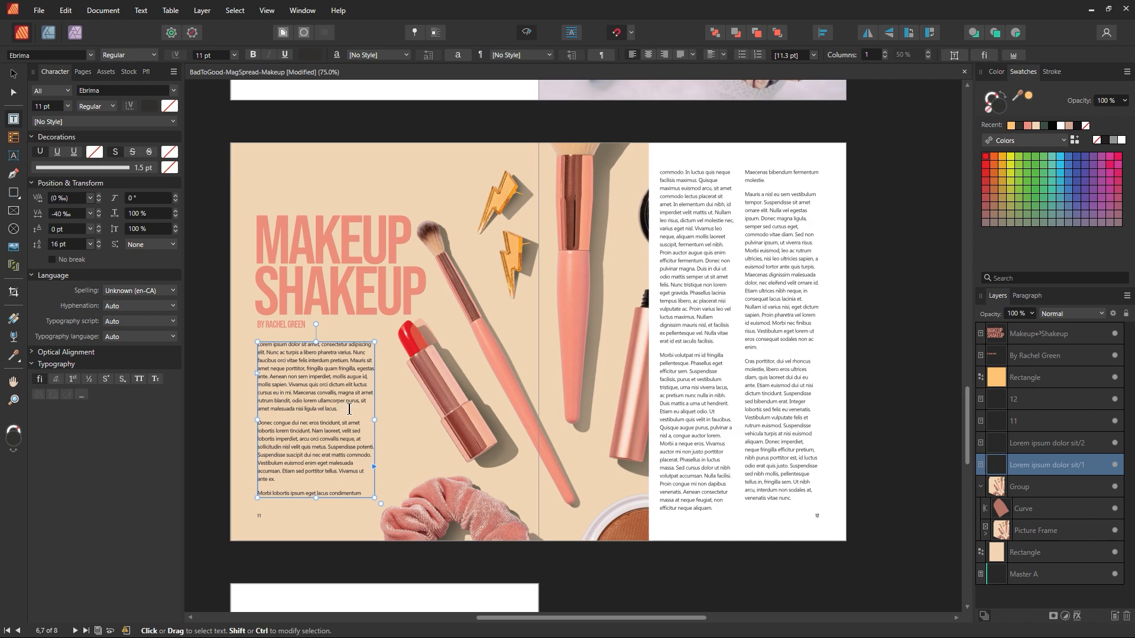
left_click(13, 76)
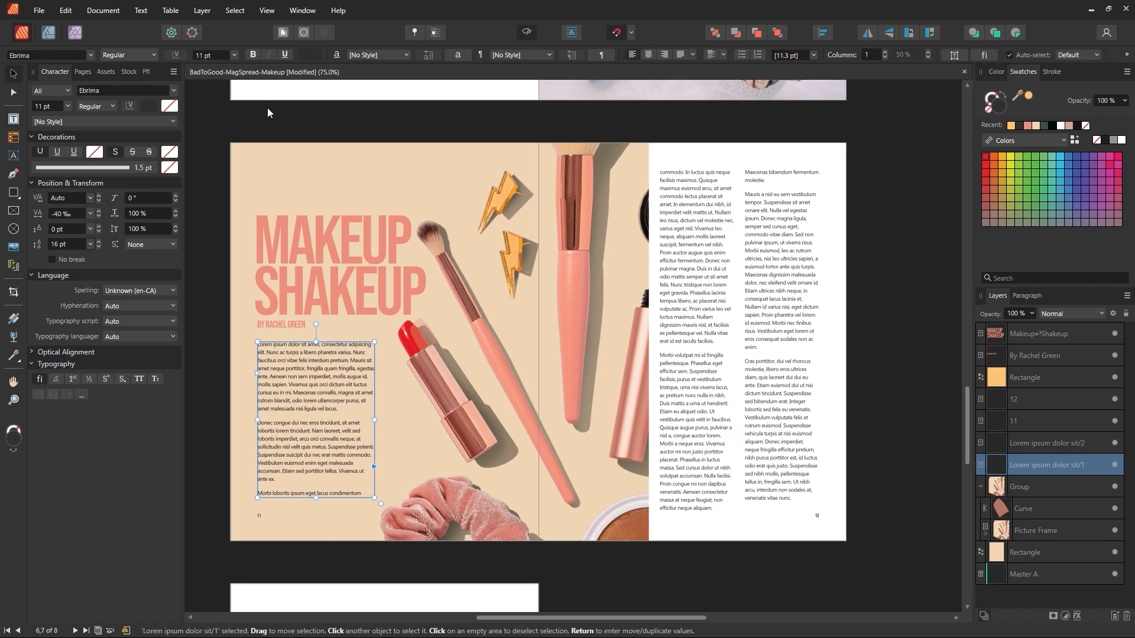
left_click(267, 108)
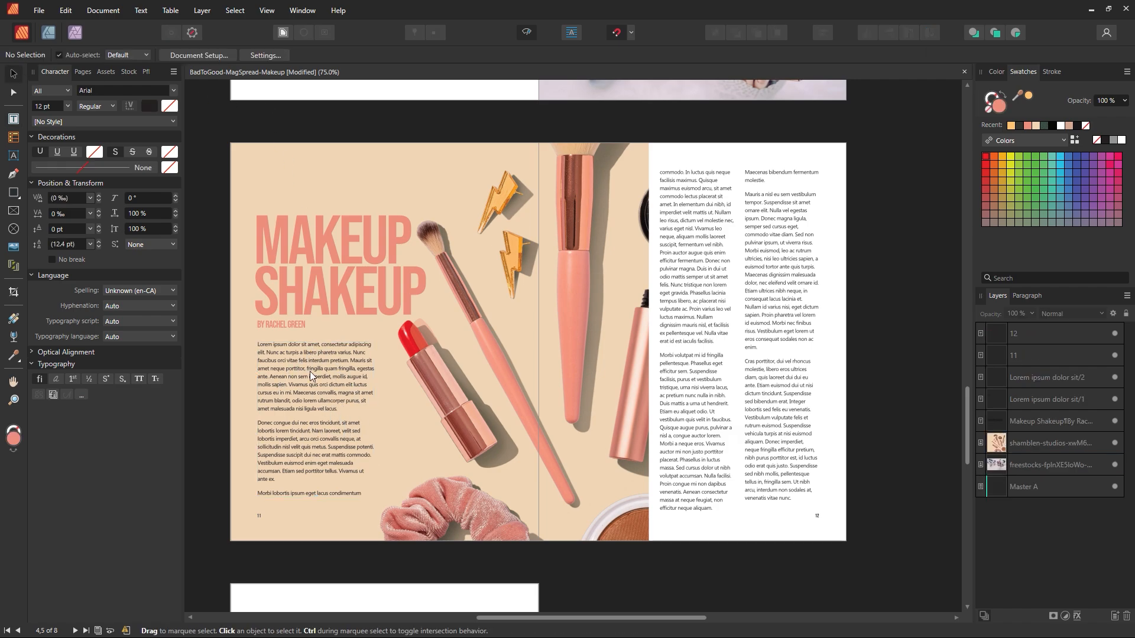
Step: Shorten the left-page text frame so the "Morbi lobortis" paragraph flows entirely onto the right page
left_click(339, 447)
left_click_drag(317, 502, 325, 494)
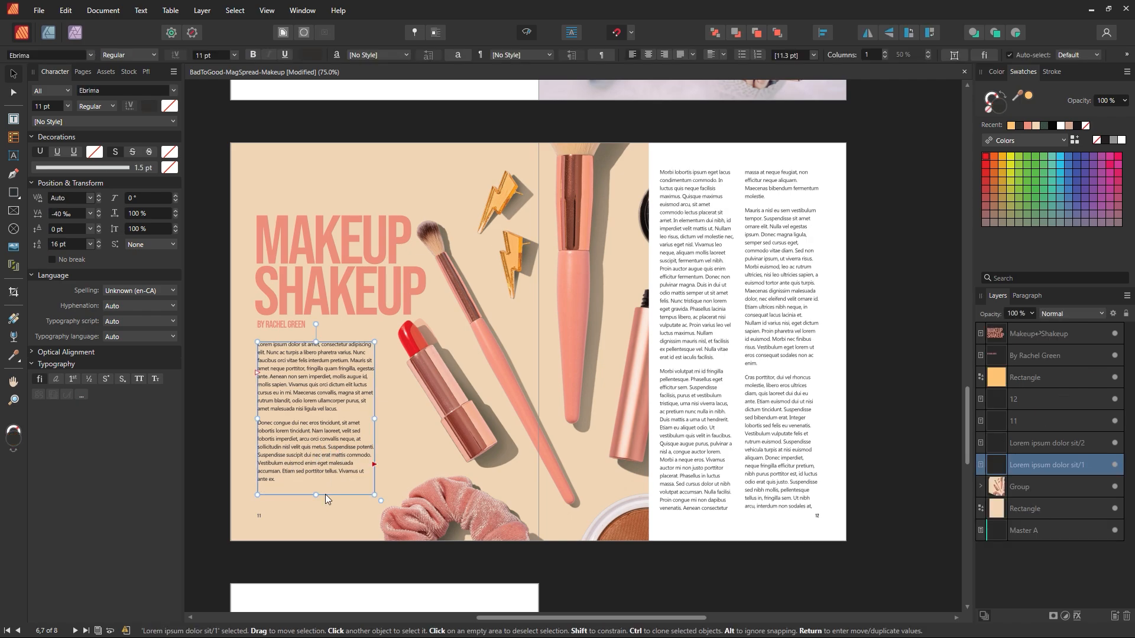
left_click(540, 145)
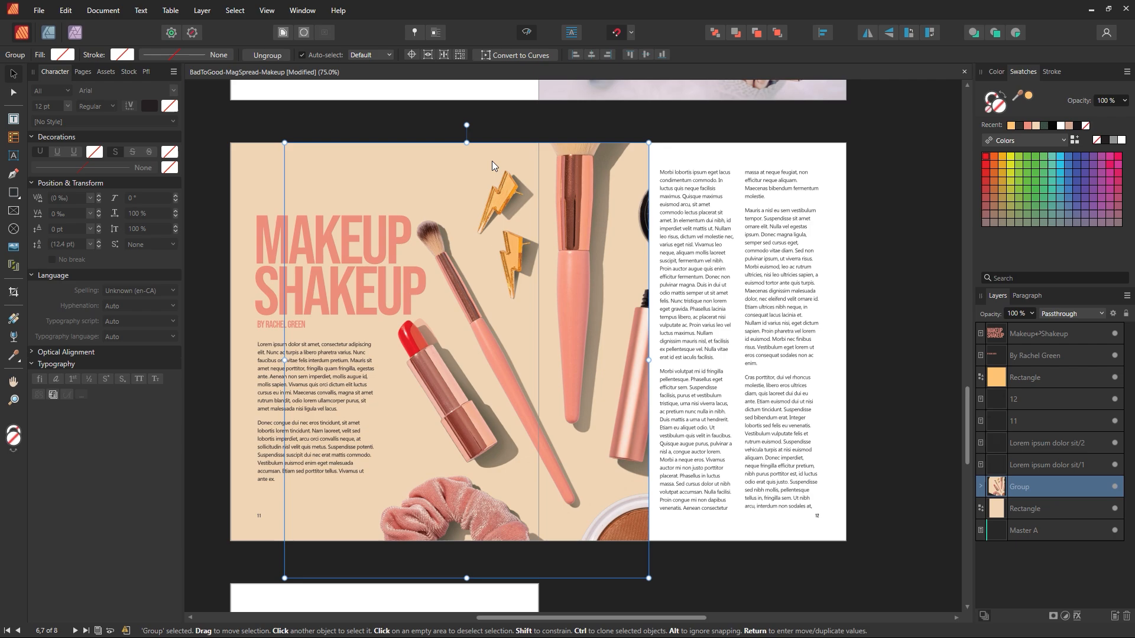
left_click(210, 437)
Step: Break the last lines of the left-page text so that "Vivamus ut ante ex." starts on its own line
double_click(349, 467)
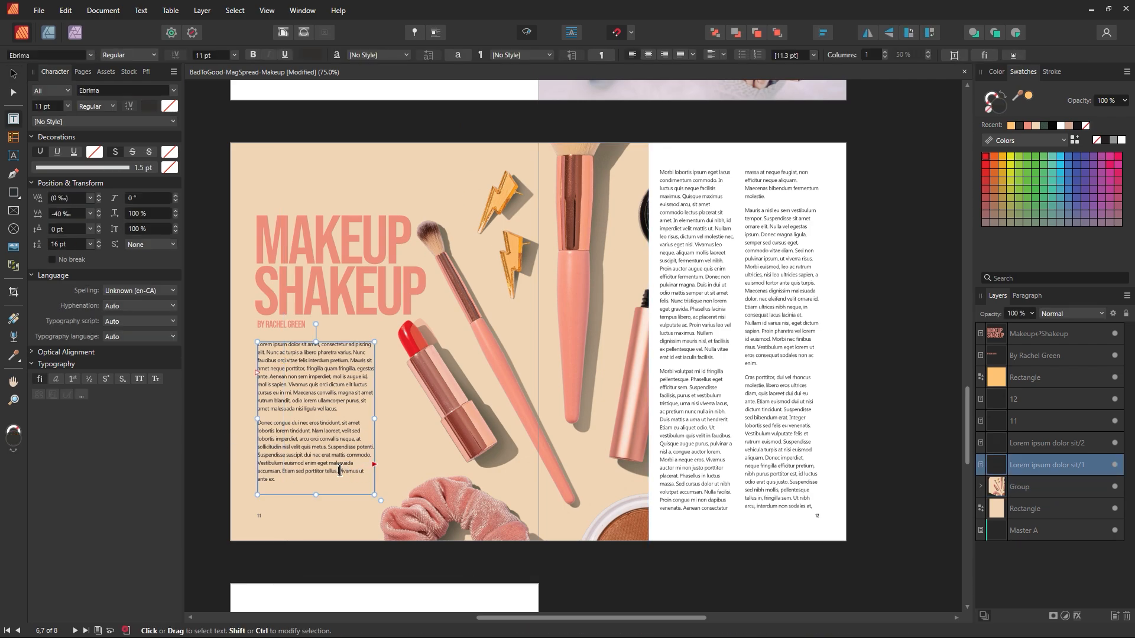
key("Return")
left_click(14, 72)
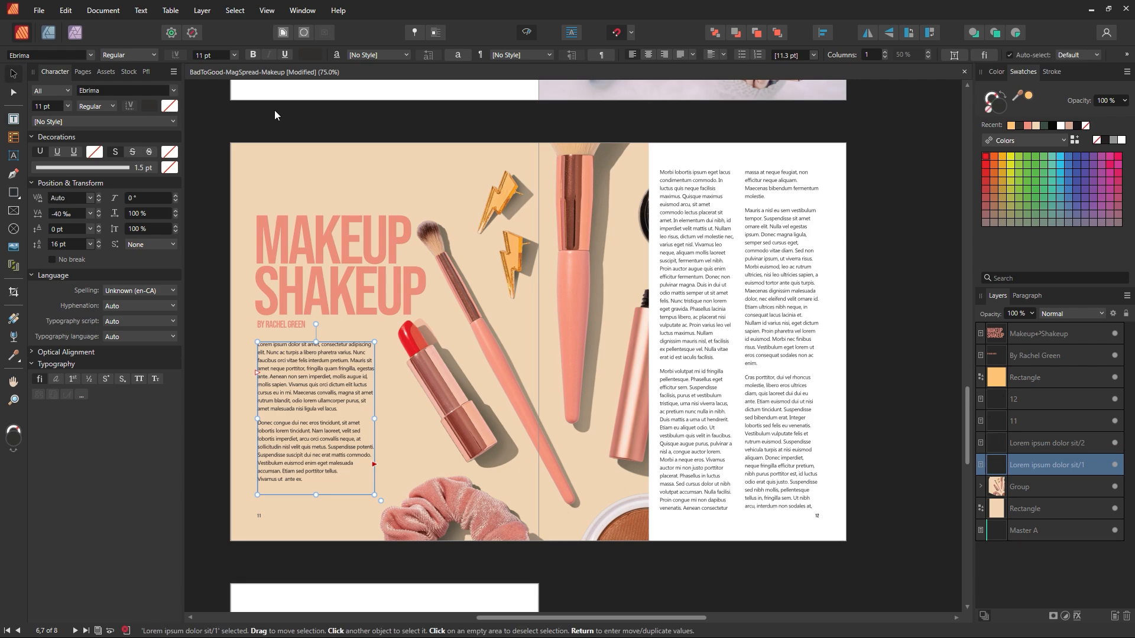
left_click(277, 116)
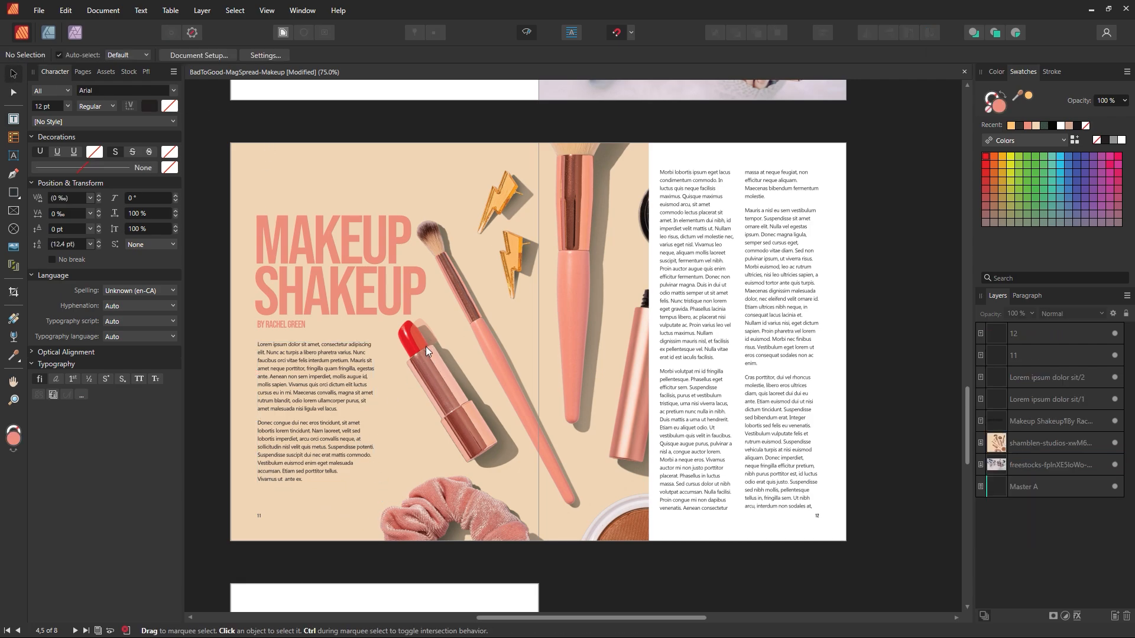
Step: Move the misaligned coral overlay curve back onto the lipstick tip in the photo
key("z")
left_click_drag(406, 336, 479, 334)
left_click(13, 75)
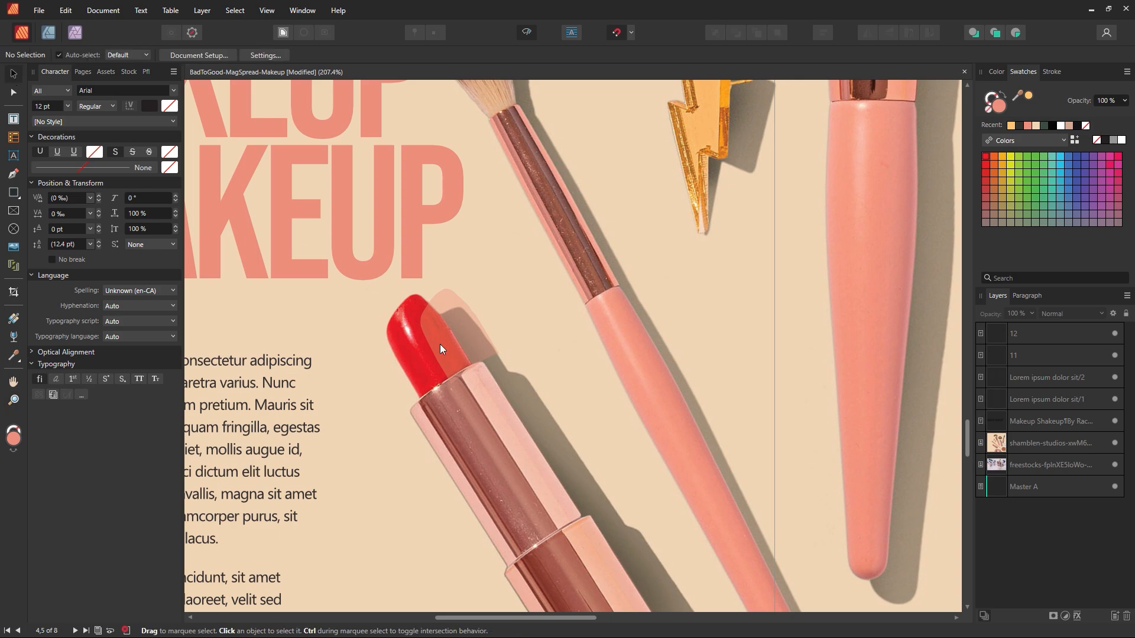
left_click(444, 347)
double_click(455, 348)
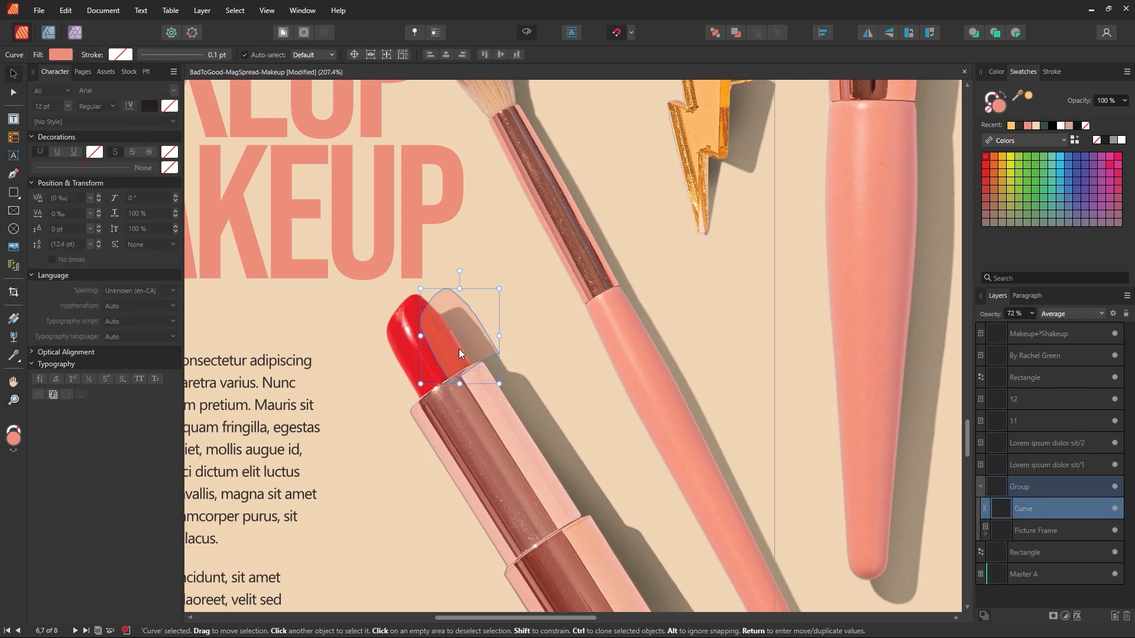
left_click_drag(458, 349, 428, 354)
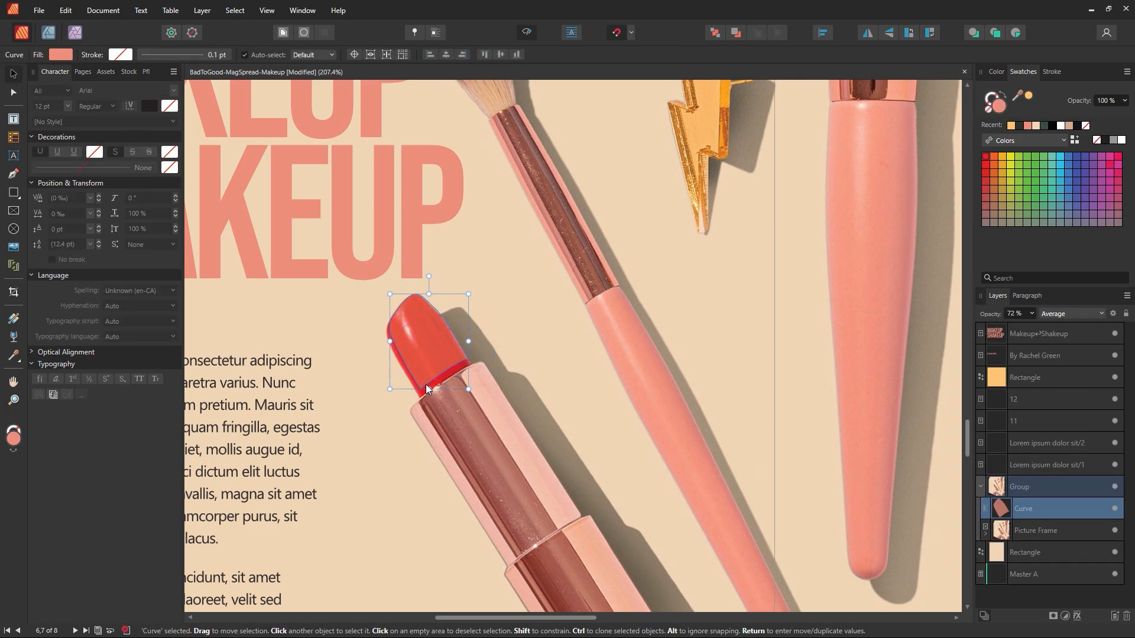
Step: Lower the coral overlay slightly so its base meets the lipstick's metal collar
key("z")
left_click(407, 381)
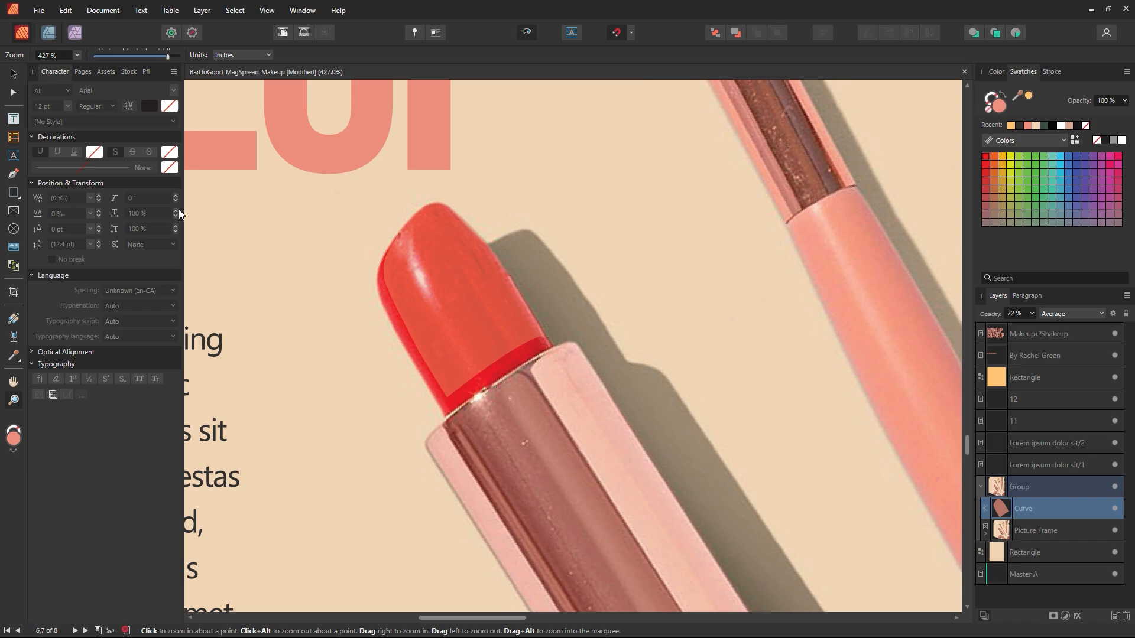
left_click(13, 73)
left_click(474, 300)
left_click(471, 304)
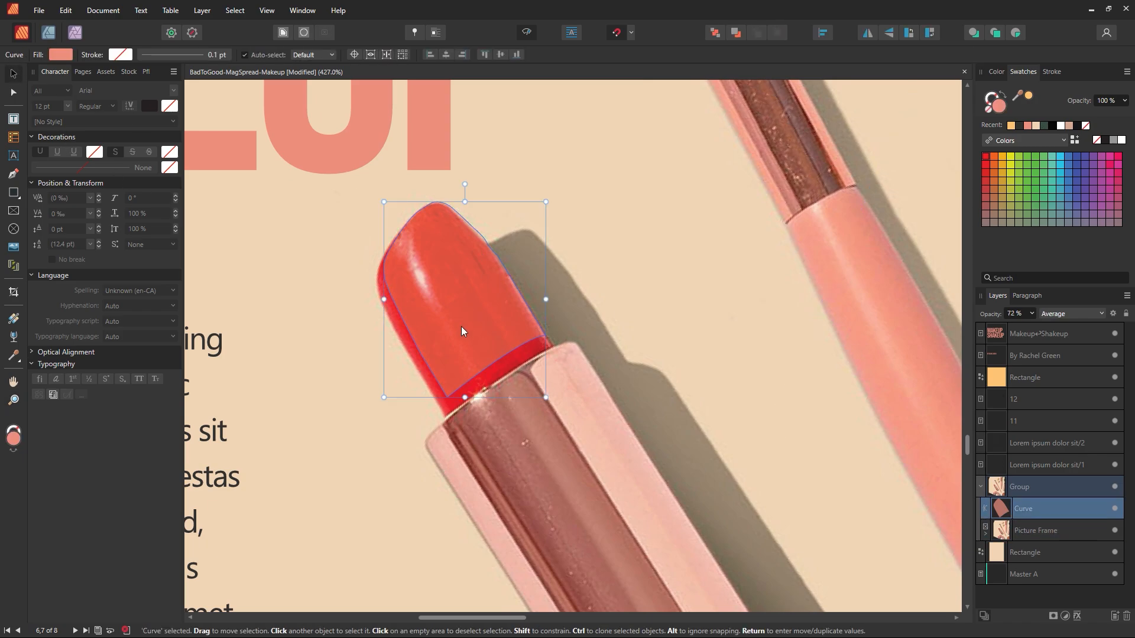
mouse_move(462, 331)
left_mouse_down()
mouse_move(460, 320)
mouse_move(466, 339)
left_mouse_up()
Step: Turn off snapping, enlarge the coral overlay to cover the whole lipstick tip, and nudge it slightly down and to the right
left_click(618, 33)
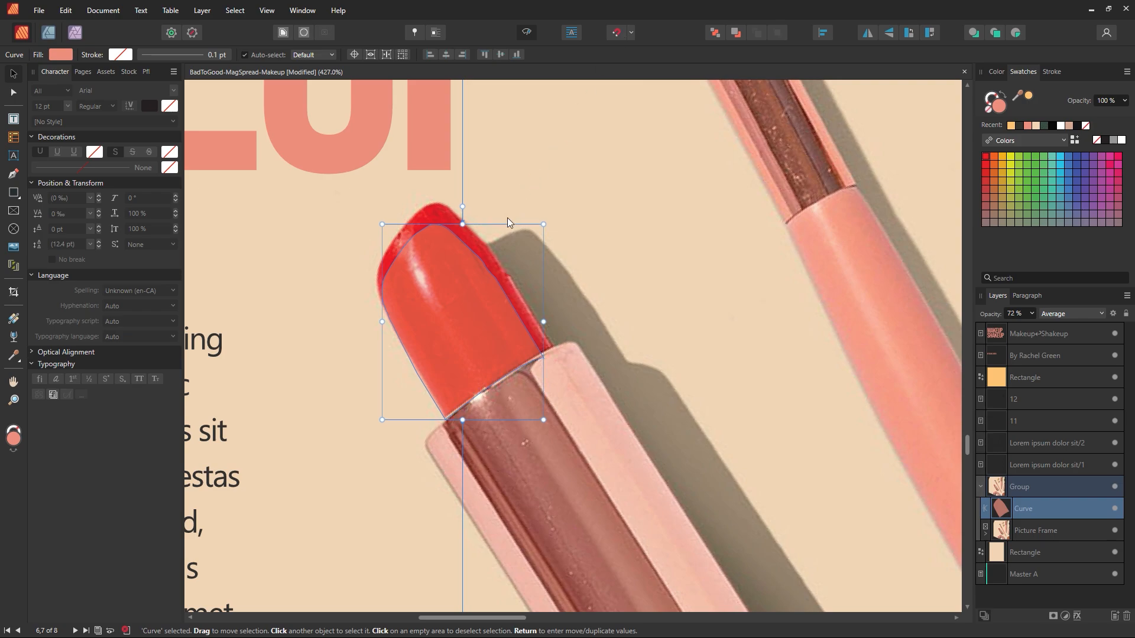
left_click_drag(543, 224, 532, 179)
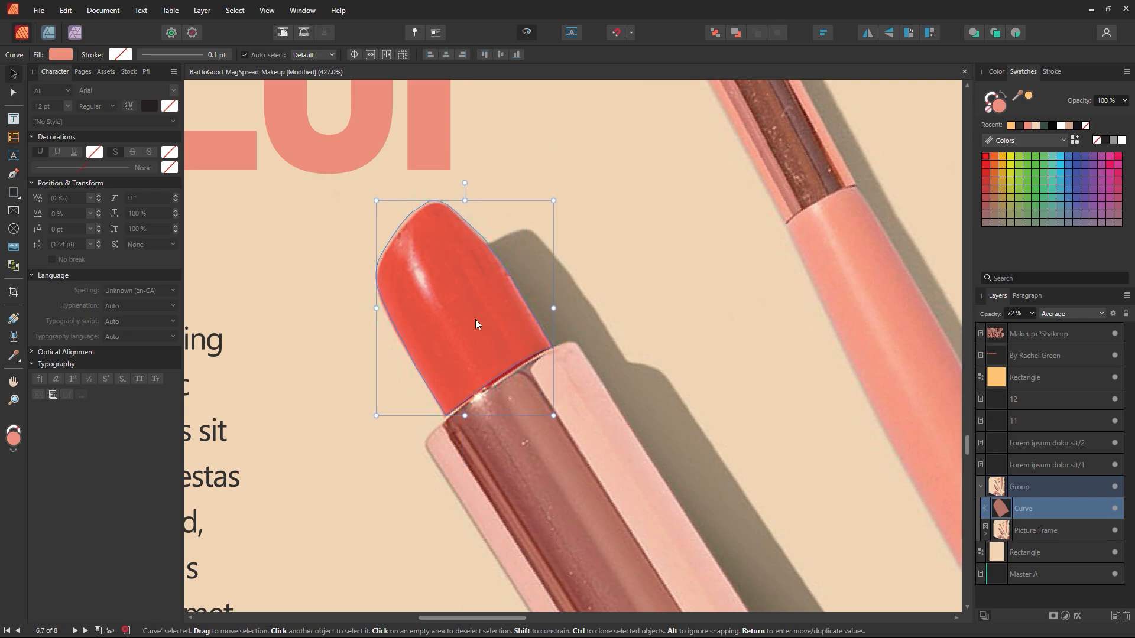
key("Down")
key("Down")
key("Down")
key("Right")
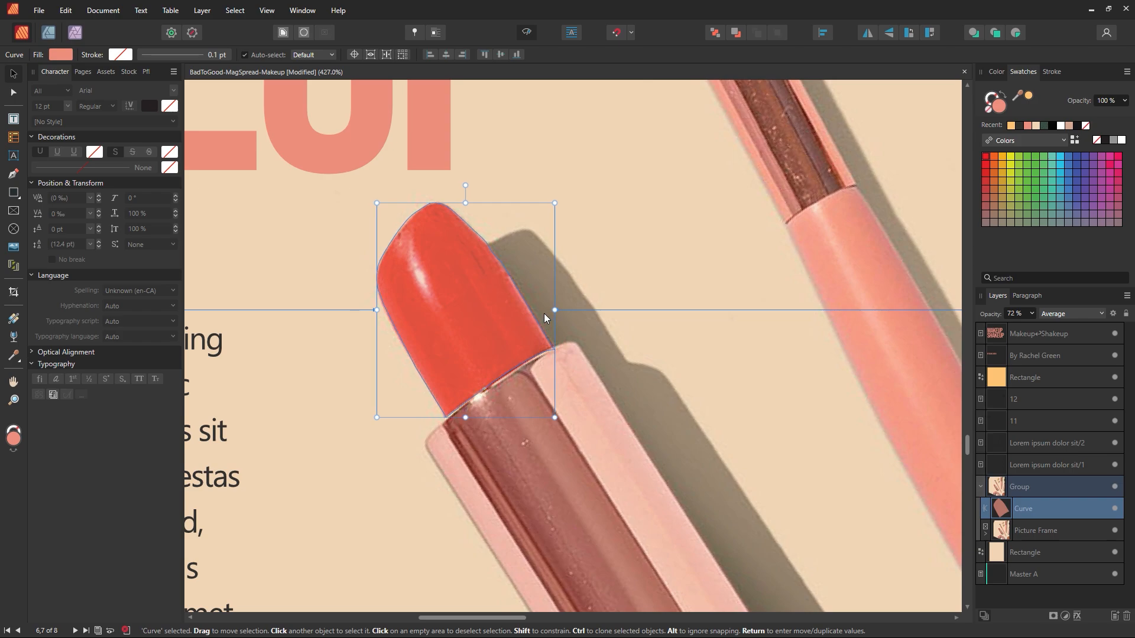
left_click(595, 317)
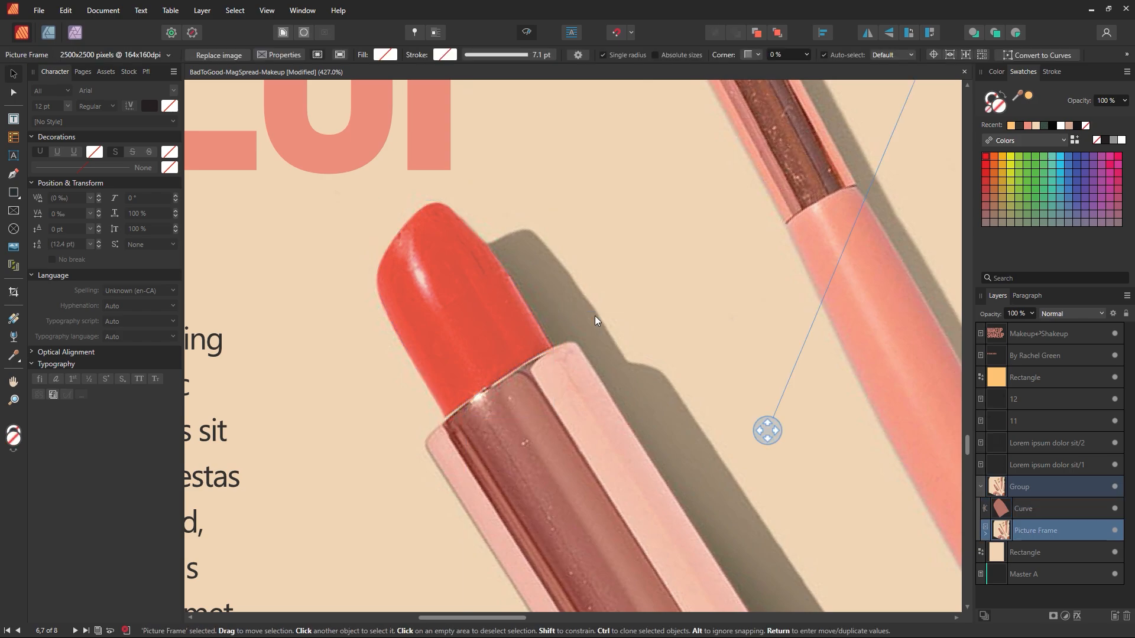
Step: Reduce the opacity of the coral overlay on the lipstick tip to 46%
key("ctrl+0")
key("z")
left_click_drag(670, 310, 653, 312)
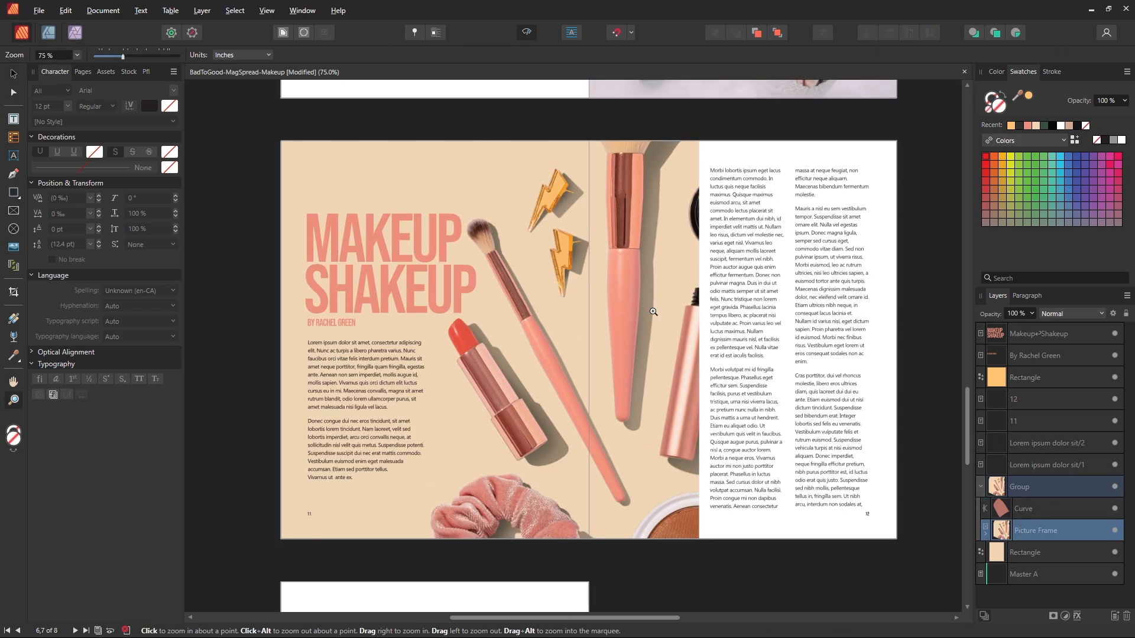
left_click(489, 277)
left_click(18, 79)
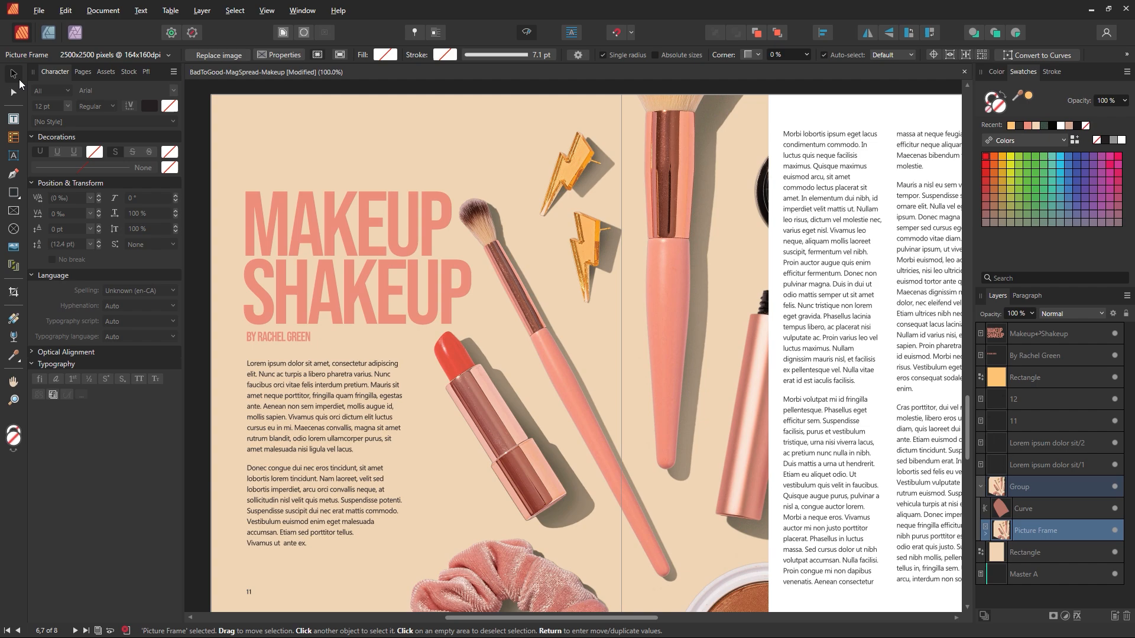
left_click(452, 359)
left_click(1033, 314)
left_click_drag(1034, 328, 997, 330)
left_click(693, 86)
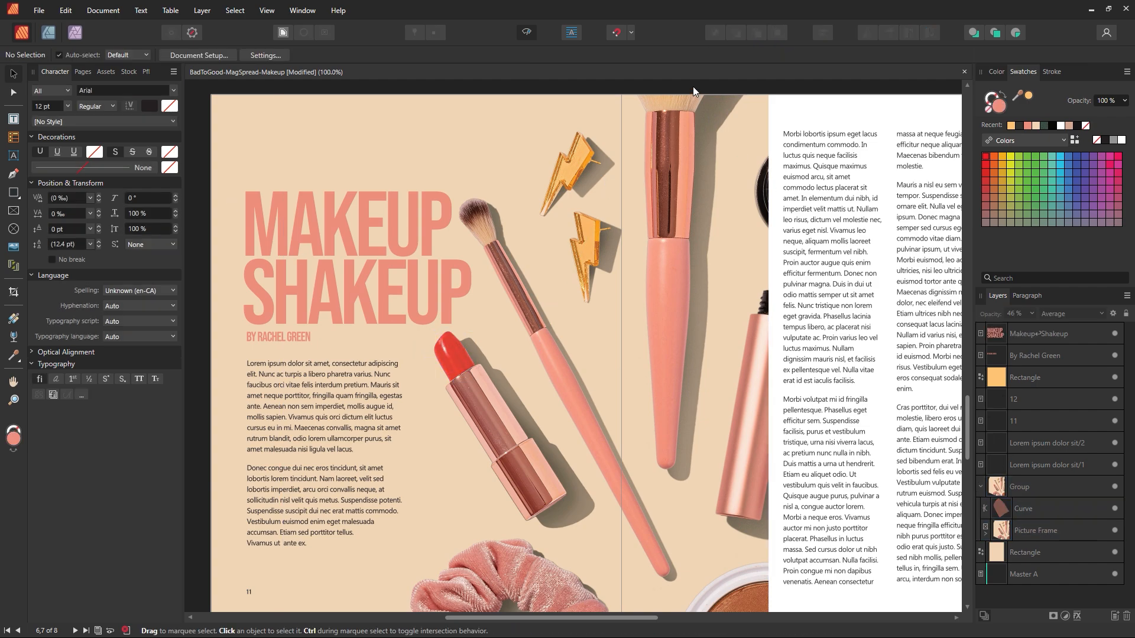
Step: Try to stretch the photo group farther across the right page of the spread, and undo it
key("z")
left_click(686, 376, "alt")
left_click(686, 377, "alt")
key("space")
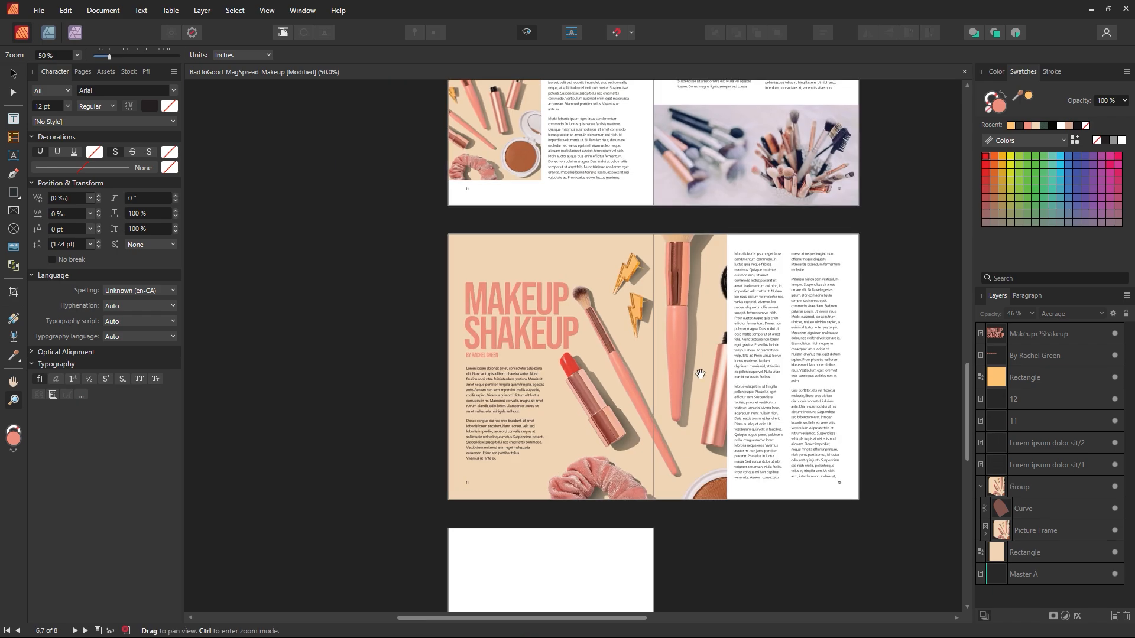
left_click_drag(692, 371, 580, 386)
left_click(623, 364)
key("space")
left_click(18, 81)
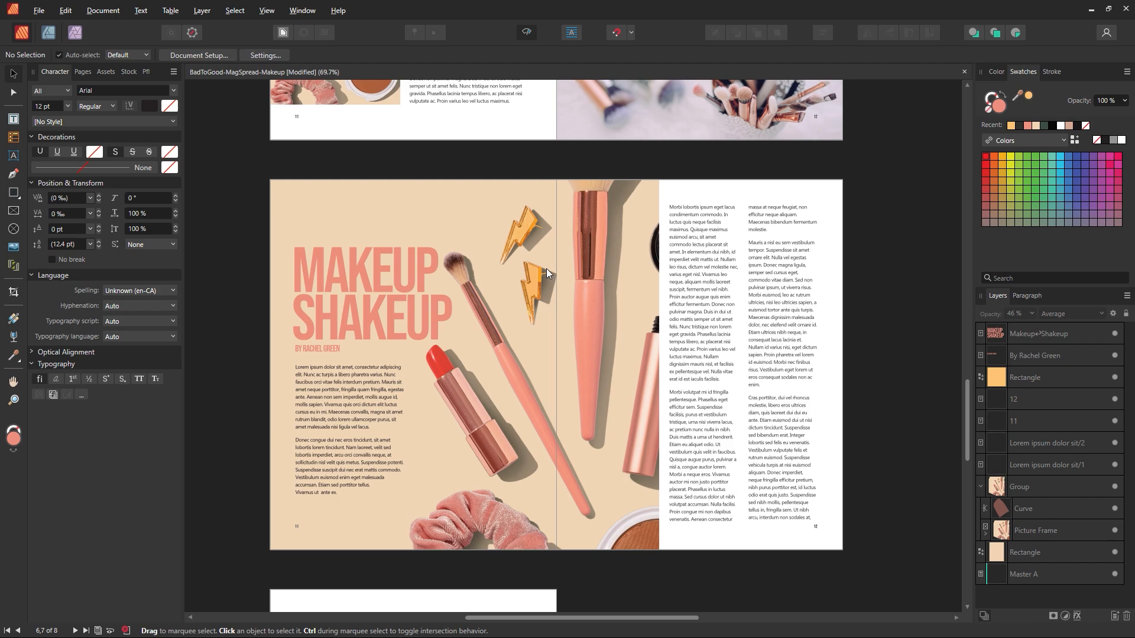
left_click(608, 367)
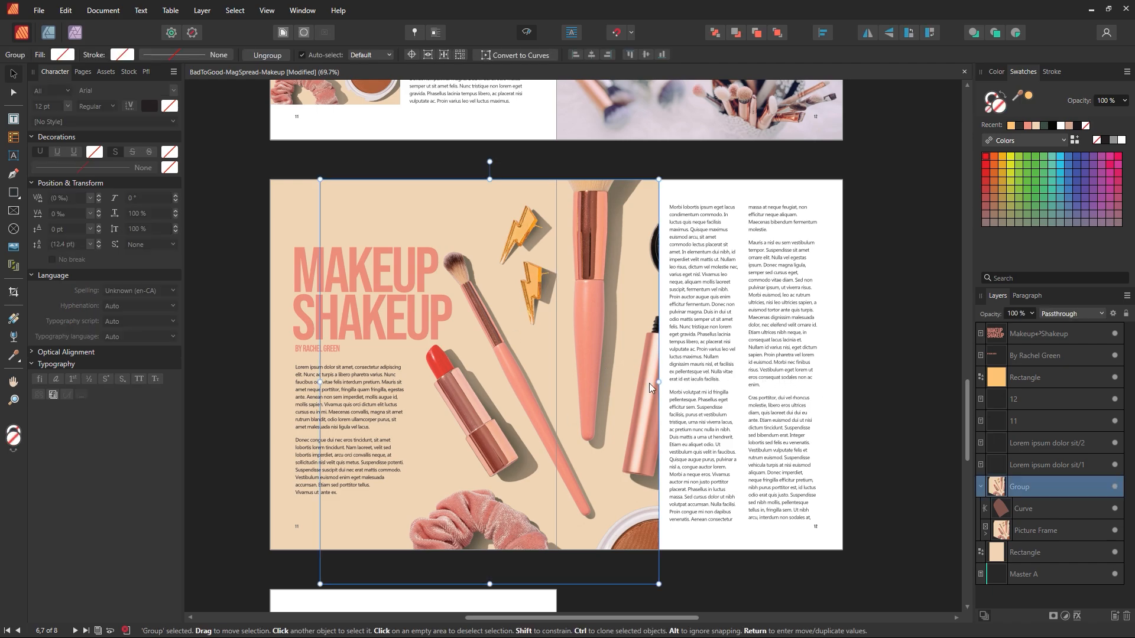
left_click_drag(659, 386, 731, 390)
key("ctrl+z")
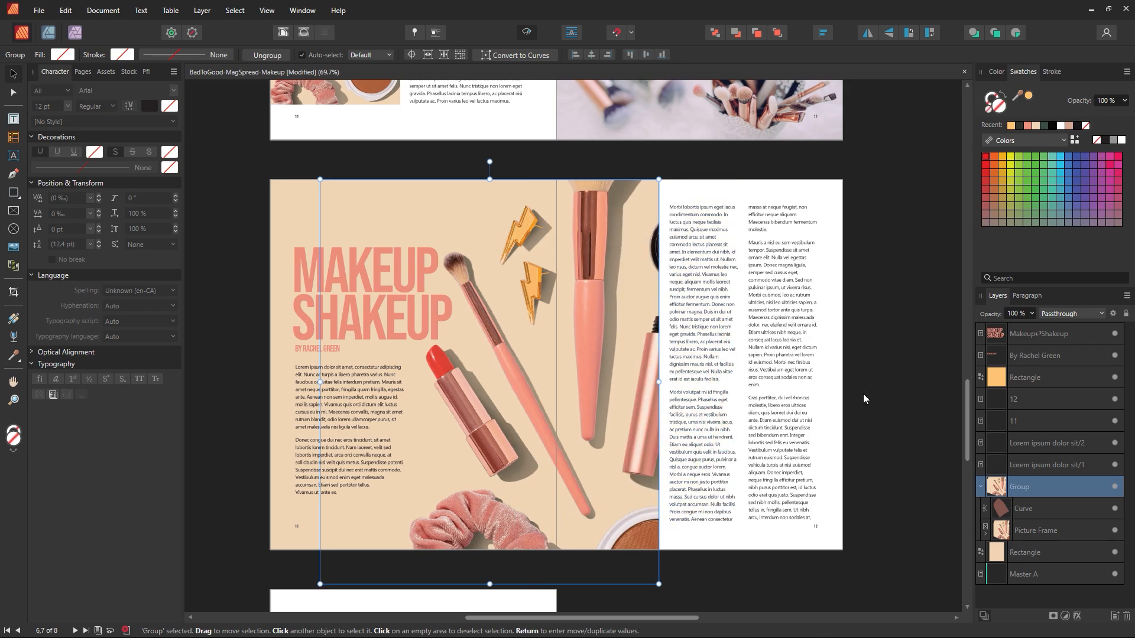
left_click(863, 395)
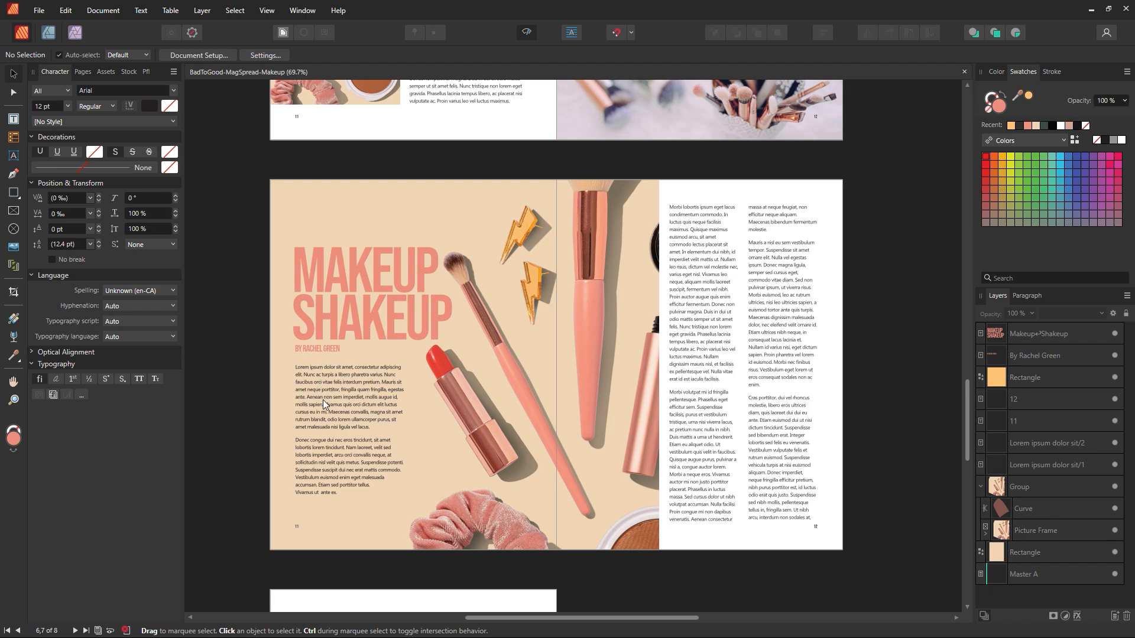
Step: Split the first body paragraph before "Aenean non sem" and set the opening paragraph to 14 pt
double_click(367, 418)
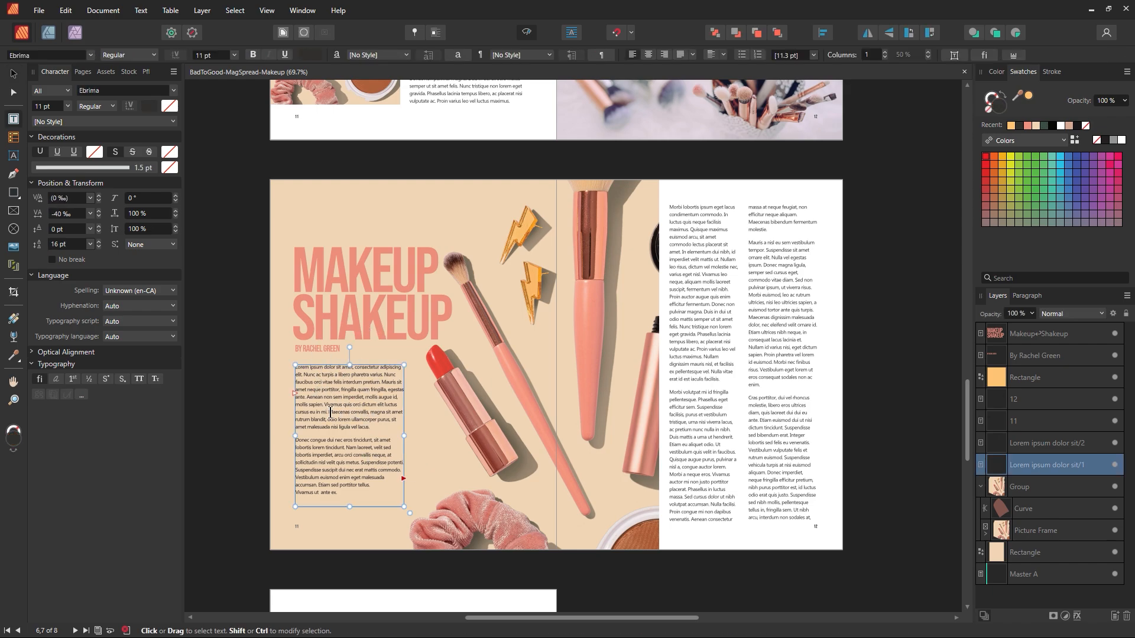
left_click(306, 394)
key("Return")
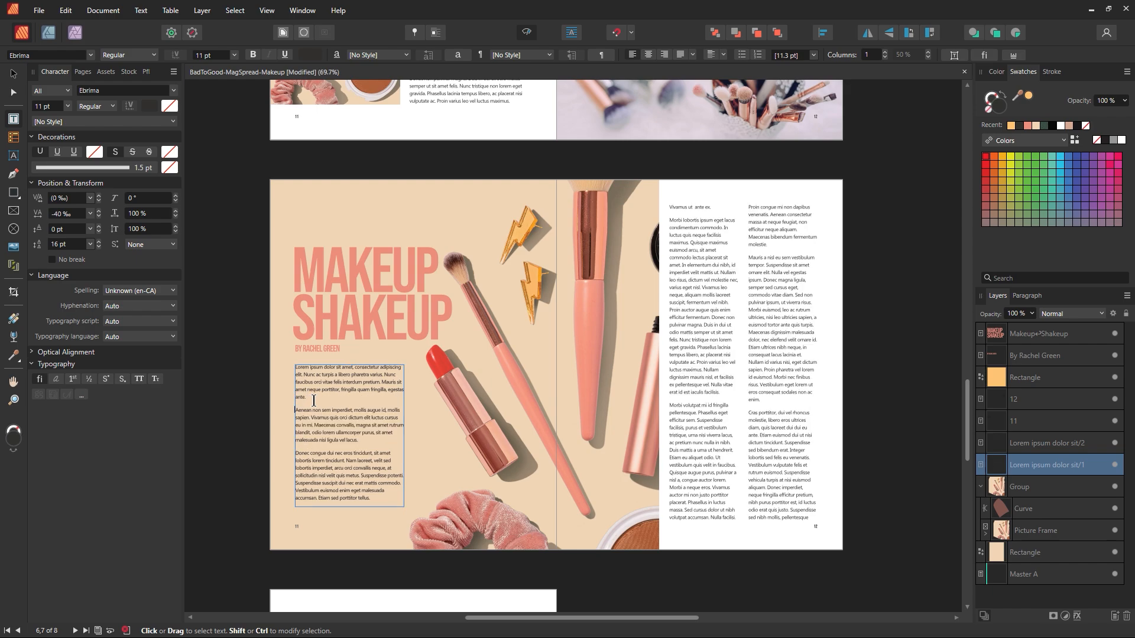
left_click_drag(307, 398, 269, 363)
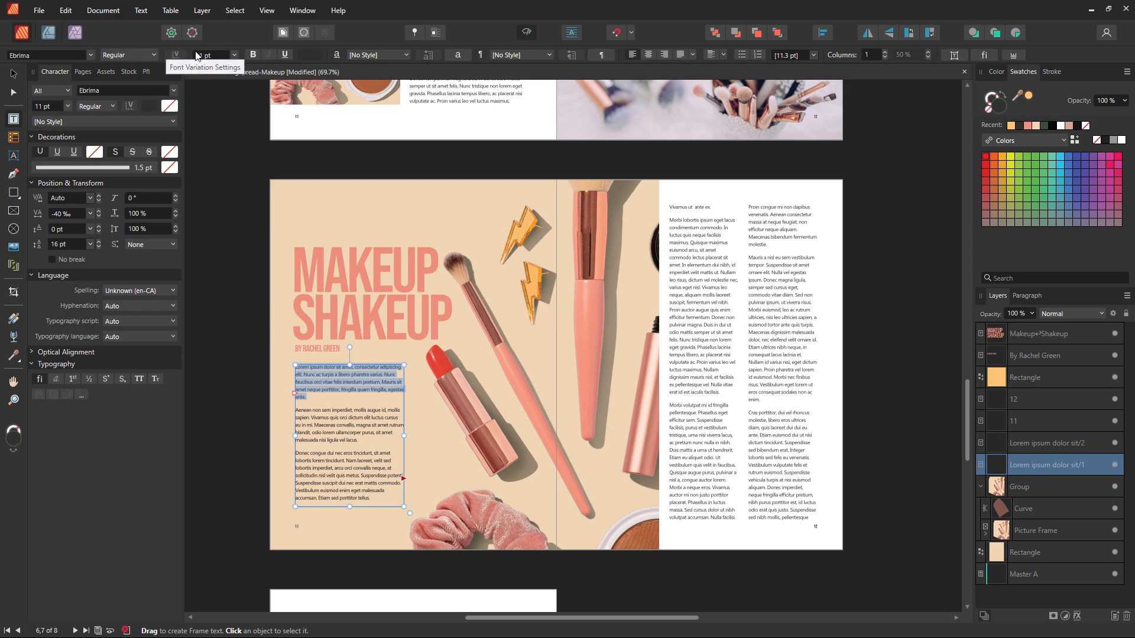
left_click(234, 55)
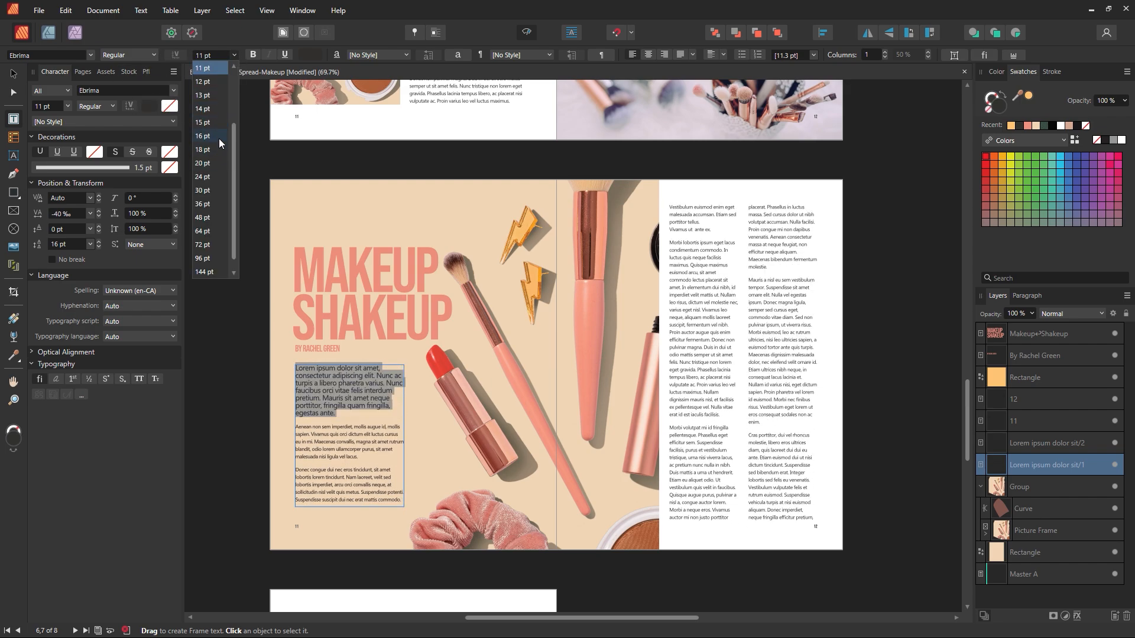
left_click(206, 108)
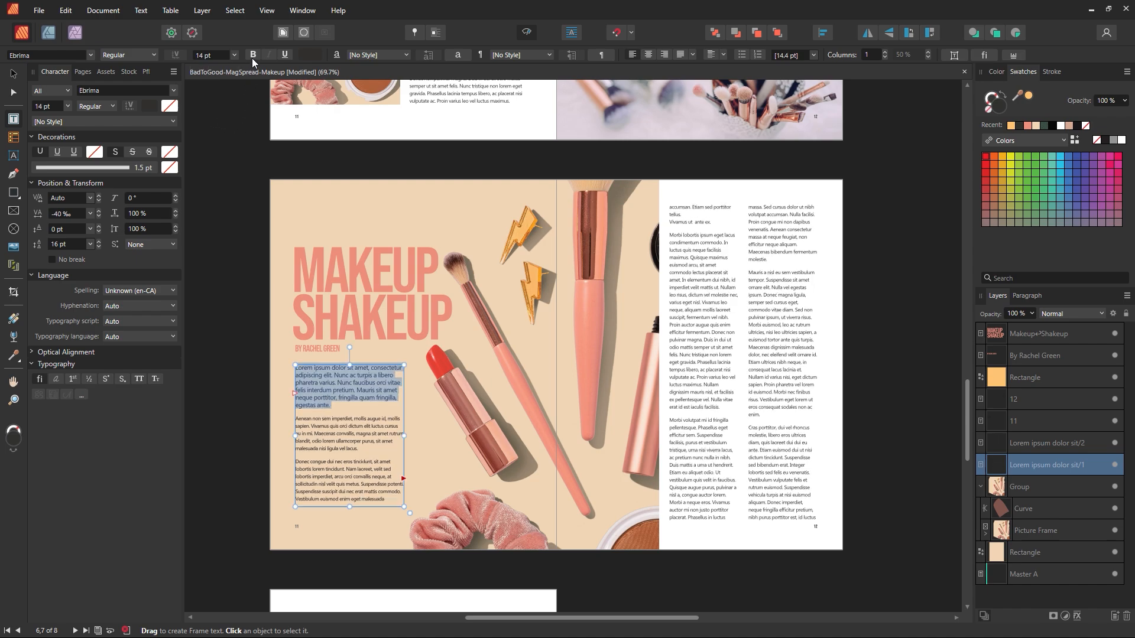
Step: Try bold on the opening paragraph and switch it back to regular
left_click(364, 396)
left_click_drag(359, 405, 282, 358)
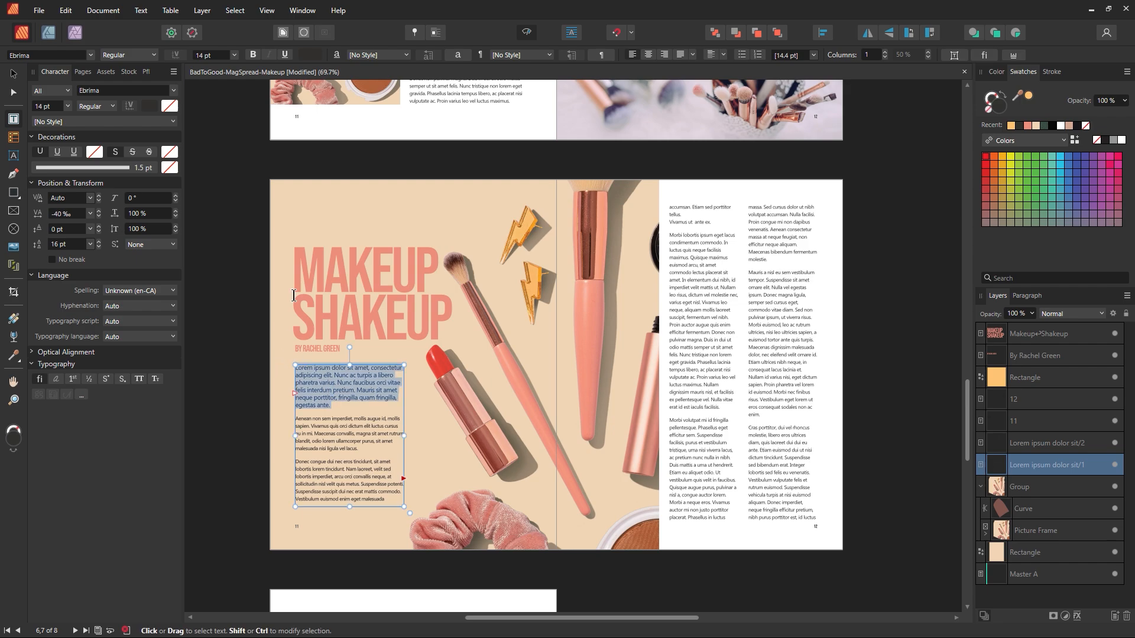
left_click(252, 55)
left_click(359, 390)
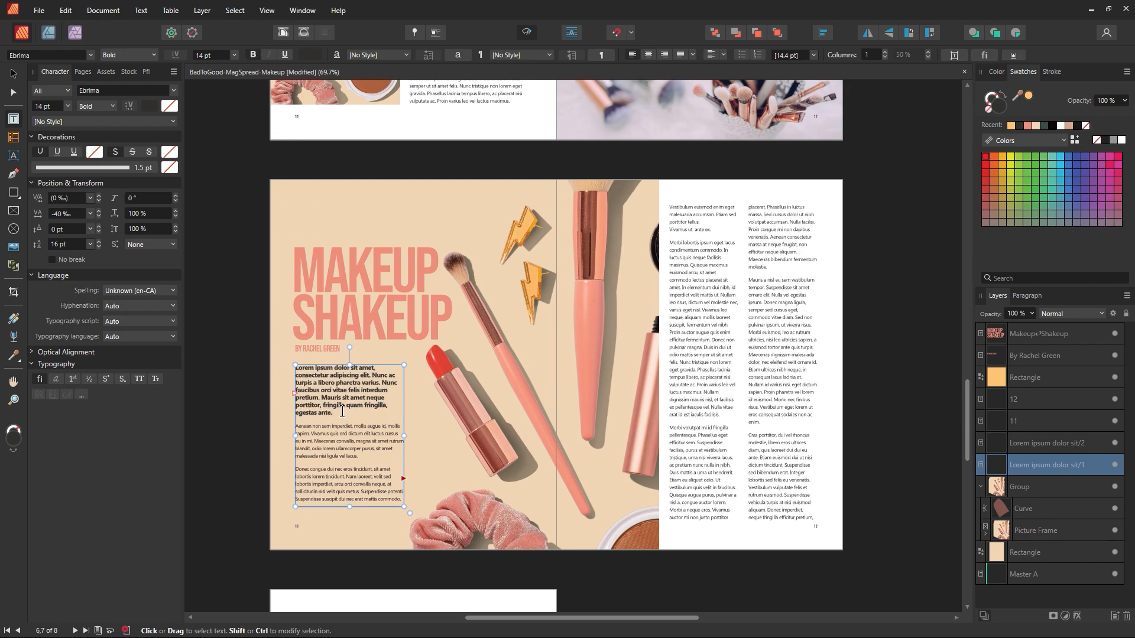
left_click_drag(350, 422, 278, 360)
left_click(345, 417)
left_click_drag(345, 418, 275, 370)
left_click(252, 55)
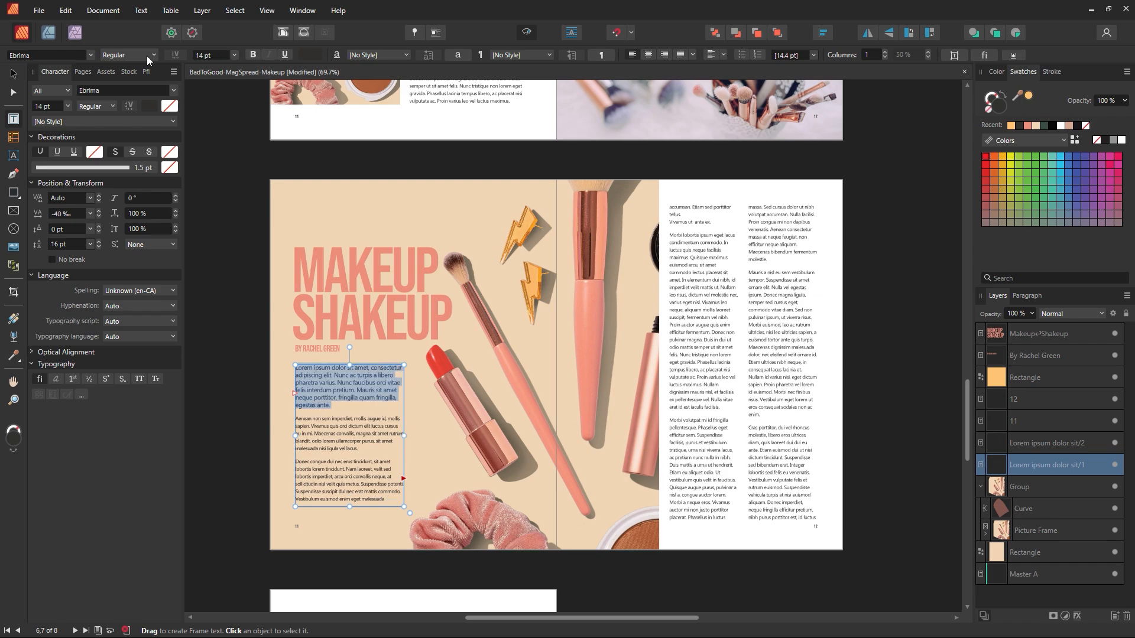
Step: Set the font style of the 14 pt opening paragraph to Bold and deselect the text frame
left_click(153, 55)
left_click(137, 82)
left_click(383, 413)
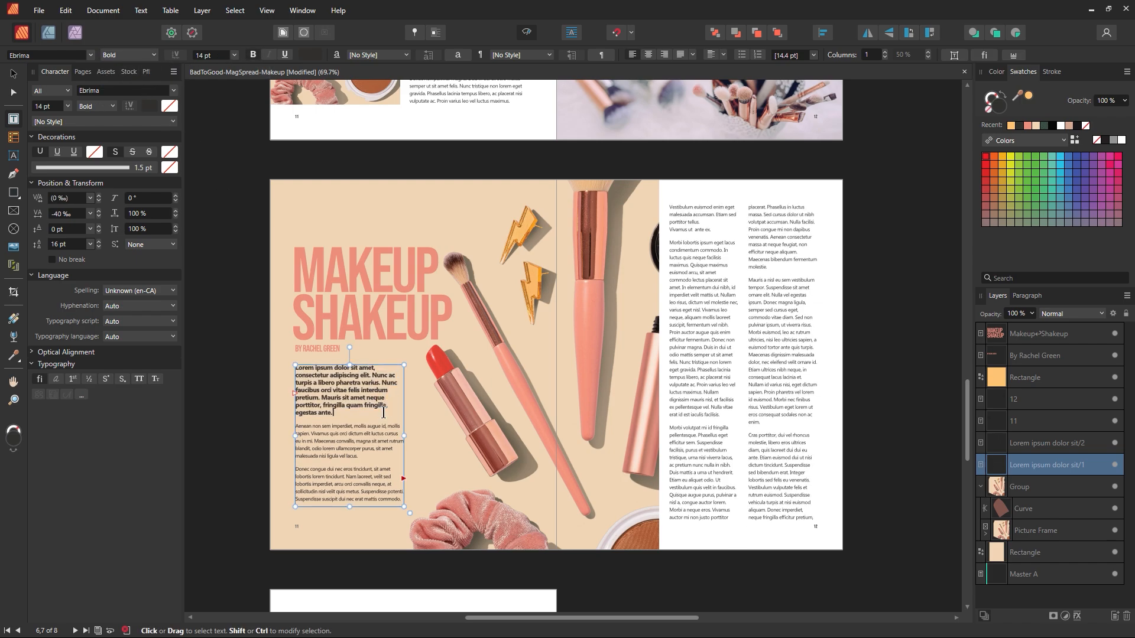
left_click(14, 75)
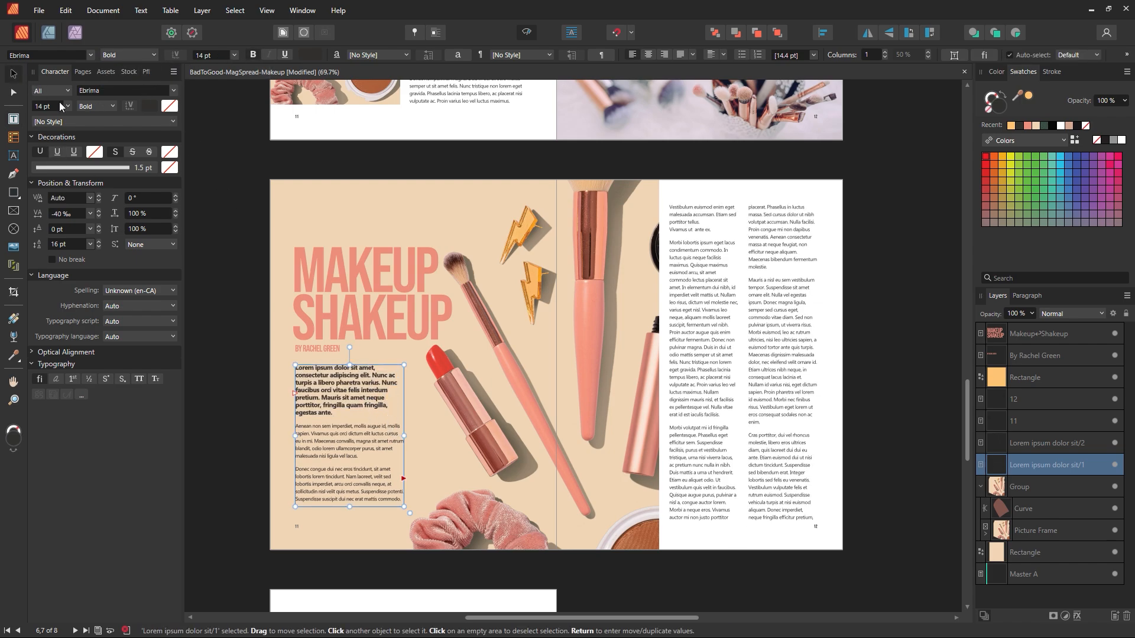
left_click(228, 165)
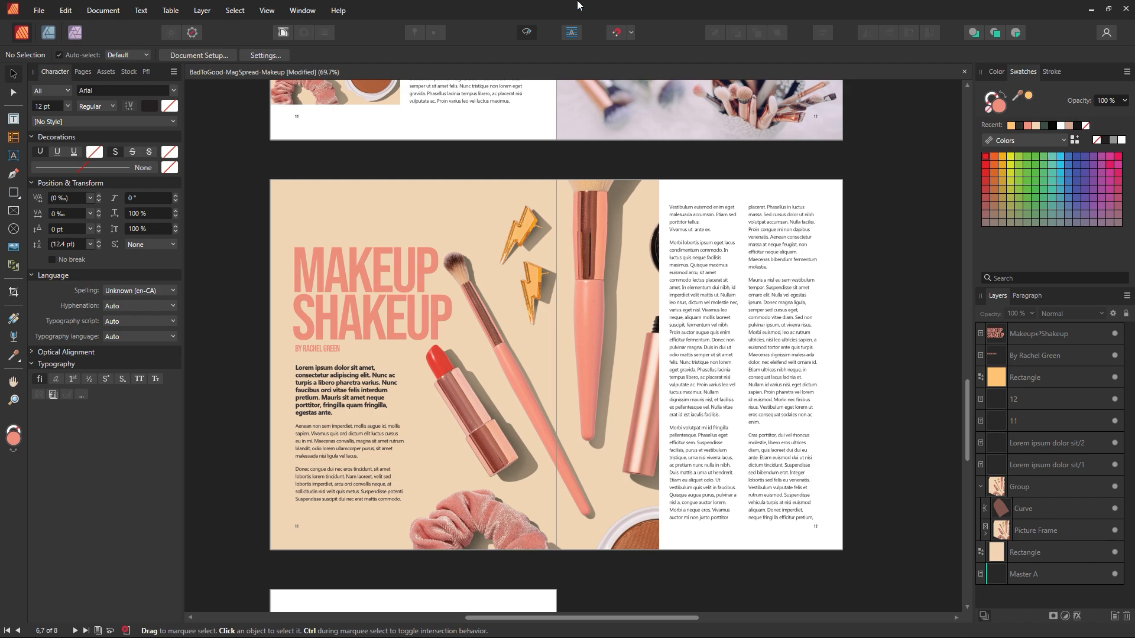
left_click(492, 388)
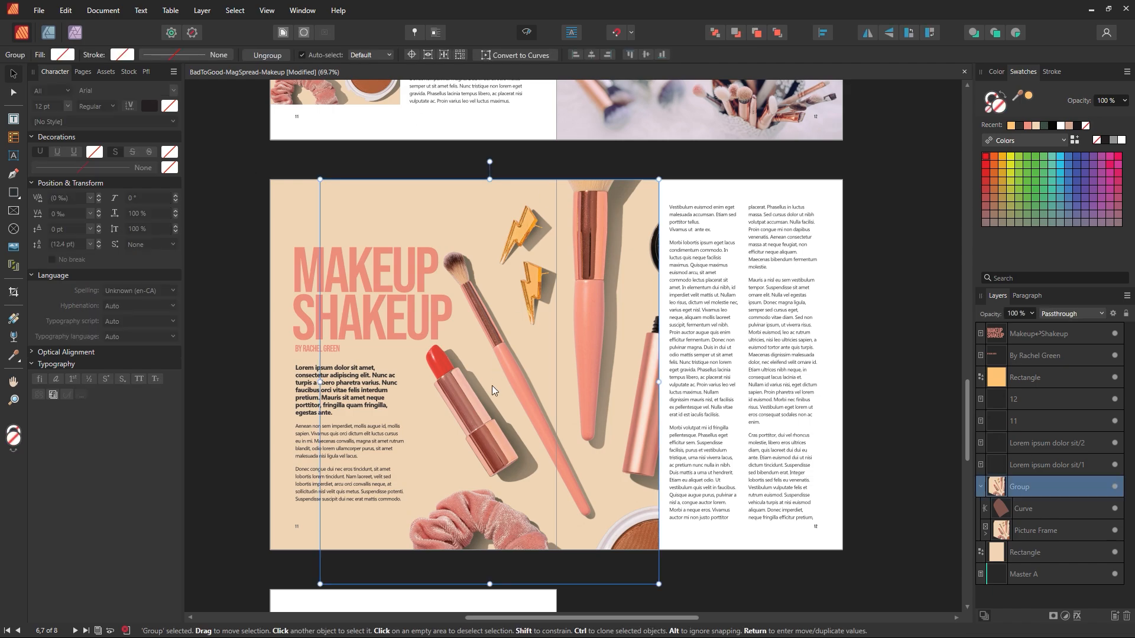
left_click(875, 275)
left_click(535, 174)
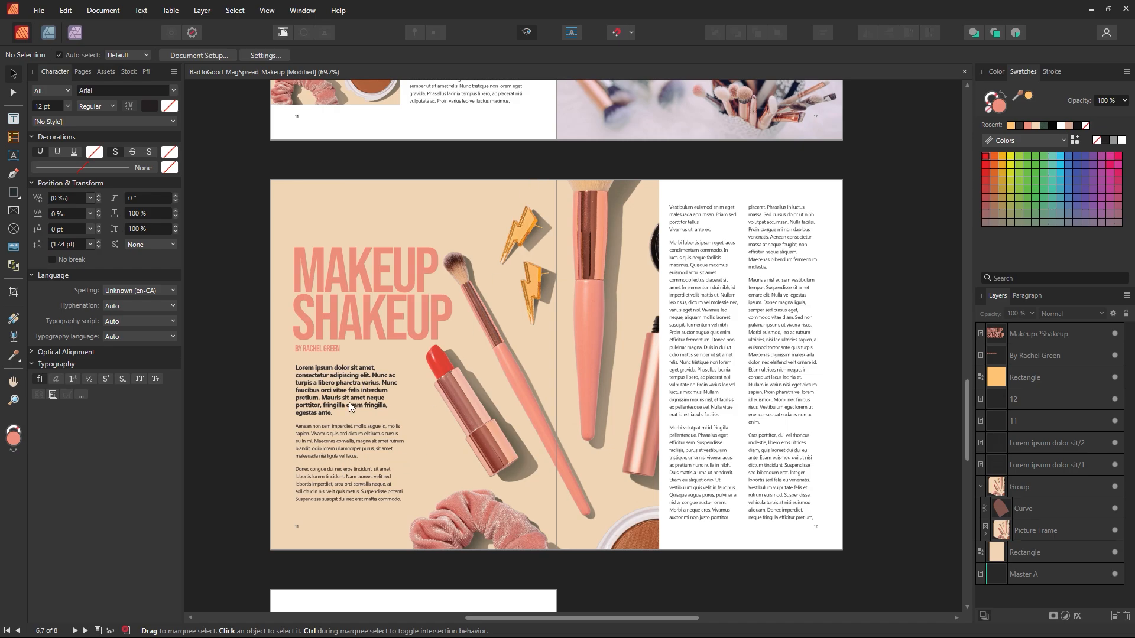
key("z")
mouse_move(348, 404)
left_mouse_down()
mouse_move(593, 465)
mouse_move(487, 458)
mouse_move(349, 408)
left_mouse_up()
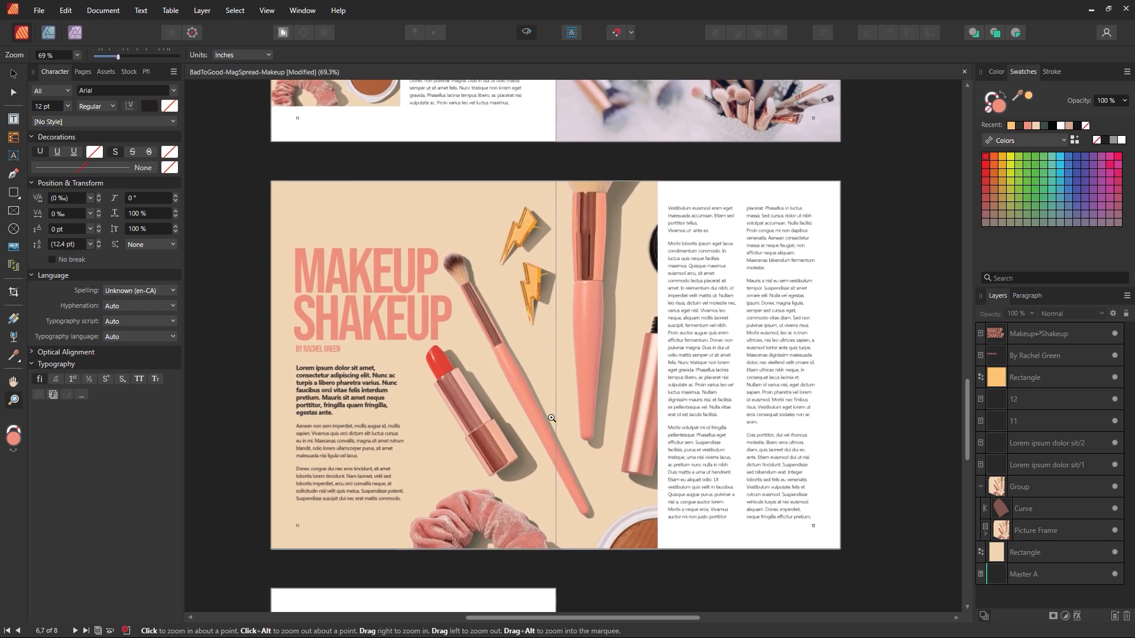
key("space")
mouse_move(535, 384)
left_mouse_down()
mouse_move(484, 400)
mouse_move(517, 379)
left_mouse_up()
left_click(13, 74)
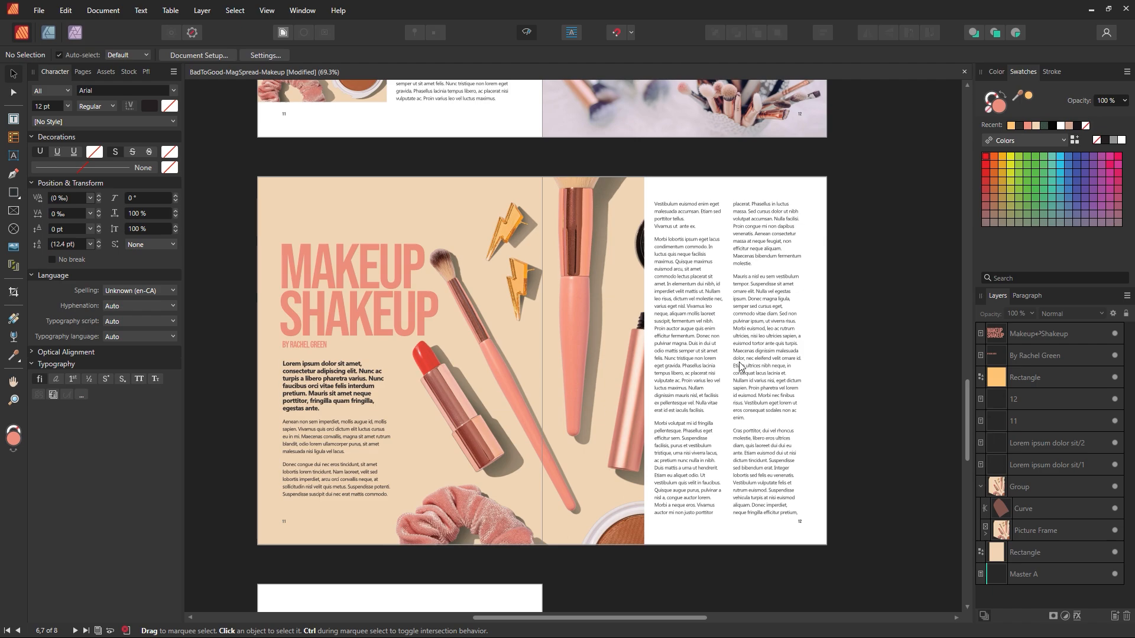
Step: Duplicate the beige background rectangle onto the right page and shrink the copy to a small upright patch
left_click(615, 338)
left_click(302, 240)
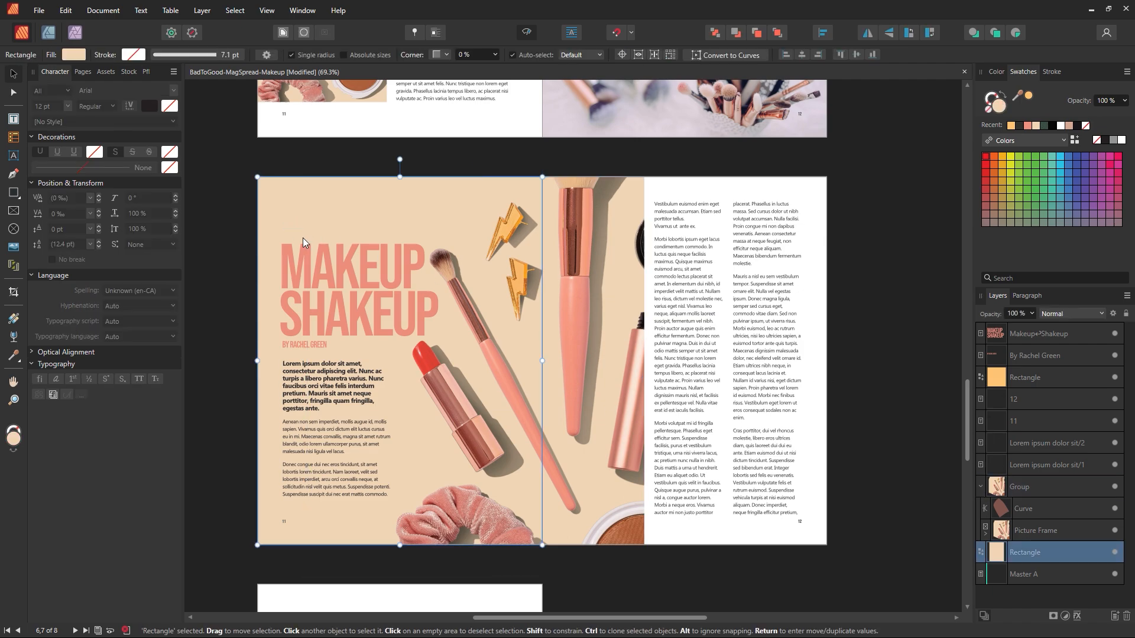
left_click_drag(302, 237, 633, 264)
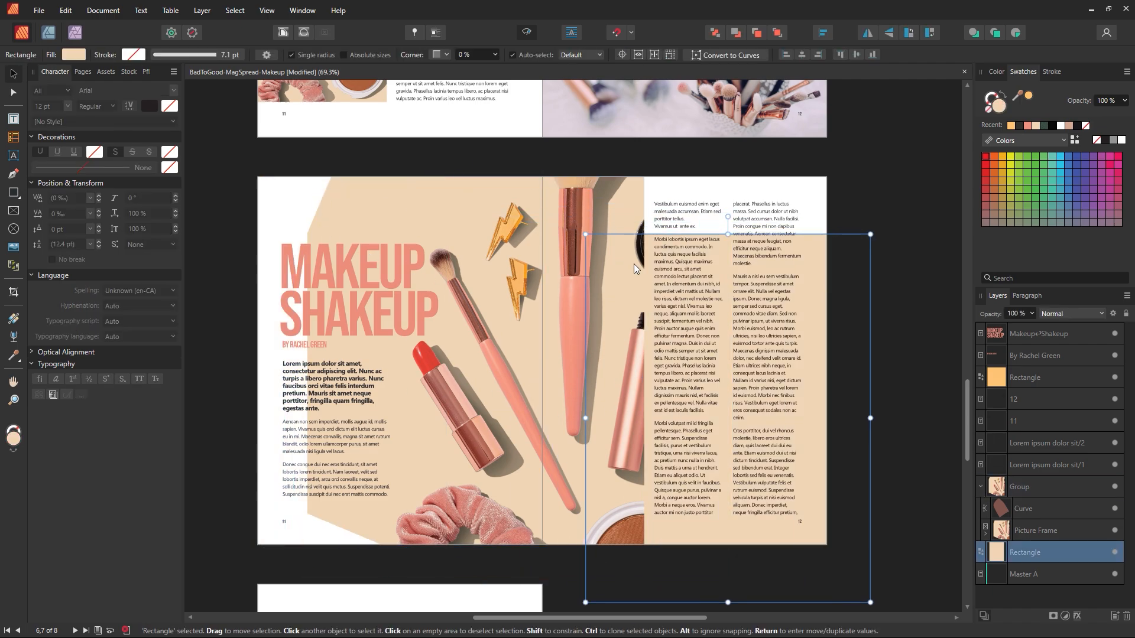
key("ctrl+z")
left_click_drag(288, 220, 713, 280)
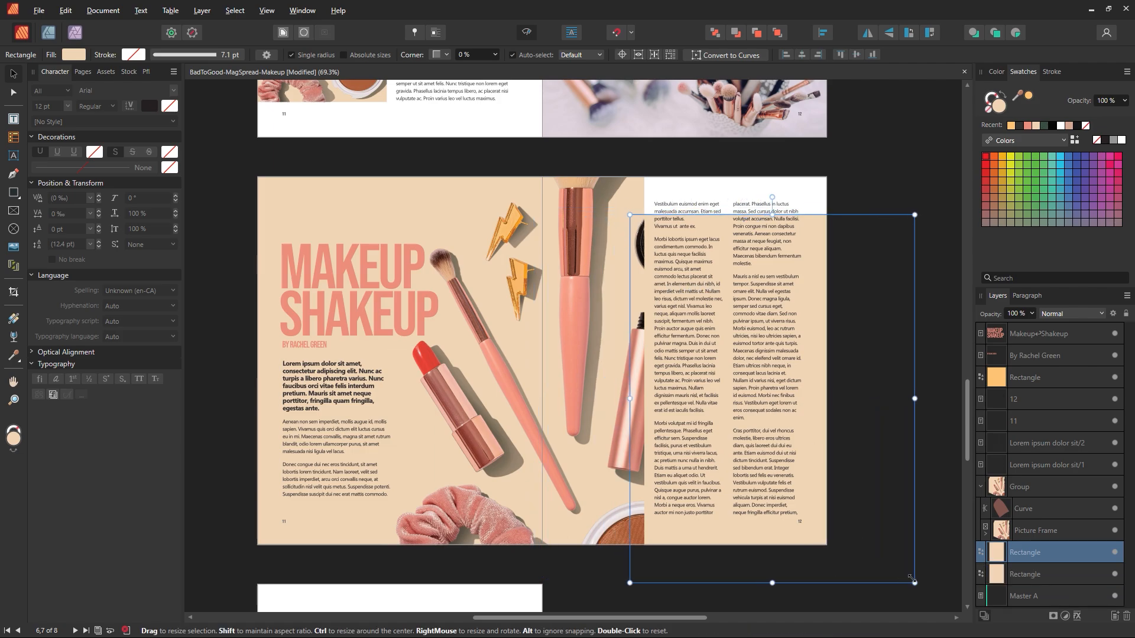
left_click_drag(914, 582, 649, 272)
Step: Move the beige patch over the dark object, flush with the photo's right edge, and bring it to the front
key("z")
left_click_drag(649, 208, 760, 334)
left_click(14, 74)
left_click_drag(578, 302, 553, 298)
key("ctrl+shift+bracketright")
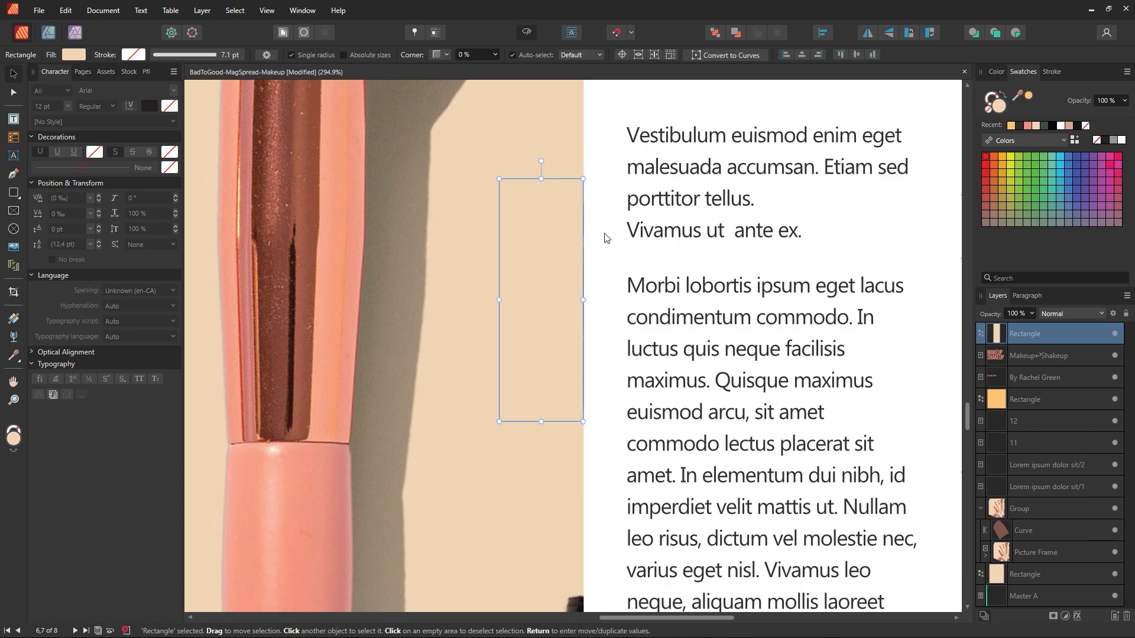
Step: Deselect the beige patch and examine up close how it blends with the photo's right edge
key("z")
key("v")
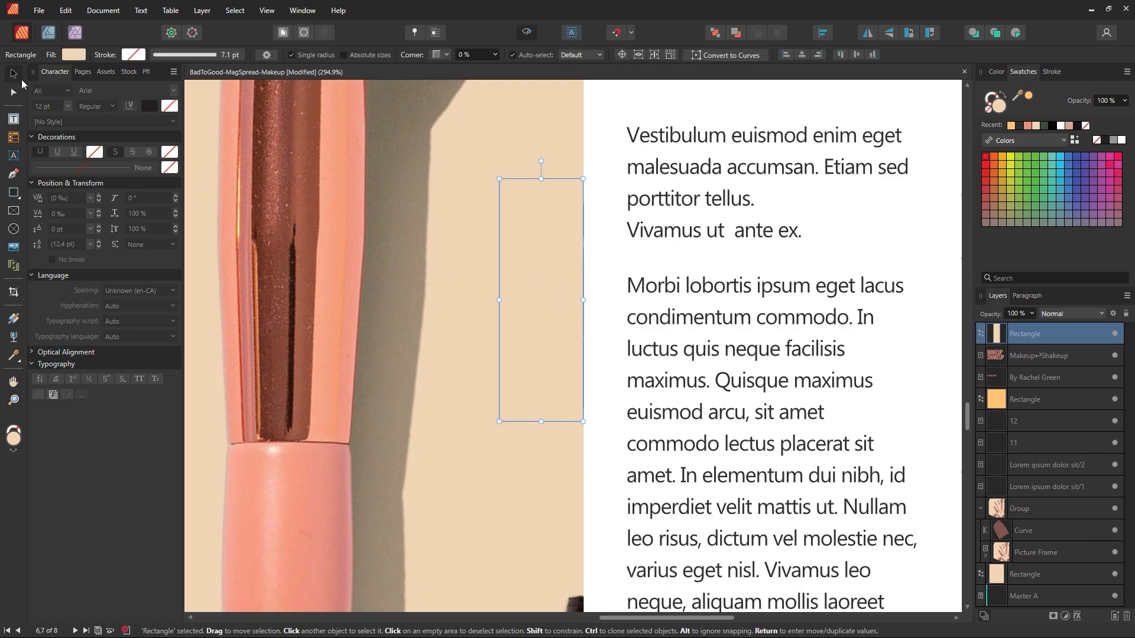
left_click(613, 431)
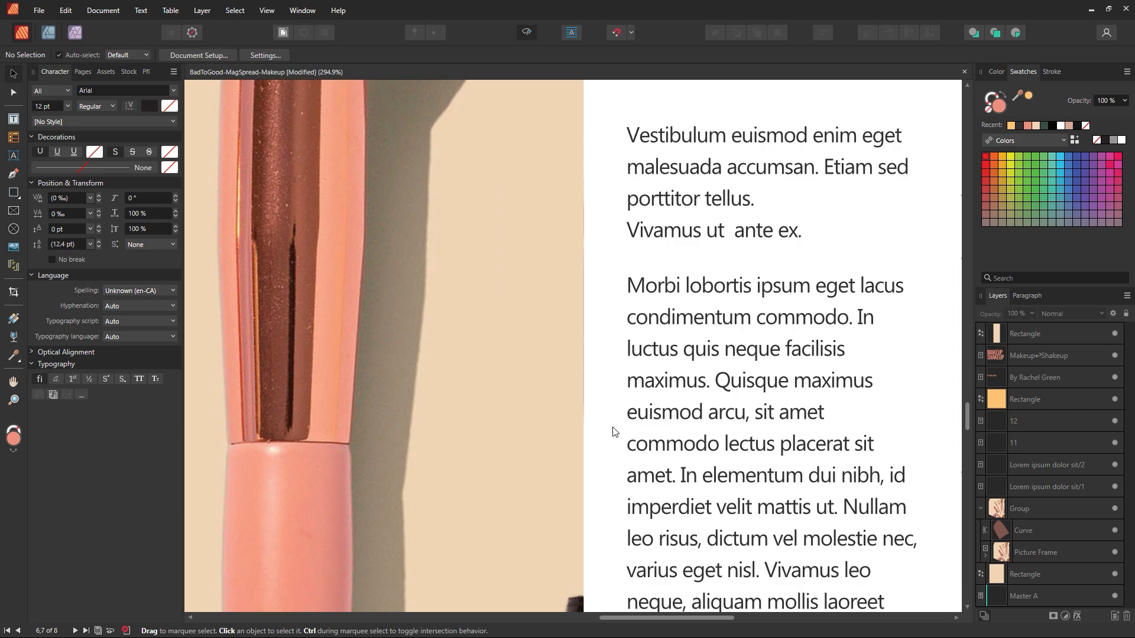
key("z")
left_click(615, 432, "alt")
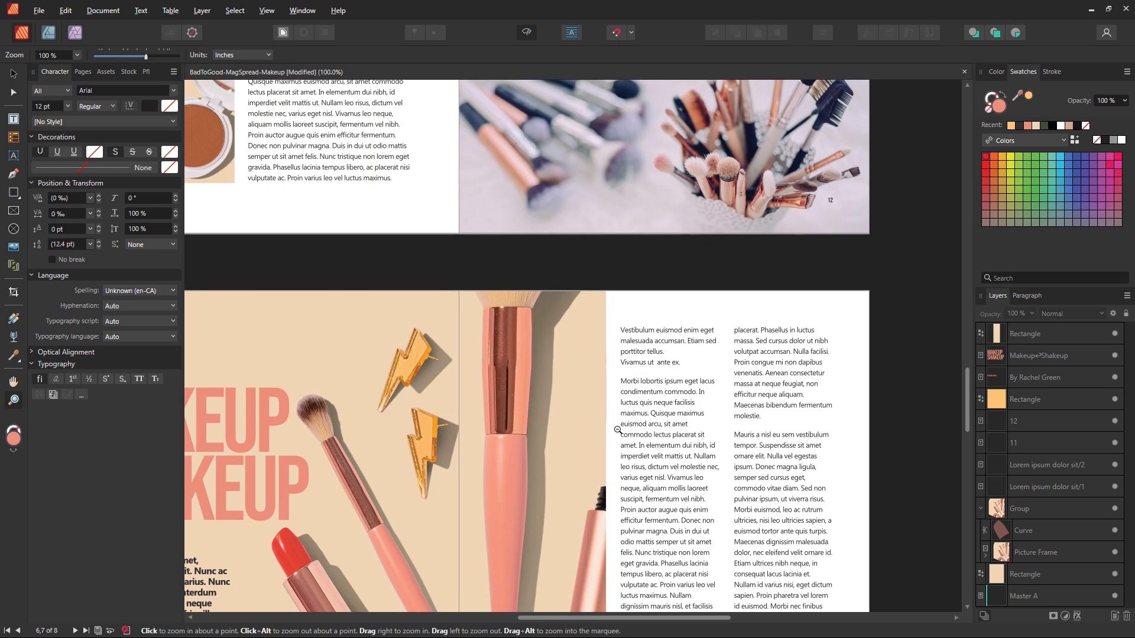
left_click_drag(625, 413, 699, 465)
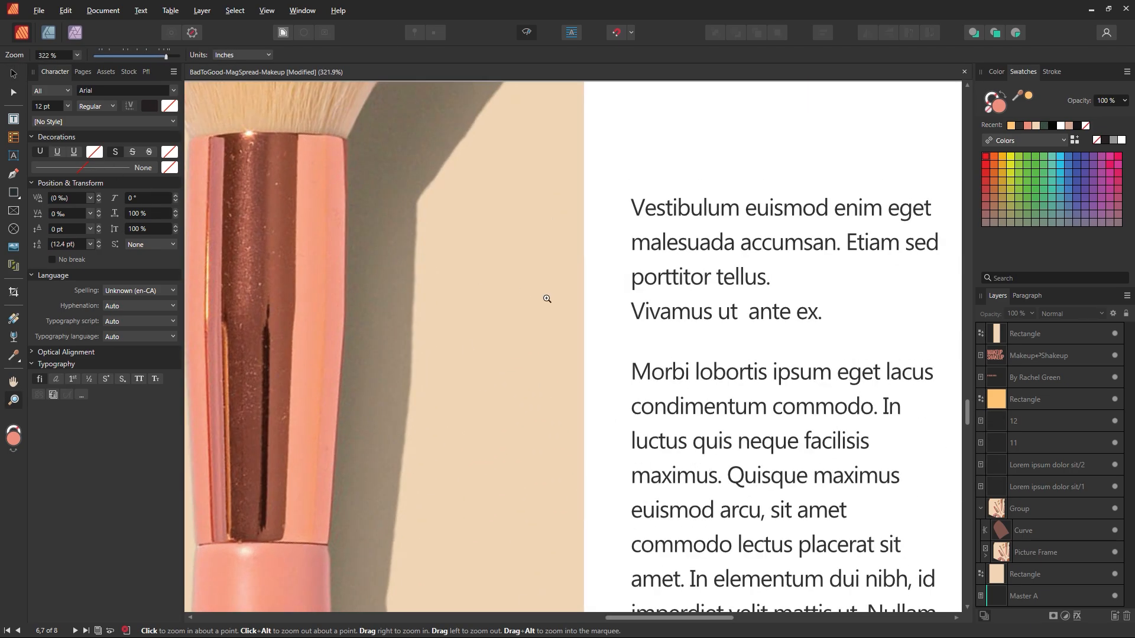
left_click_drag(547, 299, 558, 257)
left_click_drag(554, 331, 584, 352)
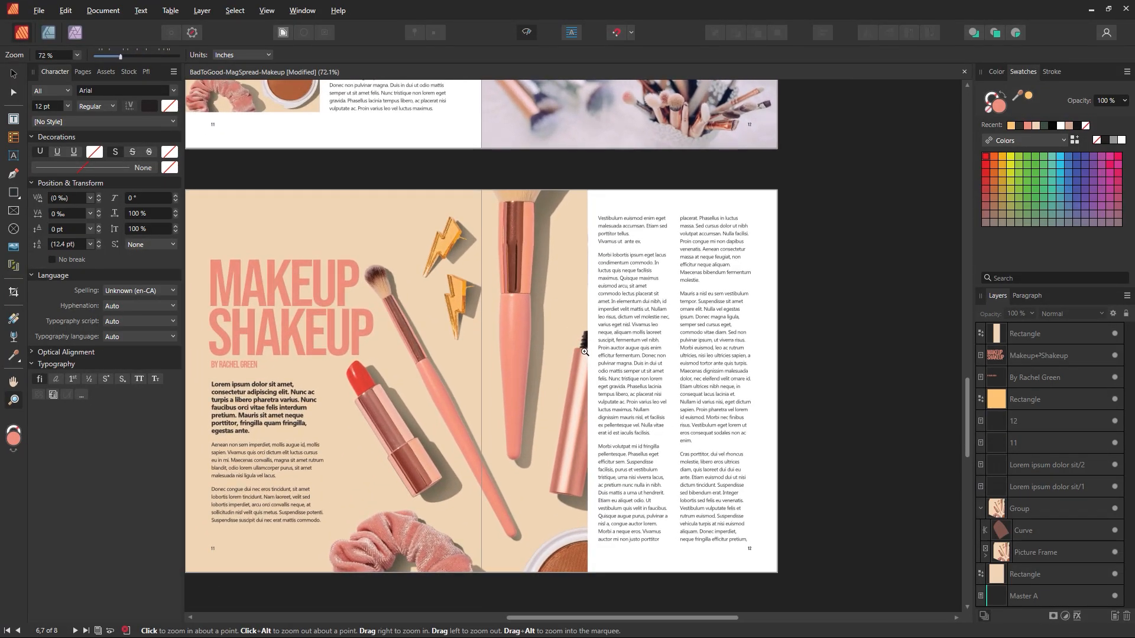
Step: Try moving the photo group sideways and stretching it toward the right page's outer edge, undoing each attempt
left_click(14, 75)
left_click(500, 432)
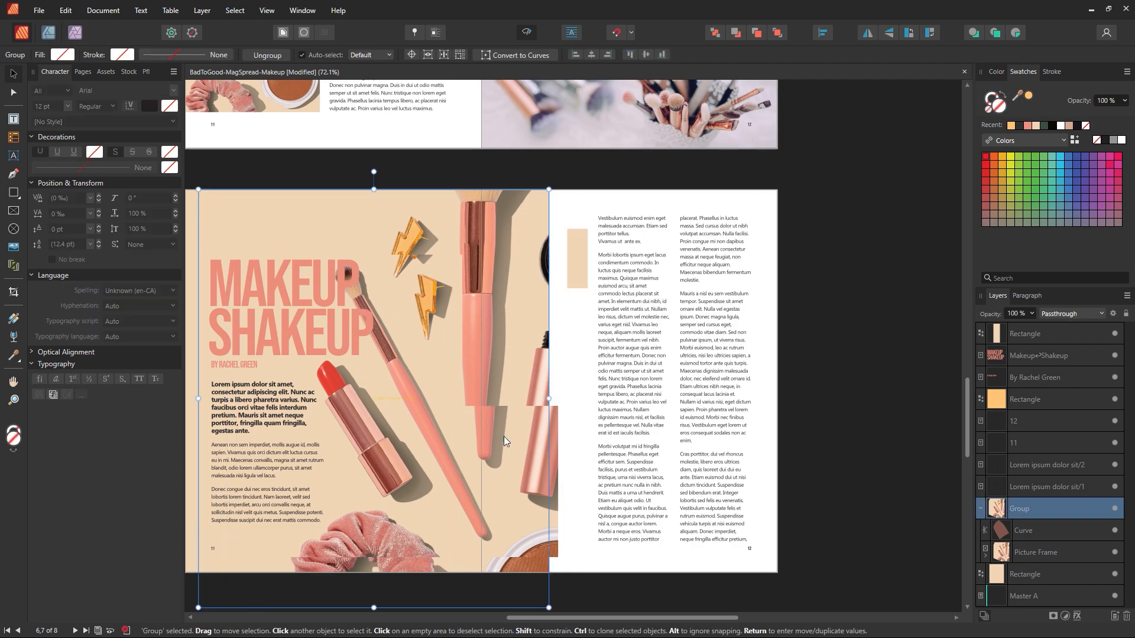
left_click_drag(584, 399, 692, 422)
key("ctrl+z")
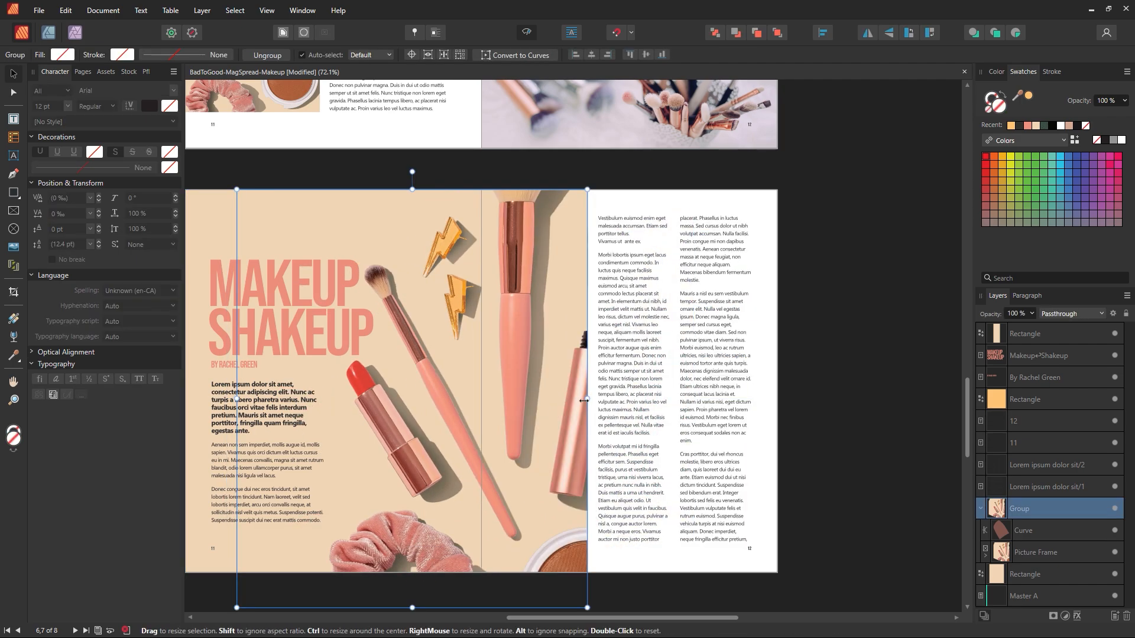
left_click_drag(590, 400, 700, 395)
key("ctrl+z")
left_click(753, 384)
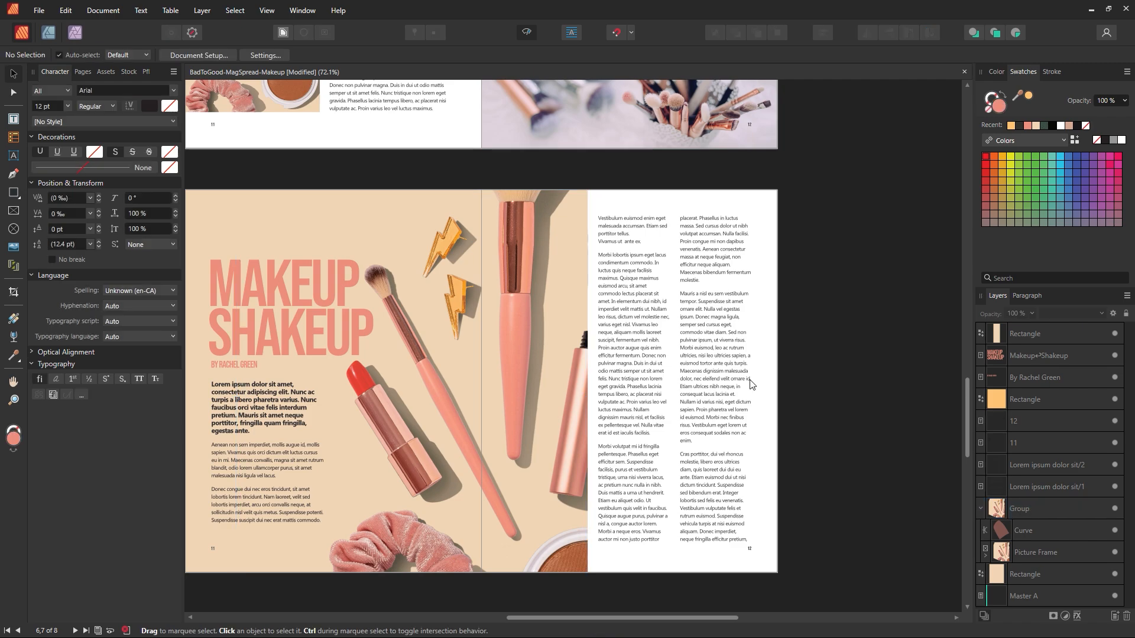
left_click(571, 396)
left_click_drag(588, 398, 825, 419)
key("ctrl+z")
left_click(826, 415)
Step: Save the magazine document and fit the whole makeup spread in view
scroll(787, 417, "down", 1)
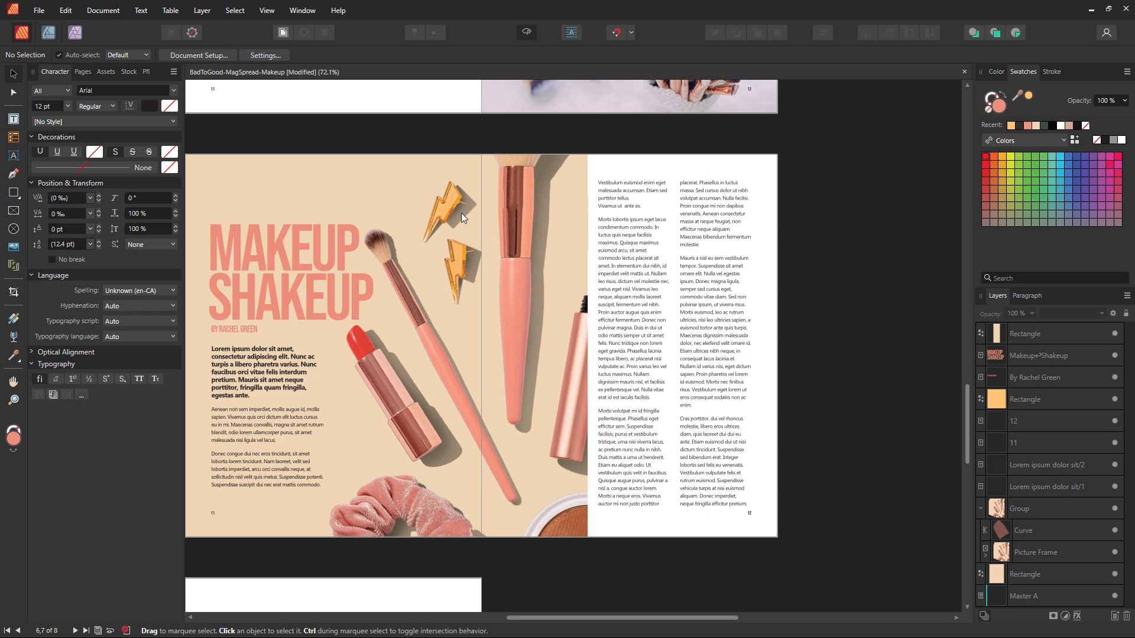
scroll(532, 242, "up", 1)
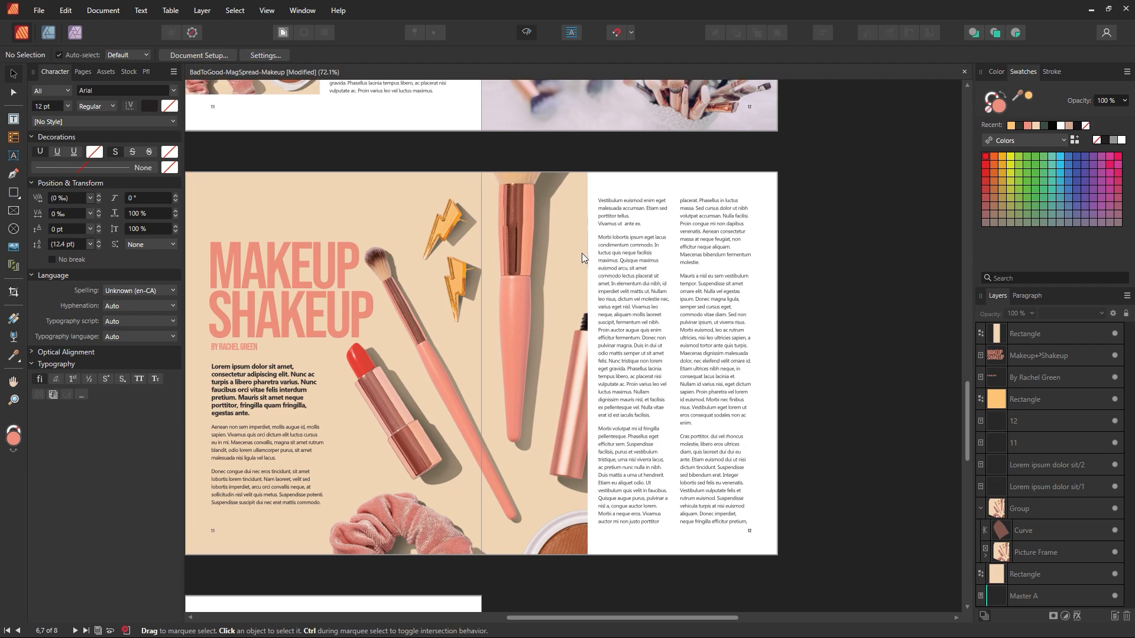
key("ctrl+s")
key("ctrl+0")
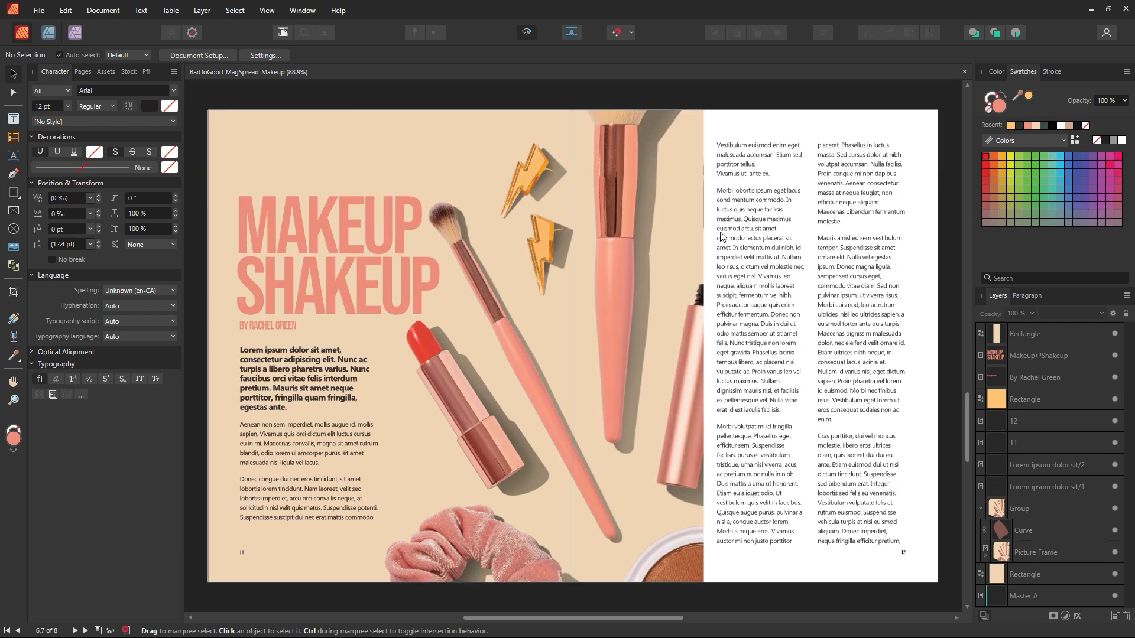
Step: Draw a borderless coral rectangle covering the white strip of the right page, from the photo's right edge to the page's outer edge
key("z")
left_click(840, 392, "alt")
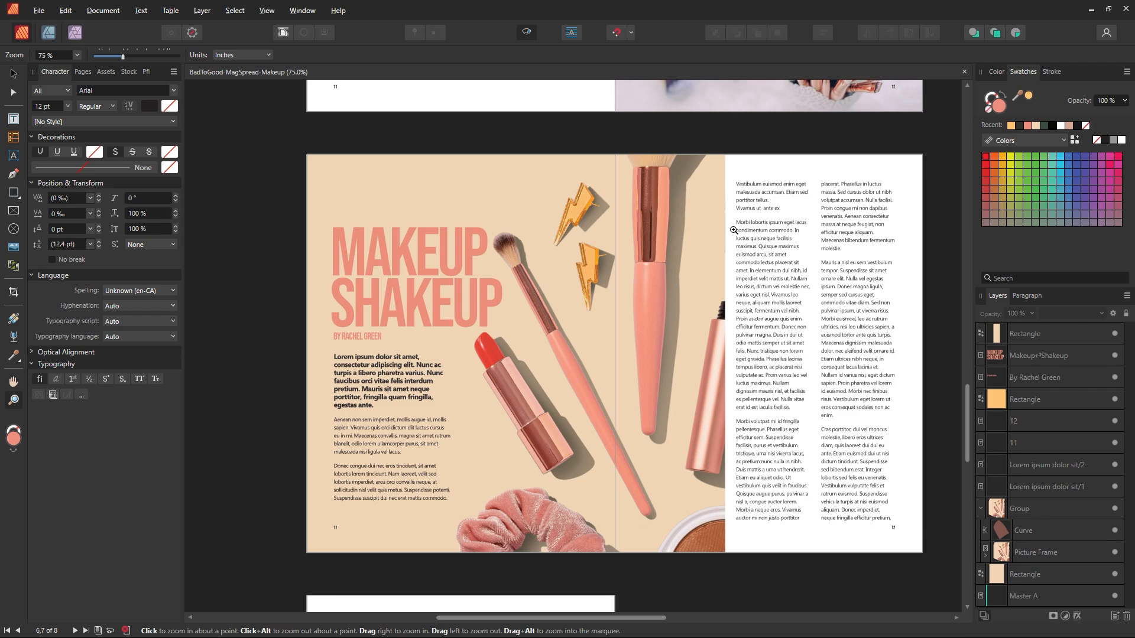
key("space")
left_click_drag(801, 380, 734, 389)
left_click(18, 77)
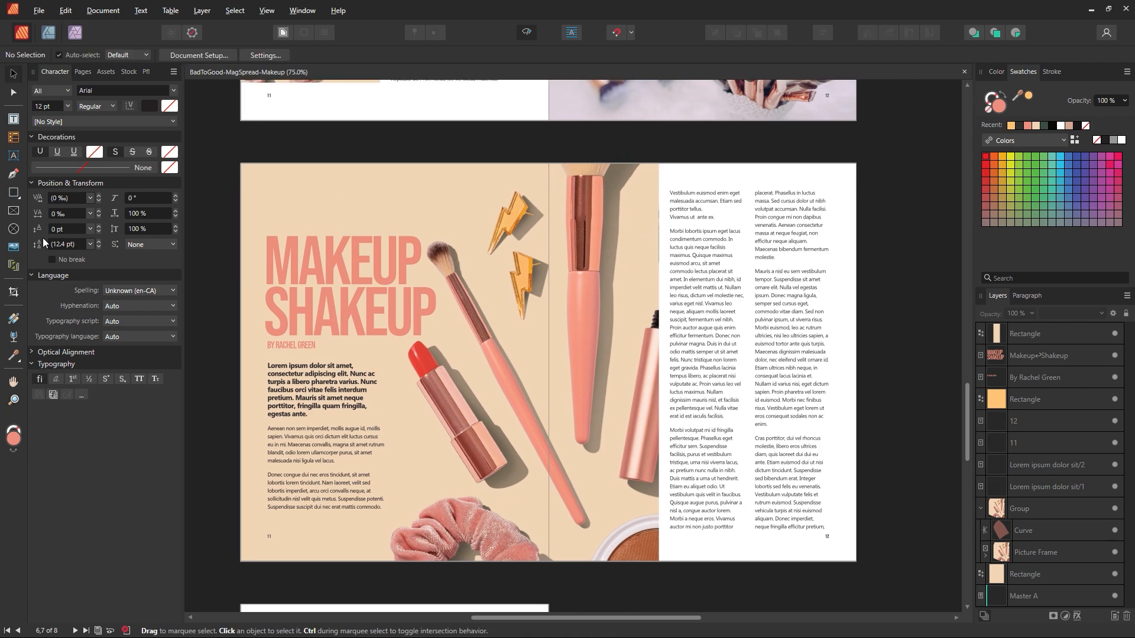
left_click(12, 195)
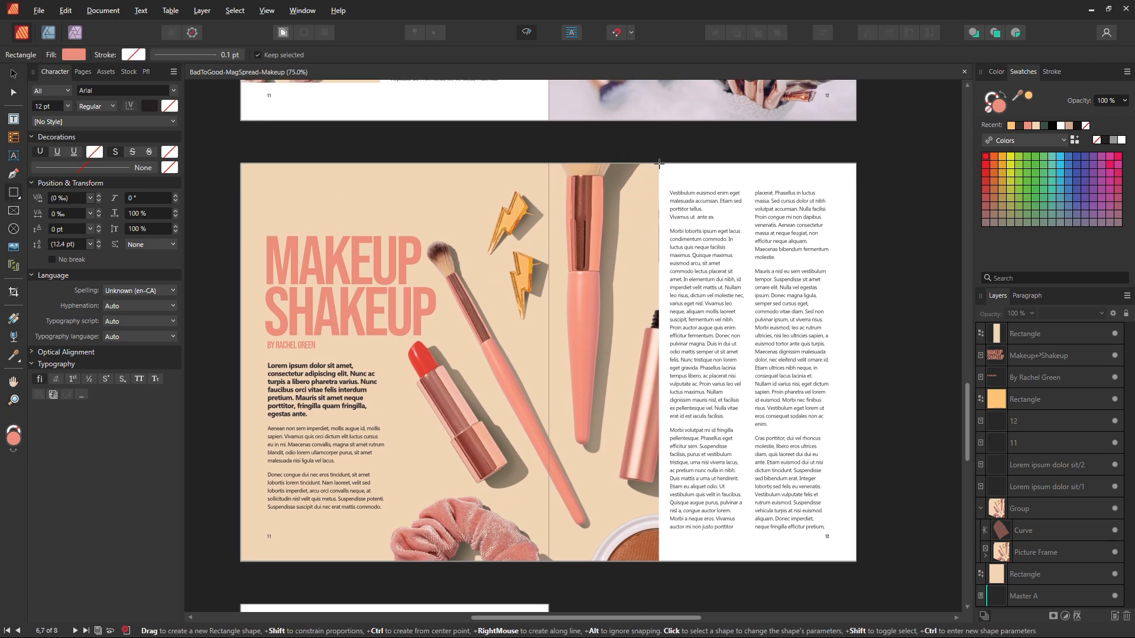
left_click_drag(659, 164, 857, 561)
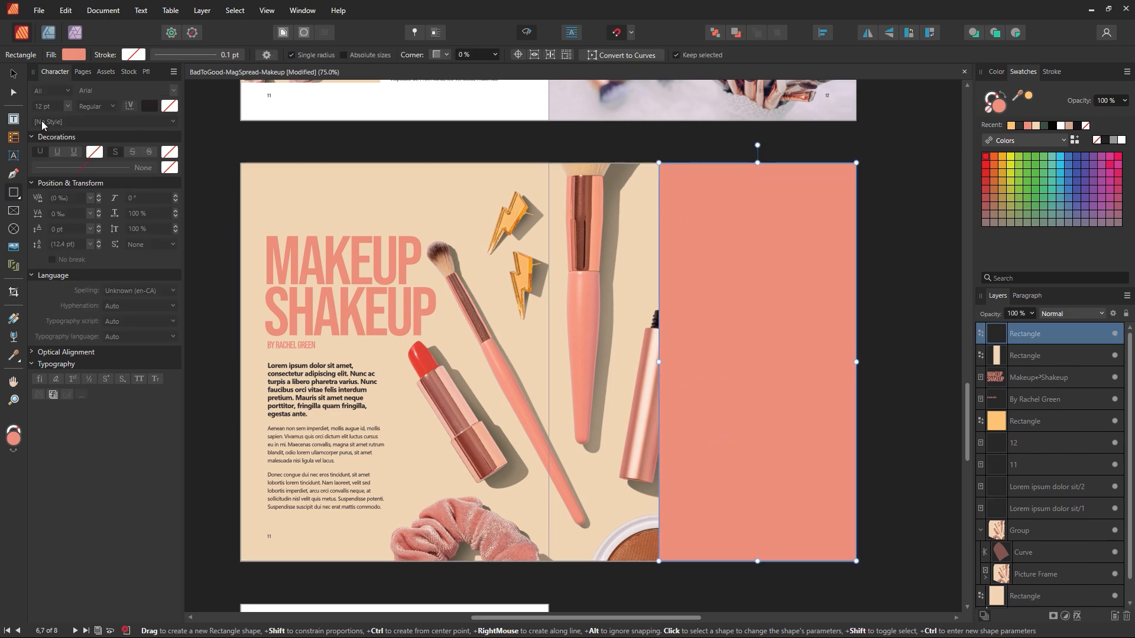
Step: Send the coral rectangle behind the right page's body text and deselect it
left_click(13, 74)
key("ctrl+shift+bracketleft")
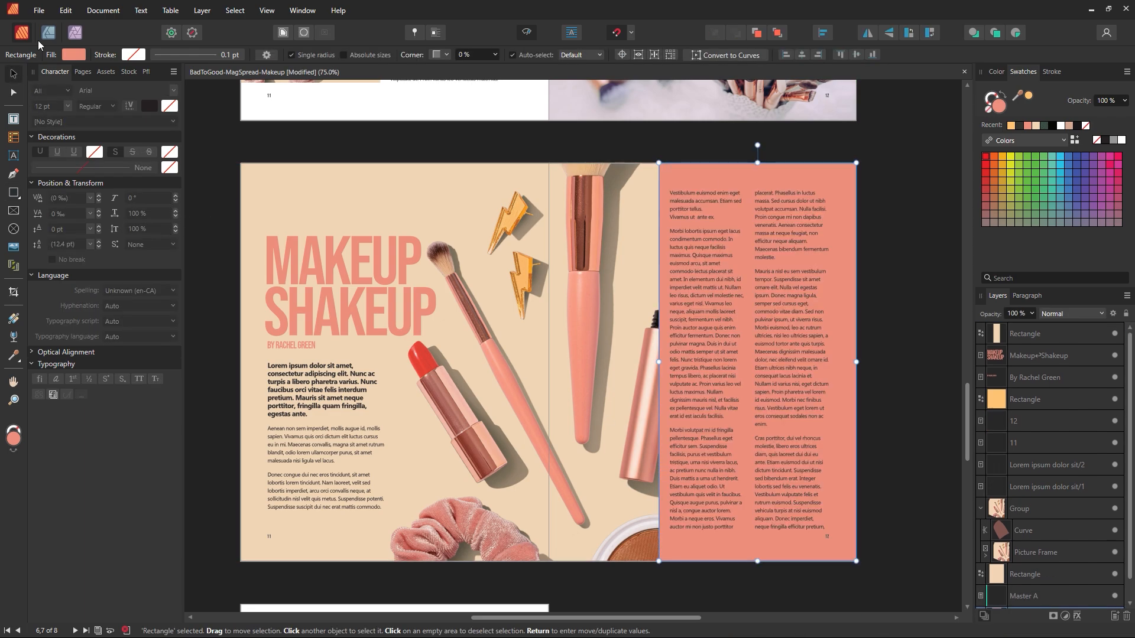
left_click(942, 276)
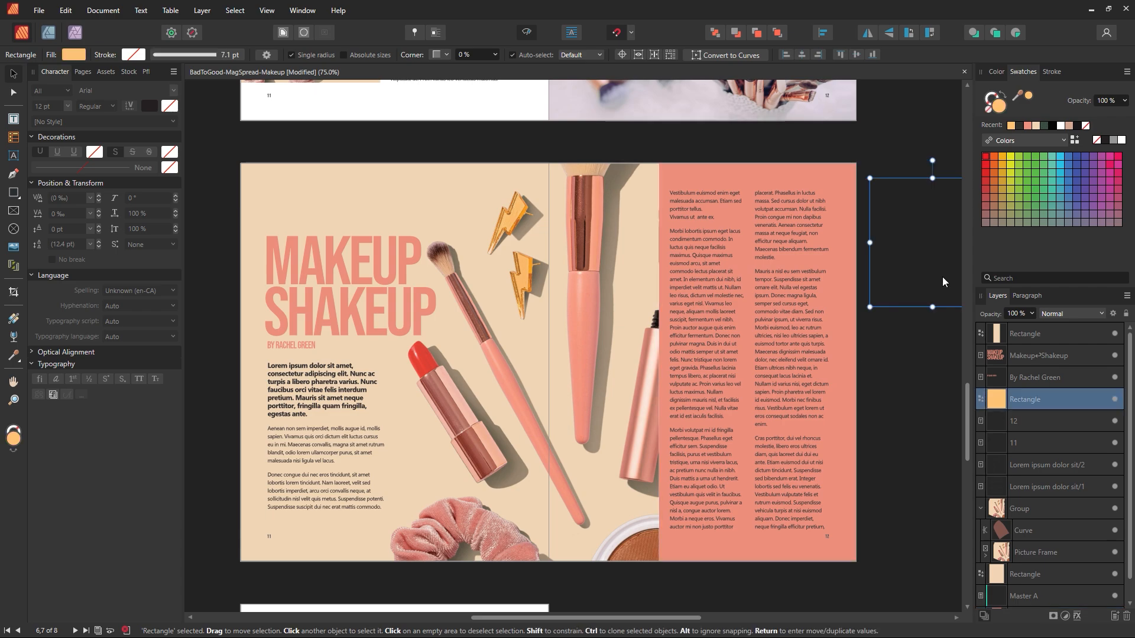
left_click(922, 349)
Step: Try the right page's body text in white at 8 pt and check its legibility up close and at full-spread view
left_click(722, 326)
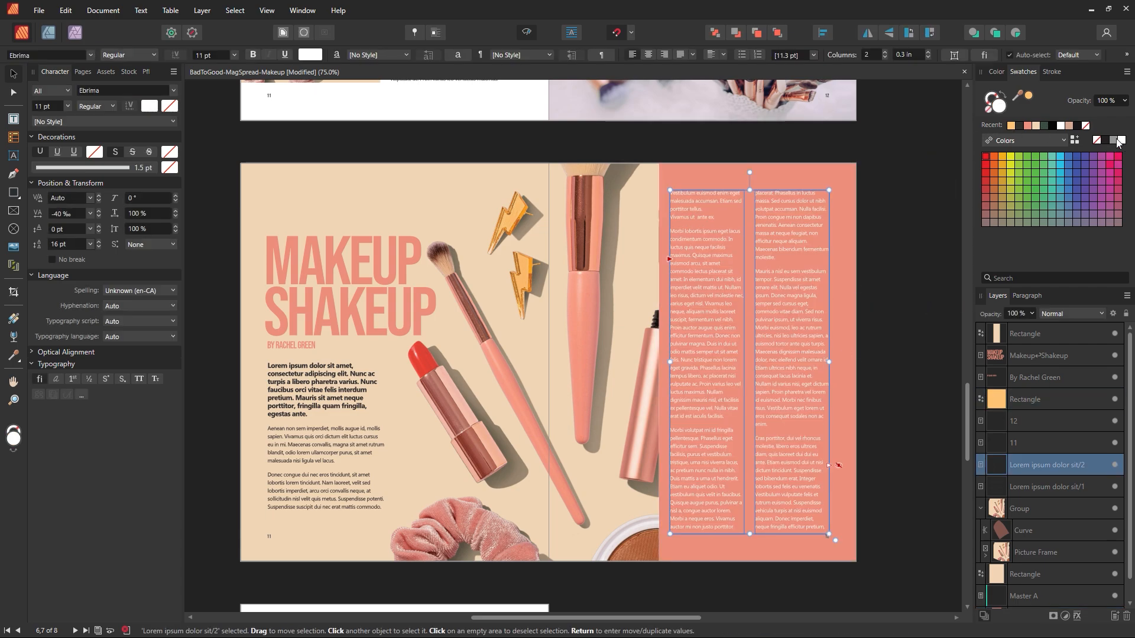
left_click(898, 142)
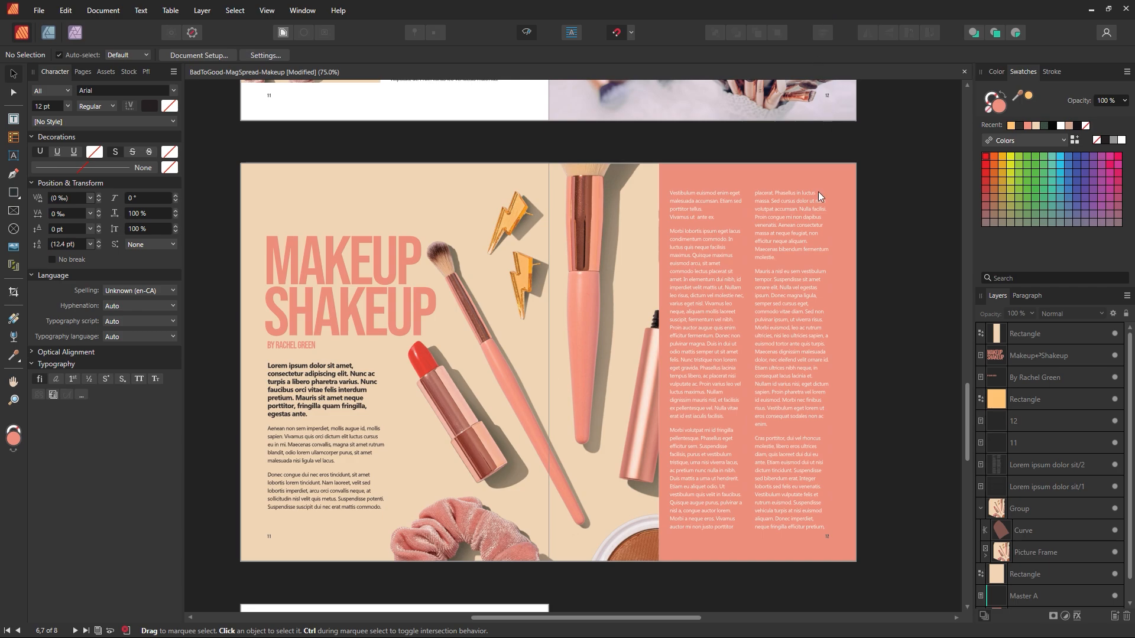
left_click(725, 297)
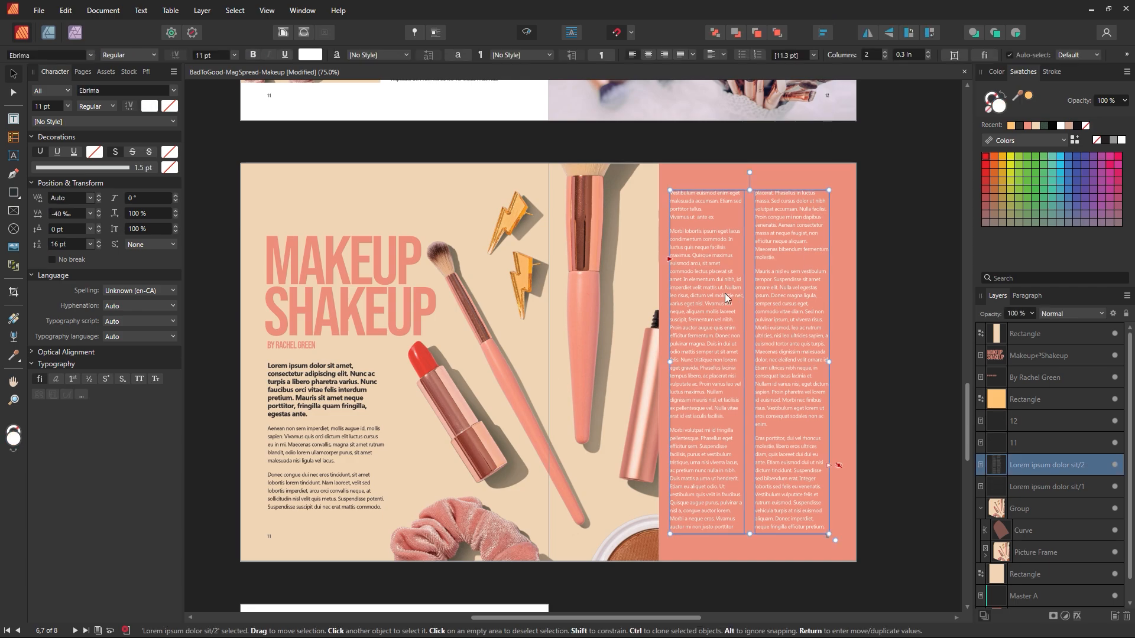
left_click(234, 57)
left_click(207, 71)
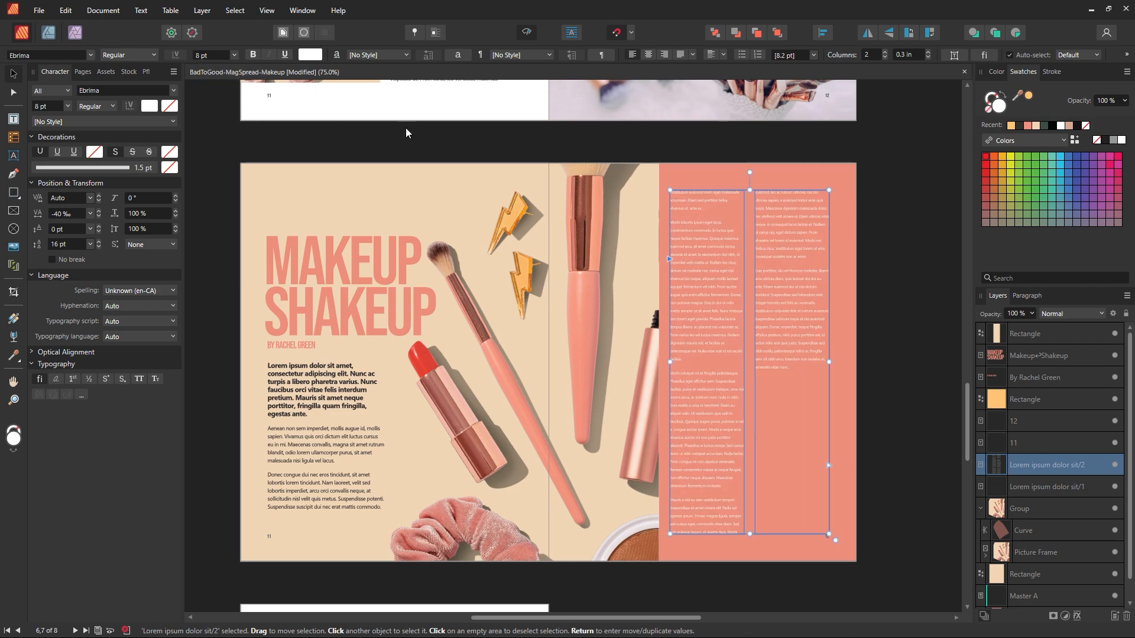
left_click(721, 139)
left_click(874, 300)
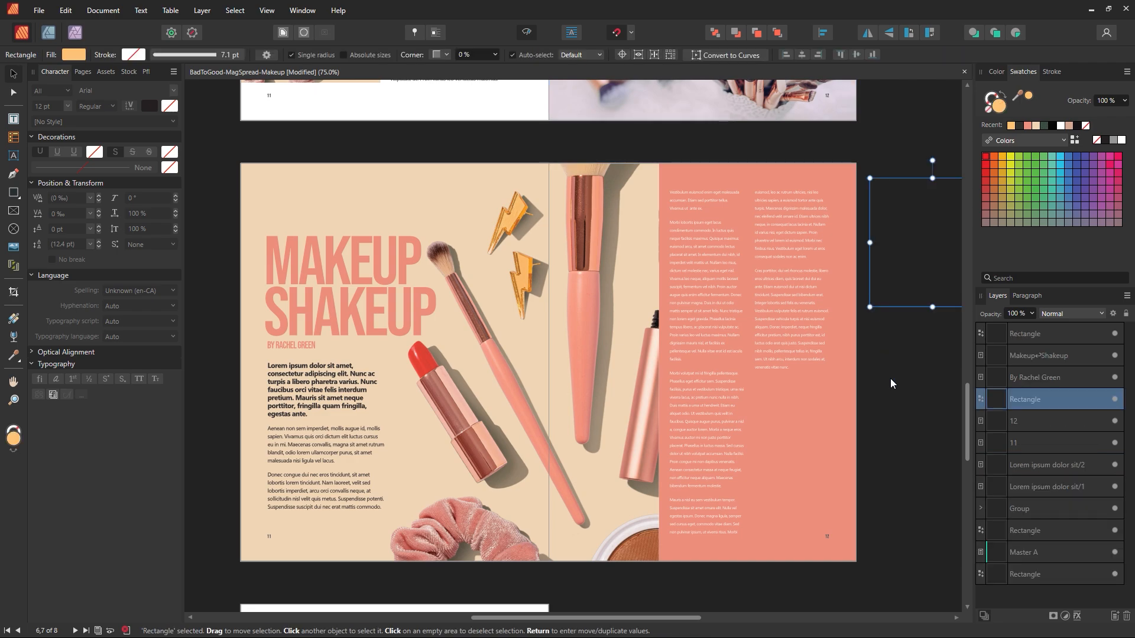
left_click(891, 384)
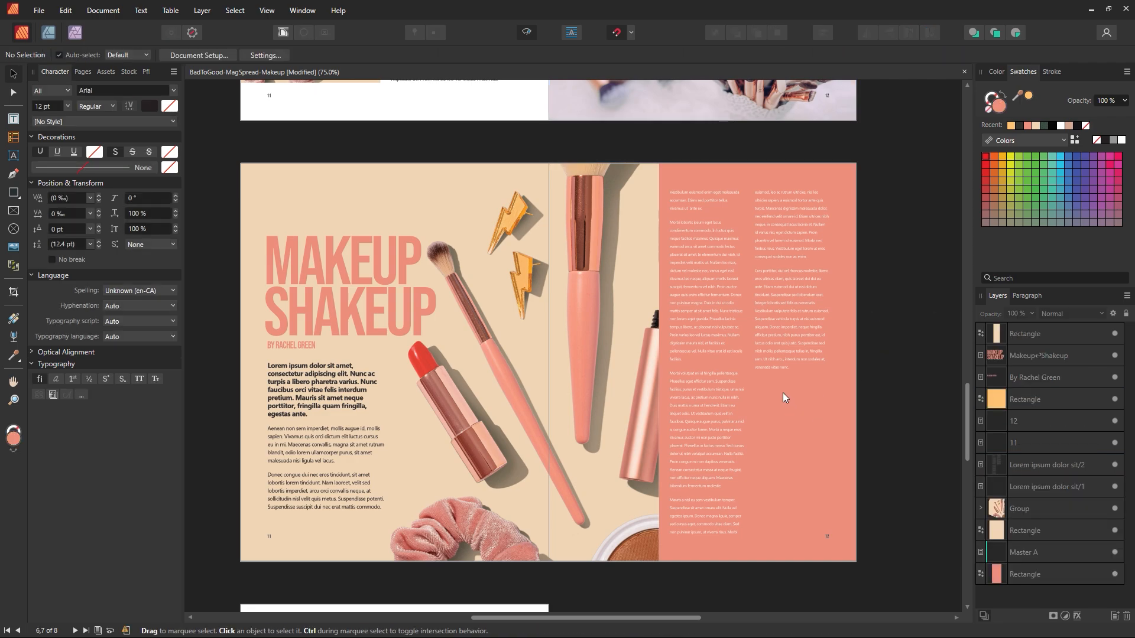
key("z")
left_click_drag(719, 280, 829, 416)
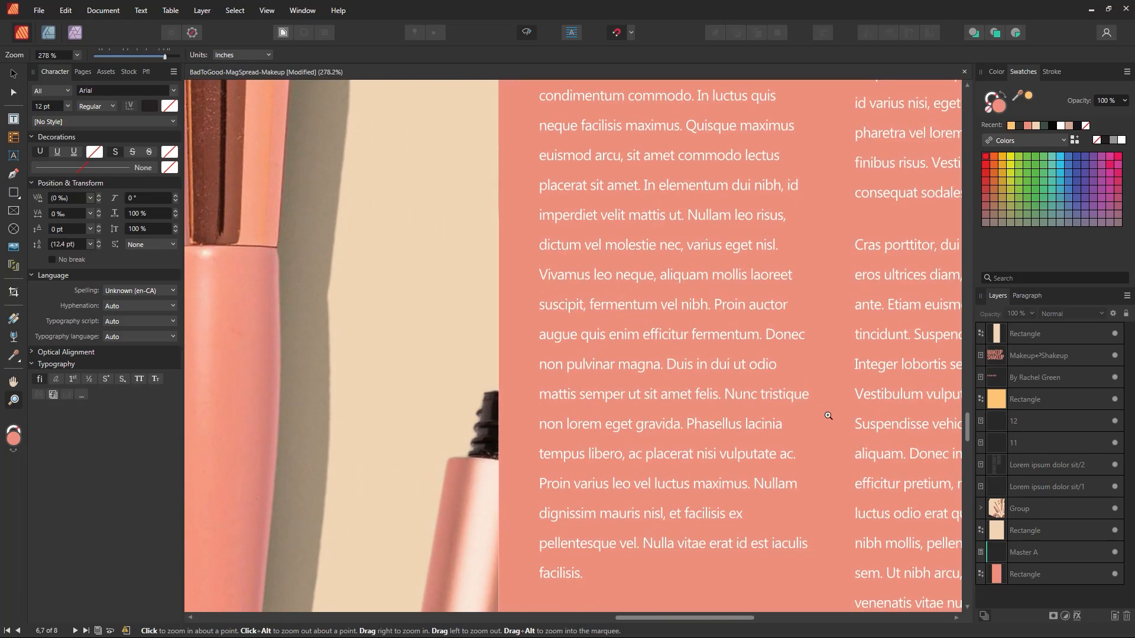
key("ctrl+0")
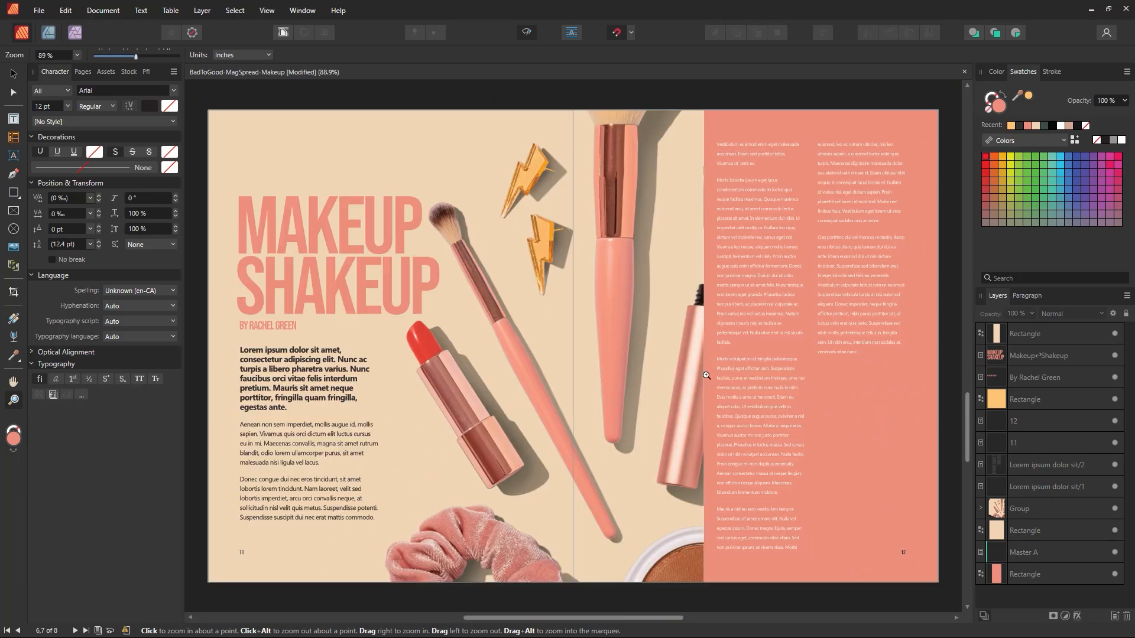
Step: Undo the 8 pt size change on the right page's body text and return to the redesigned spread
key("ctrl+z")
key("ctrl+z")
key("ctrl+z")
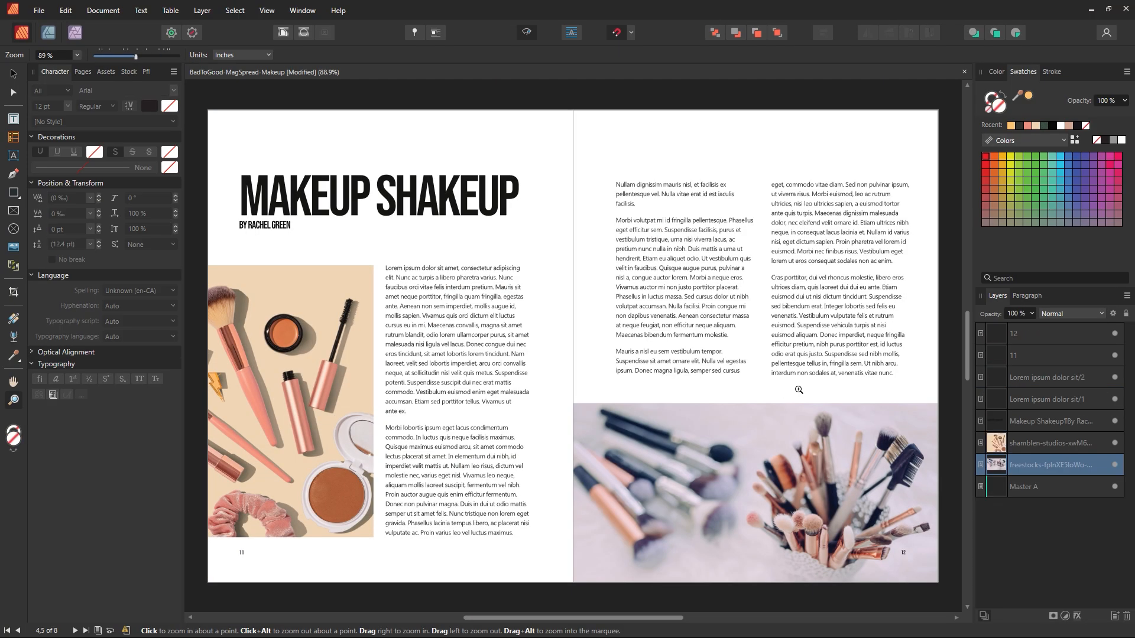
left_click_drag(968, 317, 968, 413)
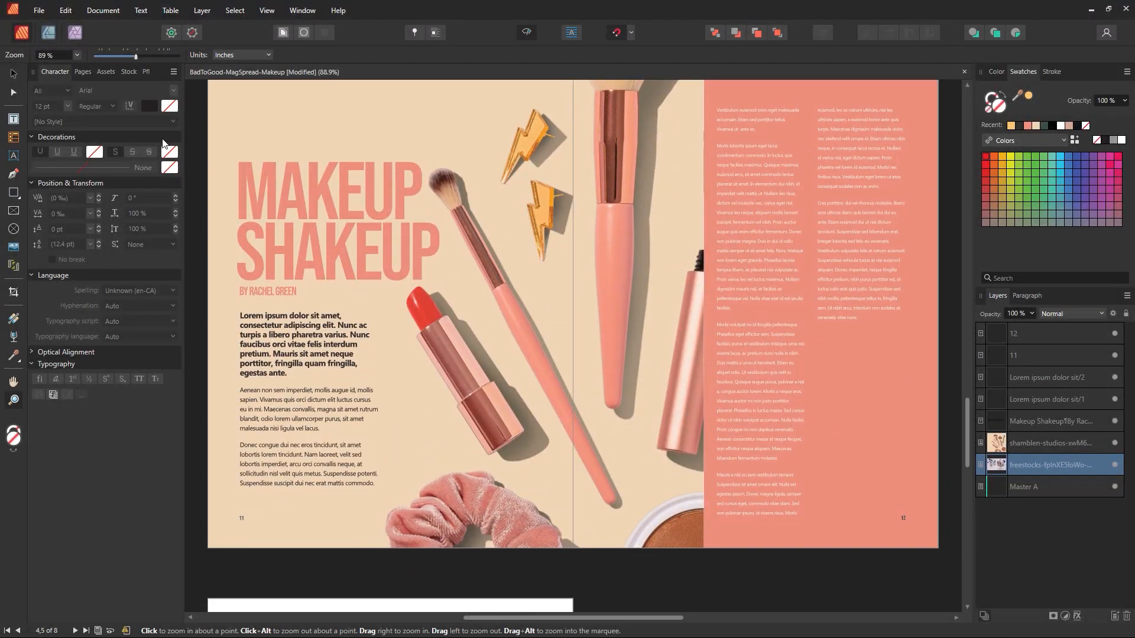
left_click(725, 355, "alt")
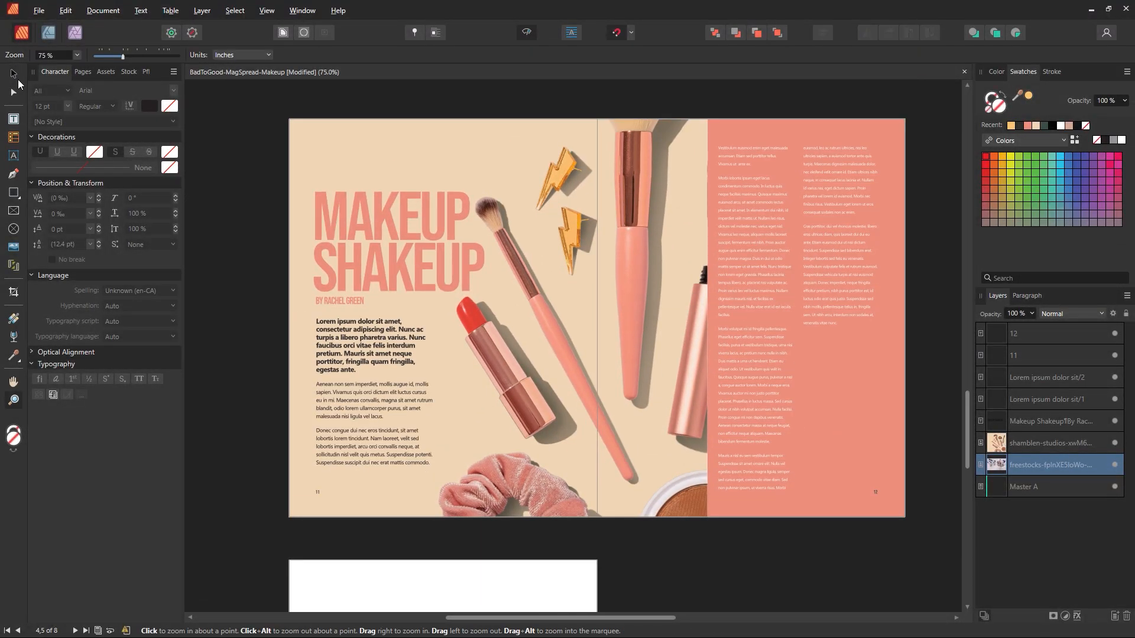
left_click(15, 76)
left_click(760, 270)
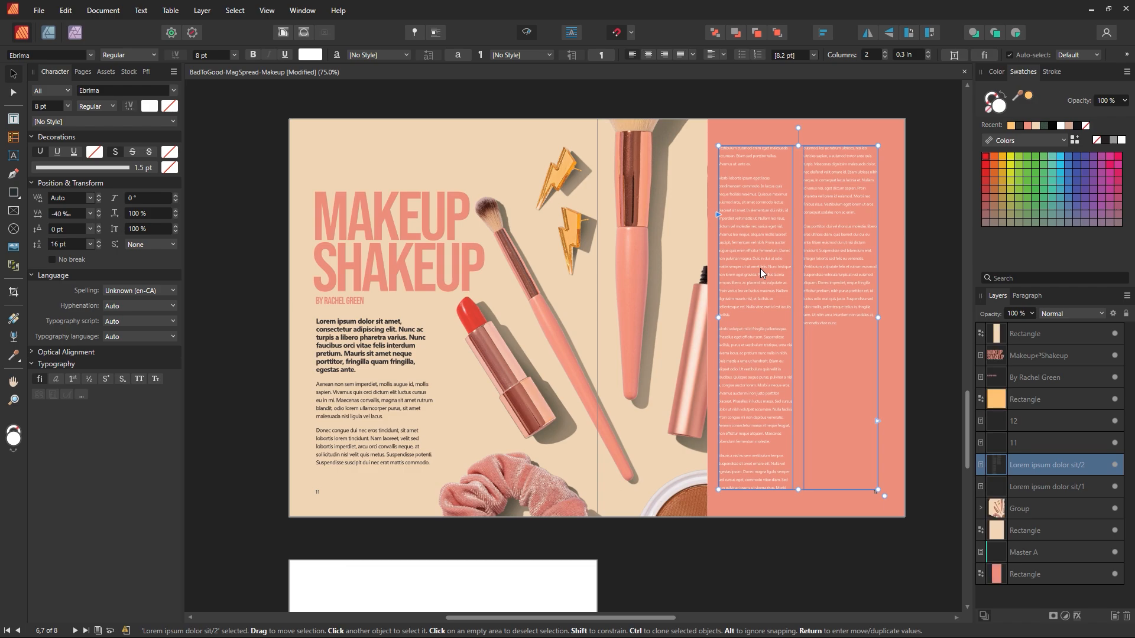
left_click(790, 285)
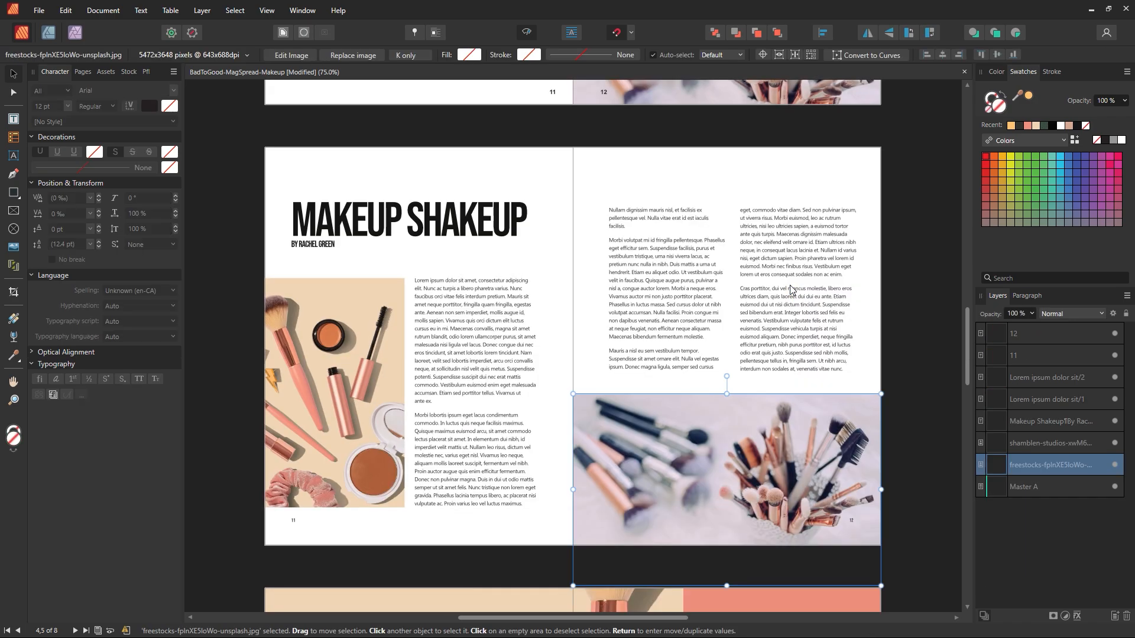
key("ctrl+d")
scroll(807, 328, "down", 5)
left_click(807, 329)
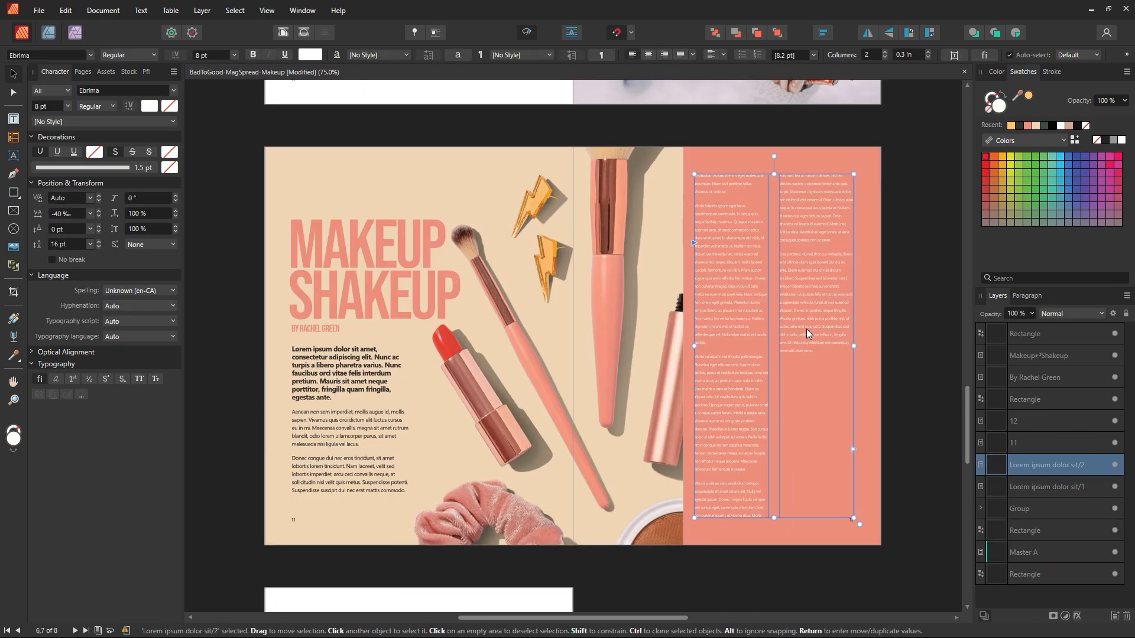
left_click(888, 373)
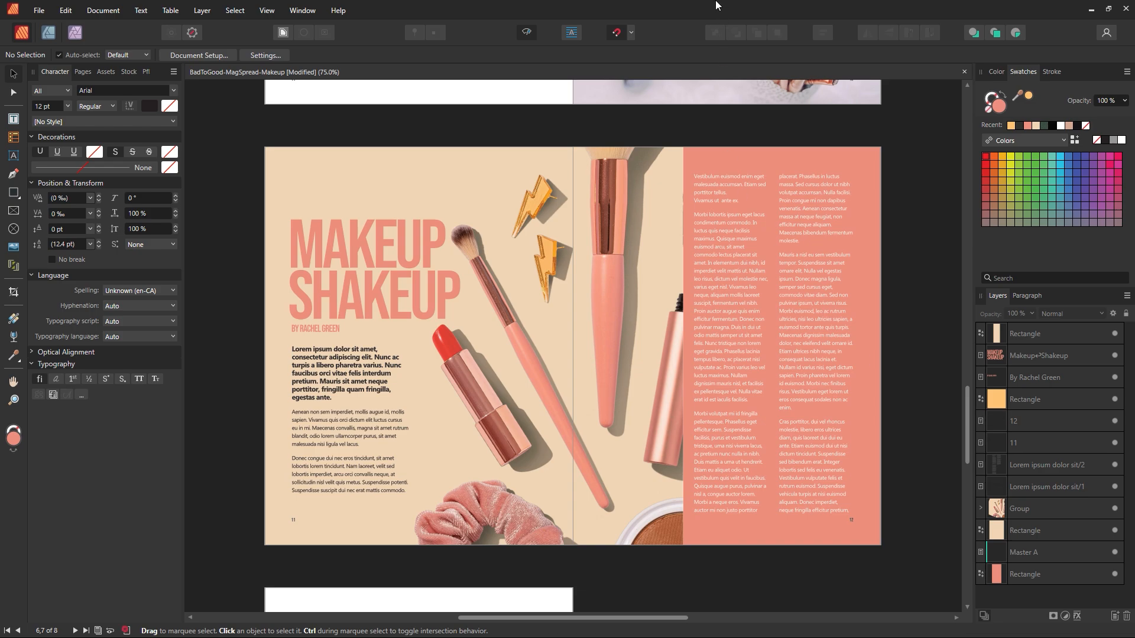
left_click(741, 295)
left_click(925, 304)
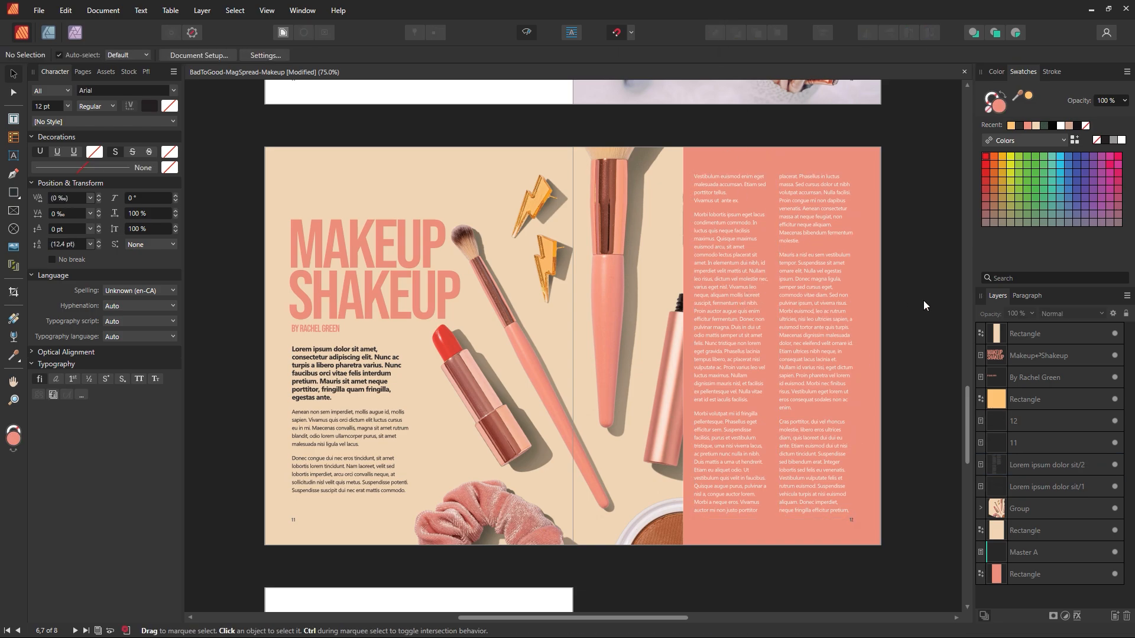
left_click(724, 342)
left_click(897, 250)
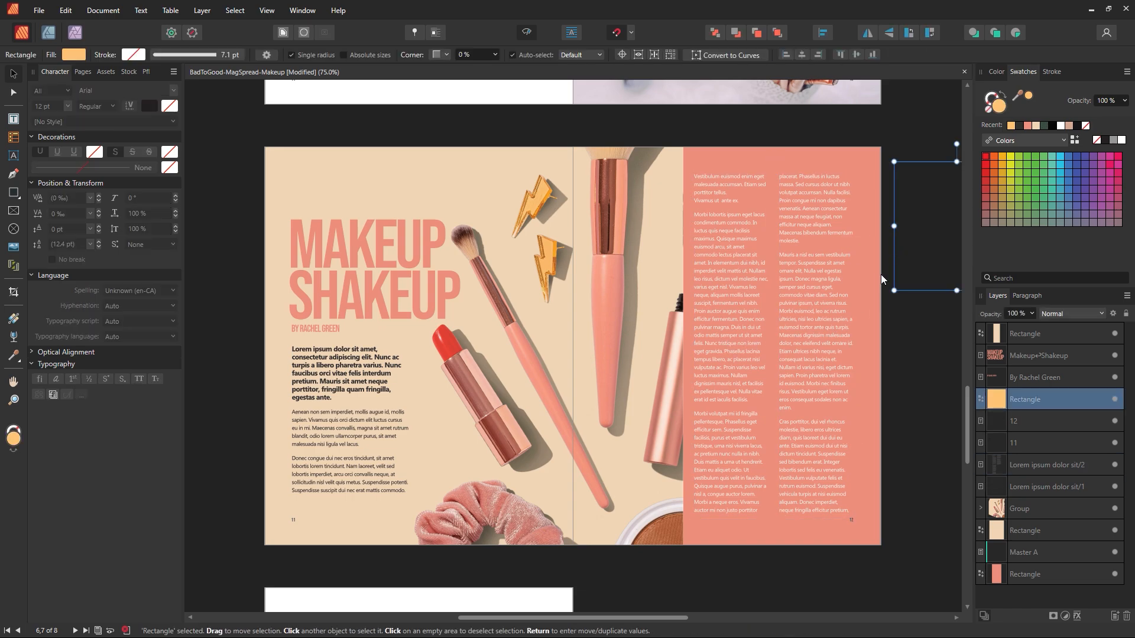
Step: Show the content beyond the page bounds and move the loose yellow rectangle down against the right page's outer edge
left_click(880, 274)
left_click(526, 34)
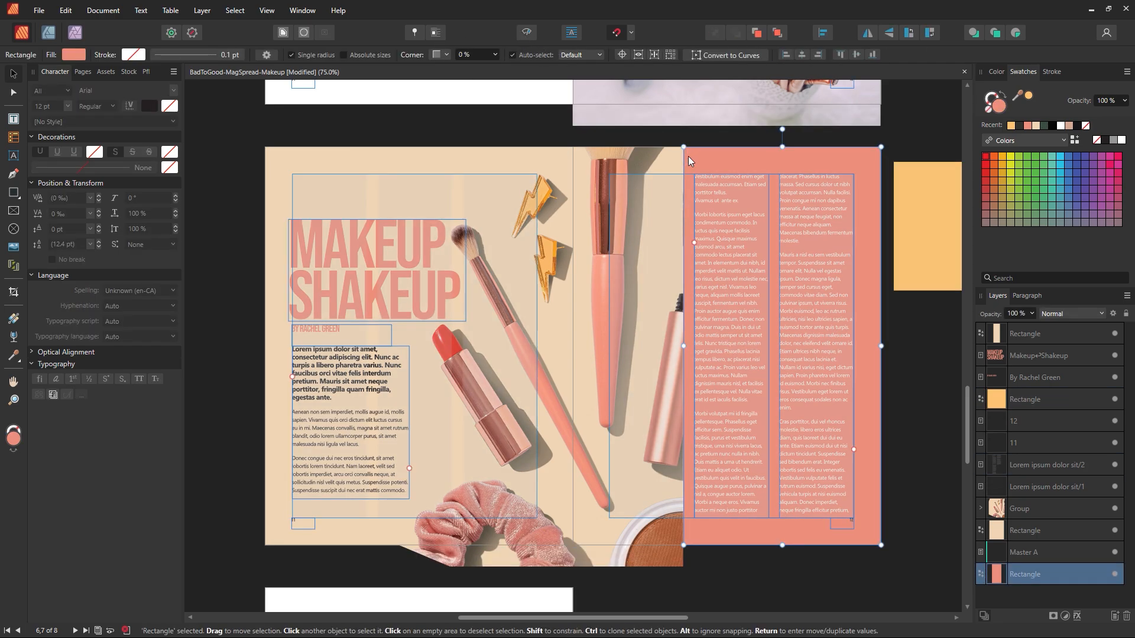
left_click(698, 138)
left_click(674, 228)
left_click_drag(910, 254, 888, 310)
left_click(943, 363)
Step: Recolor the right page's background rectangle with the recently used yellow-orange
left_click(868, 180)
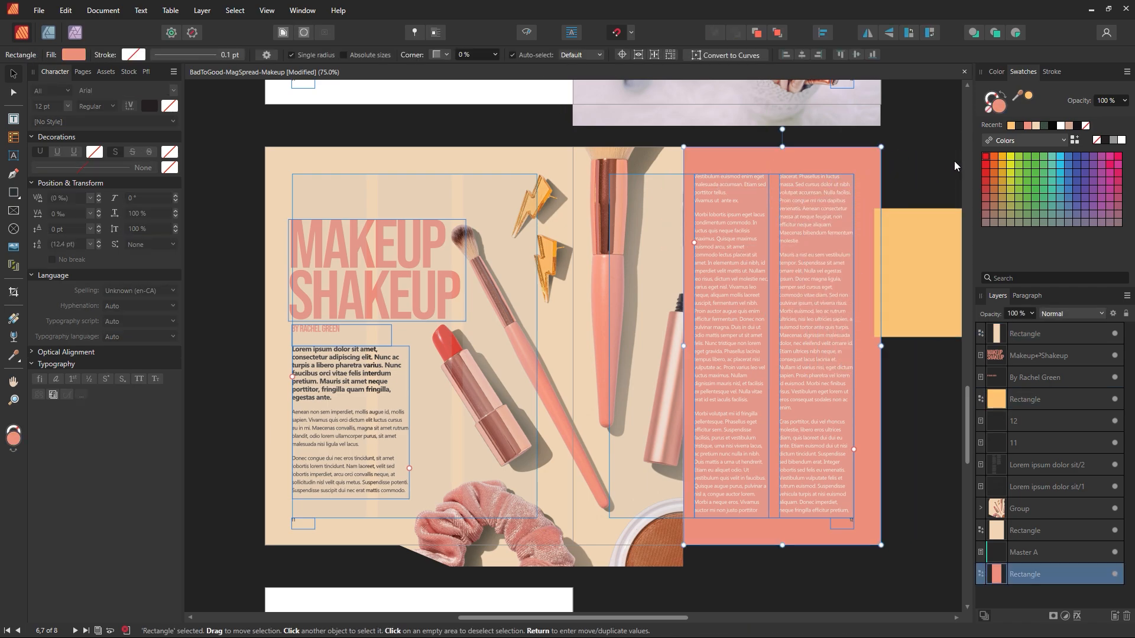
left_click(1011, 125)
left_click(910, 144)
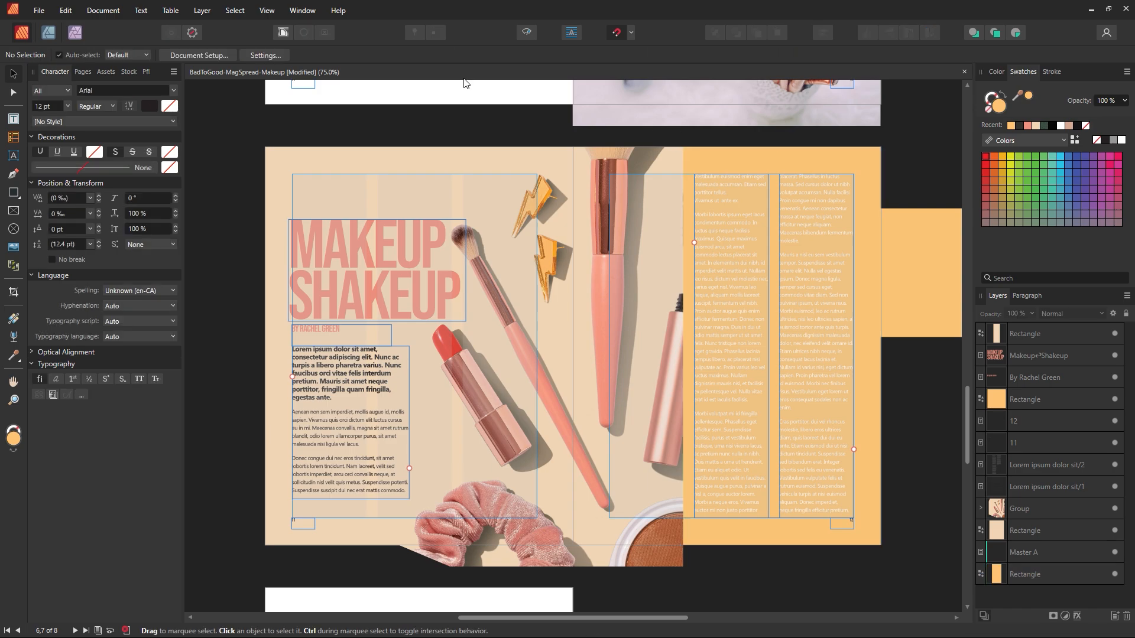
Step: Hide the off-page content again and give the right page's body text the recently used dark color
left_click(528, 33)
left_click(765, 263)
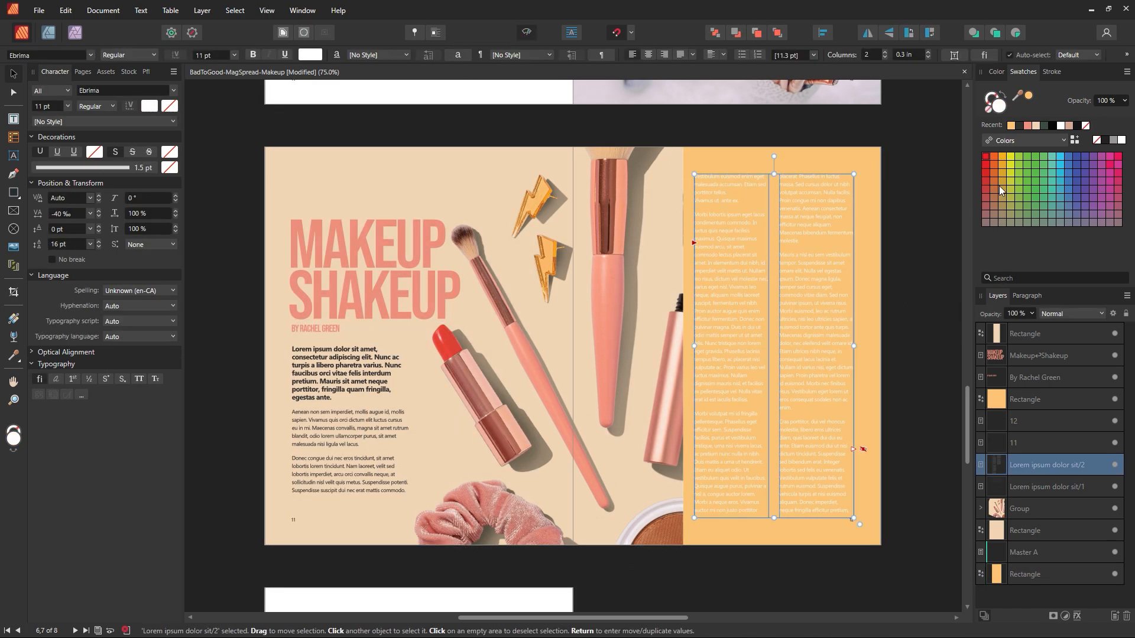
left_click(1018, 126)
left_click(917, 104)
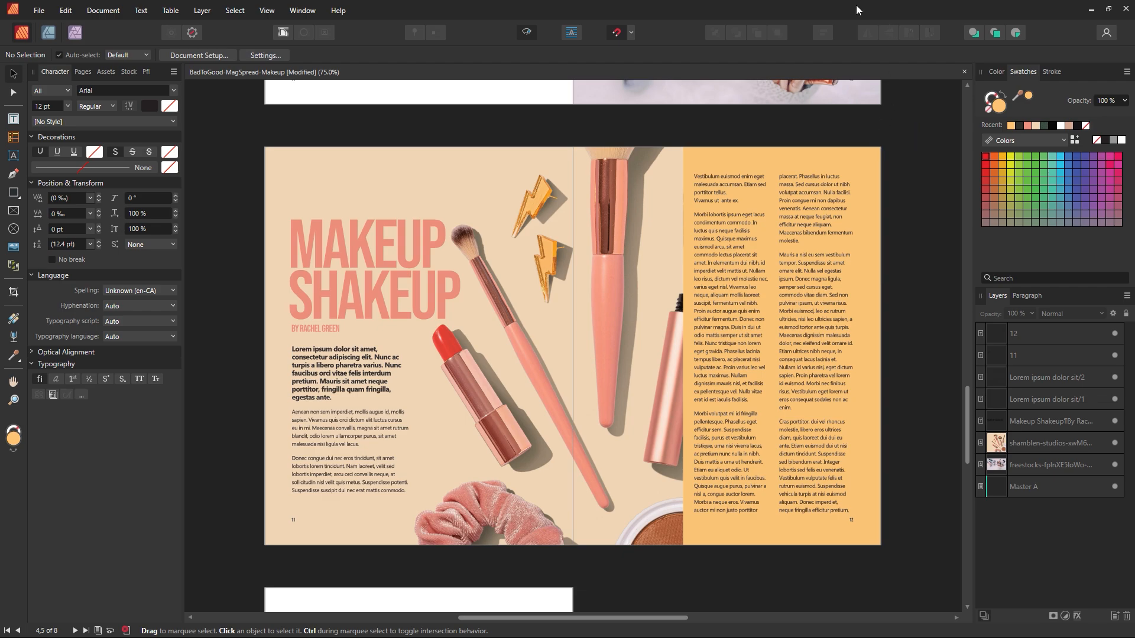
Step: Remove the line break before "Vivamus ut ante" so it continues the right page's first paragraph
double_click(716, 203)
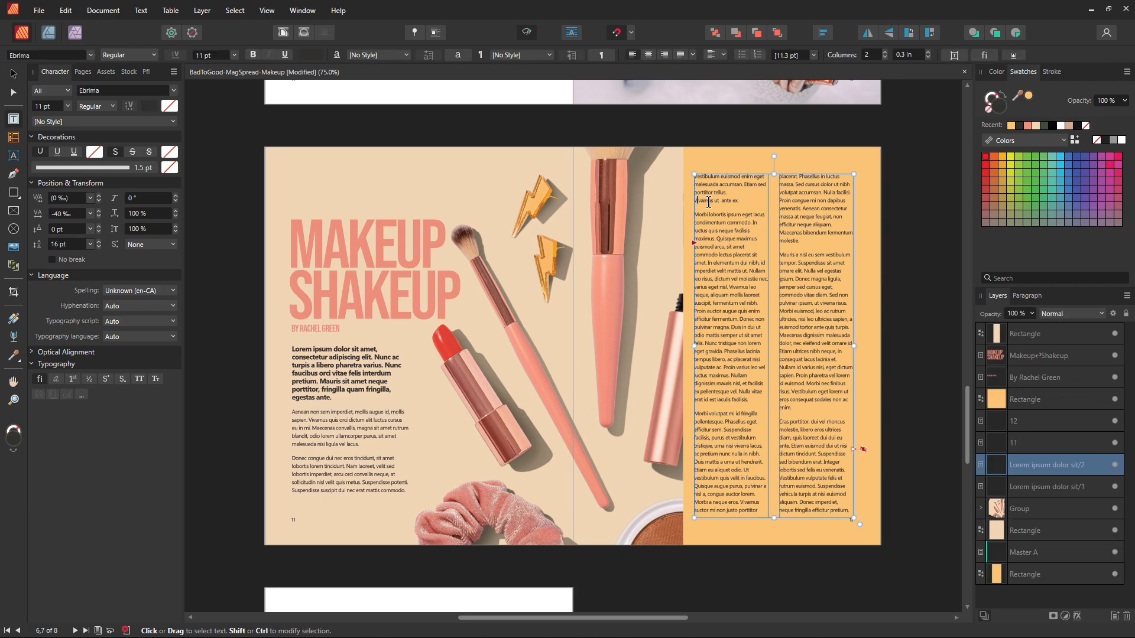
left_click(695, 201)
key("BackSpace")
key("Return")
key("BackSpace")
key("shift+Down")
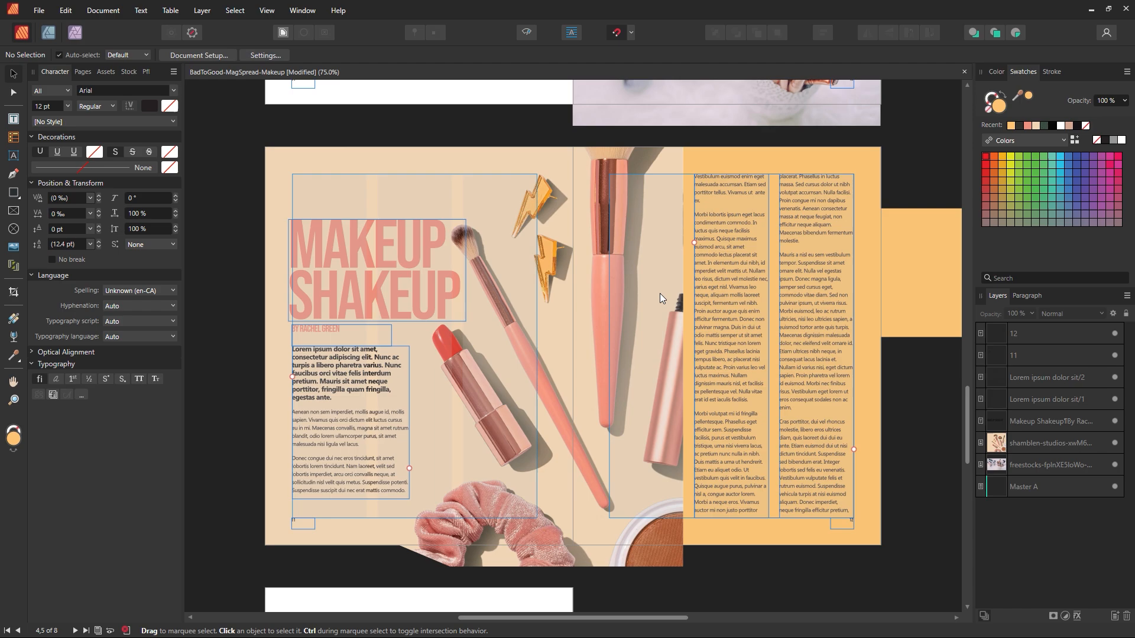
Step: Clip the view to the page bounds and recolor the right page's background rectangle with the recently used coral
left_click(660, 293)
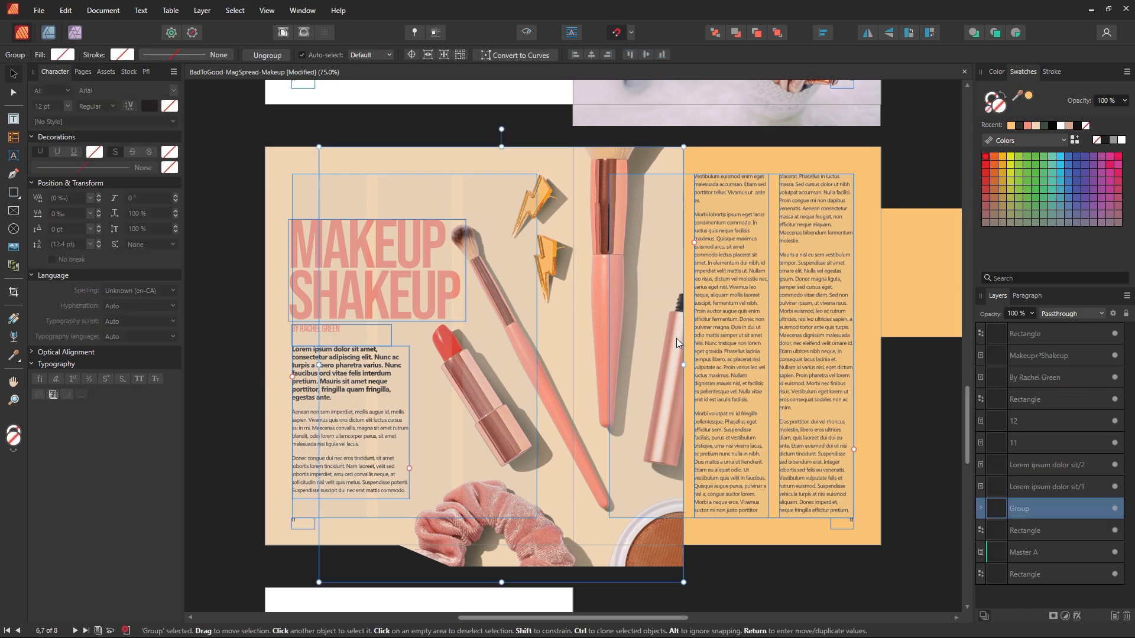
left_click(526, 38)
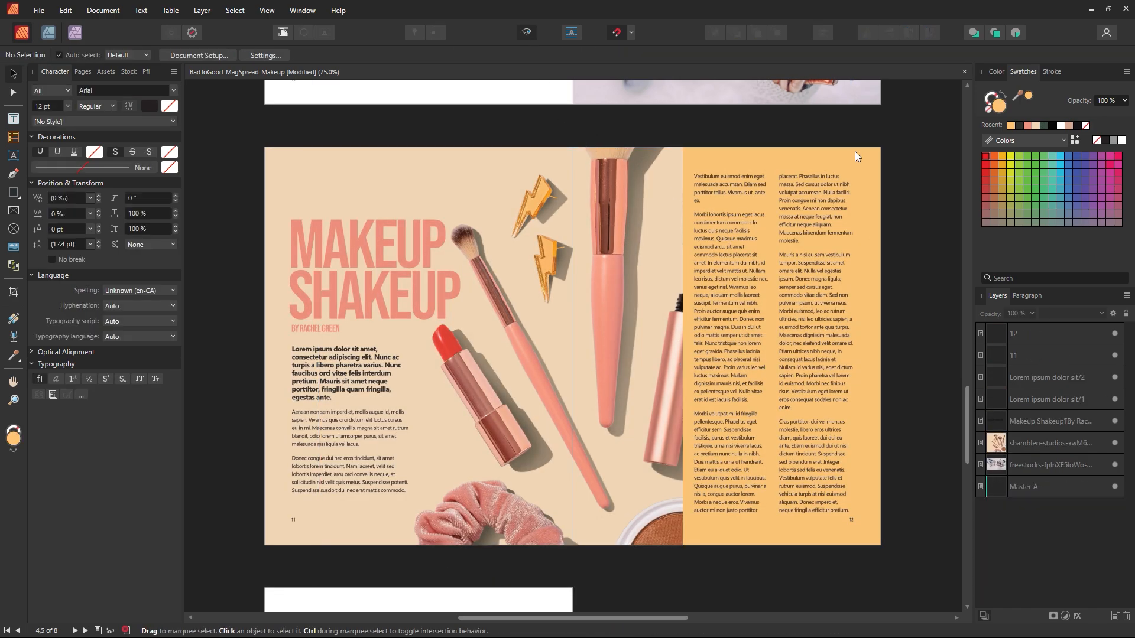
left_click(854, 151)
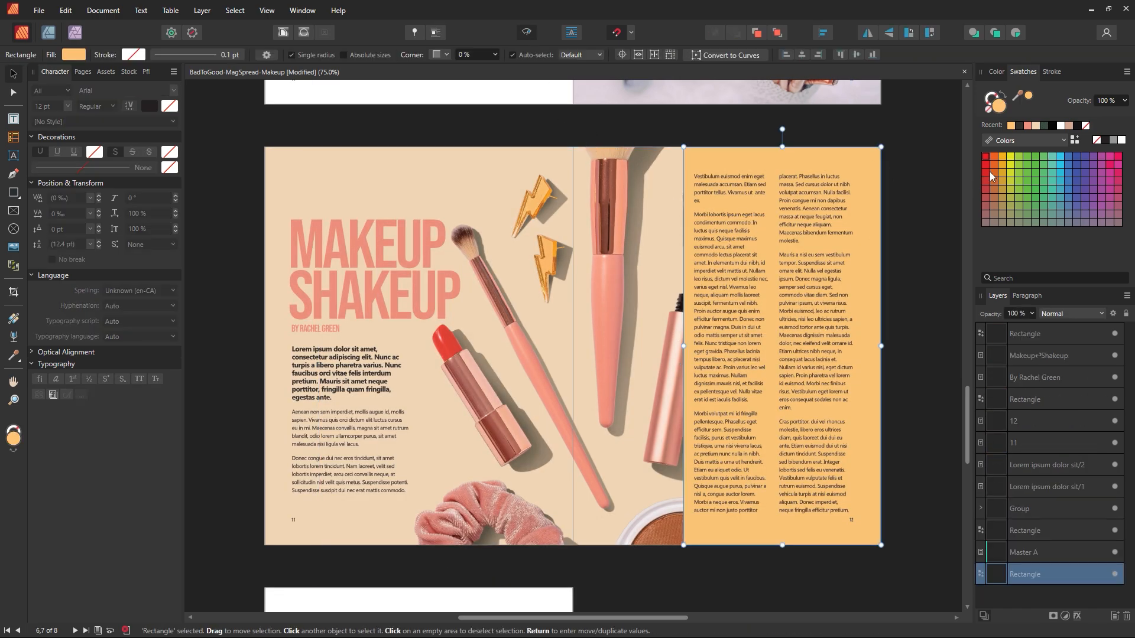
left_click(1027, 126)
left_click(937, 276)
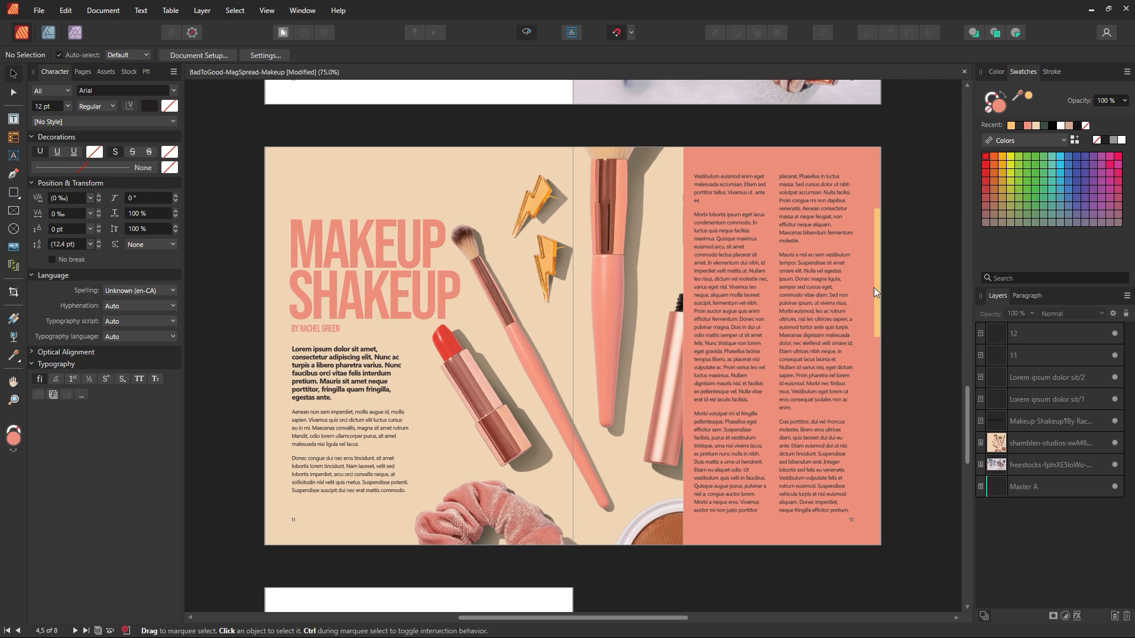
Step: Lighten the fill of the right page's coral background rectangle to F3BAAE in the Color Chooser
left_click(861, 155)
left_click(997, 106)
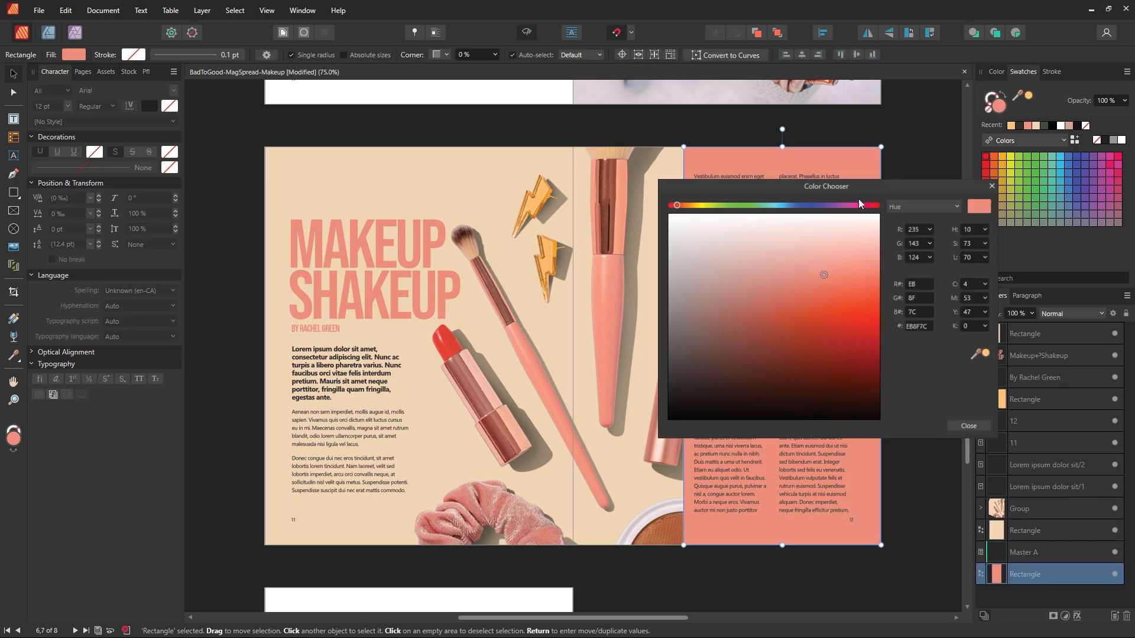
left_click_drag(841, 186, 488, 200)
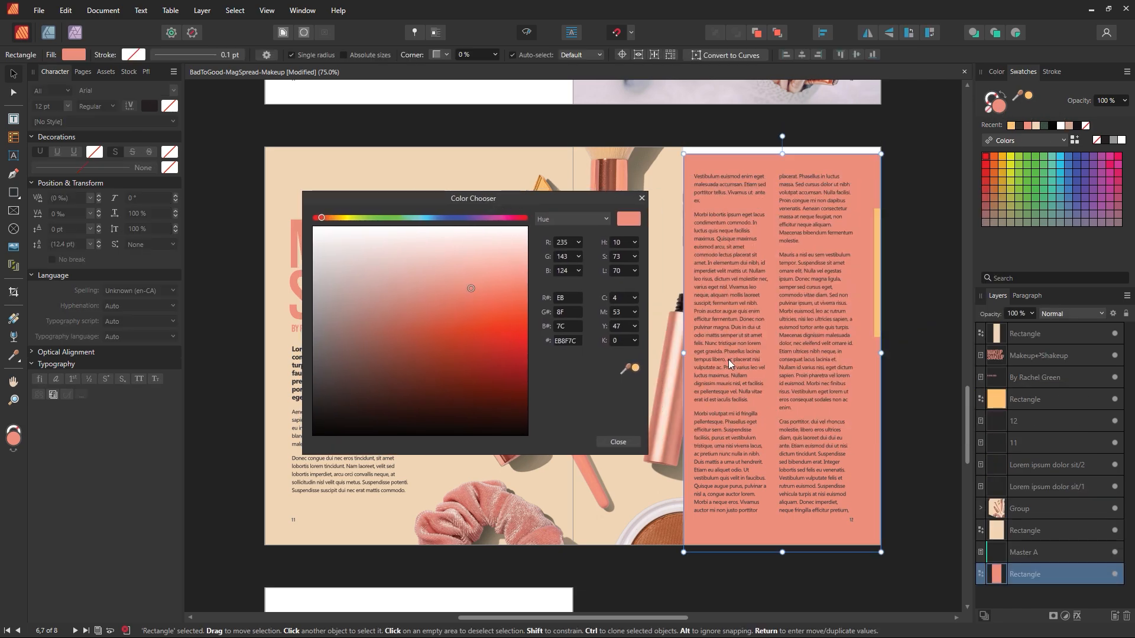
left_click_drag(471, 279, 472, 263)
left_click_drag(517, 201, 535, 355)
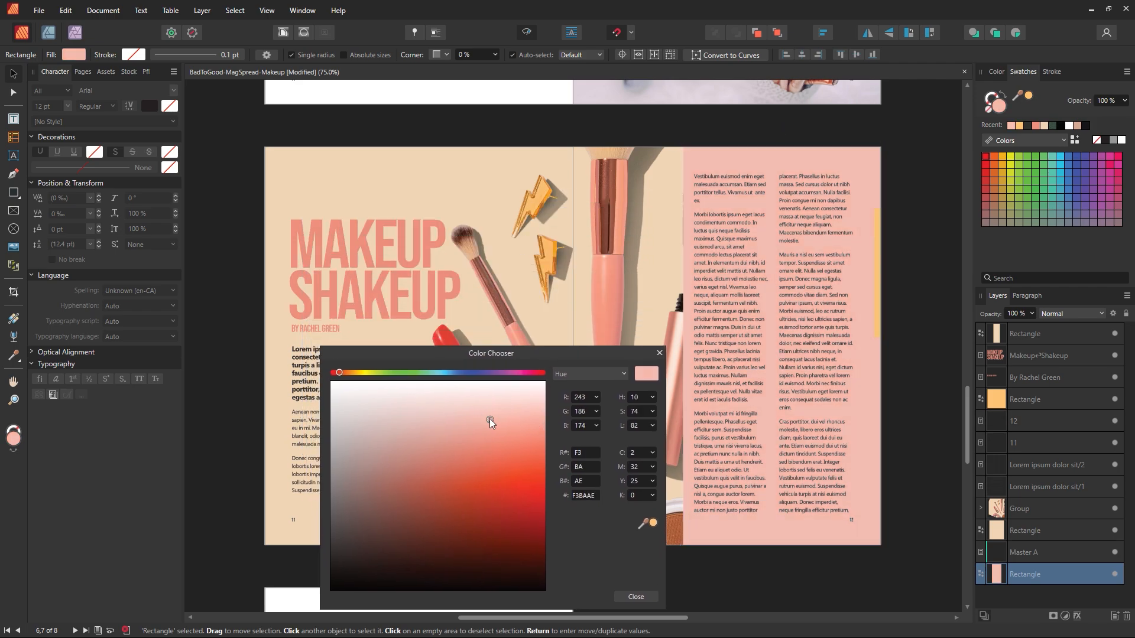
Step: Lighten the right page's background rectangle further to the pale pink FCDFD9
left_click_drag(505, 421, 515, 416)
left_click_drag(563, 358, 587, 296)
left_click_drag(532, 334, 513, 338)
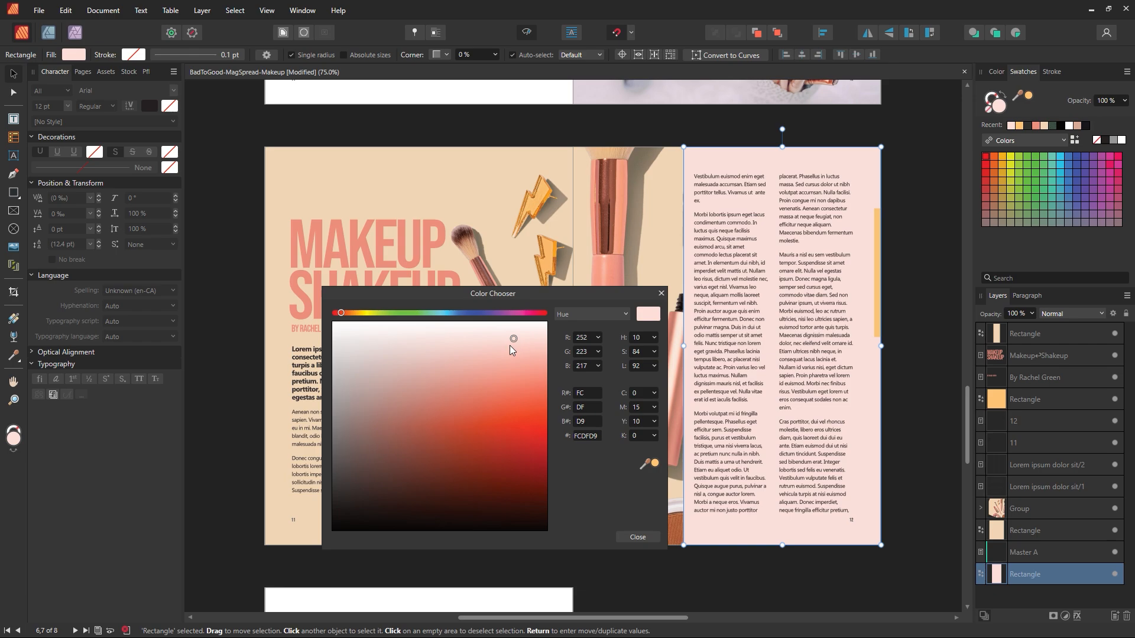
Step: Try the deeper pink F6C2B8 on the right page's background rectangle, undo that change and deselect the rectangle
left_click_drag(509, 346, 499, 354)
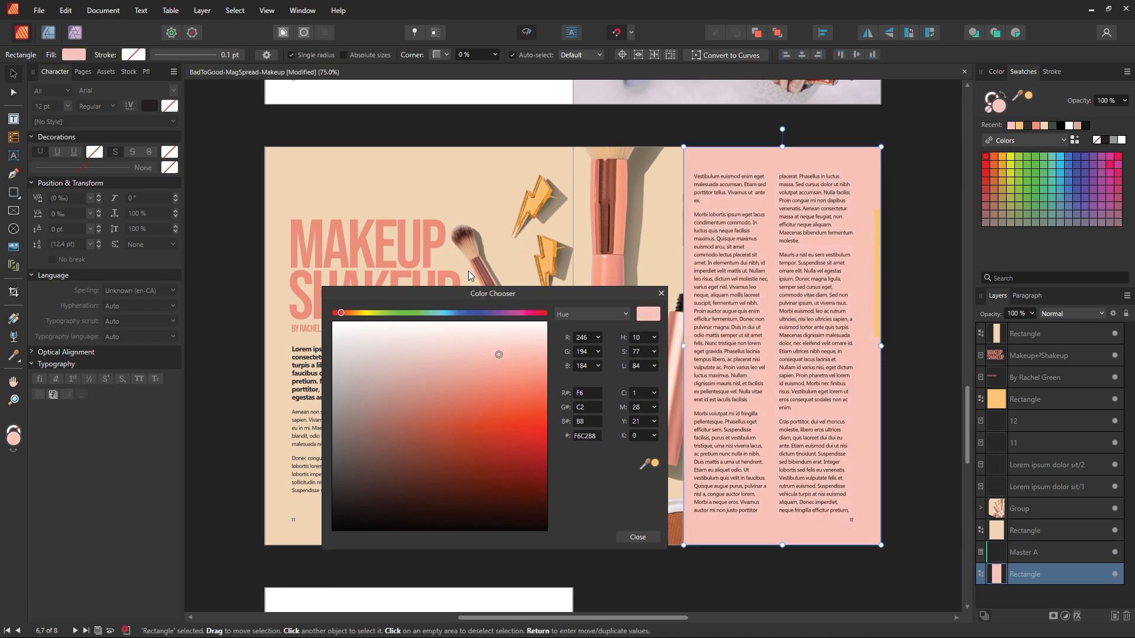
left_click(642, 539)
key("ctrl+z")
left_click(890, 480)
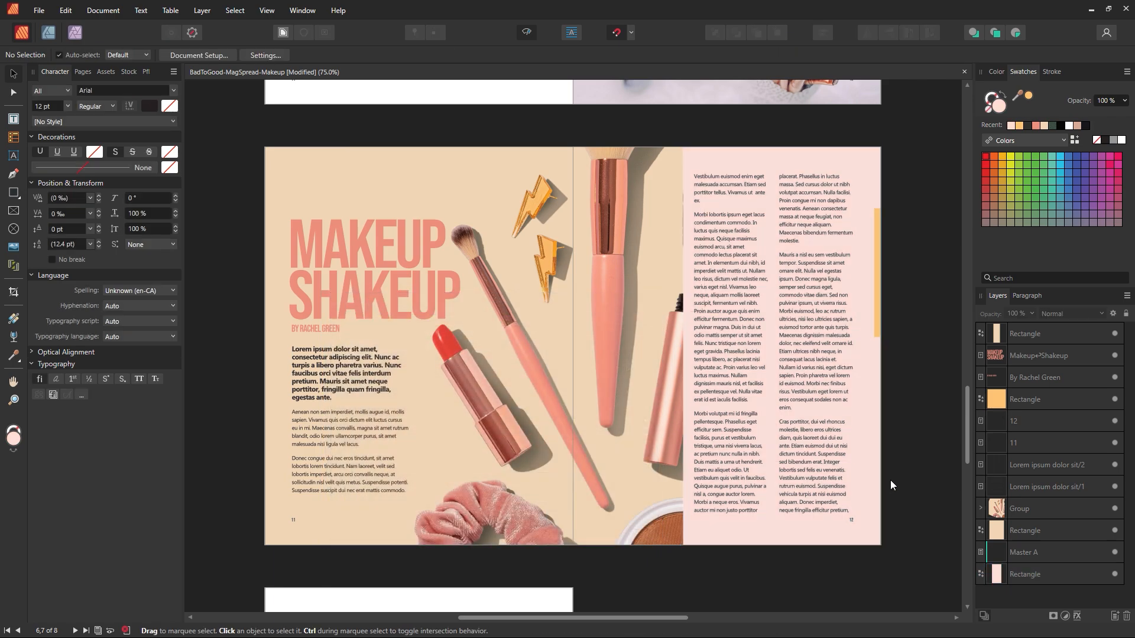
Step: Move the yellow-orange rectangle at the right page's outer edge completely off the page
left_click_drag(877, 328, 916, 292)
left_click(924, 388)
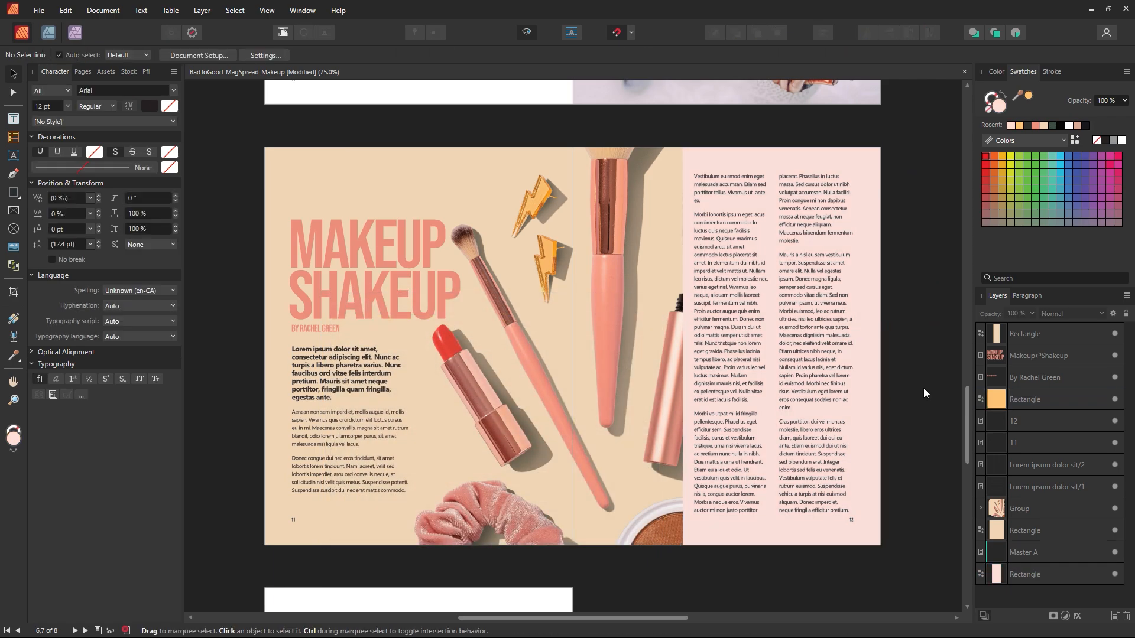
Step: Compare the redesigned spread with the original spread above it, examining the pale pink background at different zoom levels
key("z")
left_click_drag(675, 221, 671, 295)
left_click_drag(813, 390, 720, 368)
key("space")
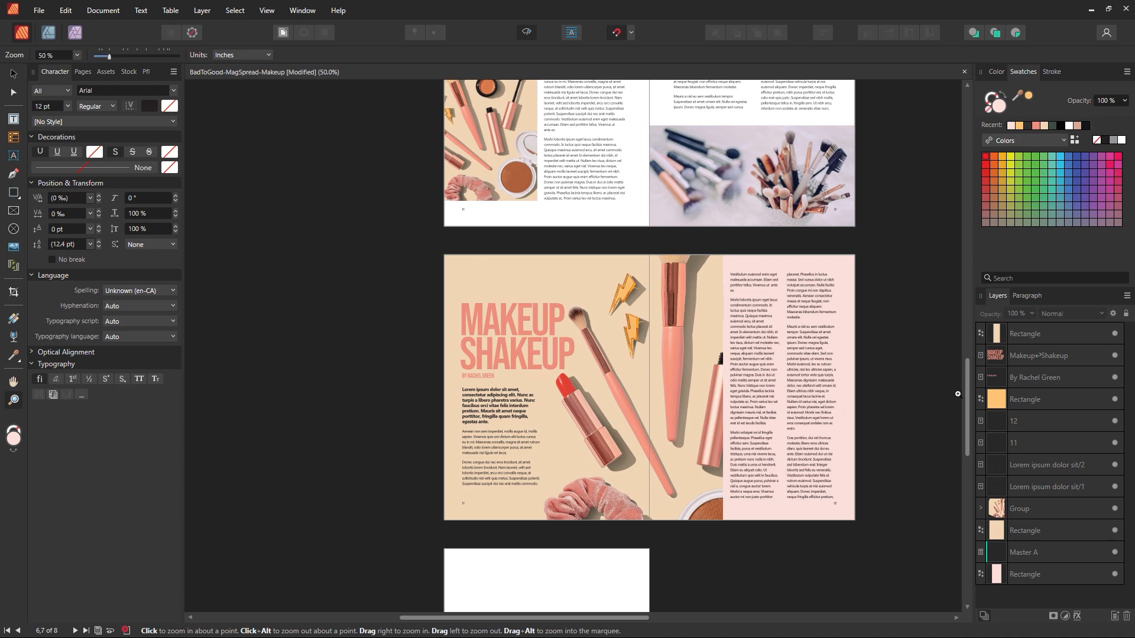
left_click_drag(966, 399, 934, 378)
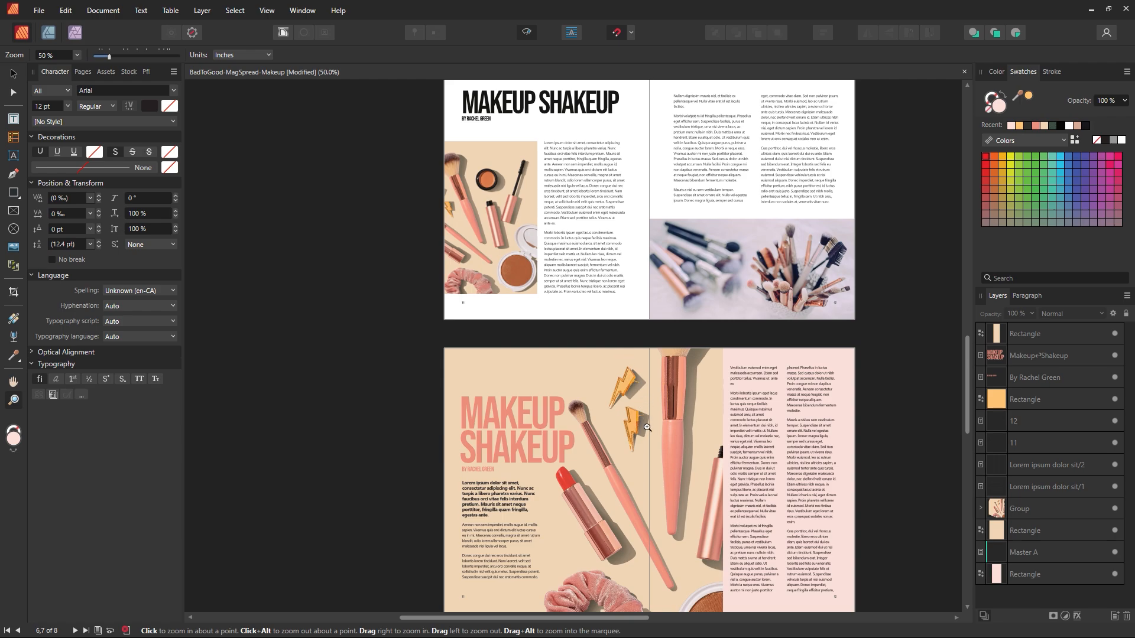
scroll(653, 429, "down", 1)
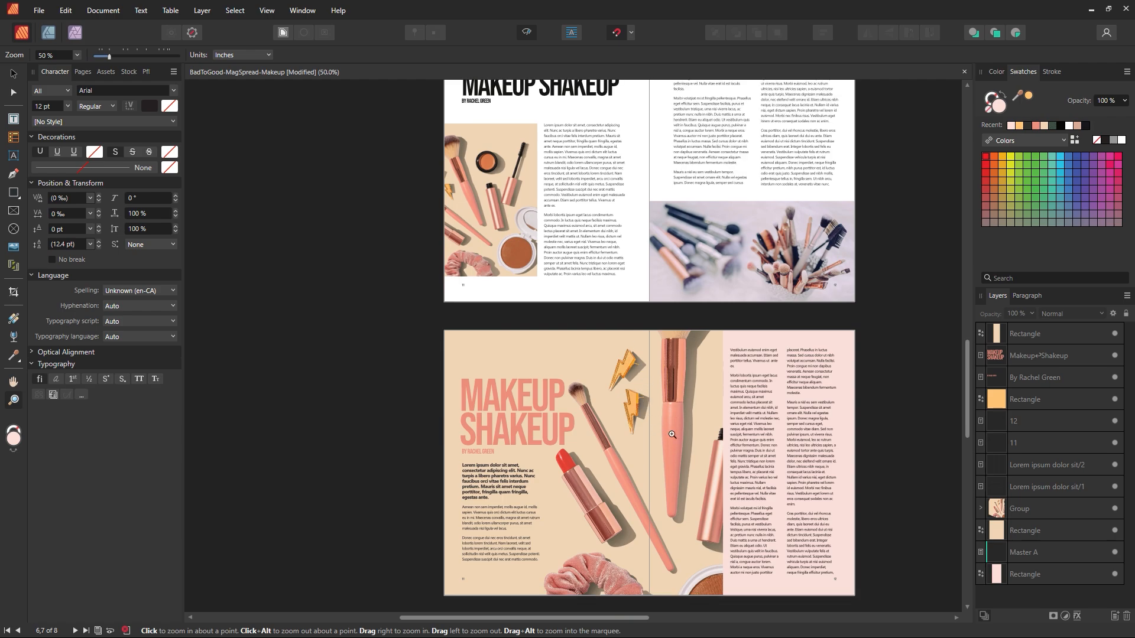
left_click_drag(967, 406, 968, 409)
left_click_drag(733, 450, 788, 481)
scroll(788, 473, "down", 3)
left_click_drag(699, 387, 703, 388)
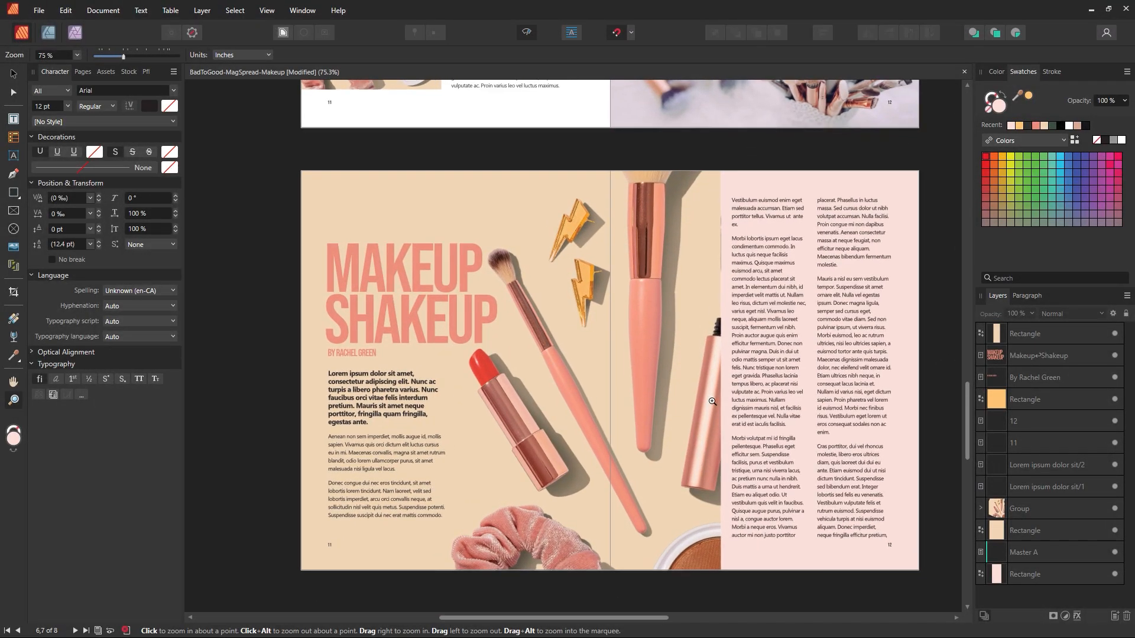
Step: Recolor the right page's background rectangle with the recently used coral in place of the pale pink
left_click(13, 73)
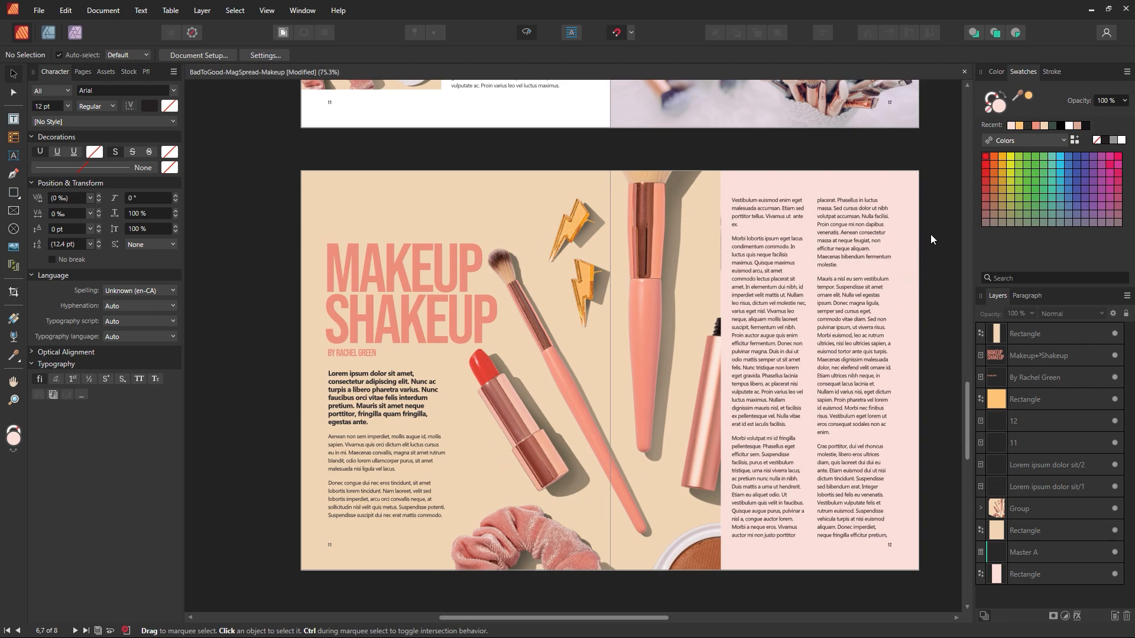
left_click(900, 276)
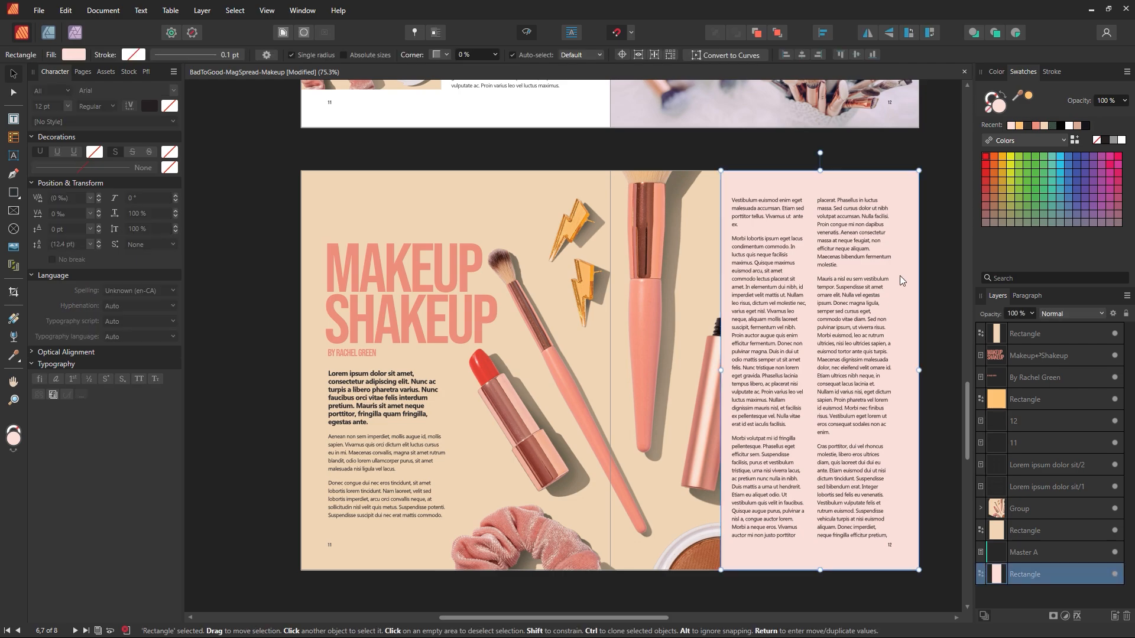
left_click(1037, 126)
left_click(917, 149)
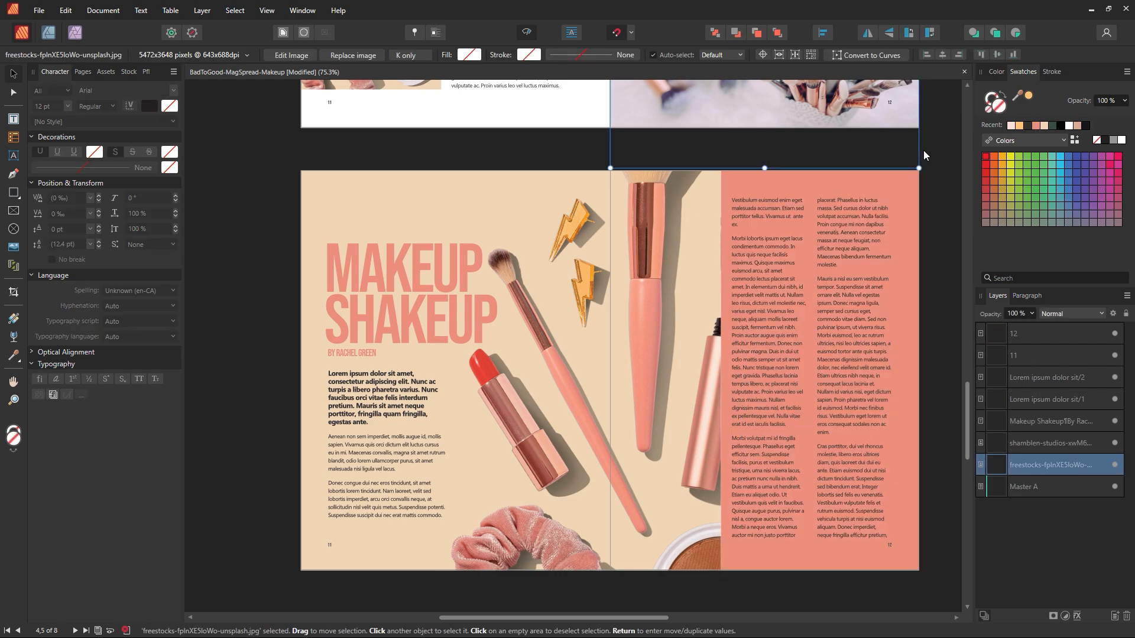
left_click_drag(759, 284, 914, 324)
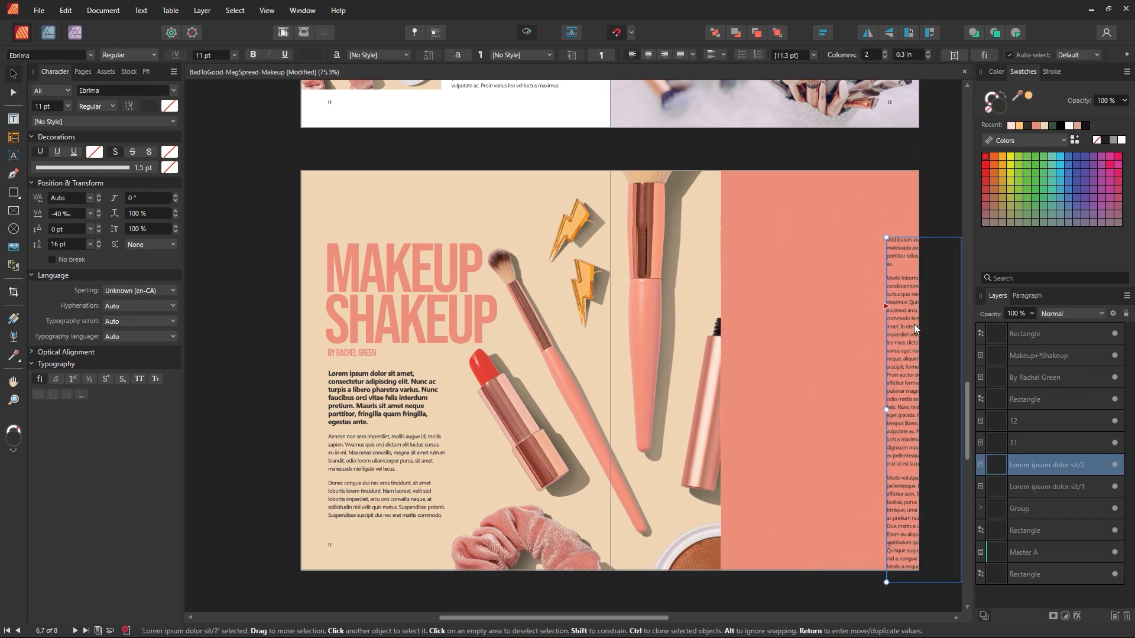
key("ctrl+z")
left_click(895, 404)
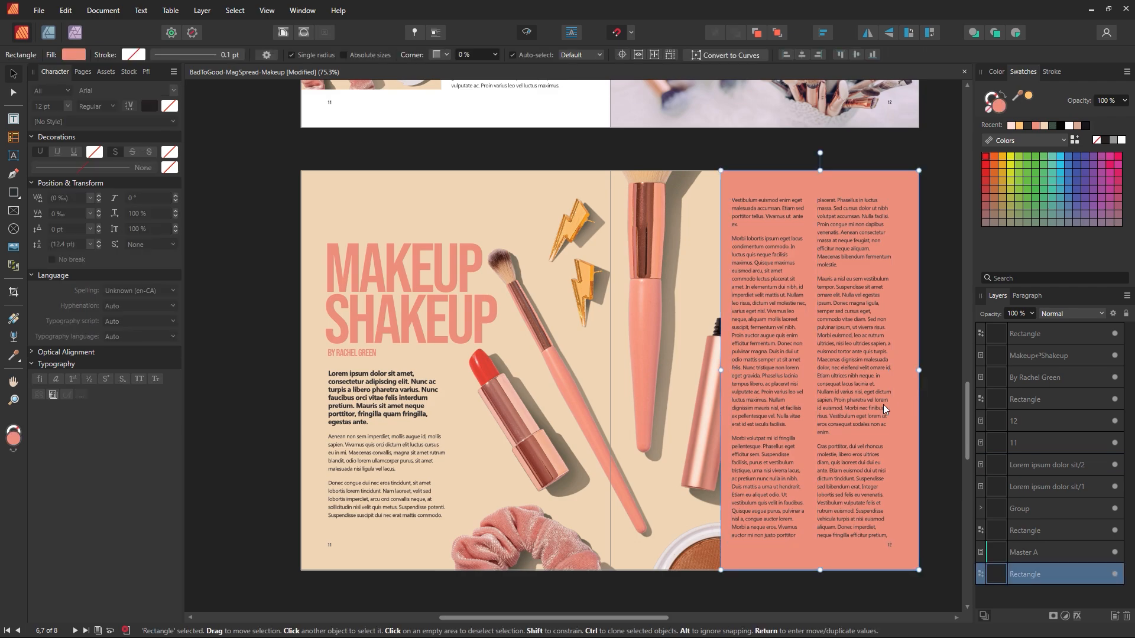
left_click(920, 322)
Step: Try white for the right page's two-column body text on the coral background
left_click(861, 331)
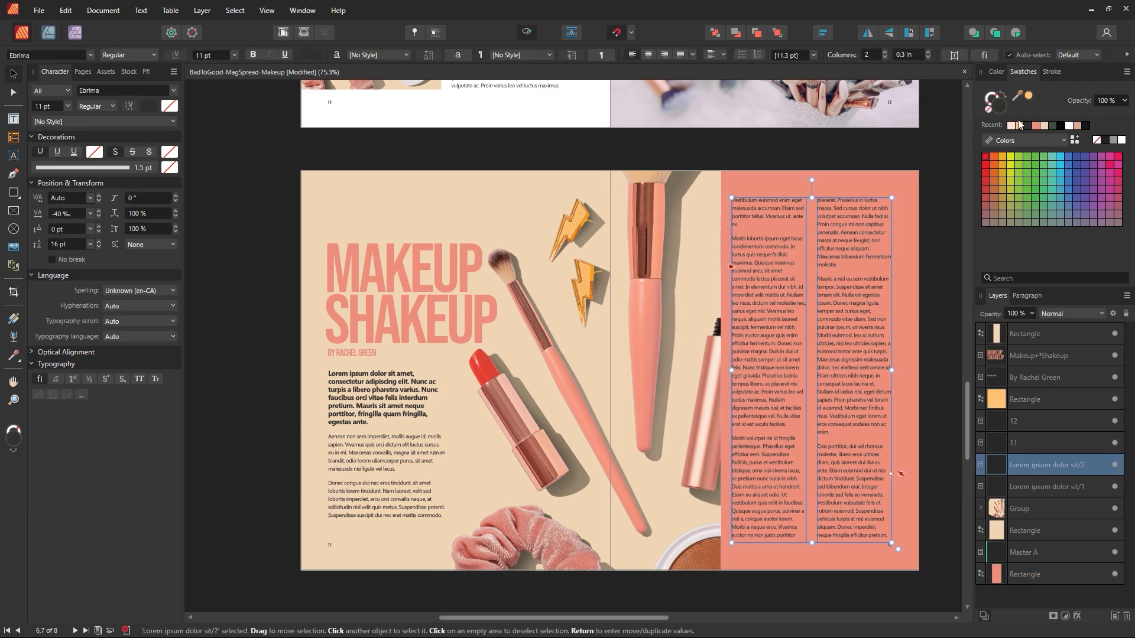
left_click(1121, 141)
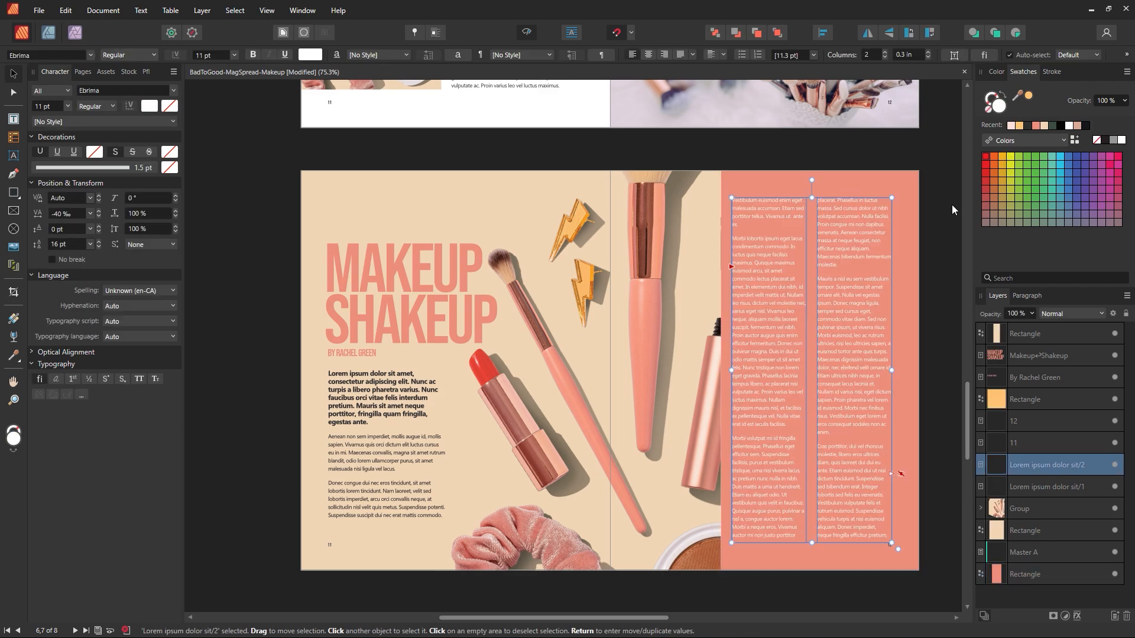
left_click(948, 142)
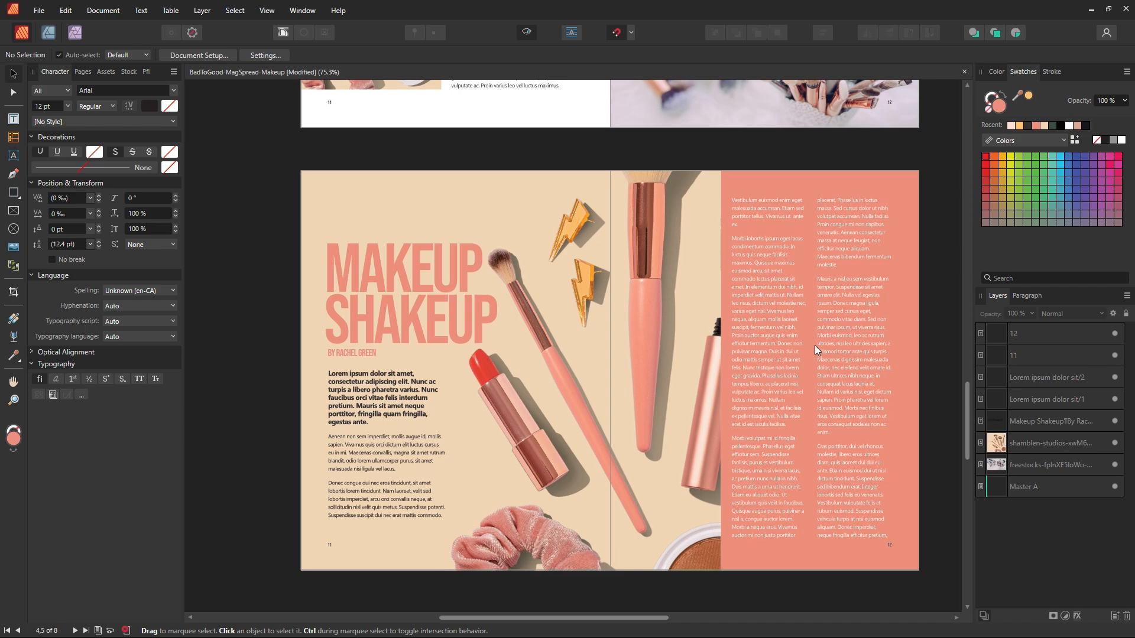
Step: Examine how readable the white body text is on the coral background, both close up and with the spread zoomed out
left_click(807, 307)
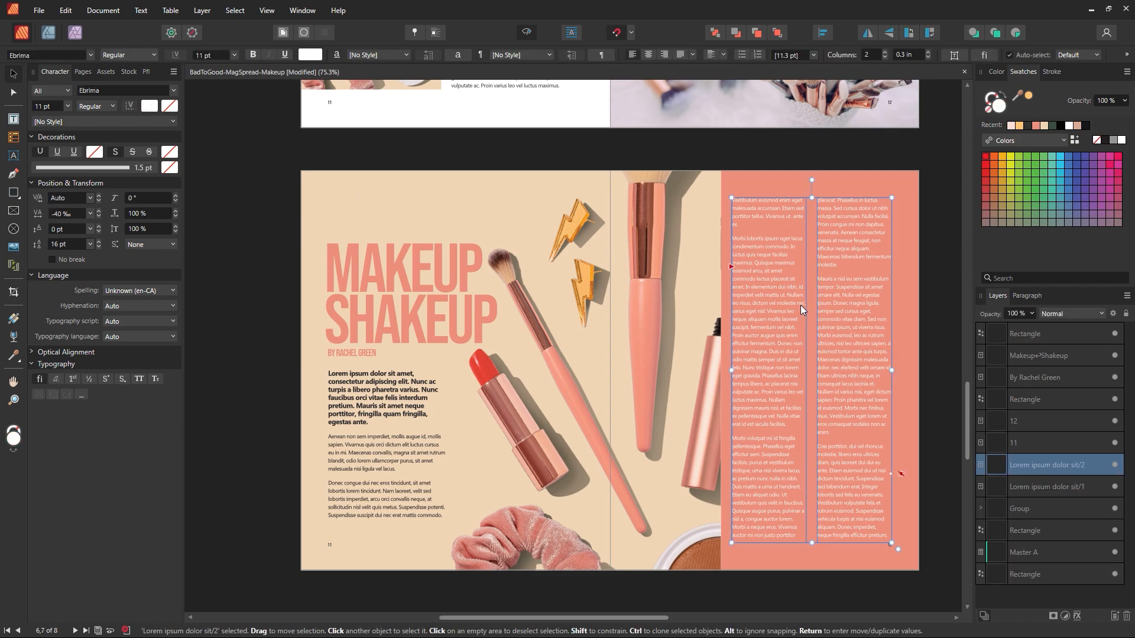
key("z")
left_click_drag(862, 297, 908, 412)
left_click_drag(806, 382, 660, 357)
key("space")
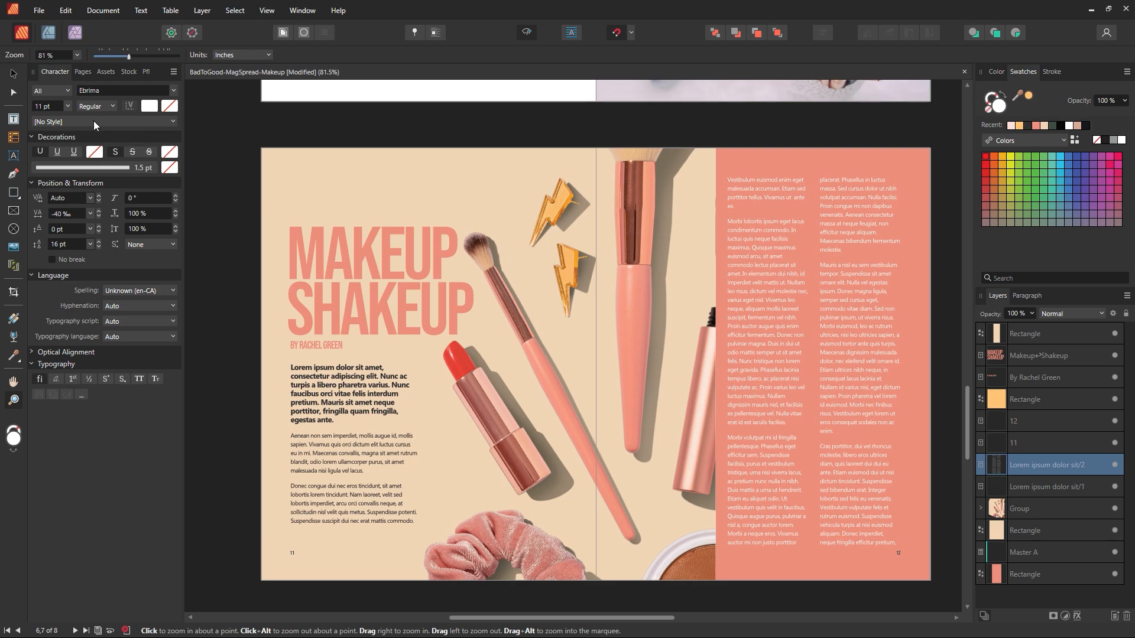
left_click(13, 72)
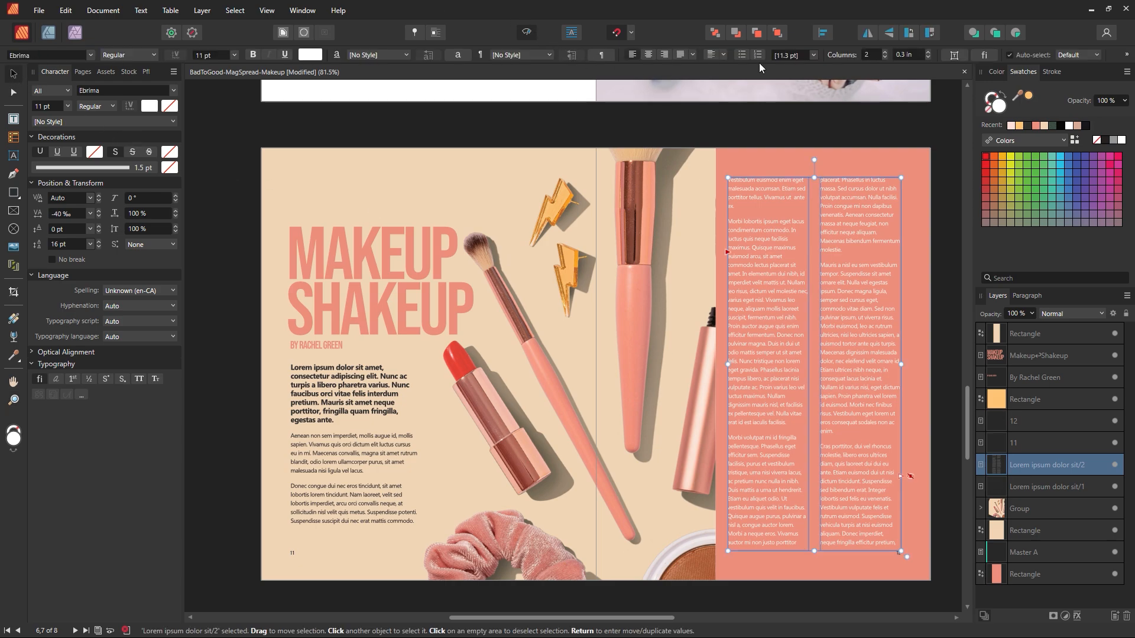
left_click(826, 146)
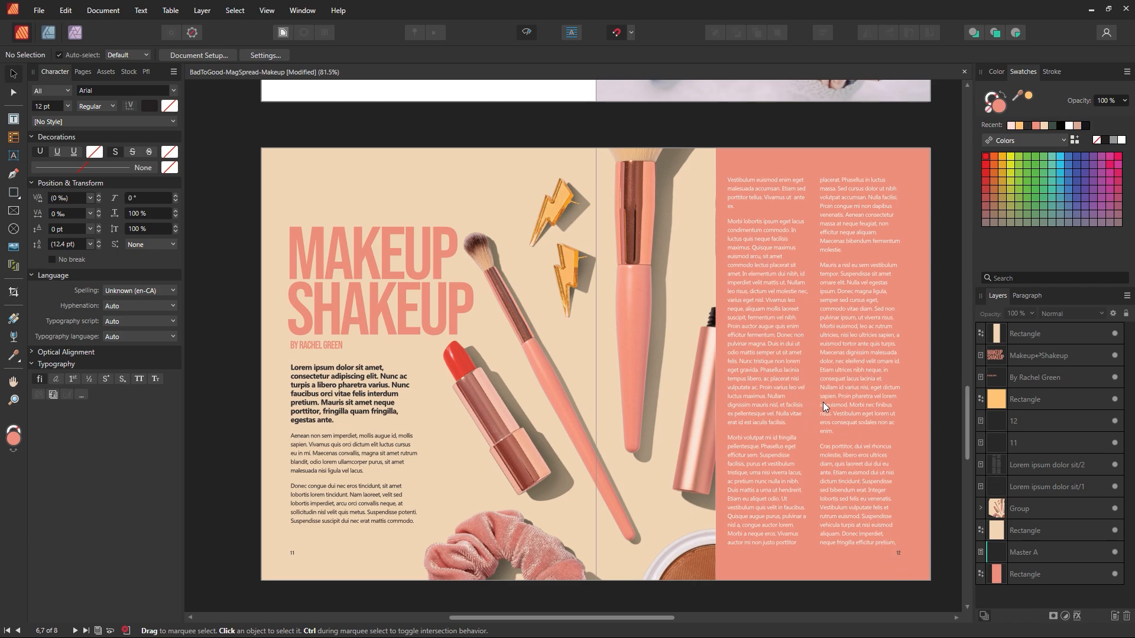
key("z")
left_click(777, 335, "alt")
left_click(770, 335, "alt")
left_click(769, 336, "alt")
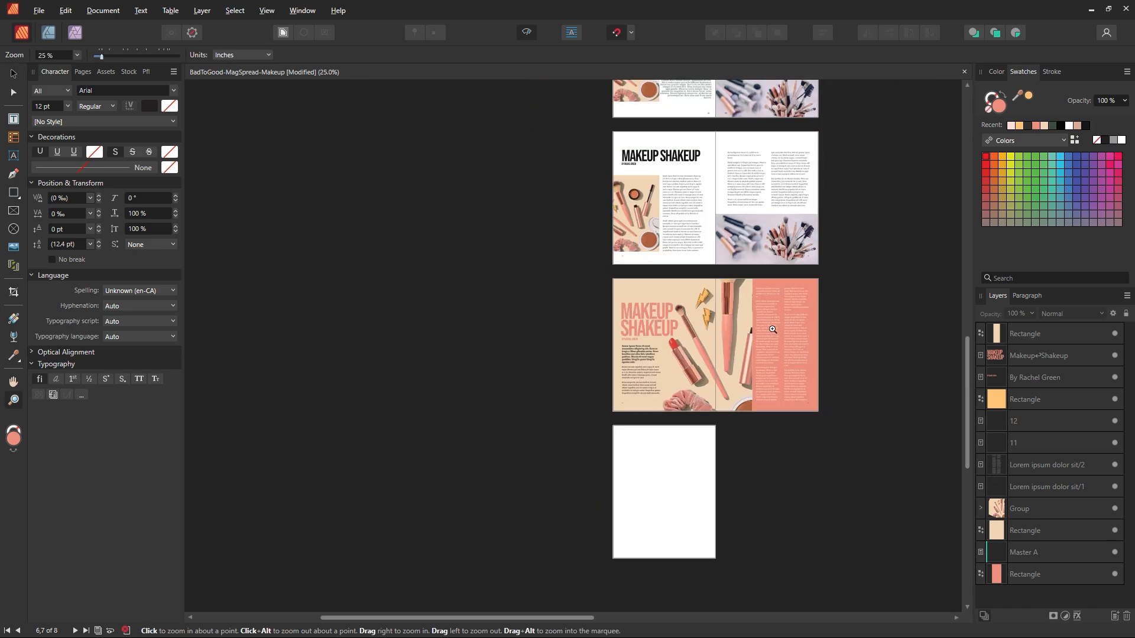
left_click_drag(782, 311, 794, 328)
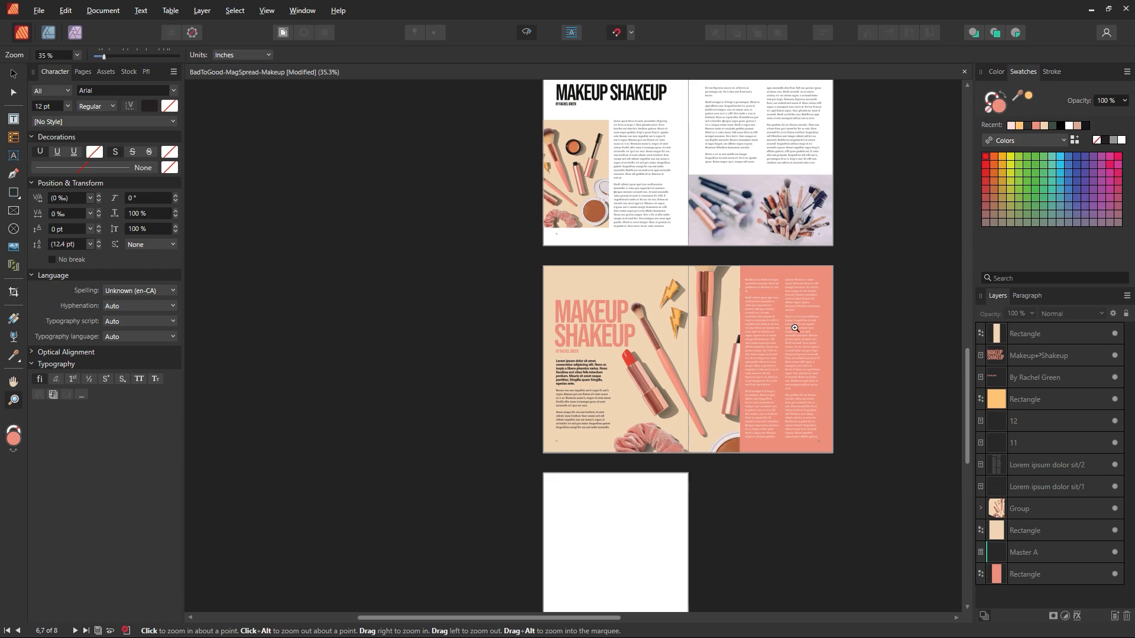
left_click_drag(662, 341, 705, 343)
Step: Return the right page's body text to the dark text color and deselect it
left_click(13, 74)
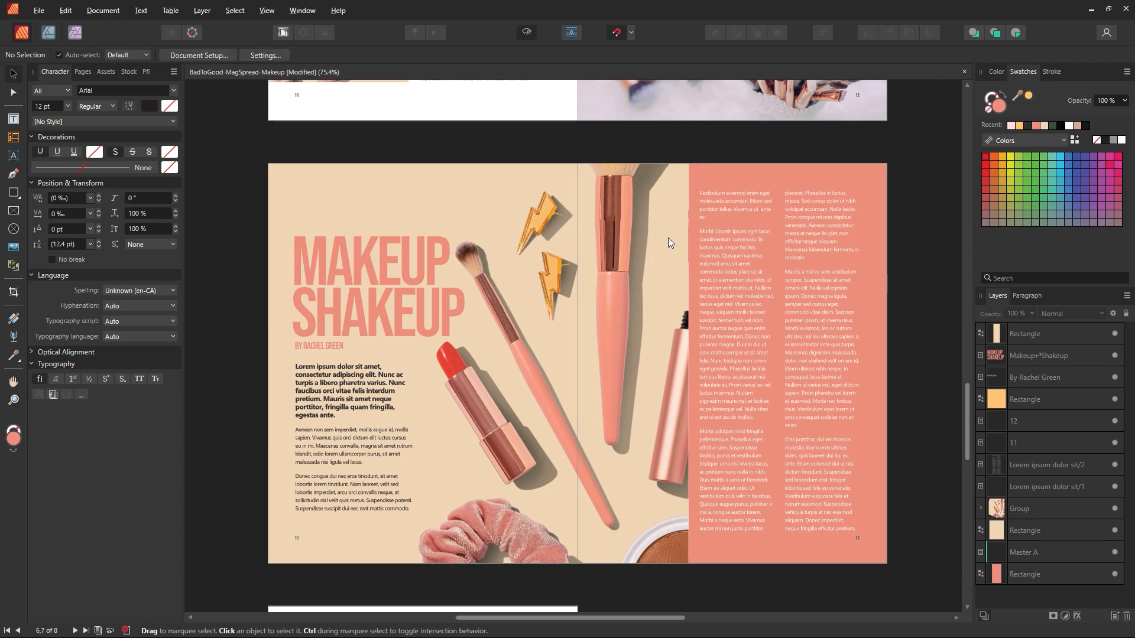
left_click(762, 246)
left_click(866, 155)
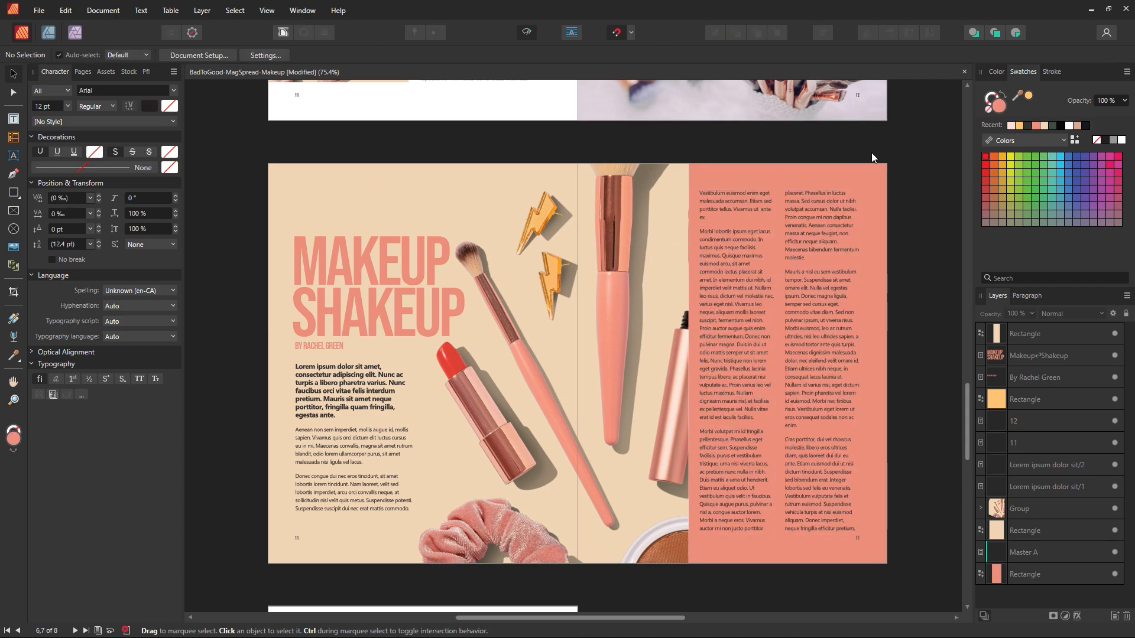
left_click(872, 179)
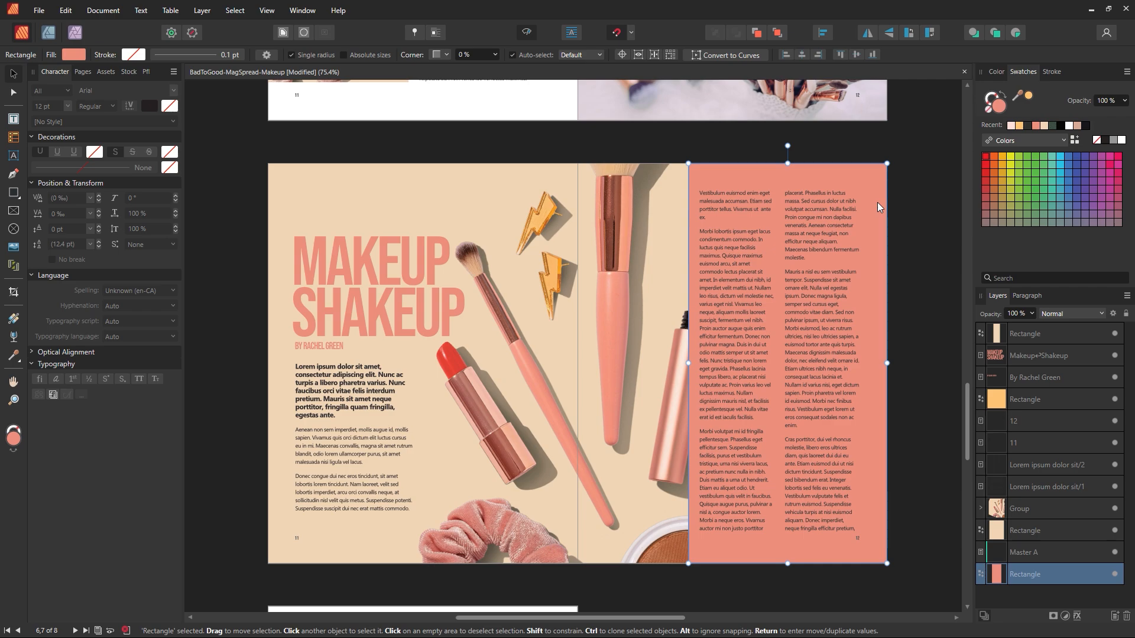
left_click(915, 232)
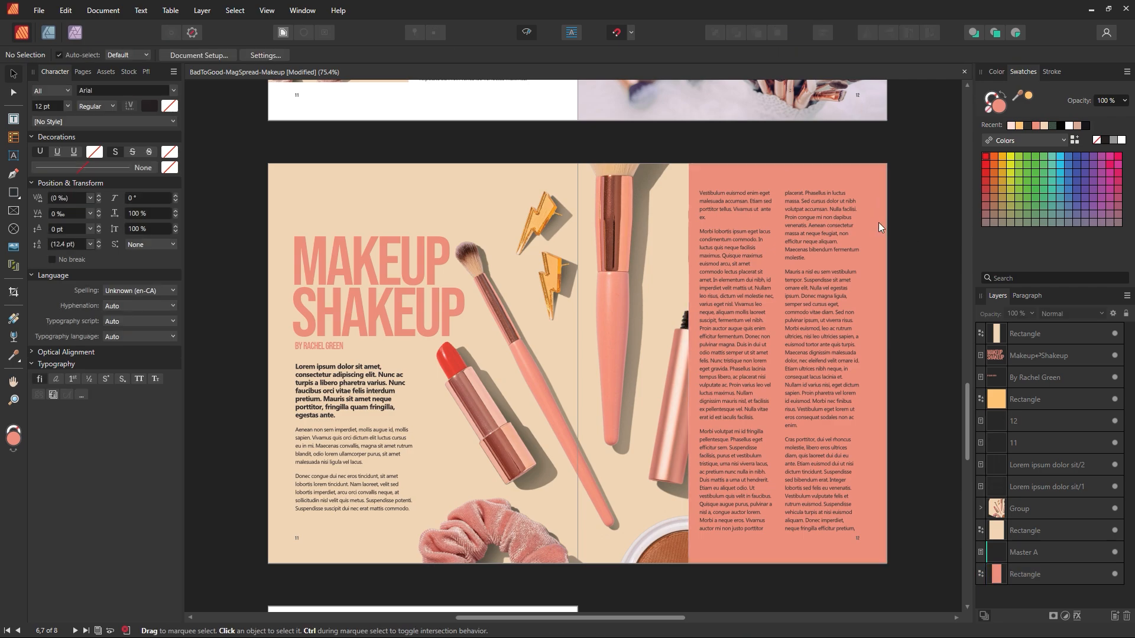
left_click(879, 224)
left_click(913, 233)
Step: Try a lighter pink fill on the right page's coral background rectangle, then undo the color change and deselect
left_click(887, 217)
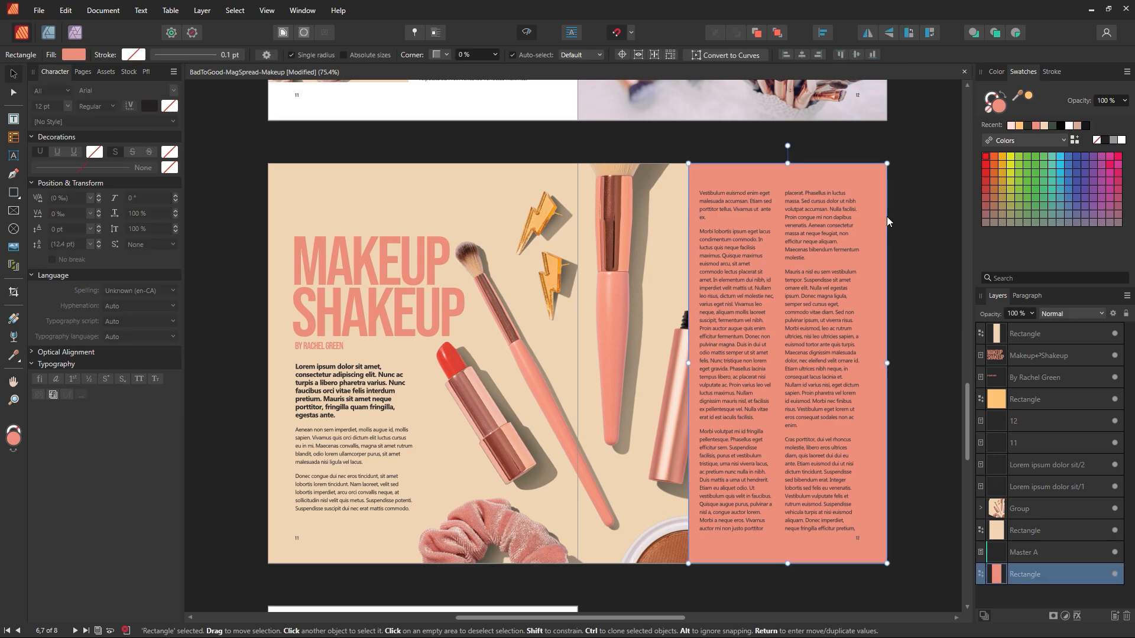
double_click(1001, 112)
left_click_drag(596, 298, 1043, 283)
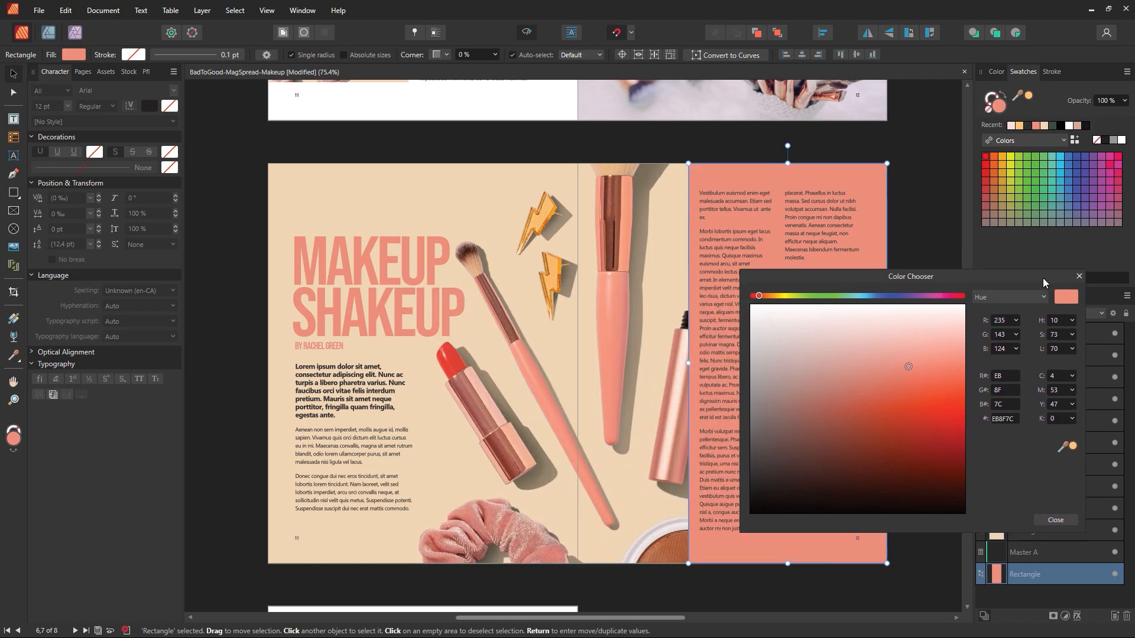
mouse_move(897, 344)
left_mouse_down()
mouse_move(869, 342)
mouse_move(891, 351)
left_mouse_up()
left_click(1066, 522)
key("Escape")
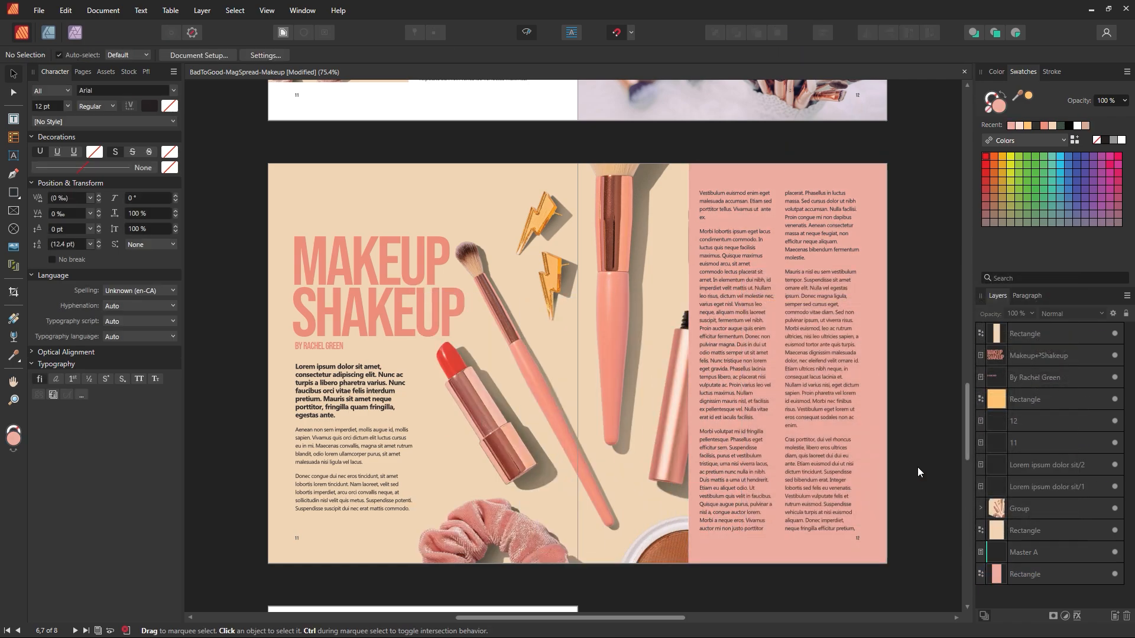
key("ctrl+z")
key("ctrl+z")
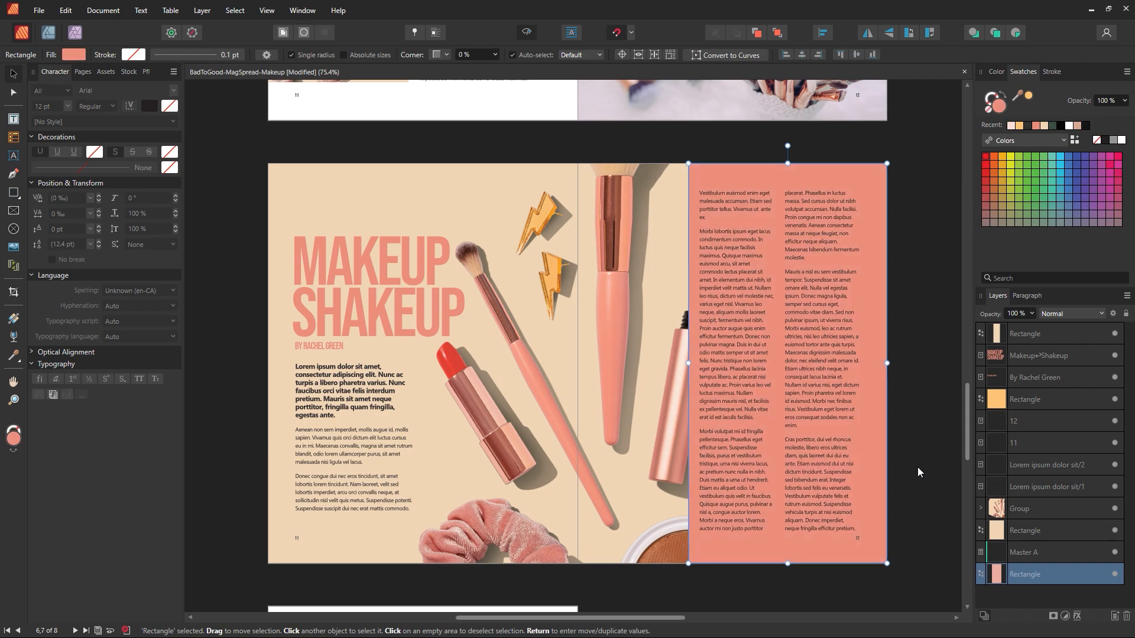
key("Escape")
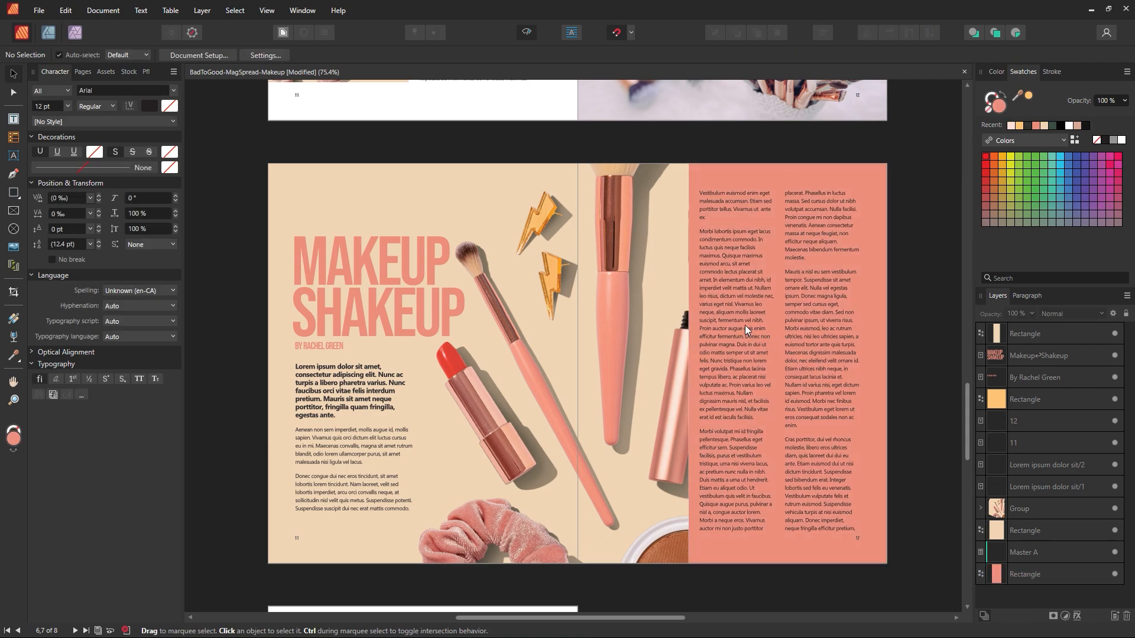
Step: Draw a white-filled rectangle over the right page's coral area and bring the body text in front of it
left_click(19, 194)
left_click_drag(699, 177, 873, 492)
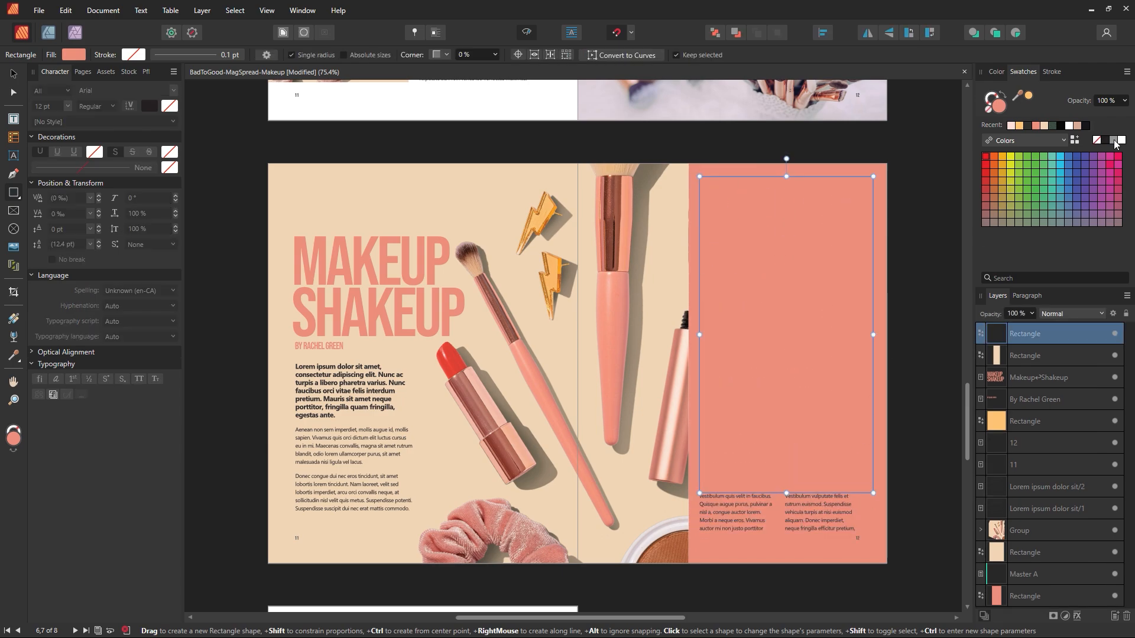
left_click(1121, 141)
left_click(13, 73)
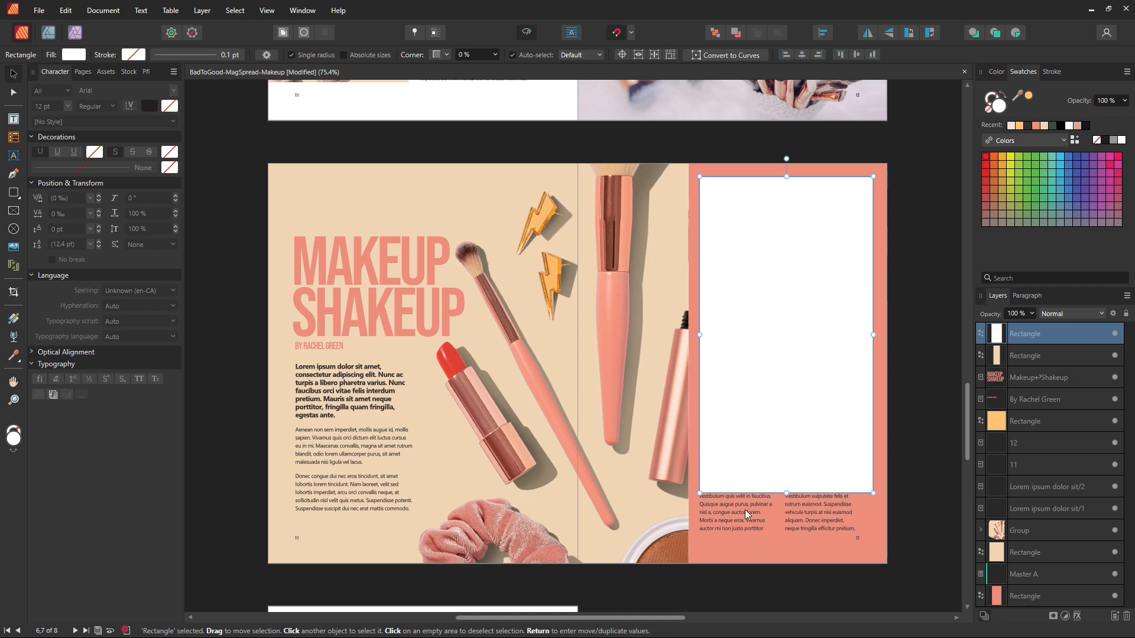
left_click(760, 511)
key("ctrl+shift+bracketright")
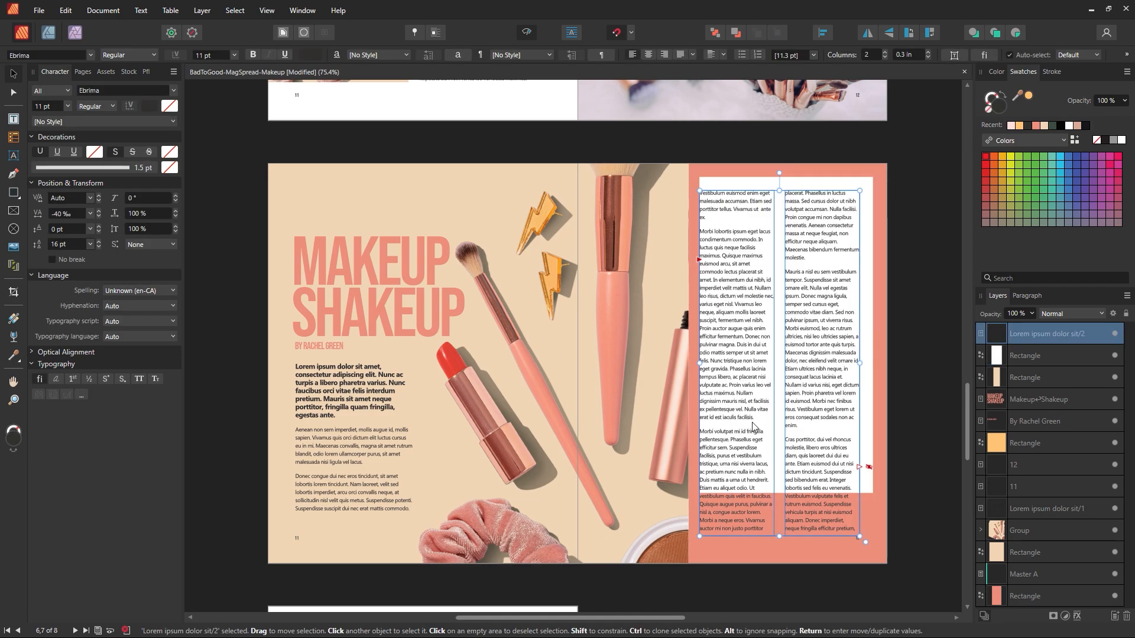
Step: Try coral for the right page's body text, then undo the color change
left_click(1038, 126)
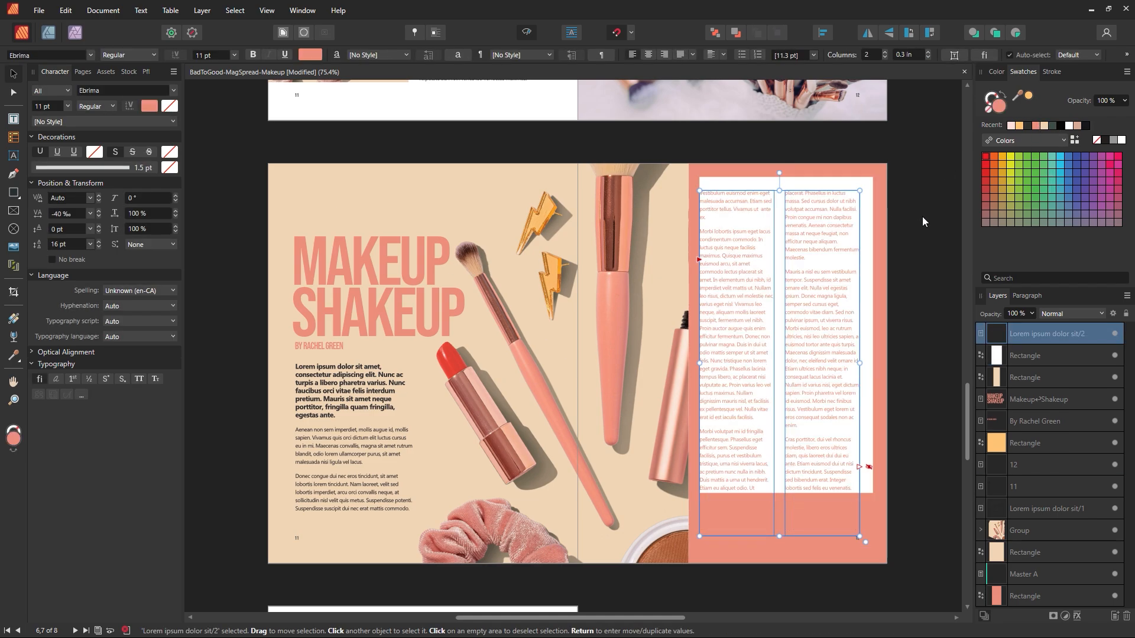
key("ctrl+z")
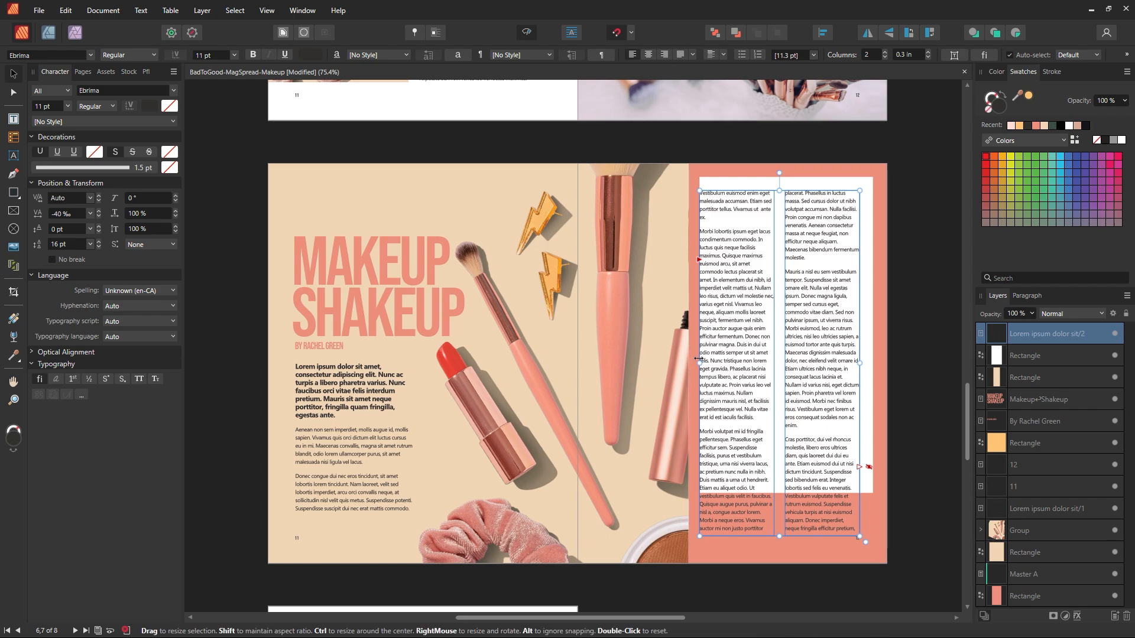
Step: Set the right page's body text to one column and resize its frame to sit inside the white rectangle
left_click_drag(698, 359, 708, 362)
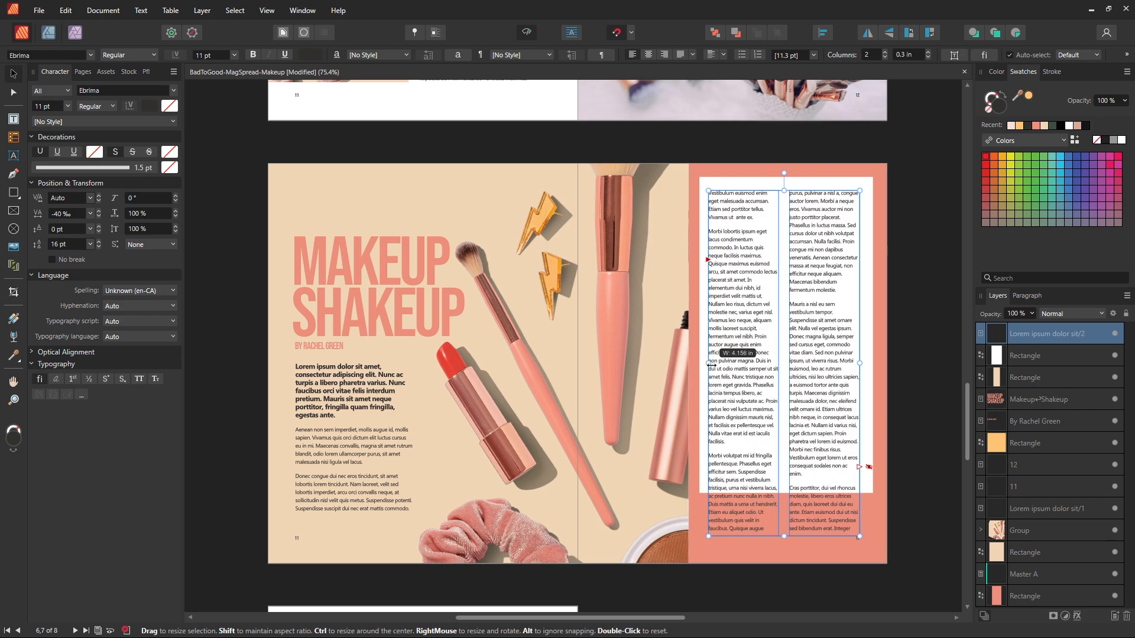
left_click(885, 57)
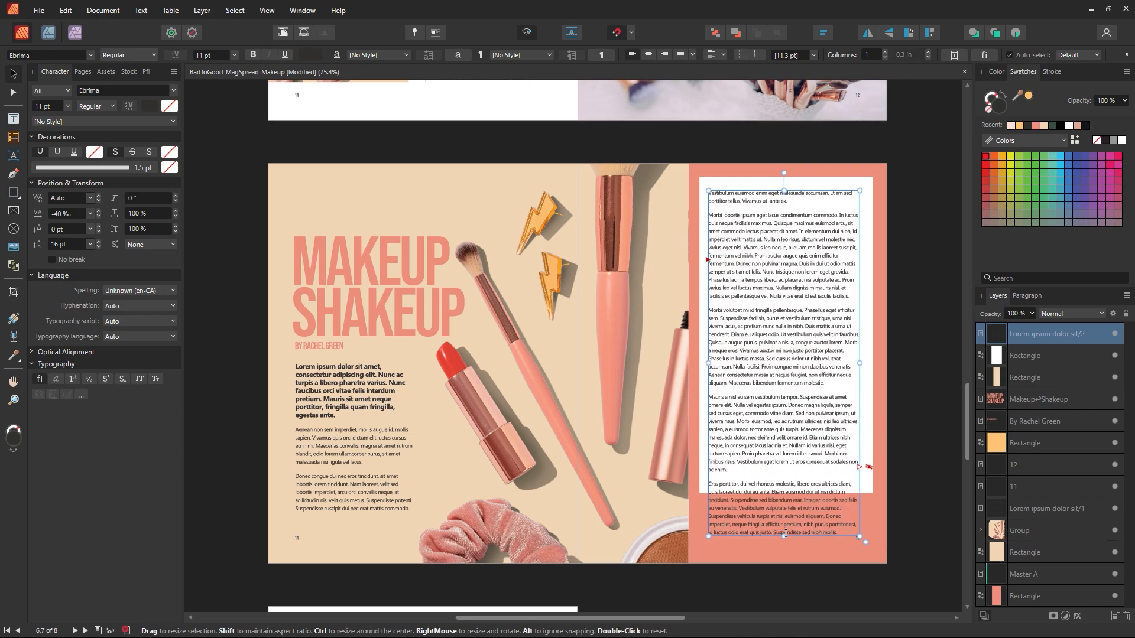
left_click_drag(785, 535, 787, 485)
left_click(925, 461)
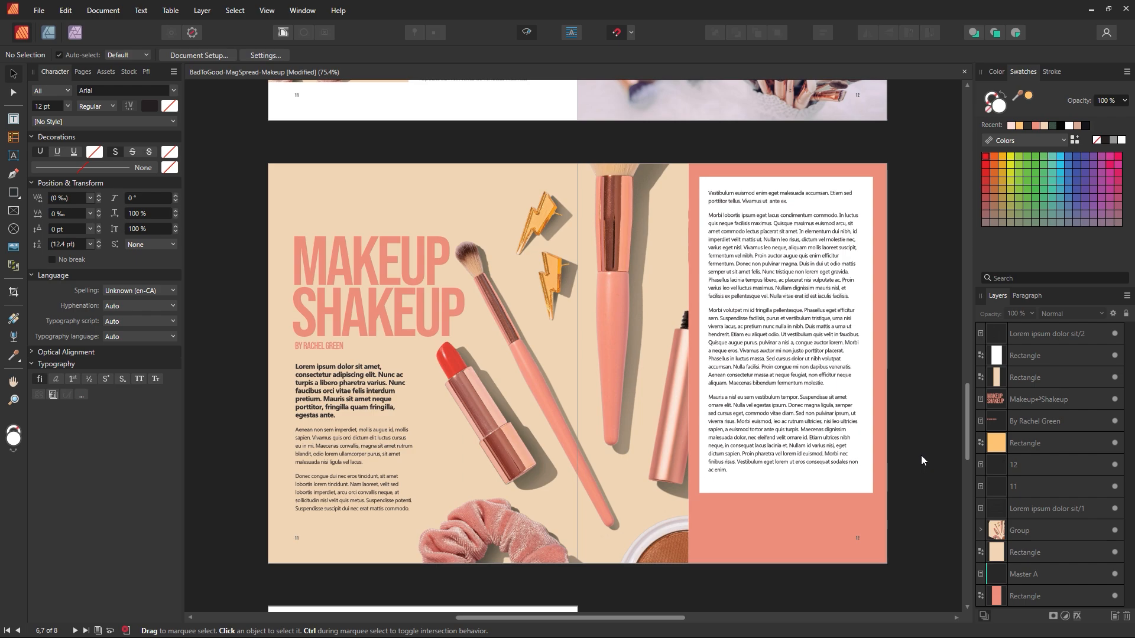
Step: Try extending the coral background rectangle toward the spine behind the photo, then undo the resize
left_click(702, 500)
left_click_drag(688, 363, 645, 374)
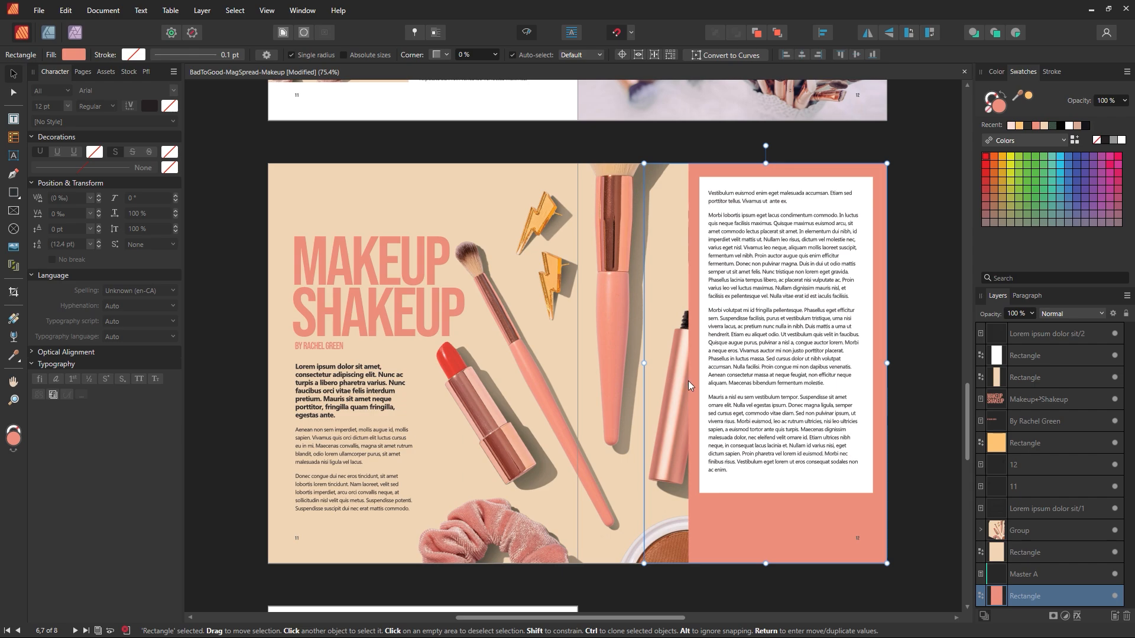
key("ctrl+z")
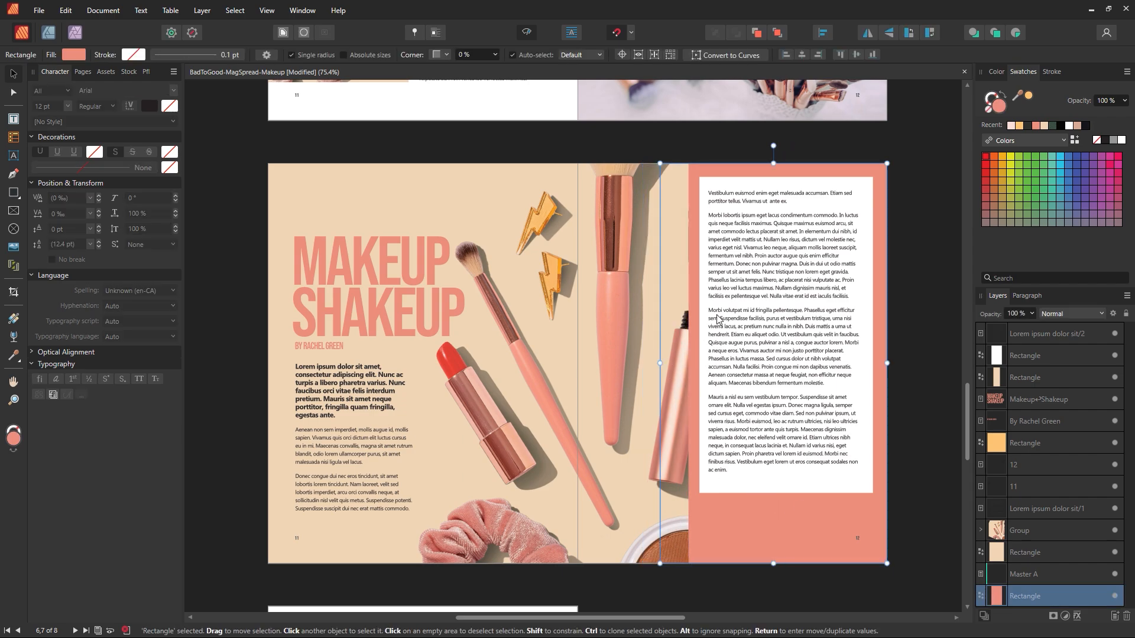
Step: Stack the coral rectangle above the photo by raising it and sending the photo group and beige background to the back
key("ctrl+]")
left_click(671, 348)
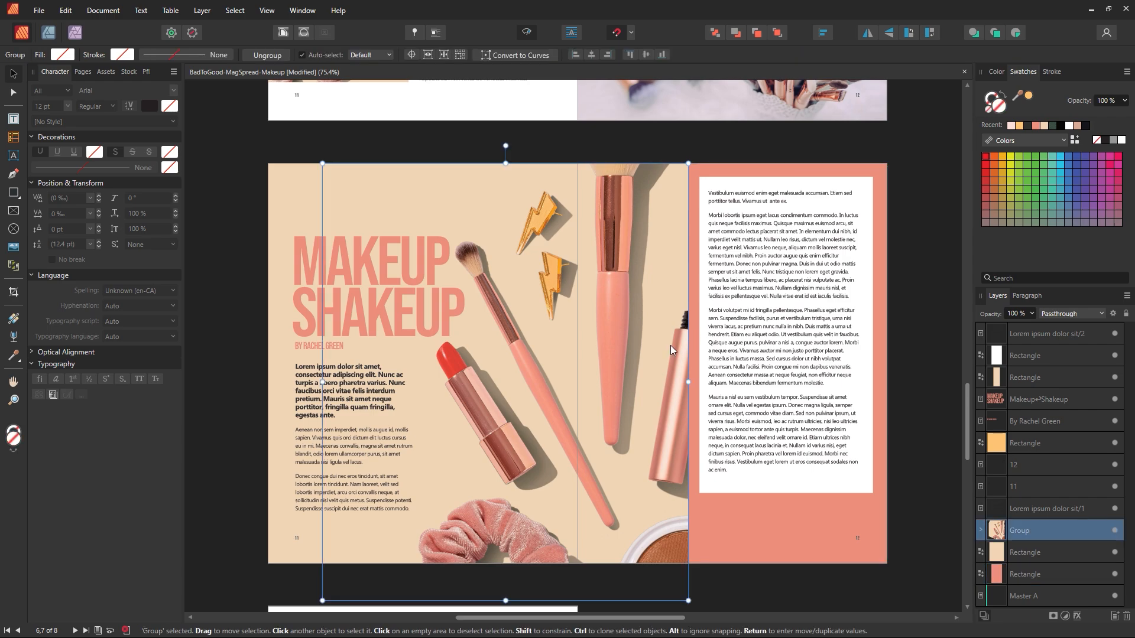
left_click(302, 187, "shift")
key("ctrl+shift+[")
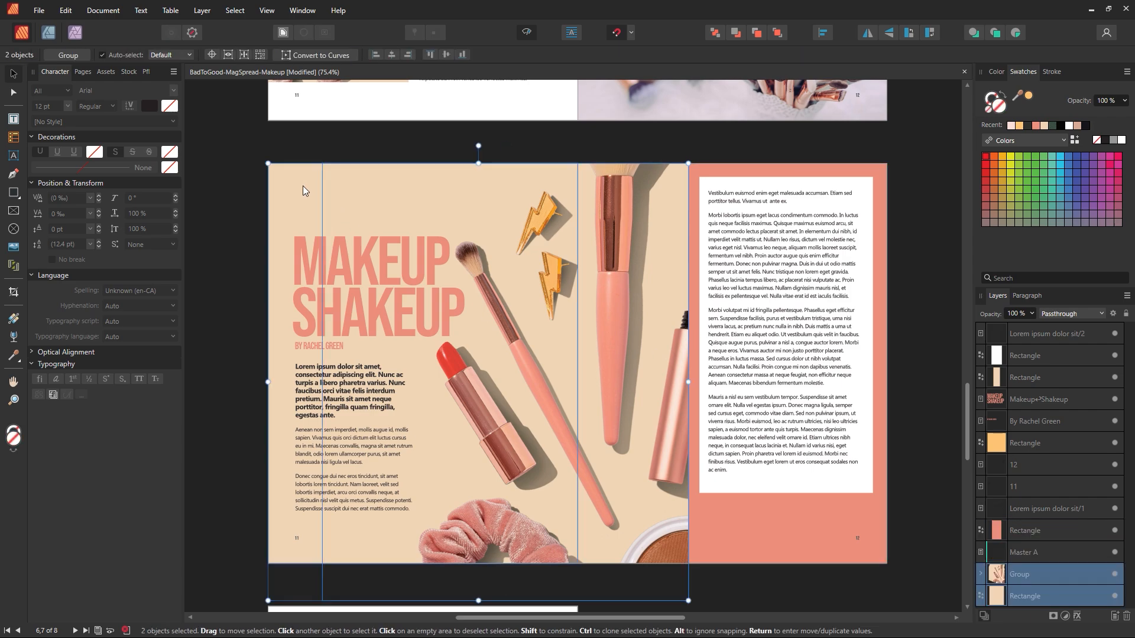
Step: Widen the coral rectangle over the photo to about 6.8 in and move the small beige patch off the page
left_click(760, 539)
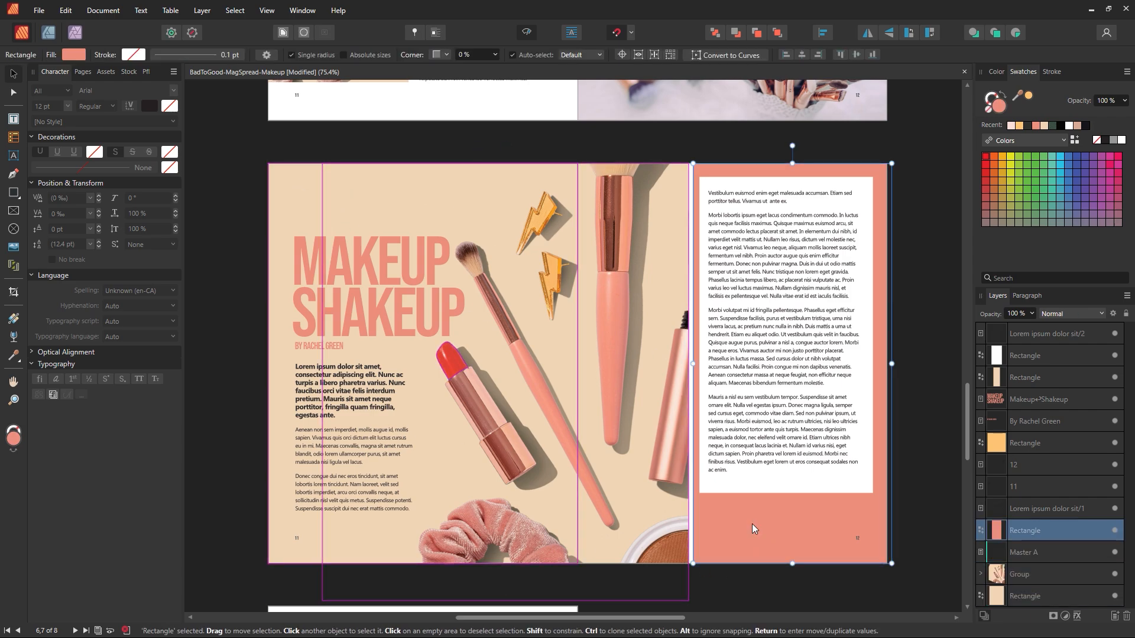
left_click_drag(690, 364, 646, 352)
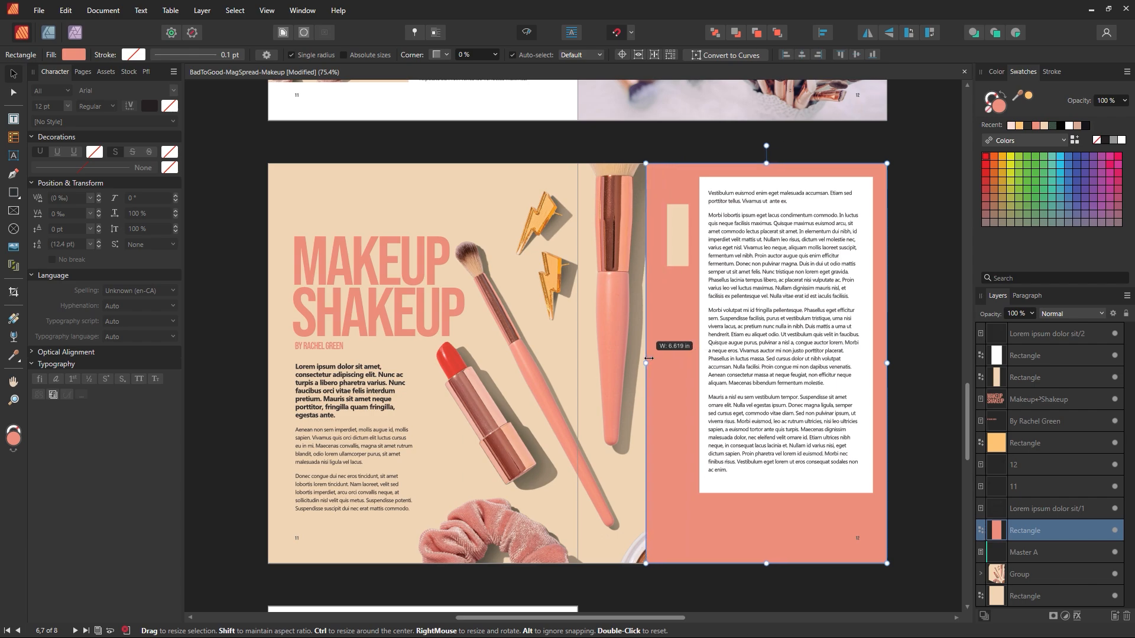
left_click(678, 264)
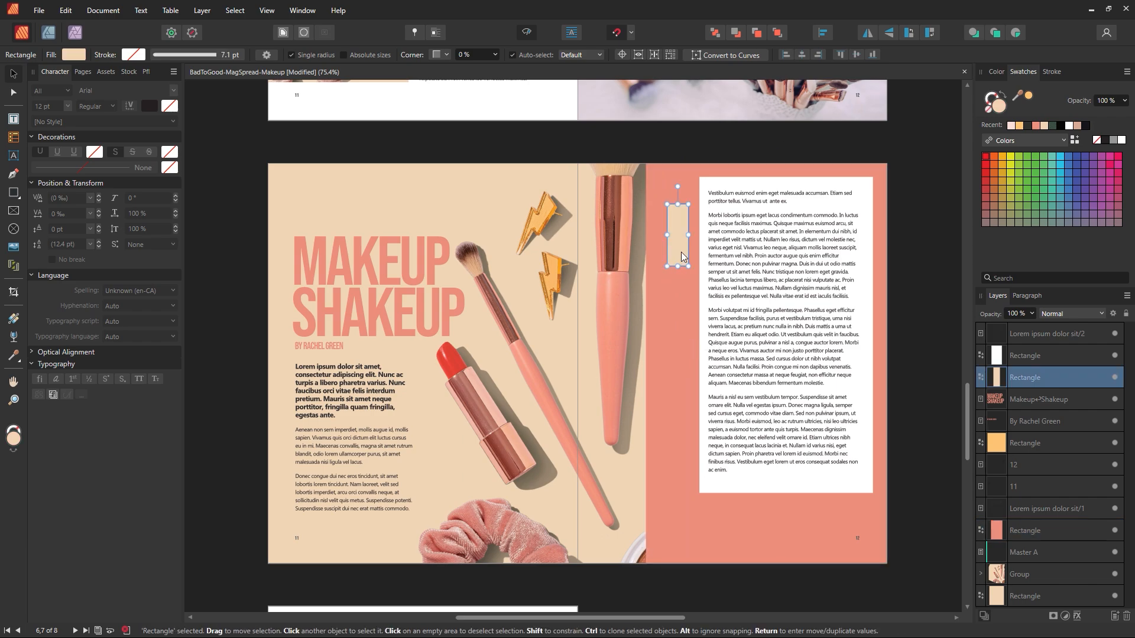
left_click_drag(681, 256, 919, 268)
Step: Extend the coral rectangle to the spine so it spans the whole right page, and lower its opacity to 72%
left_click(665, 345)
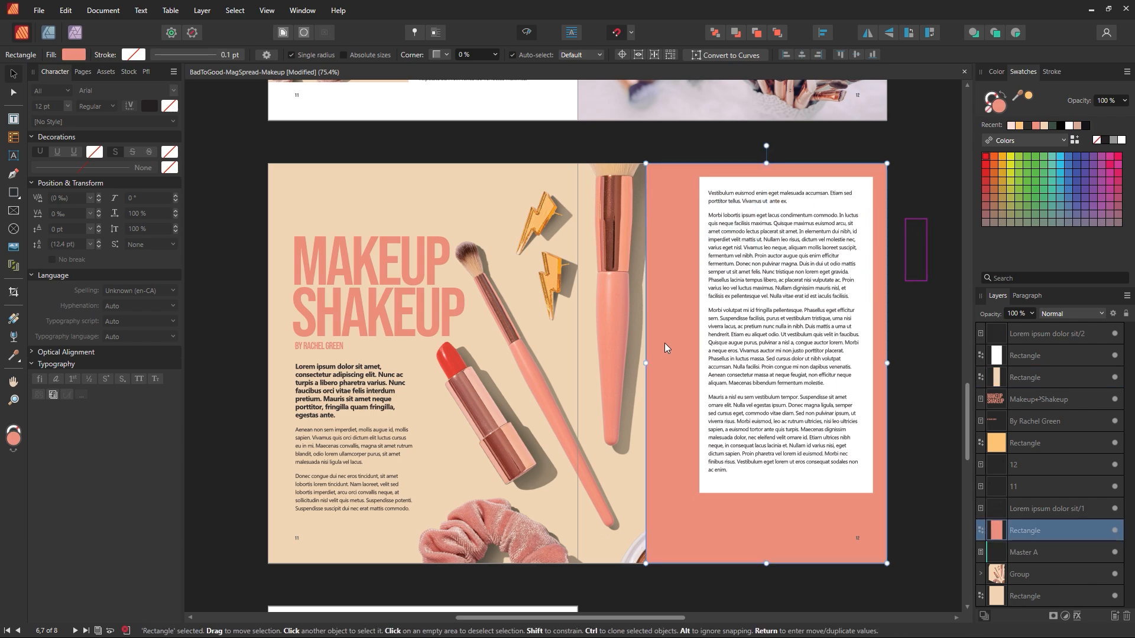
left_click_drag(645, 363, 578, 363)
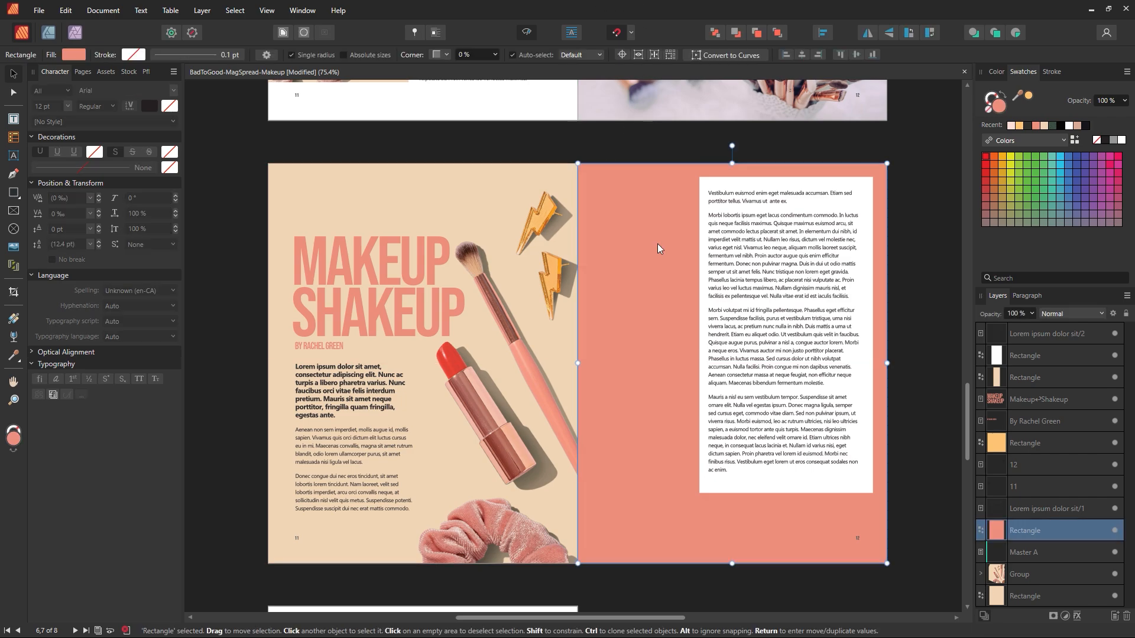
key("ctrl+z")
left_click_drag(645, 363, 577, 348)
left_click(1032, 314)
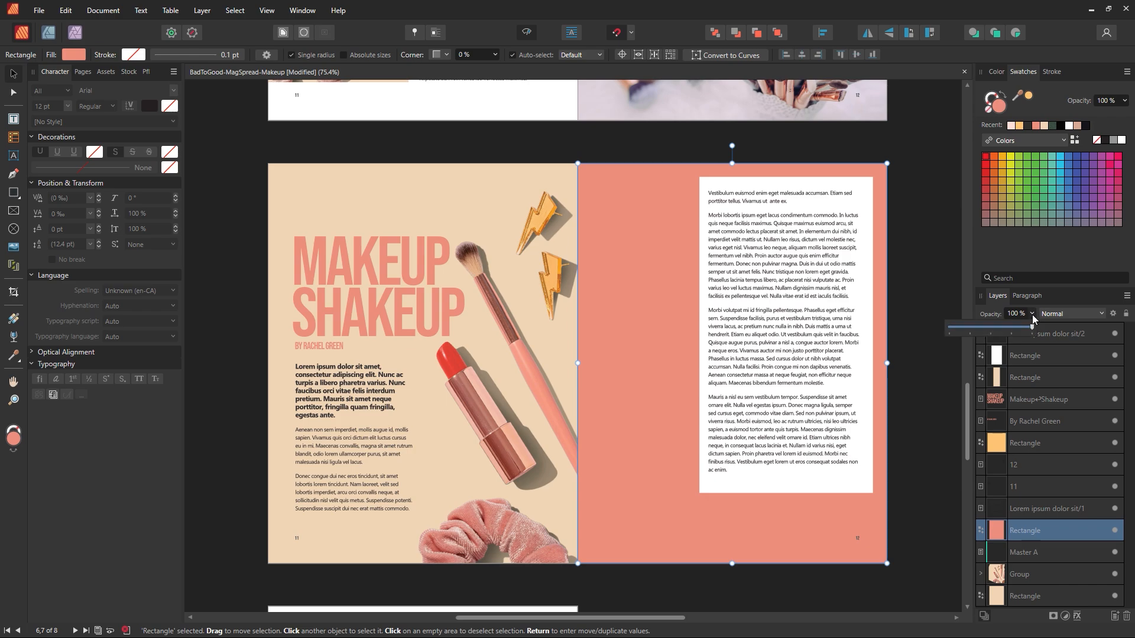
left_click_drag(1033, 322, 1002, 326)
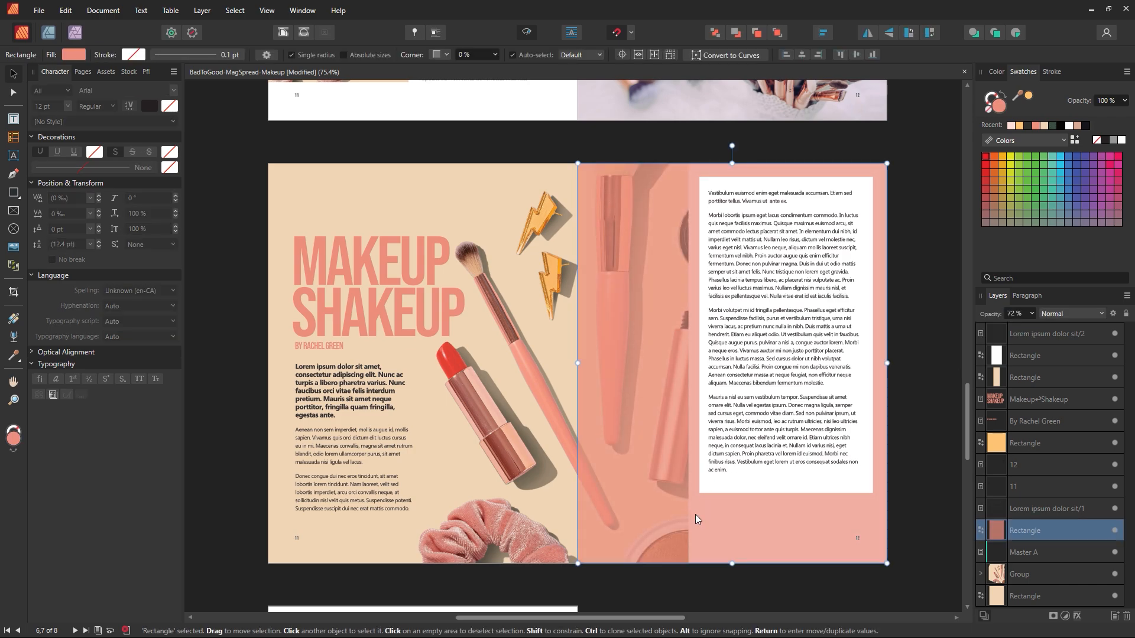
left_click(905, 491)
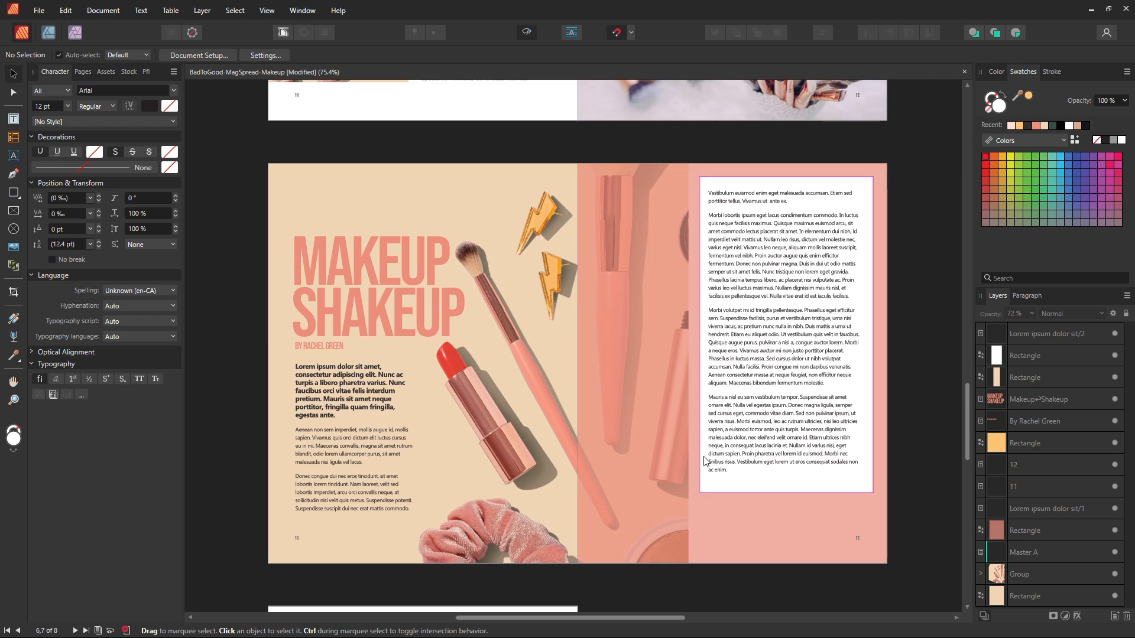
Step: Delete the white rectangle behind the right page's body text
left_click_drag(707, 461, 813, 476)
key("Delete")
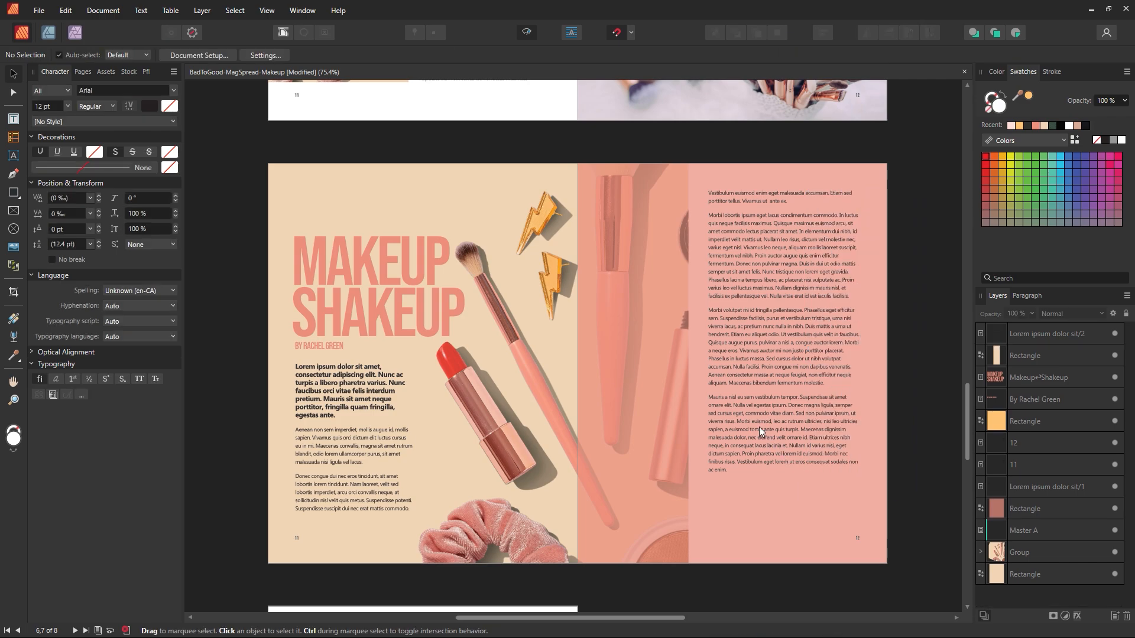
Step: Narrow the translucent coral rectangle so it covers only the photo strip between the spine and the text column
left_click(817, 461)
key("7")
key("2")
left_click_drag(883, 366, 685, 362)
left_click(902, 405)
left_click(651, 398)
left_click(733, 497)
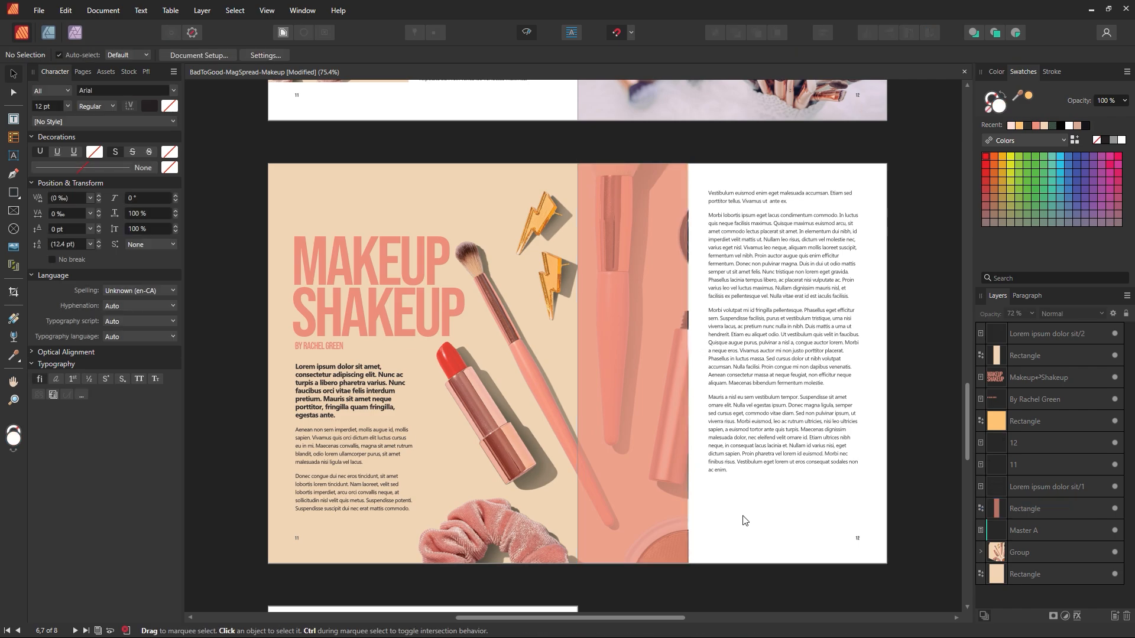
left_click(668, 436)
left_click_drag(689, 363, 688, 364)
left_click(750, 515)
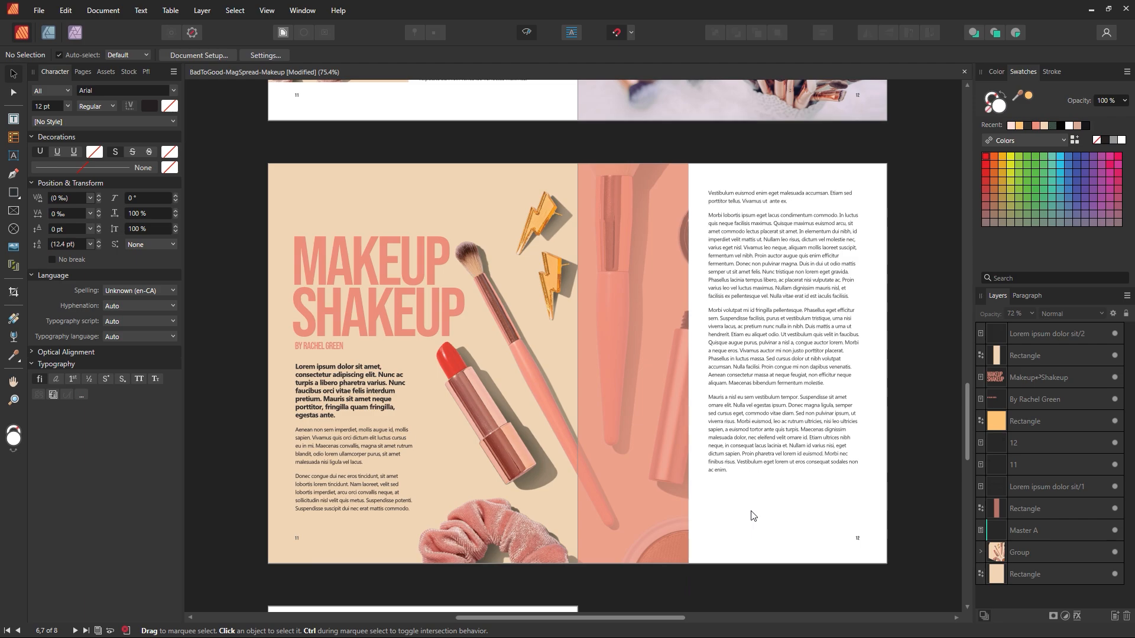
Step: Try moving the translucent coral strip over the body text, then undo the move
left_click_drag(634, 443, 836, 415)
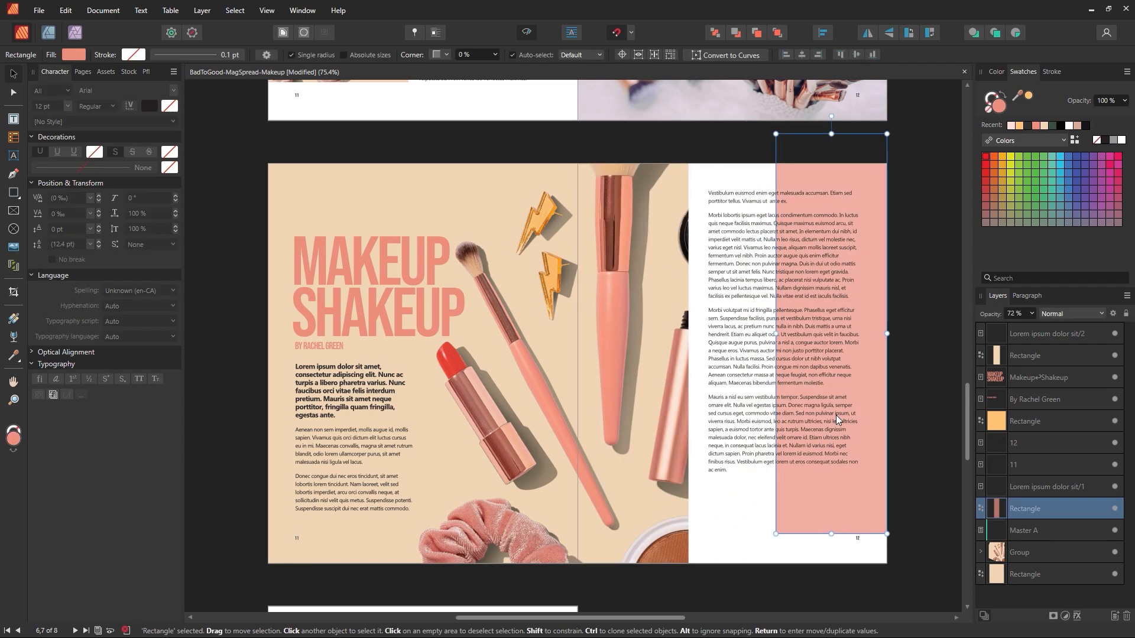
key("ctrl+z")
Step: Undo the edits back to the white text box on the narrow, fully opaque coral rectangle beside the uncovered photo, and deselect
left_click(874, 430)
key("ctrl+z")
key("ctrl+z")
key("ctrl+z")
key("ctrl+z")
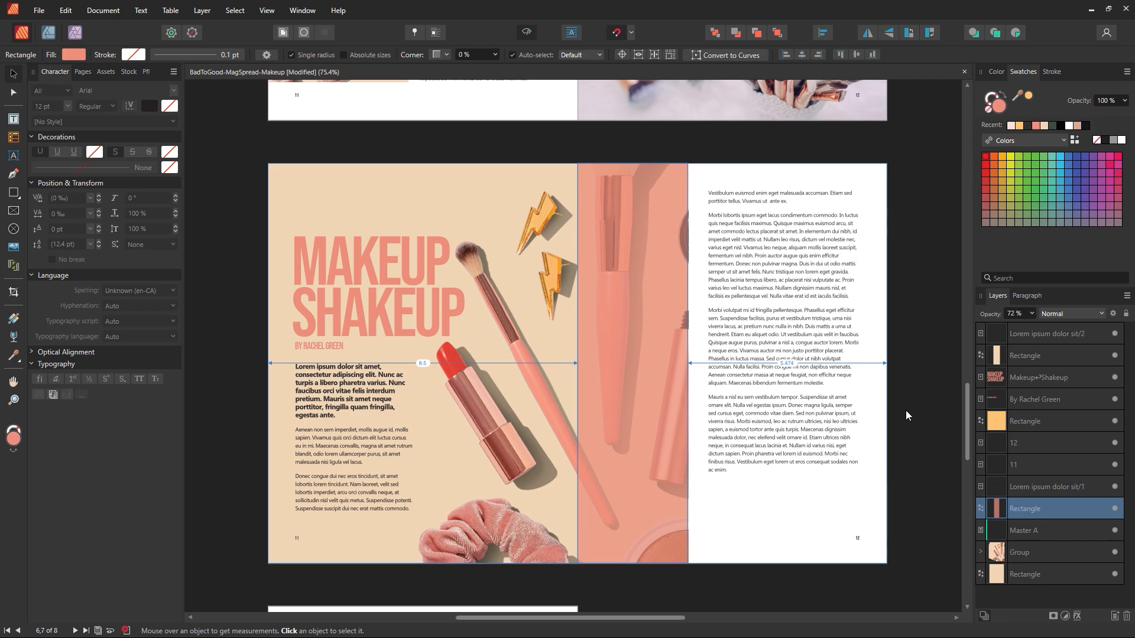
key("ctrl+z")
key("ctrl+z")
key("ctrl+z")
key("ctrl+z")
key("ctrl+z")
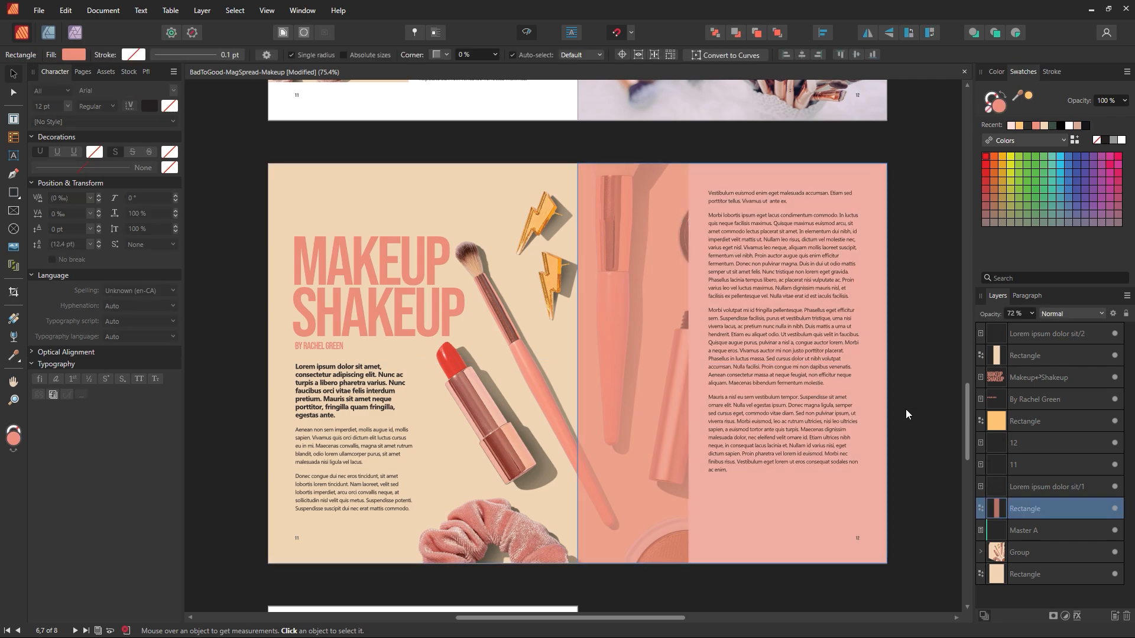
key("ctrl+z")
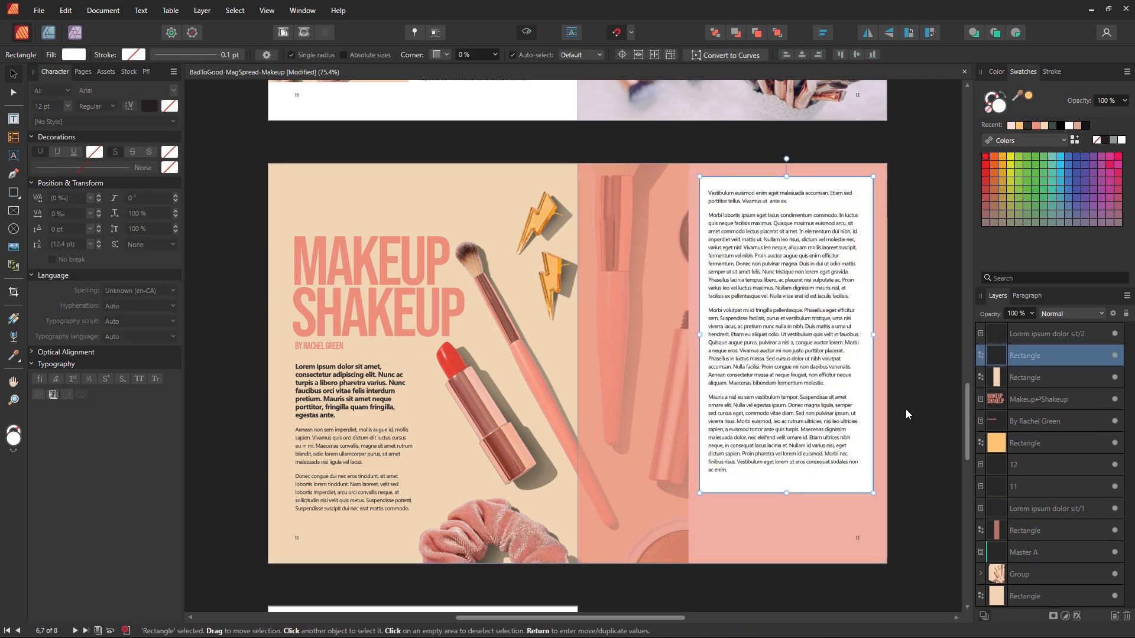
left_click(906, 410)
key("ctrl+z")
key("ctrl+z")
key("ctrl+z")
key("ctrl+z")
key("ctrl+z")
key("ctrl+z")
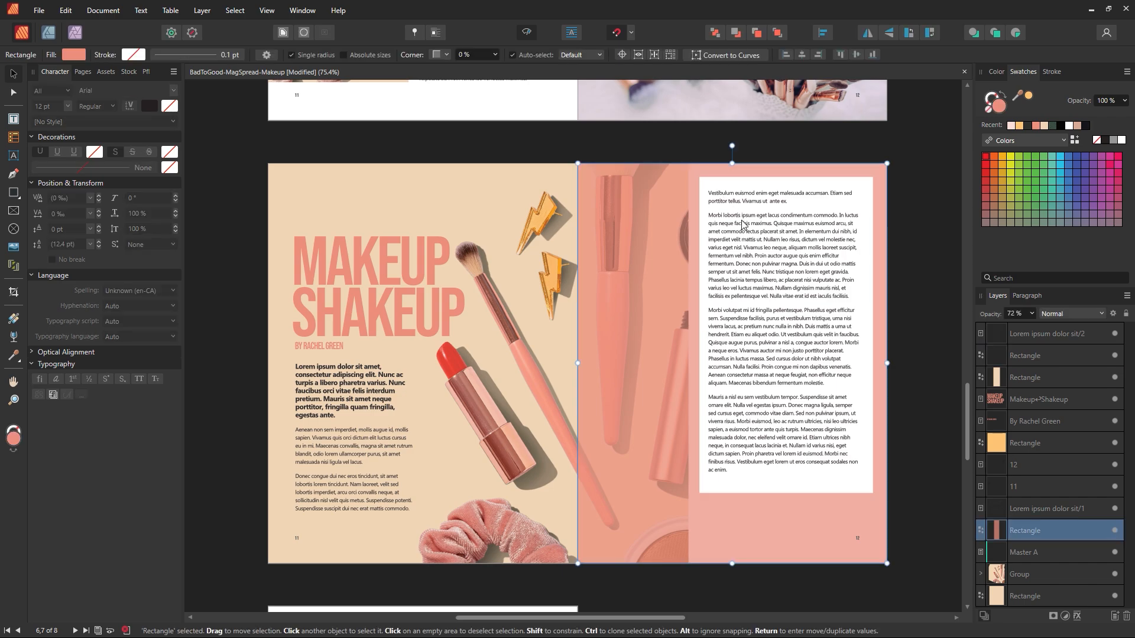
key("ctrl+z")
key("ctrl+z")
key("ctrl+z")
key("ctrl+z")
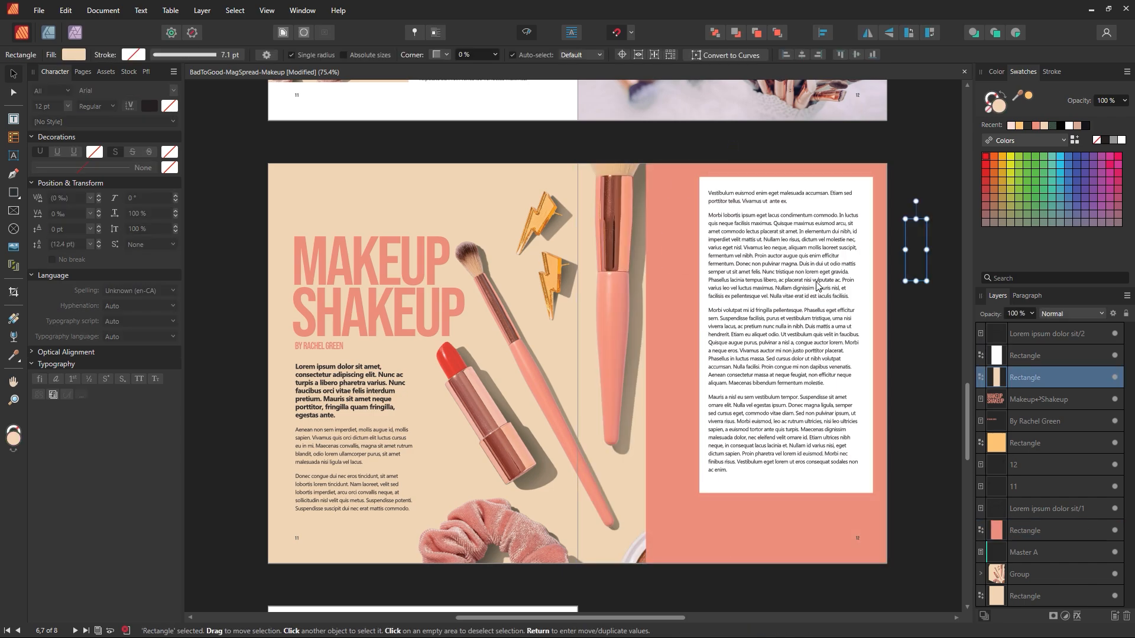
left_click(918, 343)
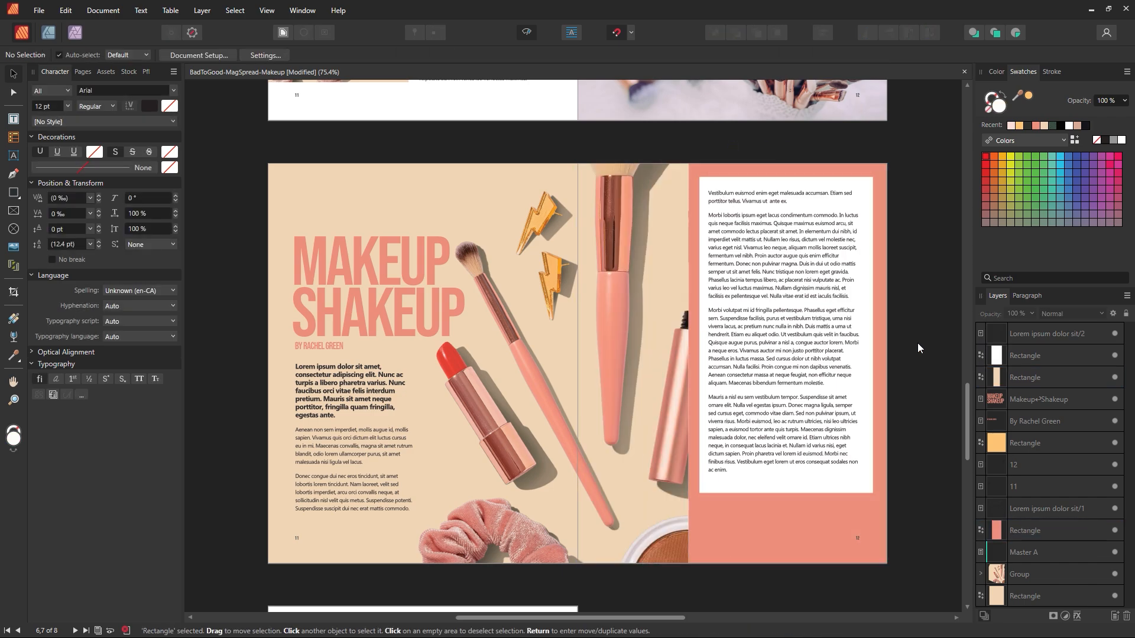
Step: Recolor the white rectangle behind the body text with the recent yellow-orange color and deselect it
left_click(872, 288)
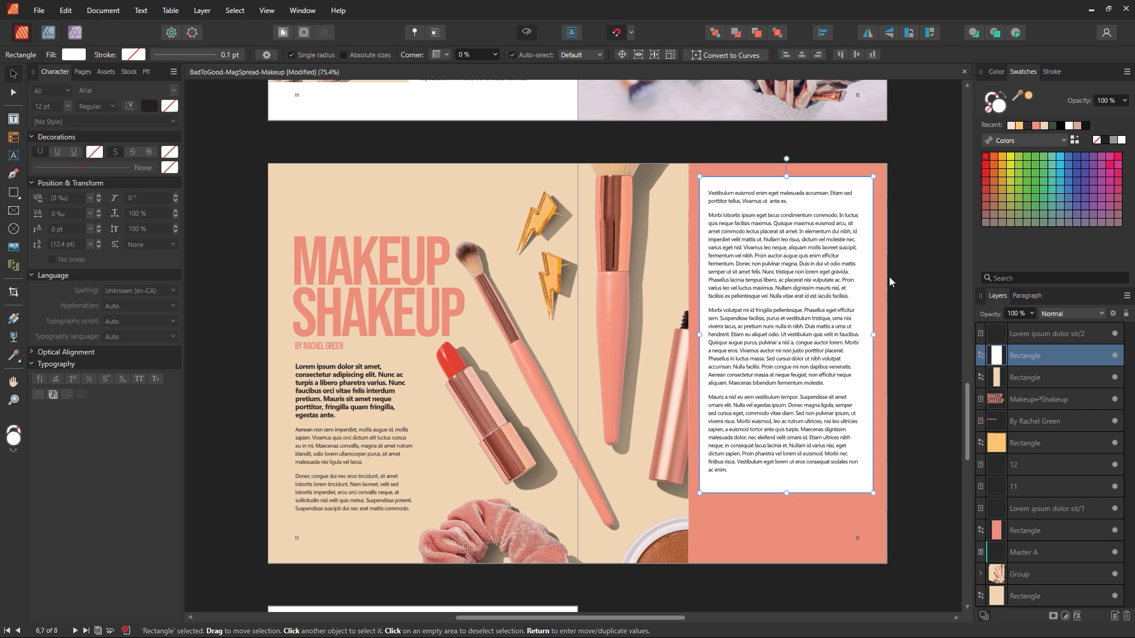
left_click(1026, 126)
left_click(1011, 126)
left_click(1019, 126)
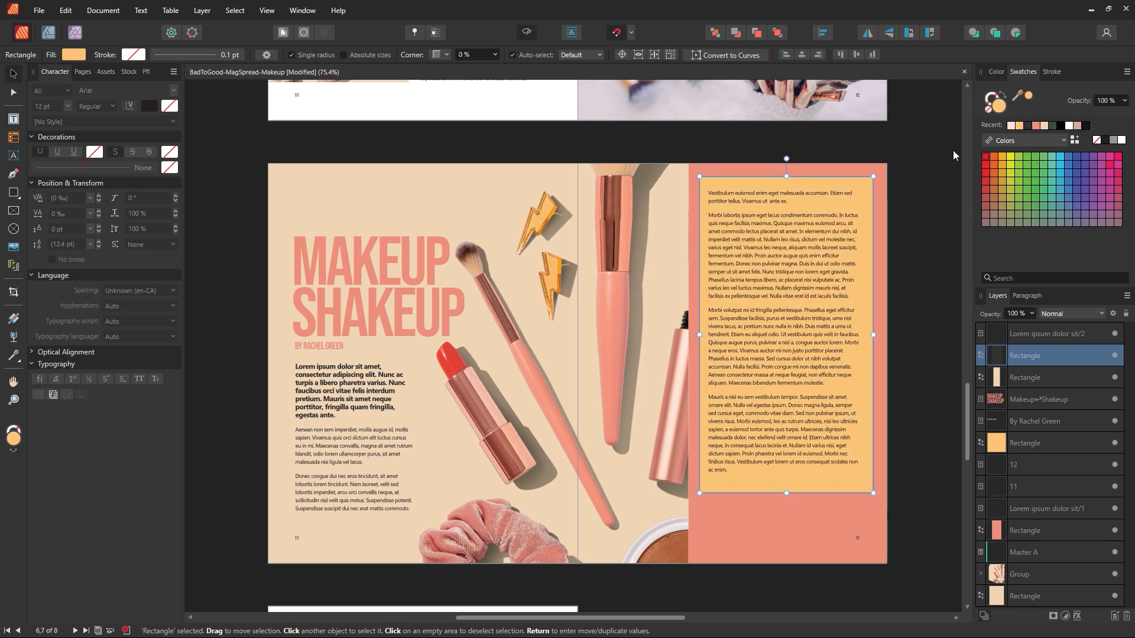
left_click(918, 182)
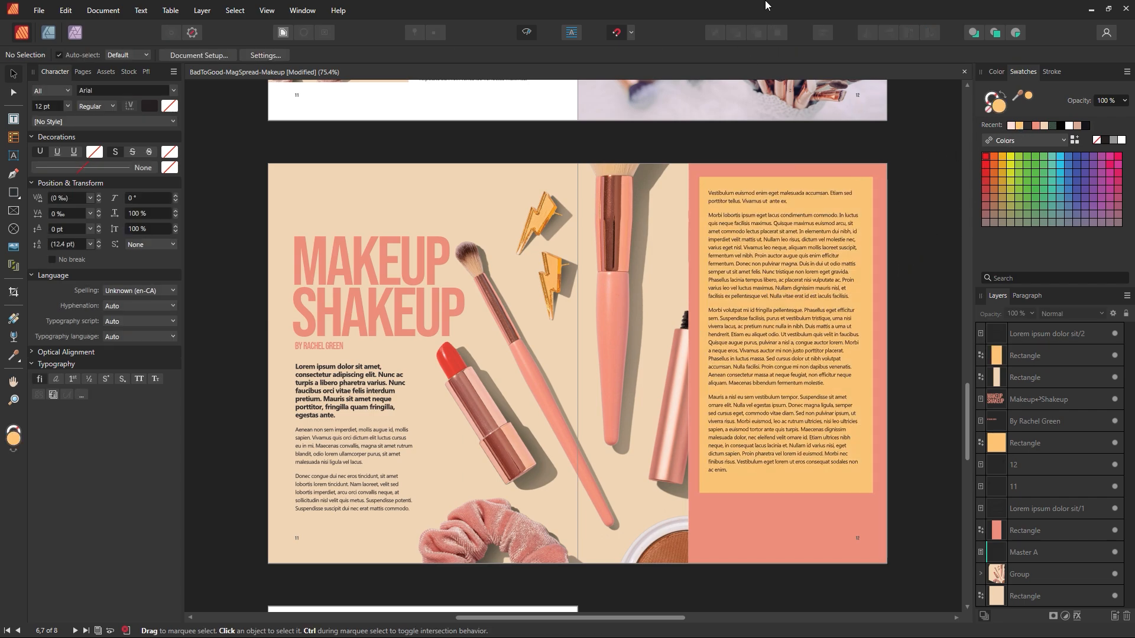
Step: Set the body text on the yellow-orange rectangle to white
left_click(769, 225)
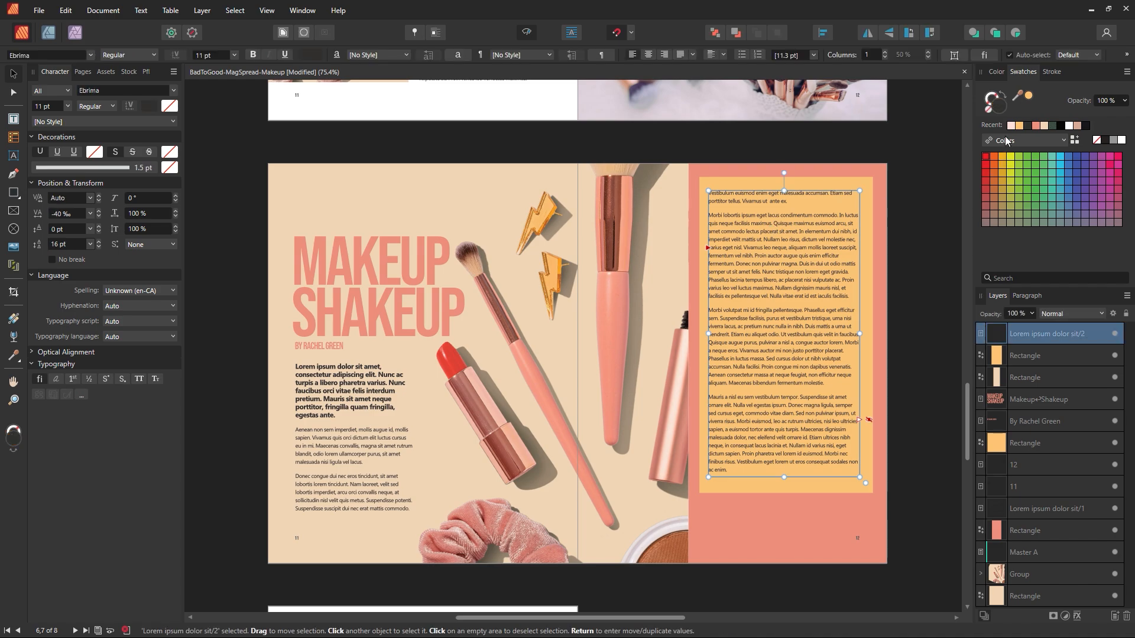
left_click(1068, 125)
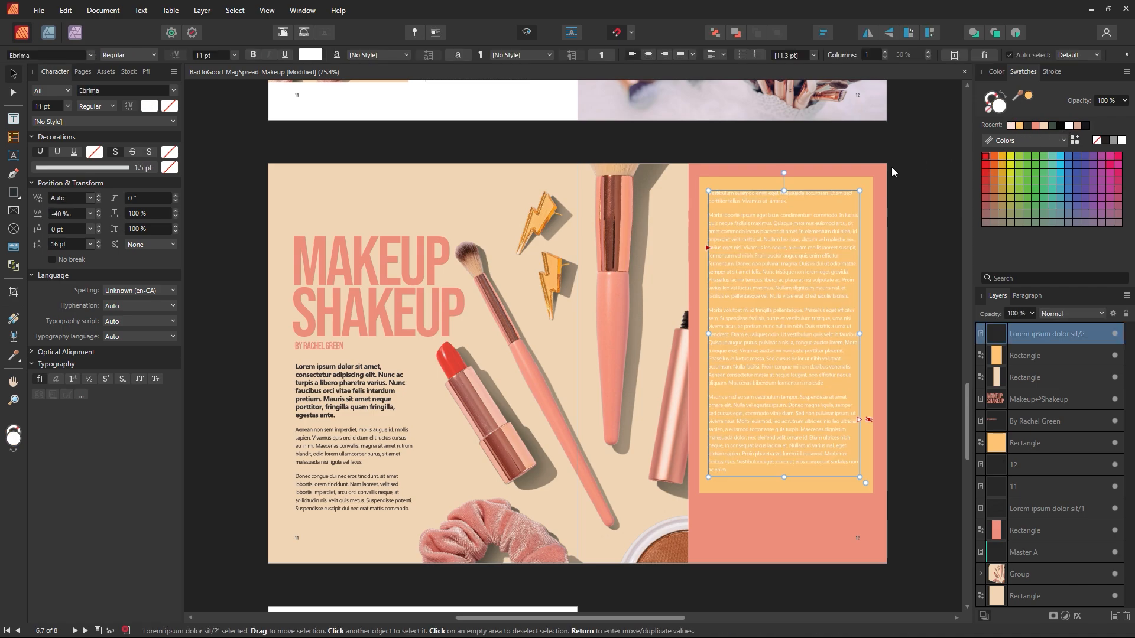
Step: Undo the white body text and the yellow-orange fill, back to dark text on the white rectangle
left_click(893, 167)
key("ctrl+z")
left_click(895, 166)
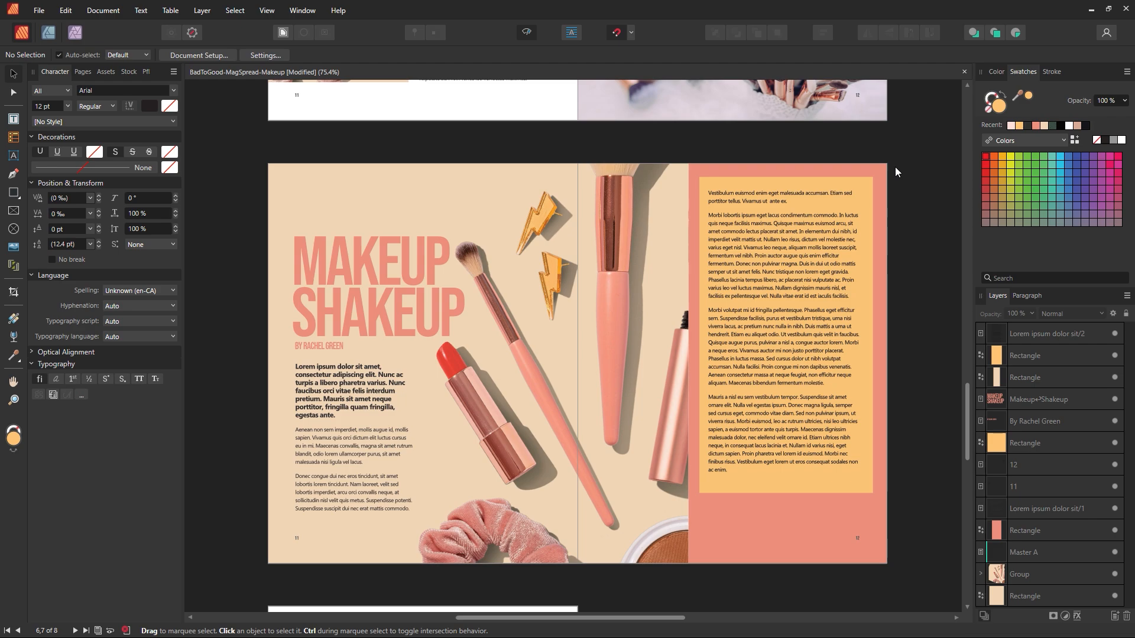
key("ctrl+z")
key("ctrl+z")
key("ctrl+z")
key("ctrl+z")
key("ctrl+z")
key("ctrl+z")
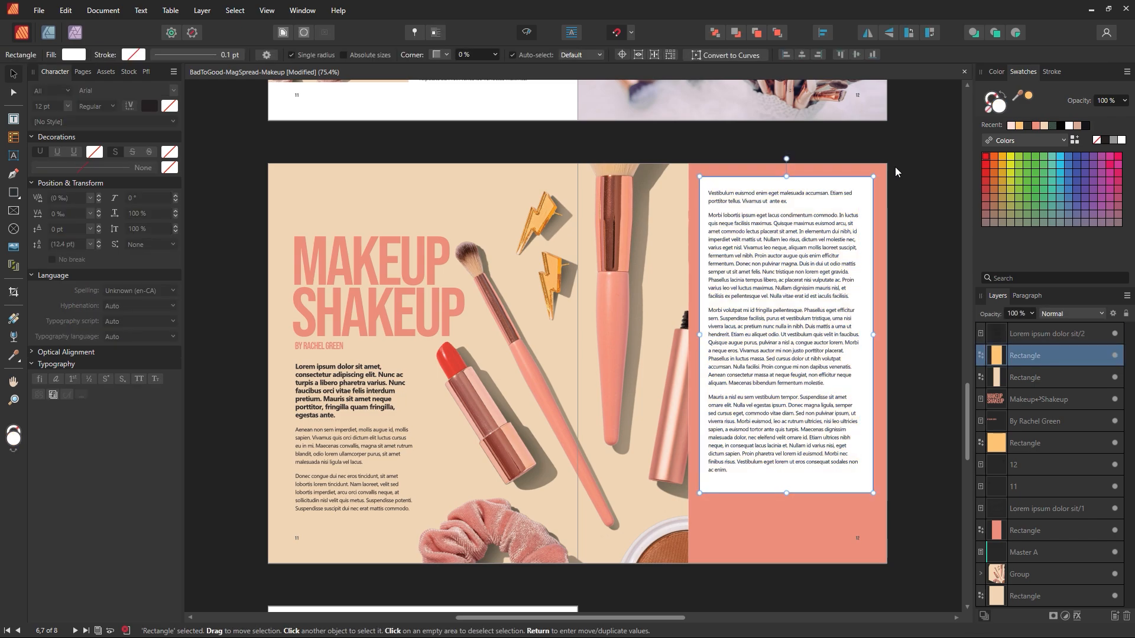
Step: Extend the white rectangle and its body text frame farther down the coral column, making the text frame about 10.02 in tall
left_click(793, 488)
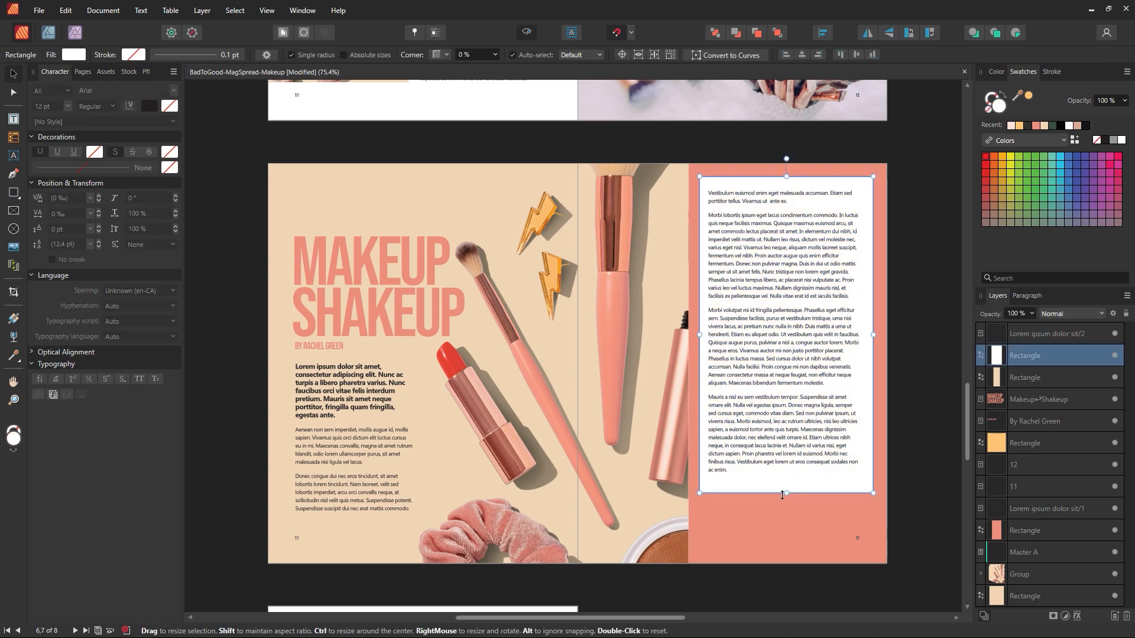
left_click_drag(787, 493, 789, 526)
left_click(788, 476)
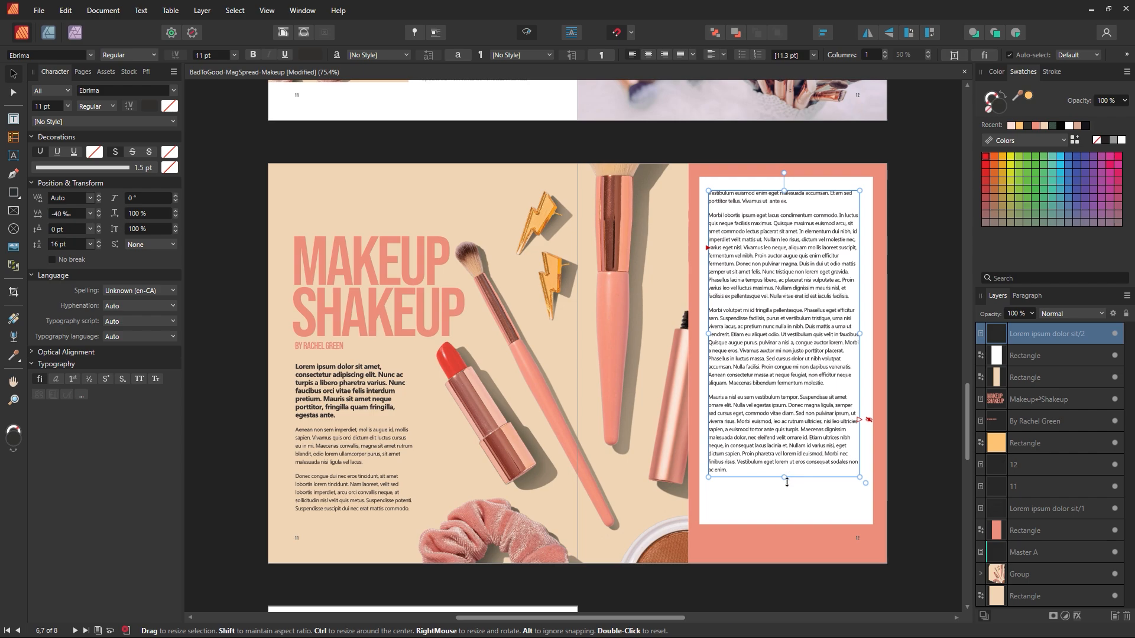
left_click_drag(786, 483, 810, 556)
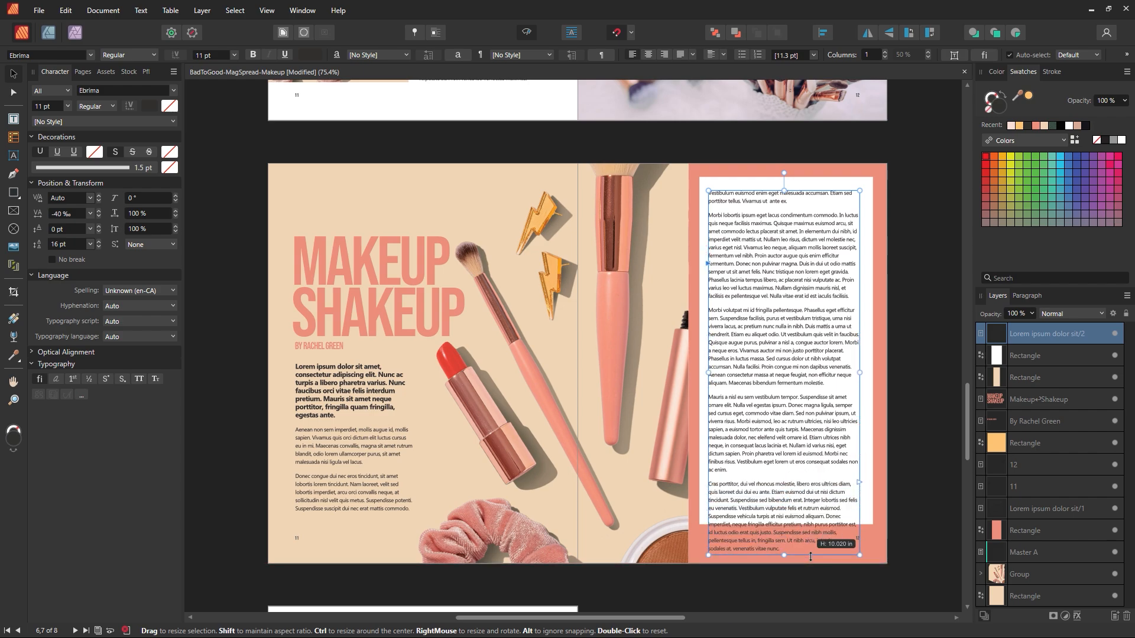
left_click(901, 552)
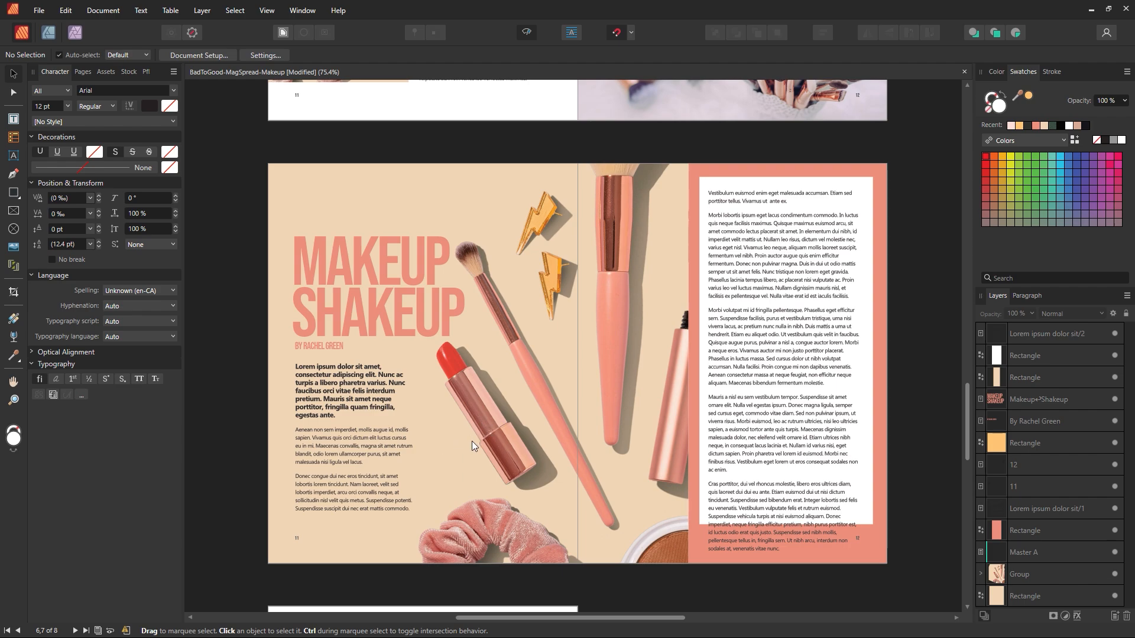
Step: Widen the left page's body text frame slightly toward the lipstick, checking the frame edges outside preview mode
left_click(368, 431)
left_click(527, 34)
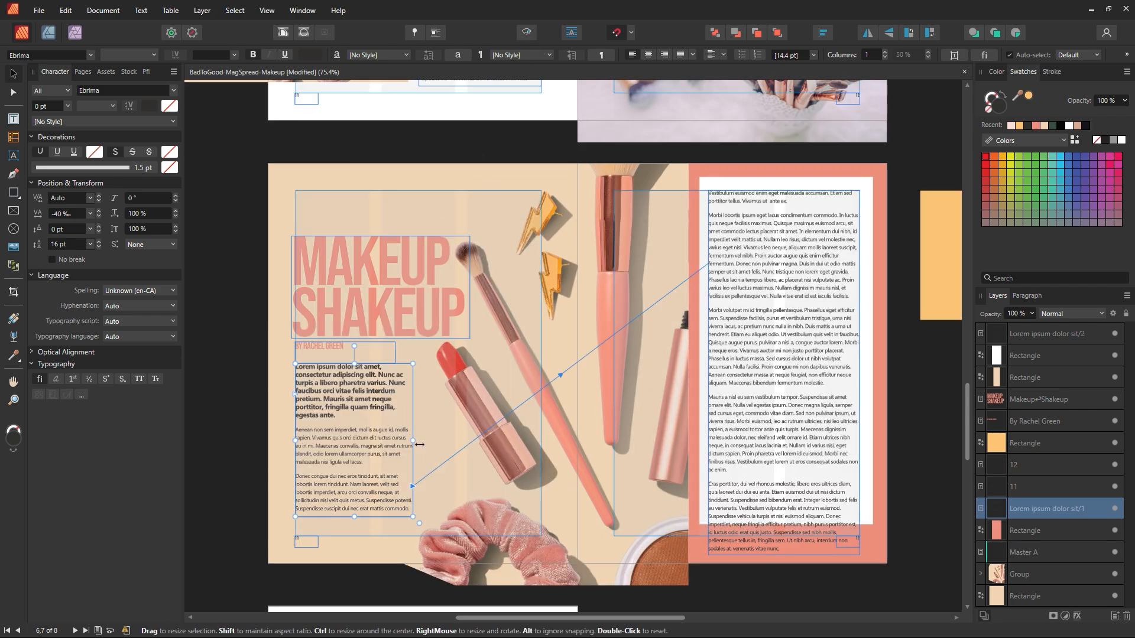
left_click_drag(420, 445, 432, 447)
left_click(527, 33)
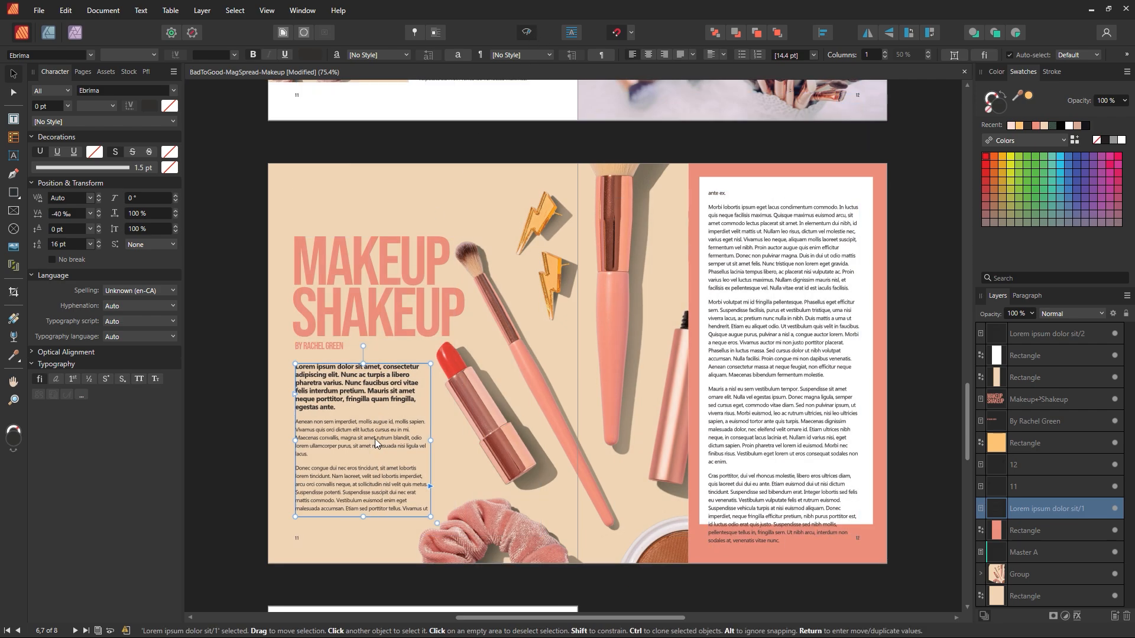
Step: Insert a line break before "vel lacus" in the left page's first regular paragraph and deselect the frame
key("t")
key("shift+Return")
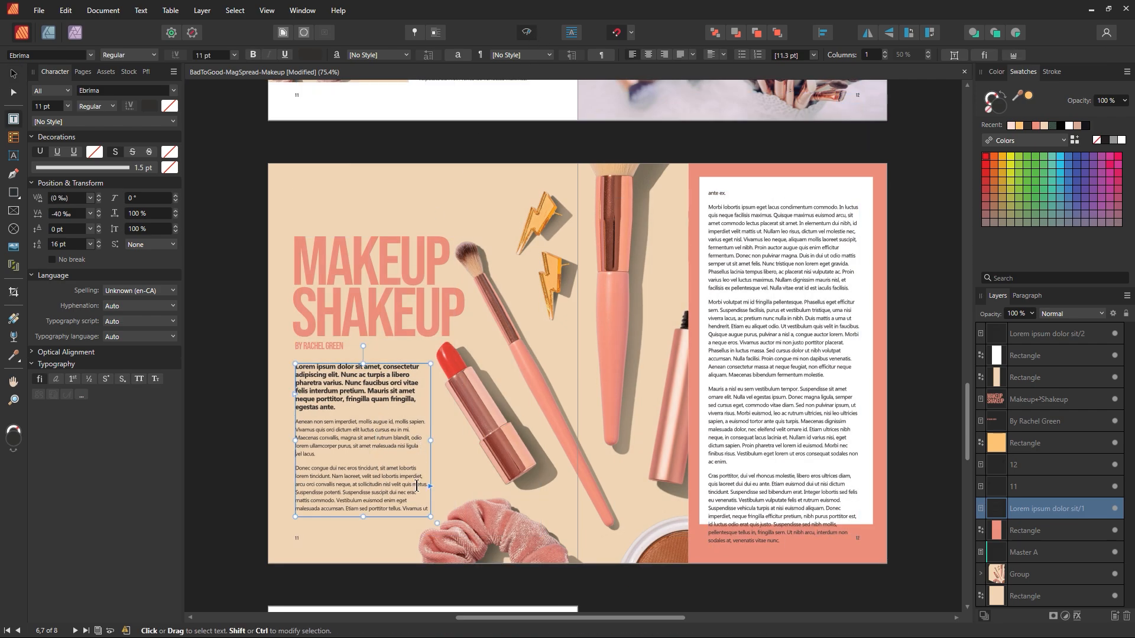
key("Escape")
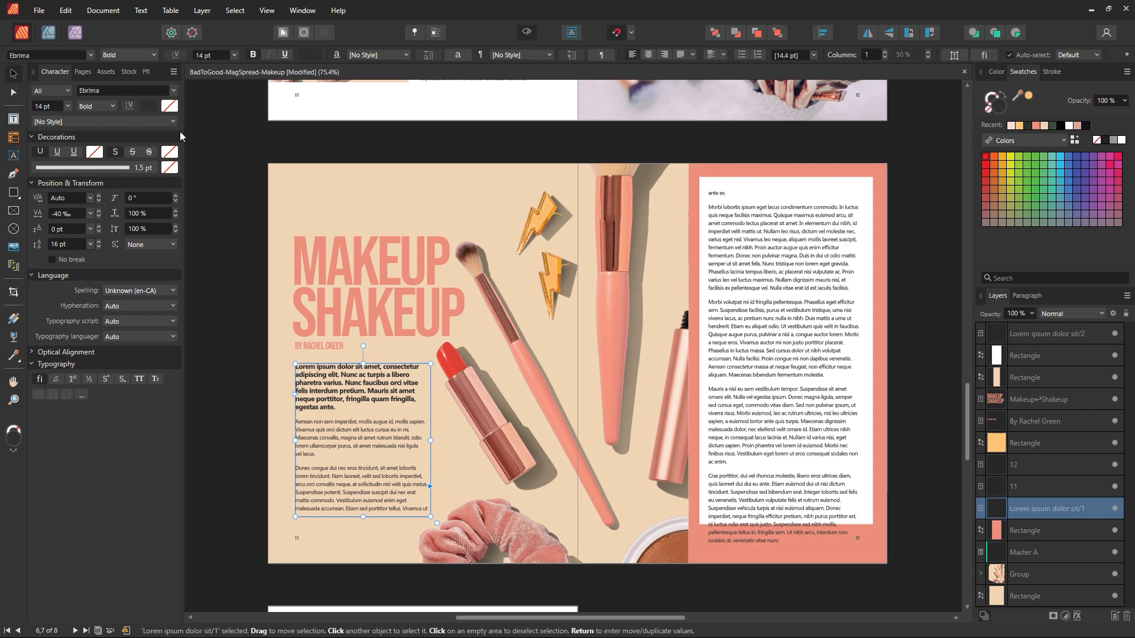
left_click(208, 141)
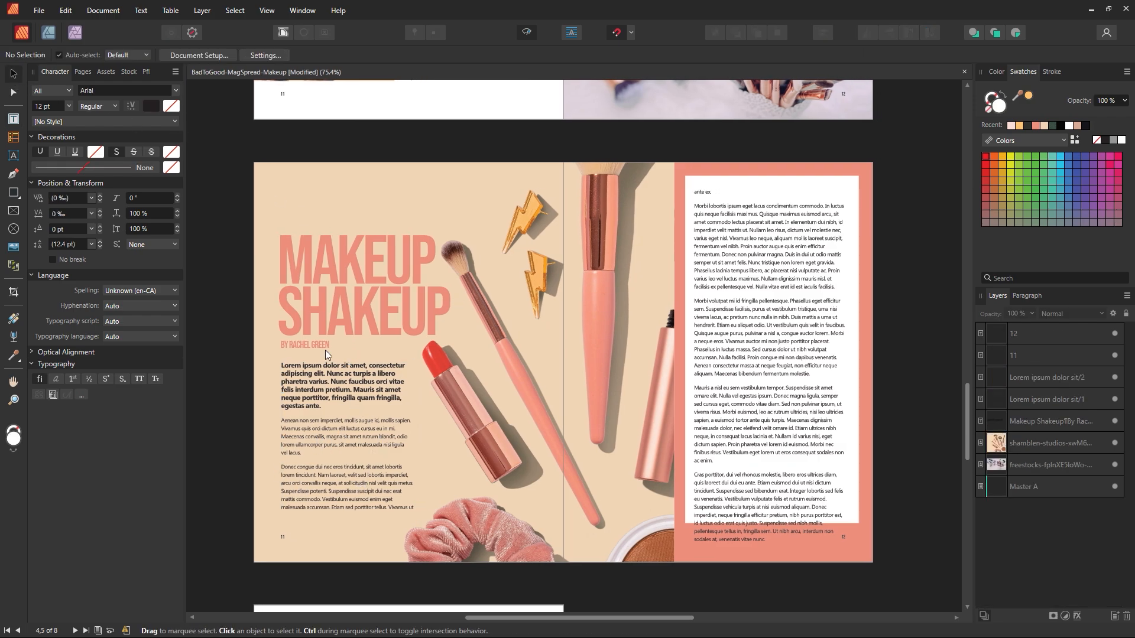
Step: Lengthen the left page's text frame by one line and insert a line break before "Vivamus ut ante ex."
left_click(334, 471)
left_click_drag(348, 513, 348, 526)
left_click(348, 553)
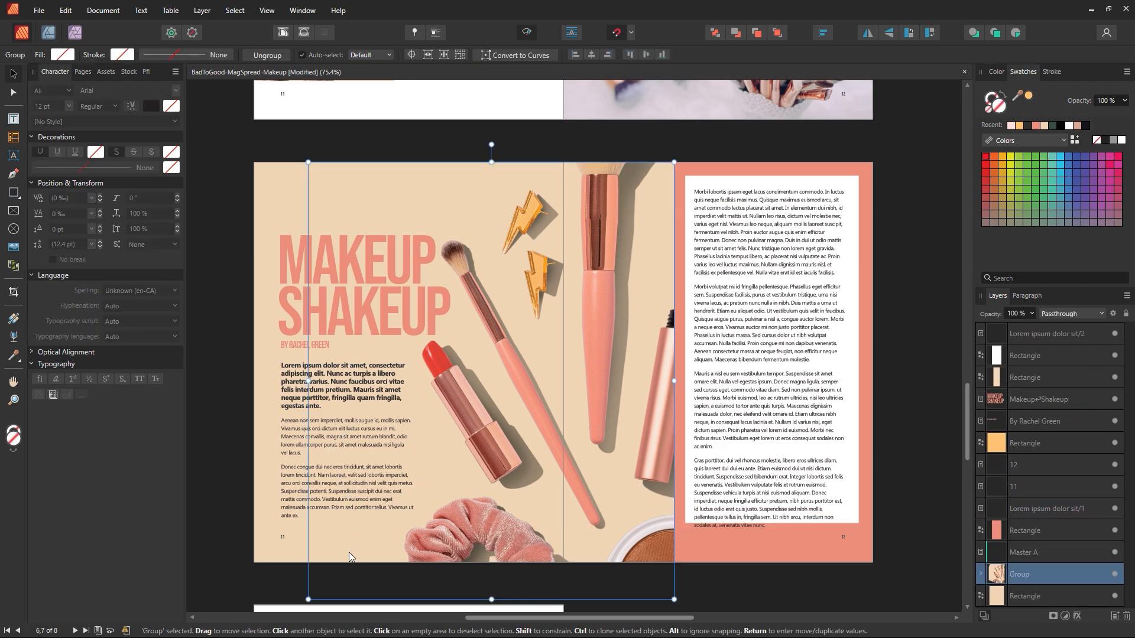
double_click(389, 508)
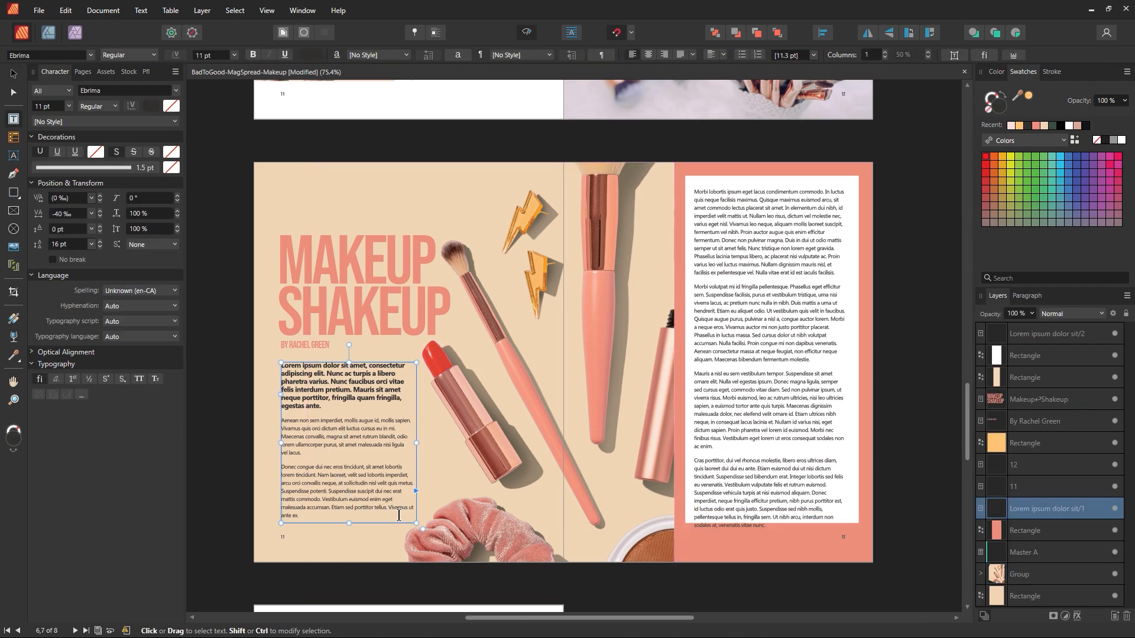
key("shift+Return")
left_click(13, 73)
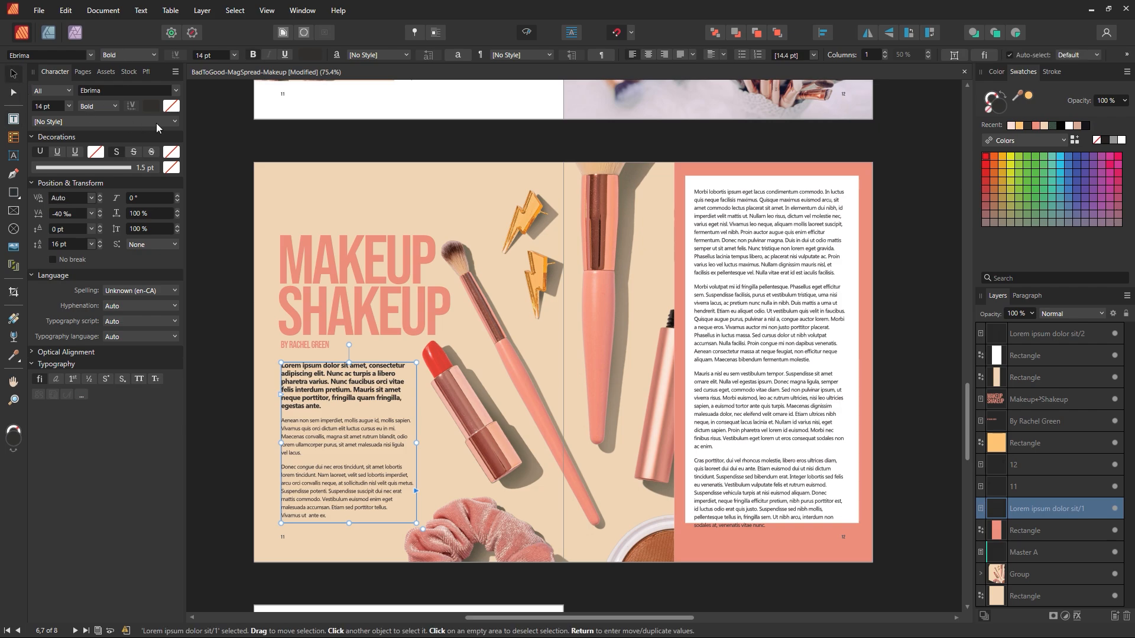
left_click(251, 145)
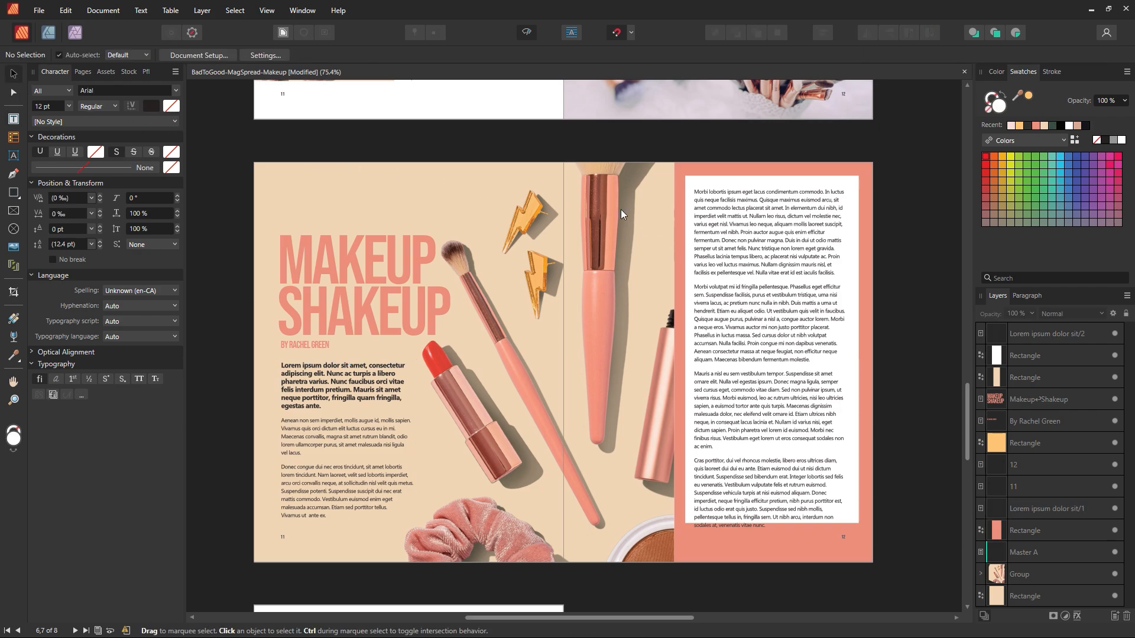
Step: Widen the coral rectangle toward the photo and move the small beige patch on its edge off the page
left_click(756, 190)
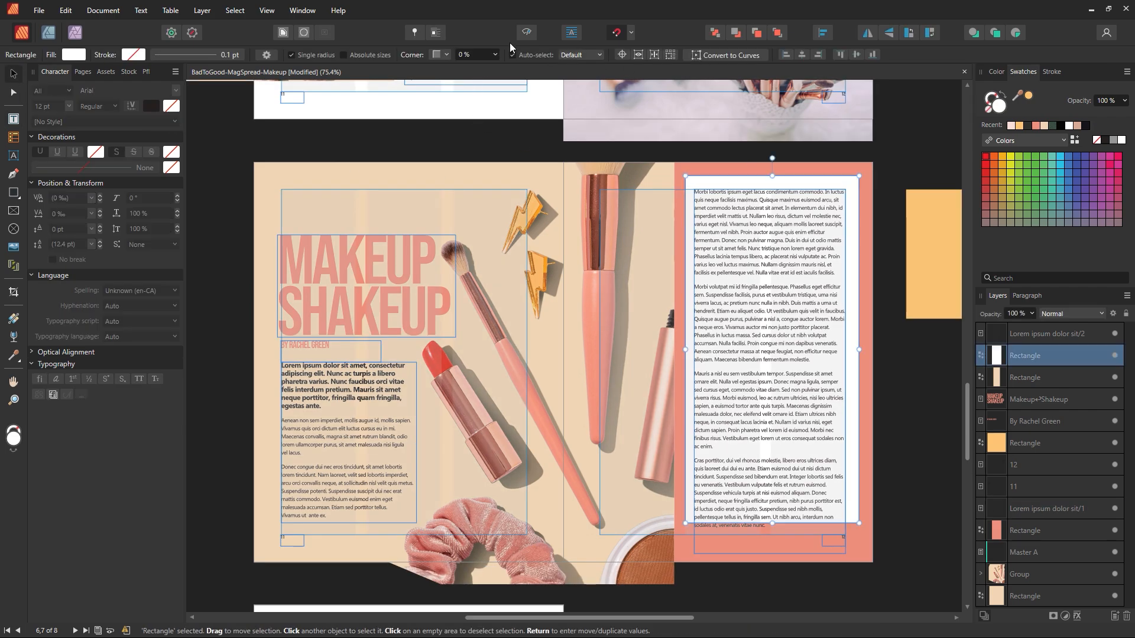
left_click(678, 254)
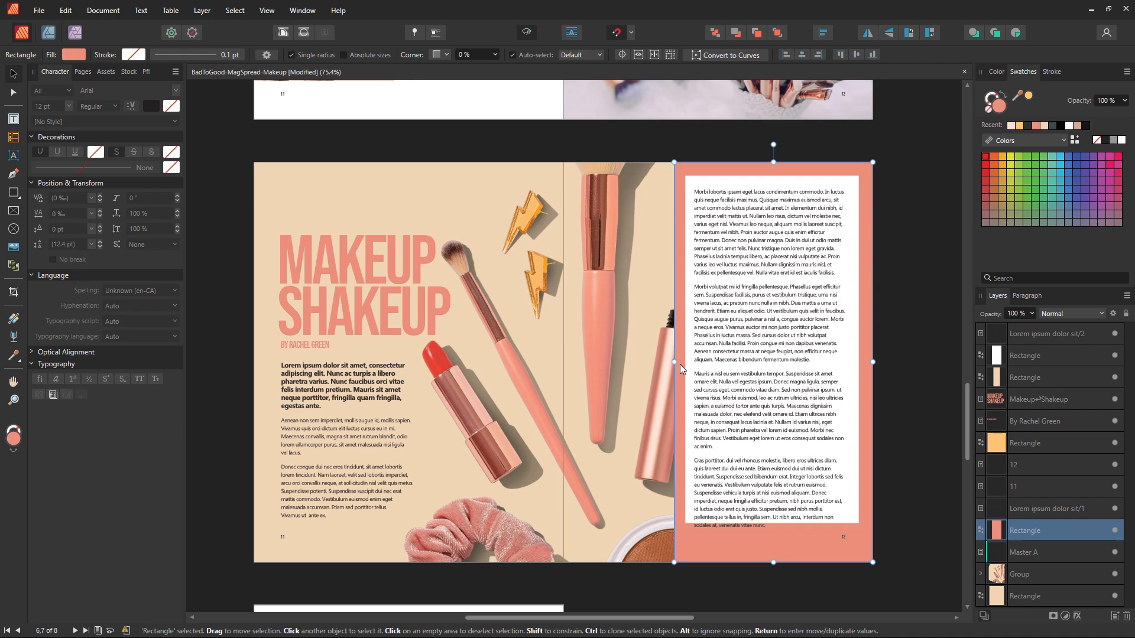
left_click_drag(674, 362, 660, 363)
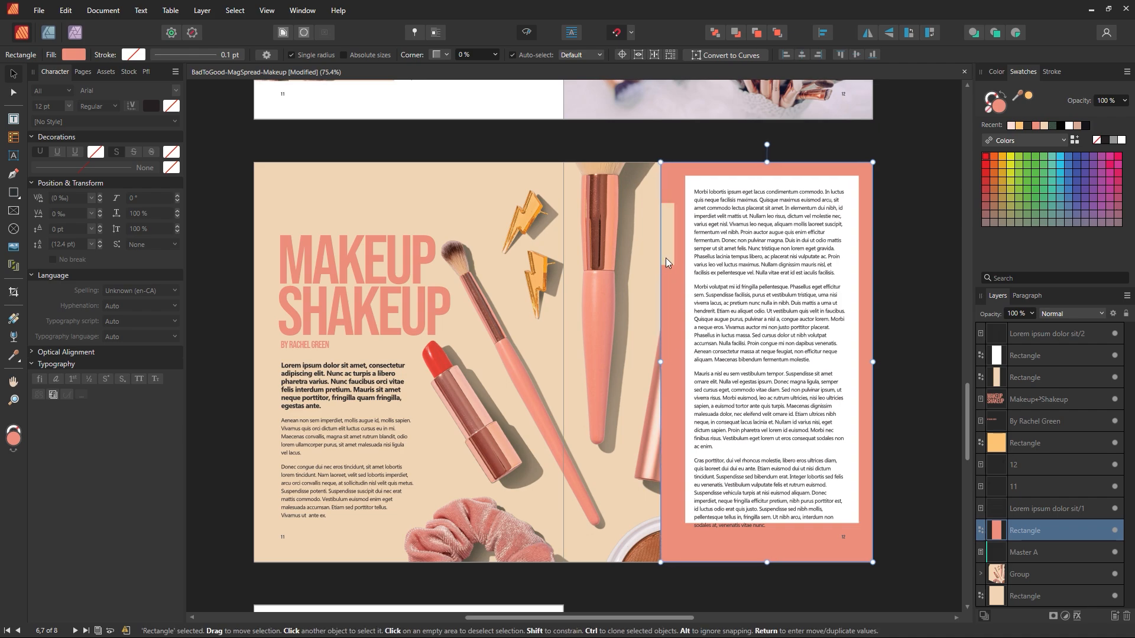
left_click(671, 228)
key("Escape")
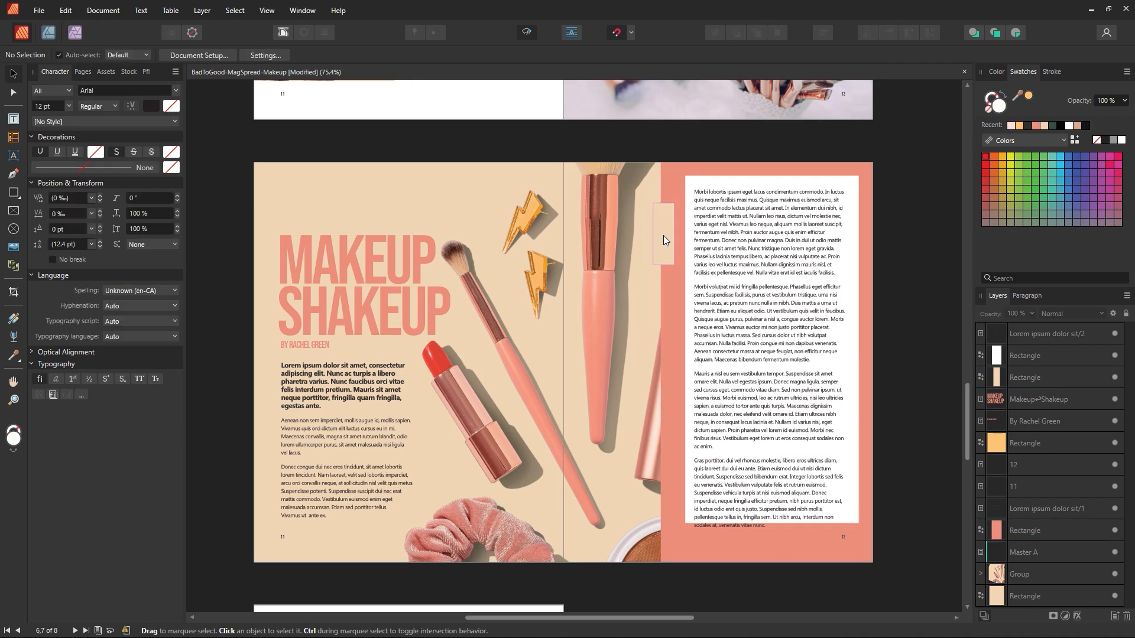
left_click(669, 246)
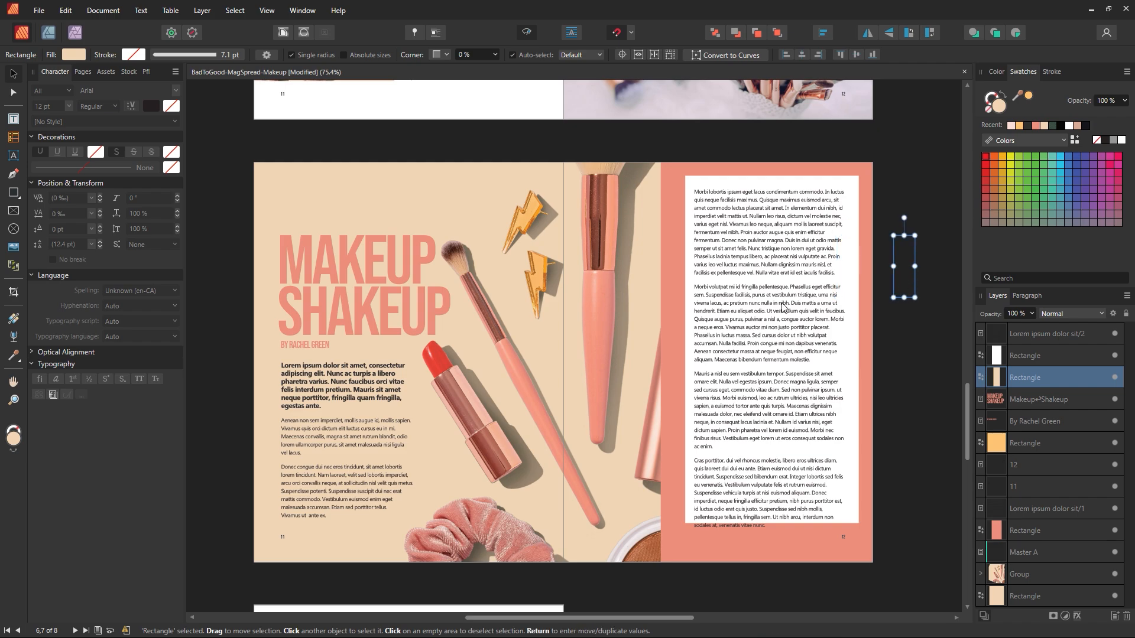
Step: Widen the white rectangle behind the body text toward the photo to match the wider coral column
left_click(703, 260)
left_click(689, 264)
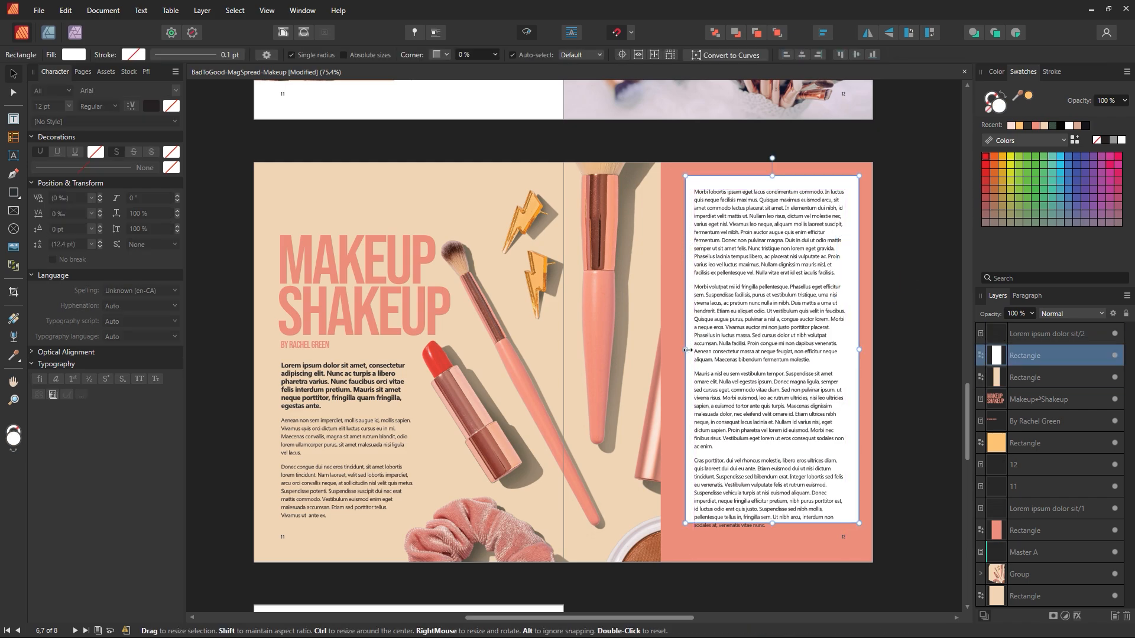
left_click_drag(686, 349, 673, 348)
Step: Resize the right page's body text frame to about 8.54 in tall so it sits inside the white rectangle with even margins
left_click(746, 366)
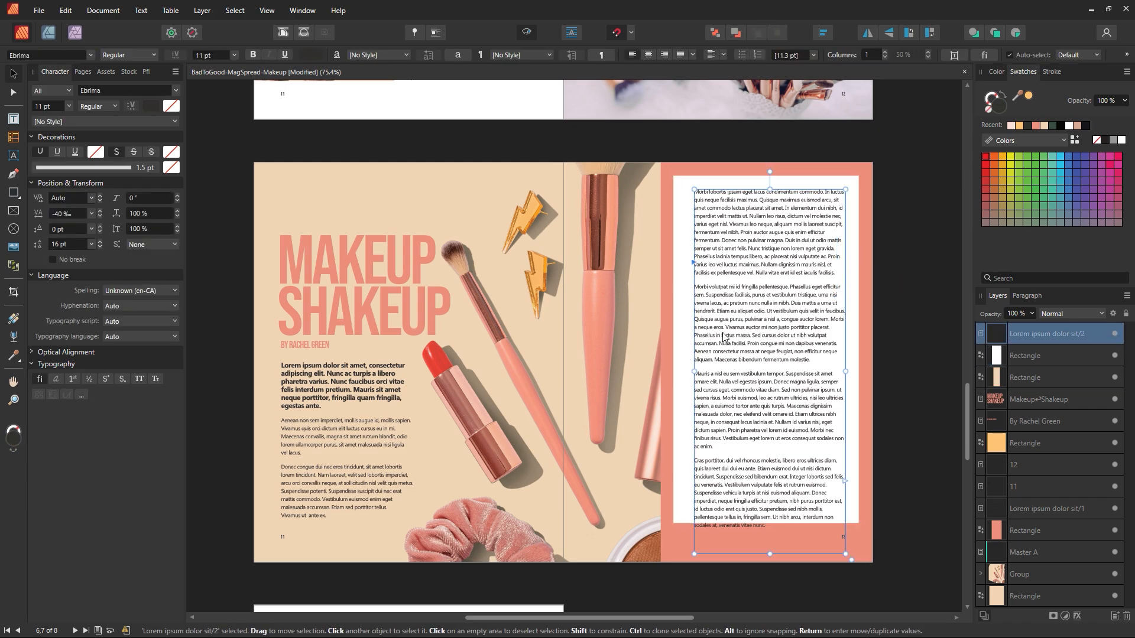
left_click_drag(696, 190, 687, 200)
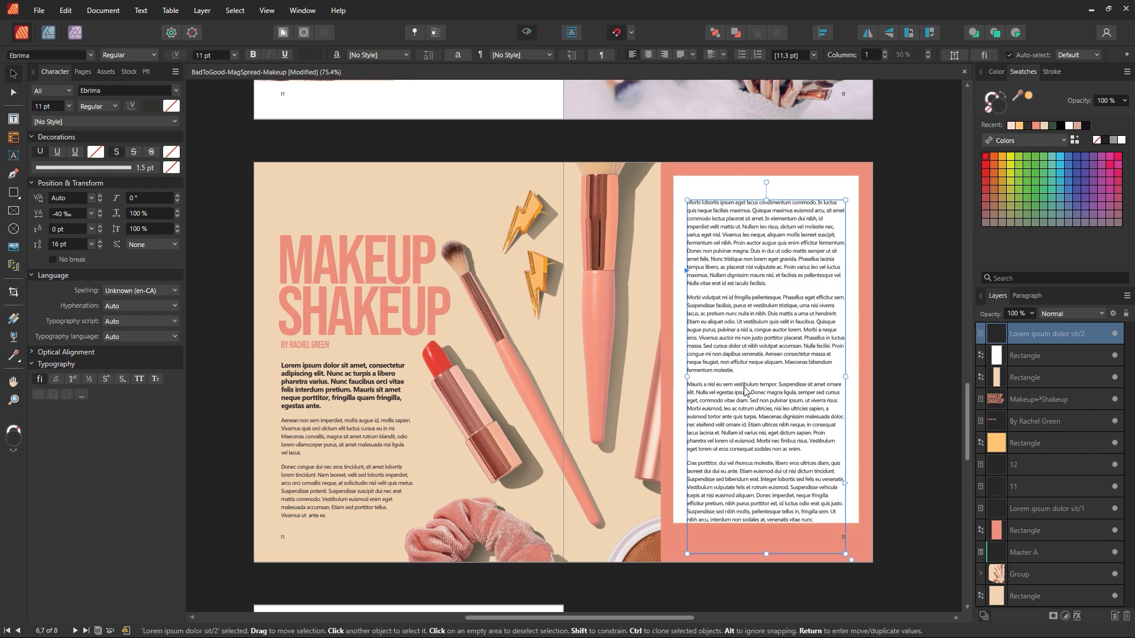
left_click_drag(762, 557, 766, 511)
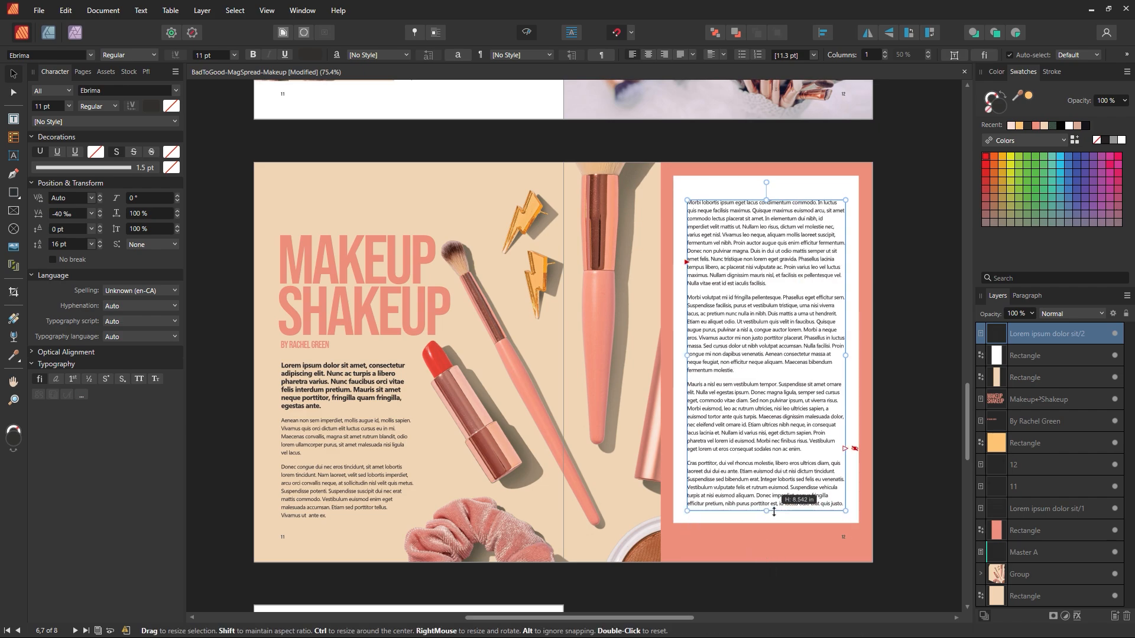
left_click(922, 515)
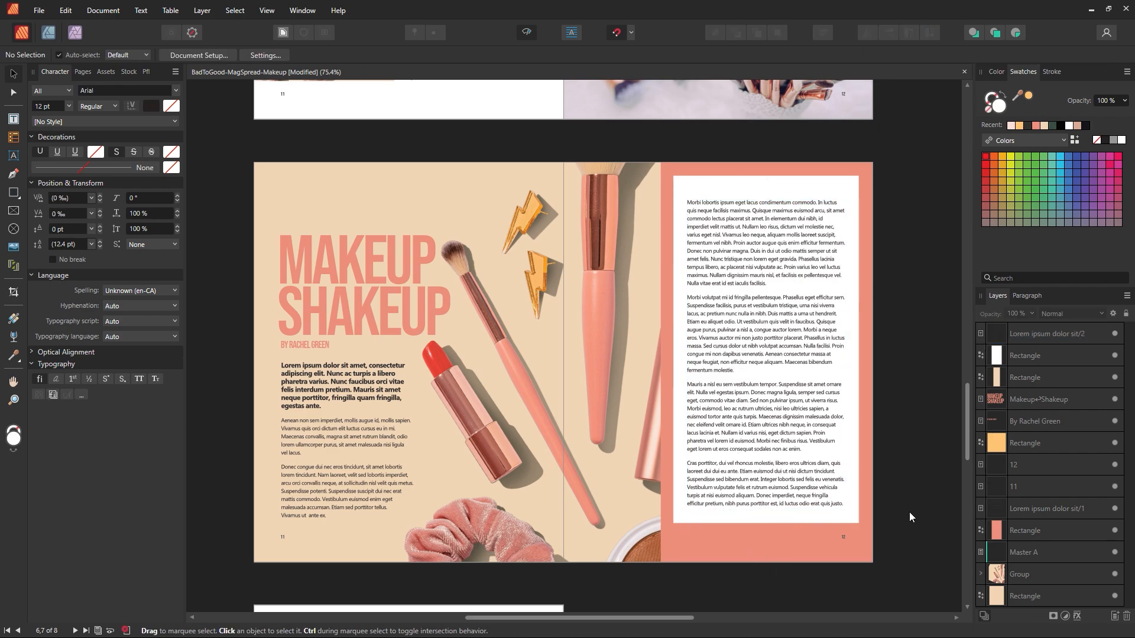
Step: Recolor the MAKEUP SHAKEUP title on the redesigned spread to white and deselect it
left_click(793, 342)
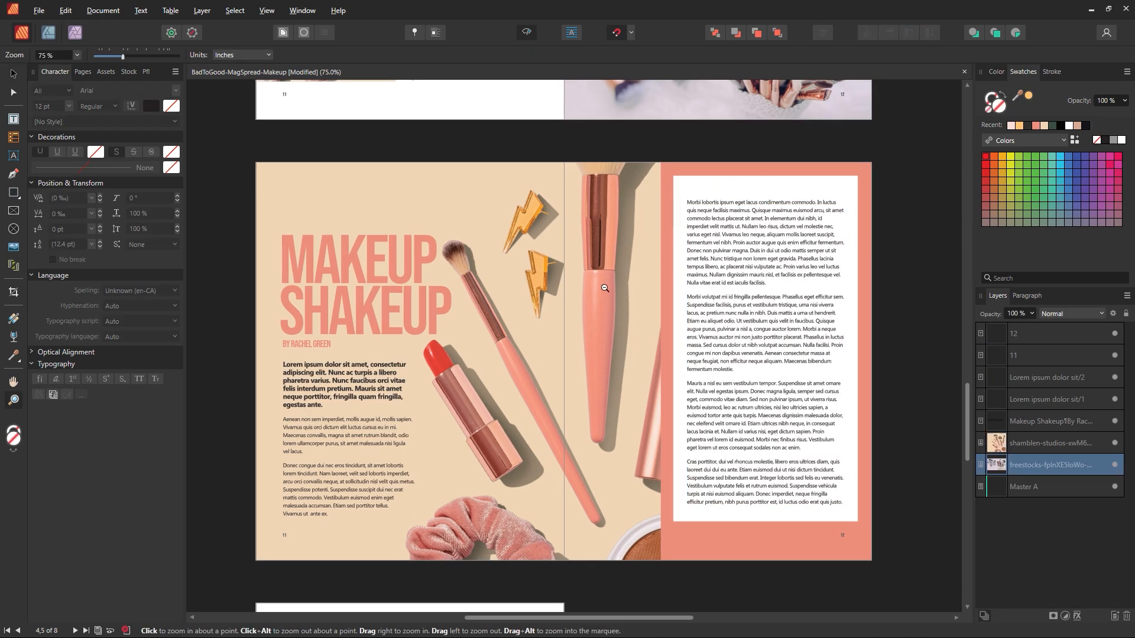
left_click(605, 287, "alt")
left_click(579, 289, "alt")
left_click_drag(556, 280, 640, 330)
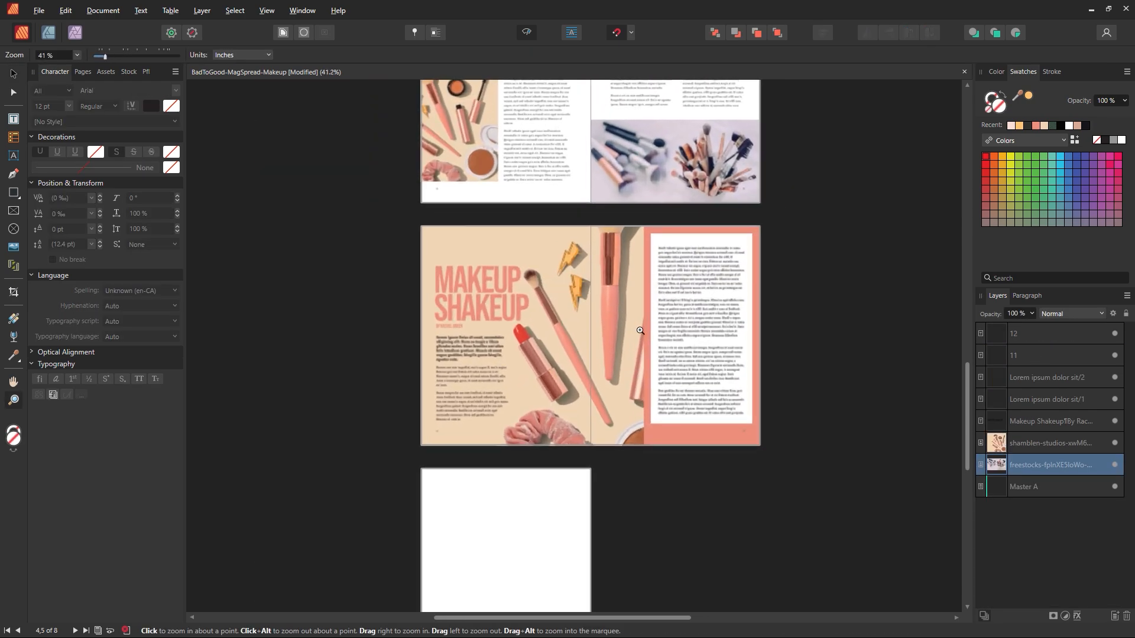
left_click(639, 331)
left_click(617, 330)
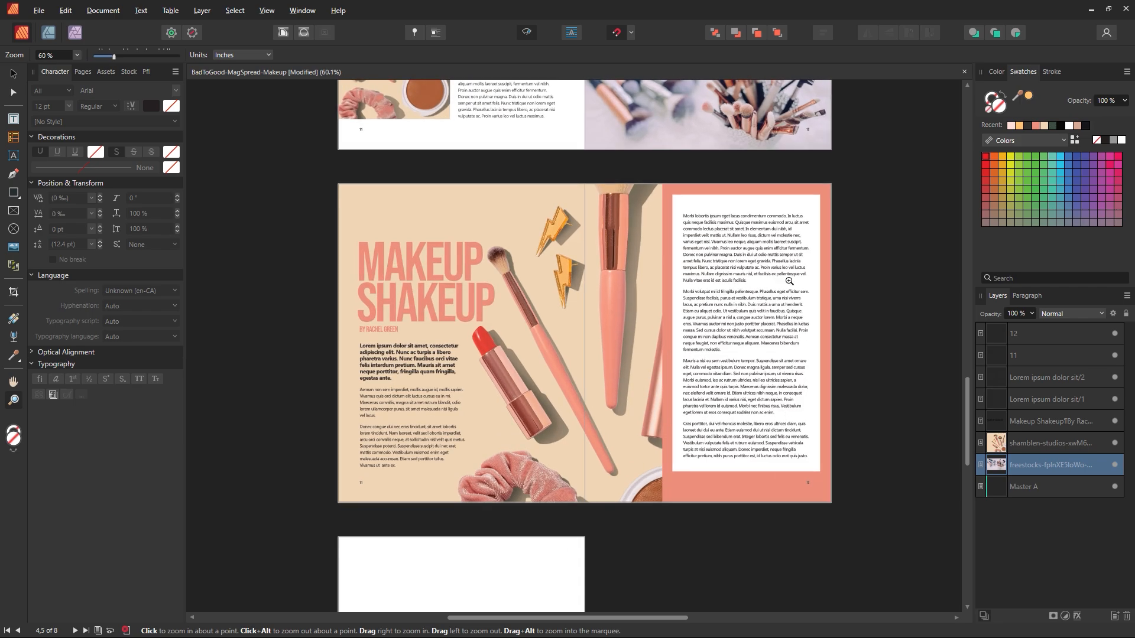
left_click(14, 76)
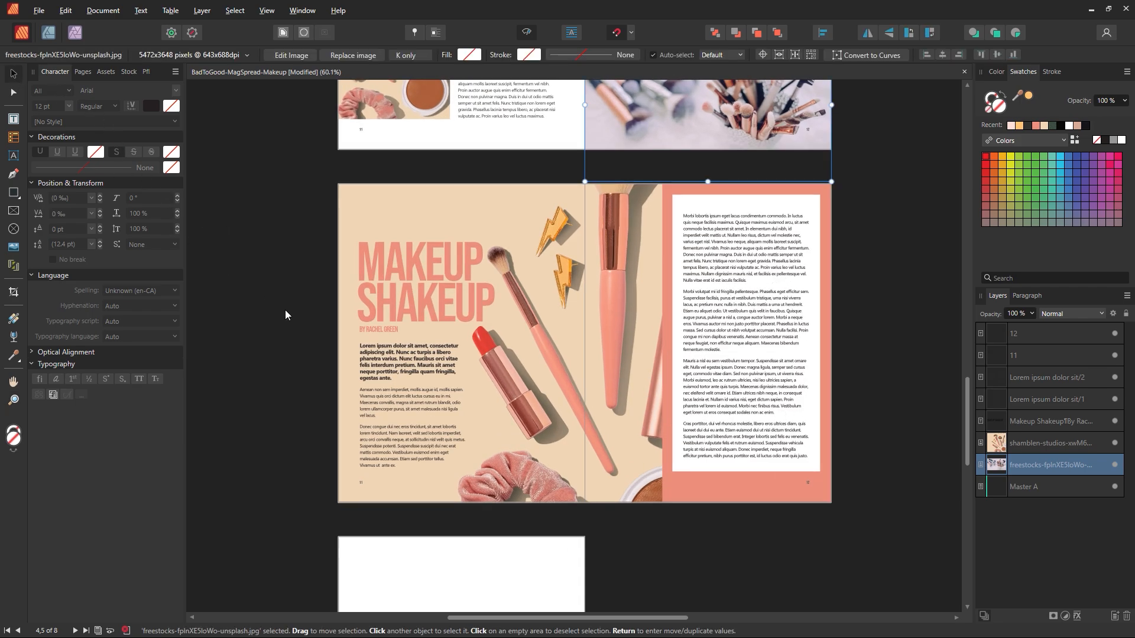
left_click(387, 334)
left_click(408, 303)
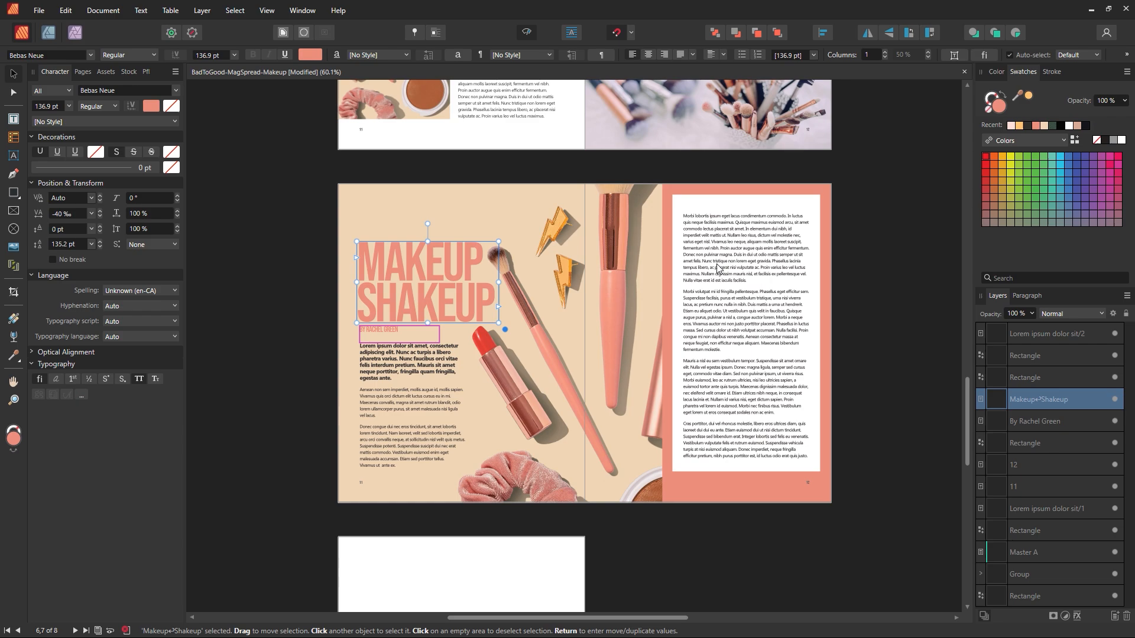
left_click(1121, 141)
left_click(881, 142)
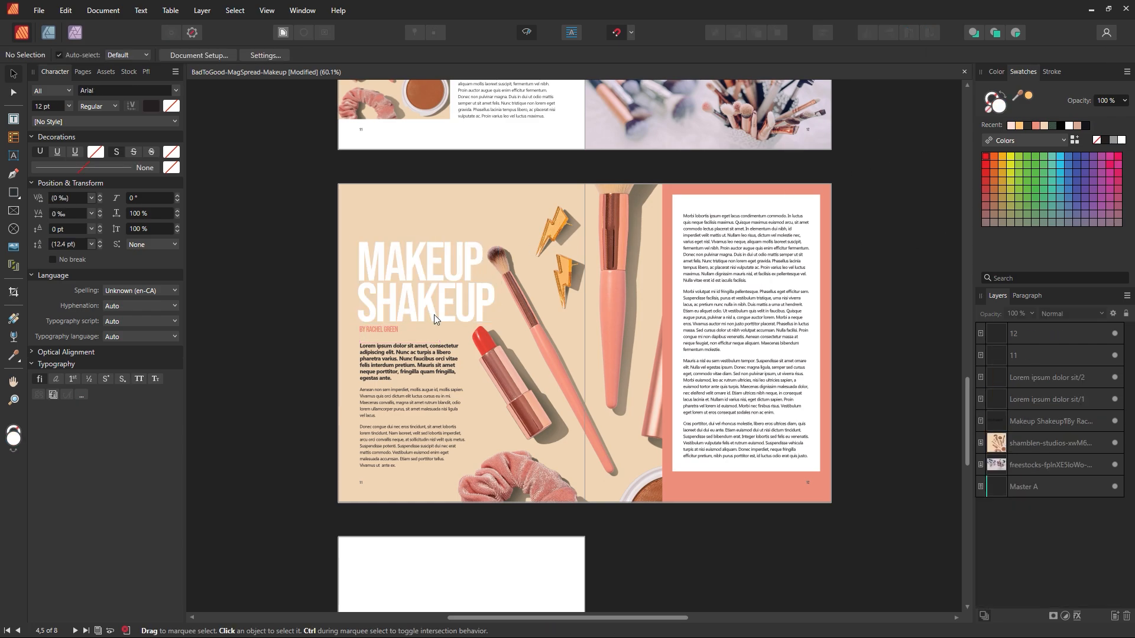
Step: Compare the redesigned spread and its white title with the original Makeup Shakeup spread above it
scroll(385, 330, "up", 5)
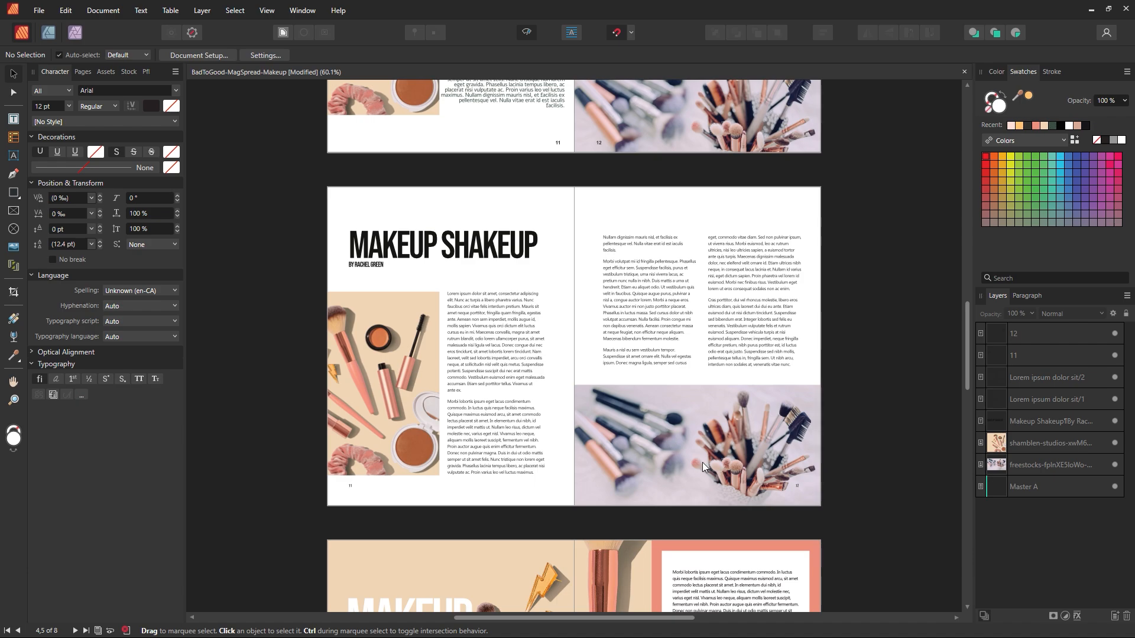
scroll(702, 463, "down", 5)
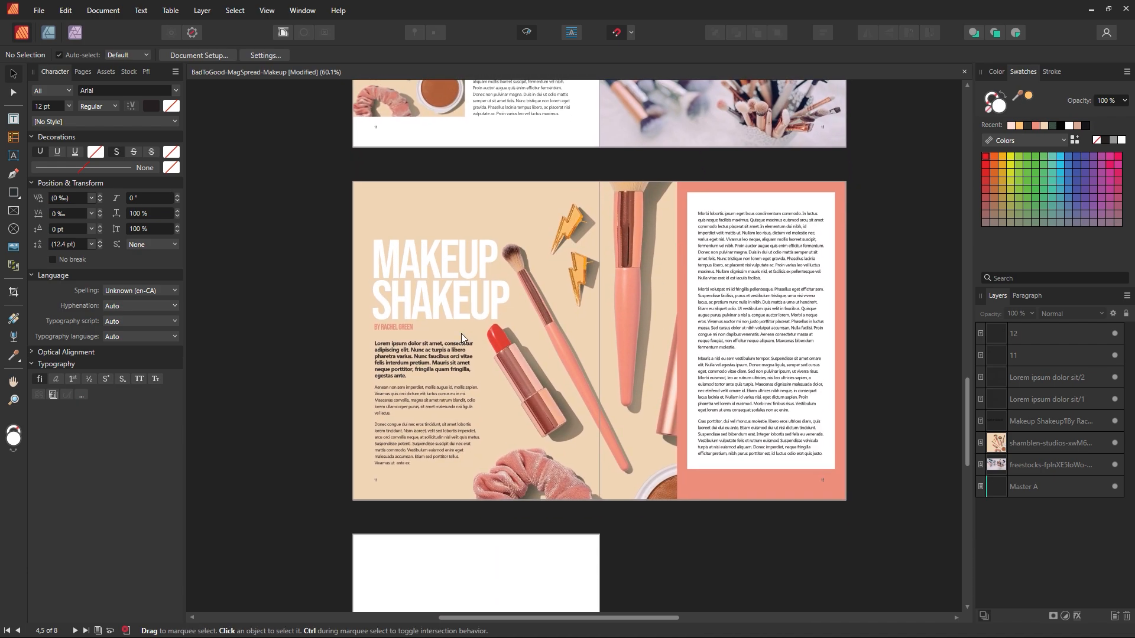
key("ctrl+d")
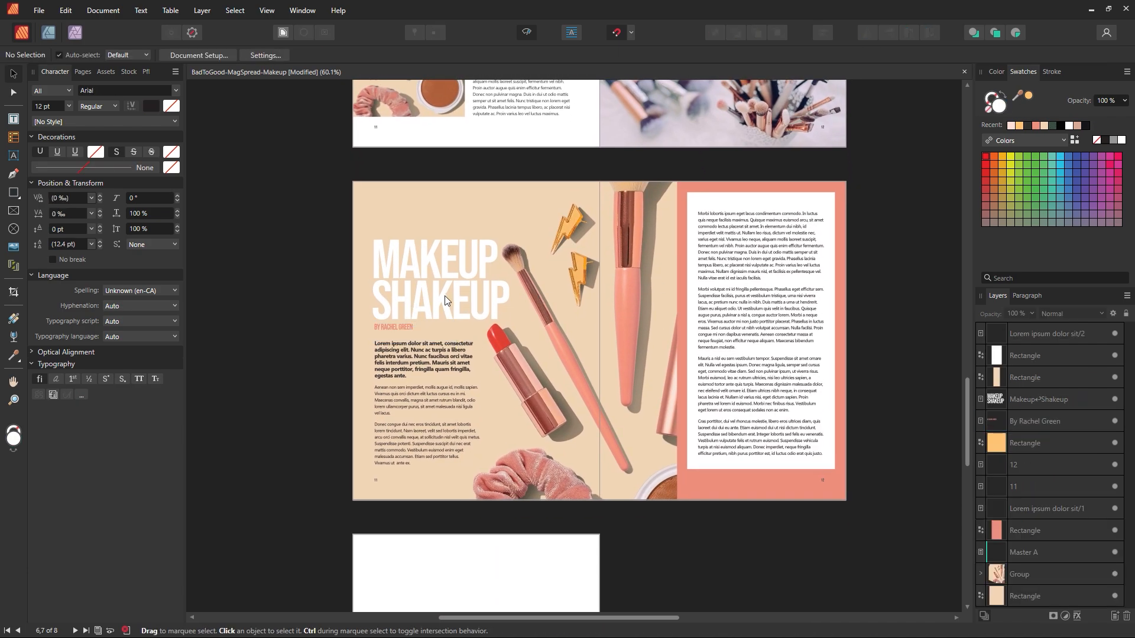
scroll(445, 297, "up", 5)
key("alt+Page_Down")
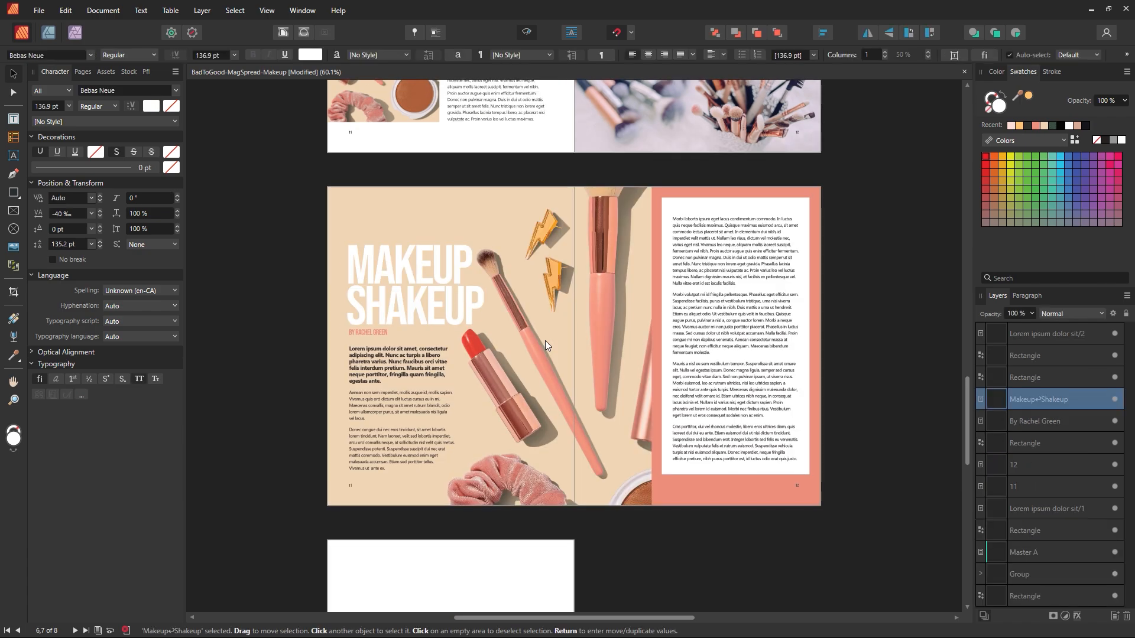
Step: Undo the title's white recolor, and recolor the byline beneath it to black
key("ctrl+z")
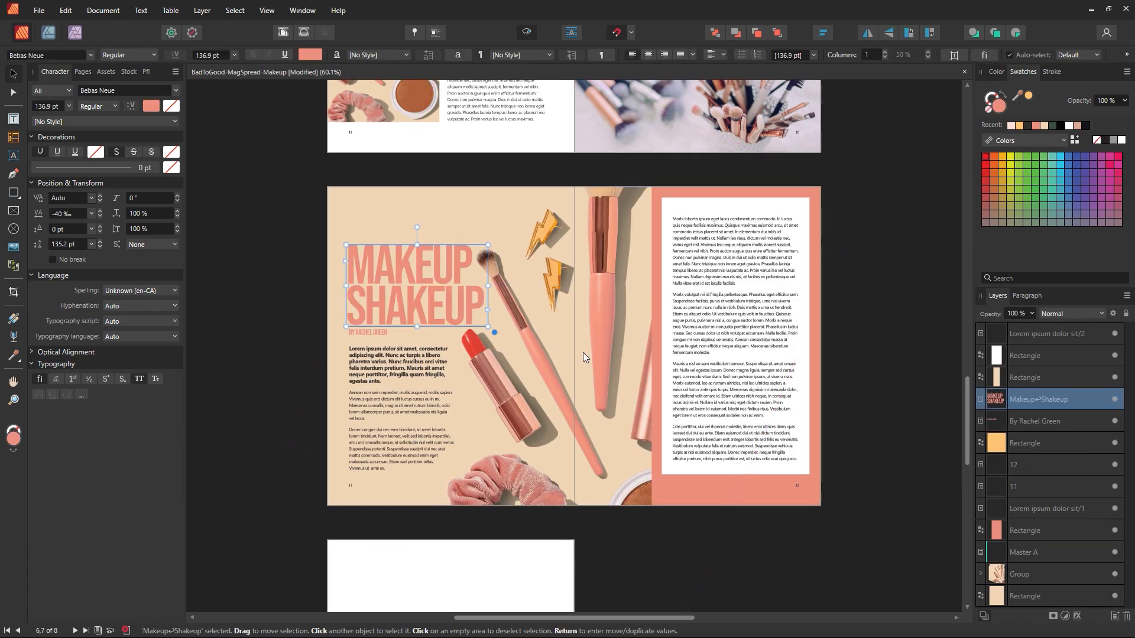
left_click(850, 312)
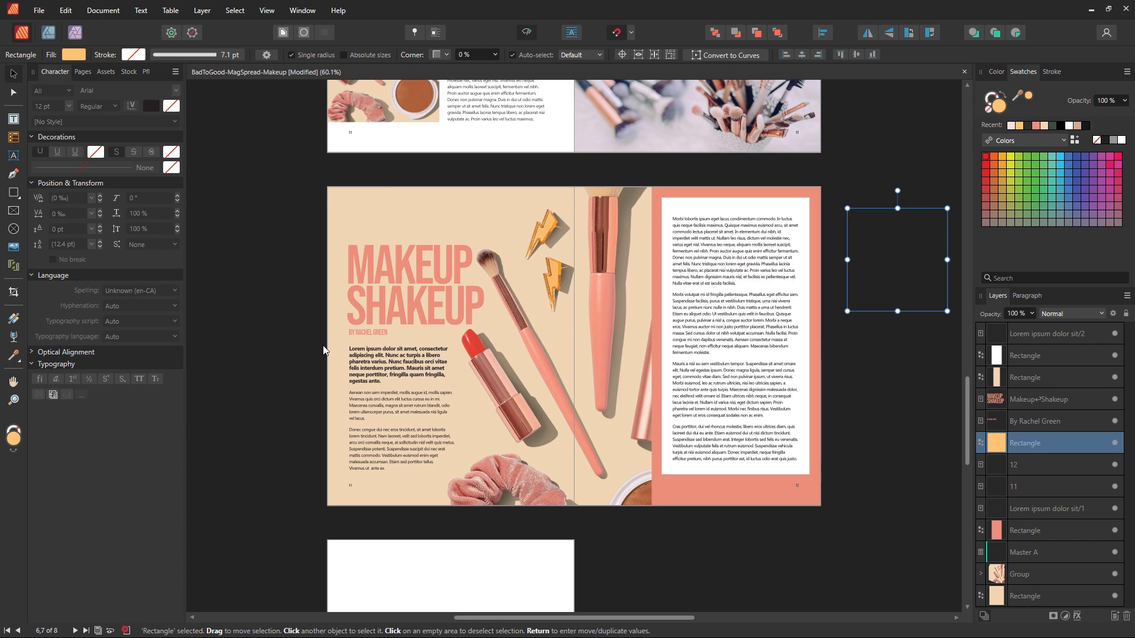
left_click(379, 338)
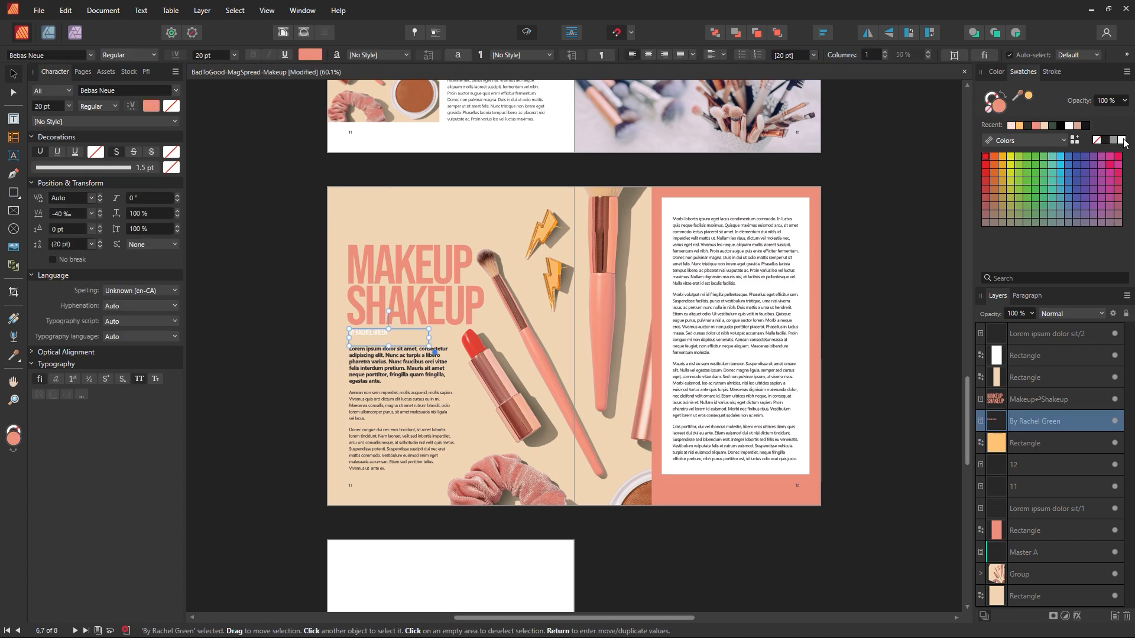
left_click(926, 186)
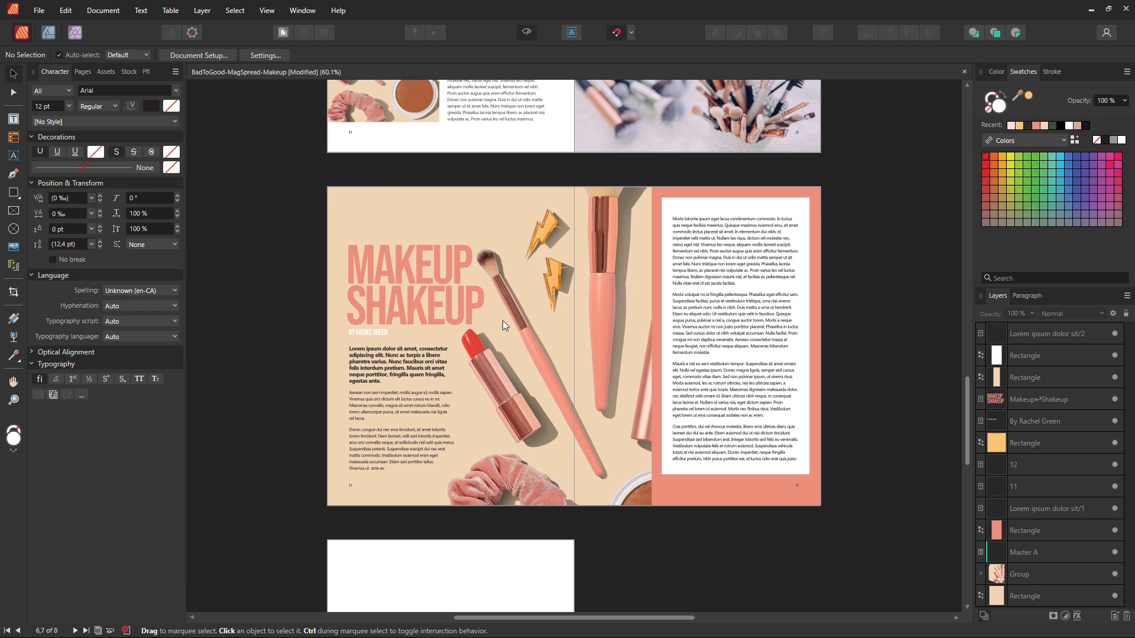
left_click(419, 333)
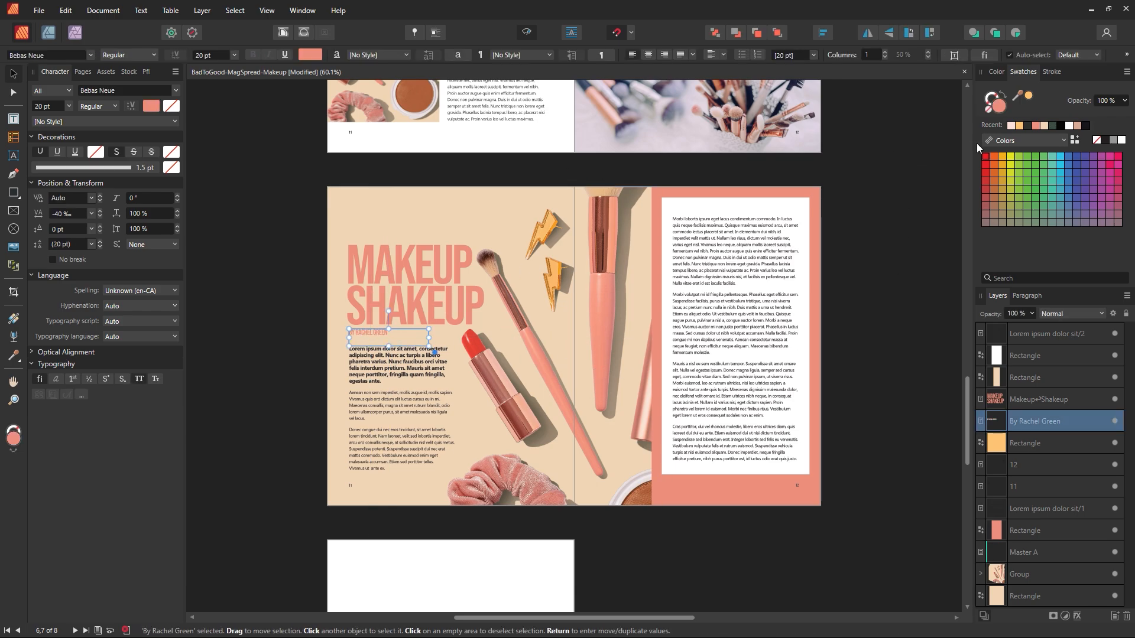
left_click(911, 144)
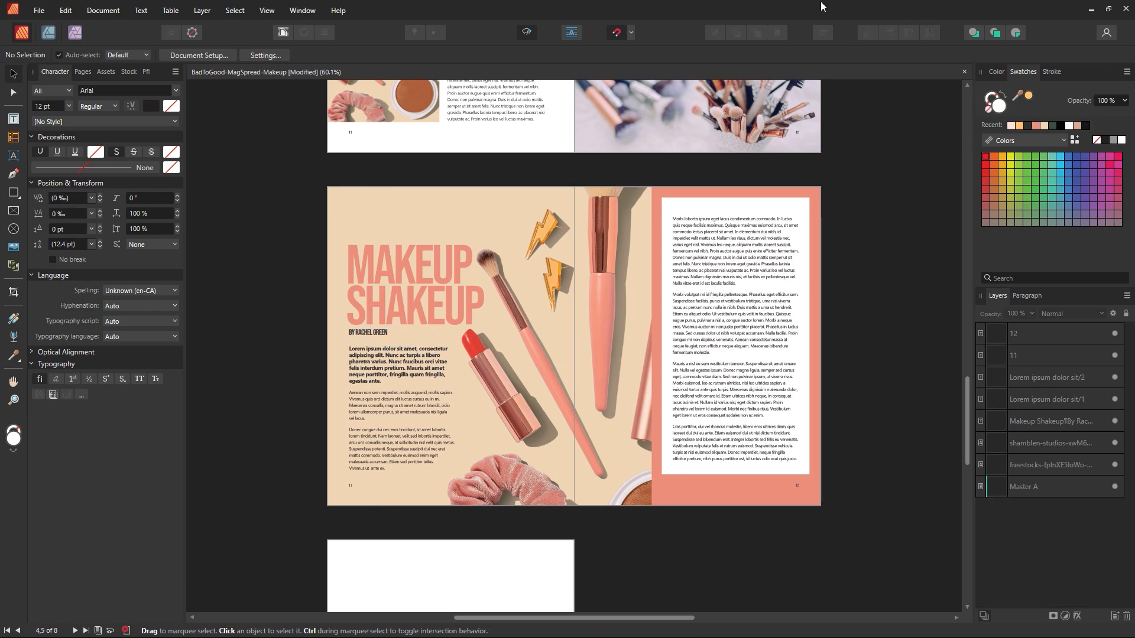
Step: Try white for the bold intro paragraph on the left page
double_click(365, 376)
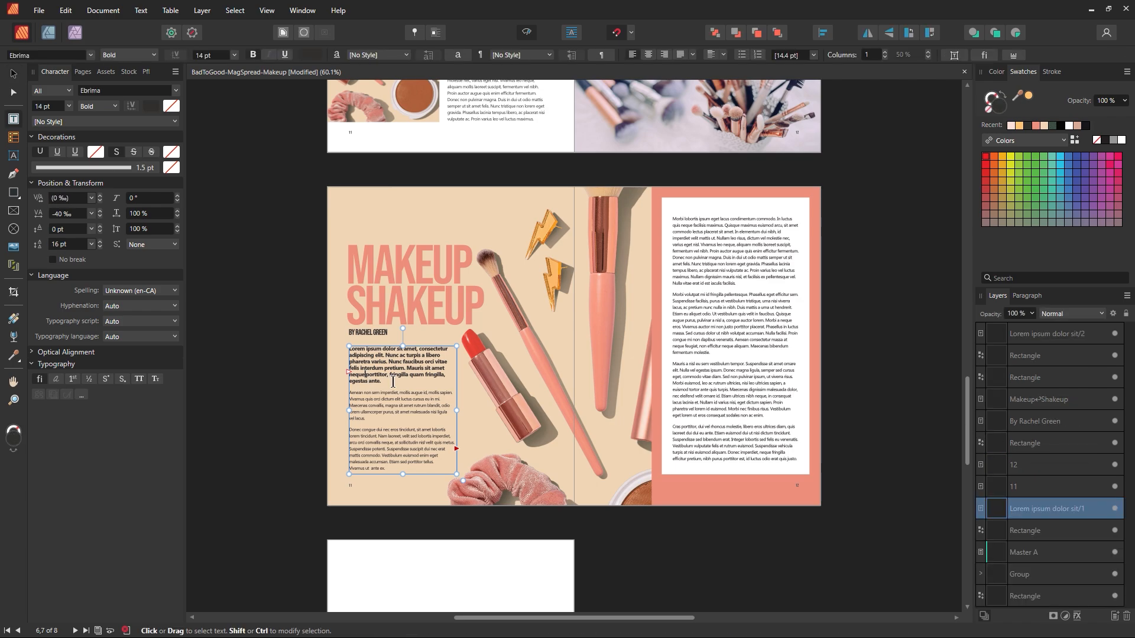
triple_click(393, 381)
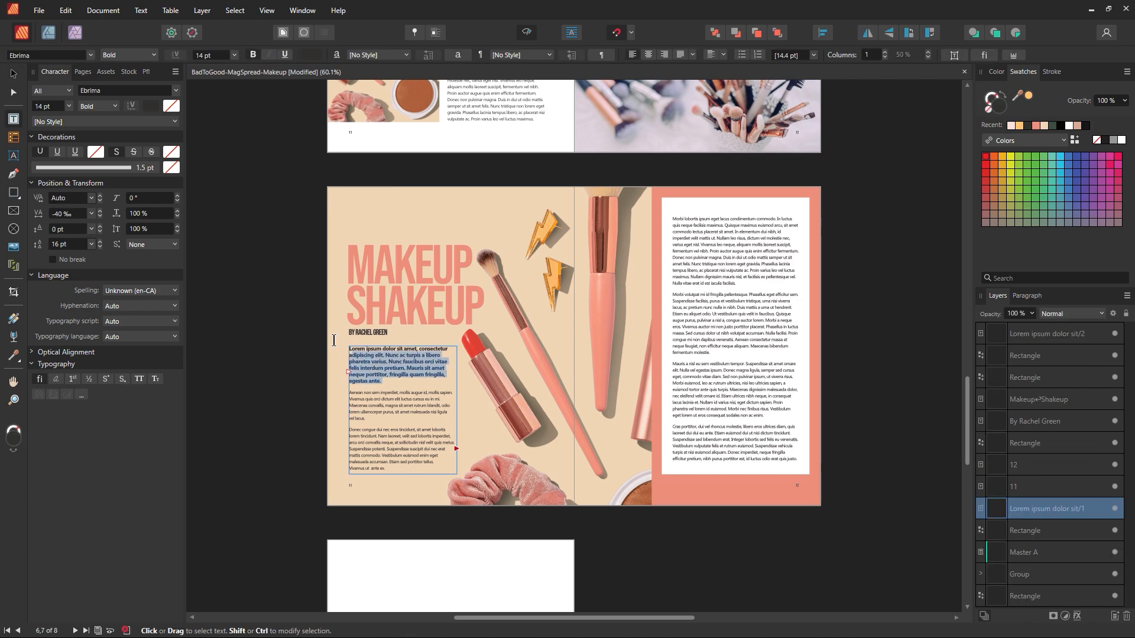
left_click(1121, 141)
left_click(383, 385)
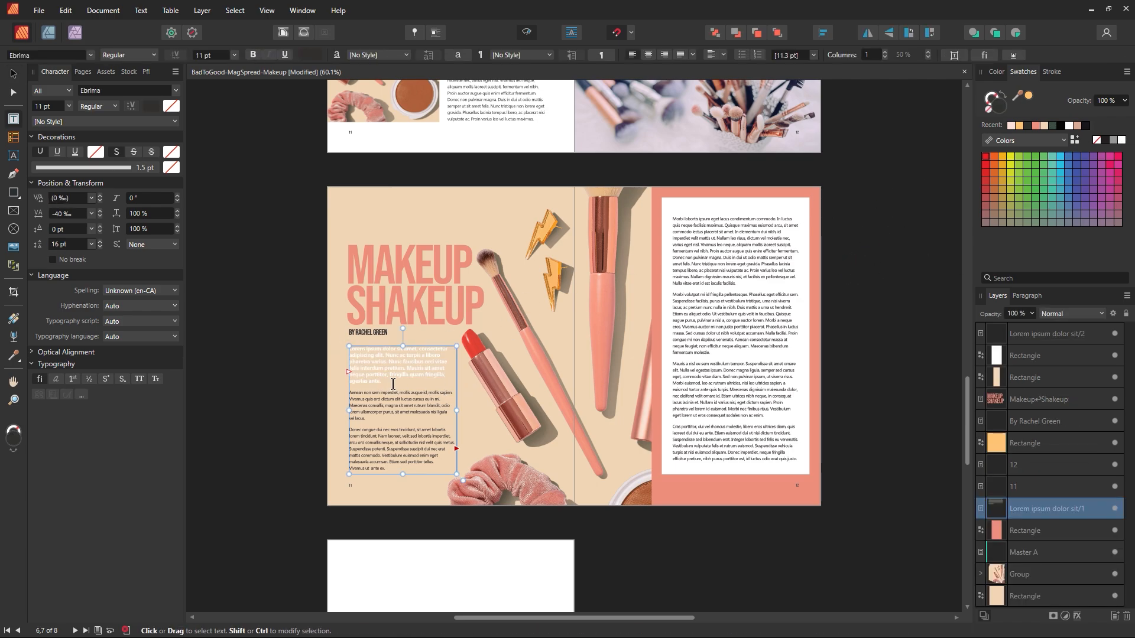
Step: Recolor the left page's bold intro paragraph to the recently used coral and deselect it
left_click_drag(393, 385, 349, 349)
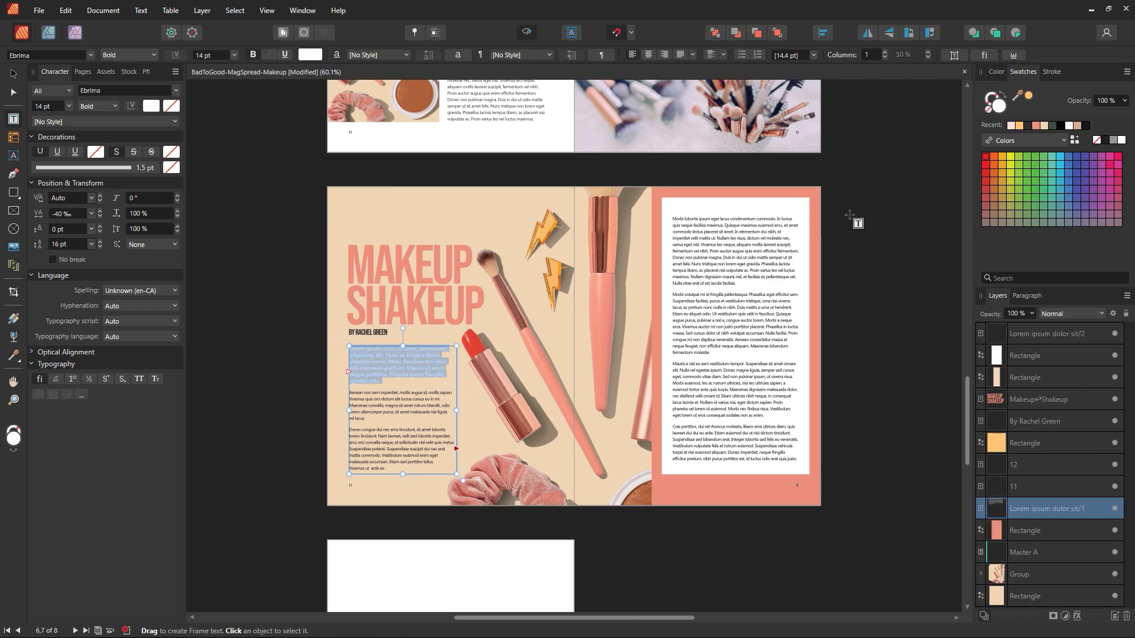
left_click(1035, 126)
key("Escape")
left_click(214, 131)
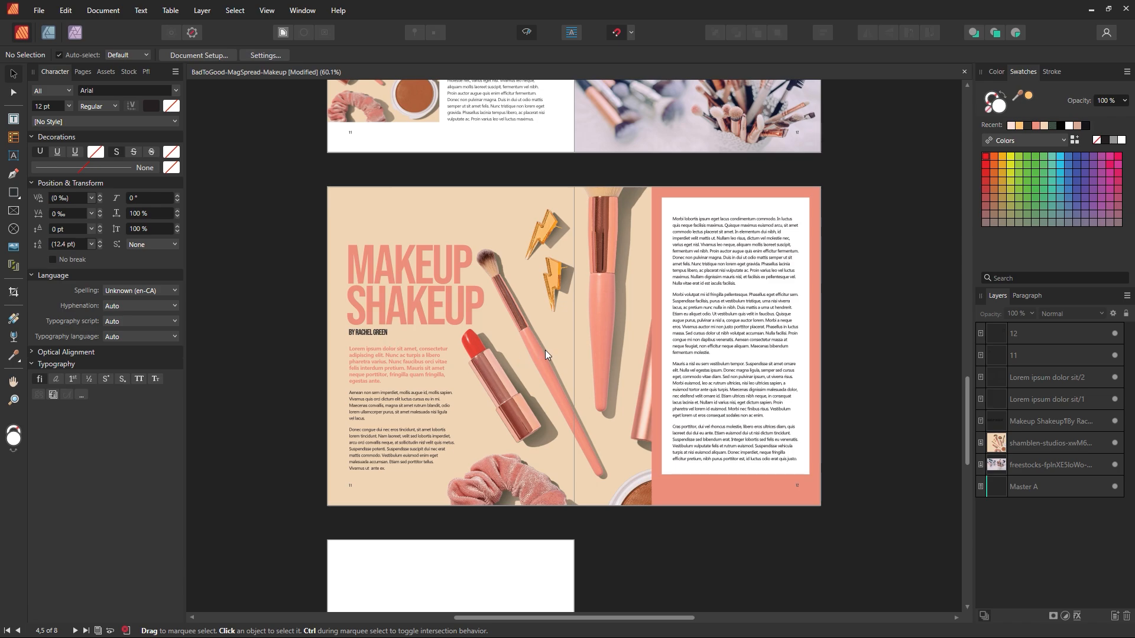
Step: Try white for the byline beneath the title and deselect it
double_click(378, 333)
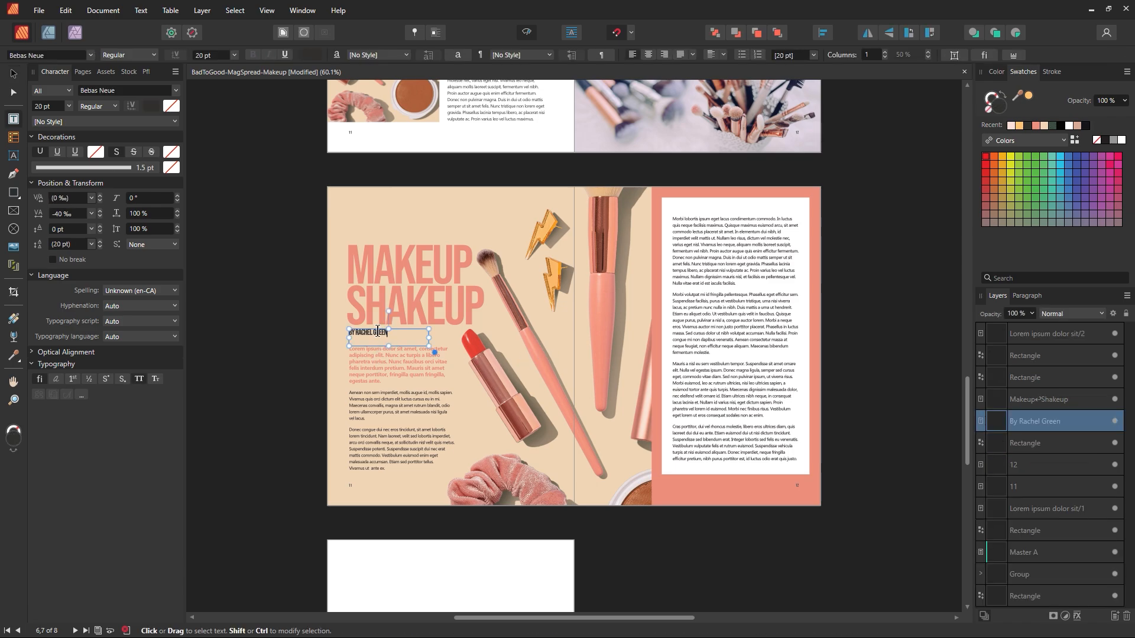
left_click_drag(390, 333, 344, 332)
left_click(1120, 142)
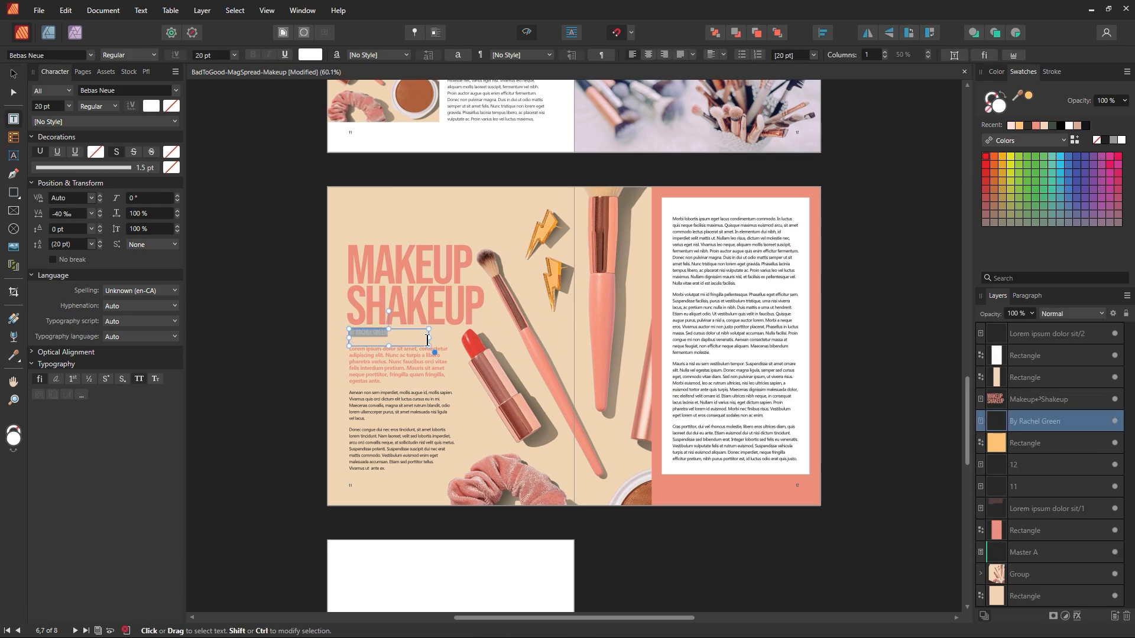
left_click(425, 335)
left_click(13, 74)
left_click(211, 168)
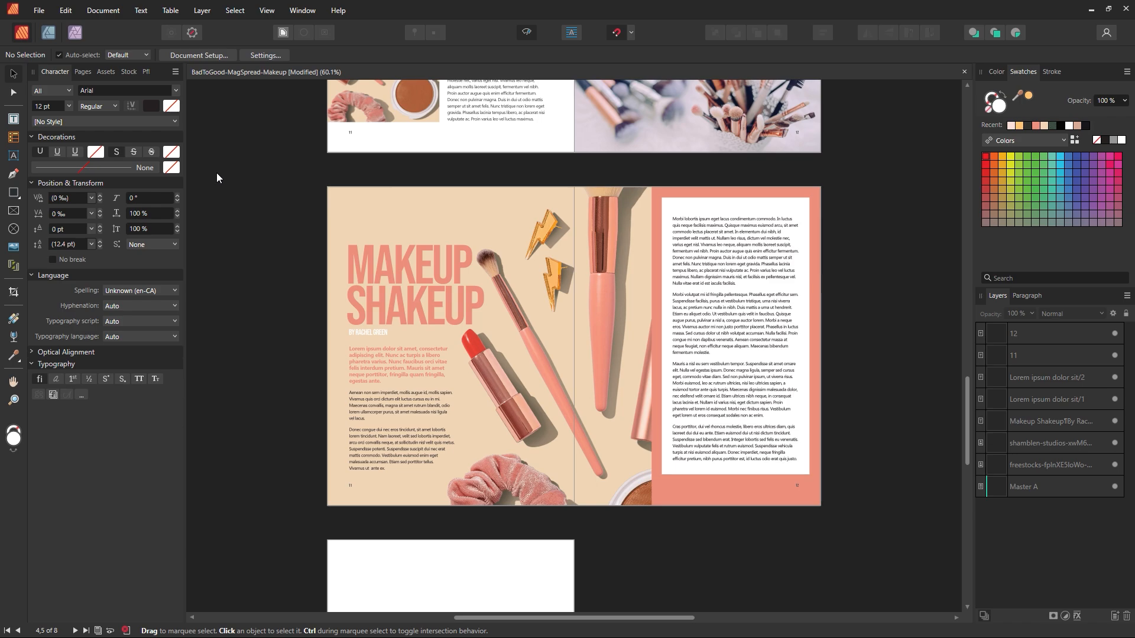
Step: Recolor the MAKEUP SHAKEUP title text to white above the coral intro paragraph
key("z")
left_click_drag(579, 354, 530, 354)
key("space")
left_click(13, 74)
left_click(365, 305)
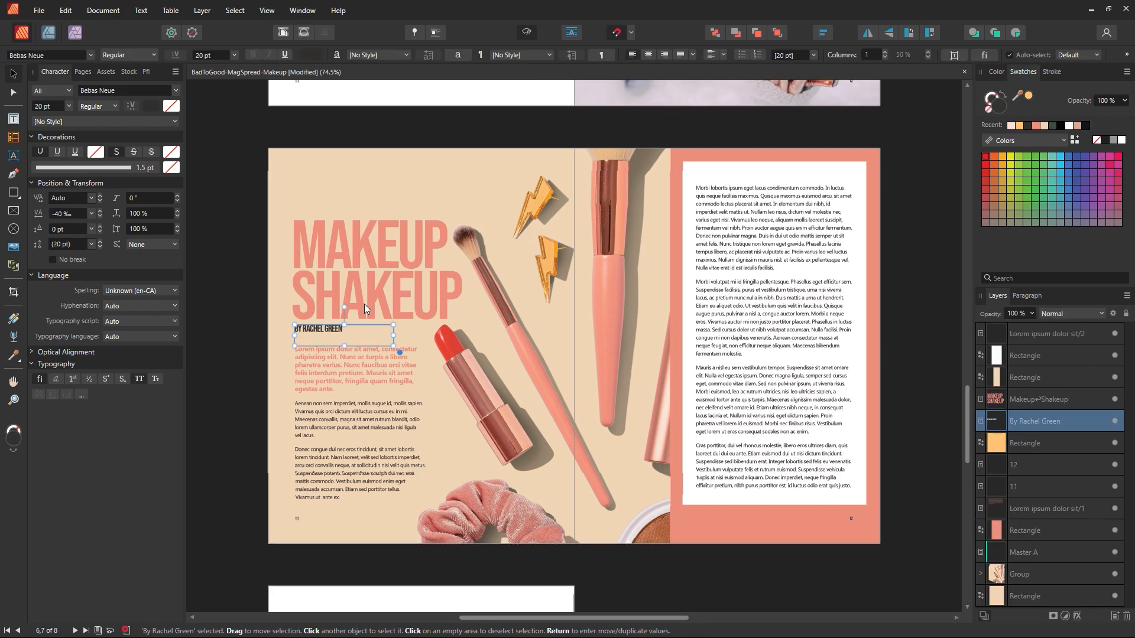
double_click(452, 296)
key("ctrl+a")
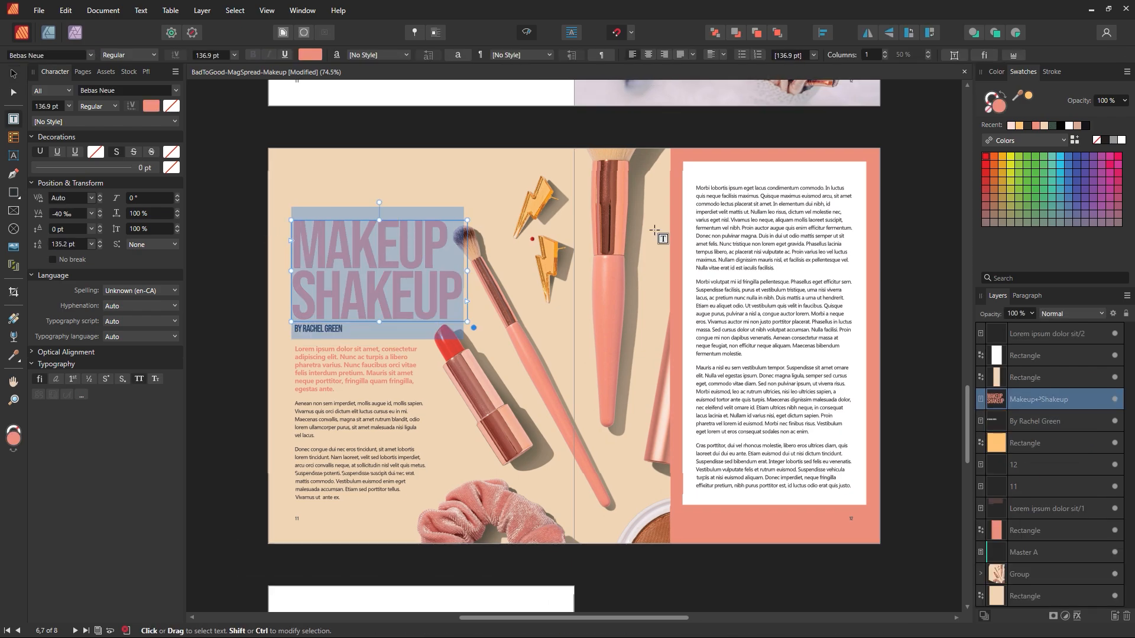
left_click(1122, 141)
left_click(14, 73)
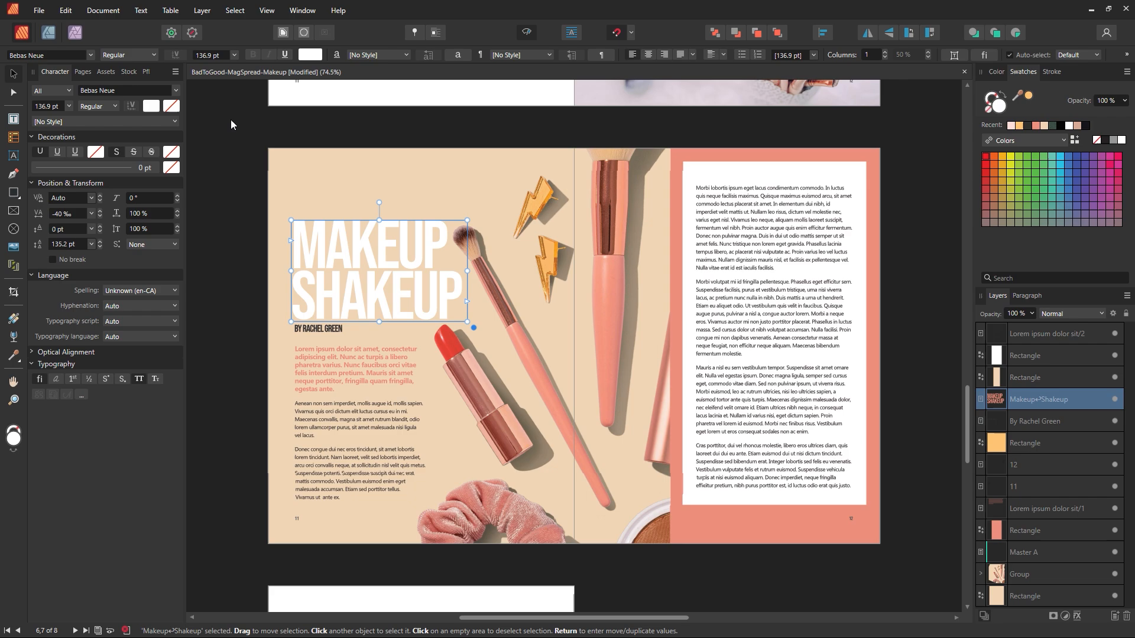
Step: Open the byline beneath the white title for text editing
double_click(327, 329)
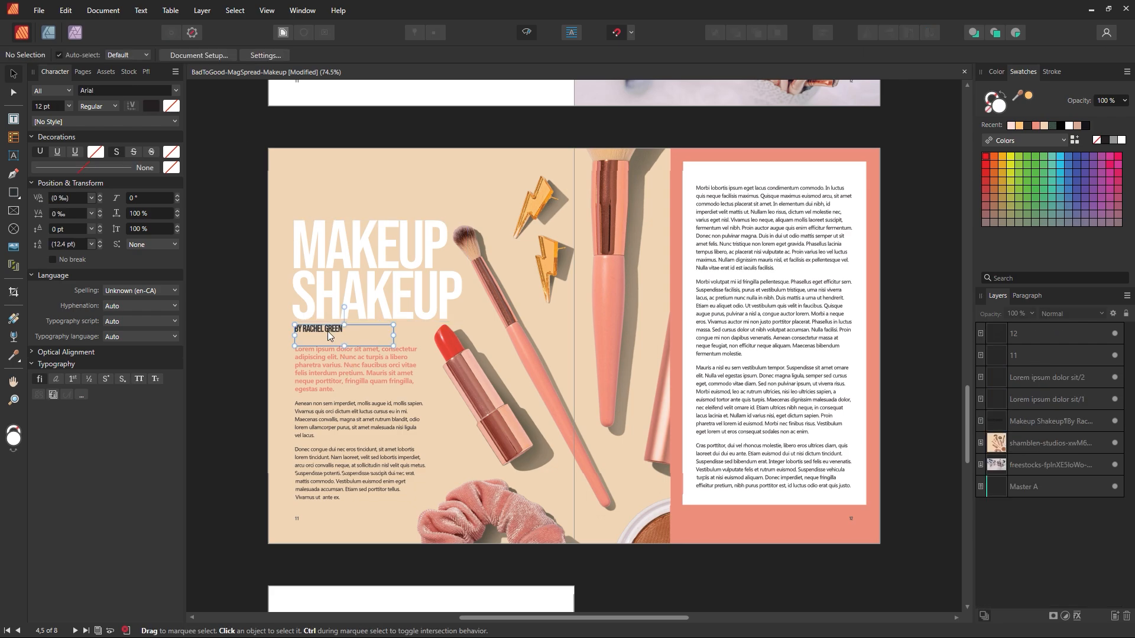
Step: Recolour the byline under the headline white, and scale the headline and byline down together slightly
key("ctrl+a")
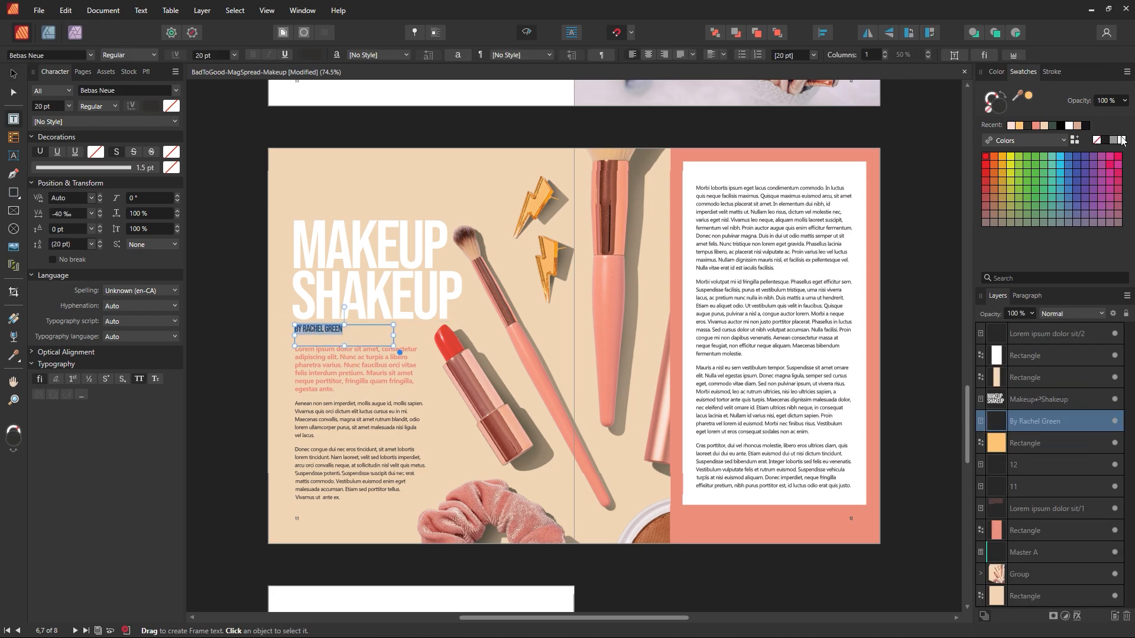
left_click(13, 74)
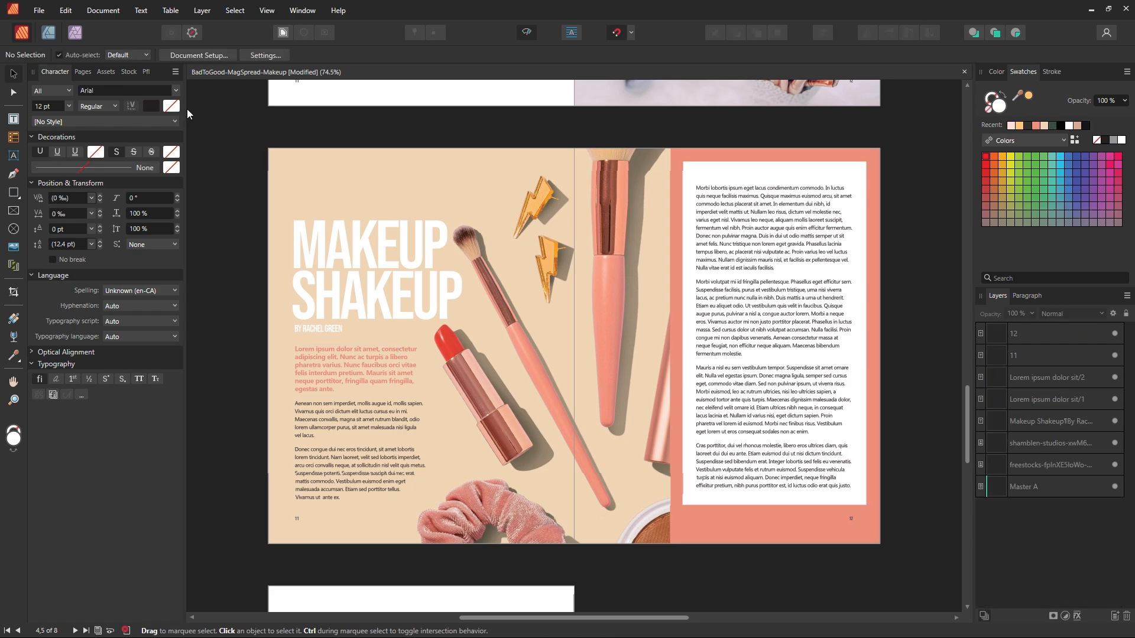
left_click(338, 328)
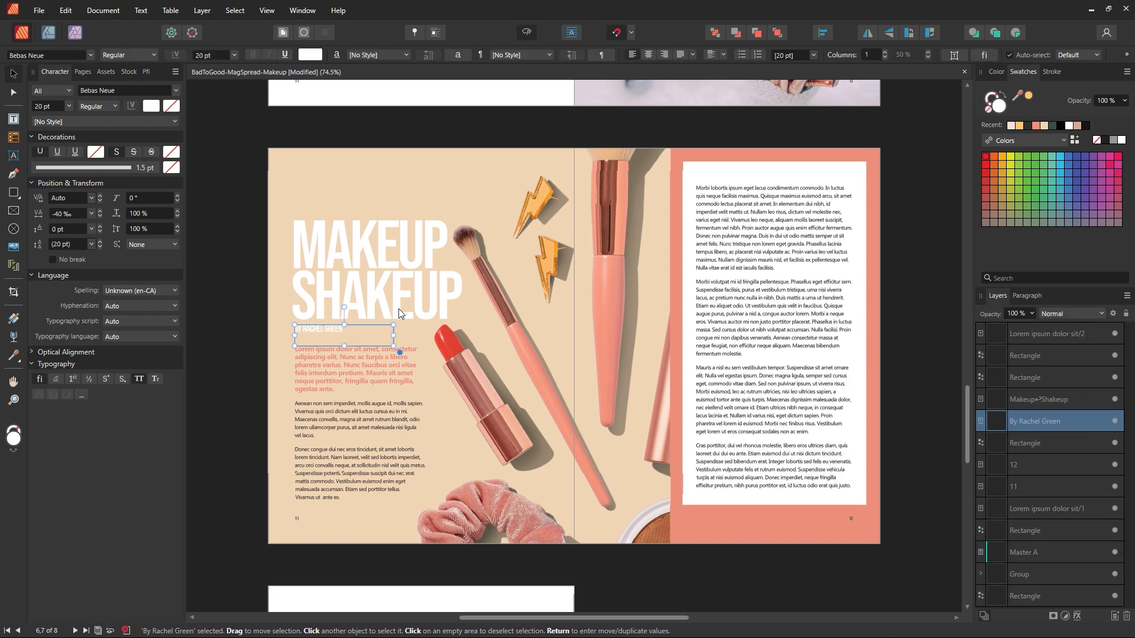
left_click(398, 302, "shift")
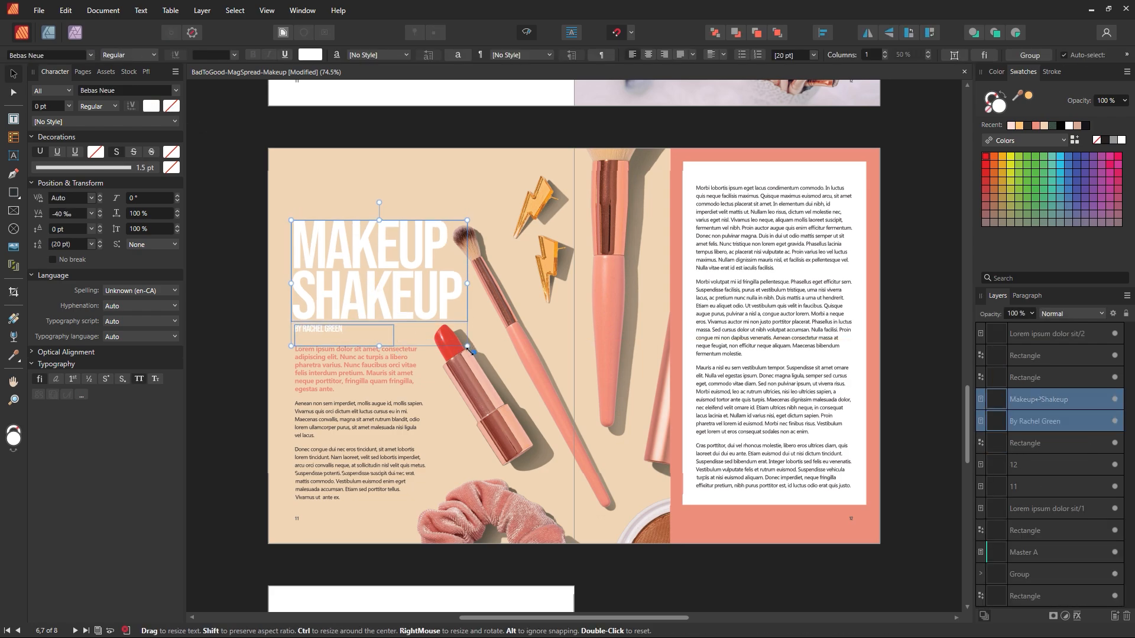
left_click_drag(468, 349, 466, 355)
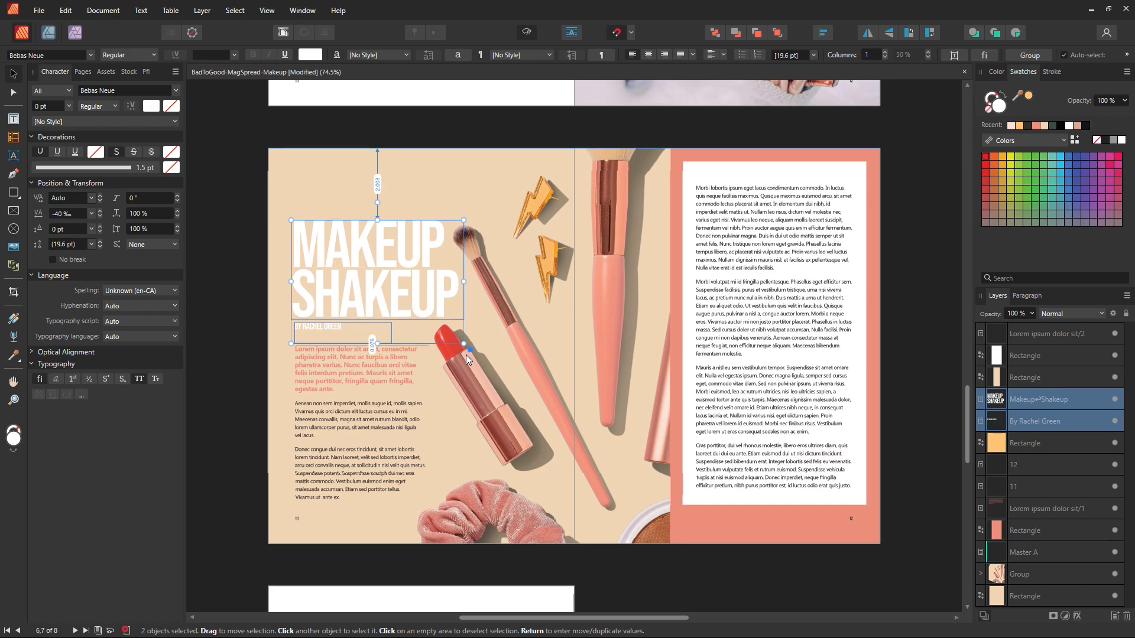
left_click(248, 350)
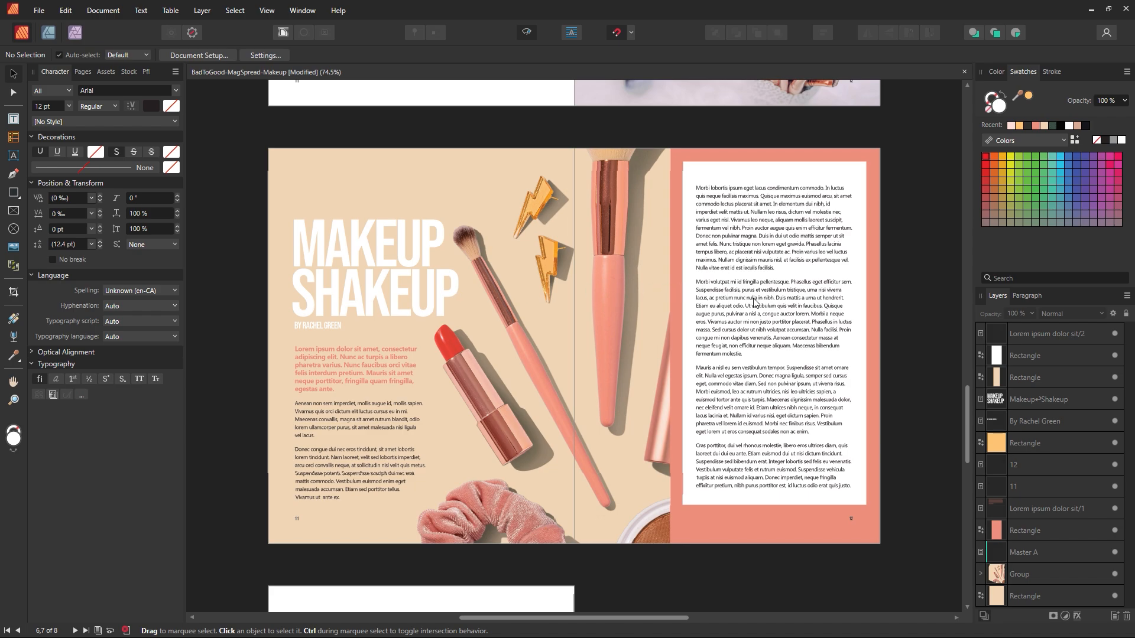
Step: Fill the coral panel on the right-hand page with white and delete the inner white rectangle behind the text
left_click(685, 381)
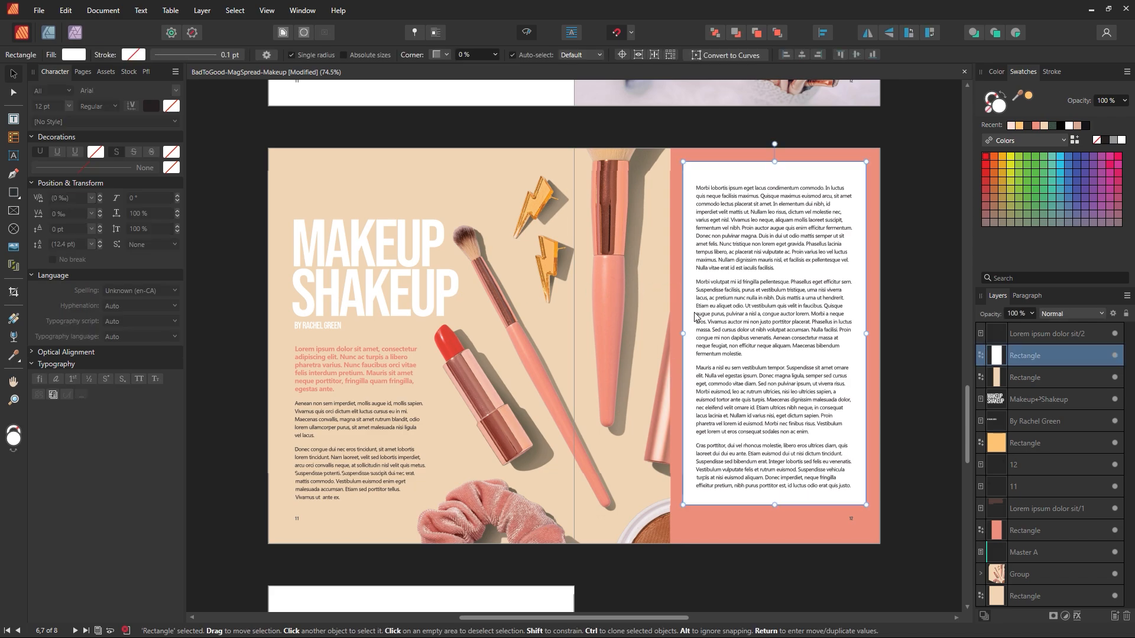
left_click(670, 172)
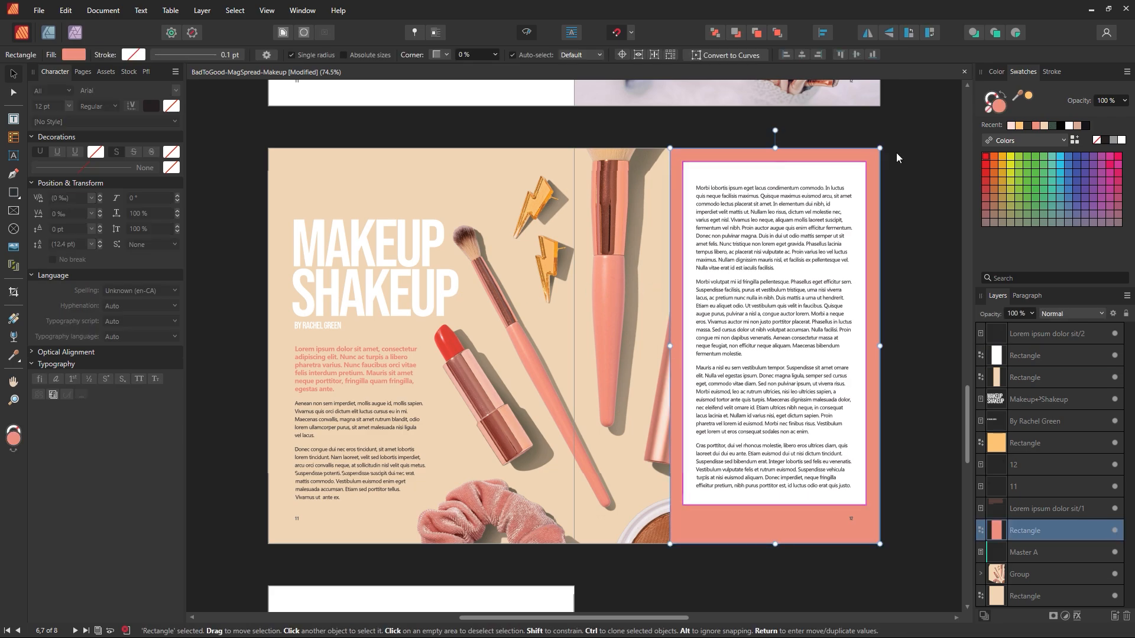
left_click(1120, 141)
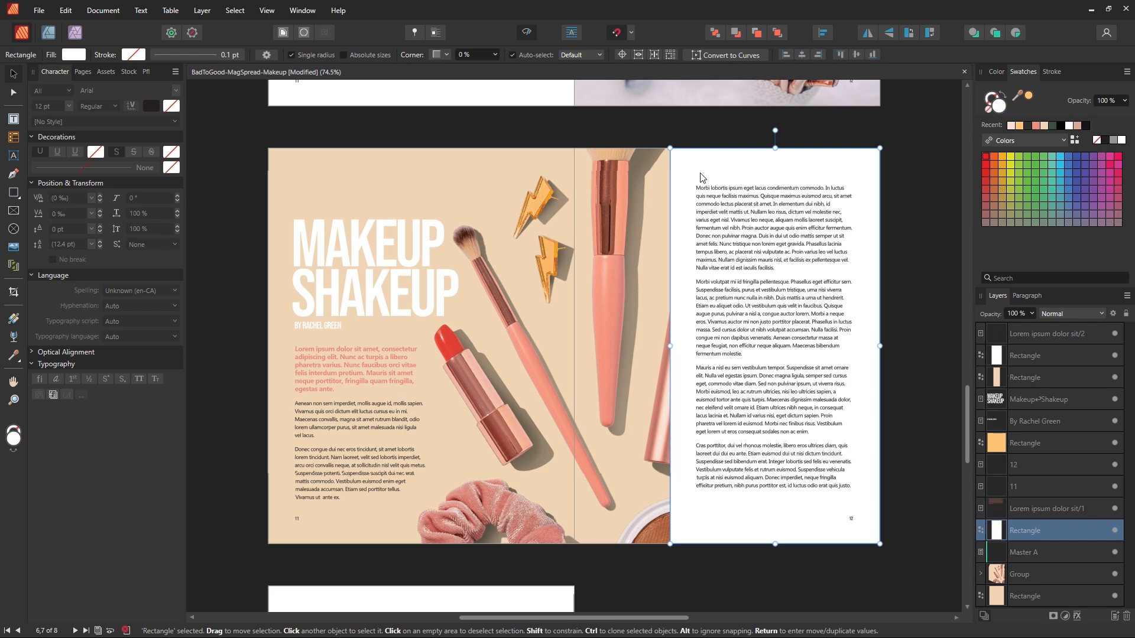
left_click(725, 177)
key("Delete")
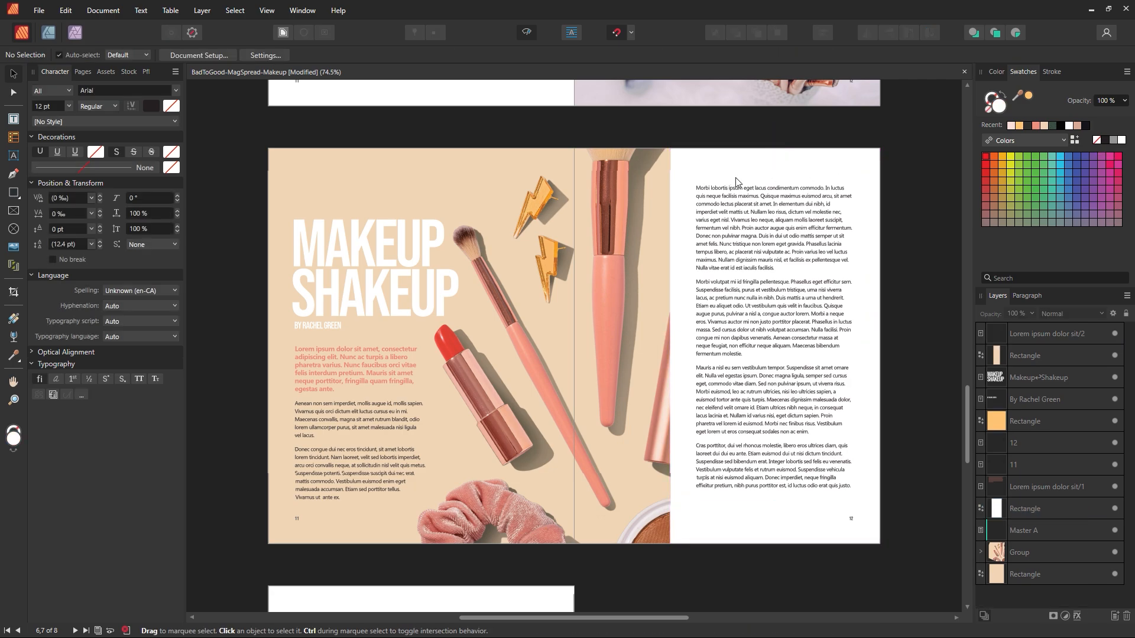
Step: Narrow the white panel slightly by shifting its left edge towards the page's outer side
left_click(686, 197)
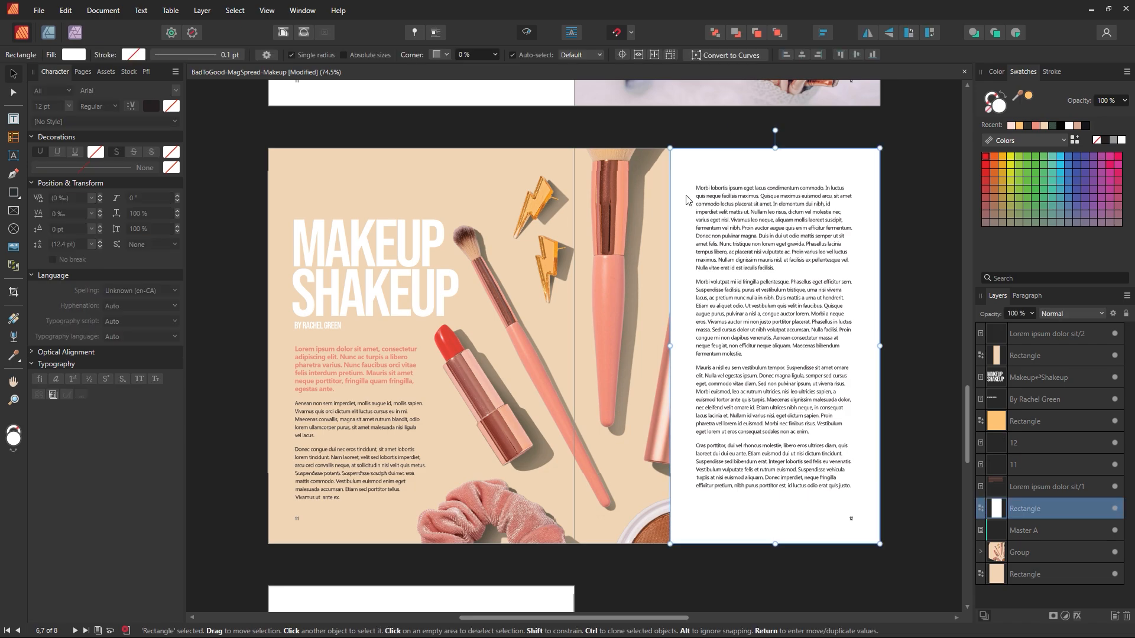
mouse_move(671, 346)
left_mouse_down()
mouse_move(695, 346)
mouse_move(674, 349)
left_mouse_up()
left_click(701, 133)
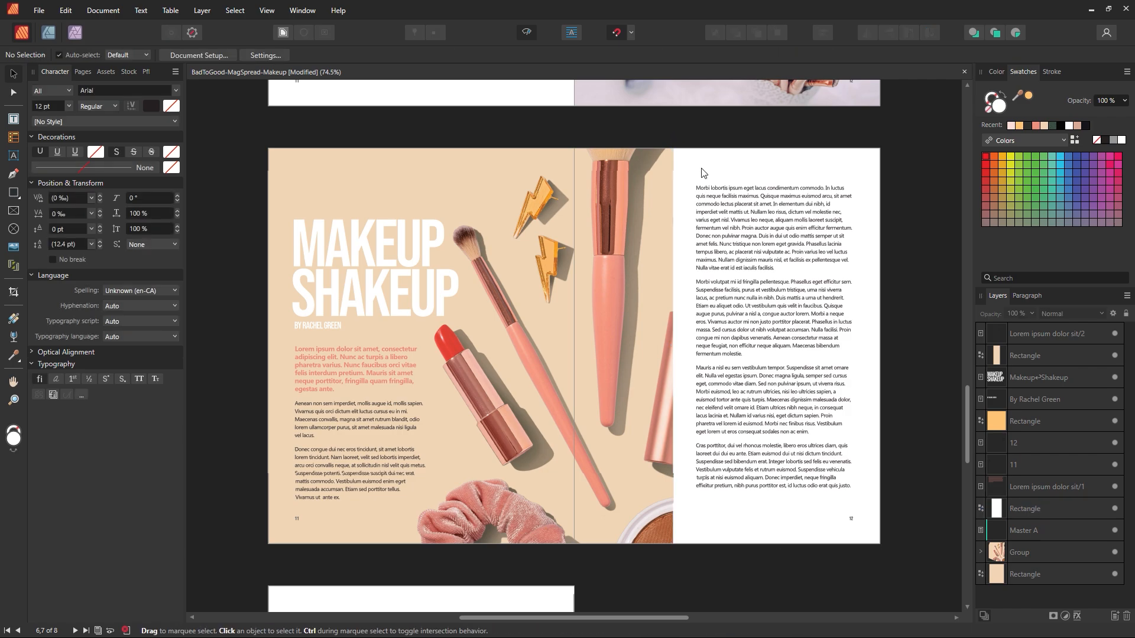
Step: Move the right-hand body text frame up to the top margin and extend its lower edge to the bottom margin
left_click(746, 254)
left_click(527, 32)
left_click_drag(735, 272, 736, 260)
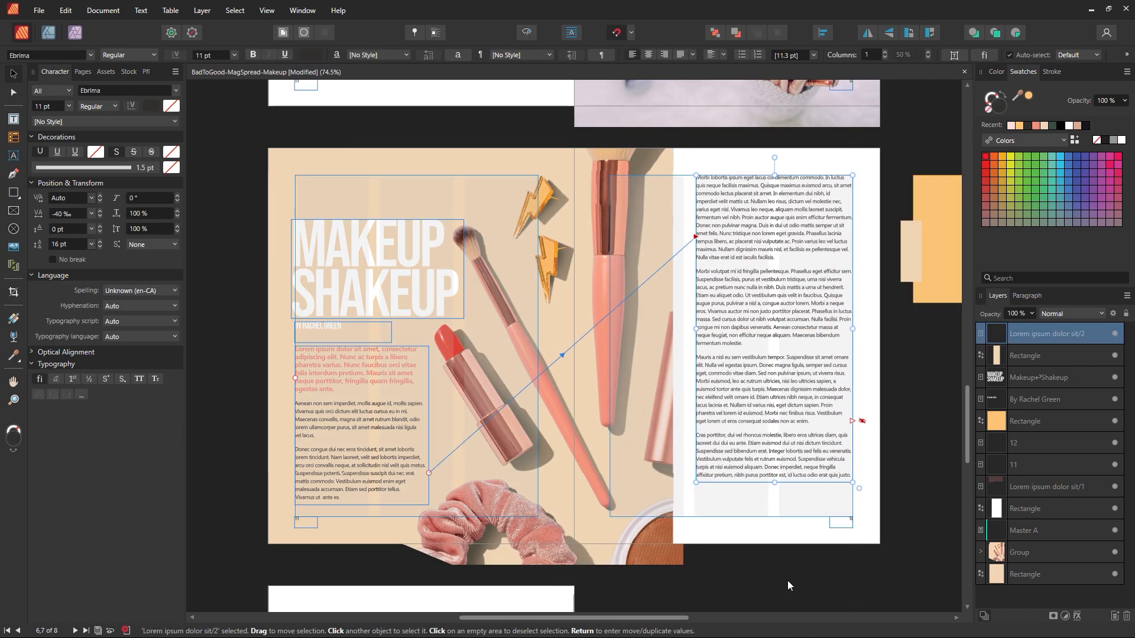
left_click_drag(776, 483, 781, 517)
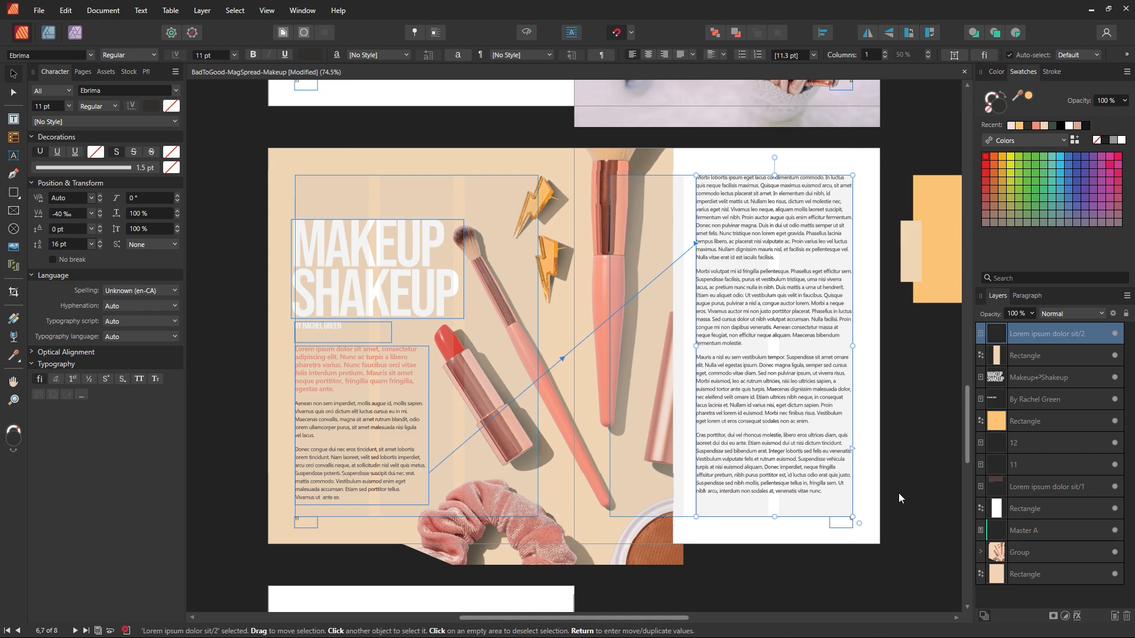
left_click(899, 495)
left_click(536, 33)
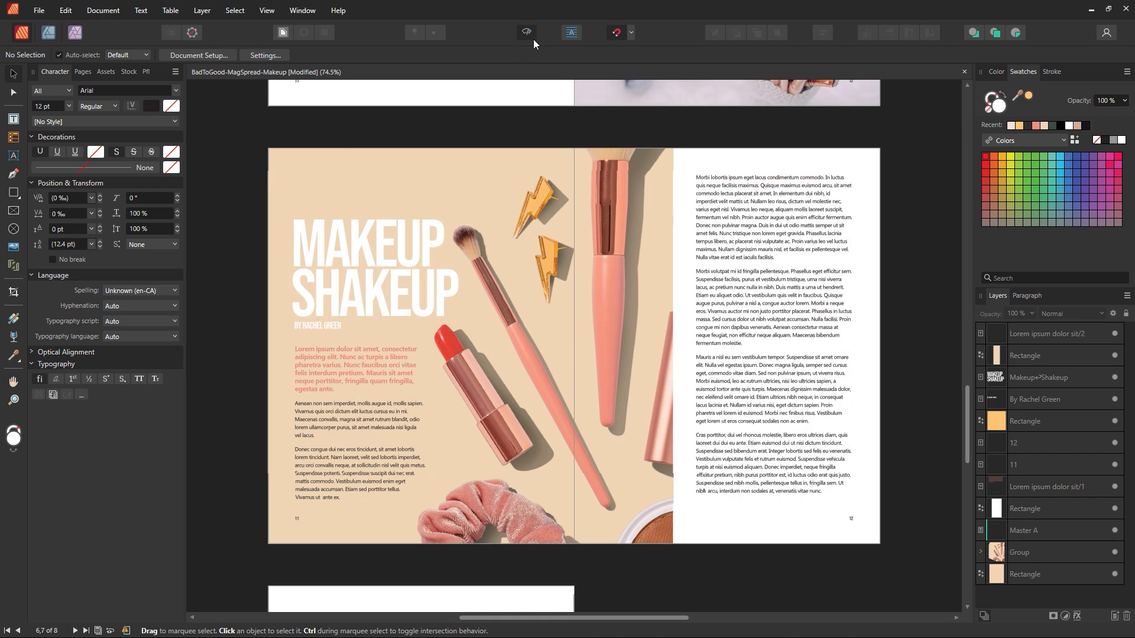
Step: Widen the white panel slightly by shifting its left edge back towards the photo
left_click(660, 175)
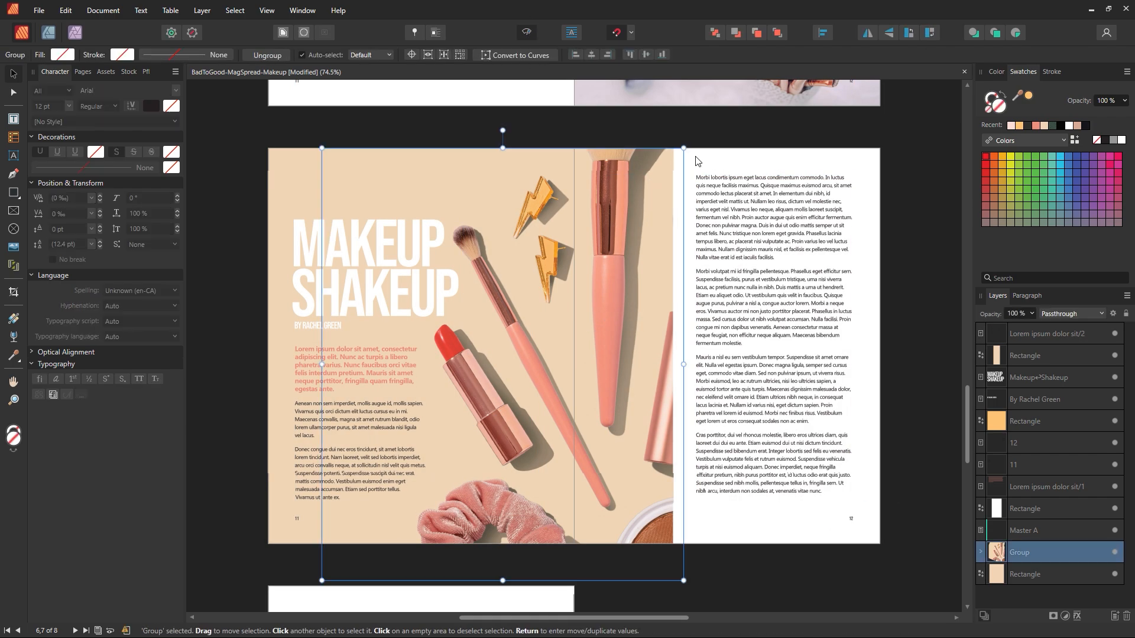
left_click(672, 323)
left_click_drag(672, 346, 671, 346)
left_click(629, 117)
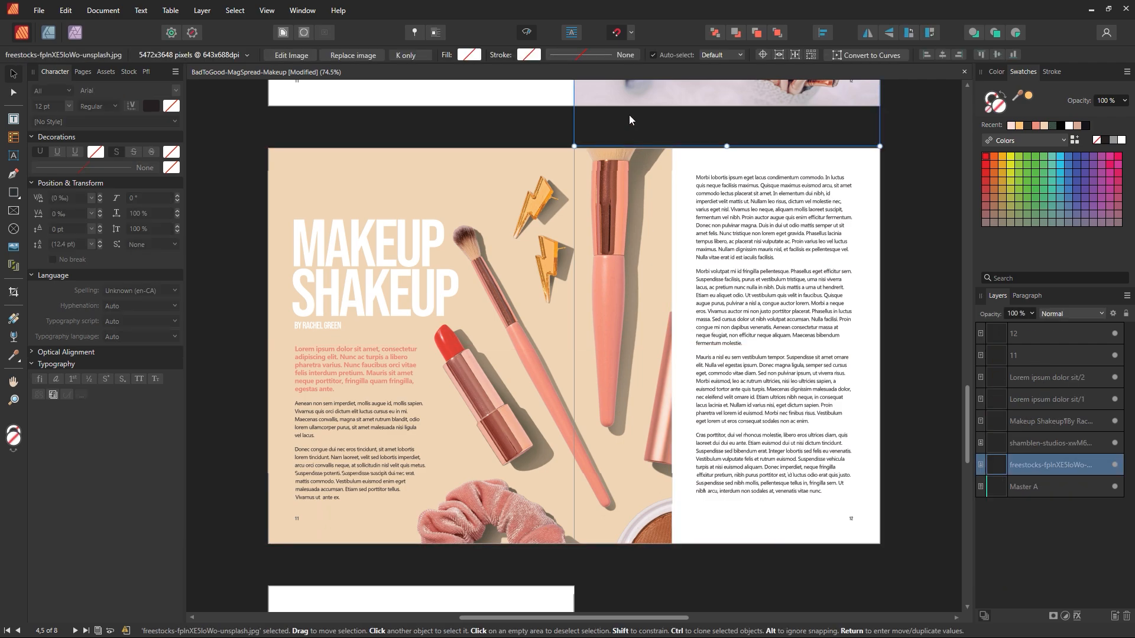
Step: Shift the right-hand body text frame slightly left, widen it to the outer margin and raise its lower edge
left_click(526, 33)
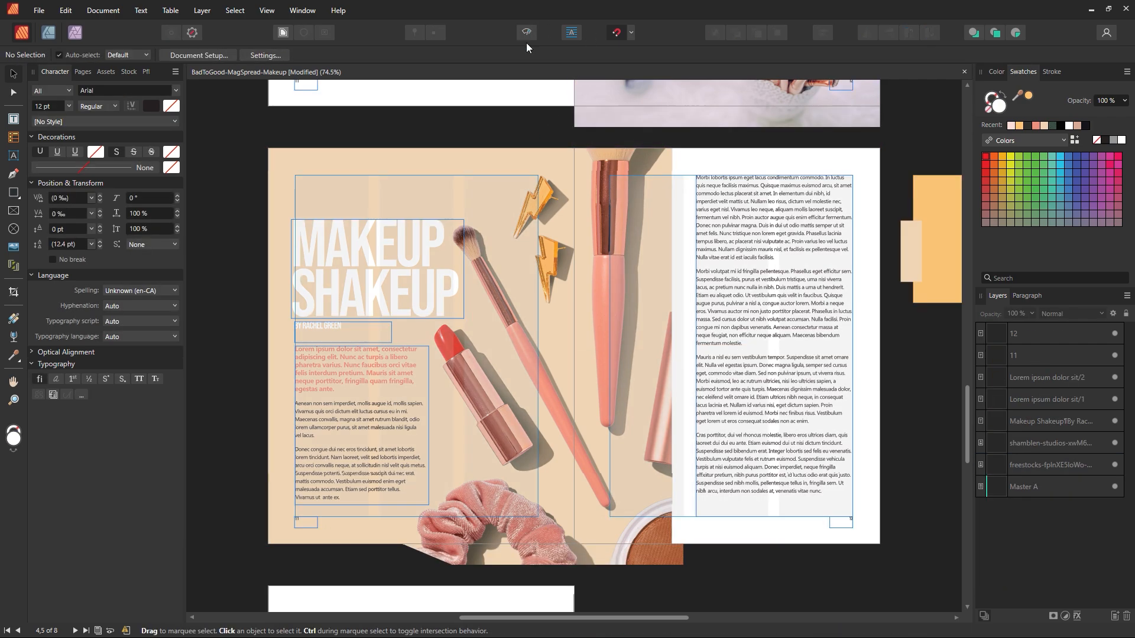
left_click(752, 354)
left_click_drag(739, 314, 736, 315)
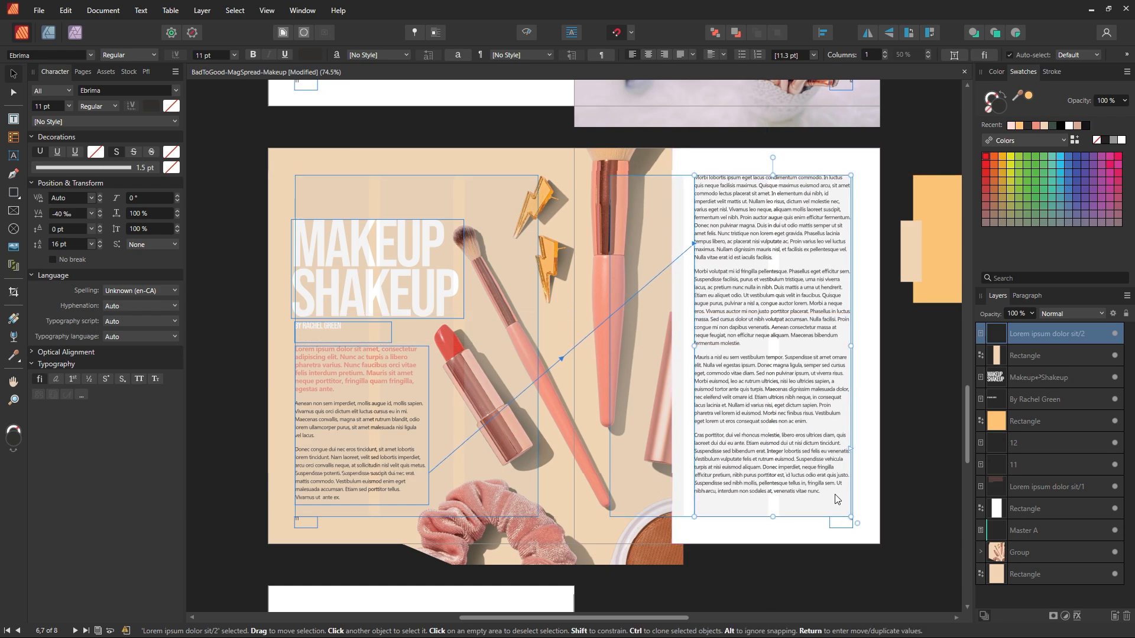
left_click_drag(847, 518, 853, 501)
left_click(896, 496)
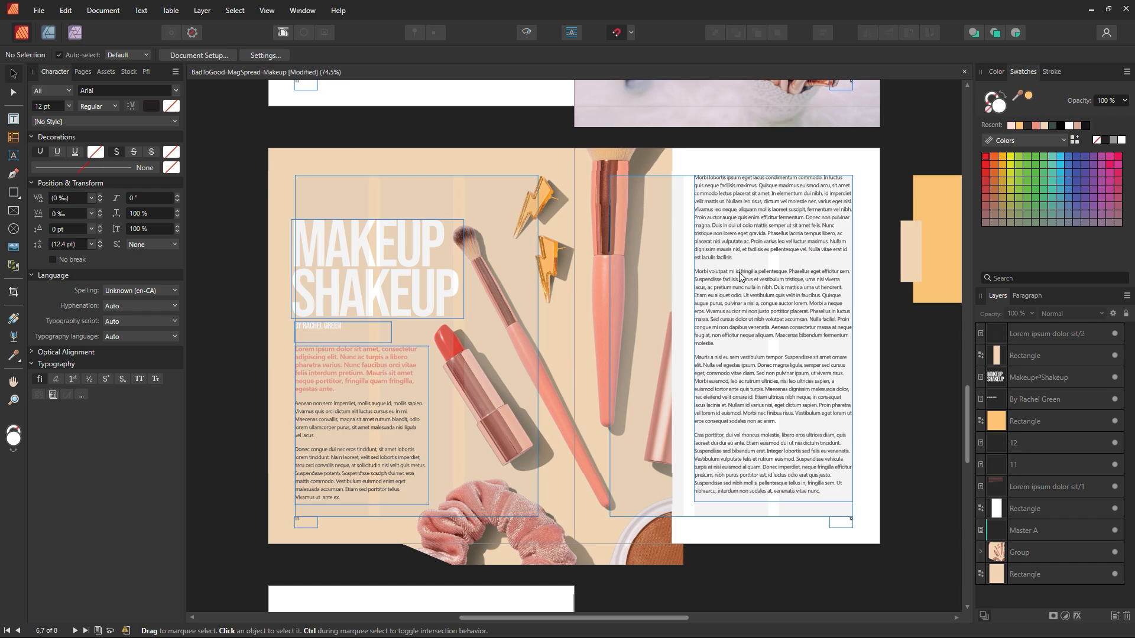
Step: Try a smaller number of column guides for the spread and set the columns back to 3
left_click(267, 10)
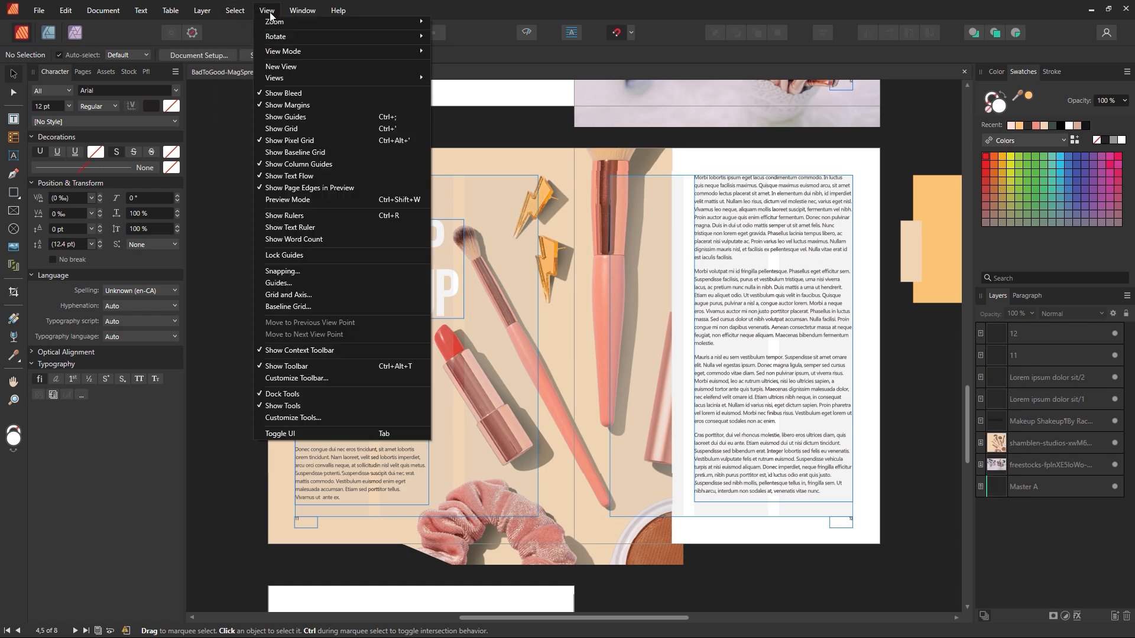
mouse_move(267, 10)
left_click(300, 287)
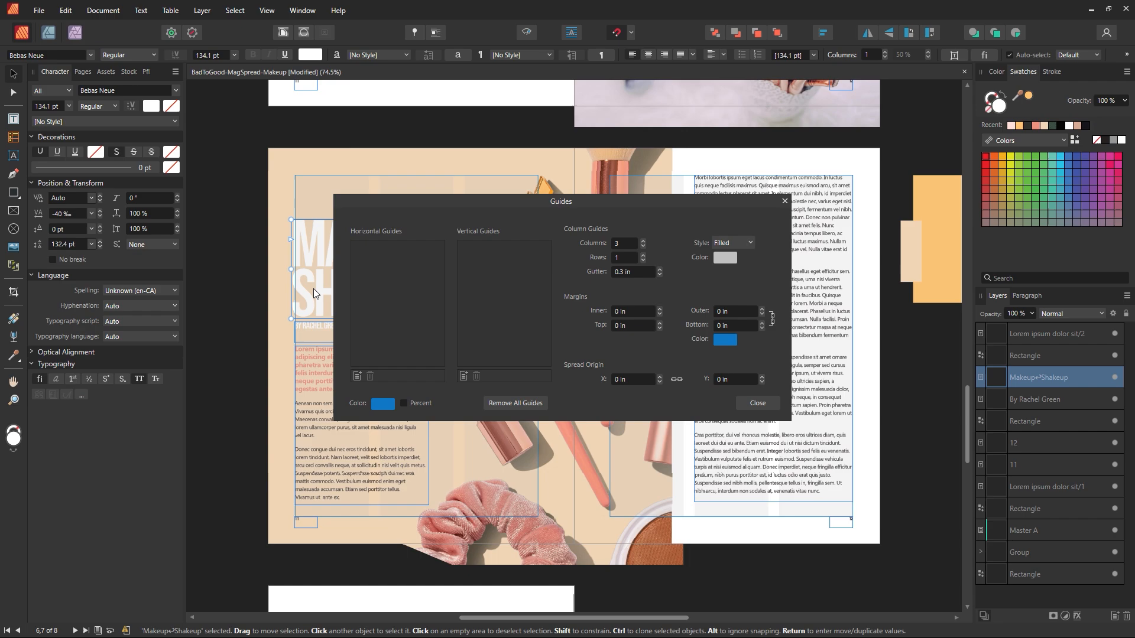
left_click(643, 247)
left_click(642, 246)
left_click_drag(647, 199, 509, 75)
left_click(503, 116)
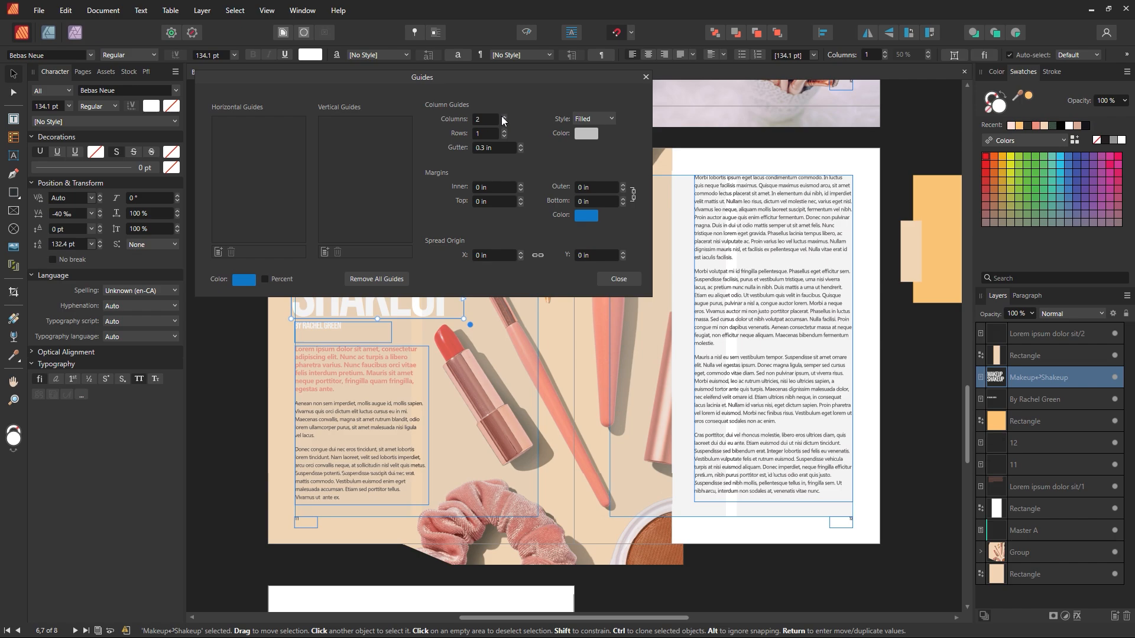
left_click(504, 116)
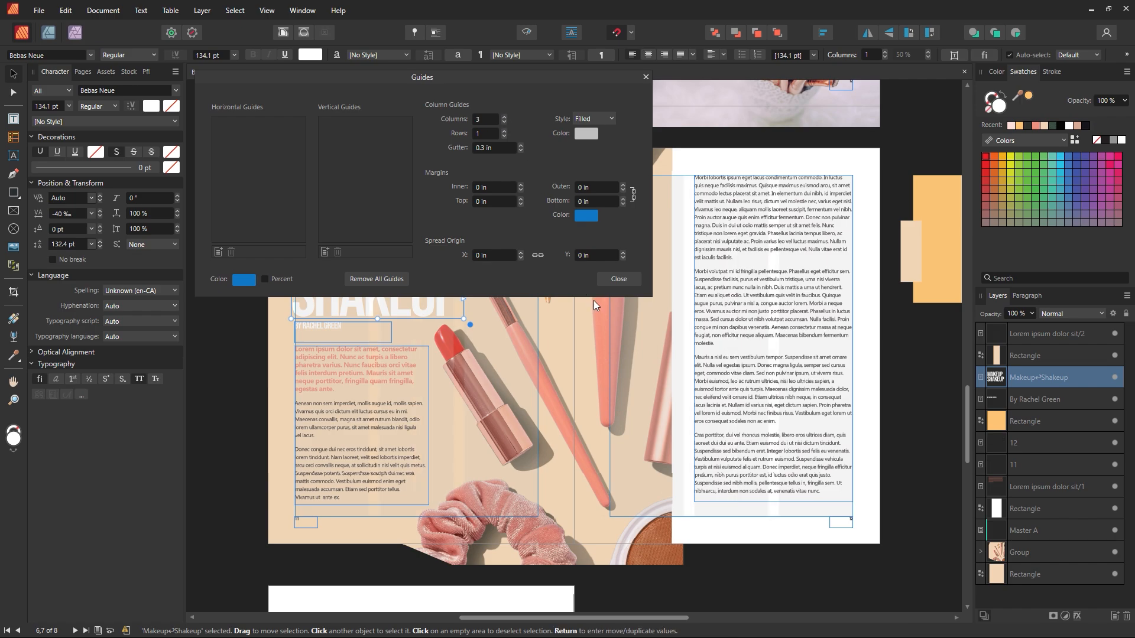
left_click(611, 281)
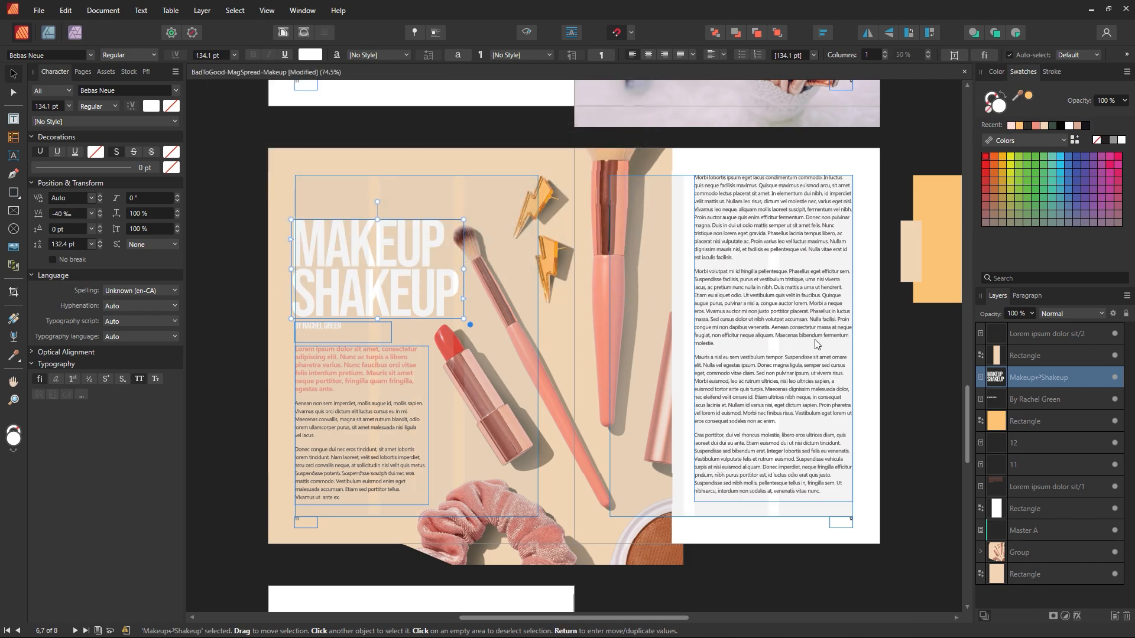
Step: Preview the spread without guides or frame outlines, clear the selection and save the document
left_click(622, 384)
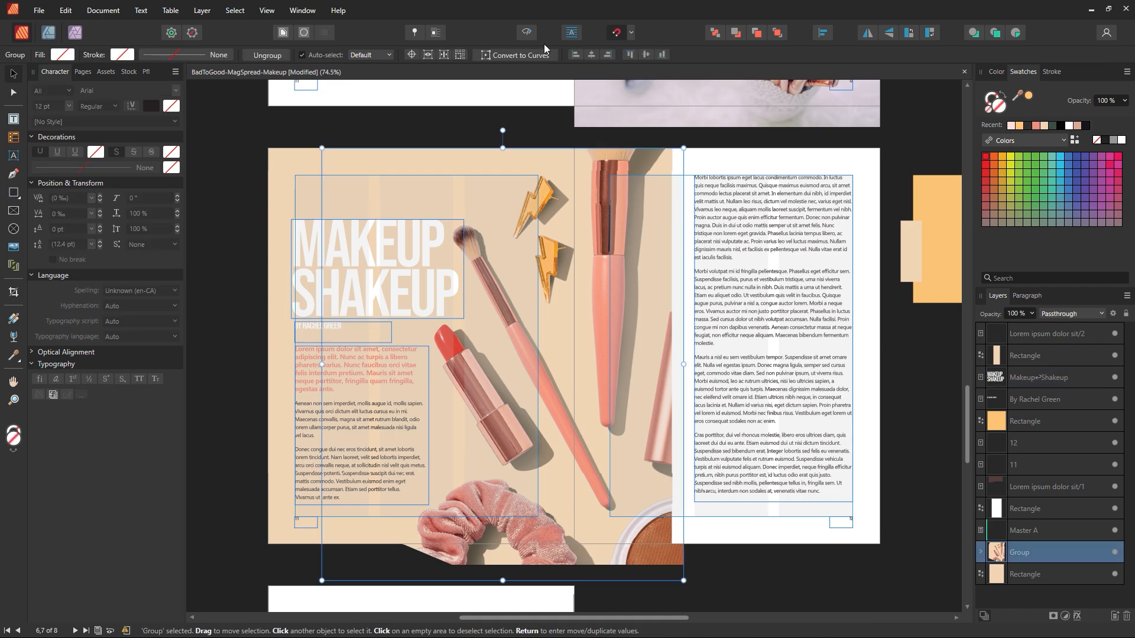
left_click(527, 31)
left_click(547, 125)
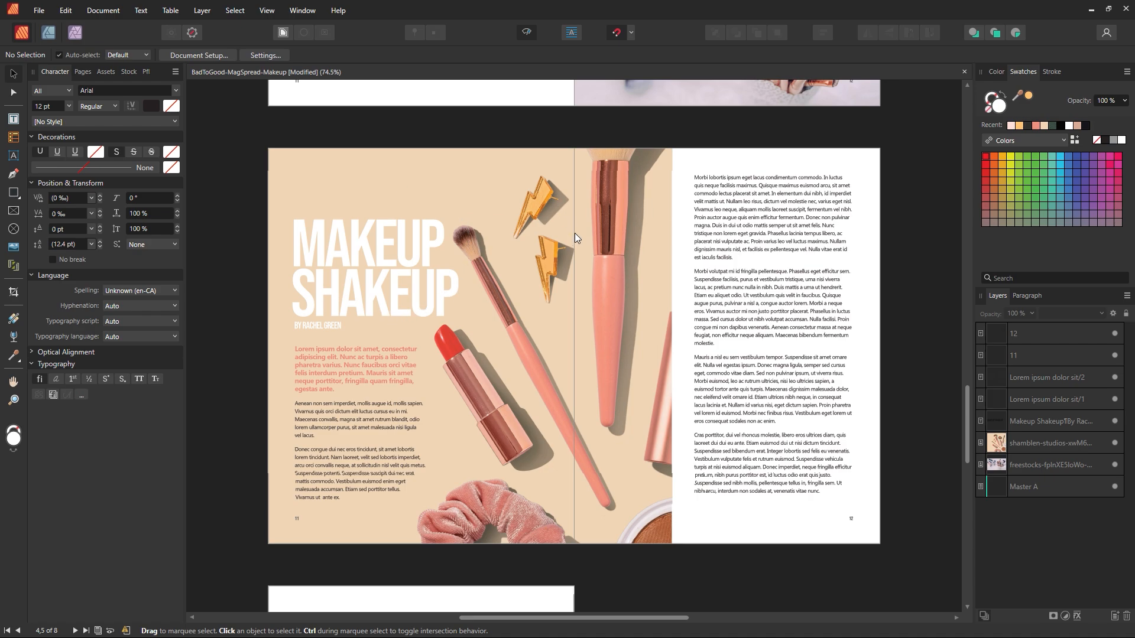
key("ctrl+s")
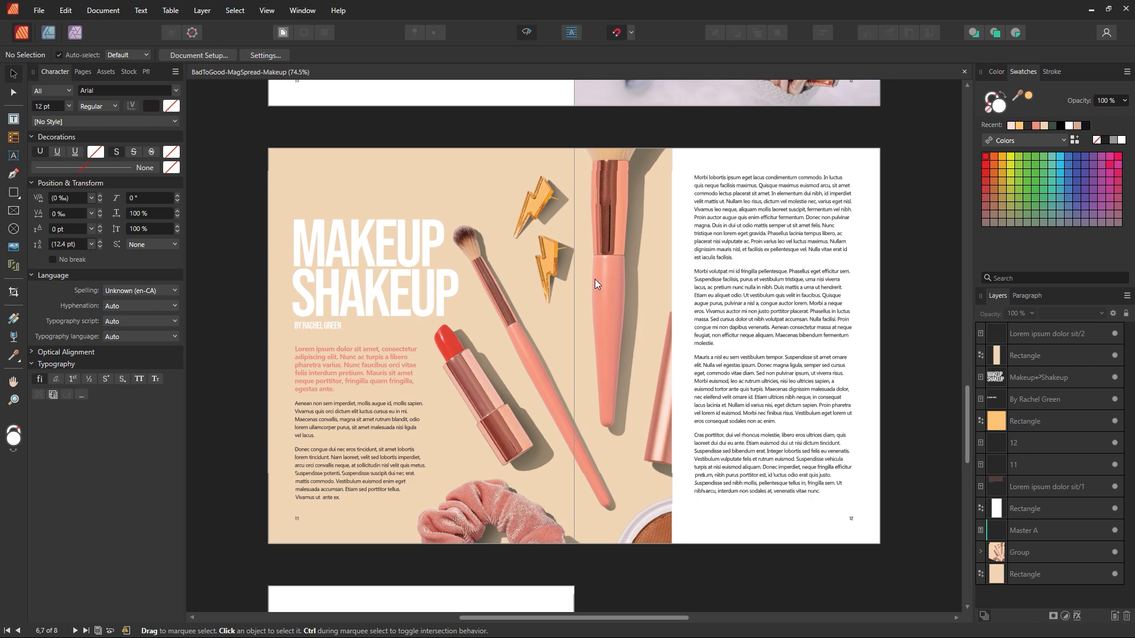
left_click(494, 178)
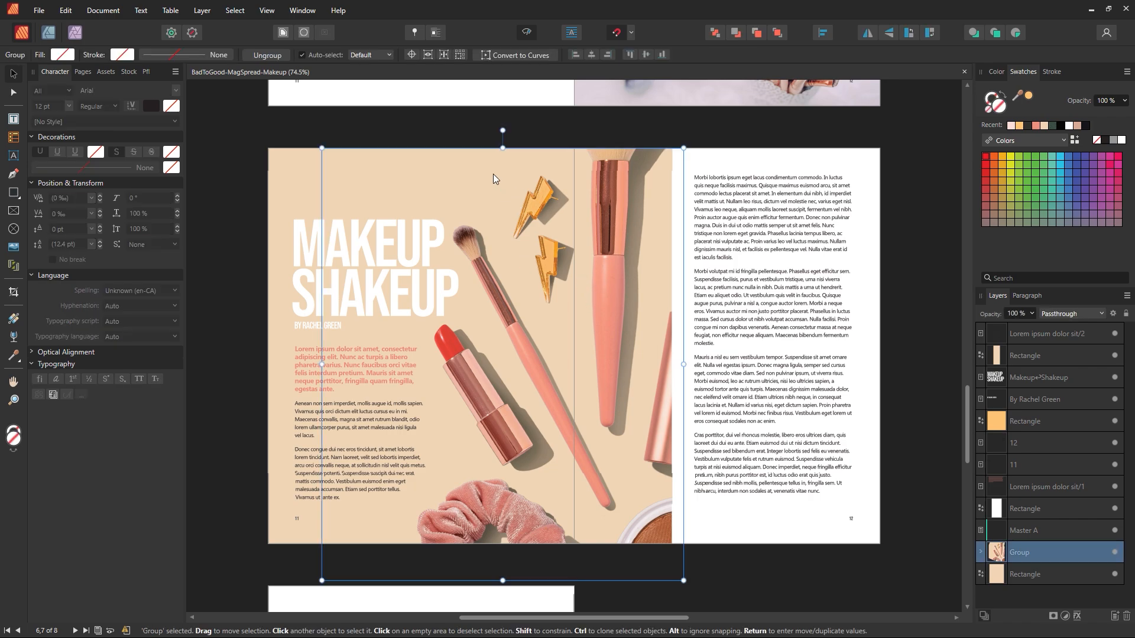
key("Escape")
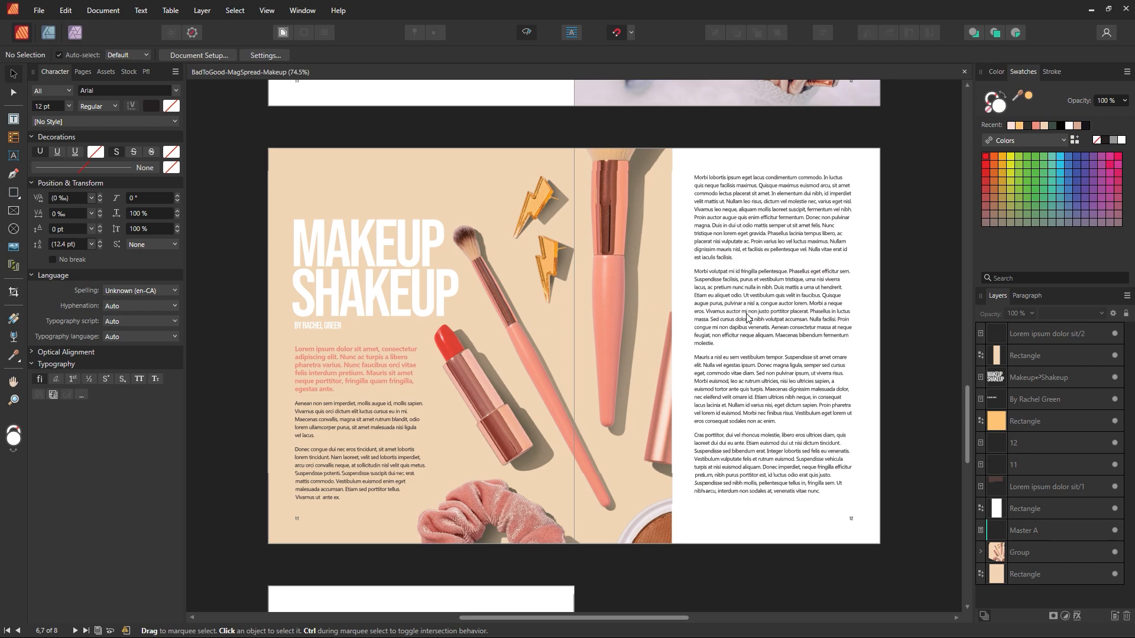
Step: Move the MAKEUP SHAKEUP headline and its byline together slightly higher on the page
left_click(433, 307)
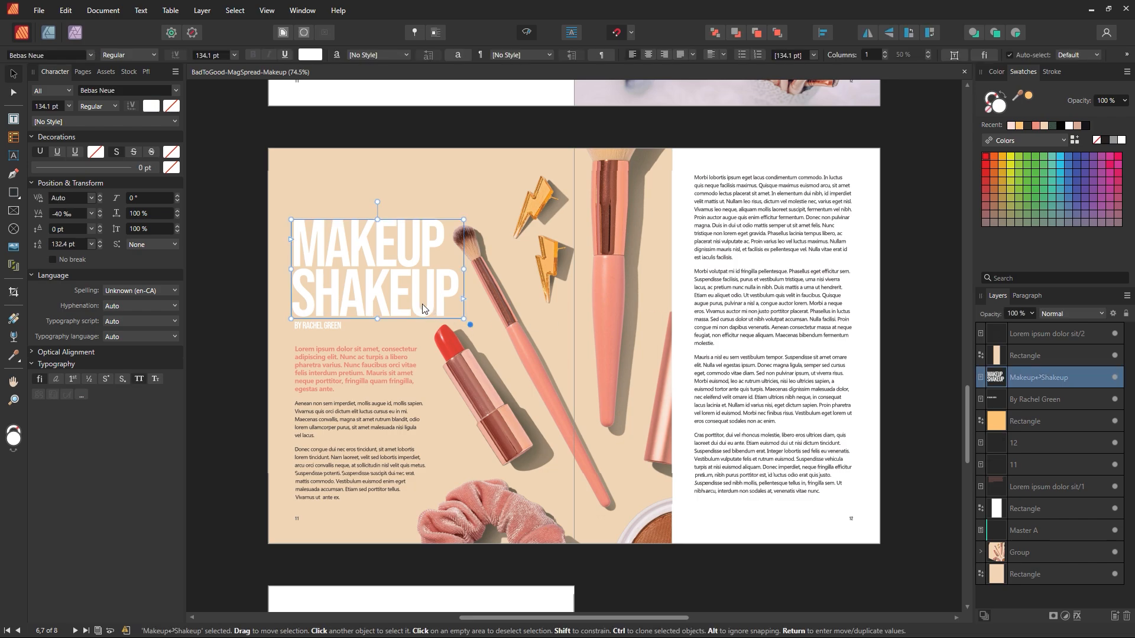
left_click_drag(422, 304, 430, 309)
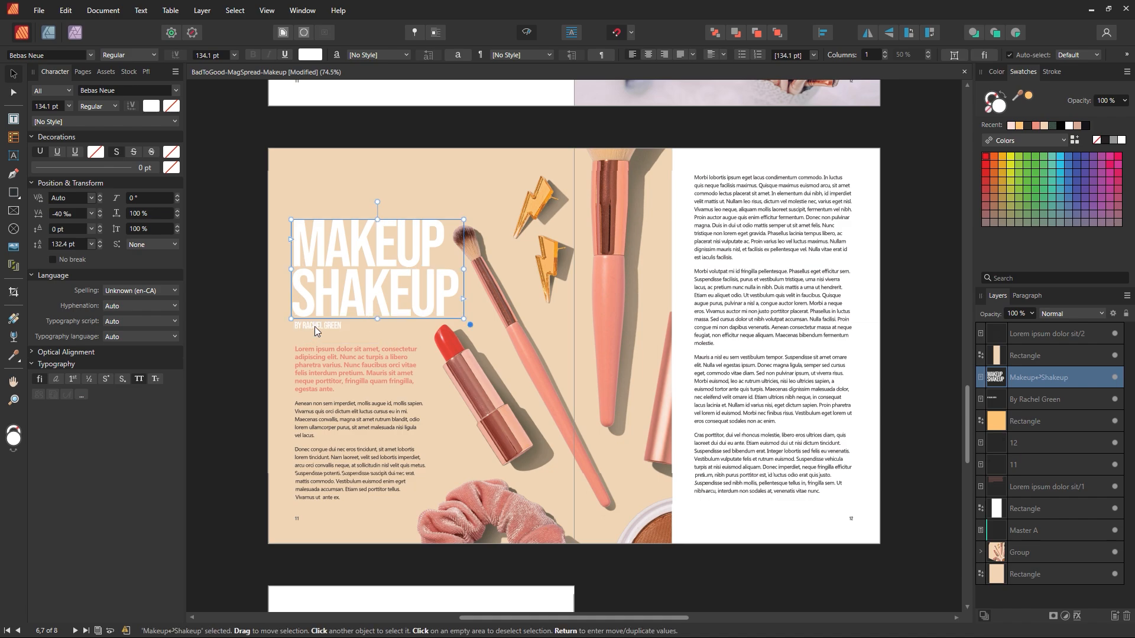
left_click(316, 327, "shift")
left_click_drag(315, 326, 338, 296)
key("ctrl+d")
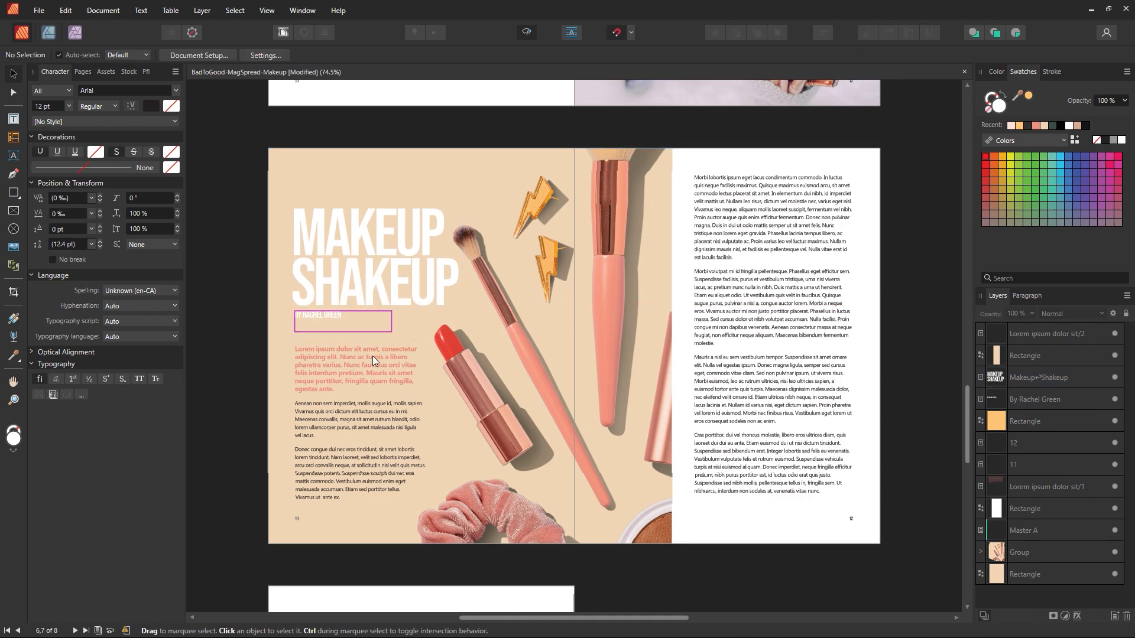
Step: Move the left-hand intro and body text frame up slightly, and return to the preview without guides
left_click(381, 358)
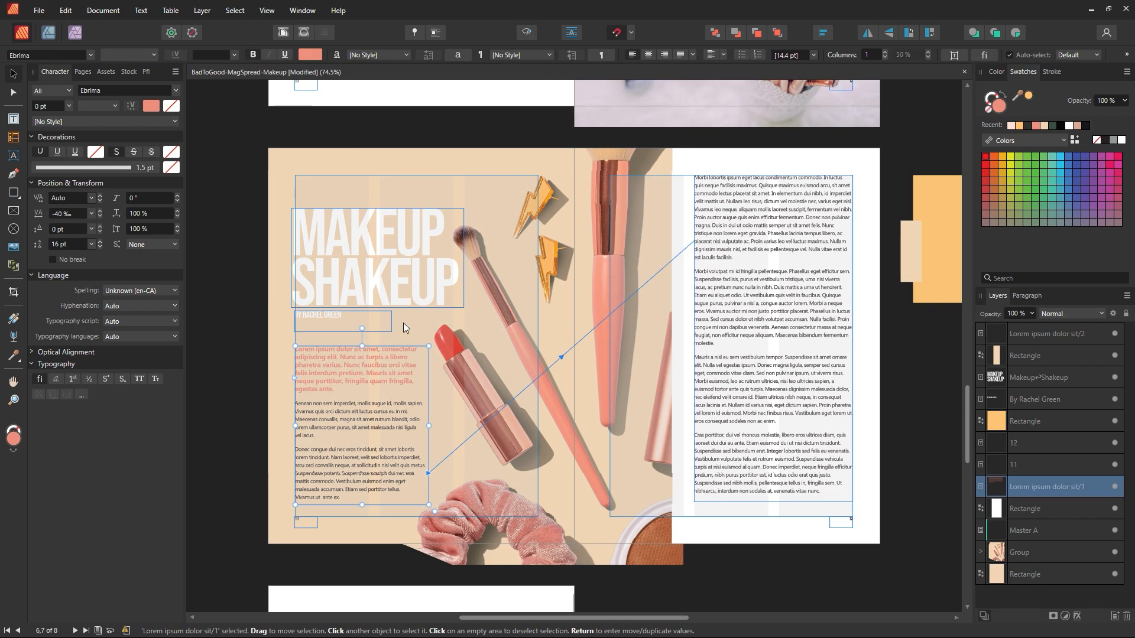
left_click_drag(384, 366, 383, 368)
left_click(528, 37)
left_click(552, 124)
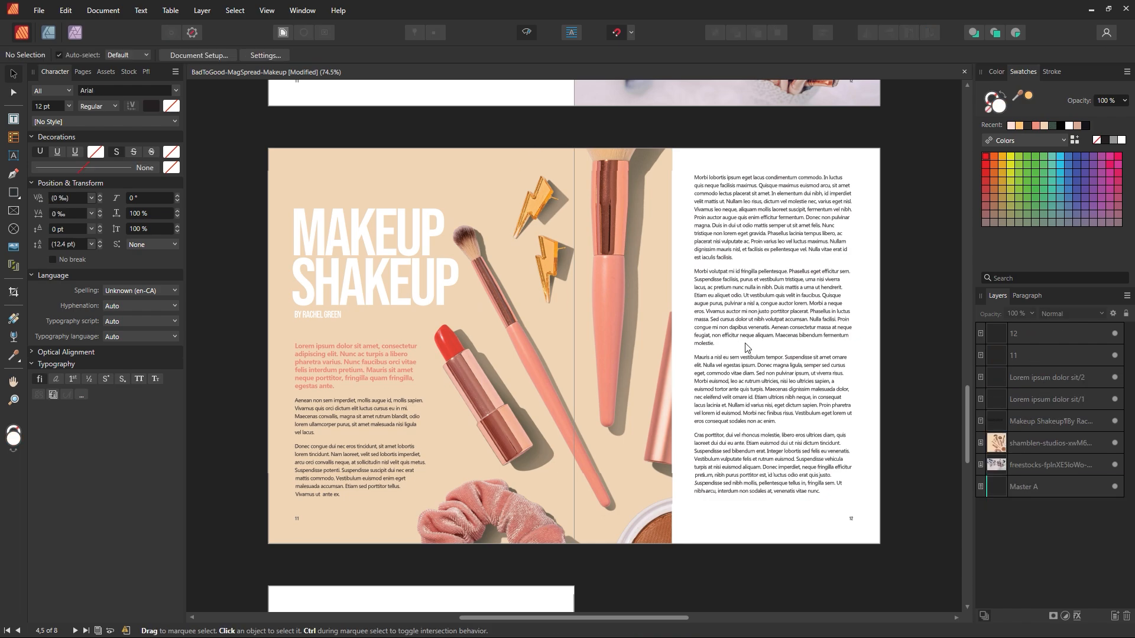
Step: Split the right-page body text into shorter paragraphs, with breaks before "Donec non pulvinar", "Quisque augue purus" and "Maecenas dignissim"
left_click(768, 355)
left_click(914, 363)
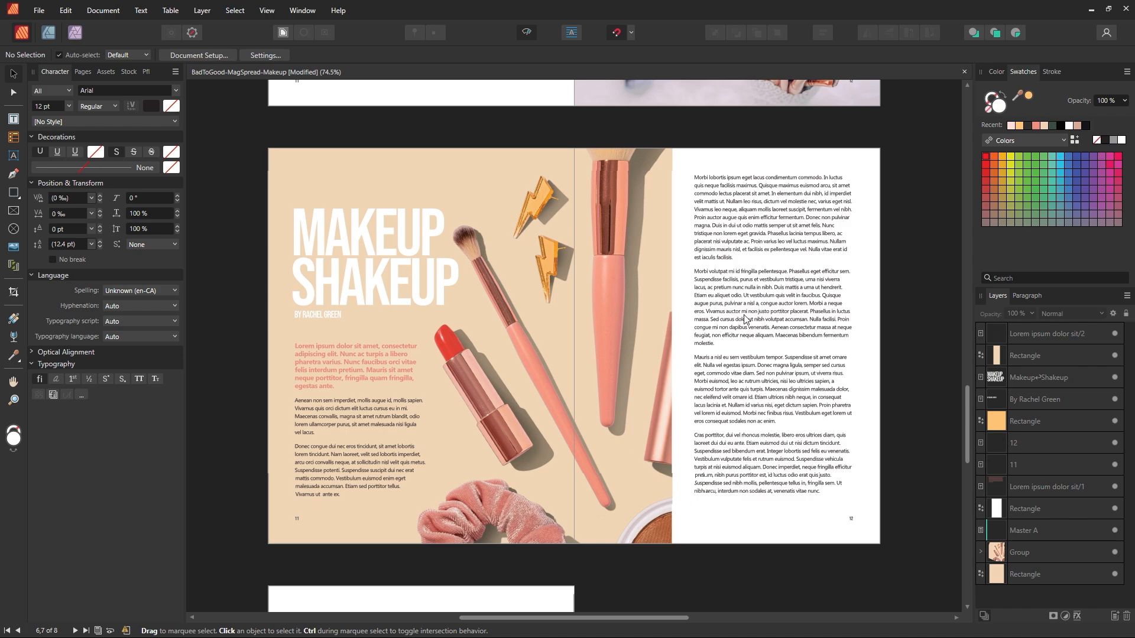
double_click(759, 322)
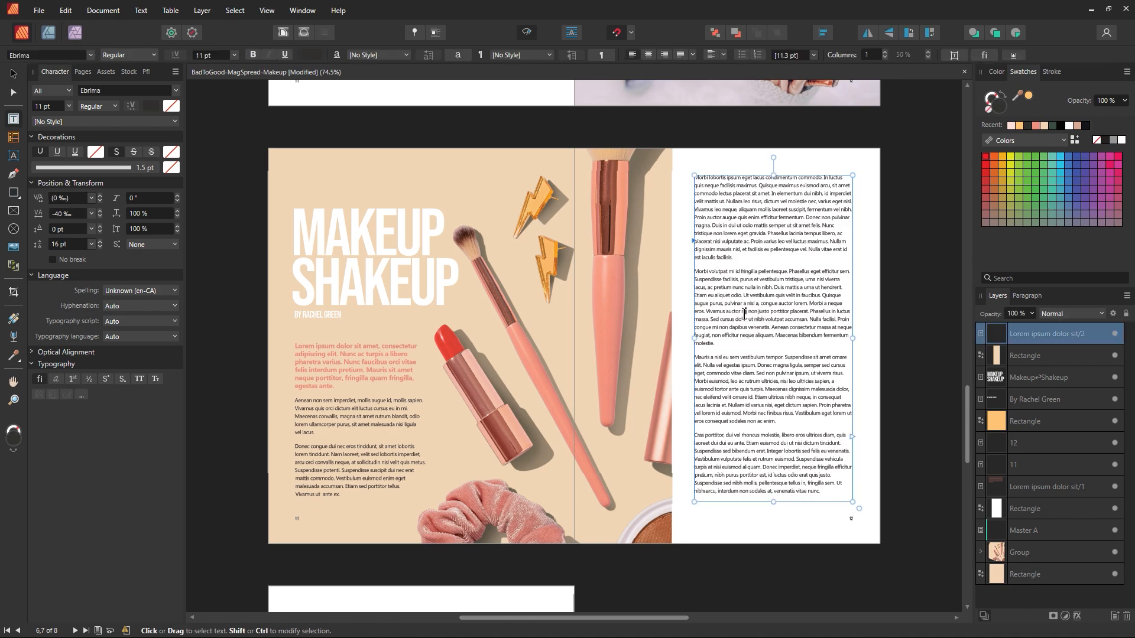
left_click(804, 218)
key("Return")
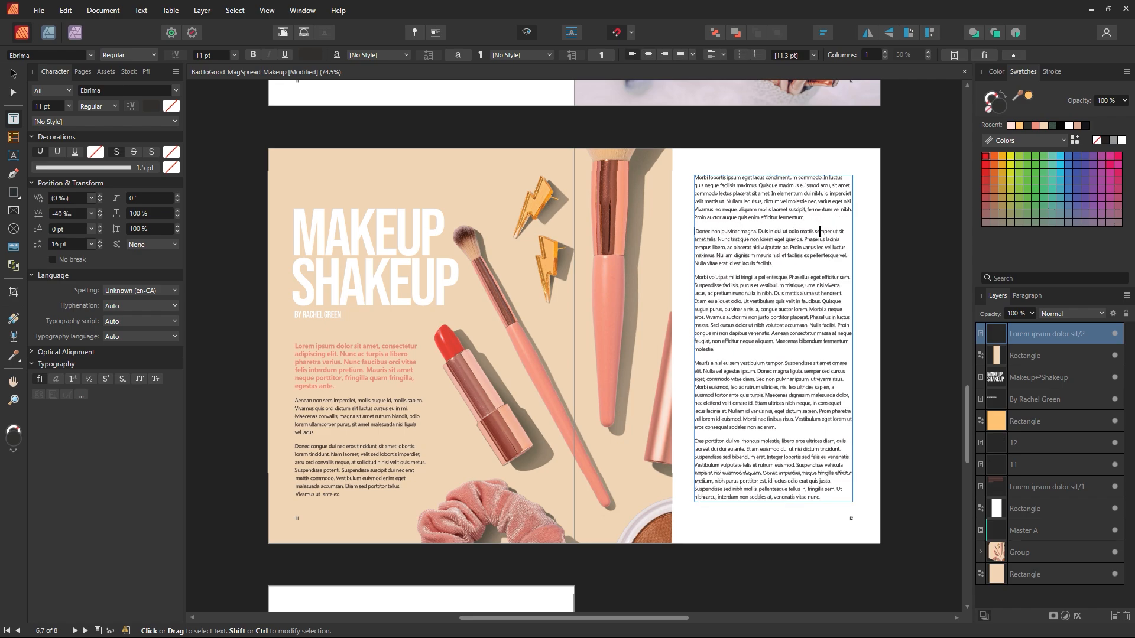
key("Escape")
left_click(821, 302)
key("Return")
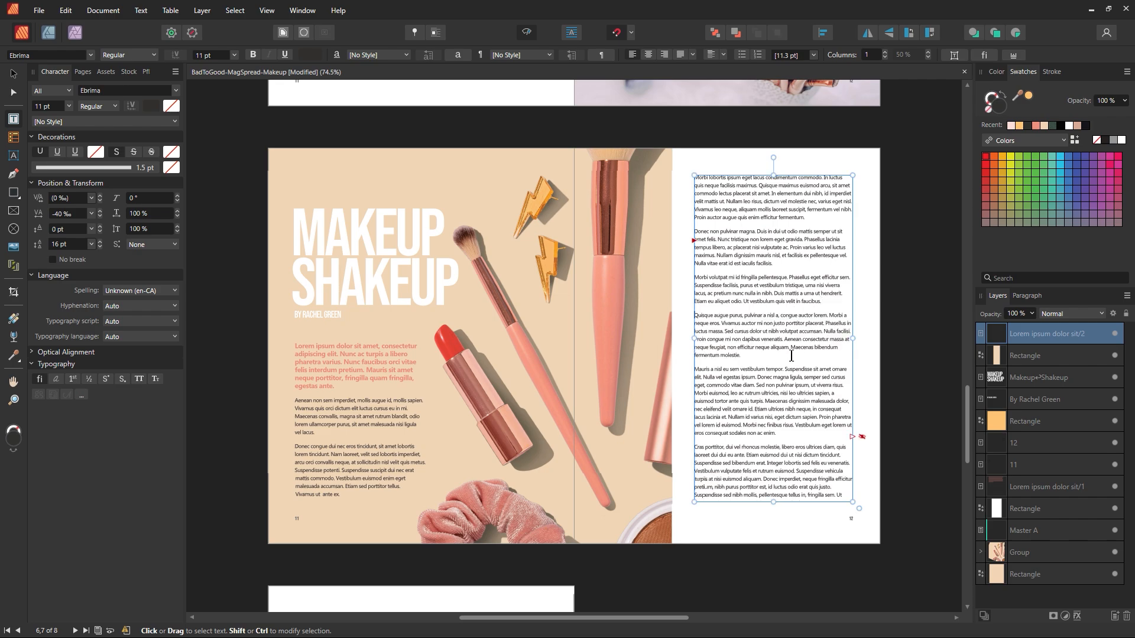
left_click(765, 402)
key("Return")
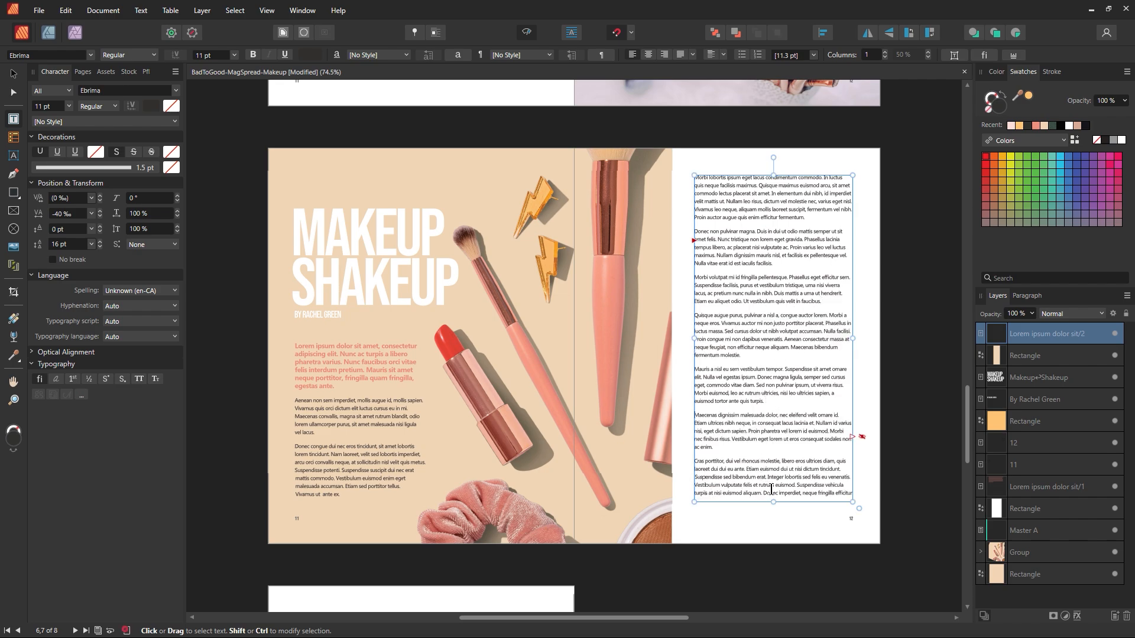
Step: Delete the last paragraph of the right-page body text, starting "Cras porttitor", and shorten its frame to fit the remaining text
left_click_drag(774, 504, 776, 567)
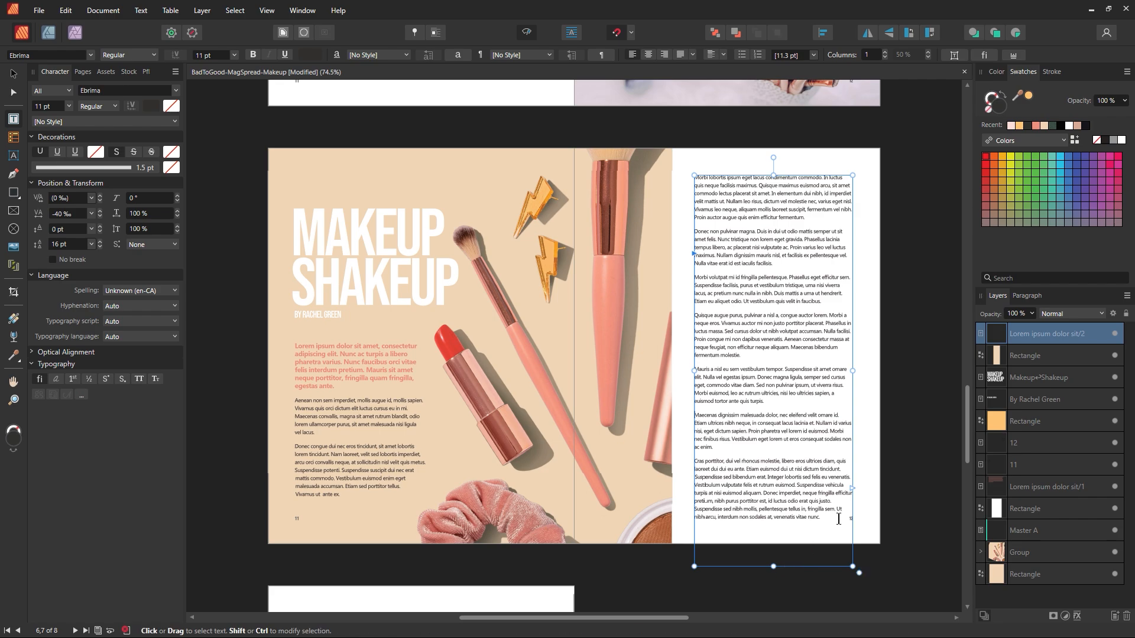
left_click_drag(839, 518, 668, 463)
key("BackSpace")
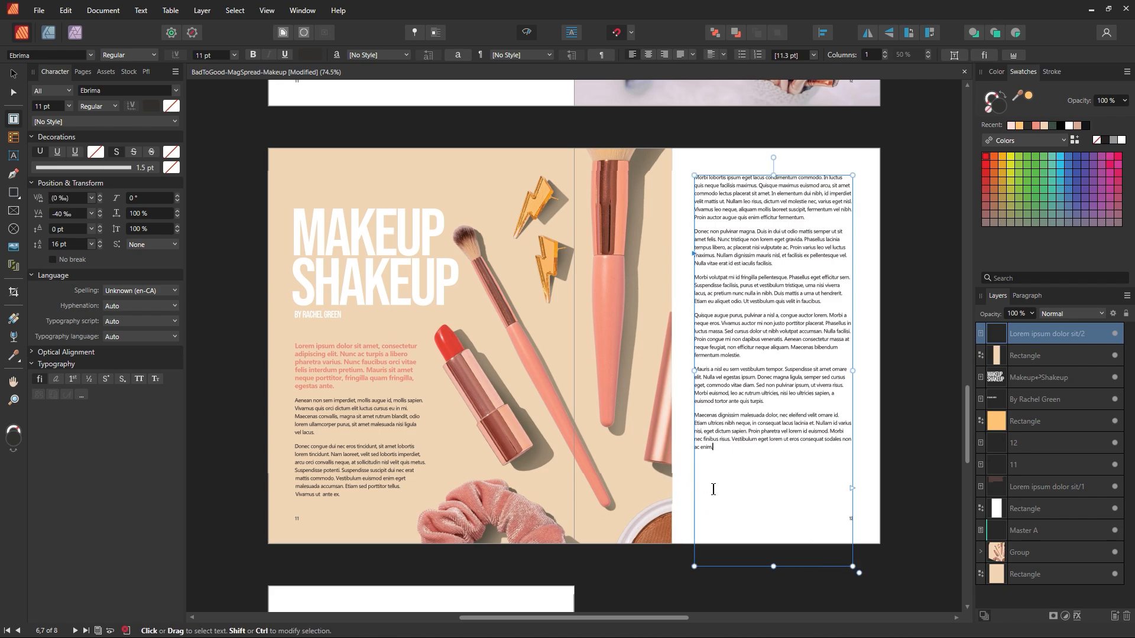
left_click_drag(771, 565, 774, 462)
left_click(13, 73)
left_click(296, 125)
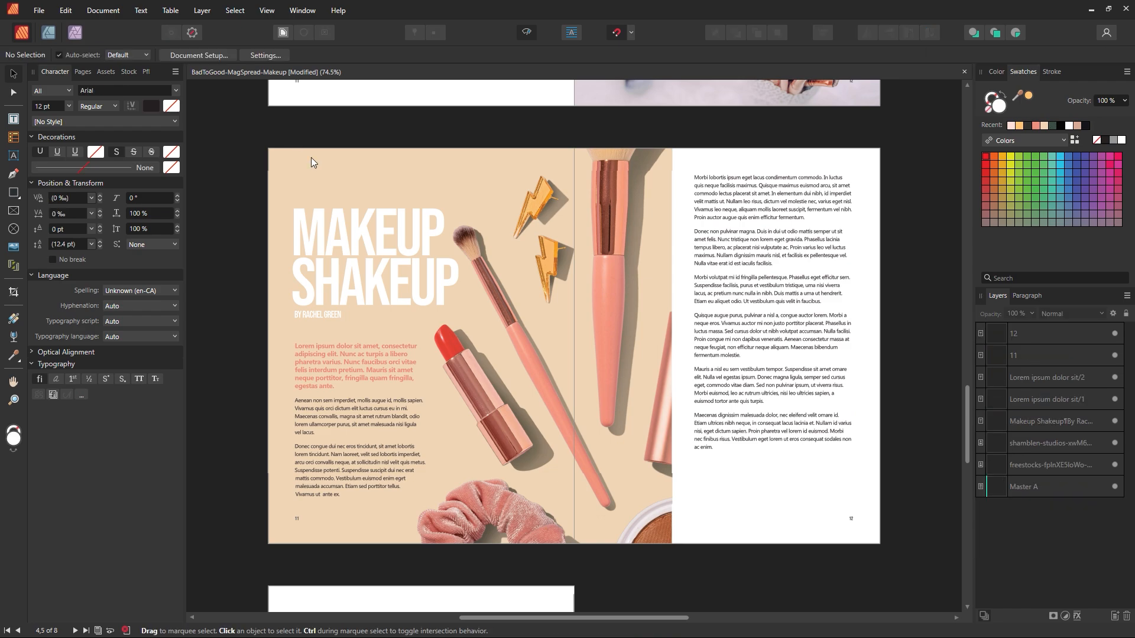
Step: Push the word "non" onto the last line of the final right-page paragraph
double_click(841, 440)
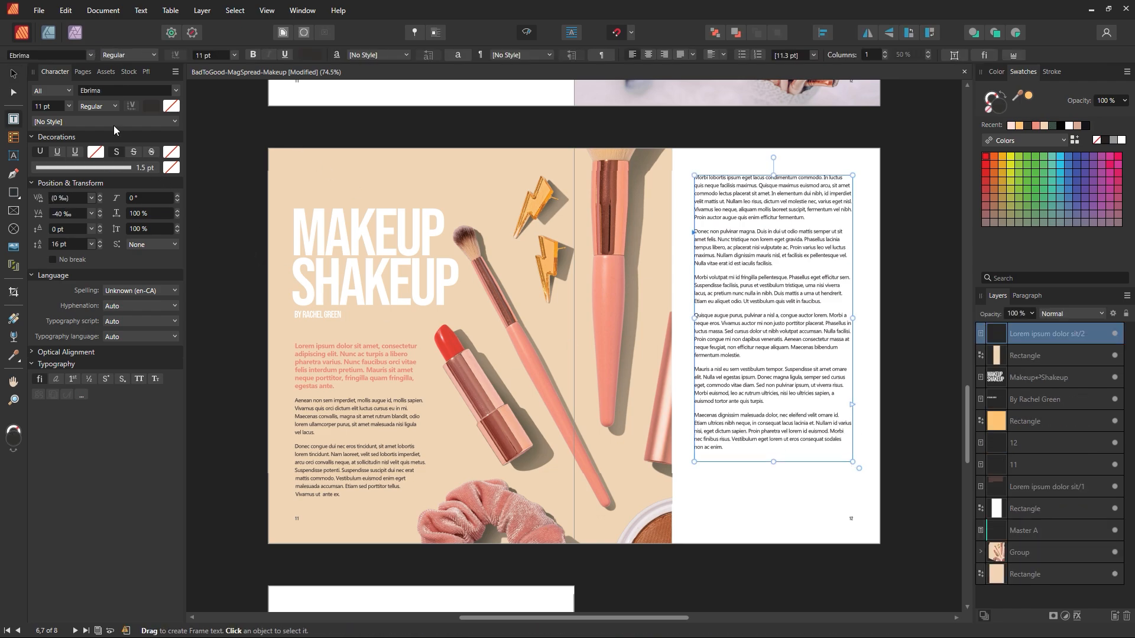
left_click(13, 74)
left_click(276, 118)
Step: Move the right-page body text frame down to the bottom margin with guides shown, and return to the preview without guides
left_click(774, 317)
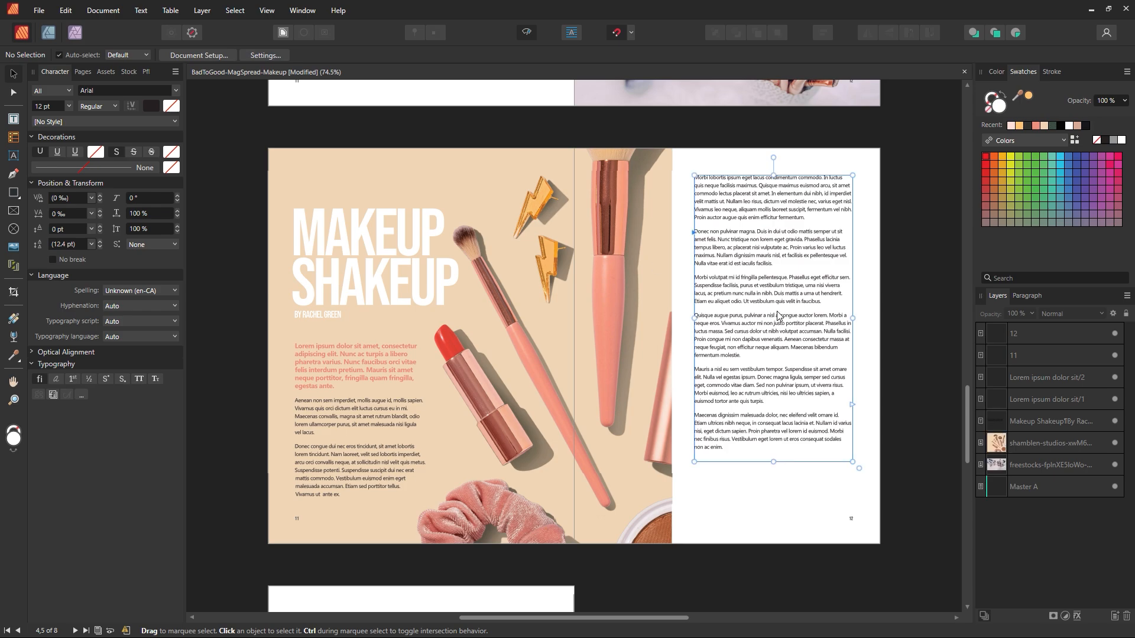
left_click(532, 29)
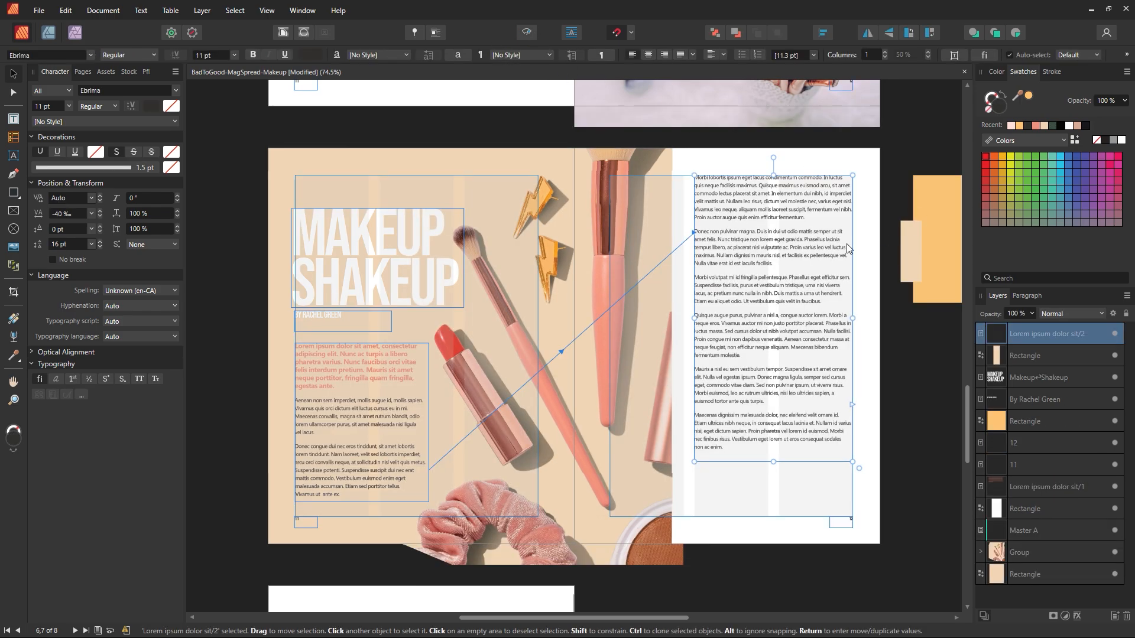
left_click_drag(773, 176, 778, 172)
left_click_drag(783, 304, 789, 348)
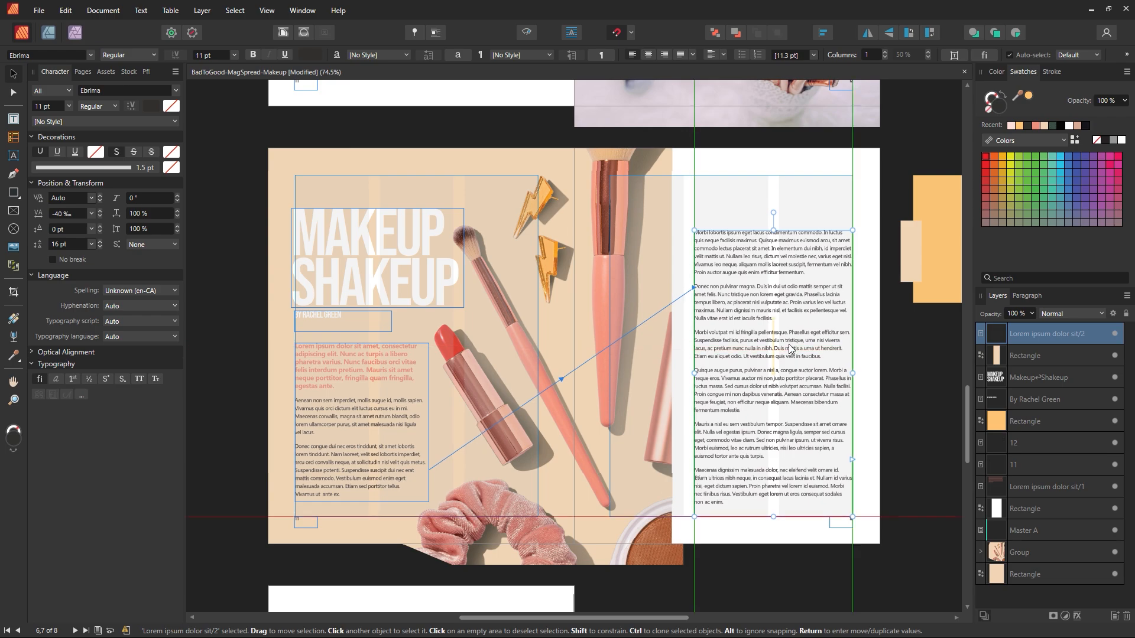
left_click(529, 35)
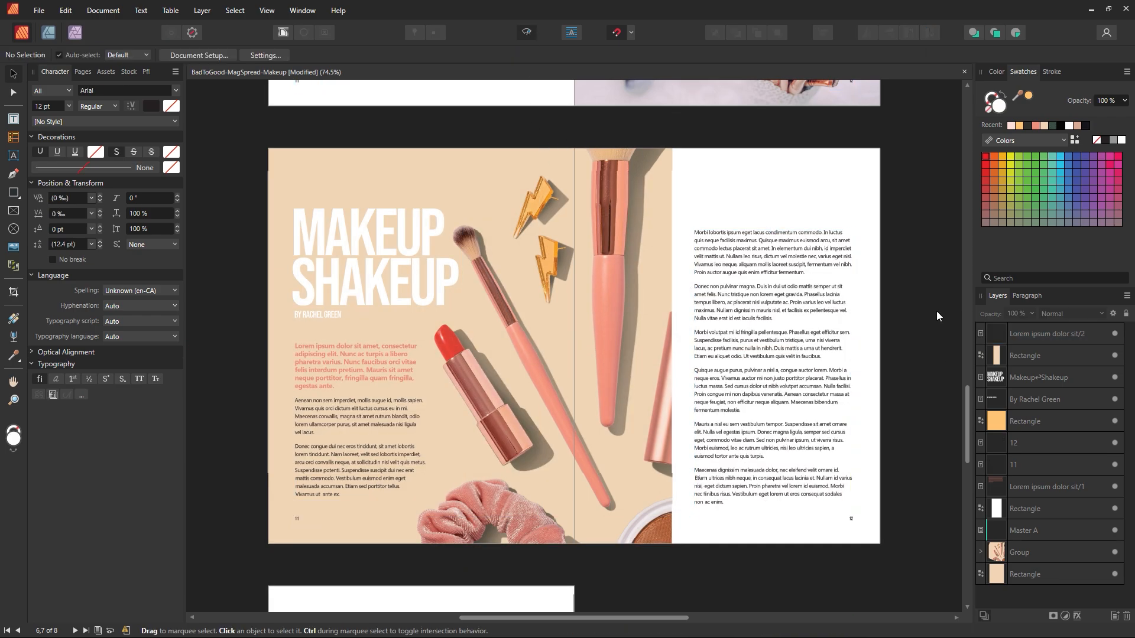
Step: Try the orange pasteboard rectangle as a thin bar along the right page's top edge, matching the text column's width
left_click_drag(943, 281, 737, 246)
left_click(766, 125)
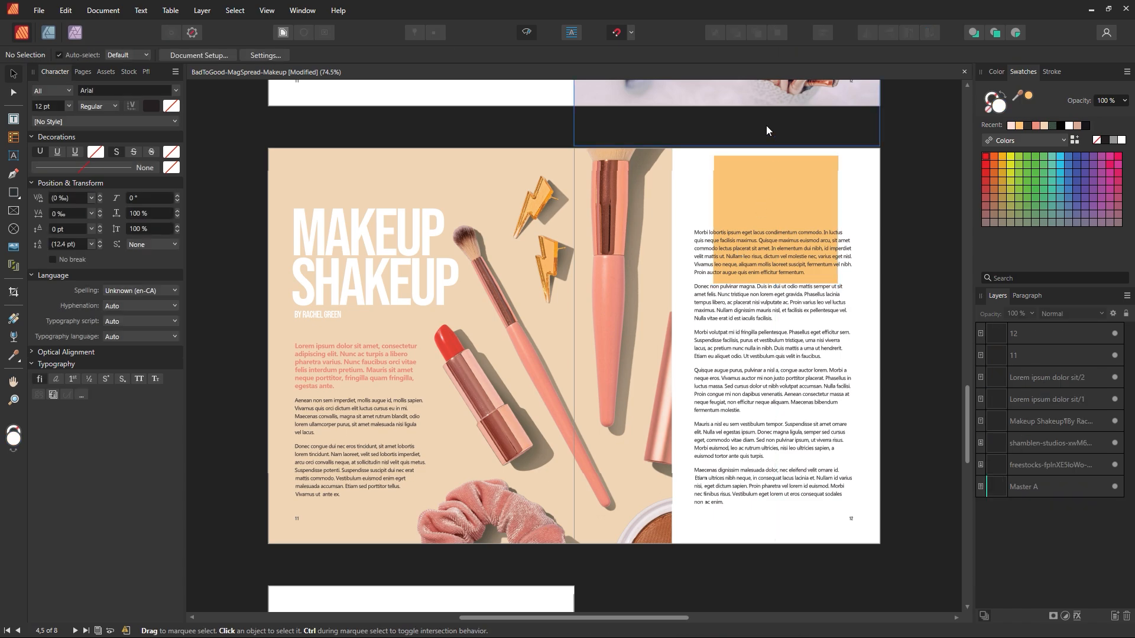
left_click_drag(750, 201, 732, 195)
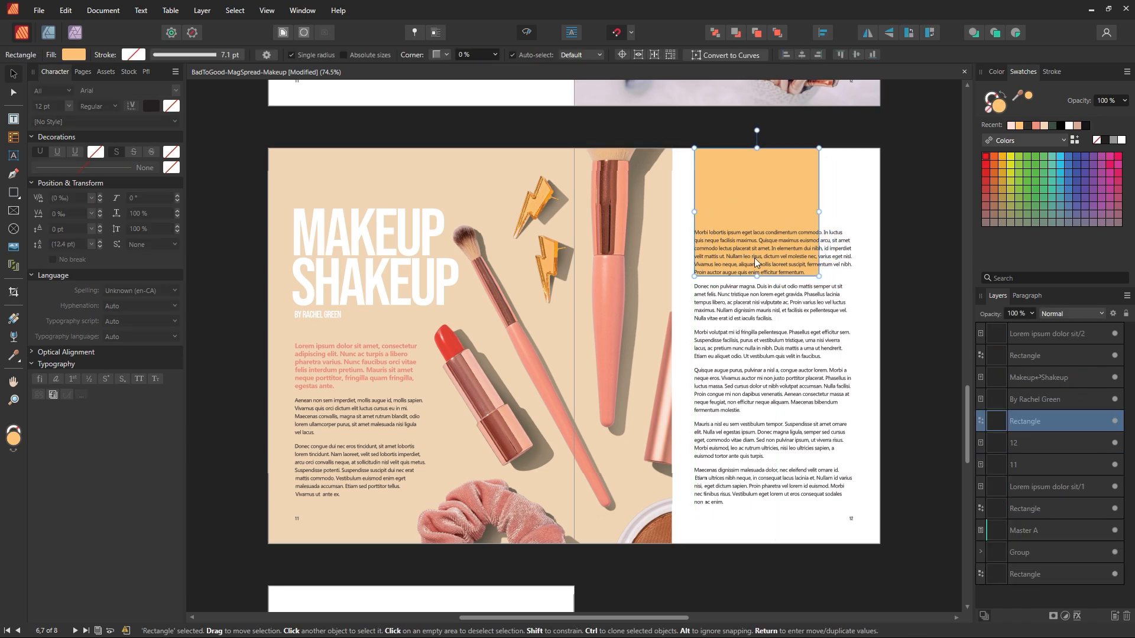
left_click_drag(820, 276, 853, 160)
left_click(893, 202)
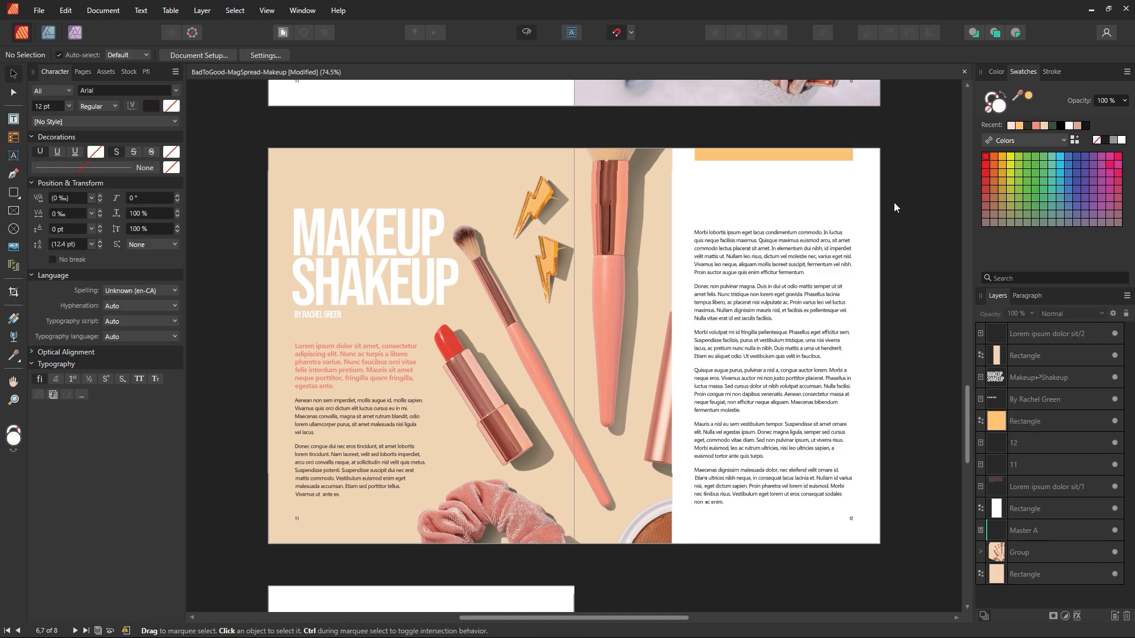
Step: Delete the orange rectangle and the small beige pasteboard rectangle
left_click_drag(758, 155, 938, 138)
key("Delete")
left_click(913, 247)
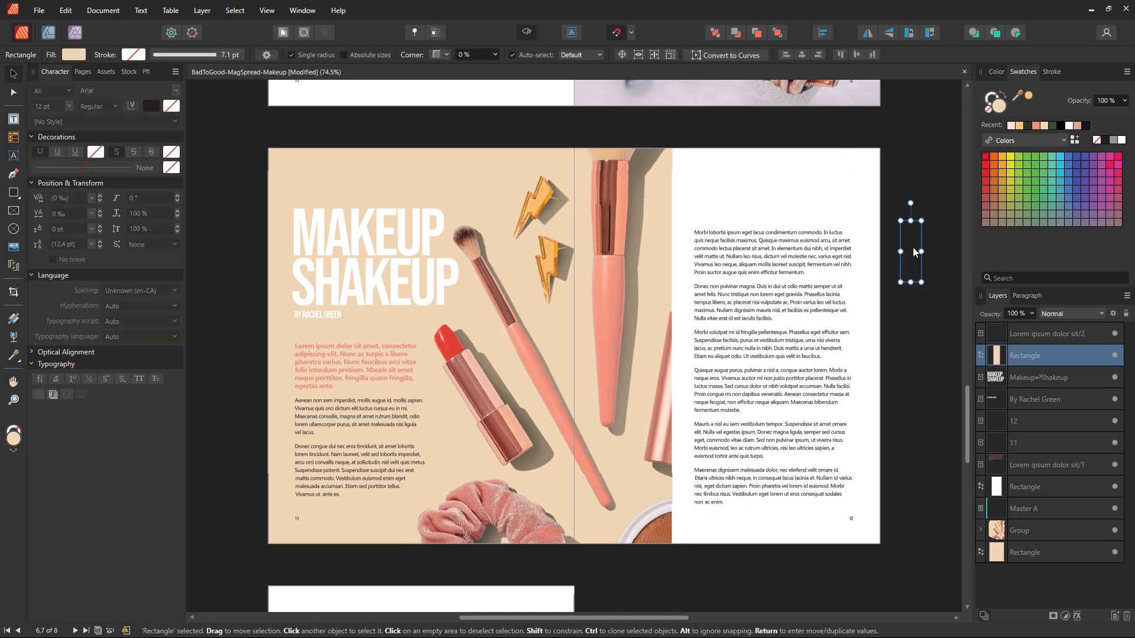
left_click_drag(911, 262, 839, 234)
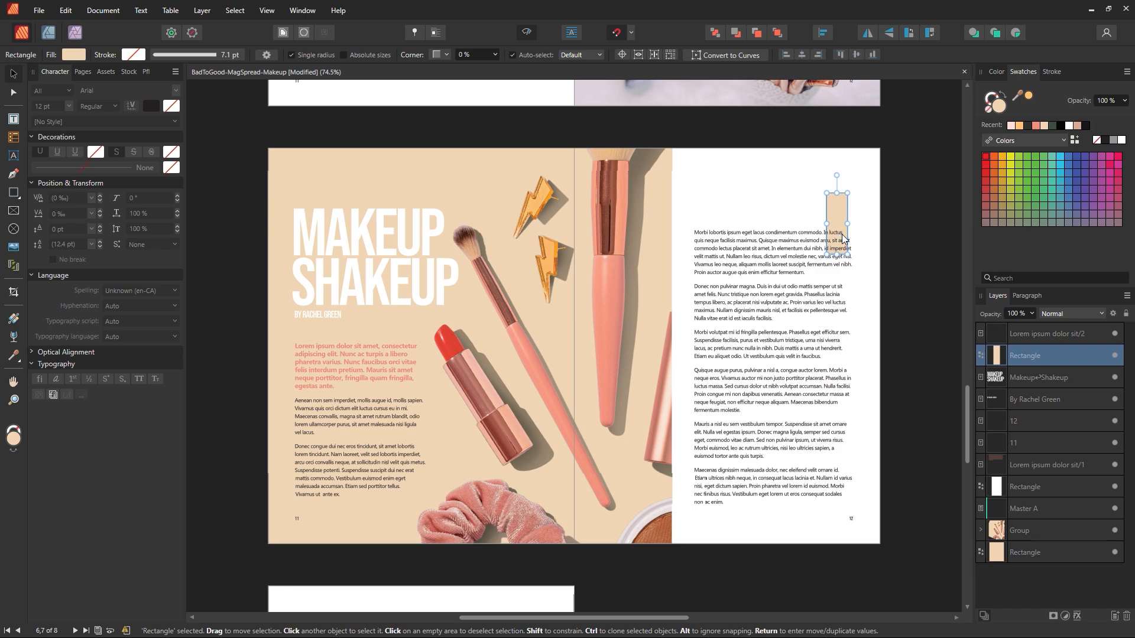
key("Delete")
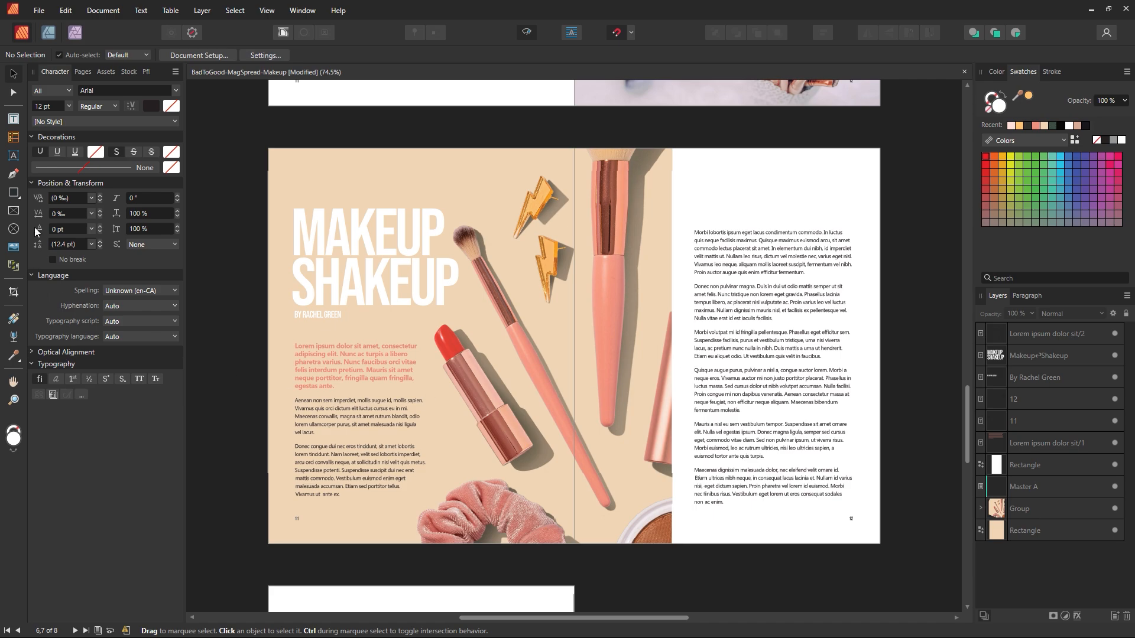
Step: Draw a closed Pen shape following the large brush's shadow side and the right page's outer corners, covering the compact and the white panel
left_click(20, 175)
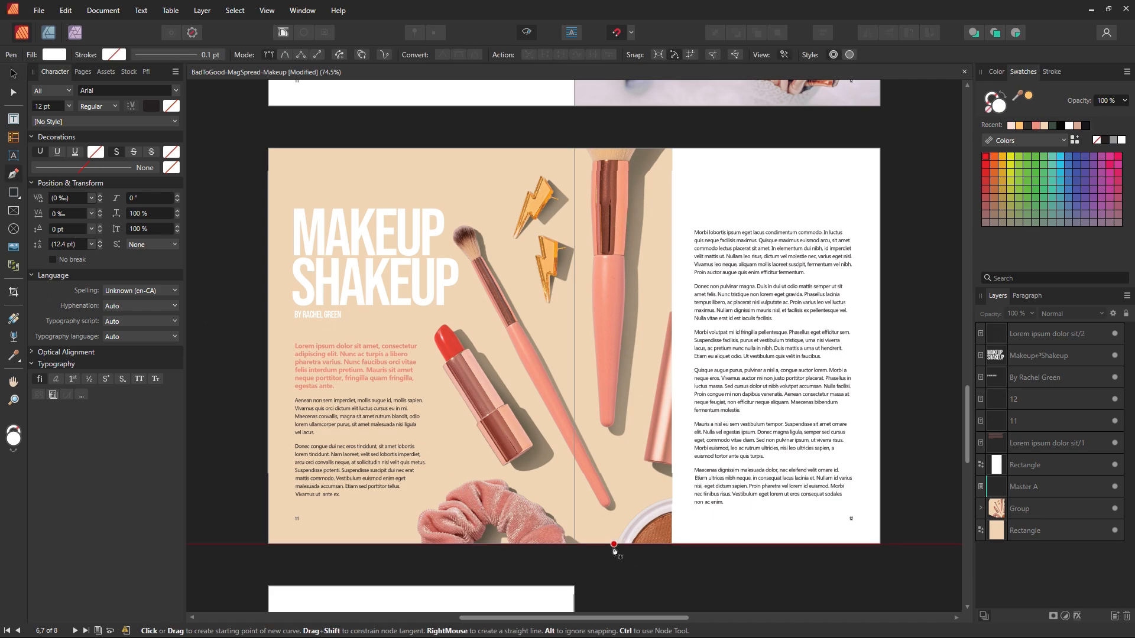
left_click(608, 544)
left_click(630, 502)
left_click(632, 437)
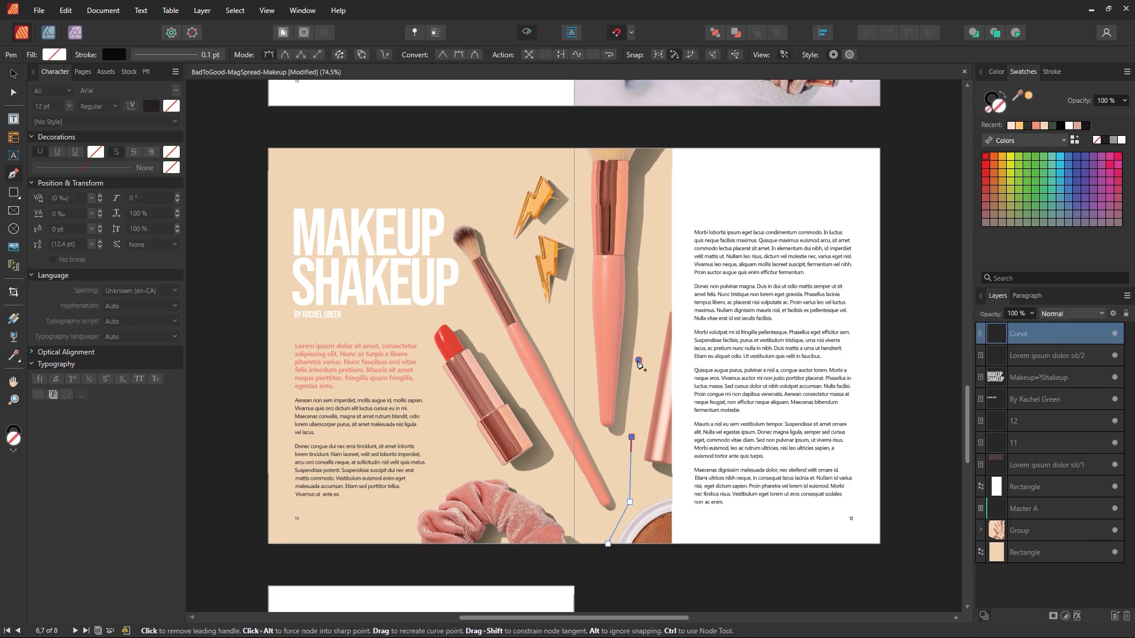
left_click(639, 360)
left_click(648, 298)
left_click(655, 237)
left_click(666, 203)
left_click(671, 148)
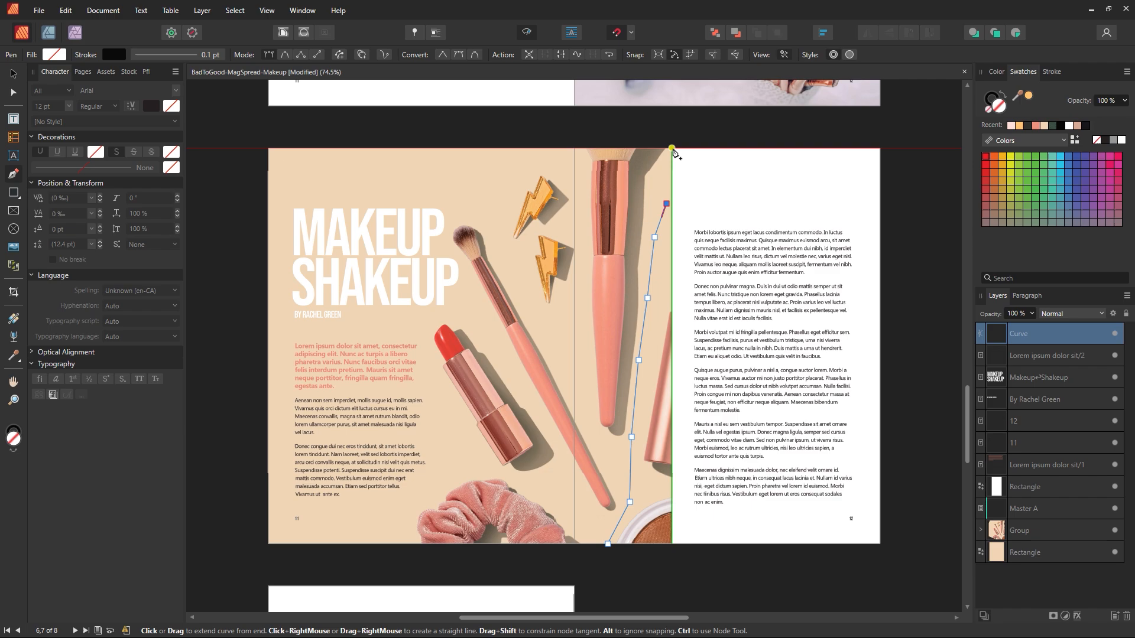
left_click(880, 148)
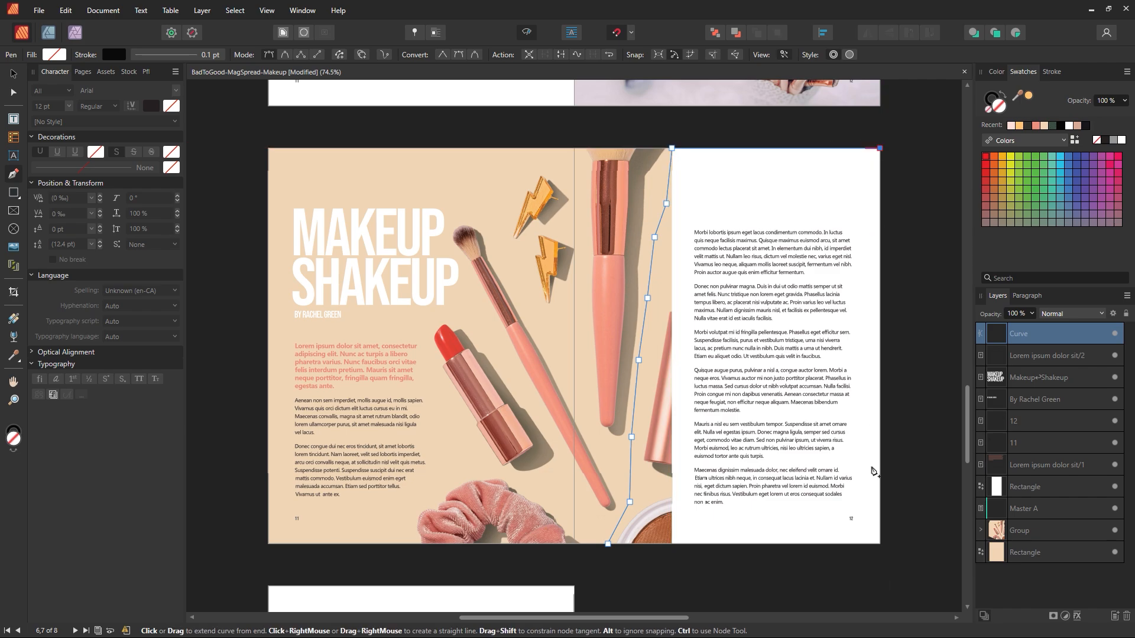
left_click(880, 543)
left_click(608, 545)
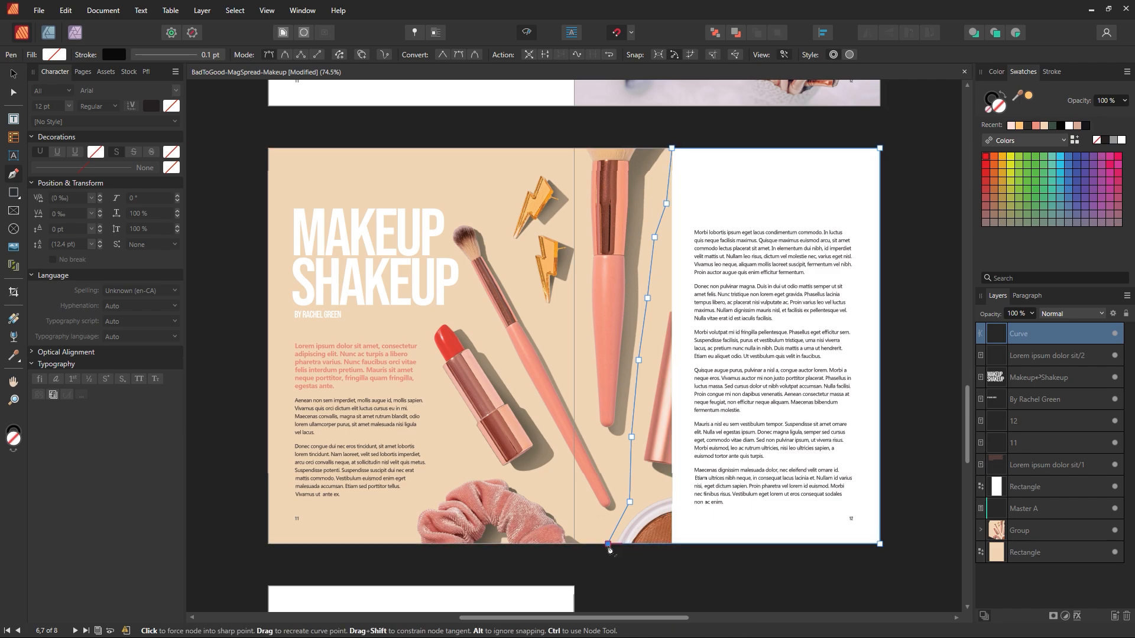
Step: Fill the drawn shape with the beige sampled from the photo background and place it behind the right-page body text
key("i")
left_click(623, 476)
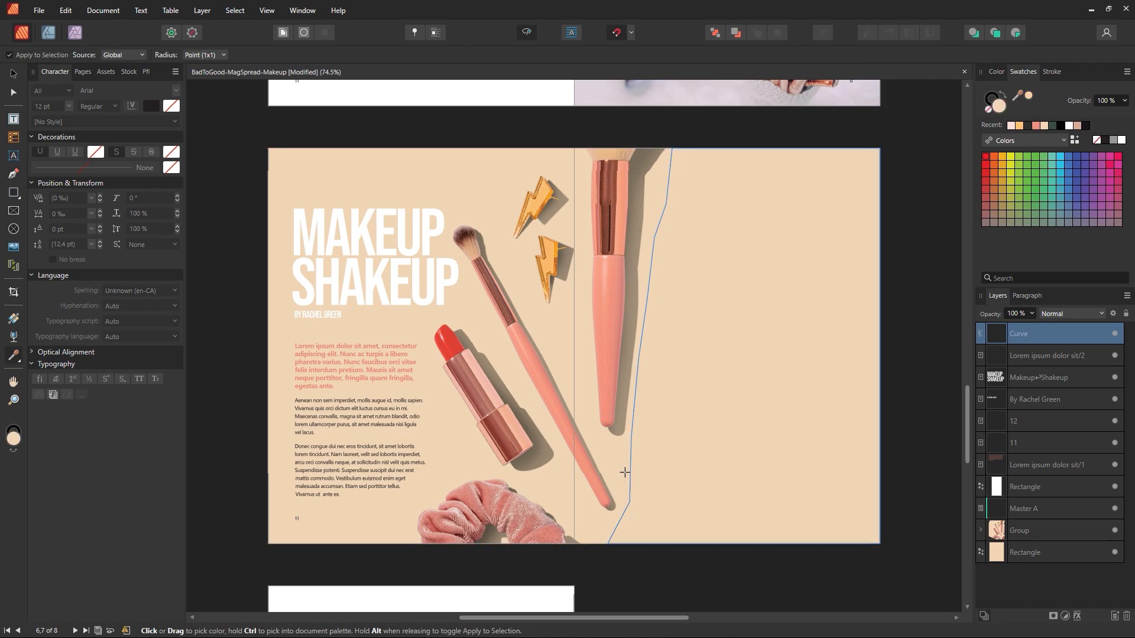
left_click(18, 74)
left_click(243, 110)
left_click(730, 298)
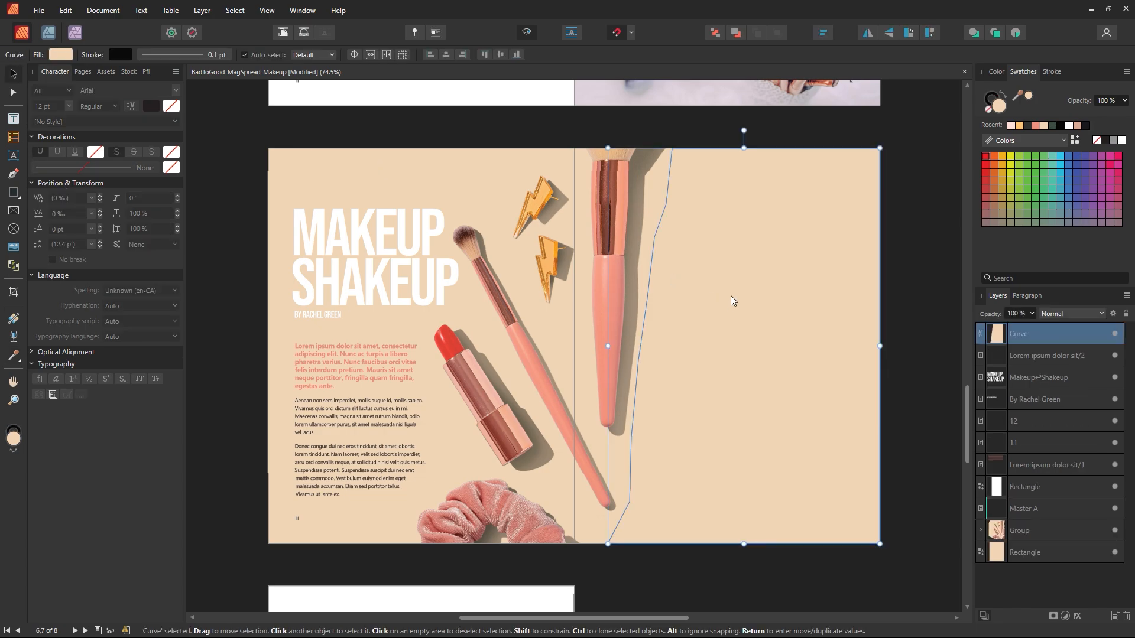
key("ctrl+bracketleft")
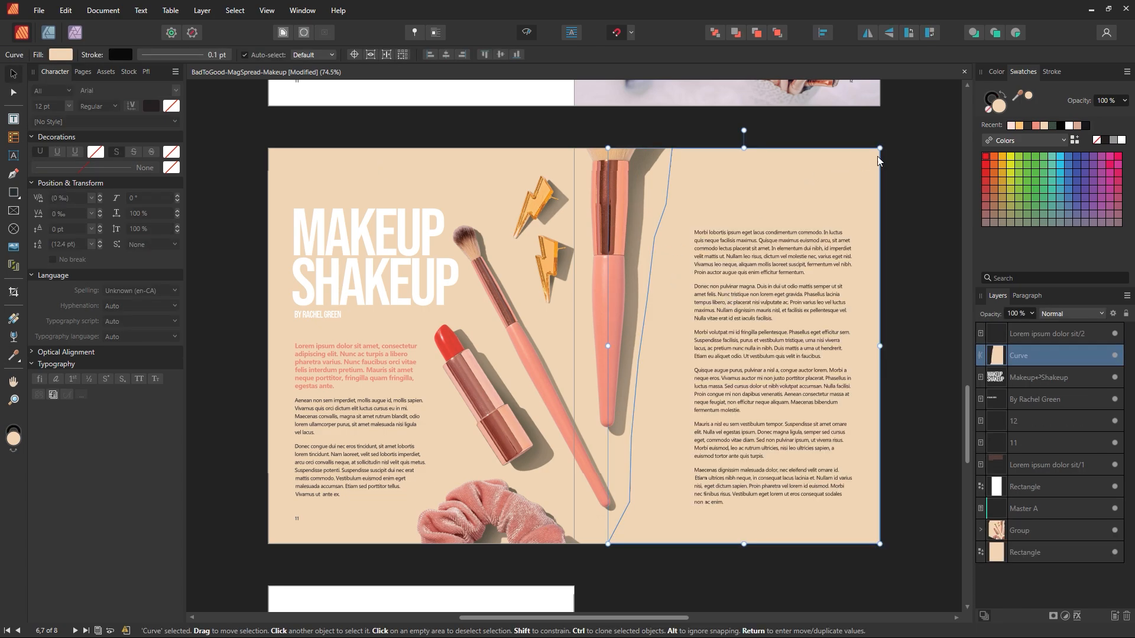
Step: Remove the beige shape's stroke and send it further back, behind the page numbers
left_click(990, 97)
left_click(989, 109)
left_click(998, 109)
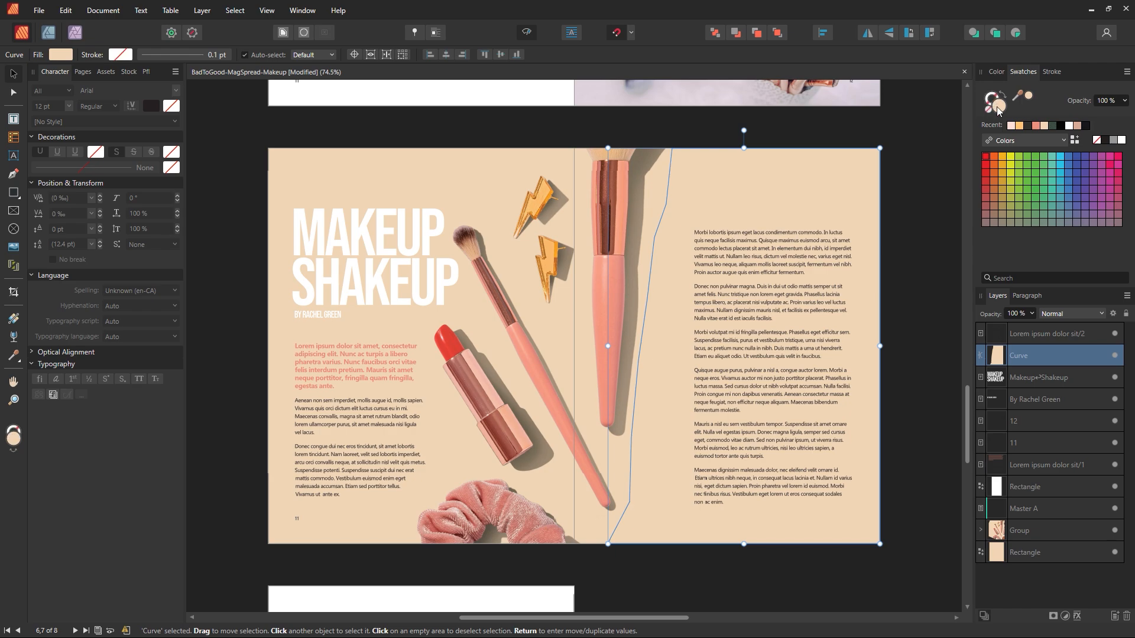
key("ctrl+bracketleft")
key("ctrl+bracketleft")
key("ctrl+bracketleft")
key("ctrl+bracketleft")
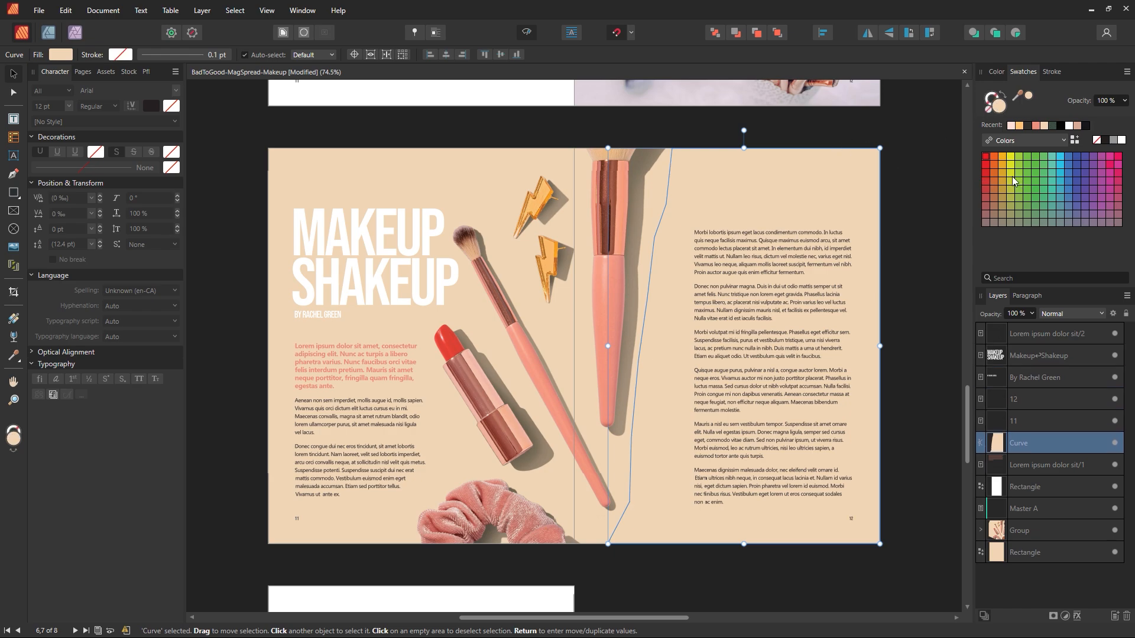
left_click(912, 188)
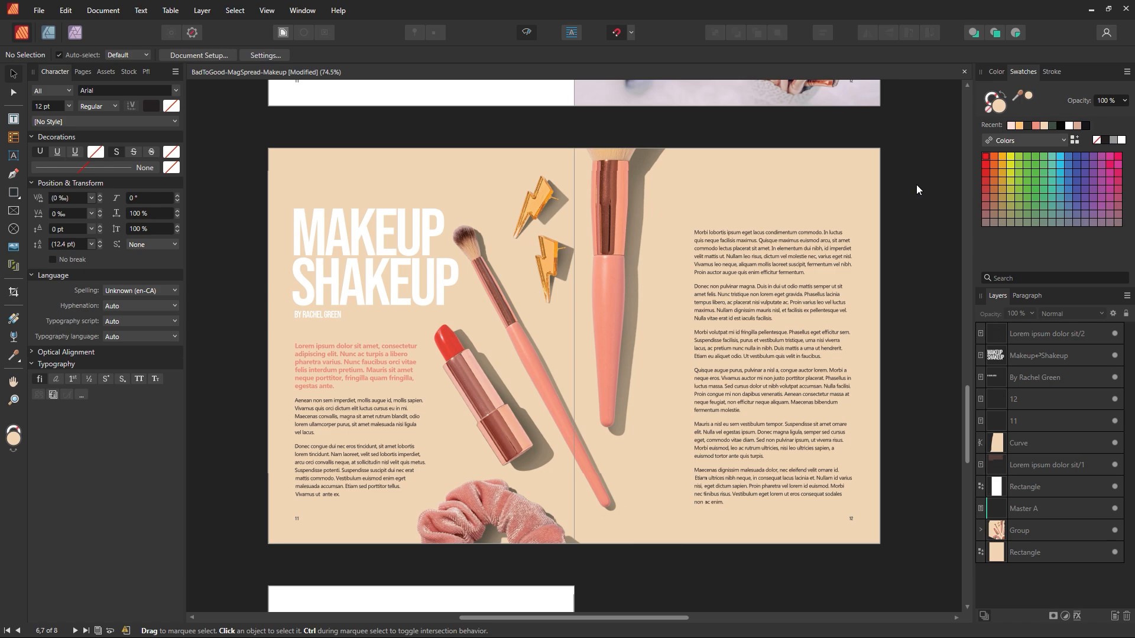
Step: Set the right-page body text frame to 2 columns, extend its top to the upper margin, and return to the preview without guides
left_click(752, 275)
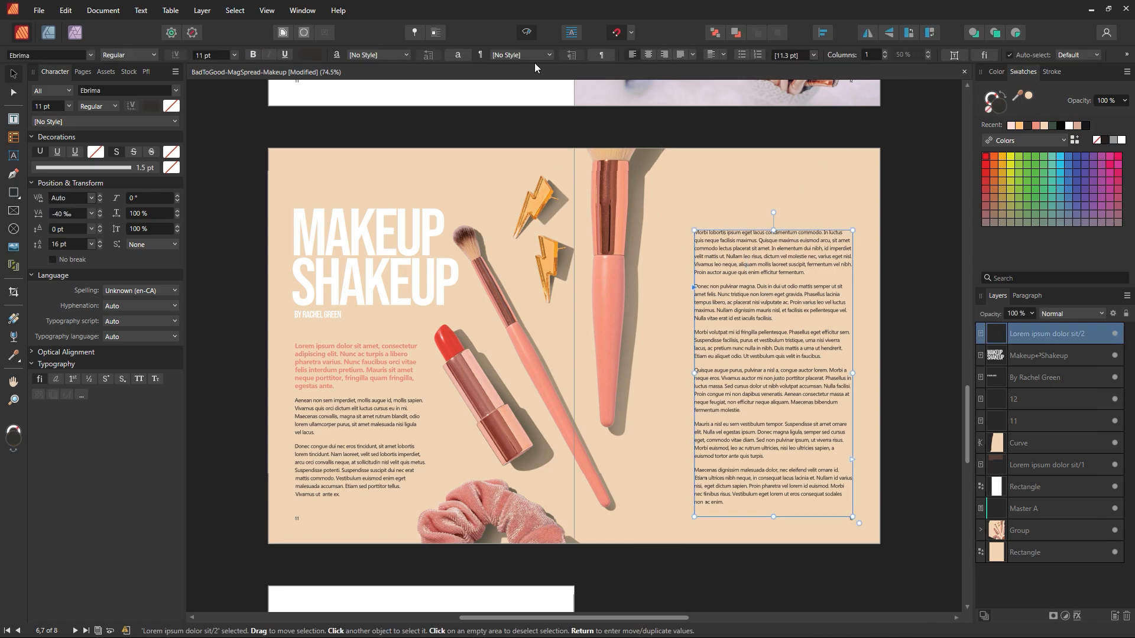
left_click(527, 32)
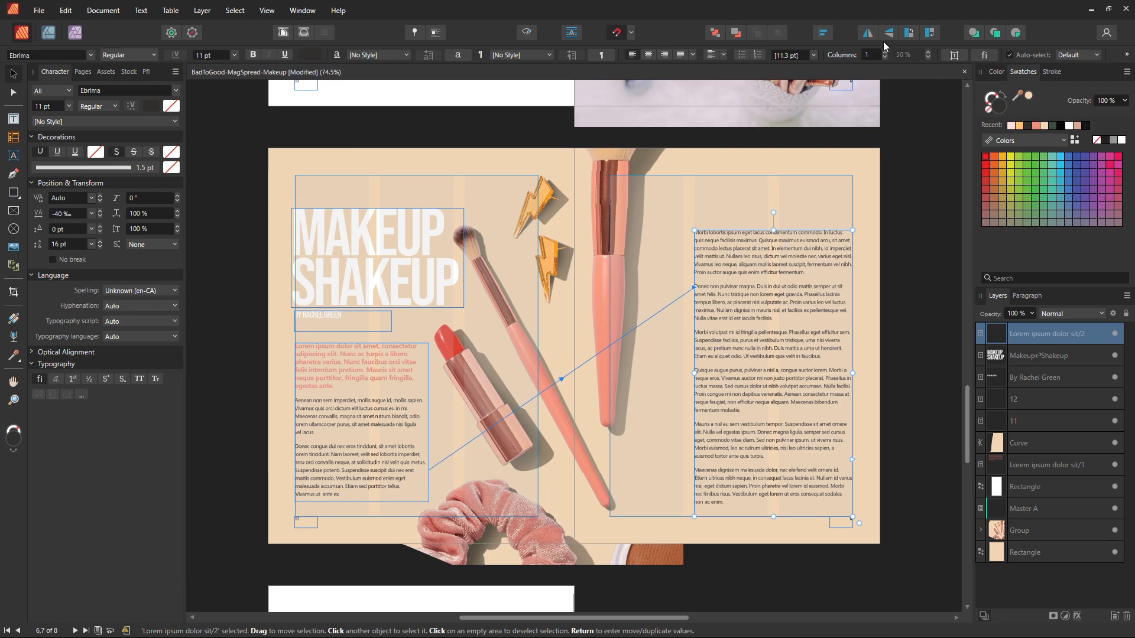
left_click(885, 52)
left_click_drag(773, 230, 787, 173)
left_click(890, 204)
left_click(526, 32)
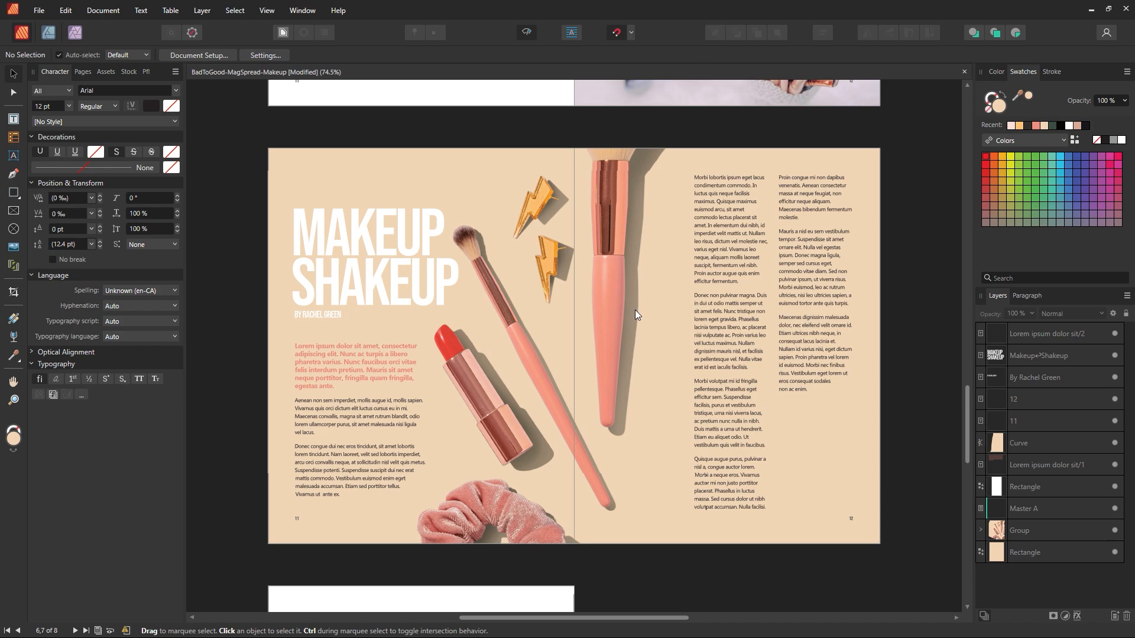
left_click(836, 448)
left_click(893, 392)
left_click(869, 392)
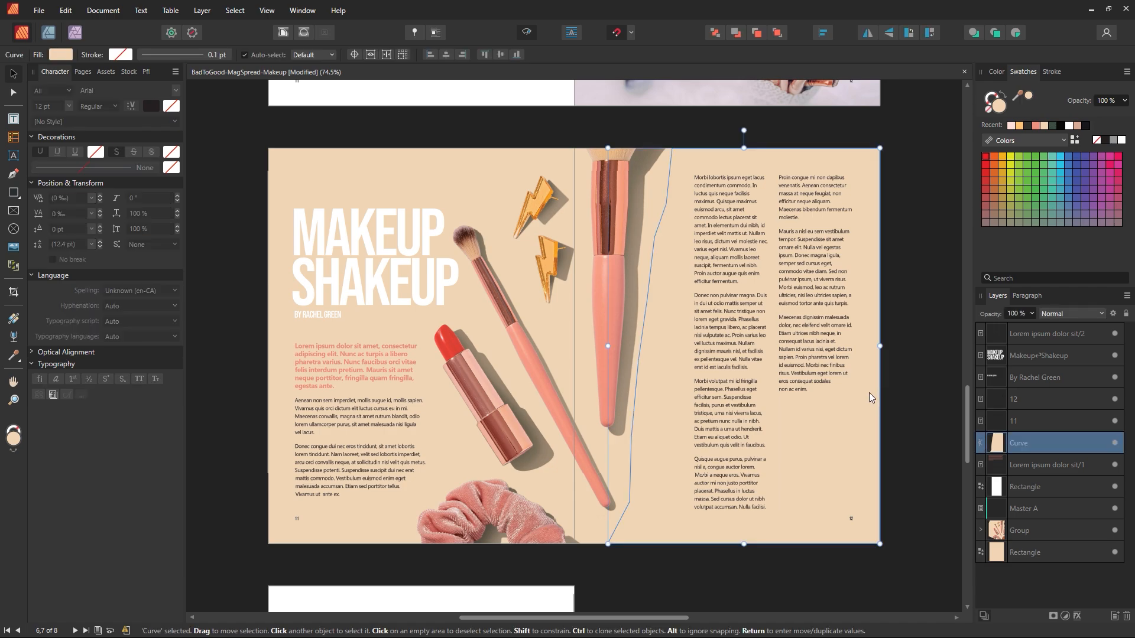
left_click(910, 356)
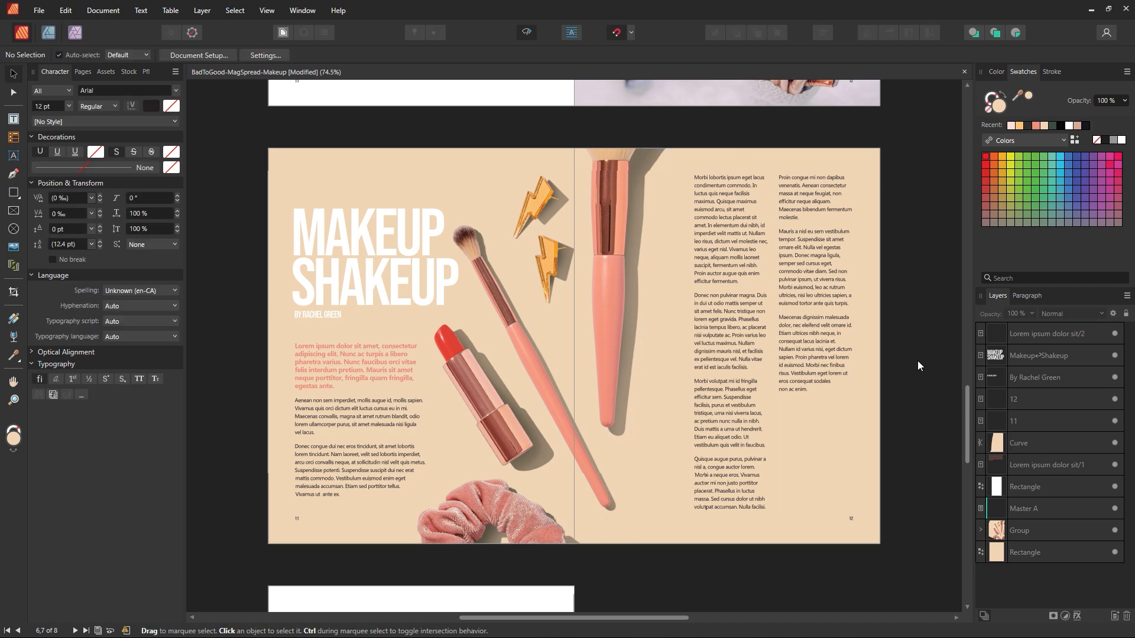
Step: Save the document, and balance the right-page body text's two columns by shortening the frame and moving it lower
key("ctrl+s")
left_click(728, 327)
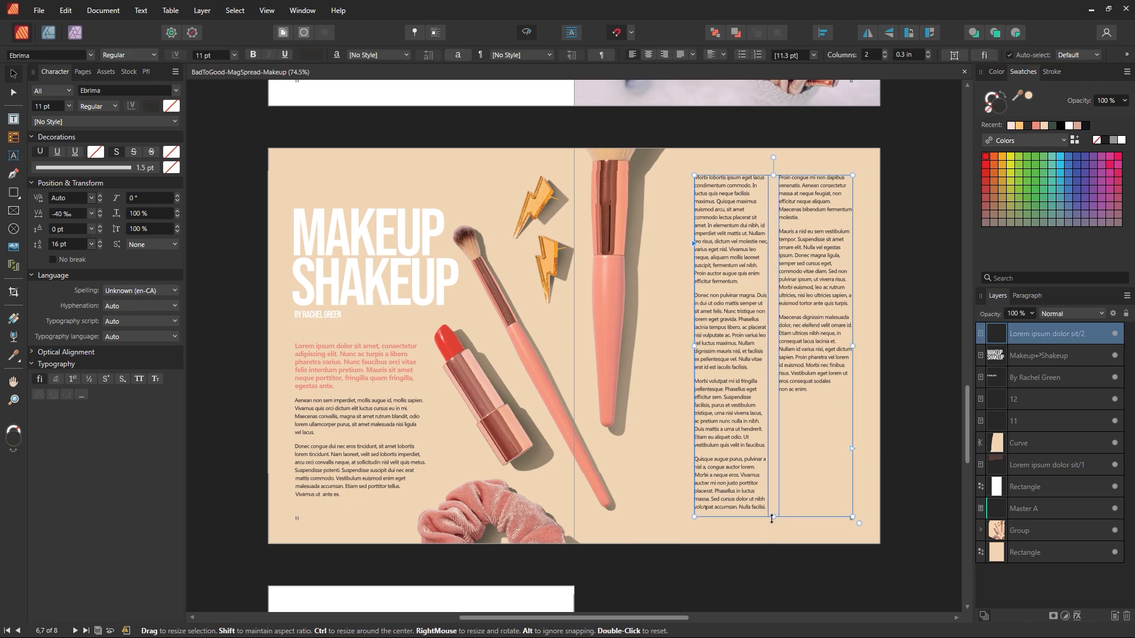
left_click_drag(772, 519, 771, 451)
key("Escape")
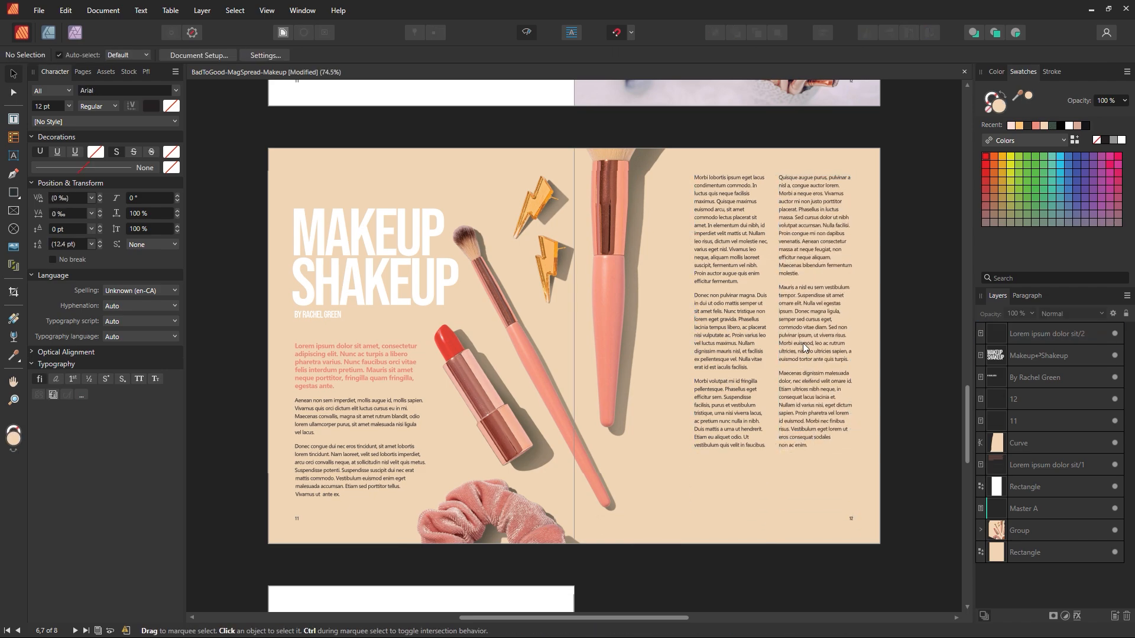
left_click_drag(803, 342, 798, 367)
left_click(879, 367)
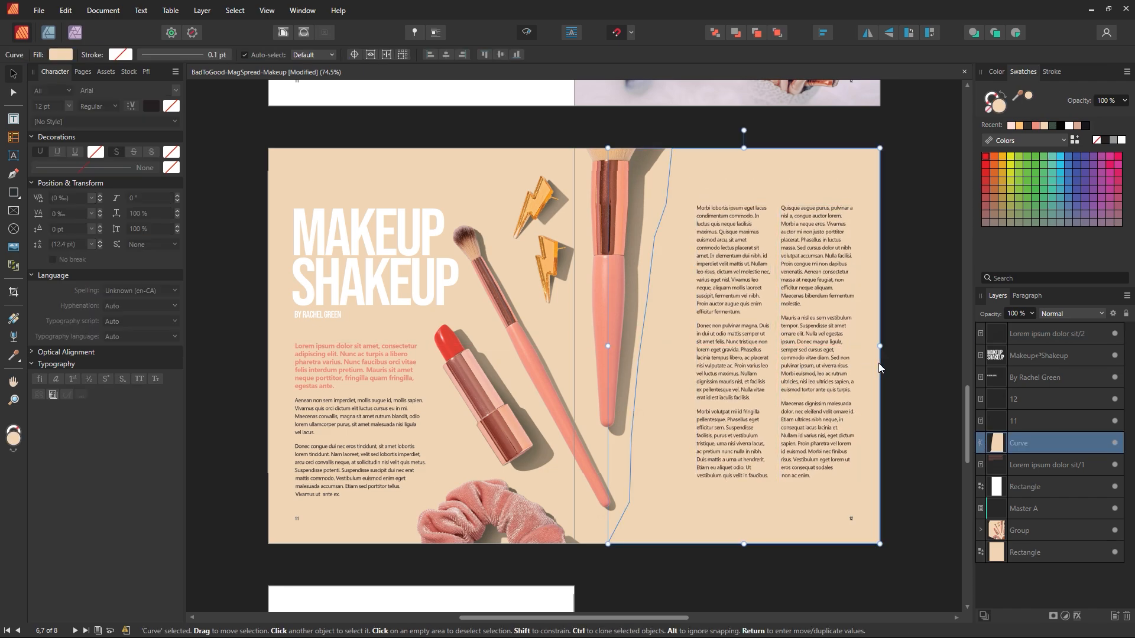
Step: Draw a narrow rectangle around page number 11, from above the number to the page's bottom edge, and fill it white
key("z")
left_click_drag(315, 529, 516, 520)
key("space")
left_click_drag(389, 462, 454, 376)
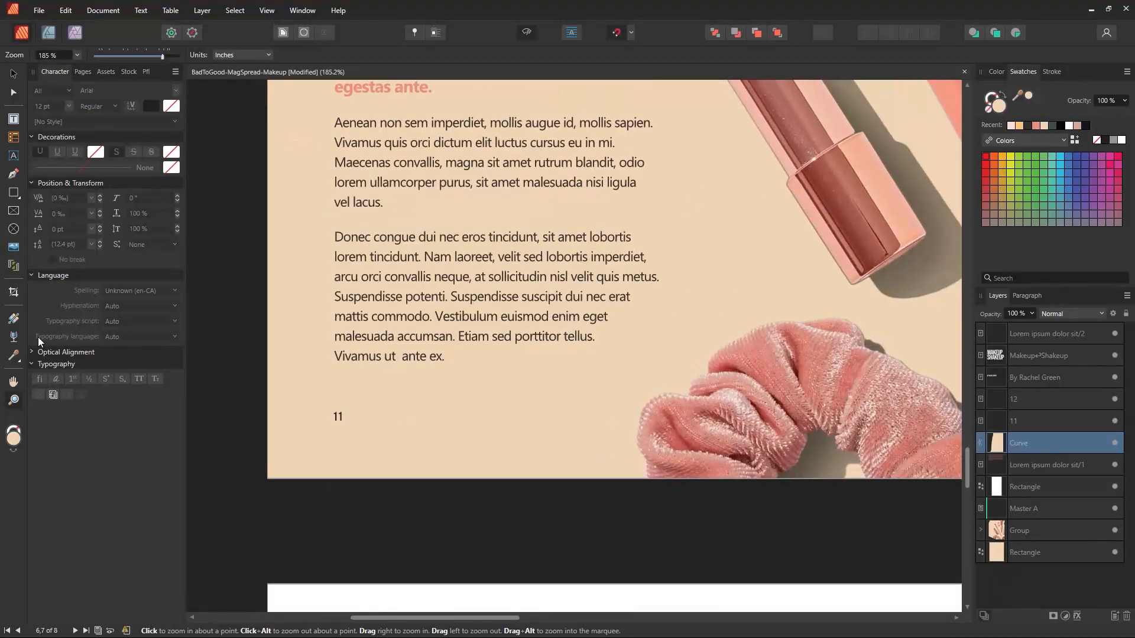
left_click(14, 193)
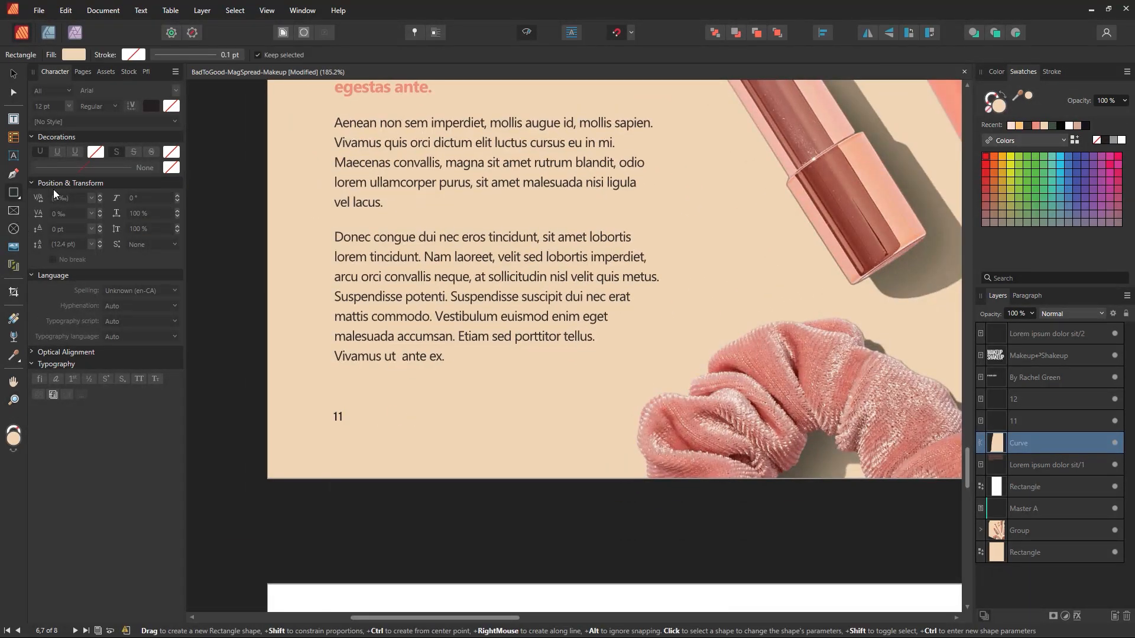
left_click(524, 35)
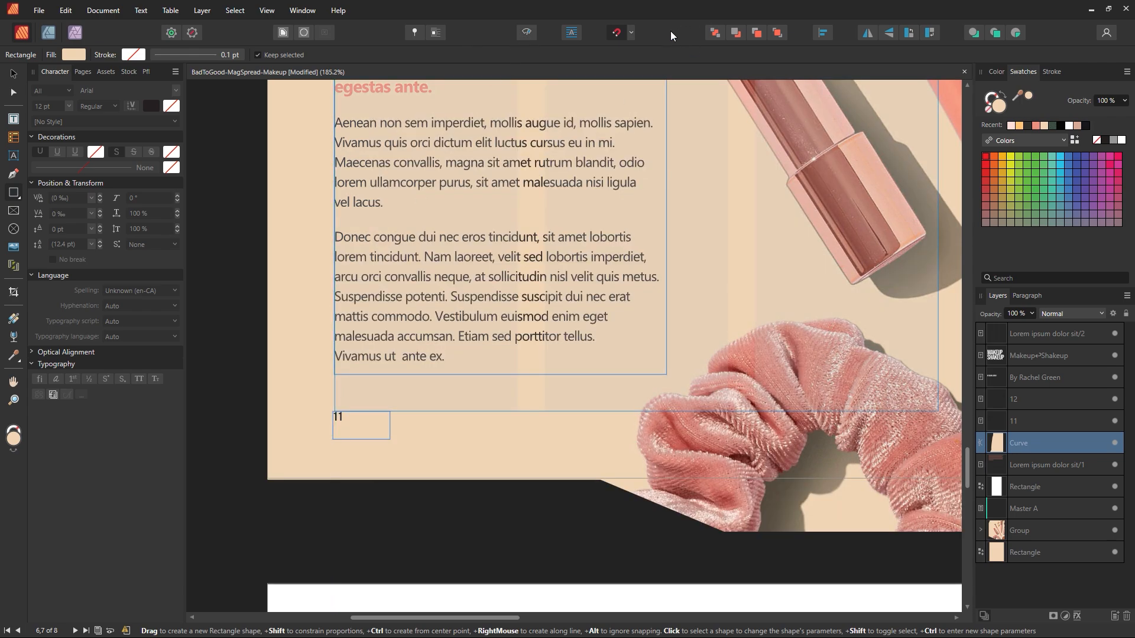
left_click_drag(335, 394, 369, 480)
left_click(13, 74)
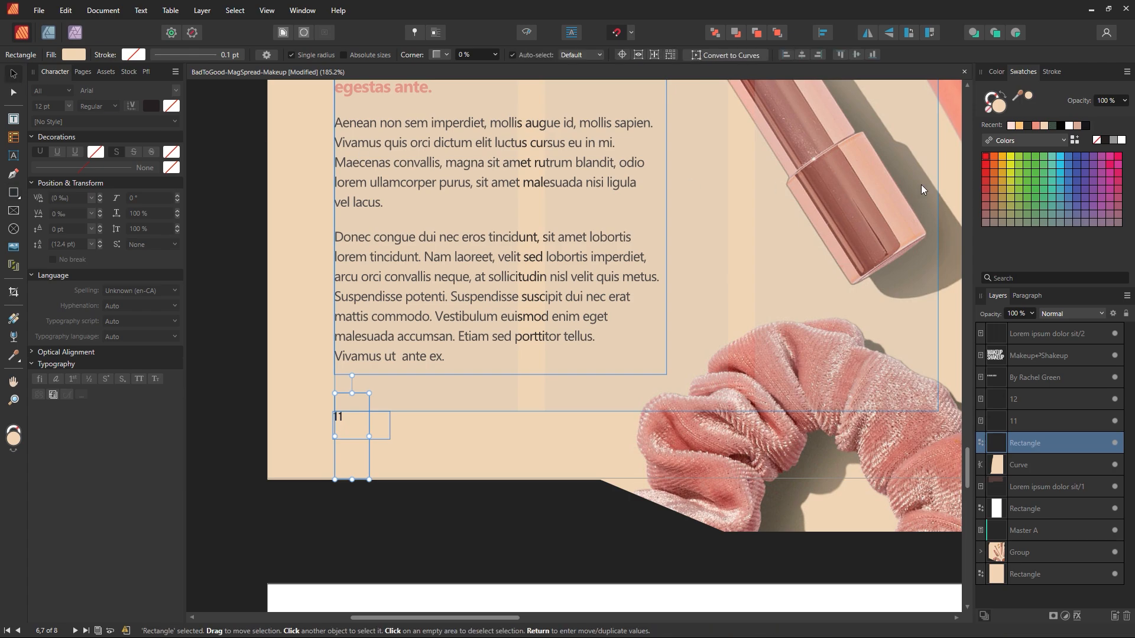
left_click(1071, 127)
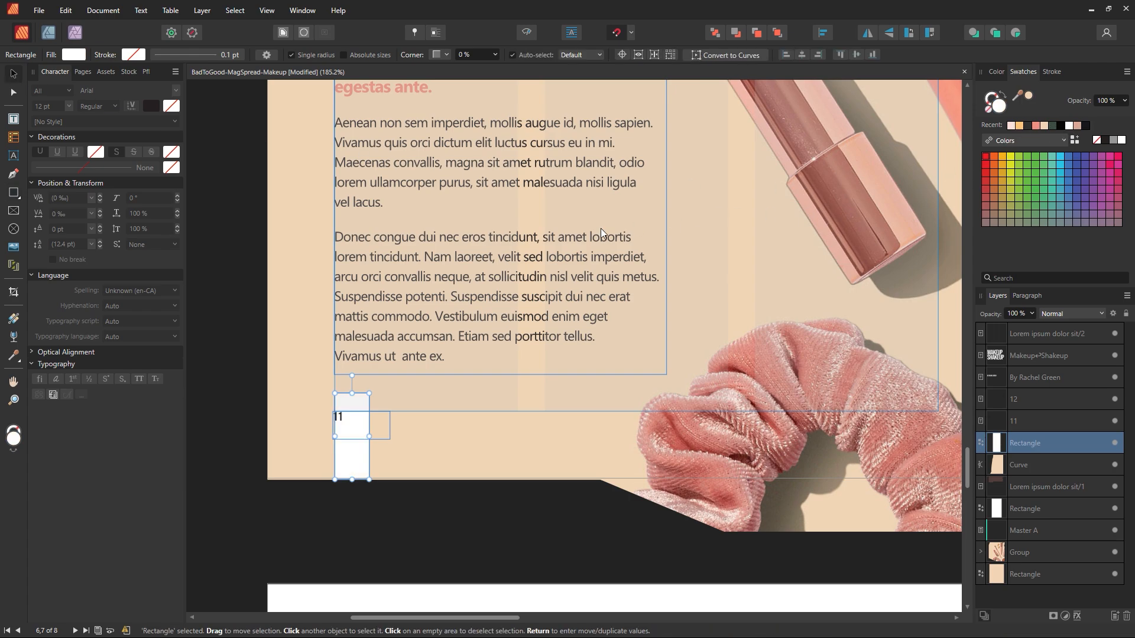
Step: Center the page number 11 text in its frame, and fit the frame to the width of the white rectangle
left_click(337, 419)
mouse_move(338, 419)
left_mouse_down()
mouse_move(348, 411)
mouse_move(336, 411)
left_mouse_up()
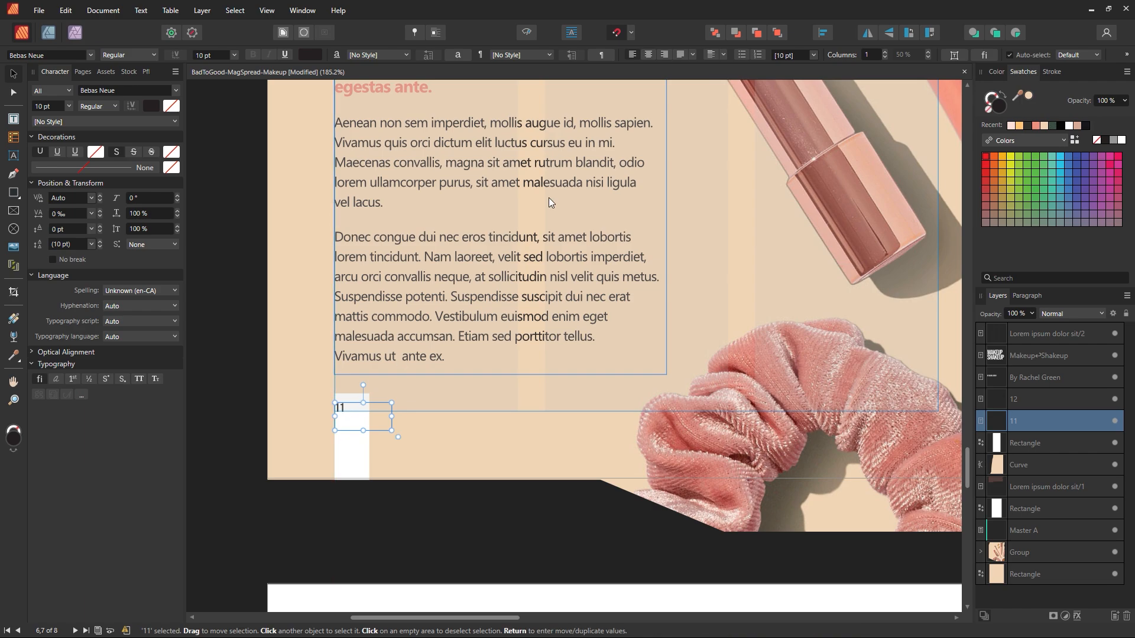
left_click(649, 55)
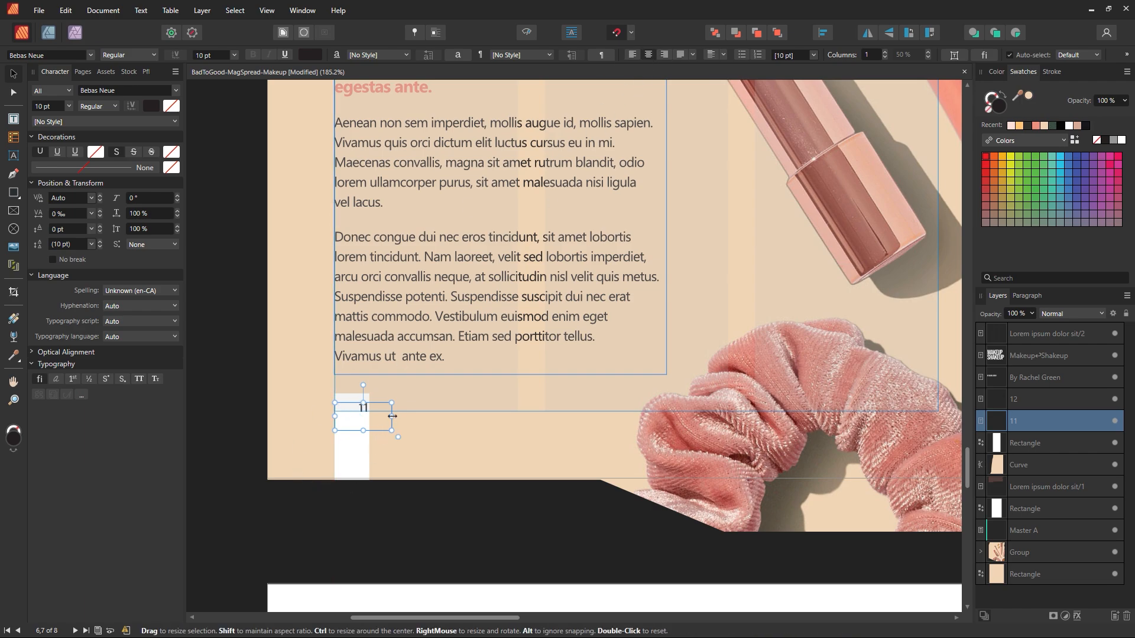
left_click_drag(392, 417, 372, 419)
left_click(411, 528)
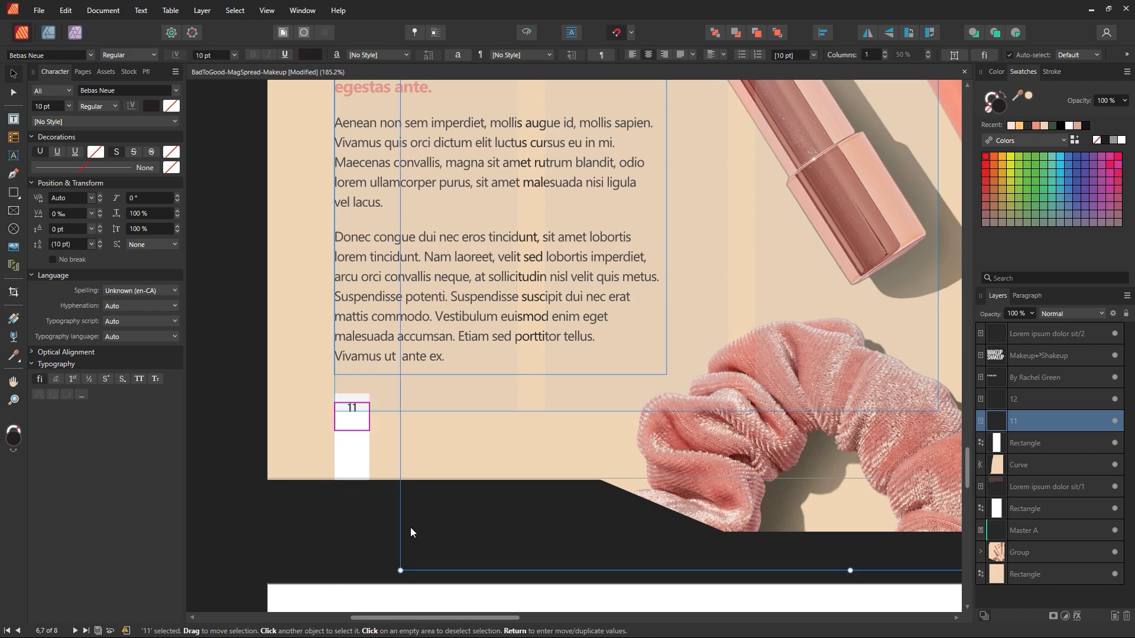
Step: Switch to the preview without guides and shorten the page number 11 frame to just below its text
left_click(529, 32)
left_click(226, 421)
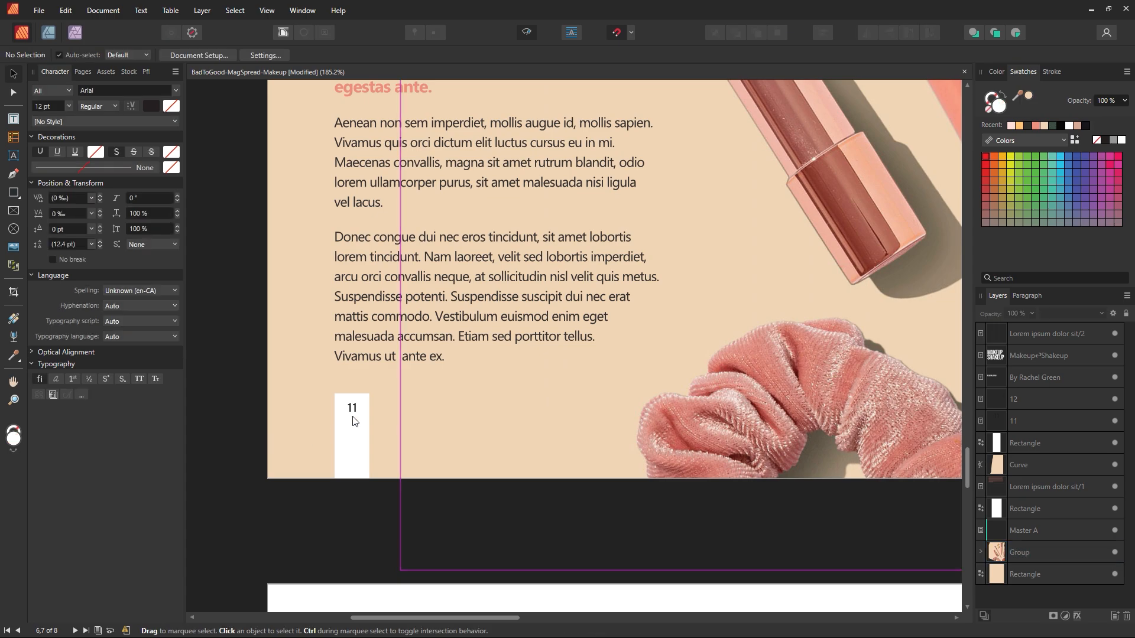
left_click(353, 416)
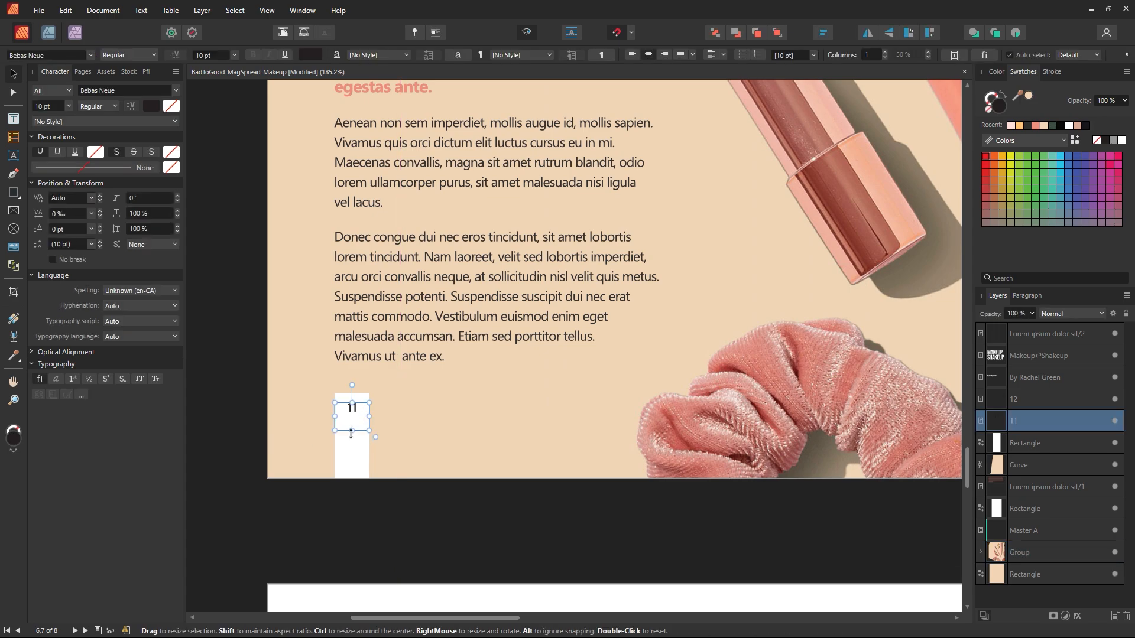
left_click_drag(357, 431, 359, 422)
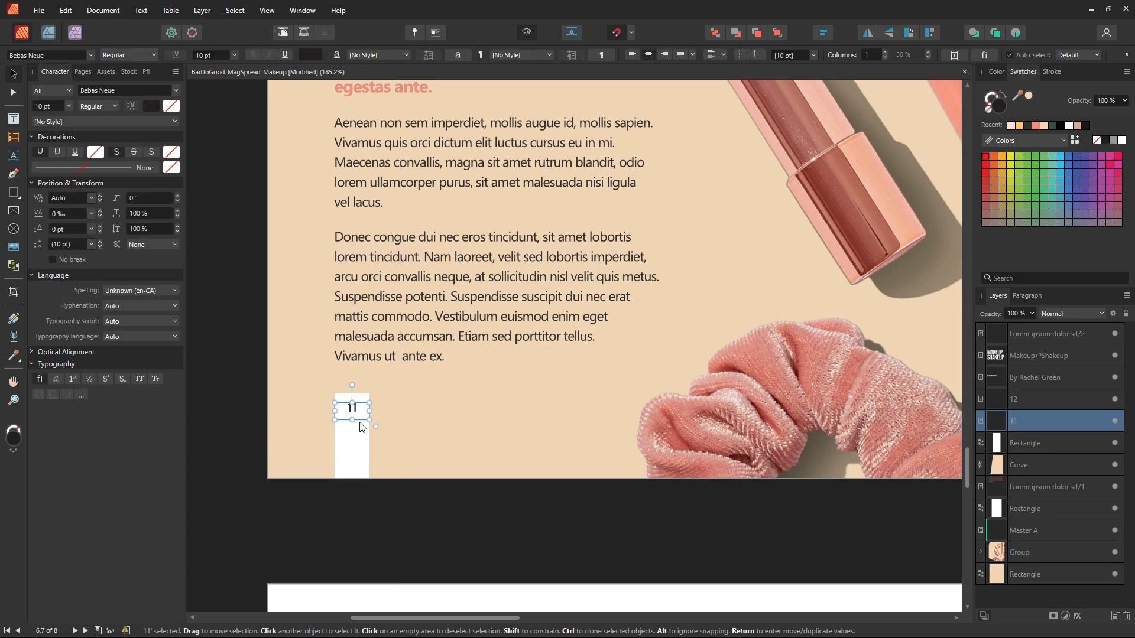
left_click(381, 473)
Step: Lower the white rectangle's top edge to the bottom margin line and move page number 11 down inside it
key("z")
left_click(682, 406, "alt")
left_click(682, 406, "alt")
left_click(682, 406, "alt")
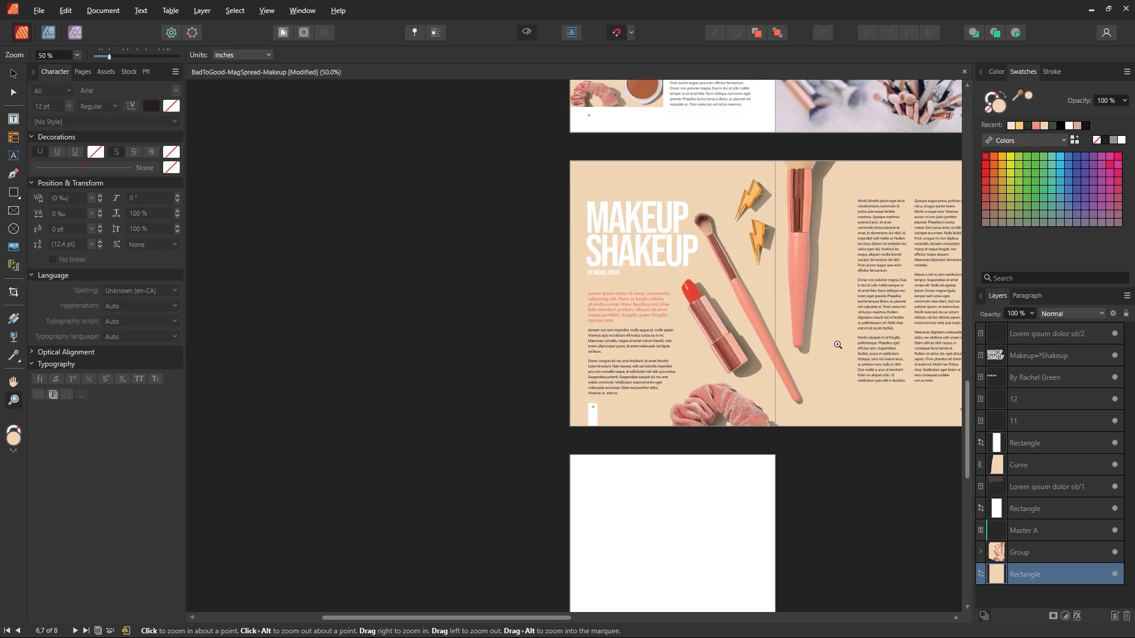
left_click_drag(827, 341, 562, 339)
left_click_drag(462, 385, 541, 398)
left_click_drag(239, 419, 442, 434)
left_click_drag(324, 433, 378, 411)
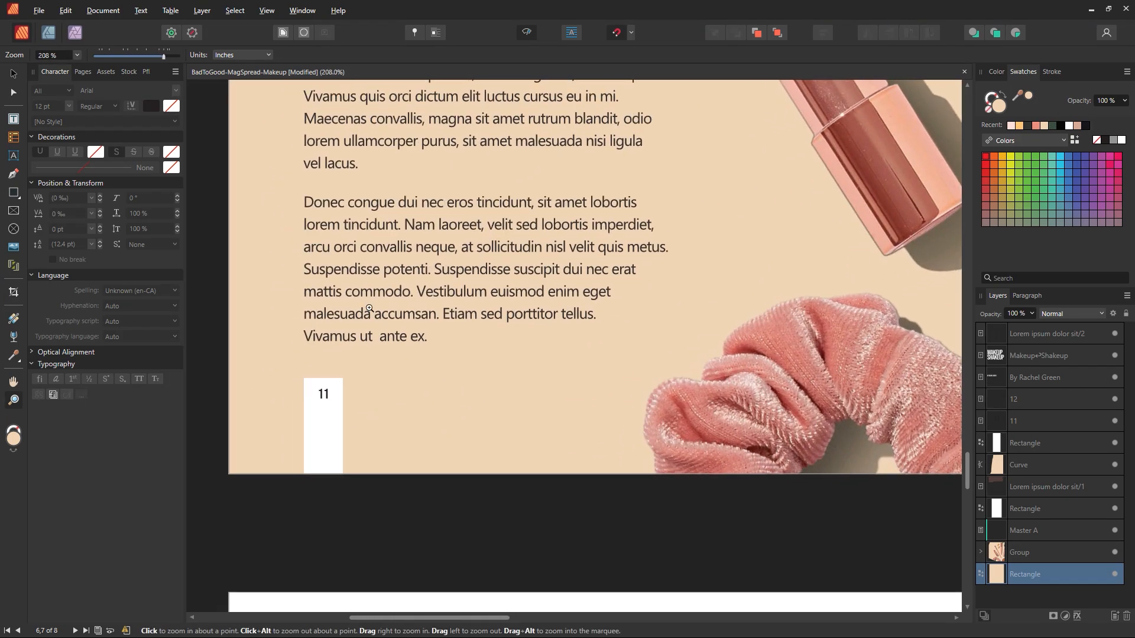
left_click_drag(374, 306, 415, 302)
left_click(526, 38)
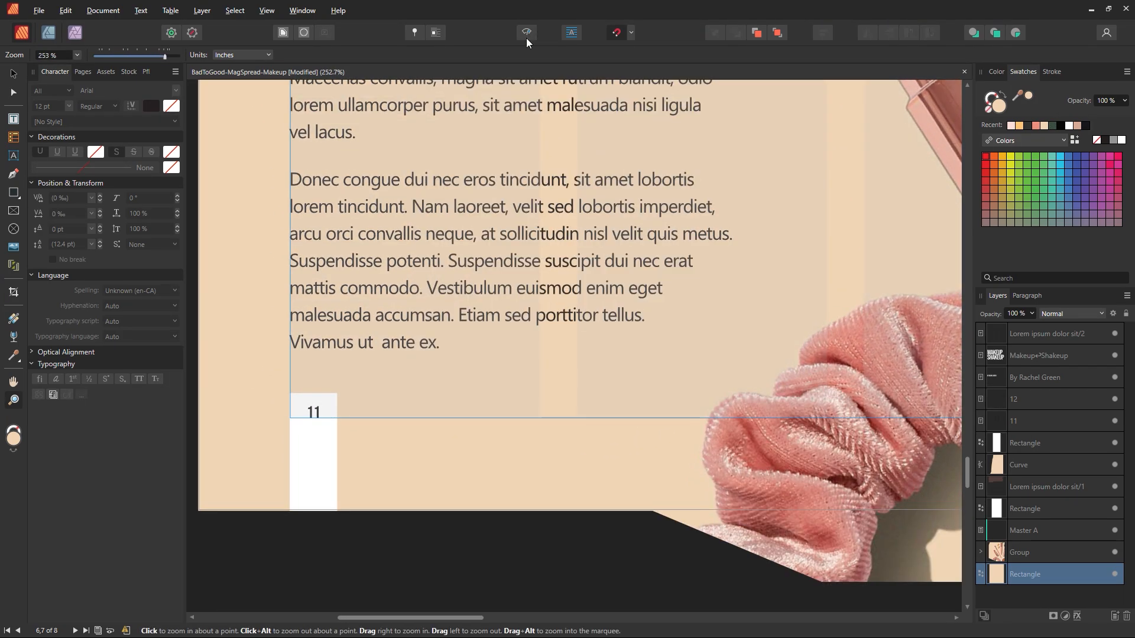
left_click(13, 73)
left_click(313, 479)
left_click_drag(313, 392, 316, 437)
left_click(320, 410)
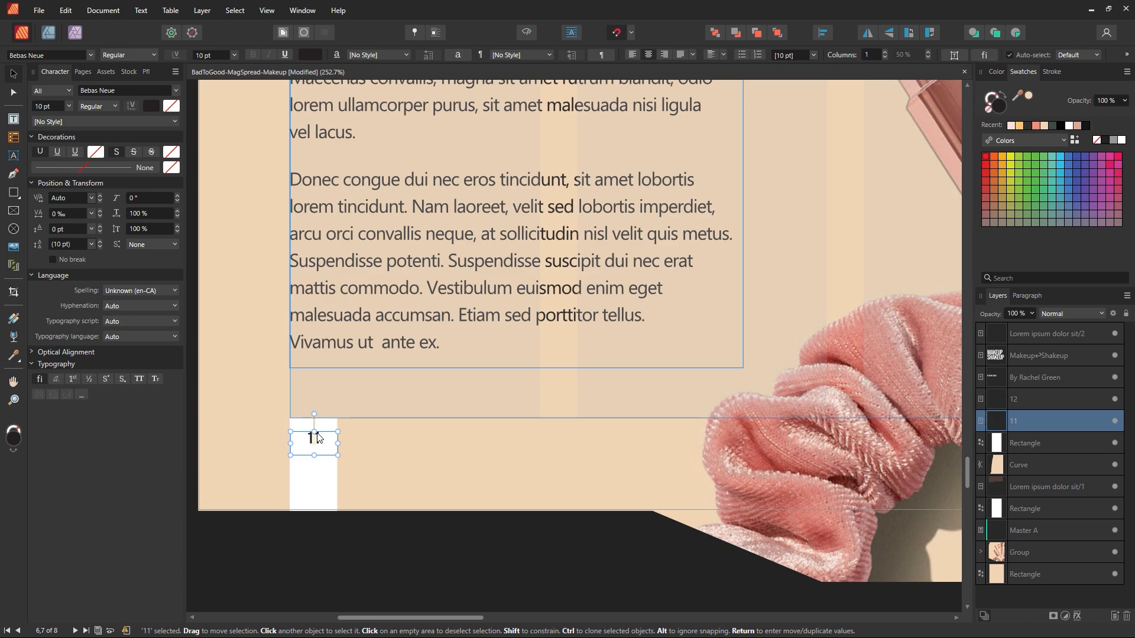
Step: Copy page number 11 together with its white rectangle, and delete the page number 12 frame on the right page
left_click(319, 480, "shift")
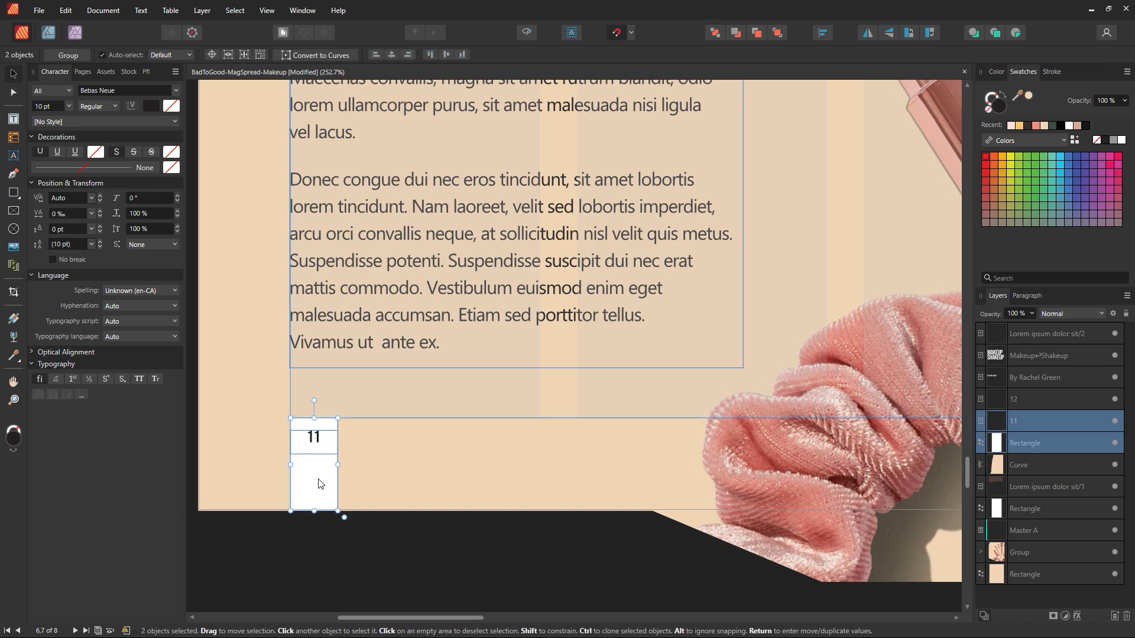
left_click(433, 575)
key("z")
left_click(713, 355, "alt")
left_click(713, 356, "alt")
left_click(713, 355, "alt")
left_click(713, 355, "alt")
left_click_drag(866, 363, 441, 382)
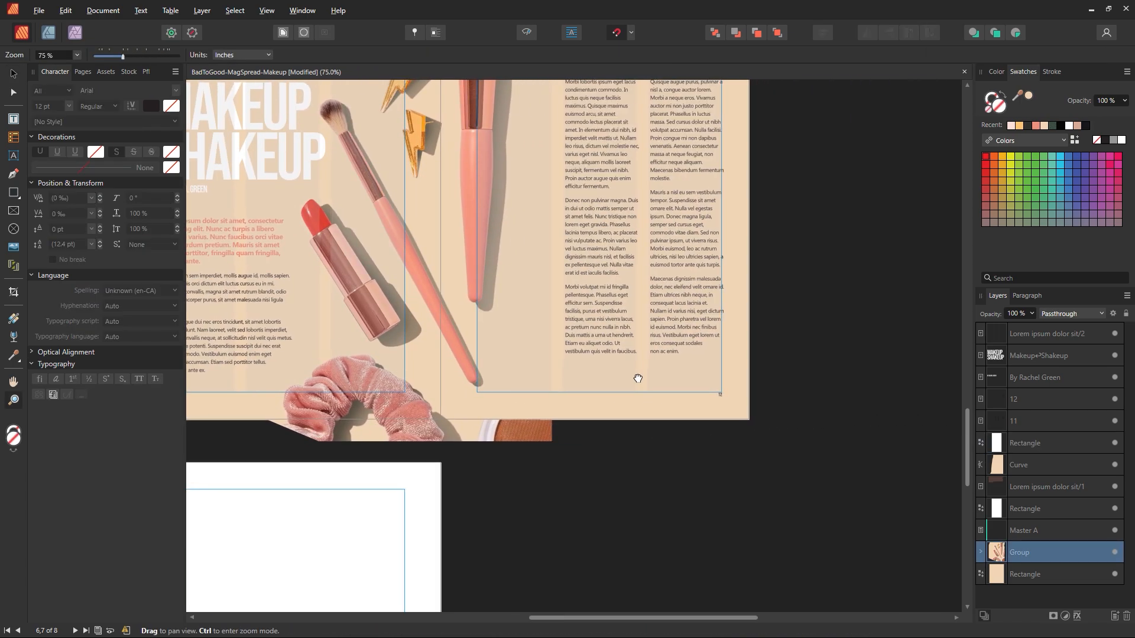
left_click_drag(719, 422, 689, 462)
key("v")
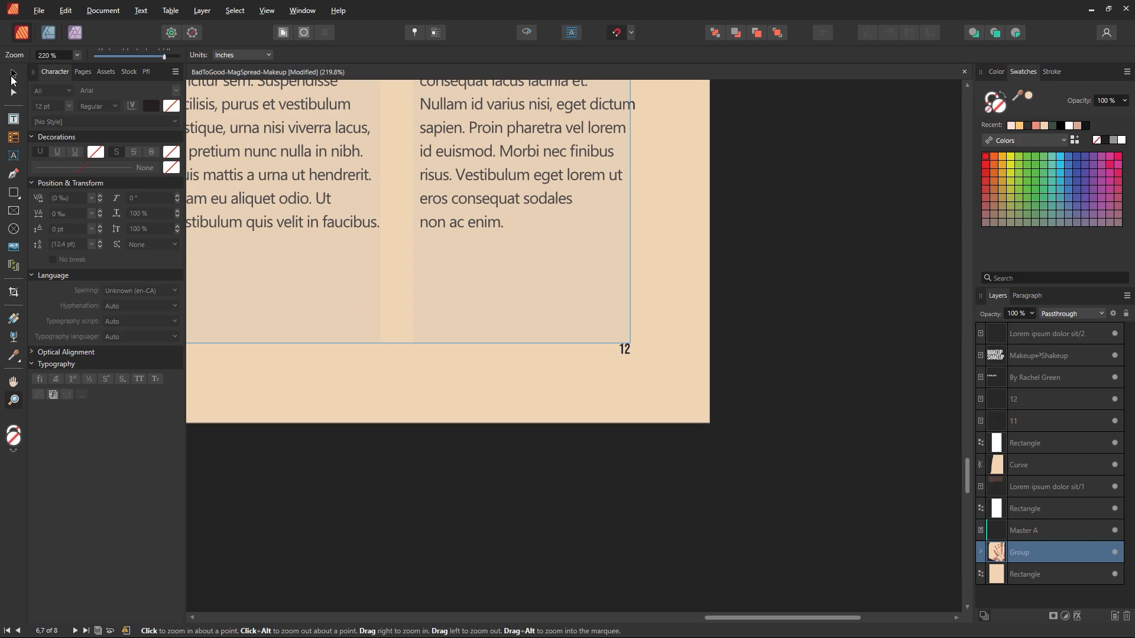
double_click(628, 350)
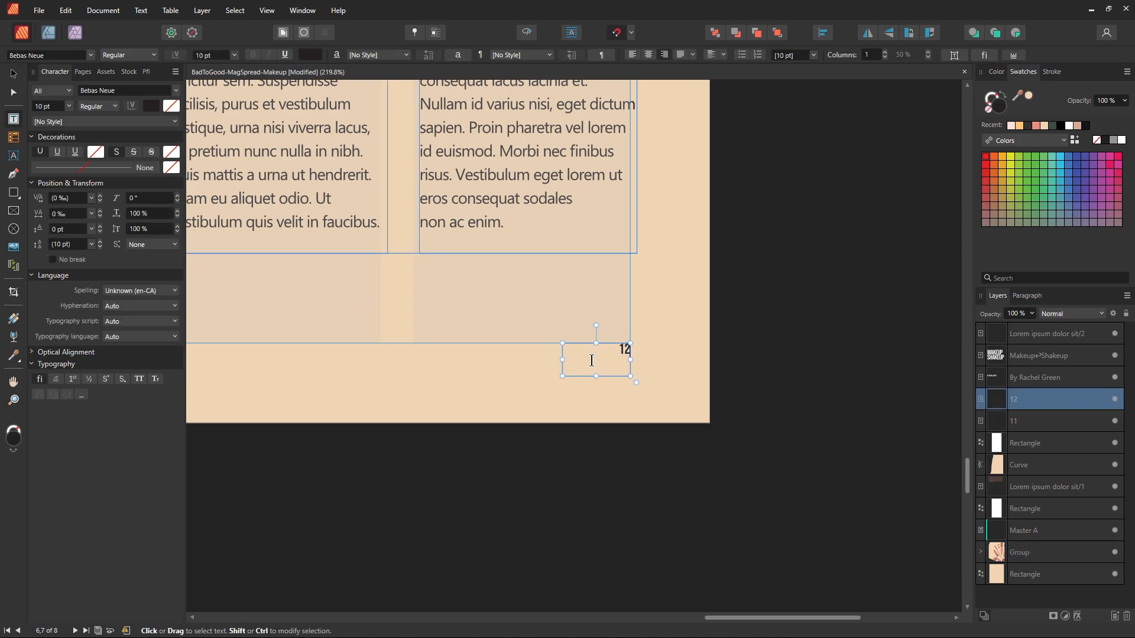
left_click(13, 73)
key("Delete")
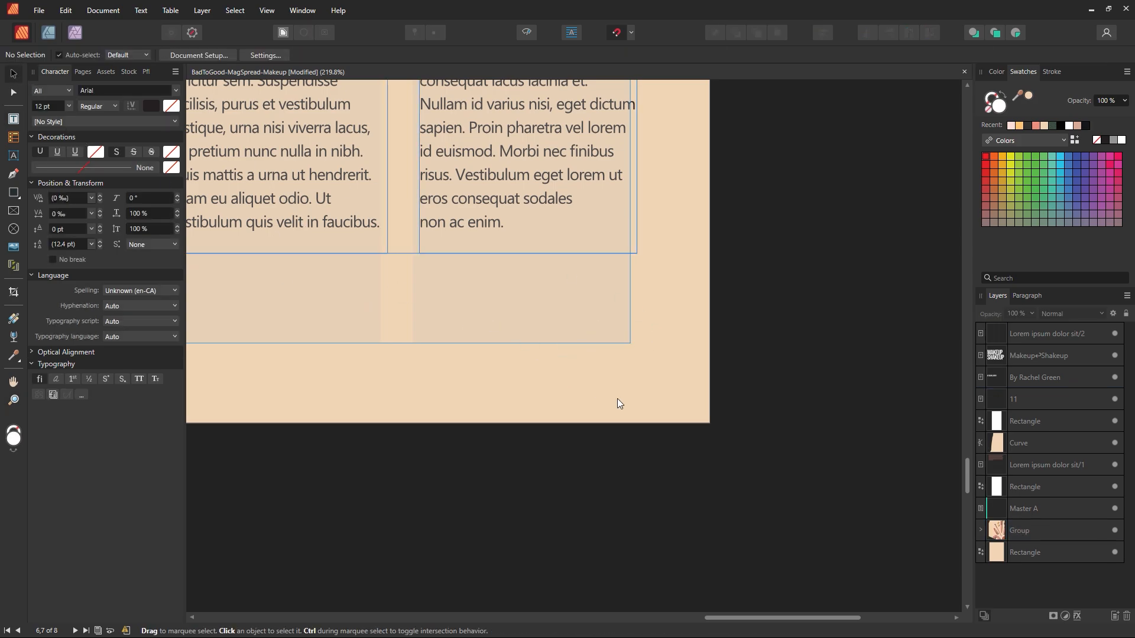
Step: Paste the copied page number block, align it with the right page's outer margin at the bottom edge, and change its number to 12
key("ctrl+v")
left_click_drag(592, 367, 628, 367)
double_click(618, 361)
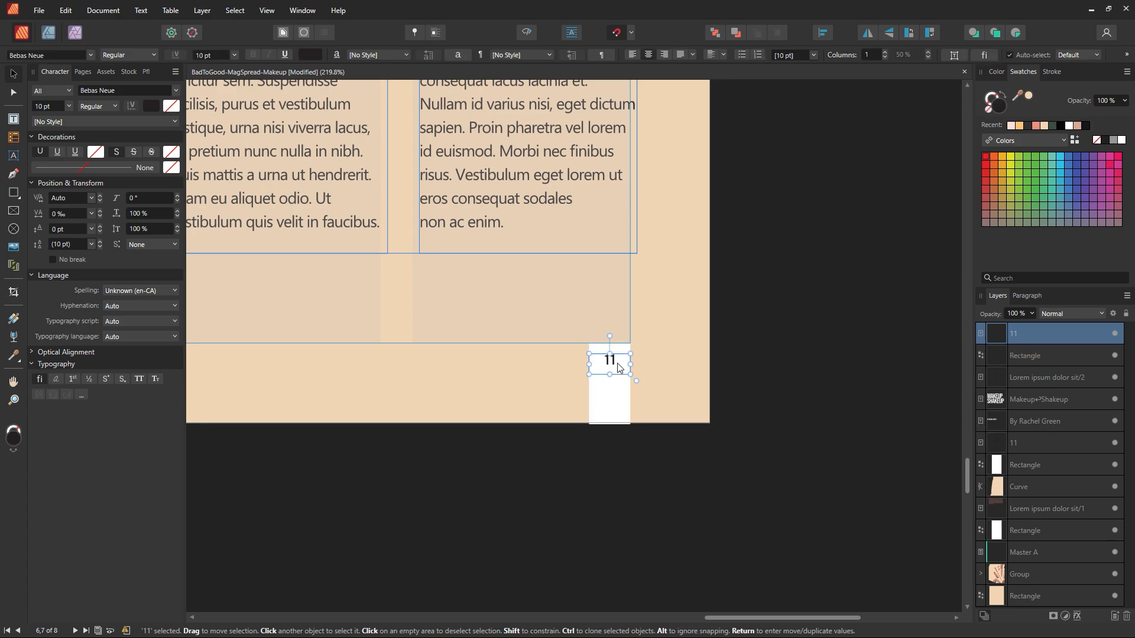
key("BackSpace")
type("2")
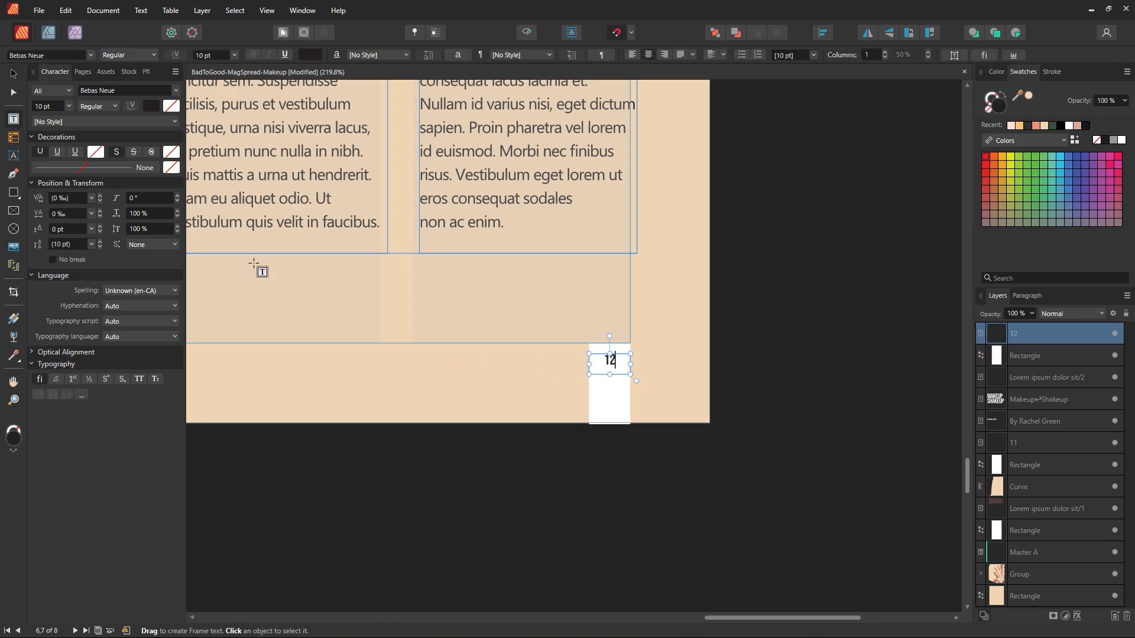
left_click(9, 72)
left_click(389, 469)
Step: Preview the spread without guides and compare it with the earlier Makeup Shakeup layouts in the document
key("ctrl+0")
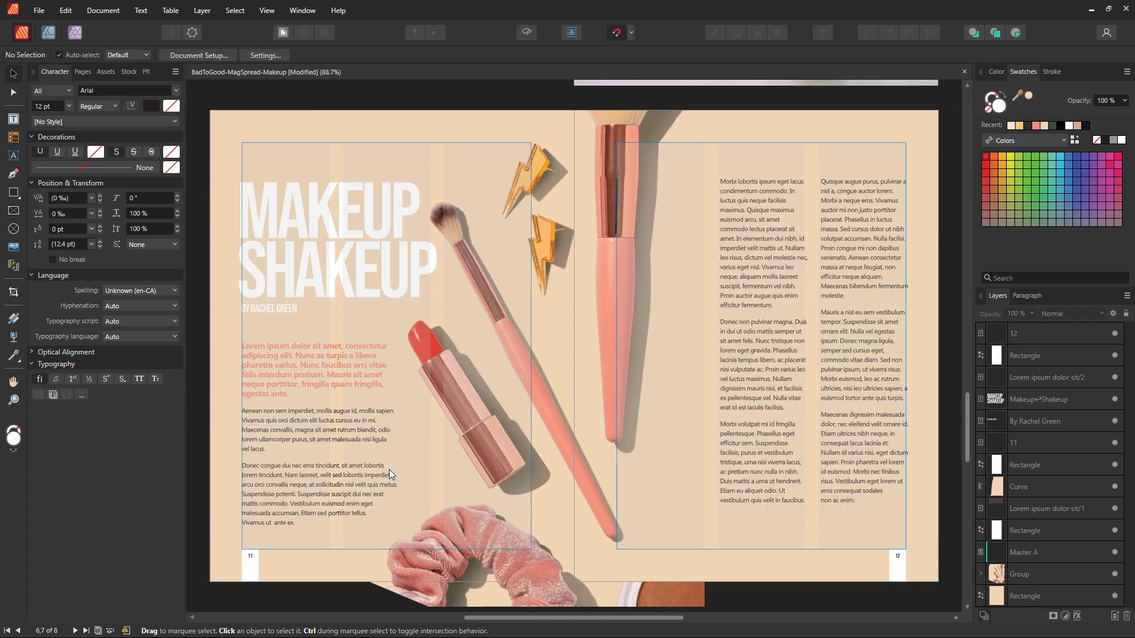
key("z")
left_click(647, 273, "alt")
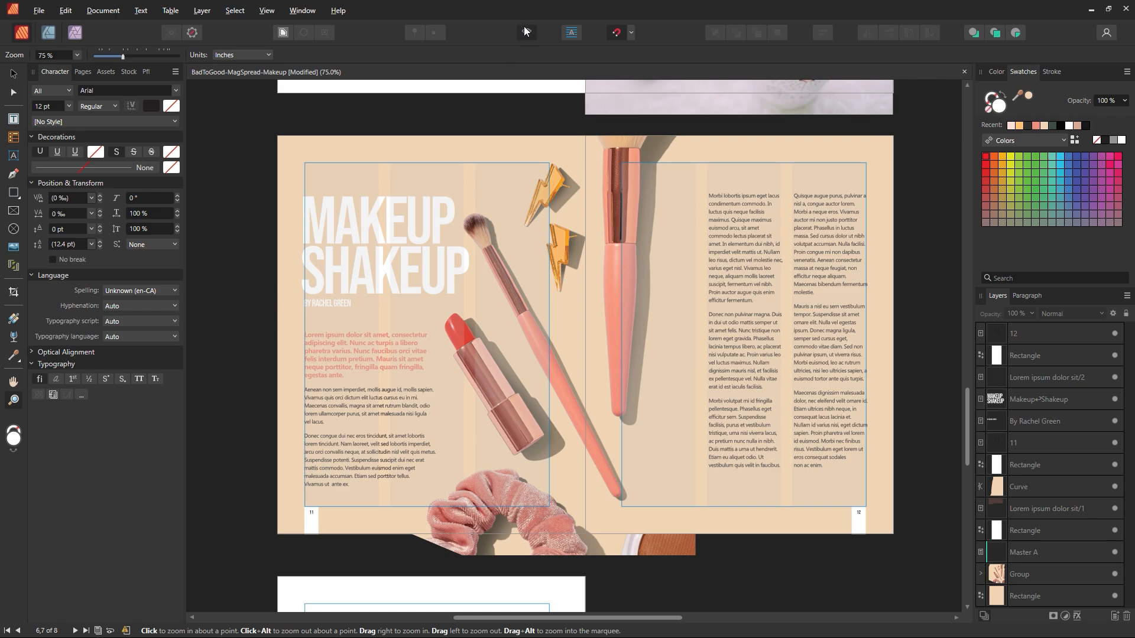
left_click(526, 32)
left_click(641, 458, "alt")
left_click(641, 438, "alt")
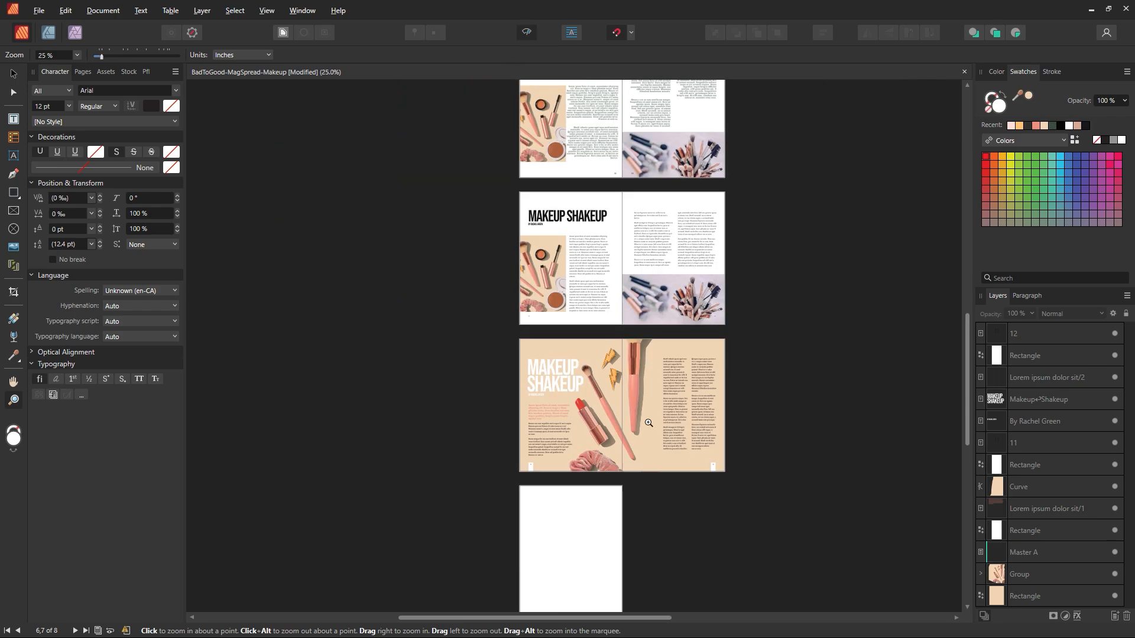
scroll(648, 423, "up", 3)
scroll(641, 434, "up", 4)
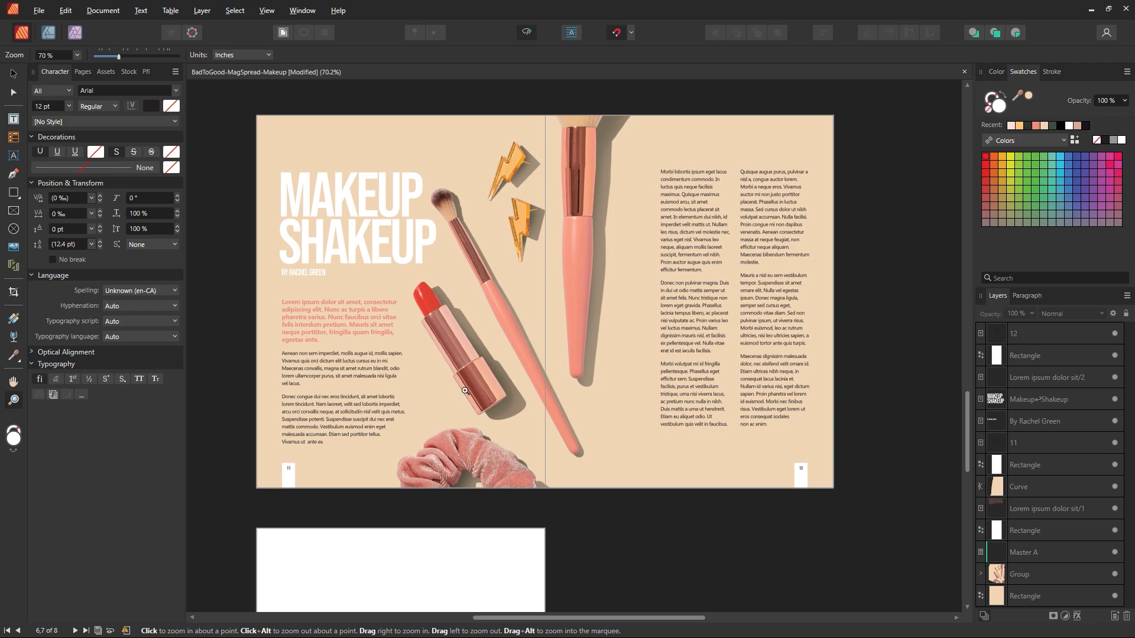
Step: Move the beige shape aside to reveal what it covers on the right page, and undo the move
left_click(13, 75)
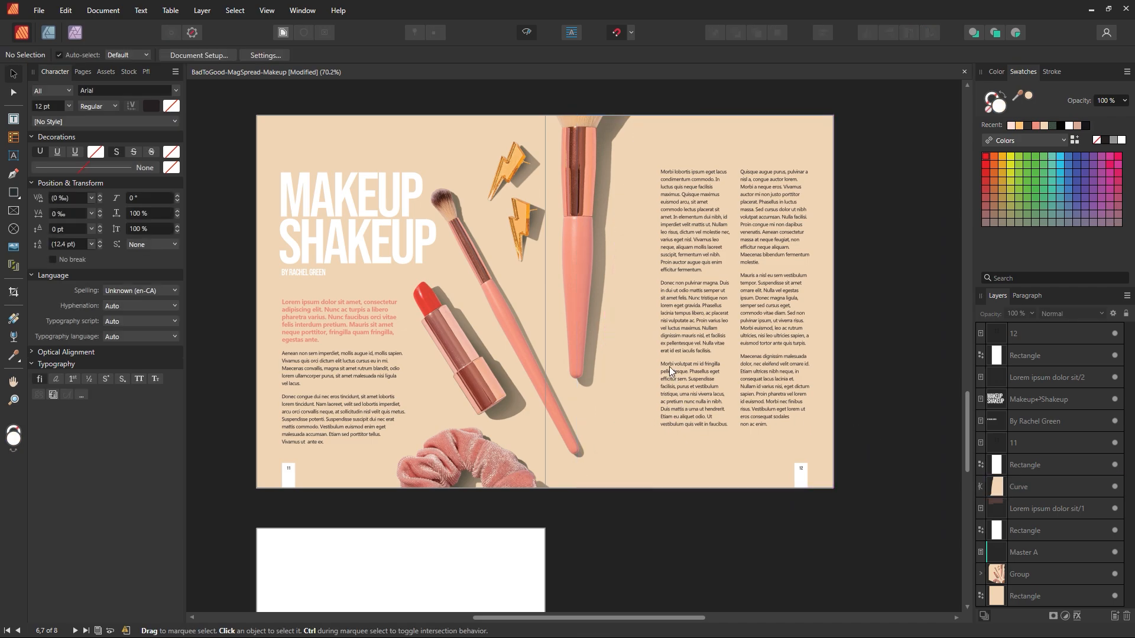
left_click_drag(622, 448, 829, 455)
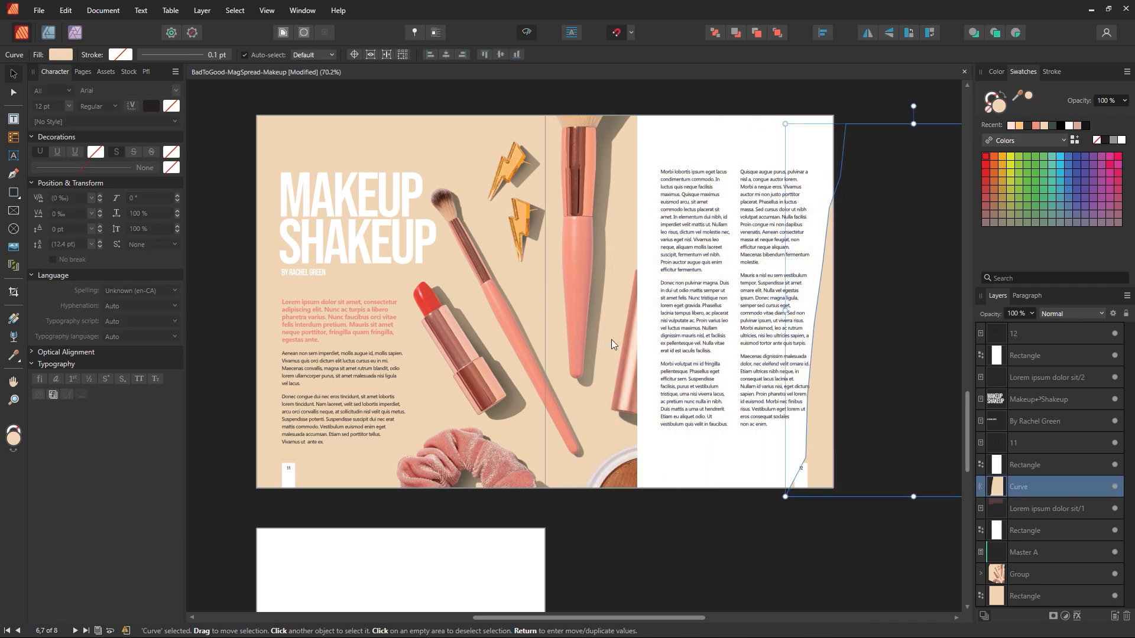
key("ctrl+z")
left_click(743, 546)
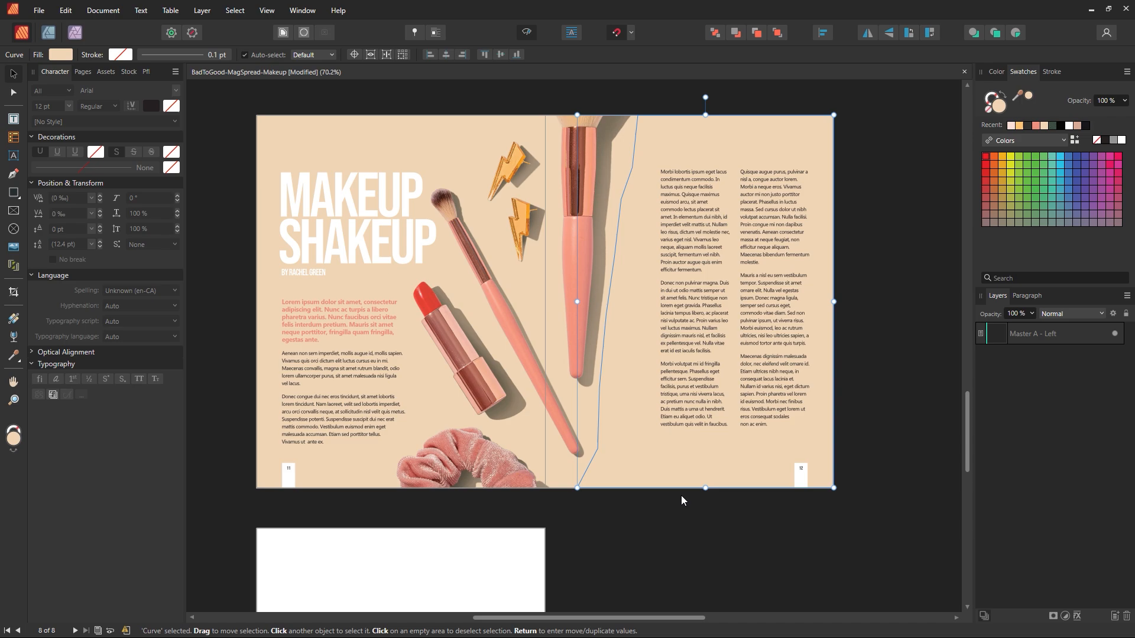
left_click(642, 523)
Step: Move the beige shape off the right page and fill the rectangle behind page number 12 with the recent dusty tan color
left_click_drag(612, 459, 897, 430)
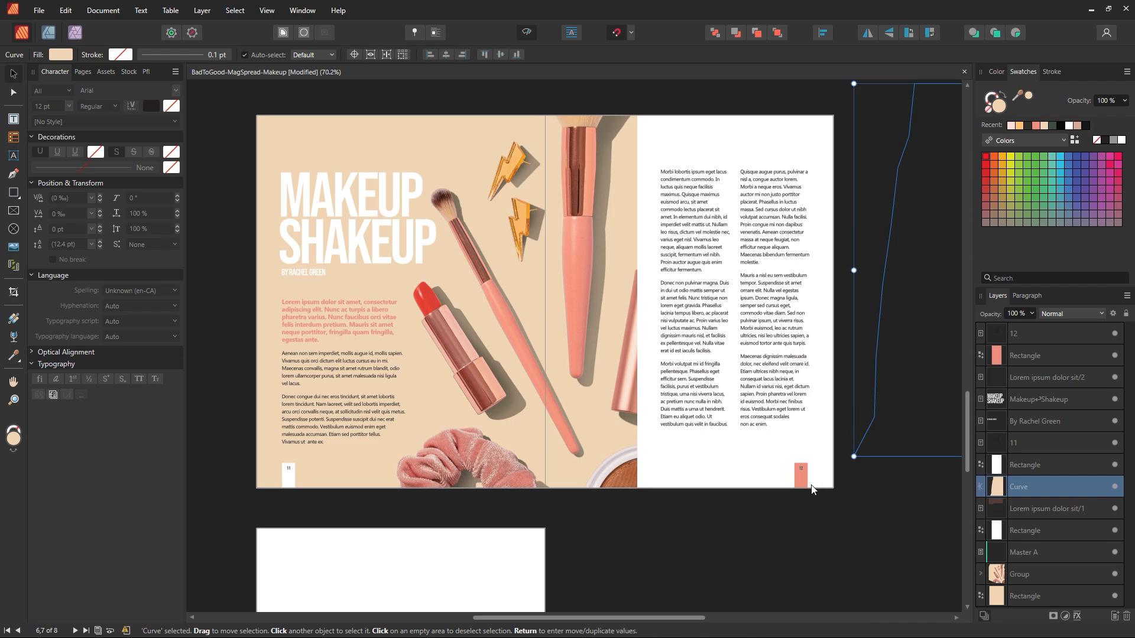
left_click(804, 482)
left_click(1010, 126)
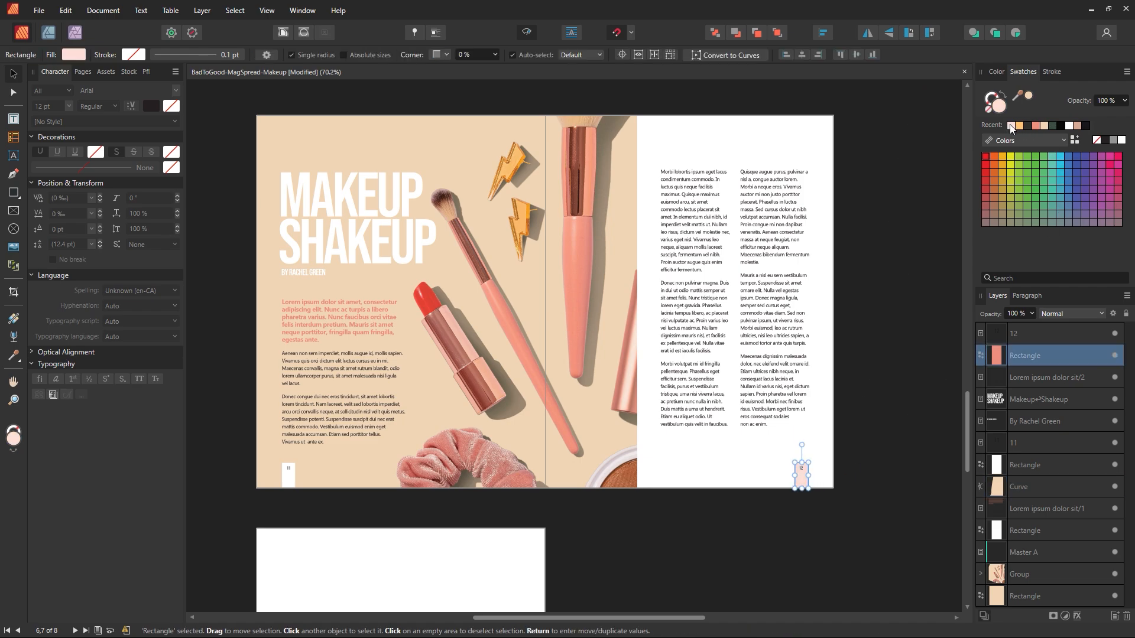
left_click(1079, 126)
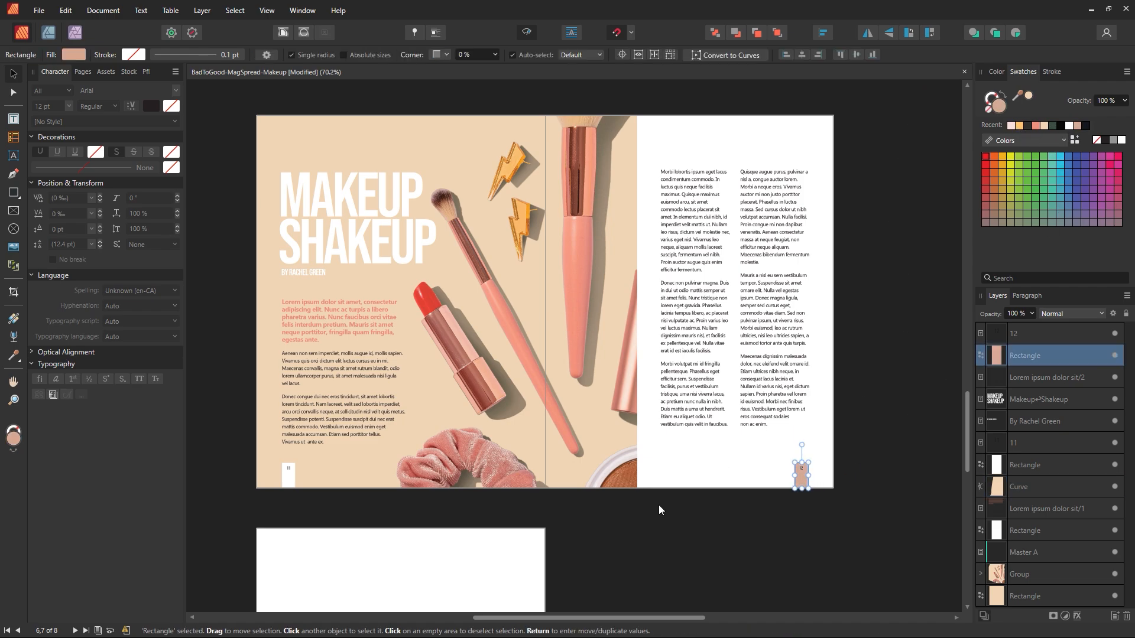
Step: Fill the rectangle behind page number 12 with the beige sampled from the left page's background
key("i")
left_click(495, 133)
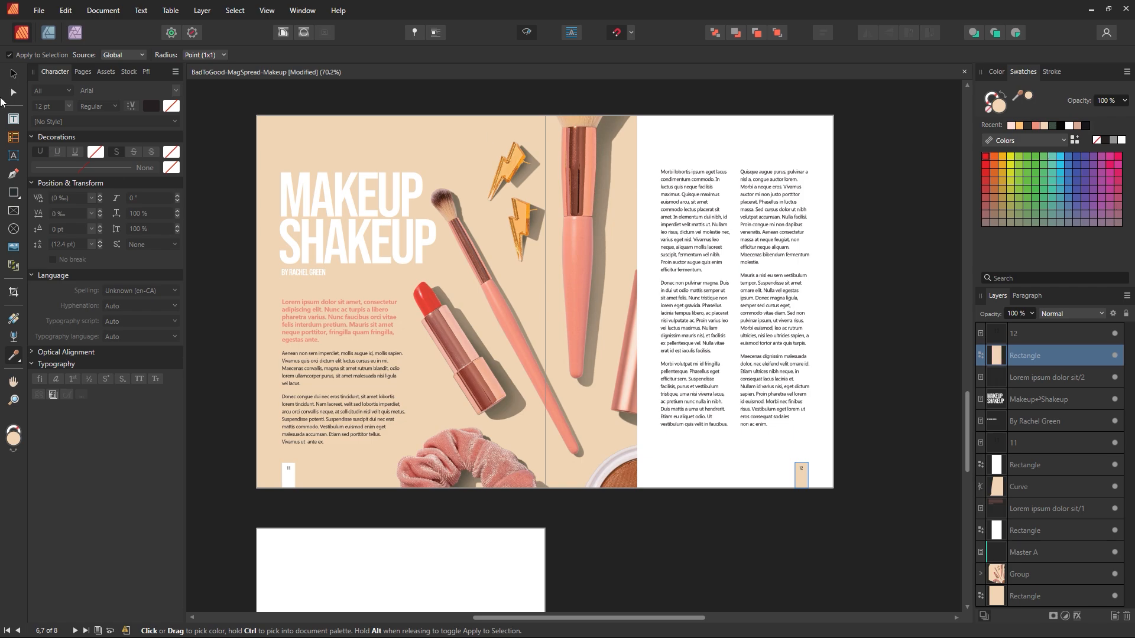
left_click(13, 75)
left_click(224, 103)
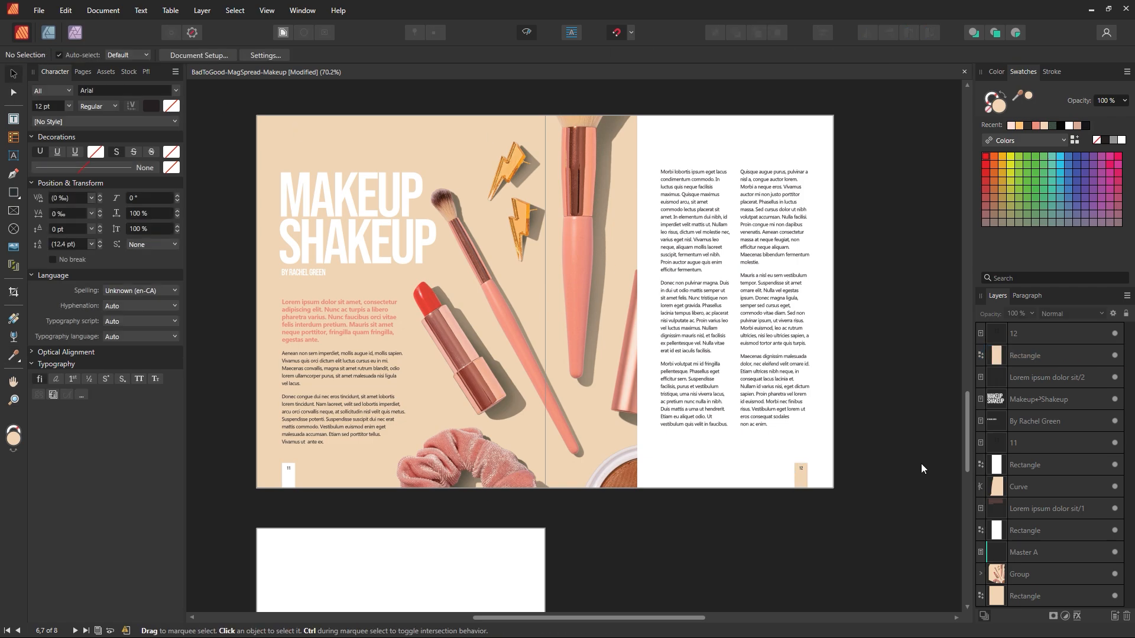
Step: Try the beige curved shape over the right page again, and move it back off the spread
left_click_drag(938, 457, 657, 485)
left_click(883, 502)
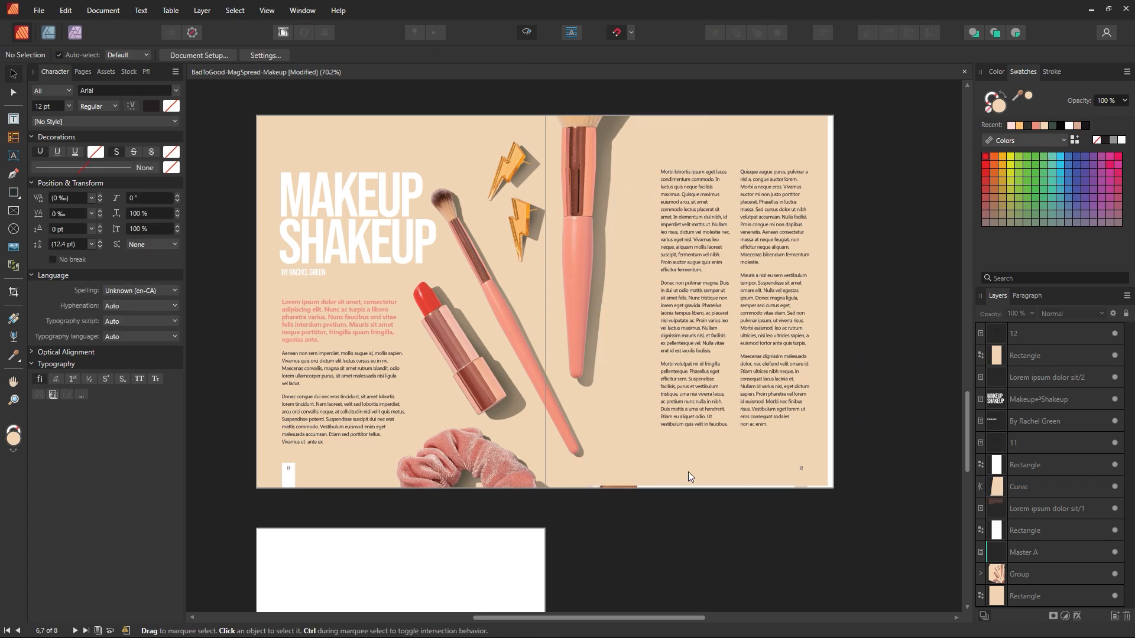
left_click(648, 459)
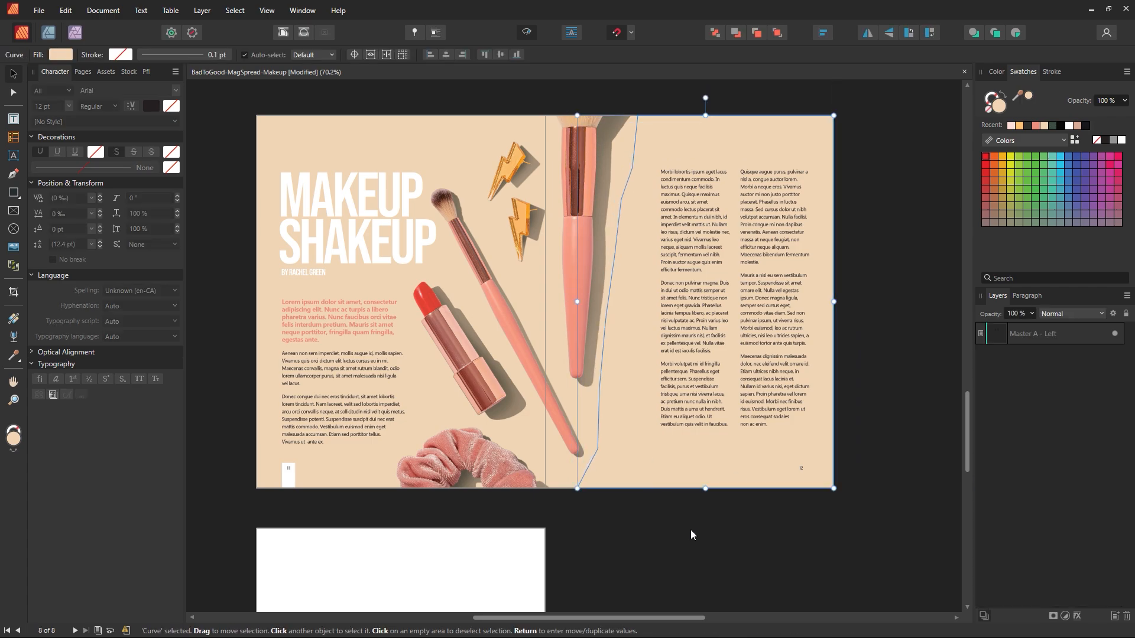
left_click_drag(702, 157, 1005, 174)
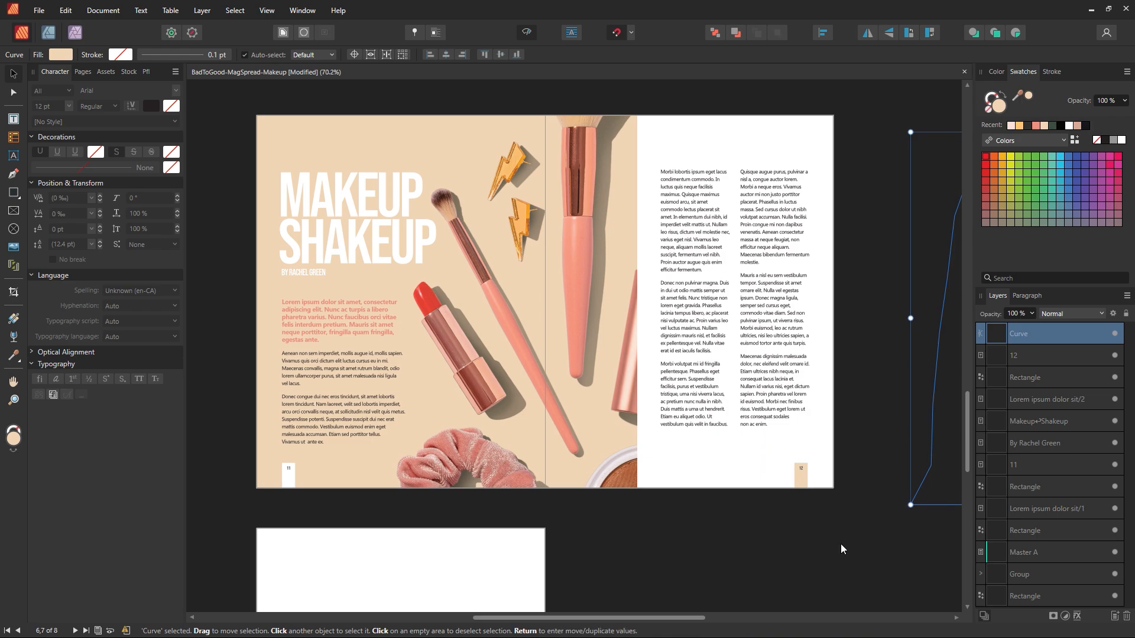
left_click(843, 548)
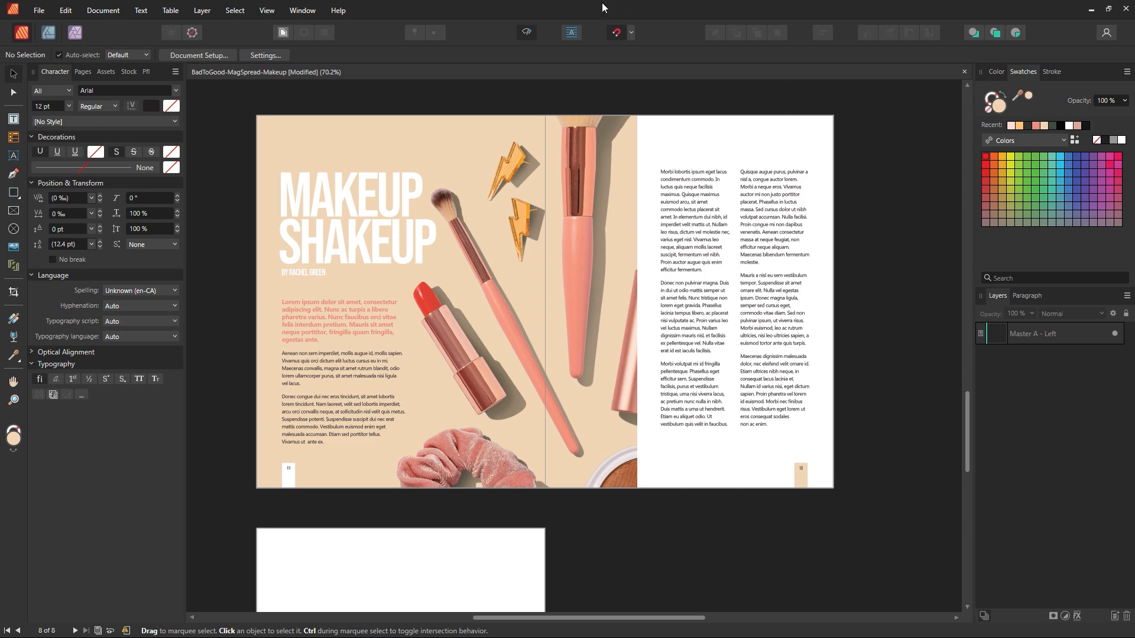
Step: Copy the phrase "Nunc tristique non lorem eget gravida" from the second paragraph of the right page's body text
left_click(709, 255)
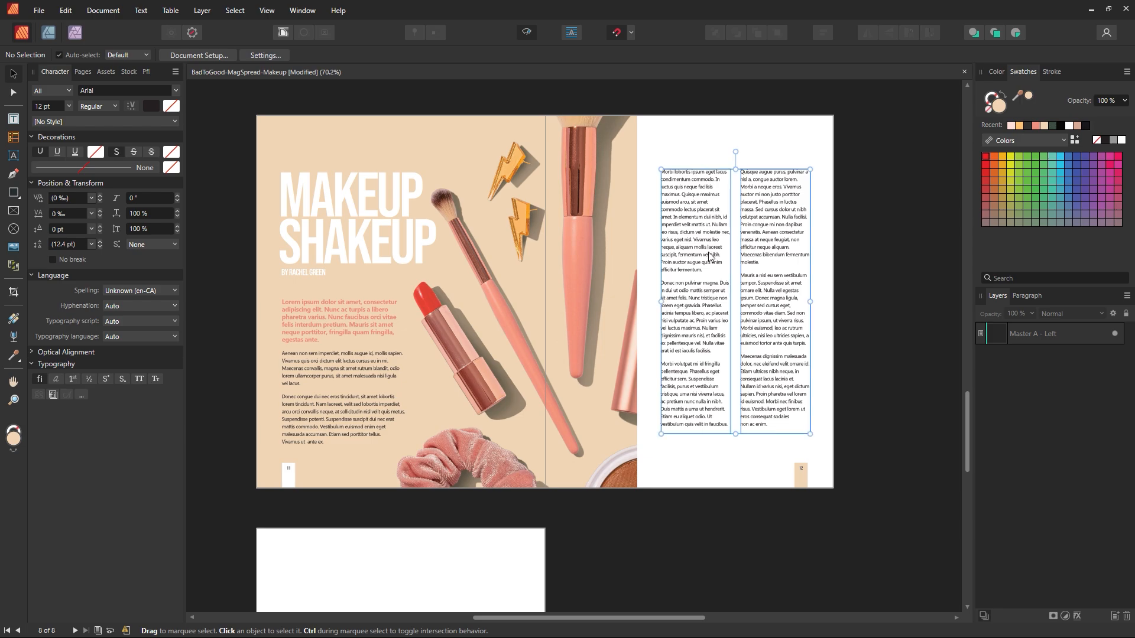
double_click(709, 255)
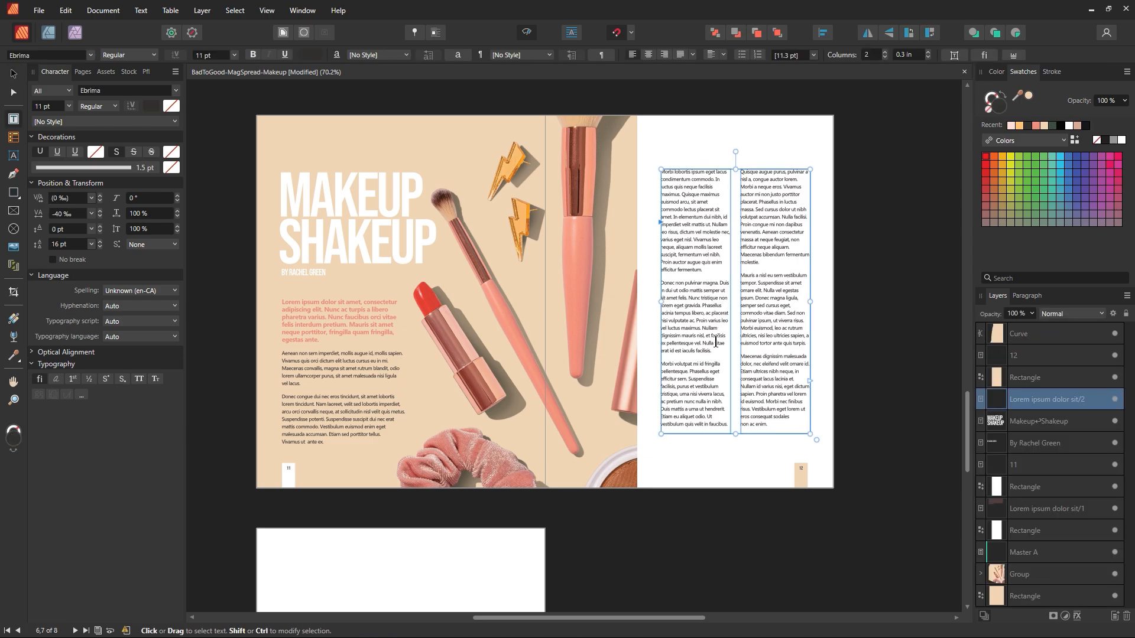
left_click_drag(689, 298, 702, 306)
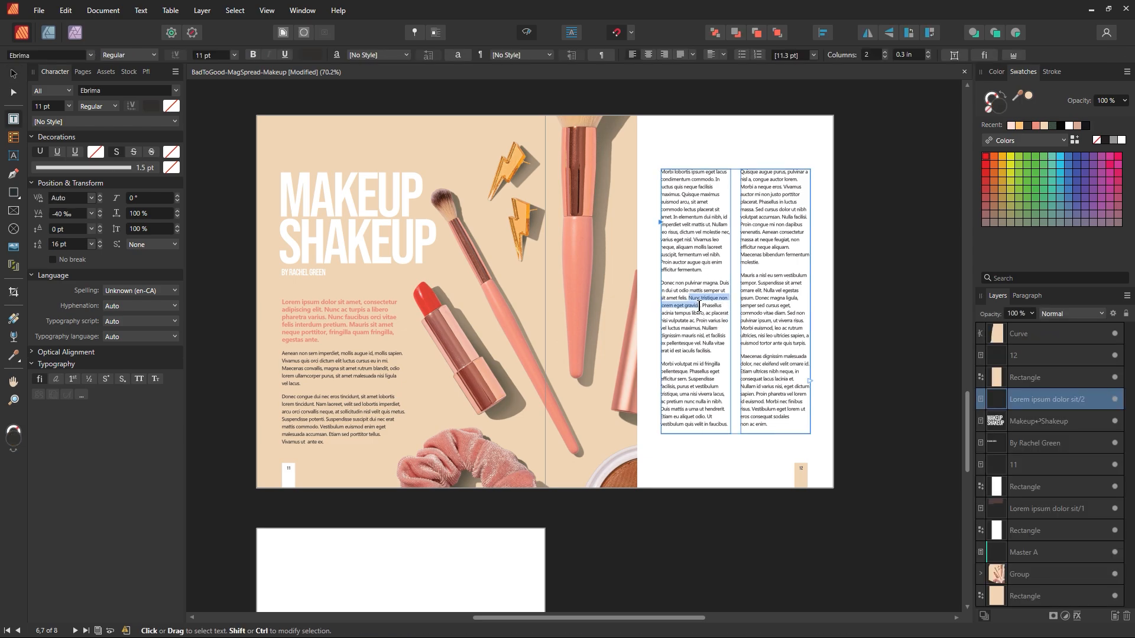
left_click(714, 320)
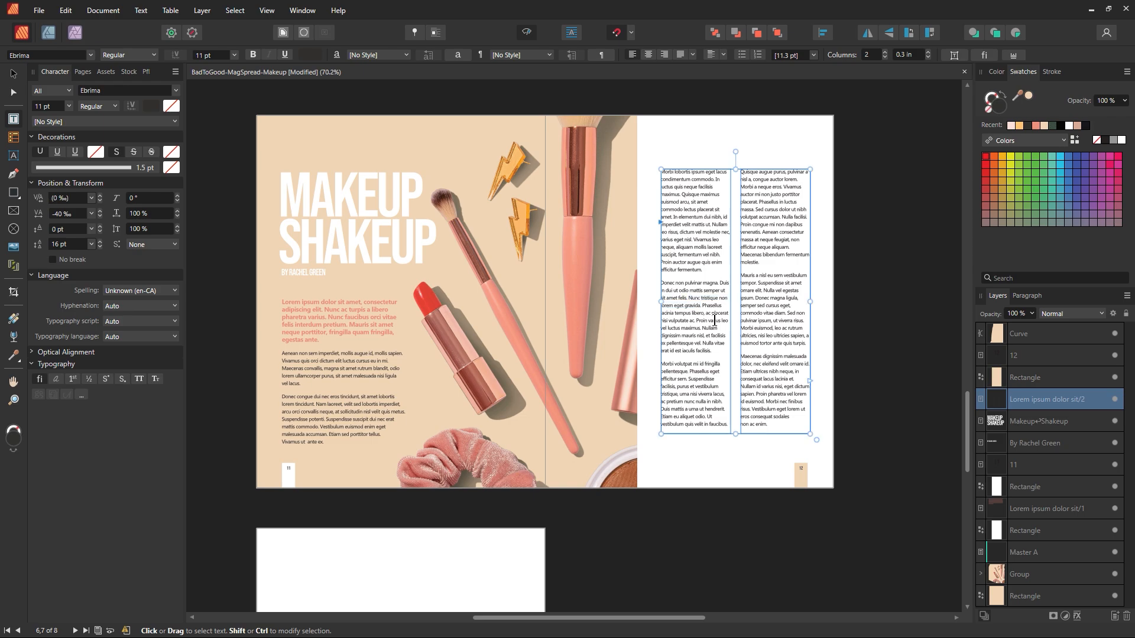
left_click(12, 75)
left_click(232, 121)
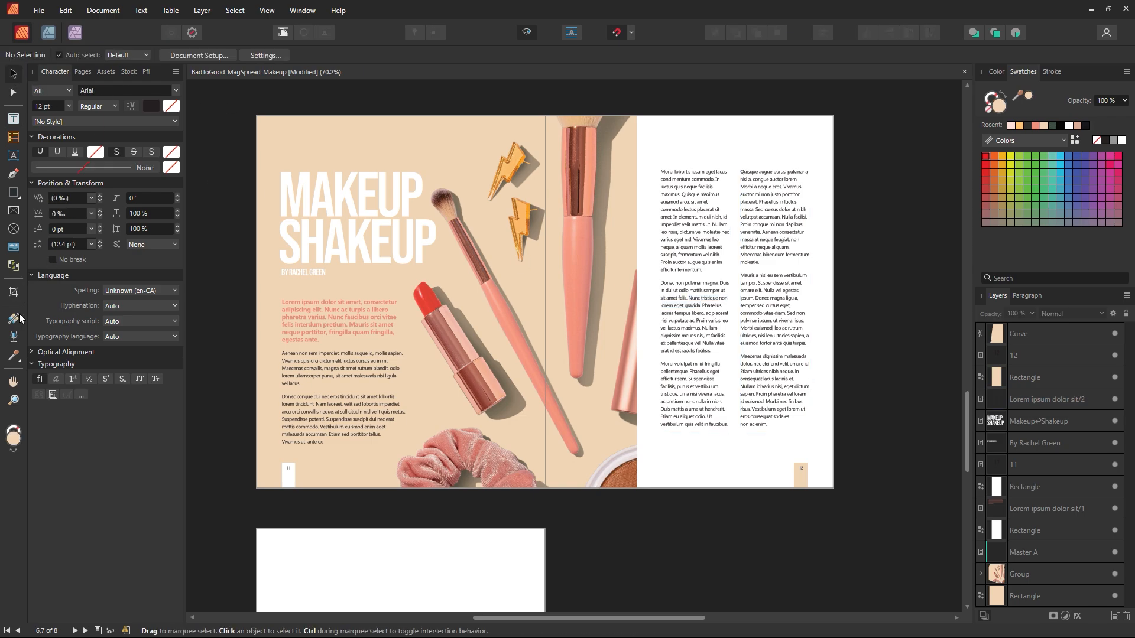
Step: Create a one-column text frame near the top of the right page containing "Nunc tristique non lorem eget gravida"
left_click(18, 120)
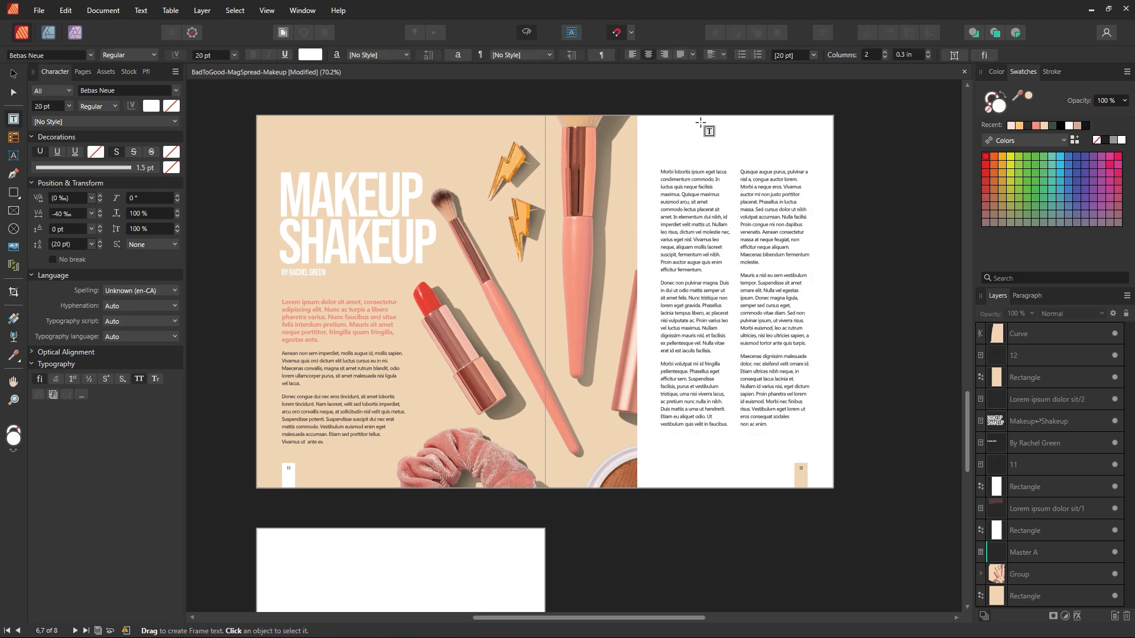
left_click_drag(696, 125, 811, 221)
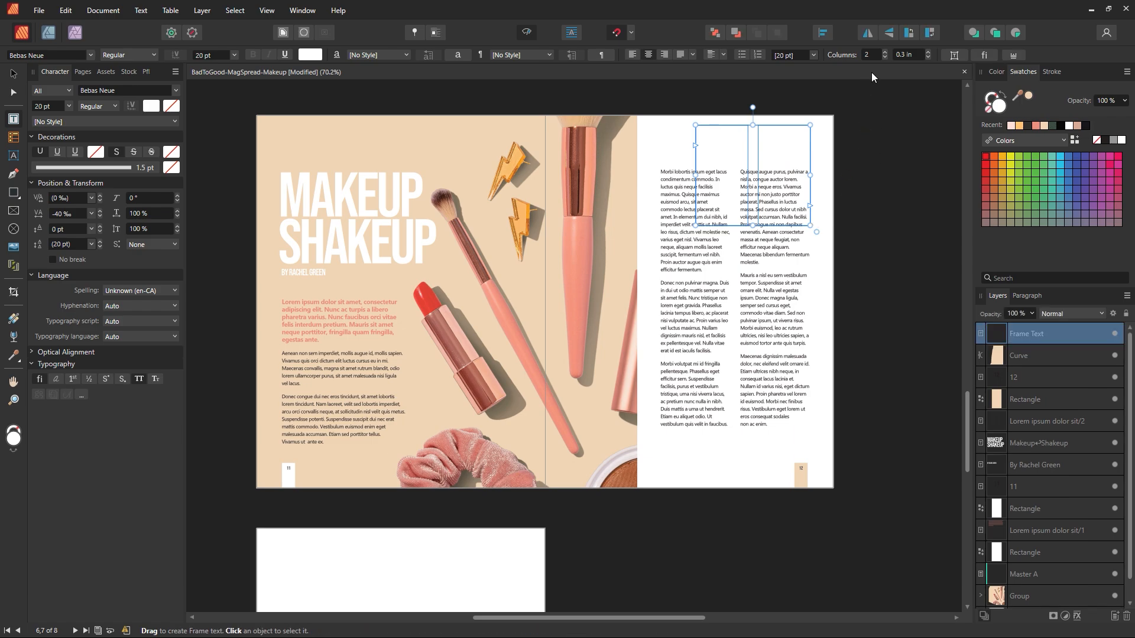
type("Nunc tristique non lorem eget gravida")
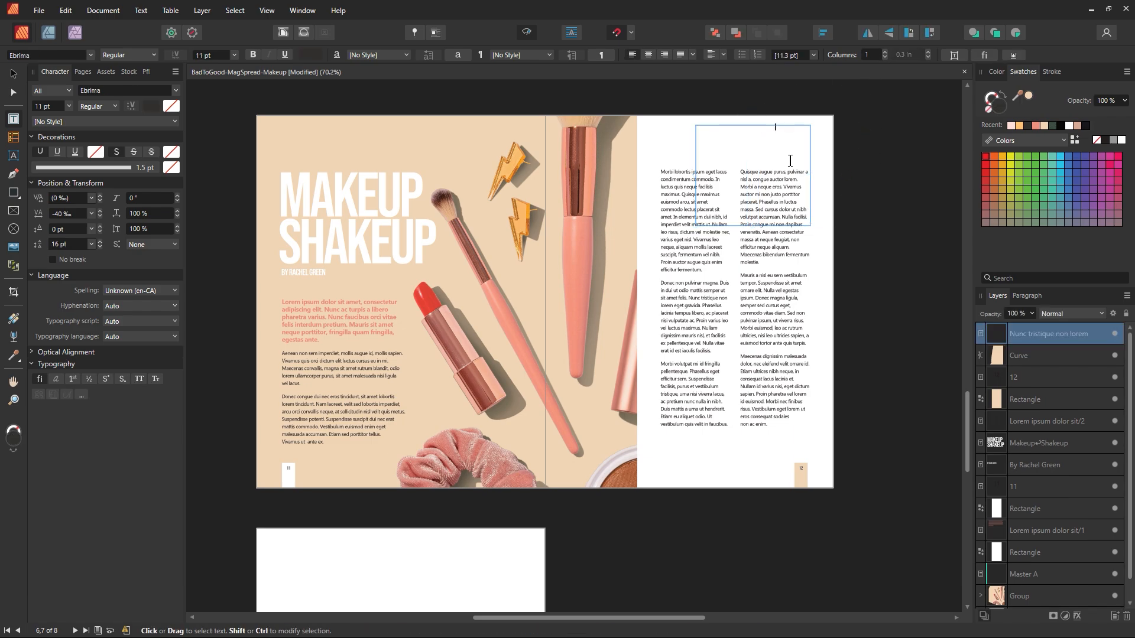
Step: Set the pull quote to Bold at 20 pt, and narrow its frame to sit centered between the two text columns
key("ctrl+a")
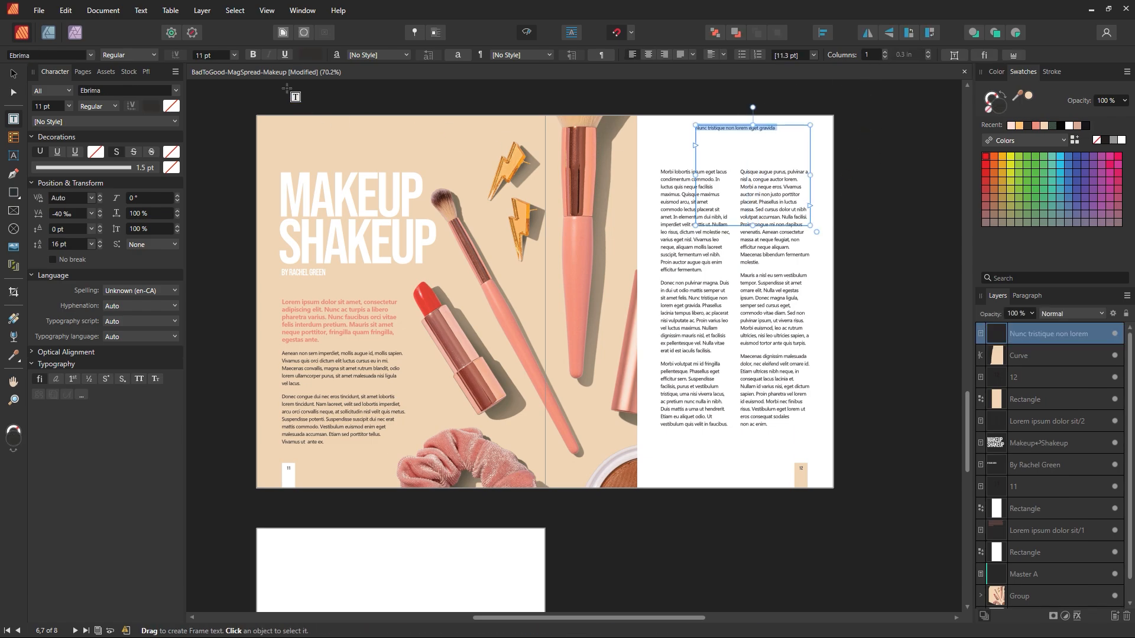
left_click(152, 54)
left_click(158, 77)
left_click(234, 54)
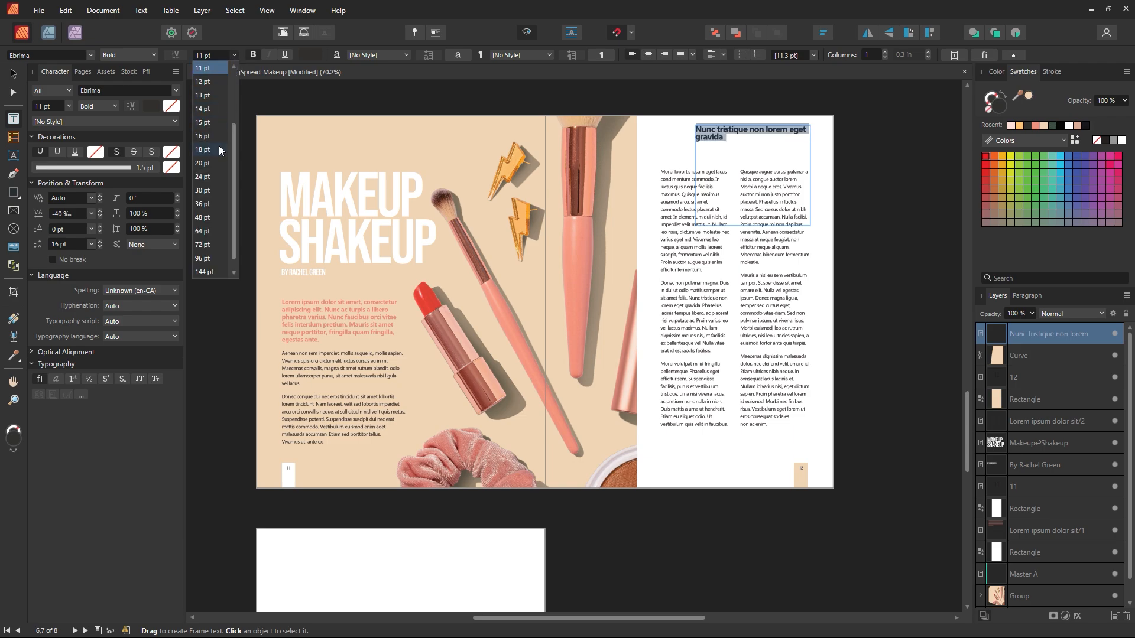
left_click(208, 163)
key("Escape")
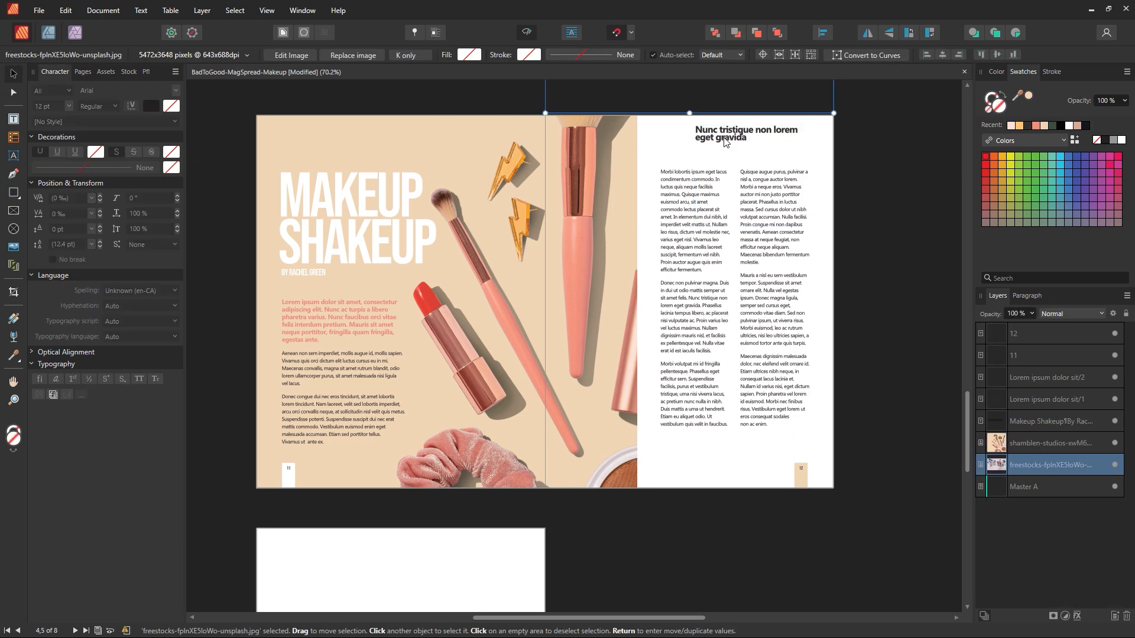
left_click_drag(810, 225, 747, 260)
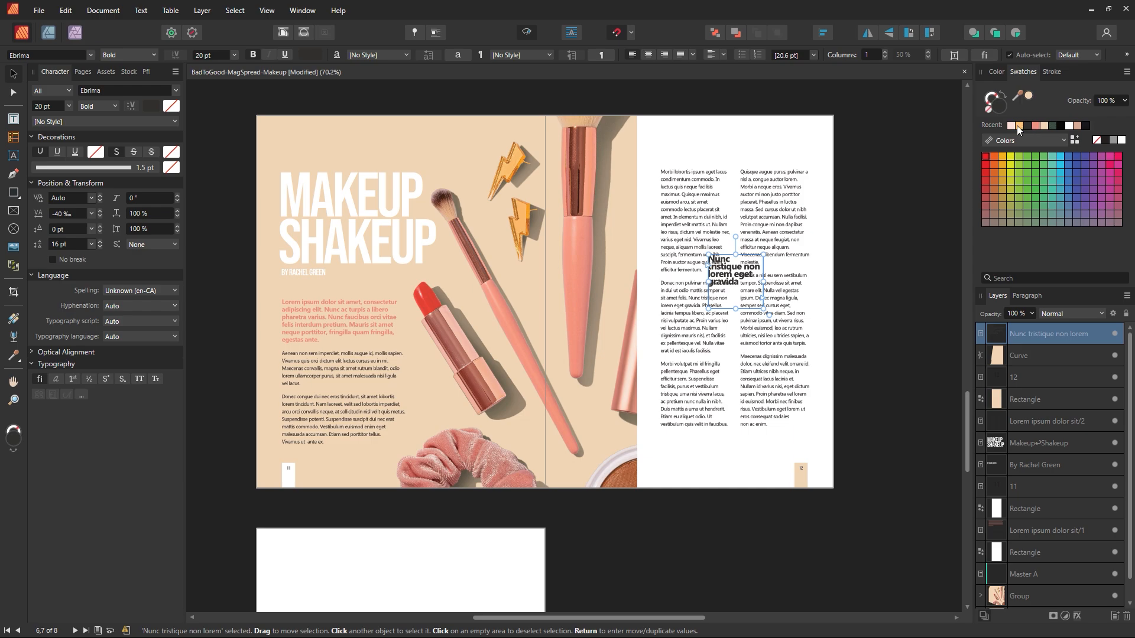
Step: Try the left page's beige background color on the pull quote text, and undo the color change
key("i")
left_click(467, 159)
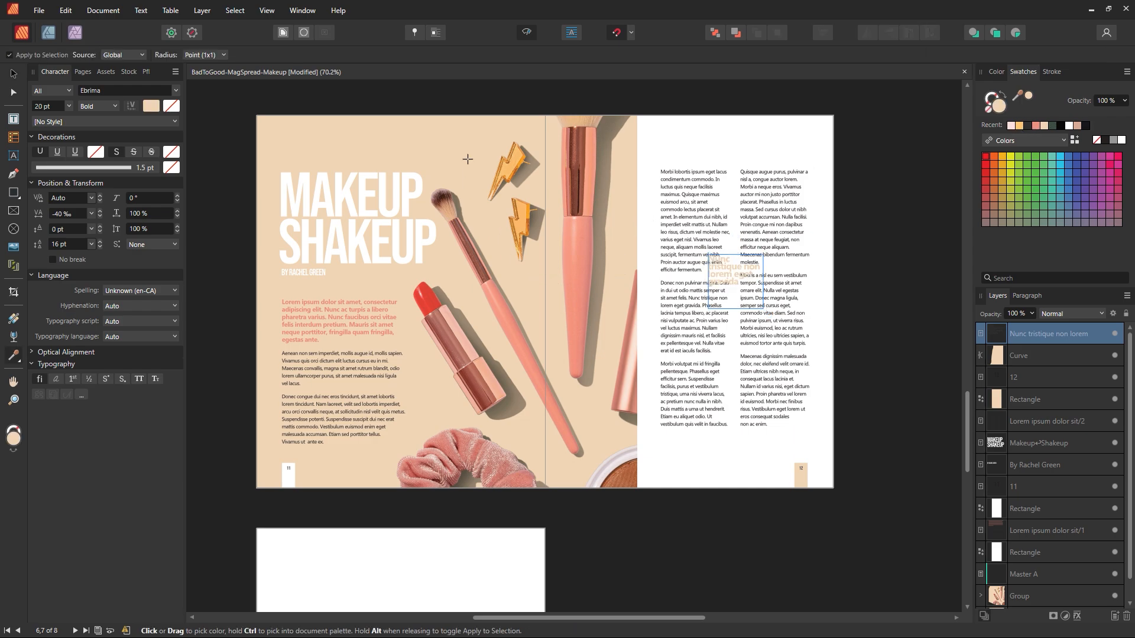
key("ctrl+z")
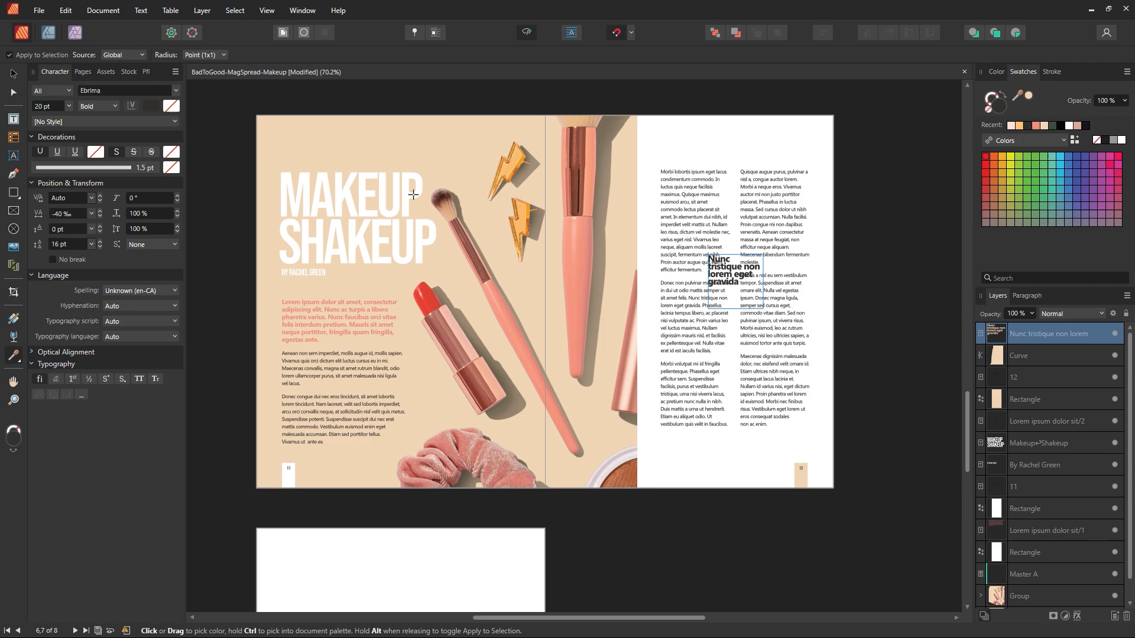
left_click(13, 76)
left_click(324, 107)
Step: Set the pull quote's leading to 18 pt, and try centered alignment before returning it to left alignment
left_click(765, 303)
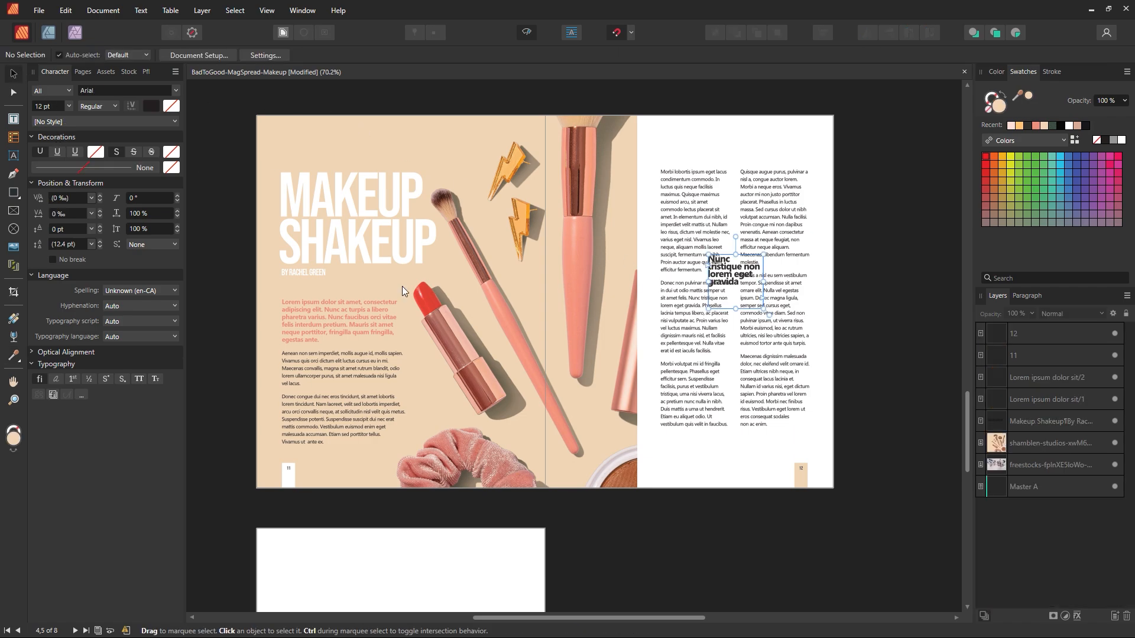
left_click(99, 240)
left_click(98, 240)
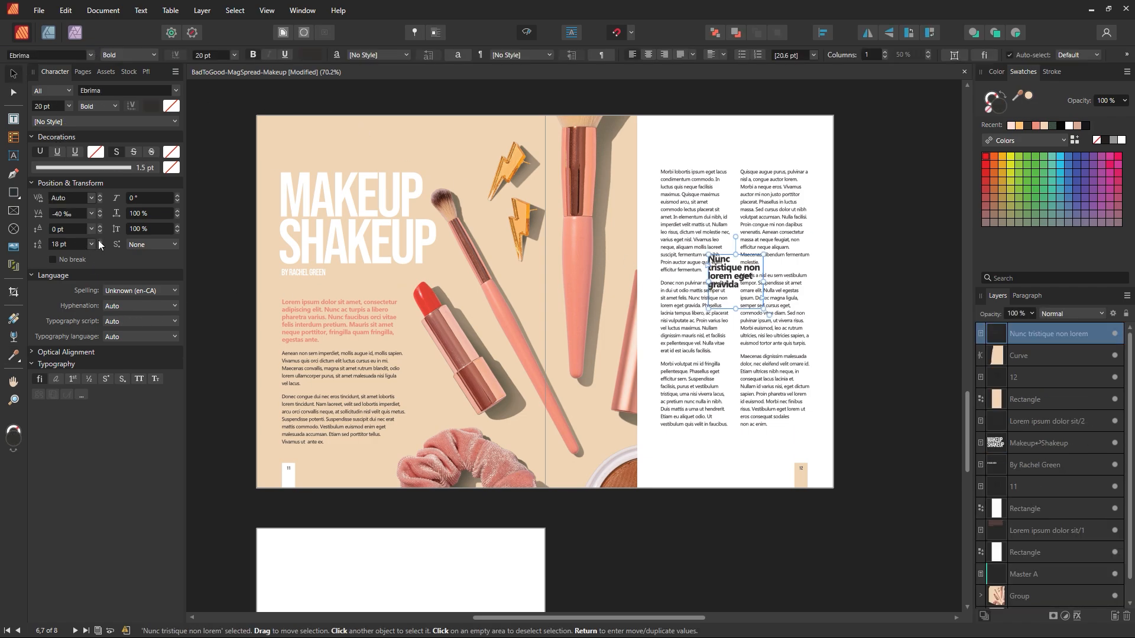
left_click(648, 54)
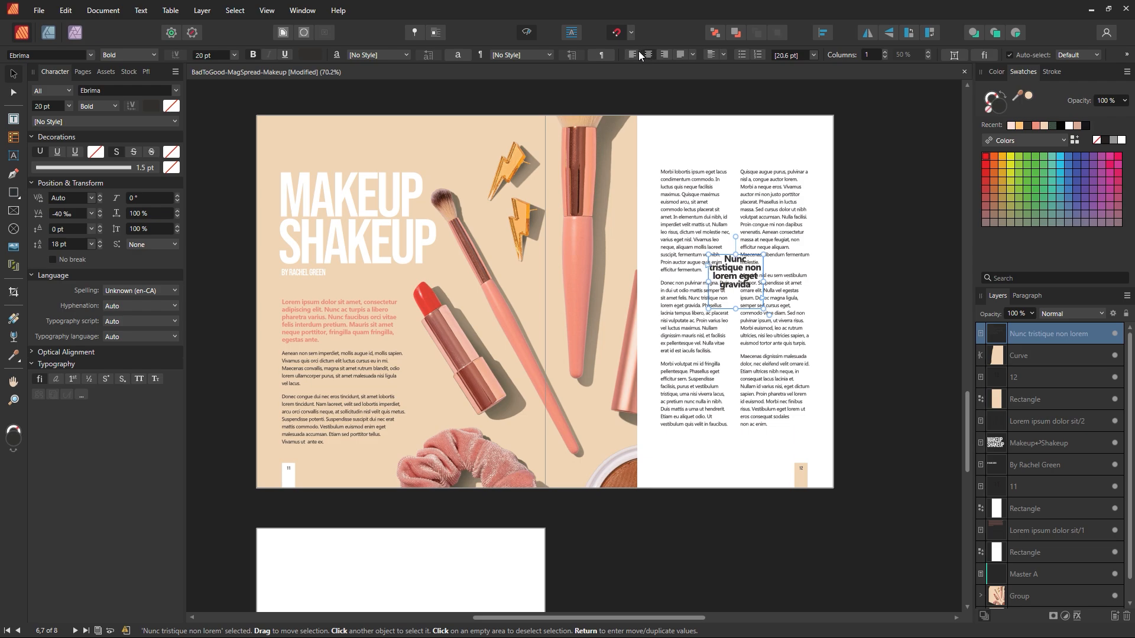
left_click(886, 157)
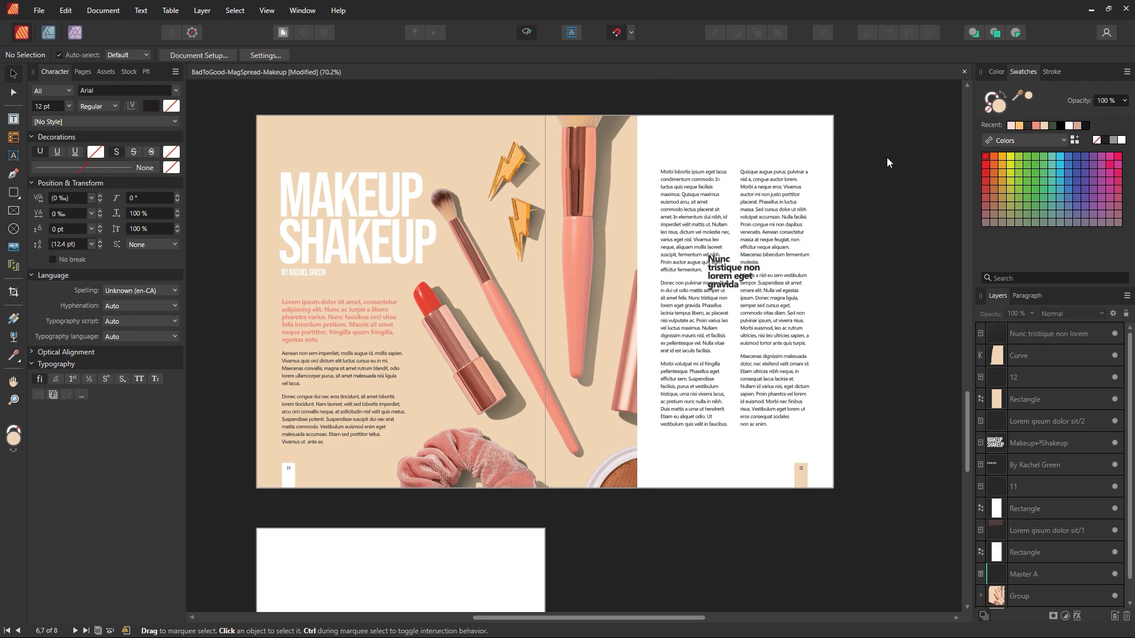
Step: Shift the pull quote slightly down between the columns and enclose its text in quotation marks
left_click_drag(726, 288, 732, 307)
double_click(749, 307)
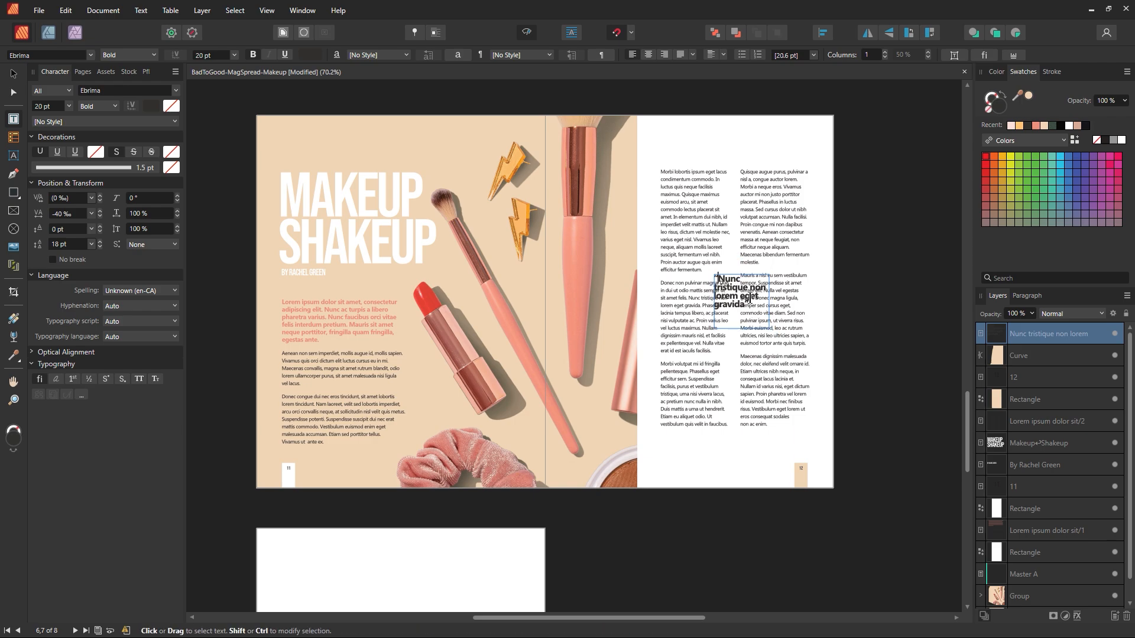
left_click(13, 73)
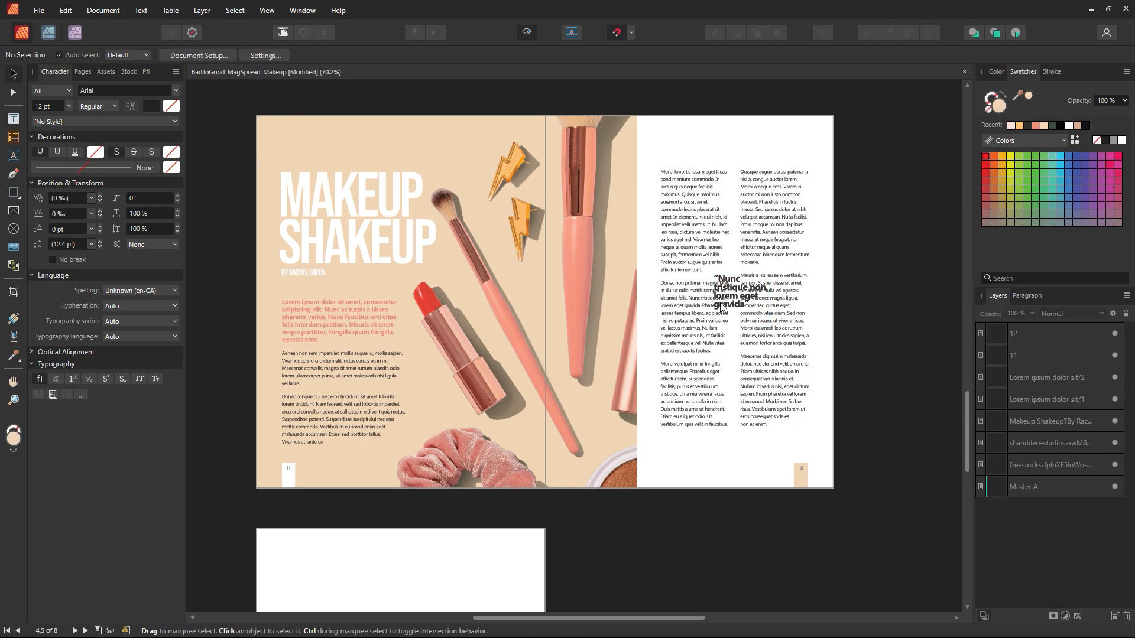
Step: Move the pull quote above the right page's first text column and widen its frame so the text wraps to three lines
left_click_drag(738, 307, 725, 155)
left_click(720, 102)
left_click(707, 156)
left_click(757, 116)
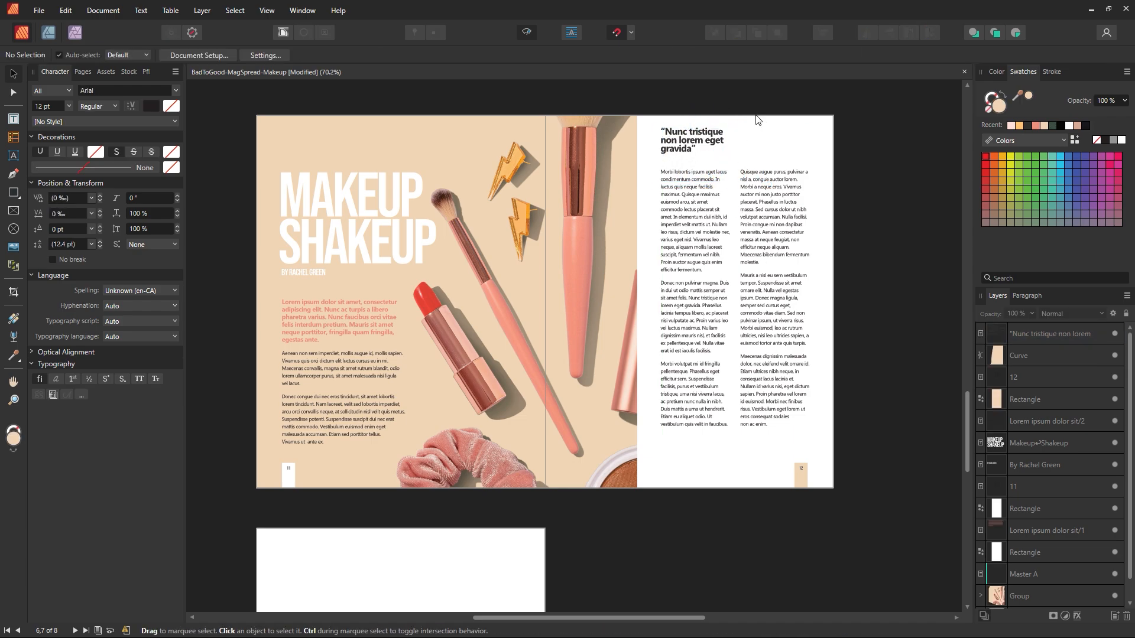
Step: Draw a beige rectangle over the right page's text, shrink it, and center it between the two columns
left_click(14, 194)
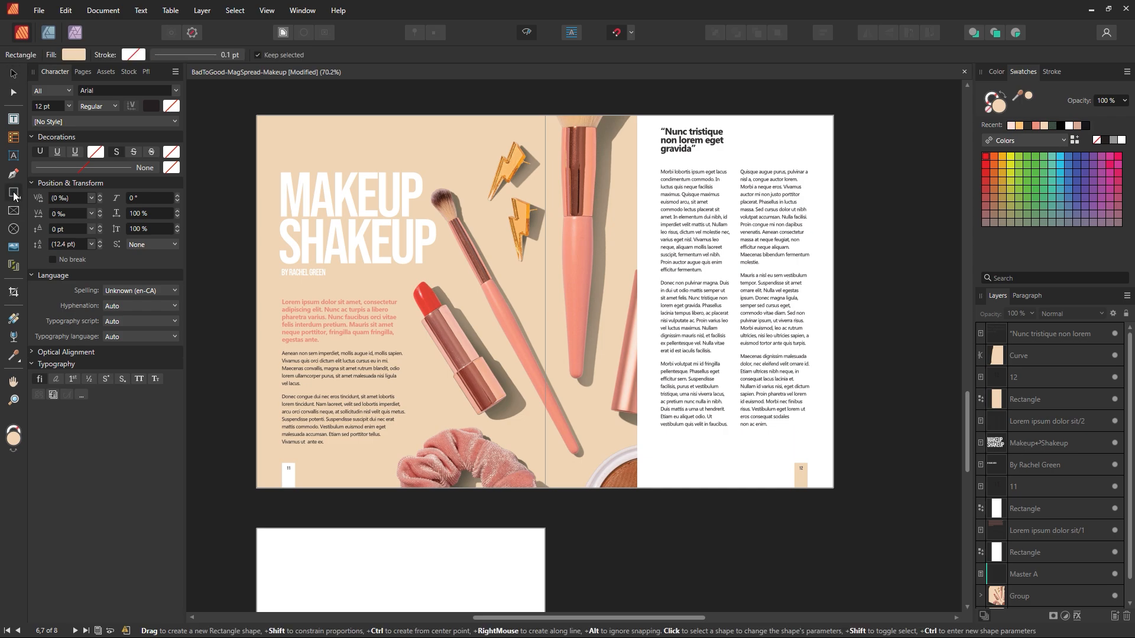
left_click_drag(705, 242, 808, 323)
key("v")
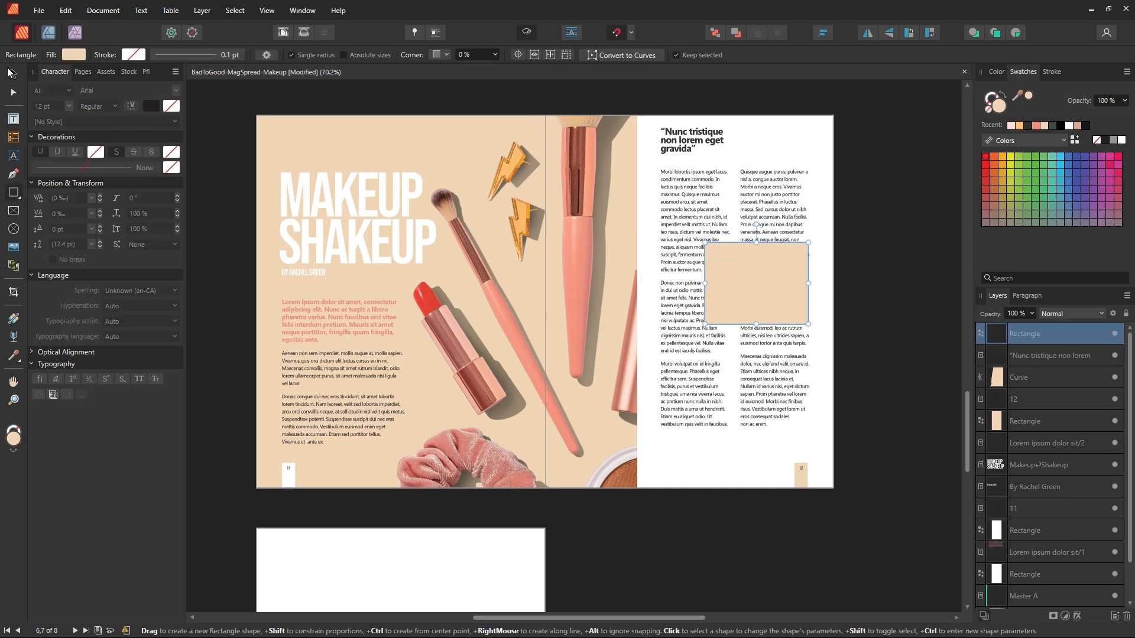
left_click_drag(760, 286, 739, 273)
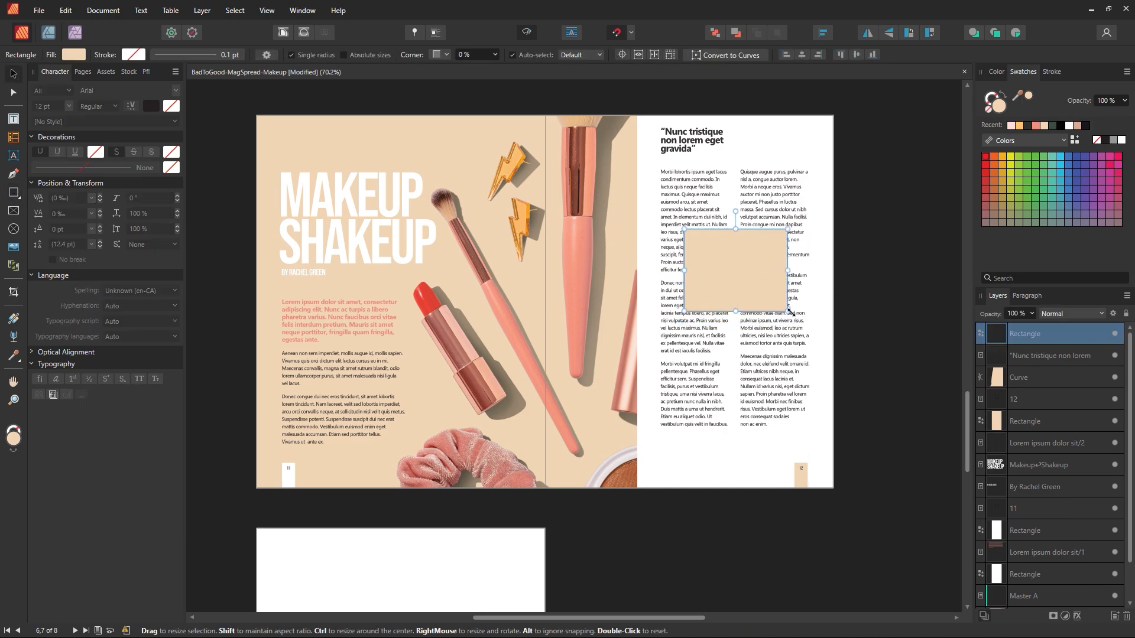
left_click_drag(787, 311, 750, 287)
left_click_drag(722, 254, 740, 268)
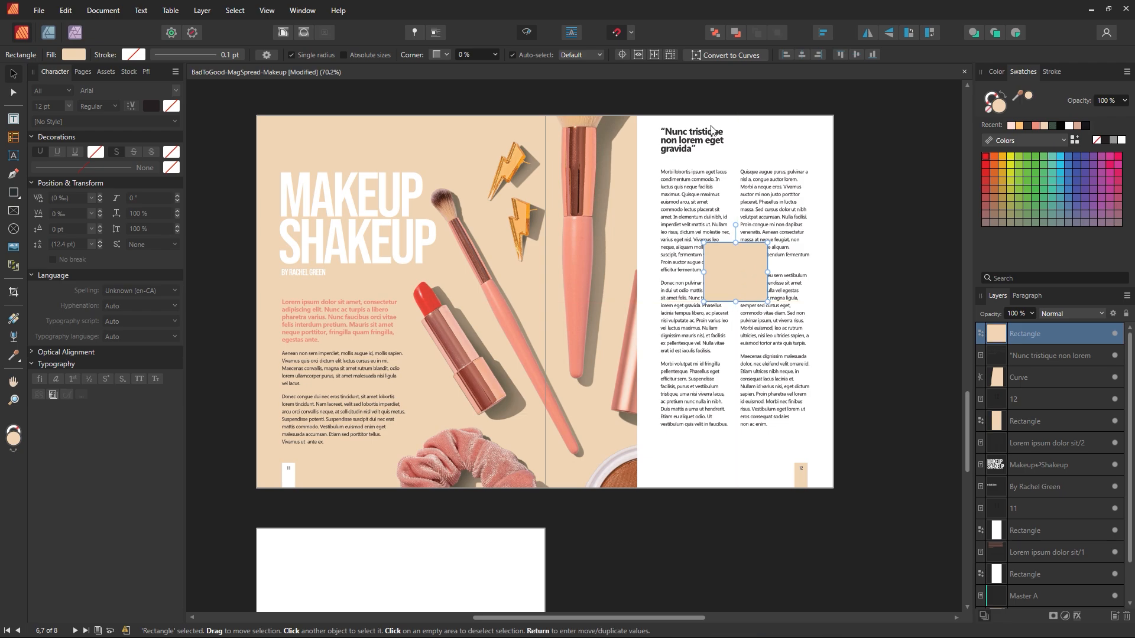
Step: Move the pull quote onto the beige rectangle and bring it in front of the shape
left_click_drag(700, 143, 789, 251)
key("ctrl+shift+bracketright")
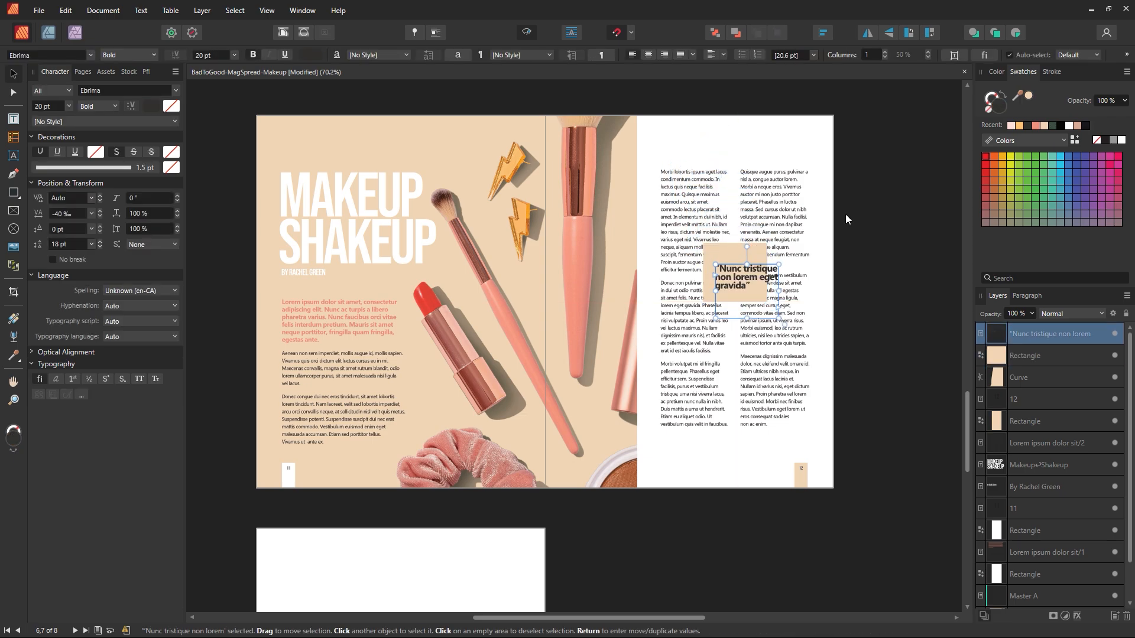
left_click_drag(743, 284, 740, 271)
left_click(894, 286)
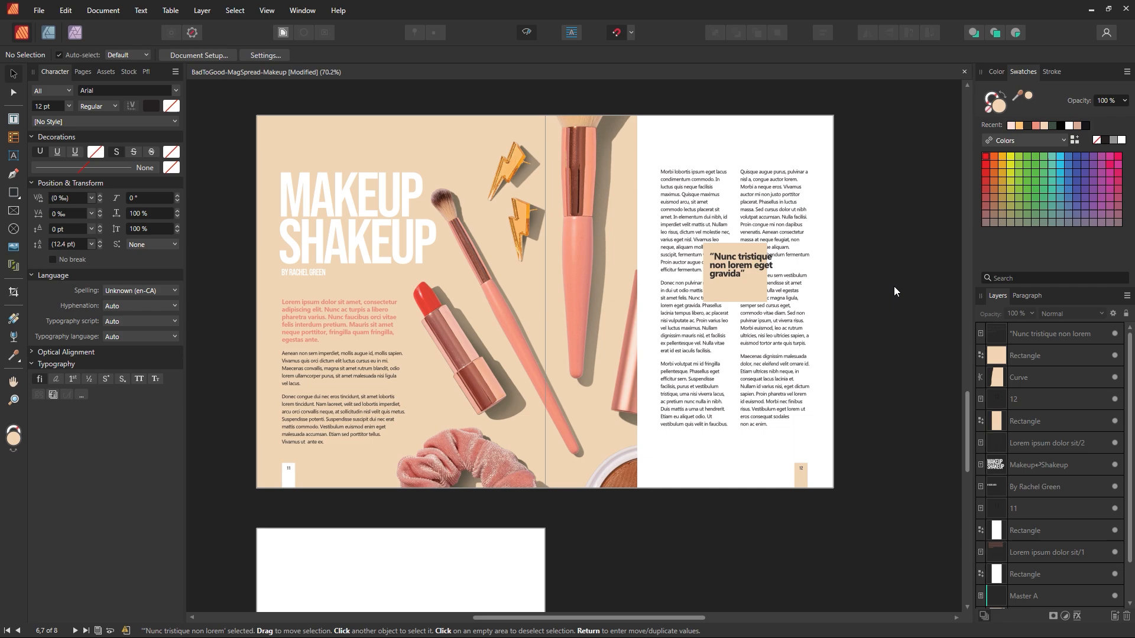
Step: Reduce the beige rectangle's height and widen it to enclose the three-line pull quote
left_click(736, 294)
left_click_drag(742, 308, 779, 267)
left_click(731, 249)
left_click(909, 131)
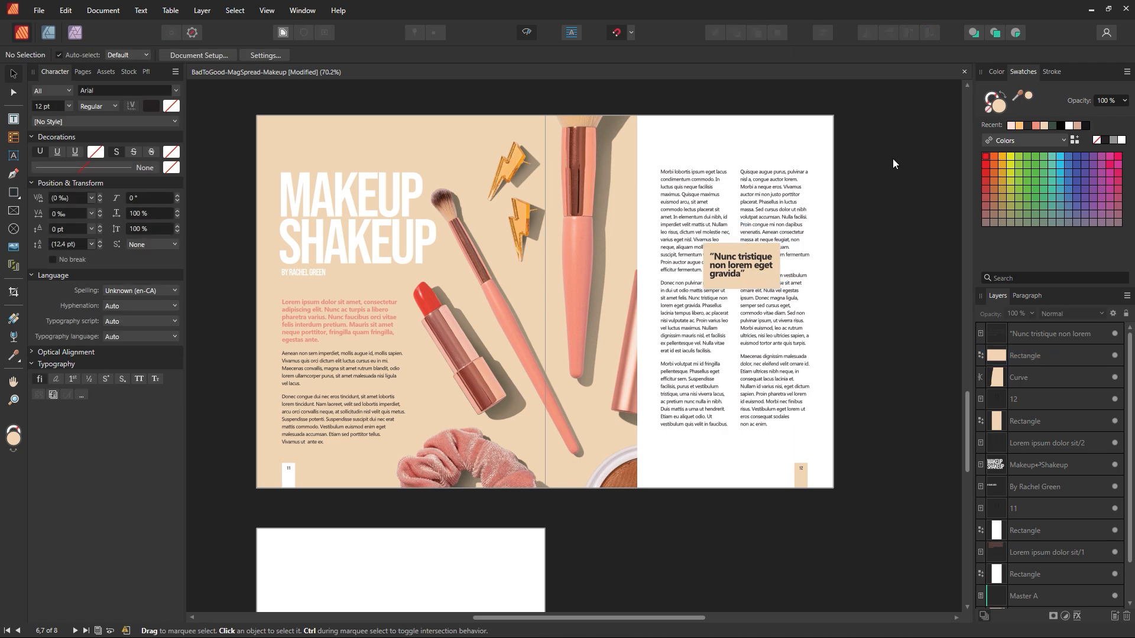
Step: Extend the beige rectangle downward and narrow the pull quote's frame so the text wraps to five lines
left_click(739, 291)
left_click_drag(742, 289, 761, 303)
left_click(741, 260)
left_click(910, 233)
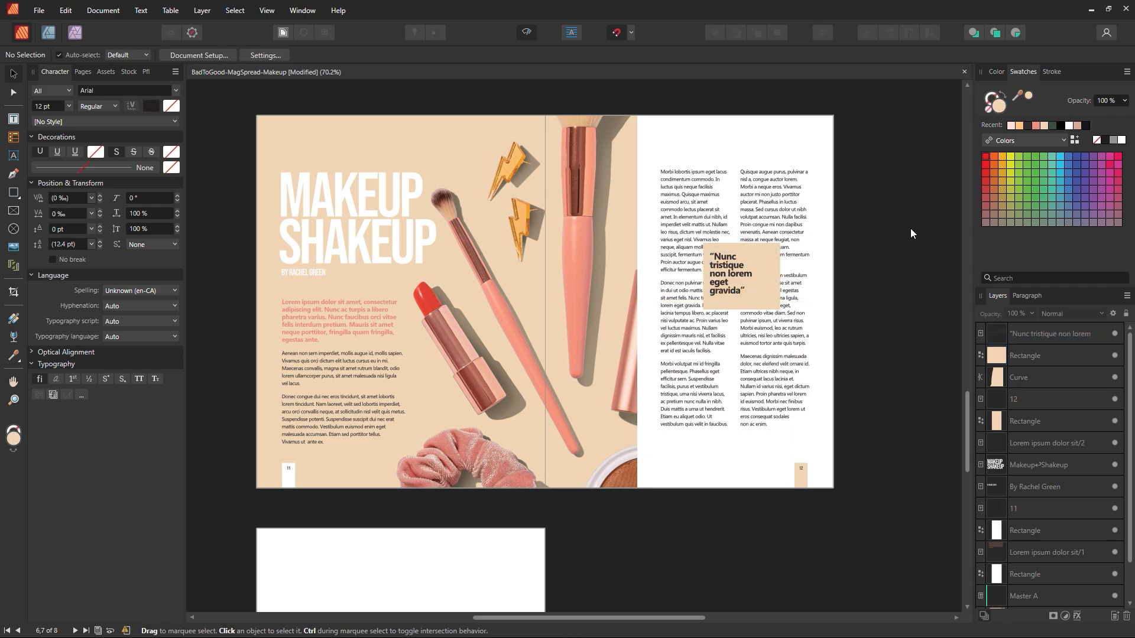
Step: Nudge the pull quote slightly right and reduce the beige rectangle's width and height to fit closely around it
key("z")
left_click(755, 282)
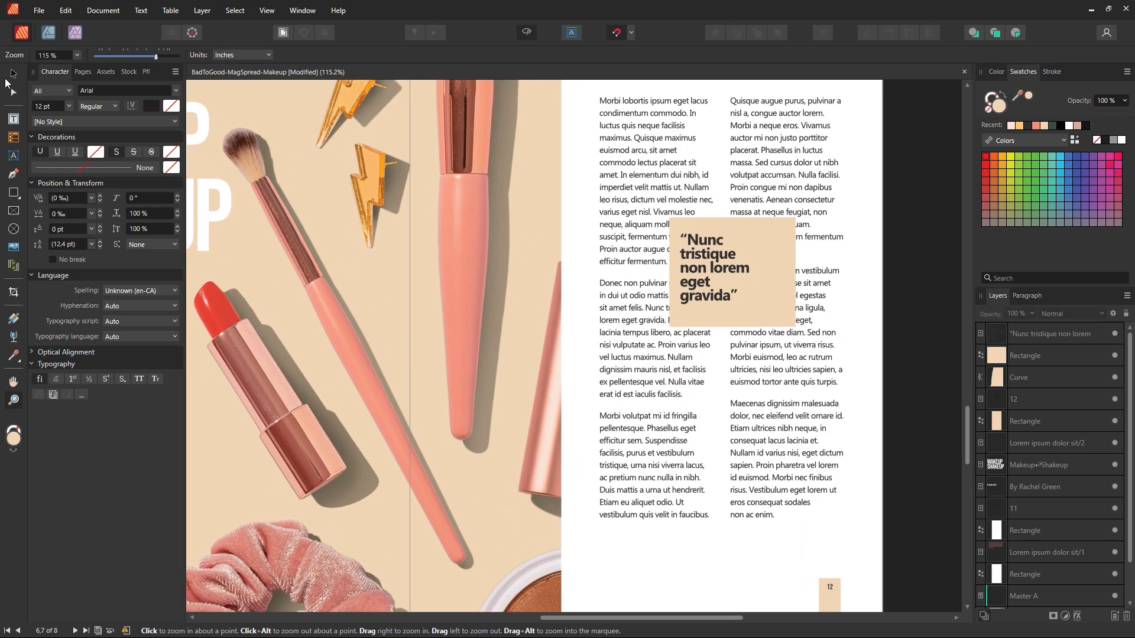
left_click(8, 77)
double_click(739, 267)
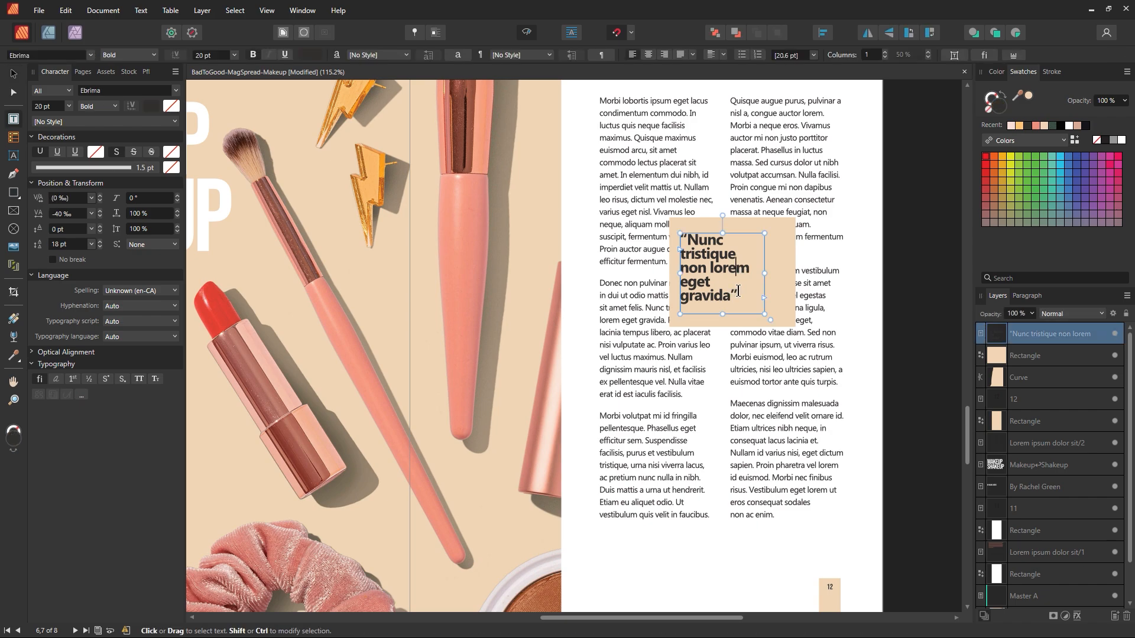
left_click(12, 75)
left_click(909, 351)
mouse_move(709, 271)
left_mouse_down()
mouse_move(724, 270)
mouse_move(713, 272)
left_mouse_up()
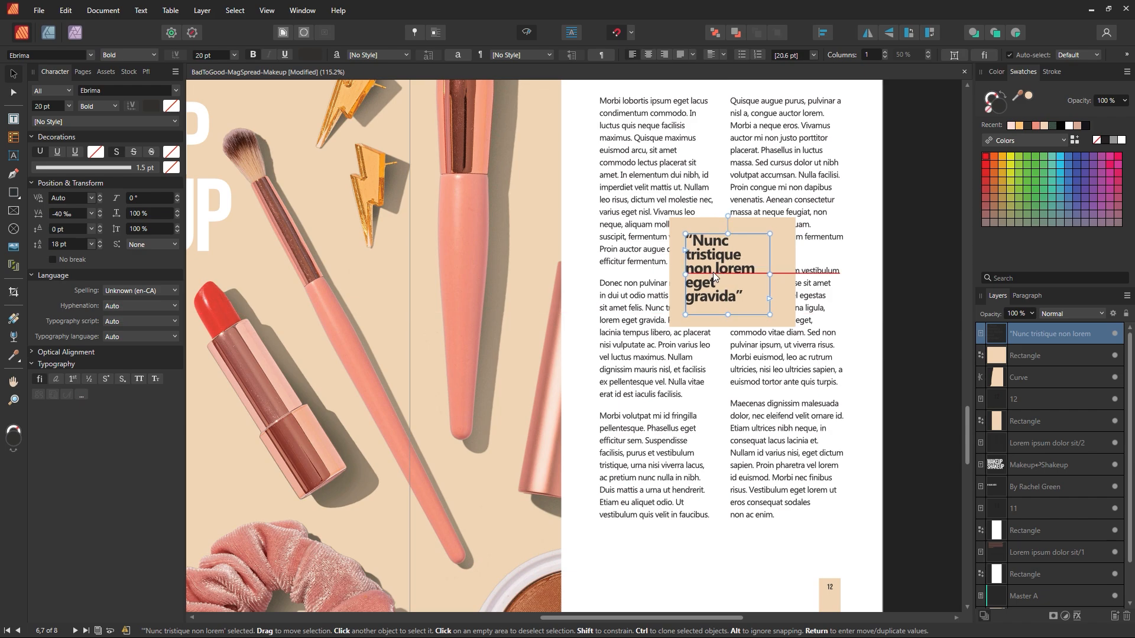
left_click(783, 274)
left_click_drag(797, 273, 769, 273)
left_click_drag(720, 326, 728, 320)
left_click(721, 299)
key("1")
key("1")
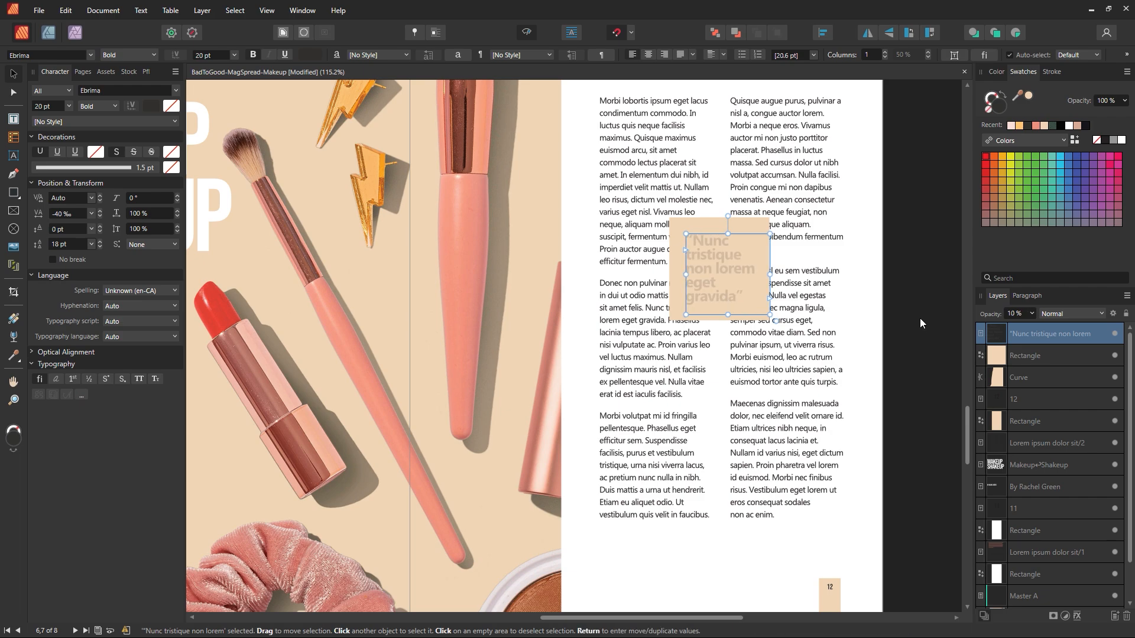
key("0")
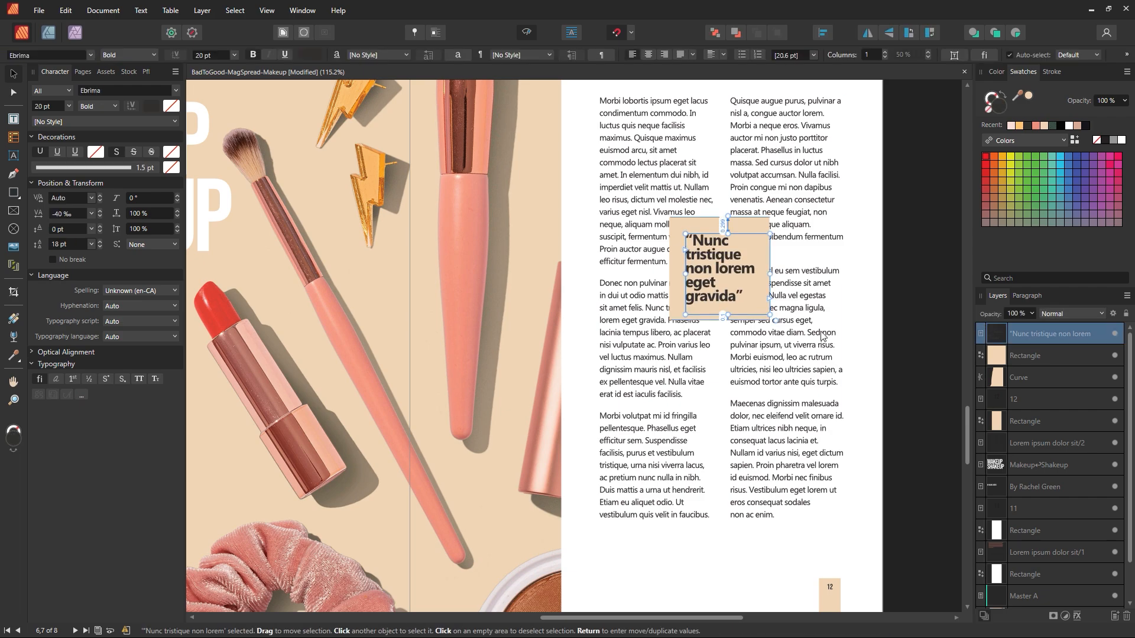
Step: Adjust the pull quote's position so it sits centered on the beige rectangle
left_click_drag(712, 279, 721, 280)
left_click(935, 312)
left_click(721, 280)
left_click(930, 257)
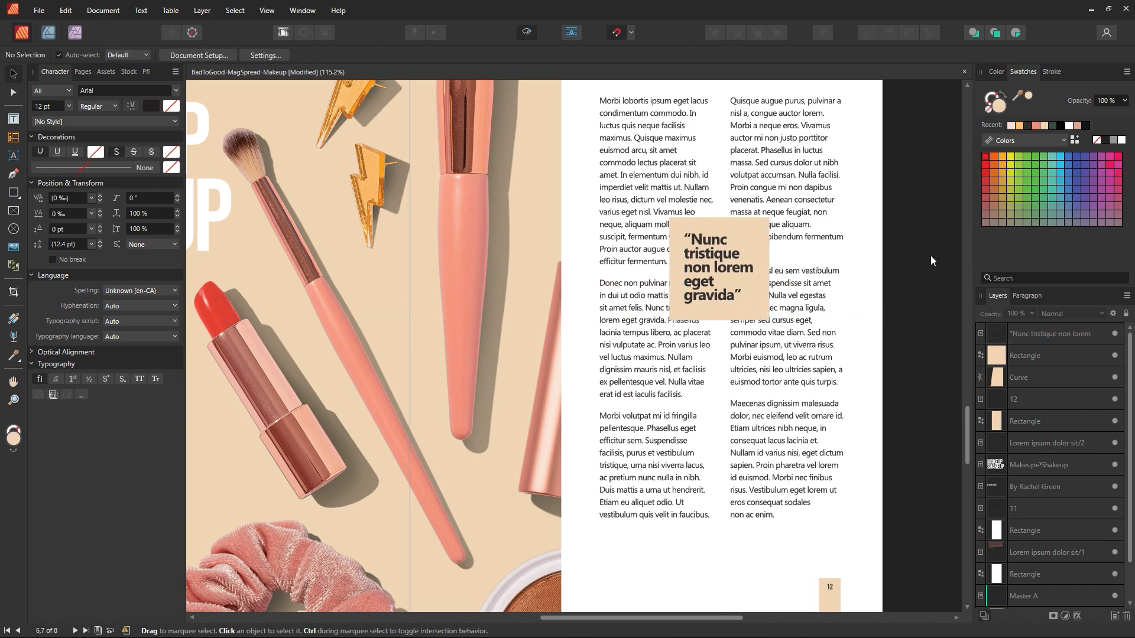
Step: Group the beige rectangle with the pull quote and move the group slightly down between the text columns
left_click(683, 228)
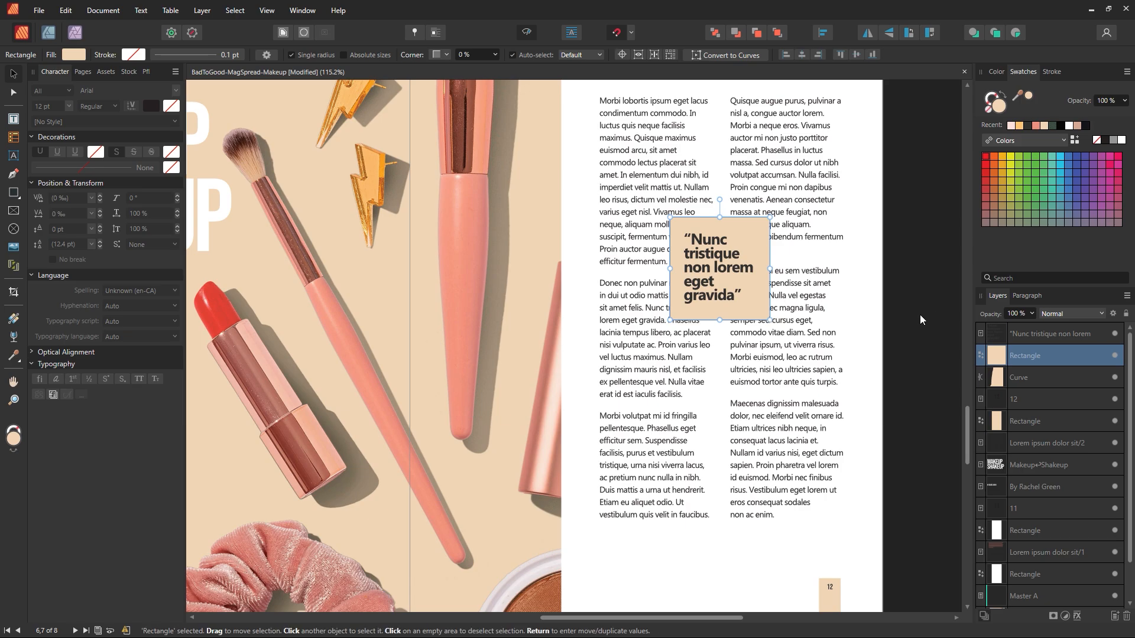
key("z")
left_click(831, 359, "alt")
left_click(830, 359, "alt")
left_click(834, 358, "alt")
left_click(822, 351)
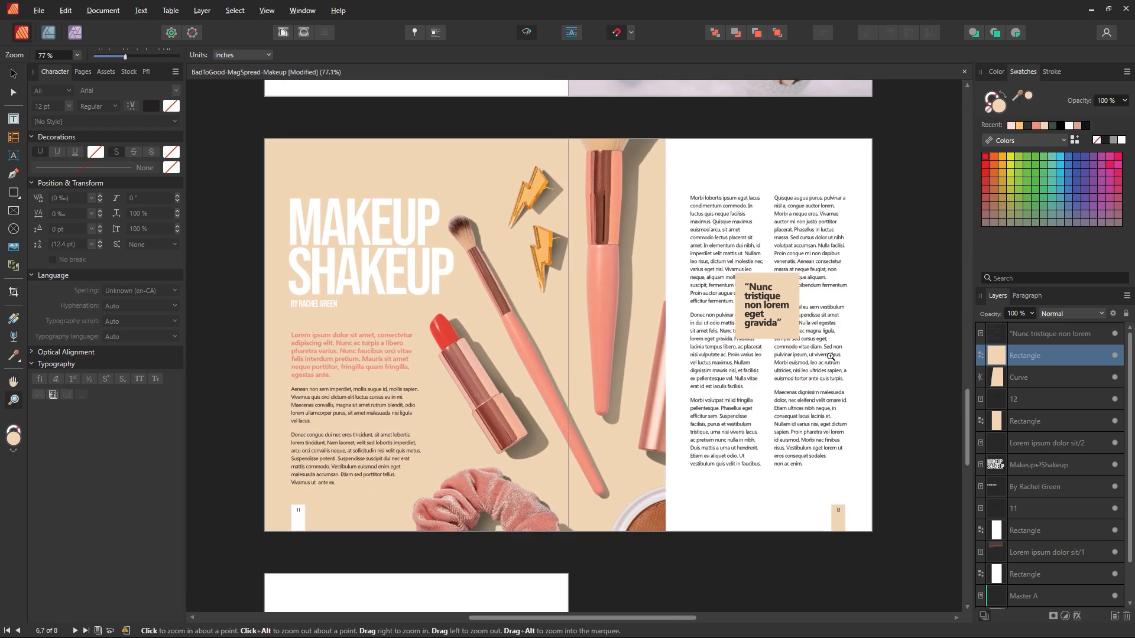
left_click(823, 351)
left_click_drag(795, 344, 746, 327)
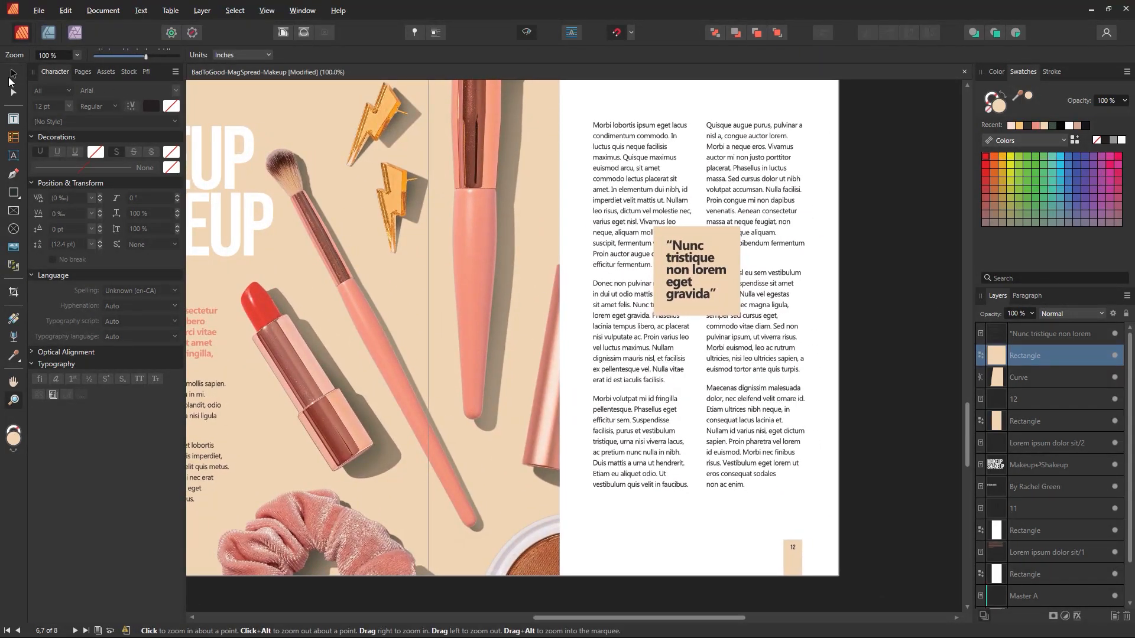
left_click(12, 75)
left_click(674, 251, "shift")
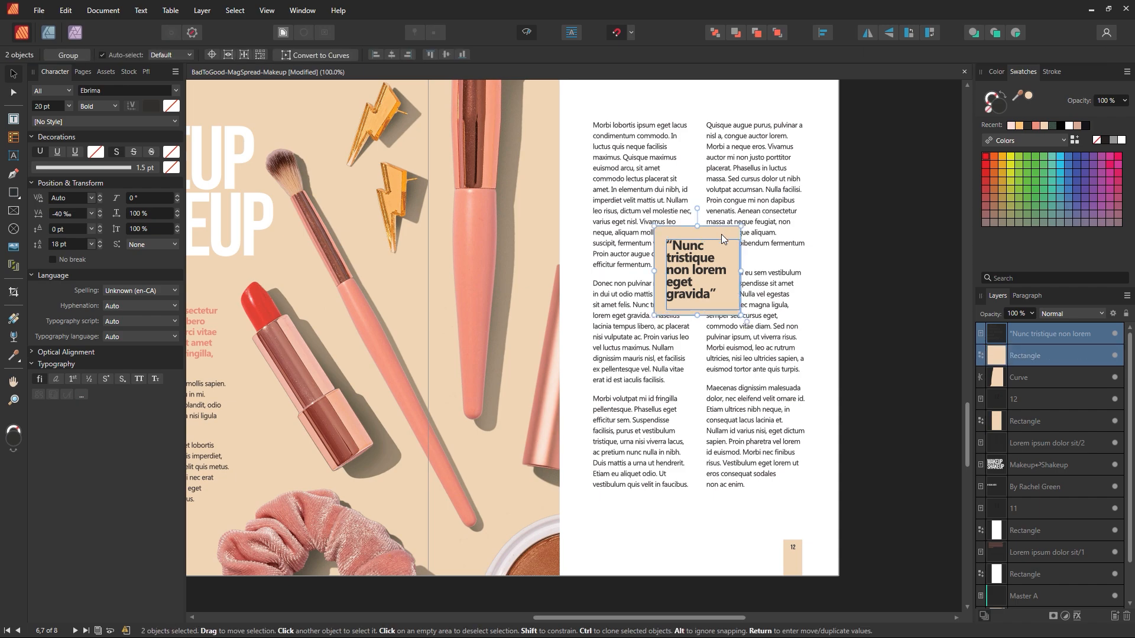
key("ctrl+g")
left_click_drag(686, 275, 688, 295)
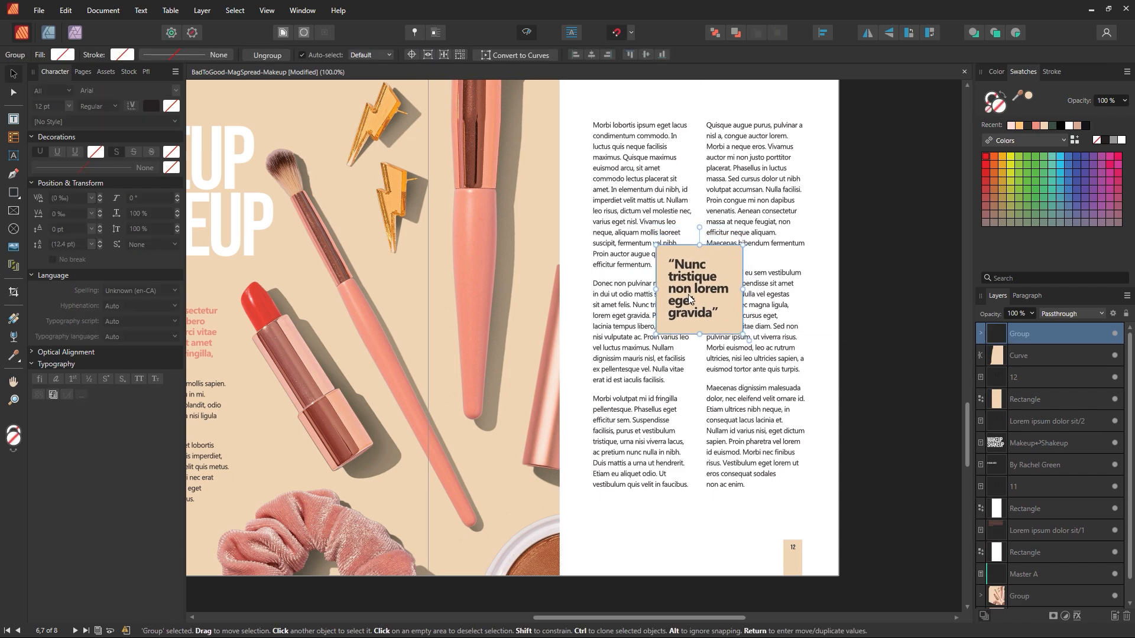
Step: Try the Tight and Edge text wraps on the pull quote group and settle on Square, wrapping to both sides
left_click(283, 33)
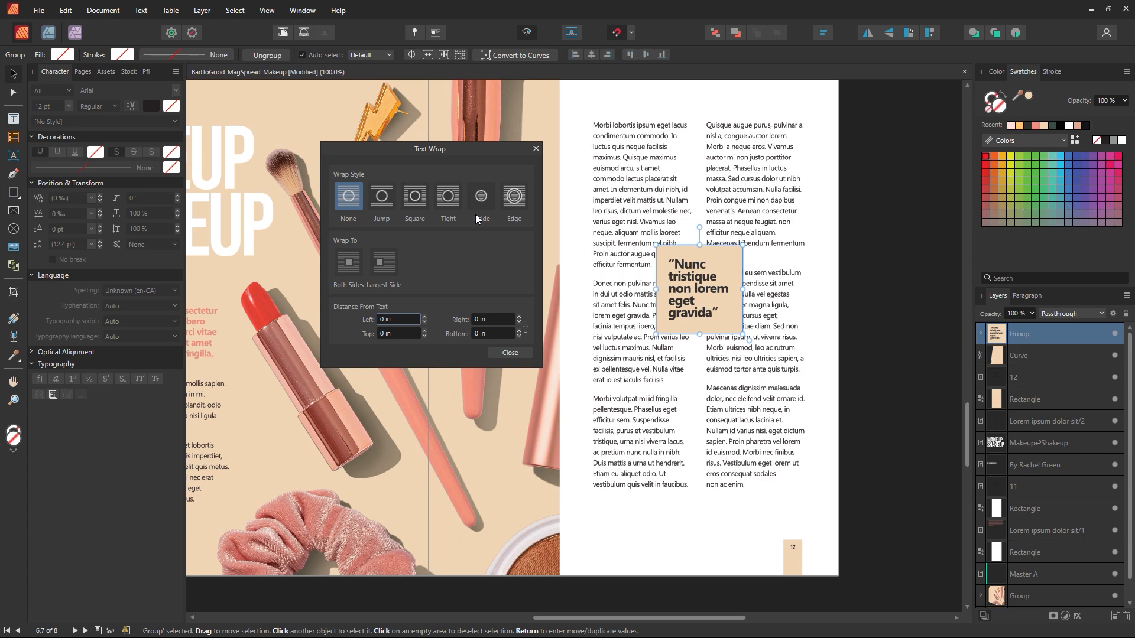
left_click(536, 148)
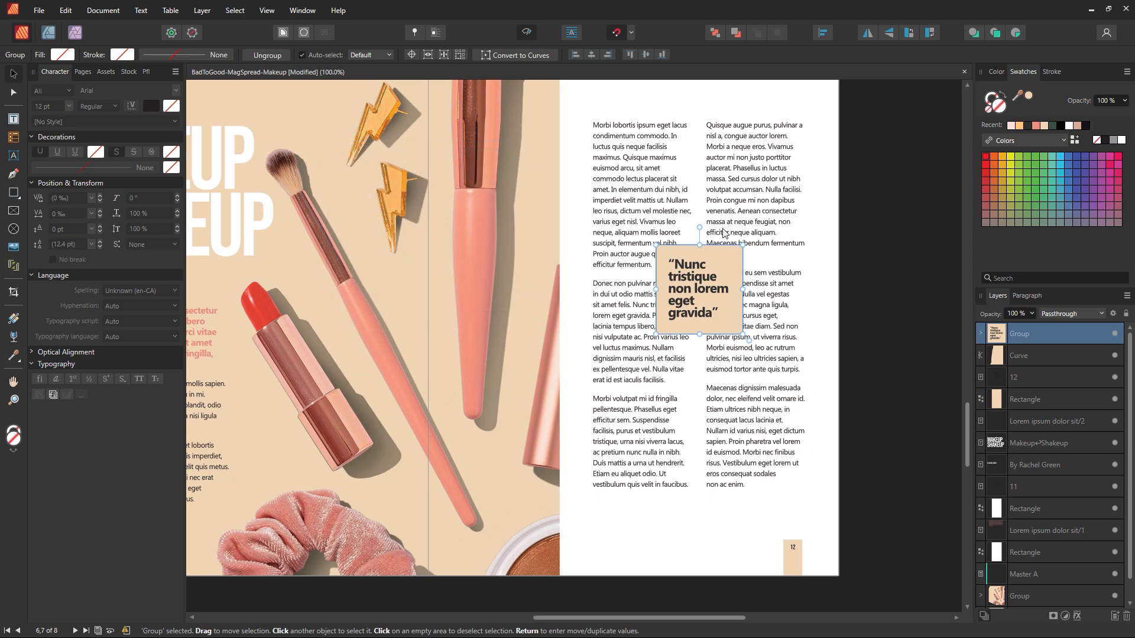
left_click(283, 34)
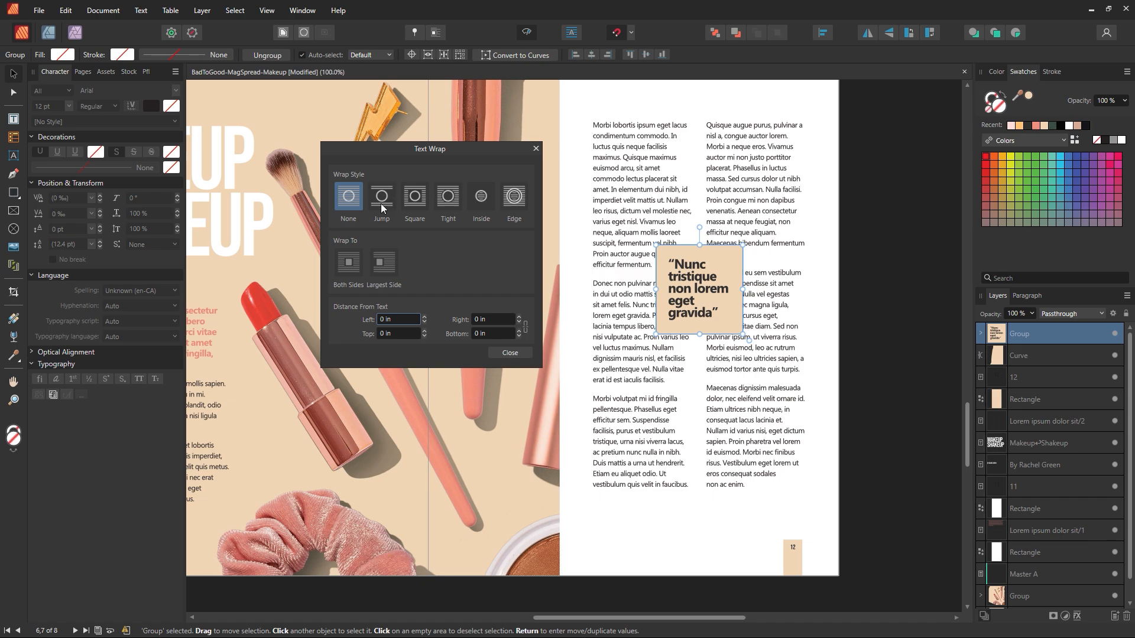
left_click(419, 207)
left_click(449, 205)
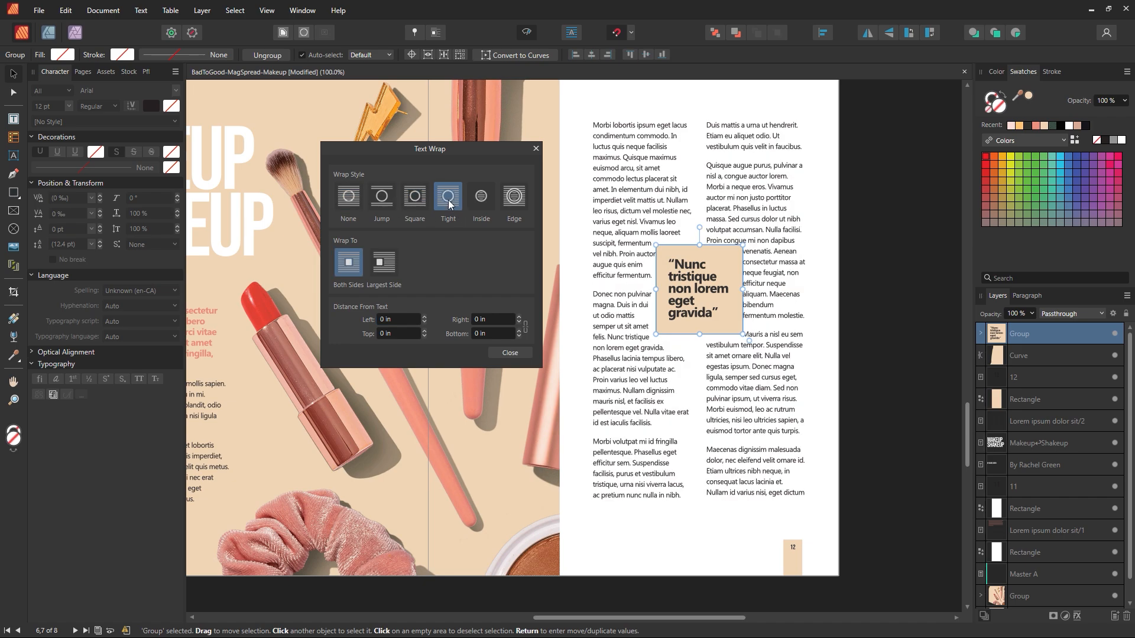
left_click(419, 202)
left_click(514, 196)
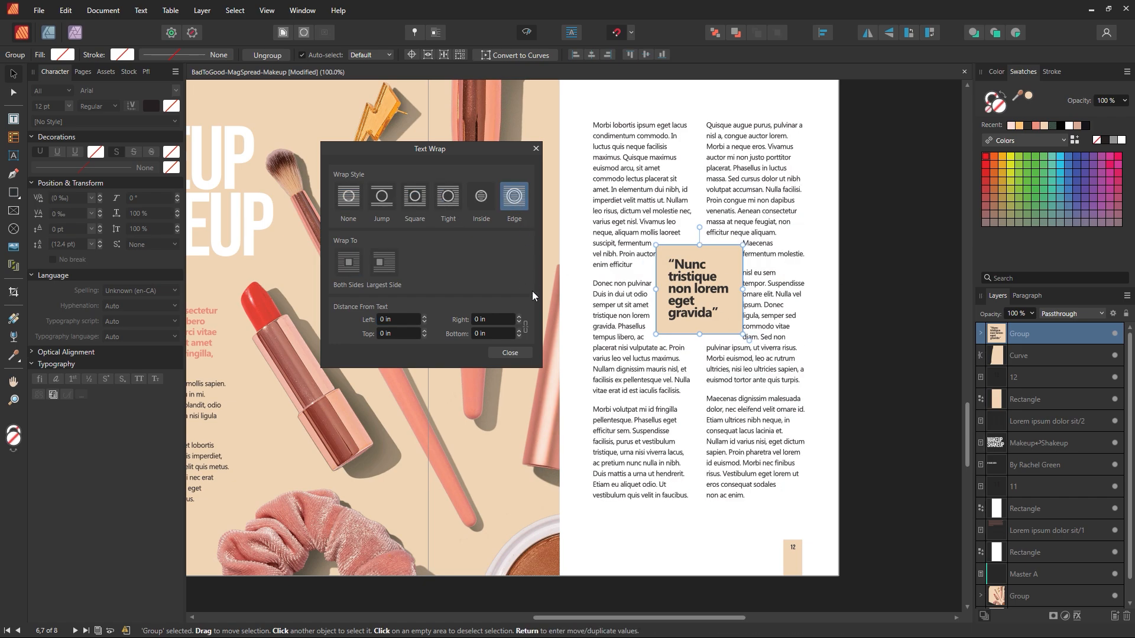
left_click(414, 196)
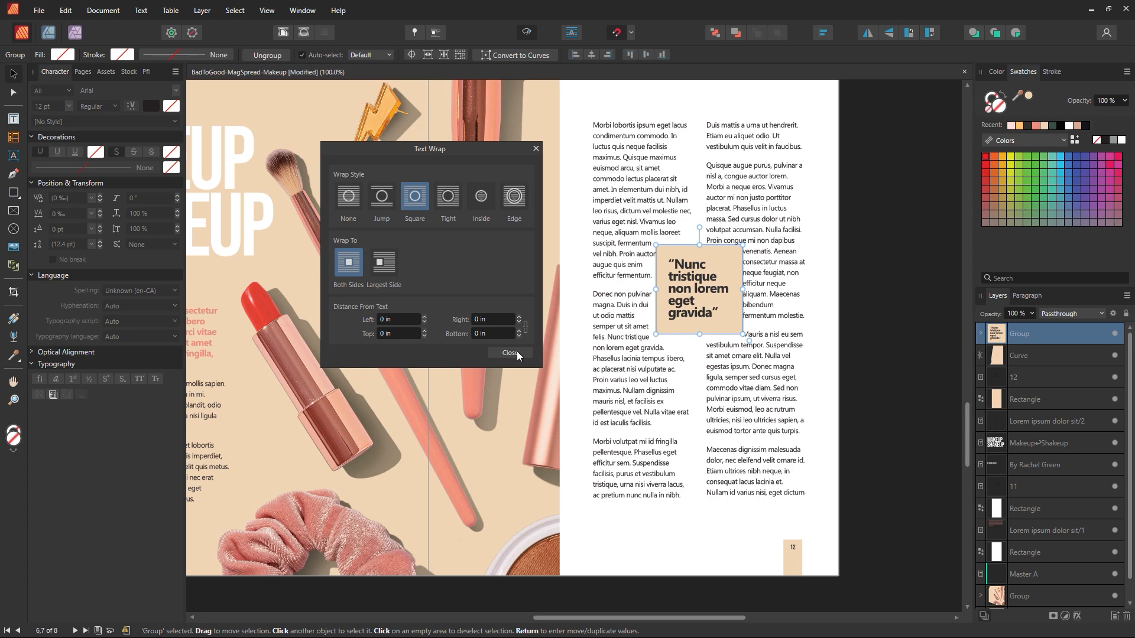
Step: Set the text wrap's distance from text to 0.2 in on all four sides
left_click(426, 317)
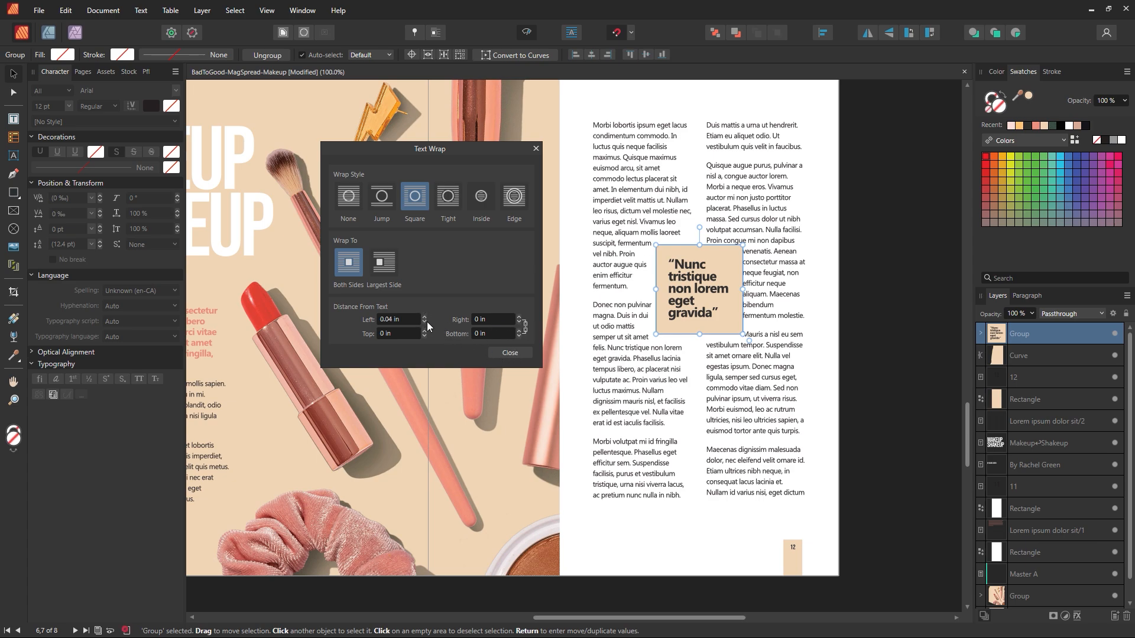
left_click(423, 317)
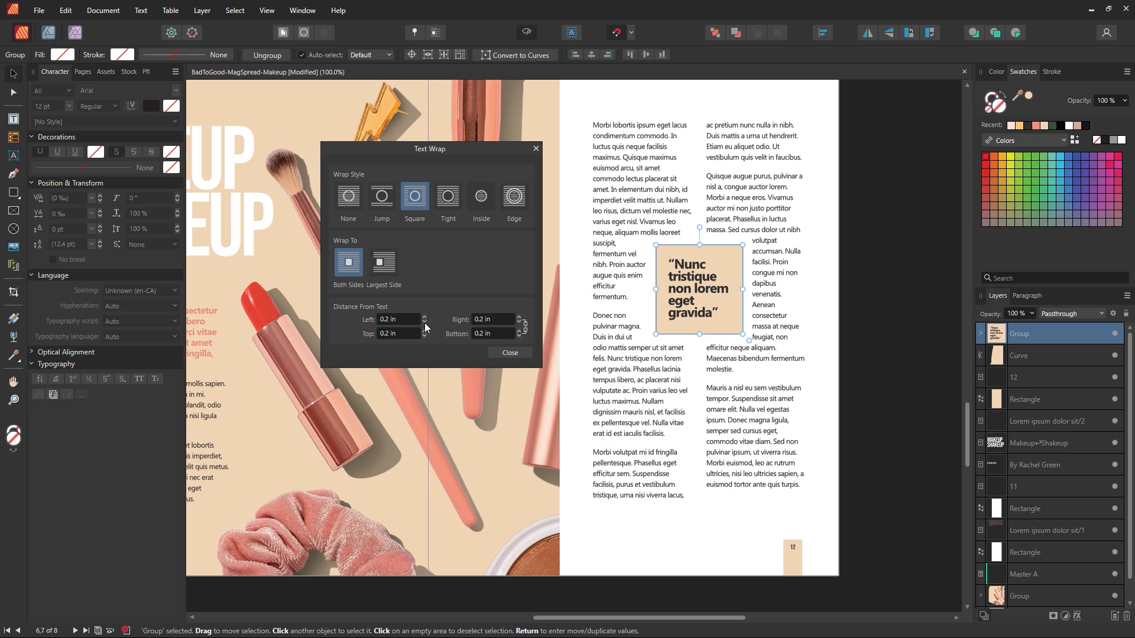
left_click(510, 353)
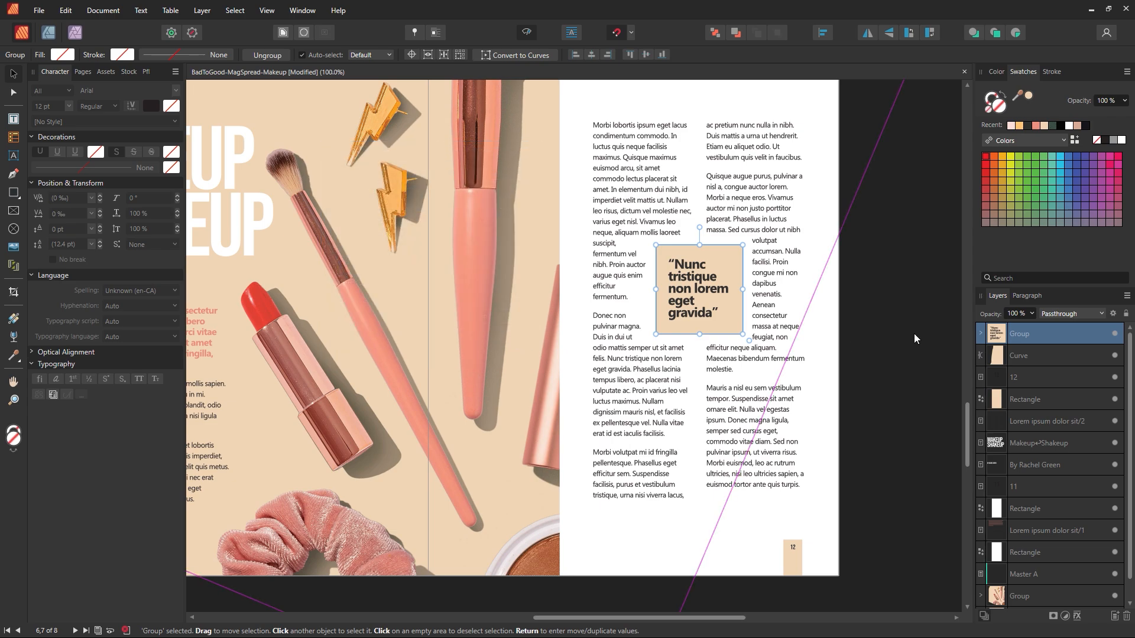
Step: Move the pull quote group up to the page's top edge, between the two text columns
key("z")
left_click(799, 352, "alt")
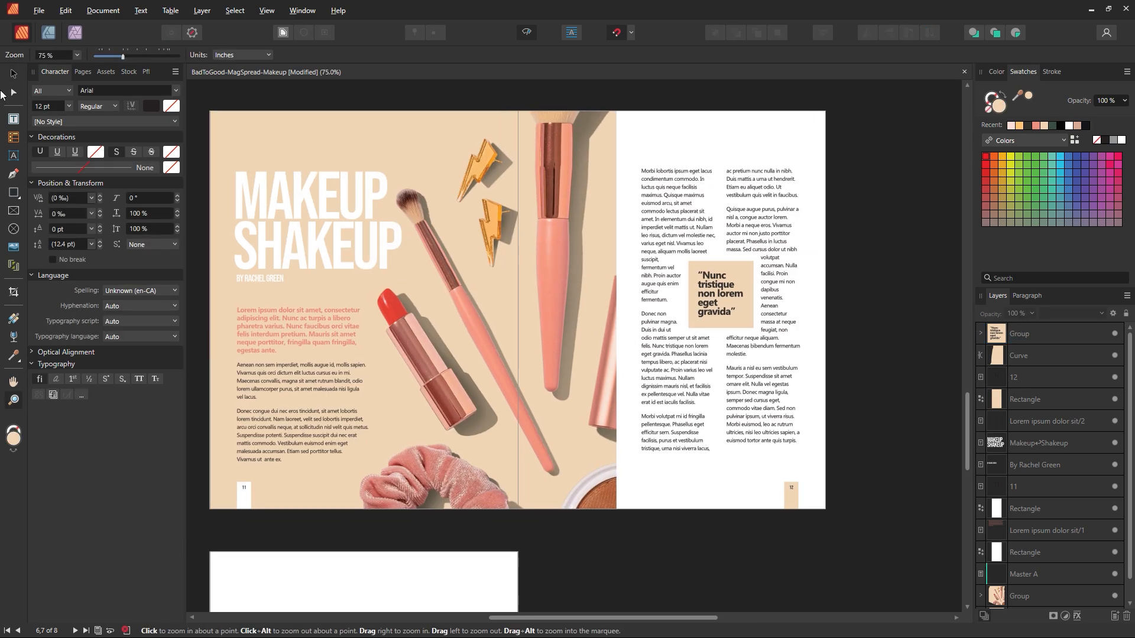
left_click(12, 79)
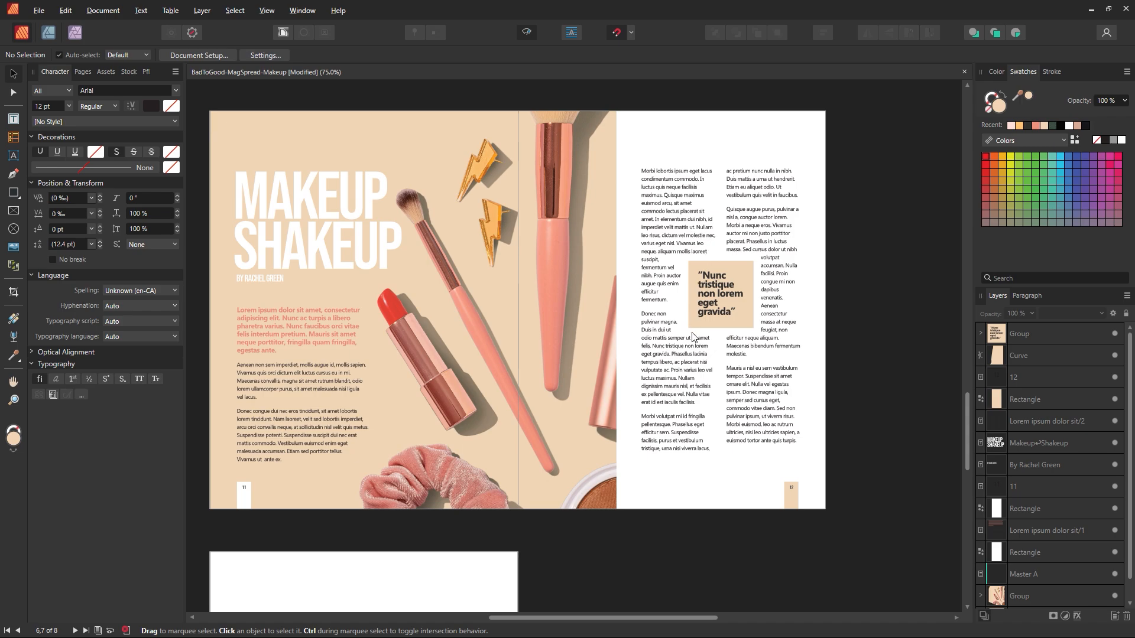
left_click(720, 365)
left_click(855, 202)
left_click_drag(729, 315, 739, 164)
left_click(853, 429)
key("Escape")
left_click(855, 220)
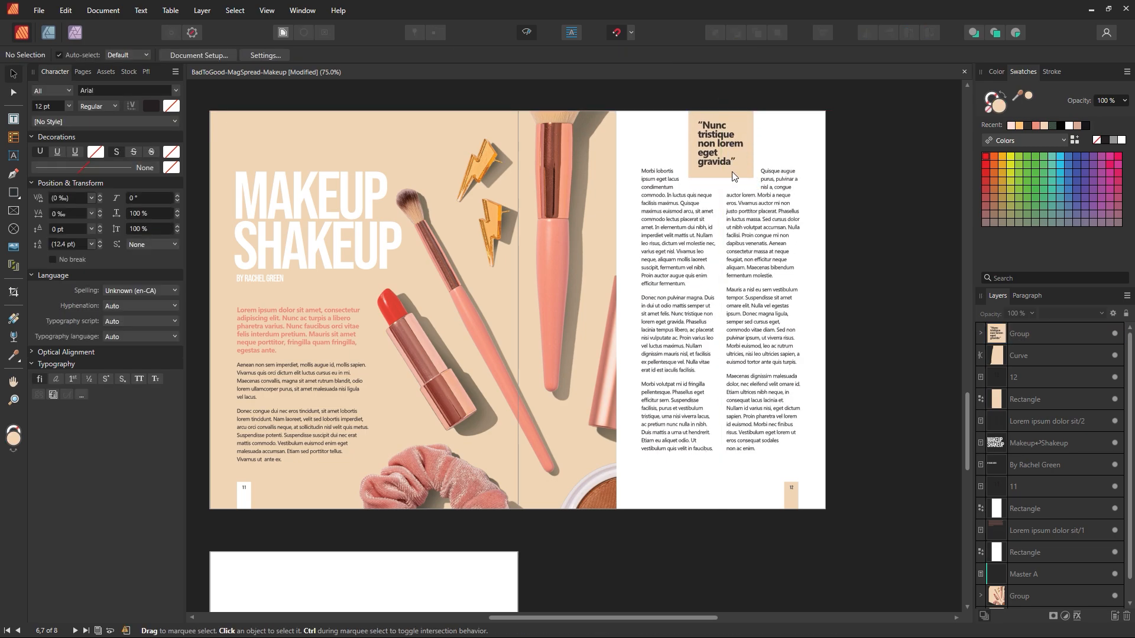
Step: Try the pull quote group above the first text column and undo that move
left_click_drag(733, 175, 687, 171)
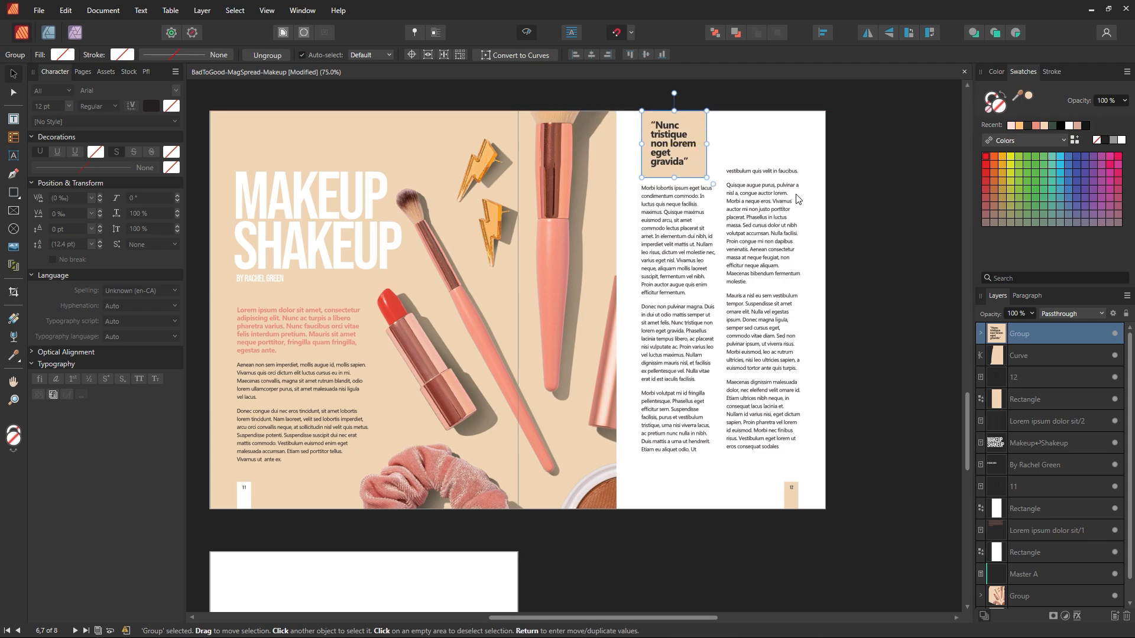
left_click(852, 222)
key("ctrl+z")
left_click(852, 220)
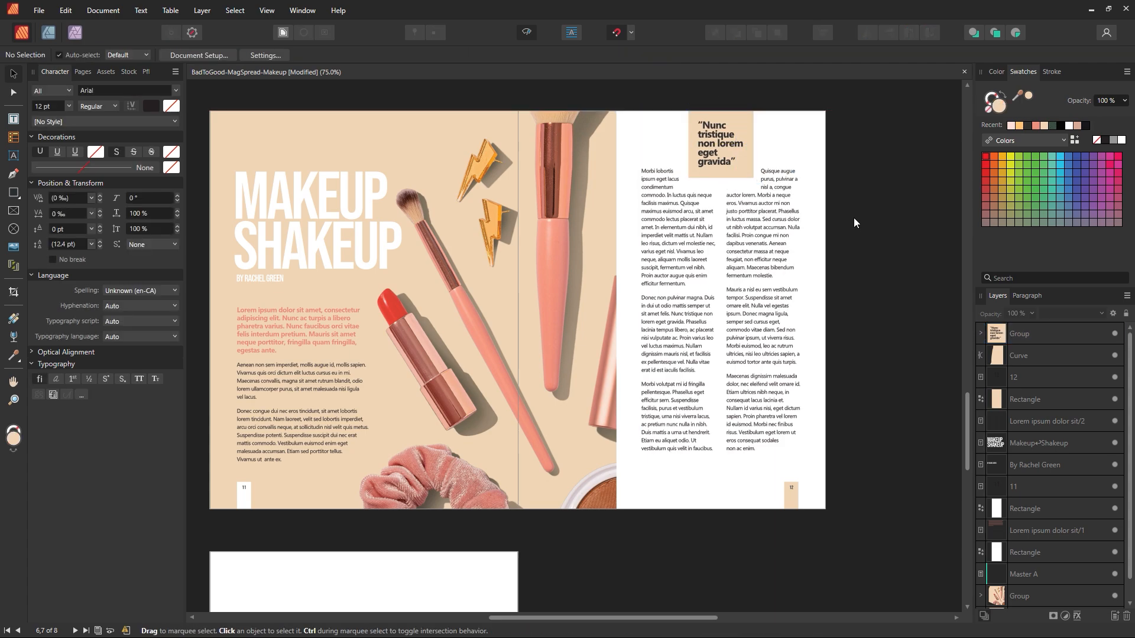
Step: Move the pull quote group to the top of the second text column, aligned with the column's left edge
left_click_drag(742, 162, 775, 226)
left_click(864, 266)
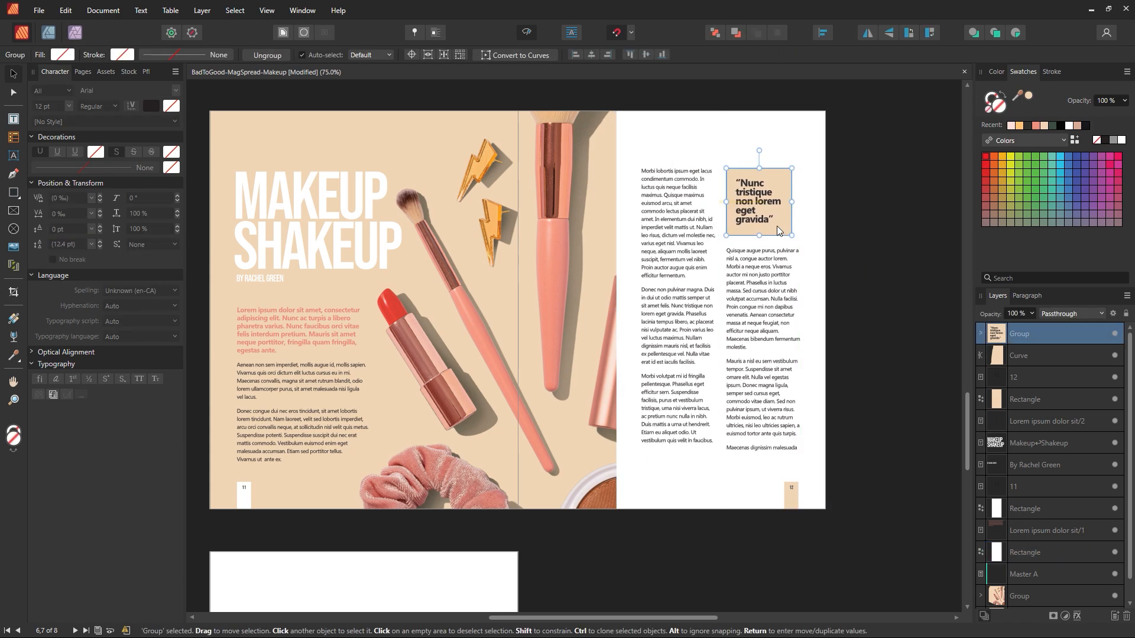
left_click(853, 247)
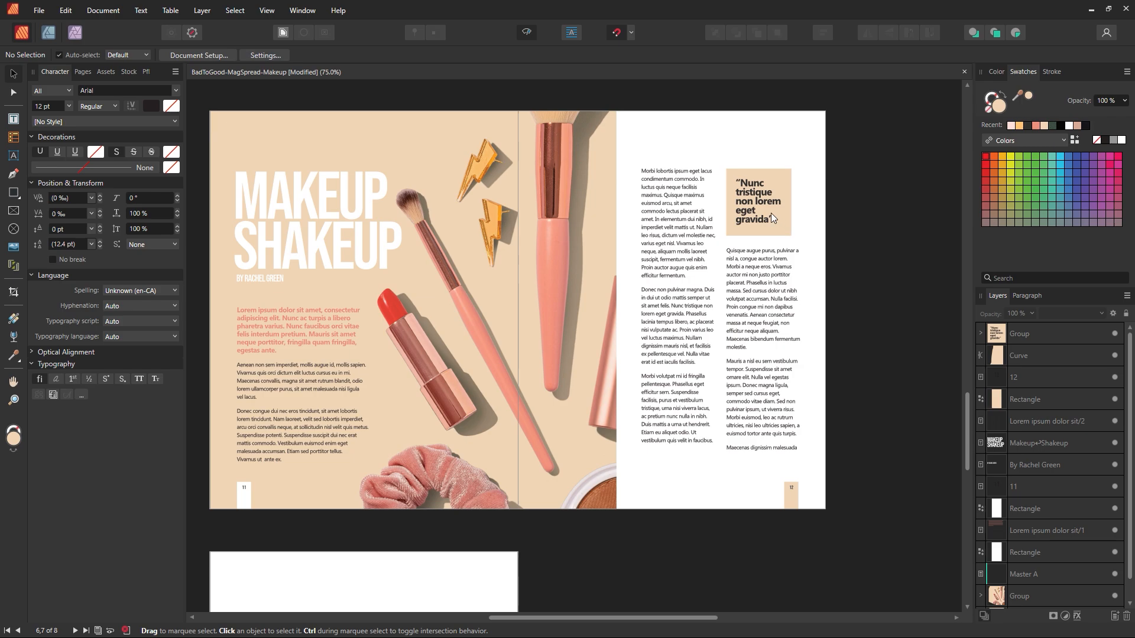
Step: Shift the two-column text frame slightly left and stretch it from the page's top margin to its bottom margin
left_click(756, 367)
left_click_drag(729, 448, 763, 492)
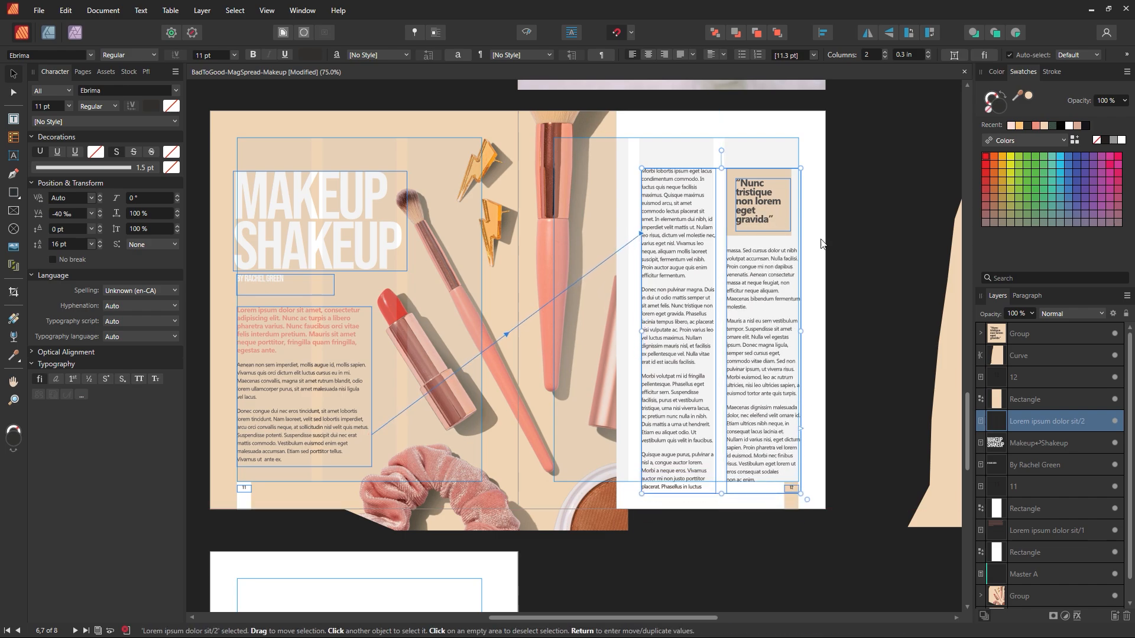
left_click_drag(688, 207, 685, 207)
left_click_drag(718, 168, 718, 138)
left_click_drag(718, 492, 719, 481)
left_click(832, 431)
Step: Realign the pull quote group with the second column's left edge and shorten the text frame to about 8.65 in high
left_click(732, 227)
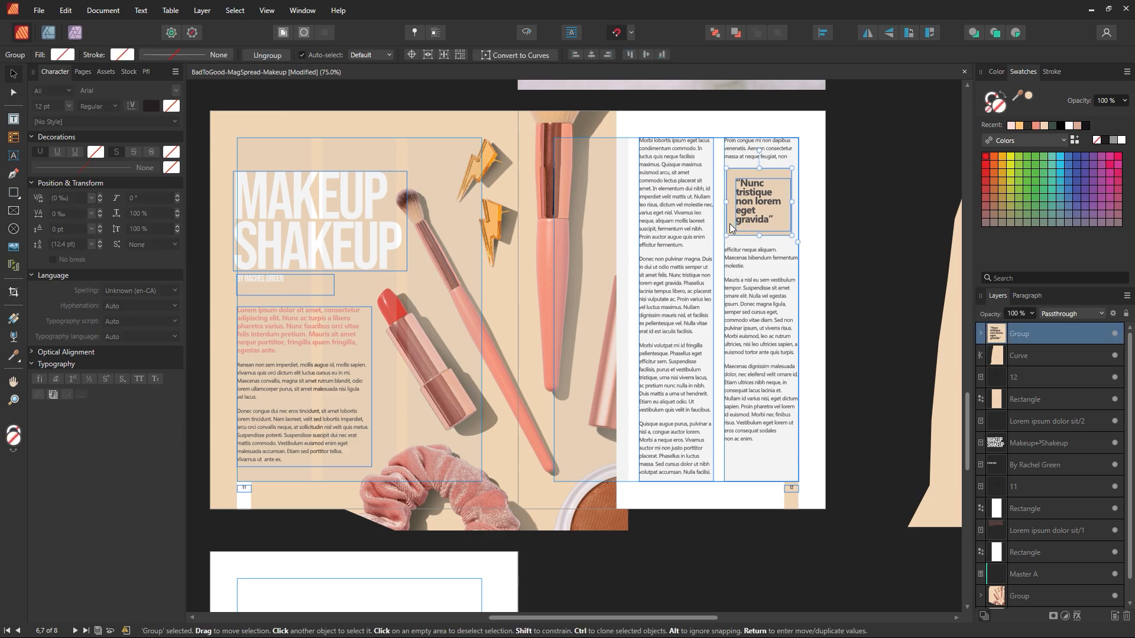
left_click_drag(732, 230, 731, 228)
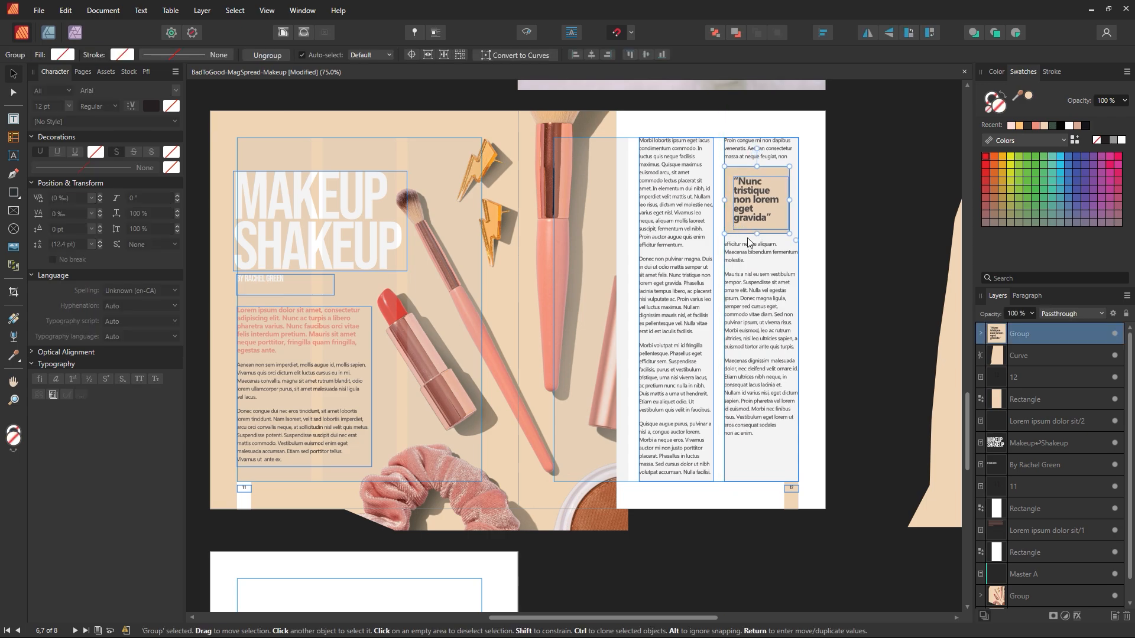
left_click(695, 404)
left_click_drag(719, 482, 735, 458)
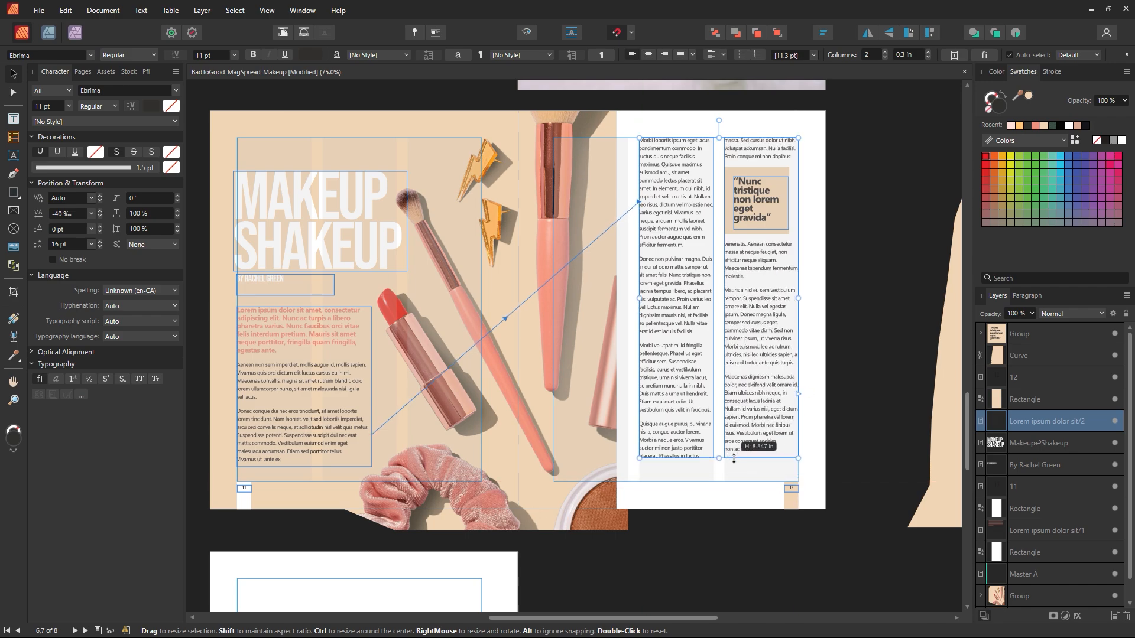
left_click(865, 404)
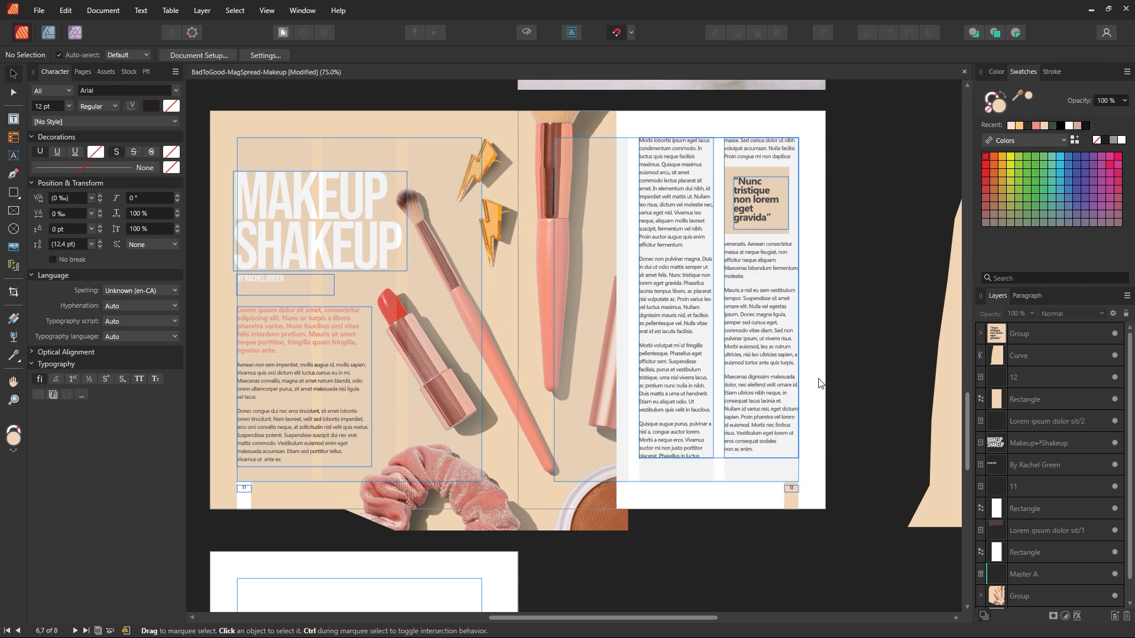
Step: Check the spread in preview mode and move the two-column text frame down to the bottom margin
left_click(534, 33)
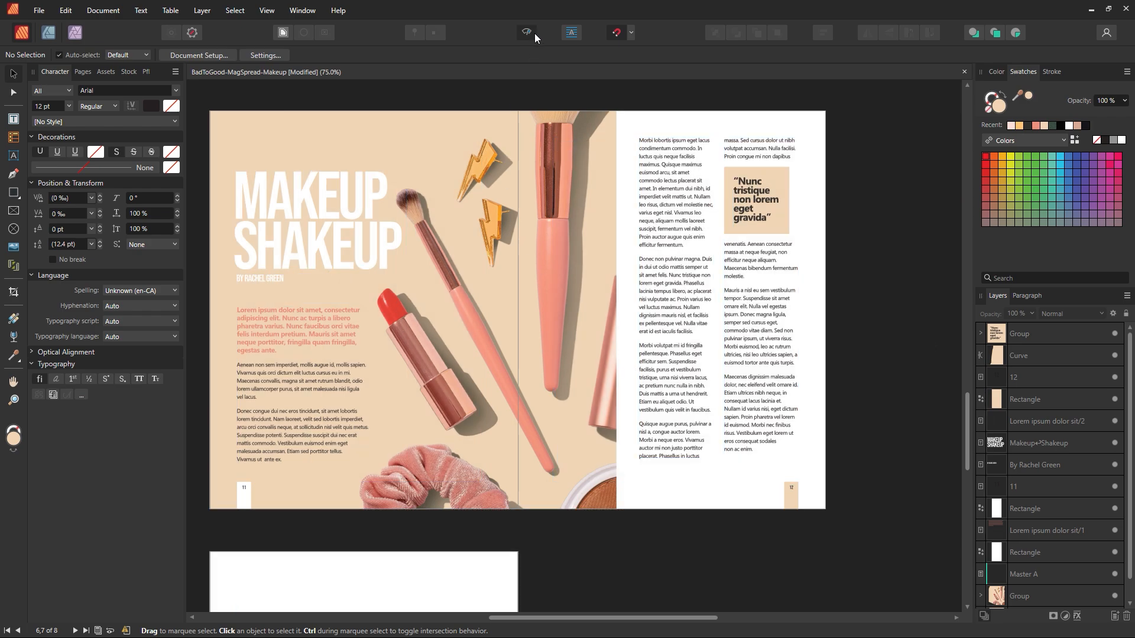
left_click(742, 267)
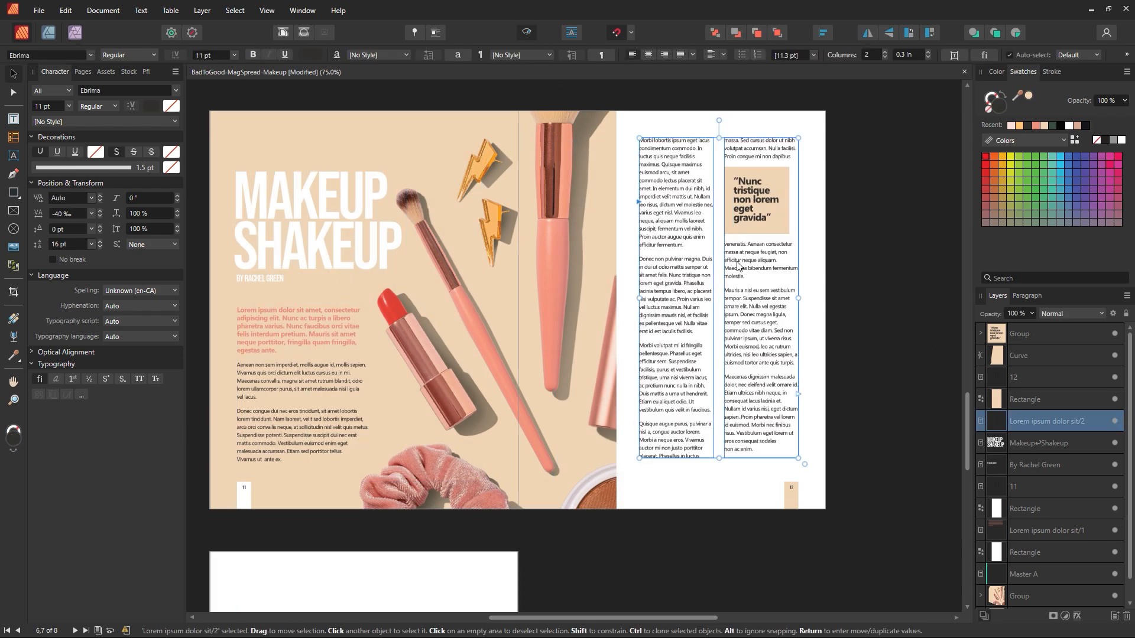
left_click(534, 33)
left_click_drag(742, 325, 738, 347)
left_click(850, 279)
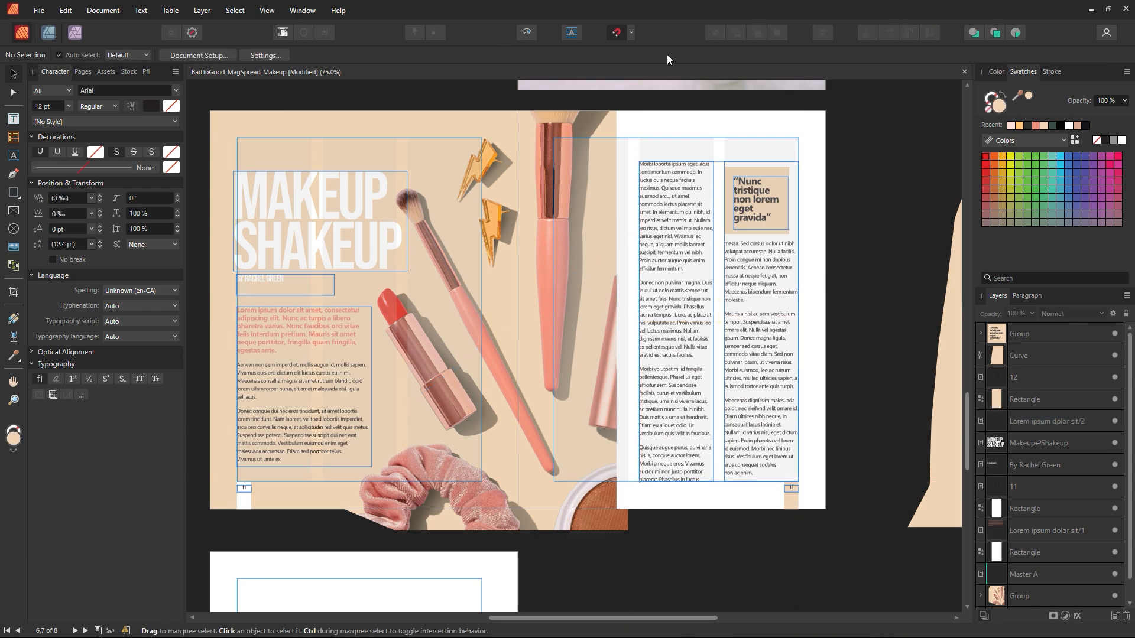
Step: Nudge the pull quote text slightly up inside its beige box, check the spread in preview mode, and save the document
left_click_drag(785, 220, 780, 212)
left_click(842, 233)
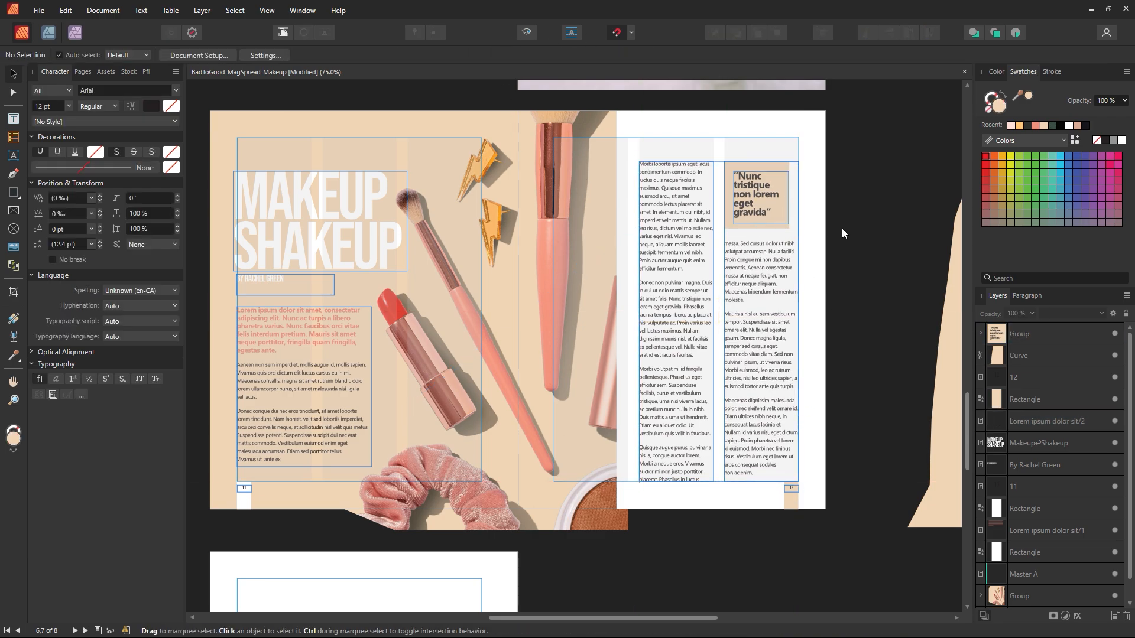
left_click(527, 32)
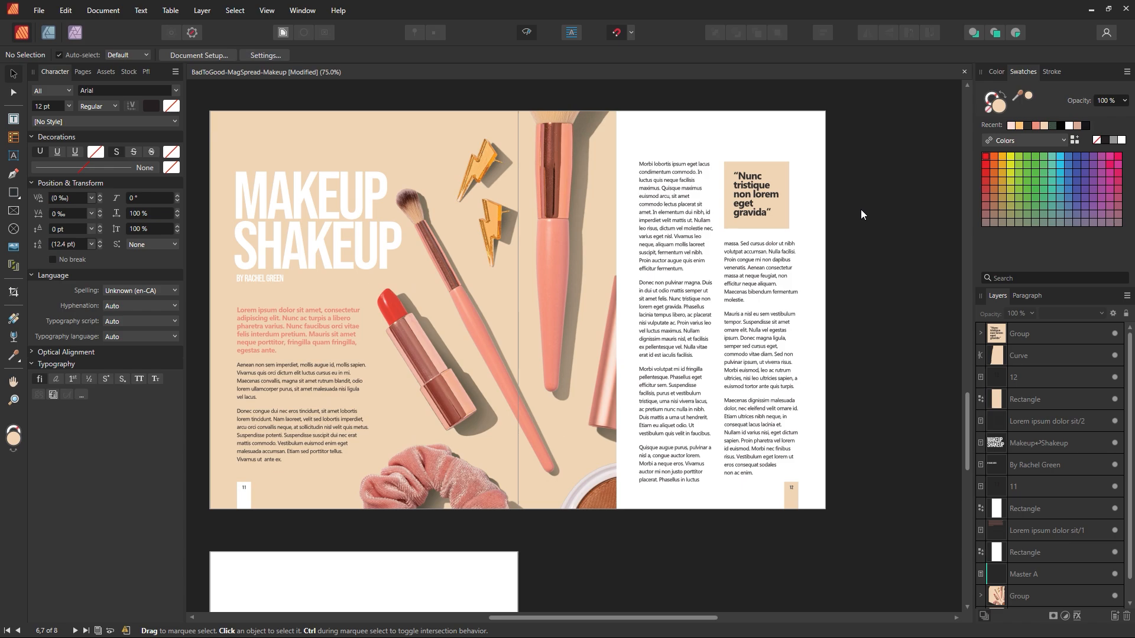
key("ctrl+s")
Step: Recolour the MAKEUP SHAKEUP title with the salmon pink from the recently used colours
left_click_drag(568, 282, 637, 294)
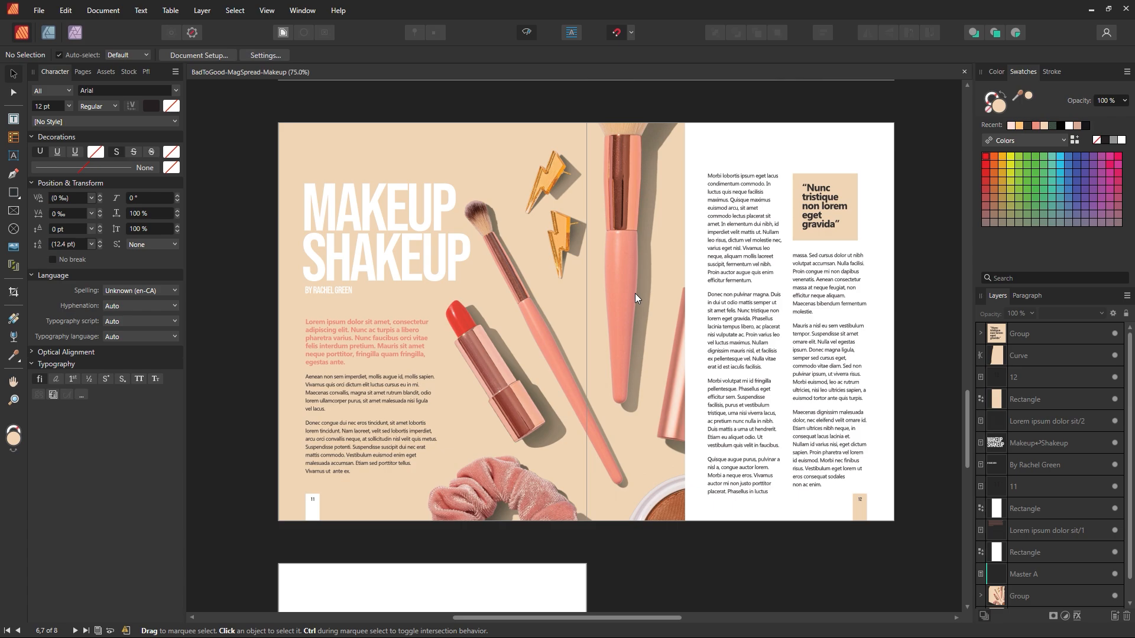
scroll(635, 294, "up", 1)
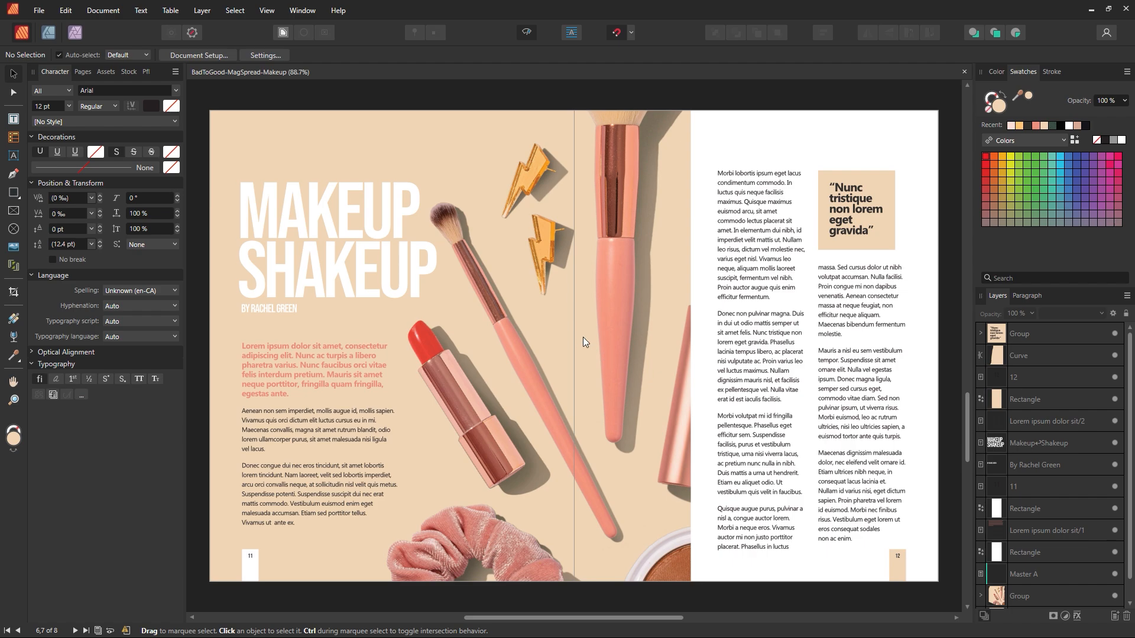
left_click(341, 267)
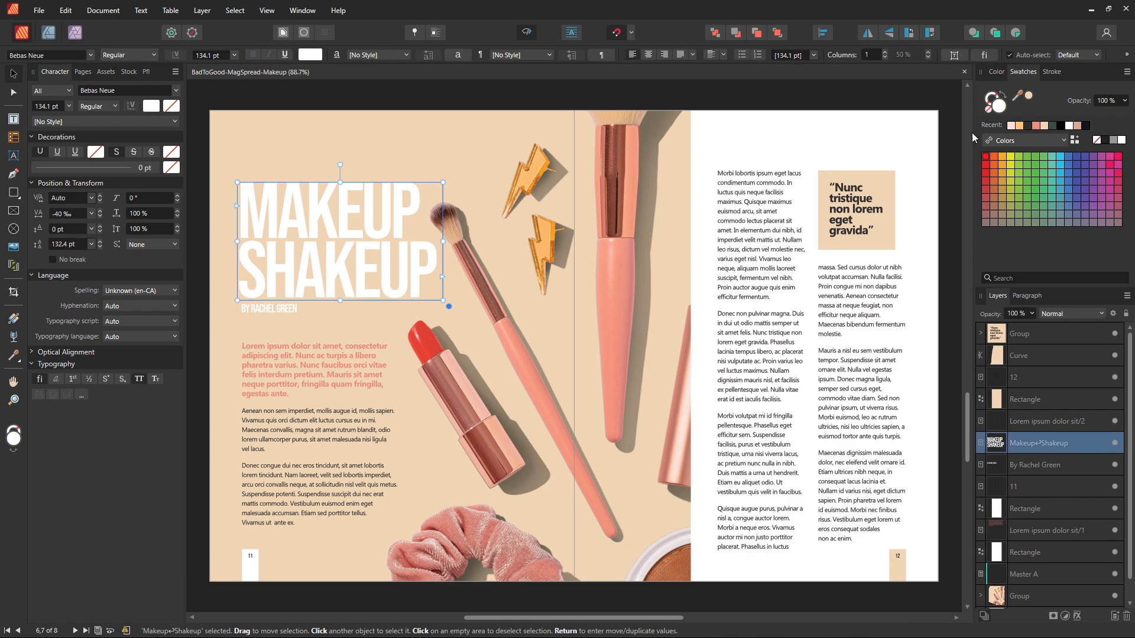
left_click(1036, 125)
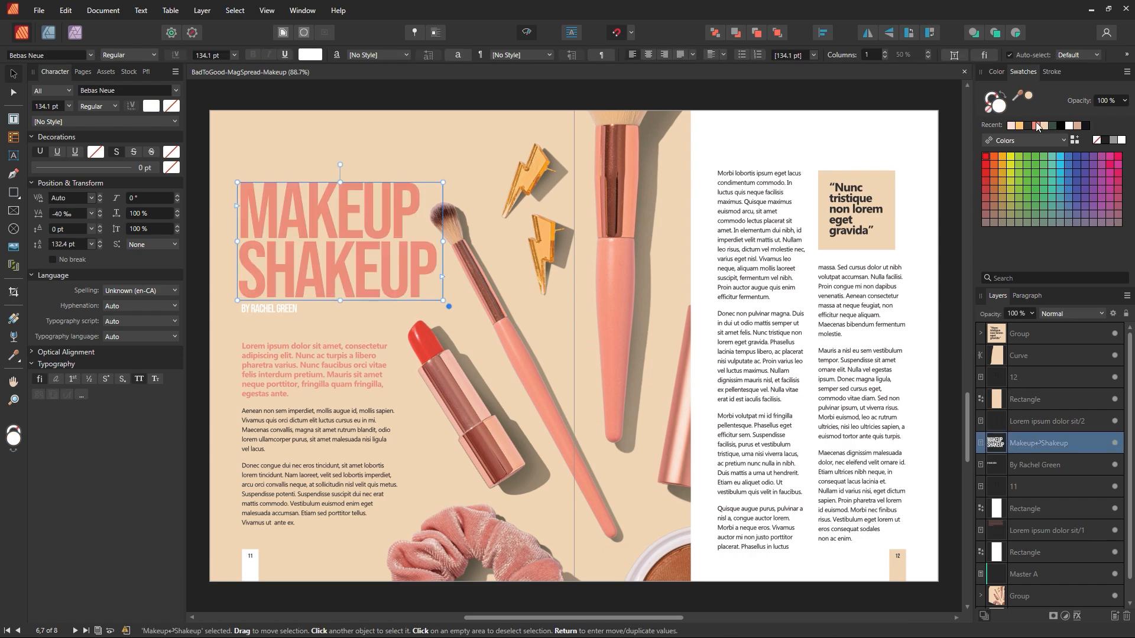
left_click(789, 92)
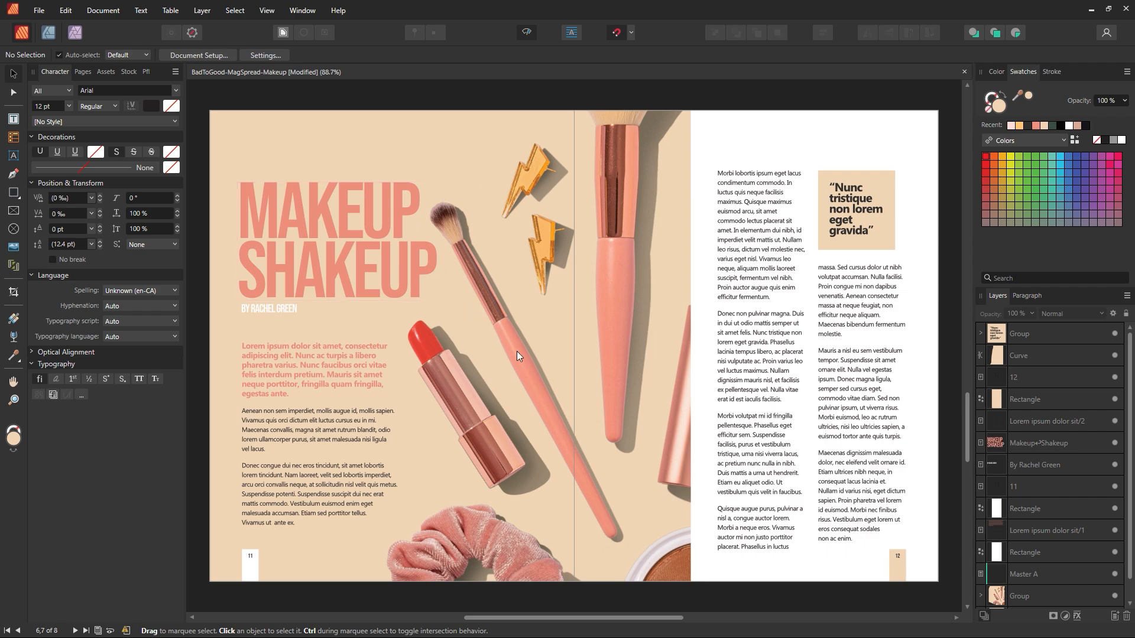
Step: Compare the beige Makeup Shakeup spread with the two earlier versions of the article above it
key("z")
left_click(630, 371, "alt")
left_click(631, 372, "alt")
left_click(631, 372, "alt")
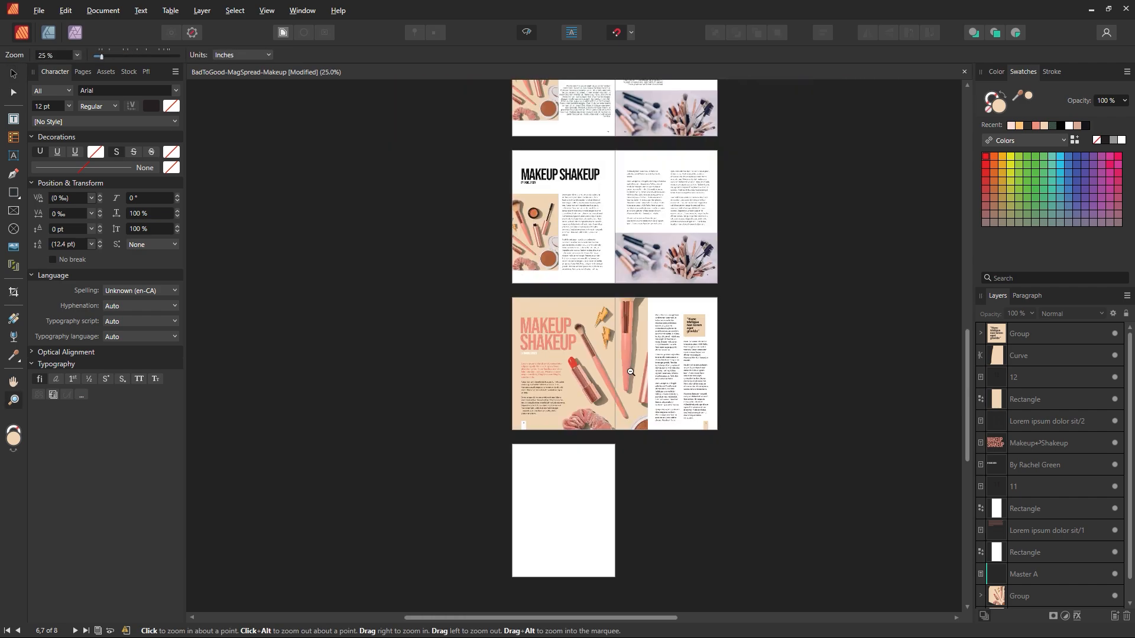
left_click(642, 354)
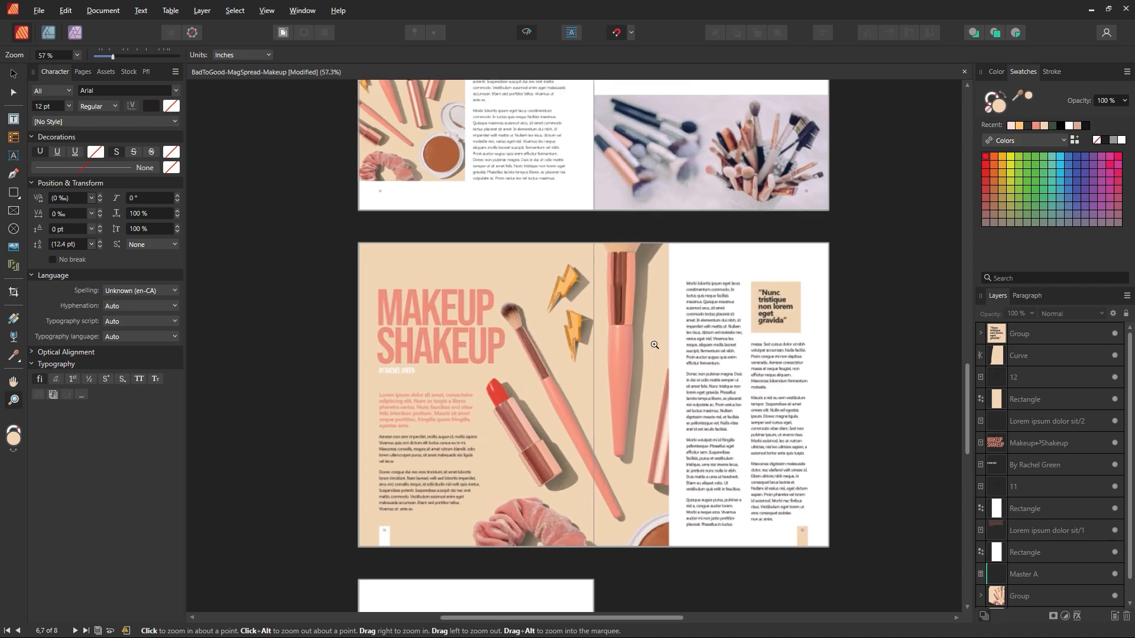
left_click(604, 315)
left_click_drag(655, 343, 631, 325)
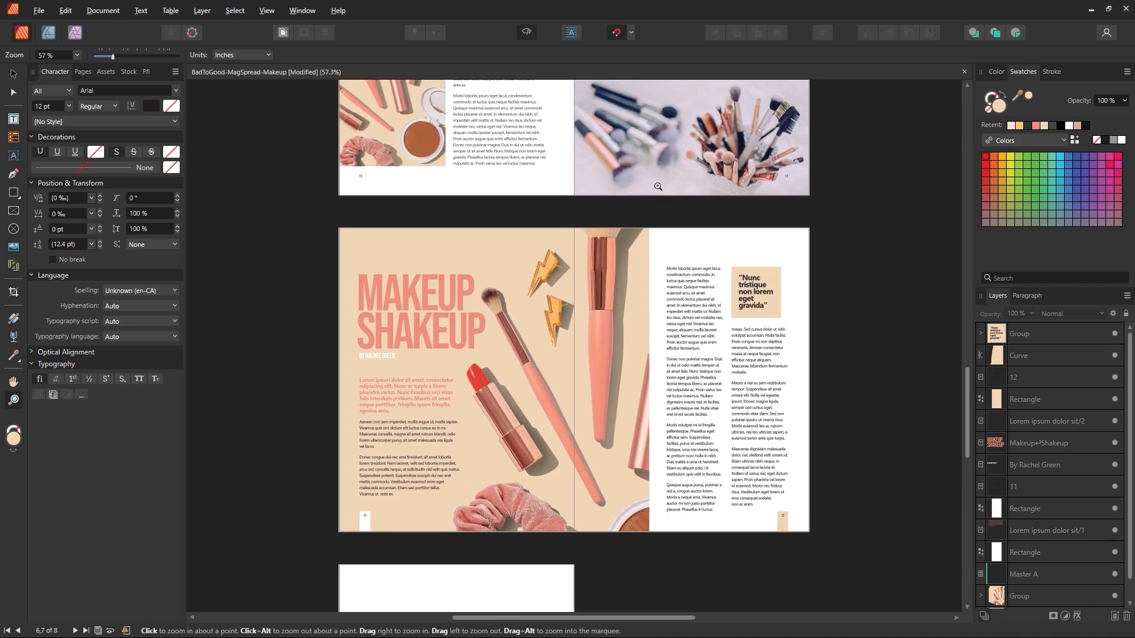
left_click(658, 186, "alt")
left_click_drag(679, 195, 672, 405)
left_click_drag(686, 258, 707, 438)
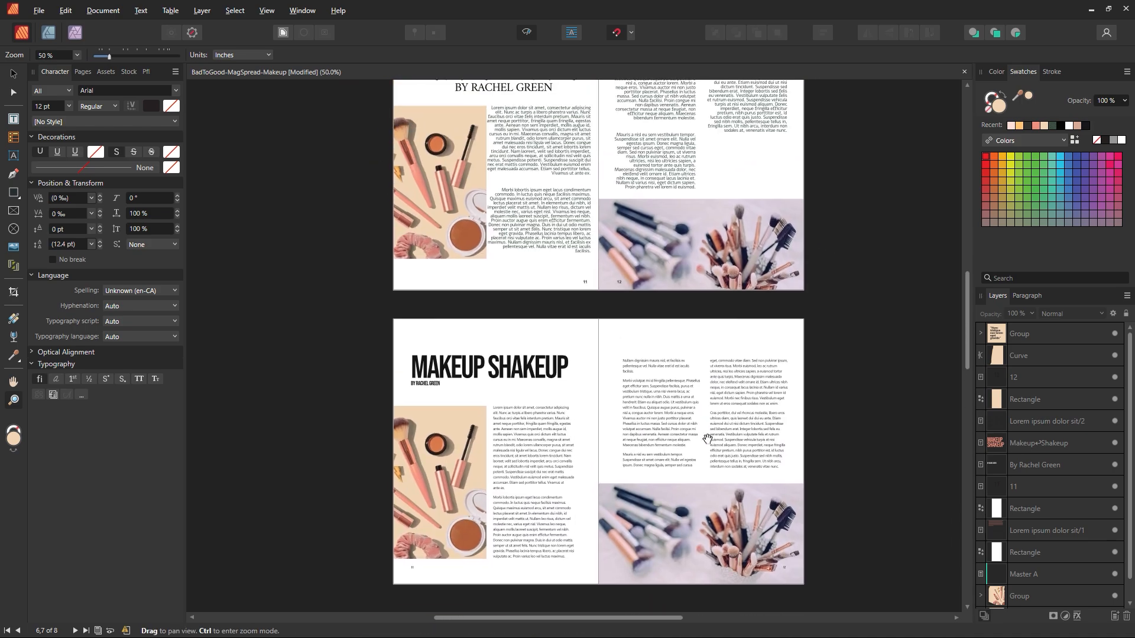
left_click_drag(725, 325, 715, 441)
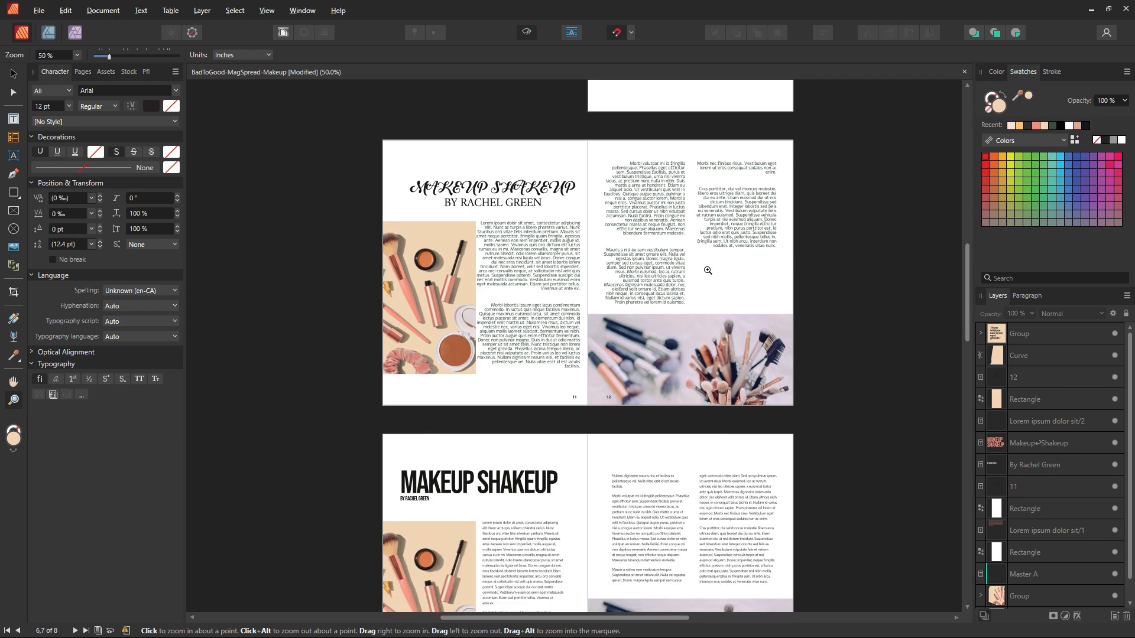
scroll(711, 286, "down", 2)
scroll(711, 285, "down", 6)
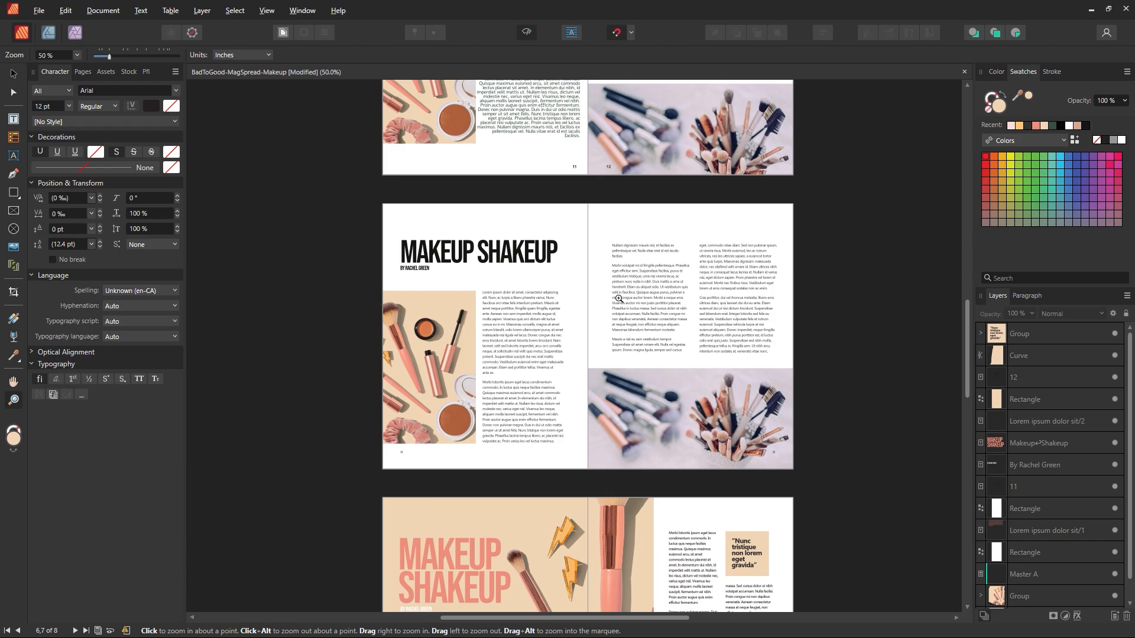
Step: Examine the text columns of the white Makeup Shakeup spread up close, and return to the beige spread
left_click_drag(619, 274, 588, 278)
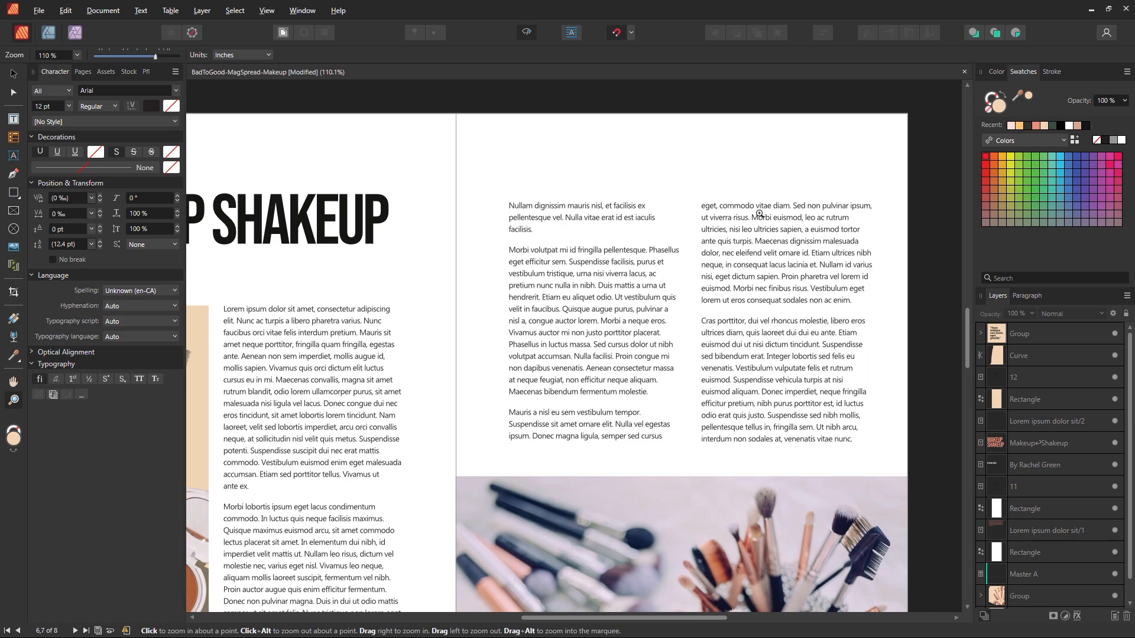
left_click(484, 376, "alt")
left_click(507, 380, "alt")
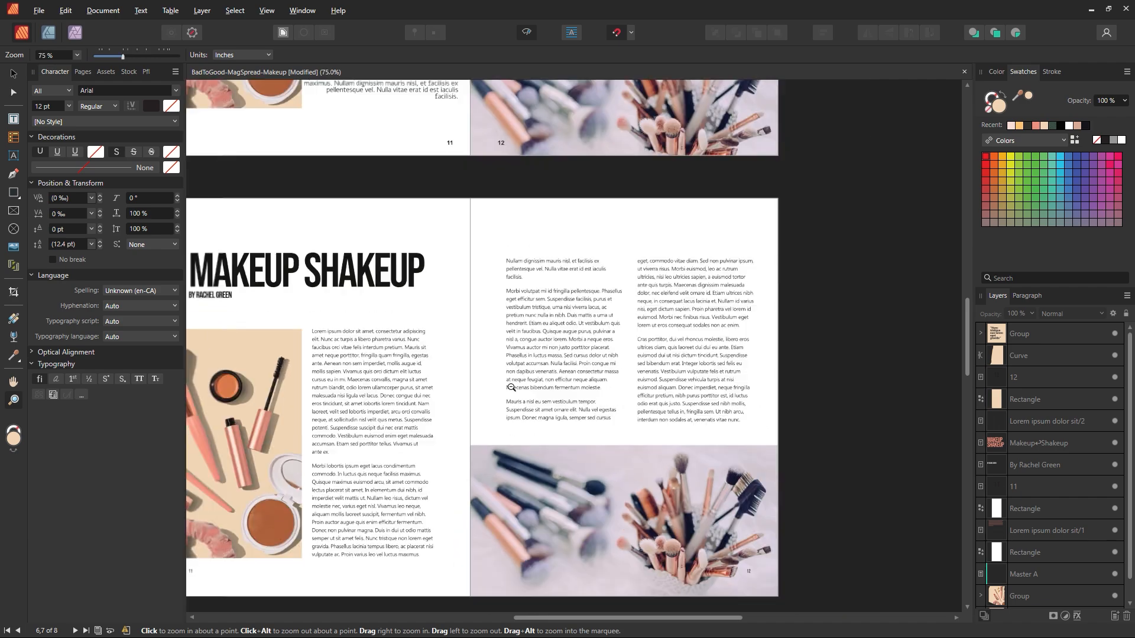
left_click(606, 388, "alt")
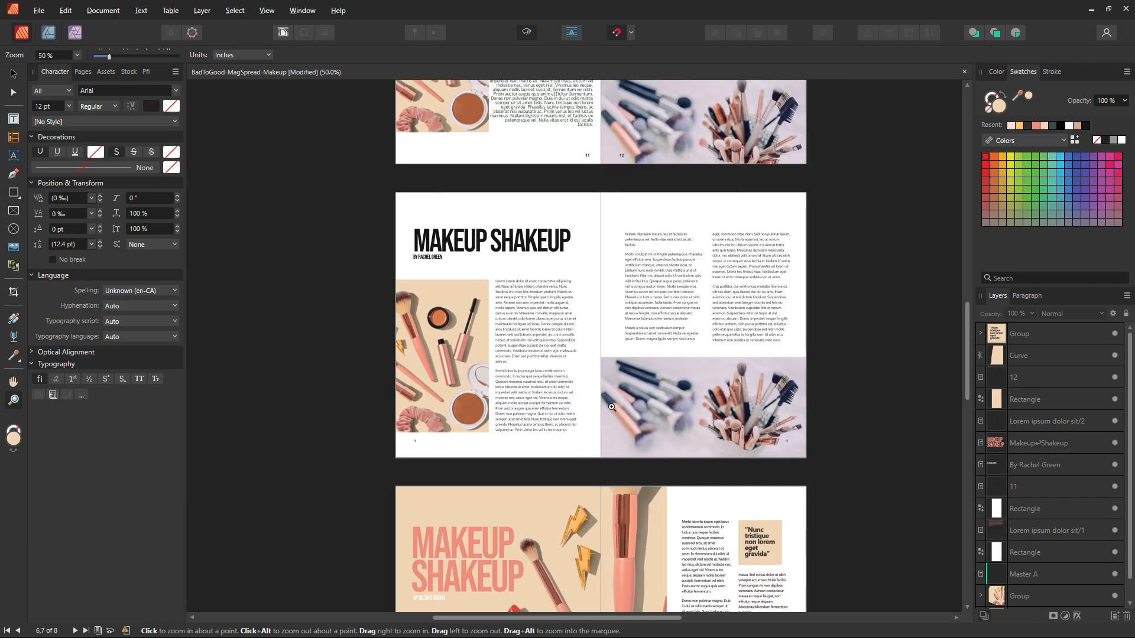
left_click(13, 73)
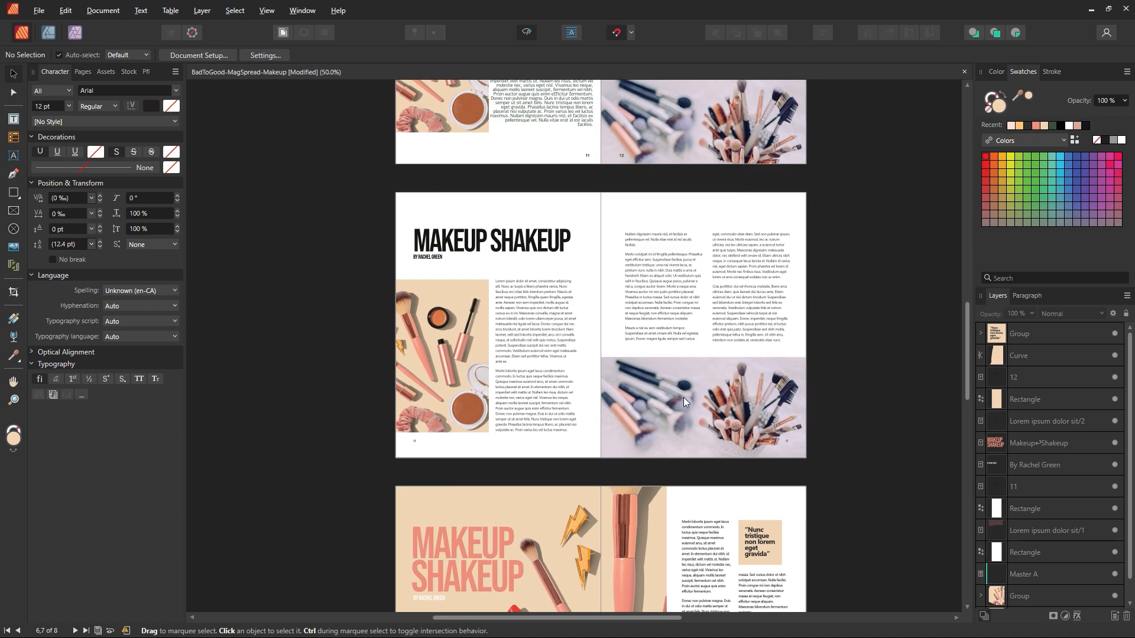
key("space")
left_click_drag(675, 404, 654, 194)
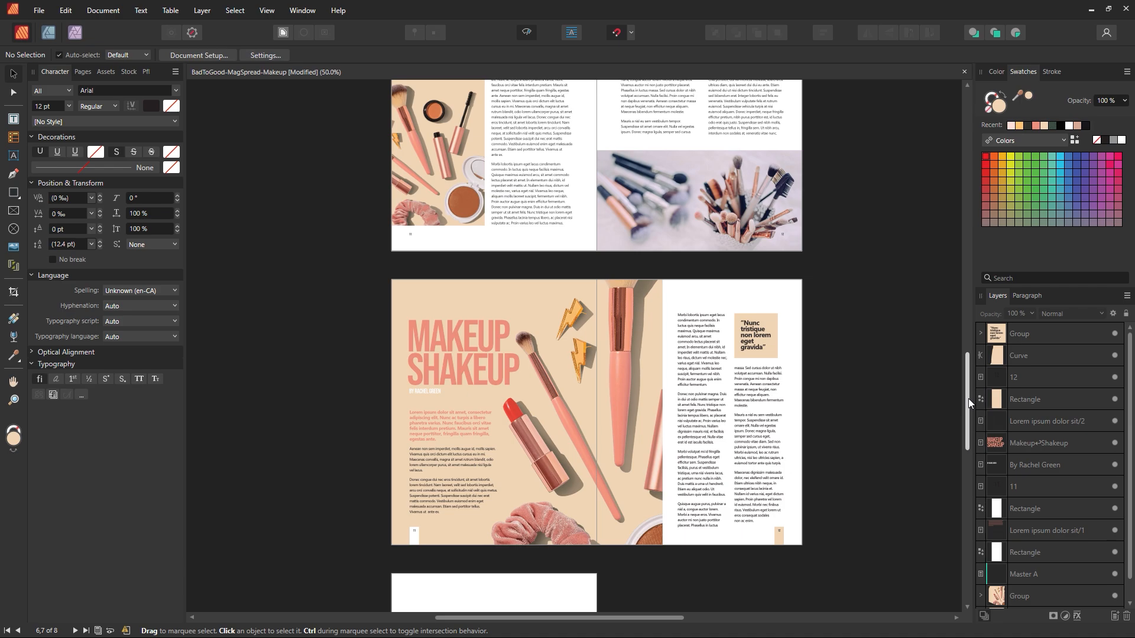
mouse_move(968, 398)
left_mouse_down()
mouse_move(966, 312)
mouse_move(956, 393)
left_mouse_up()
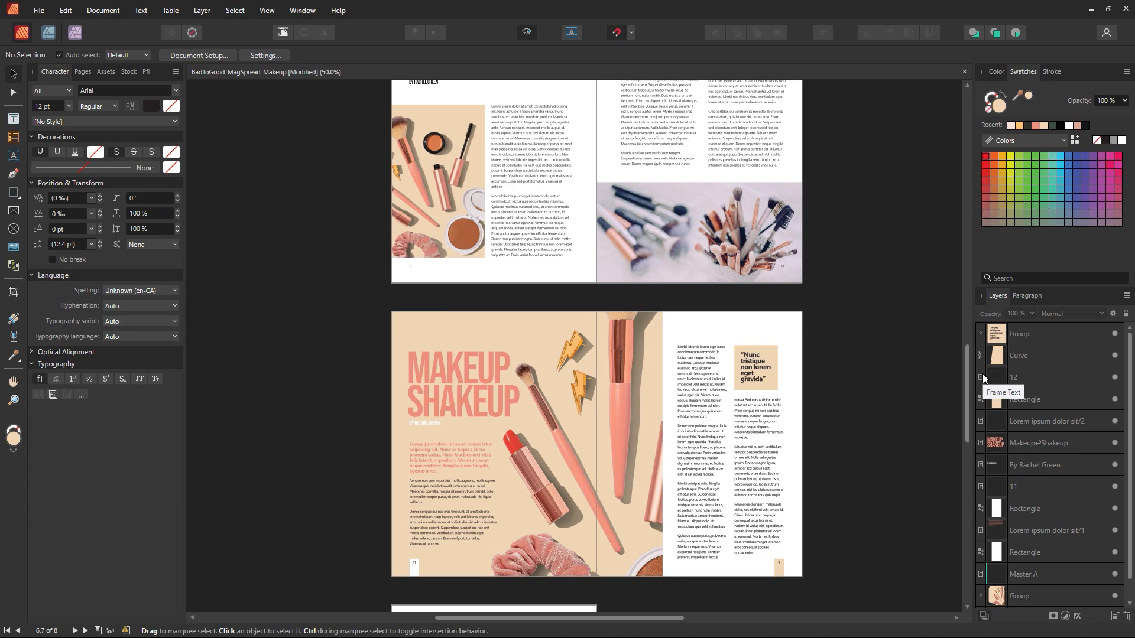
key("ctrl+space")
left_click_drag(578, 411, 641, 336)
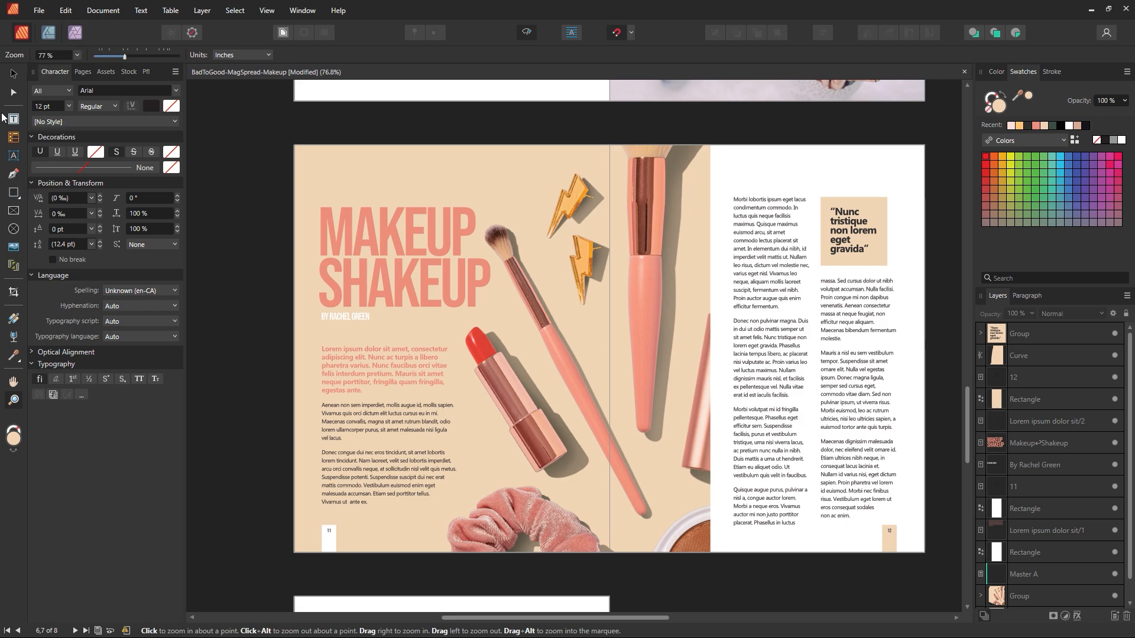
Step: Leave the Zoom tool with nothing selected and save the document
left_click(13, 75)
left_click(224, 104)
key("ctrl+s")
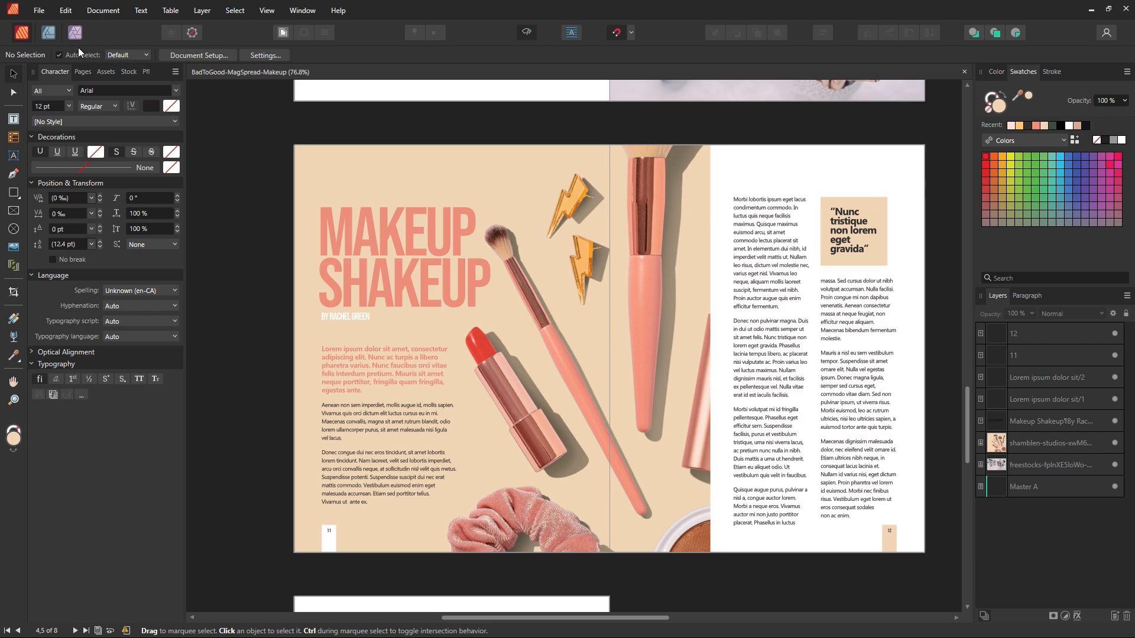
Step: Trace the lipstick tube's outline freehand in the Designer persona, using the Pencil tool with the stabilizer on
left_click(49, 33)
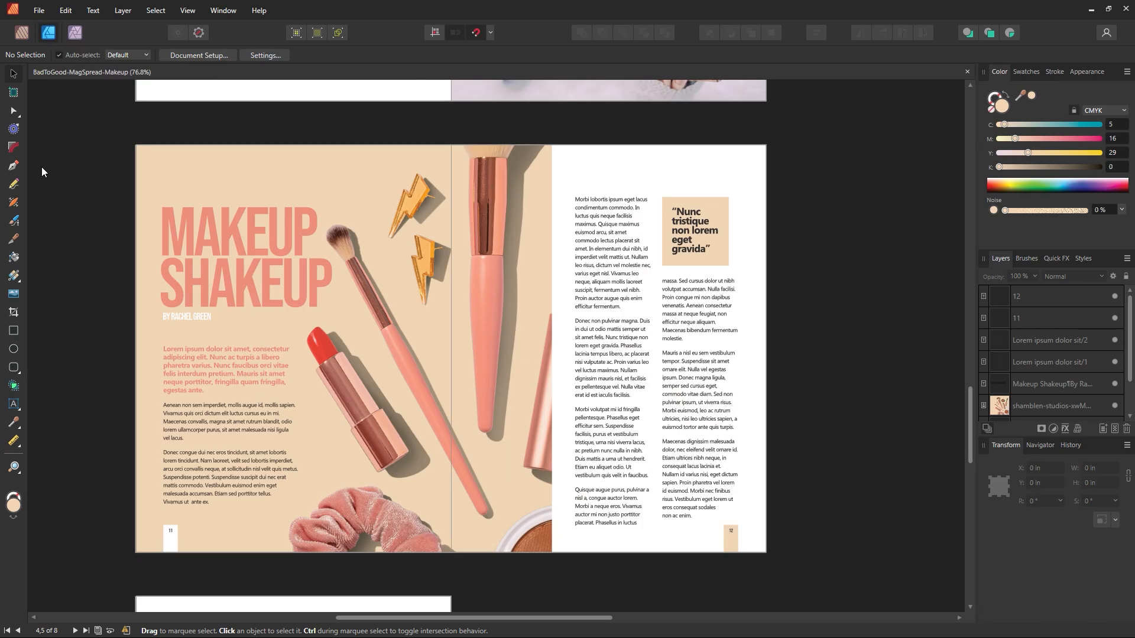
left_click(15, 185)
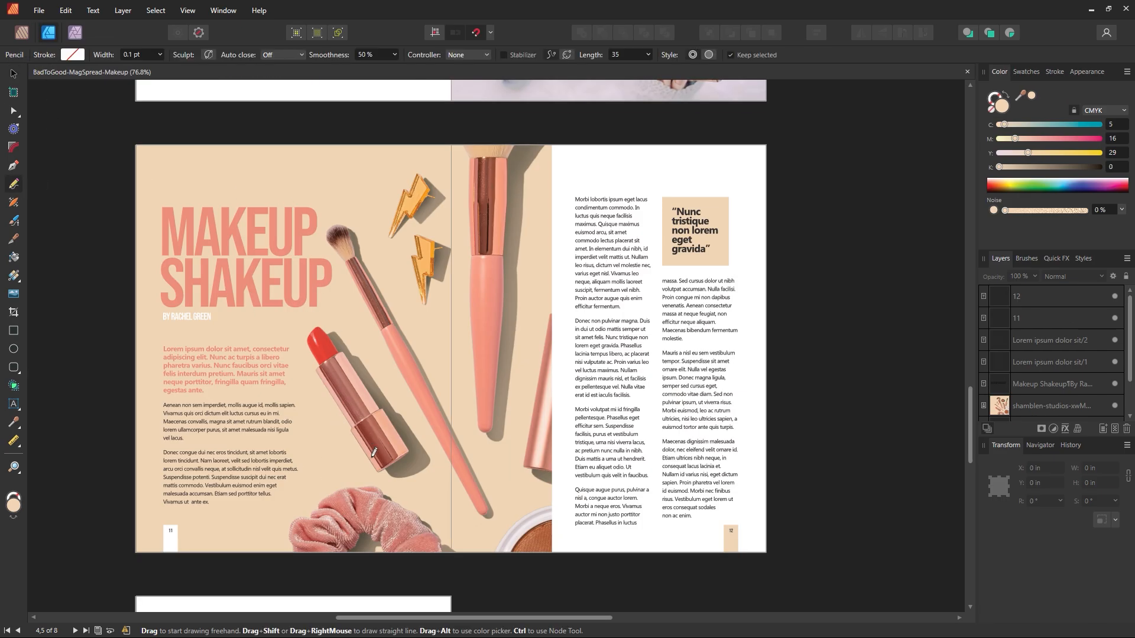
left_click_drag(378, 471, 403, 442)
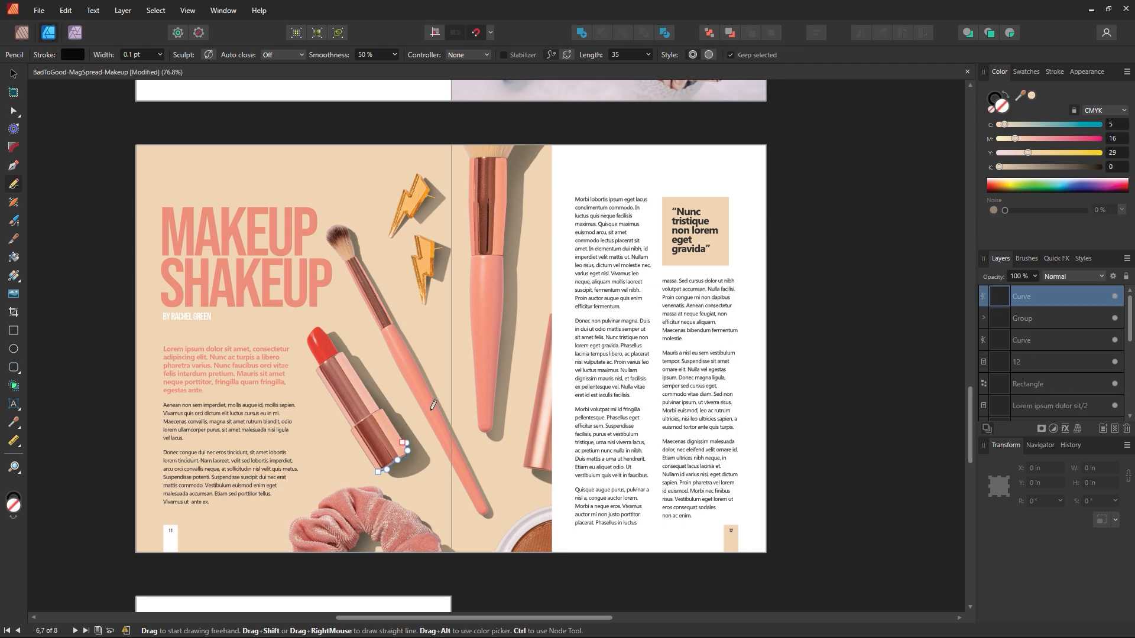
key("ctrl+z")
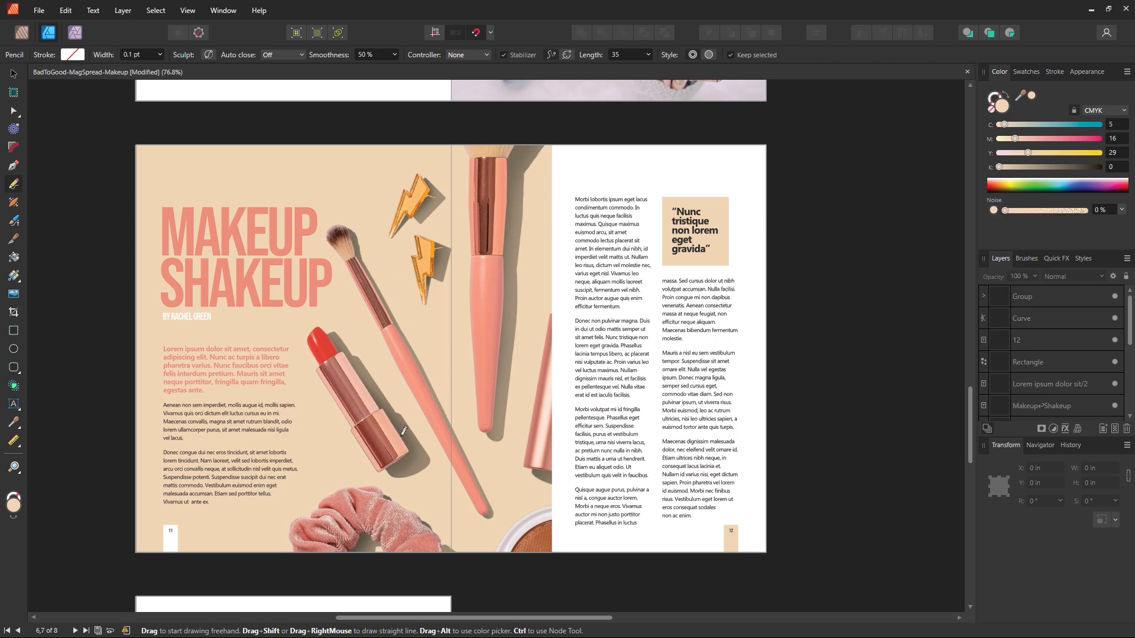
mouse_move(378, 472)
left_mouse_down()
mouse_move(420, 436)
mouse_move(360, 385)
mouse_move(330, 337)
mouse_move(312, 395)
mouse_move(354, 423)
mouse_move(388, 484)
left_mouse_up()
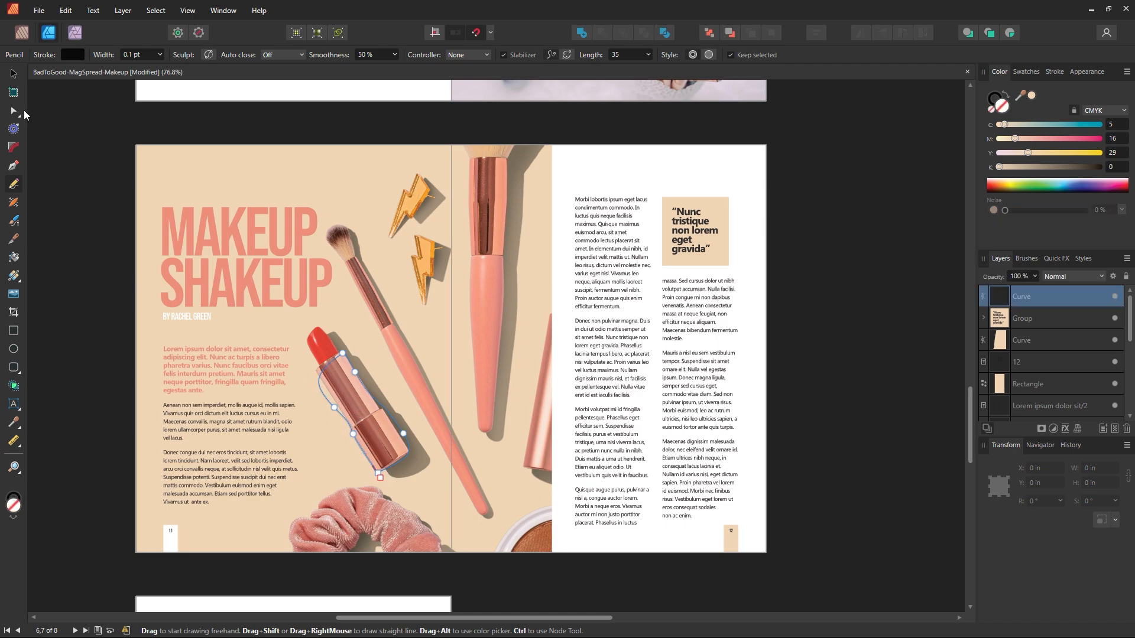
Step: Reshape the traced curve's nodes and handles so its bulging left side follows the lipstick tube's edge
left_click(13, 111)
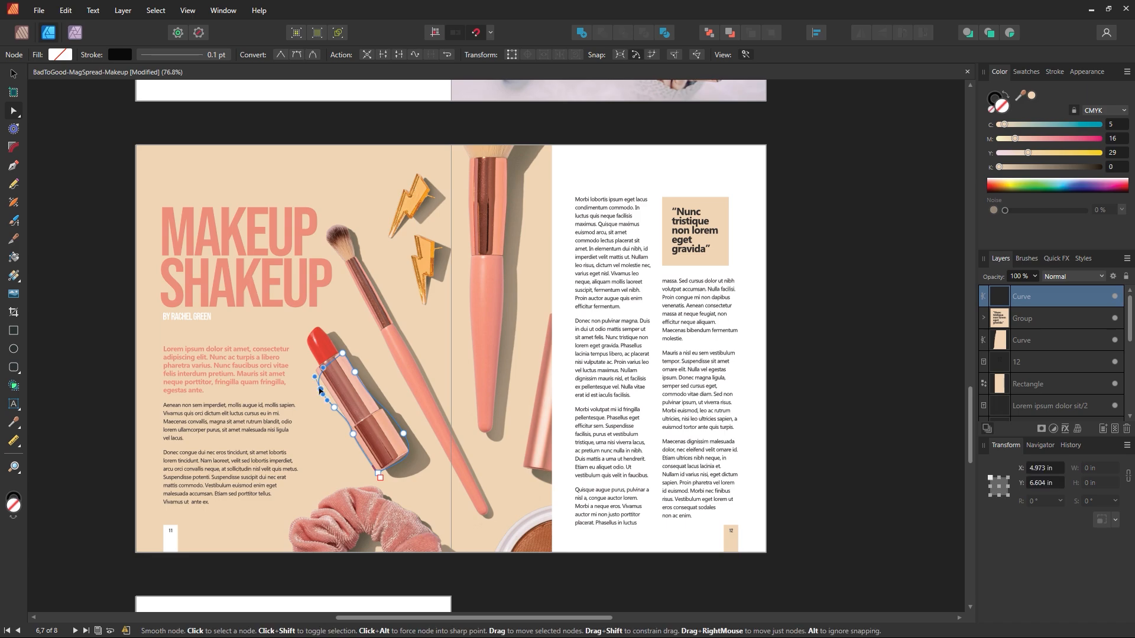
left_click_drag(319, 390, 315, 375)
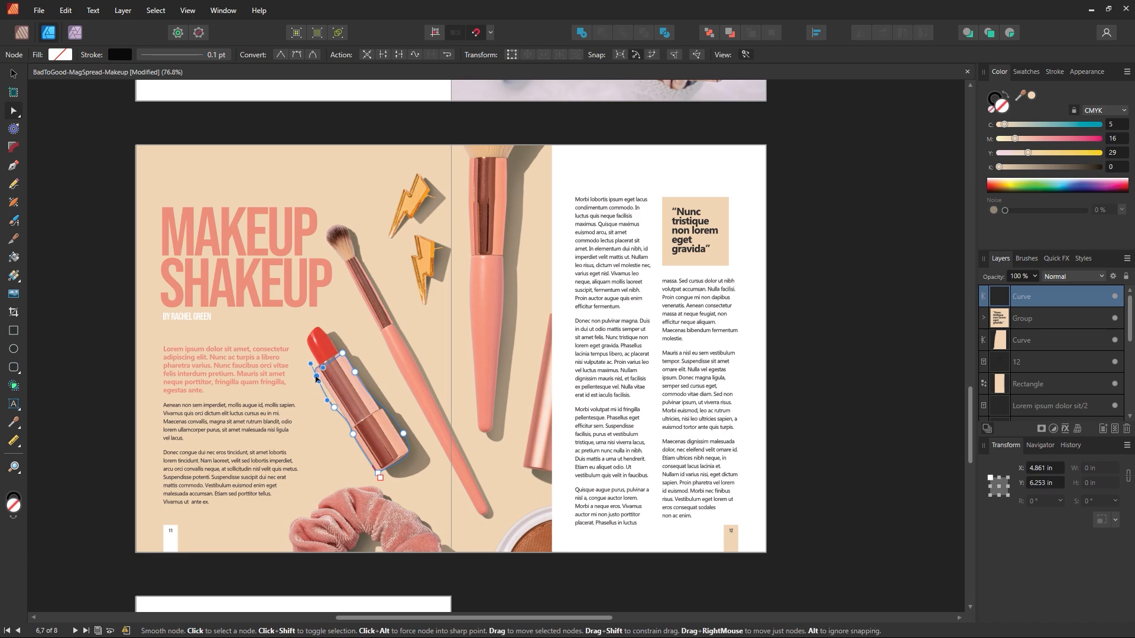
left_click(335, 408)
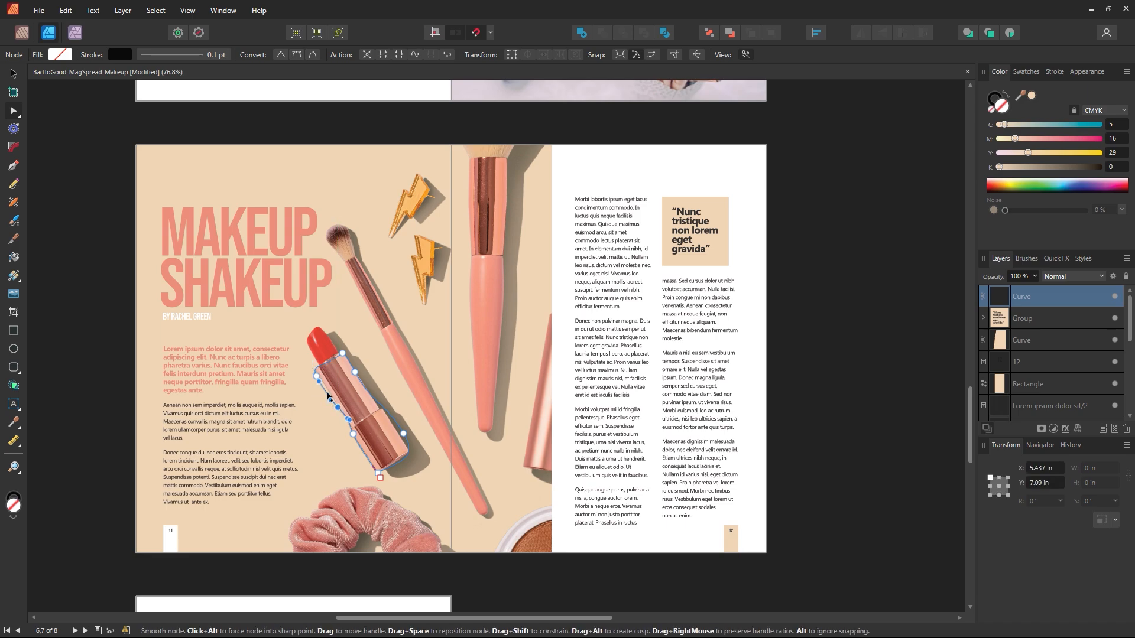
left_click(318, 377)
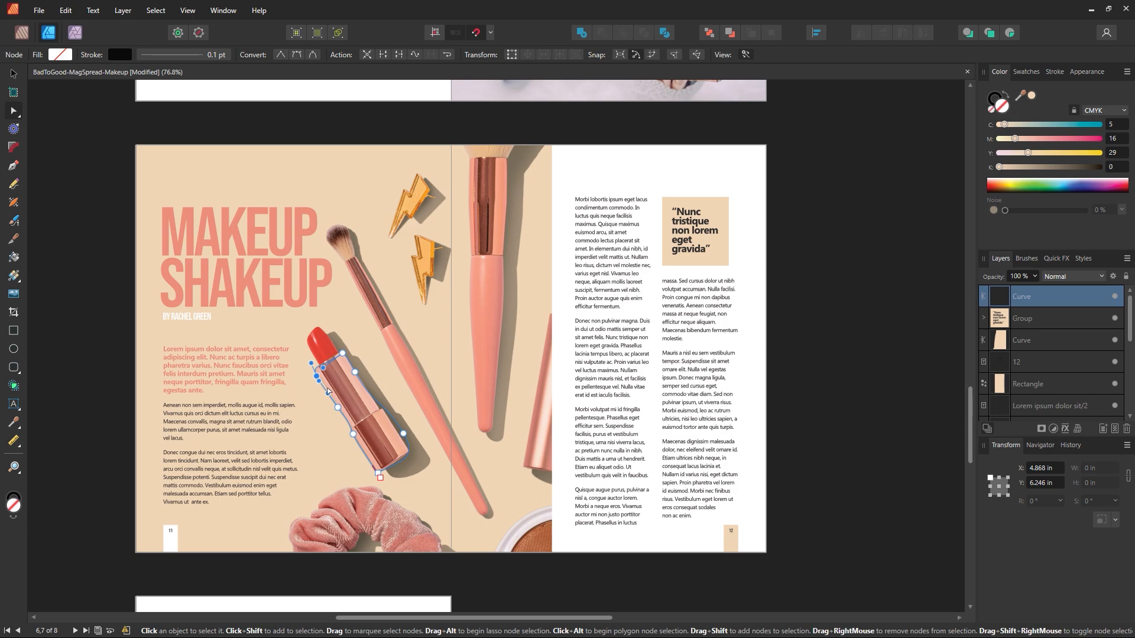
Step: Move the traced curve off the lipstick and up over the lightning bolts, to about X 5.44 in, Y 0.49 in
left_click(15, 75)
left_click(104, 133)
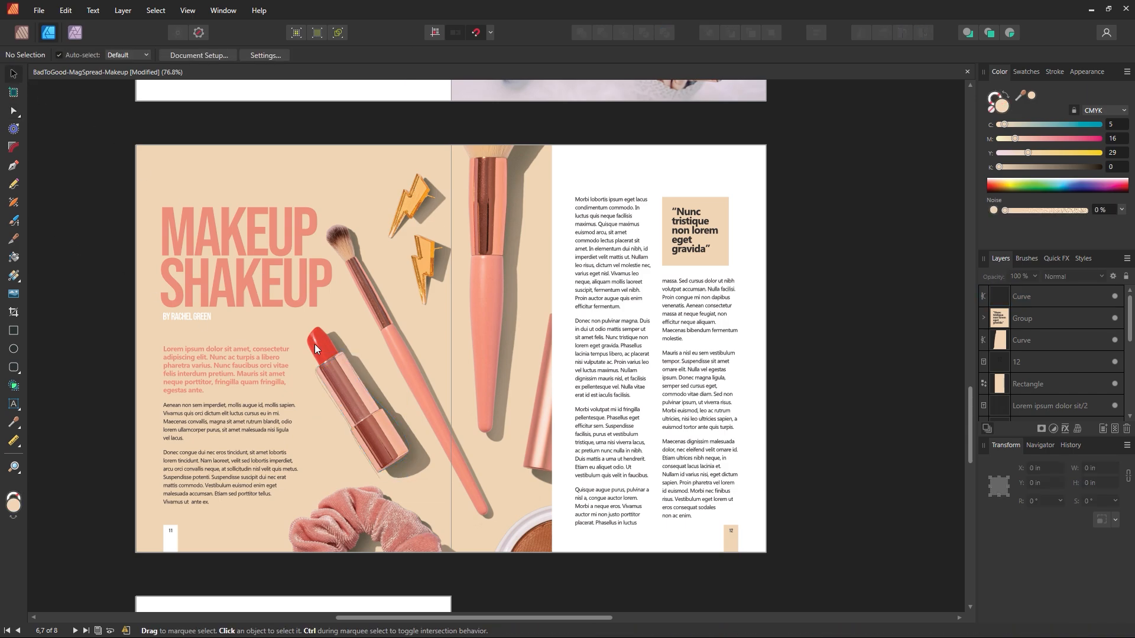
left_click_drag(366, 391, 393, 207)
left_click(398, 117)
left_click(390, 193)
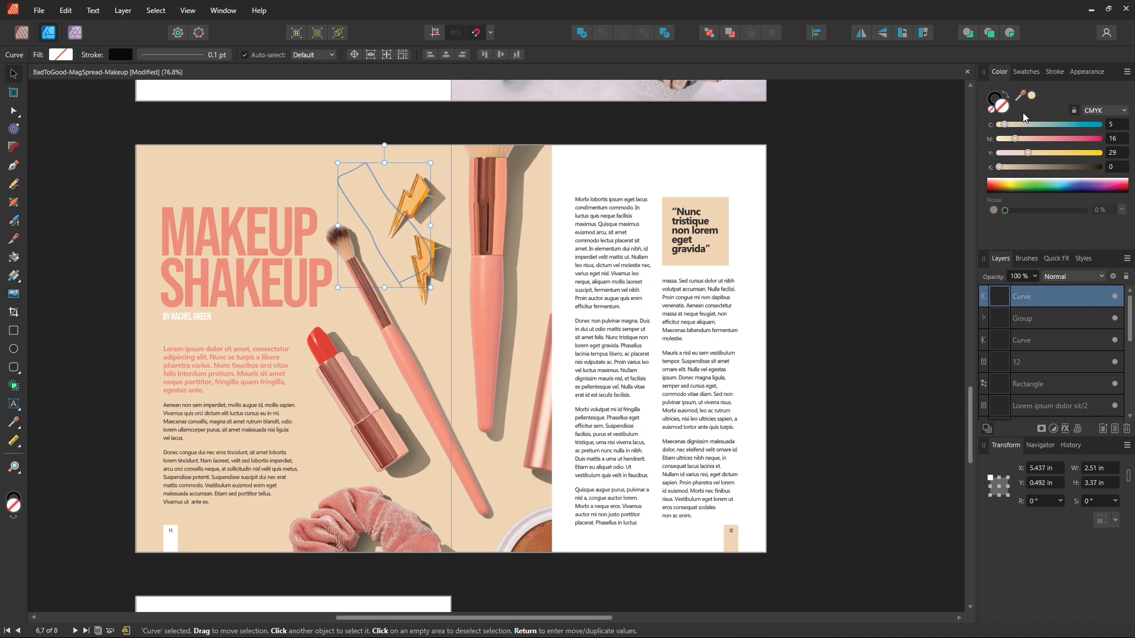
Step: Set the traced curve's stroke width to 0.8 pt and keep the curve selected
left_click(999, 96)
left_click(1054, 72)
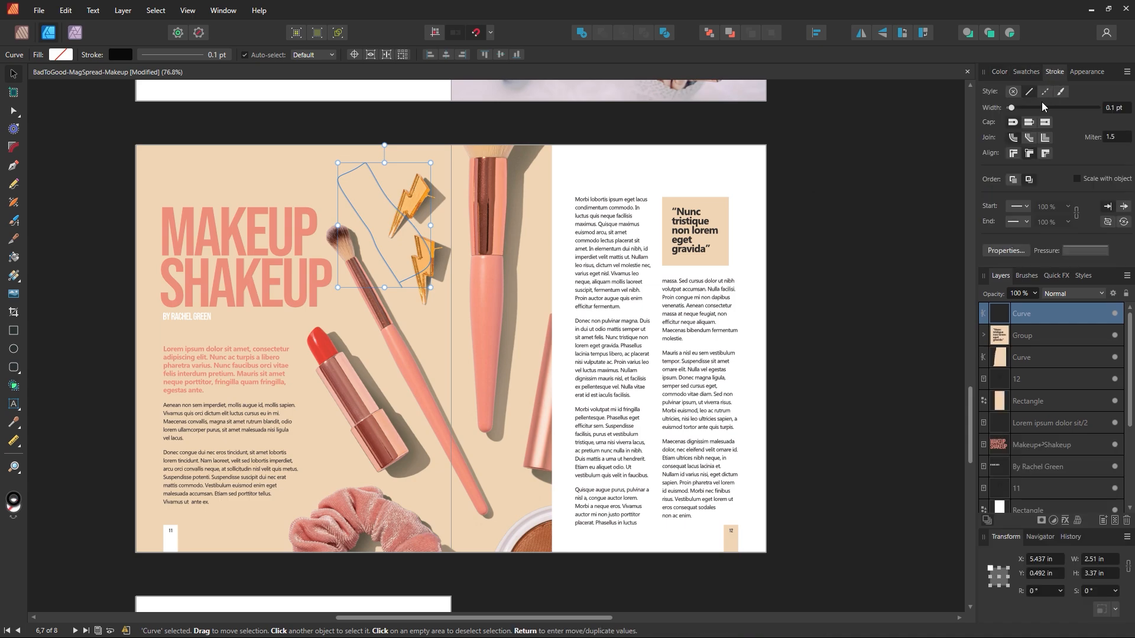
left_click_drag(1013, 109, 1022, 109)
left_click(303, 150)
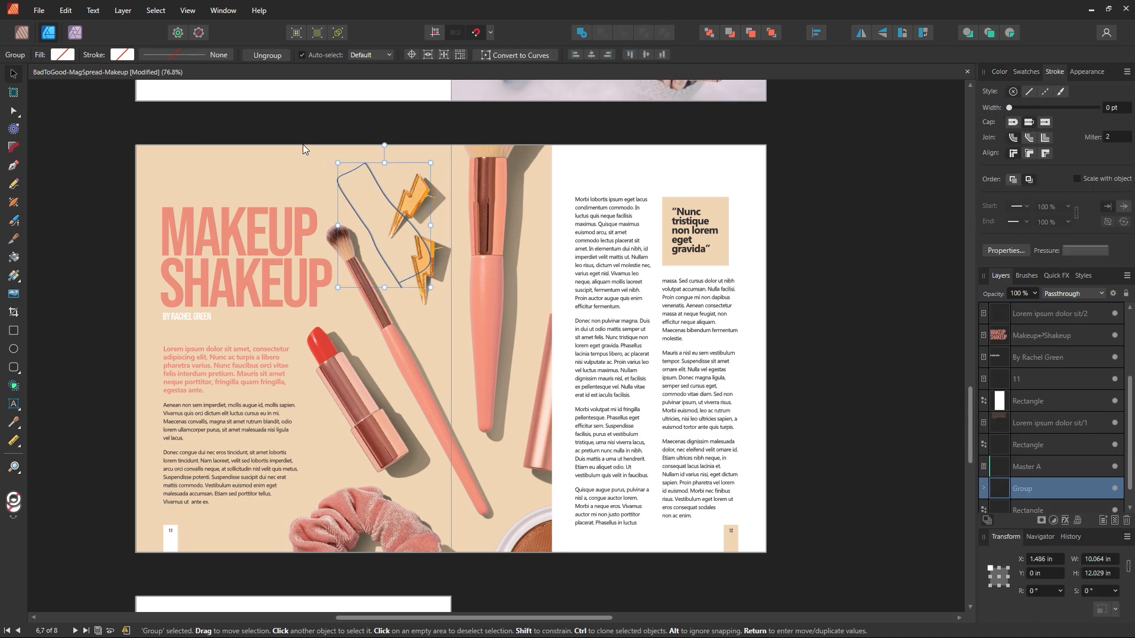
left_click(404, 285)
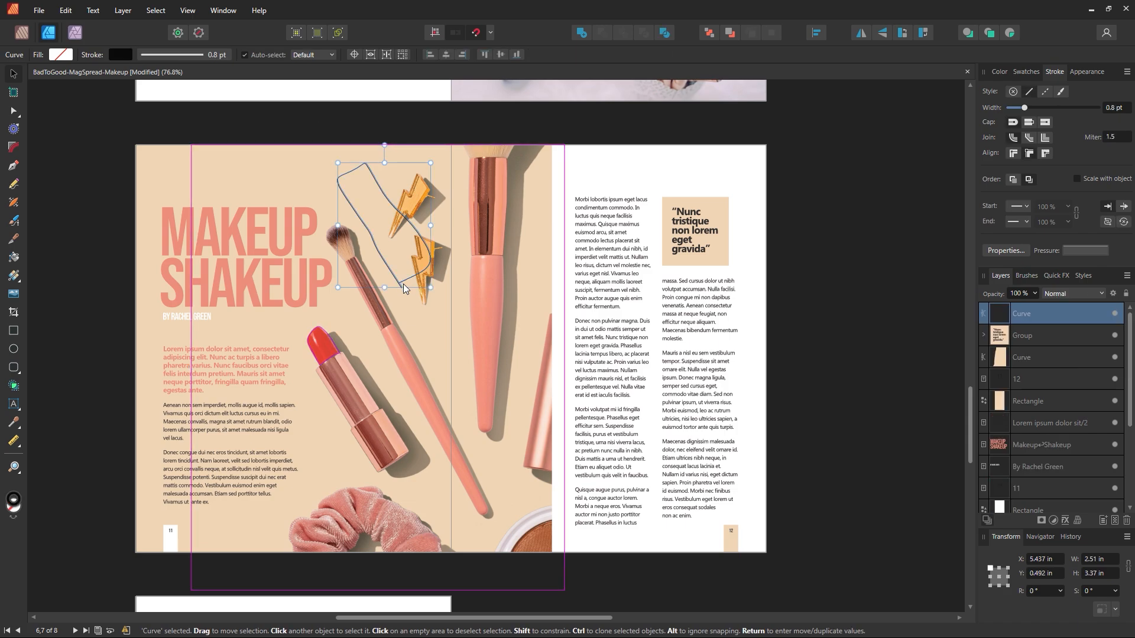
Step: Delete the traced curve over the lightning bolts and return to the Move tool
key("Delete")
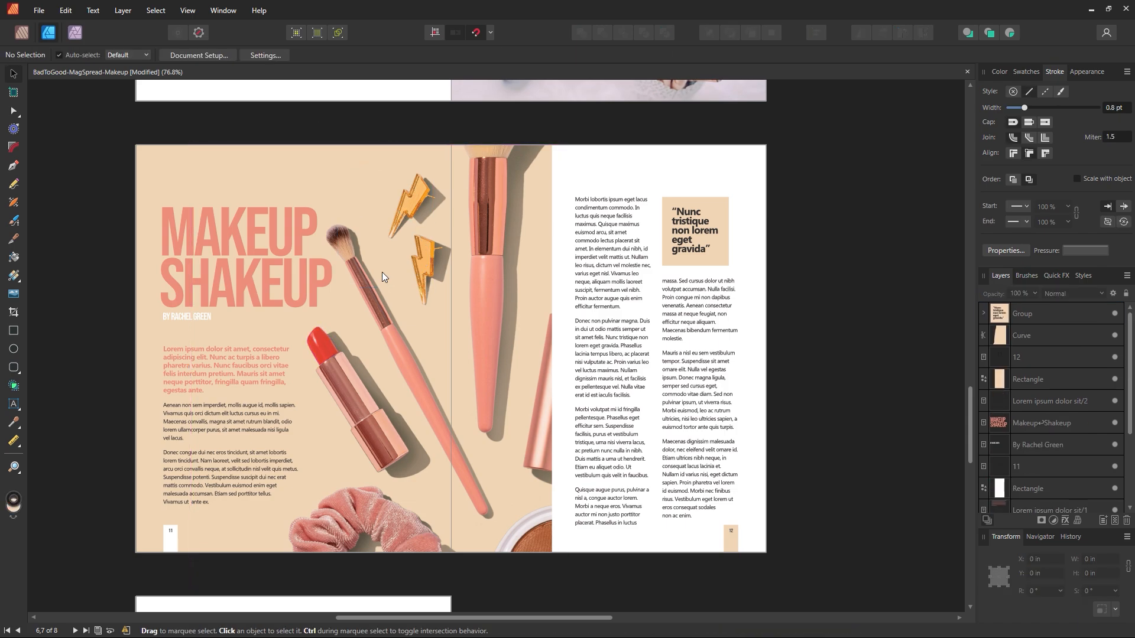
left_click(13, 165)
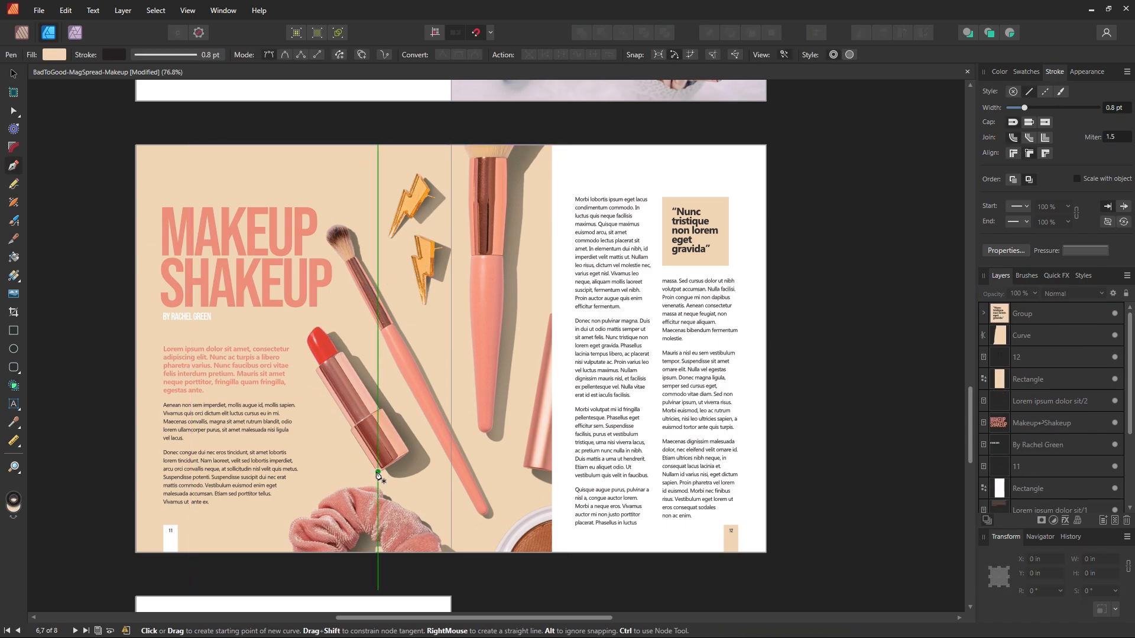
left_click(14, 75)
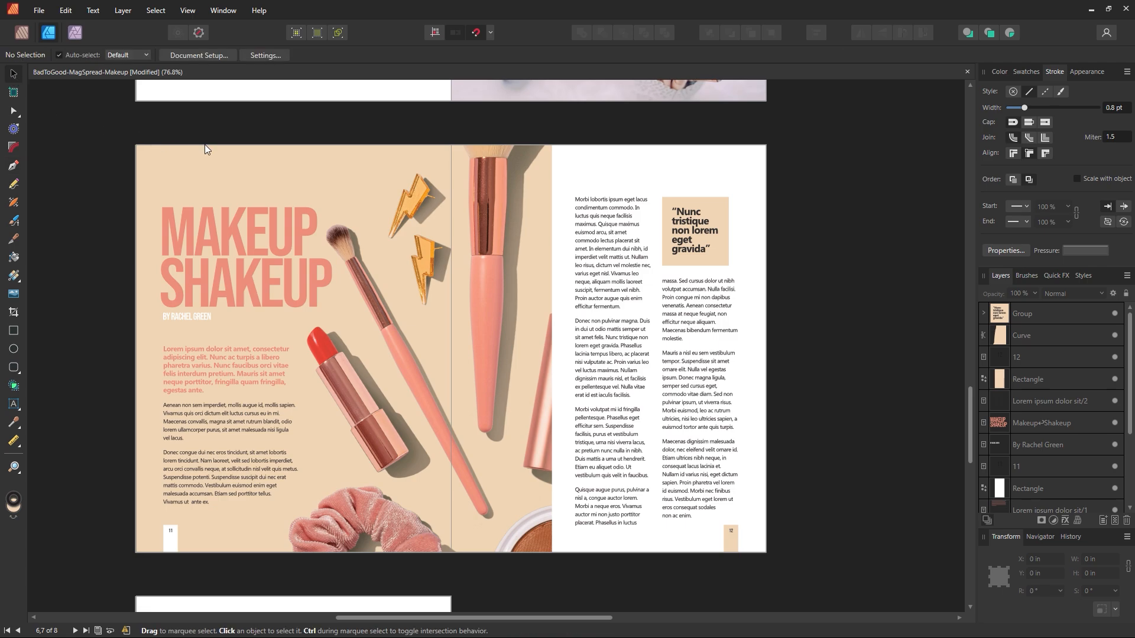
Step: Look over the shape tools in the Publisher persona and return to the Designer persona
left_click(22, 34)
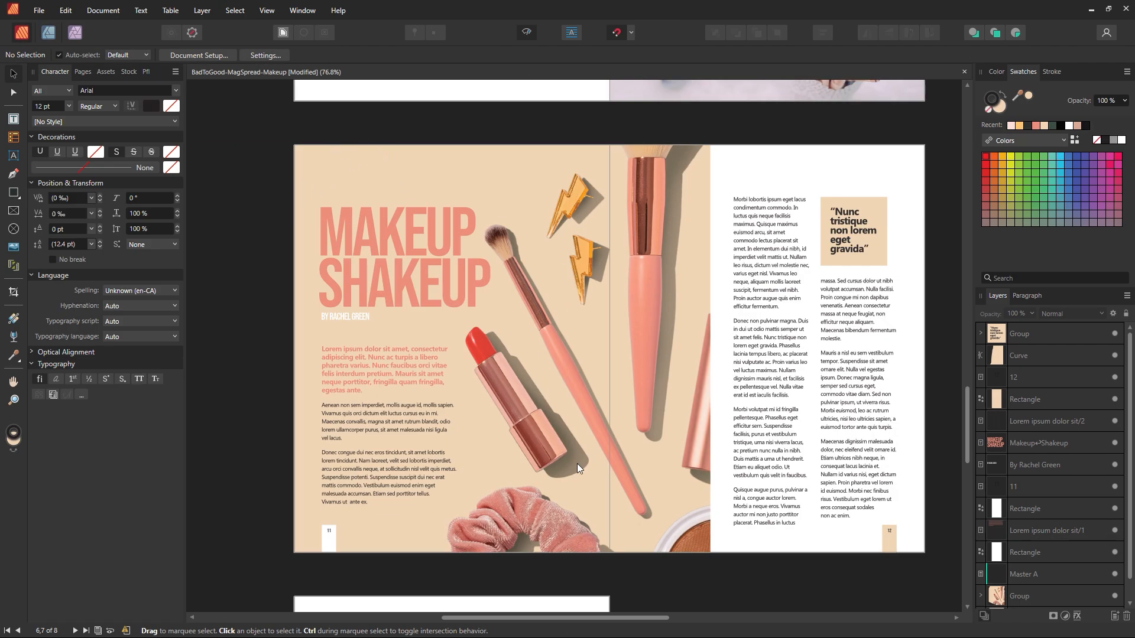
left_click(692, 111)
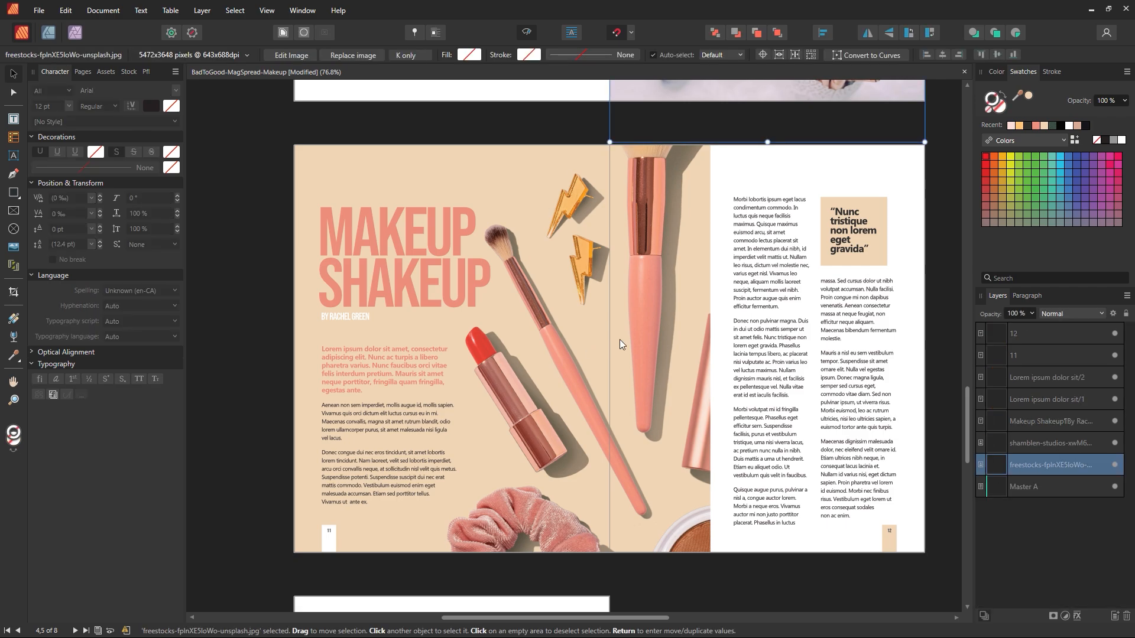
left_click(619, 339)
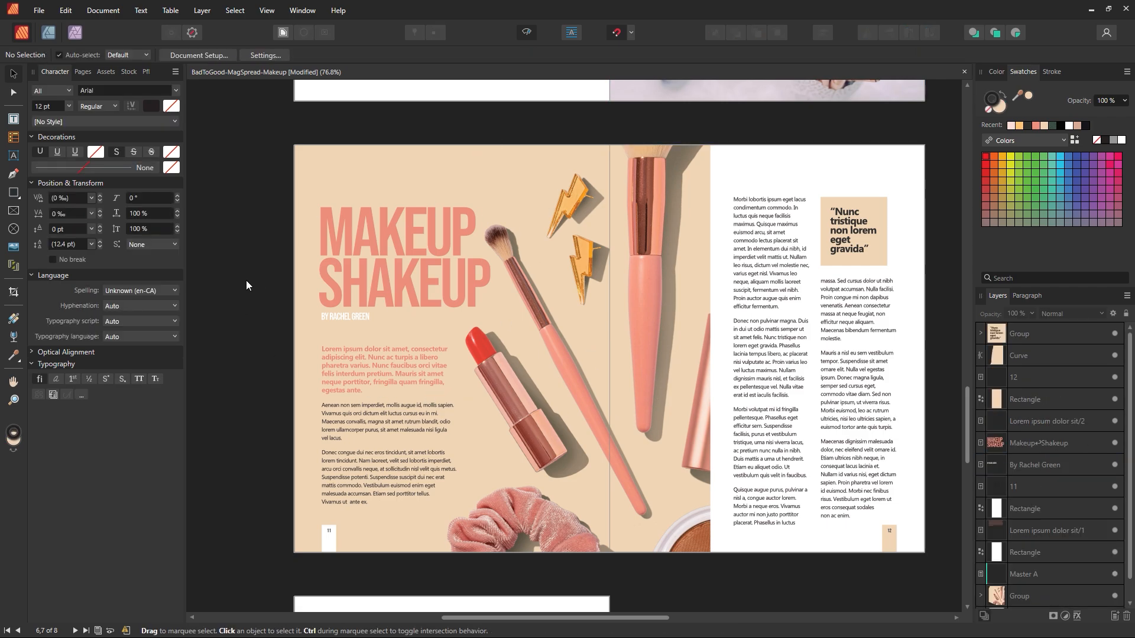
left_click(10, 198)
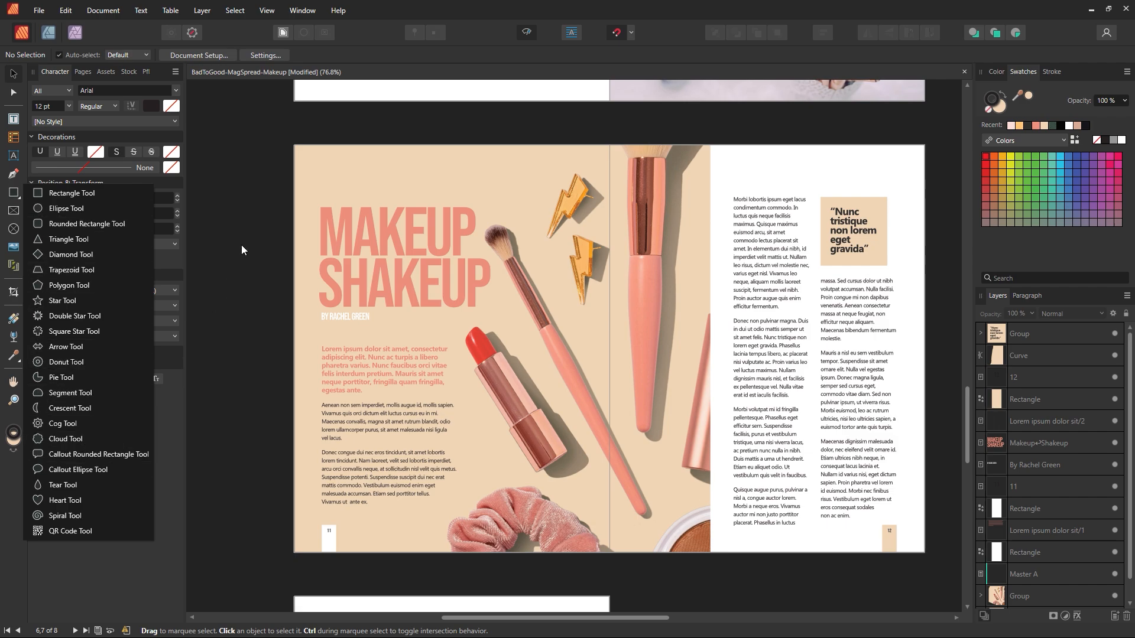
left_click(240, 119)
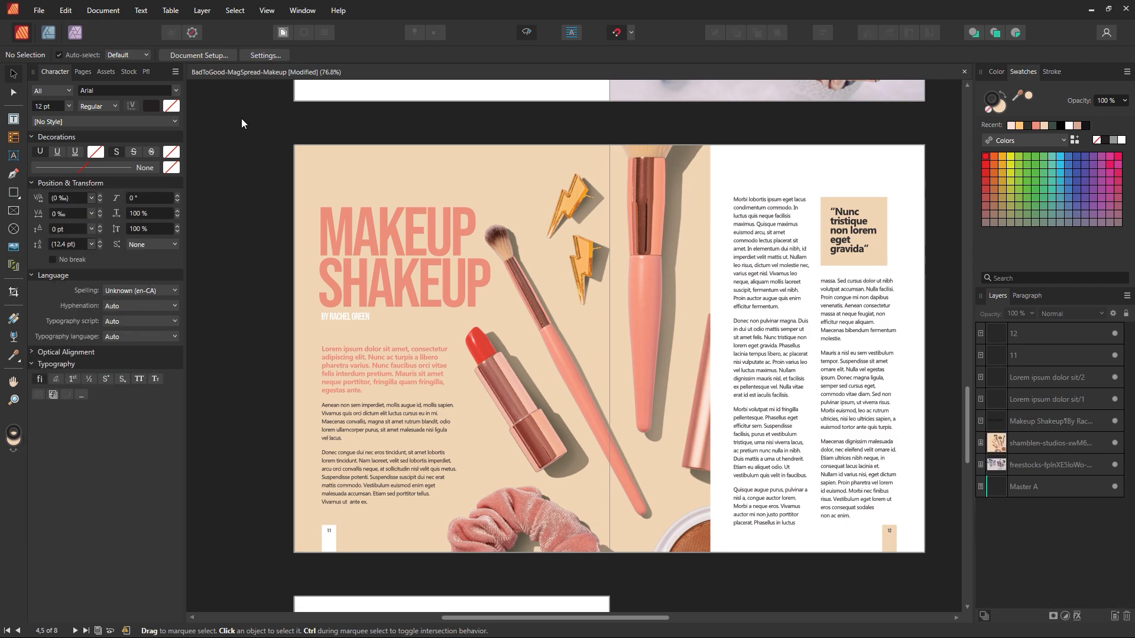
left_click(49, 35)
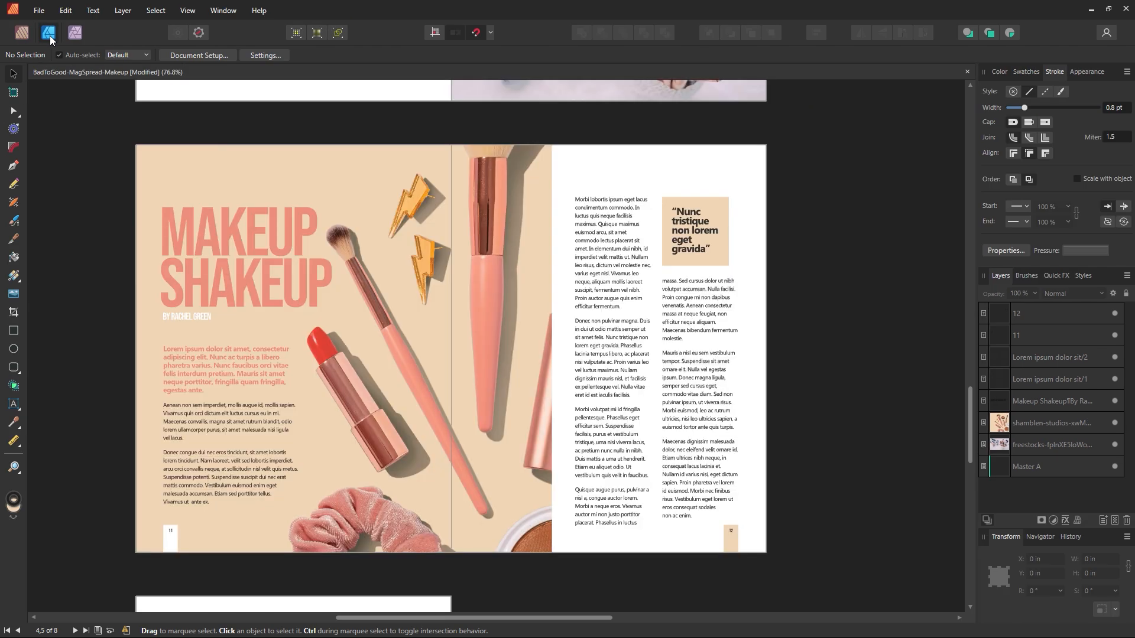
Step: Draw a small circle about 0.14 in across near the left page's upper-left corner and keep it selected
left_click(15, 349)
mouse_move(151, 158)
left_mouse_down()
mouse_move(166, 169)
mouse_move(156, 163)
left_mouse_up()
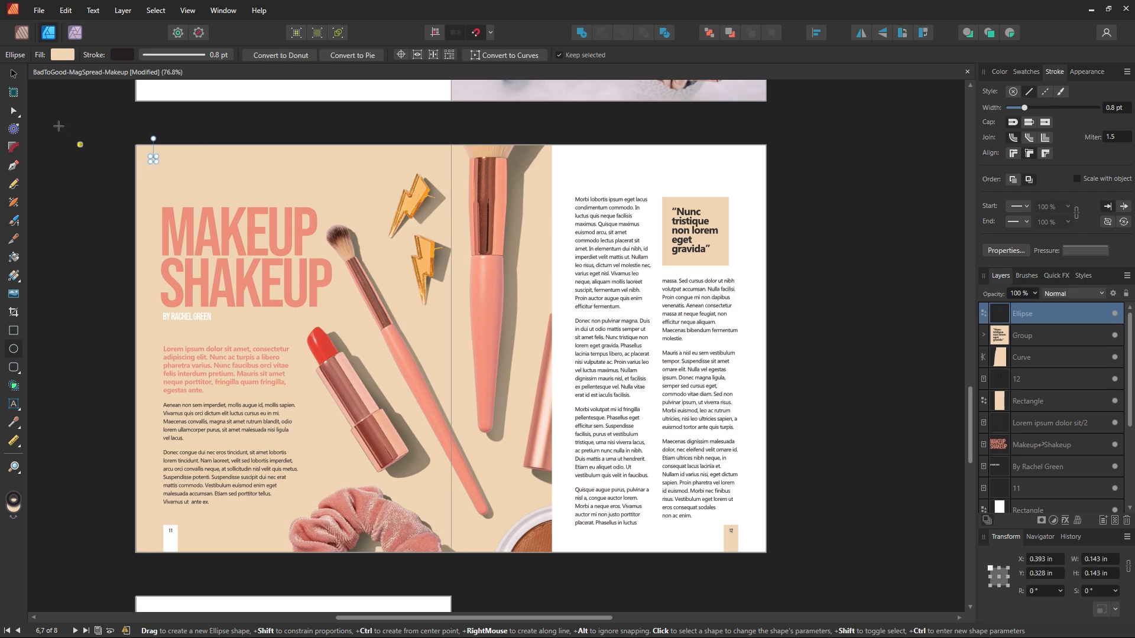
left_click(13, 74)
left_click(142, 169)
left_click(153, 160)
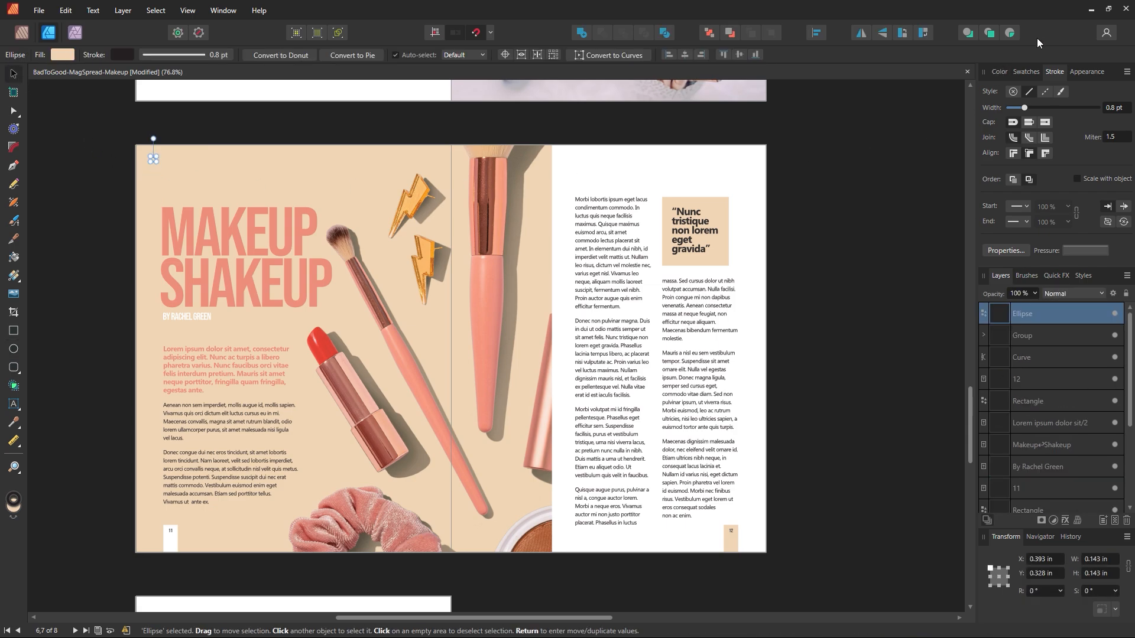
Step: Give the small circle the recently used salmon-pink fill and no stroke
left_click(1026, 71)
left_click(1008, 94)
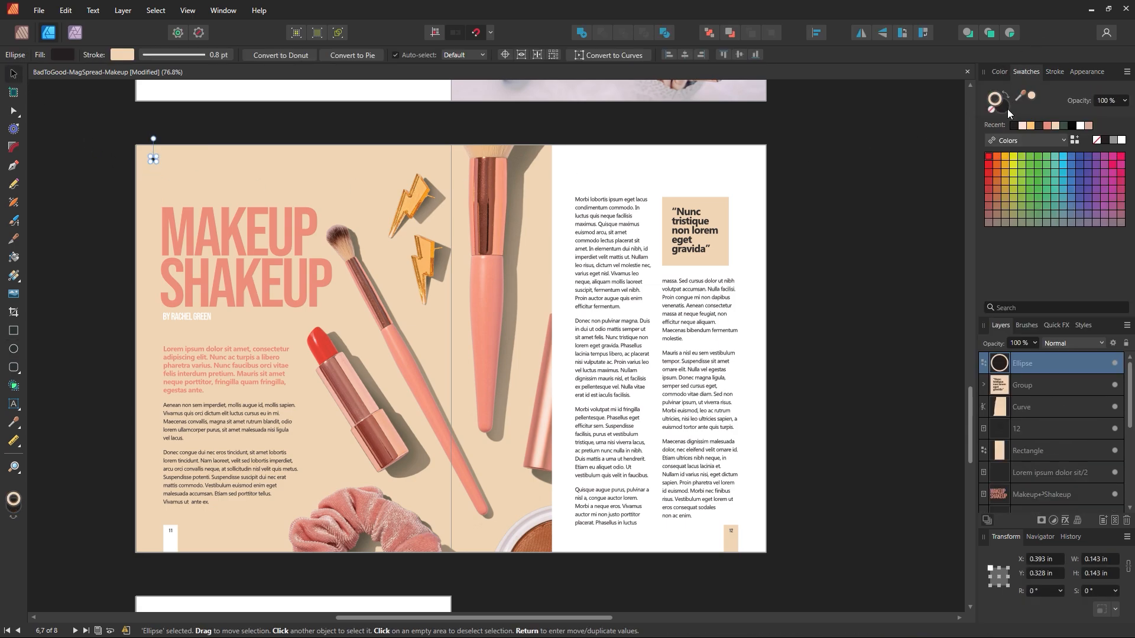
left_click(993, 108)
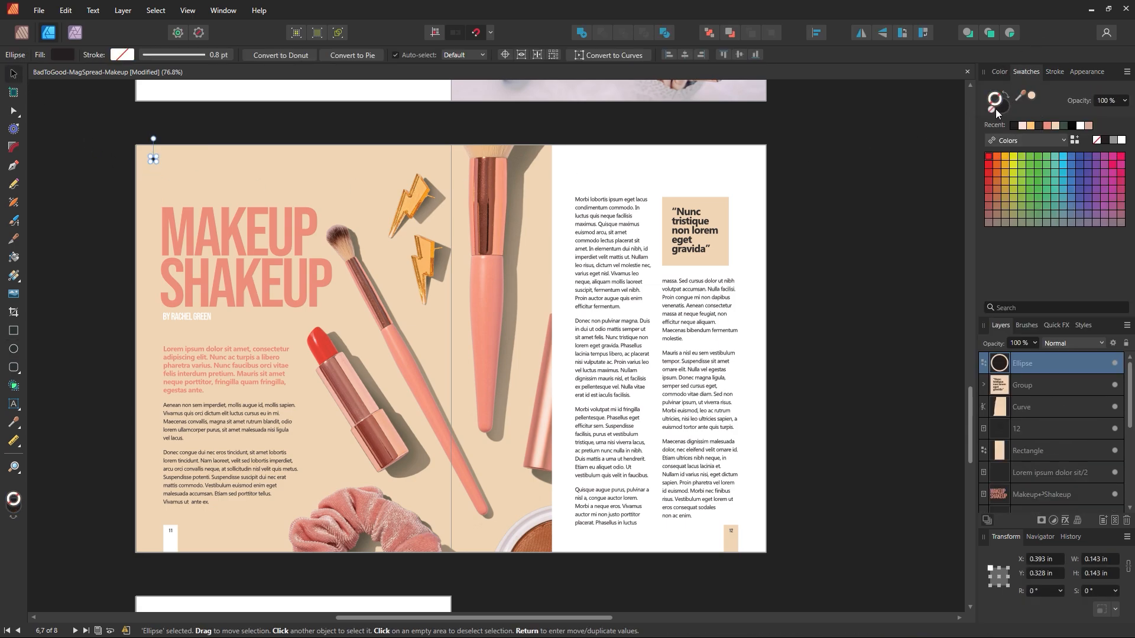
left_click(1046, 125)
left_click(174, 154)
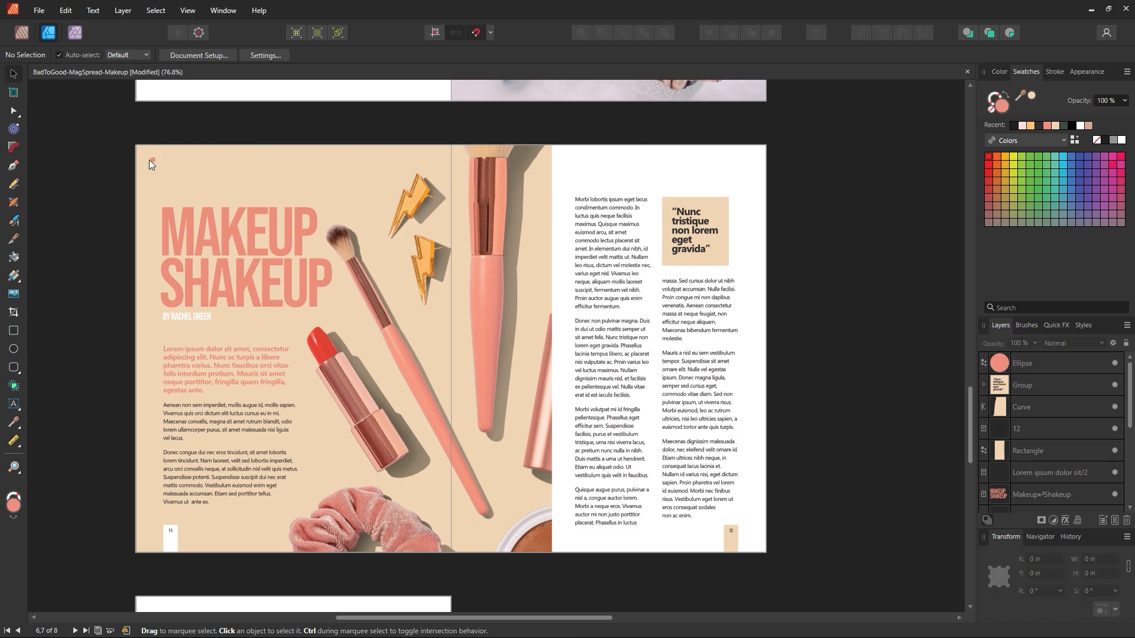
Step: Move the circle to about X 0.31 in, Y 0.41 in and repeat evenly spaced copies into a horizontal row of 13 dots
left_click(151, 161)
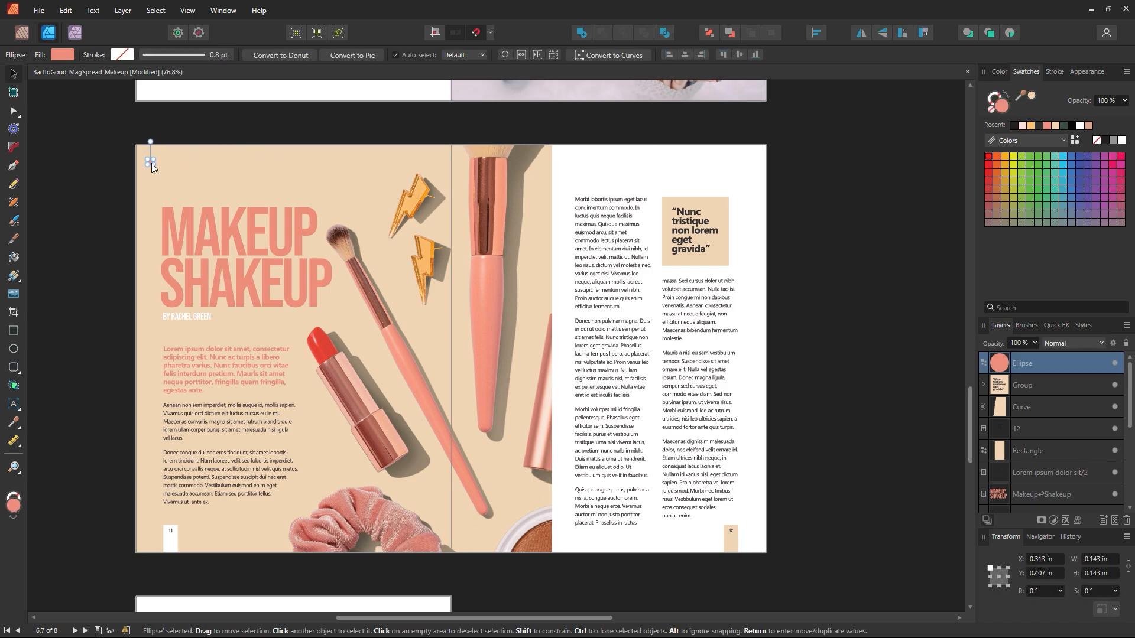
key("ctrl+j")
key("ctrl+j")
key("ctrl+j")
key("ctrl+j")
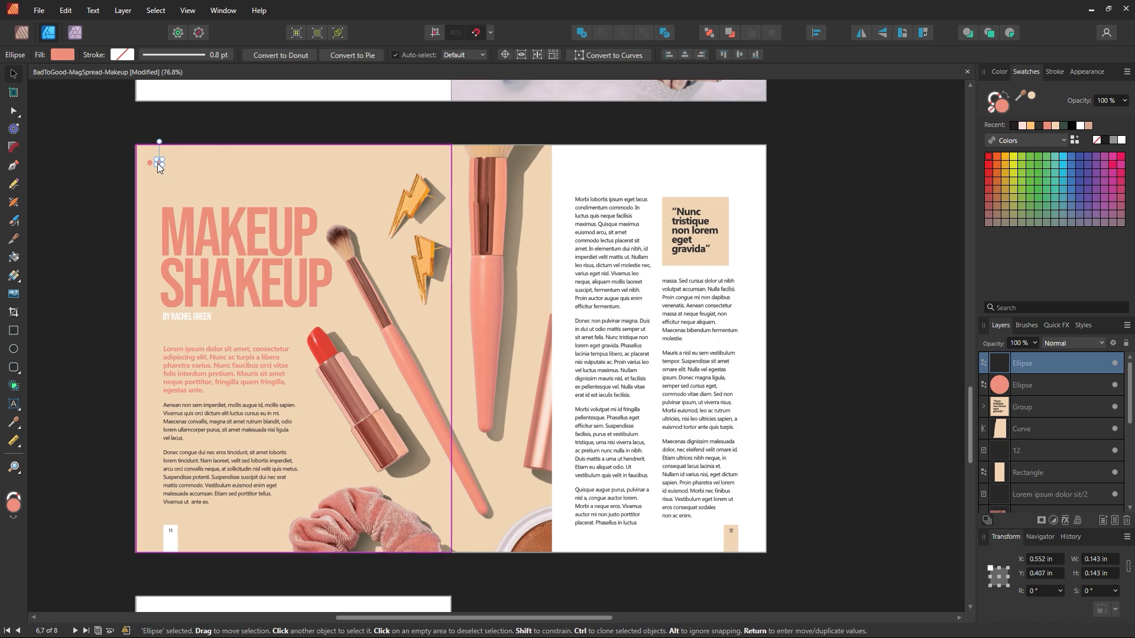
key("ctrl+j")
key("ctrl+j")
key("ctrl+j")
key("ctrl+j")
key("ctrl+j")
key("ctrl+j")
key("ctrl+j")
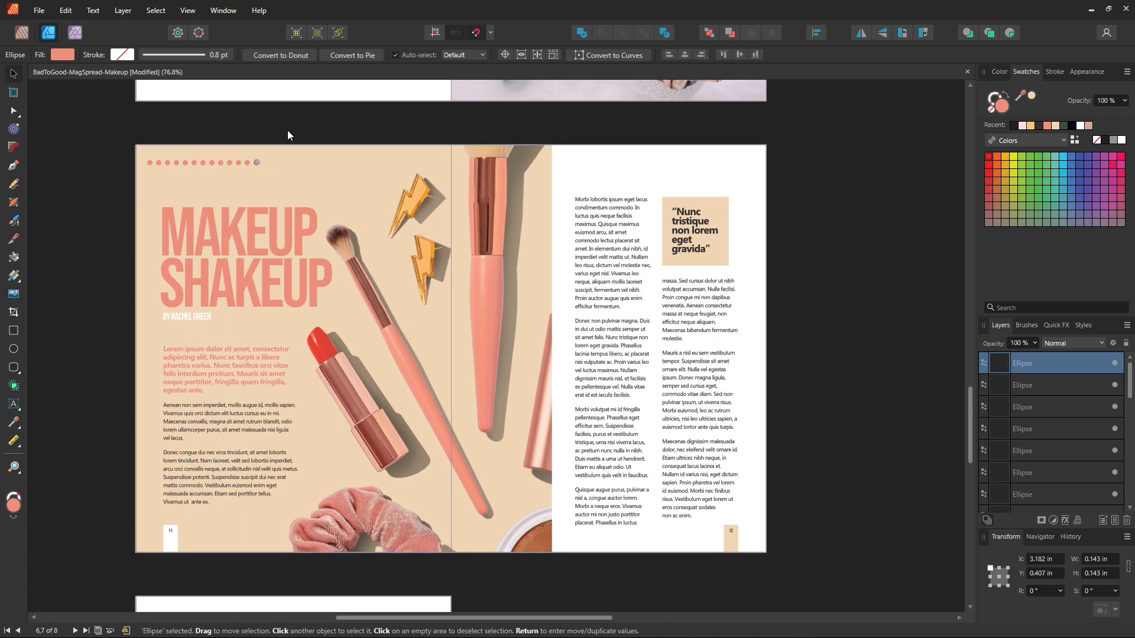
Step: Group the row of 13 dots and duplicate it downward at even spacing into a grid of 11 rows
left_click_drag(291, 130, 140, 170)
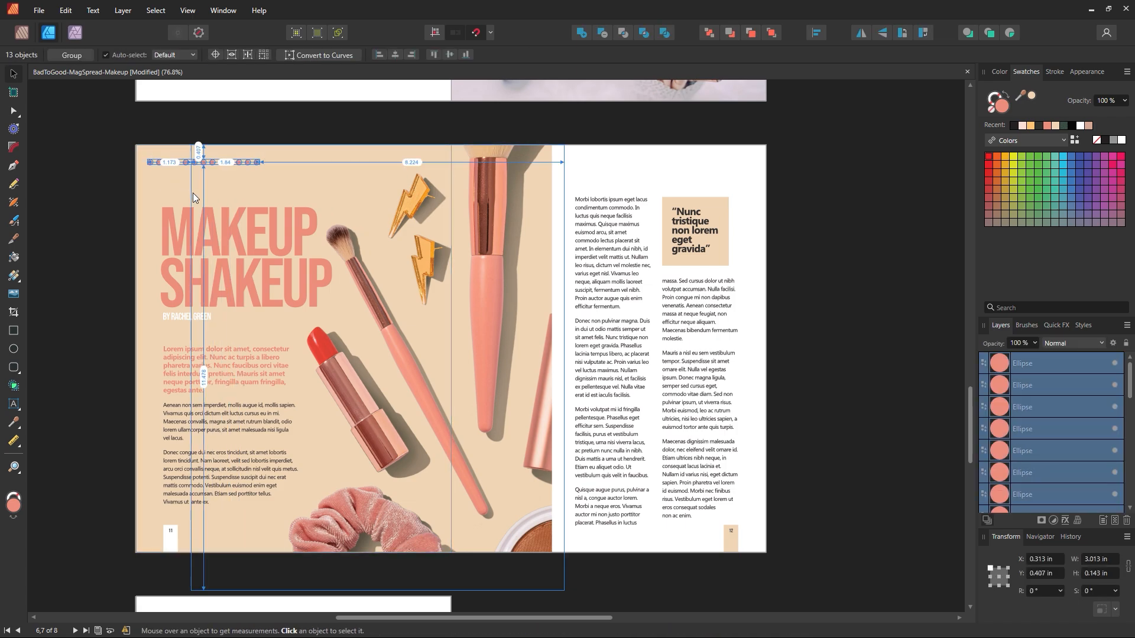
key("ctrl+g")
left_click_drag(215, 169, 214, 172)
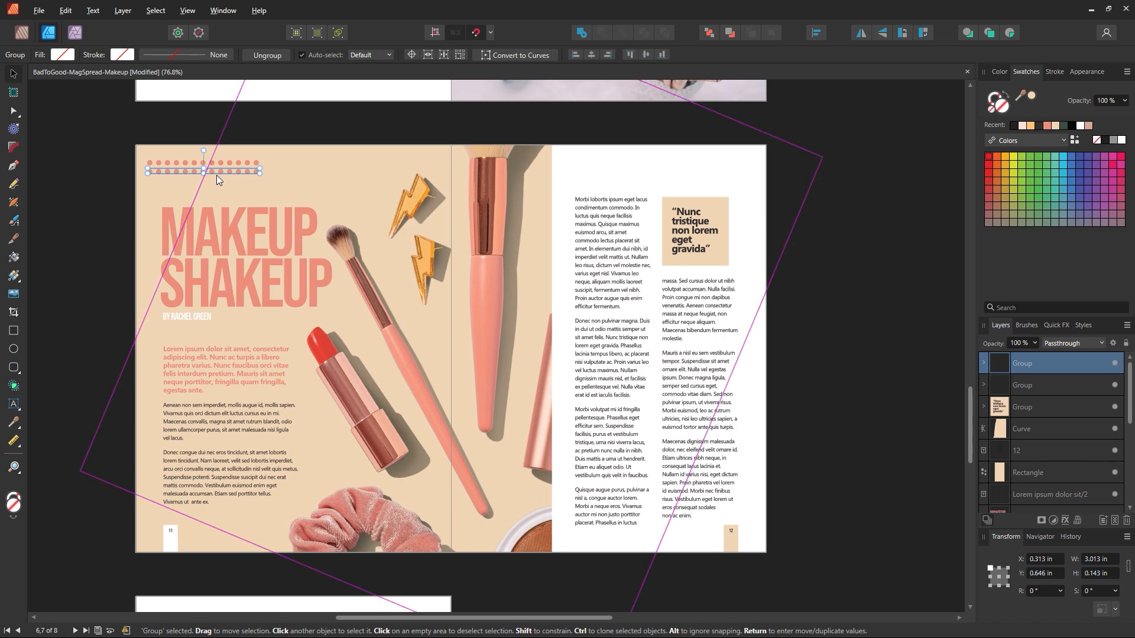
key("ctrl+j")
key("ctrl+j")
key("ctrl+j")
key("ctrl+j")
key("ctrl+j")
key("ctrl+j")
key("ctrl+j")
key("ctrl+j")
key("ctrl+j")
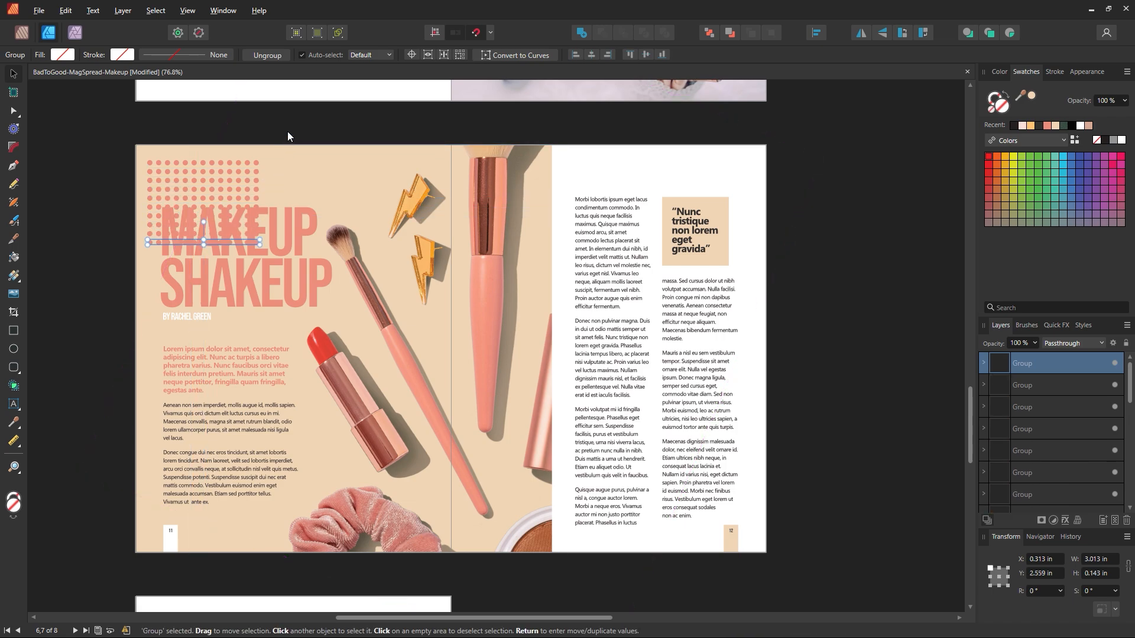
Step: Group all the dot rows, enlarge the grid to about 12.44 × 10.46 in and position it over the photo and title
left_click_drag(288, 132, 108, 269)
key("ctrl+g")
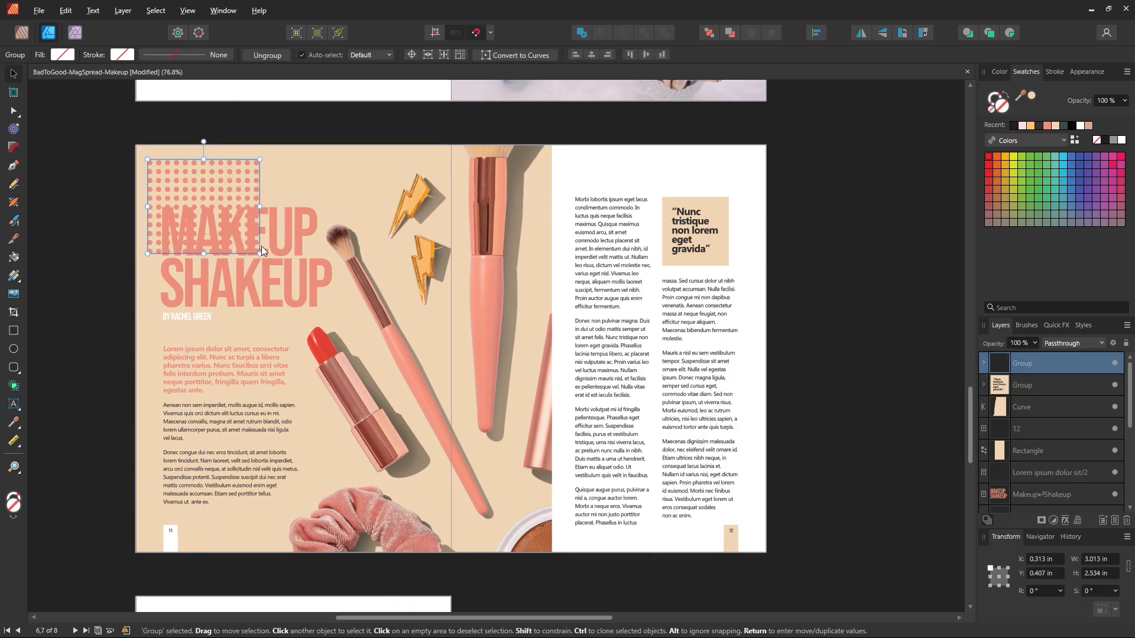
left_click_drag(260, 254, 644, 501)
left_click_drag(536, 307, 518, 303)
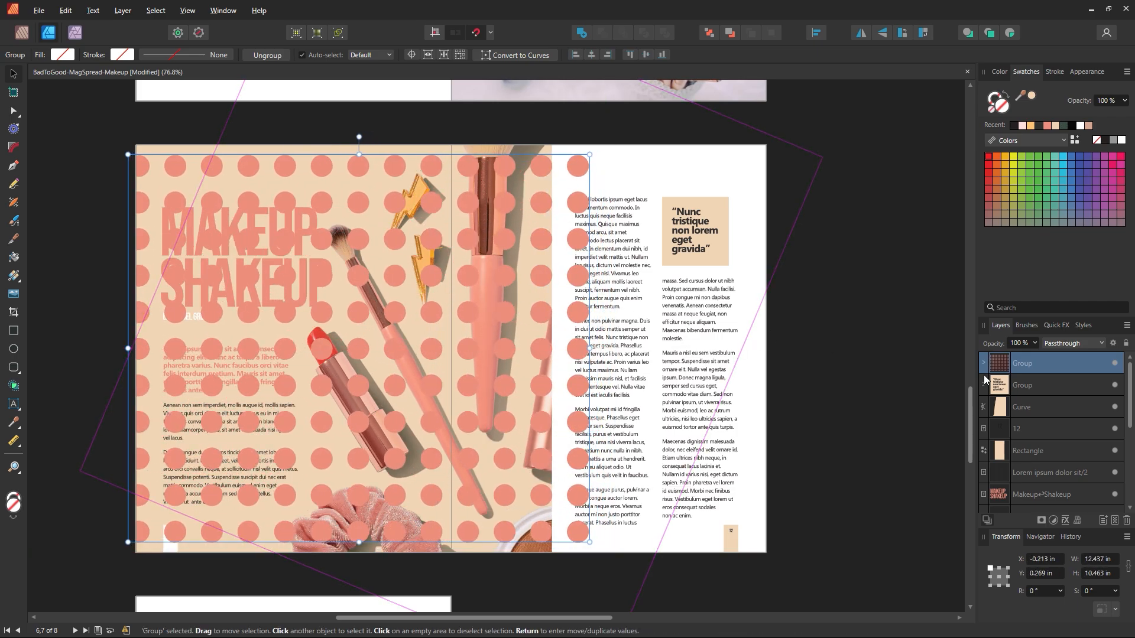
Step: Try the Overlay blend mode on the dot grid and settle on Color Burn
left_click(1061, 345)
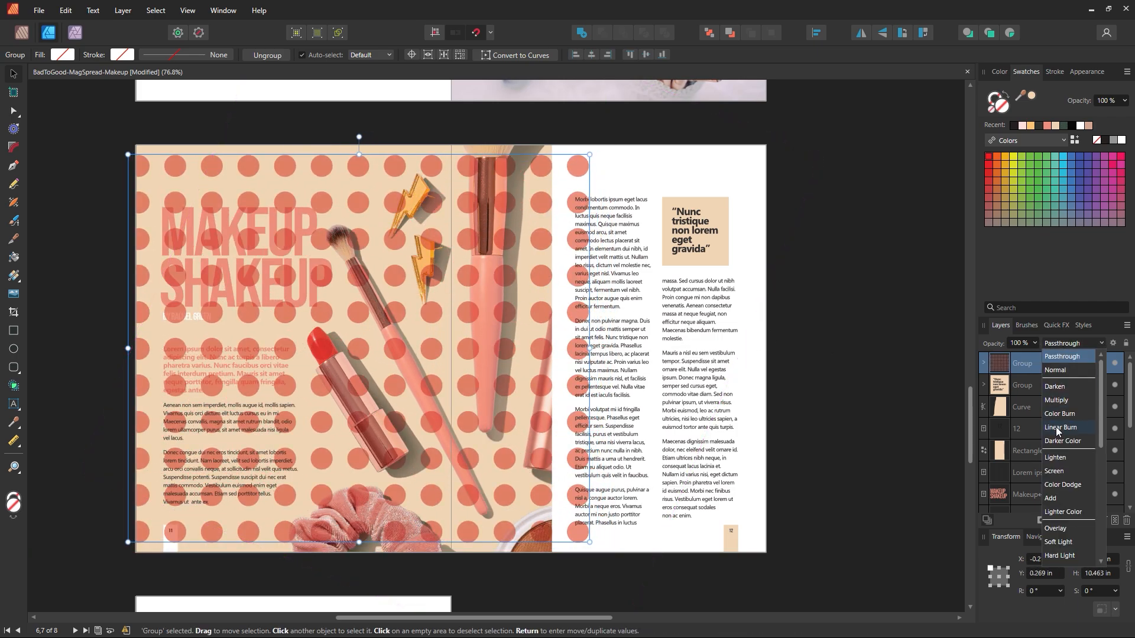
left_click(1055, 529)
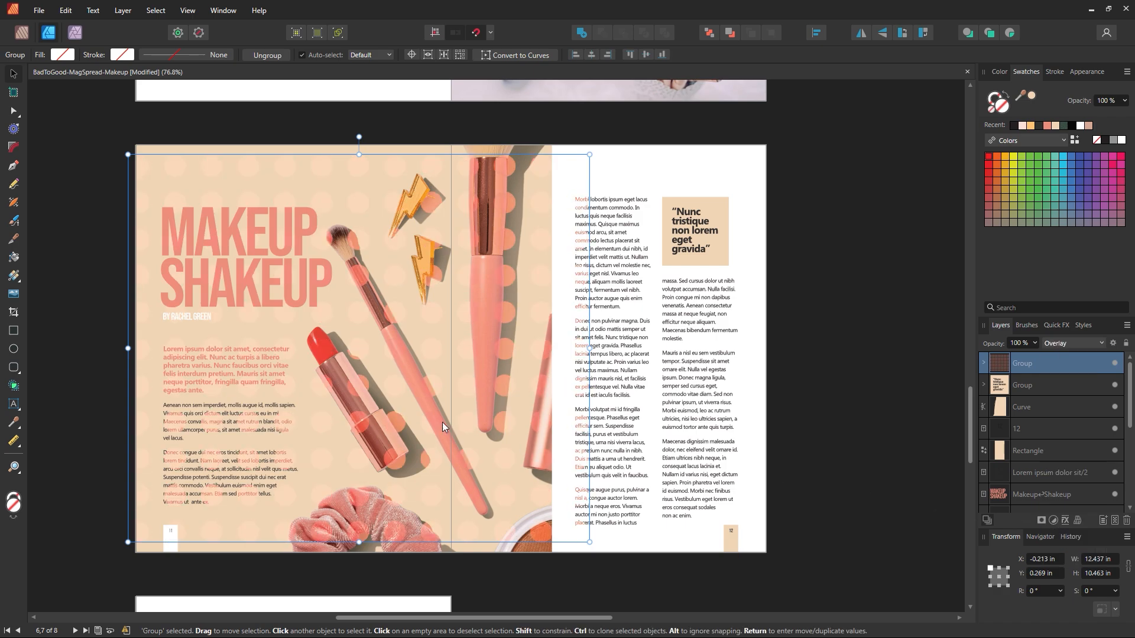
left_click(1064, 343)
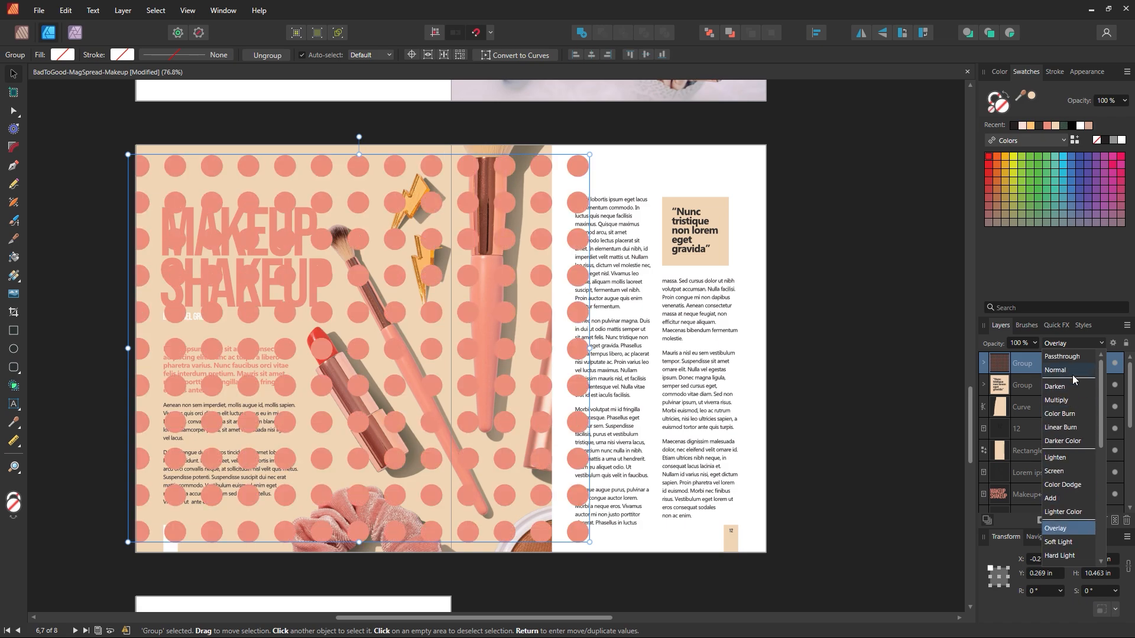
left_click(1064, 414)
Step: Align the dot grid to the spread's upper-left corner and enlarge it to about 13.25 × 11.15 in
left_click_drag(376, 414, 387, 404)
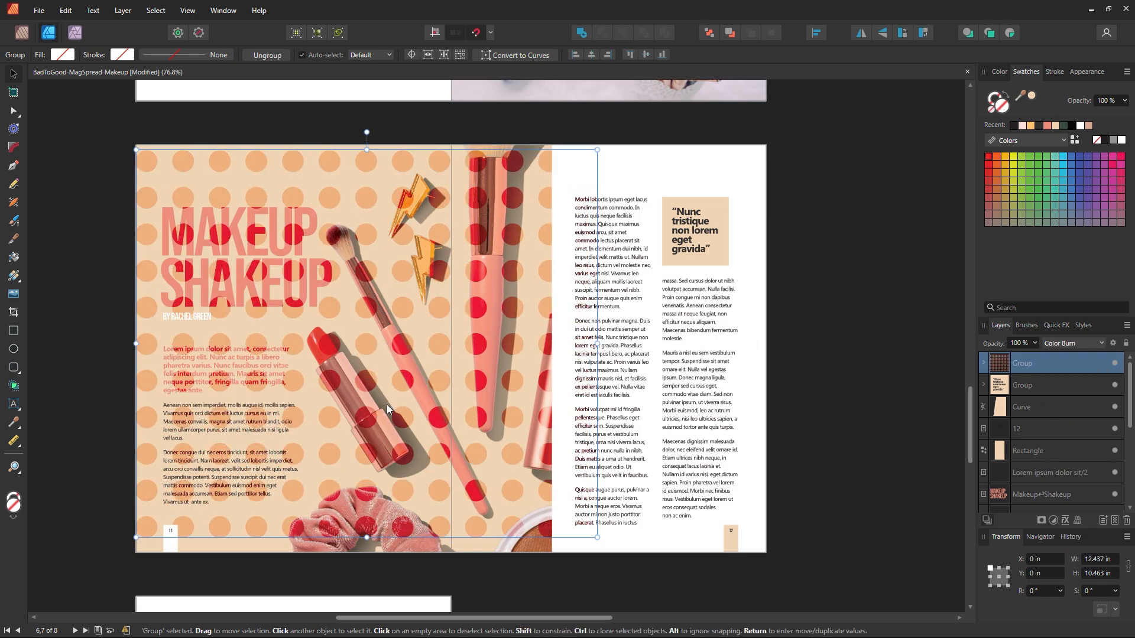
left_click_drag(594, 532, 633, 541)
left_click(850, 520)
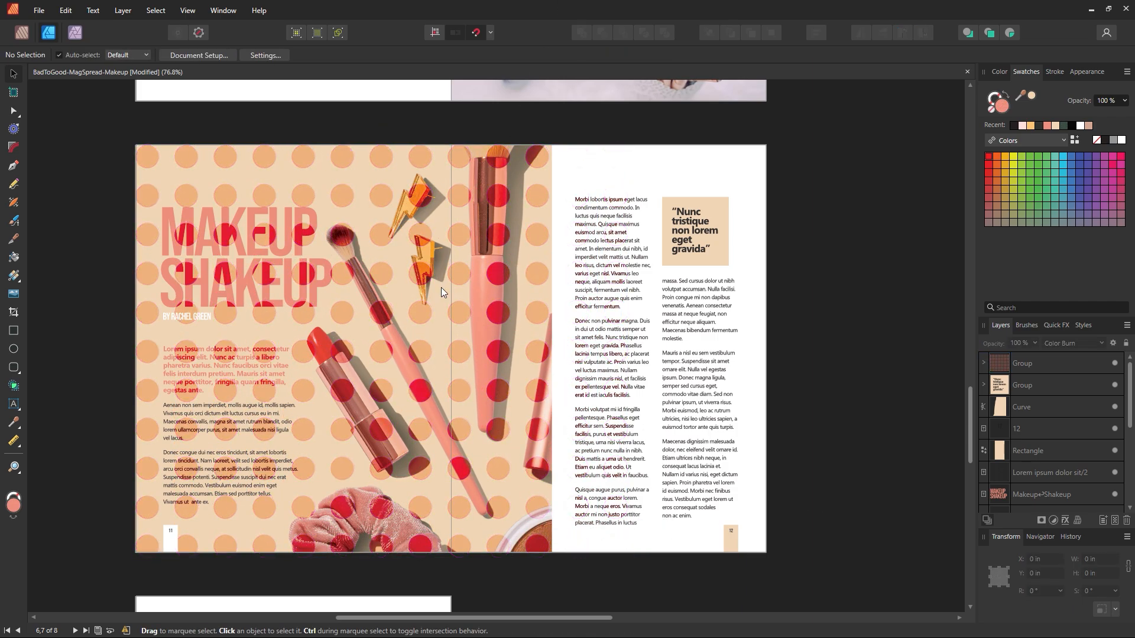
Step: Try shifting the dot grid slightly past the spread's upper-left corner, undo the move and deselect everything
left_click_drag(421, 327, 665, 279)
left_click_drag(664, 301, 512, 318)
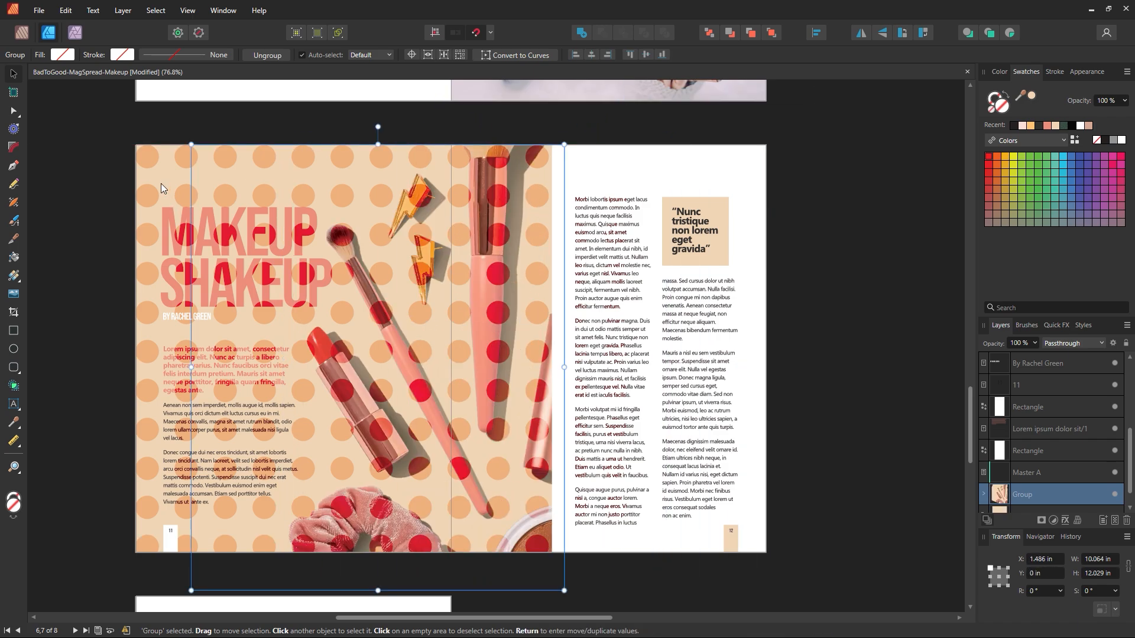
left_click(151, 197)
left_click(195, 214)
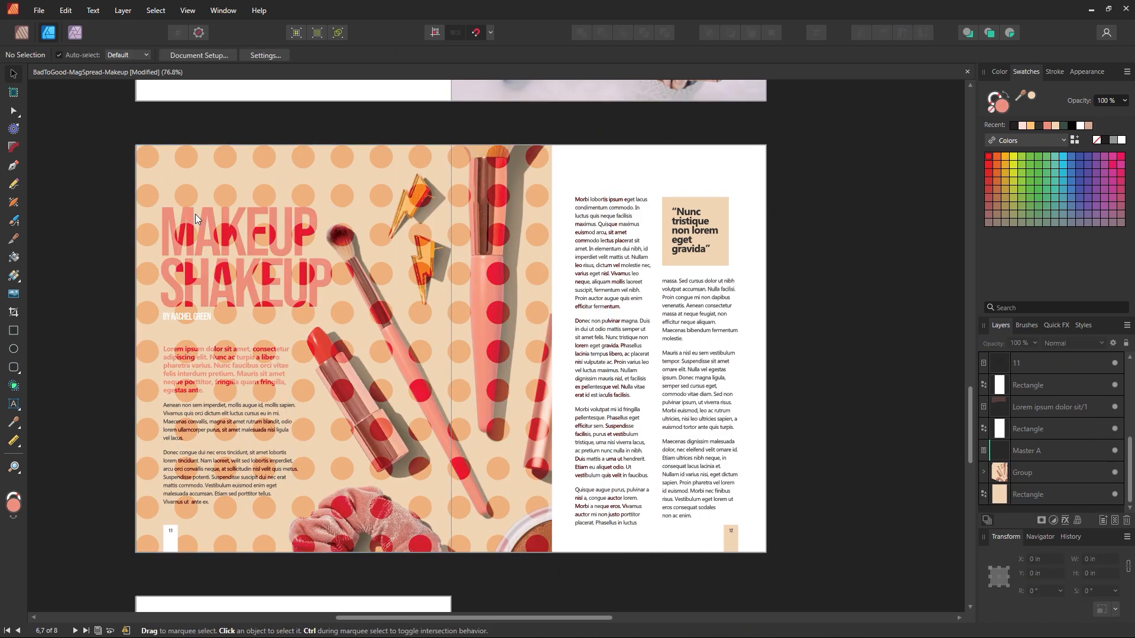
mouse_move(150, 195)
left_mouse_down()
mouse_move(308, 243)
mouse_move(465, 199)
mouse_move(144, 189)
left_mouse_up()
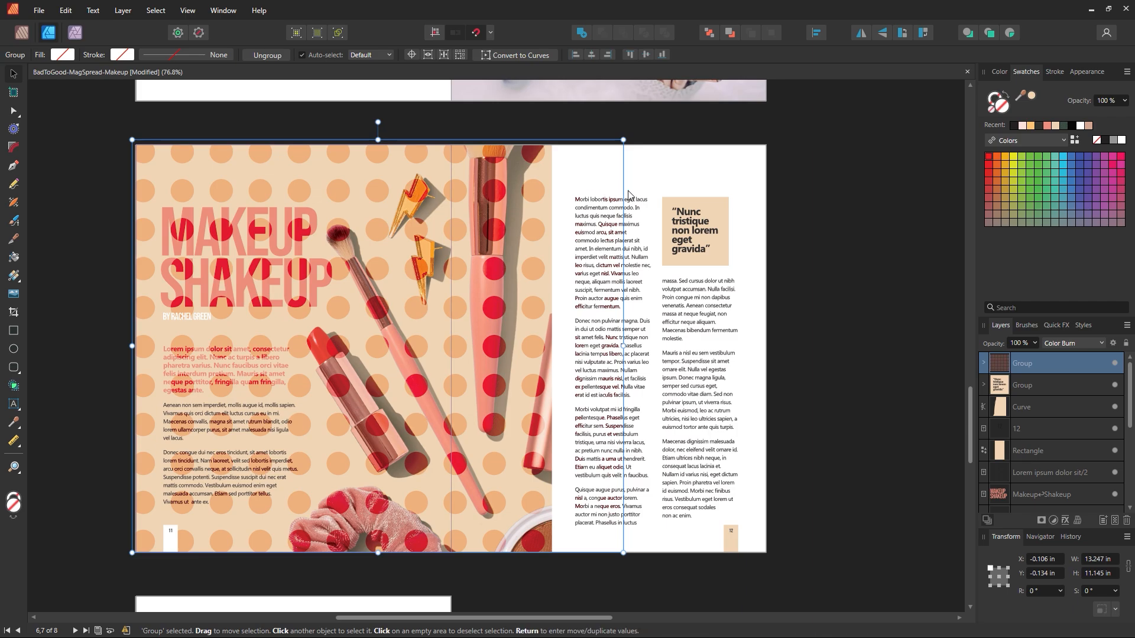
key("ctrl+z")
key("ctrl+d")
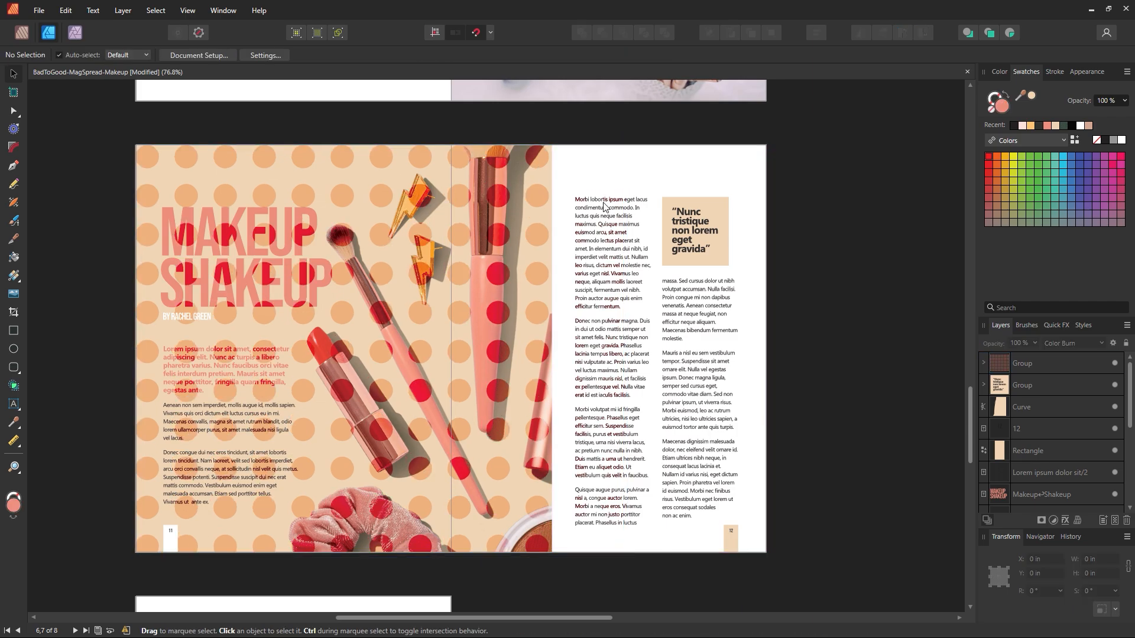
Step: Scale the dot grid down to about 5.25 × 4.42 in and place it over the Makeup Shakeup title
left_click(480, 317)
left_click_drag(627, 556, 598, 532)
left_click_drag(202, 352, 234, 351)
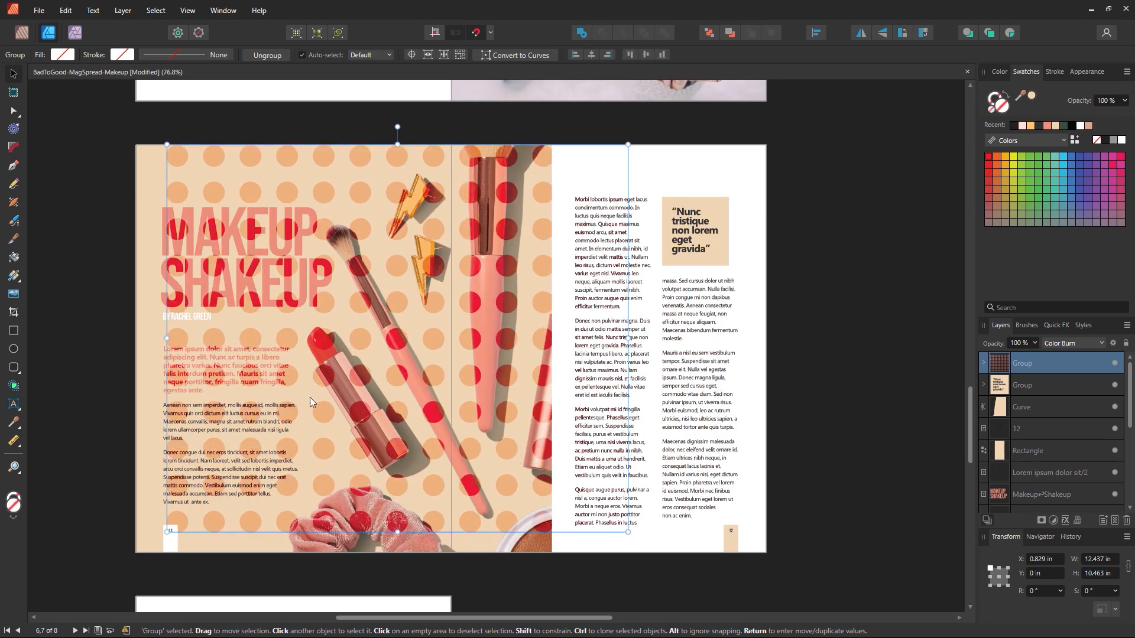
left_click_drag(628, 532, 232, 338)
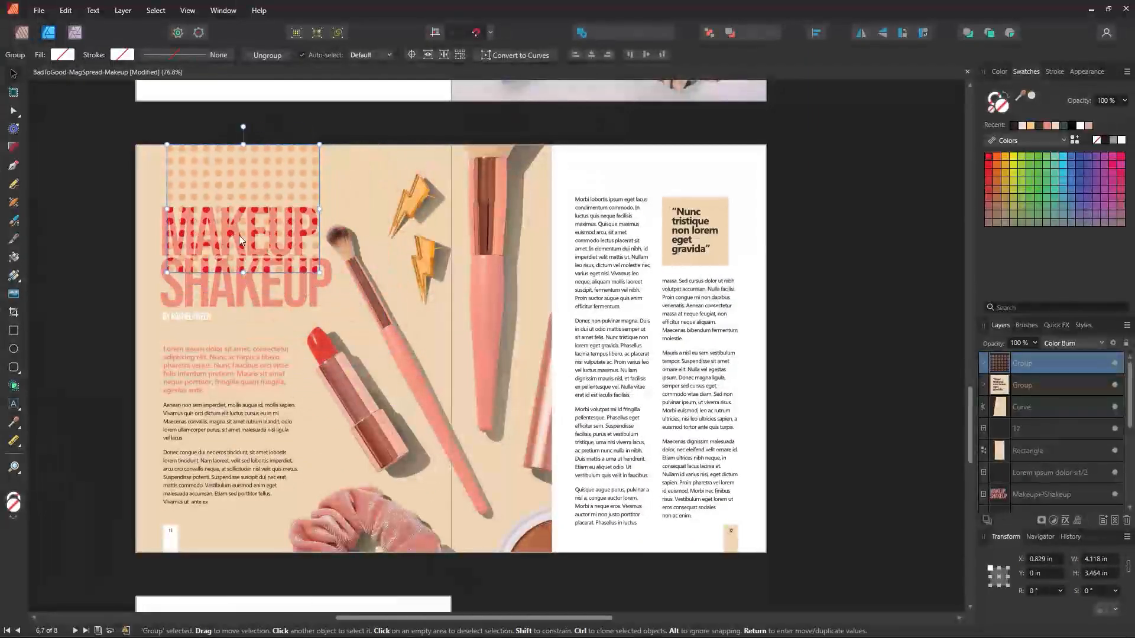
left_click_drag(243, 185, 231, 239)
left_click_drag(308, 198, 349, 163)
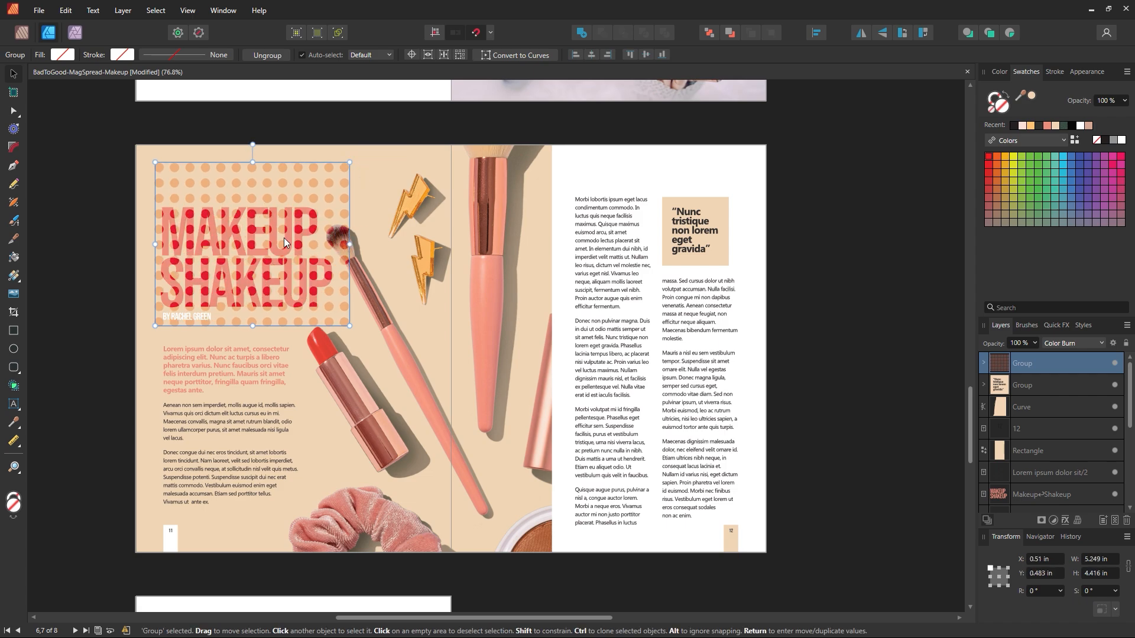
left_click_drag(284, 238, 273, 249)
left_click(96, 281)
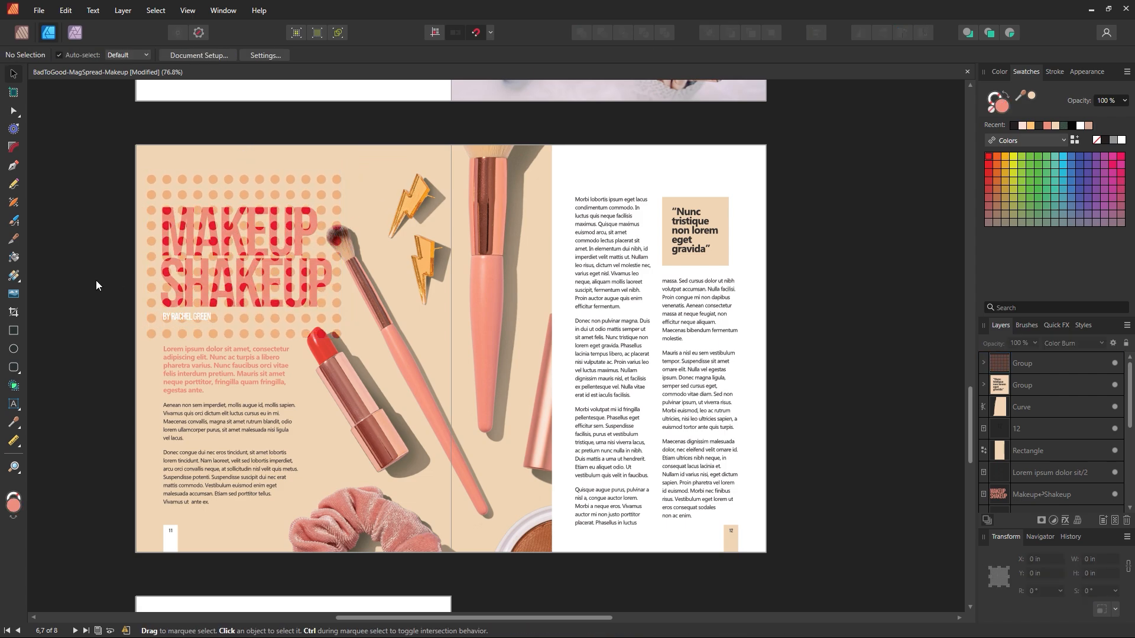
Step: Enlarge the dot grid to about 8.5 × 7.15 in across the left page and nudge it upward
left_click_drag(181, 184, 169, 197)
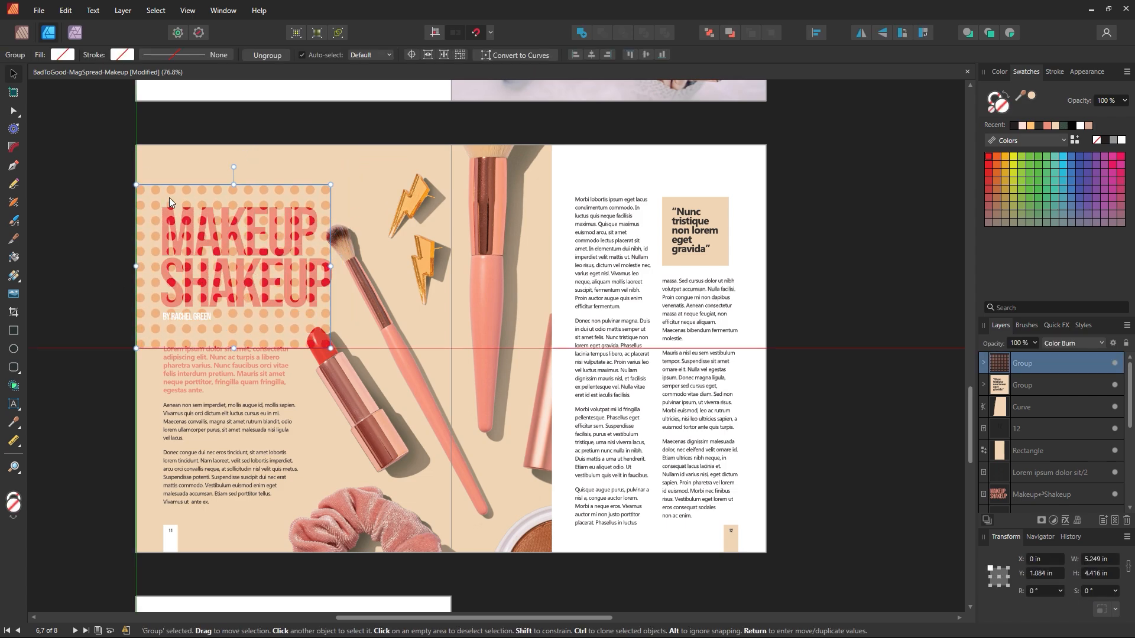
left_click_drag(331, 184, 451, 83)
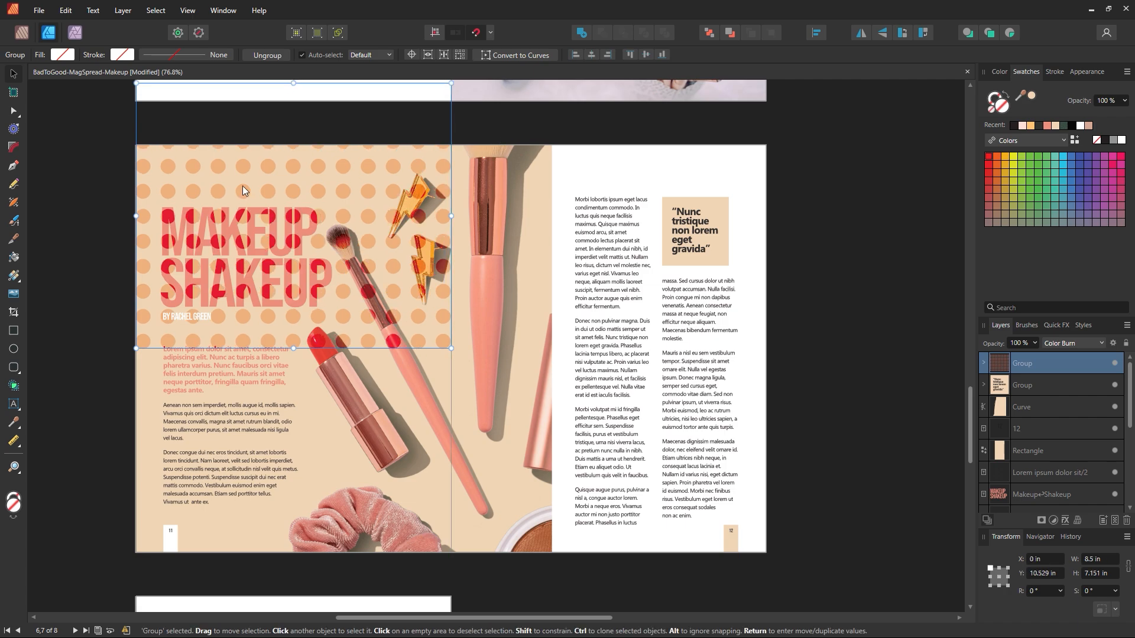
left_click(109, 204)
left_click(316, 190)
left_click(189, 185)
left_click_drag(169, 188, 170, 177)
left_click(138, 186)
left_click(118, 186)
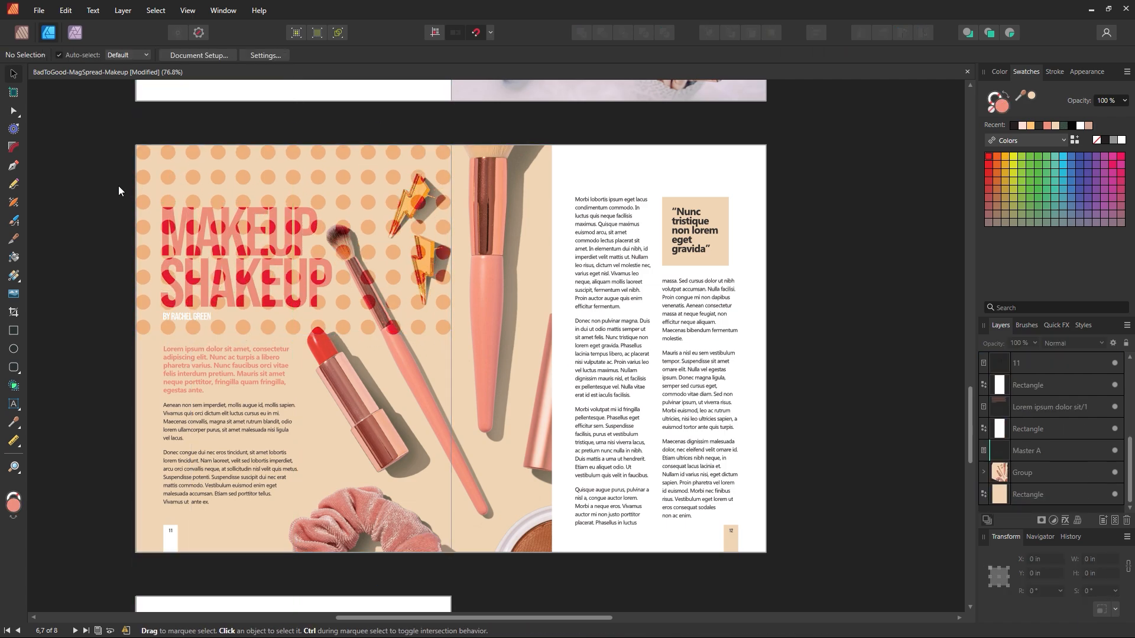
Step: Change the dot grid's blend mode to Average and deselect everything
left_click(239, 189)
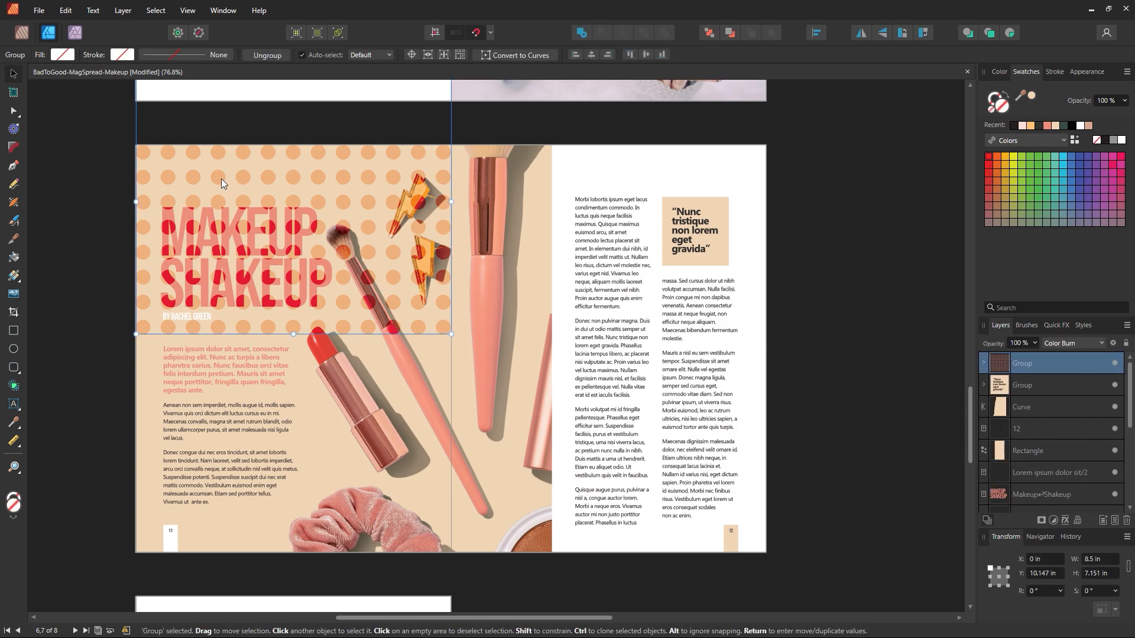
left_click(1057, 345)
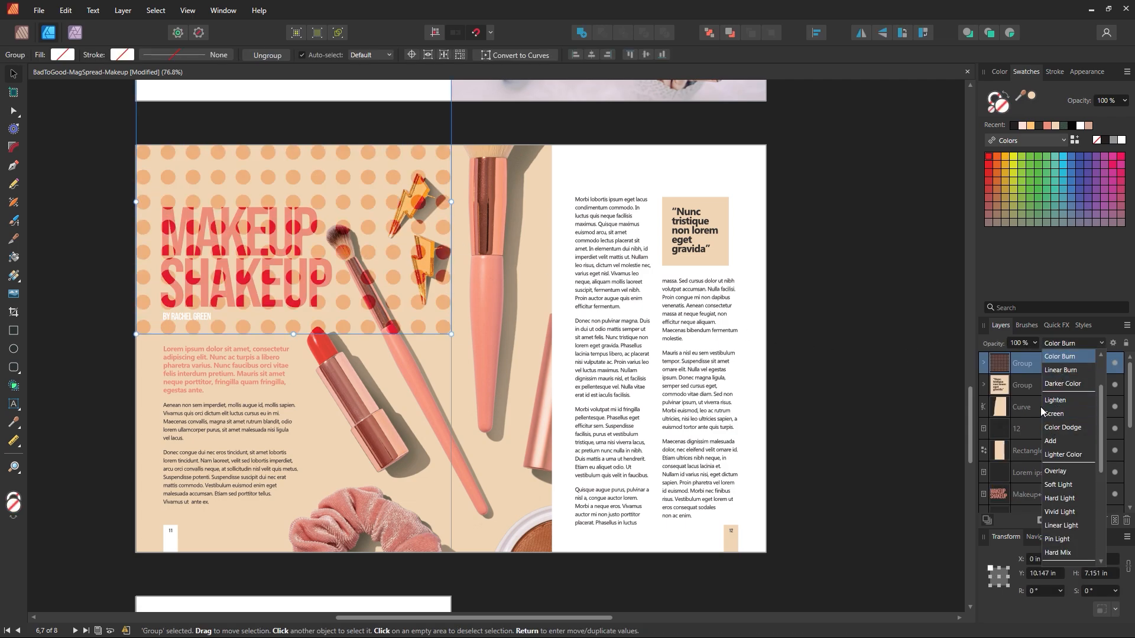
scroll(1052, 485, "down", 5)
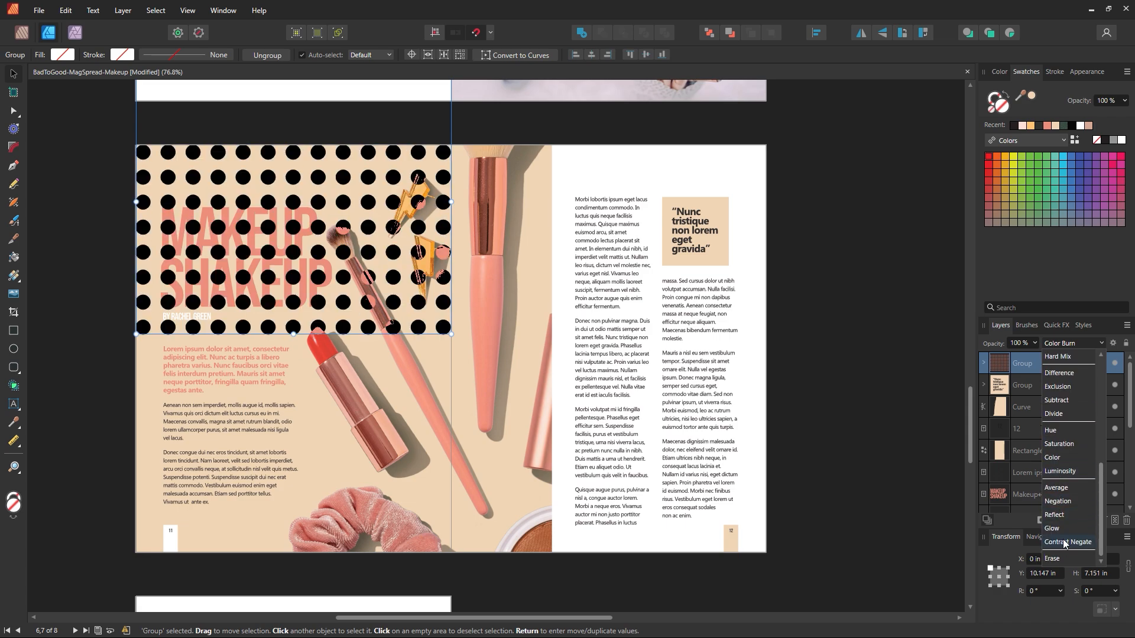
left_click(1069, 493)
left_click(896, 257)
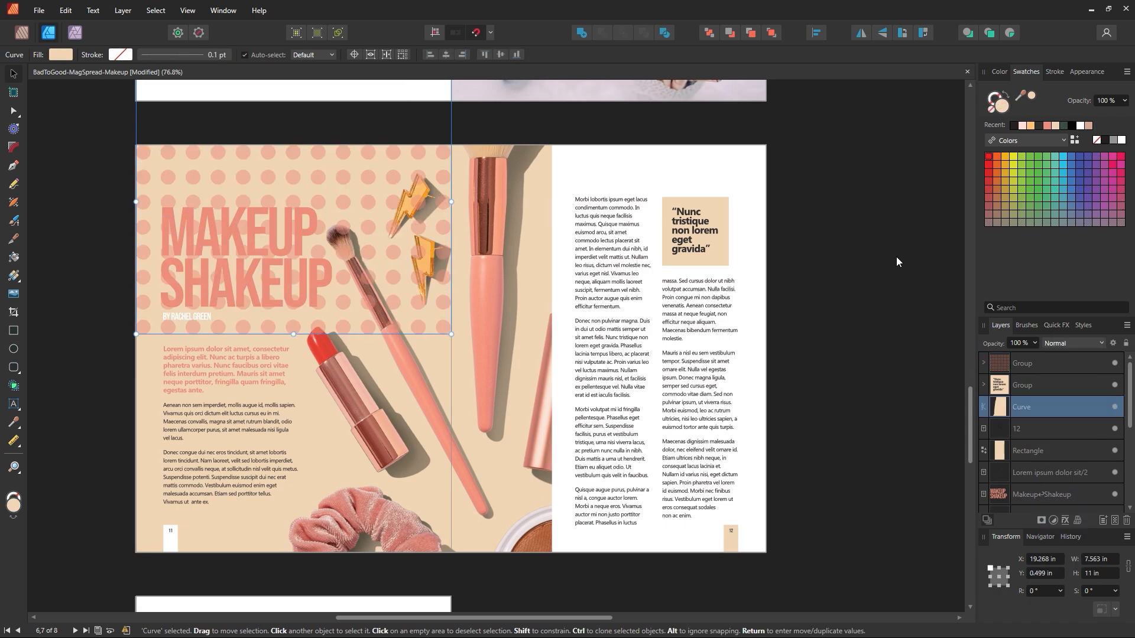
left_click(814, 116)
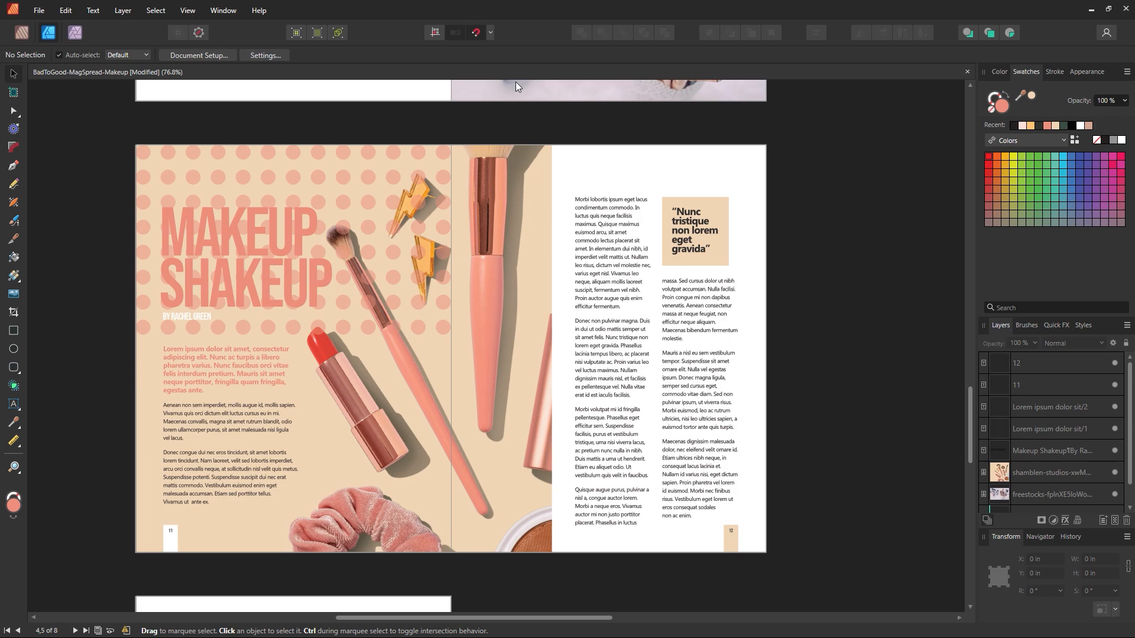
Step: Scale the dot grid down to about 6.52 × 5.48 in and move it down over the Makeup Shakeup title
left_click(318, 157)
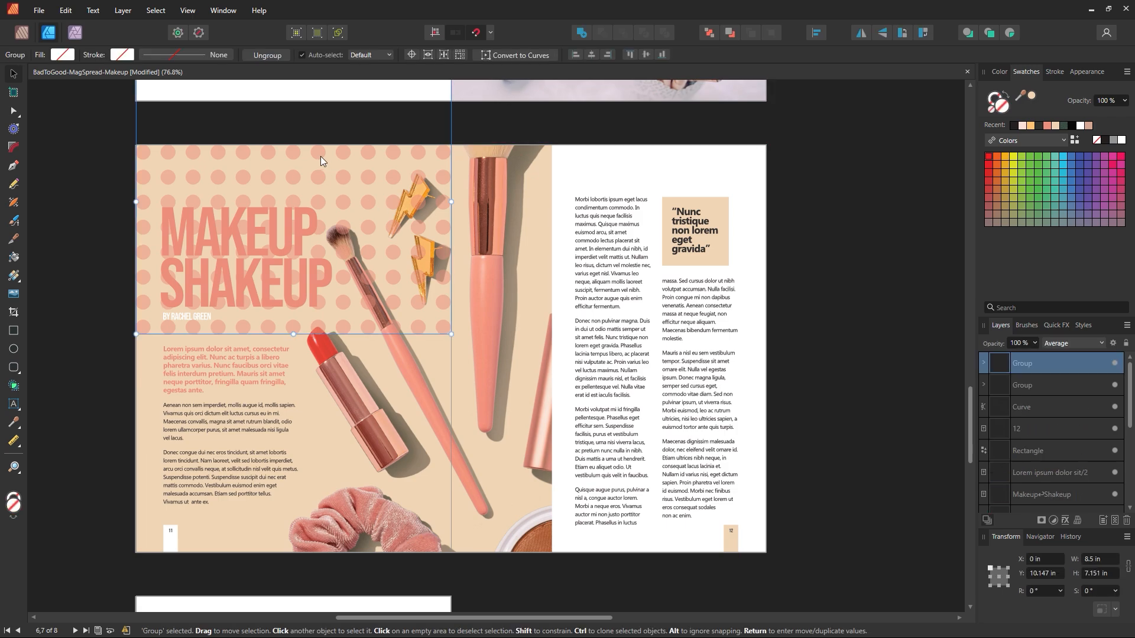
left_click_drag(457, 323, 348, 310)
left_click_drag(328, 180, 326, 233)
left_click(394, 118)
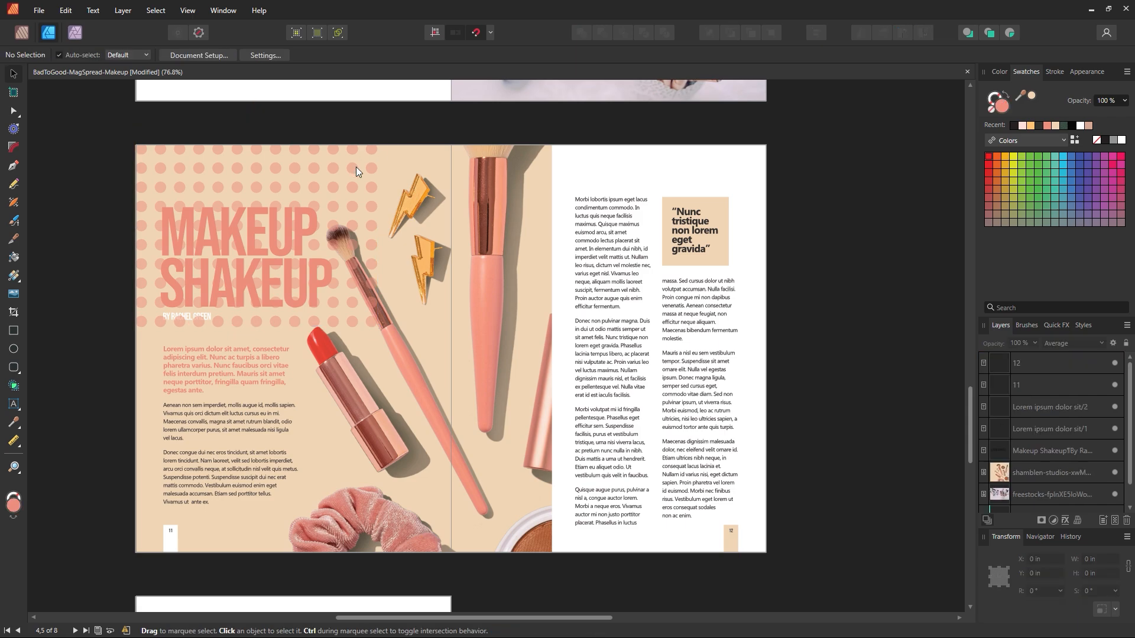
scroll(357, 168, "left", 2)
left_click(369, 181)
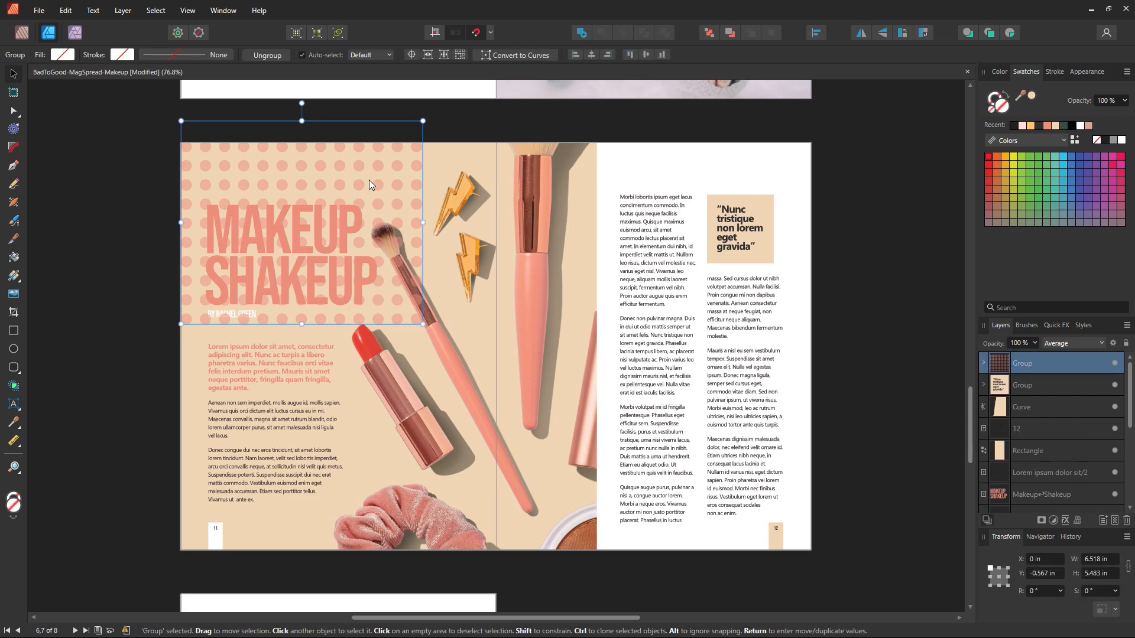
Step: Undo the dot grid's last move, then enlarge it to about 8.5 × 7.15 in and align it with the left page's upper edge
key("ctrl+z")
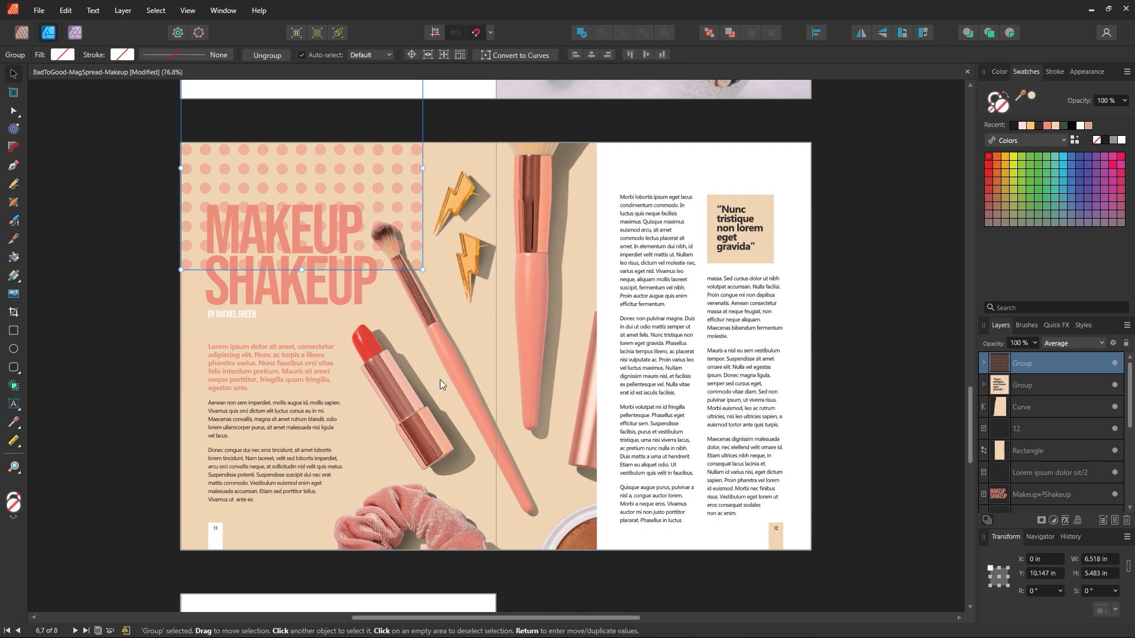
left_click_drag(423, 270, 496, 331)
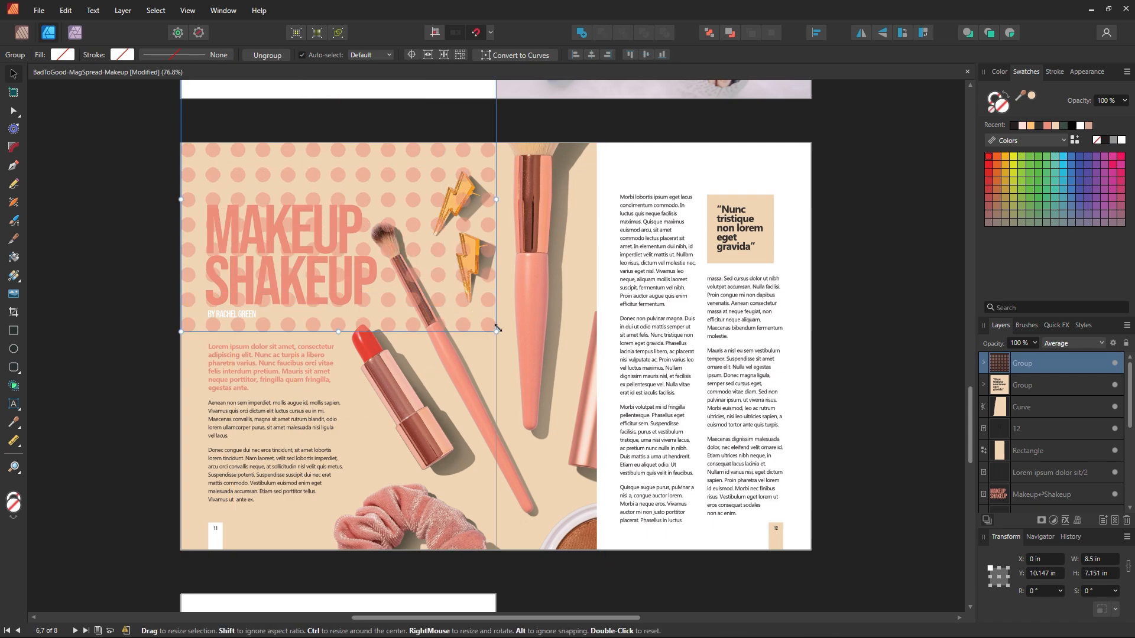
left_click_drag(403, 219, 392, 260)
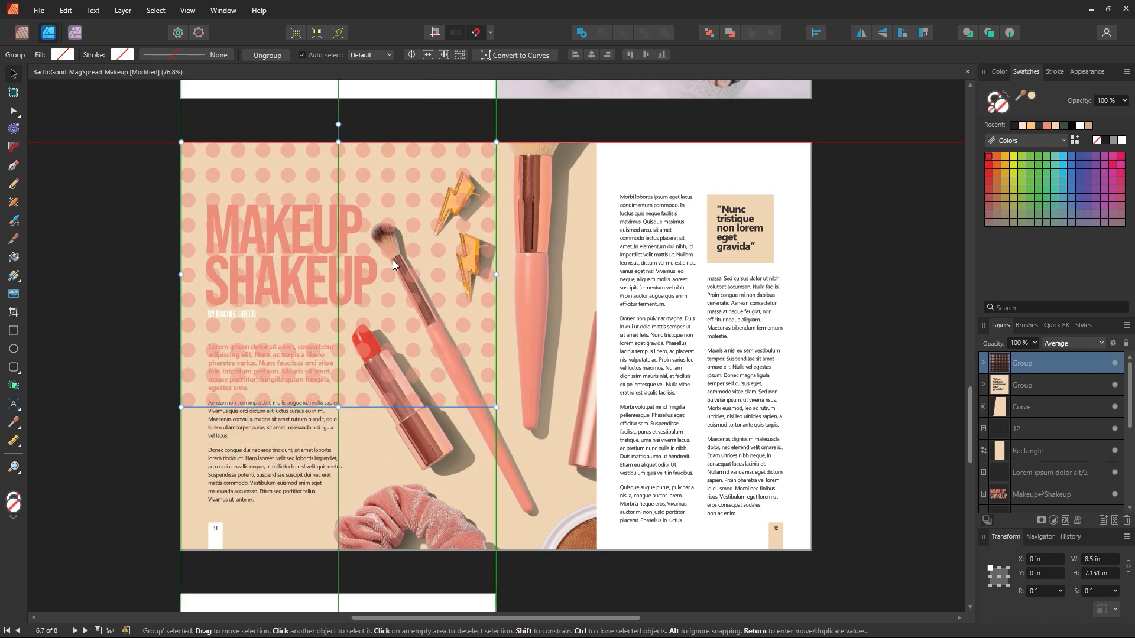
left_click(108, 337)
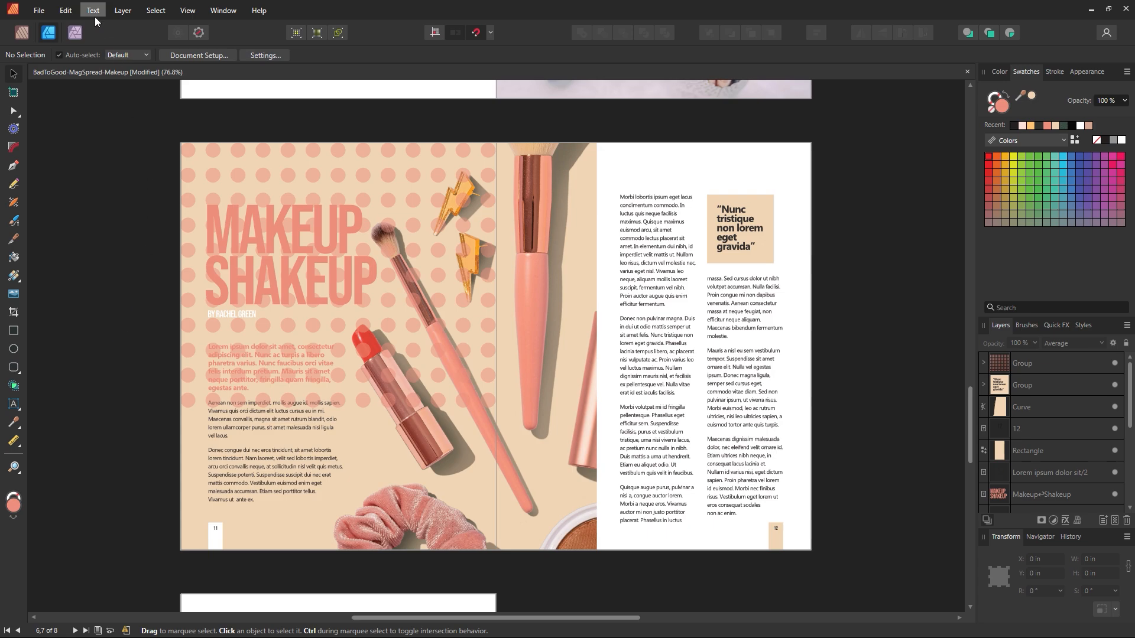
Step: Scale the dot grid down to about 5.64 × 4.75 in and center it over the Makeup Shakeup title
left_click(334, 183)
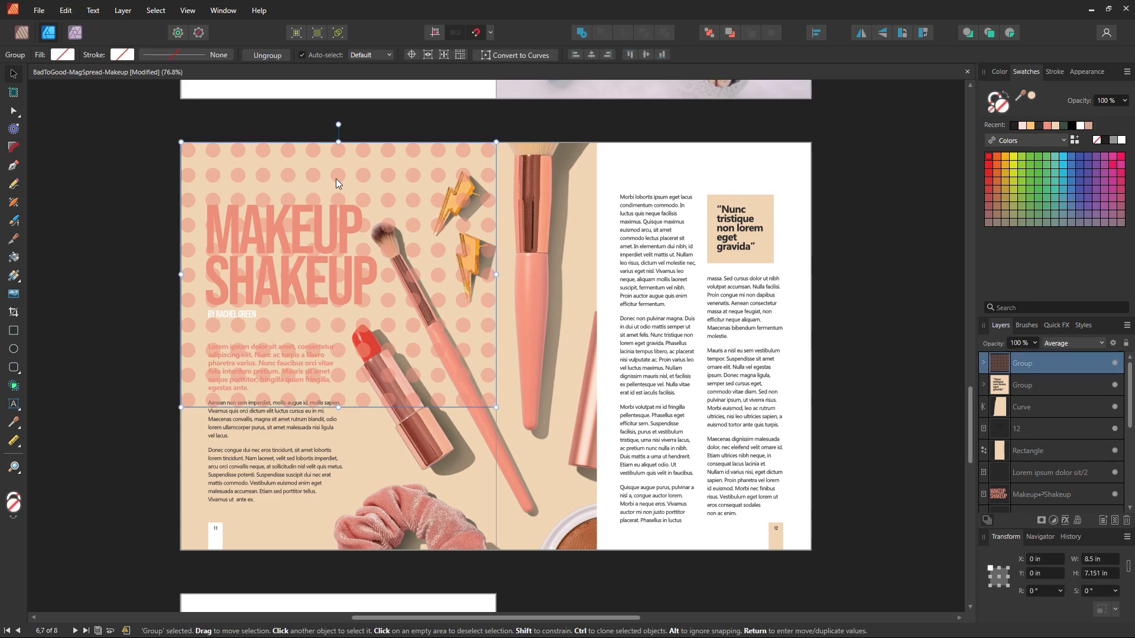
left_click_drag(496, 142, 390, 231)
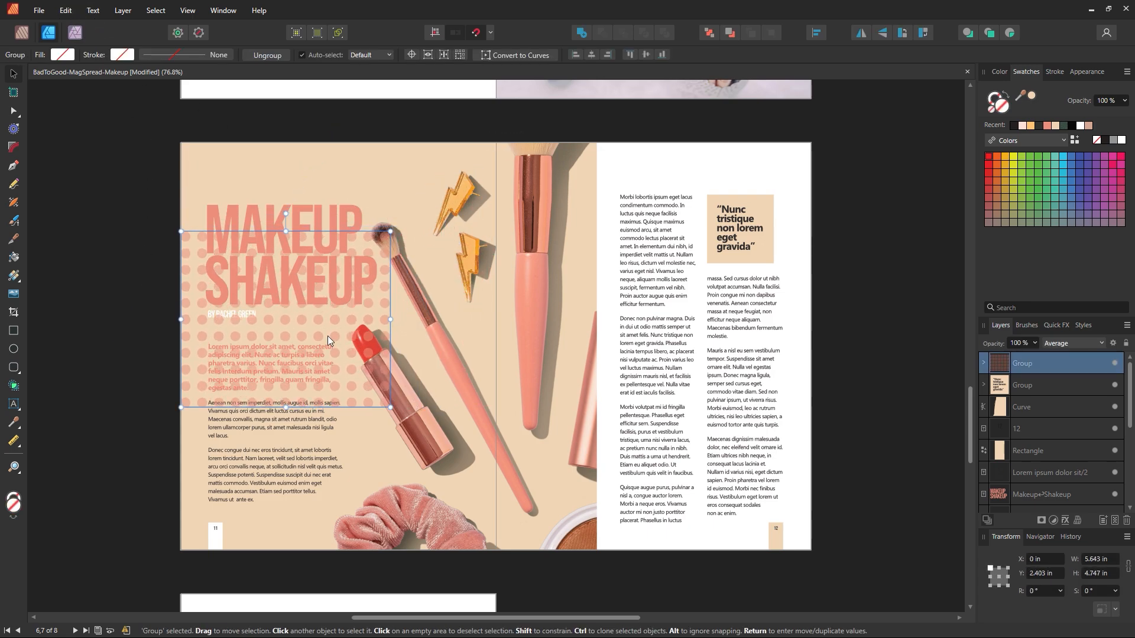
left_click_drag(327, 336, 338, 261)
key("Escape")
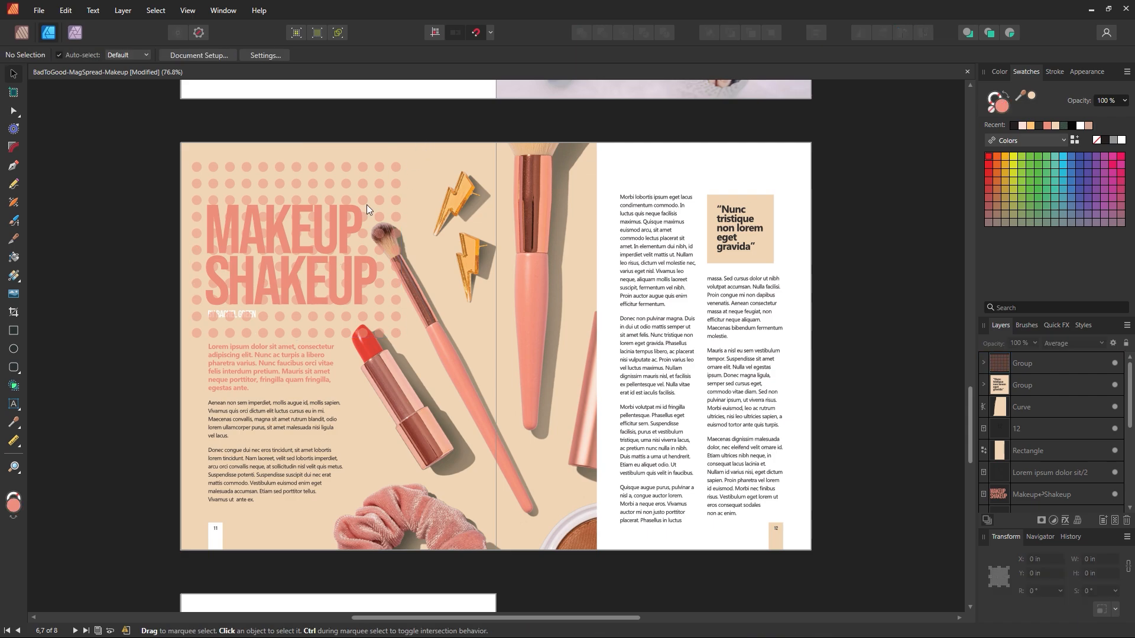
Step: Shrink the dot grid to about 2.73 × 2.29 in, place it on the right page's beige strip, and repeat it upward to fill the strip
left_click_drag(367, 208, 650, 400)
left_click_drag(706, 373, 575, 421)
key("ctrl+j")
key("ctrl+j")
key("ctrl+j")
key("ctrl+j")
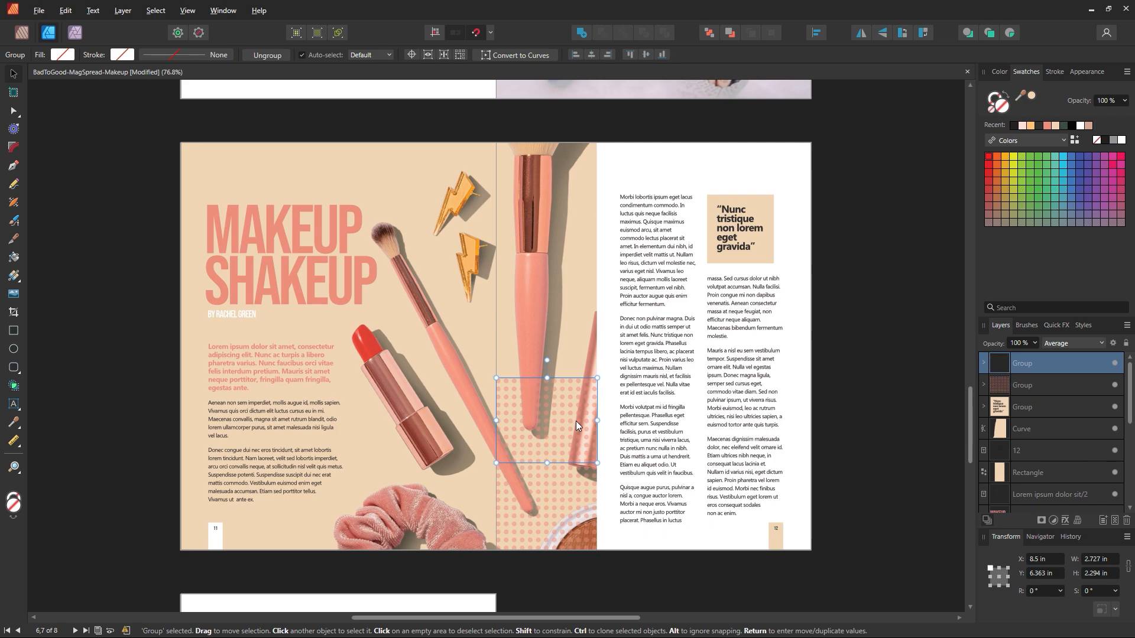
left_click(842, 343)
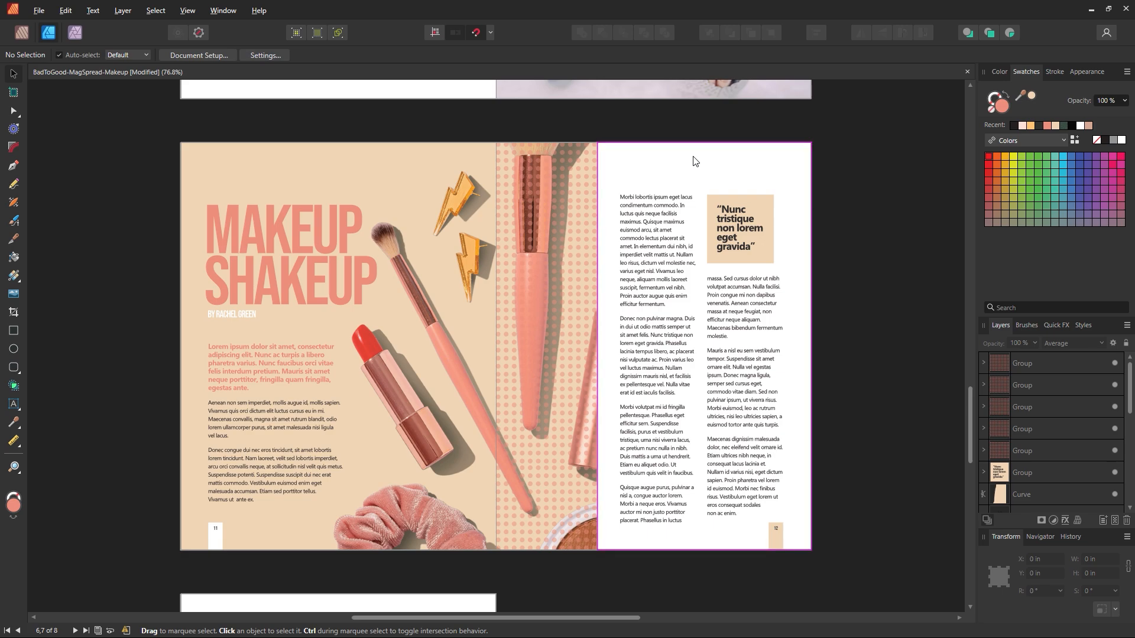
Step: Group the five stacked dot grids into one vertical strip, and try moving it off the spread before undoing the move
left_click(1008, 452)
left_click(1042, 365, "shift")
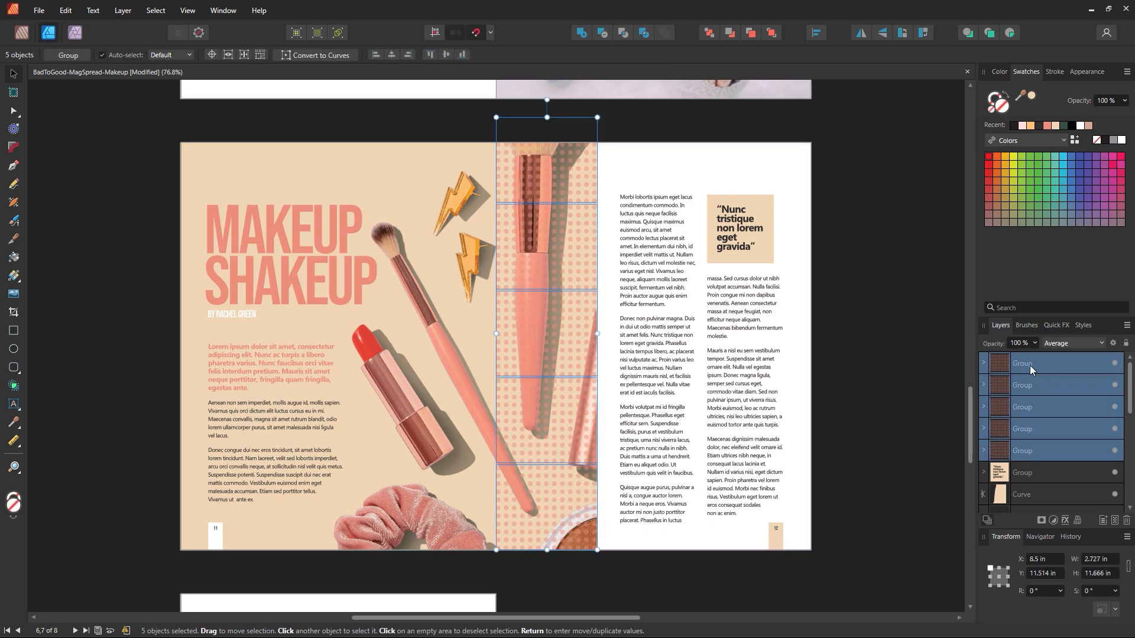
key("ctrl+g")
left_click_drag(530, 420, 817, 397)
key("ctrl+z")
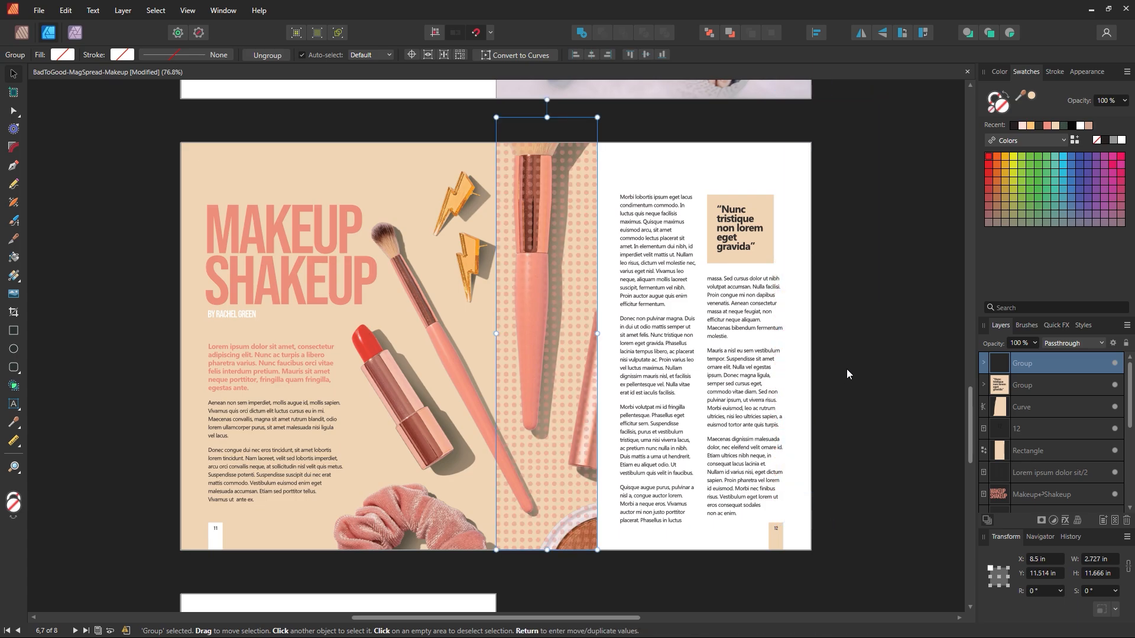
left_click(847, 369)
Step: Duplicate the vertical dot strip and place the copy on the left page over the small brush and lipstick
key("z")
left_click(516, 352, "alt")
left_click(516, 353, "alt")
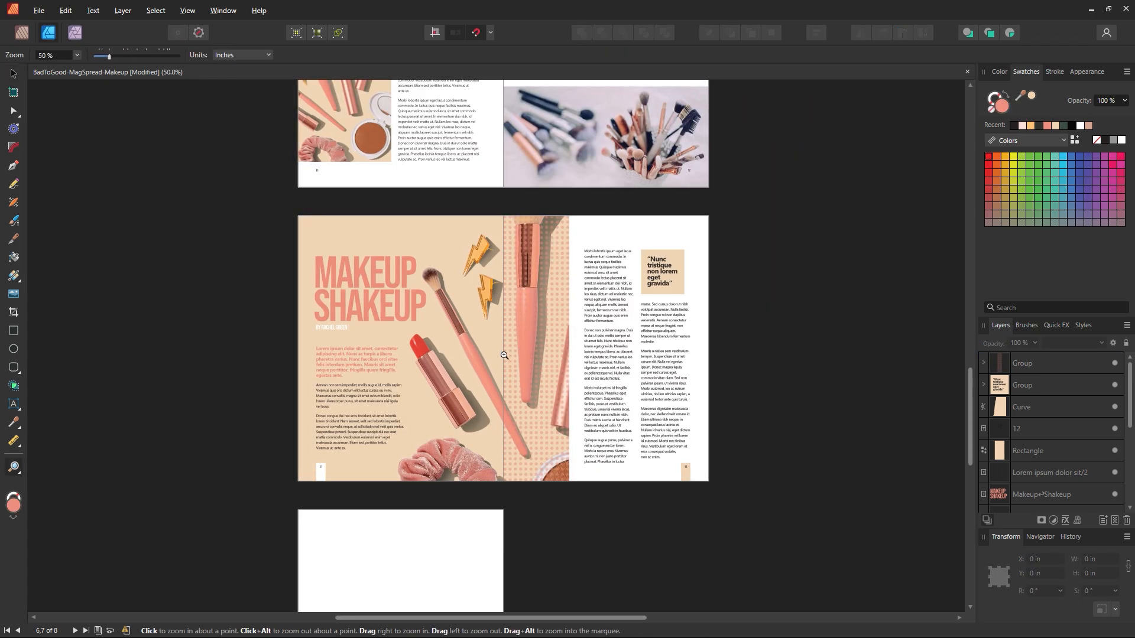
left_click_drag(498, 350, 571, 374)
left_click(15, 74)
left_click_drag(521, 329, 576, 355)
left_click(838, 236)
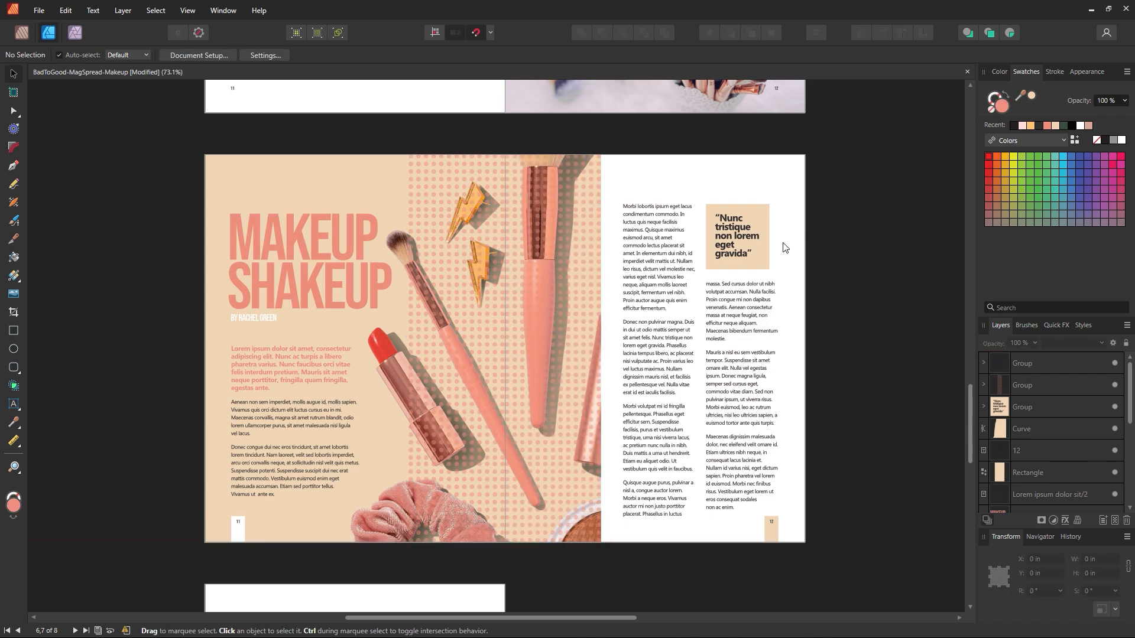
left_click_drag(466, 369, 425, 370)
left_click(158, 314)
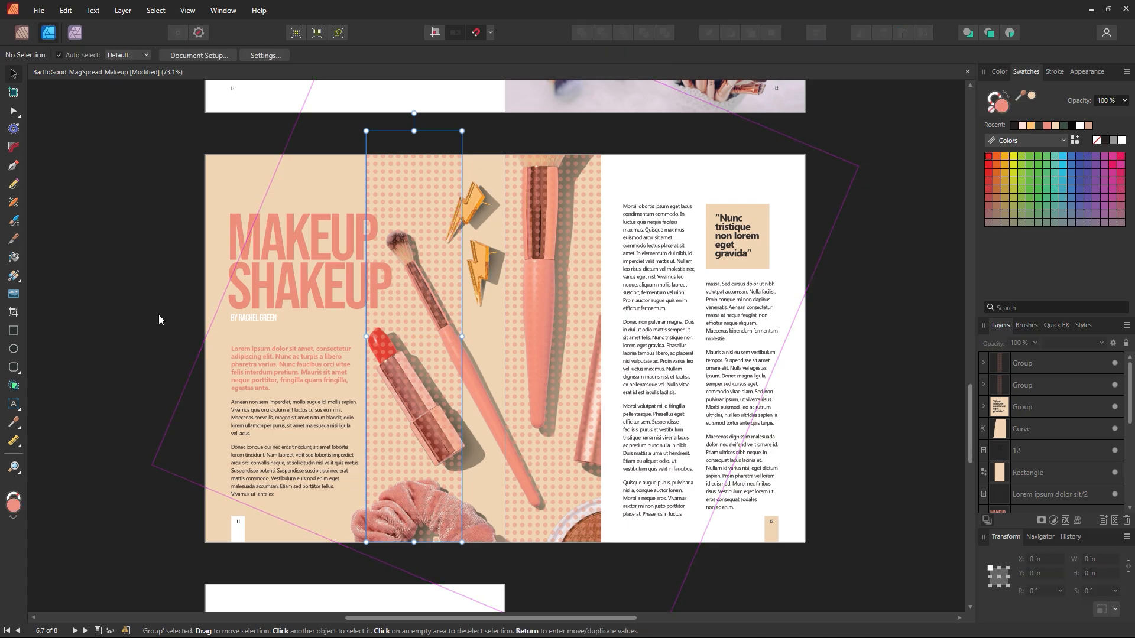
Step: Try moving the original dot strip off the right page, undo the move and deselect everything
left_click_drag(576, 378, 813, 393)
key("ctrl+z")
left_click(843, 390)
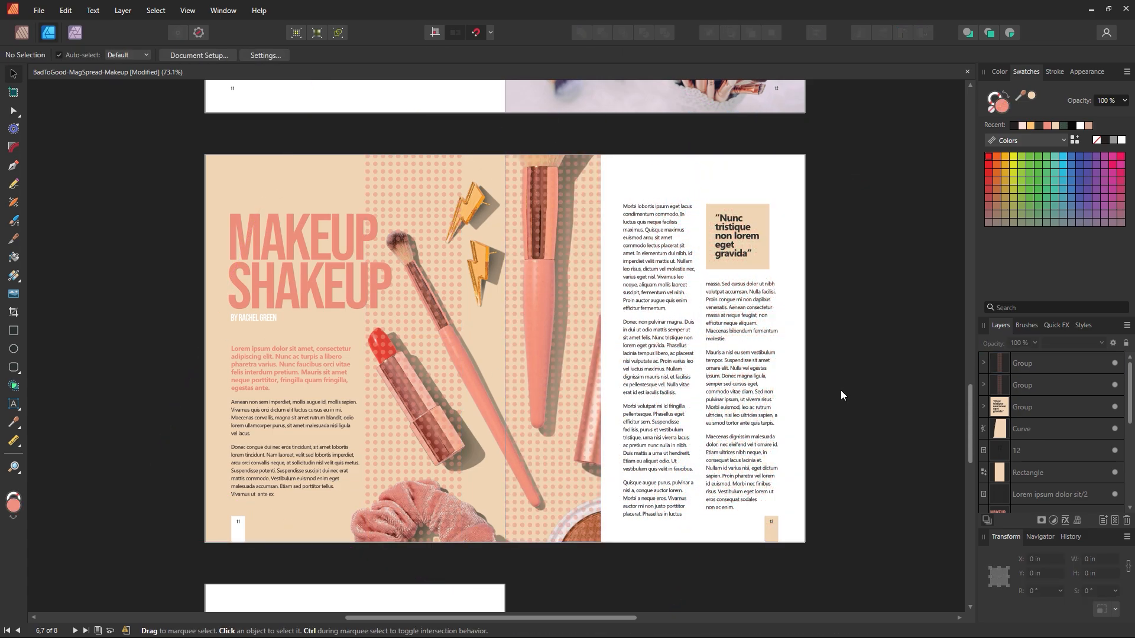
Step: Move the copied dot strip up over the Makeup Shakeup title and delete the original strip from the spread
left_click_drag(423, 397, 287, 225)
left_click_drag(566, 344, 870, 326)
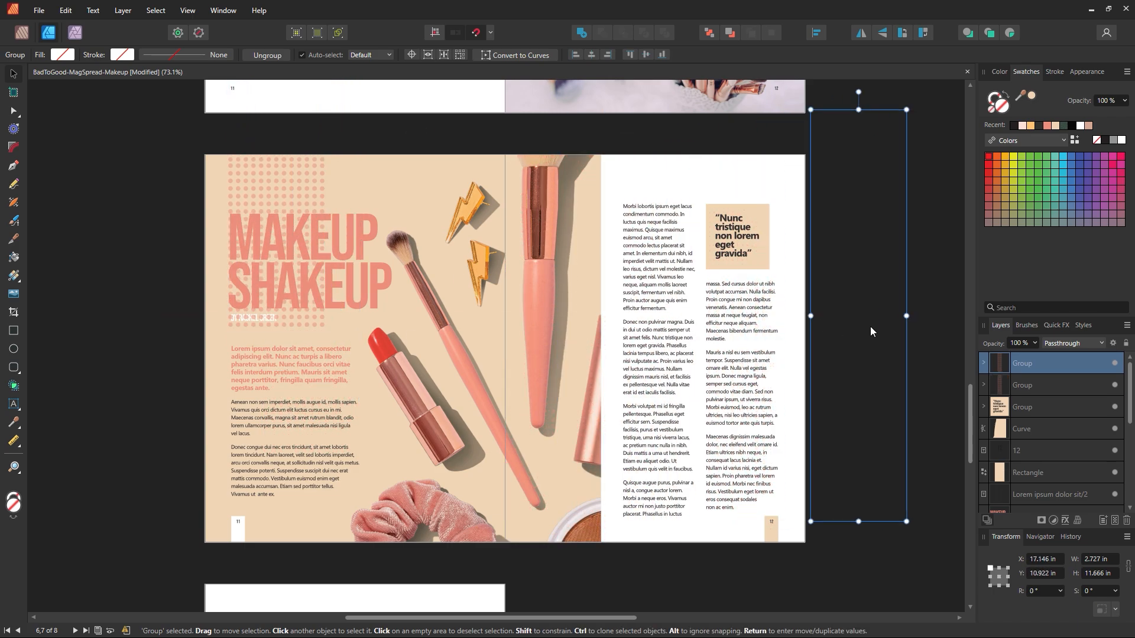
key("Delete")
Step: Align the dot strip with the title's left margin and send it down the layer order behind the text
mouse_move(270, 198)
left_mouse_down()
mouse_move(297, 175)
mouse_move(267, 189)
mouse_move(283, 202)
left_mouse_up()
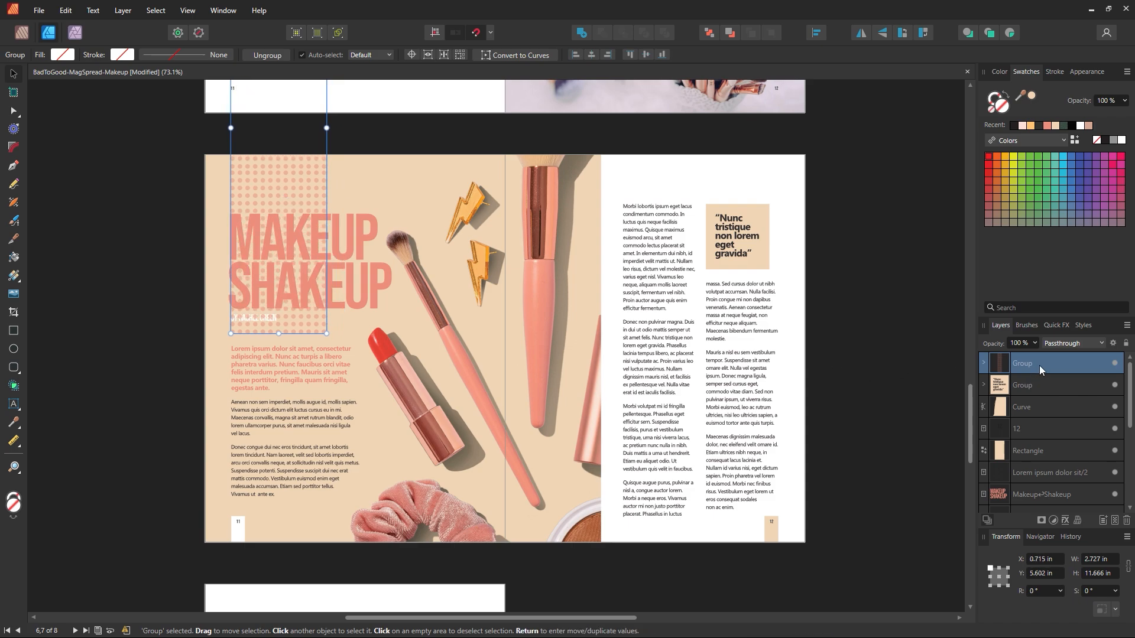
key("ctrl+shift+[")
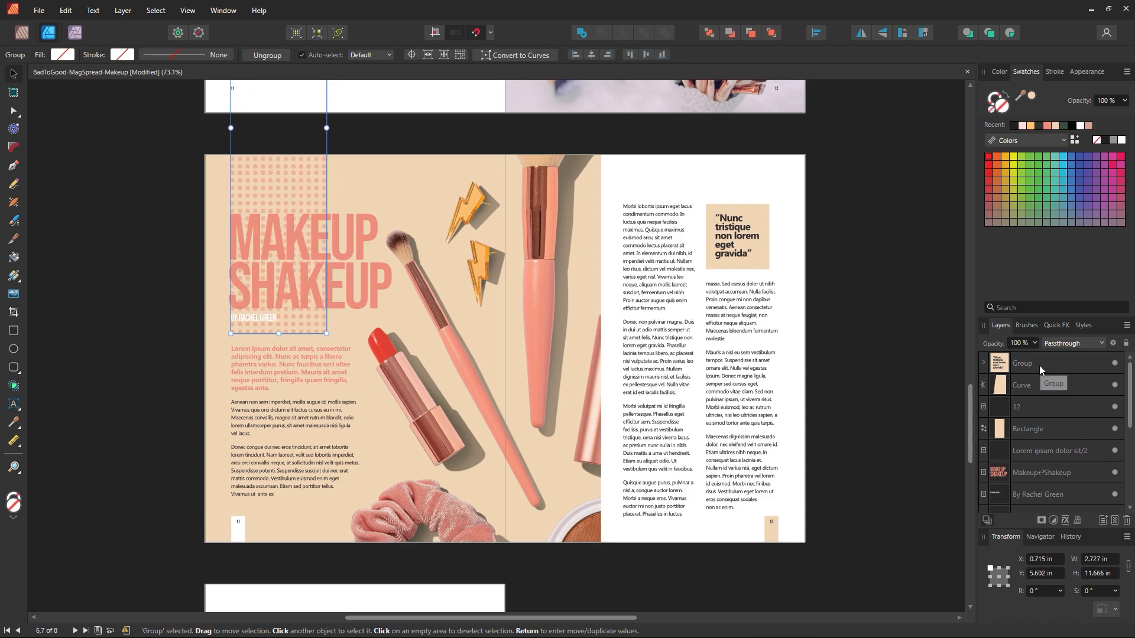
left_click(882, 309)
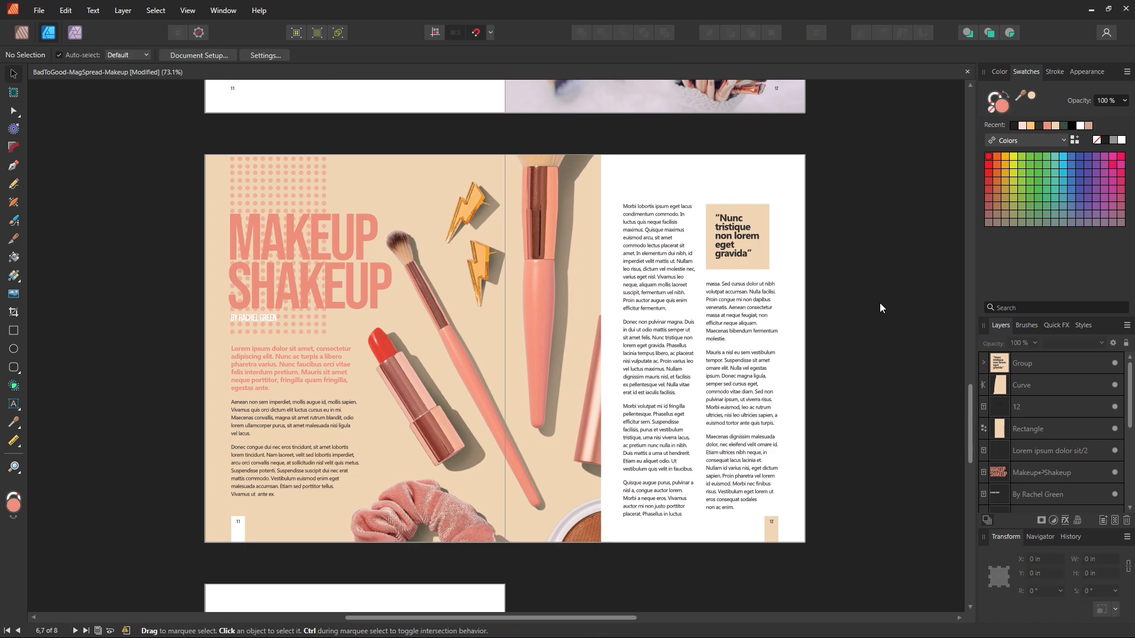
Step: Rotate the dot strip 90°, place it behind the Makeup Shakeup title and scale it to about 2.68 × 11.47 in
left_click(331, 285)
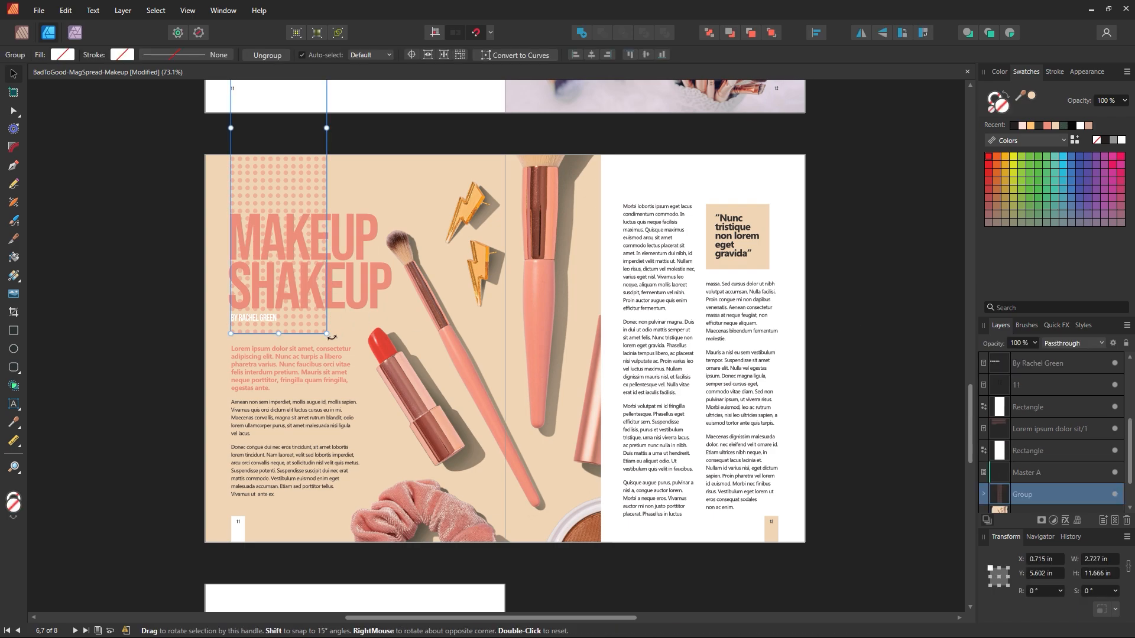
left_click_drag(330, 331, 418, 83)
left_click_drag(377, 154, 291, 285)
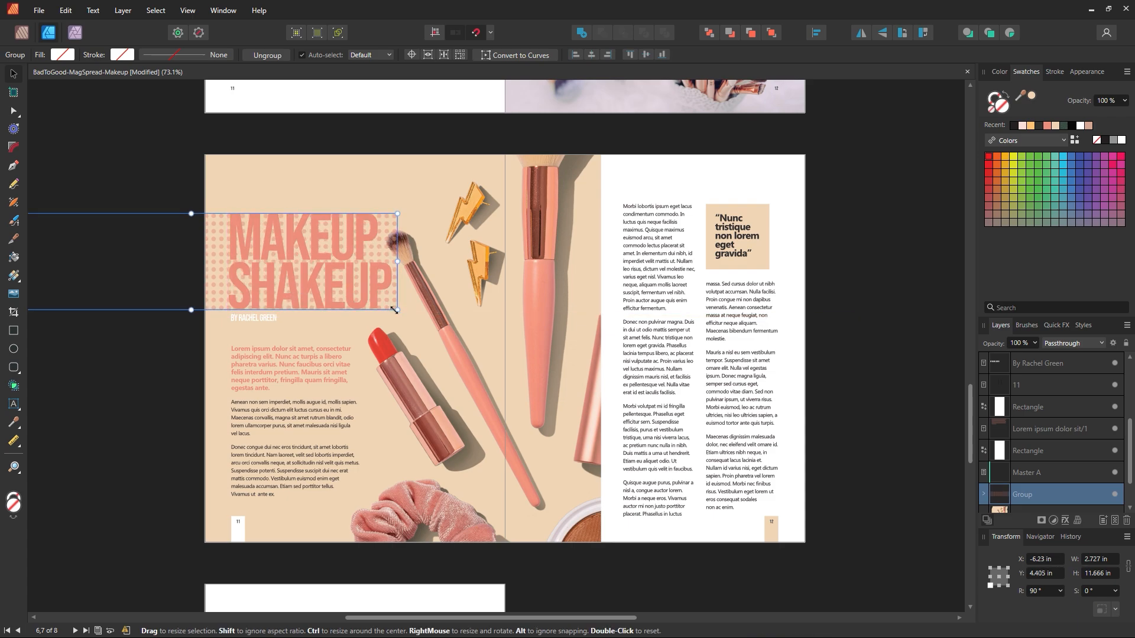
left_click_drag(398, 308, 388, 308)
left_click(341, 149)
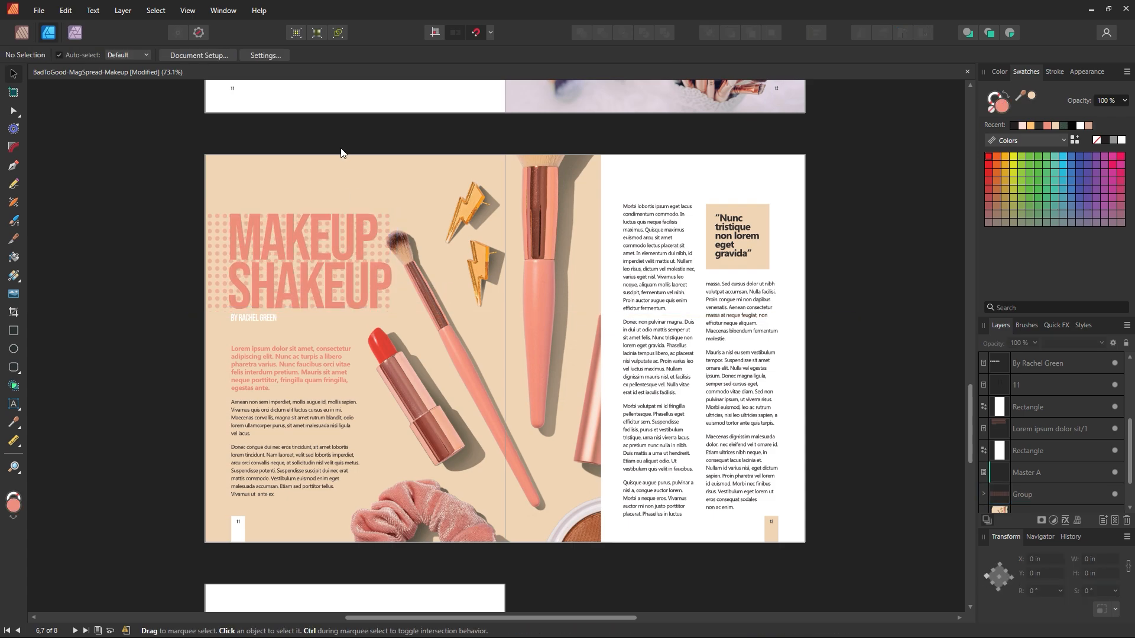
Step: Recolour the dot strip behind the Makeup Shakeup title orange and extend its placement across the page to the spread's centre fold
left_click(214, 238)
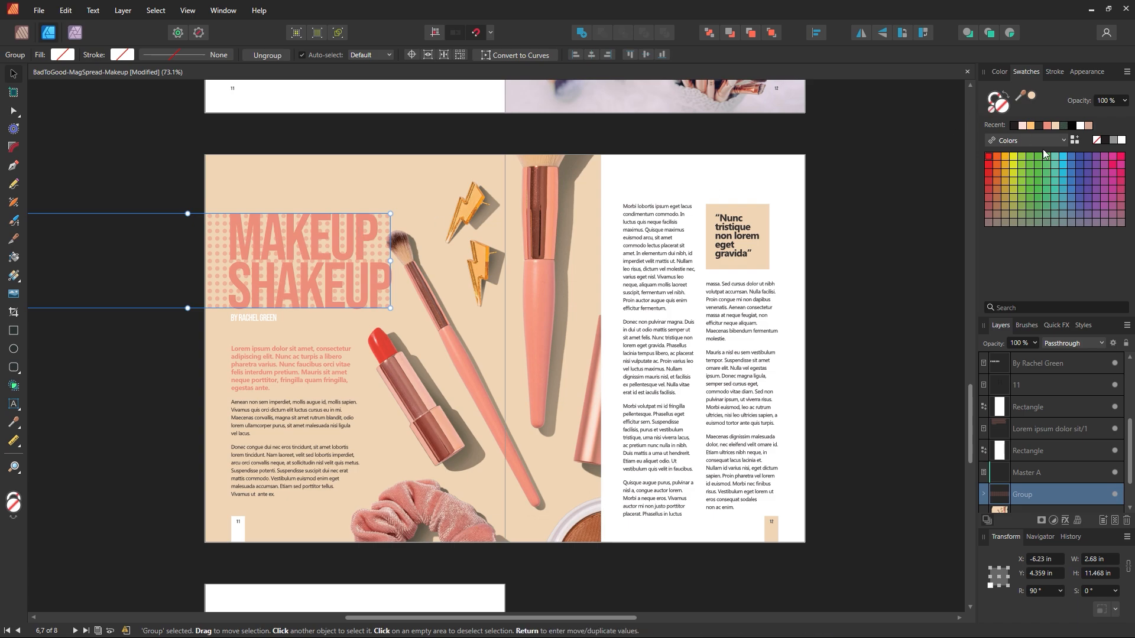
left_click(1071, 343)
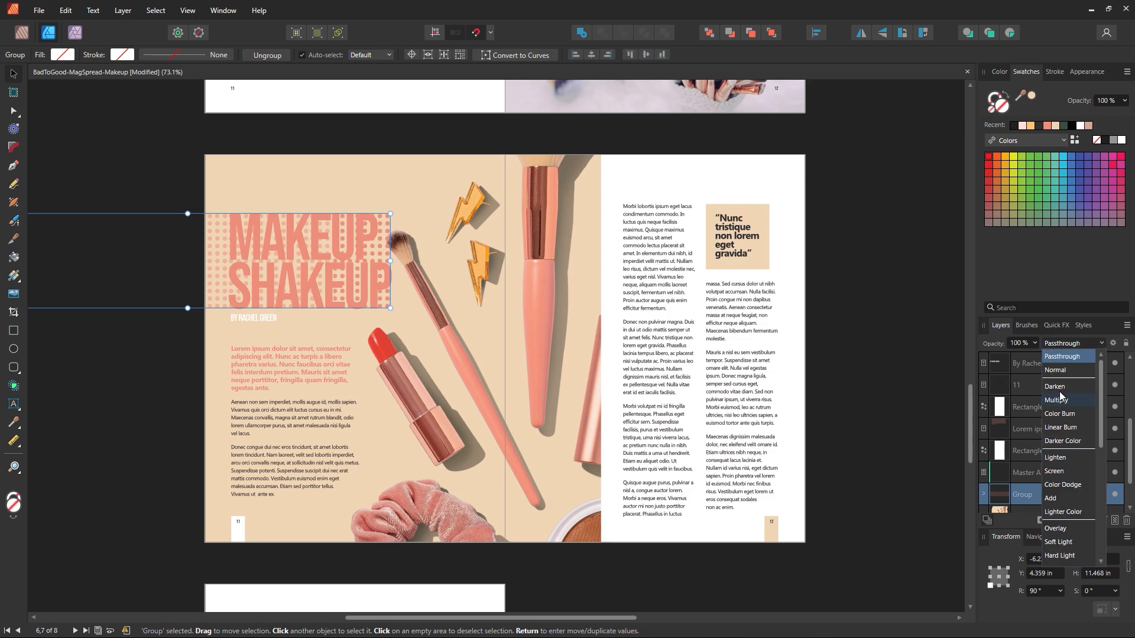
left_click(1068, 357)
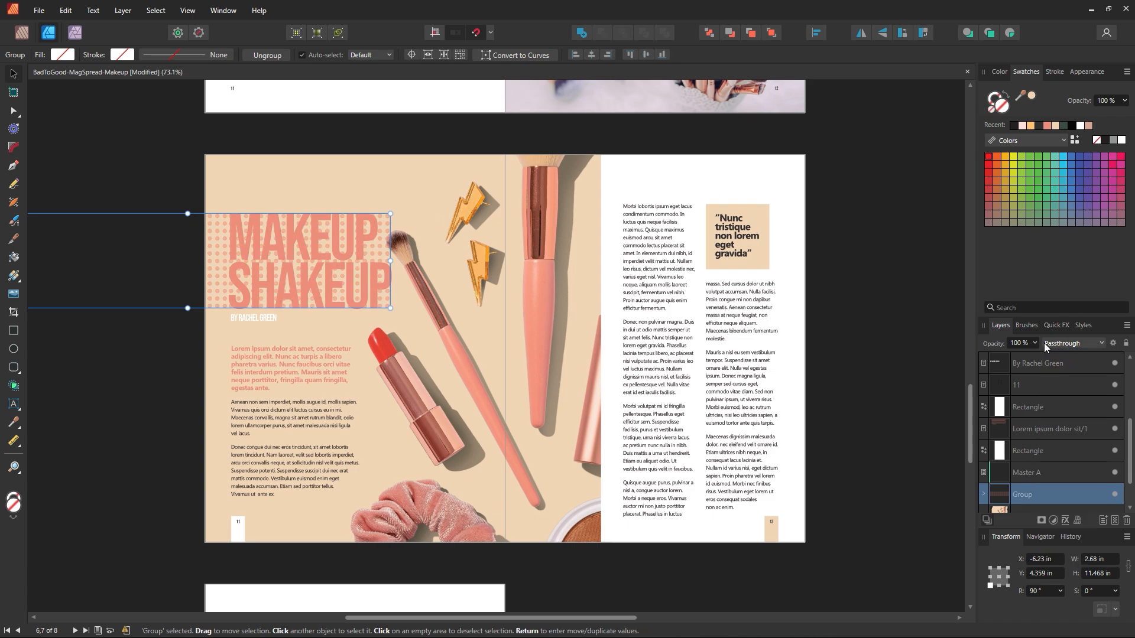
left_click(1029, 125)
left_click_drag(375, 261, 450, 262)
left_click(834, 127)
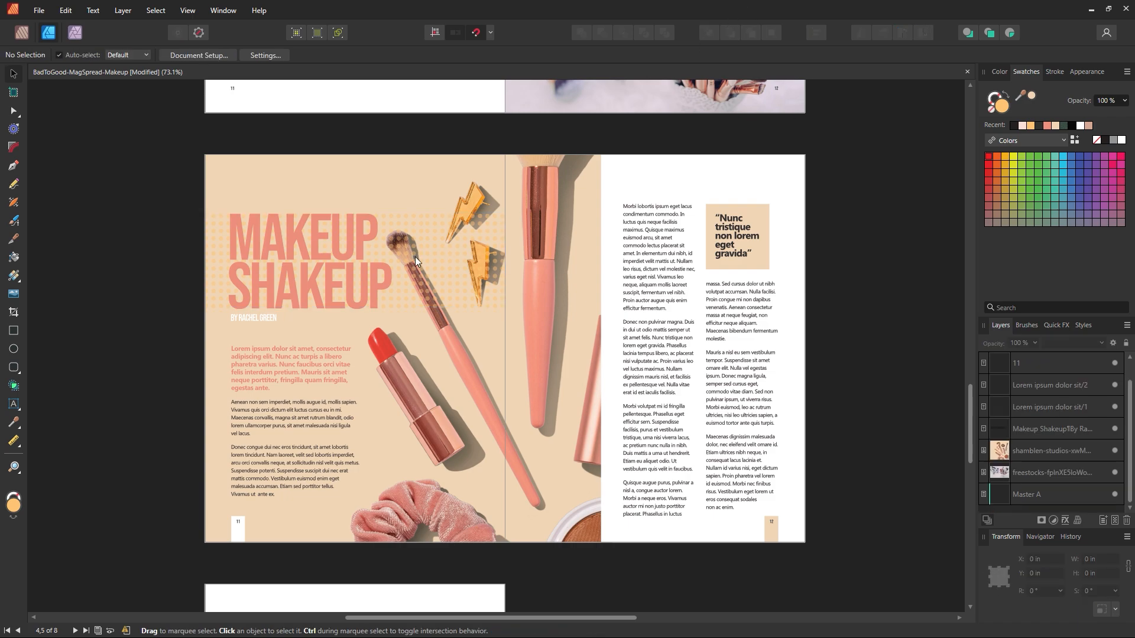
Step: Ungroup the dot strip, set the blend mode of all its dots to Normal and group them again
left_click(428, 231)
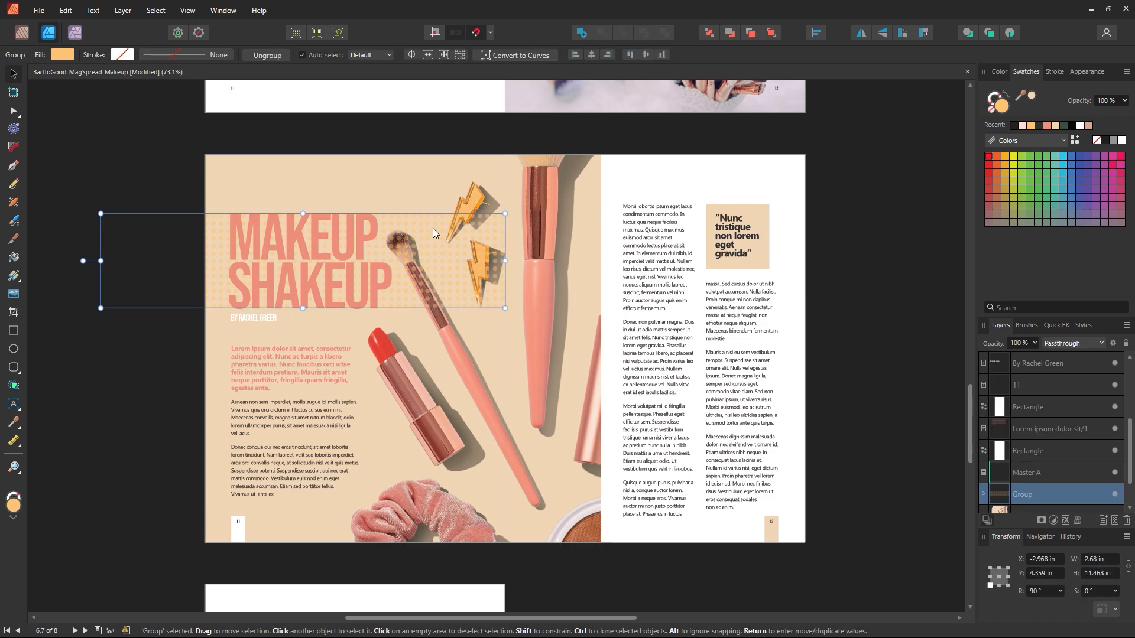
key("ctrl+shift+g")
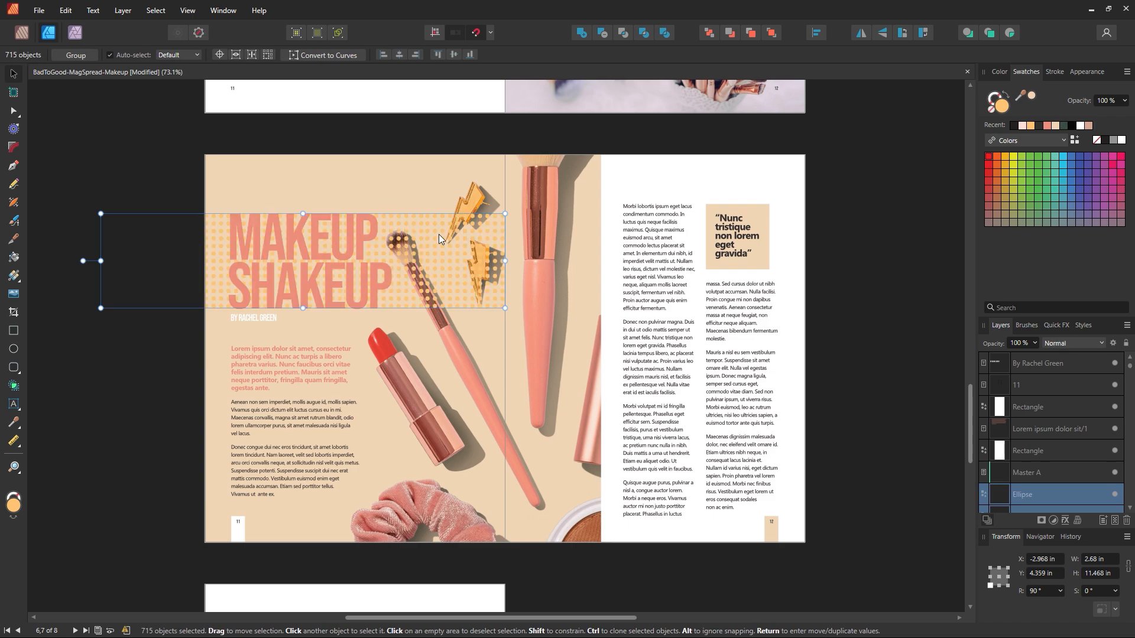
left_click(1061, 344)
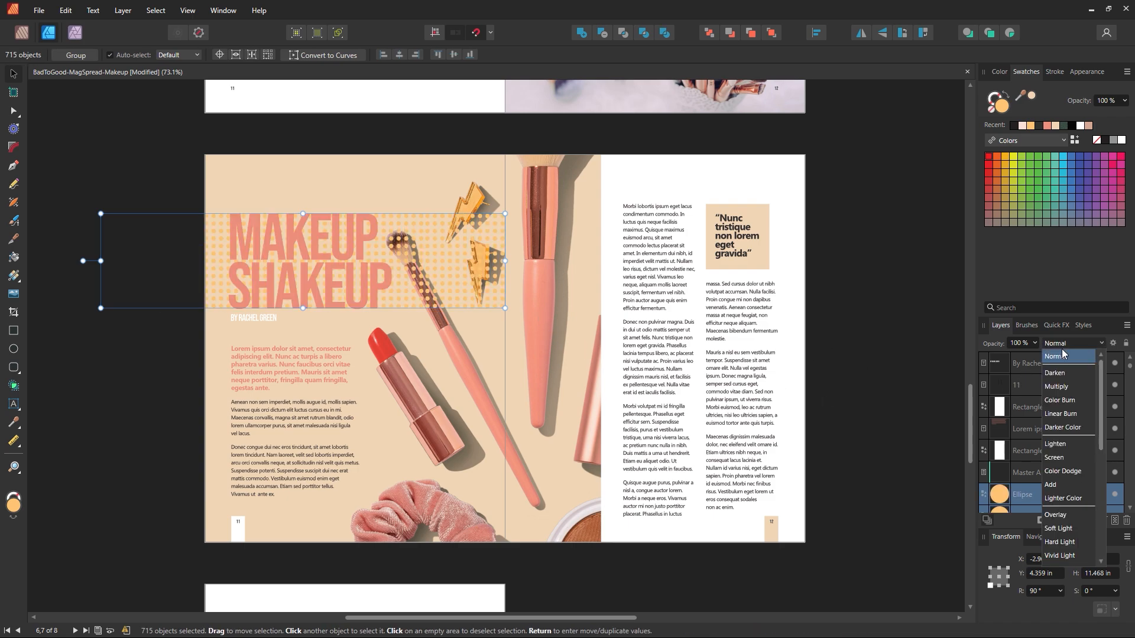
left_click(1068, 360)
key("ctrl+g")
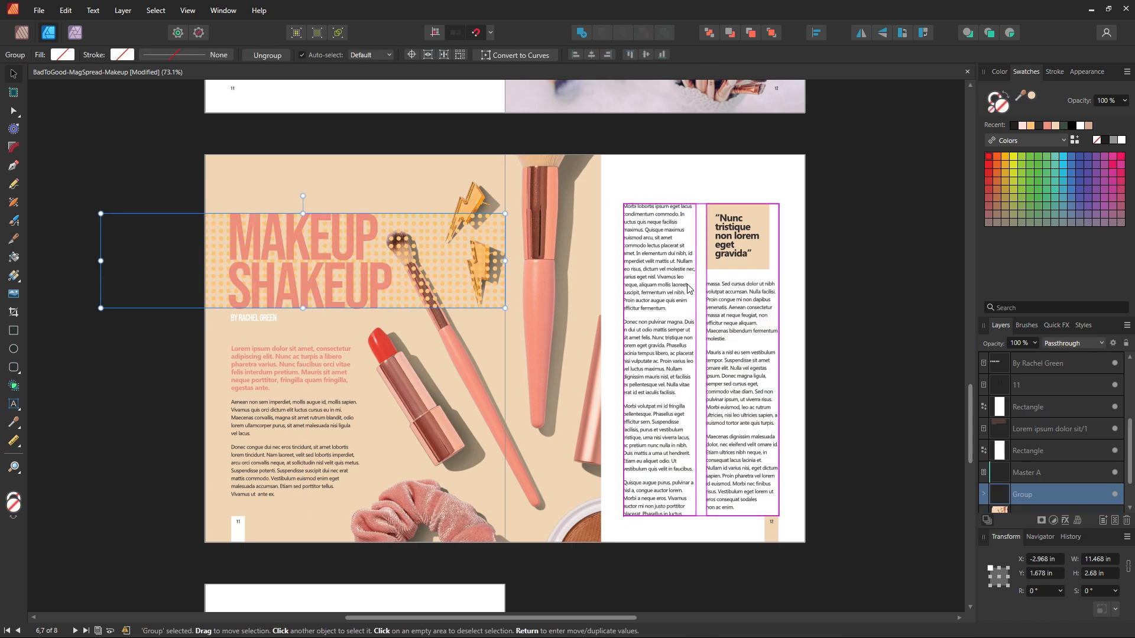
Step: Try a pale pink fill on the dot strip, then apply the title's salmon pink instead
left_click(1023, 126)
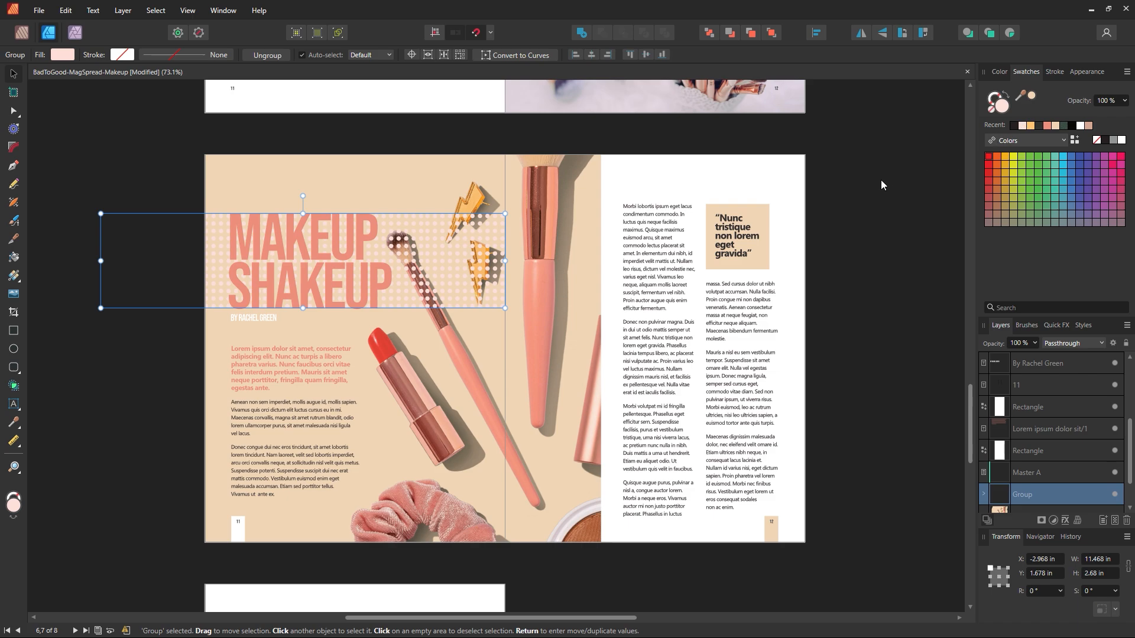
left_click(1048, 126)
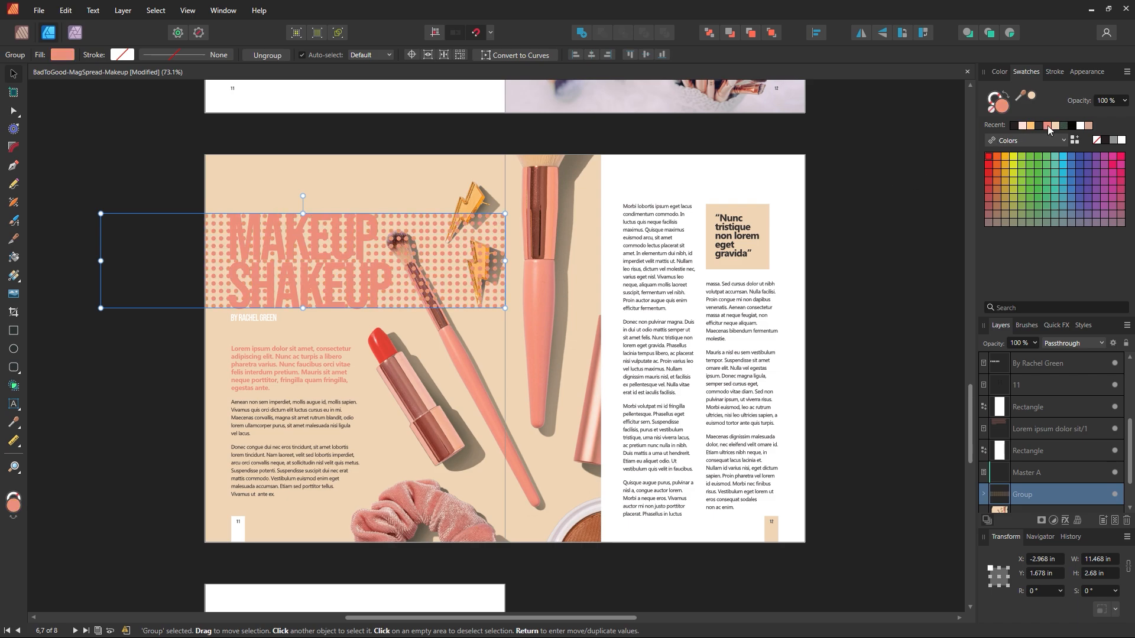
left_click(897, 268)
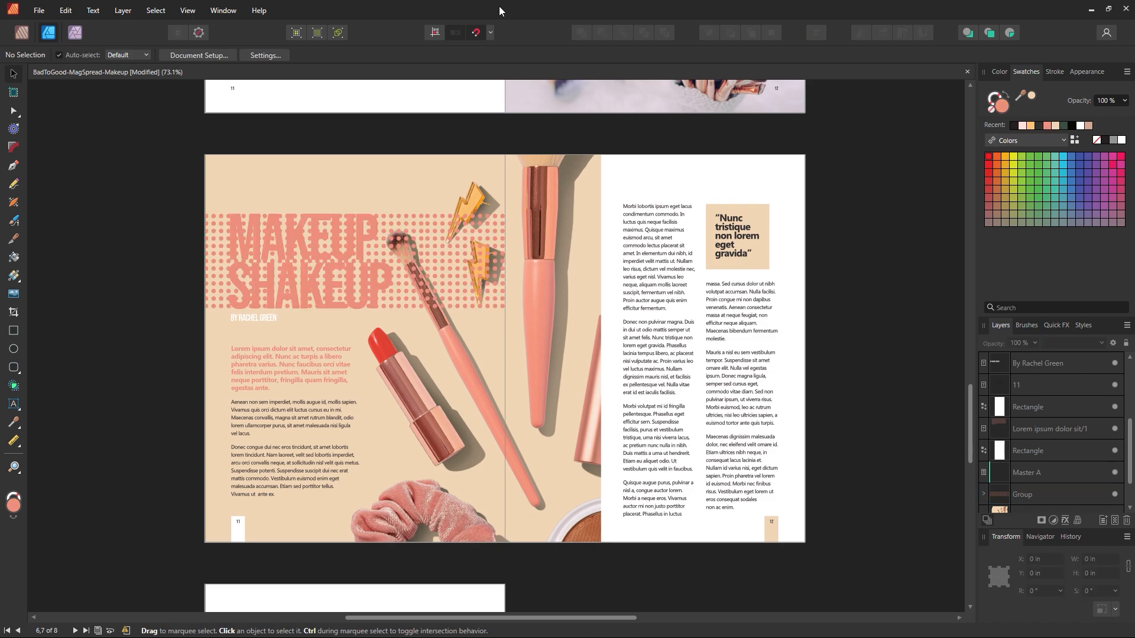
Step: Compare blend modes on the salmon dot strip, apply Color Burn and lower its opacity to 47 %
left_click(414, 227)
left_click(1072, 343)
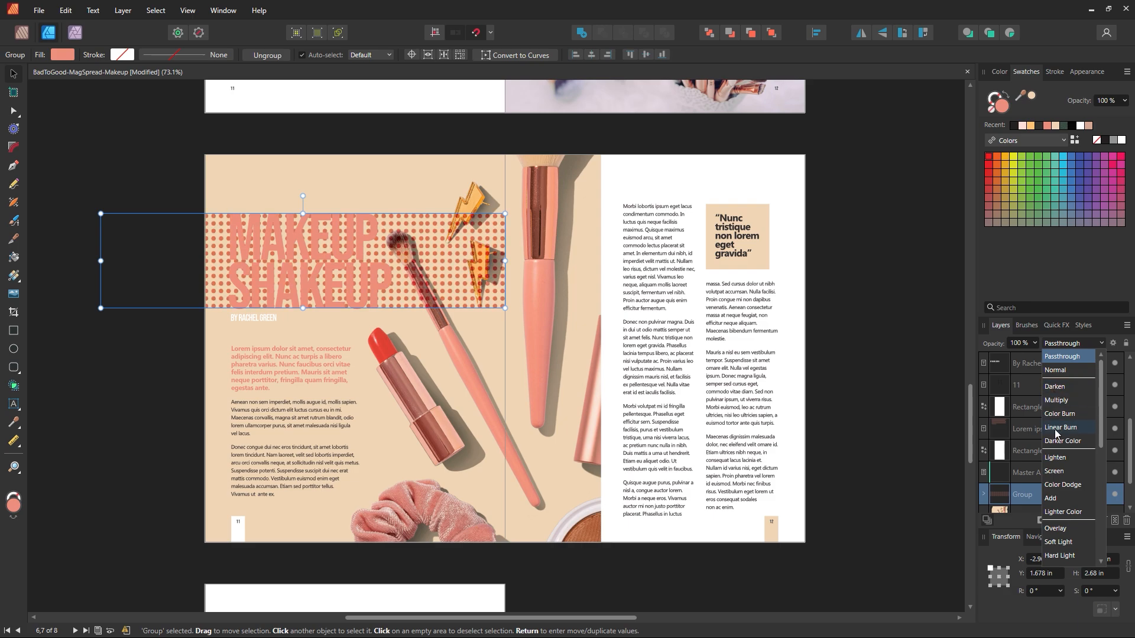
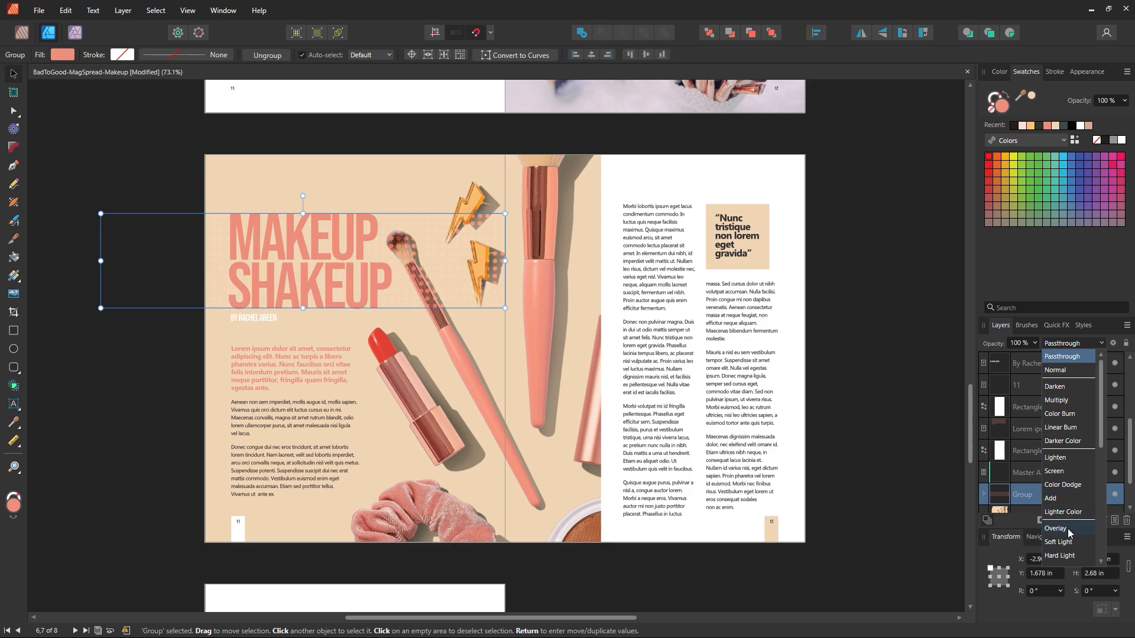
scroll(1070, 538, "down", 3)
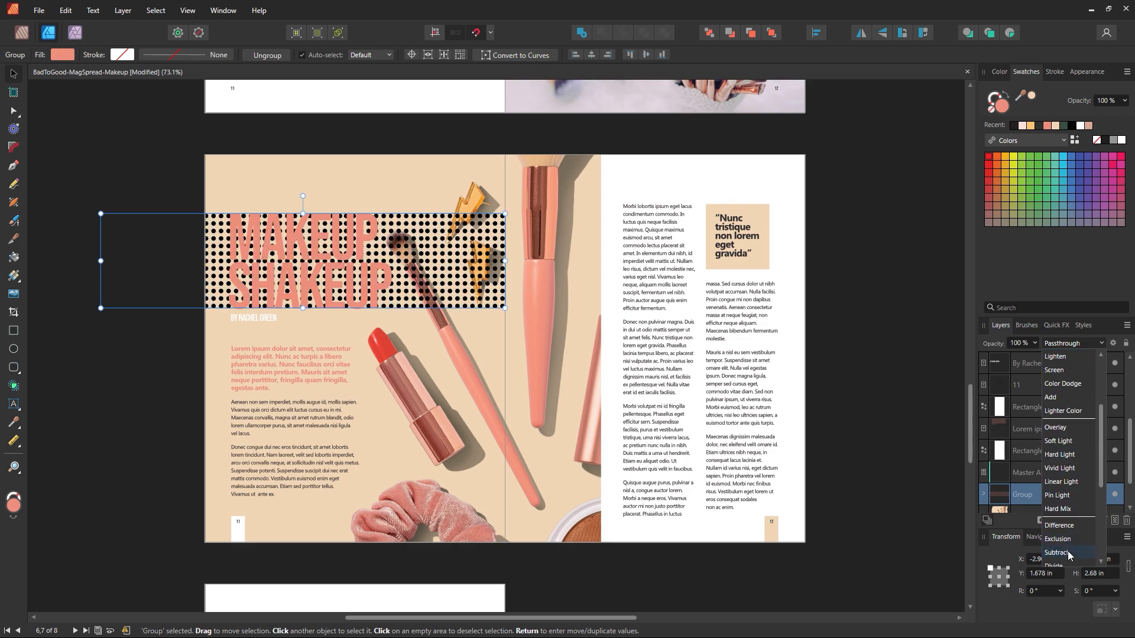
scroll(1073, 551, "up", 3)
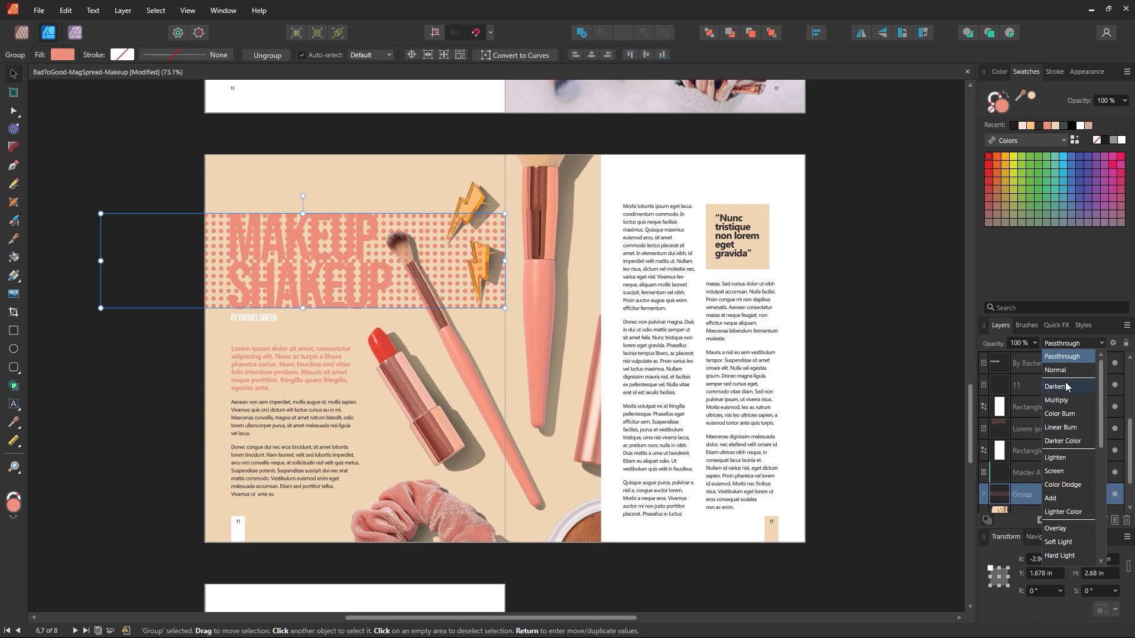
left_click(1060, 413)
left_click(1034, 343)
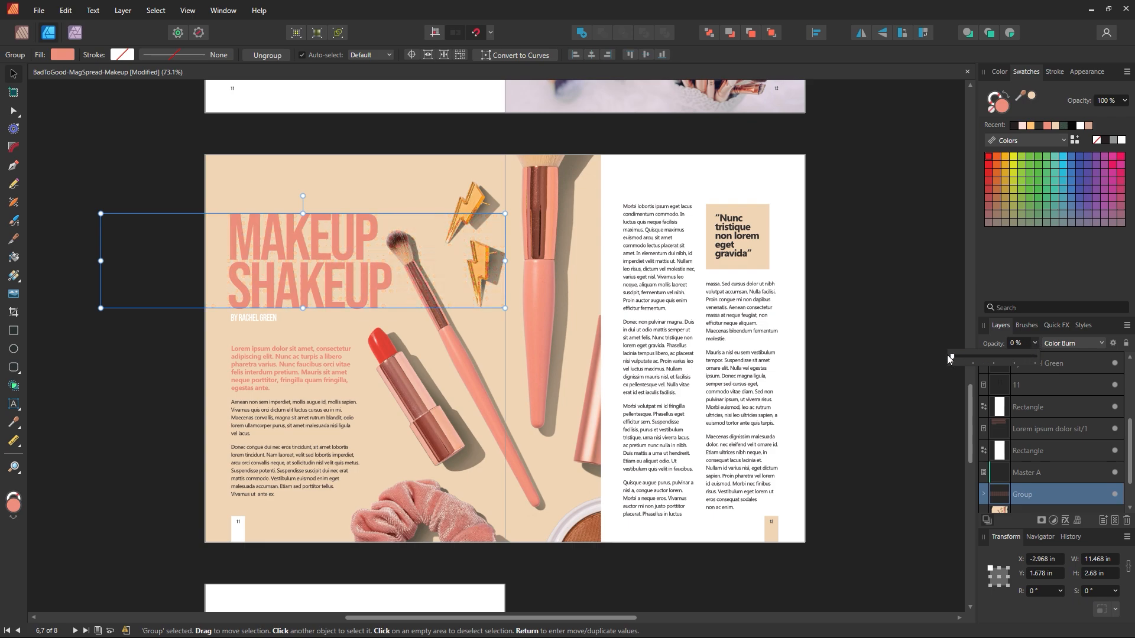
left_click_drag(961, 357, 991, 361)
left_click(912, 289)
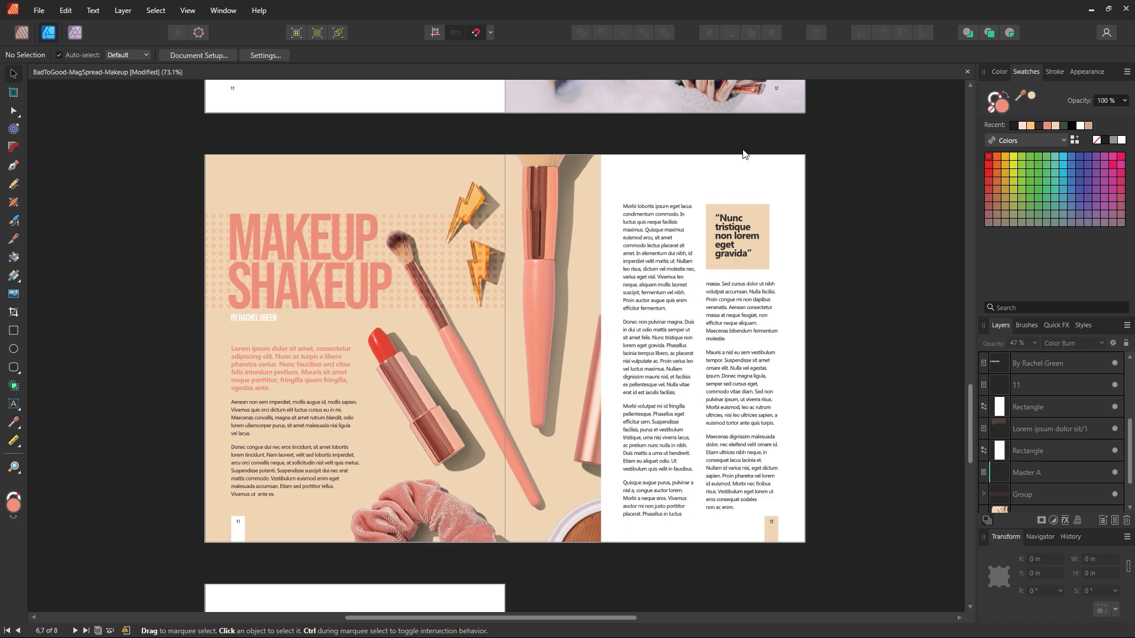
Step: Duplicate the dot strip onto the right-hand page and bring the copy to the front of the layer order
left_click(493, 237)
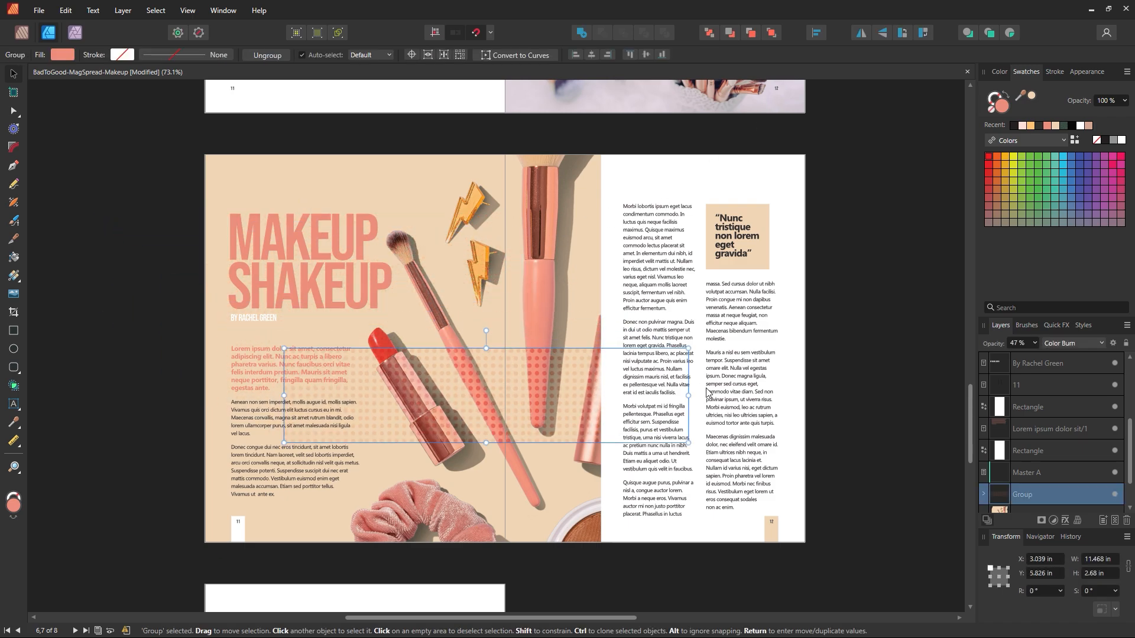
left_click(842, 354)
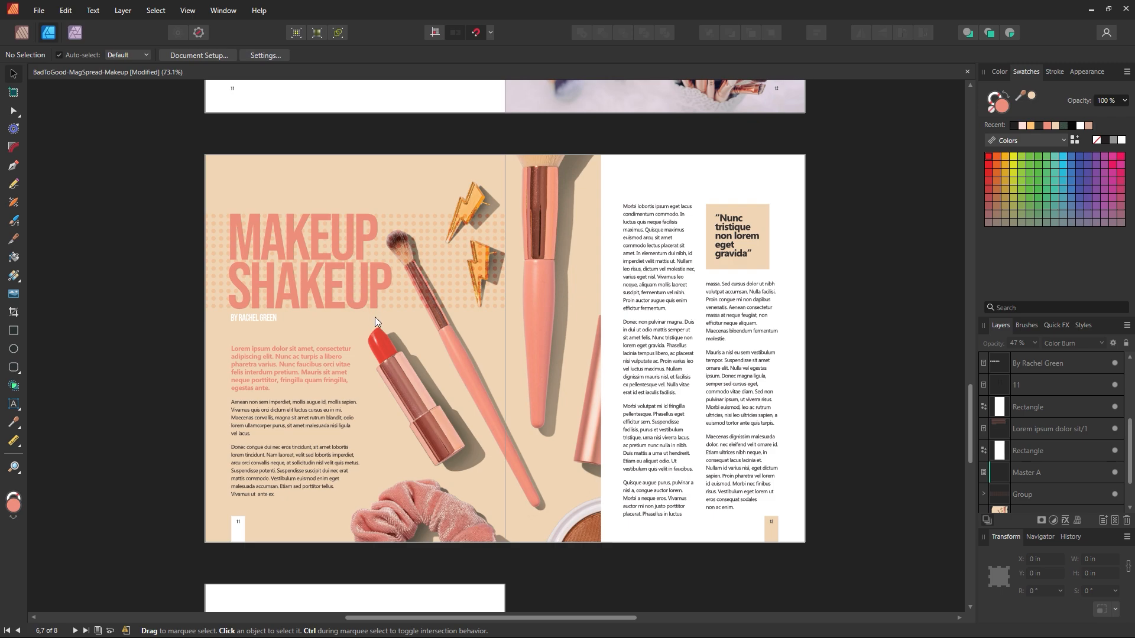
left_click(434, 278)
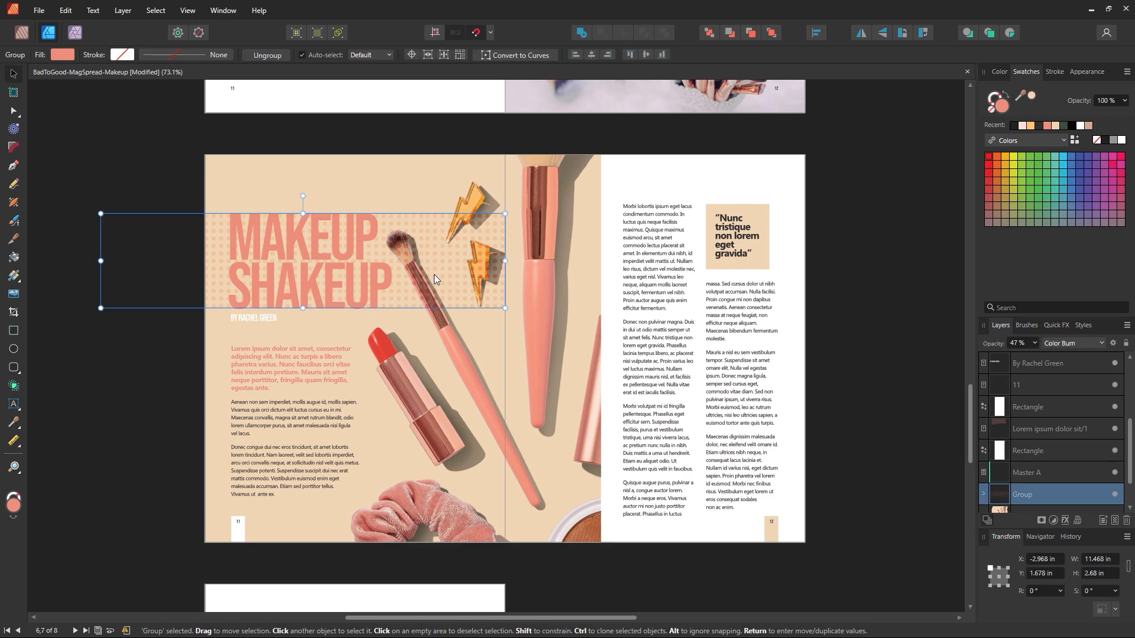
left_click_drag(435, 276, 881, 269)
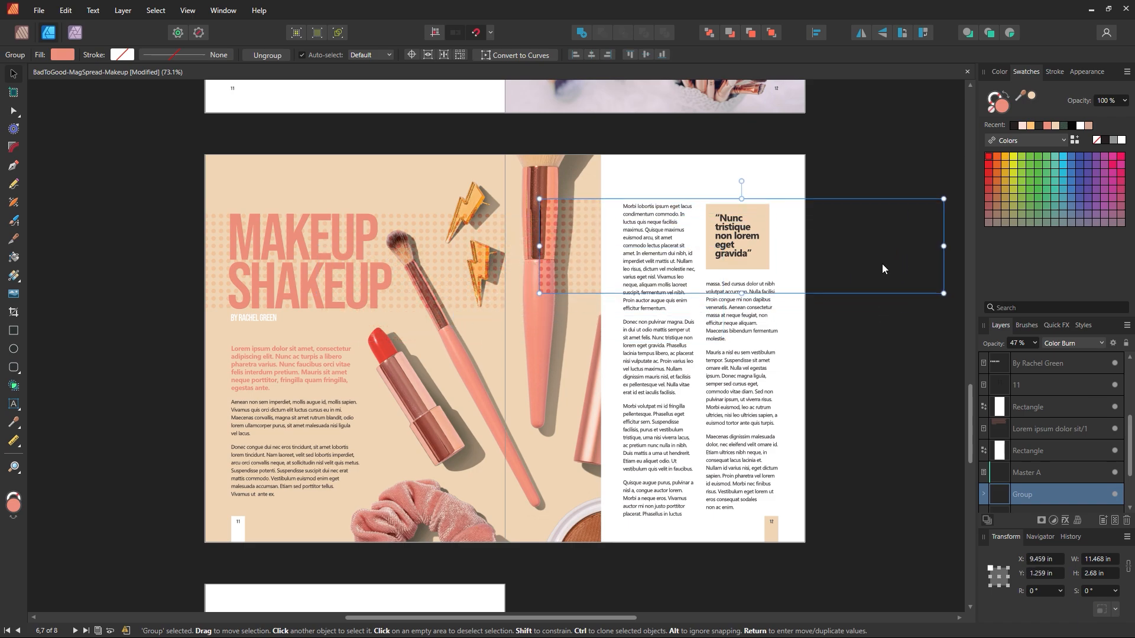
key("ctrl+shift+bracketright")
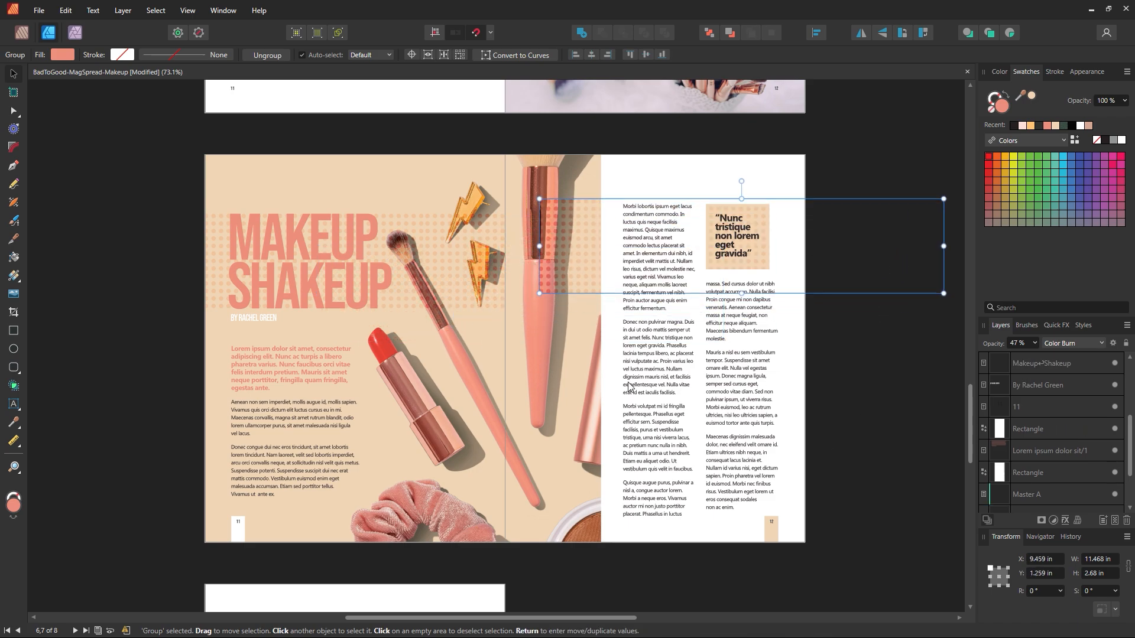
Step: Position the copied dot strip over the quote box at about X 13.98 in, Y 0.77 in and deselect it
left_click_drag(617, 258, 748, 233)
left_click(866, 351)
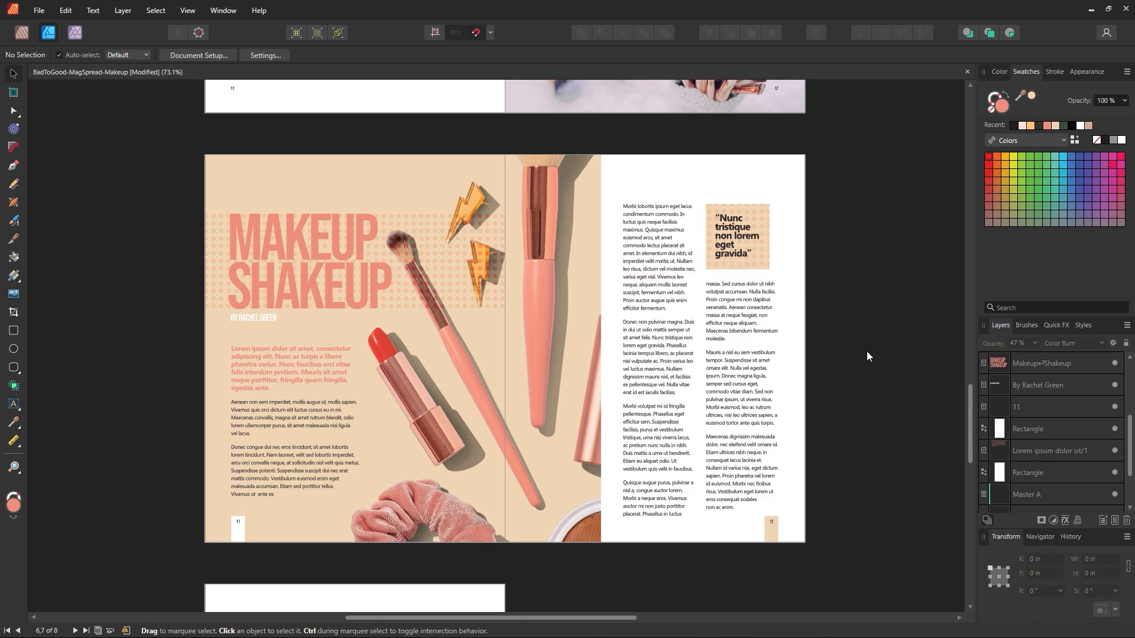
left_click_drag(838, 214, 836, 222)
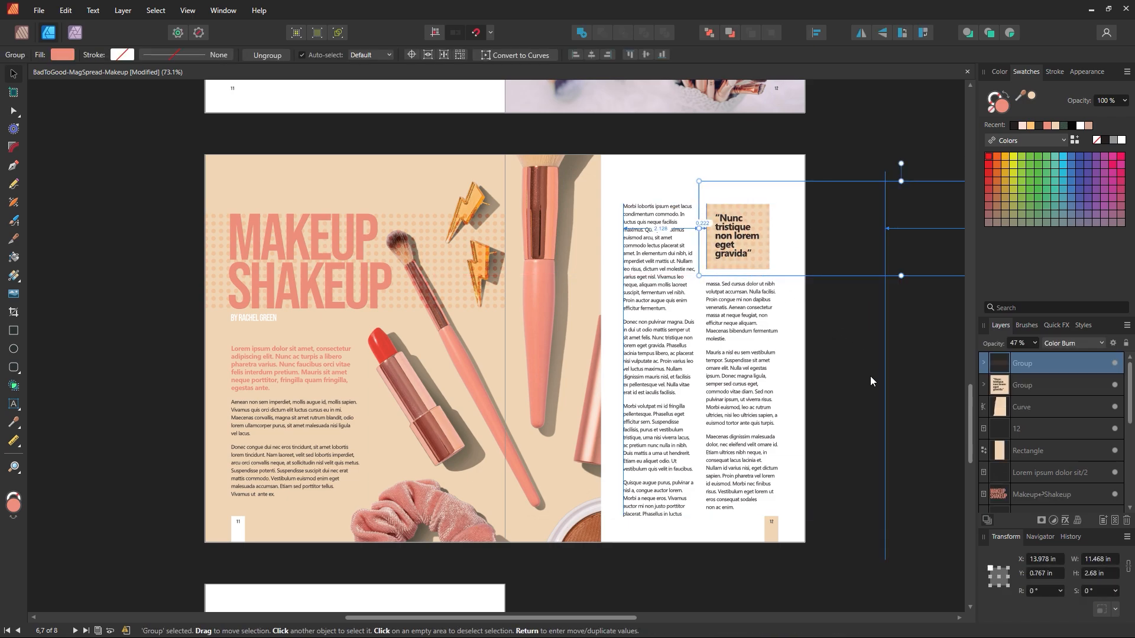
left_click(871, 373)
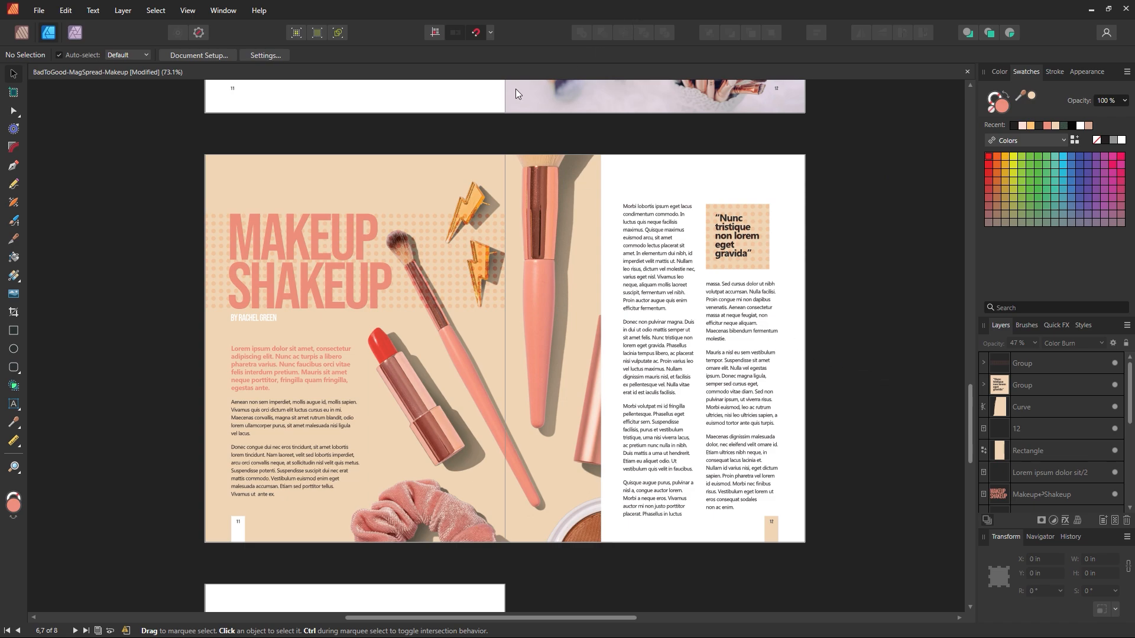
Step: Examine the redesigned Makeup Shakeup spread as a whole and compare it with the earlier version above it
key("z")
left_click(593, 267, "alt")
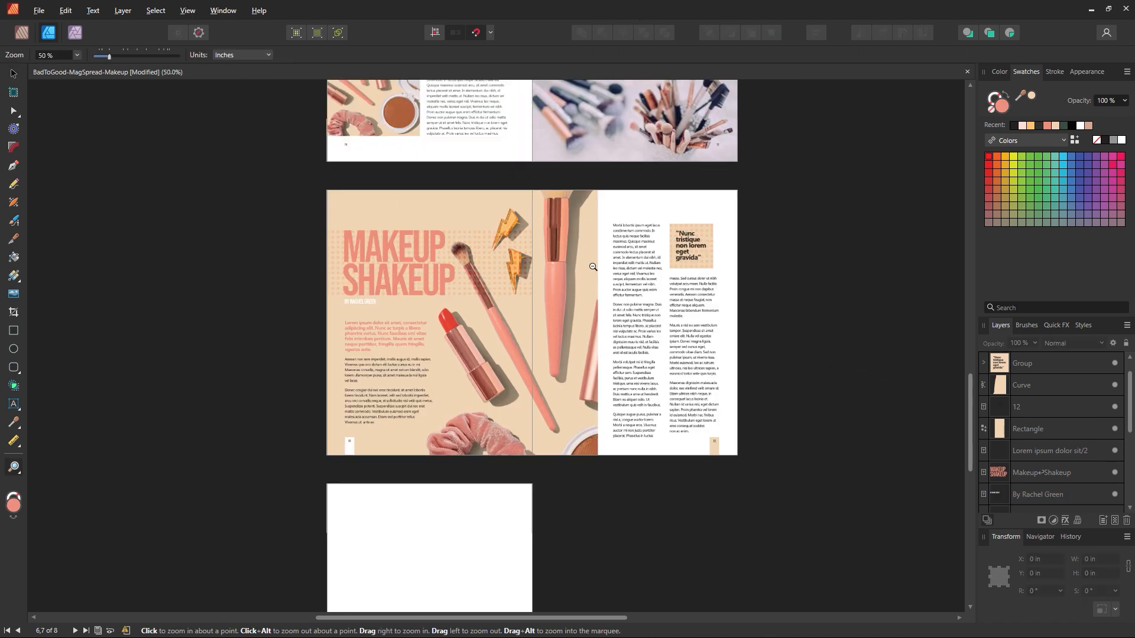
left_click(562, 279, "alt")
left_click_drag(542, 259, 636, 322)
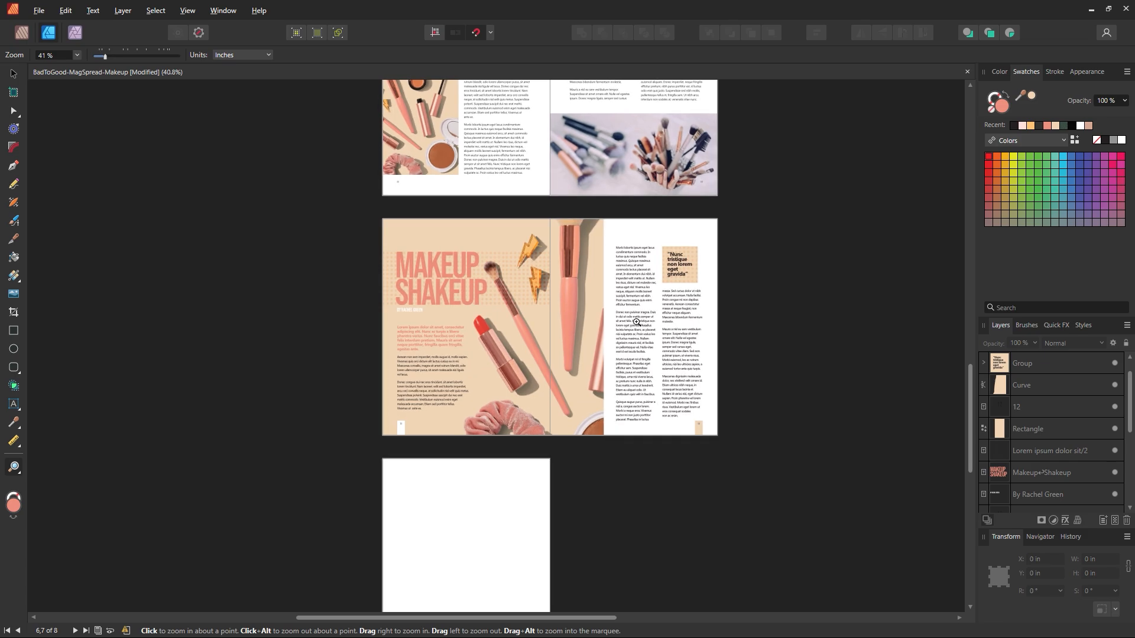
key("space")
left_click_drag(619, 173, 634, 542)
left_click_drag(573, 435, 560, 138)
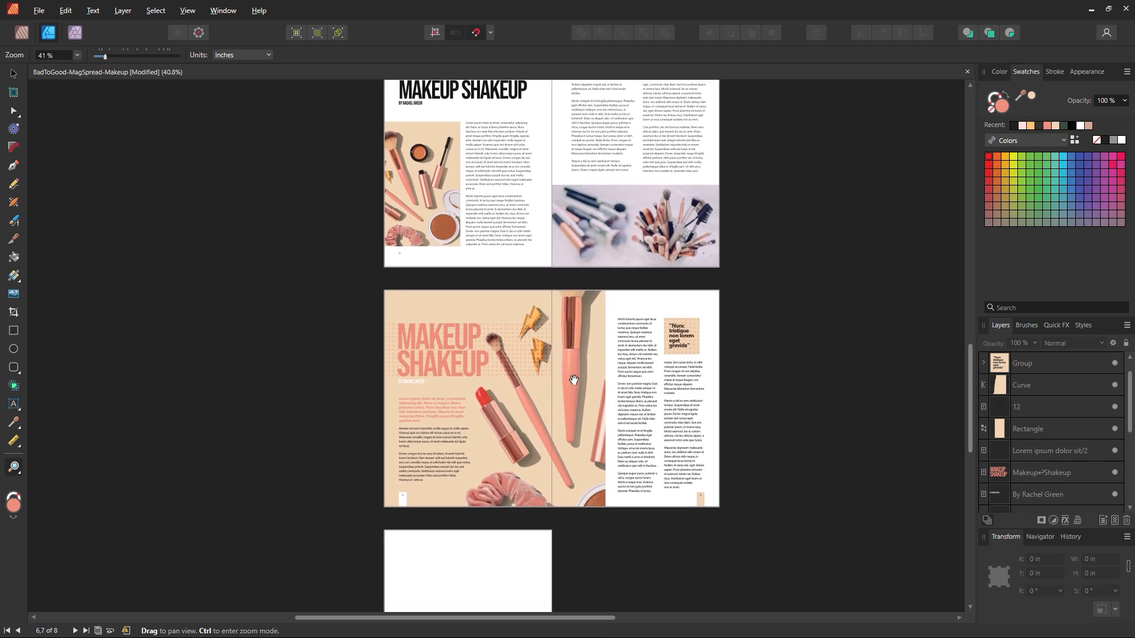
left_click(563, 411)
key("space")
left_click_drag(562, 410, 567, 357)
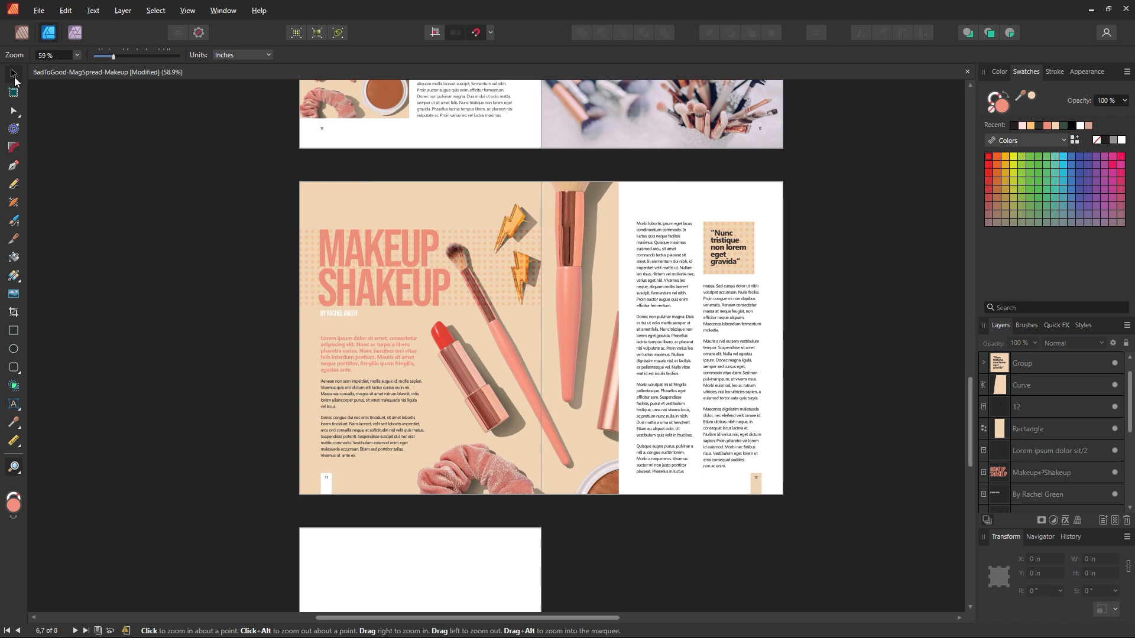
Step: Set the opacity of the salmon tint curve over the lipstick tip to 67 %
left_click(13, 73)
mouse_move(488, 333)
left_mouse_down()
mouse_move(499, 301)
mouse_move(563, 291)
mouse_move(487, 334)
left_mouse_up()
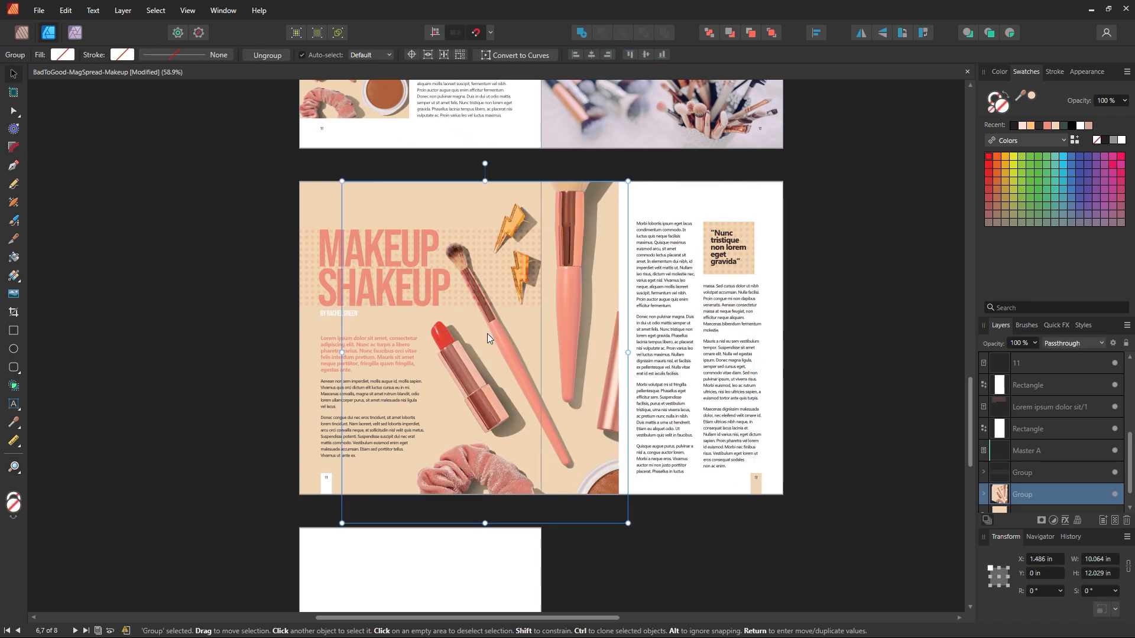
double_click(441, 338)
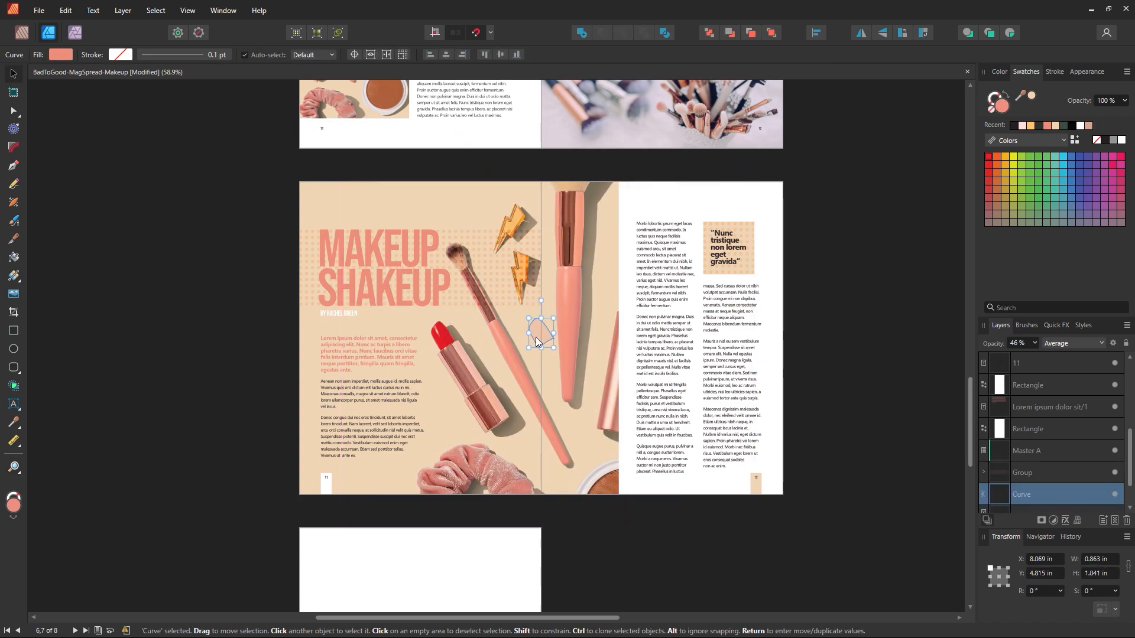
left_click(1034, 343)
mouse_move(1036, 358)
left_mouse_down()
mouse_move(1076, 361)
mouse_move(1056, 358)
left_mouse_up()
left_click(816, 534)
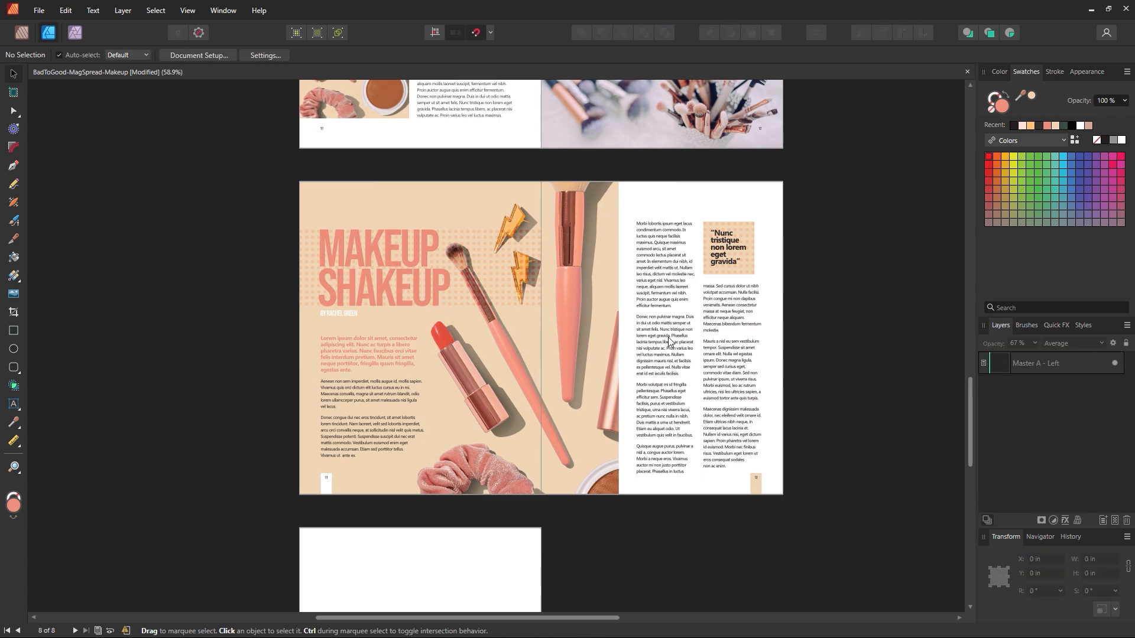
left_click(450, 333)
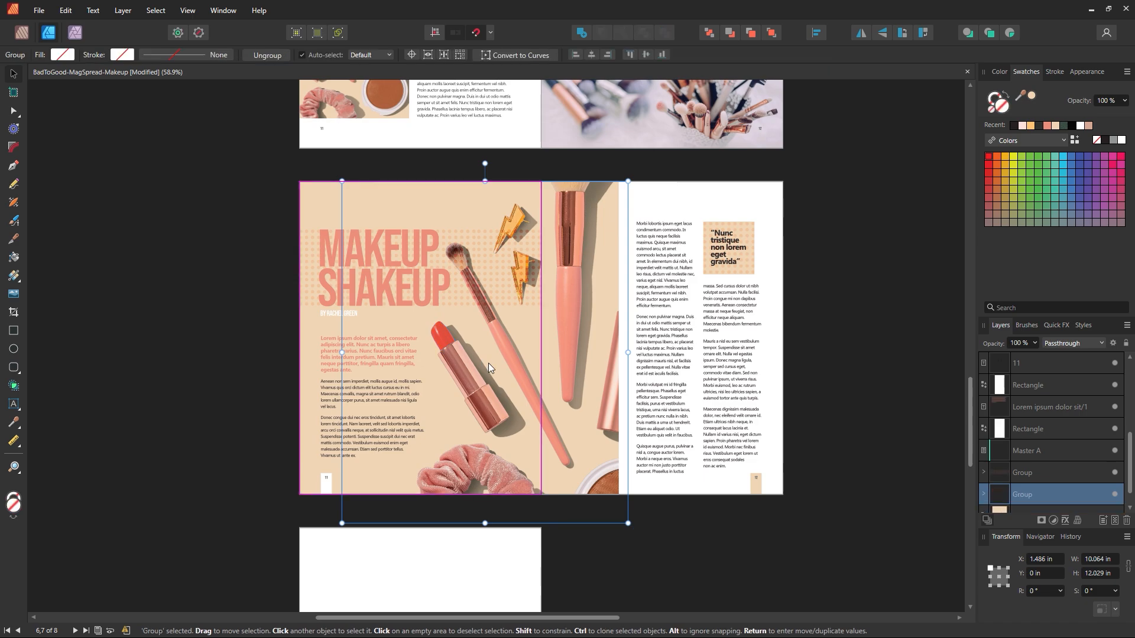
left_click(702, 546)
left_click(482, 268)
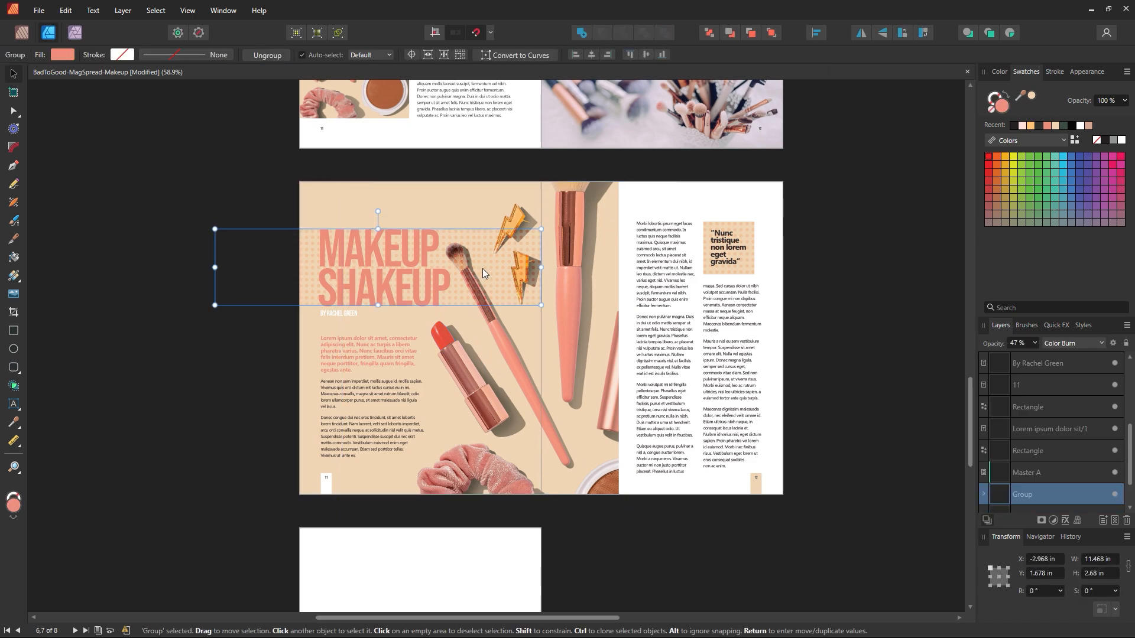
left_click(705, 523)
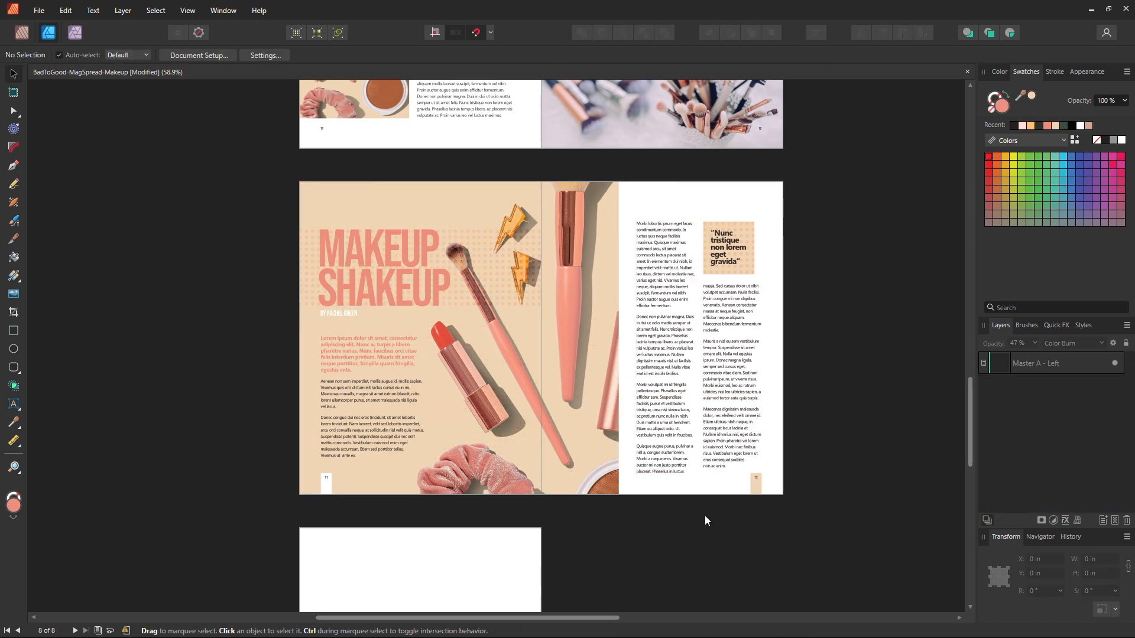
Step: Try a duplicate of the dot strip directly above the title strip, then delete the copy
key("ctrl+s")
left_click_drag(491, 292, 356, 195)
key("ctrl+z")
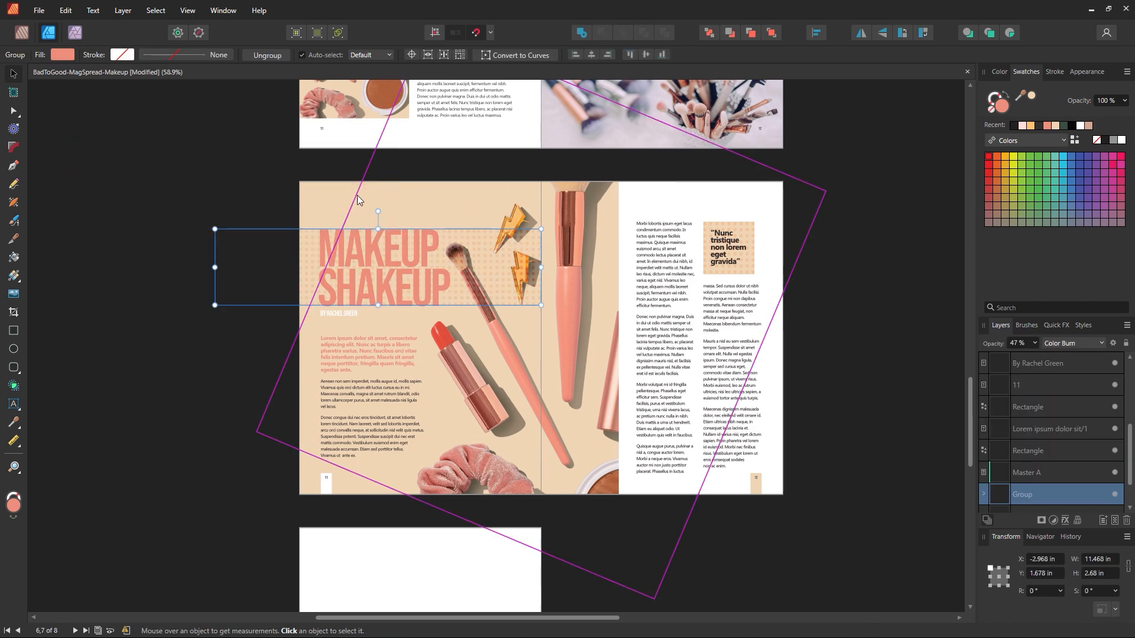
mouse_move(500, 275)
left_mouse_down("ctrl")
mouse_move(503, 183)
mouse_move(504, 227)
mouse_move(491, 242)
left_mouse_up("ctrl")
left_click(515, 167)
left_click(491, 242)
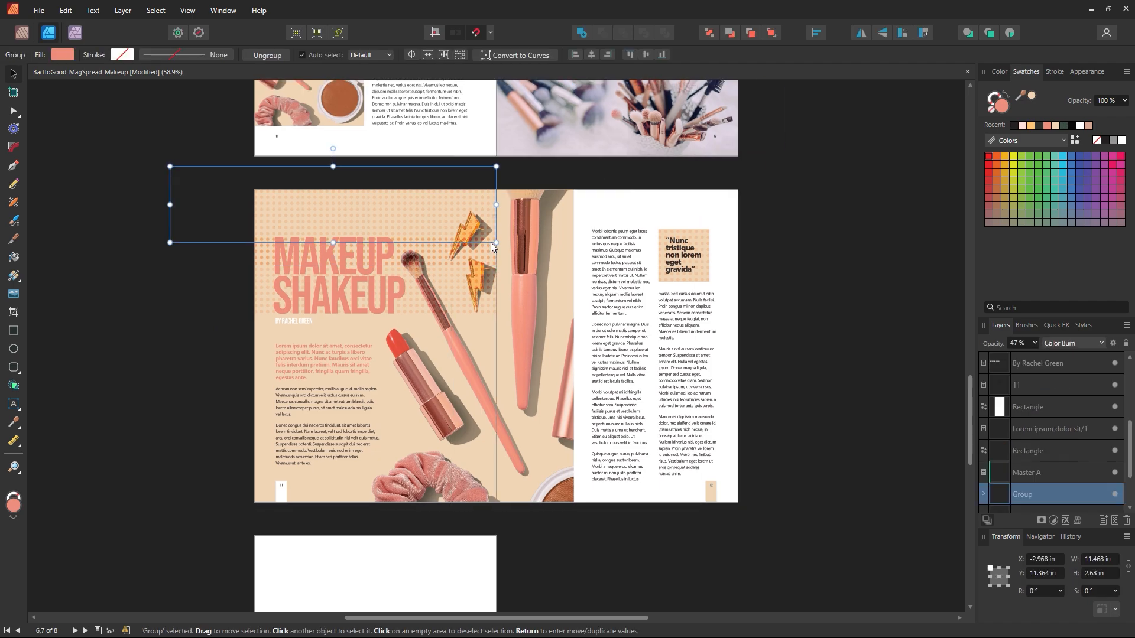
key("Delete")
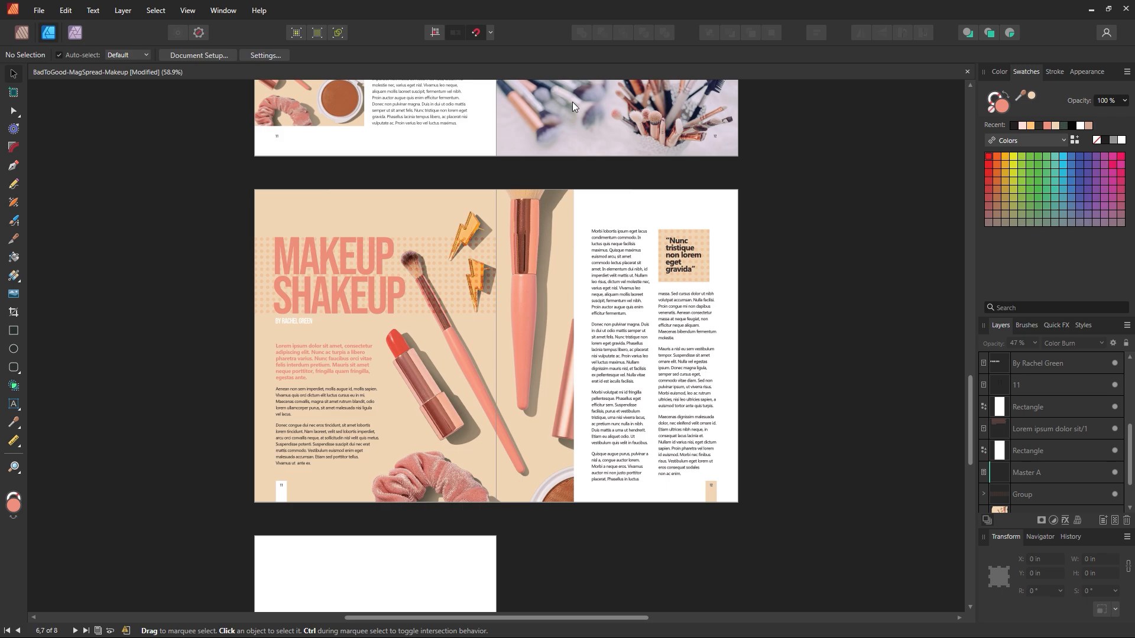
Step: Compare the redesigned Makeup Shakeup spread with the two earlier versions of the layout above it
key("z")
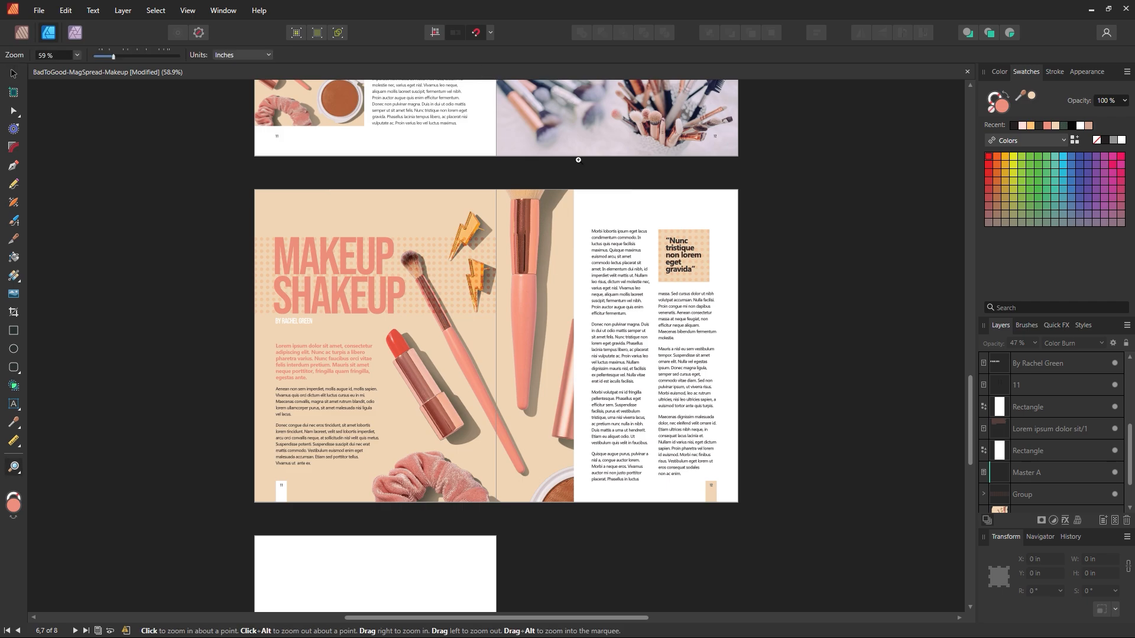
left_click(651, 313, "alt")
left_click(651, 313, "alt")
left_click_drag(624, 174, 628, 375)
left_click_drag(619, 219, 685, 220)
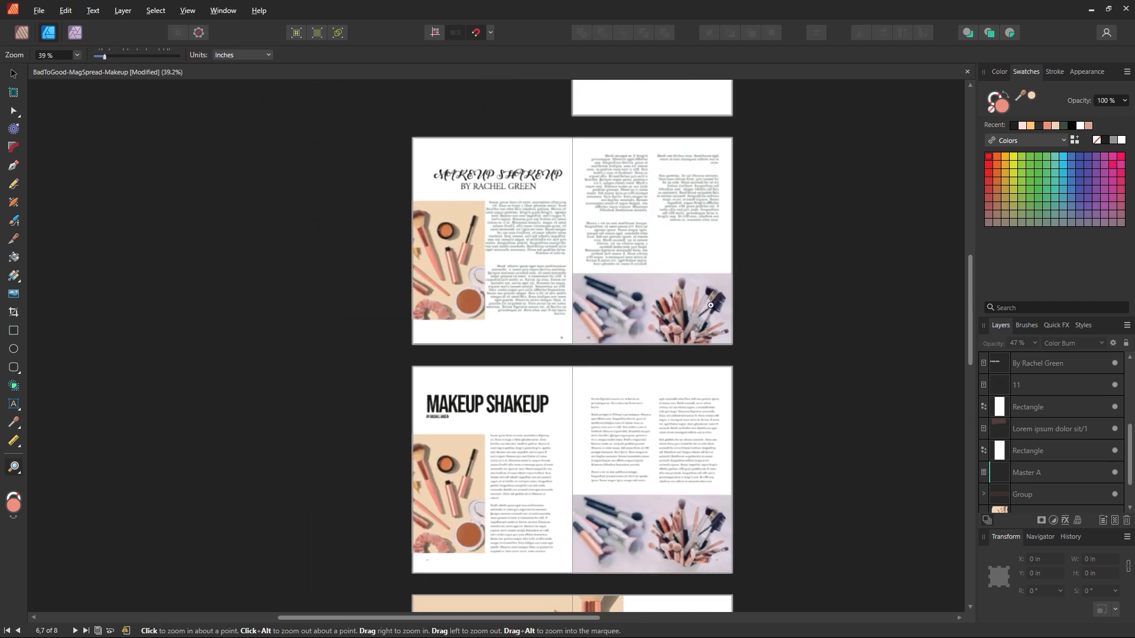
left_click_drag(596, 416, 606, 248)
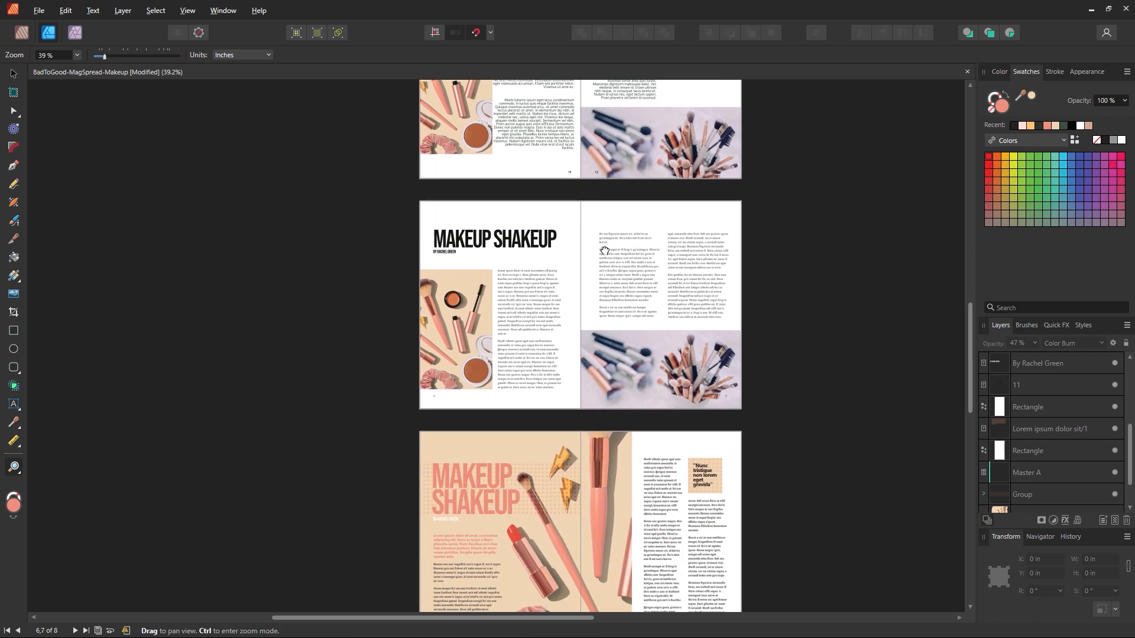
left_click(594, 282)
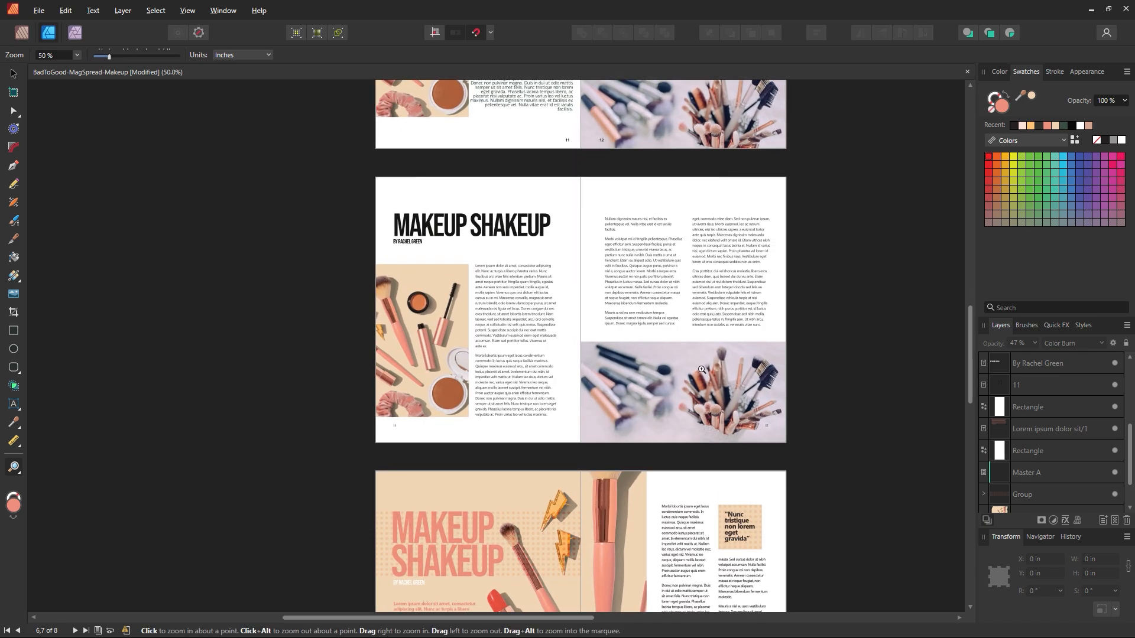
key("space")
left_click_drag(649, 468, 628, 204)
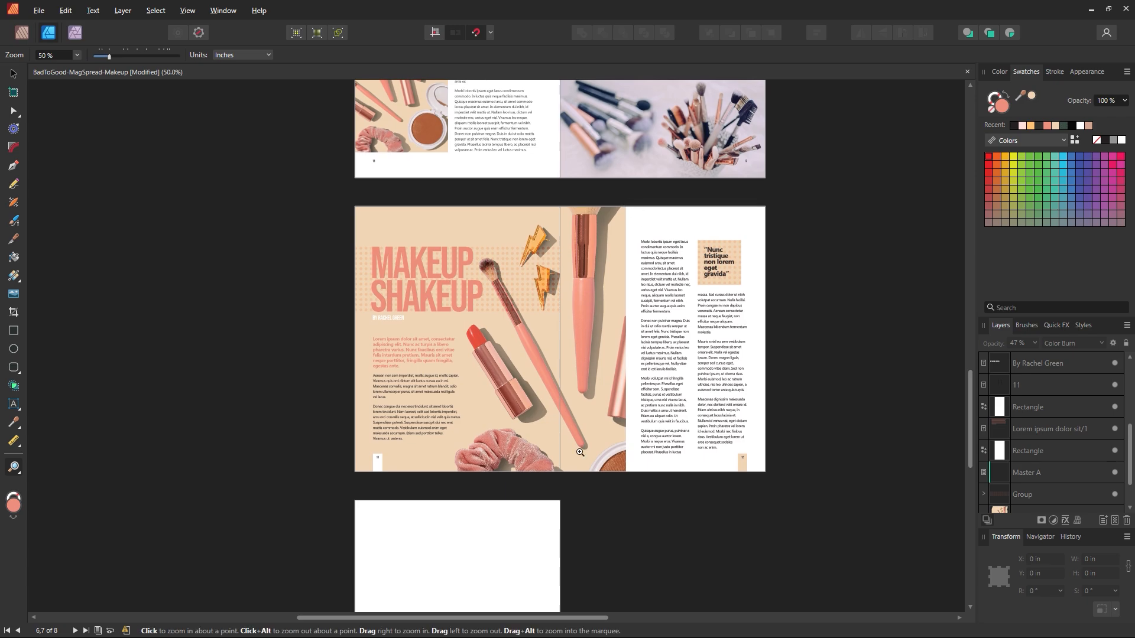
left_click(14, 74)
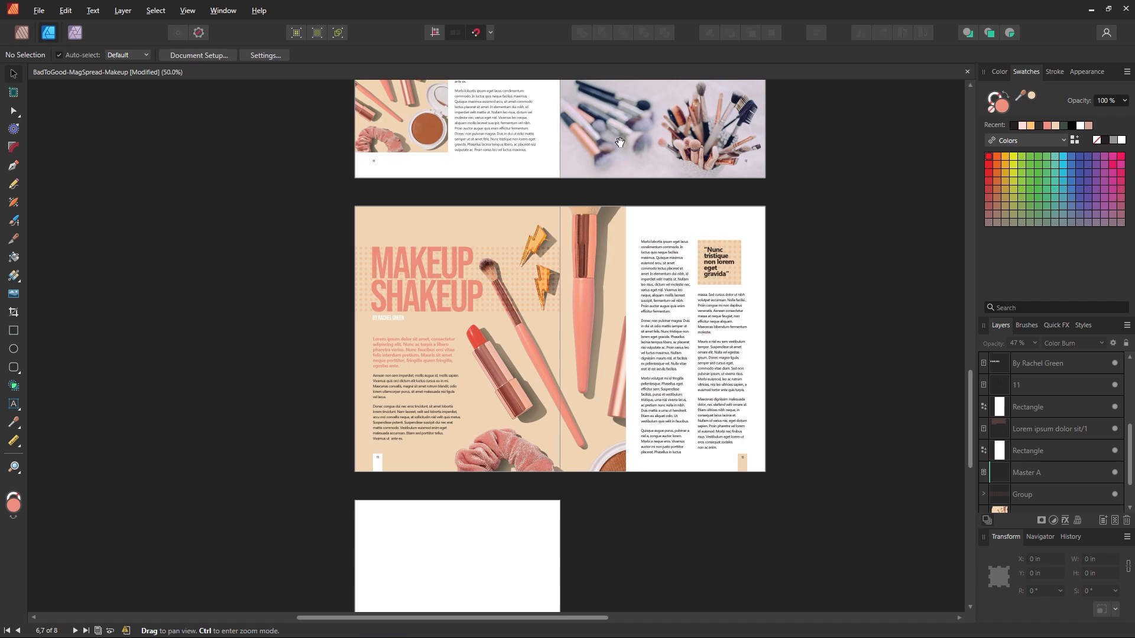
scroll(650, 234, "up", 6)
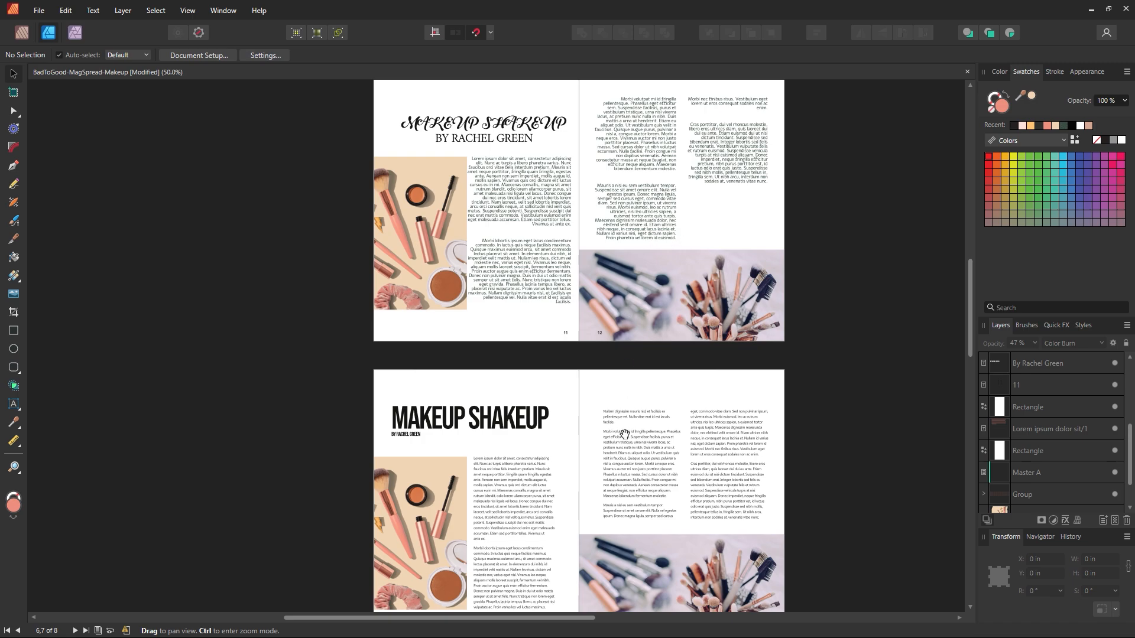
scroll(626, 431, "down", 8)
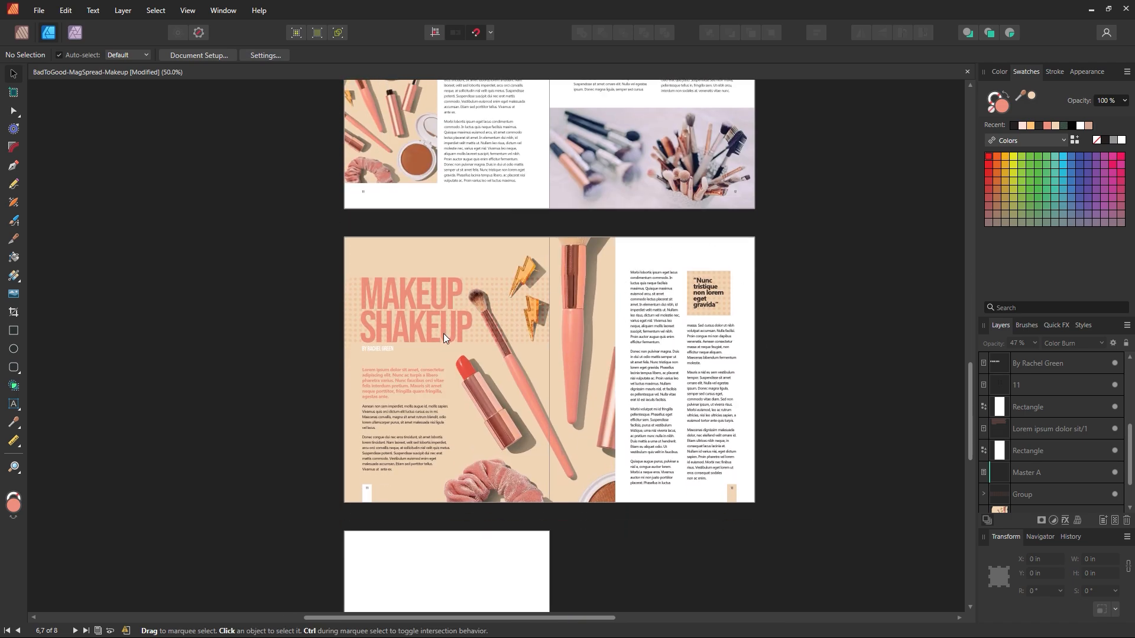
scroll(486, 396, "down", 1)
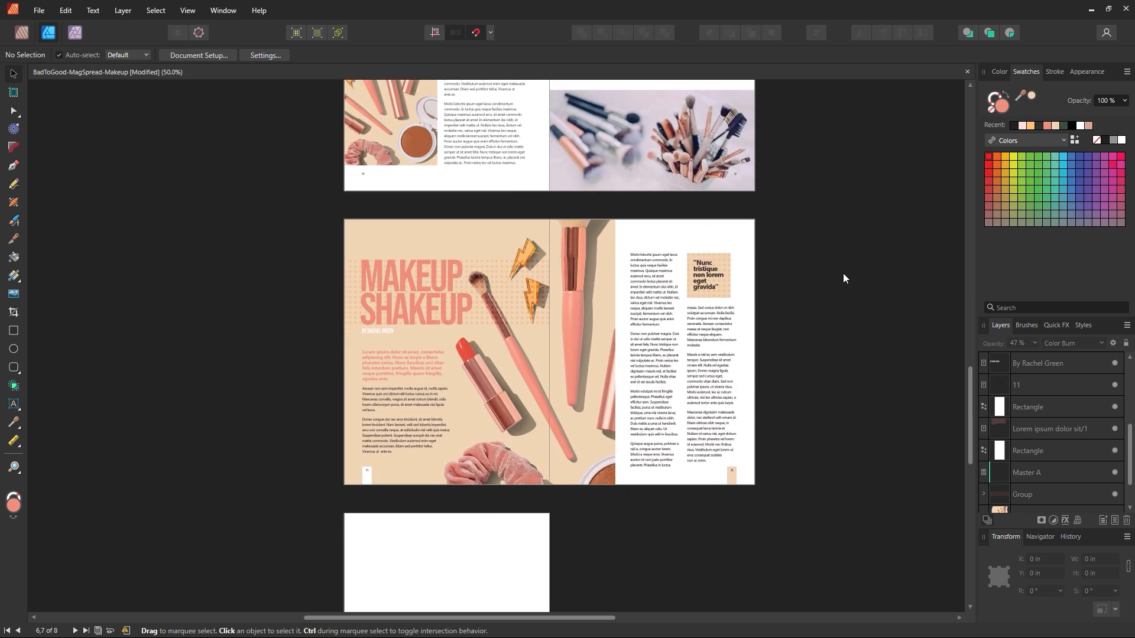
scroll(705, 358, "down", 1)
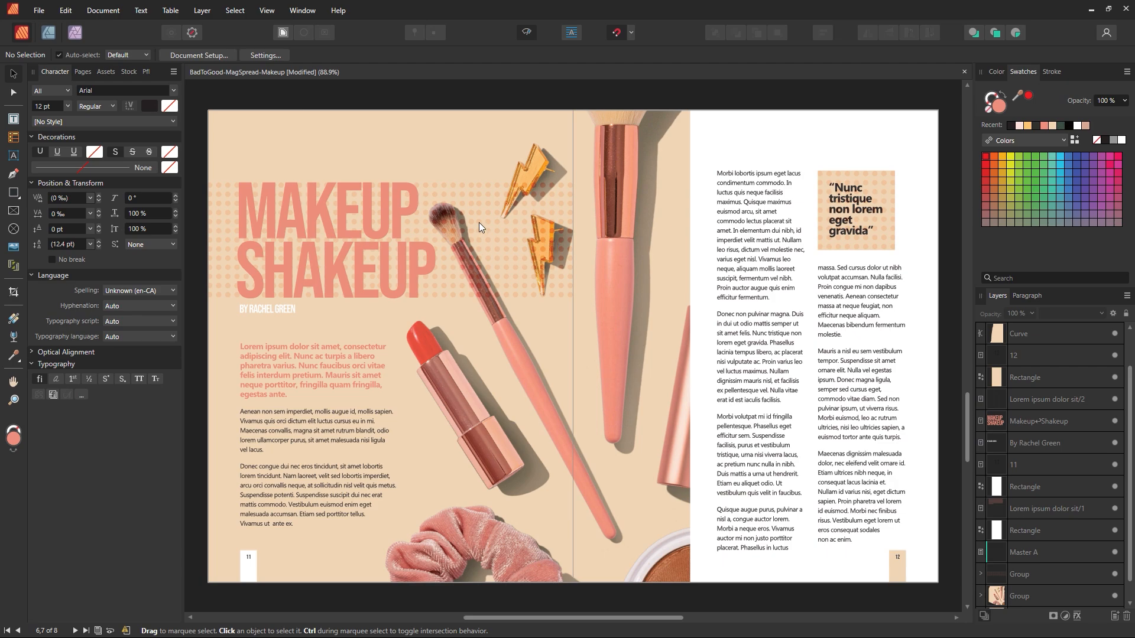
Step: Move the title's dot strip up to the spread's top edge, its right end flush with the photo background's right edge, and deselect it
mouse_move(479, 222)
left_mouse_down()
mouse_move(599, 238)
mouse_move(657, 212)
mouse_move(652, 166)
left_mouse_up()
left_click(677, 93)
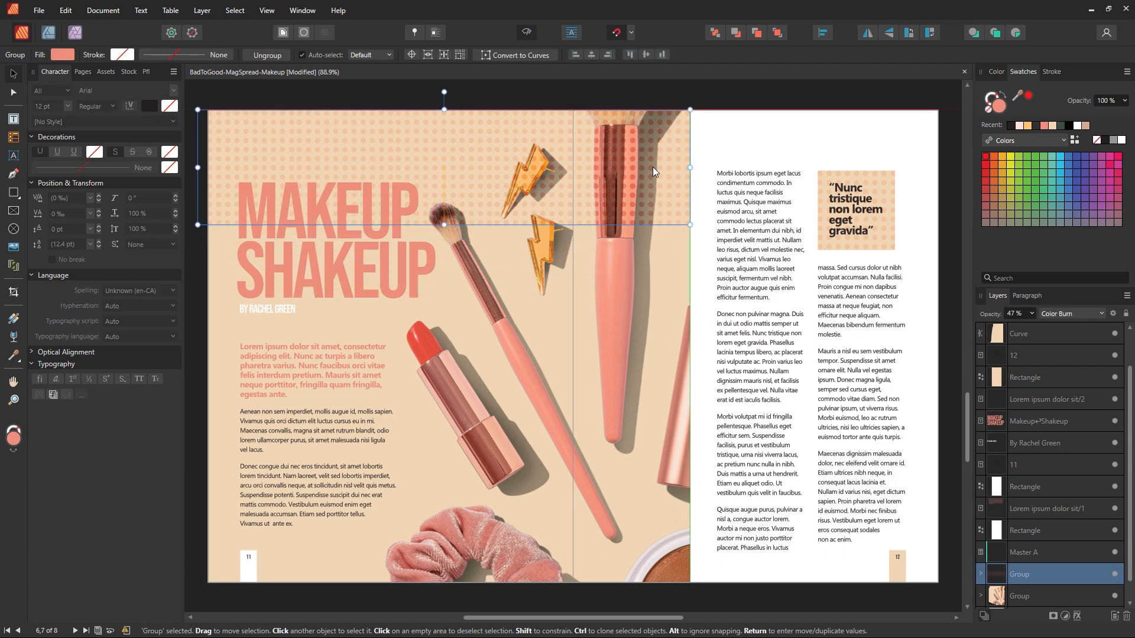
left_click(730, 97)
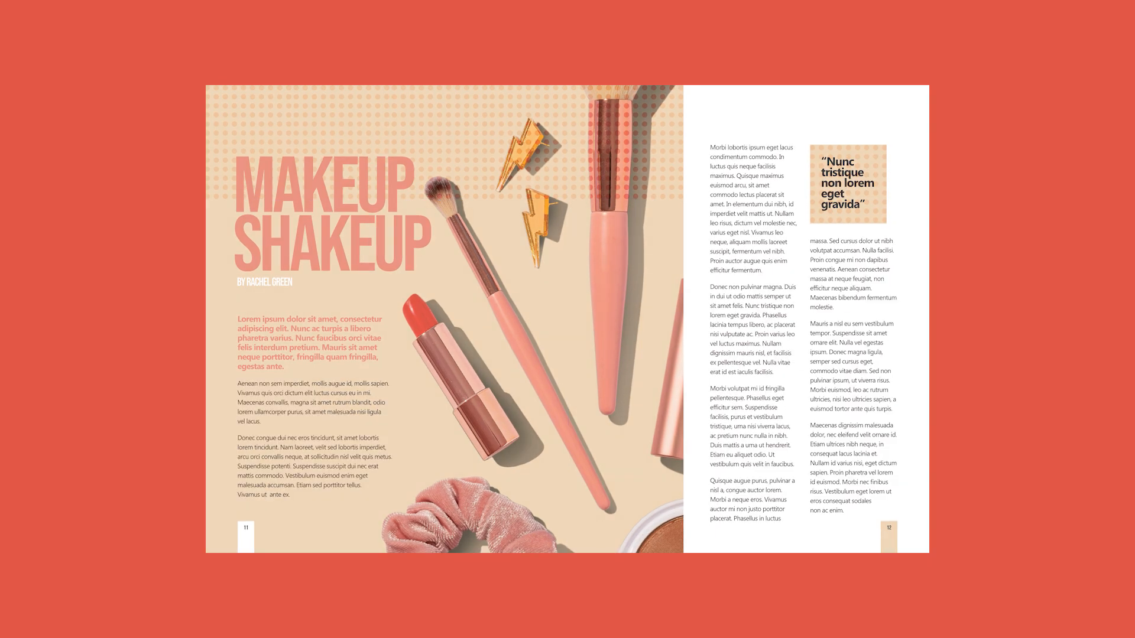